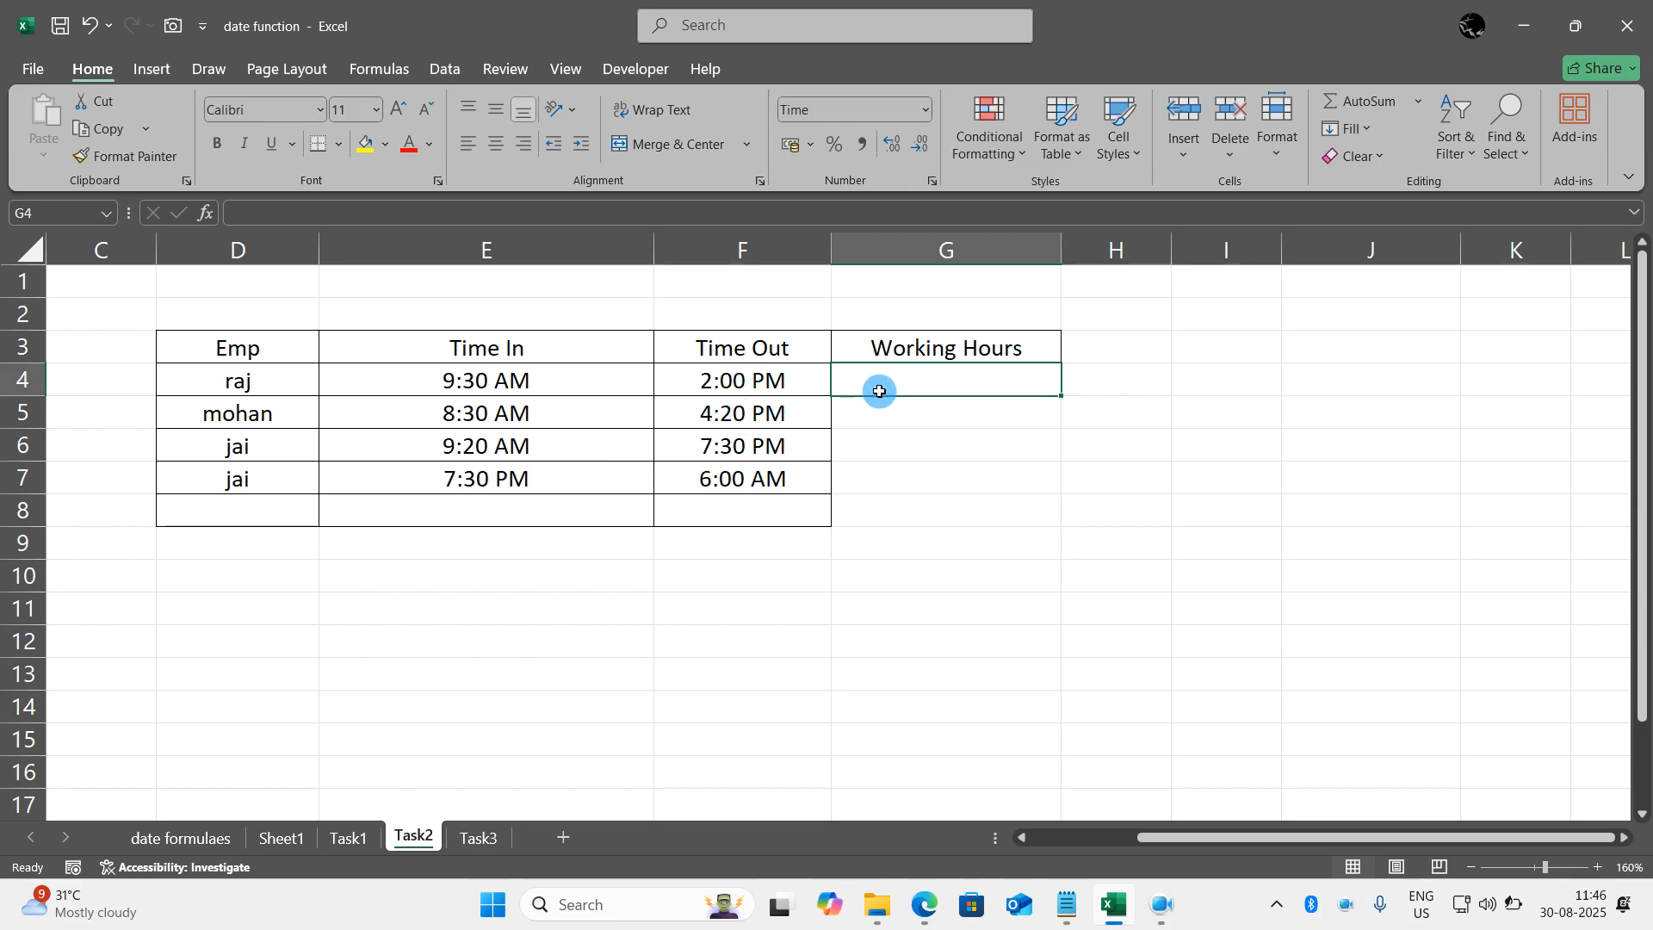
- Format the Working Hours cells G4:G8 with the Time category and the 13:30 type
{"action": "left_click_drag", "start_coordinate": [880, 391], "coordinate": [896, 490]}
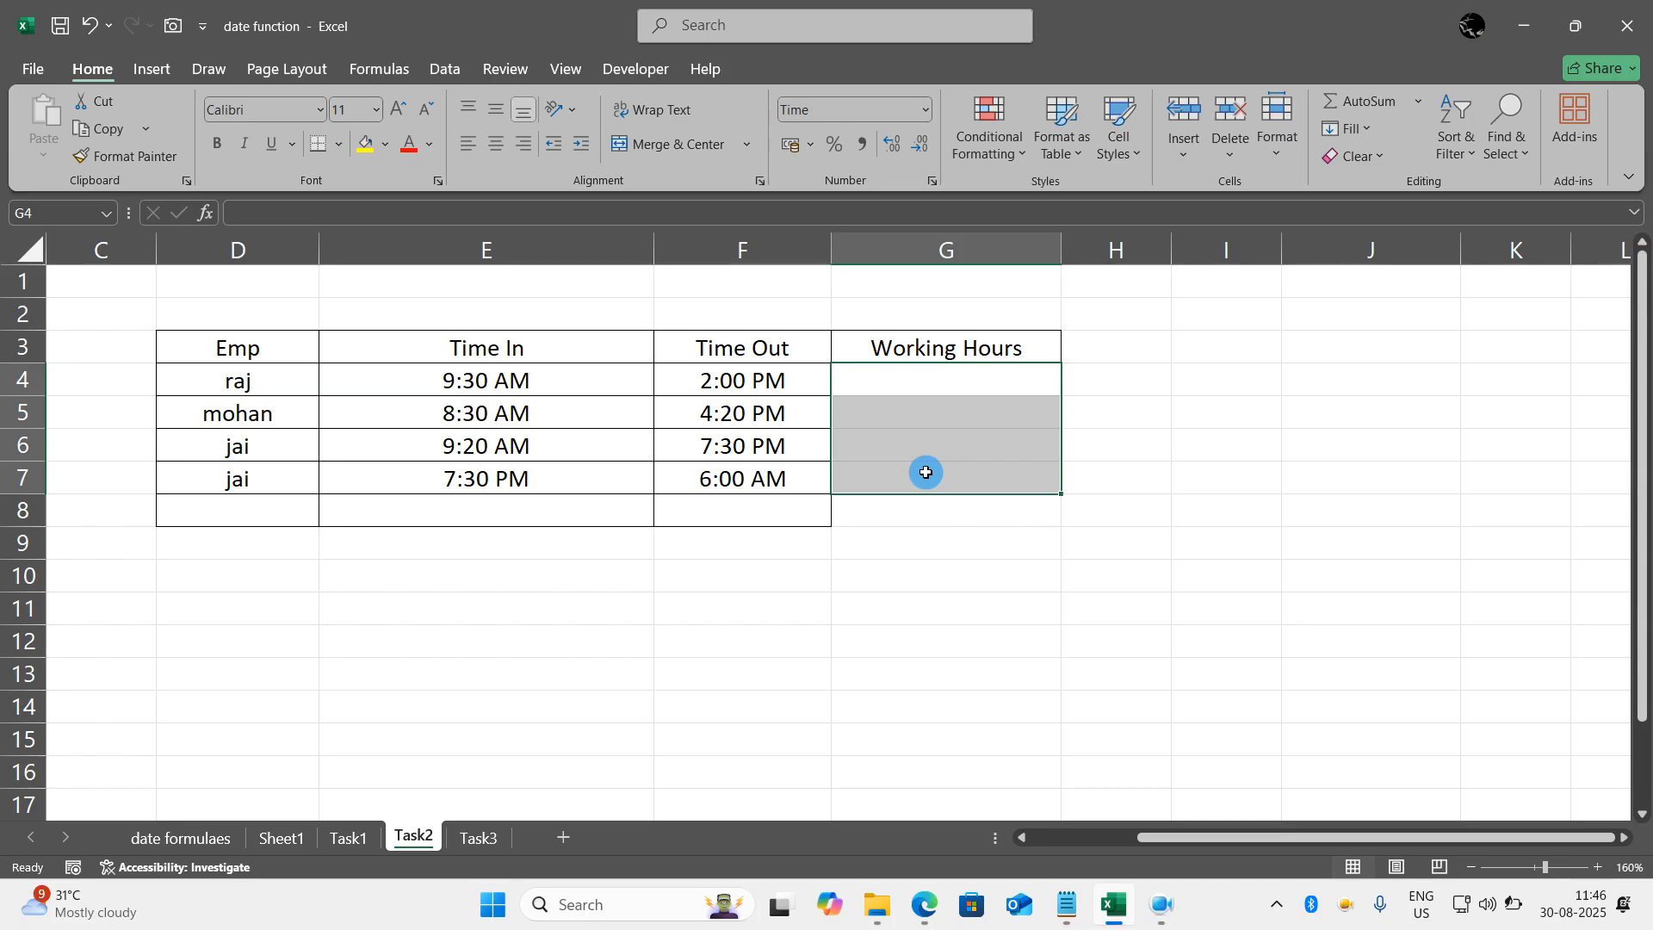
{"action": "left_click_drag", "start_coordinate": [911, 384], "coordinate": [915, 503]}
{"action": "left_click", "coordinate": [916, 505]}
{"action": "left_click_drag", "start_coordinate": [891, 382], "coordinate": [900, 509]}
{"action": "left_click", "coordinate": [901, 509]}
{"action": "left_click_drag", "start_coordinate": [907, 380], "coordinate": [912, 499]}
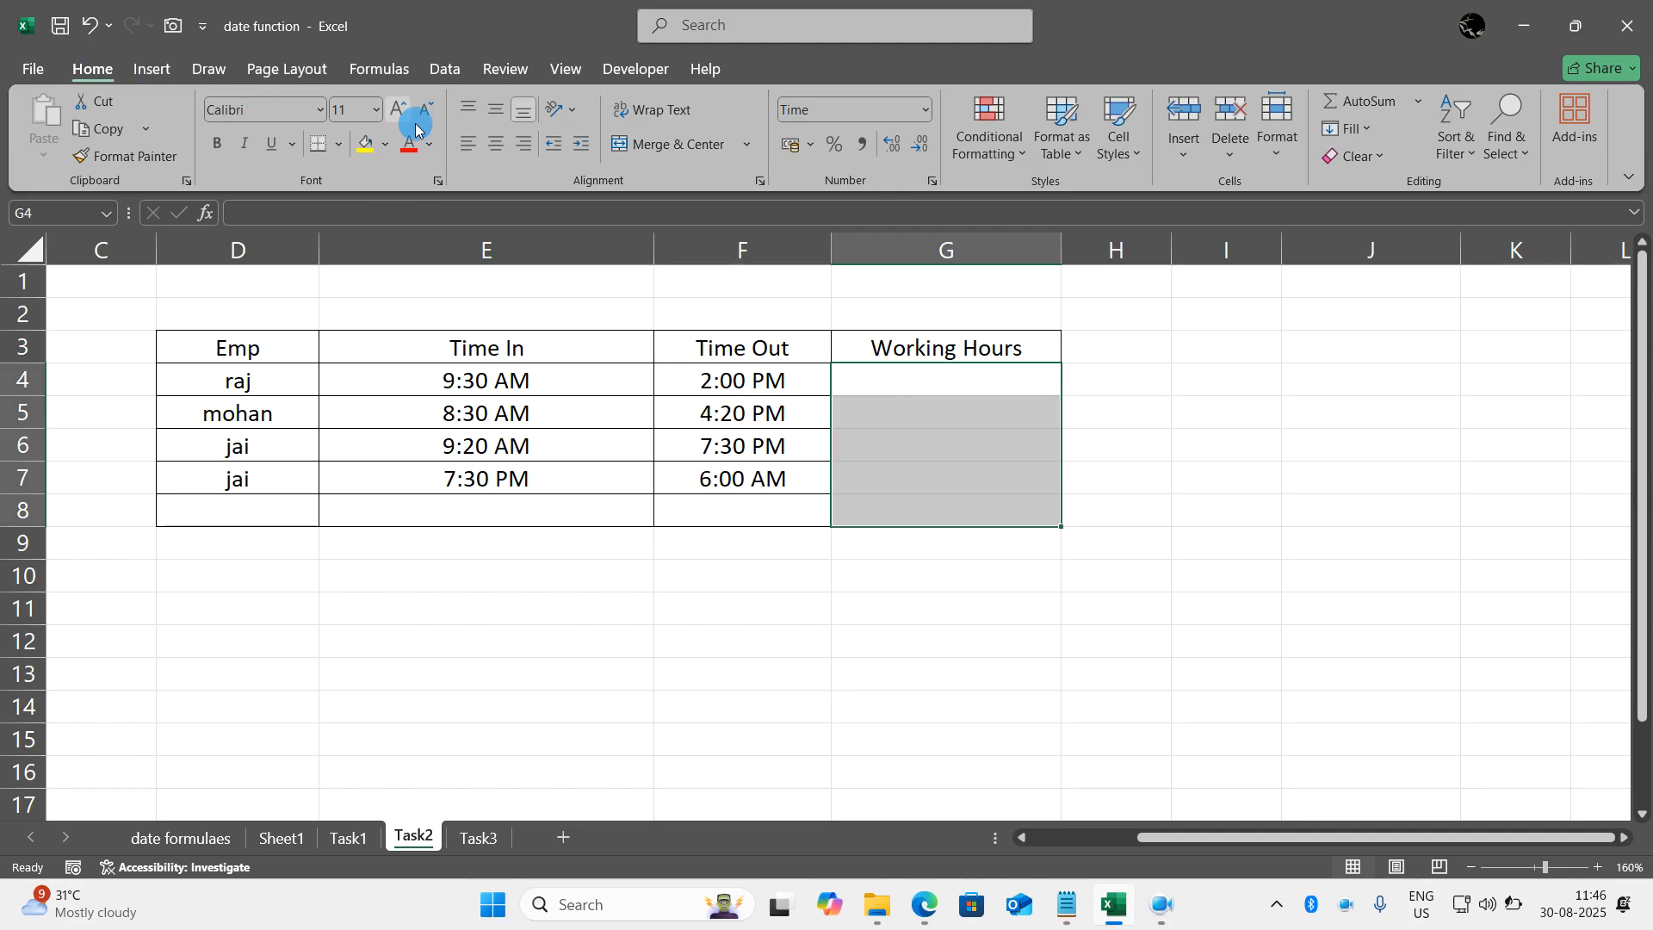
{"action": "left_click", "coordinate": [930, 184]}
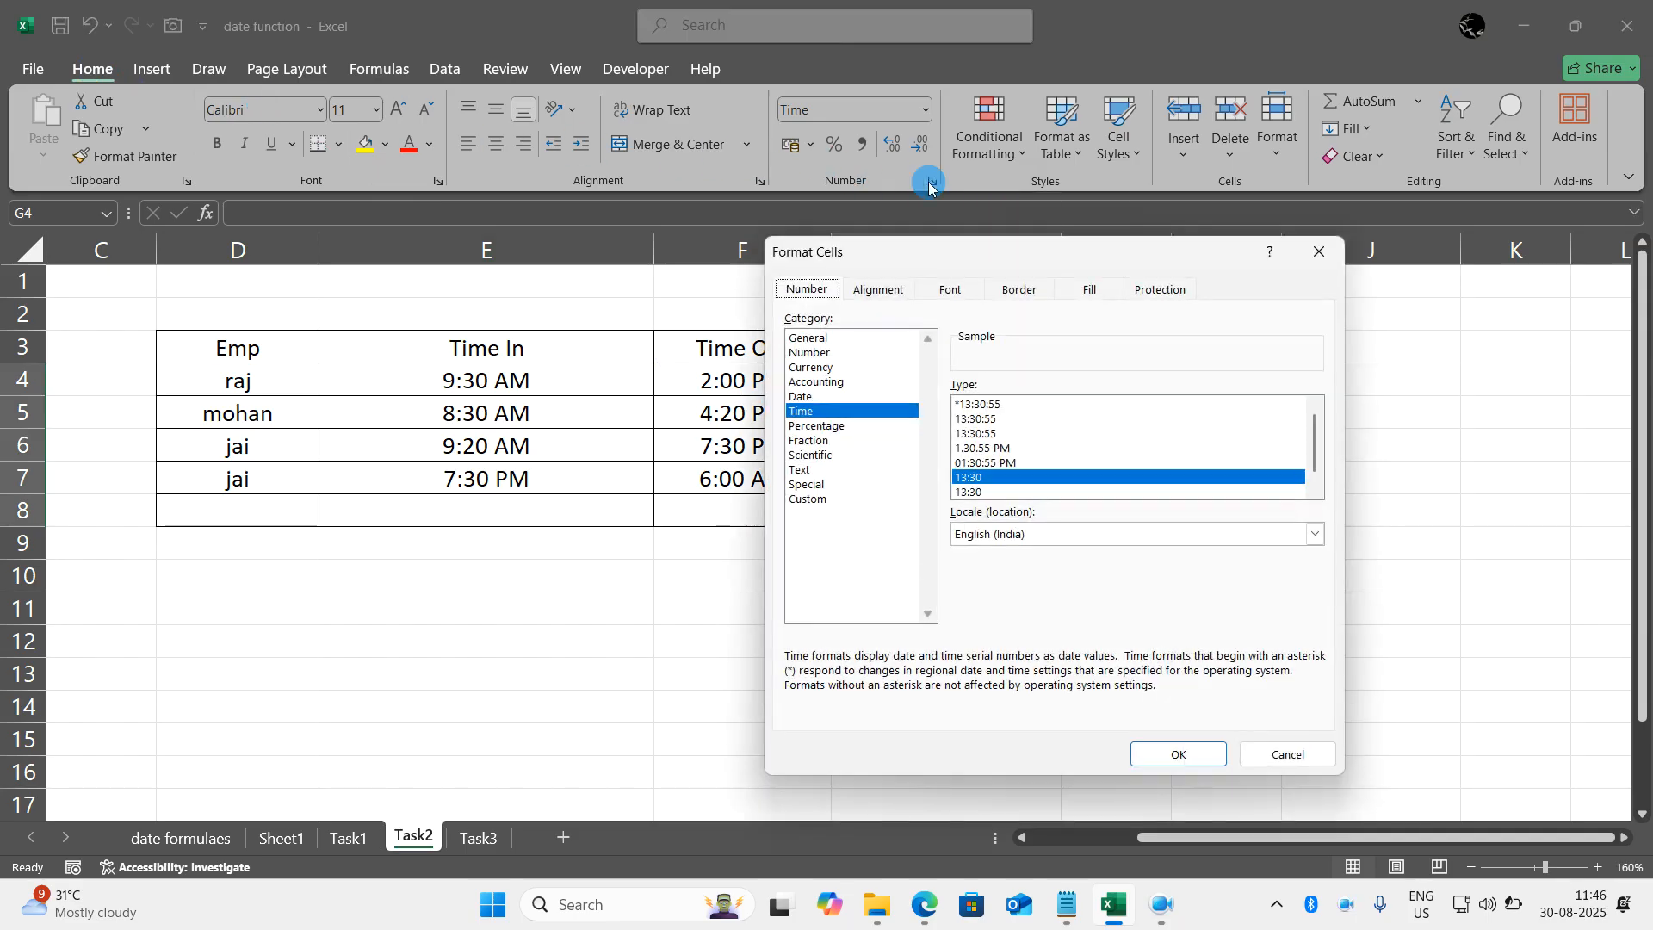
{"action": "left_click", "coordinate": [804, 413]}
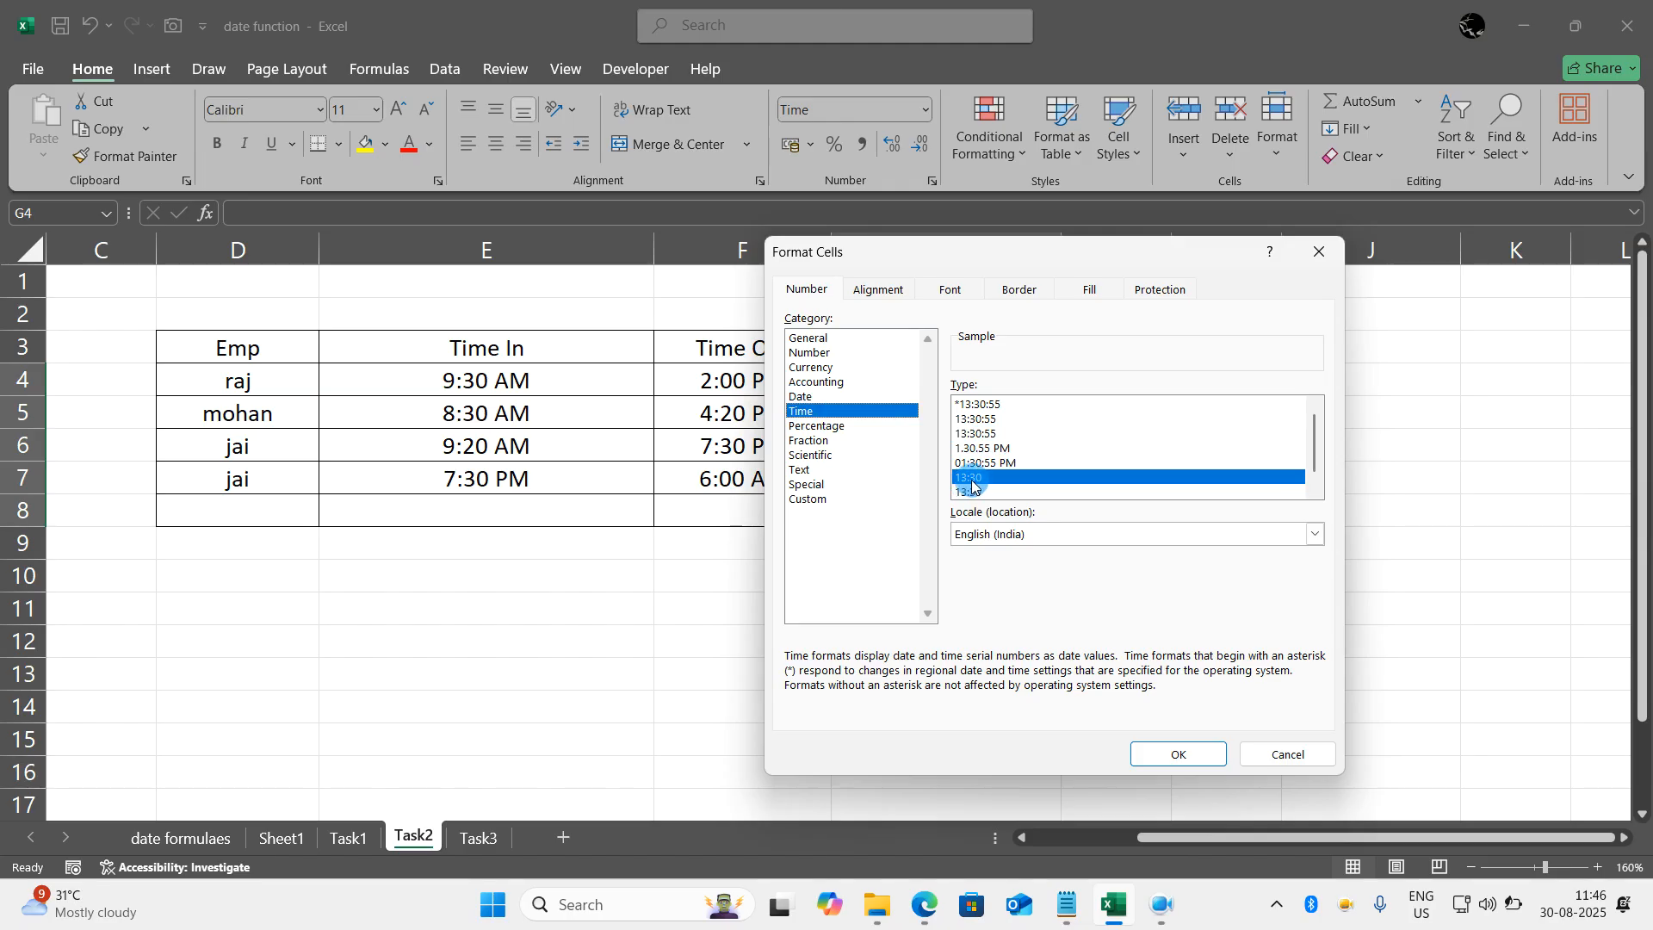
{"action": "double_click", "coordinate": [971, 479]}
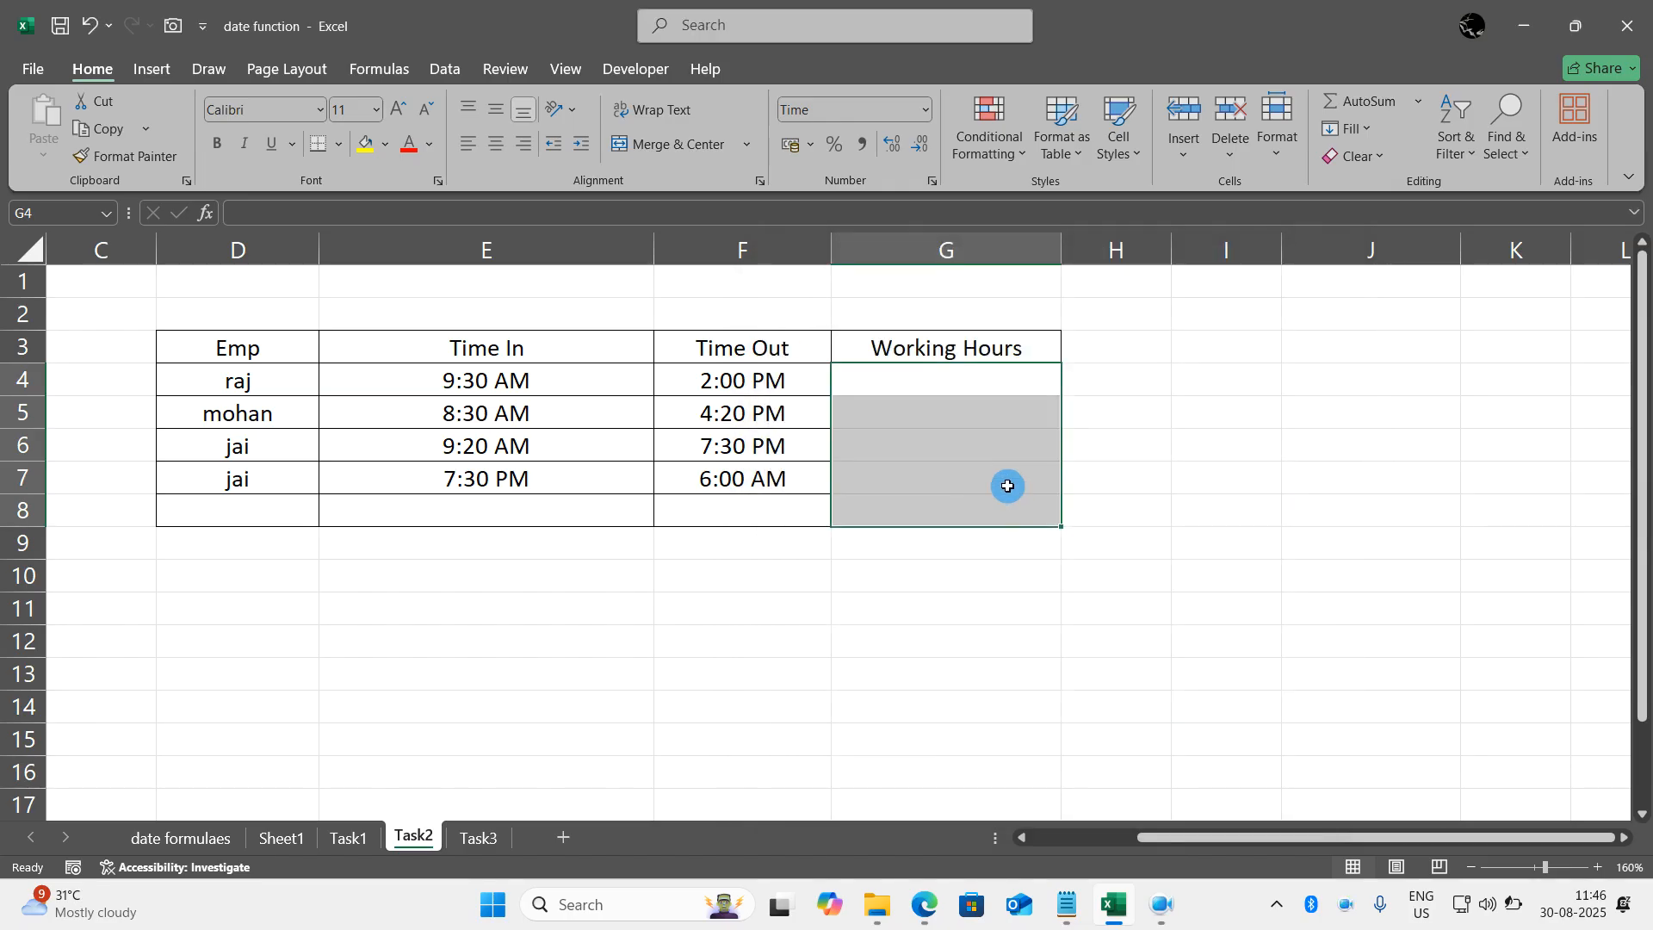
- Enter the formula =F4-E4 in G4 to calculate the first employee's working hours
{"action": "left_click", "coordinate": [926, 422]}
{"action": "left_click", "coordinate": [899, 379]}
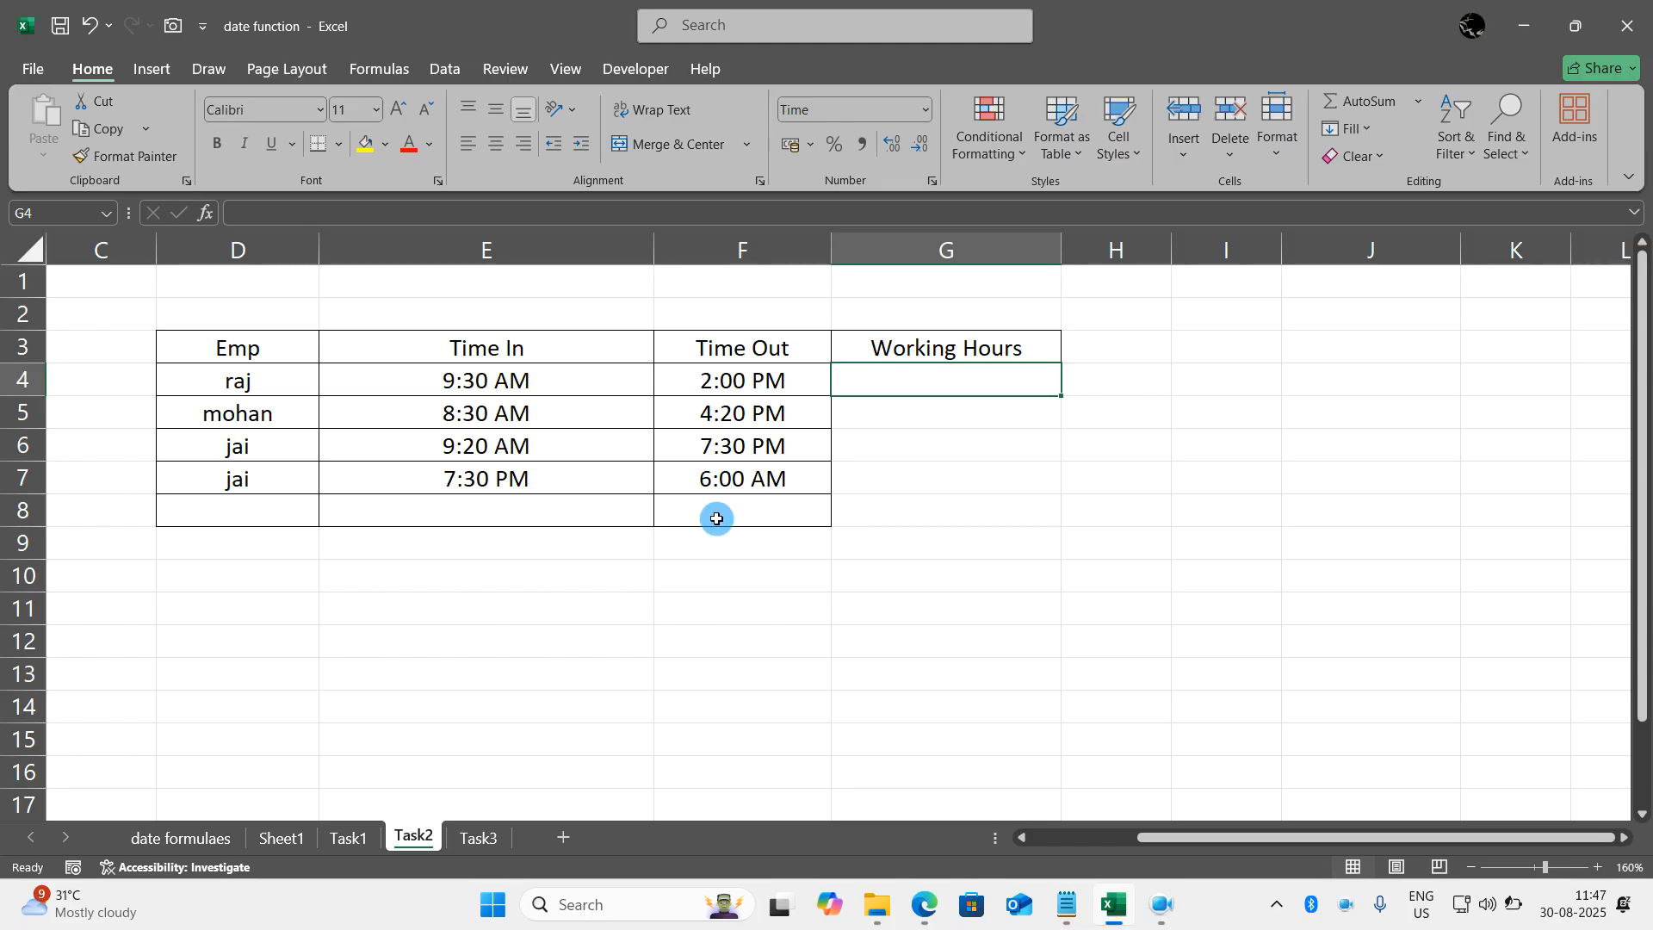
{"action": "left_click", "coordinate": [853, 512]}
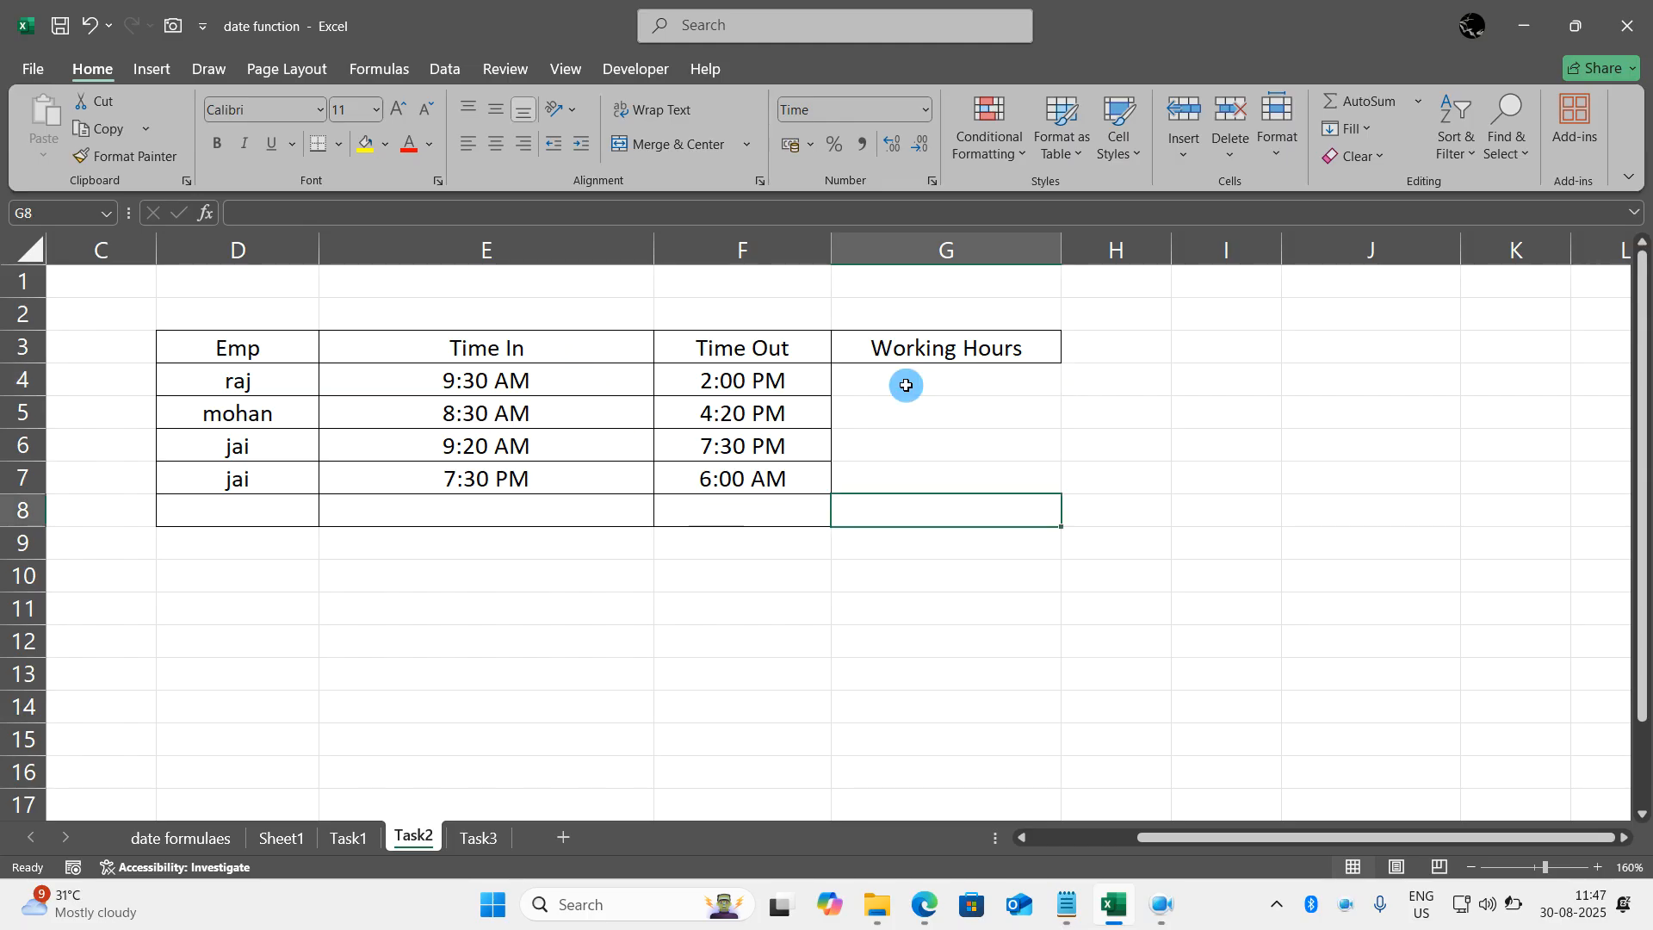
{"action": "left_click", "coordinate": [906, 384]}
{"action": "type", "text": "="}
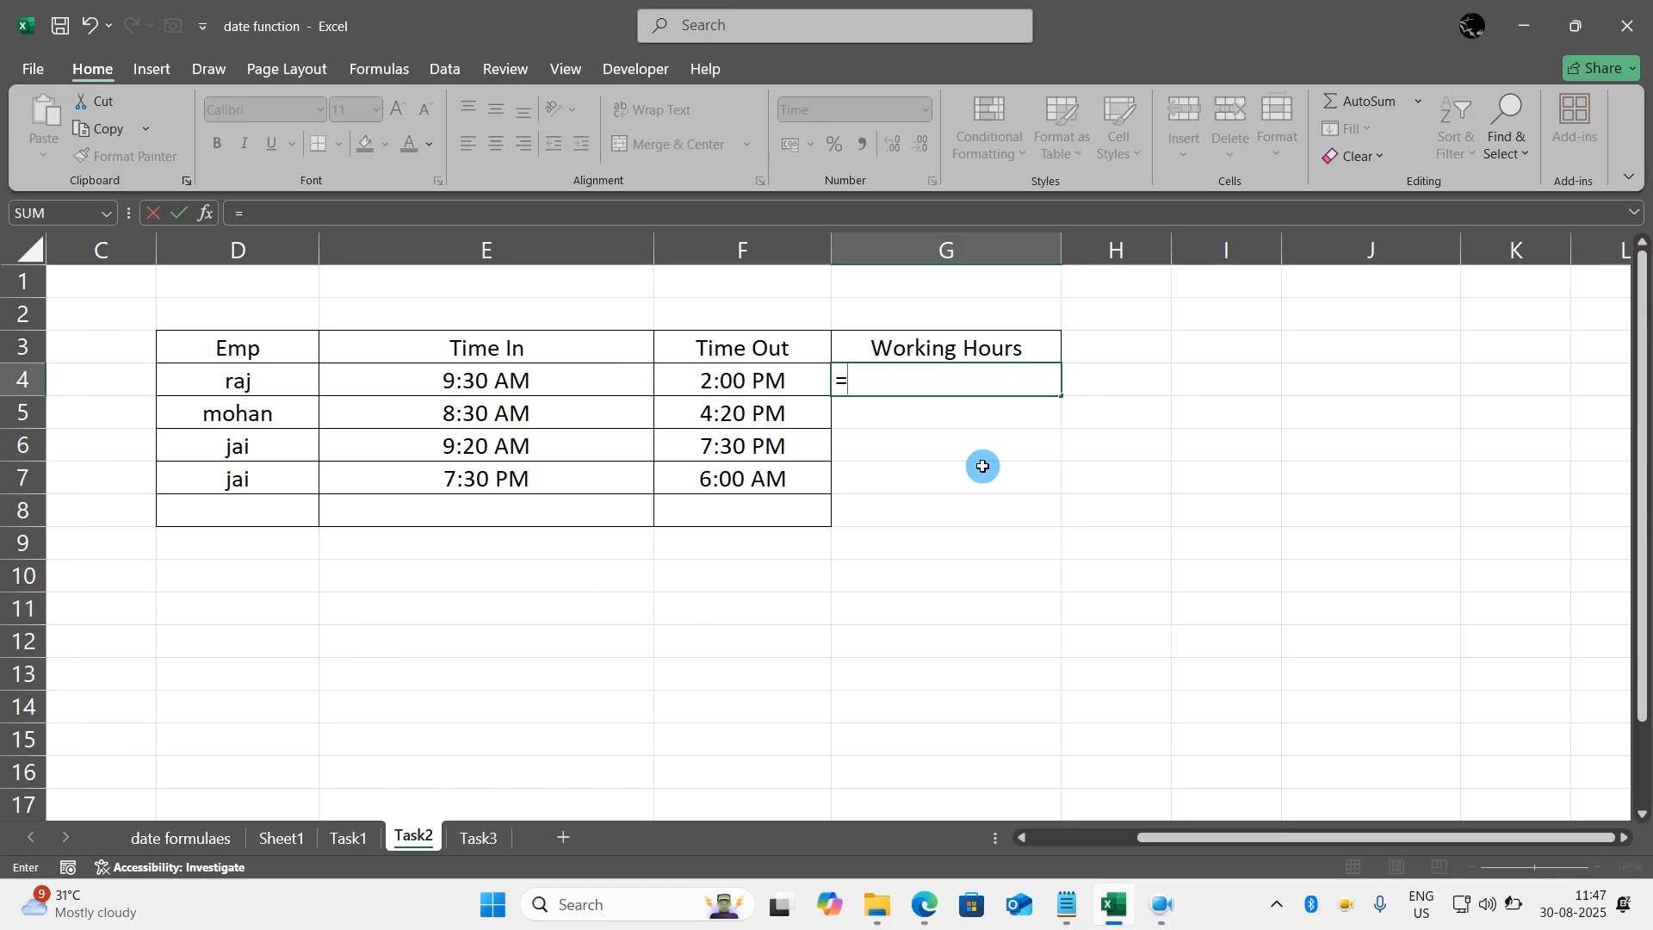
{"action": "left_click", "coordinate": [811, 382]}
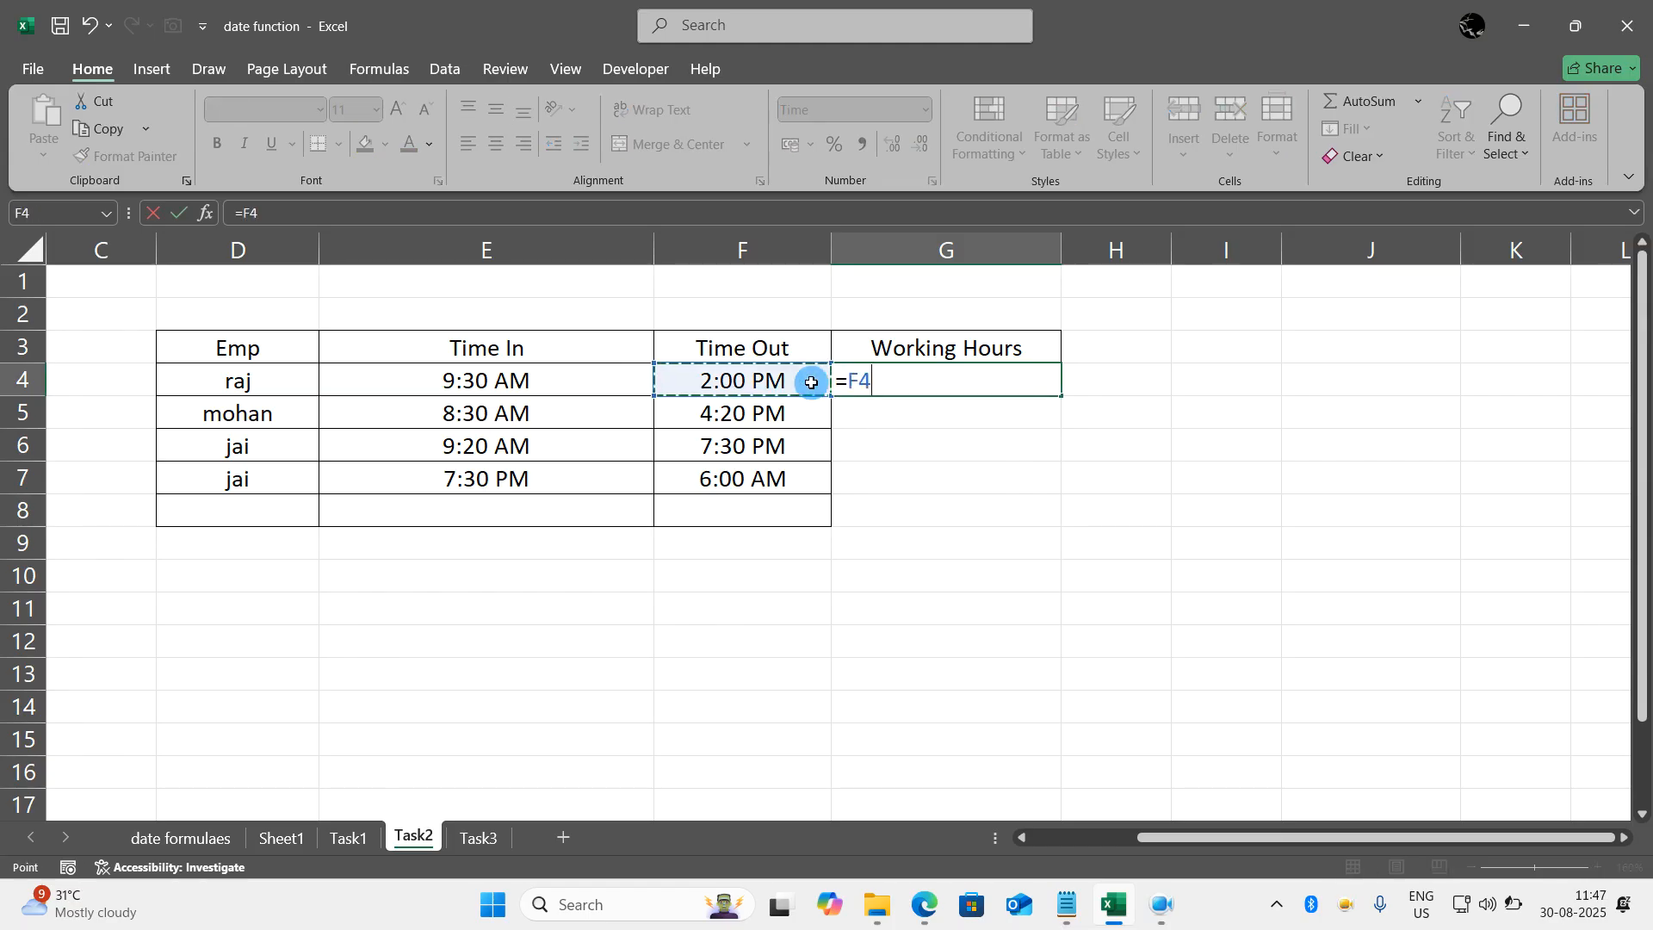
{"action": "type", "text": "-"}
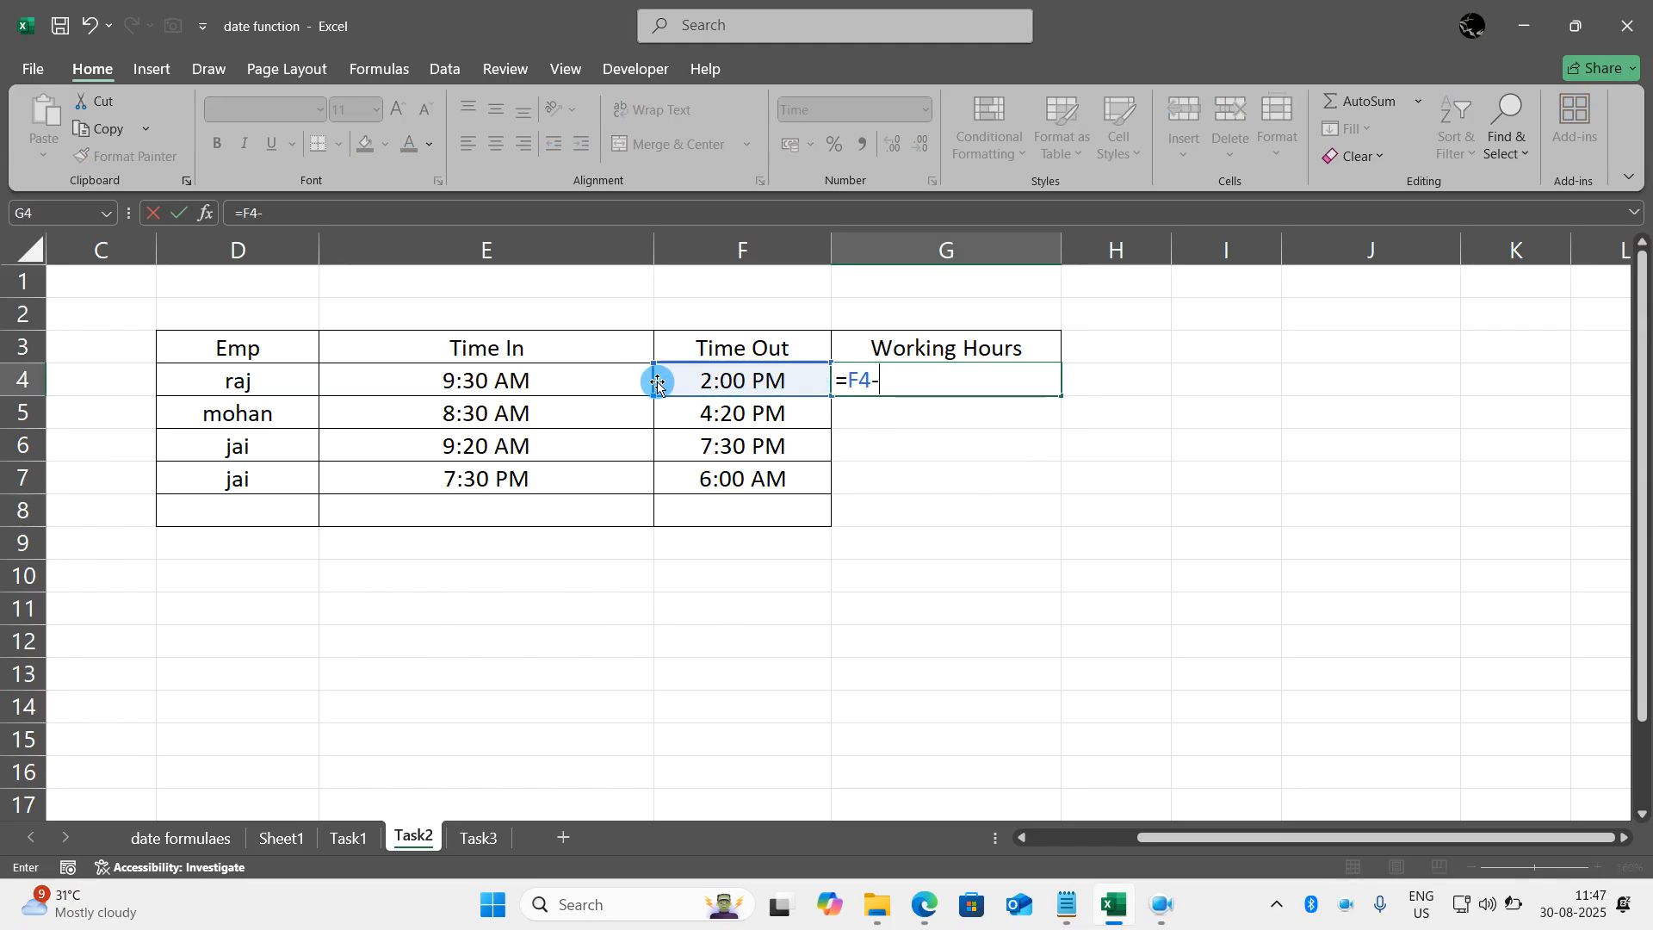
{"action": "left_click", "coordinate": [617, 382]}
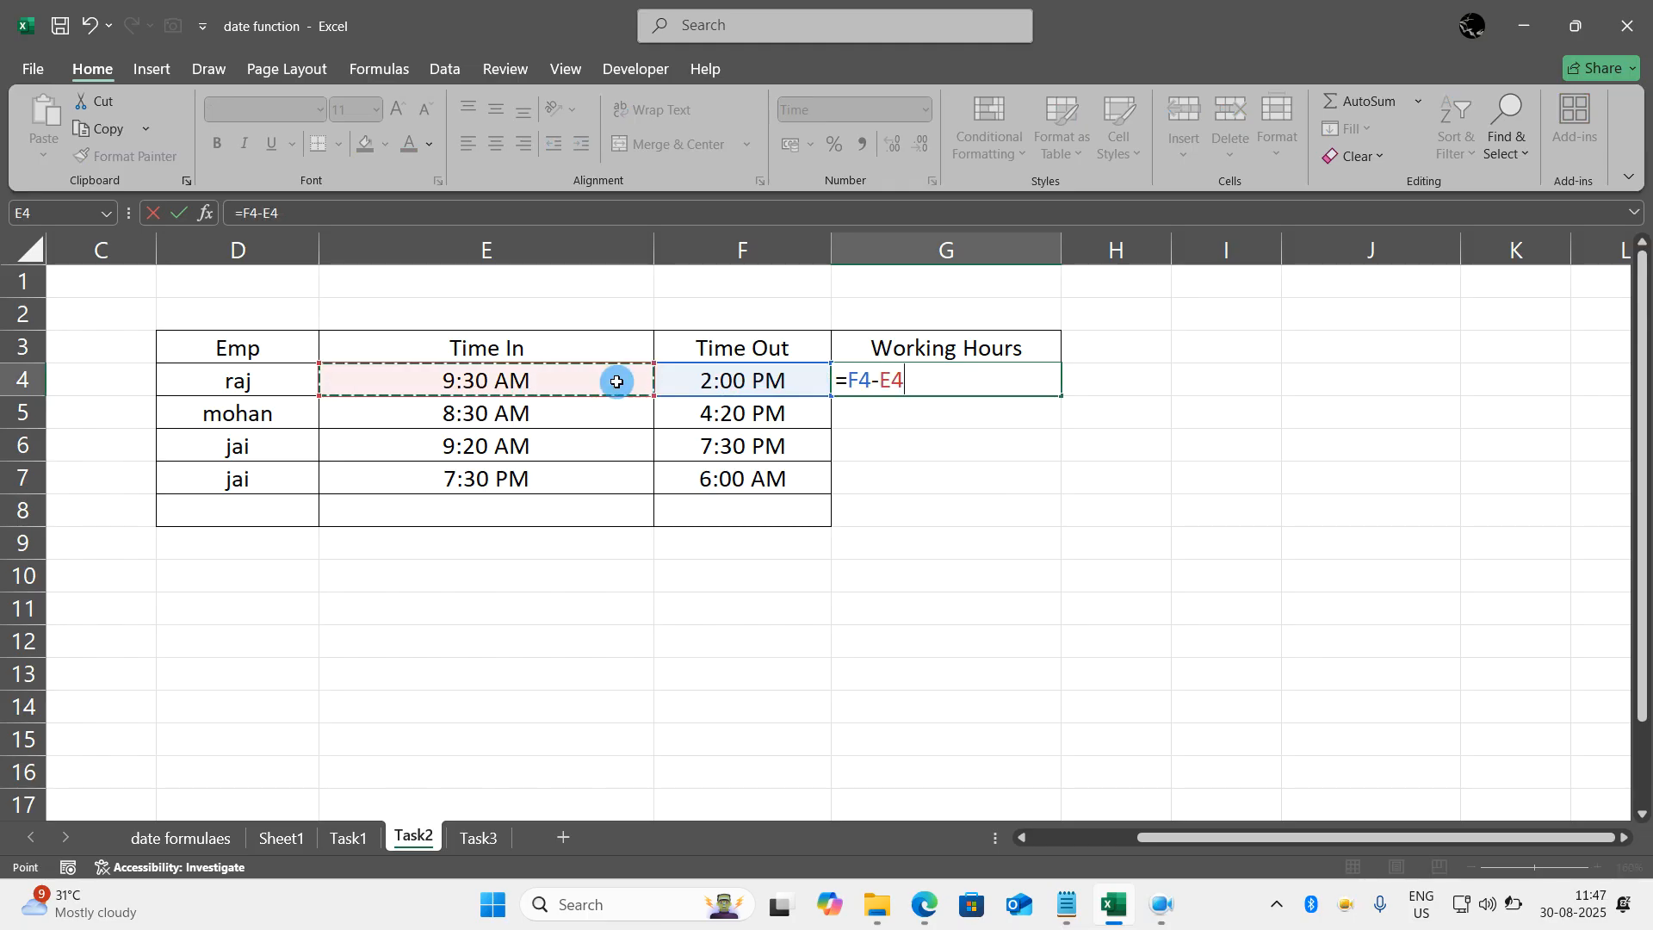
{"action": "key", "text": "Return"}
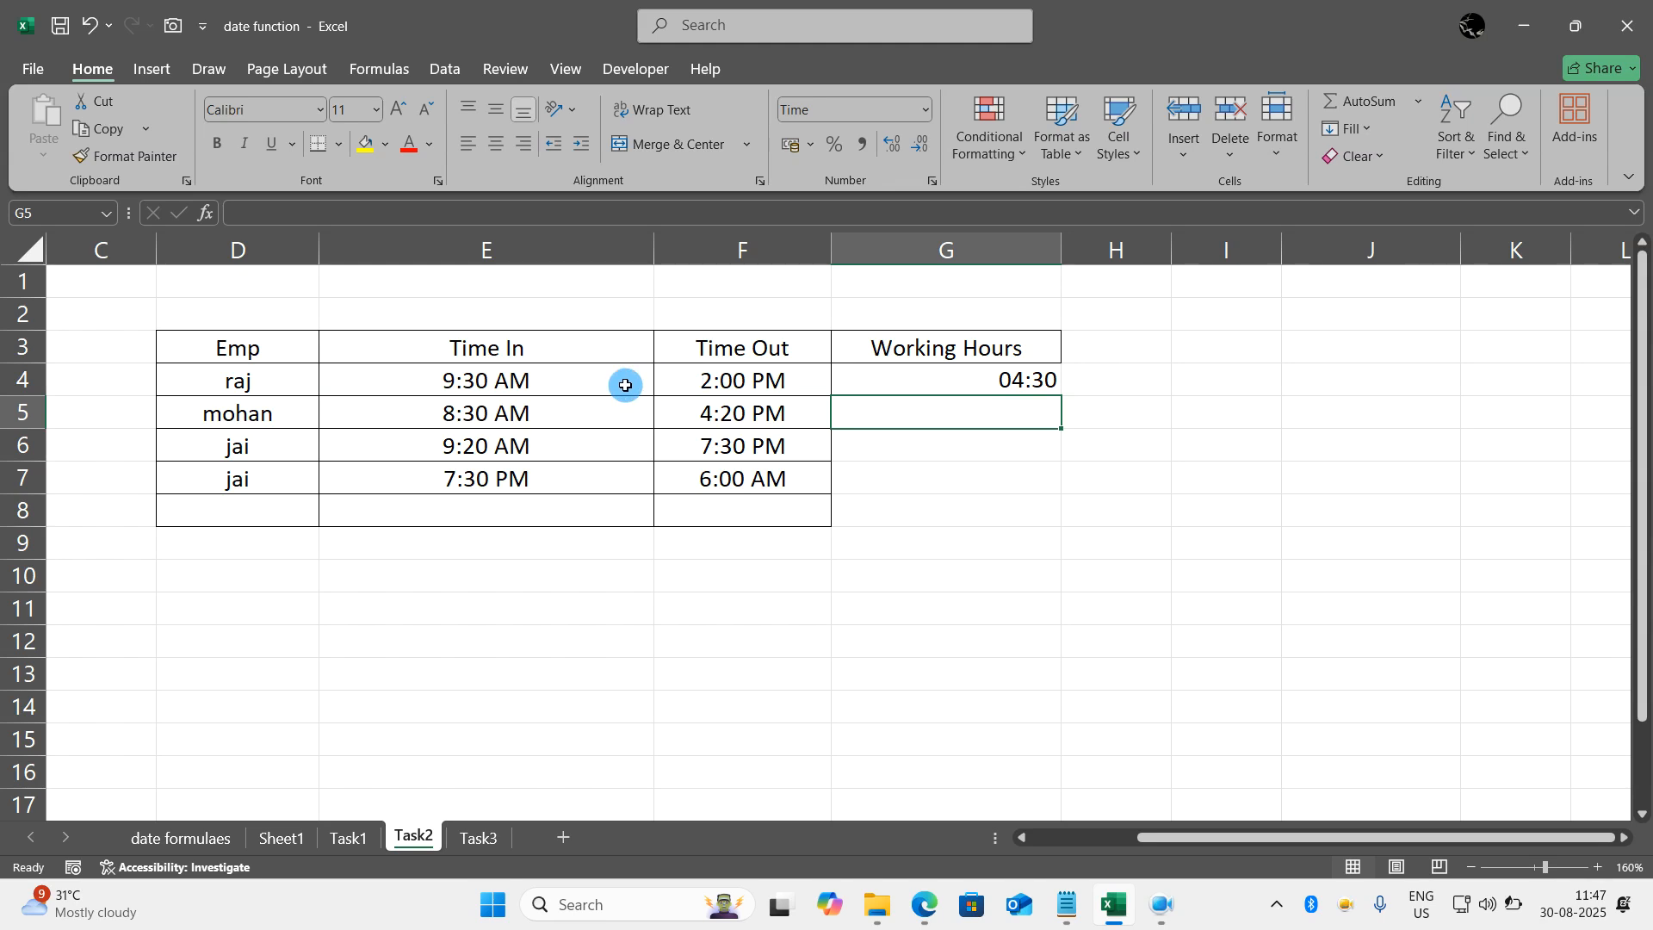
- Copy the working hours formula from G4 down through G7
{"action": "double_click", "coordinate": [1049, 381]}
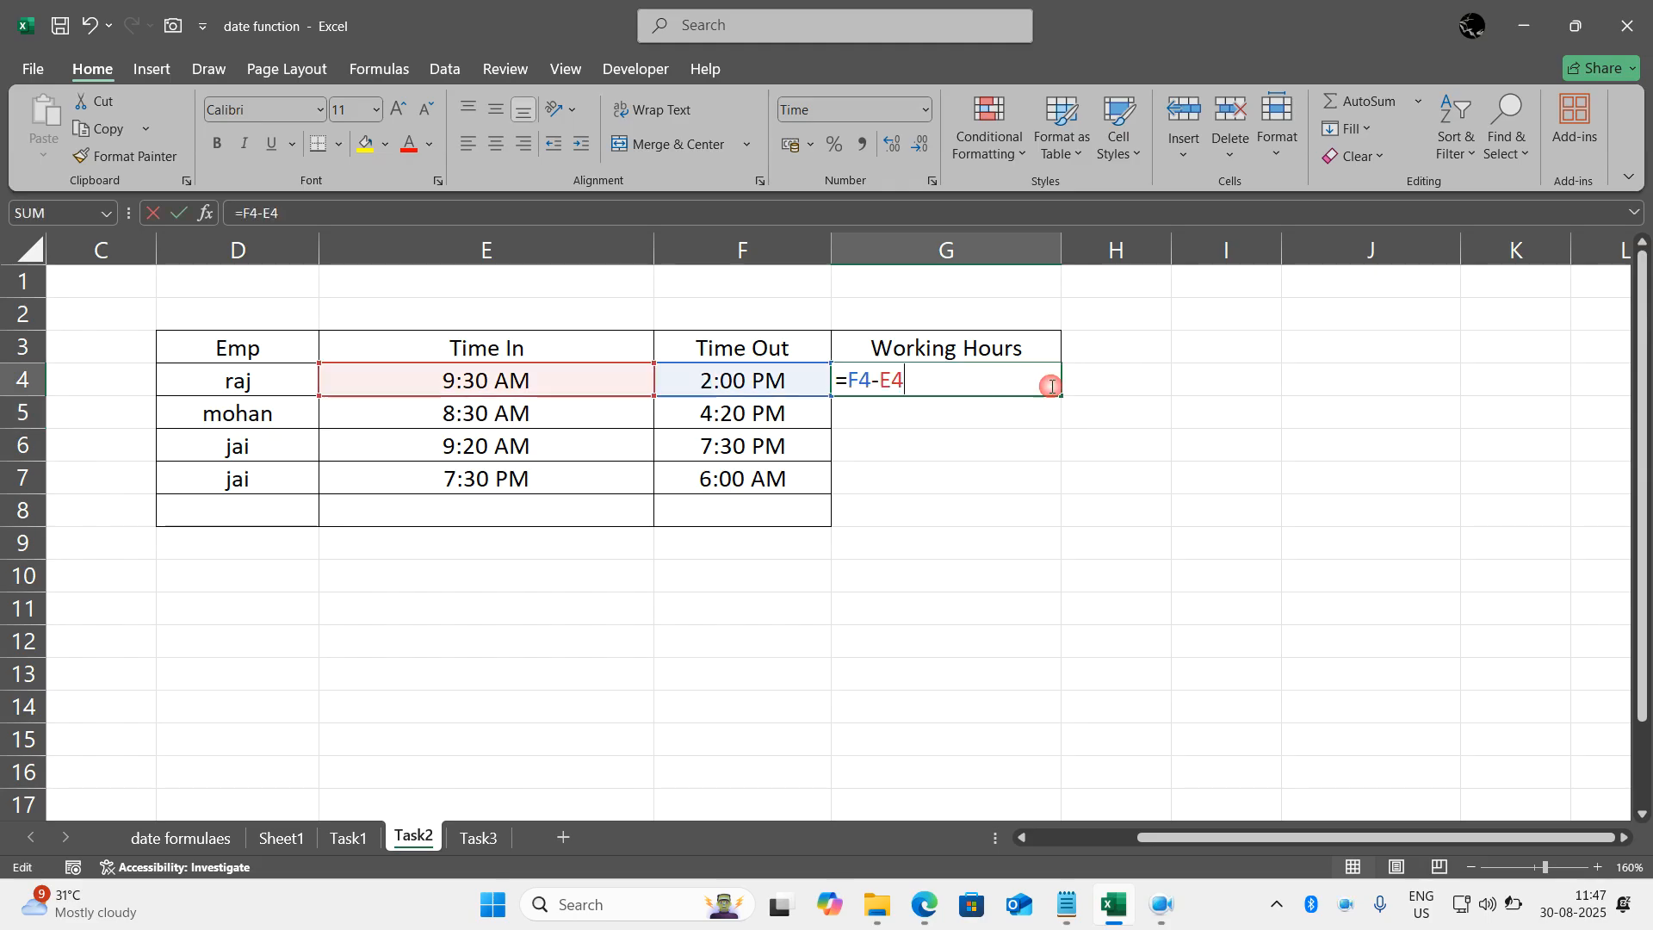
{"action": "key", "text": "ctrl+Return"}
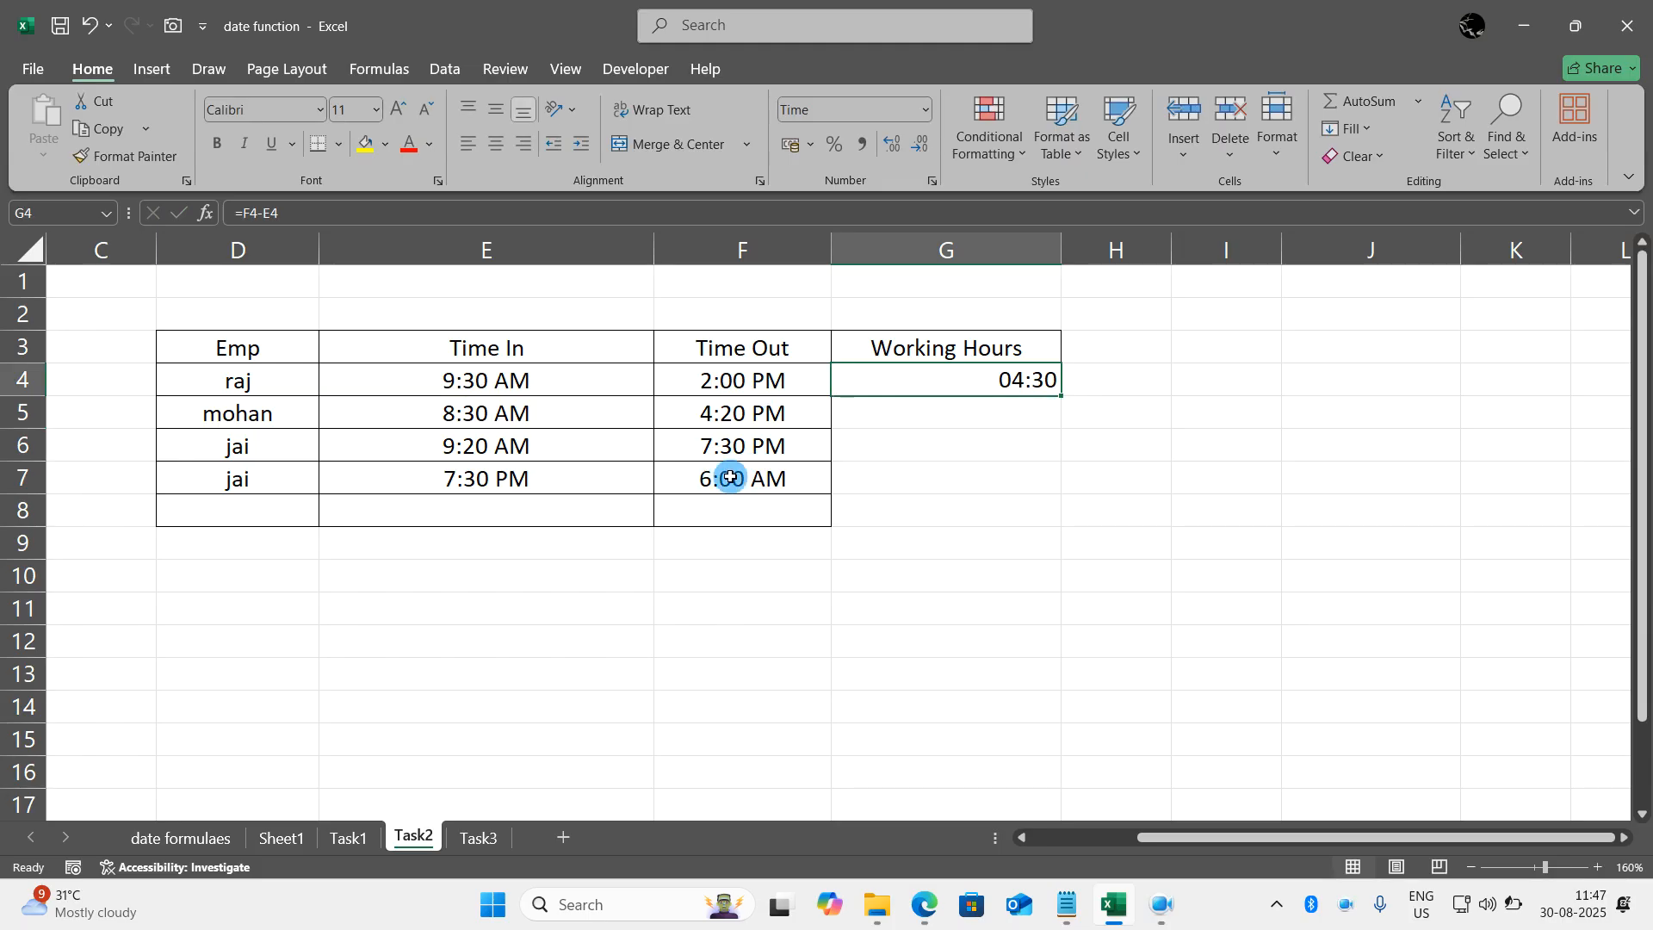
{"action": "left_click_drag", "start_coordinate": [1059, 393], "coordinate": [1066, 487]}
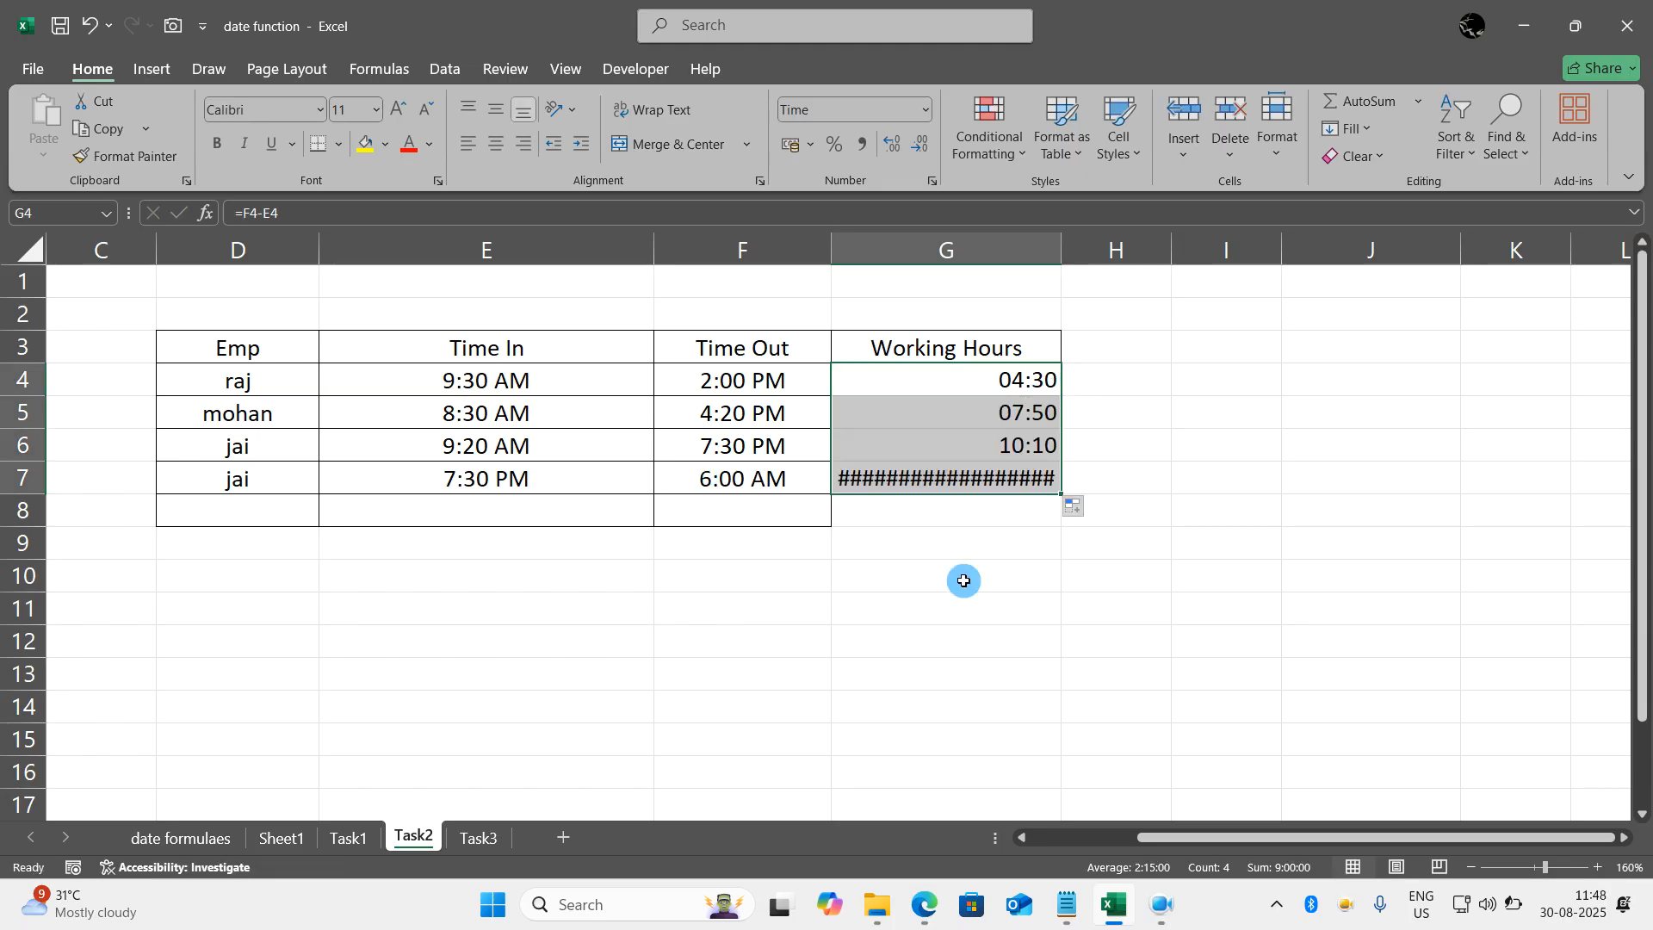
{"action": "left_click", "coordinate": [964, 580]}
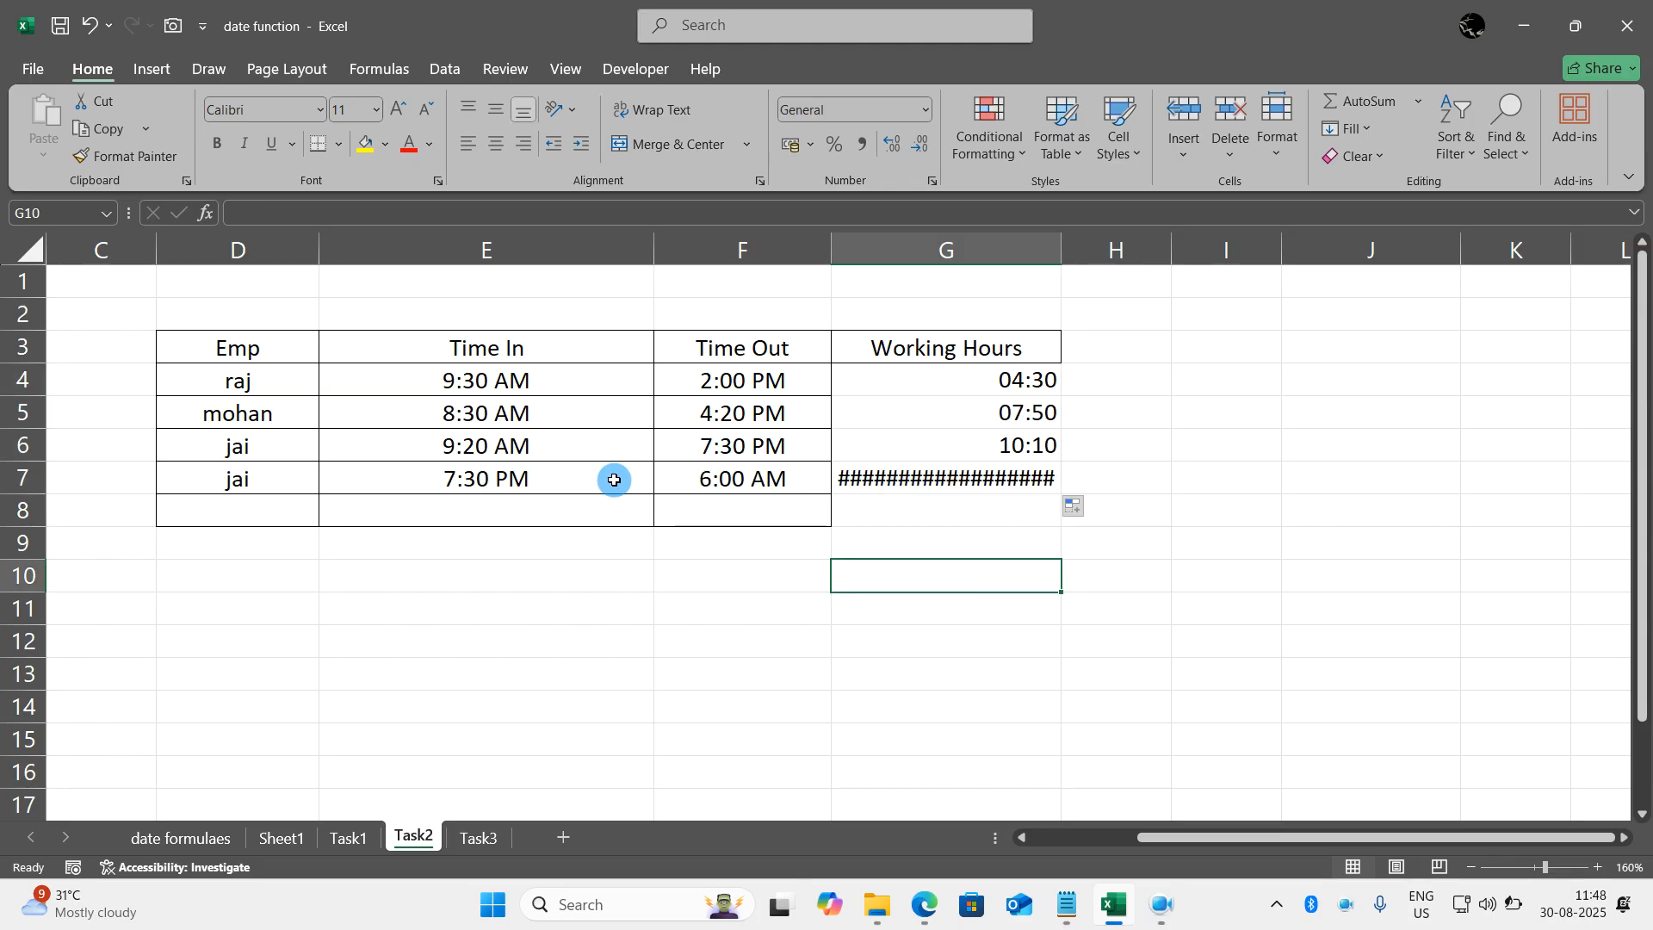
- Change the overnight shift formula in G7 to =1+(F7-E7)
{"action": "left_click", "coordinate": [874, 465]}
{"action": "double_click", "coordinate": [857, 473]}
{"action": "double_click", "coordinate": [854, 478]}
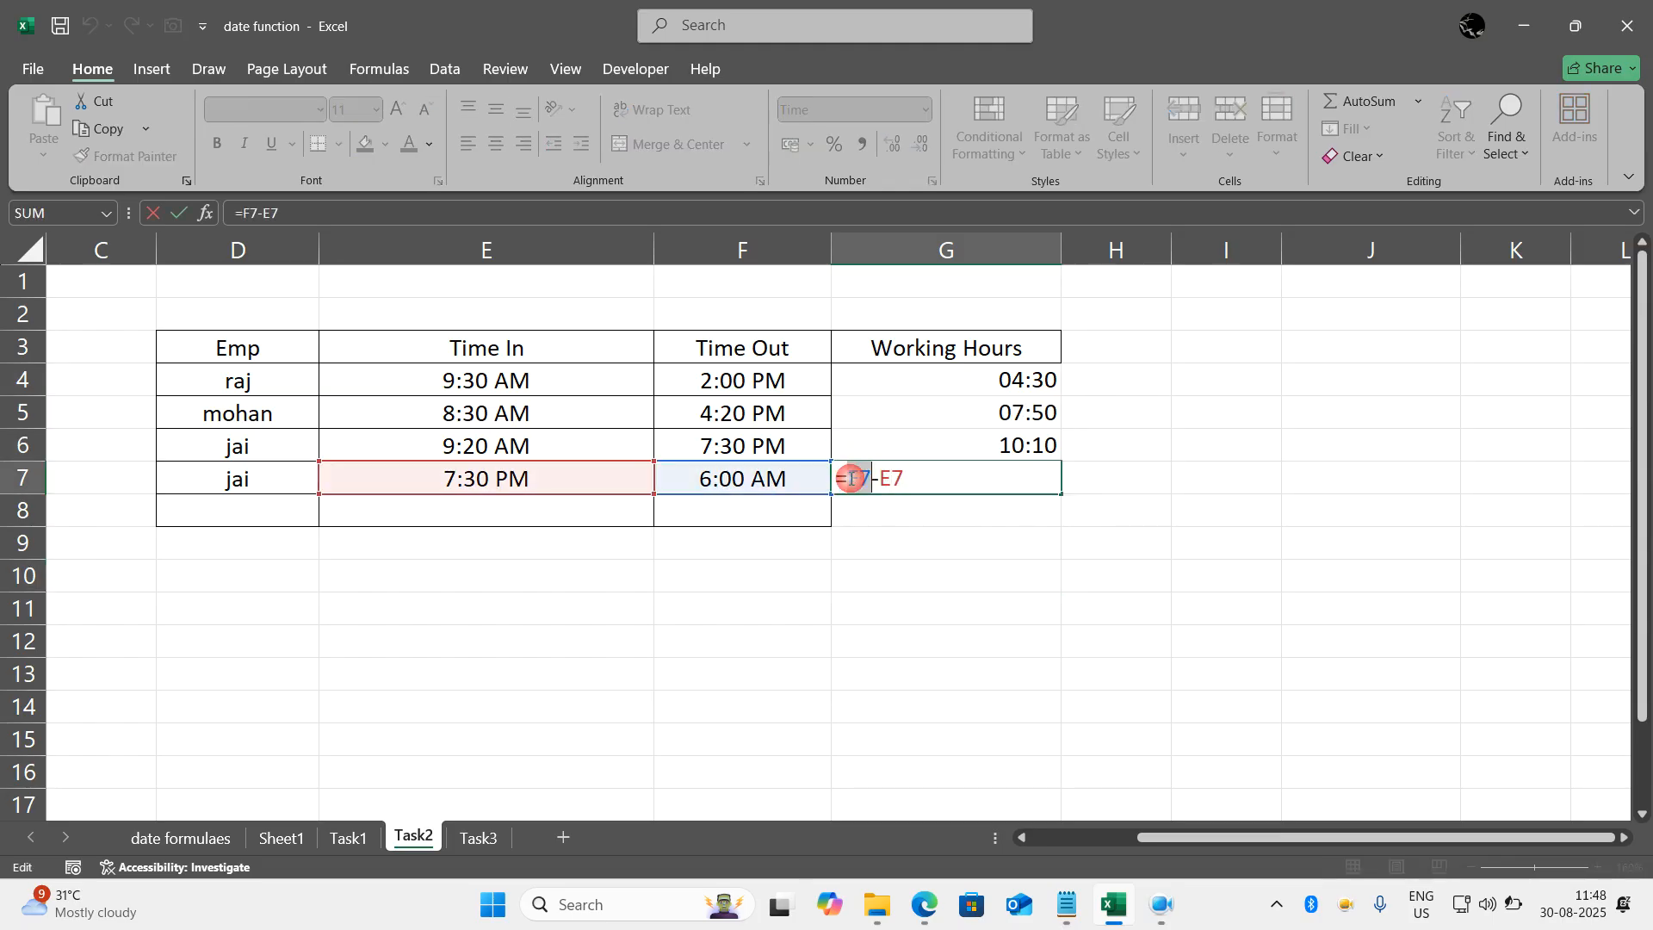
{"action": "double_click", "coordinate": [857, 477]}
{"action": "key", "text": "Left"}
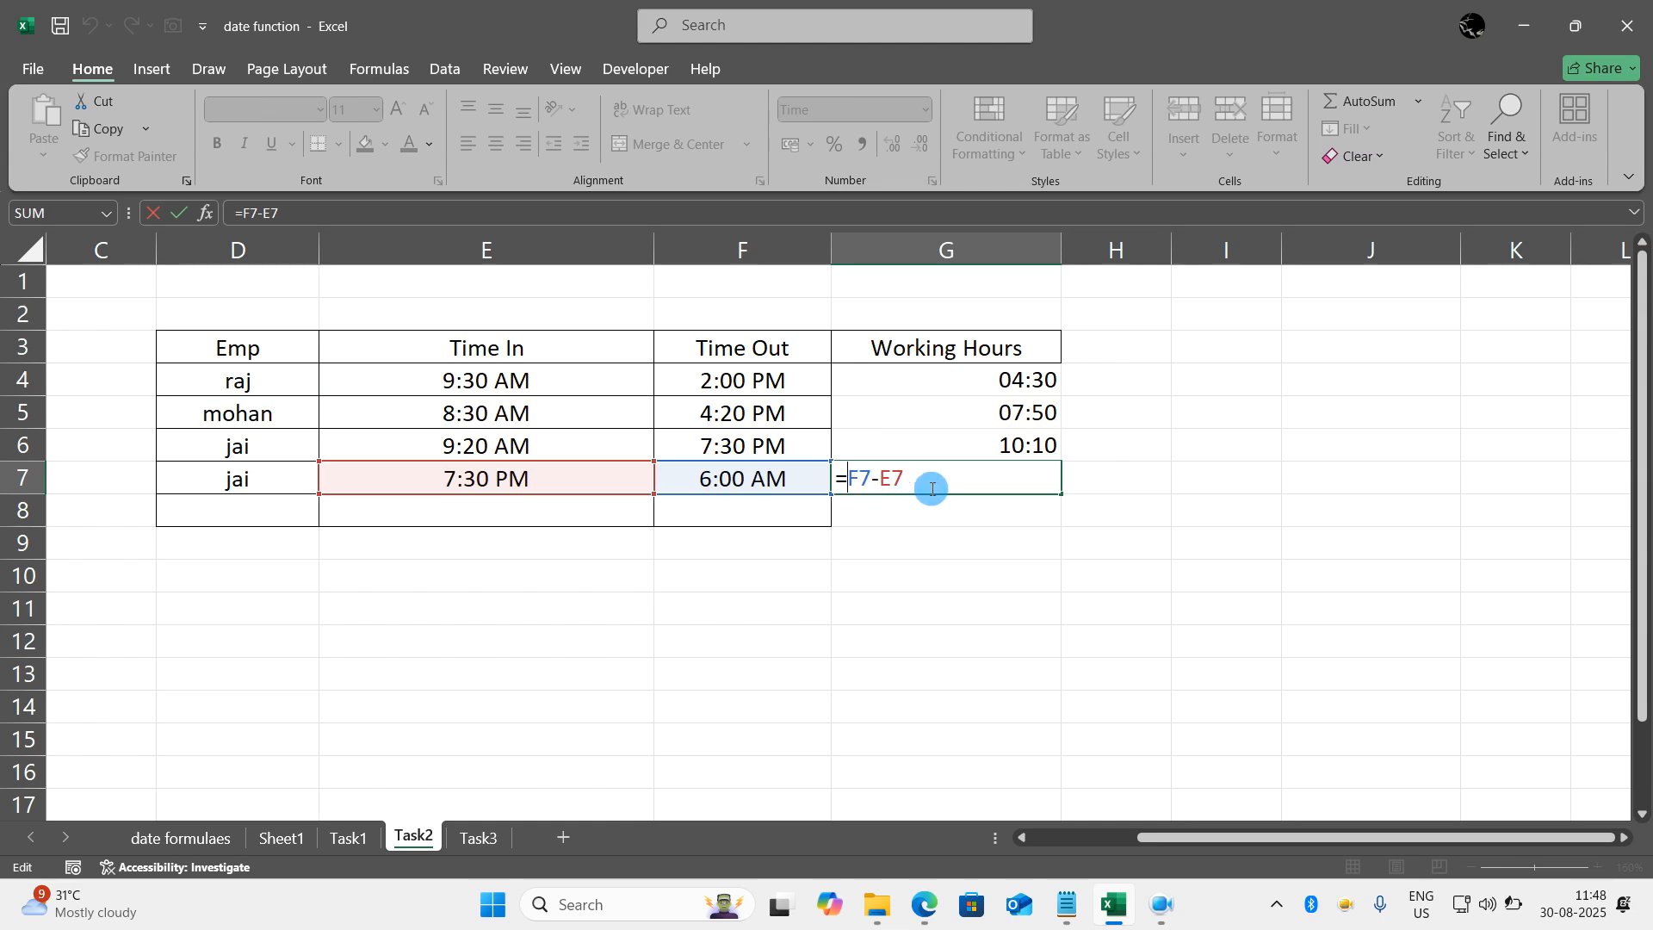
{"action": "type", "text": "1+("}
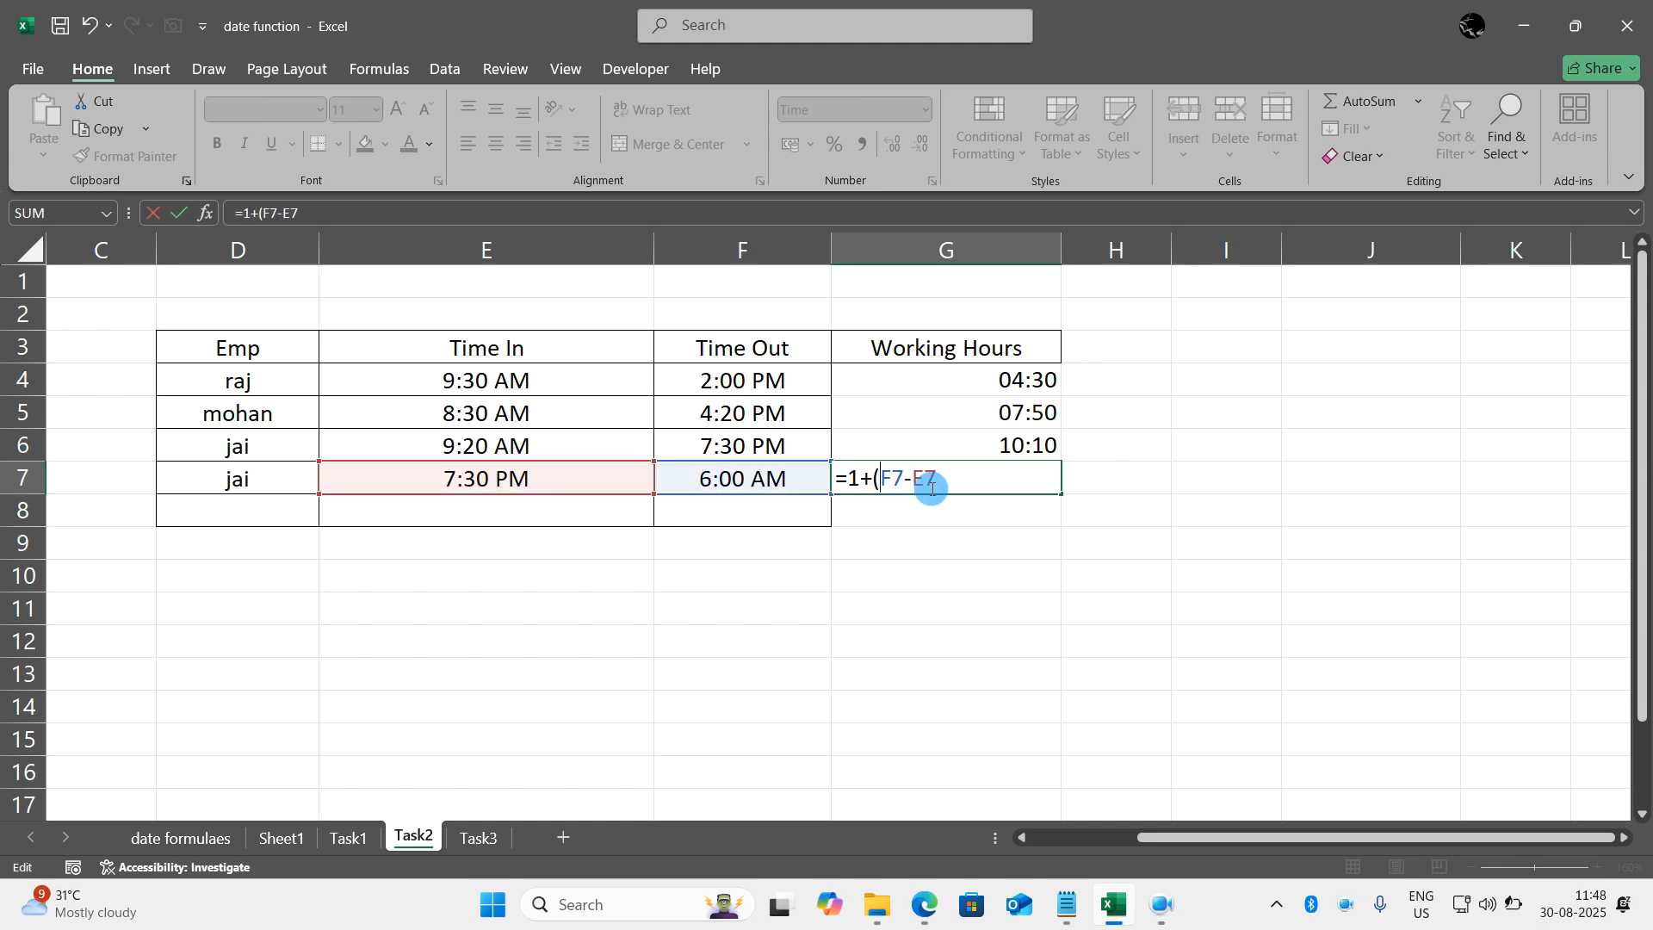
{"action": "double_click", "coordinate": [952, 485]}
{"action": "left_click", "coordinate": [951, 486]}
{"action": "type", "text": ")"}
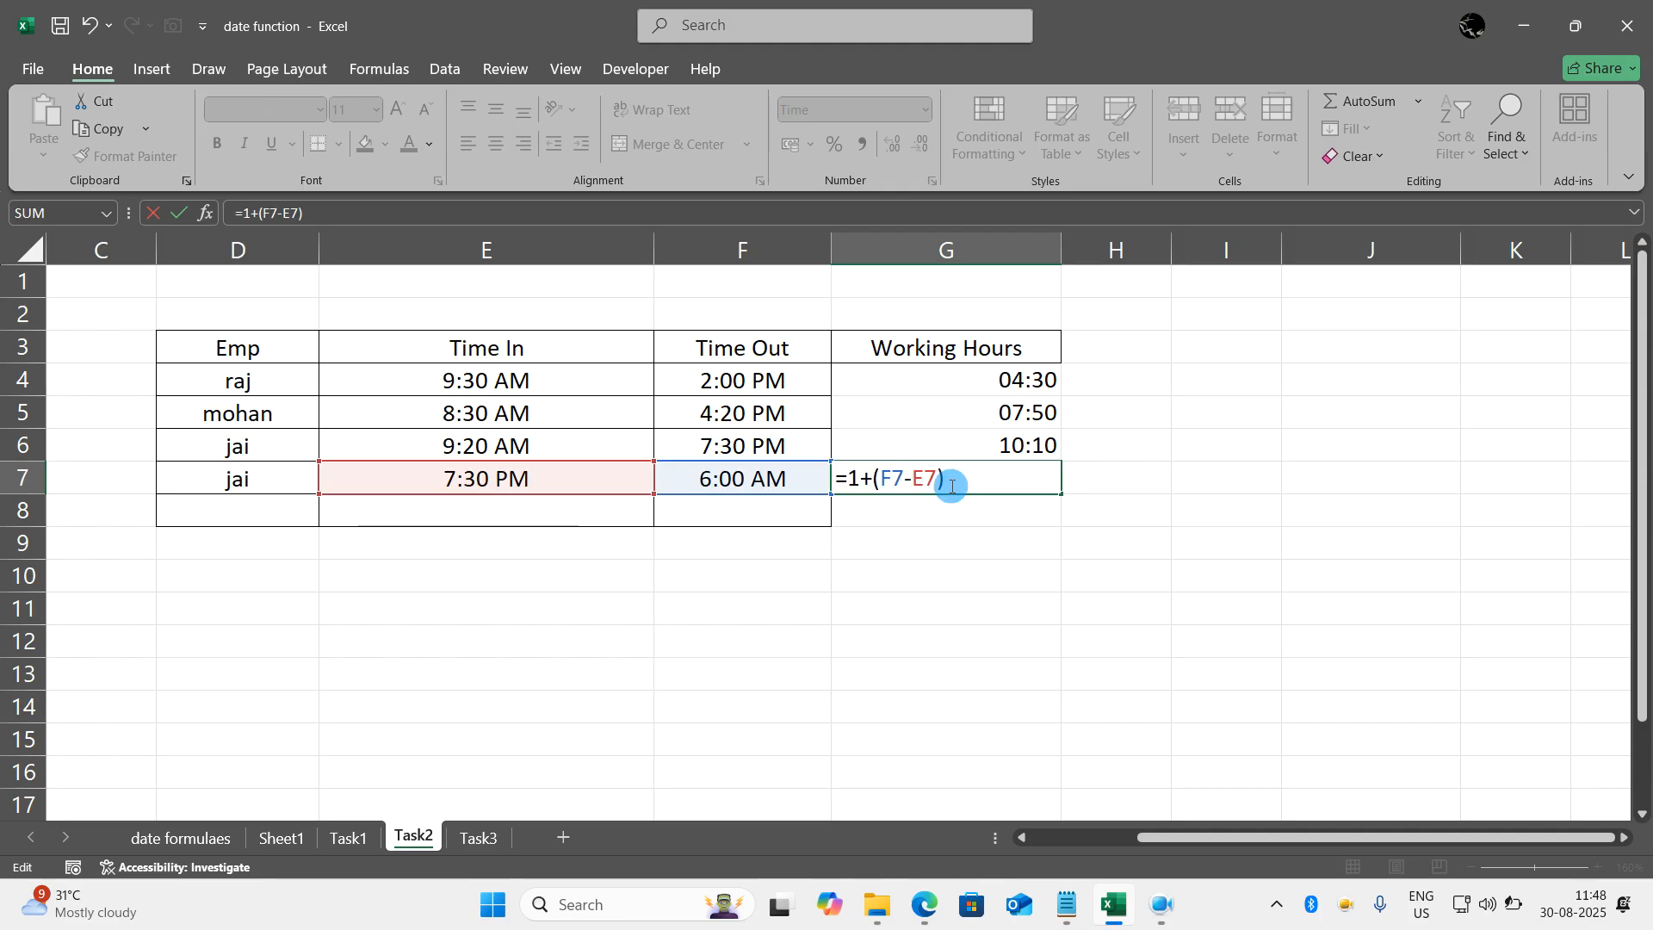
{"action": "key", "text": "Return"}
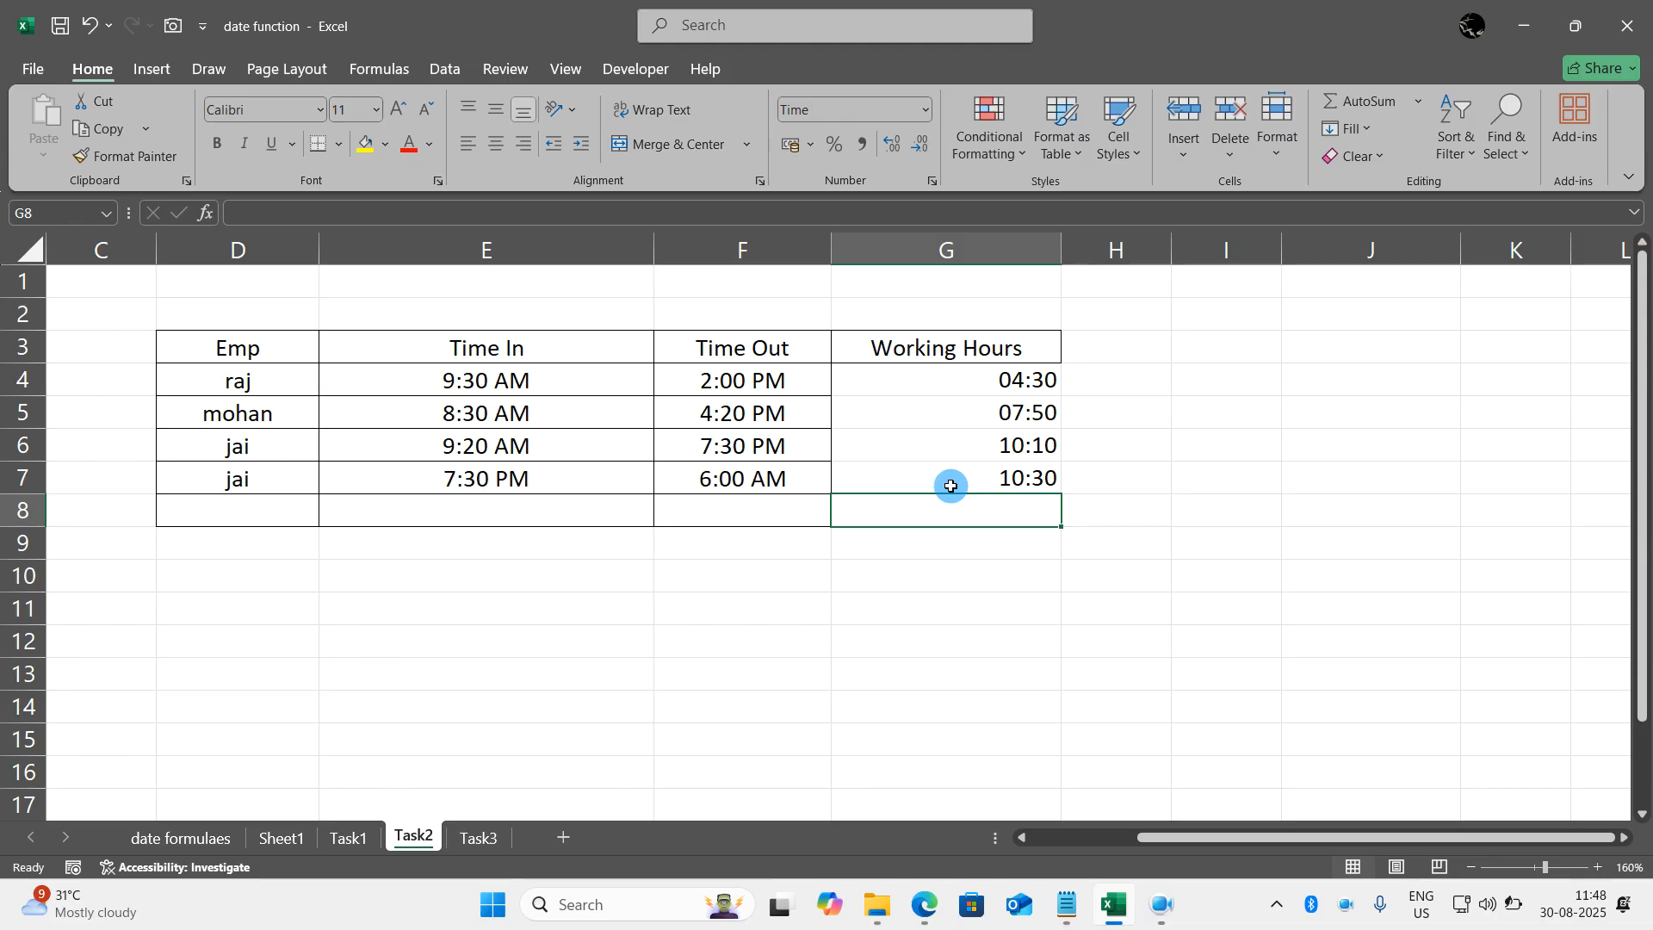
- Dismiss the low battery alert and switch to the Google Meet window in the browser
{"action": "left_click", "coordinate": [555, 480]}
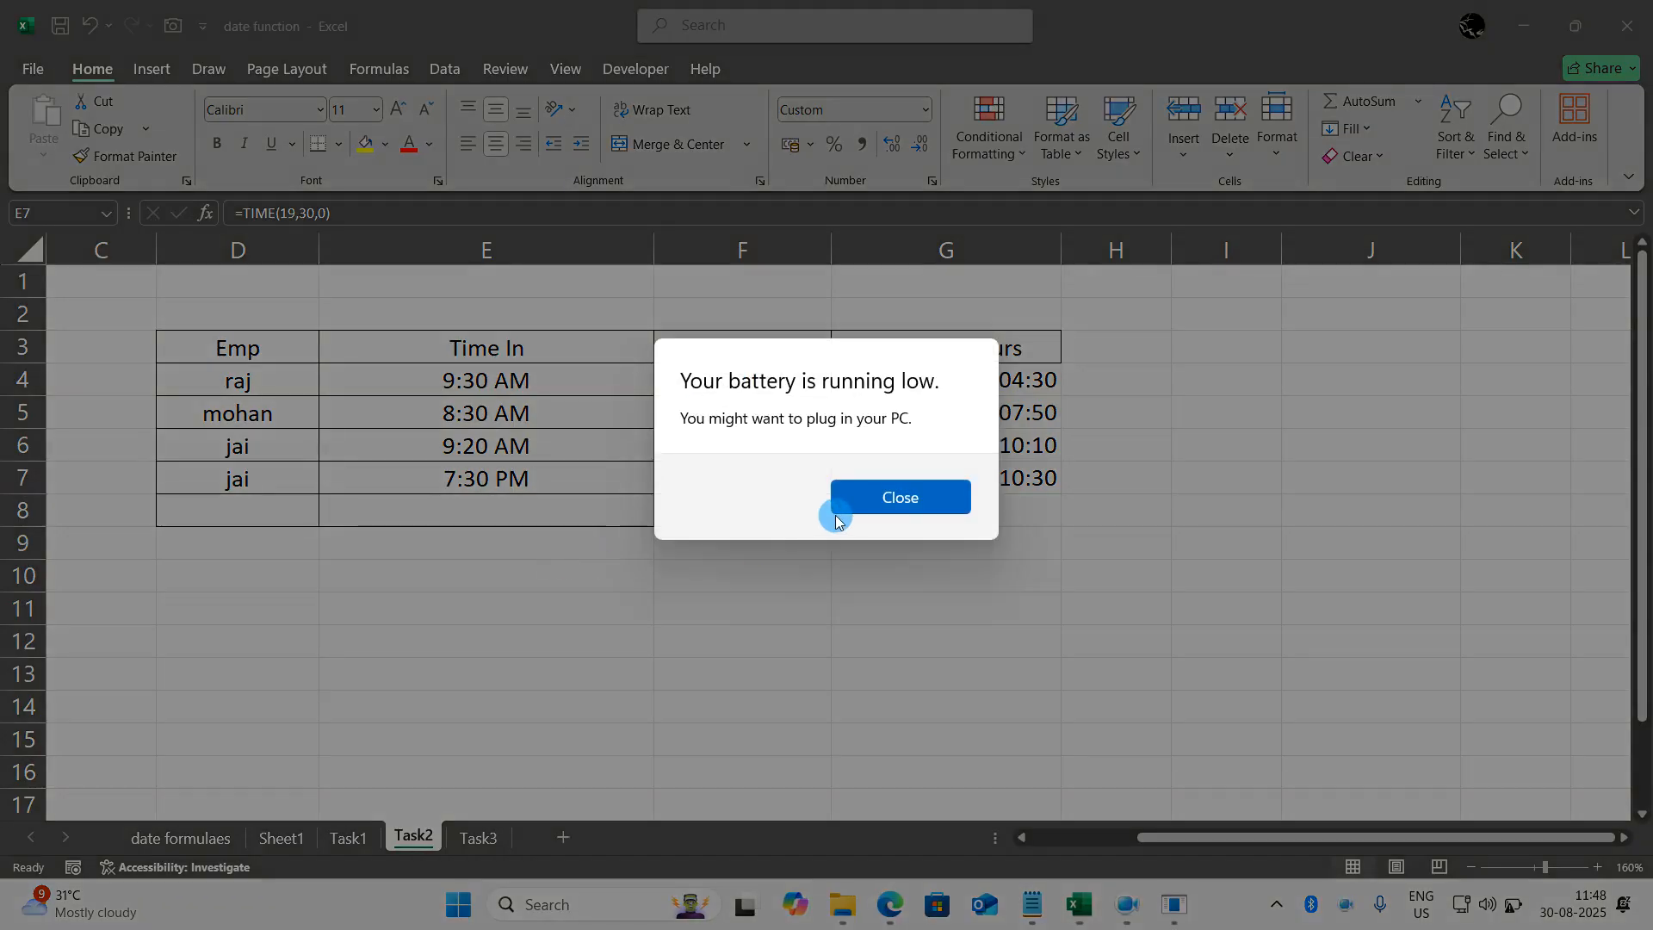
{"action": "left_click", "coordinate": [848, 509]}
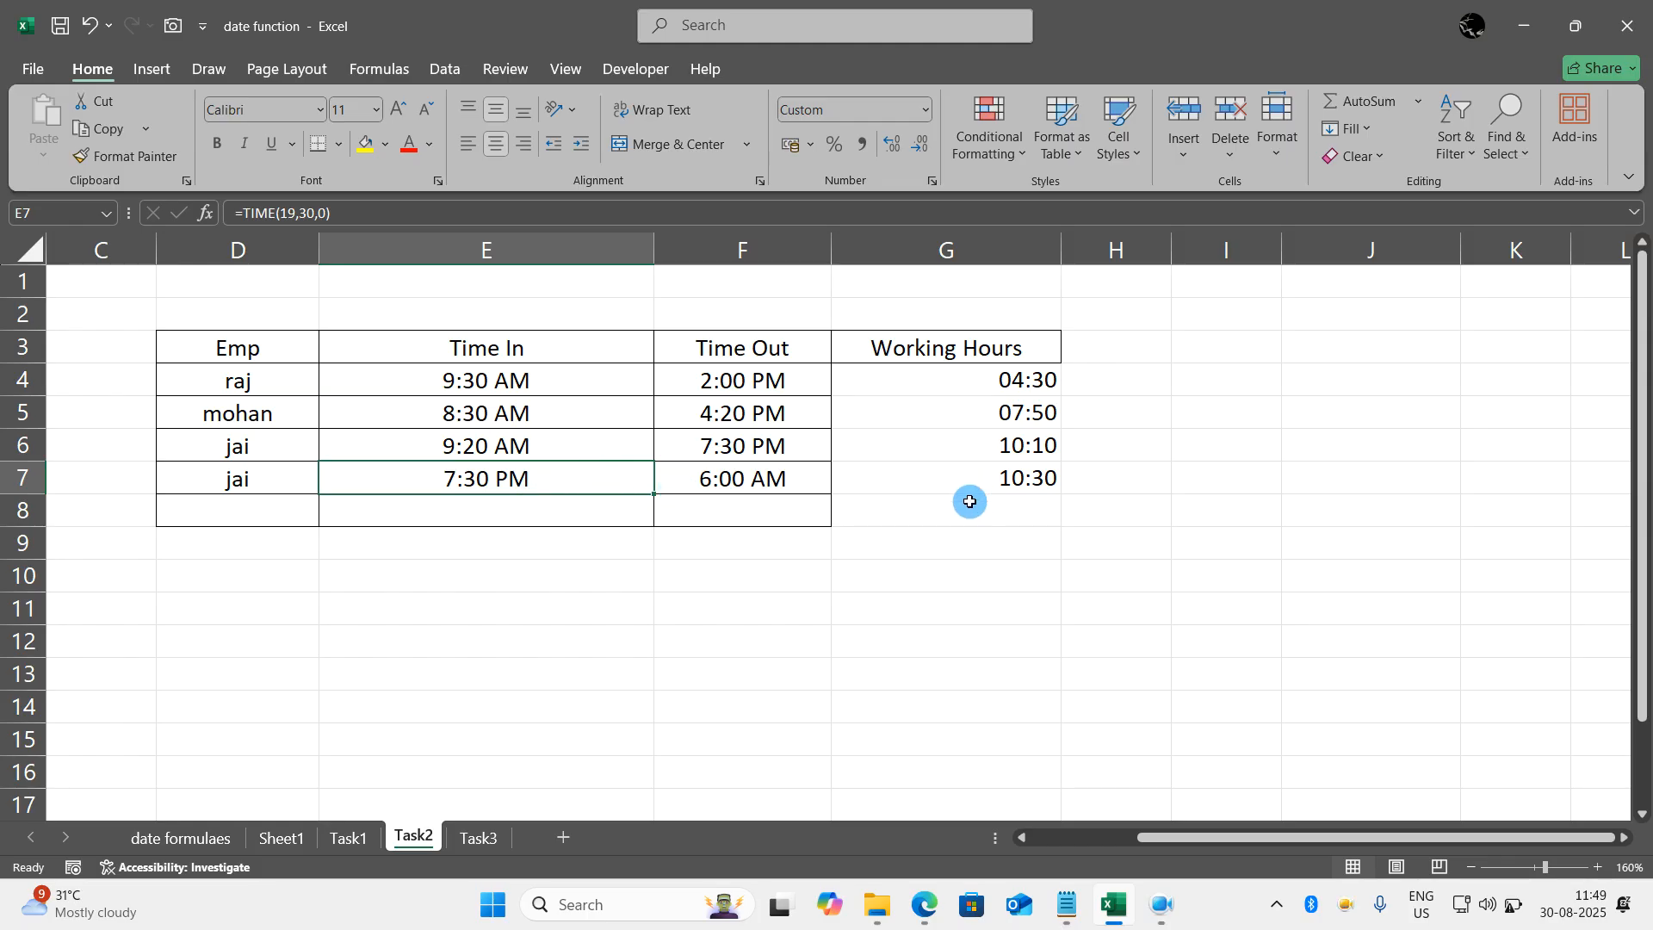
{"action": "mouse_move", "coordinate": [925, 904]}
{"action": "left_click", "coordinate": [887, 828]}
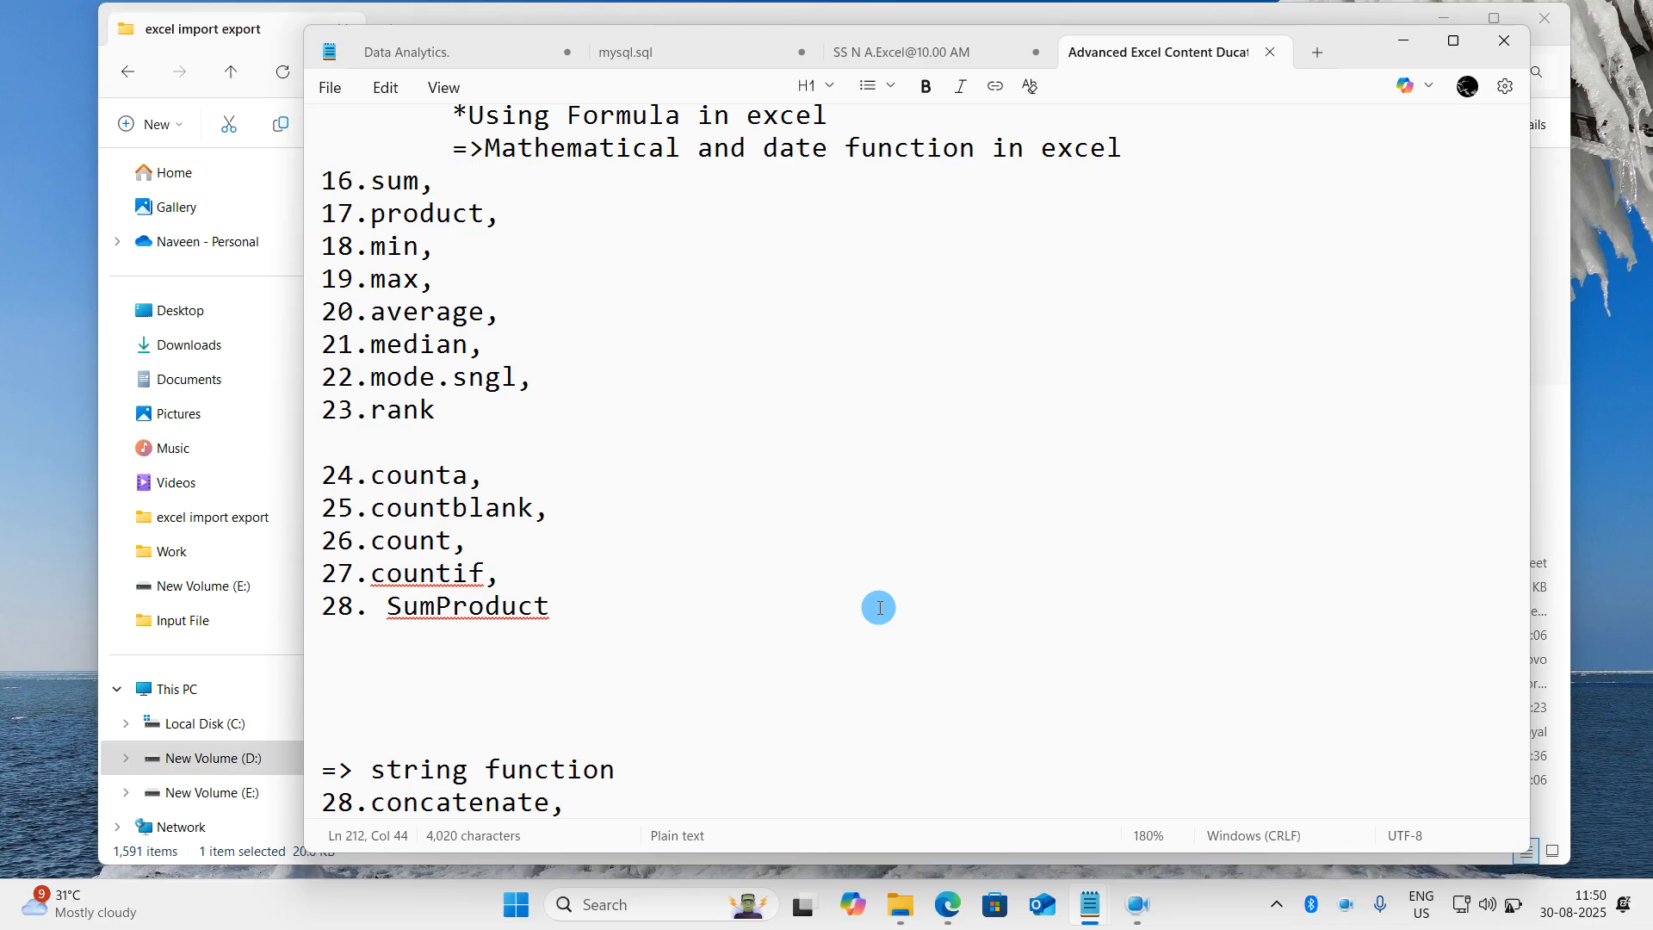
- Highlight the string function list from concatenate to rept in the Notepad course outline, then minimize Notepad
{"action": "scroll", "coordinate": [879, 608], "scroll_direction": "down", "scroll_amount": 5}
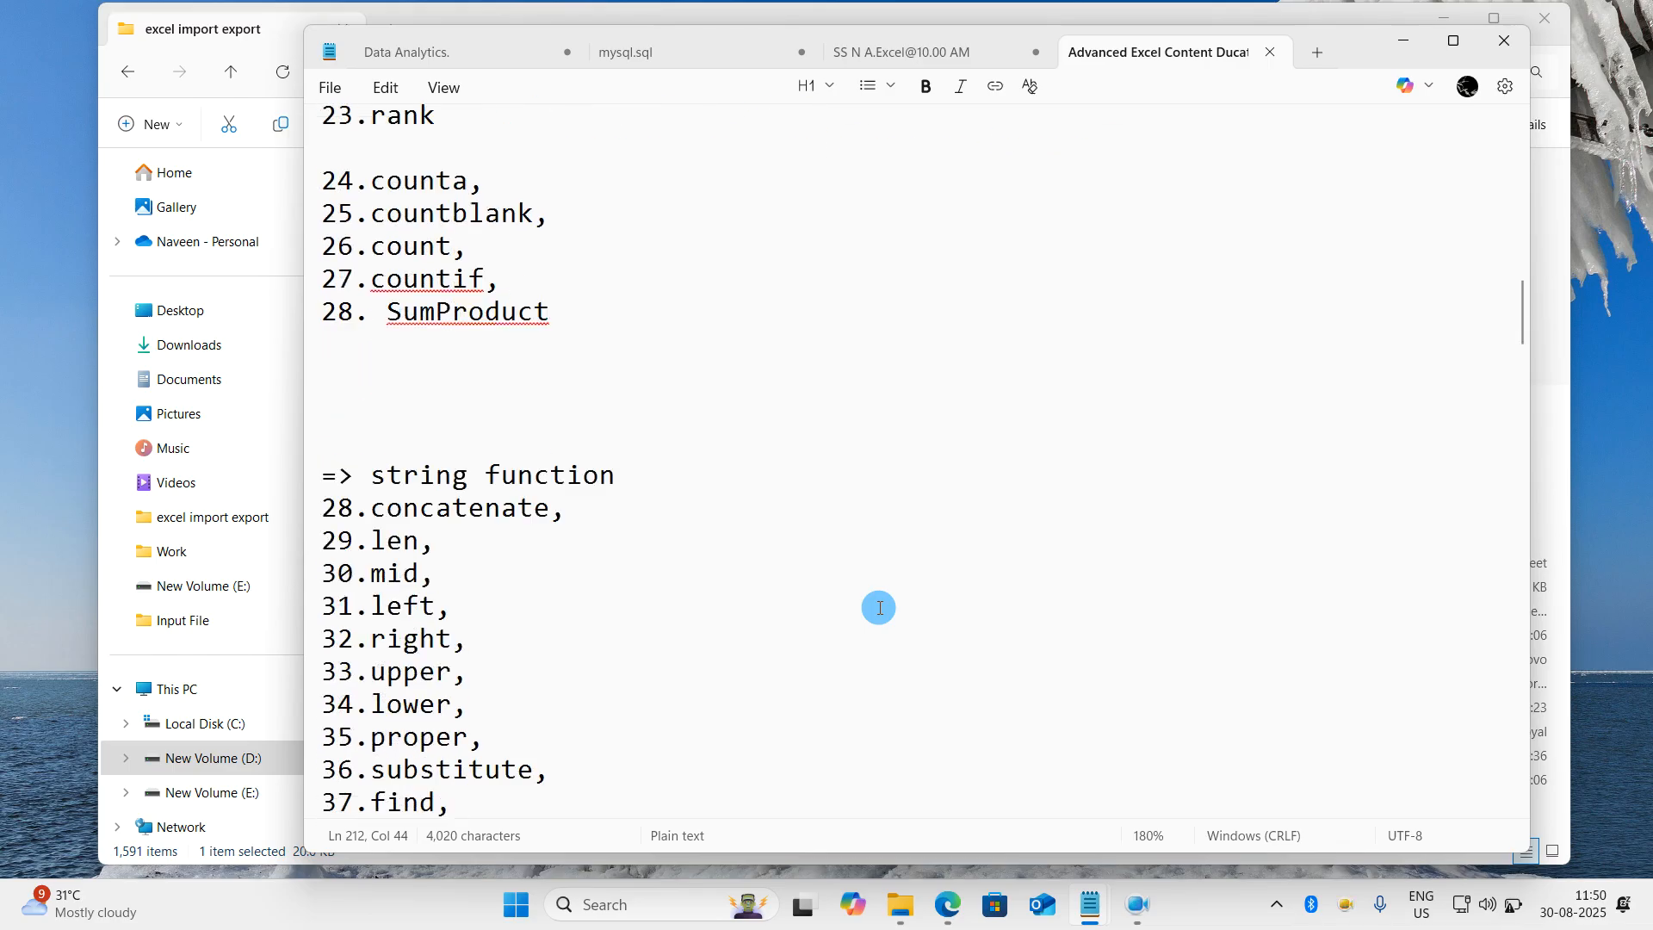
{"action": "left_click_drag", "start_coordinate": [579, 668], "coordinate": [321, 303]}
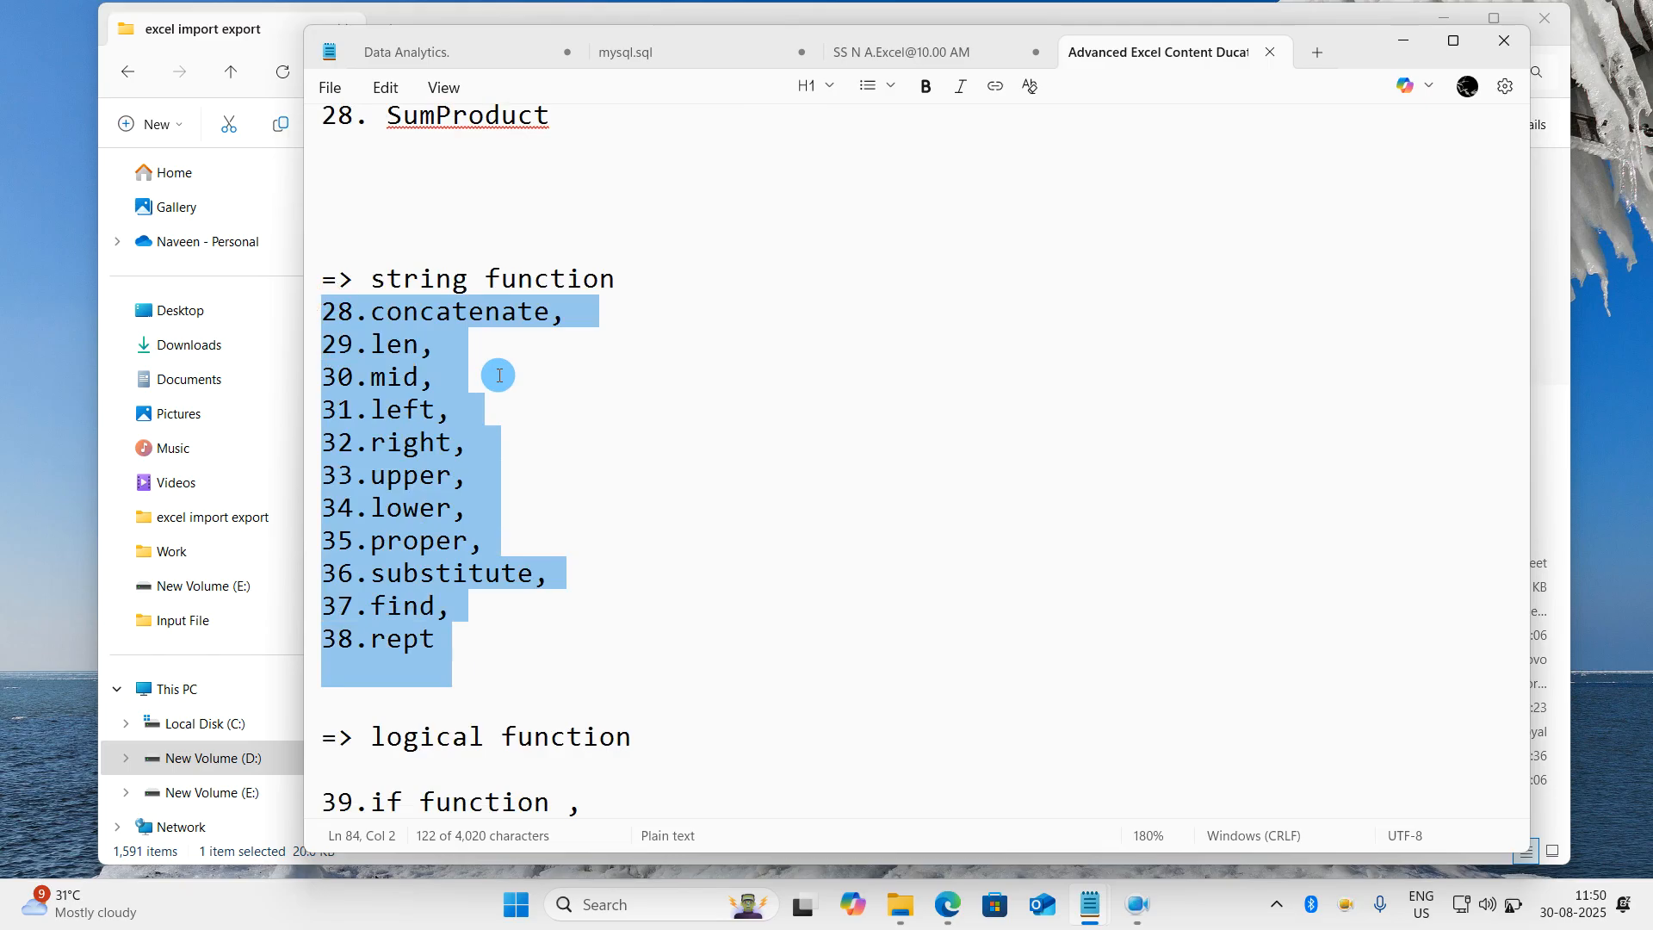
{"action": "left_click", "coordinate": [1403, 41]}
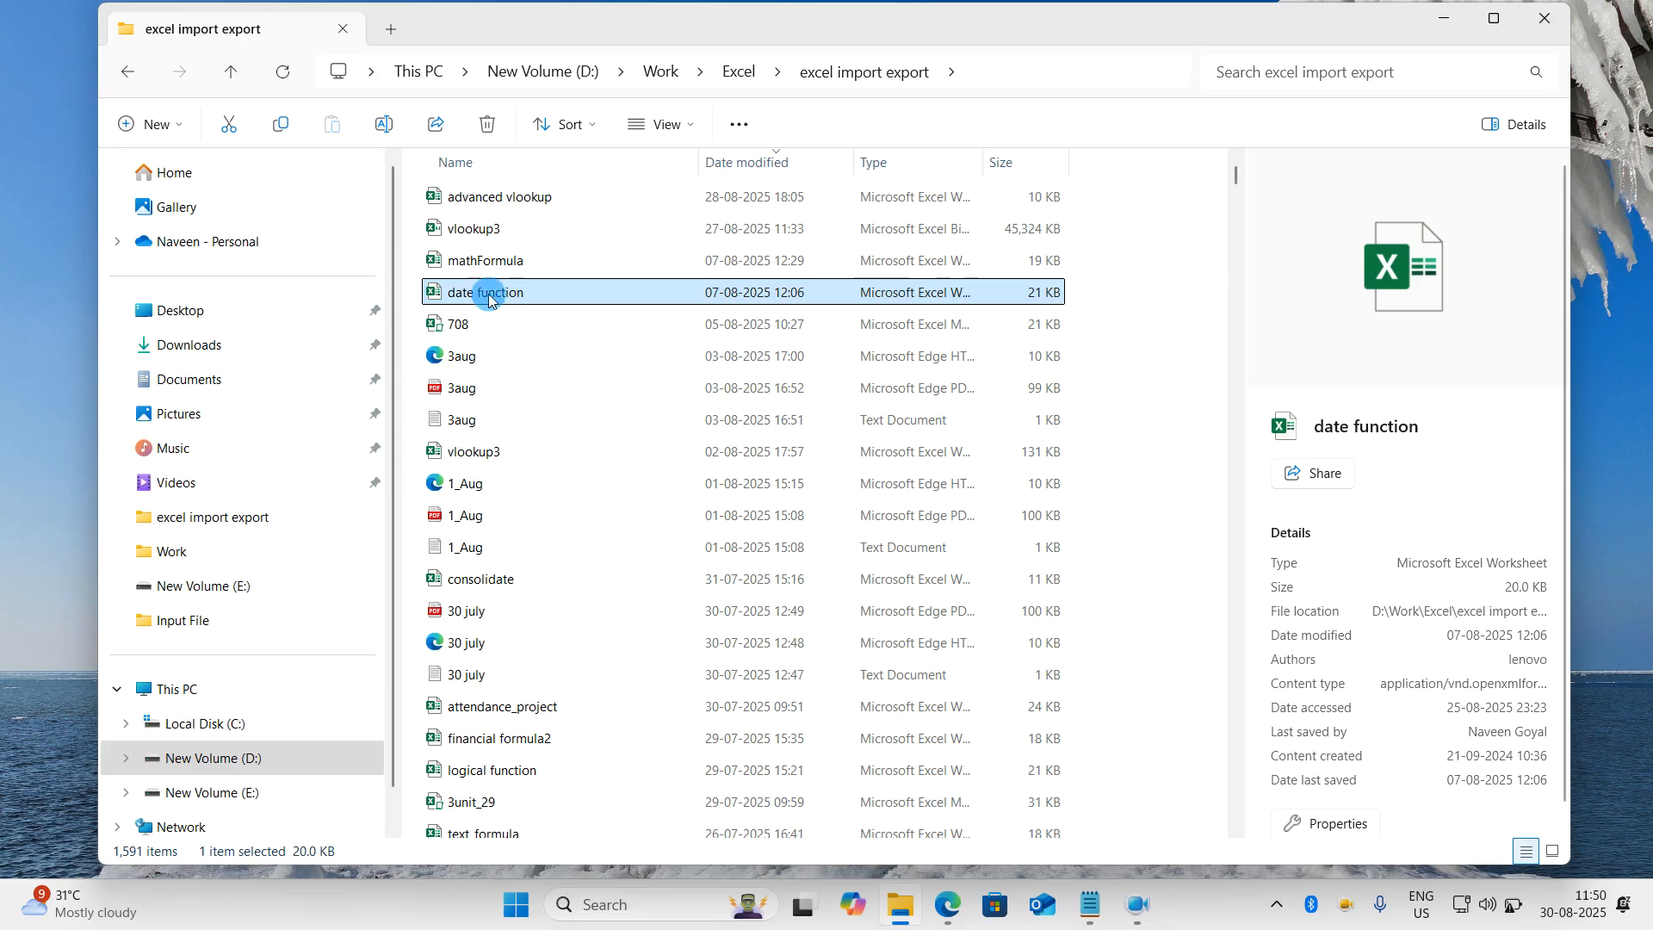
- Open the text_formula workbook from the excel import export folder and show the start of its text function sheet
{"action": "scroll", "coordinate": [495, 568], "scroll_direction": "down", "scroll_amount": 2}
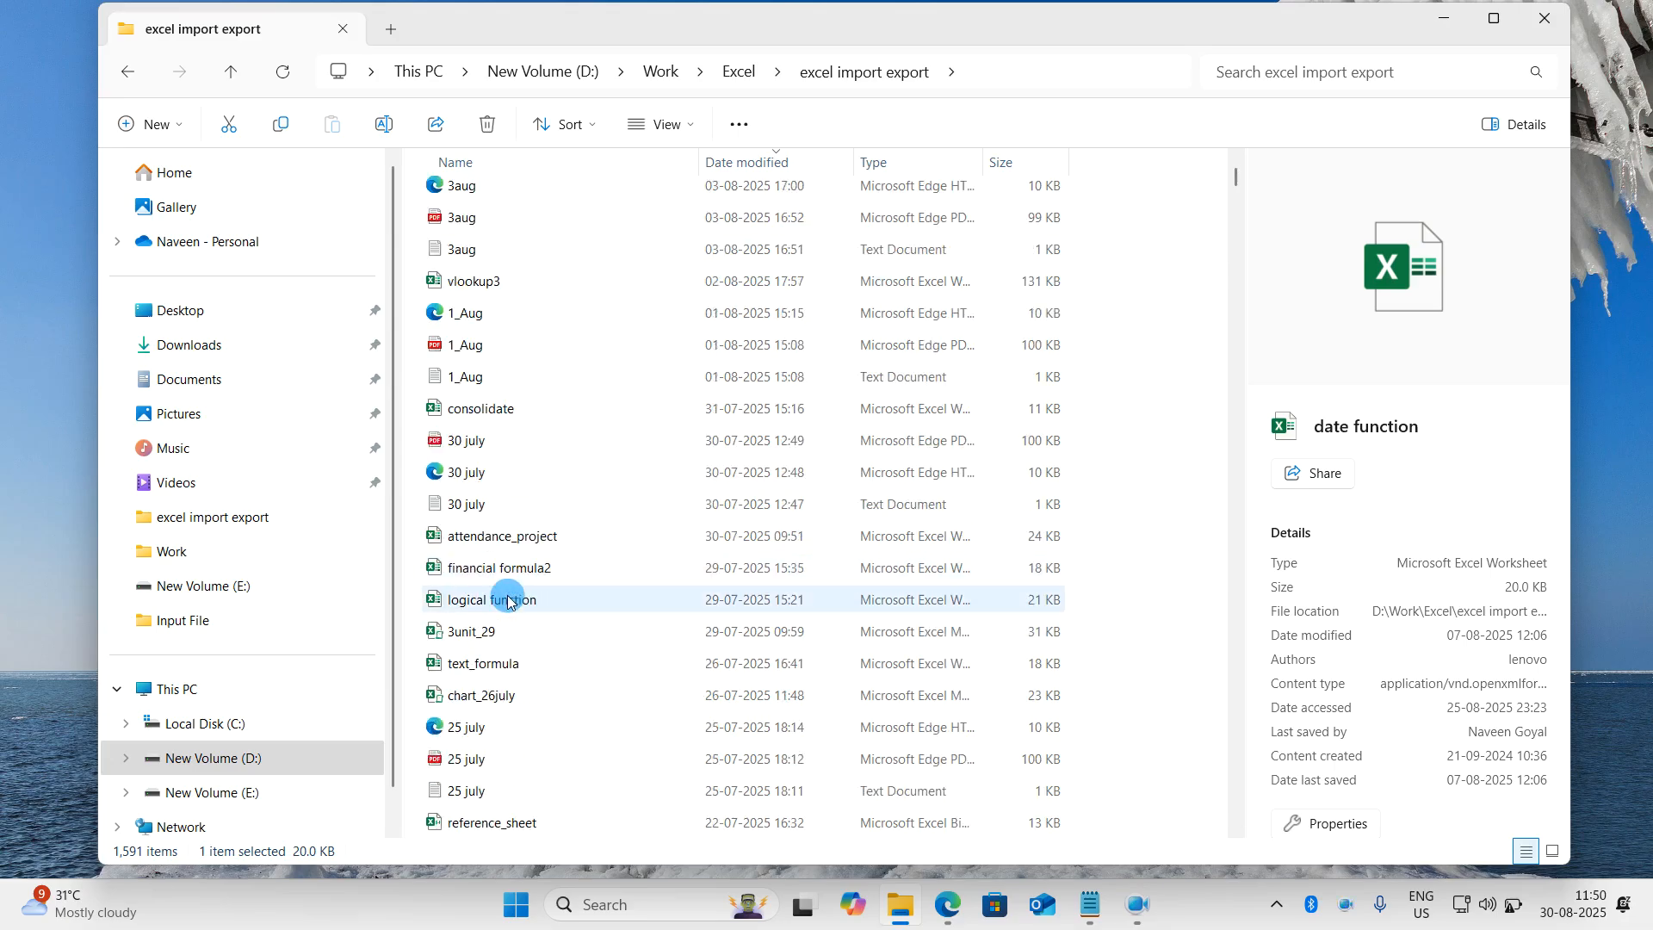
{"action": "left_click", "coordinate": [514, 670]}
{"action": "double_click", "coordinate": [514, 671]}
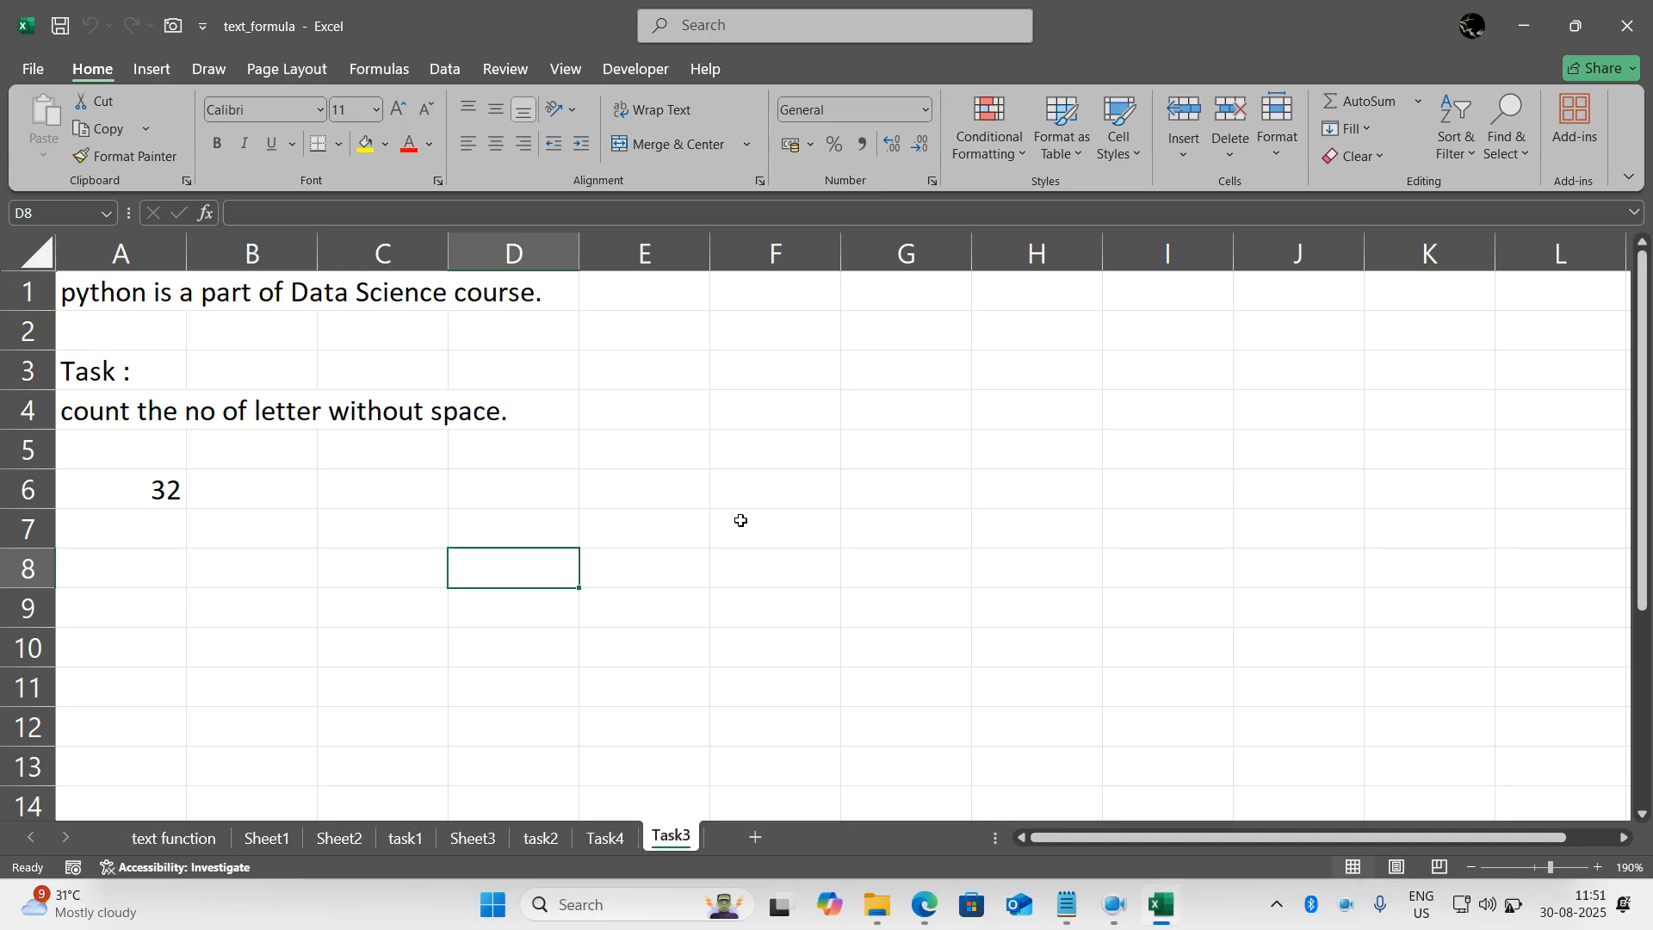
{"action": "left_click", "coordinate": [742, 516]}
{"action": "left_click", "coordinate": [203, 842]}
{"action": "scroll", "coordinate": [313, 675], "scroll_direction": "up", "scroll_amount": 12}
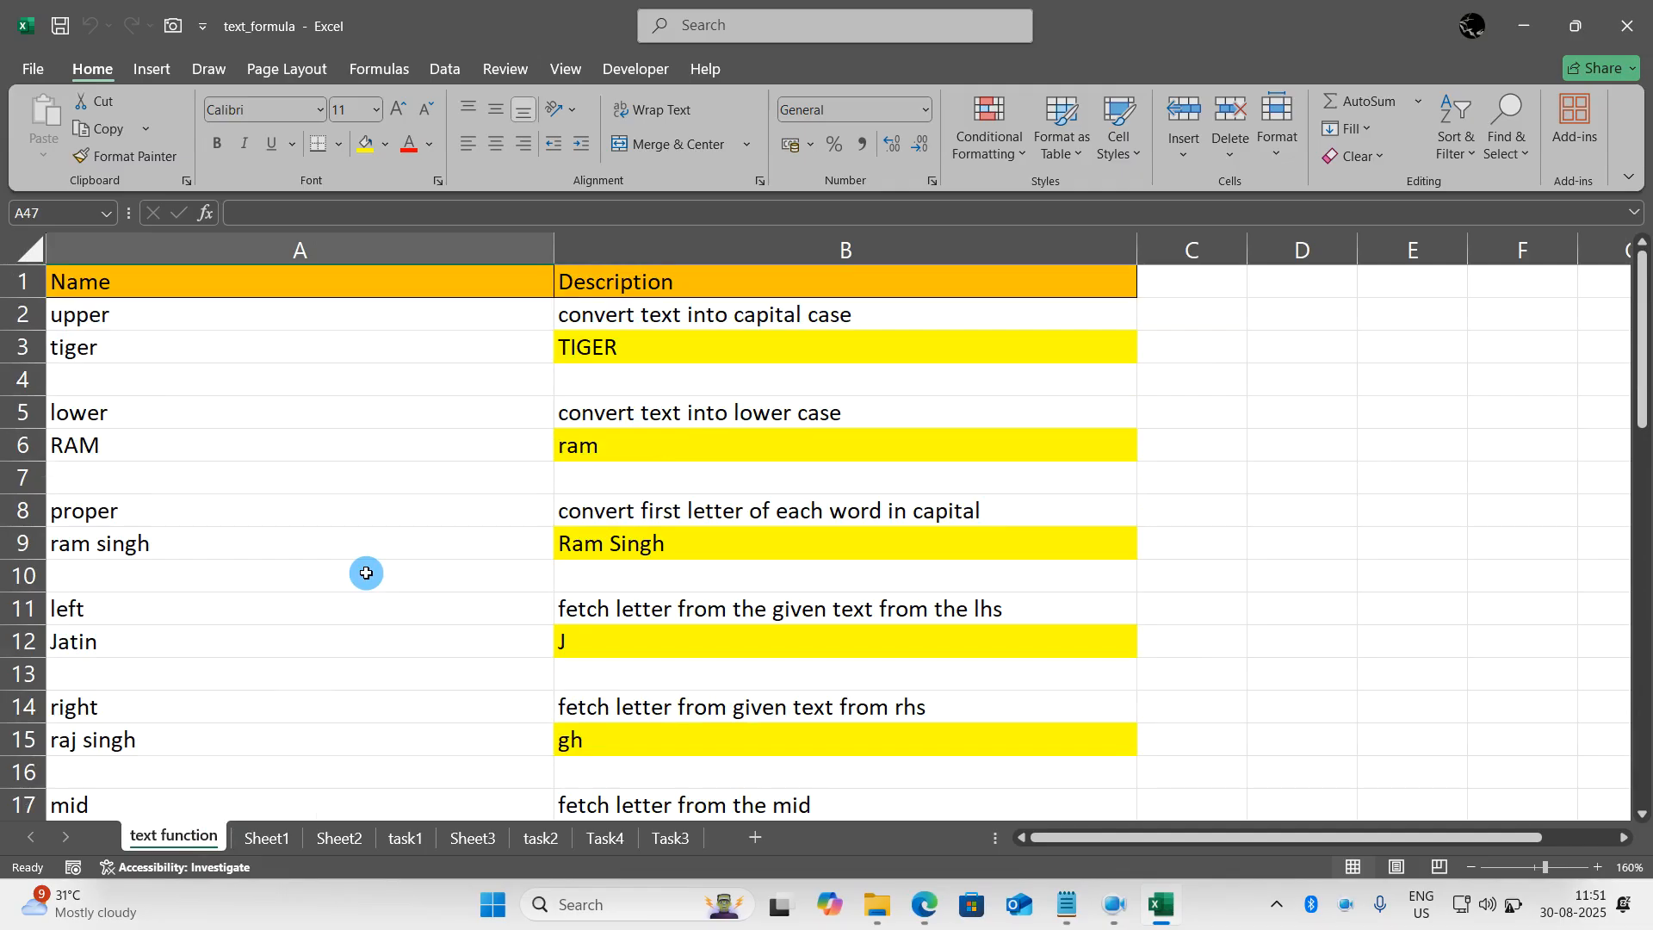
{"action": "scroll", "coordinate": [365, 573], "scroll_direction": "up", "scroll_amount": 1}
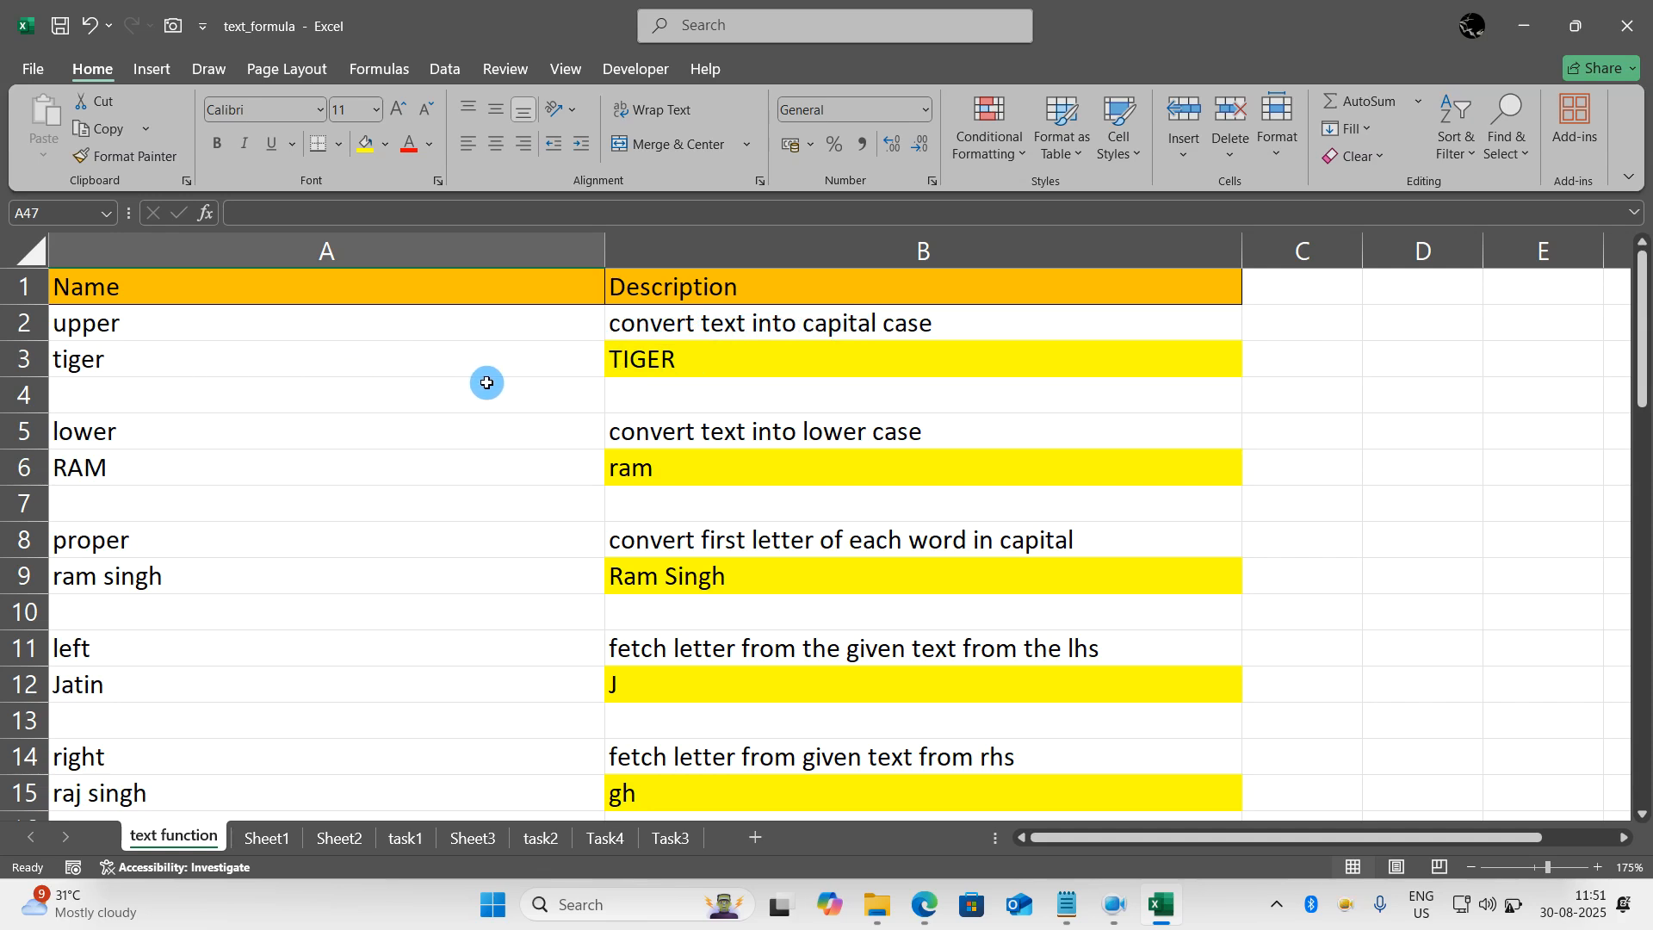
- Re-enter the formula in B3 as =UPPER(A3) to convert the text in A3 to capitals
{"action": "left_click", "coordinate": [694, 358]}
{"action": "left_click", "coordinate": [694, 358]}
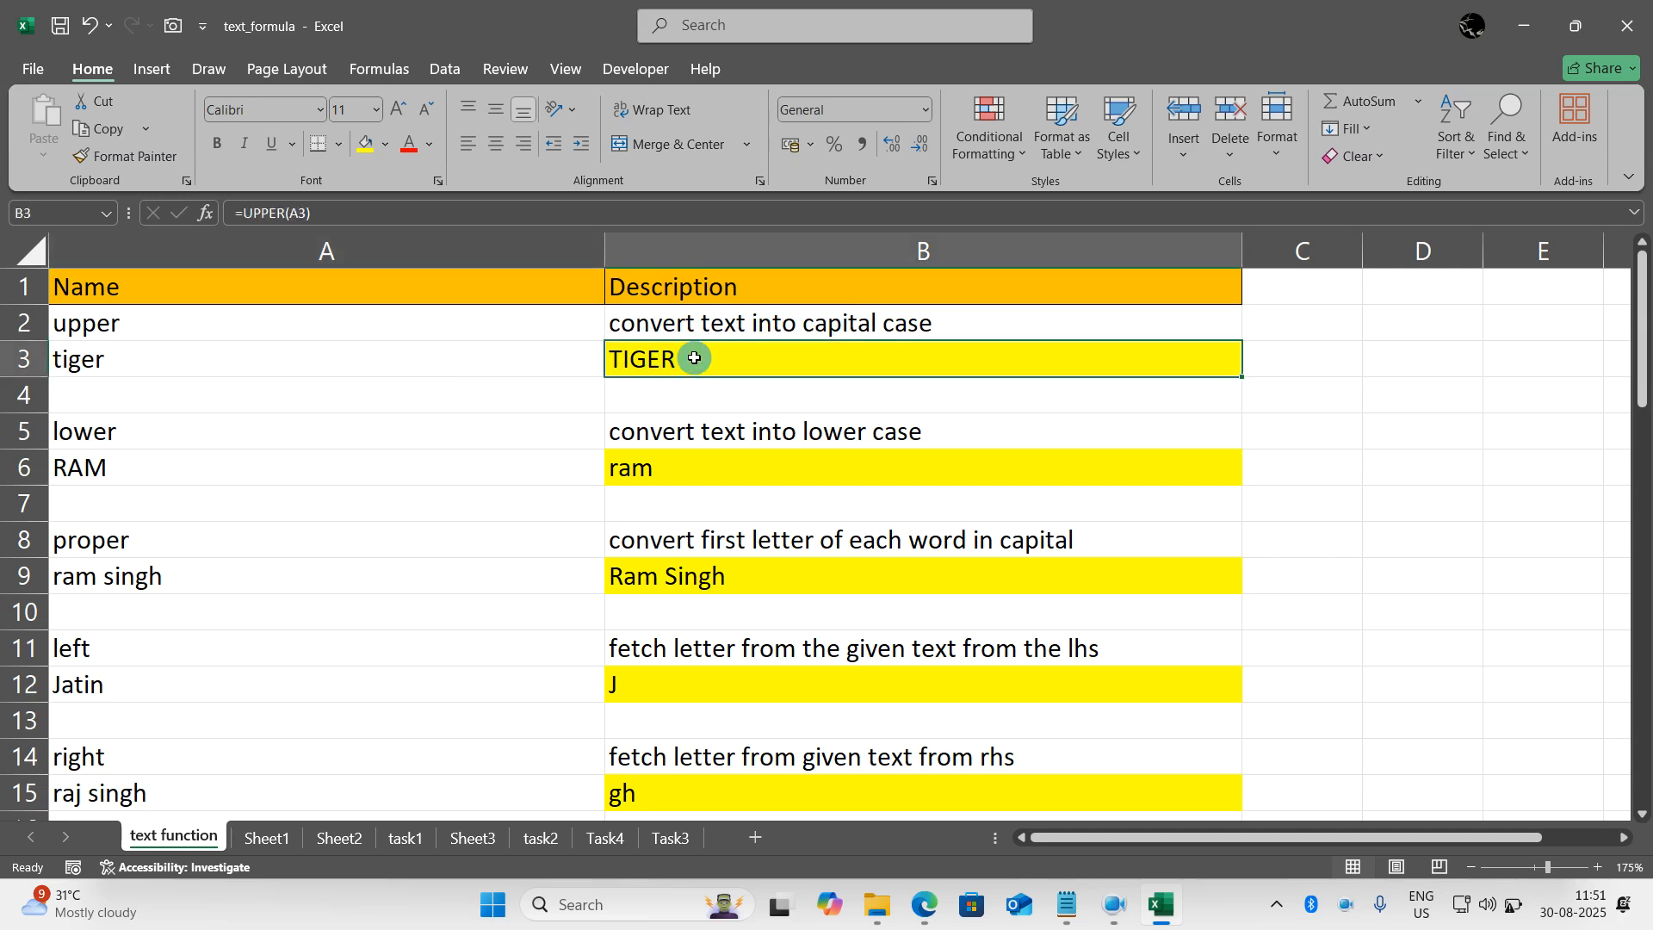
{"action": "type", "text": "=upp"}
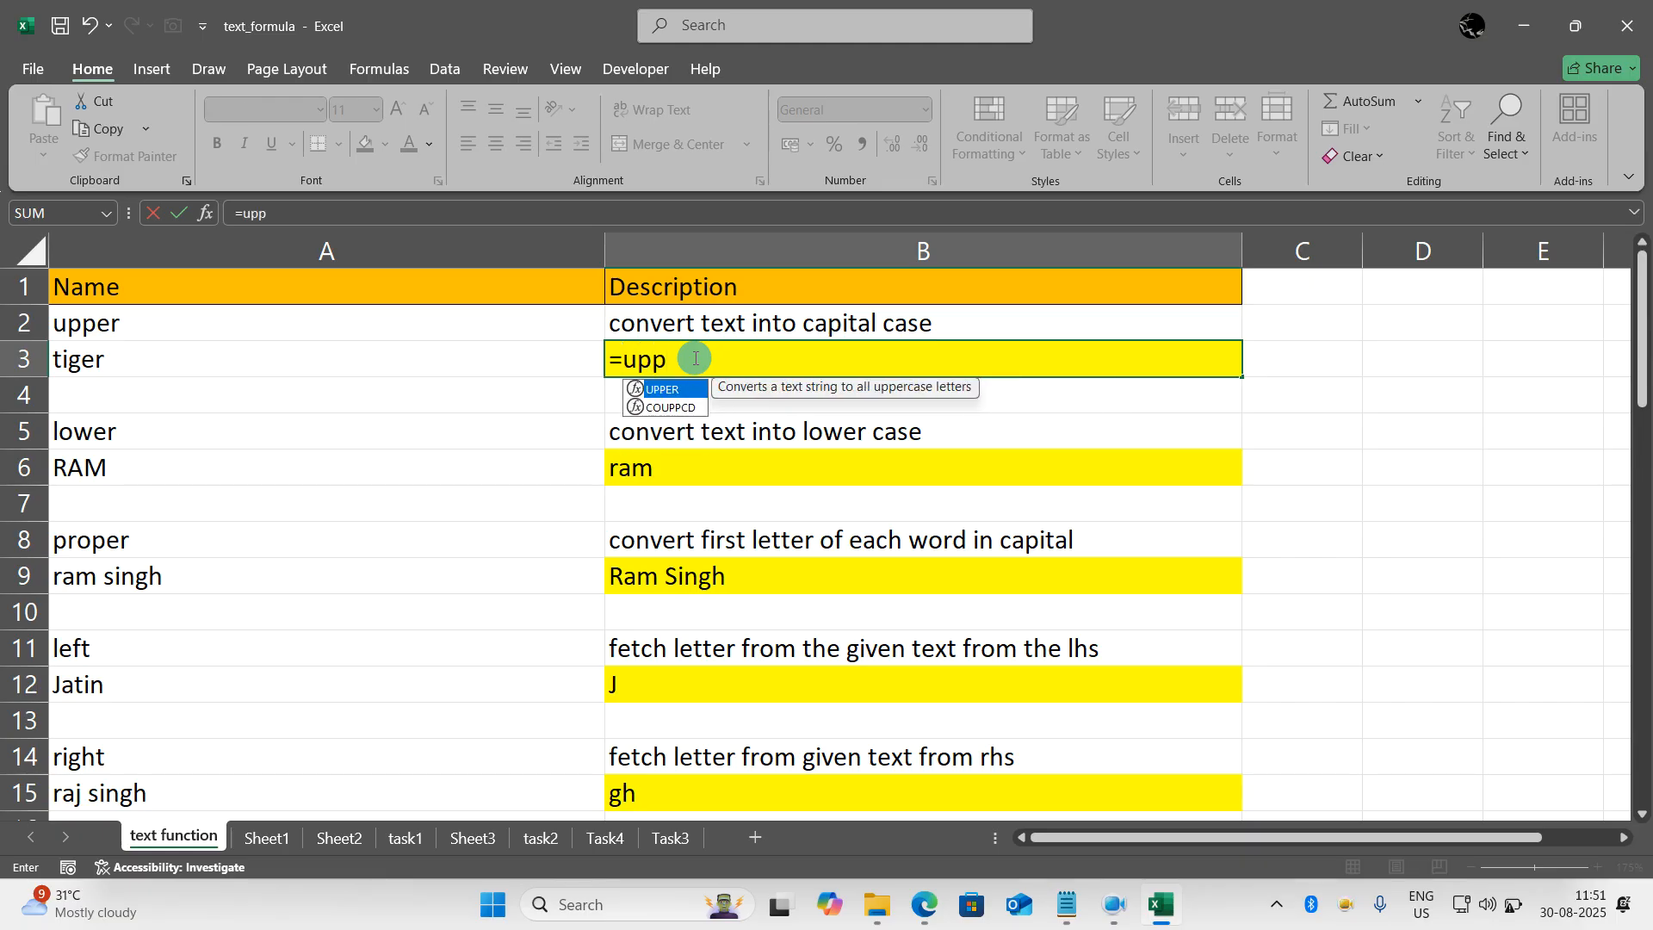
{"action": "type", "text": "er("}
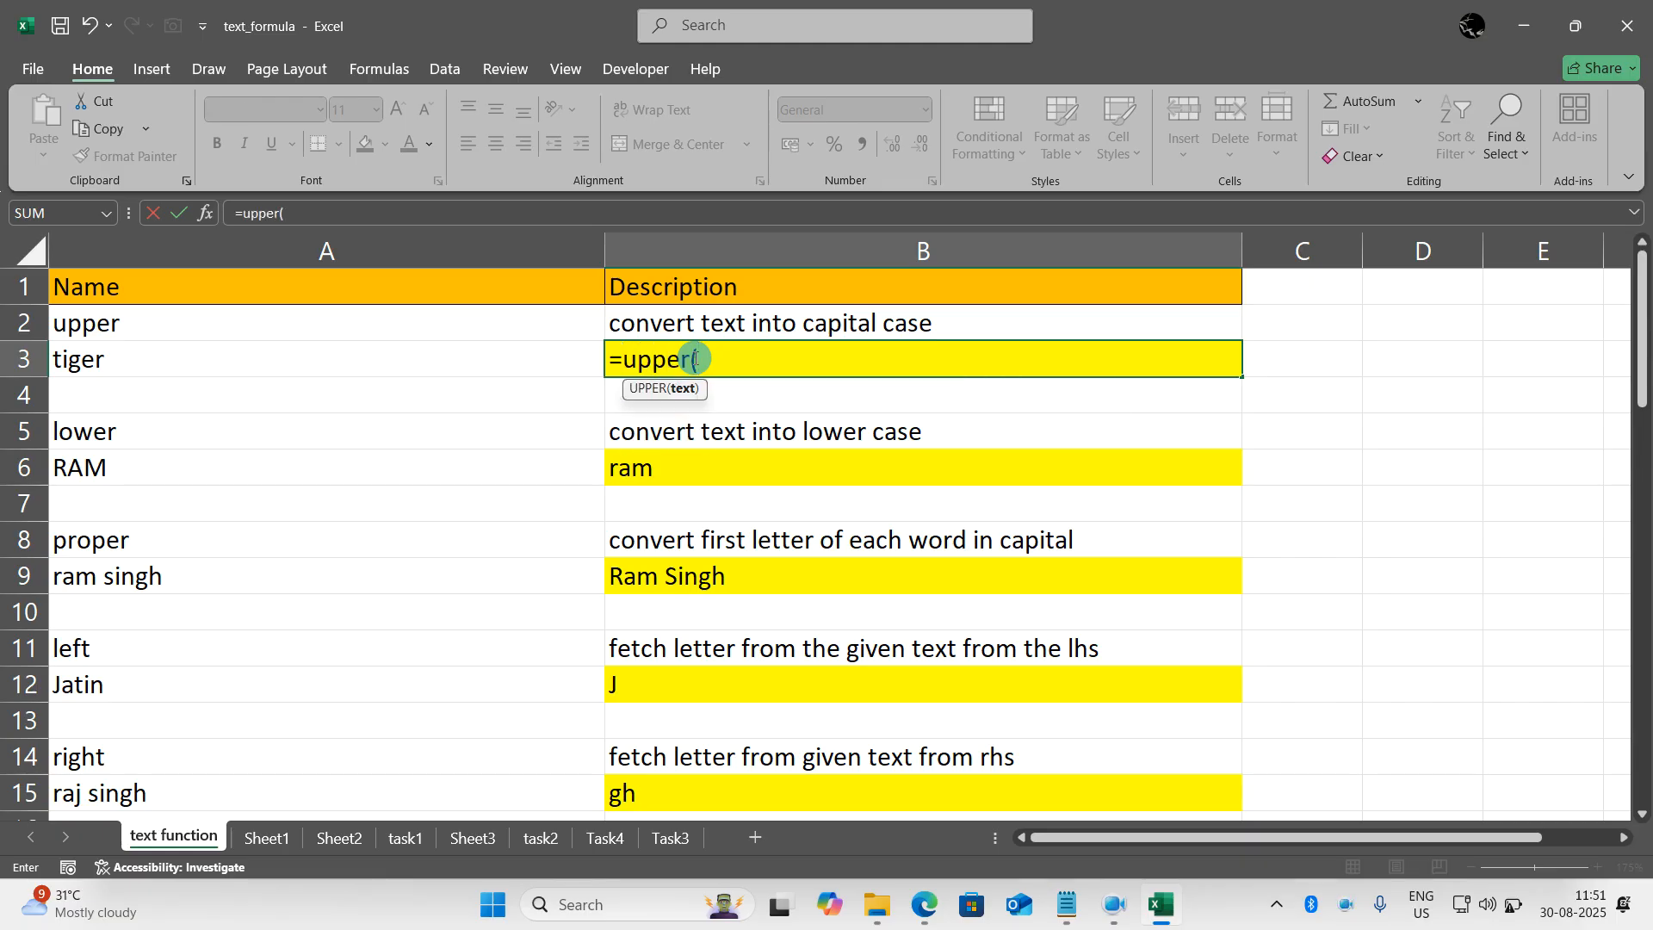
{"action": "left_click", "coordinate": [510, 358]}
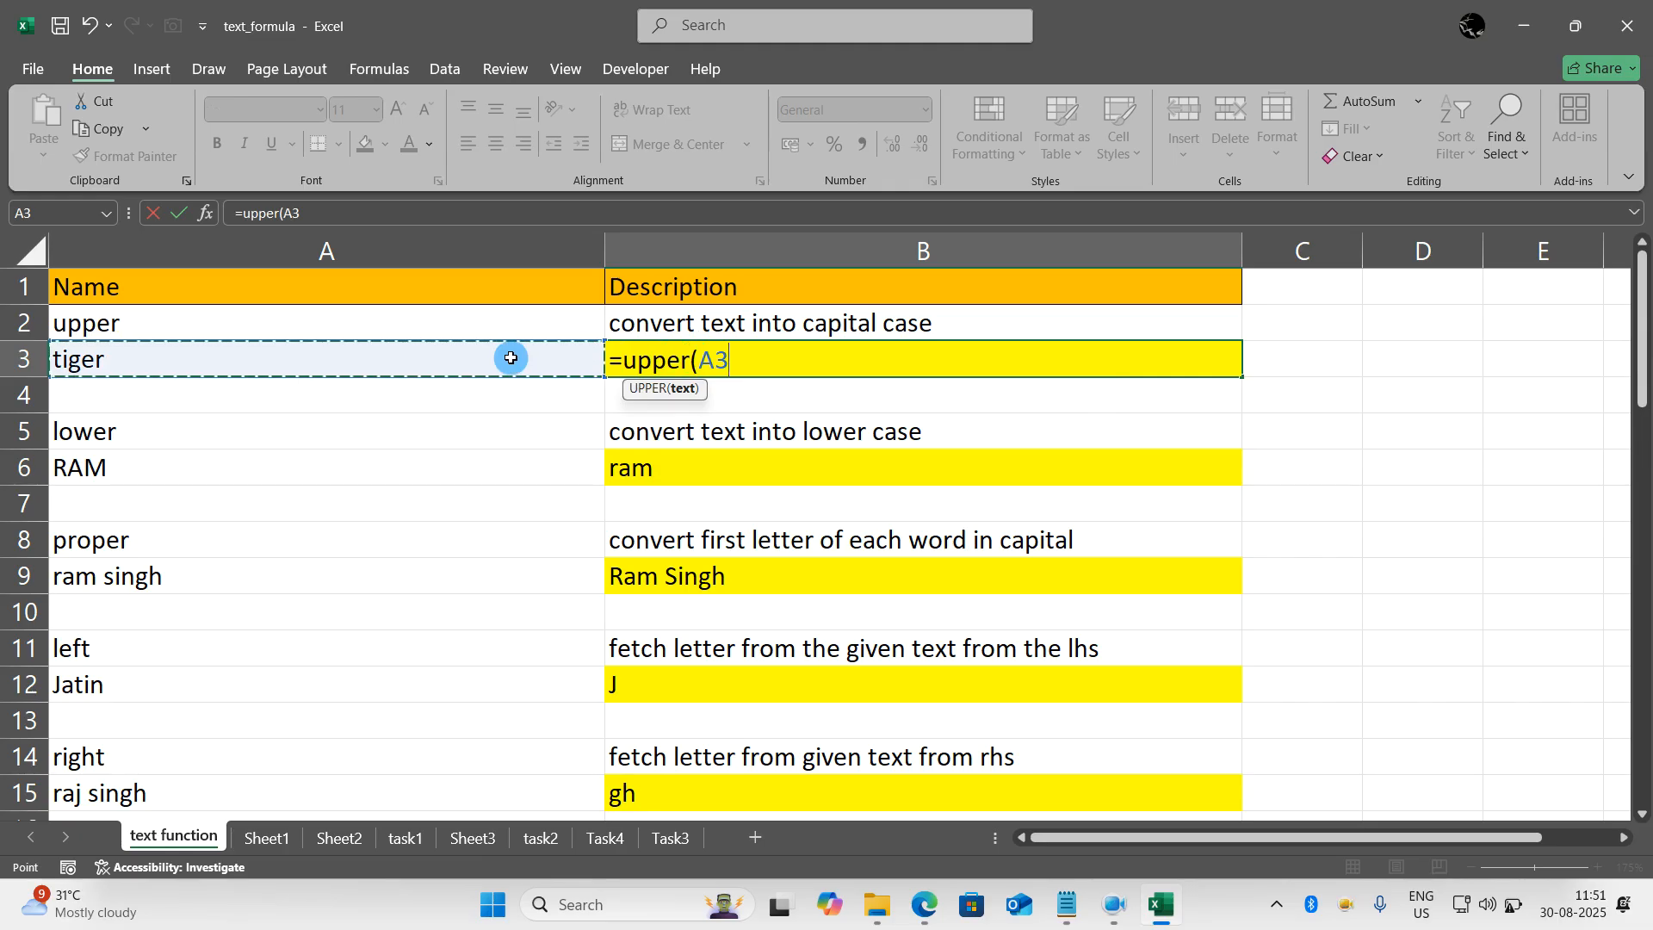
{"action": "type", "text": ")"}
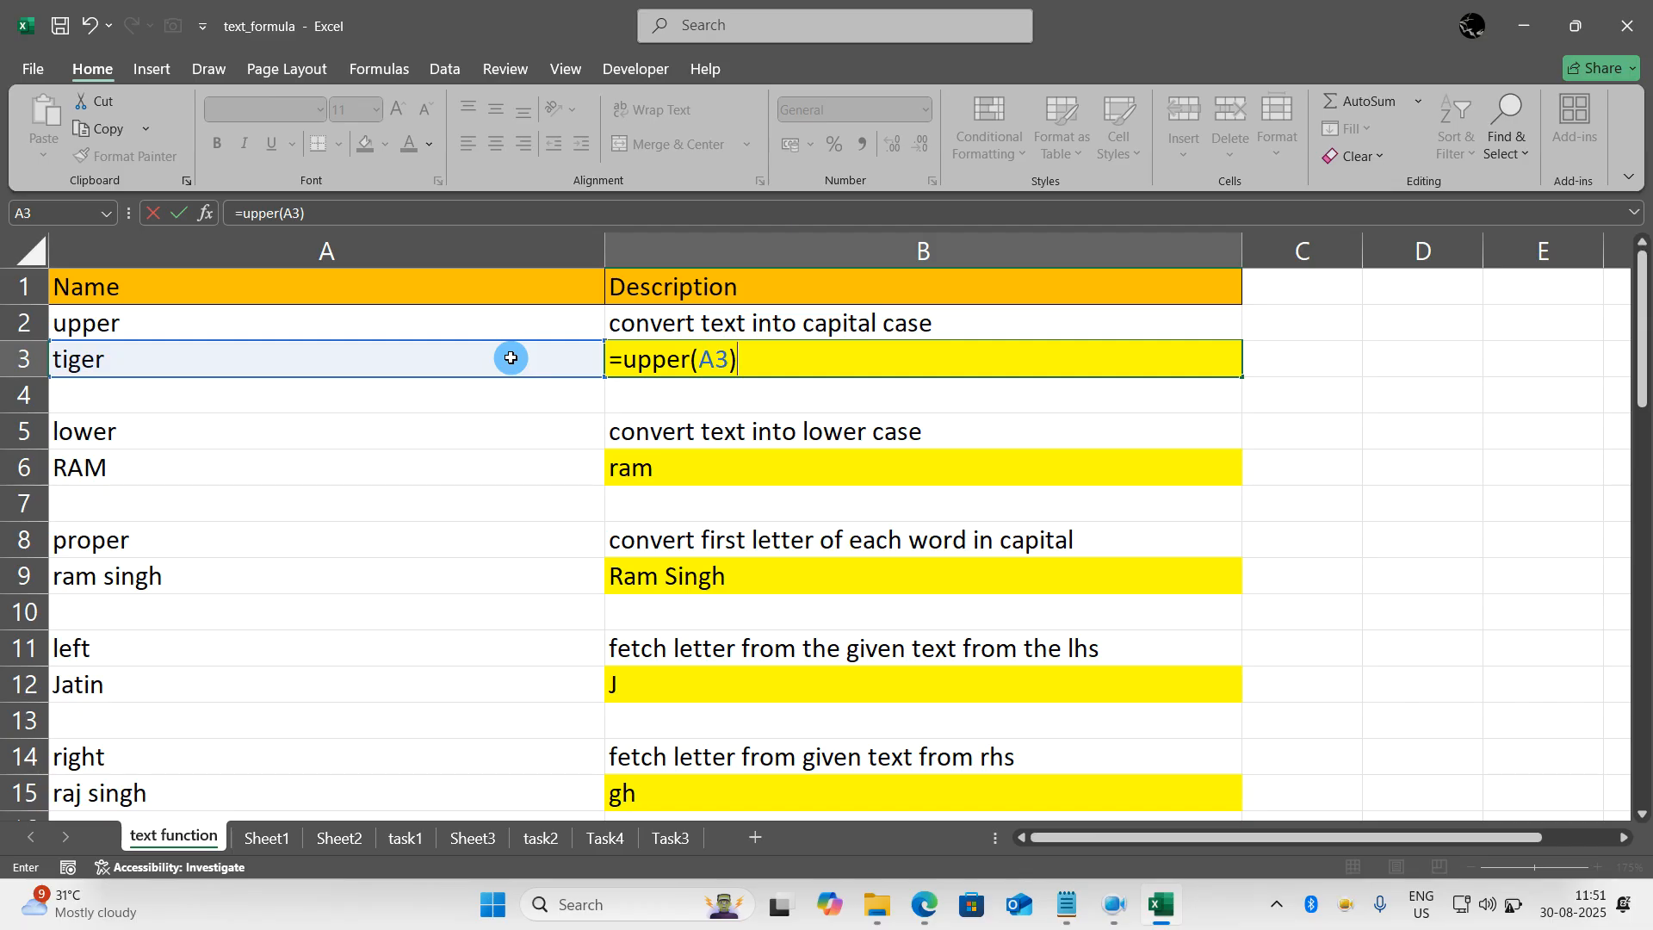
{"action": "key", "text": "Return"}
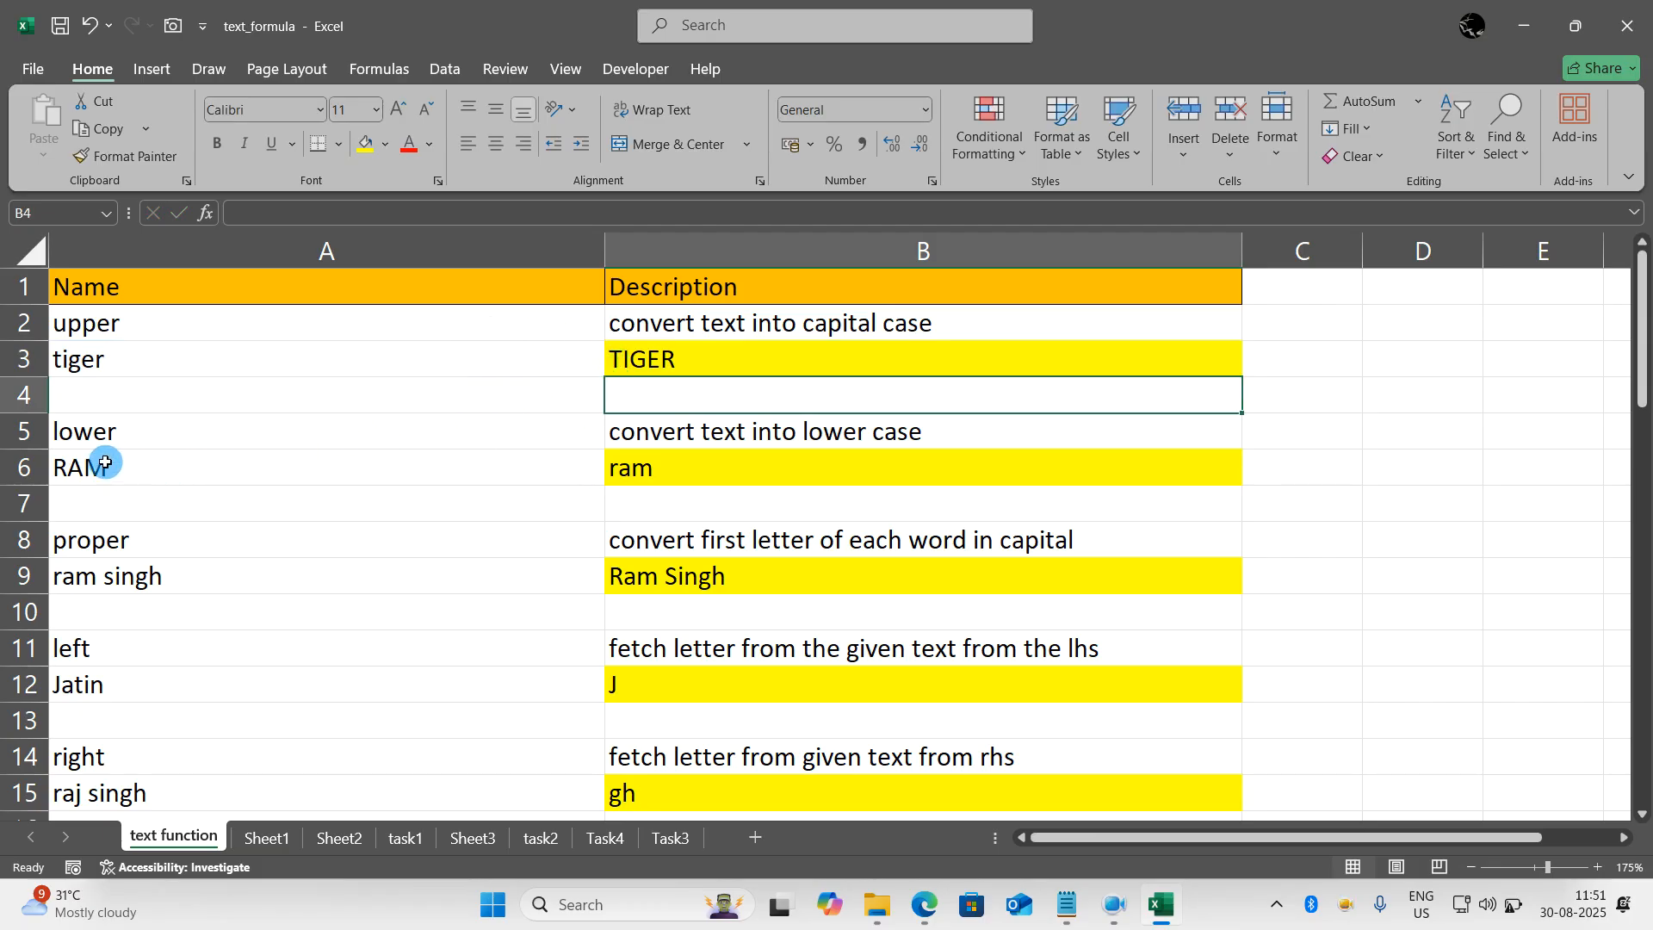
- Re-enter the formula in B6 as =LOWER(A6) to convert the text in A6 to lower case
{"action": "left_click", "coordinate": [660, 469]}
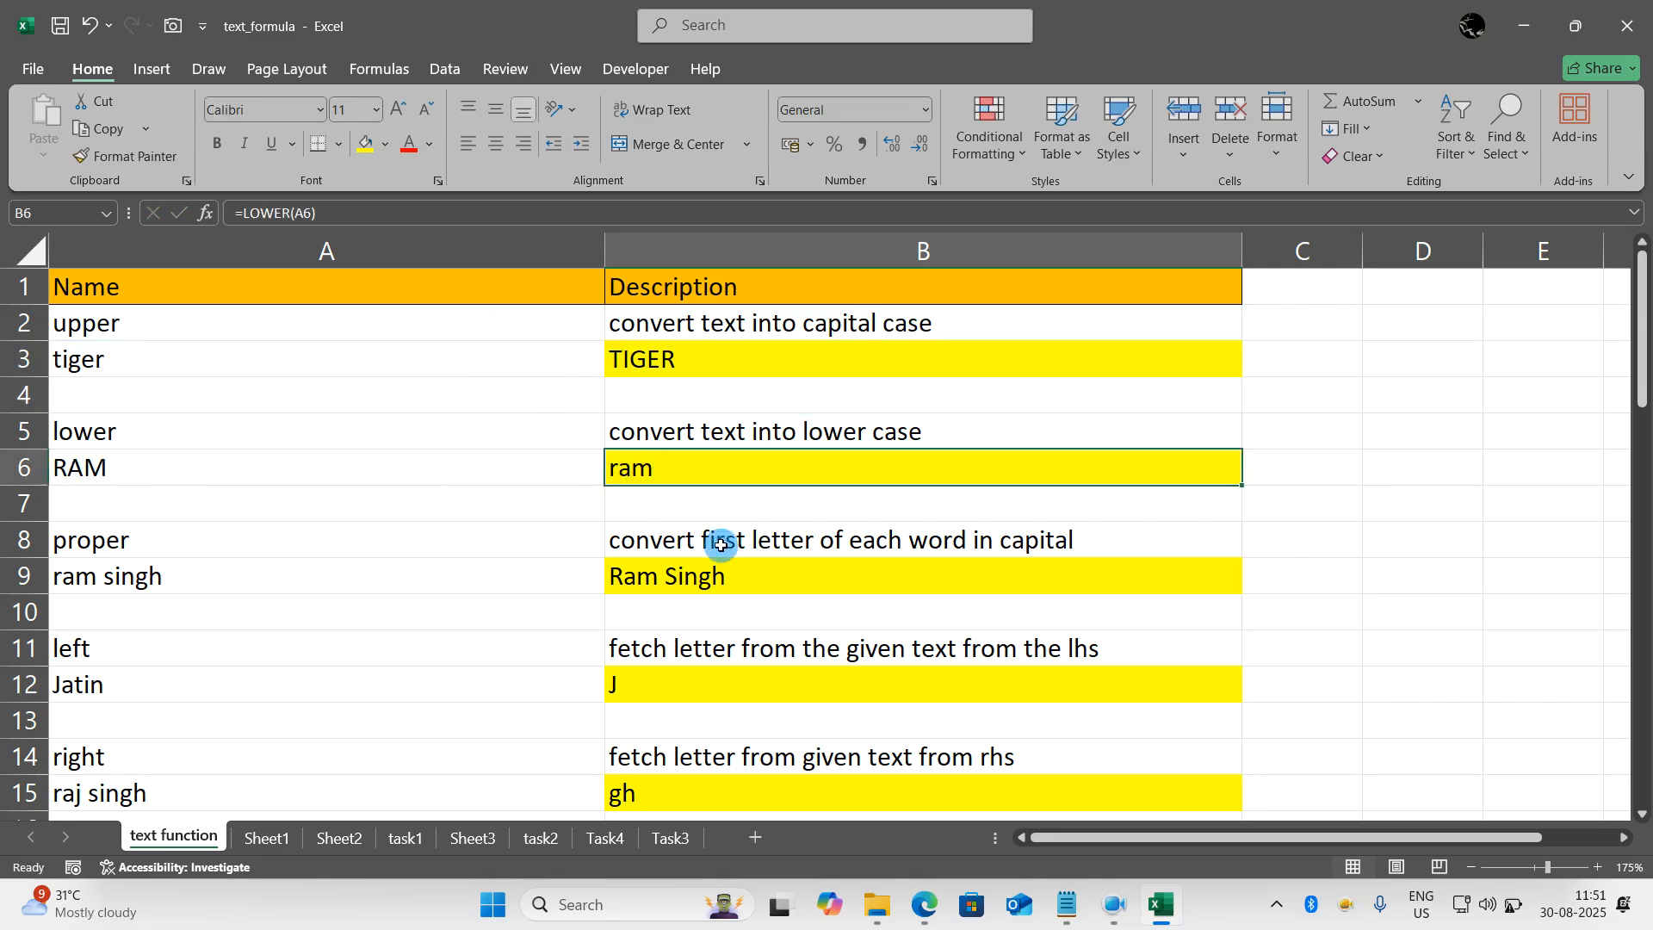
{"action": "type", "text": "=lowr"}
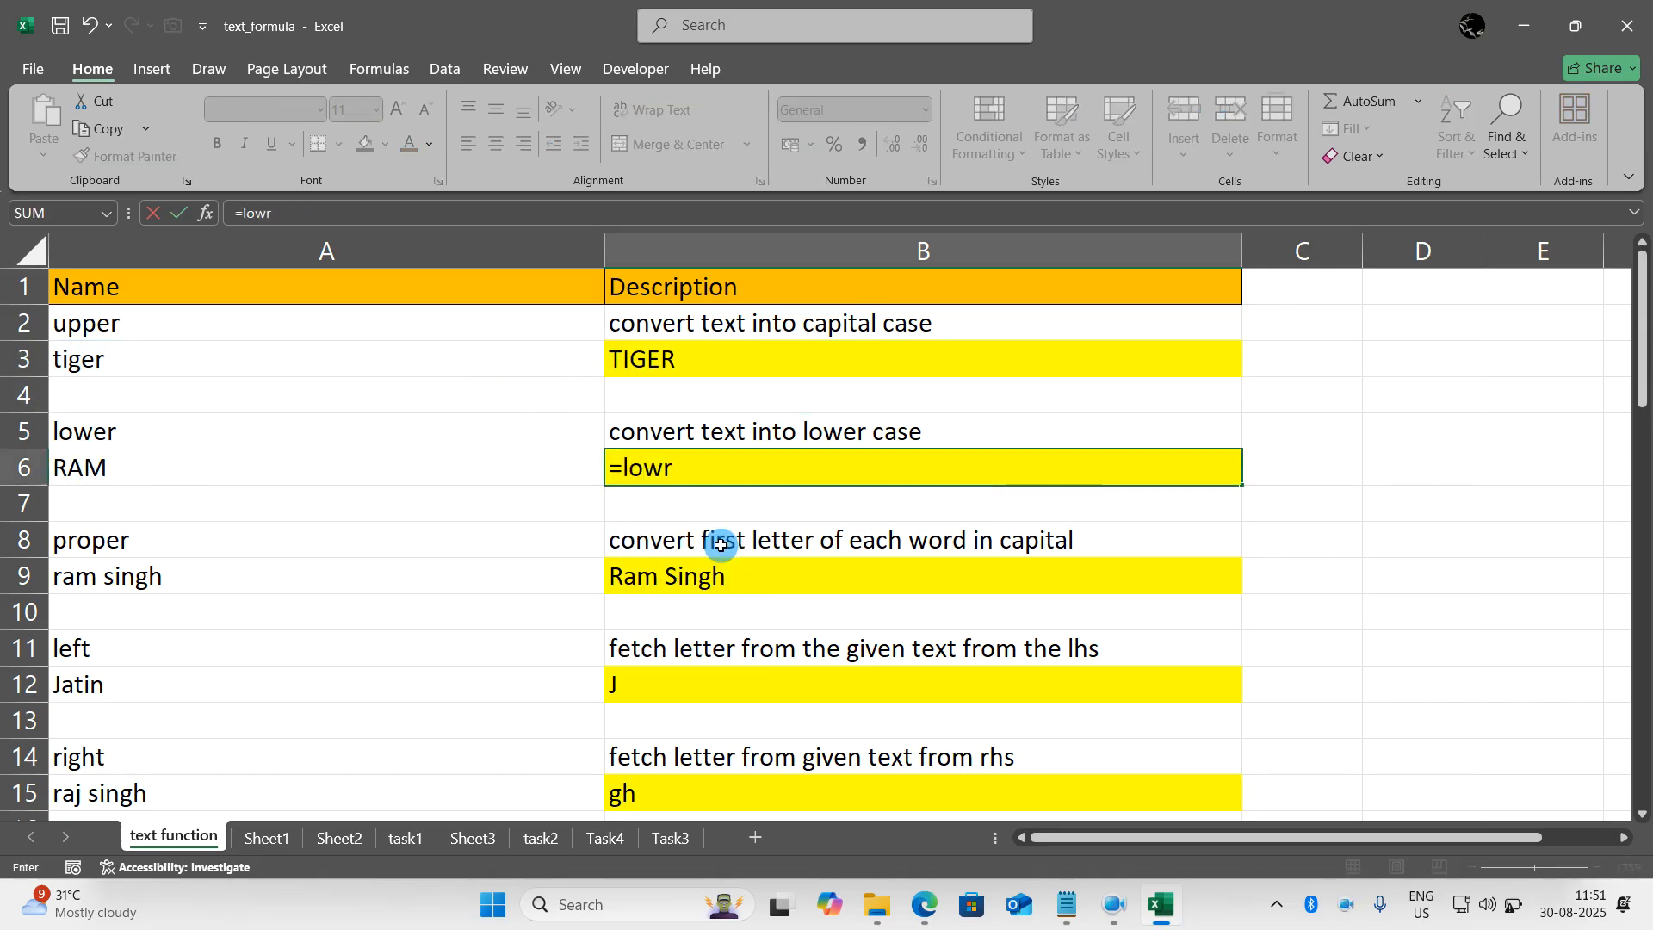
{"action": "key", "text": "BackSpace"}
{"action": "type", "text": "er("}
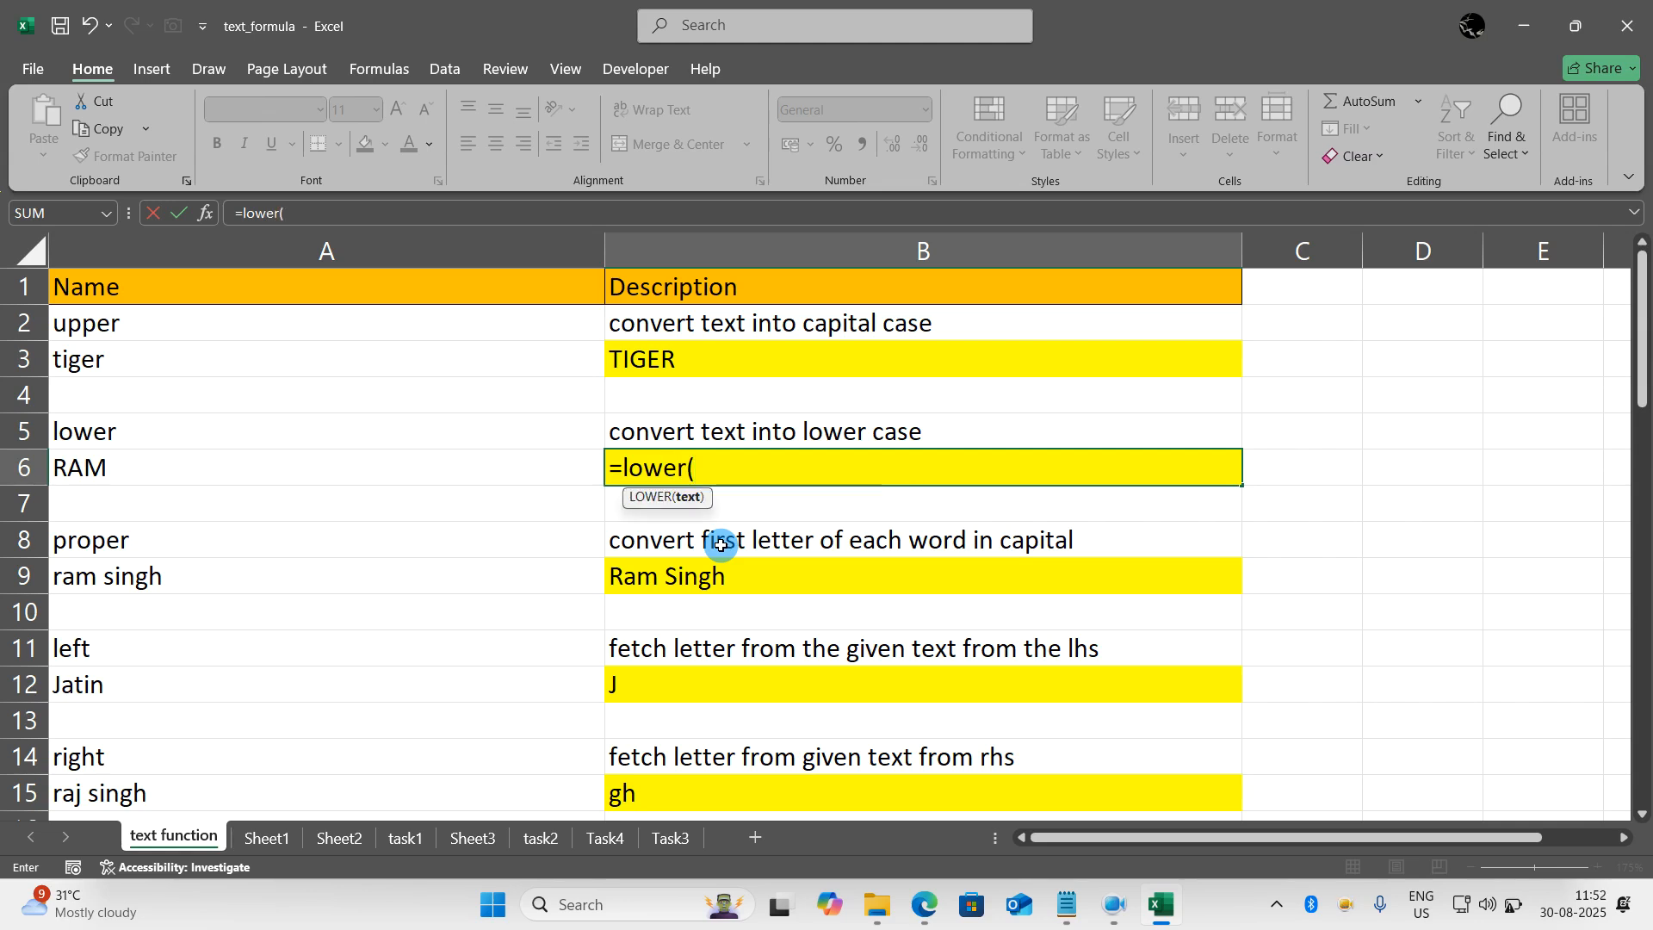
{"action": "left_click", "coordinate": [552, 473]}
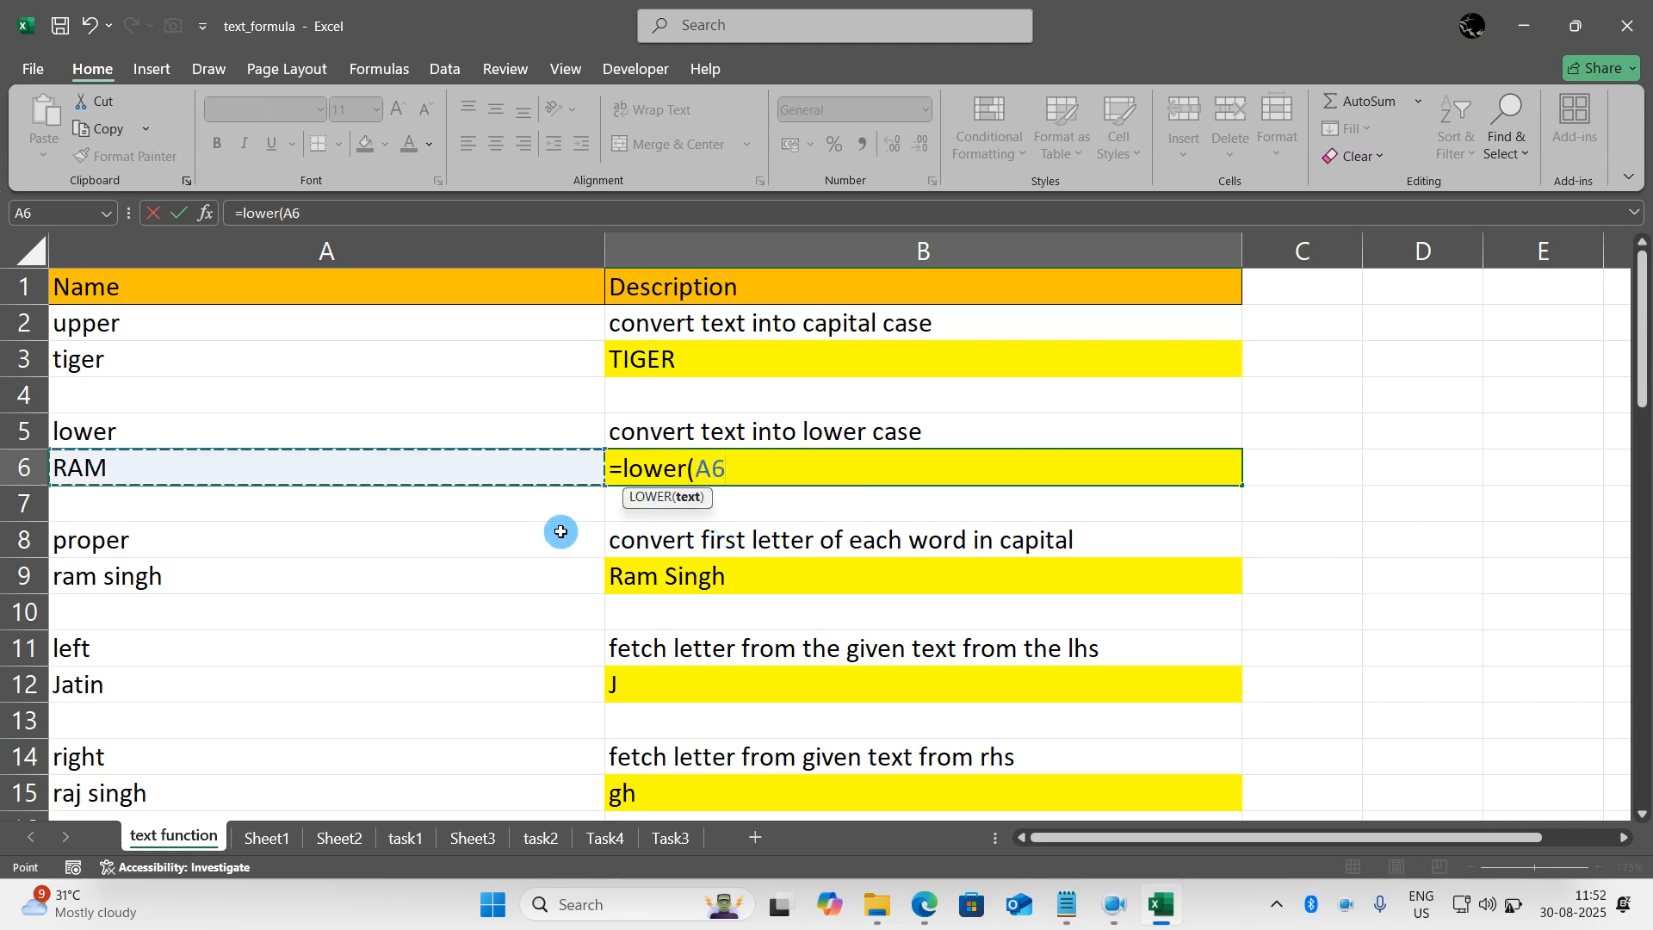
{"action": "type", "text": ")"}
{"action": "key", "text": "Return"}
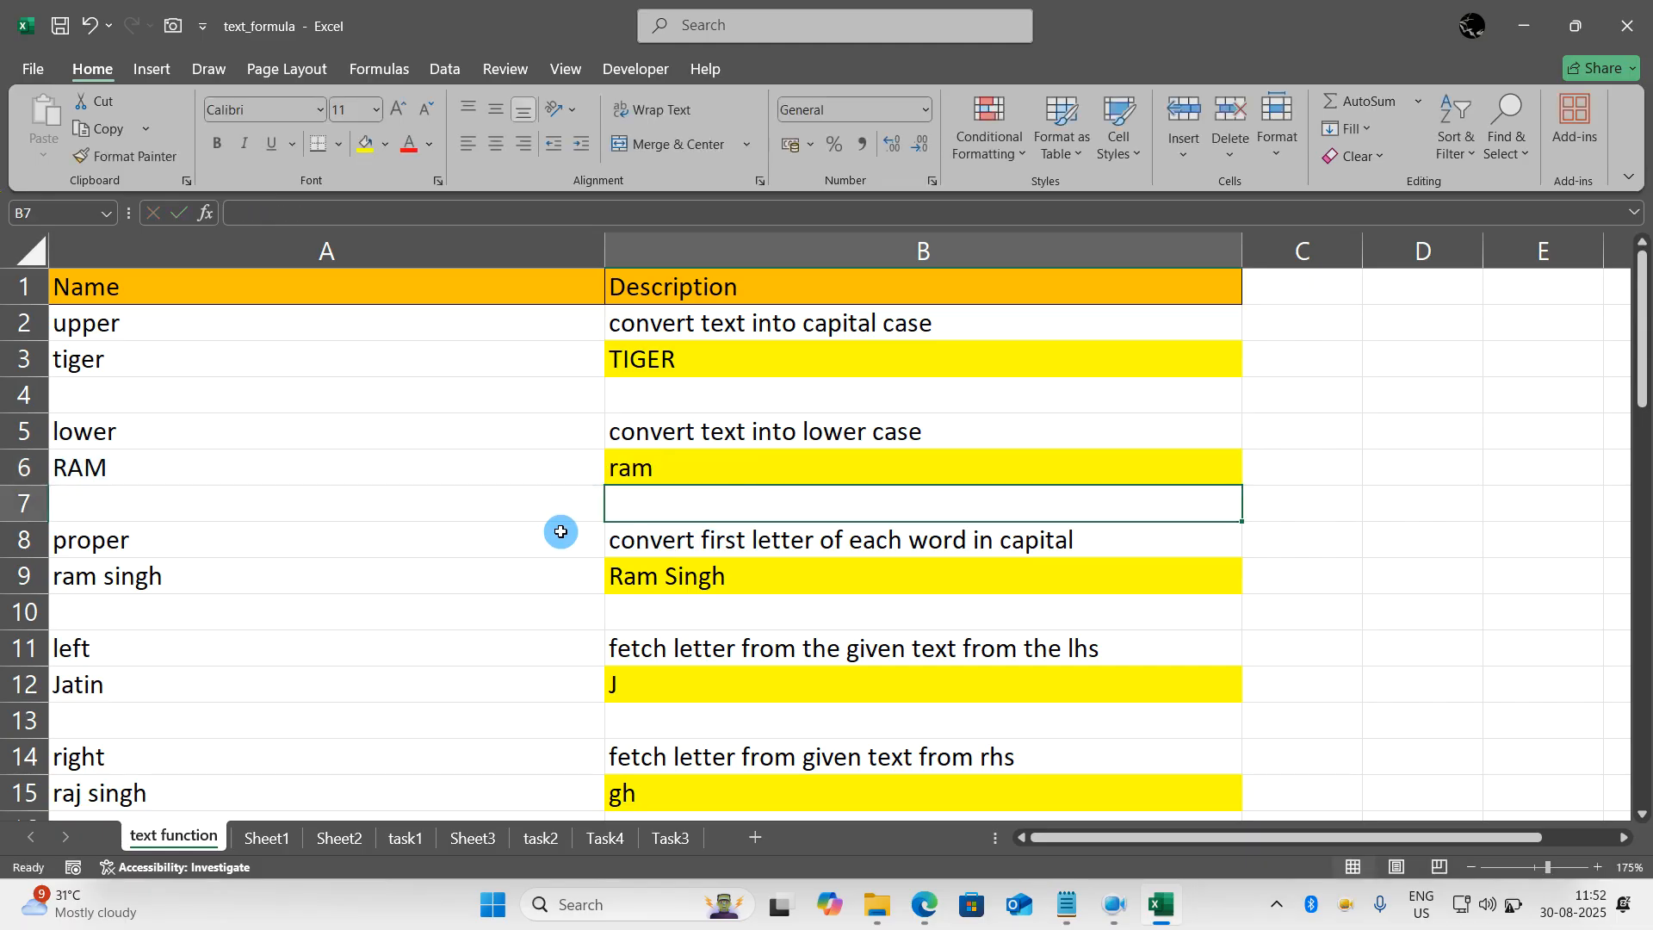
- Rewrite the formula in B9 as =PROPER(A9) to capitalize the first letter of each word in A9
{"action": "scroll", "coordinate": [561, 531], "scroll_direction": "down", "scroll_amount": 1}
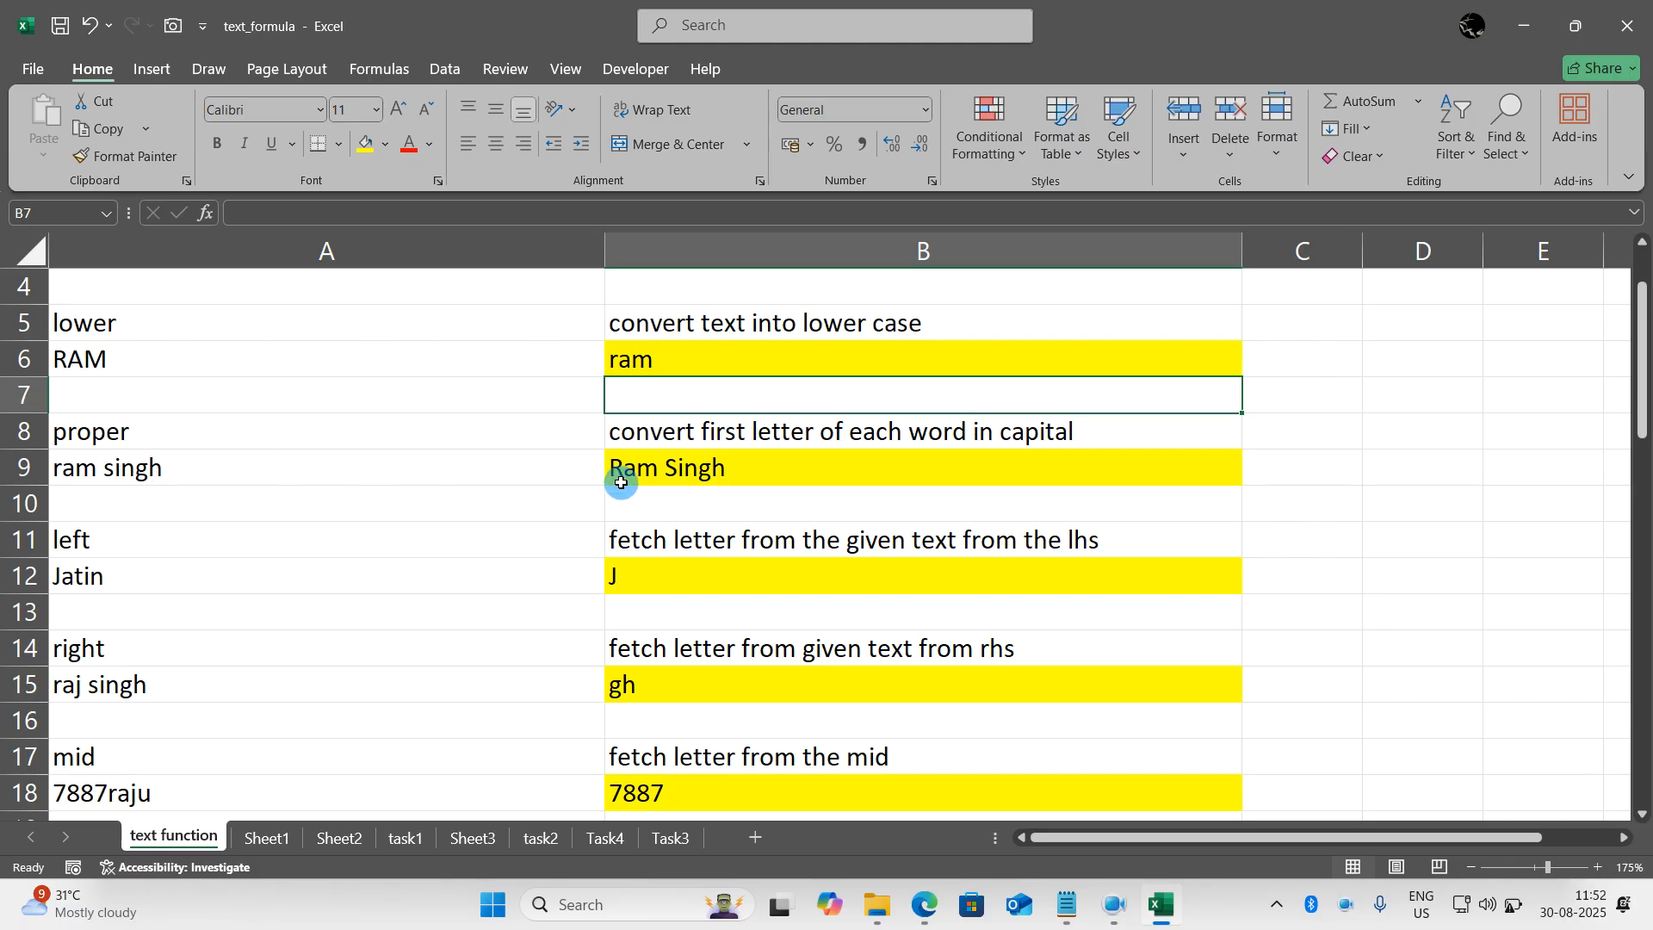
{"action": "double_click", "coordinate": [676, 481]}
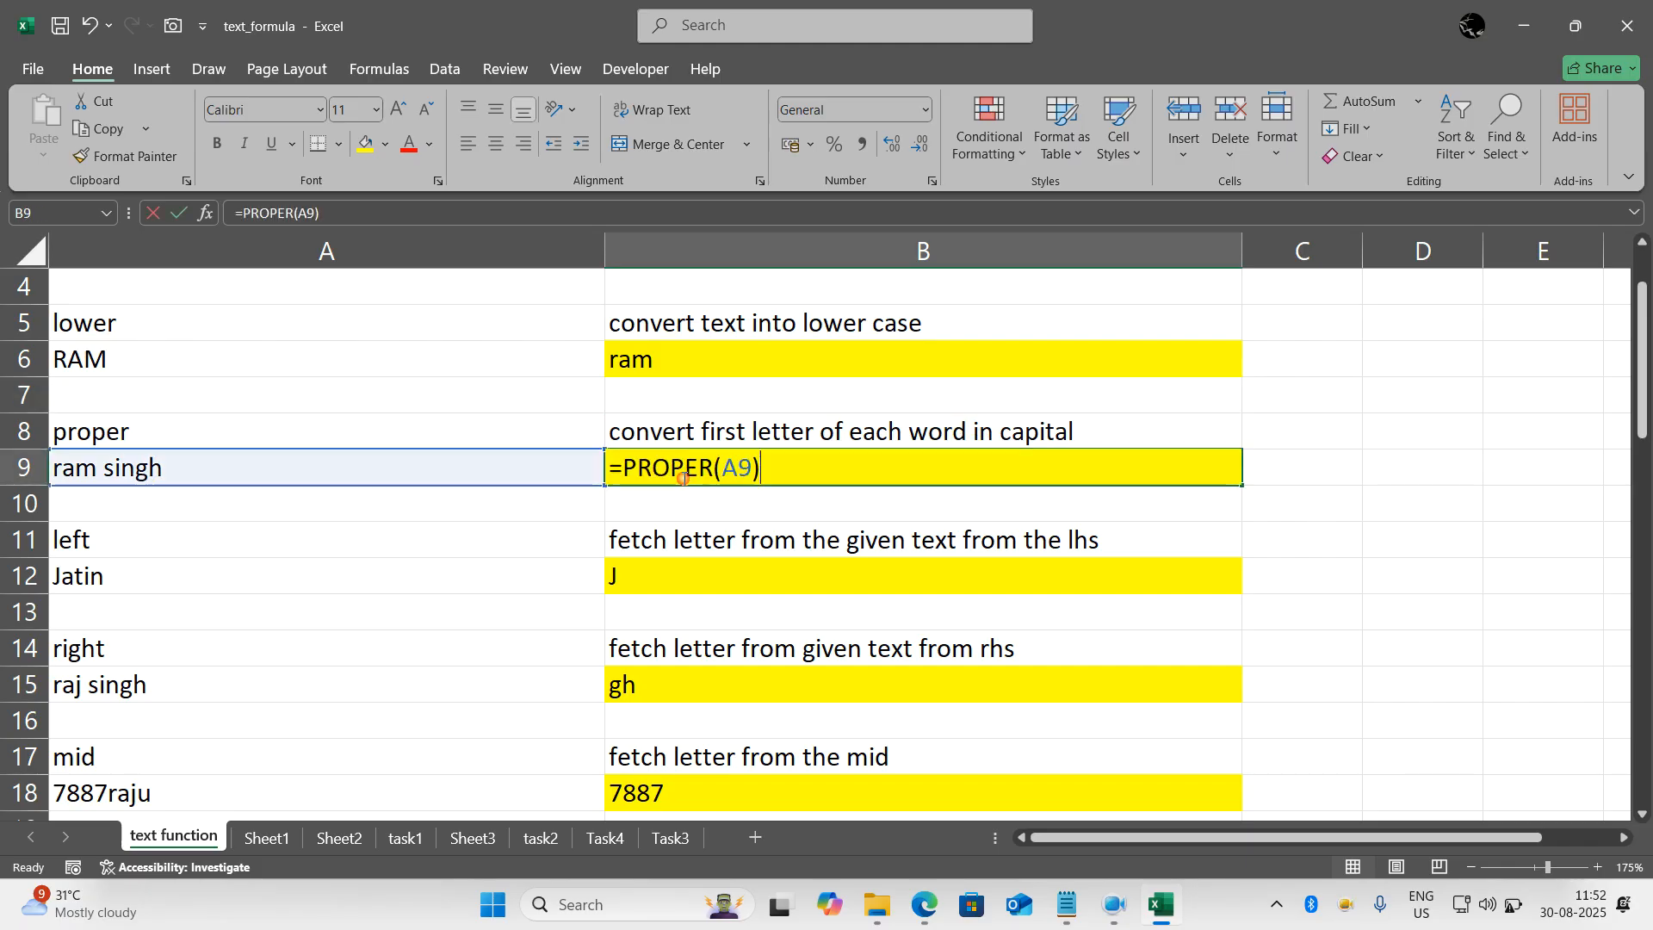
{"action": "left_click", "coordinate": [793, 464]}
{"action": "key", "text": "BackSpace"}
{"action": "key", "text": "BackSpace"}
{"action": "key", "text": "BackSpace"}
{"action": "key", "text": "BackSpace"}
{"action": "key", "text": "BackSpace"}
{"action": "key", "text": "BackSpace"}
{"action": "key", "text": "BackSpace"}
{"action": "key", "text": "BackSpace"}
{"action": "key", "text": "BackSpace"}
{"action": "key", "text": "BackSpace"}
{"action": "key", "text": "BackSpace"}
{"action": "type", "text": "="}
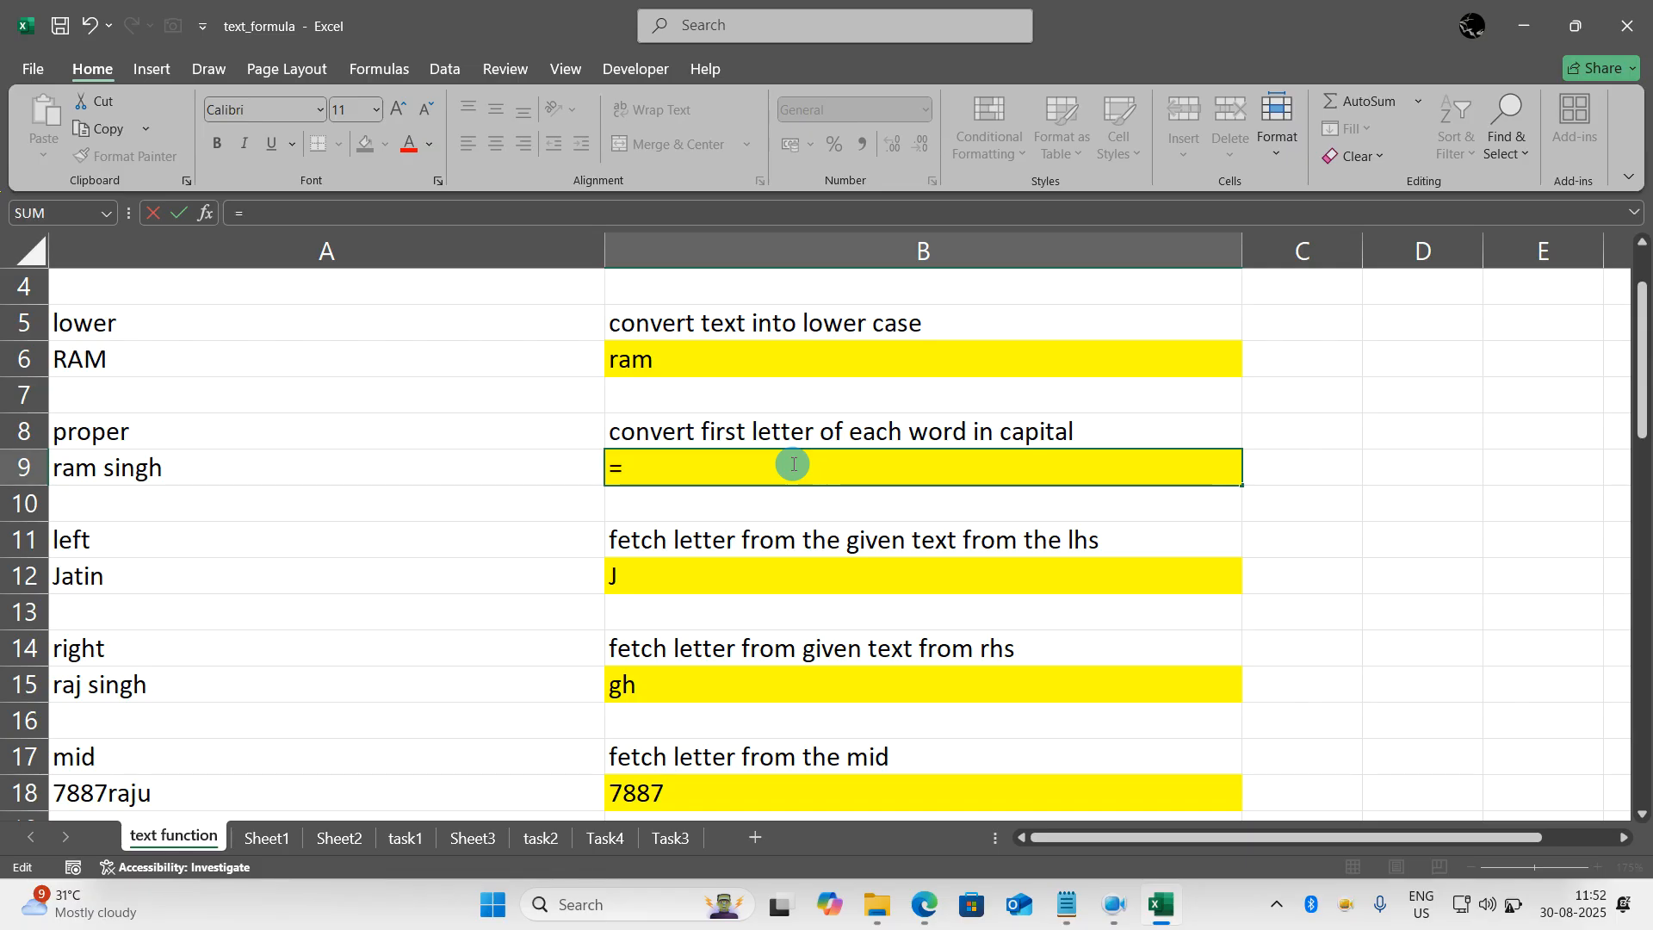
{"action": "type", "text": "proper("}
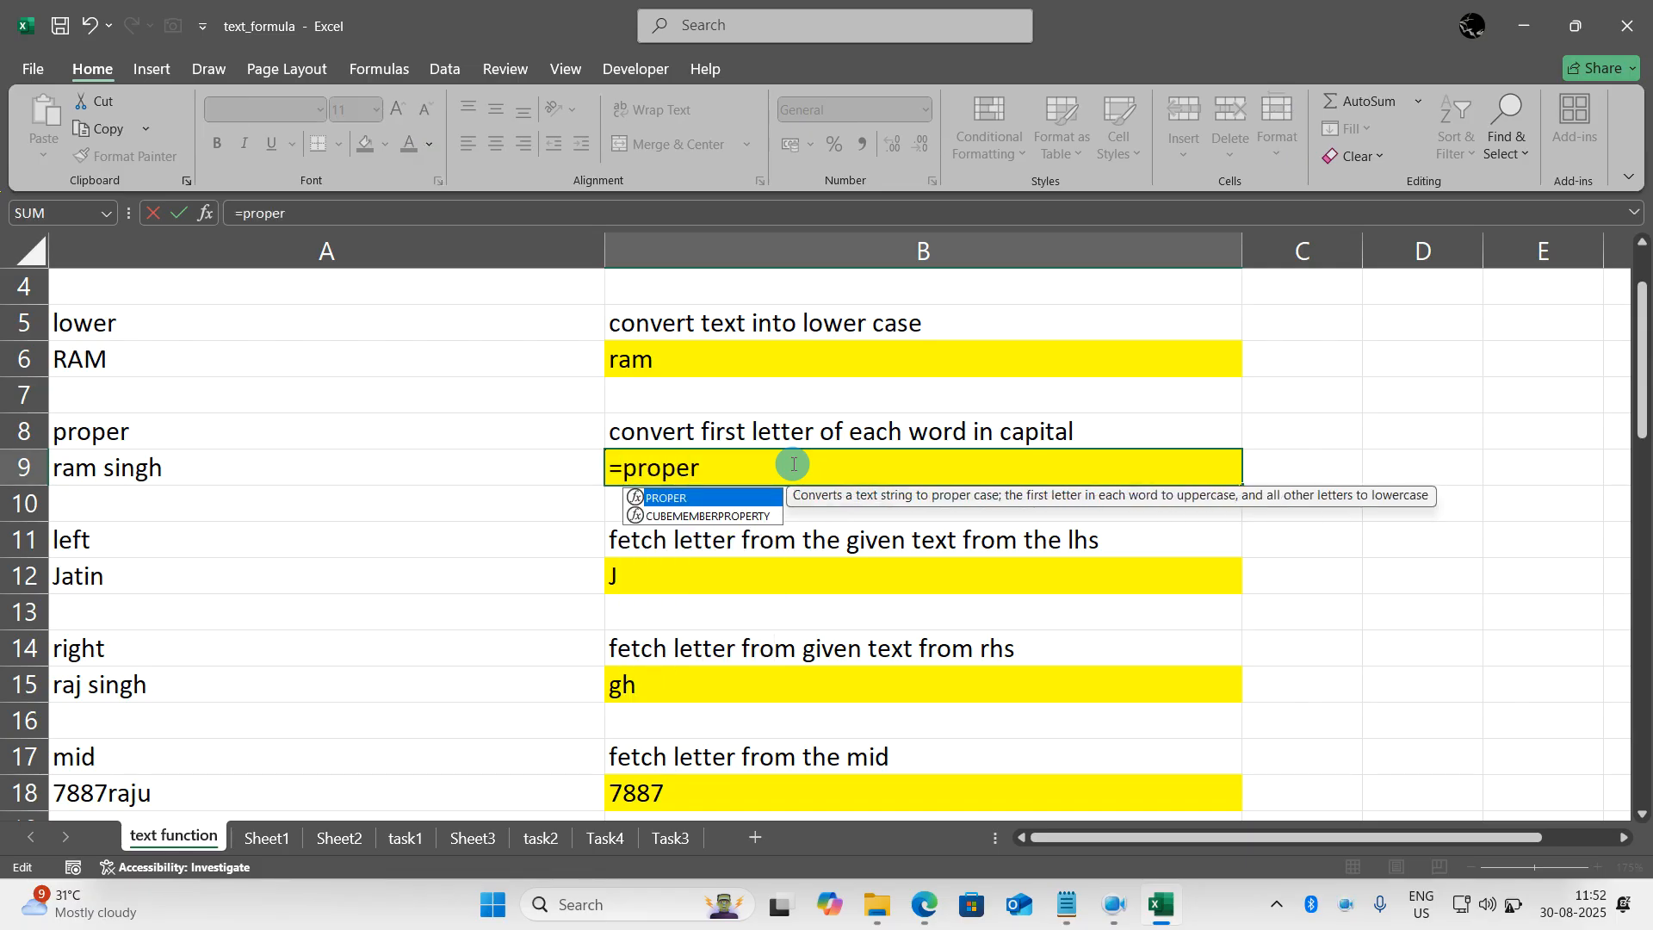
{"action": "left_click", "coordinate": [581, 465]}
{"action": "type", "text": ")"}
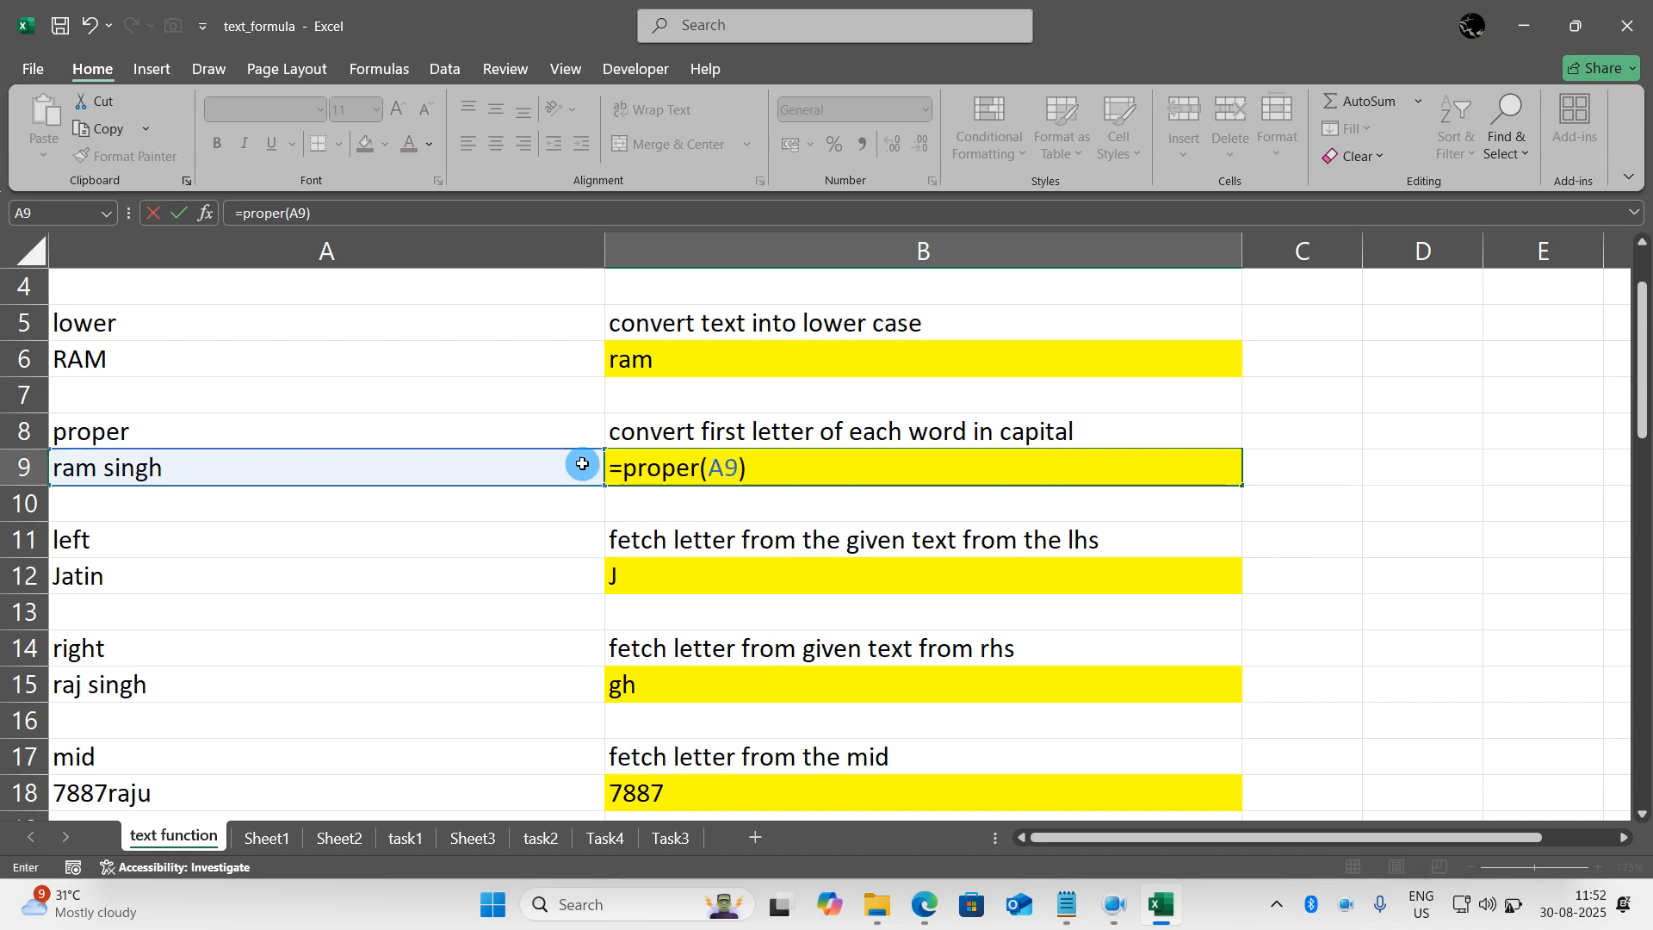
{"action": "key", "text": "Return"}
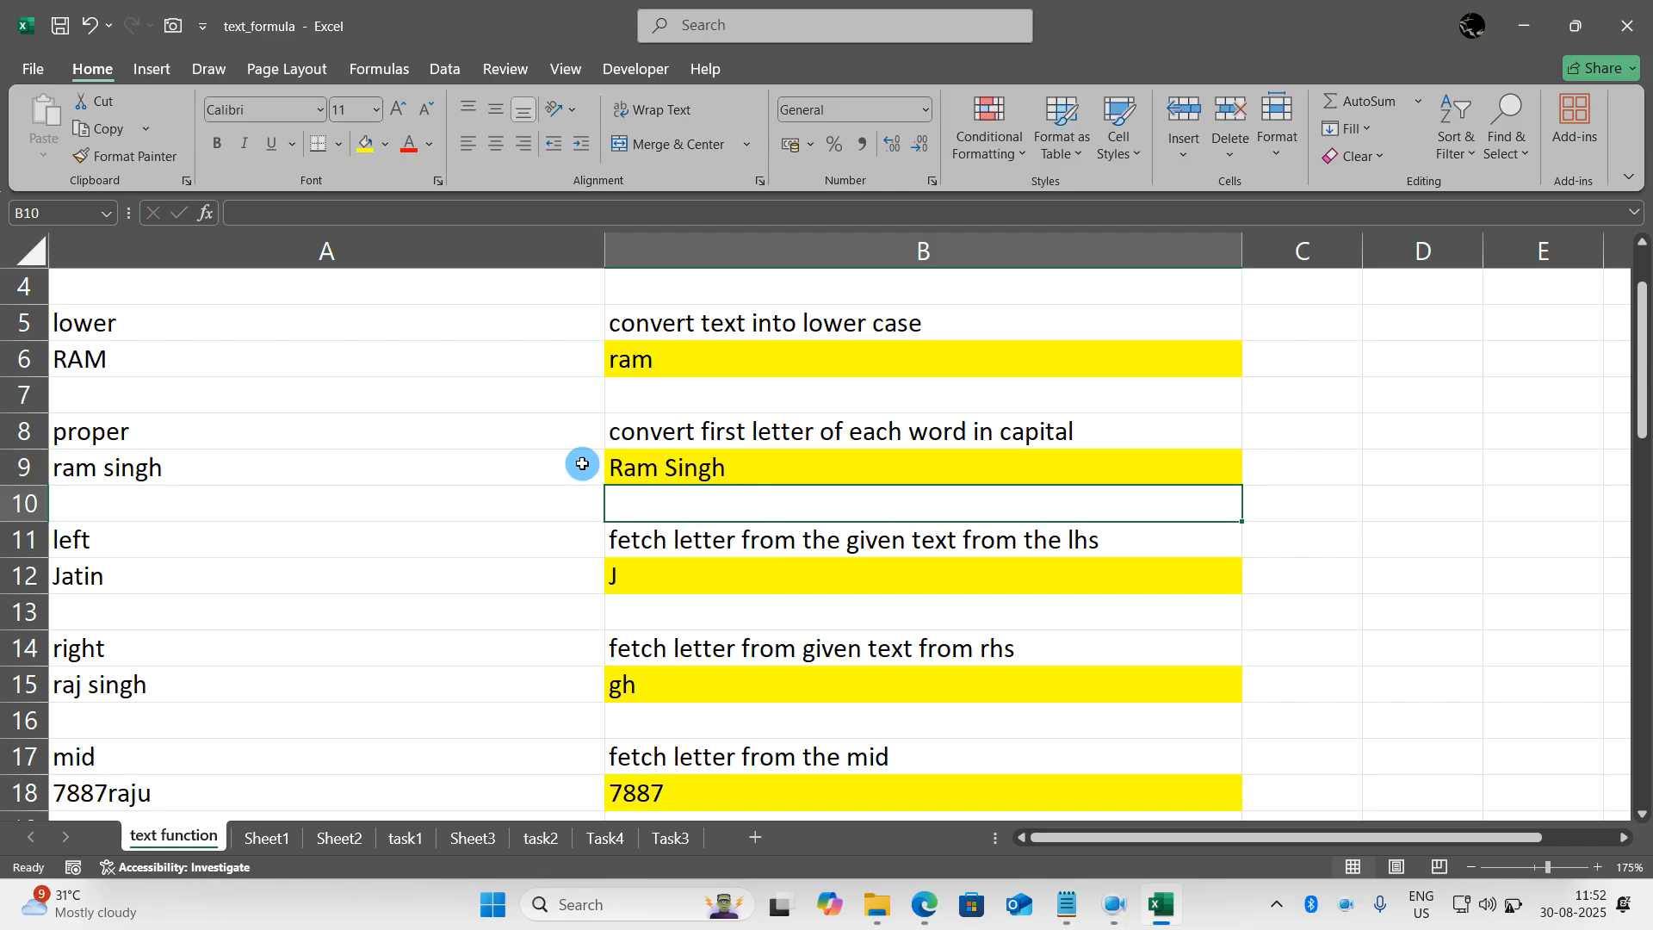
- Rewrite the formula in B12 as =LEFT(A12,1) to fetch the first letter of the name in A12
{"action": "scroll", "coordinate": [582, 463], "scroll_direction": "down", "scroll_amount": 1}
{"action": "left_click", "coordinate": [414, 434]}
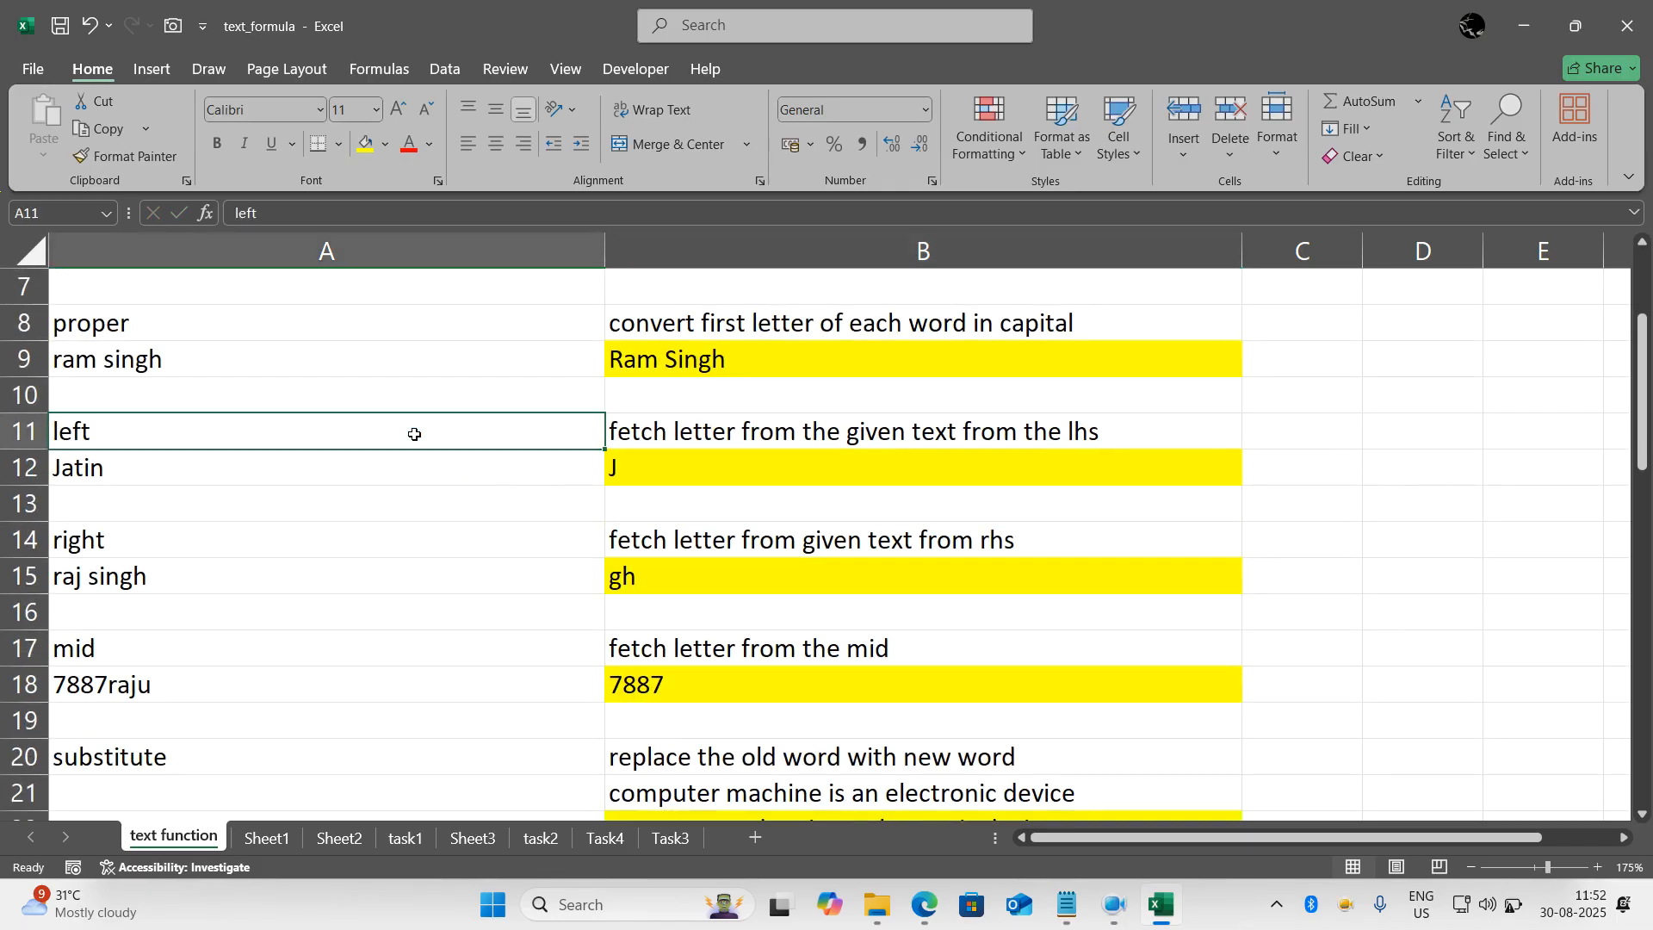
{"action": "left_click", "coordinate": [730, 432]}
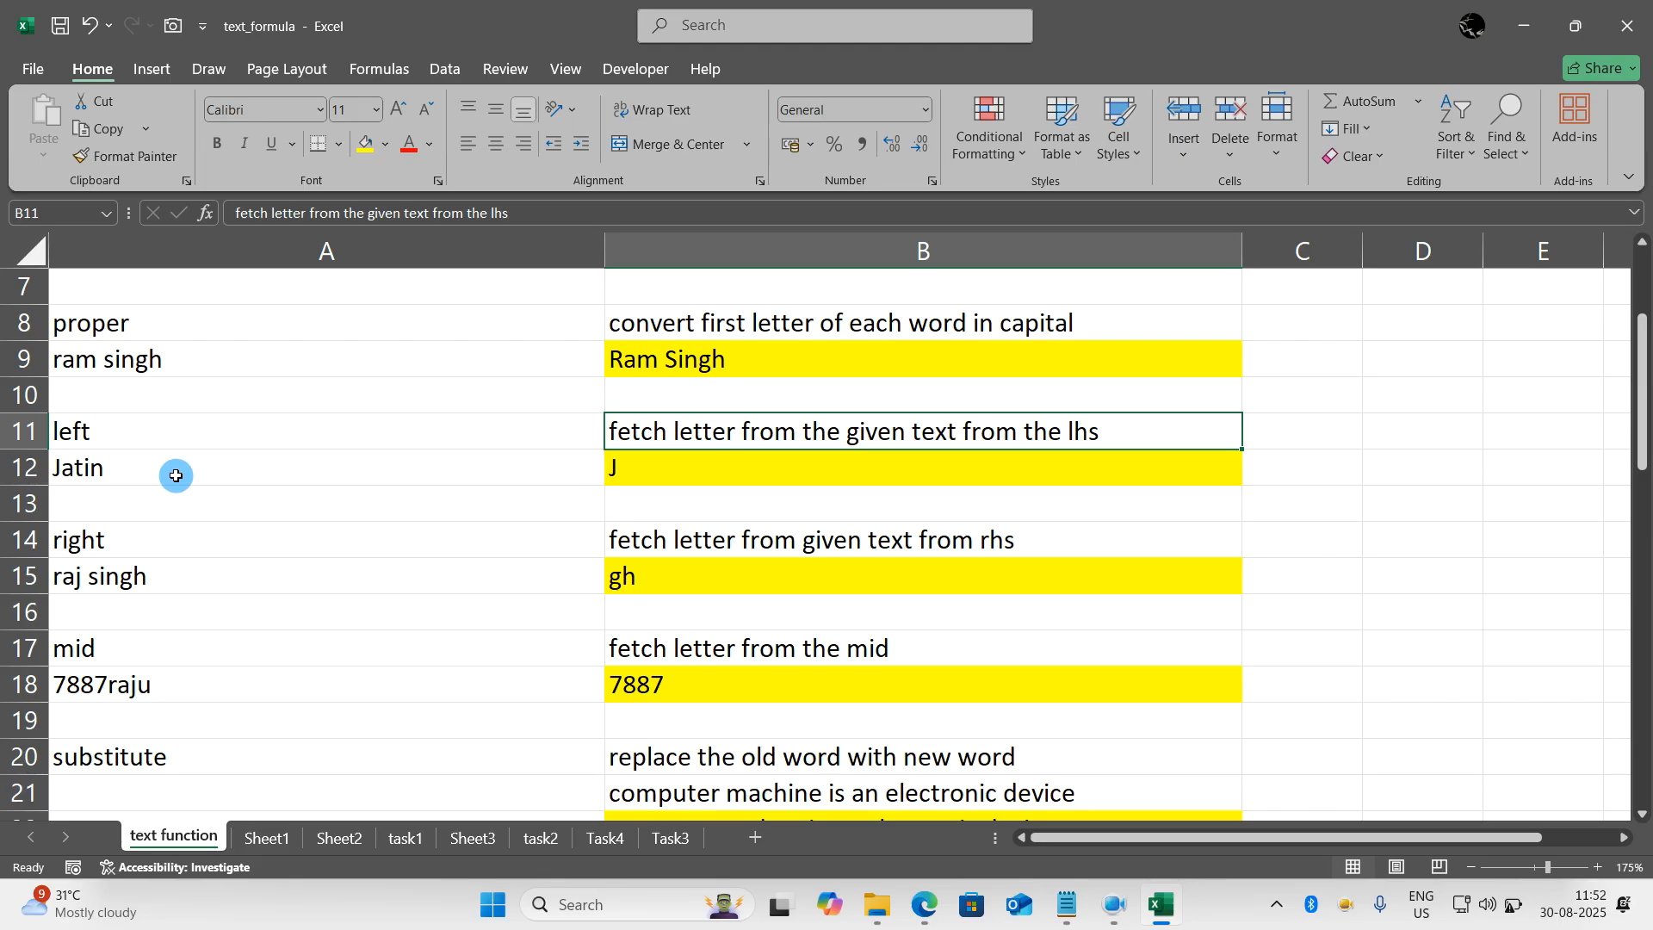
{"action": "double_click", "coordinate": [738, 473]}
{"action": "left_click", "coordinate": [804, 466]}
{"action": "key", "text": "BackSpace"}
{"action": "key", "text": "BackSpace"}
{"action": "key", "text": "BackSpace"}
{"action": "key", "text": "BackSpace"}
{"action": "key", "text": "BackSpace"}
{"action": "key", "text": "BackSpace"}
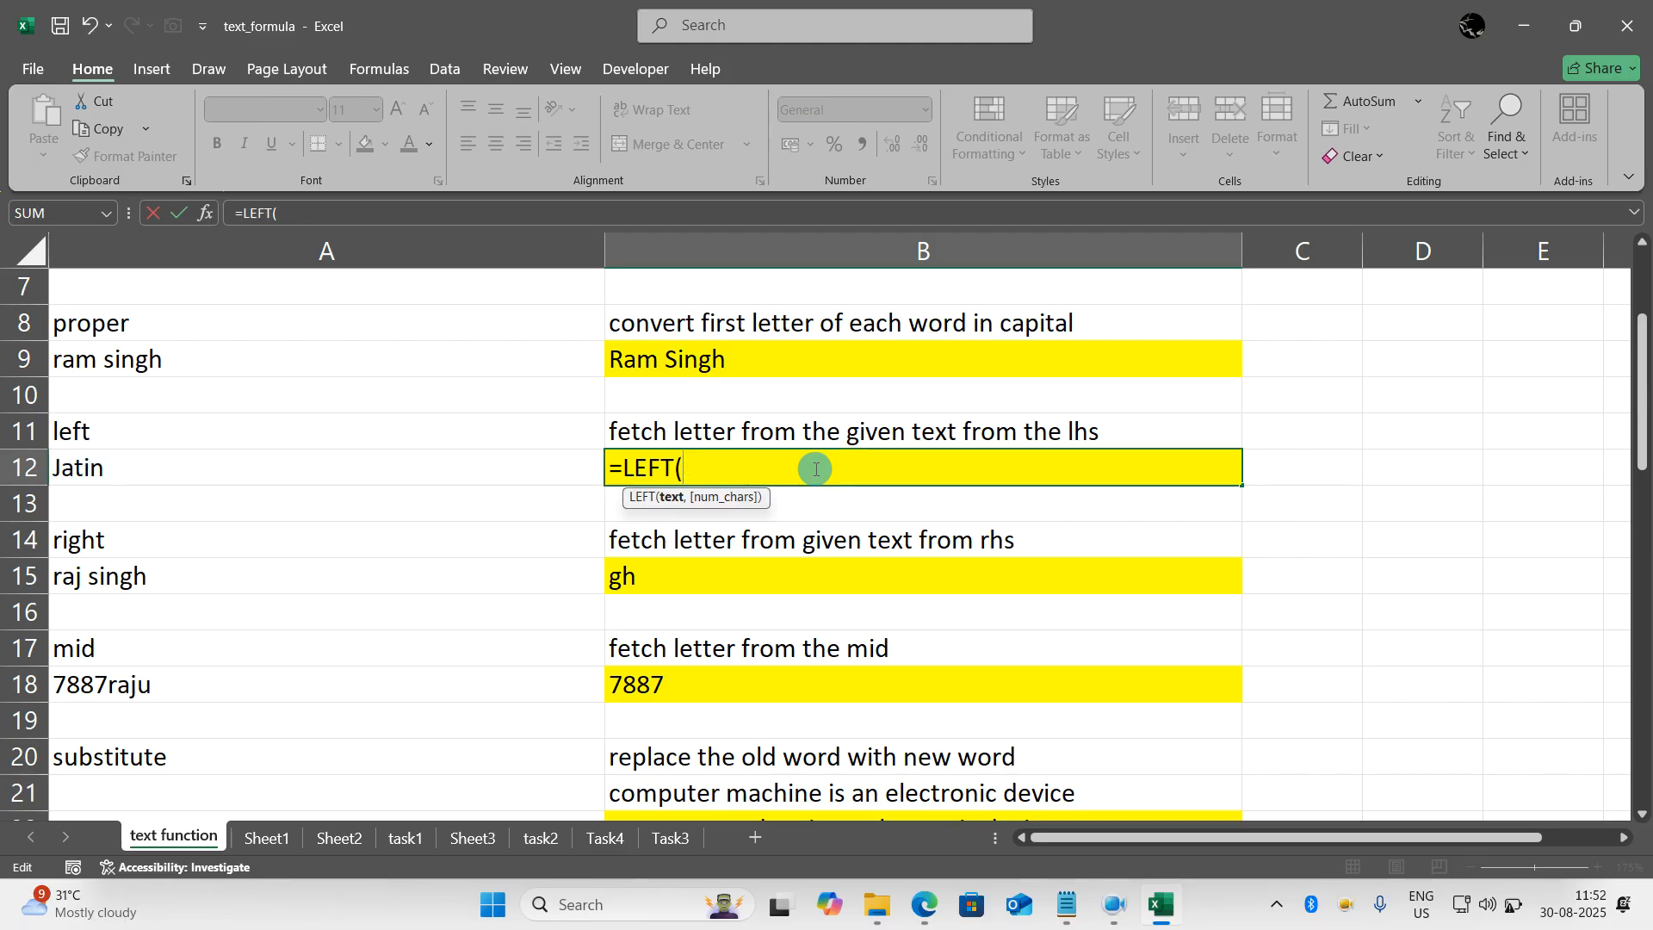
{"action": "key", "text": "BackSpace"}
{"action": "type", "text": "("}
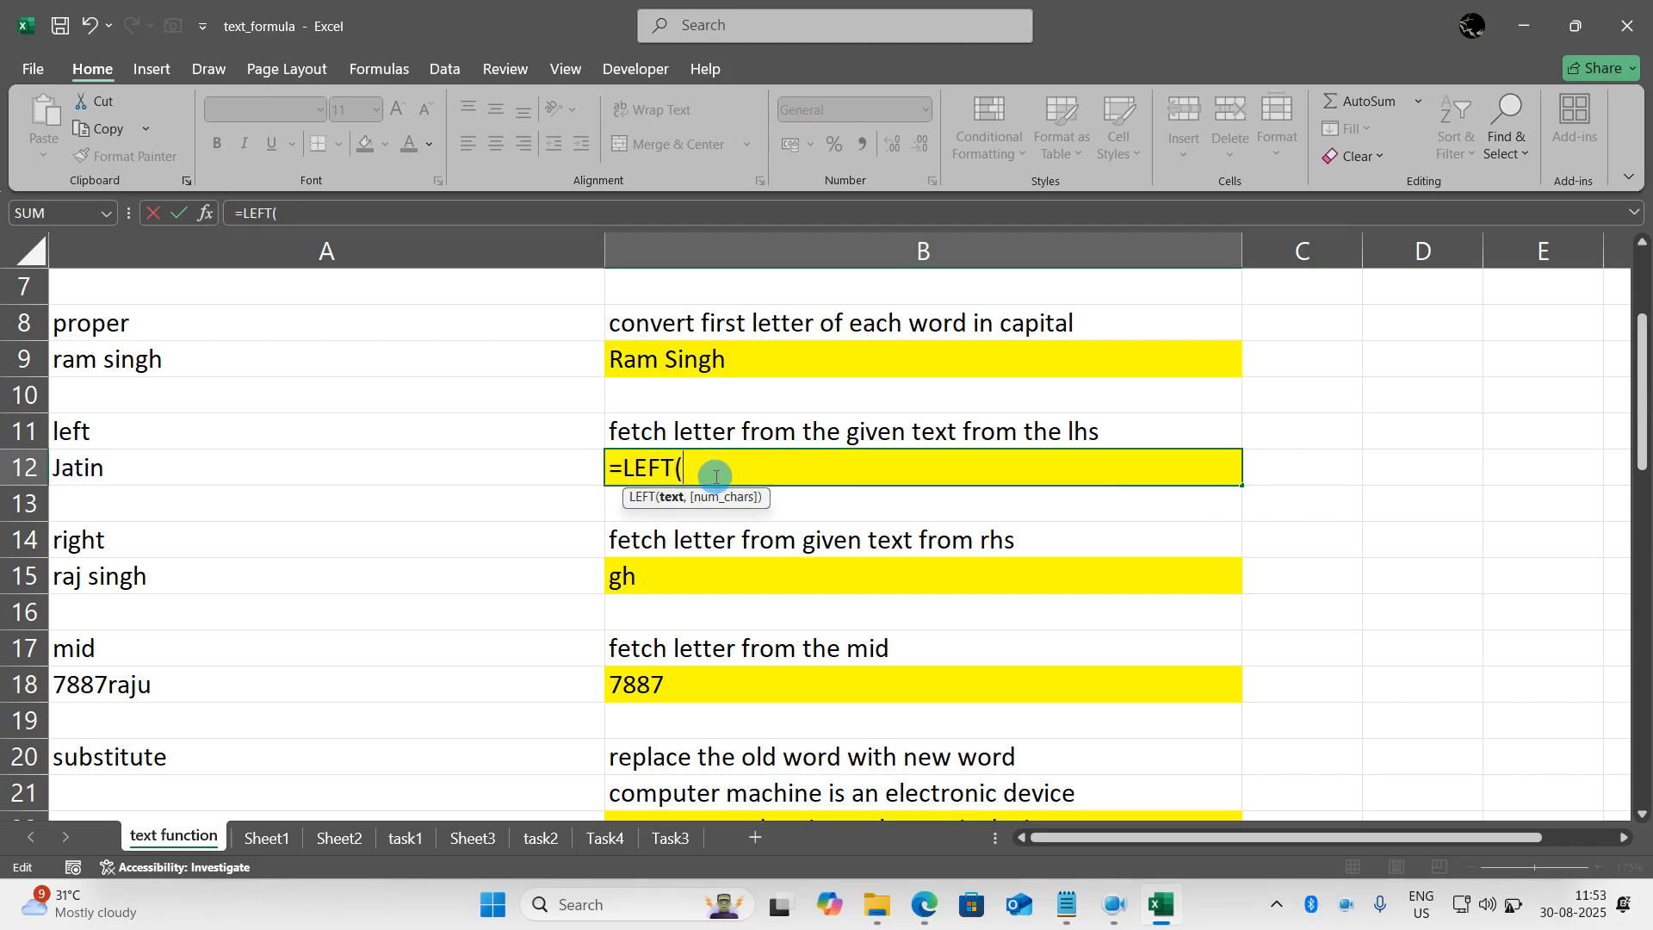
{"action": "left_click", "coordinate": [508, 464]}
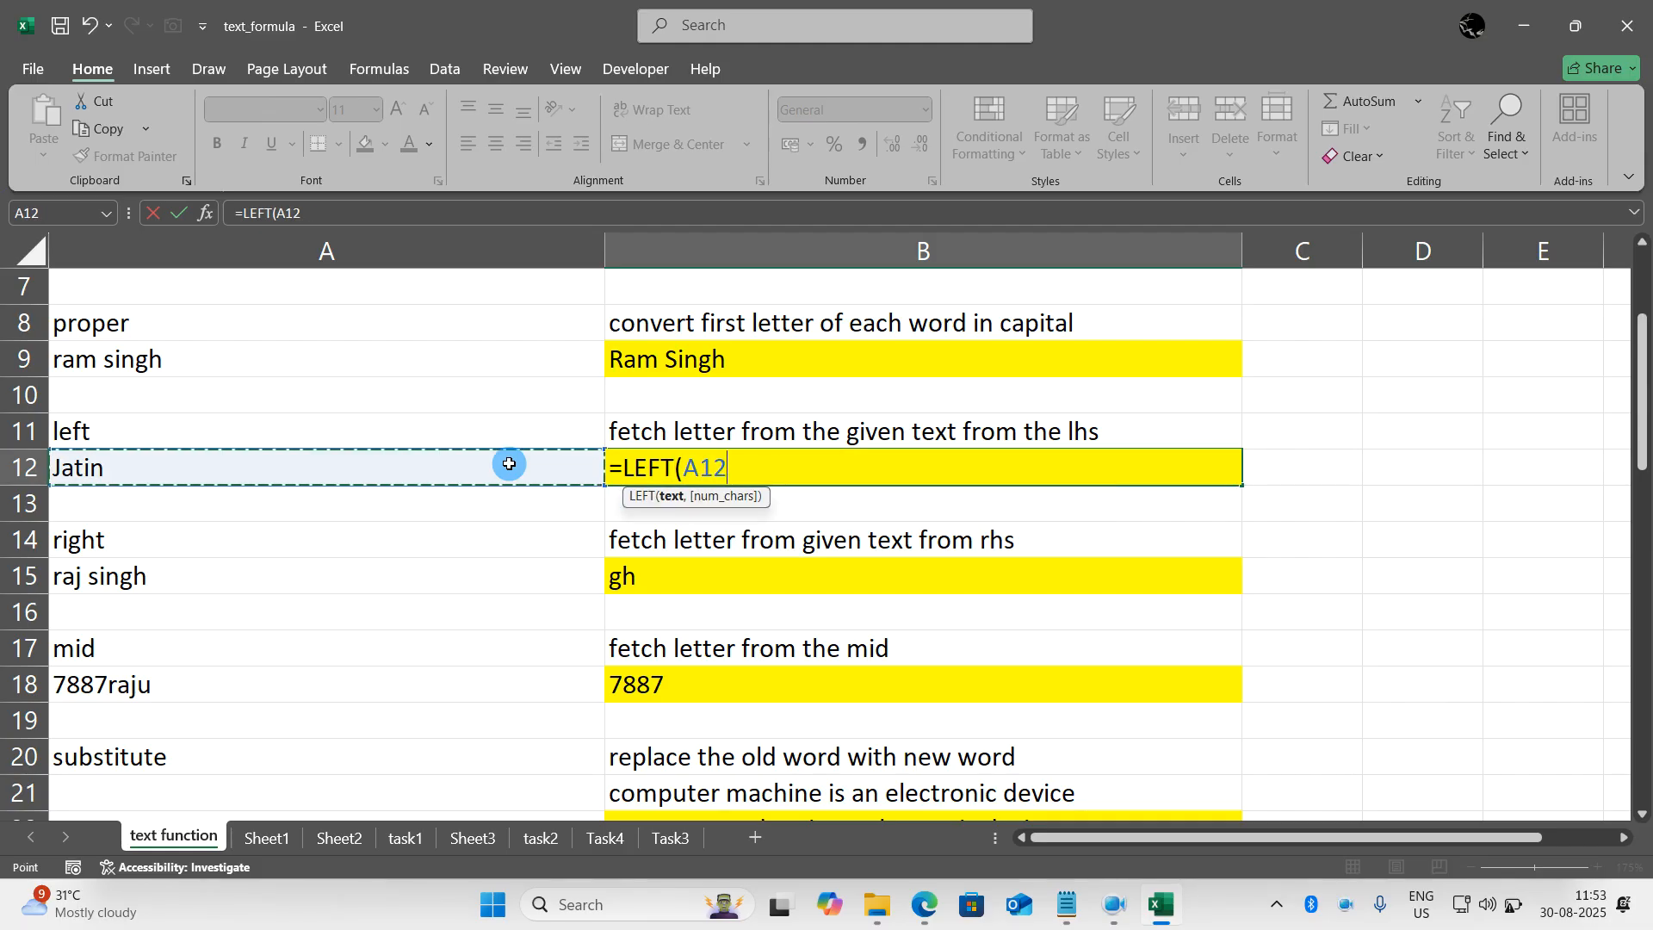
{"action": "type", "text": ",2"}
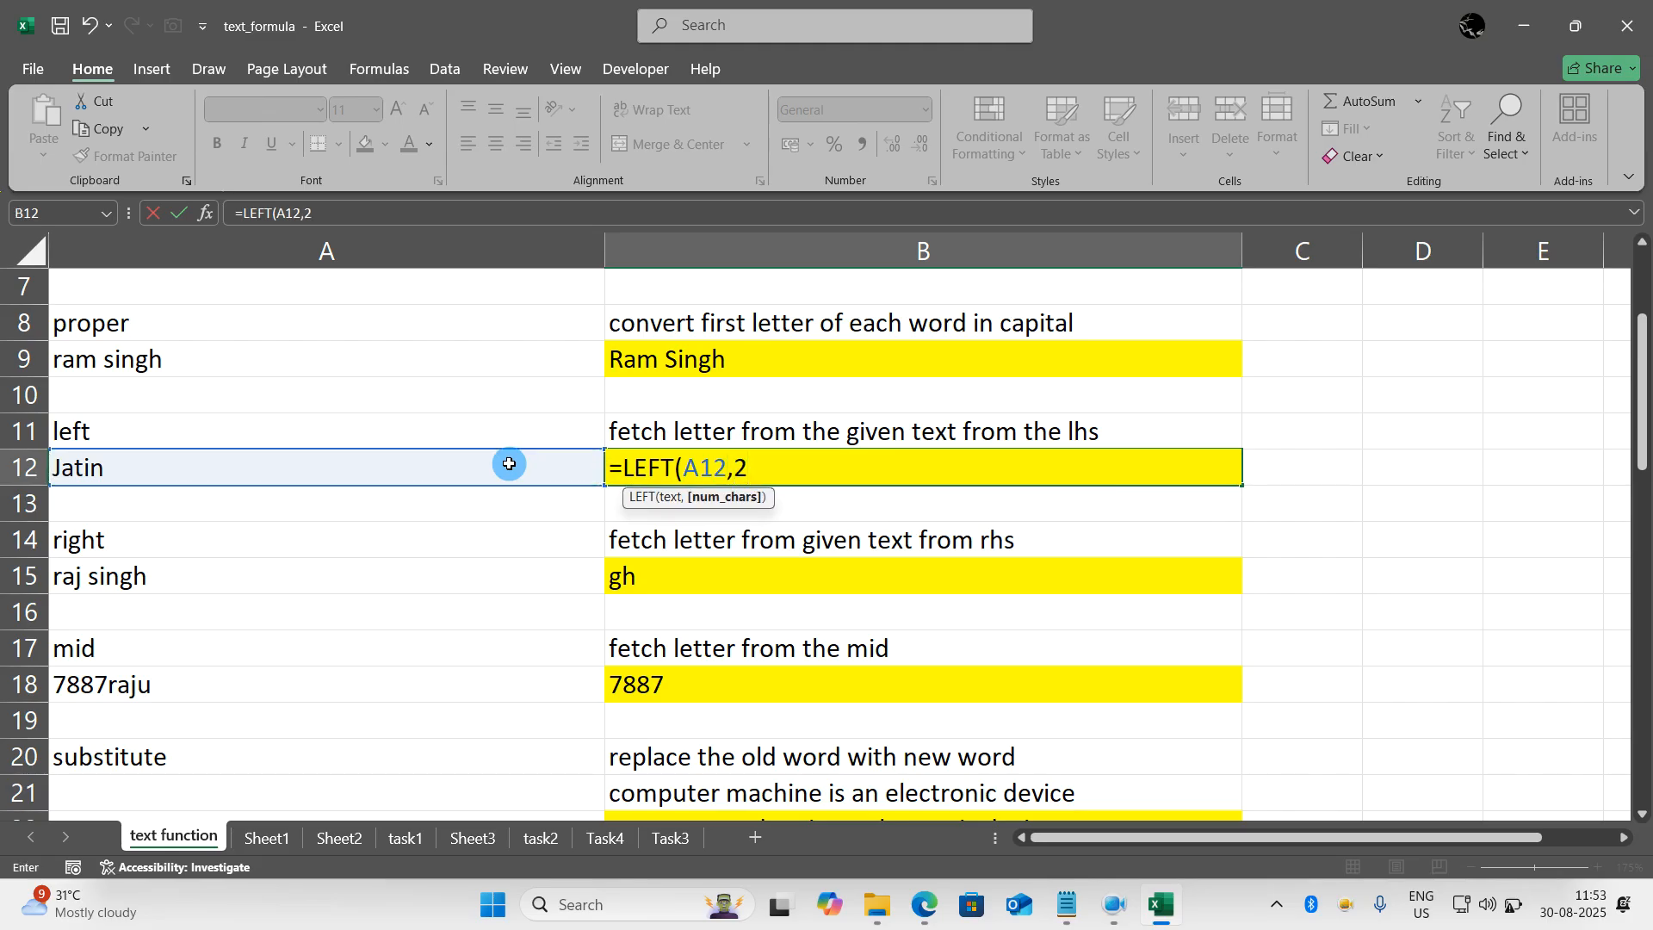
{"action": "key", "text": "BackSpace"}
{"action": "type", "text": "3"}
{"action": "key", "text": "BackSpace"}
{"action": "type", "text": "1)"}
{"action": "key", "text": "Return"}
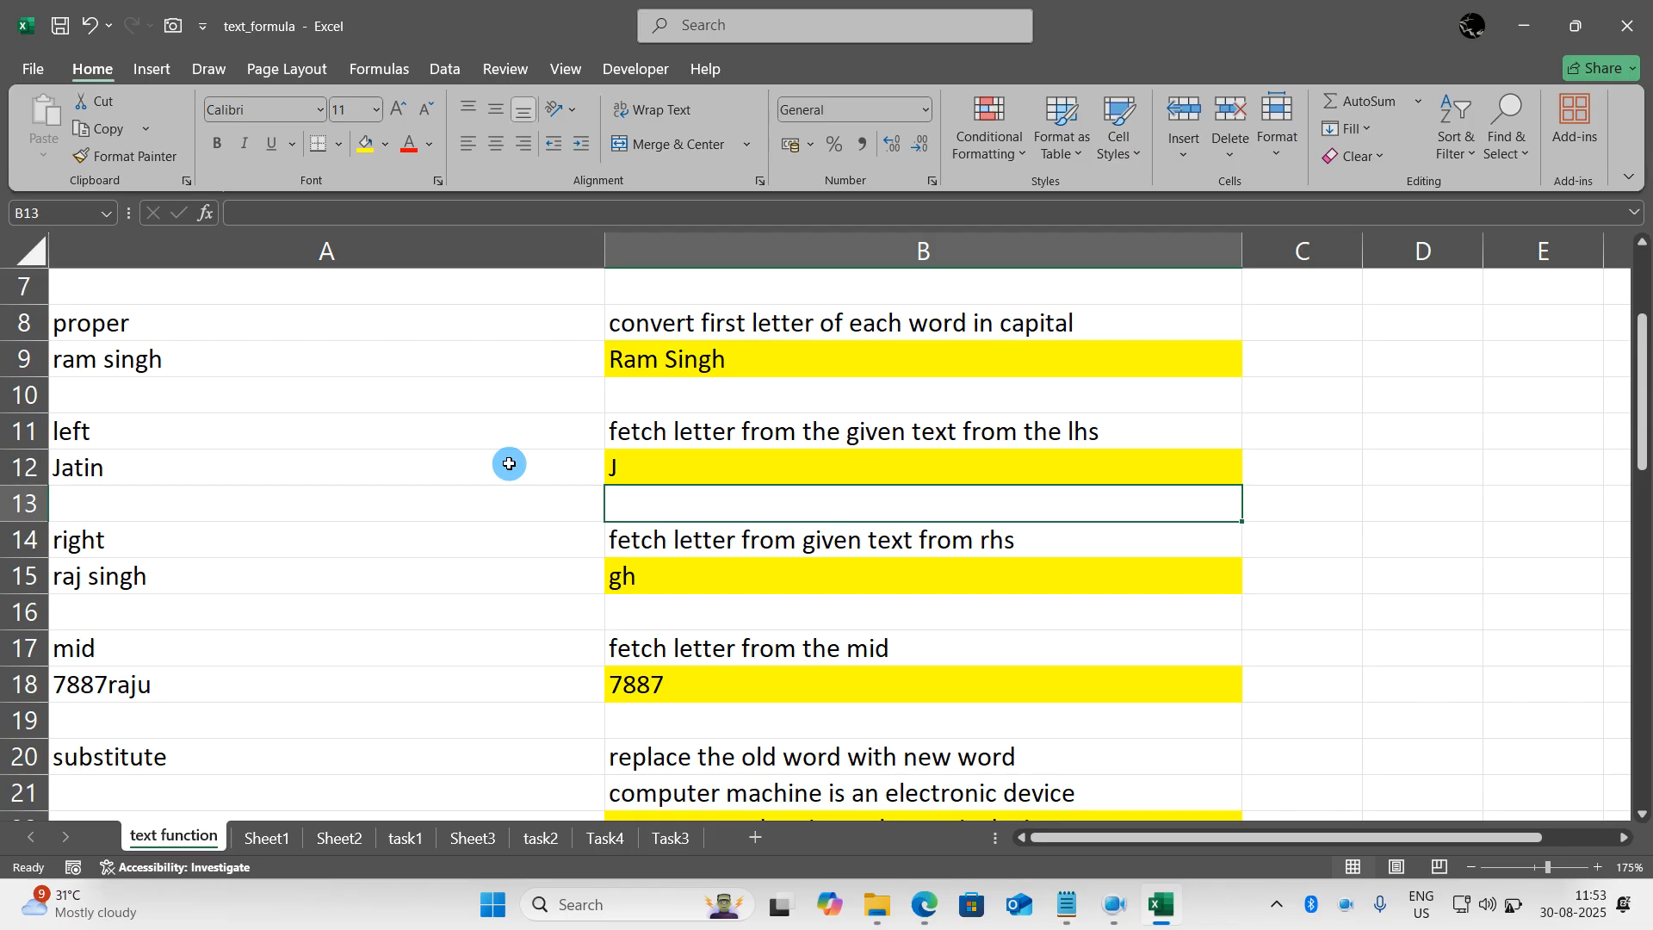
- Replace the sample name in A12 with a different full name in lower case
{"action": "left_click", "coordinate": [509, 464]}
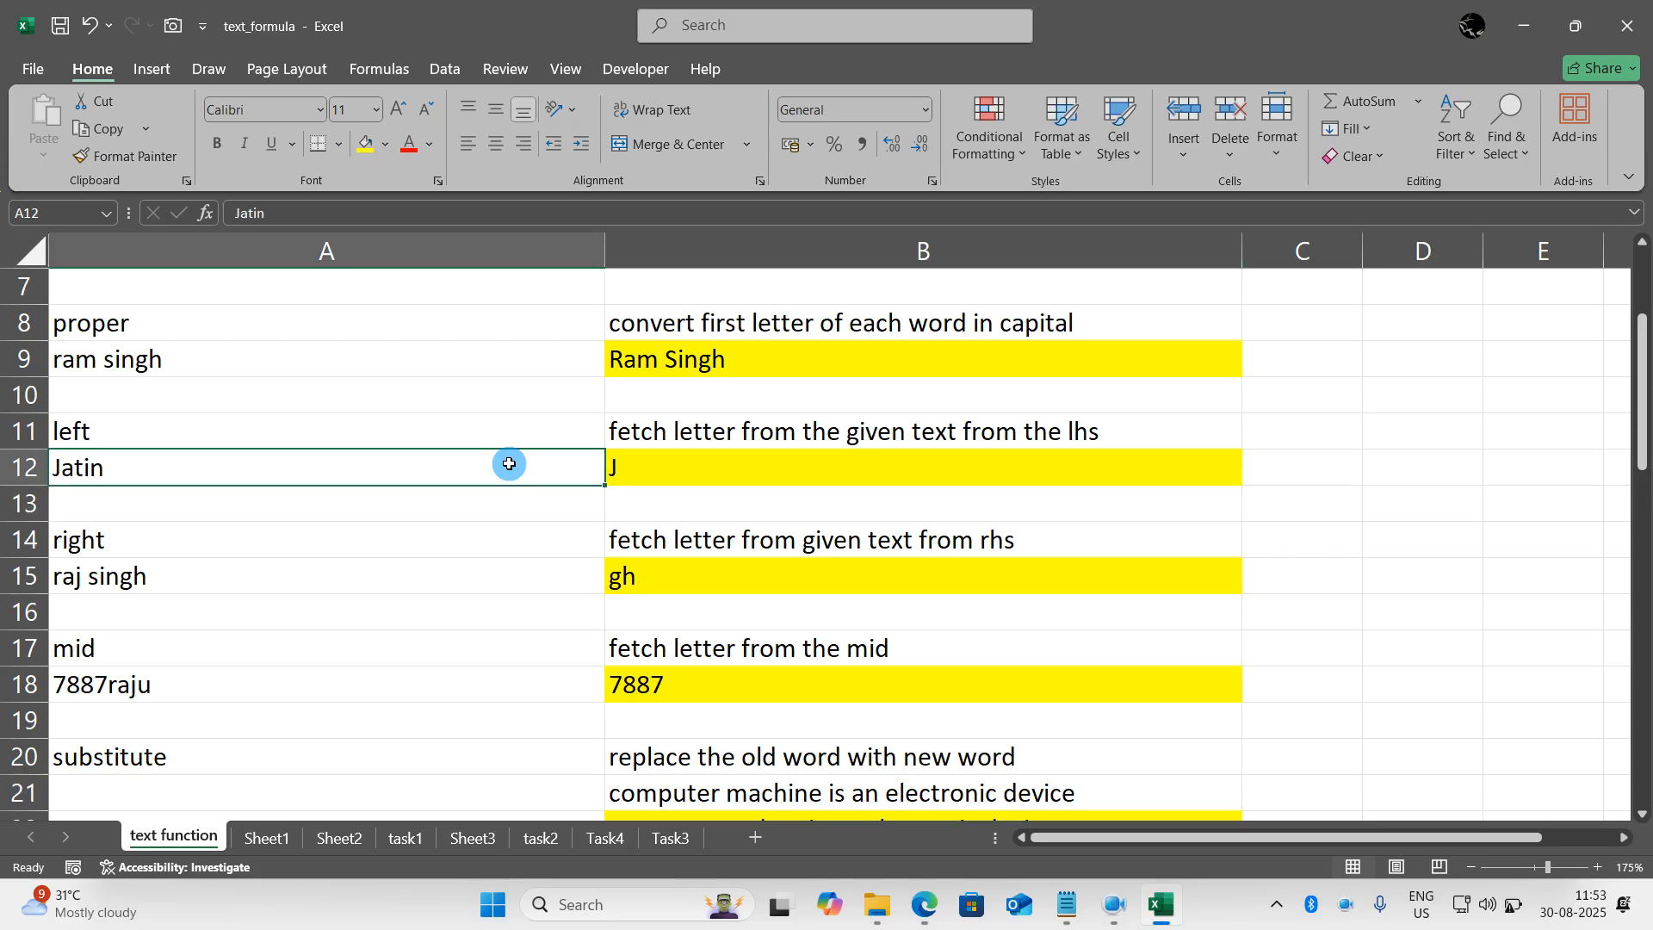
{"action": "type", "text": "sham yadav"}
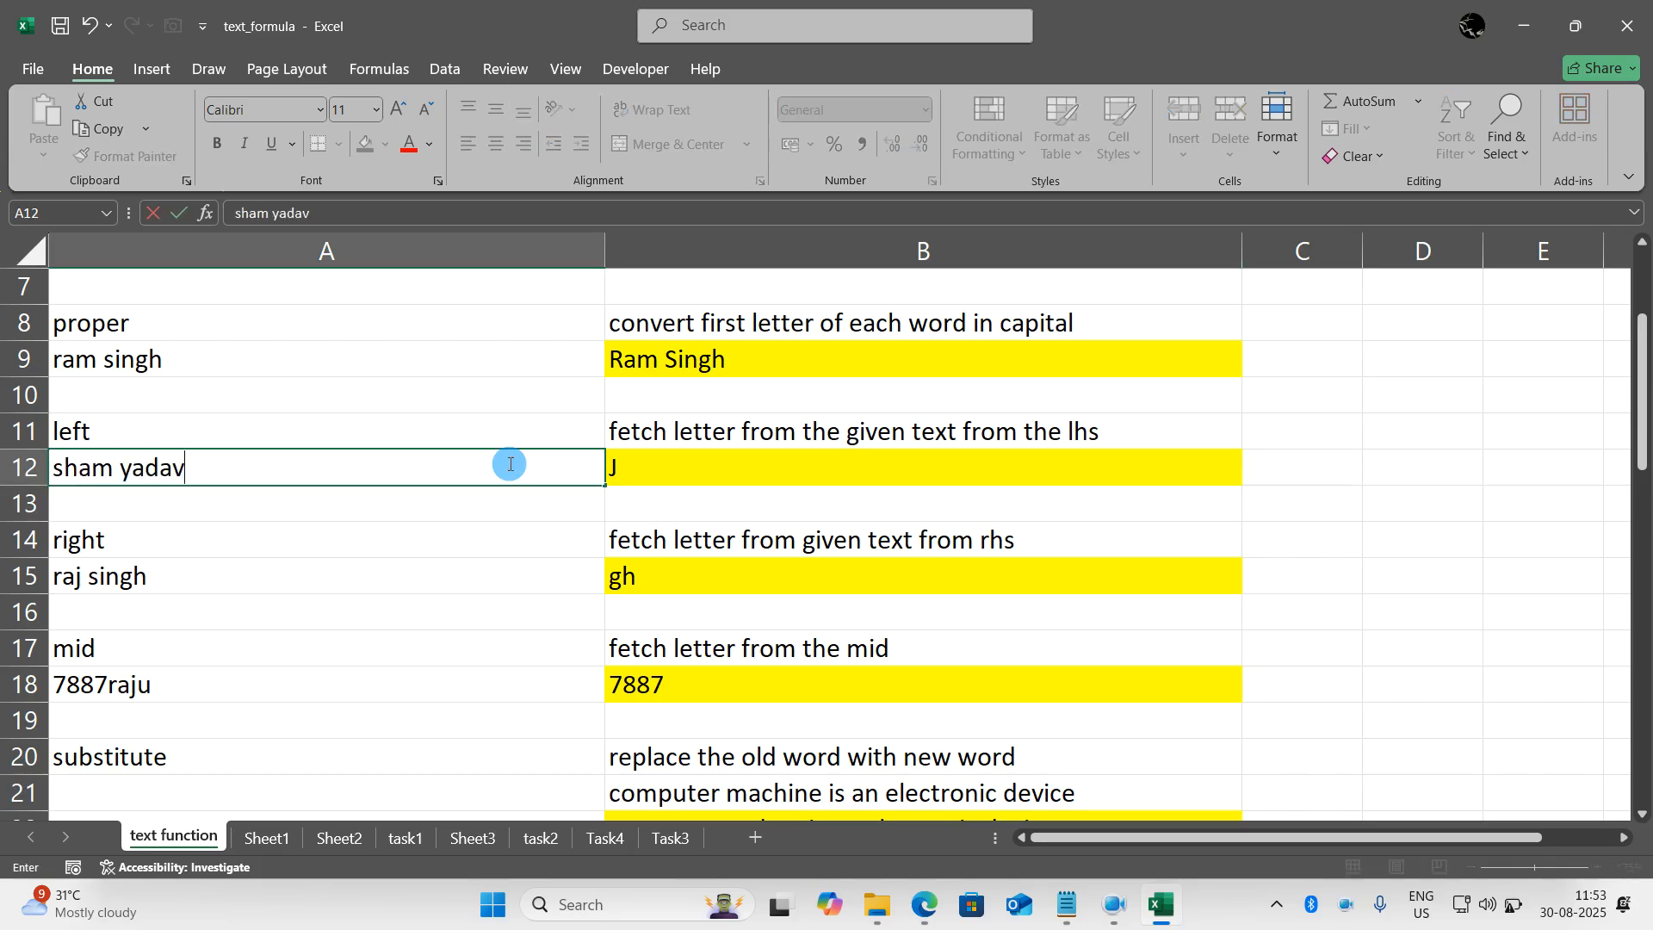
{"action": "key", "text": "Return"}
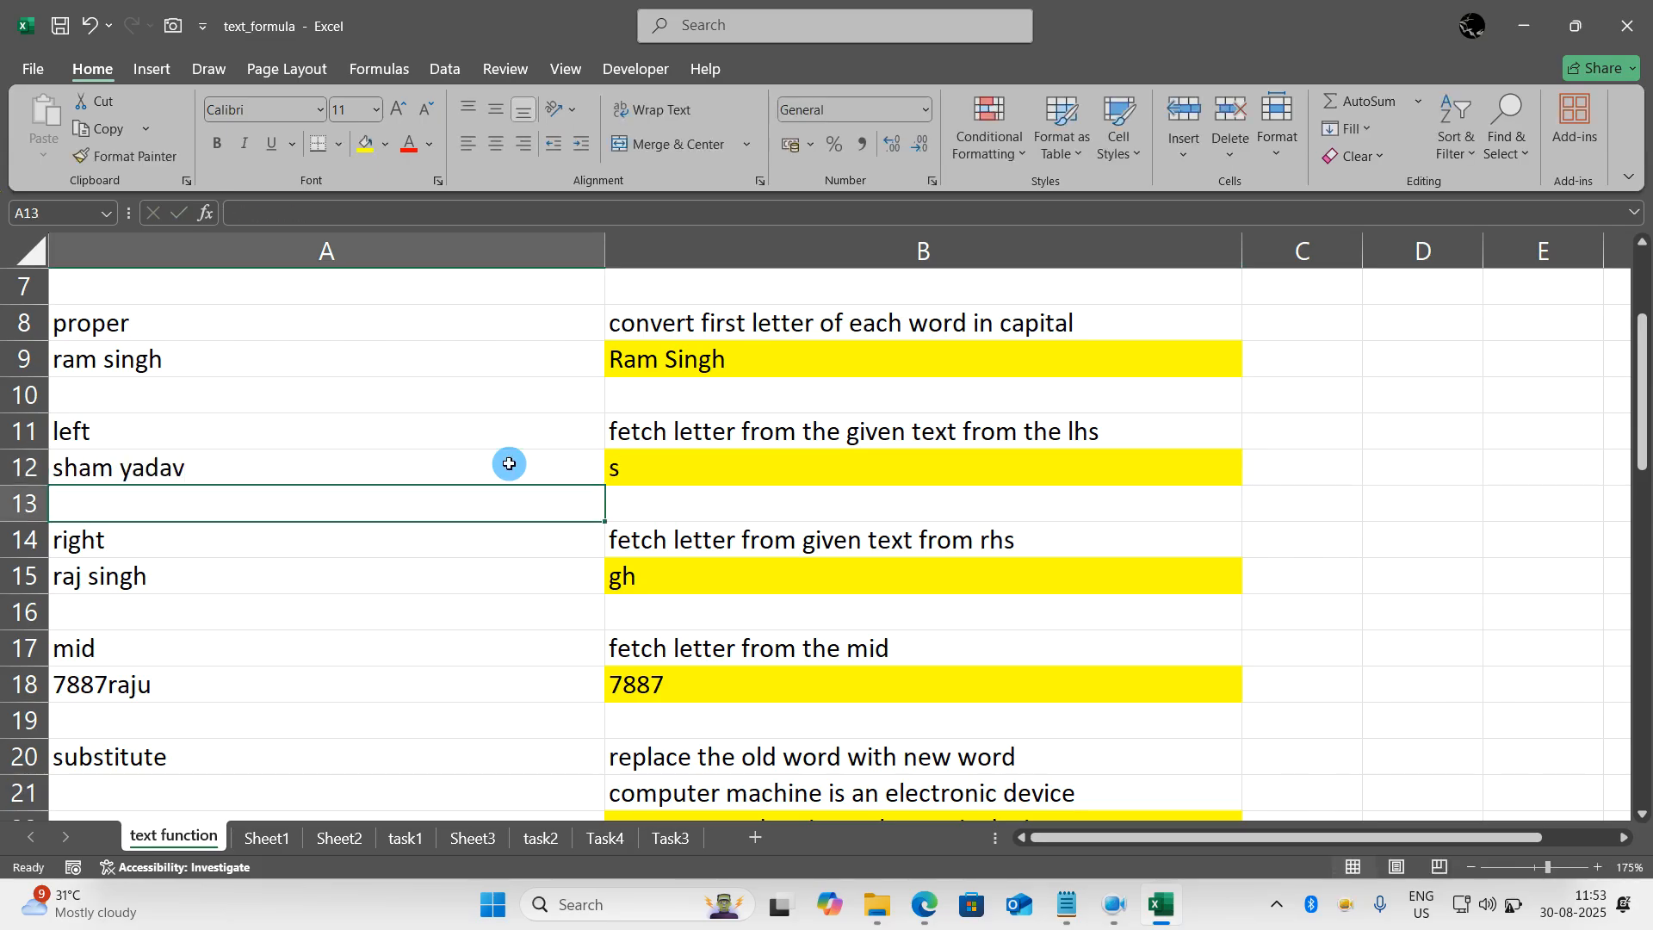
- Replace the formula in B12 with =LEFT(A12,6) to fetch the first six characters of A12
{"action": "key", "text": "Right"}
{"action": "key", "text": "Up"}
{"action": "key", "text": "F2"}
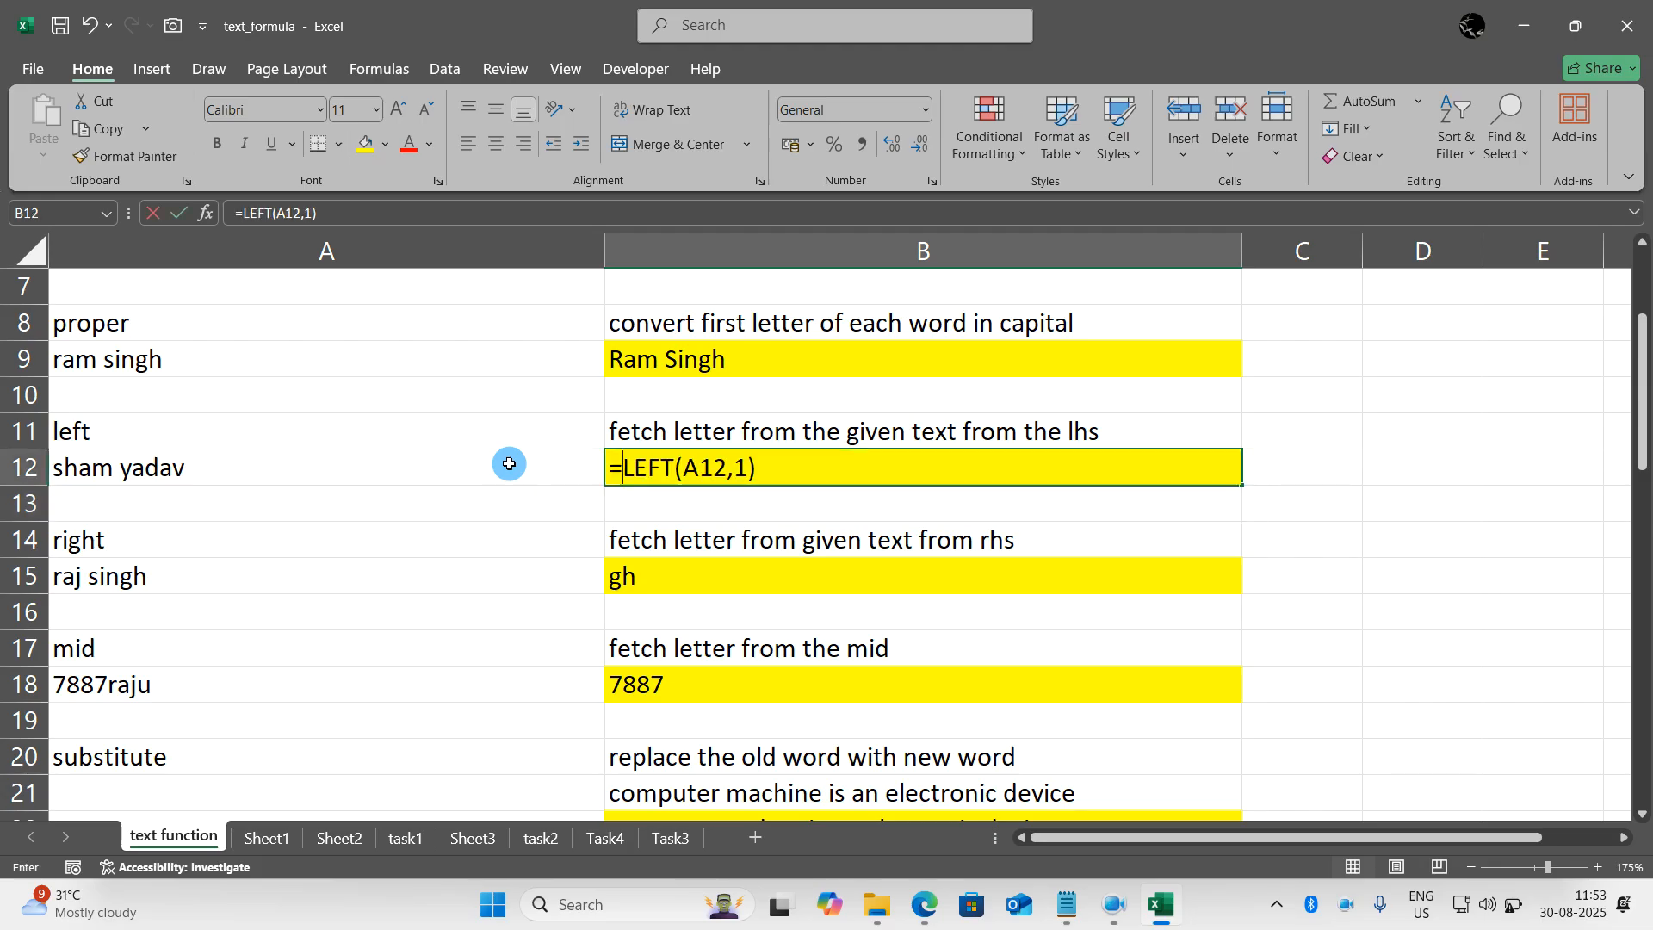
{"action": "key", "text": "Escape"}
{"action": "type", "text": "=left("}
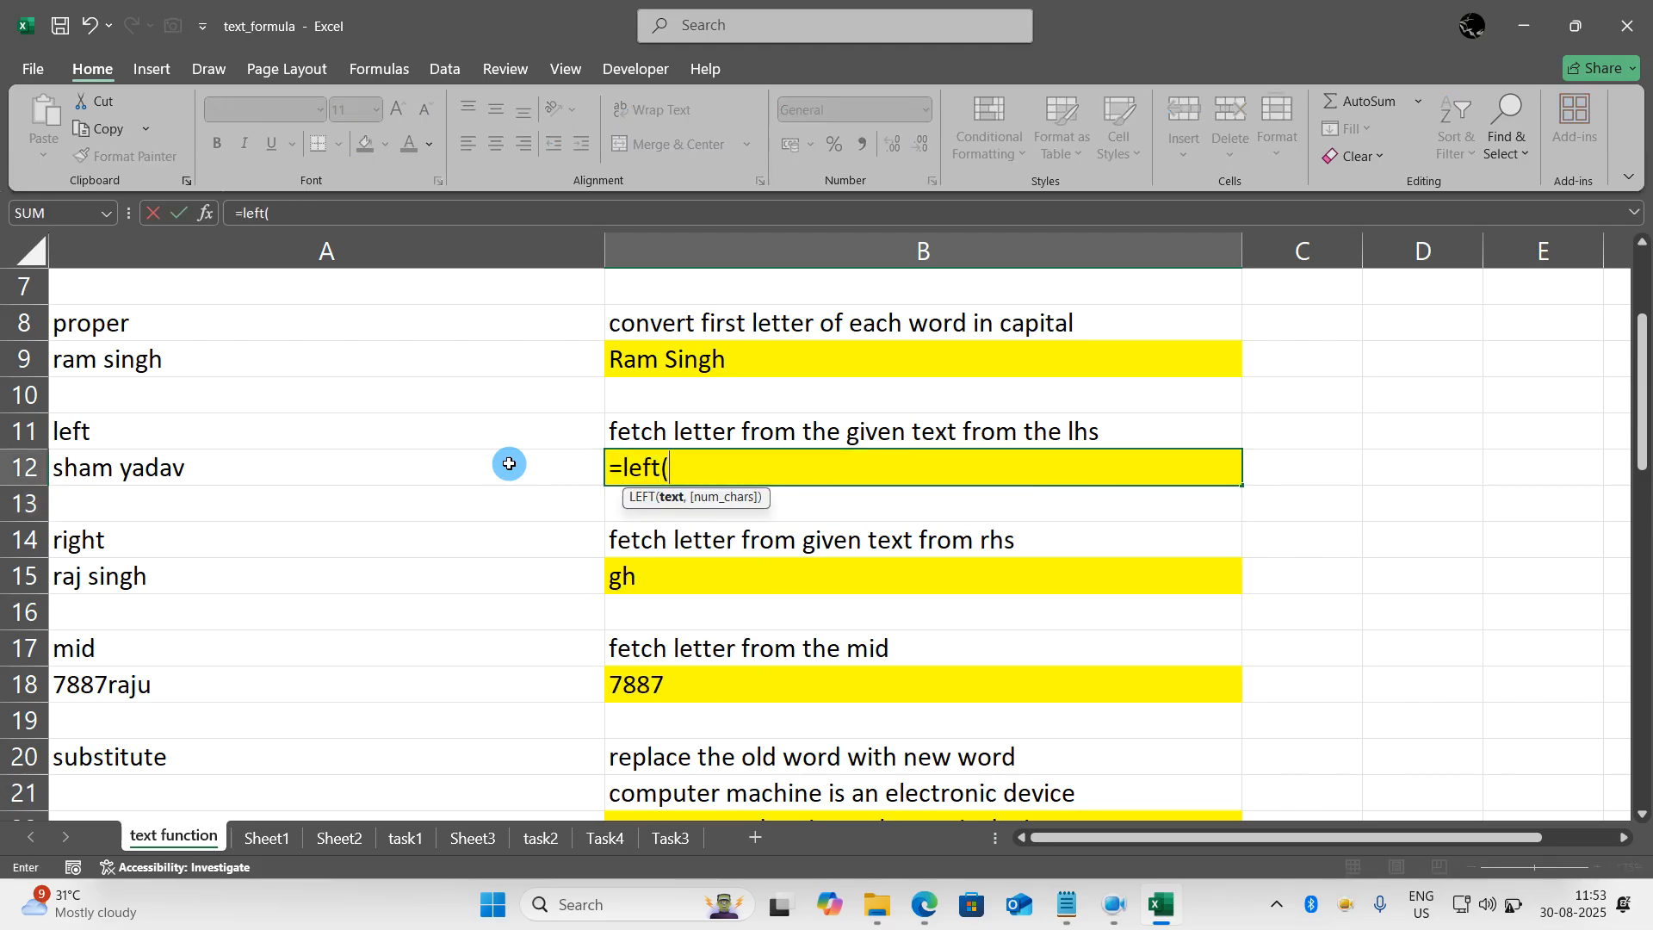
{"action": "left_click", "coordinate": [509, 464]}
{"action": "type", "text": ","}
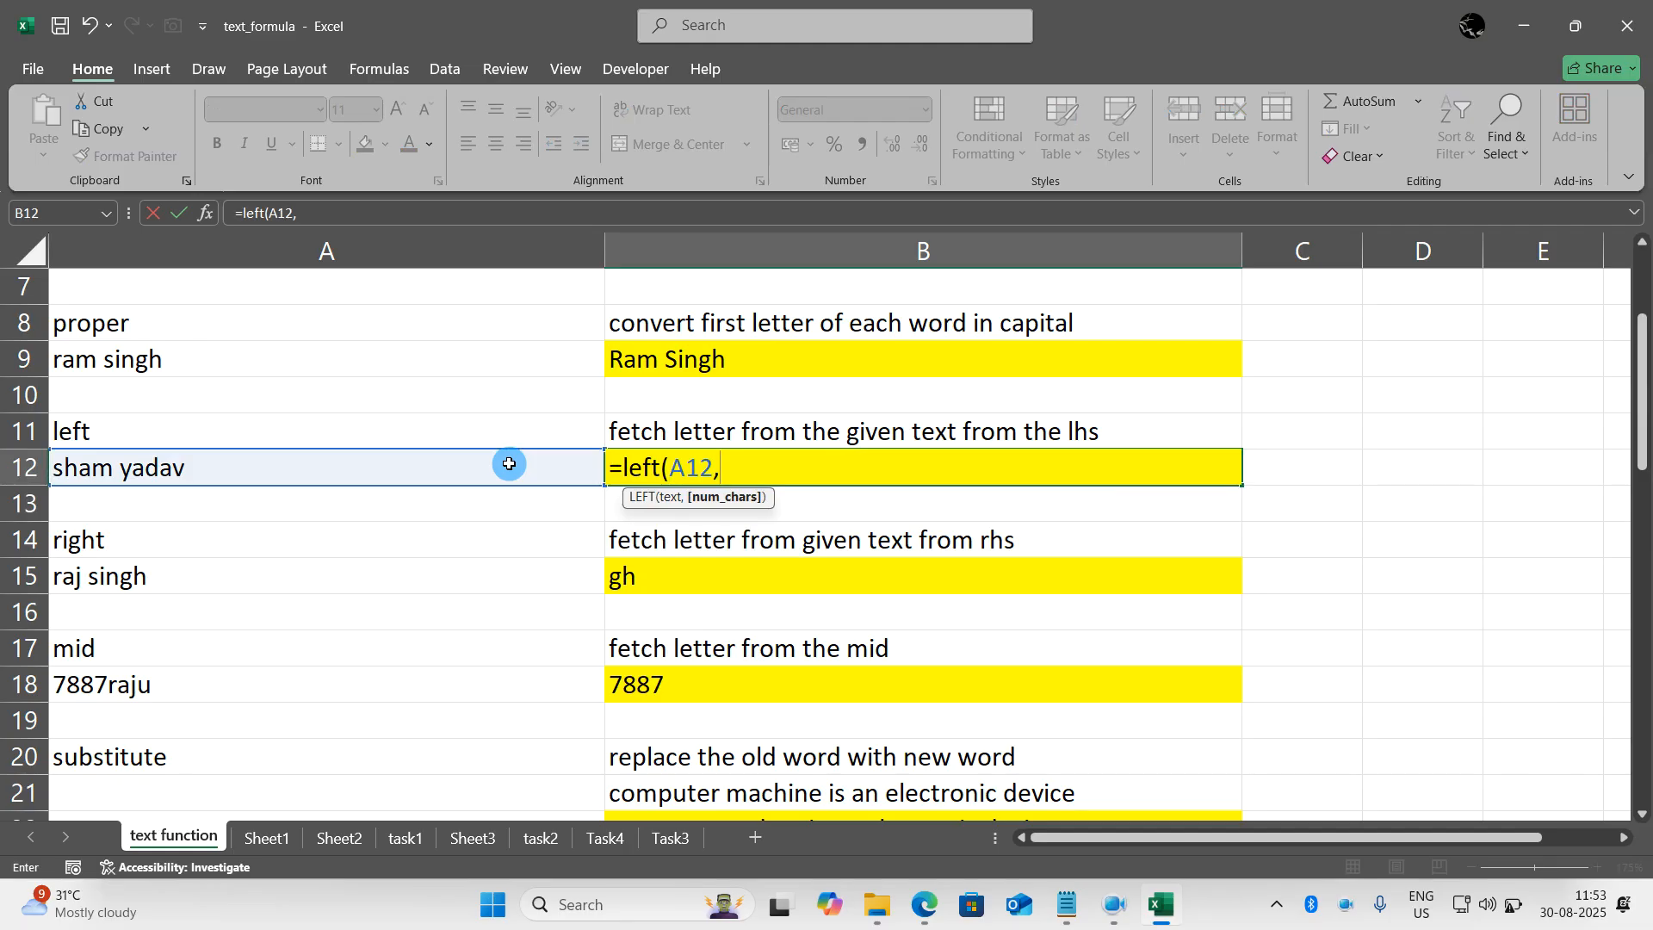
{"action": "type", "text": "2"}
{"action": "type", "text": "6"}
{"action": "type", "text": ")"}
{"action": "key", "text": "BackSpace"}
{"action": "key", "text": "BackSpace"}
{"action": "key", "text": "BackSpace"}
{"action": "type", "text": "6"}
{"action": "key", "text": "Return"}
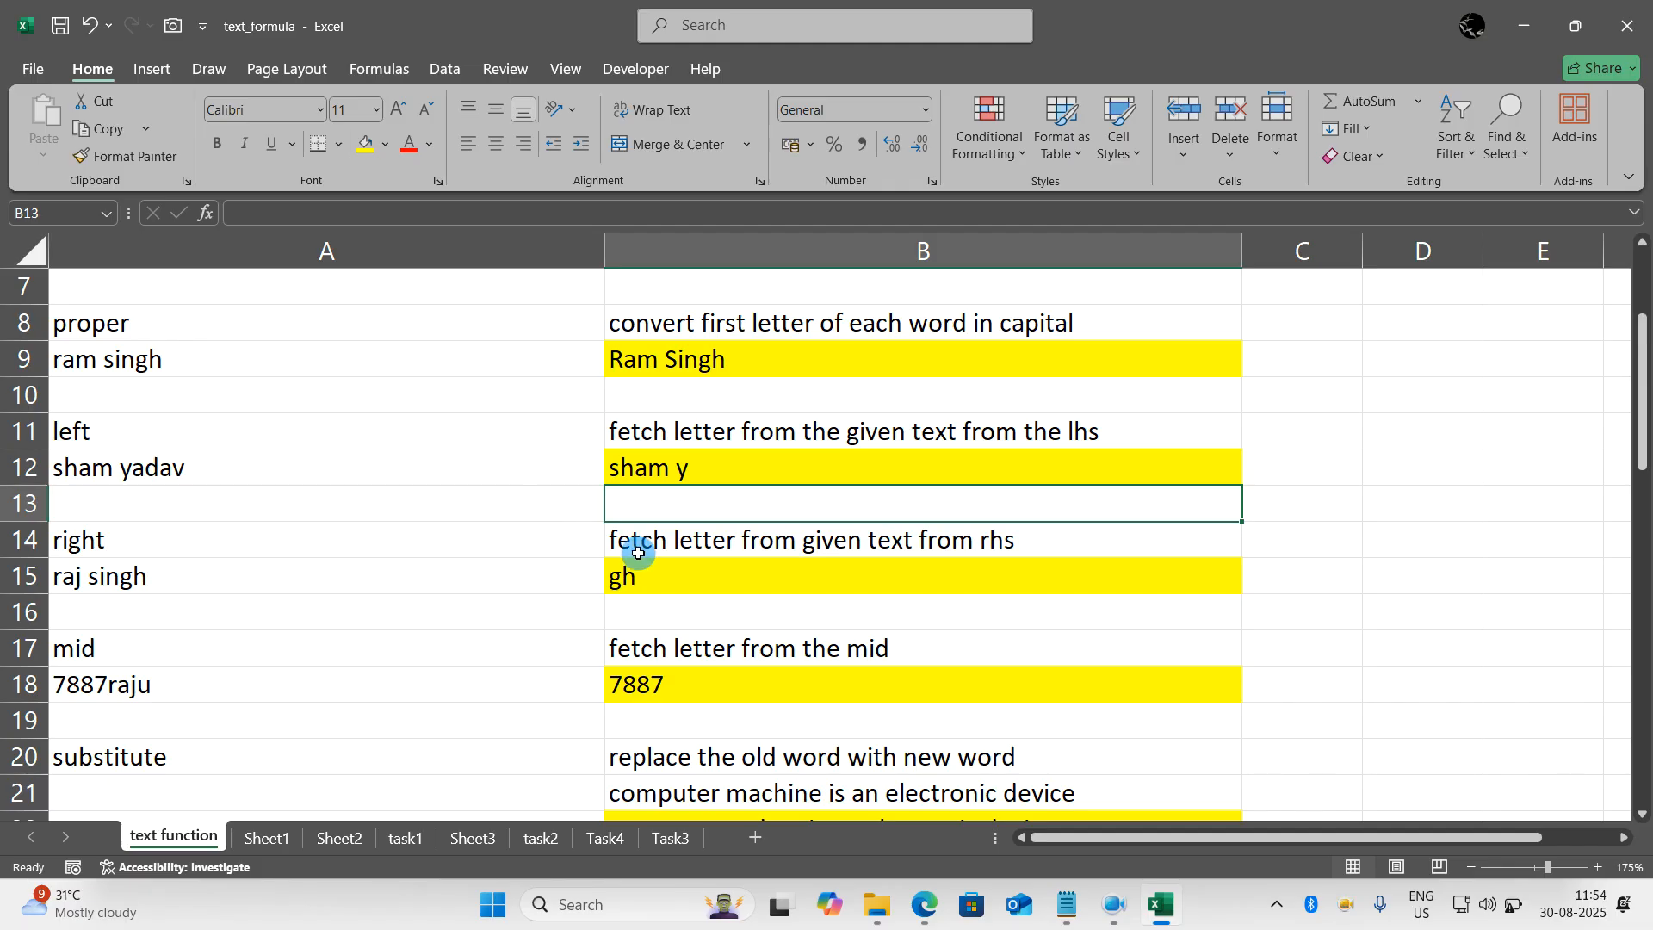
- Replace the formula in B15 with =RIGHT(A15,5) to fetch the last five characters of A15
{"action": "left_click", "coordinate": [664, 570]}
{"action": "type", "text": "="}
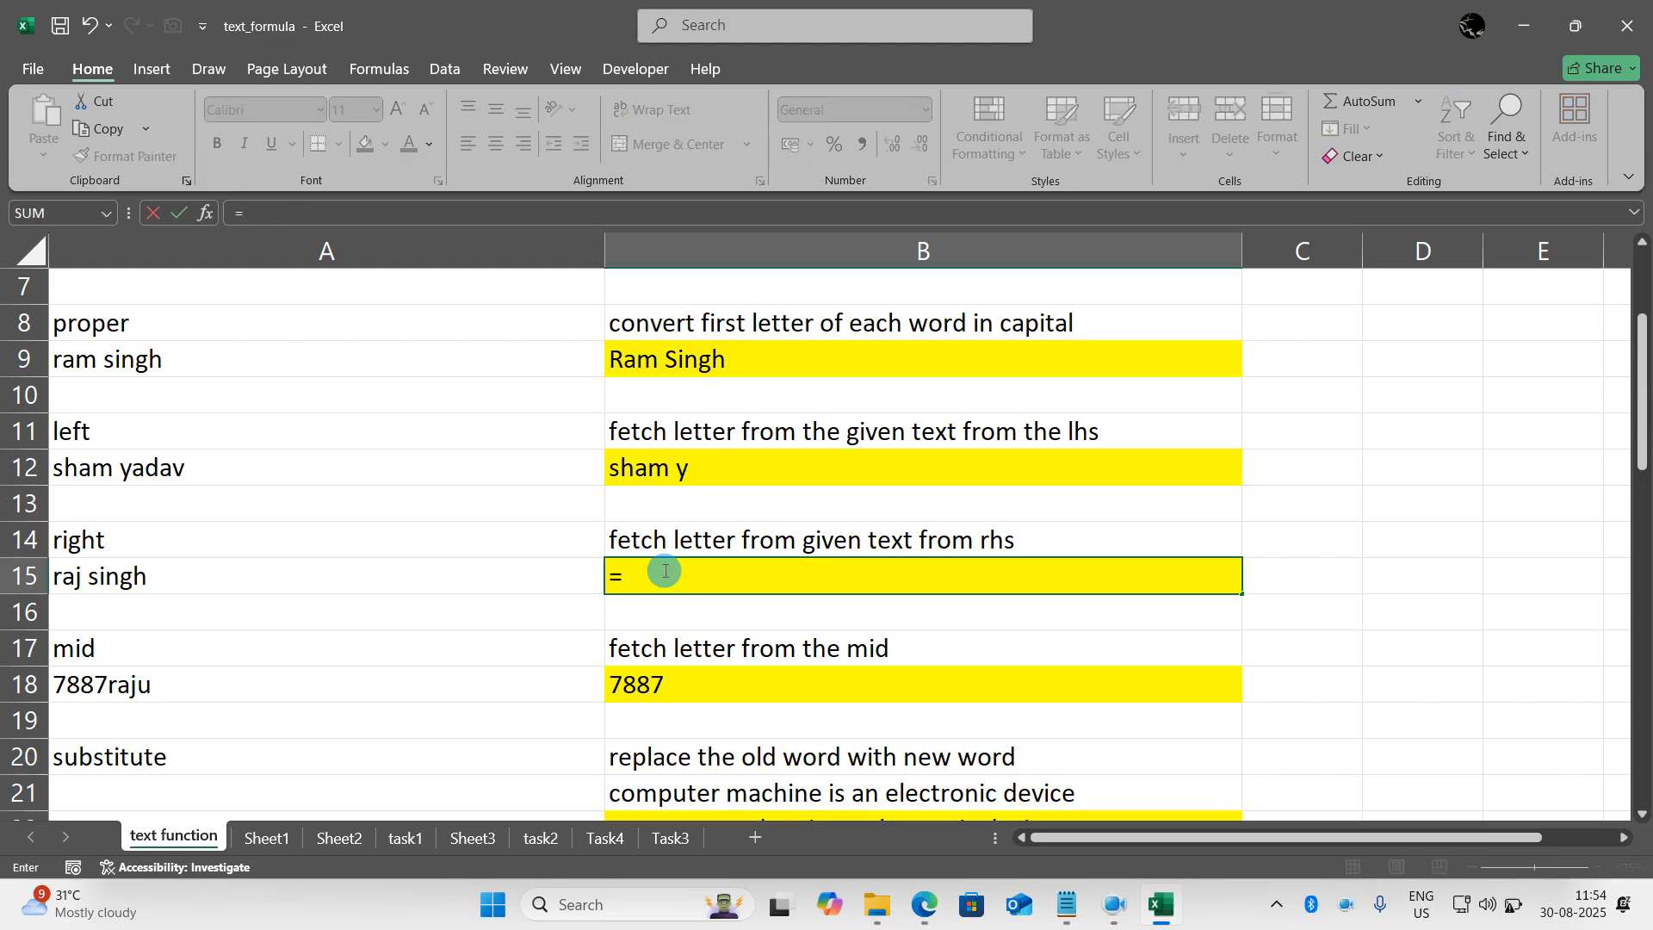
{"action": "type", "text": "right("}
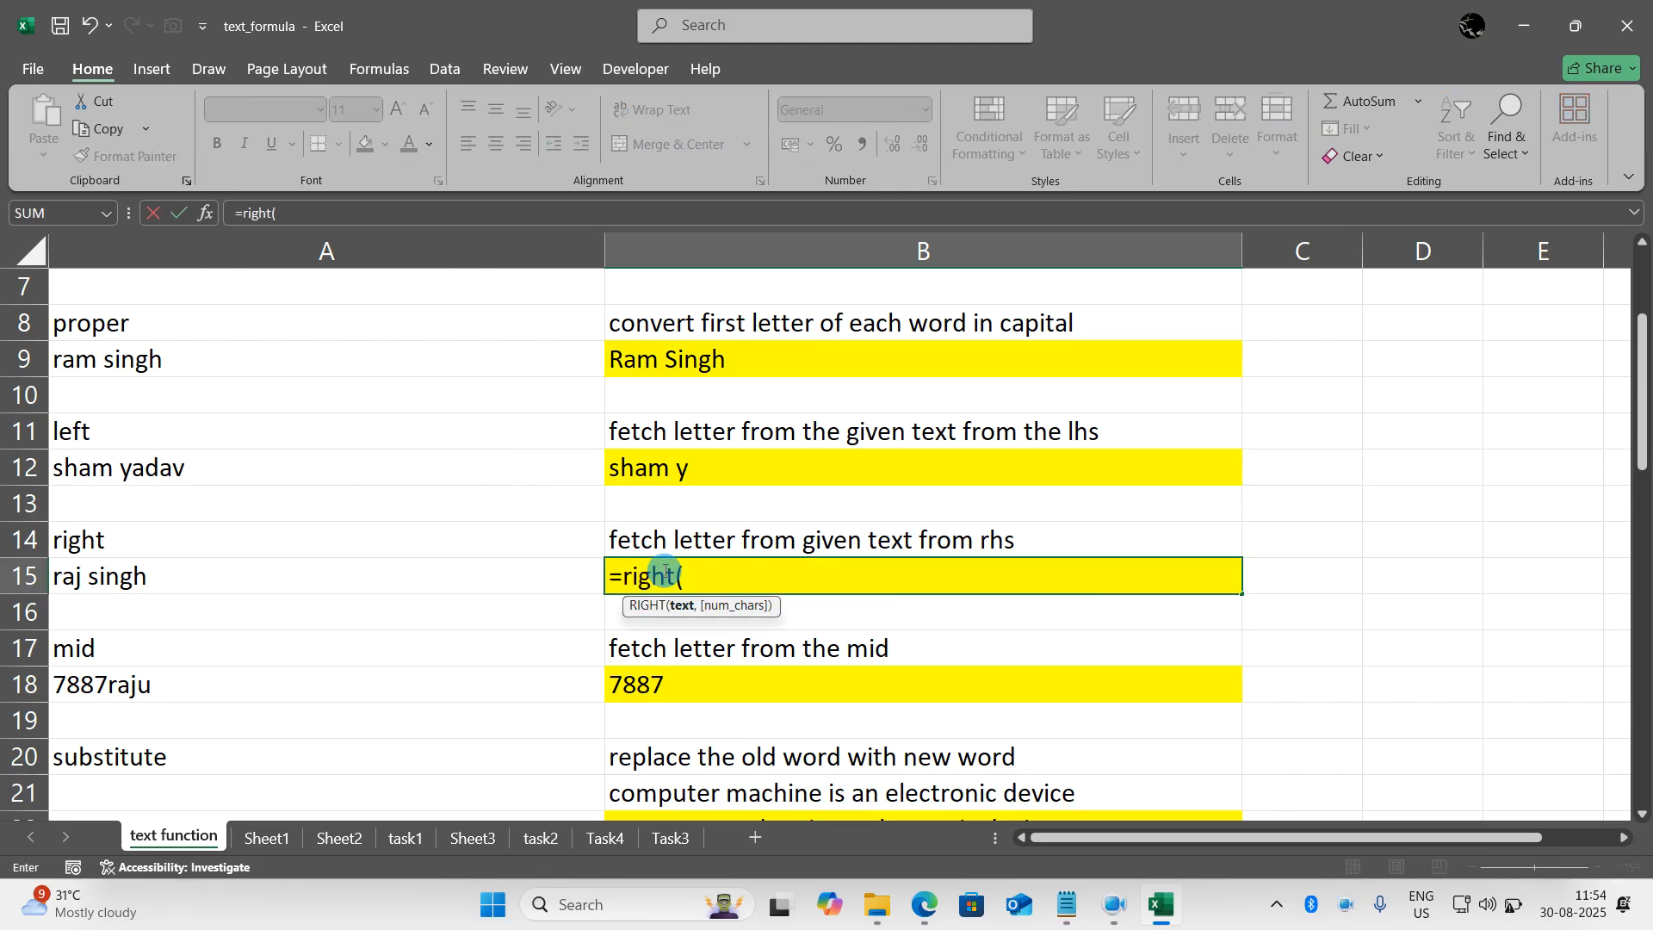
{"action": "type", "text": ",5)"}
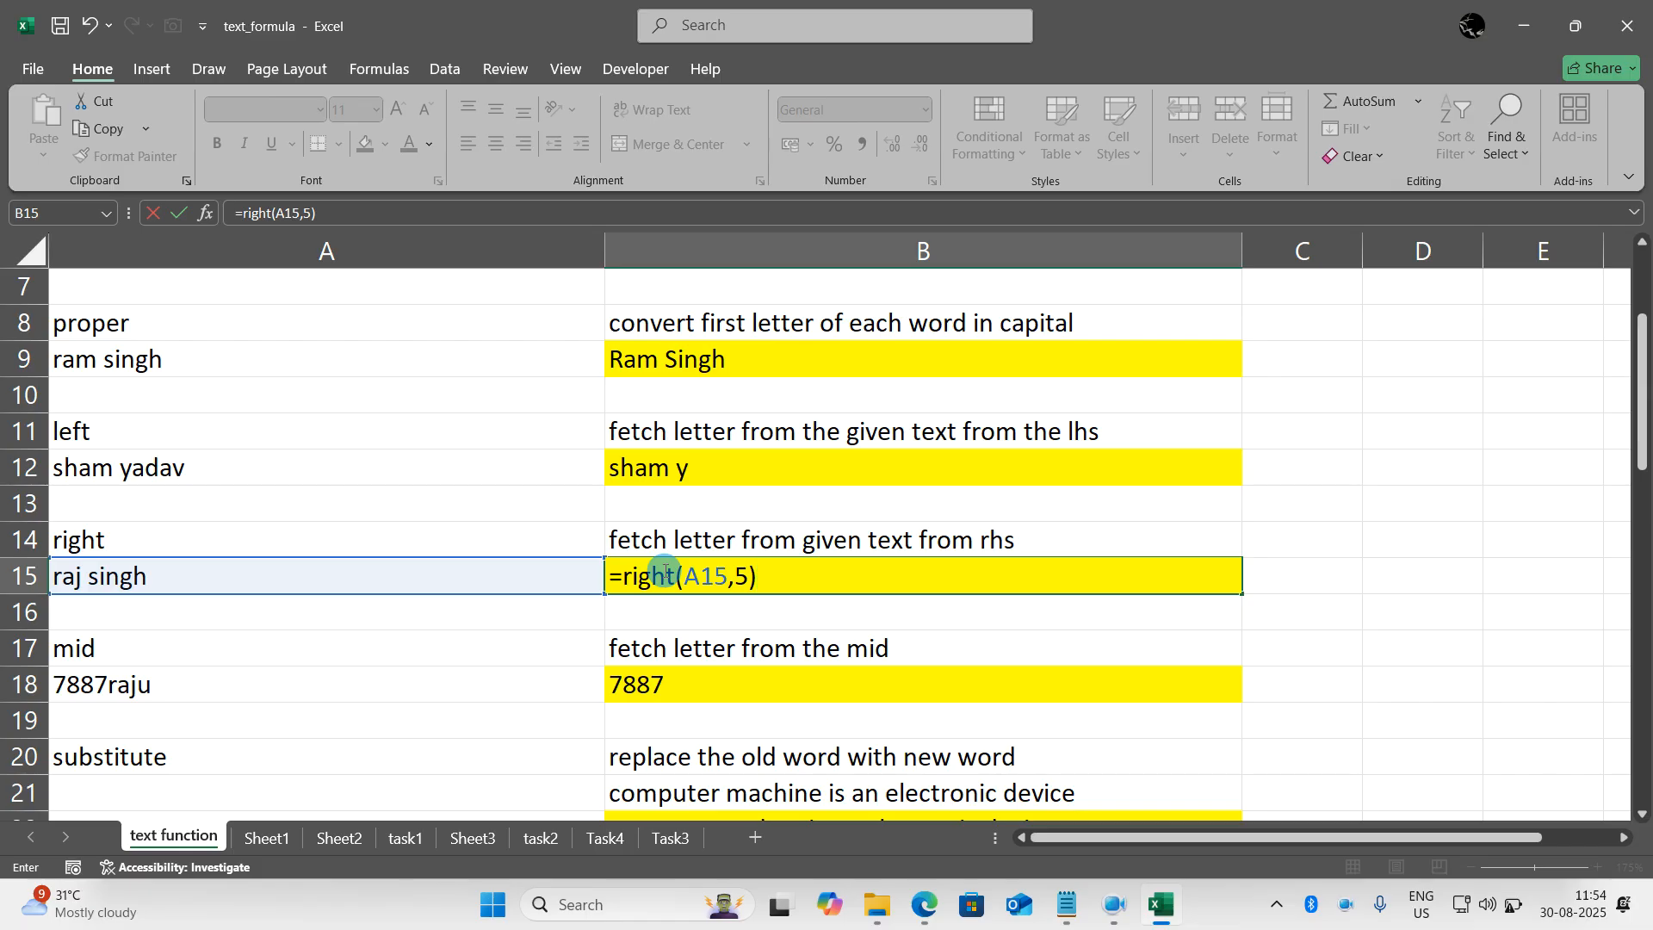
{"action": "key", "text": "Return"}
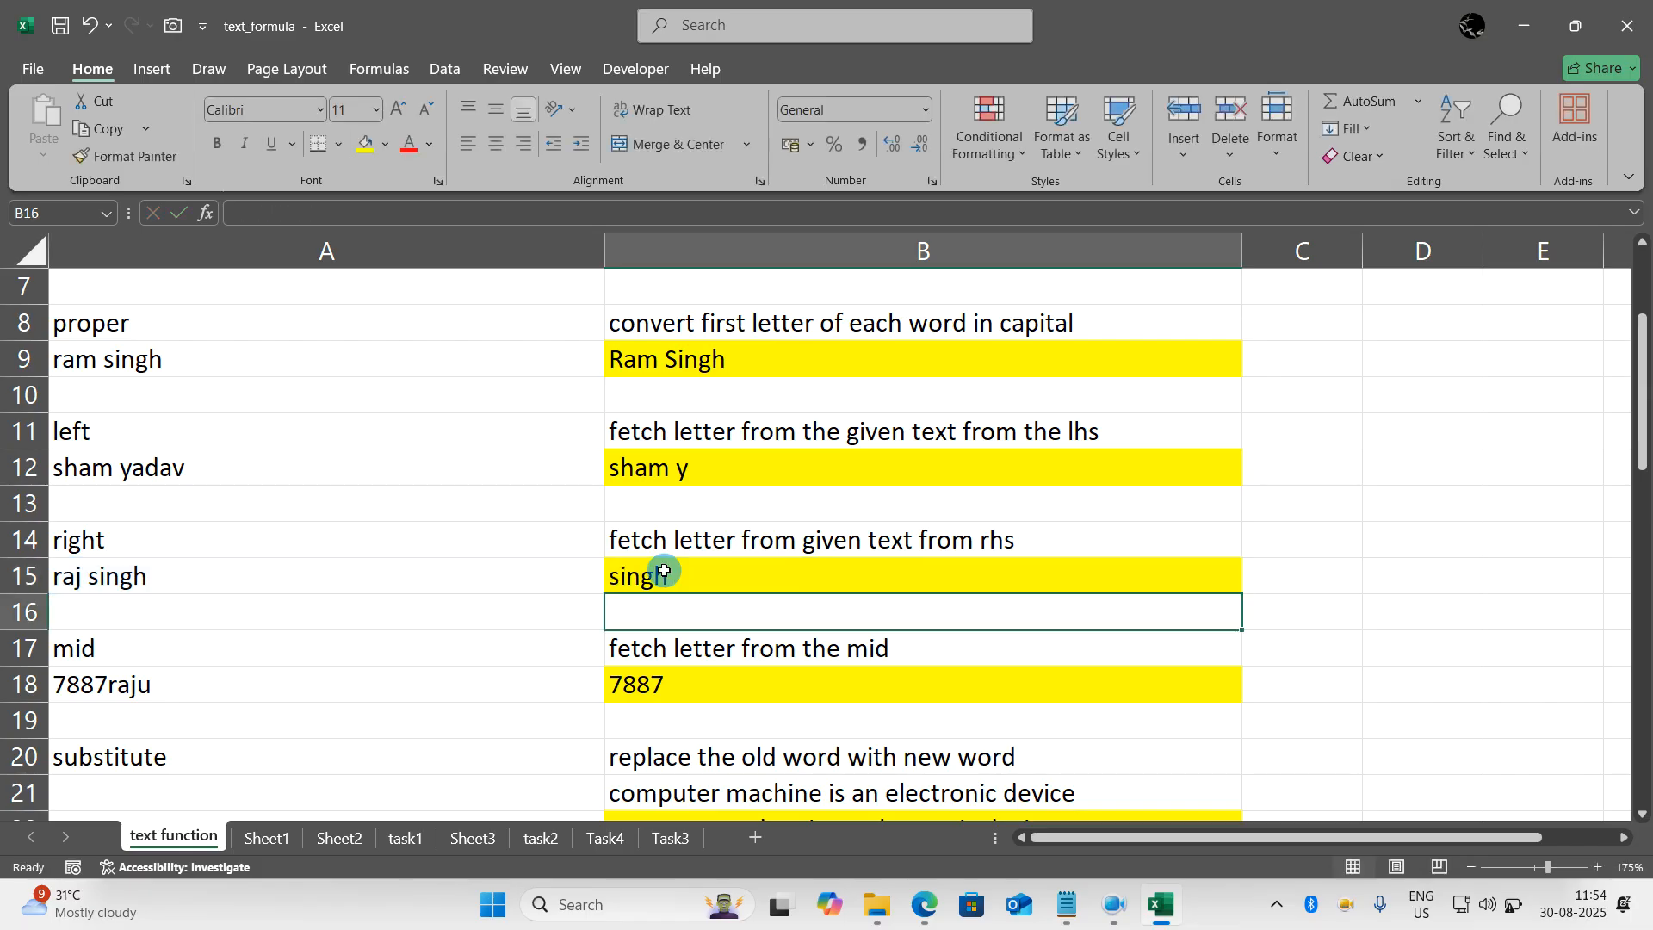
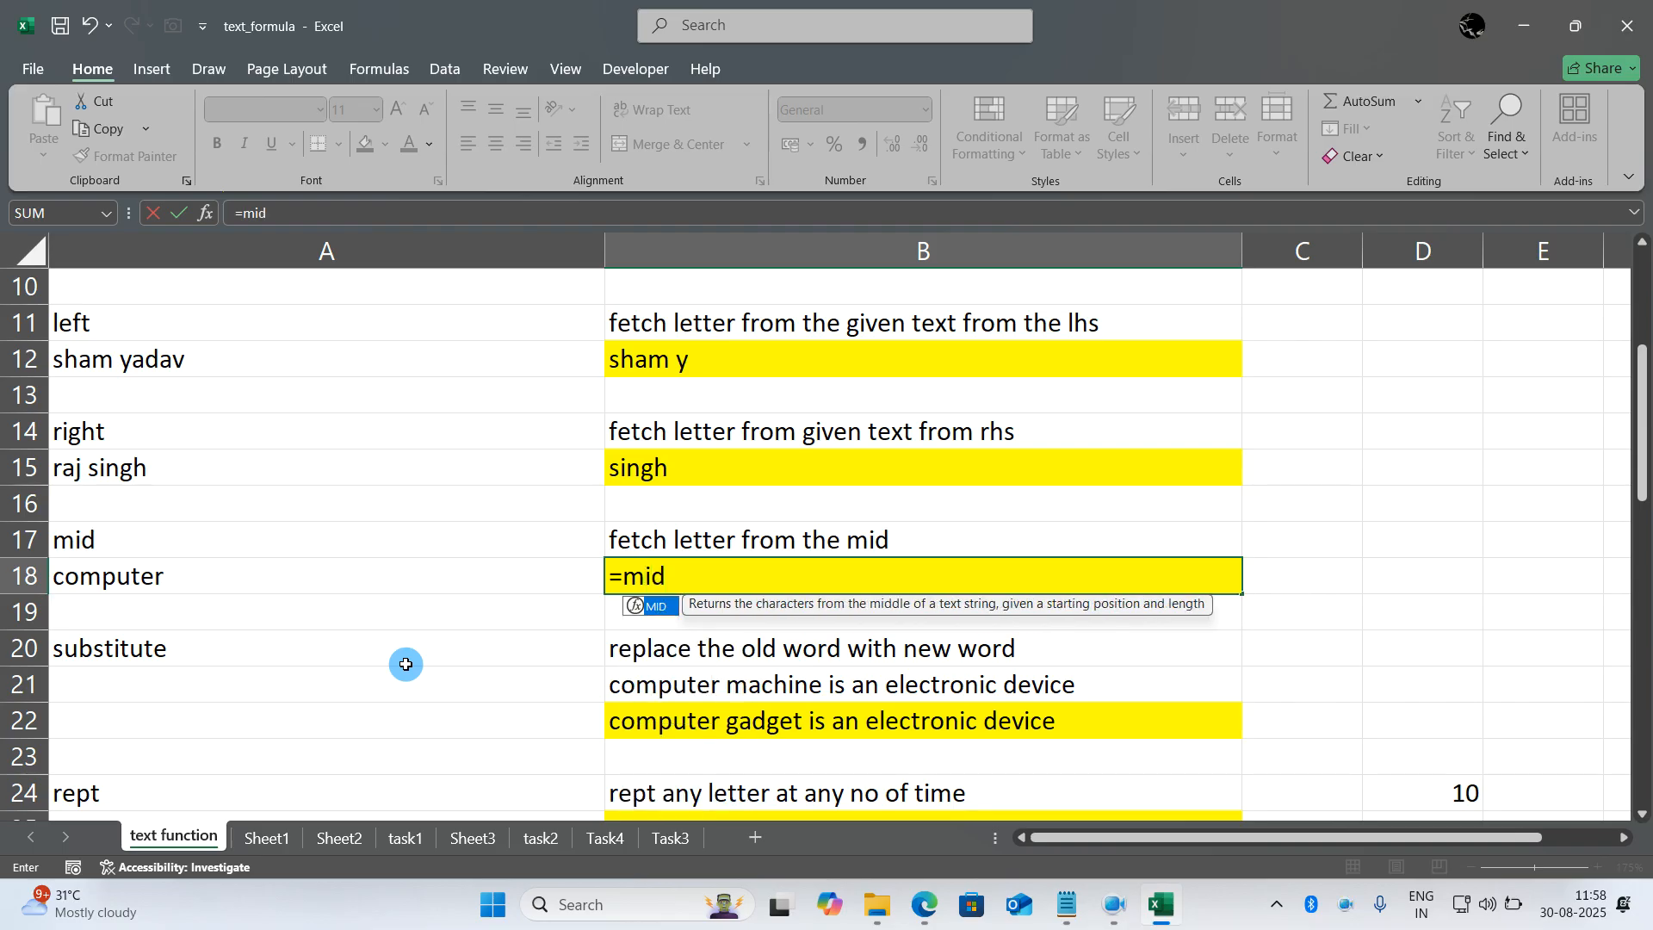
- Complete the formula in B18 as =MID(A18,4,3) to fetch three characters of A18 starting at the fourth
{"action": "key", "text": "Left"}
{"action": "type", "text": ","}
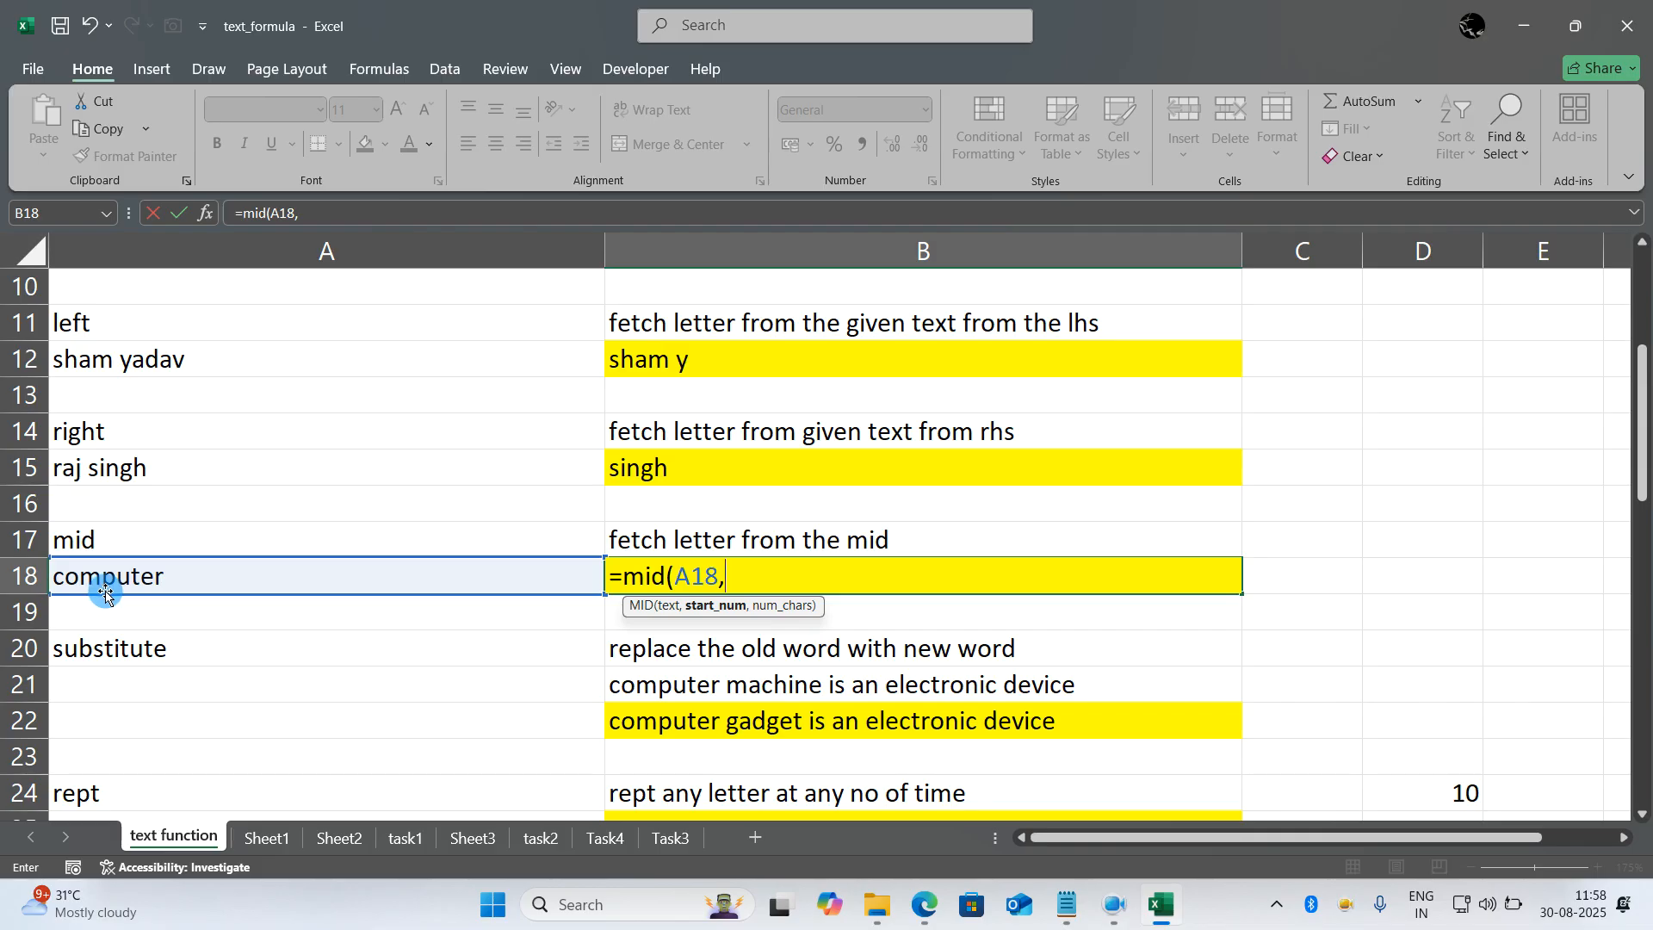
{"action": "type", "text": "4,"}
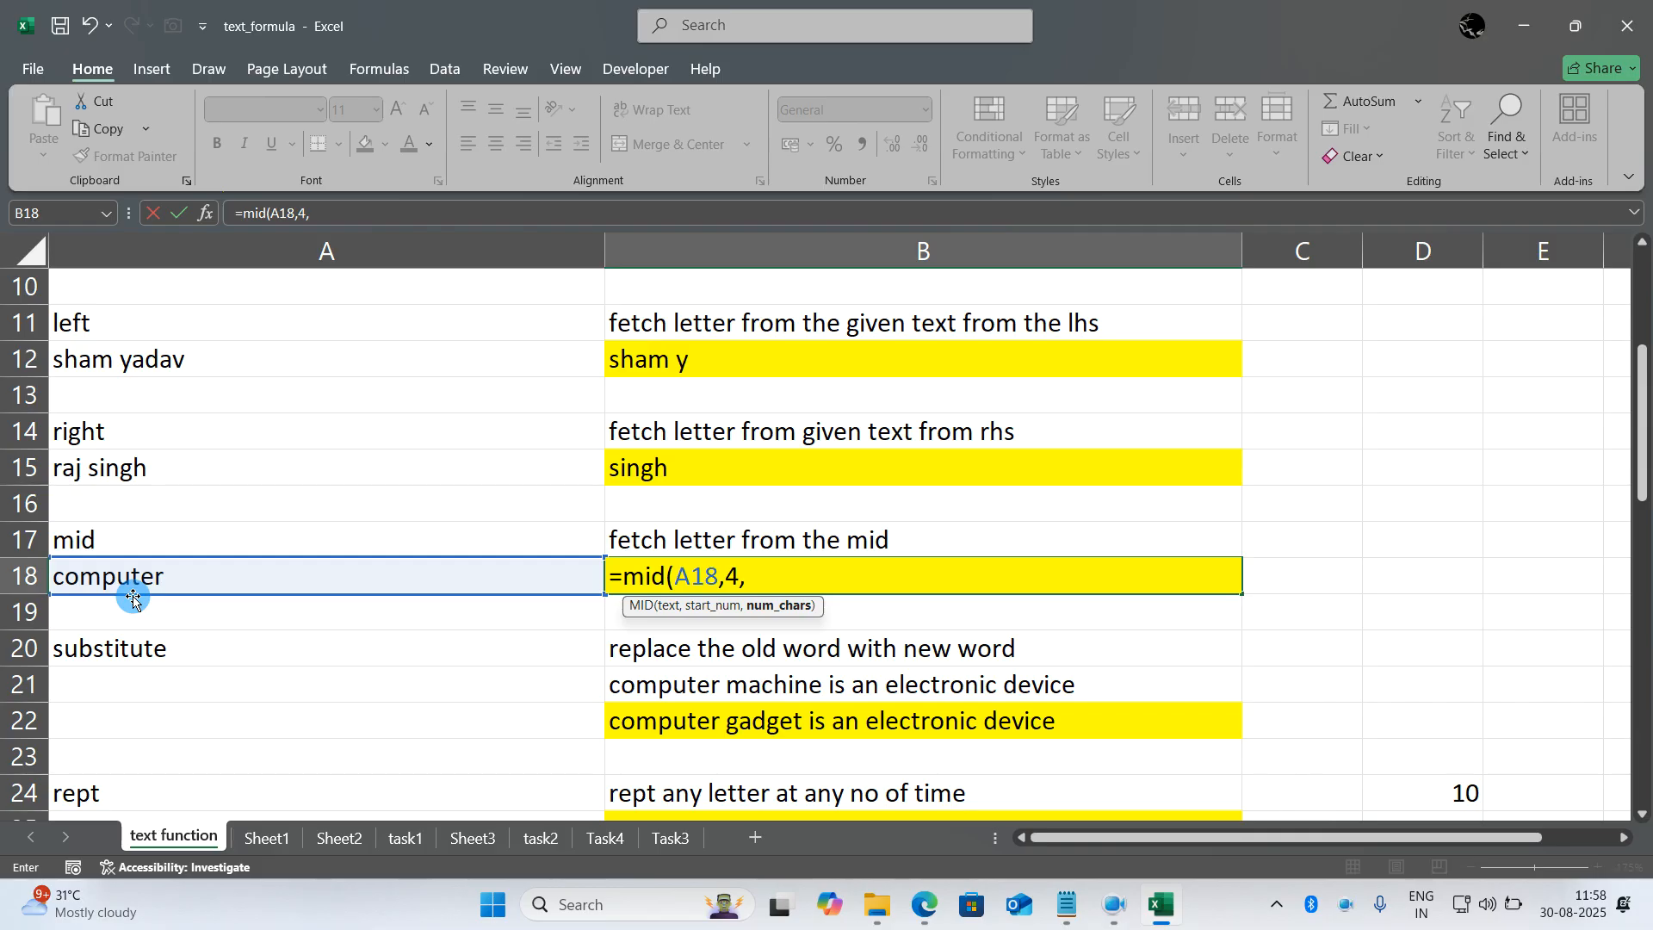
{"action": "type", "text": "3"}
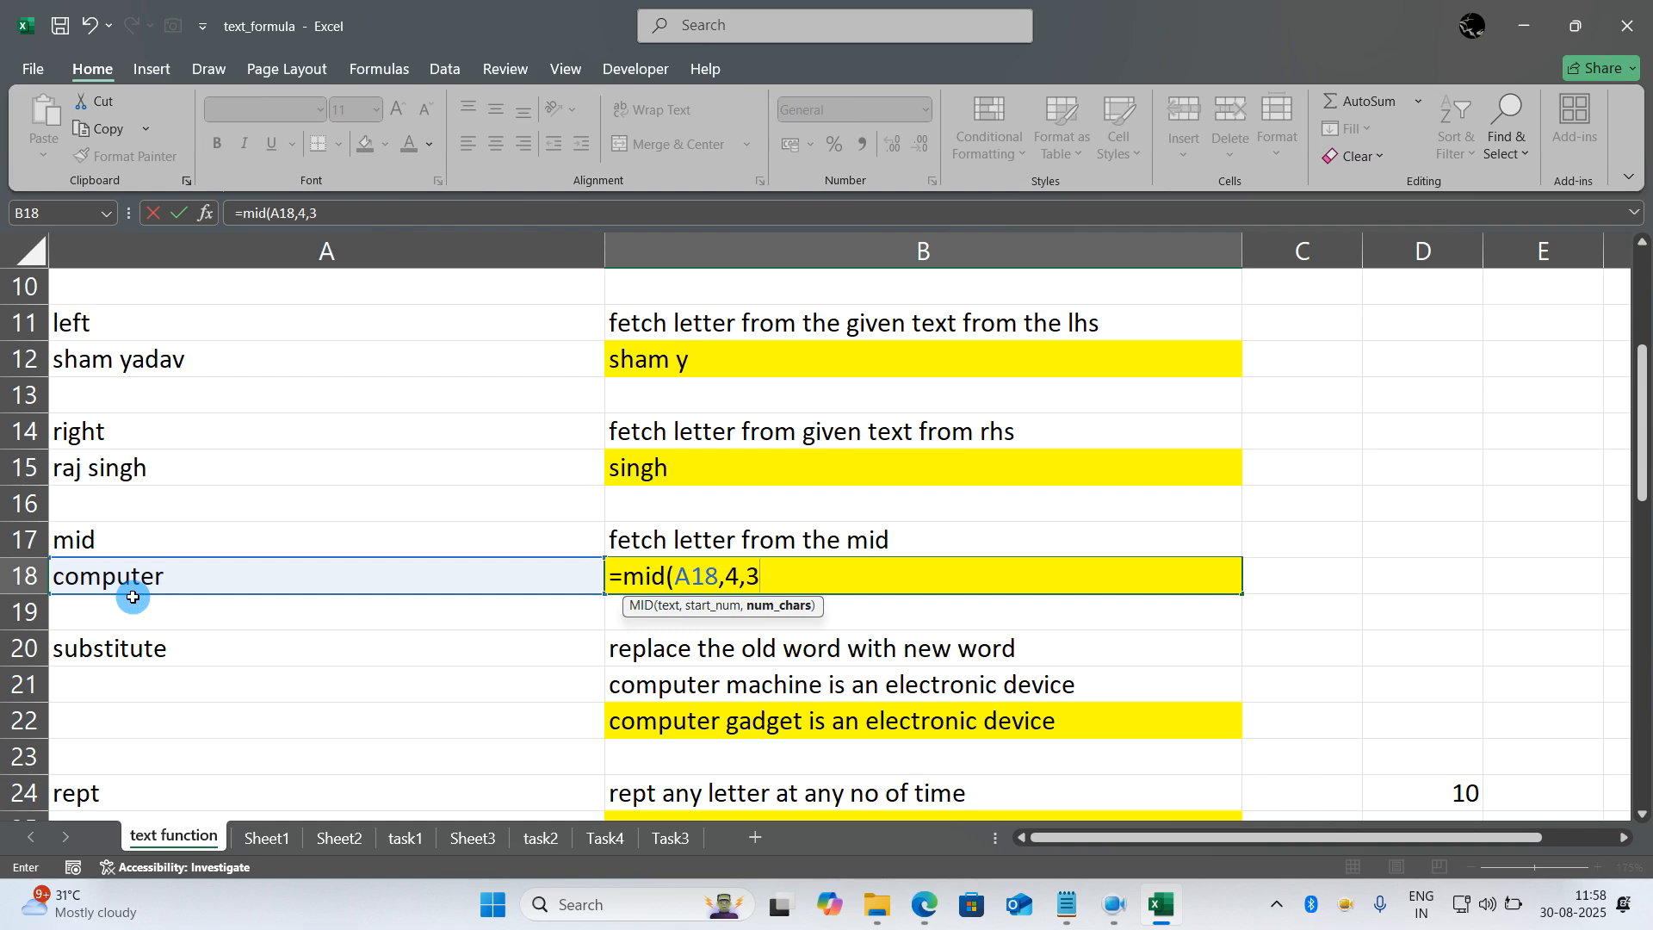
{"action": "type", "text": ")"}
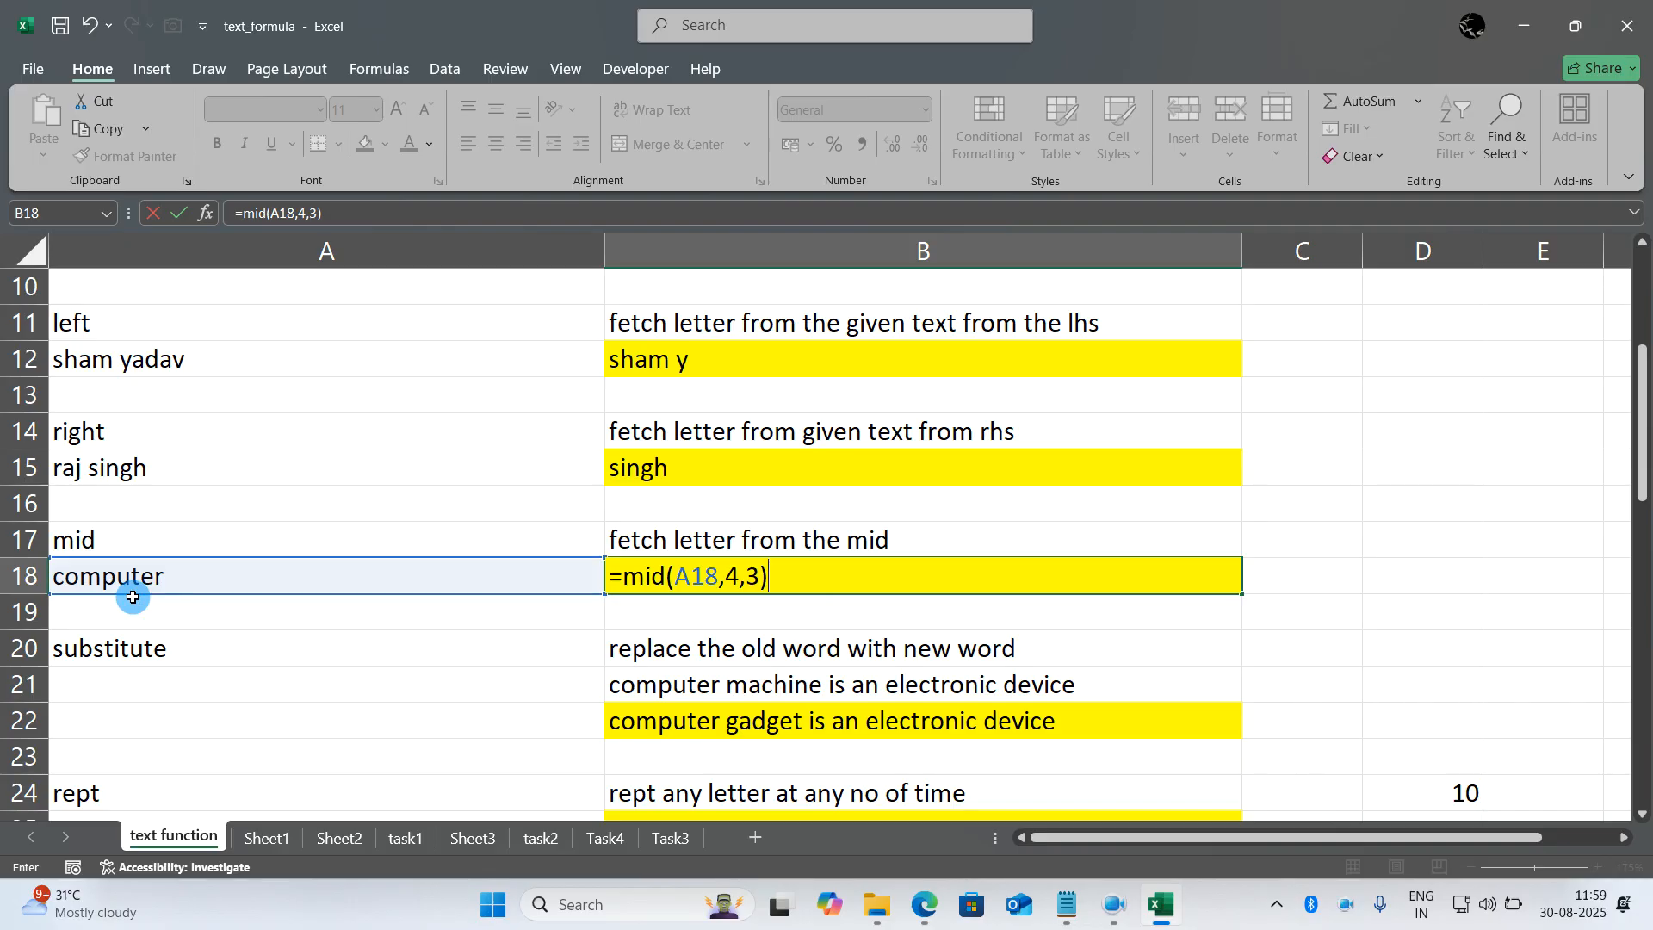
{"action": "key", "text": "Return"}
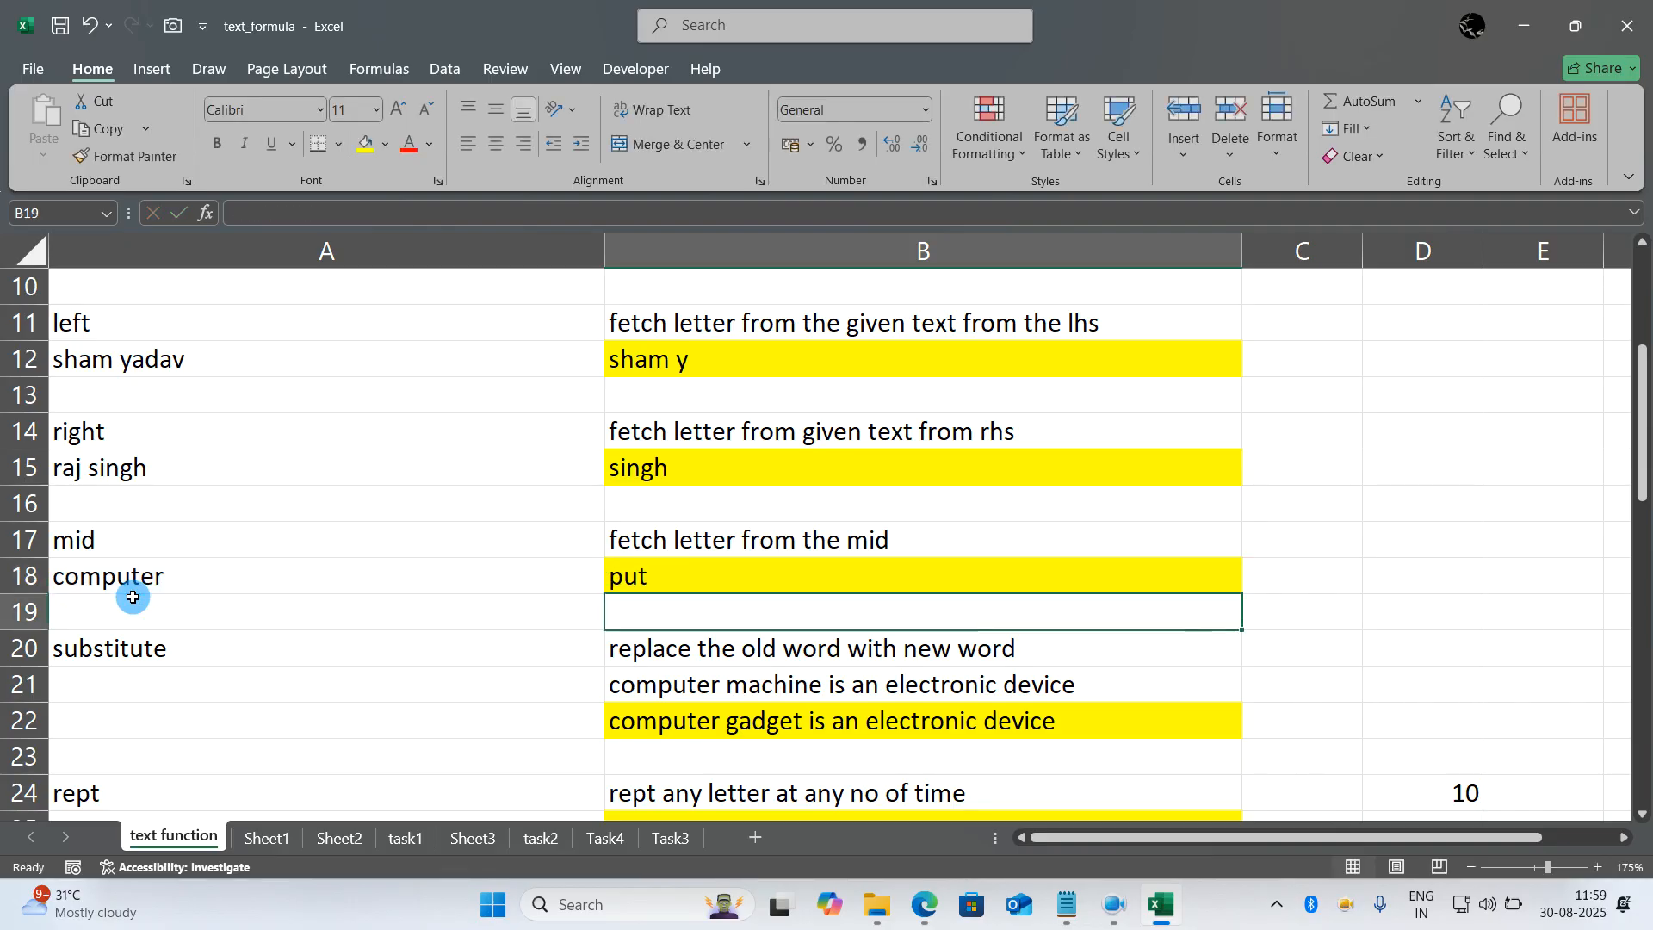
- Change the formula in B18 to =MID(A18,4,5) to fetch five characters starting at the fourth
{"action": "double_click", "coordinate": [747, 578]}
{"action": "key", "text": "BackSpace"}
{"action": "key", "text": "BackSpace"}
{"action": "key", "text": "BackSpace"}
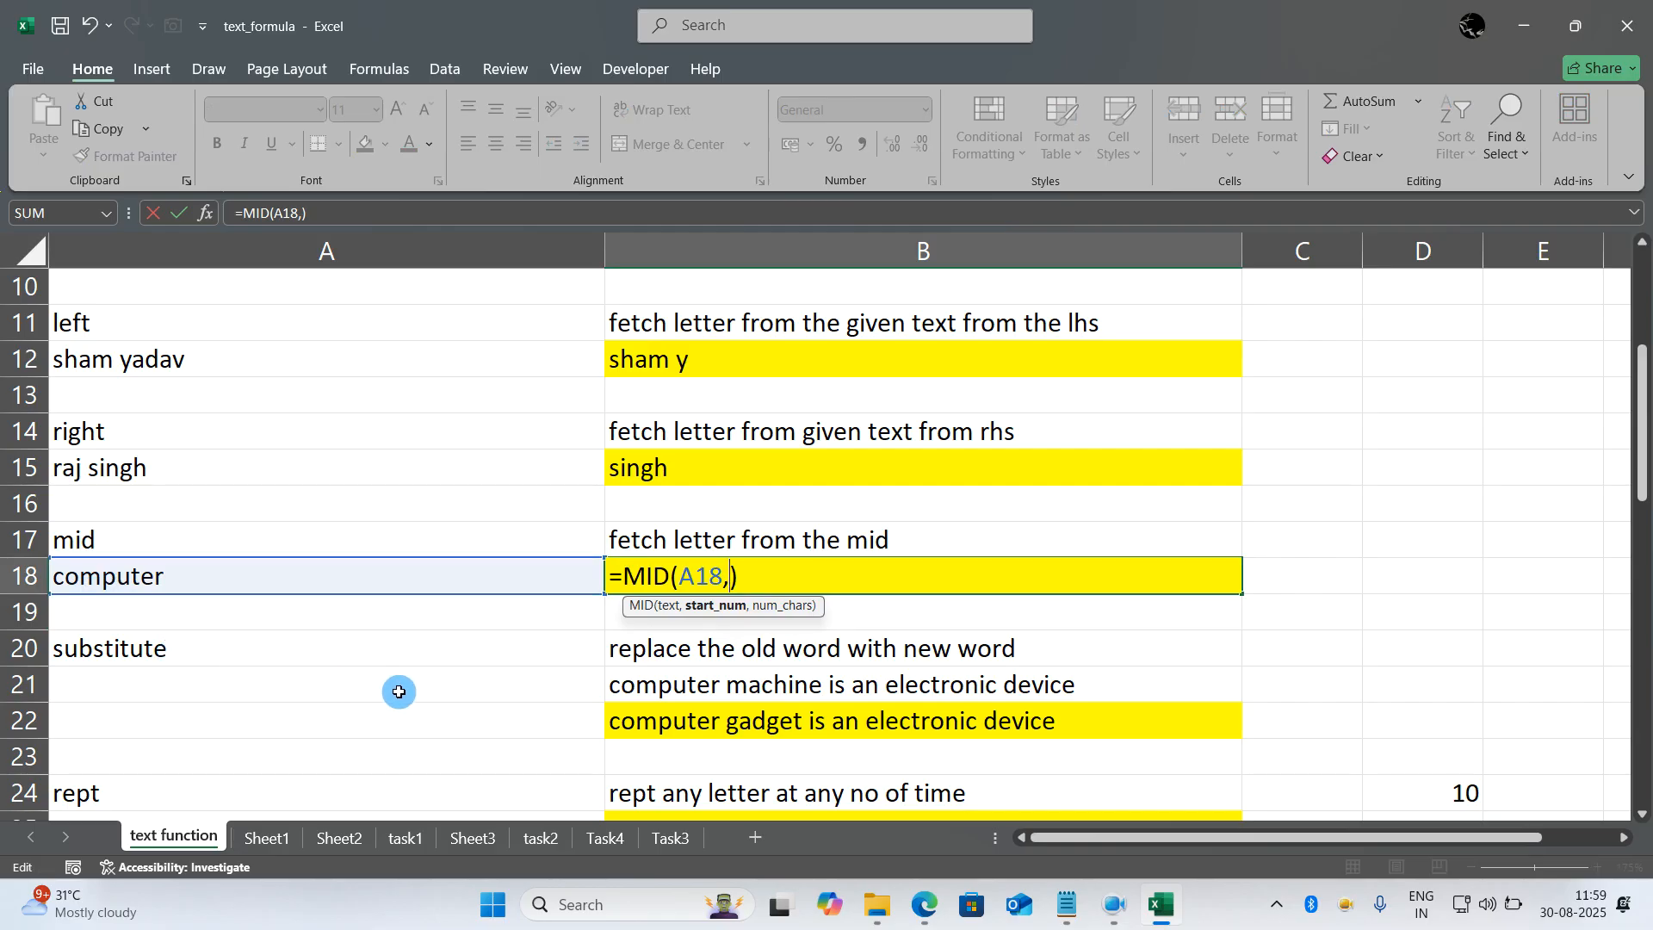
{"action": "type", "text": "3,2"}
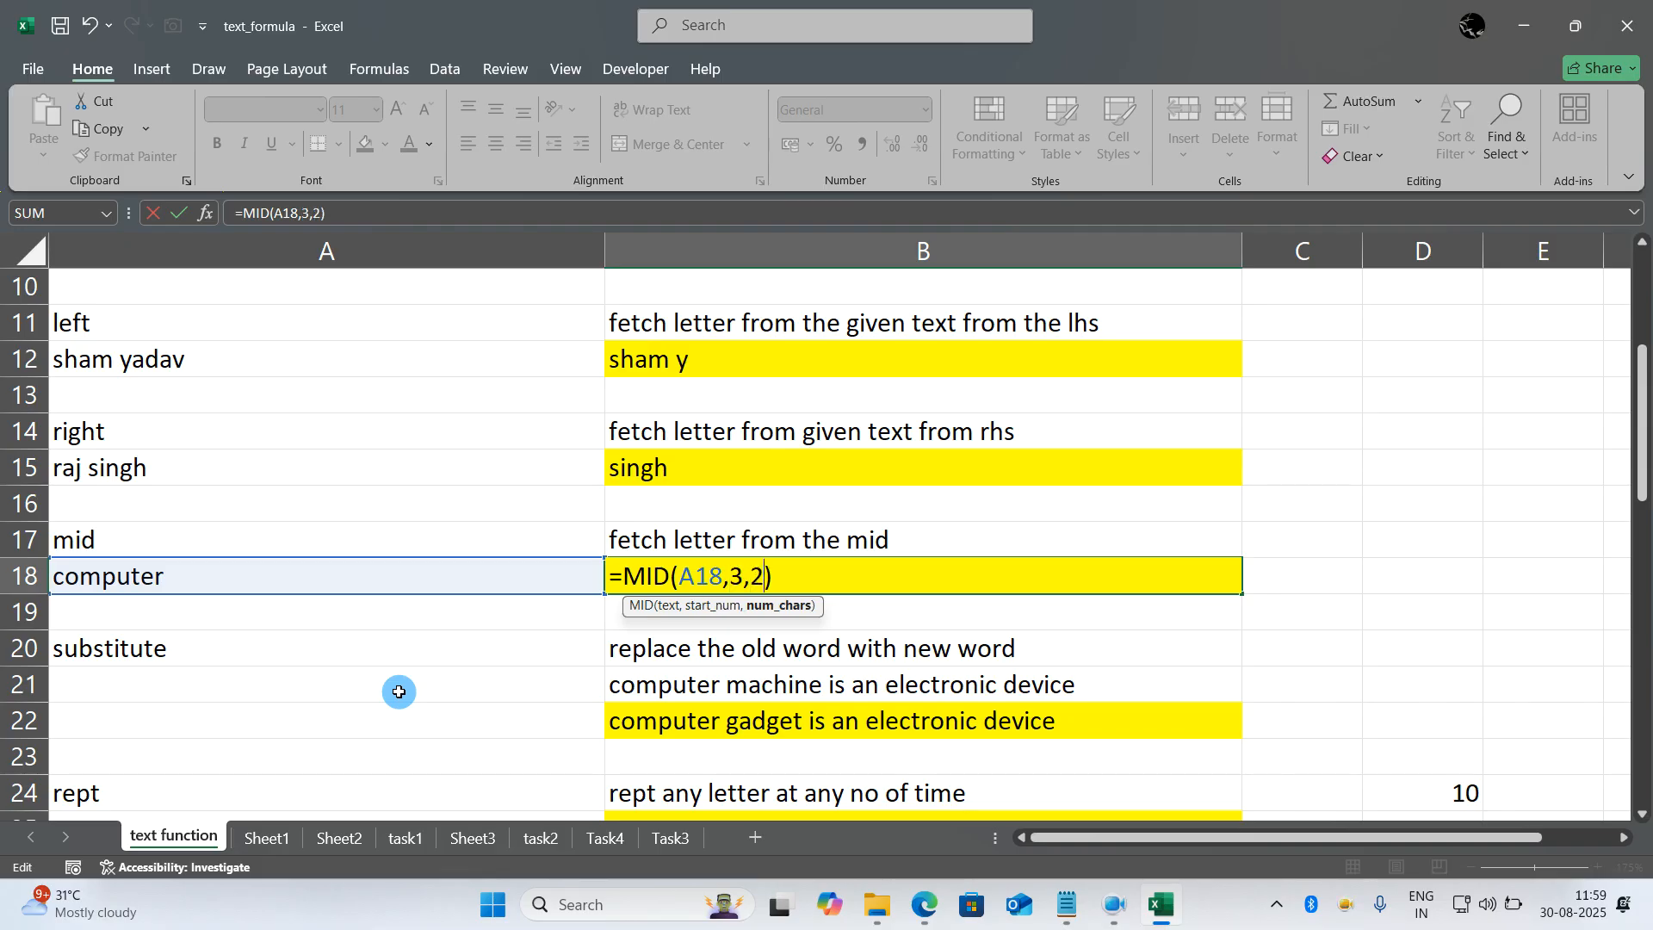
{"action": "key", "text": "BackSpace"}
{"action": "key", "text": "BackSpace"}
{"action": "key", "text": "BackSpace"}
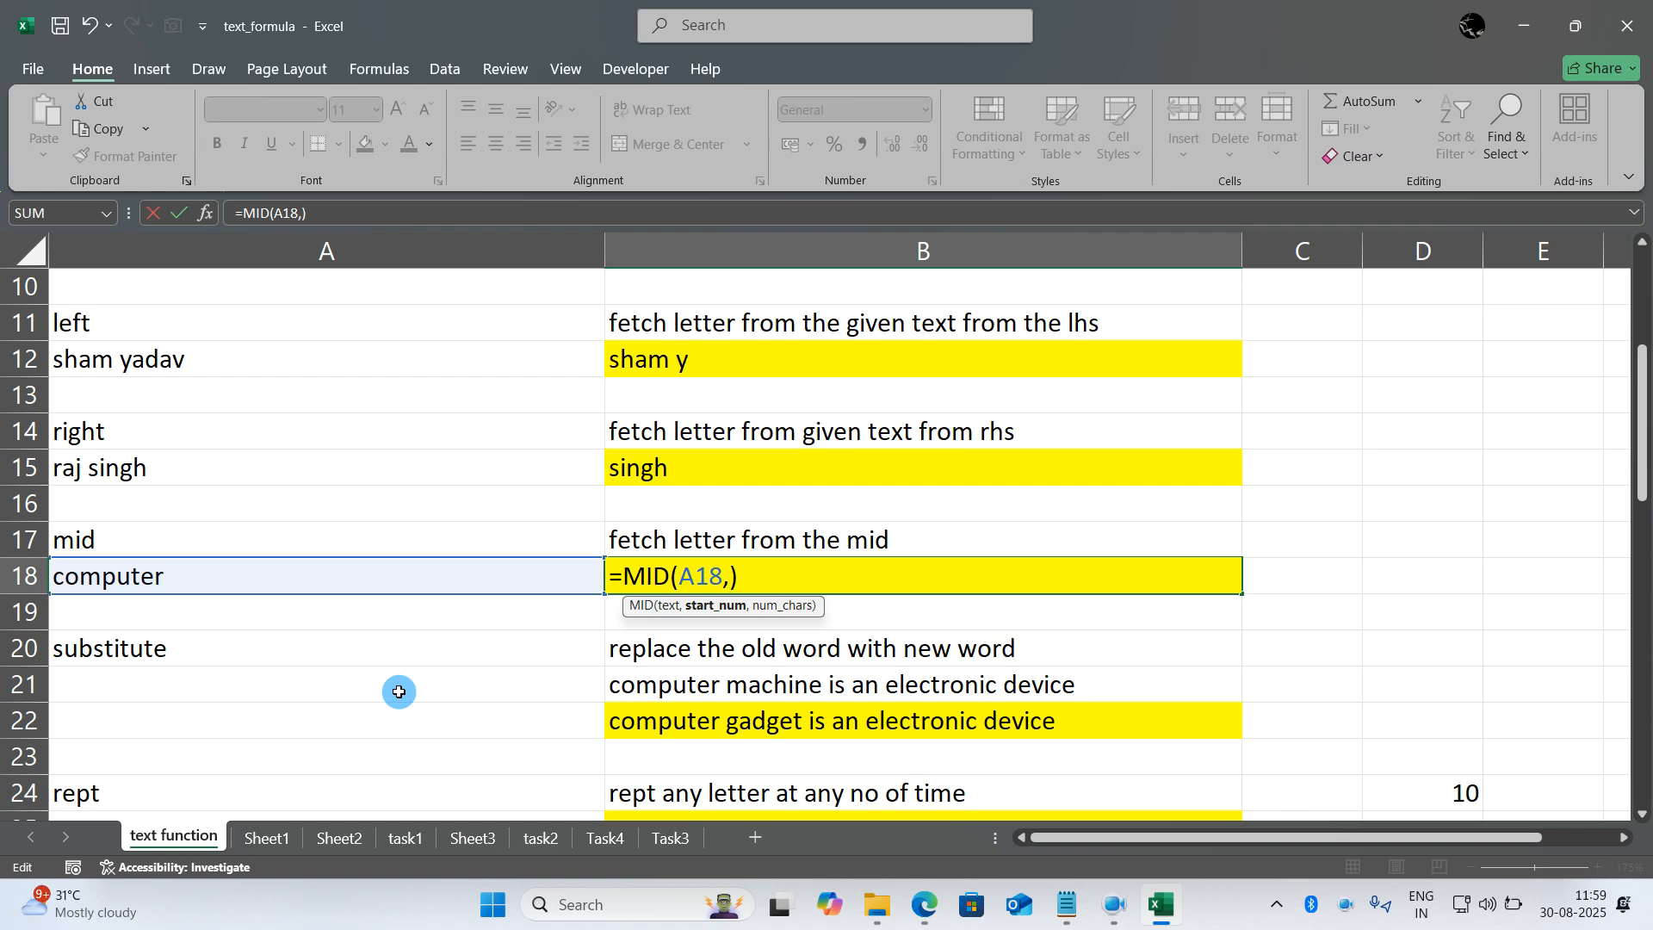
{"action": "type", "text": "4,"}
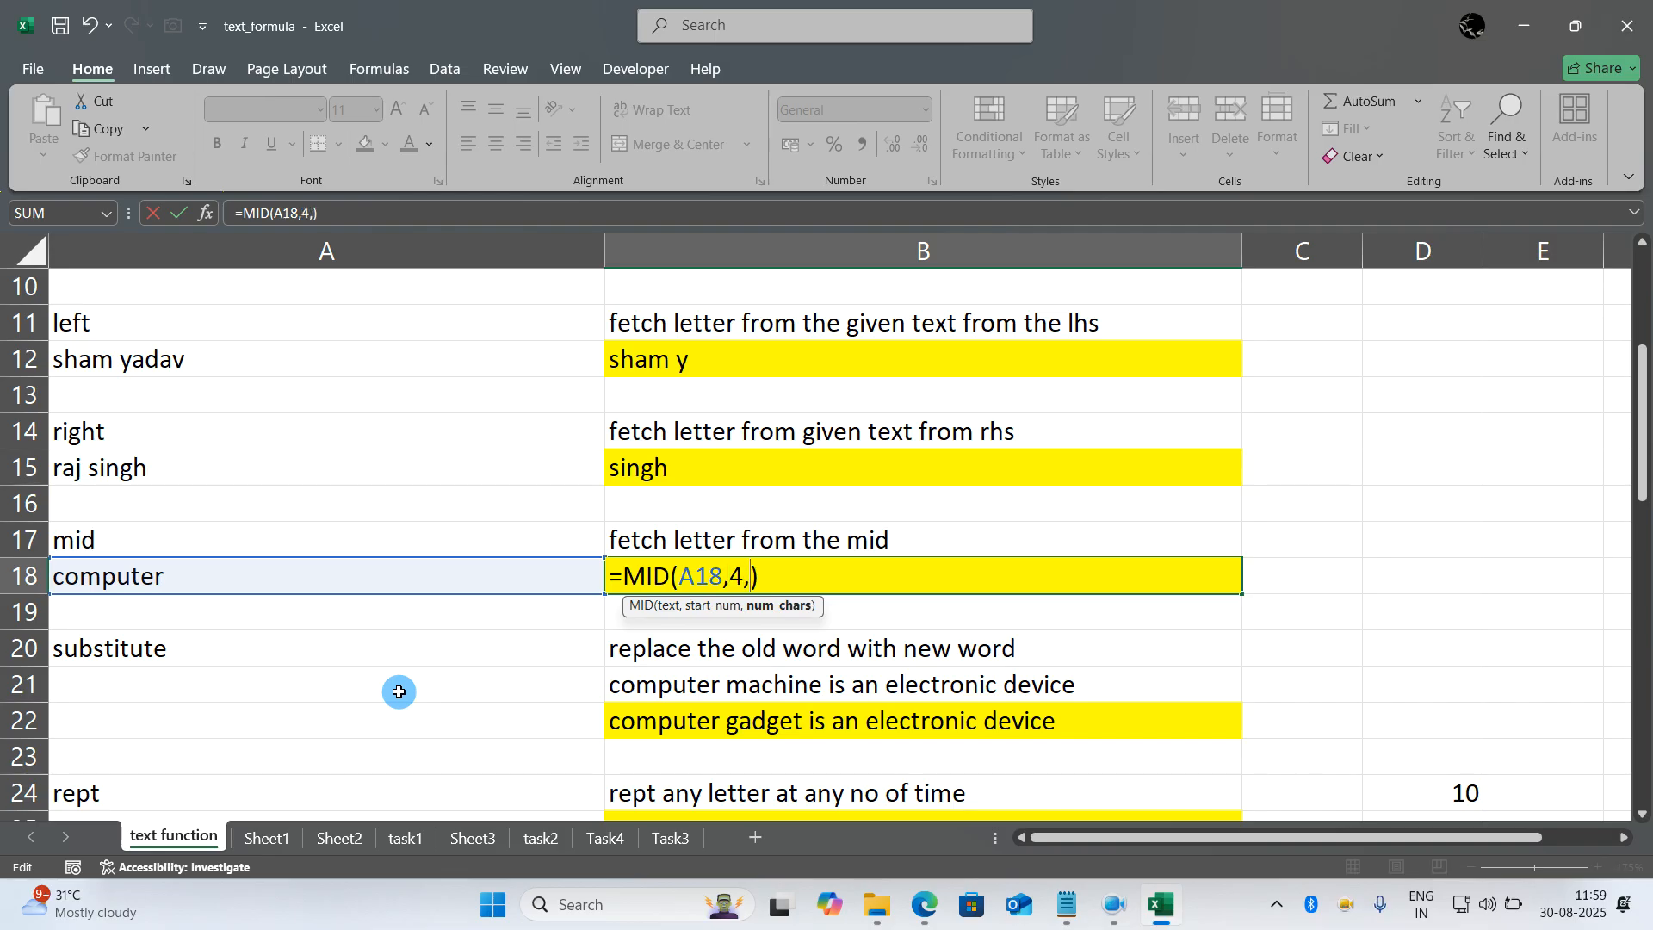
{"action": "type", "text": "5"}
{"action": "key", "text": "Return"}
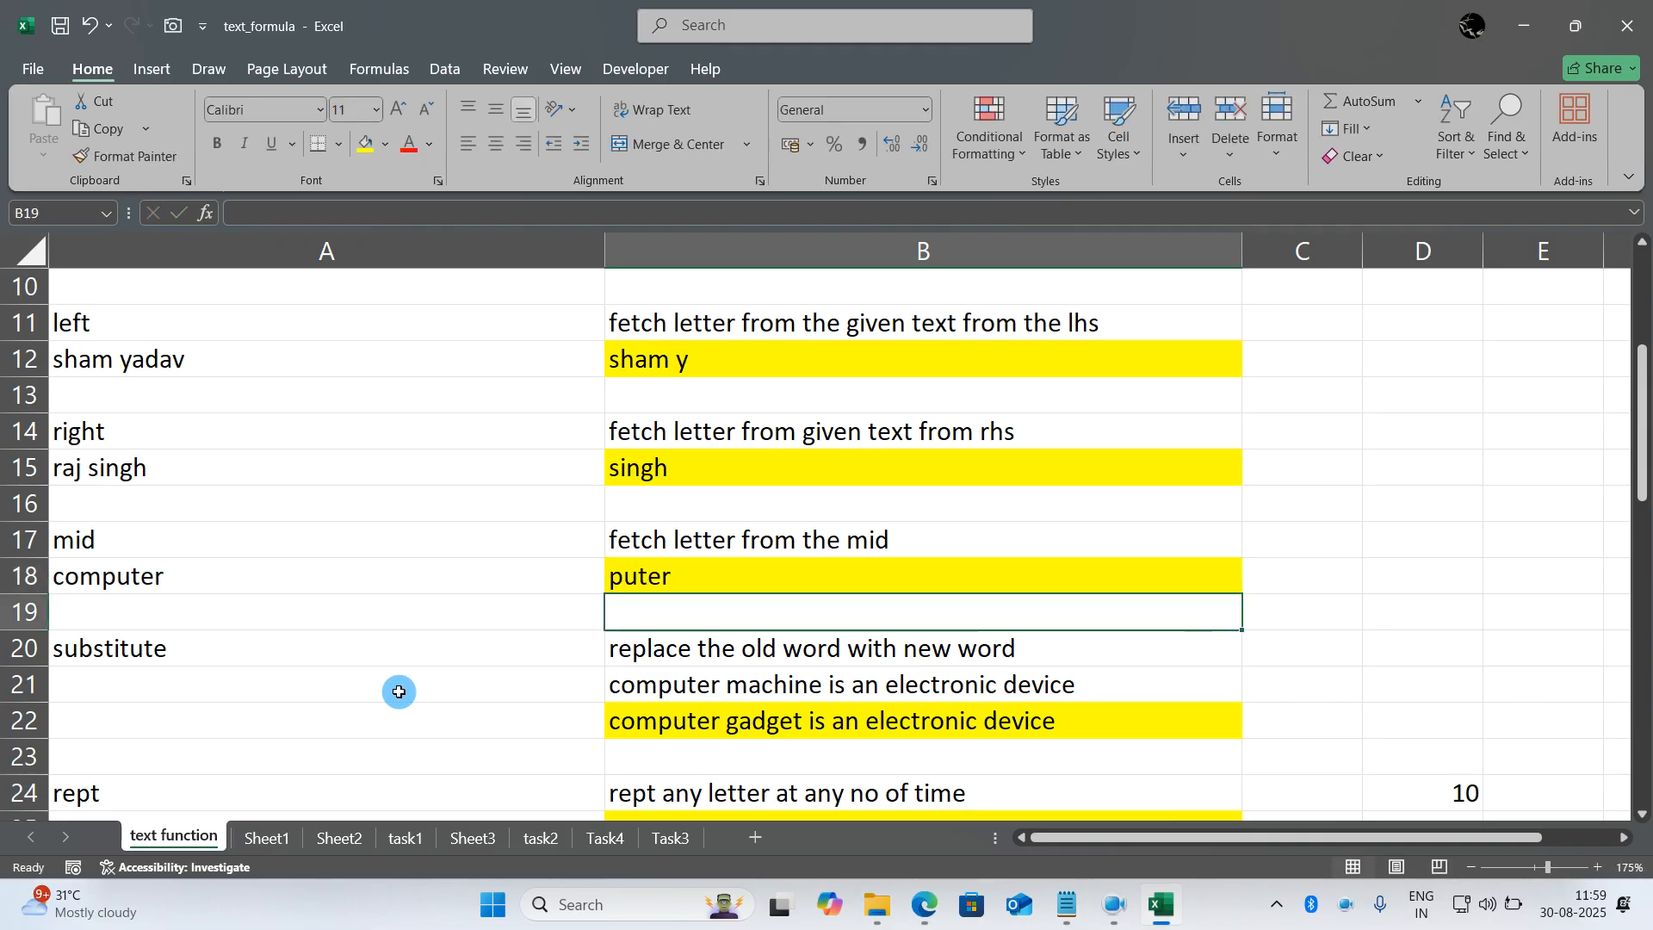
{"action": "double_click", "coordinate": [658, 579]}
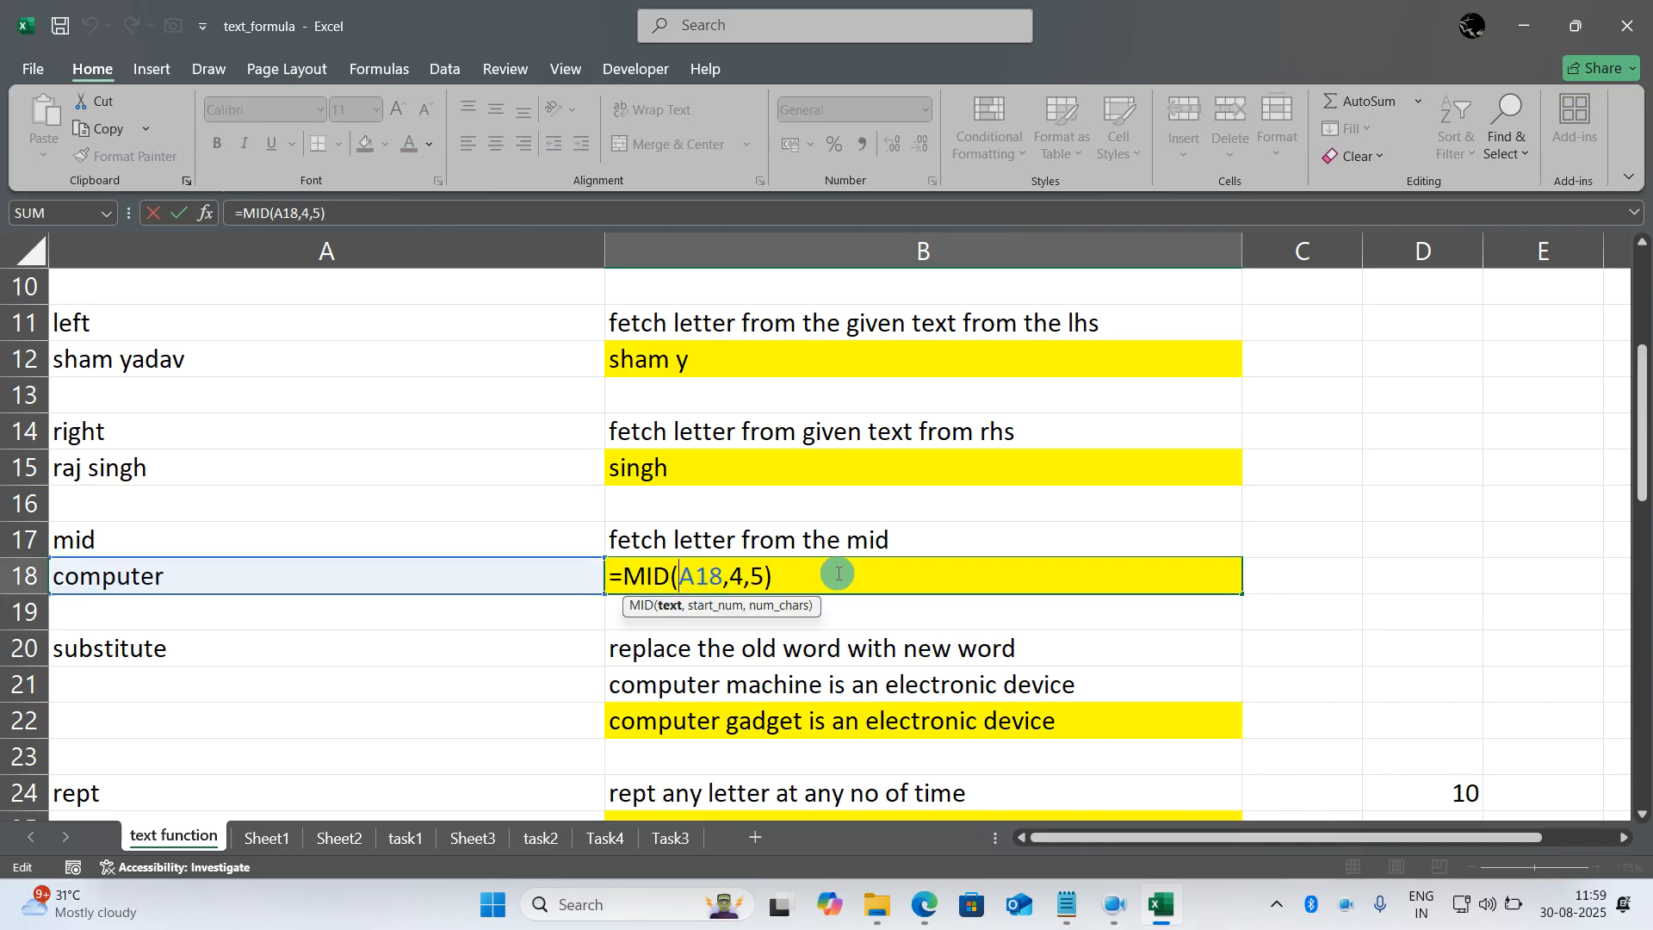
{"action": "key", "text": "Return"}
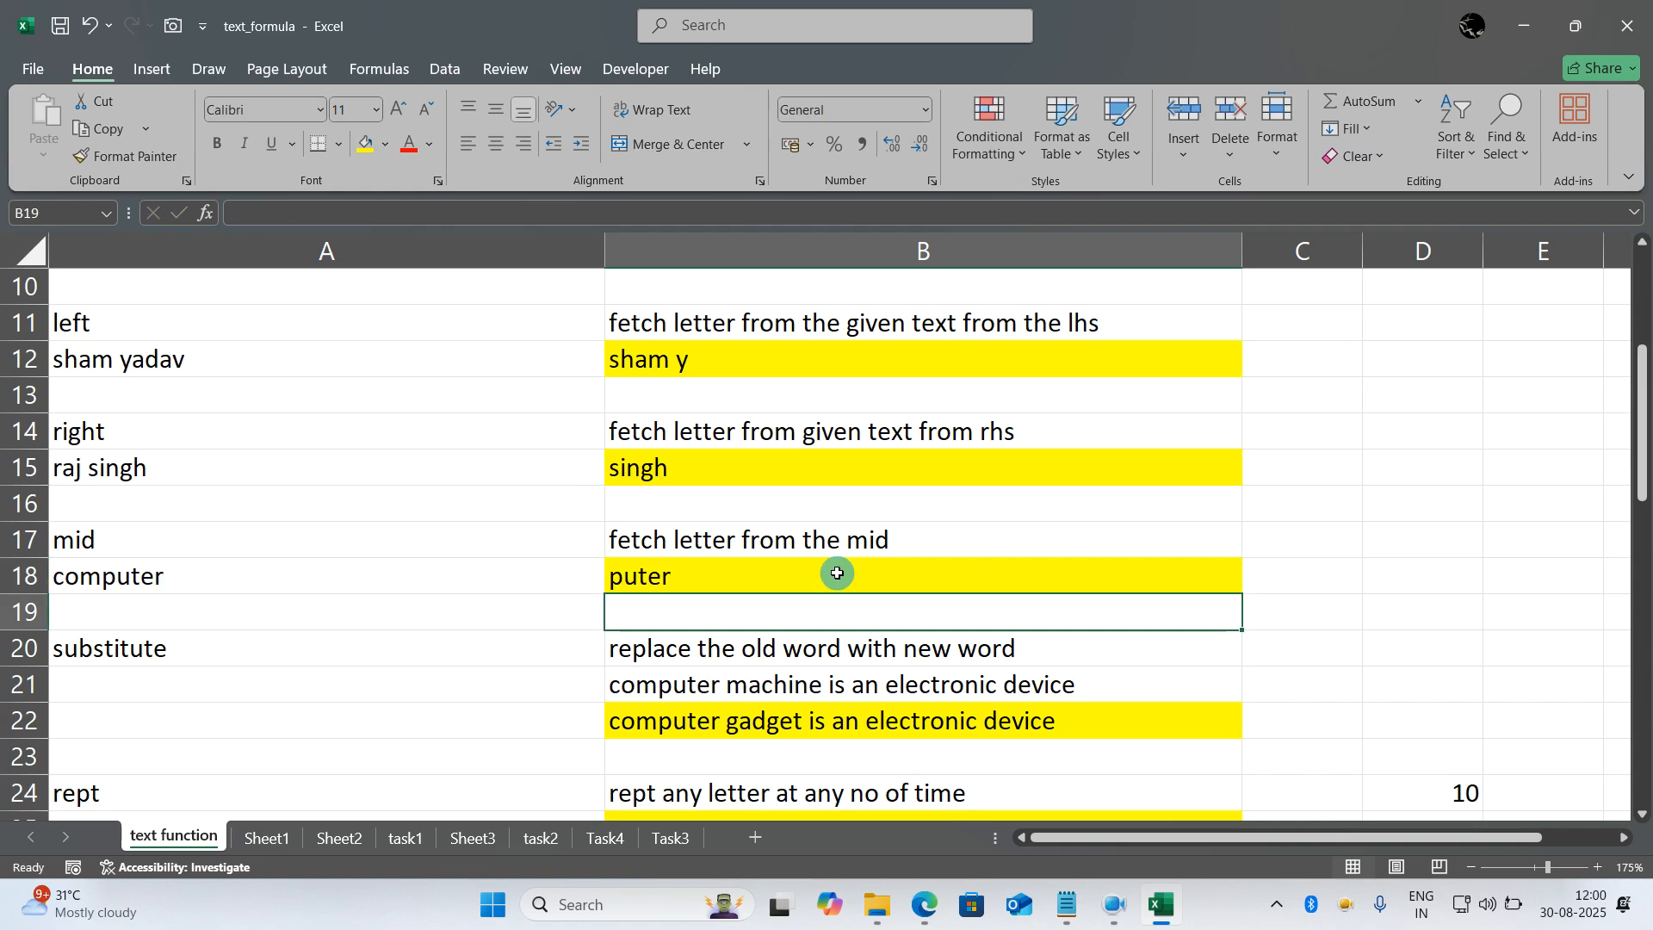
- Rewrite the formula in B22 as =SUBSTITUTE(B21,"machine","Gadgets") to replace the word machine in the B21 sentence
{"action": "scroll", "coordinate": [837, 574], "scroll_direction": "down", "scroll_amount": 1}
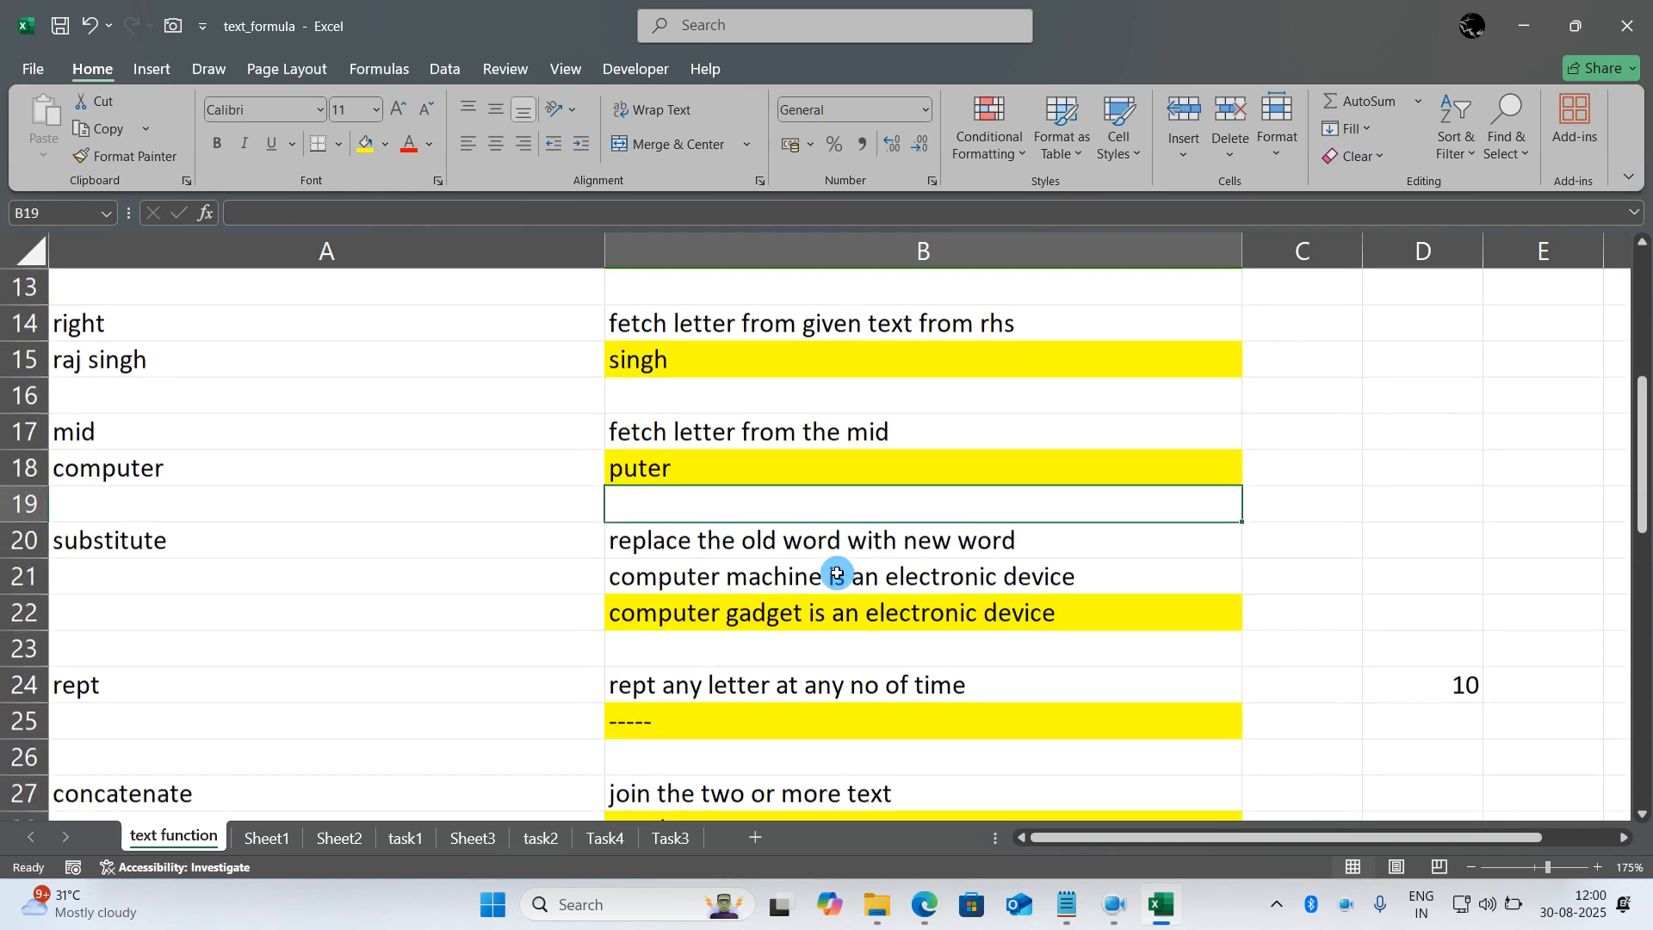
{"action": "left_click", "coordinate": [386, 549]}
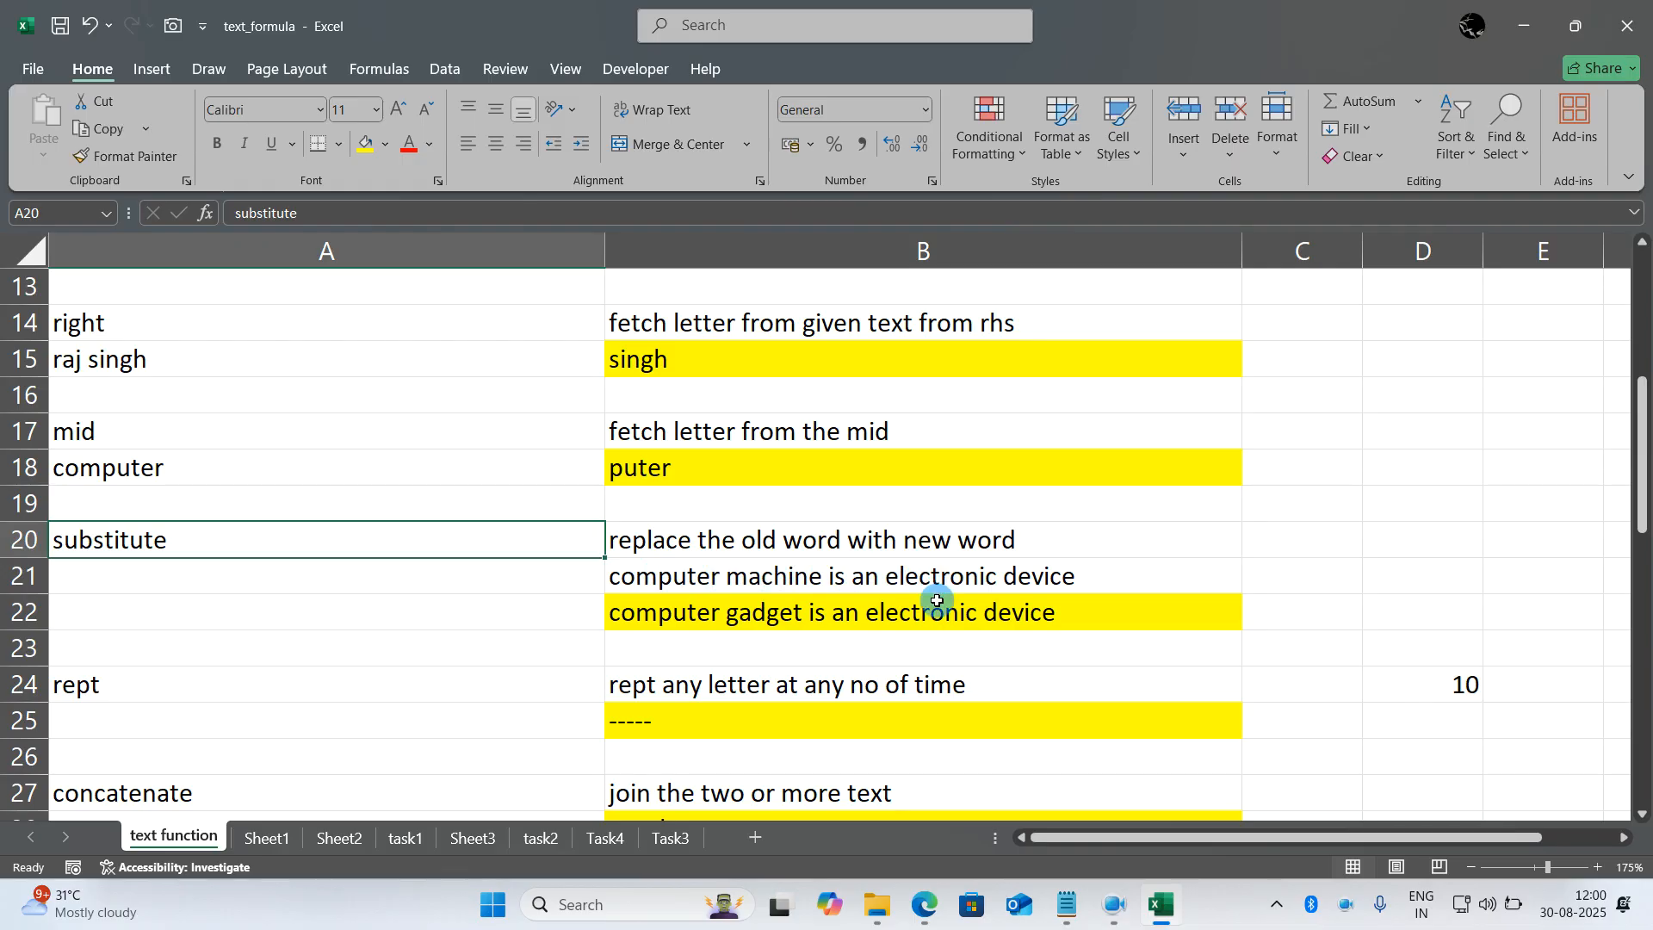
{"action": "left_click", "coordinate": [761, 613]}
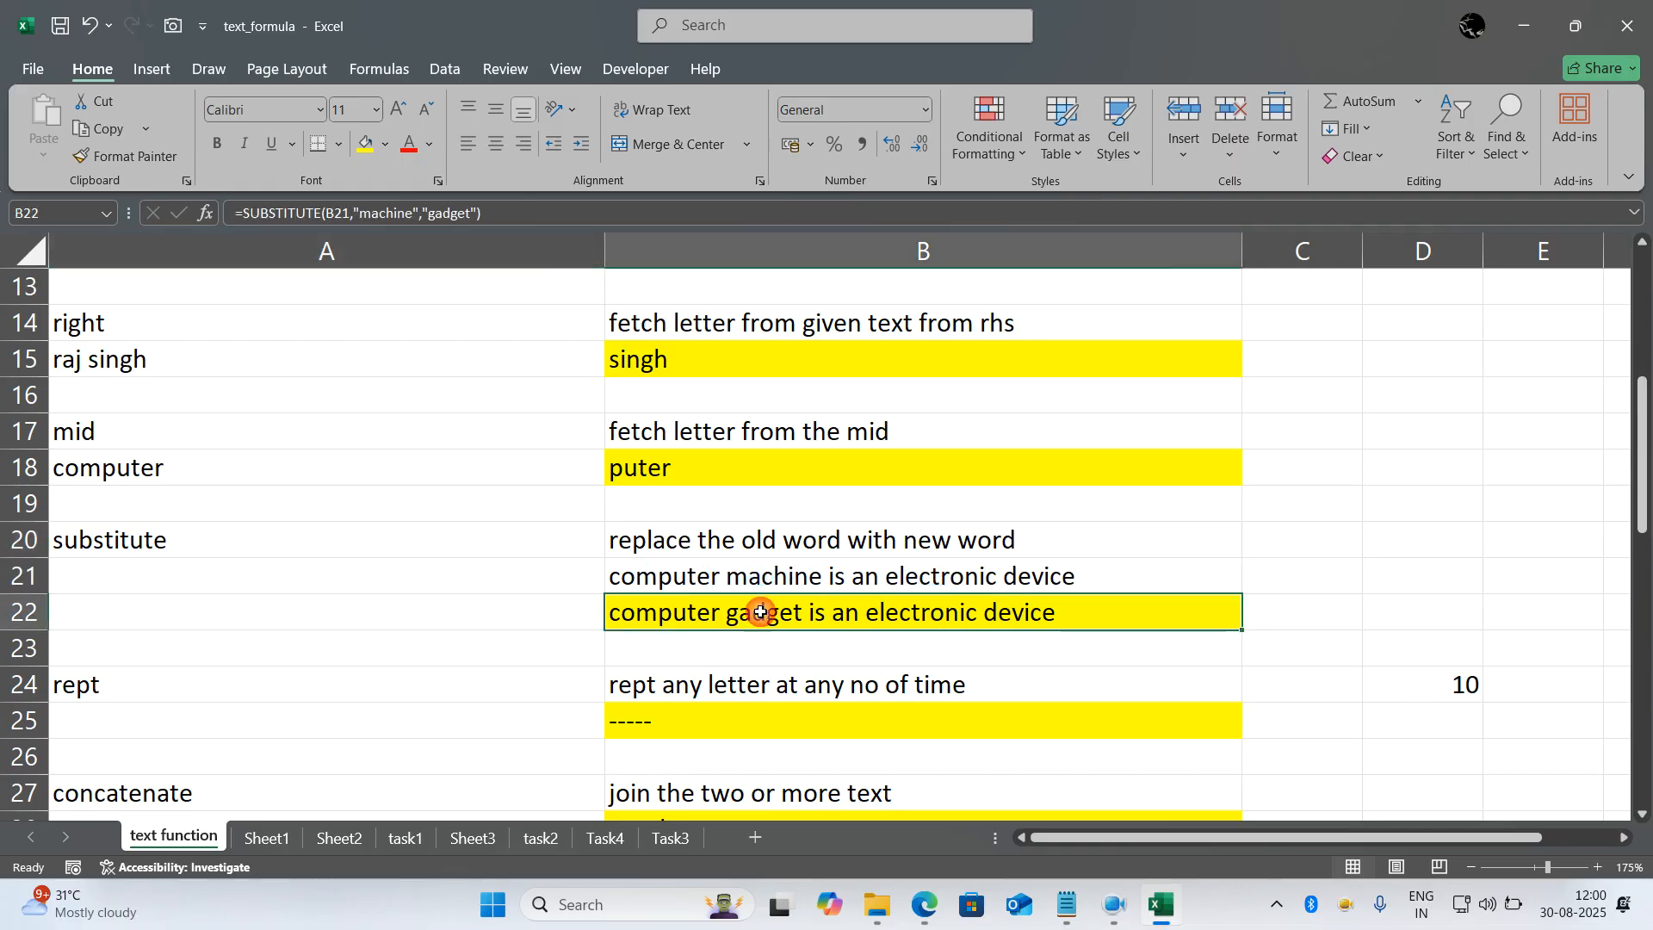
{"action": "type", "text": "="}
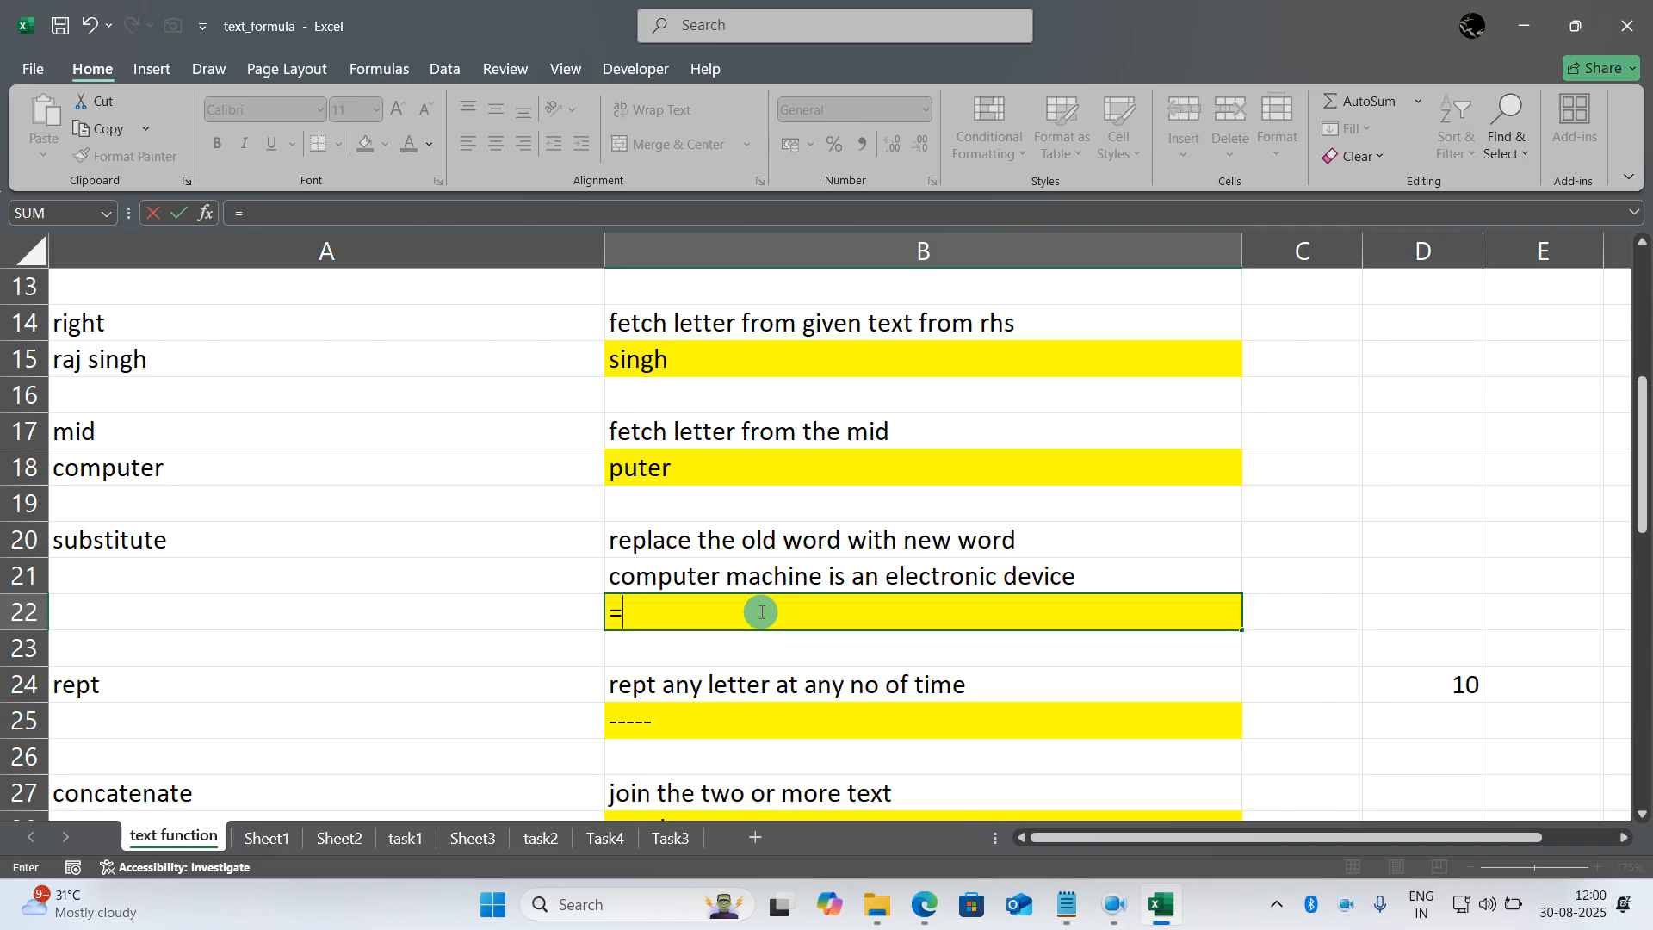
{"action": "type", "text": "substitute("}
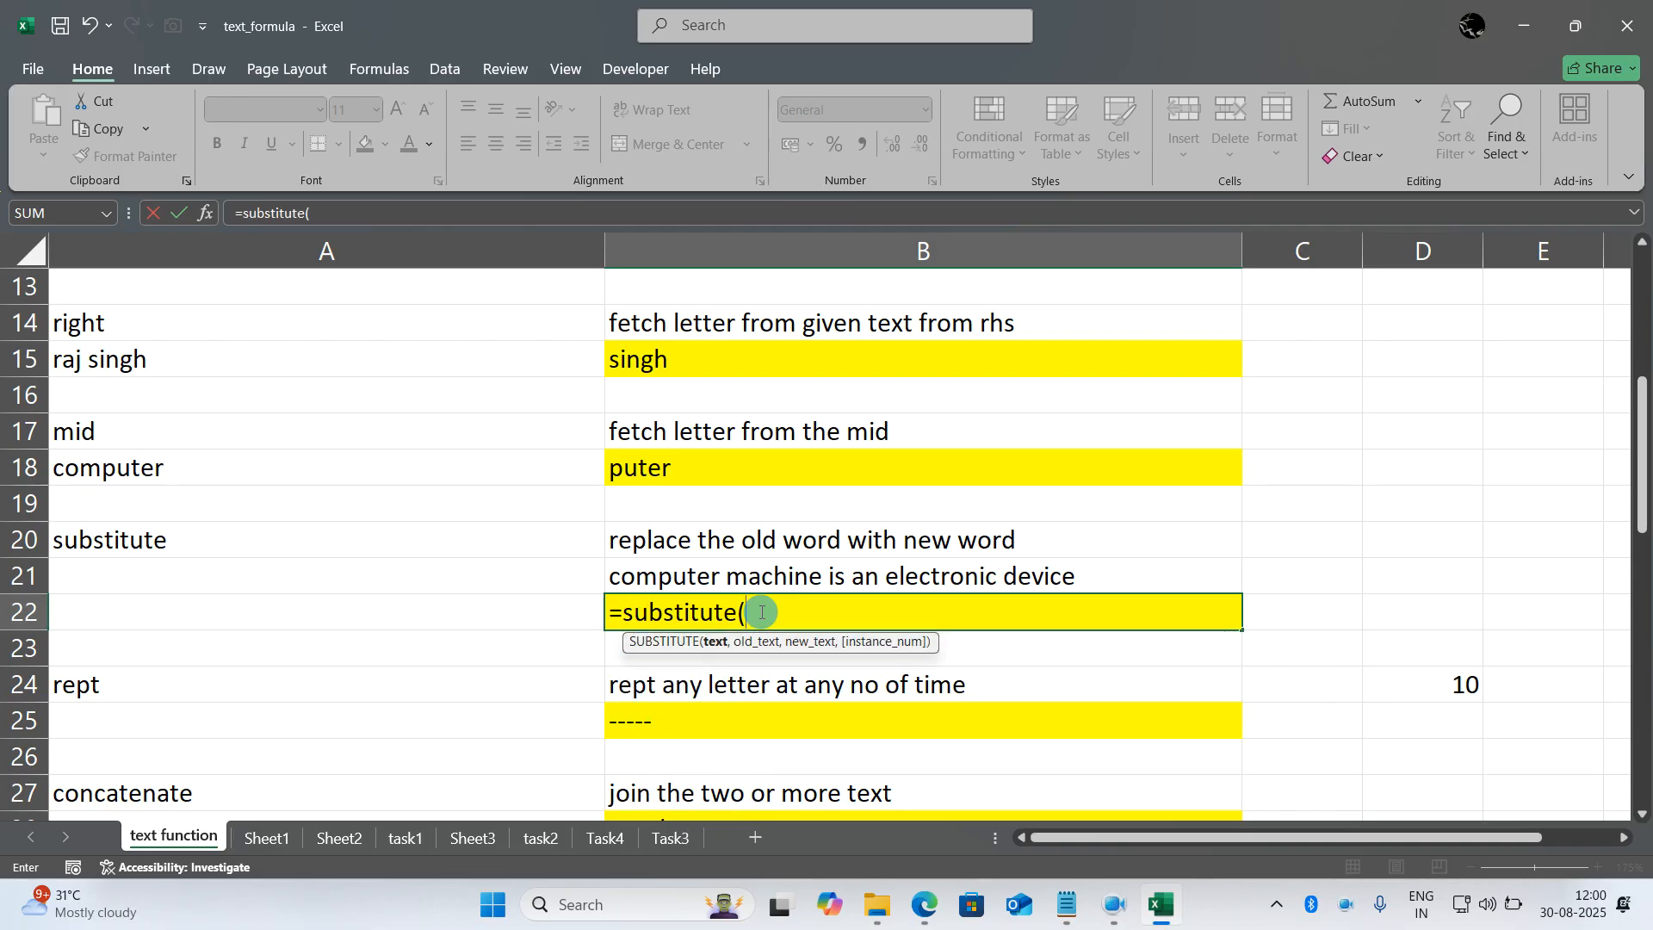
{"action": "left_click", "coordinate": [758, 577]}
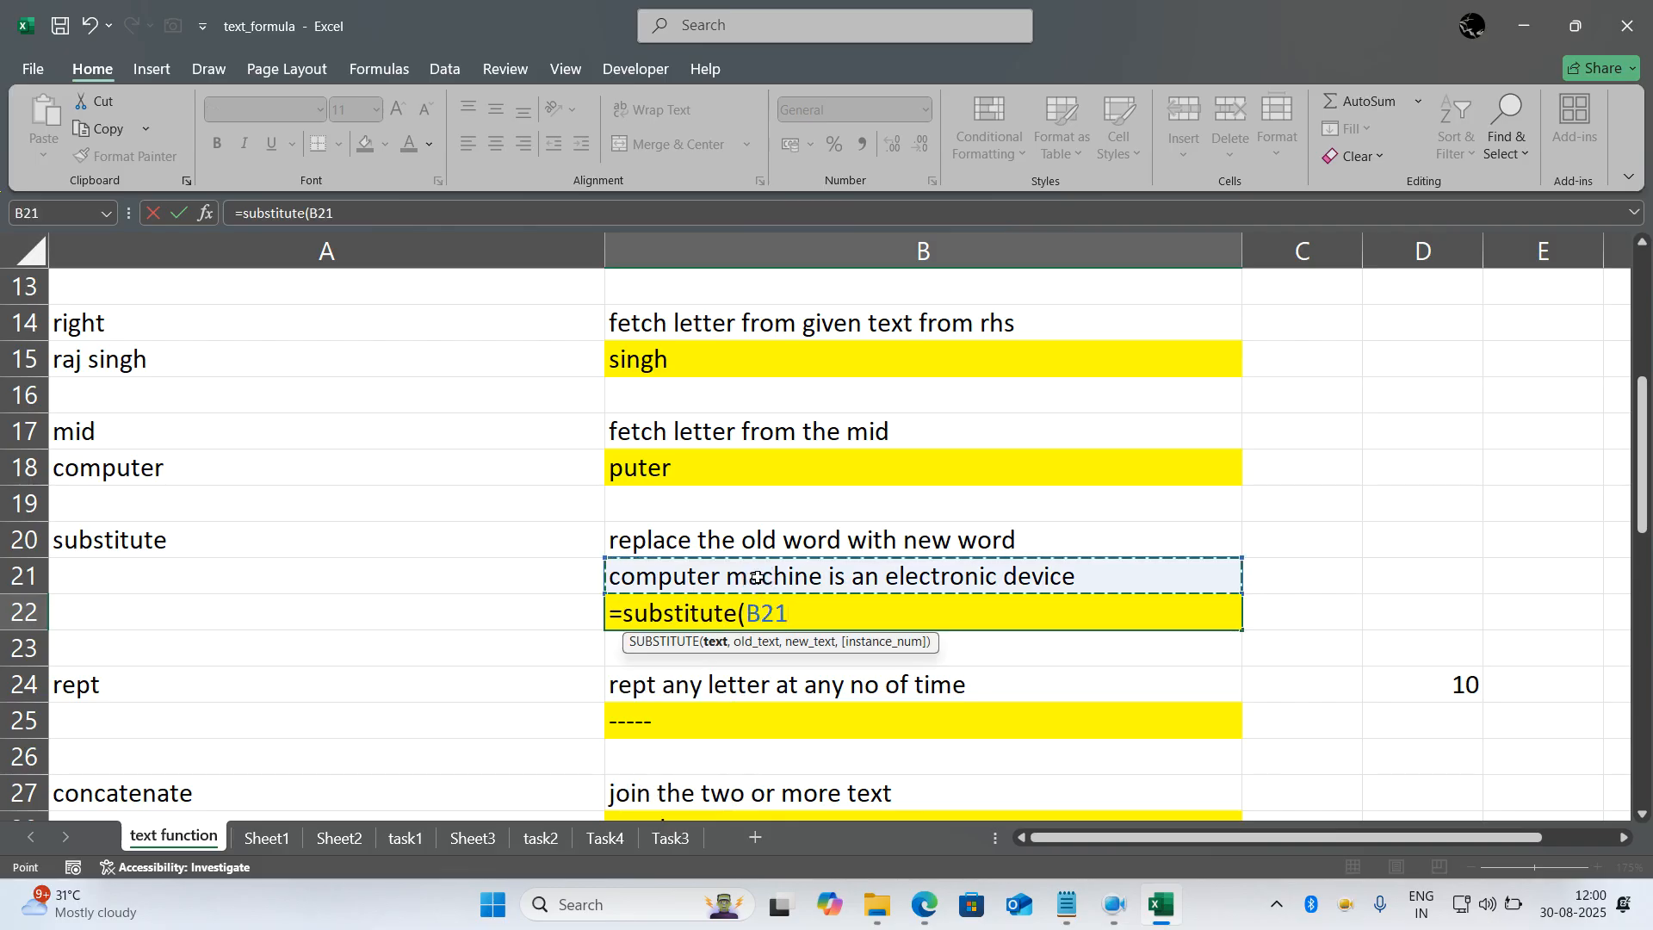
{"action": "type", "text": ",\"machine"}
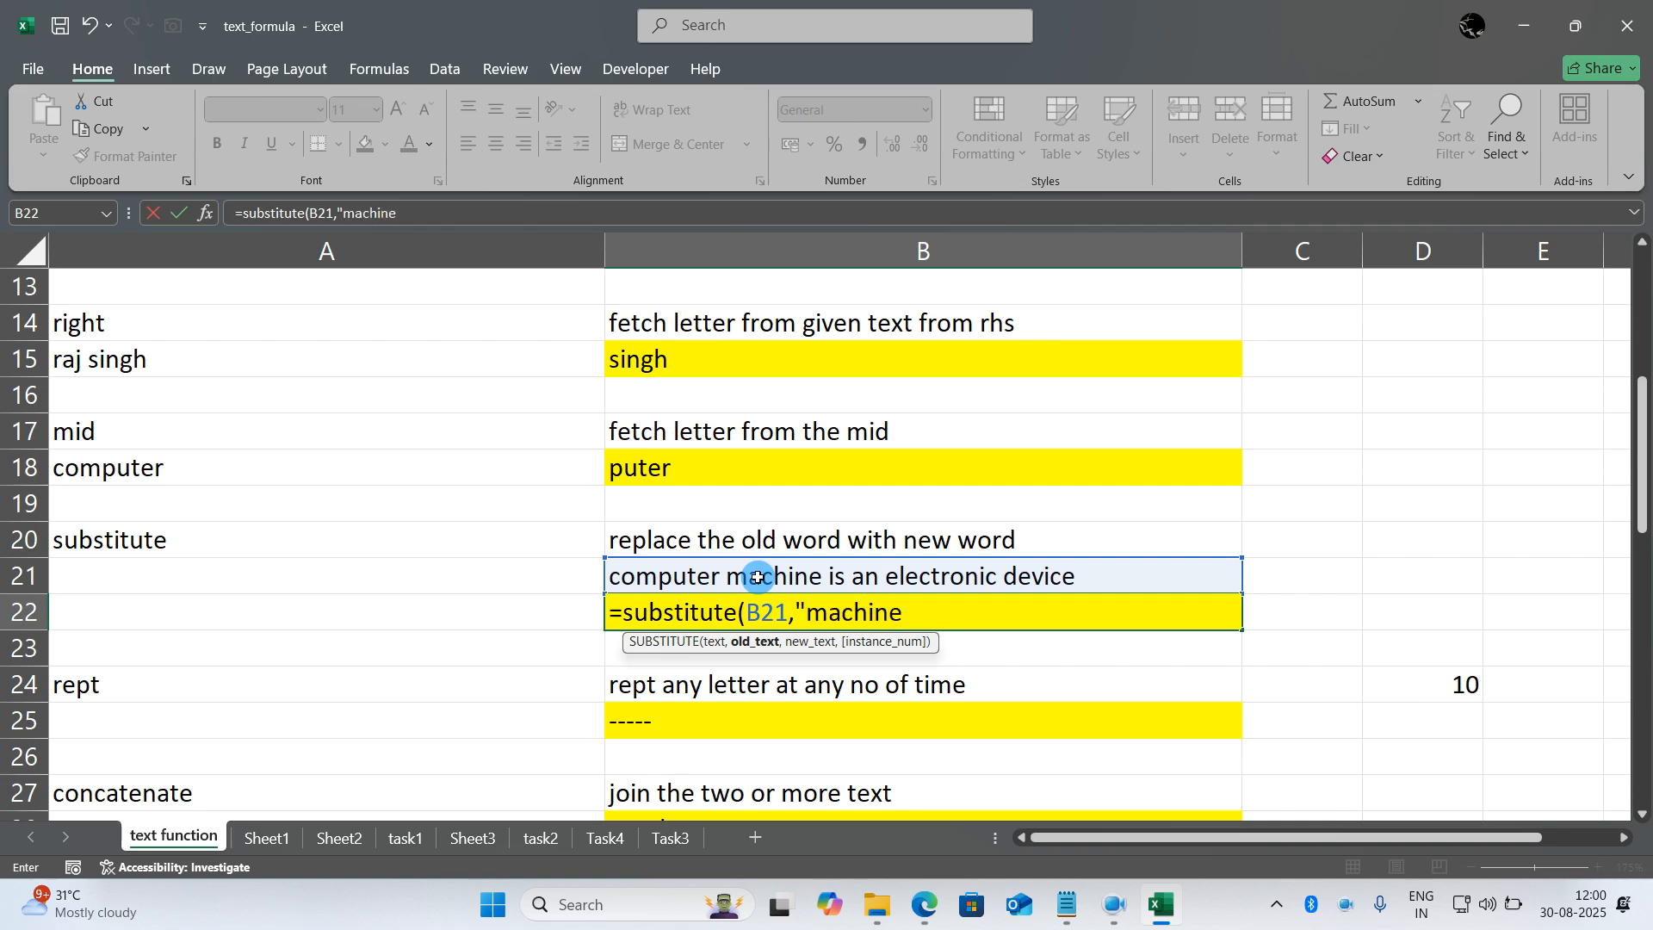
{"action": "type", "text": "\","}
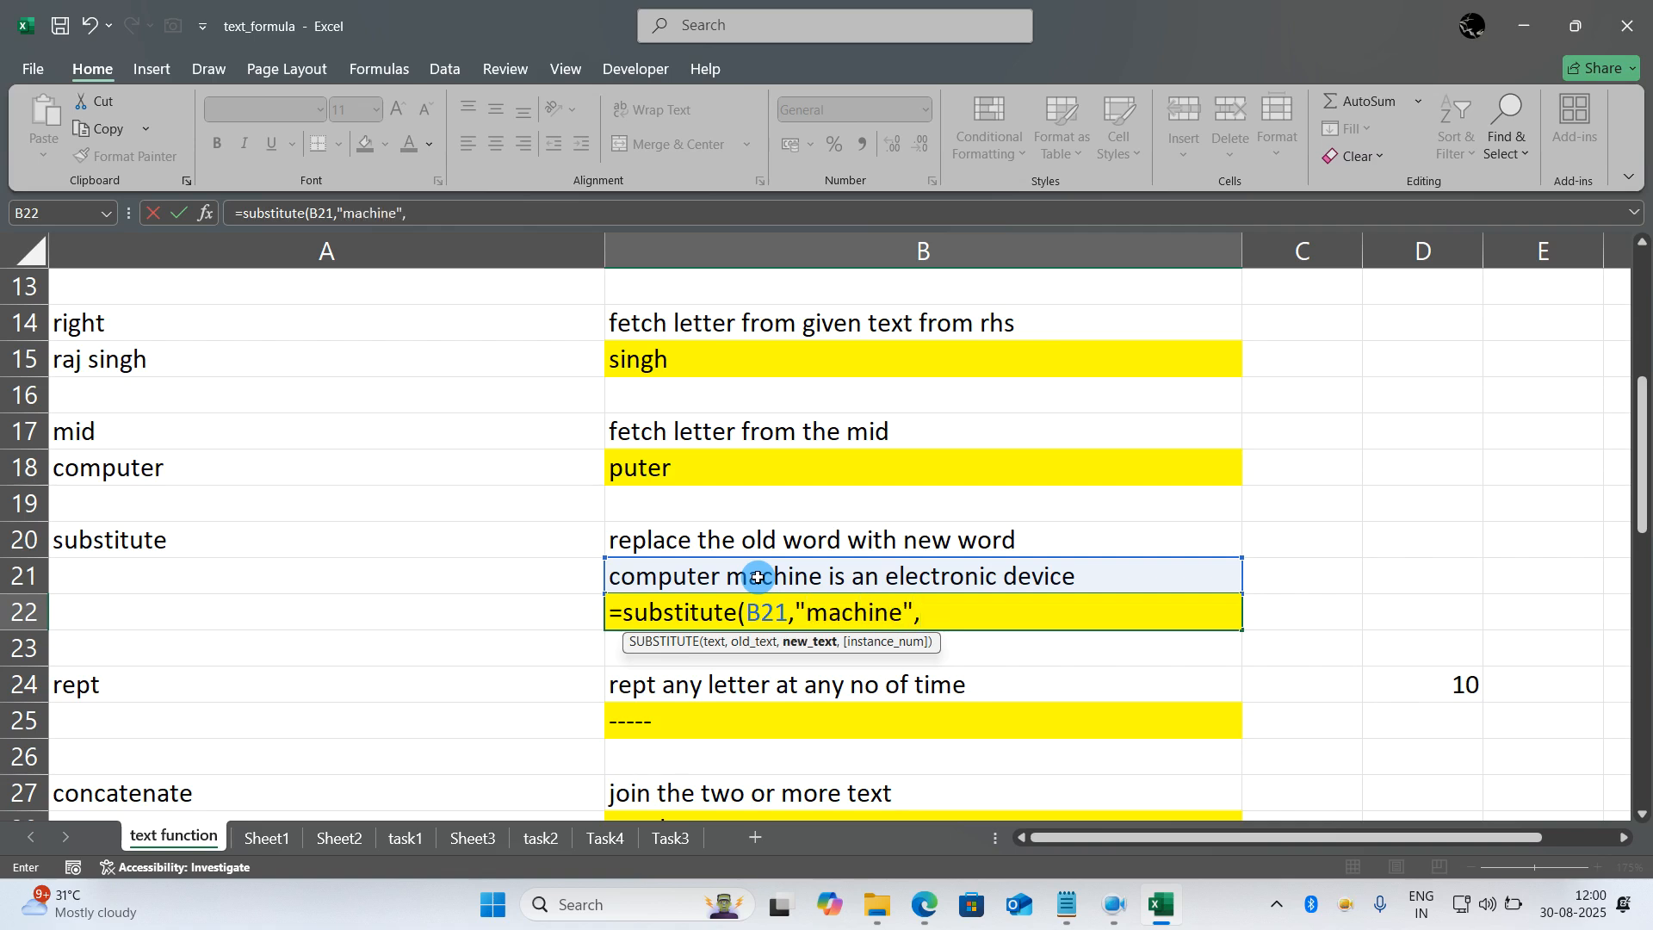
{"action": "type", "text": "\"Gadgets\")"}
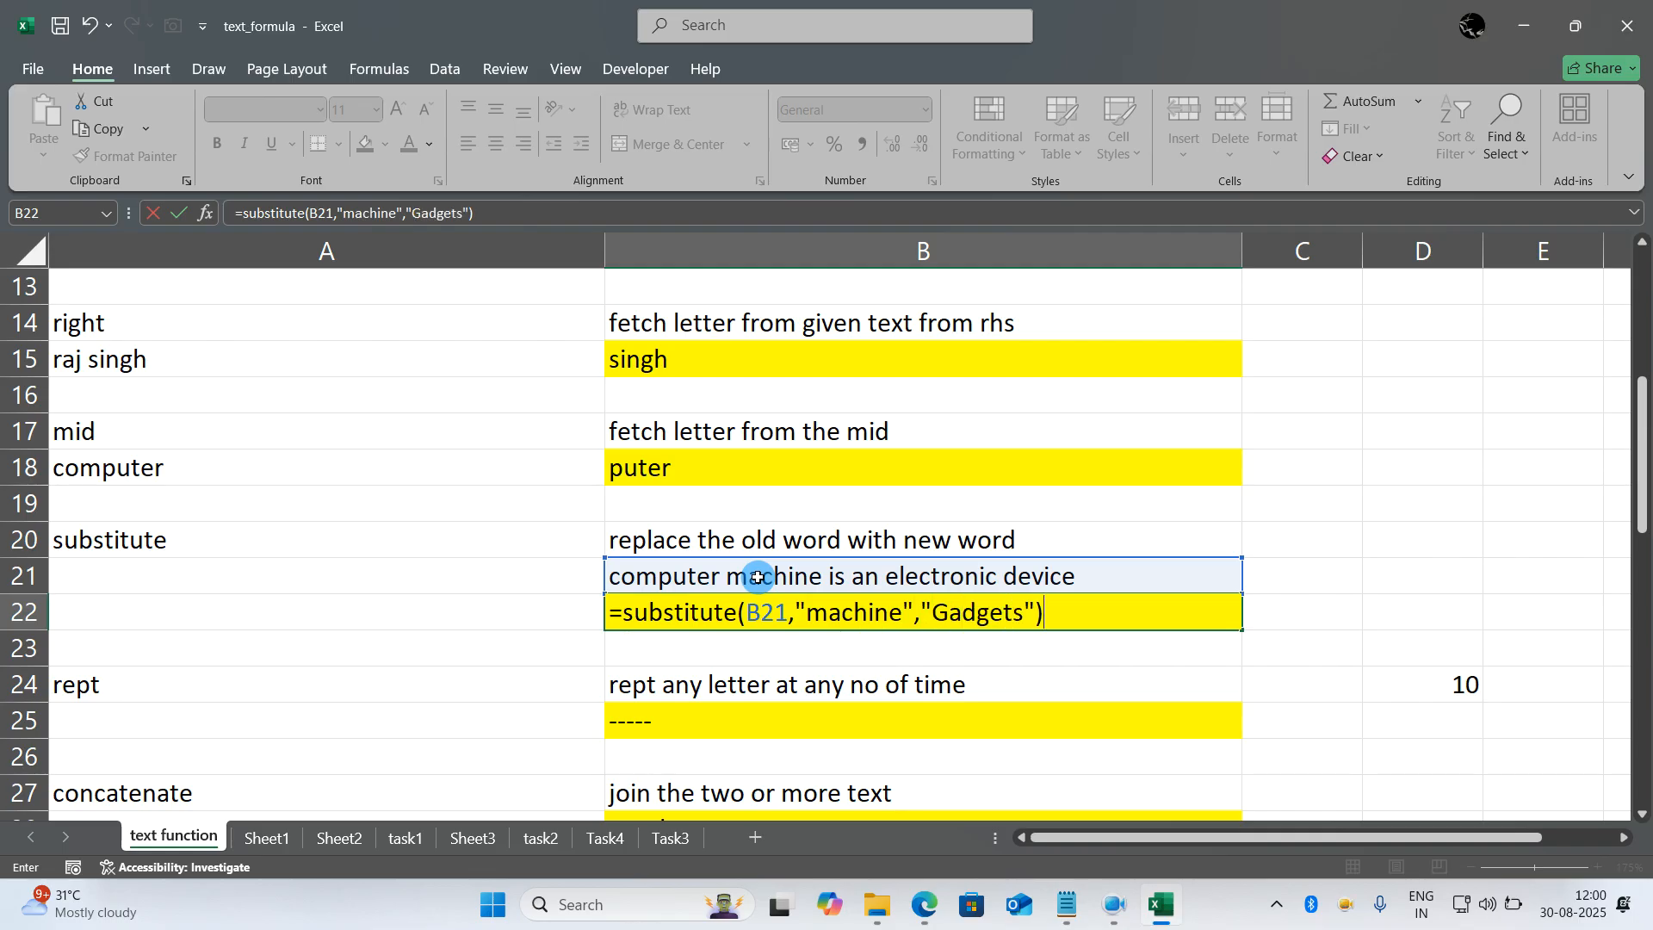
{"action": "key", "text": "Return"}
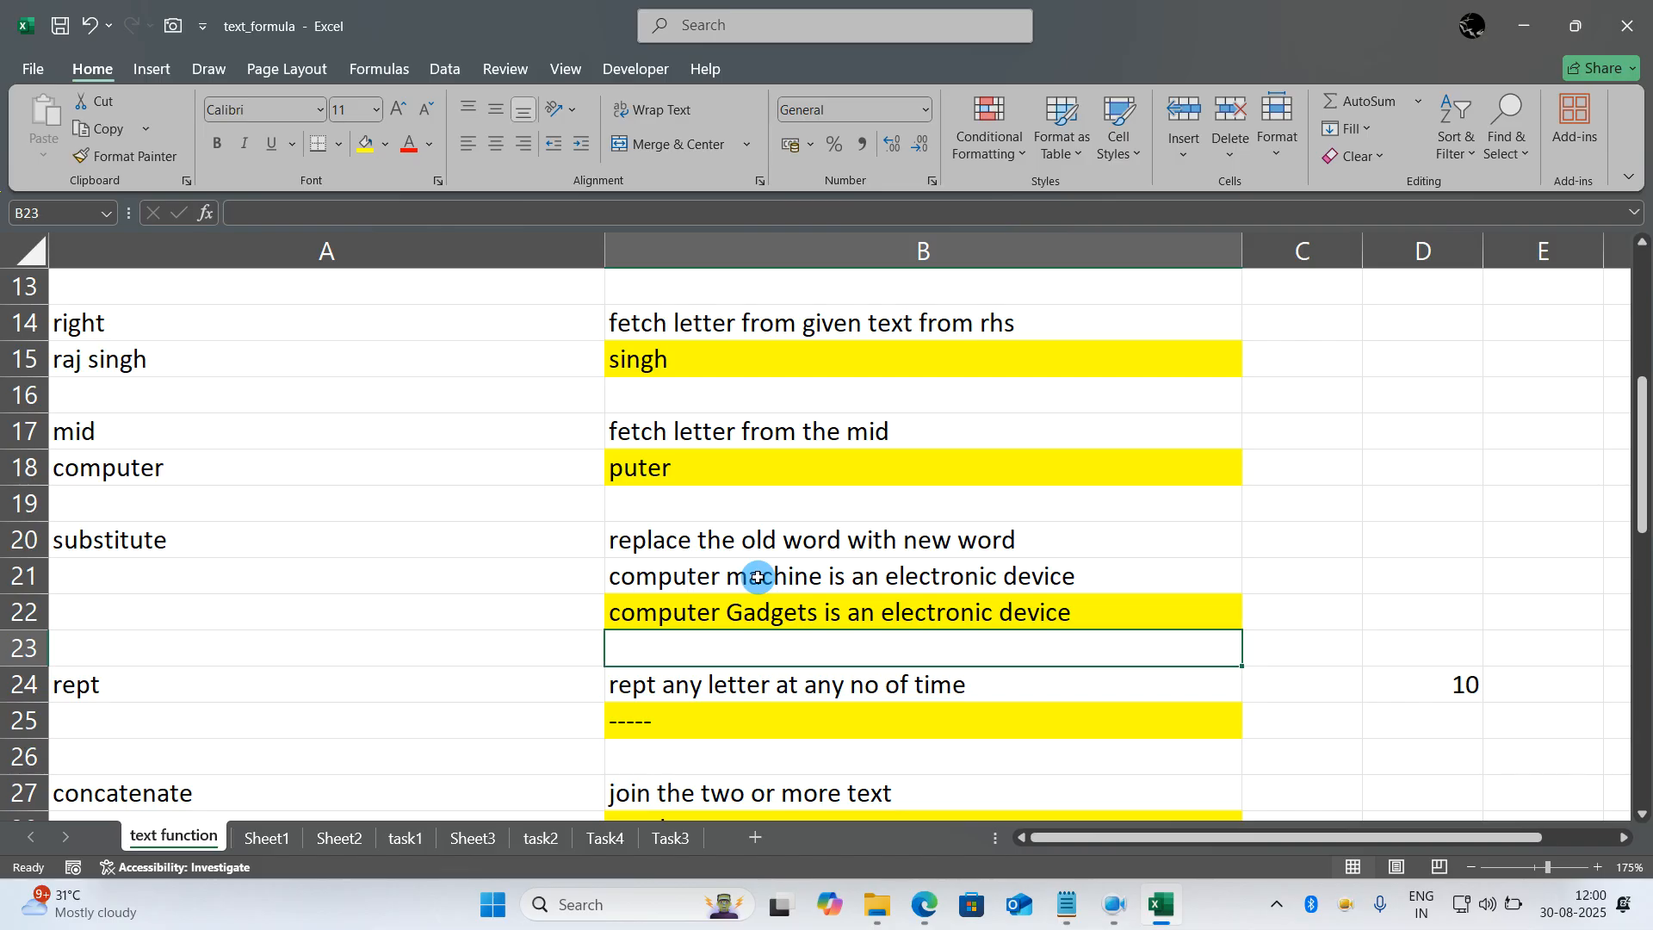
- Rewrite the formula in B25 as =REPT("*",30) to repeat the asterisk 30 times
{"action": "scroll", "coordinate": [754, 579], "scroll_direction": "down", "scroll_amount": 1}
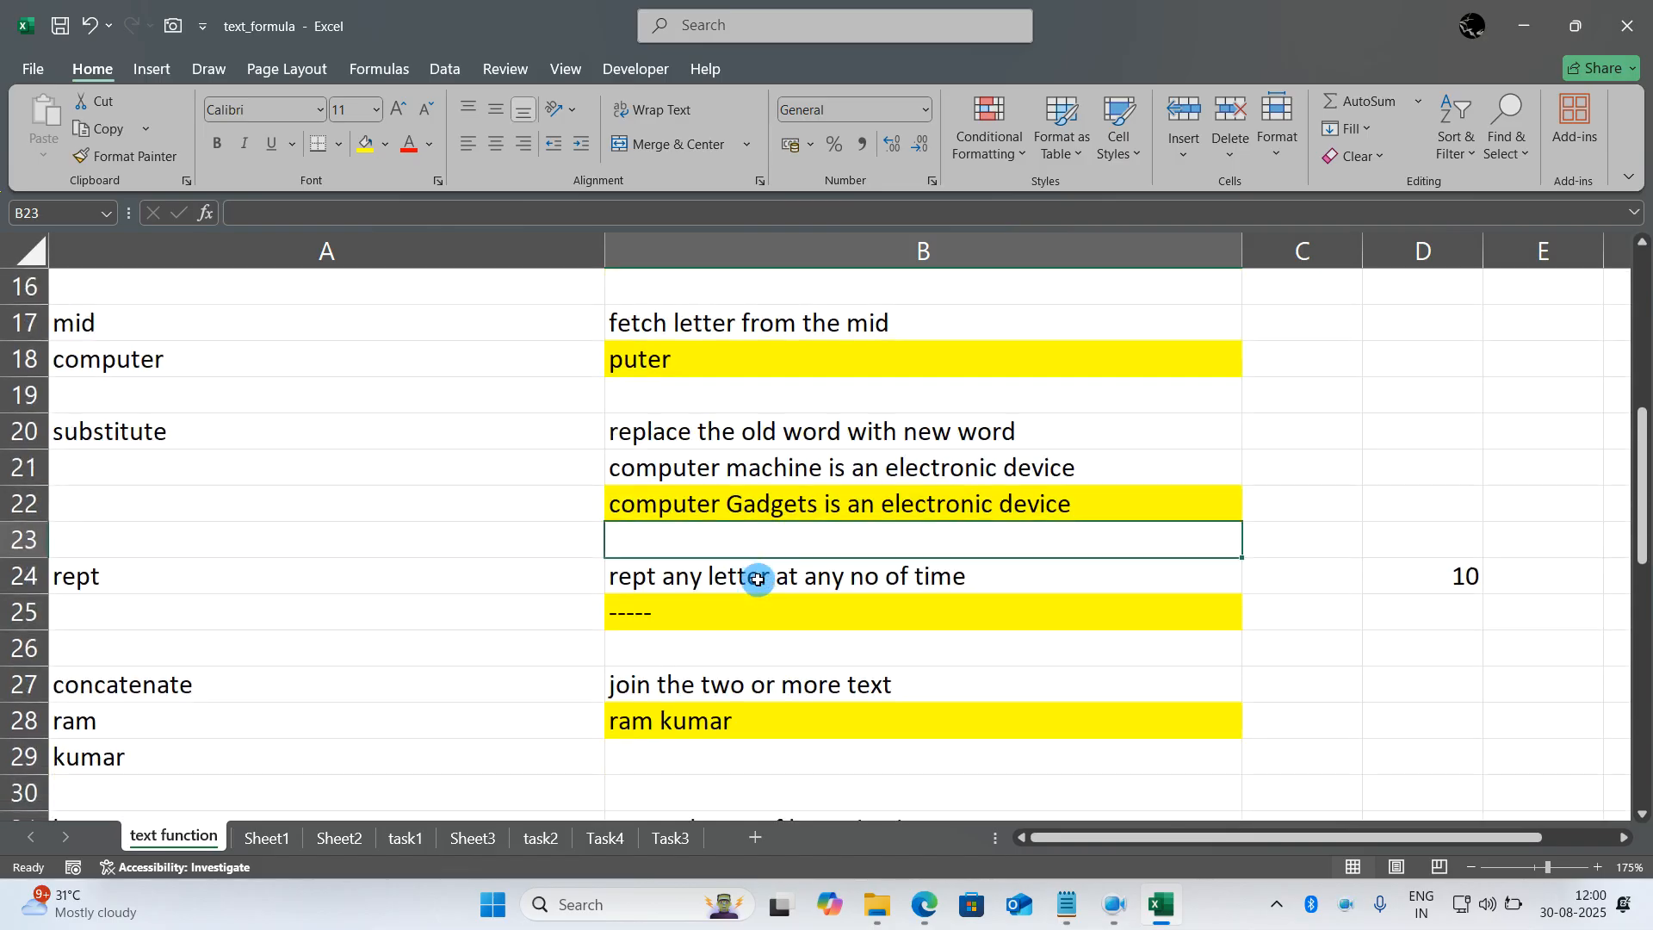
{"action": "left_click", "coordinate": [739, 607]}
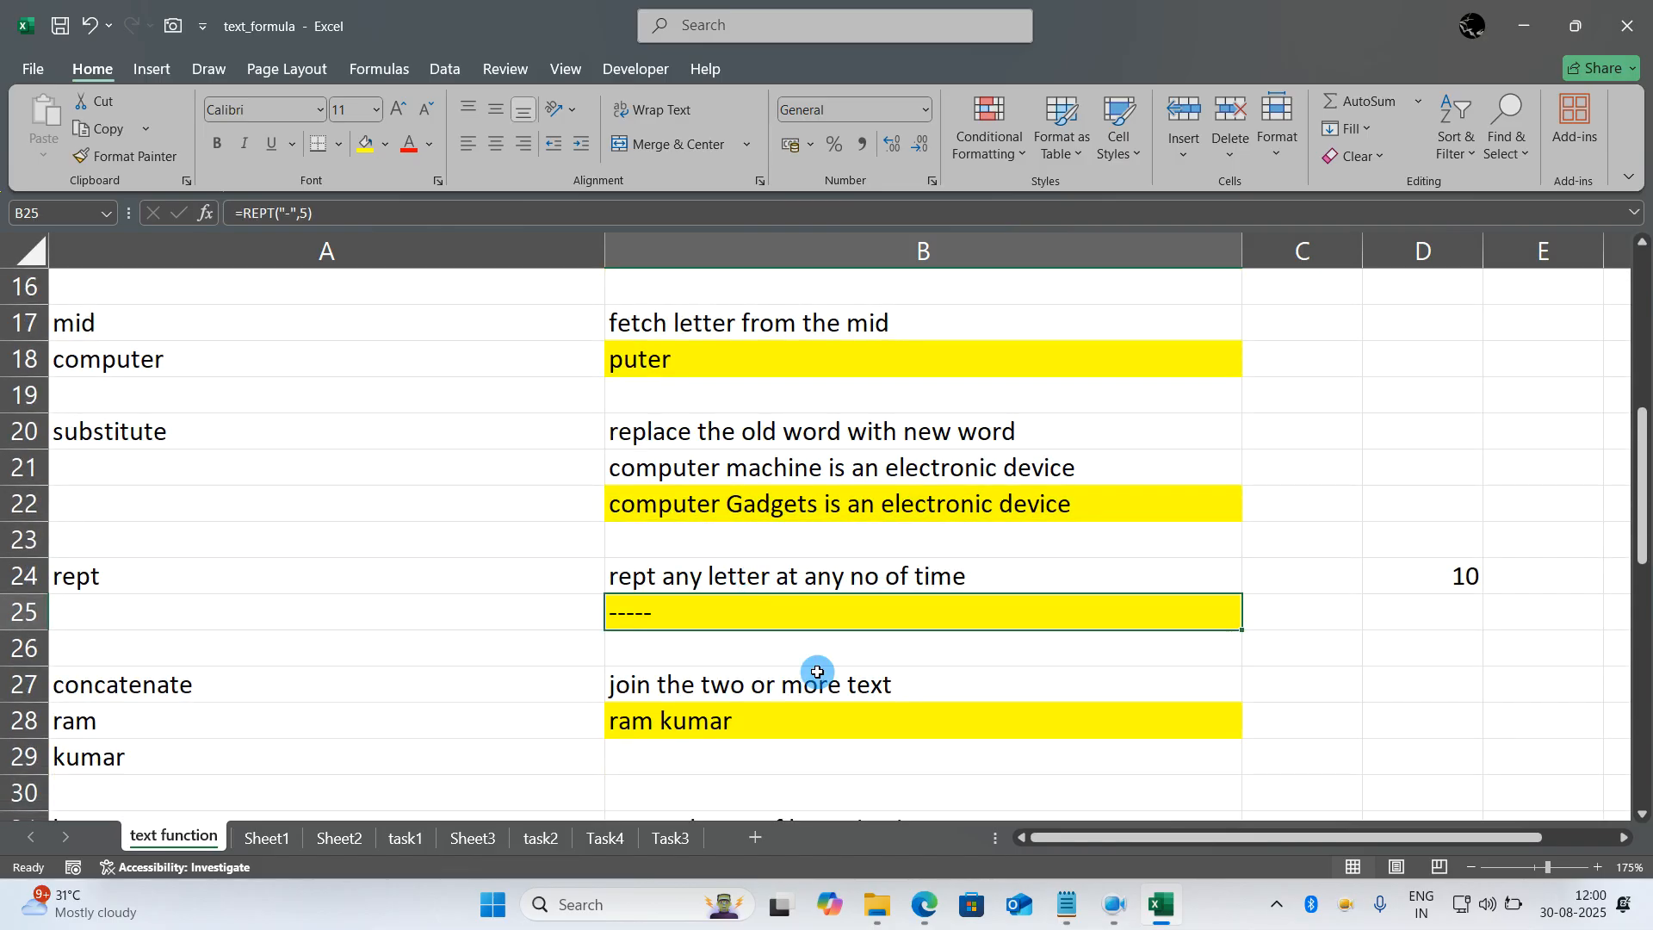
{"action": "type", "text": "="}
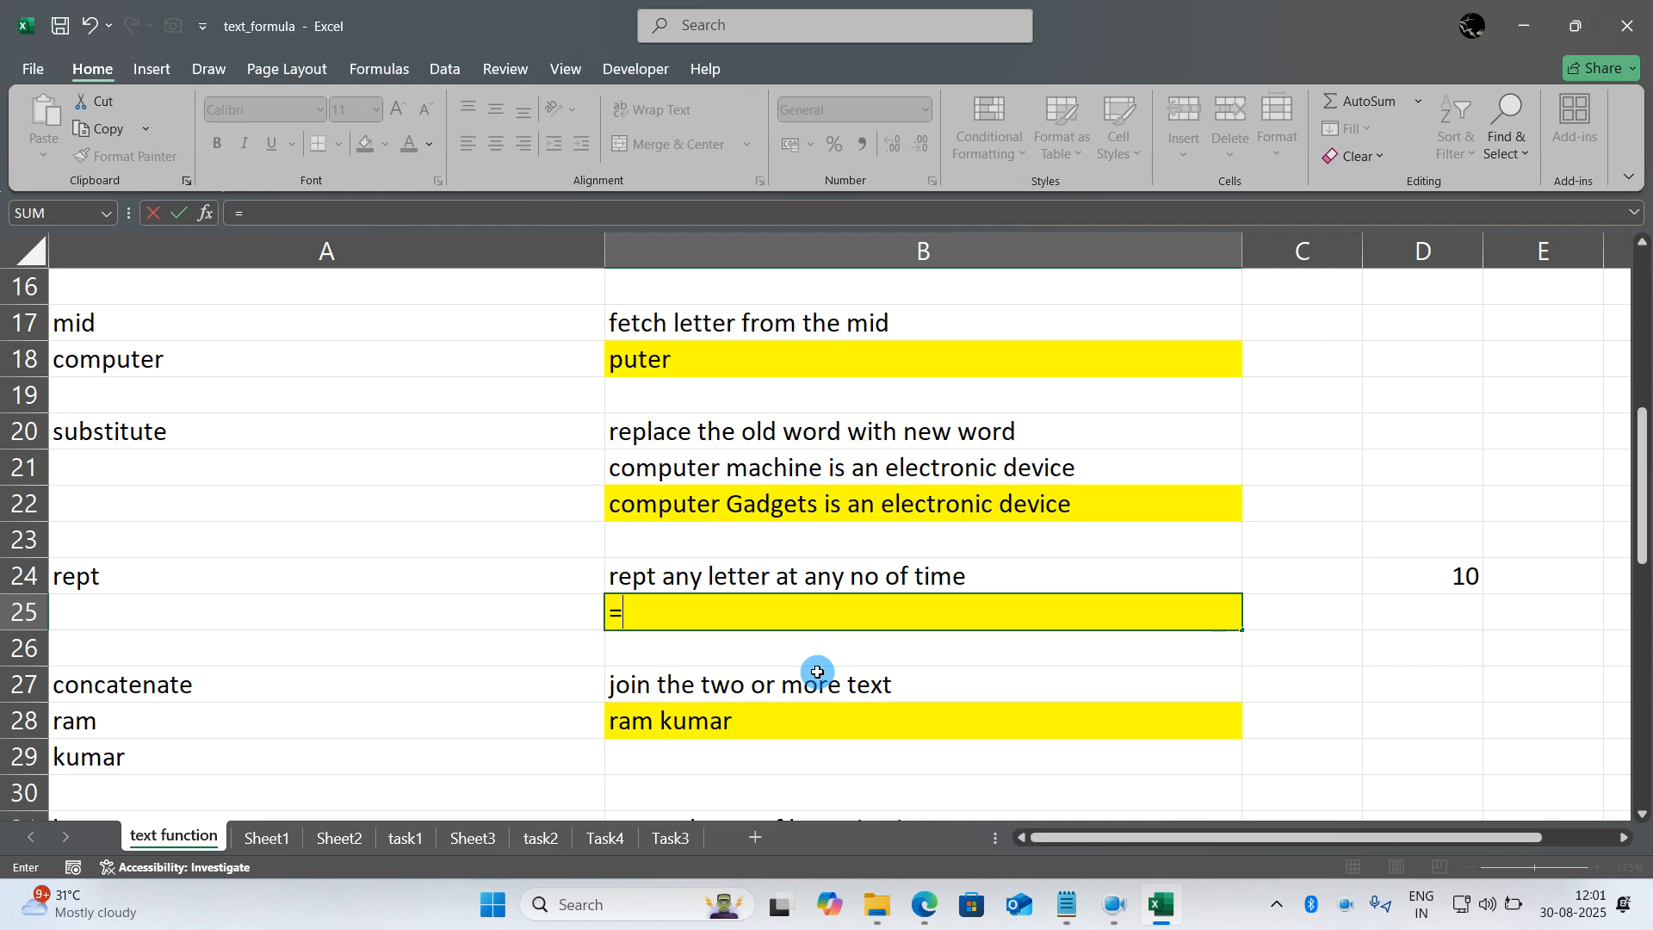
{"action": "type", "text": "re"}
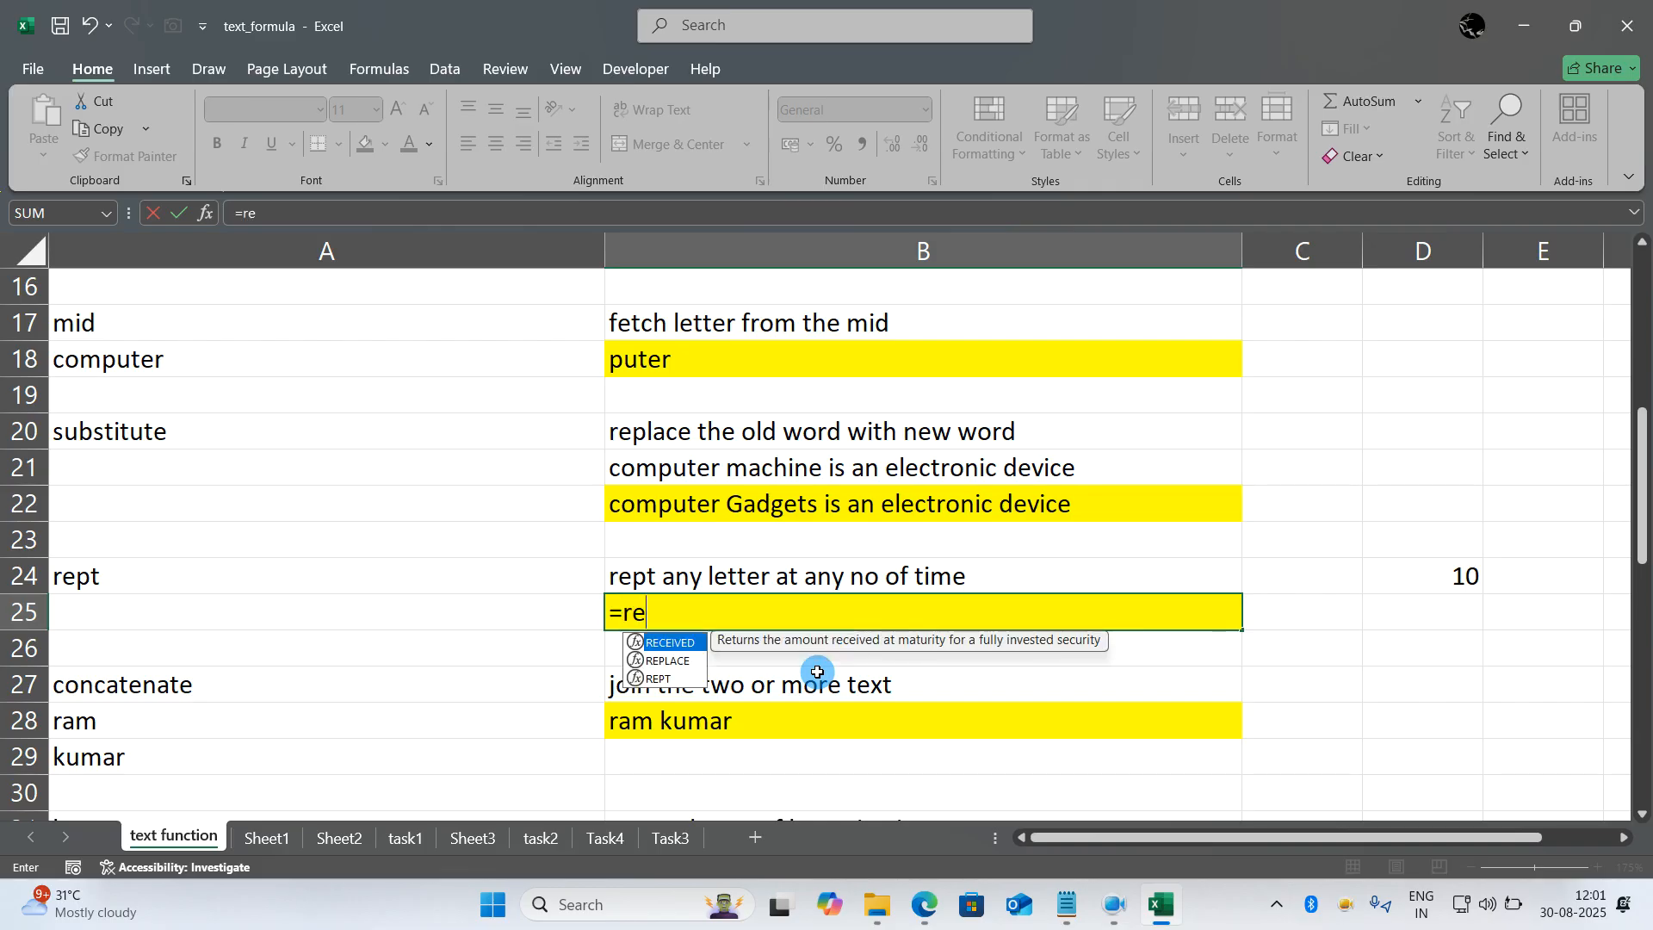
{"action": "type", "text": "pt(\""}
{"action": "type", "text": "*\","}
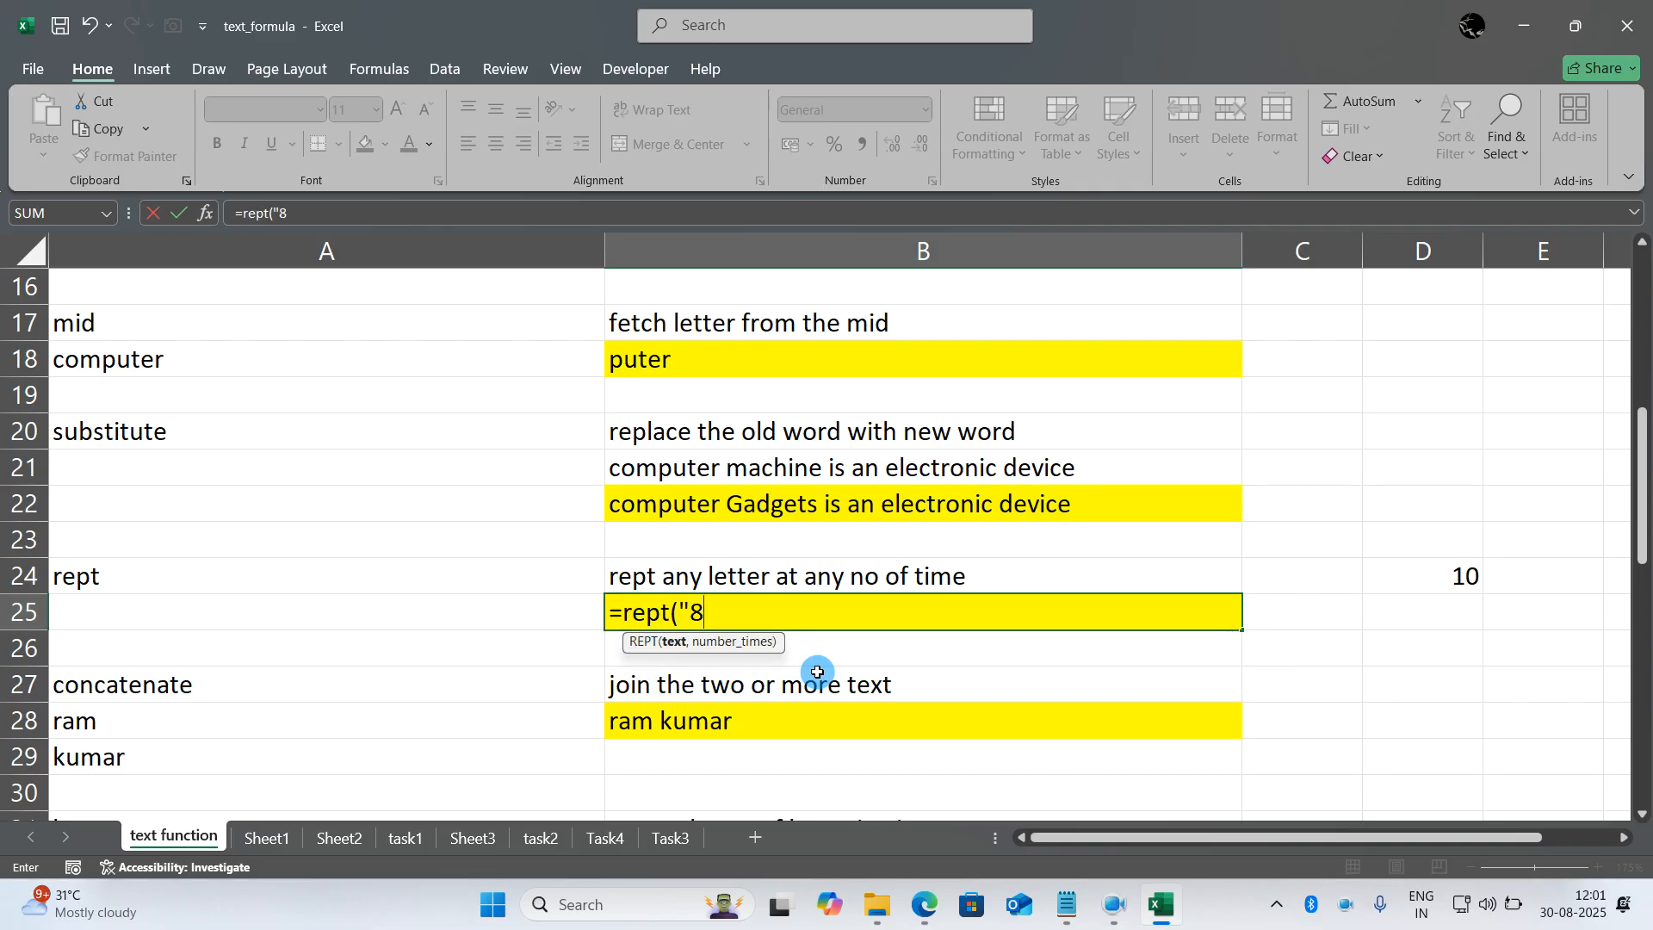
{"action": "type", "text": "10"}
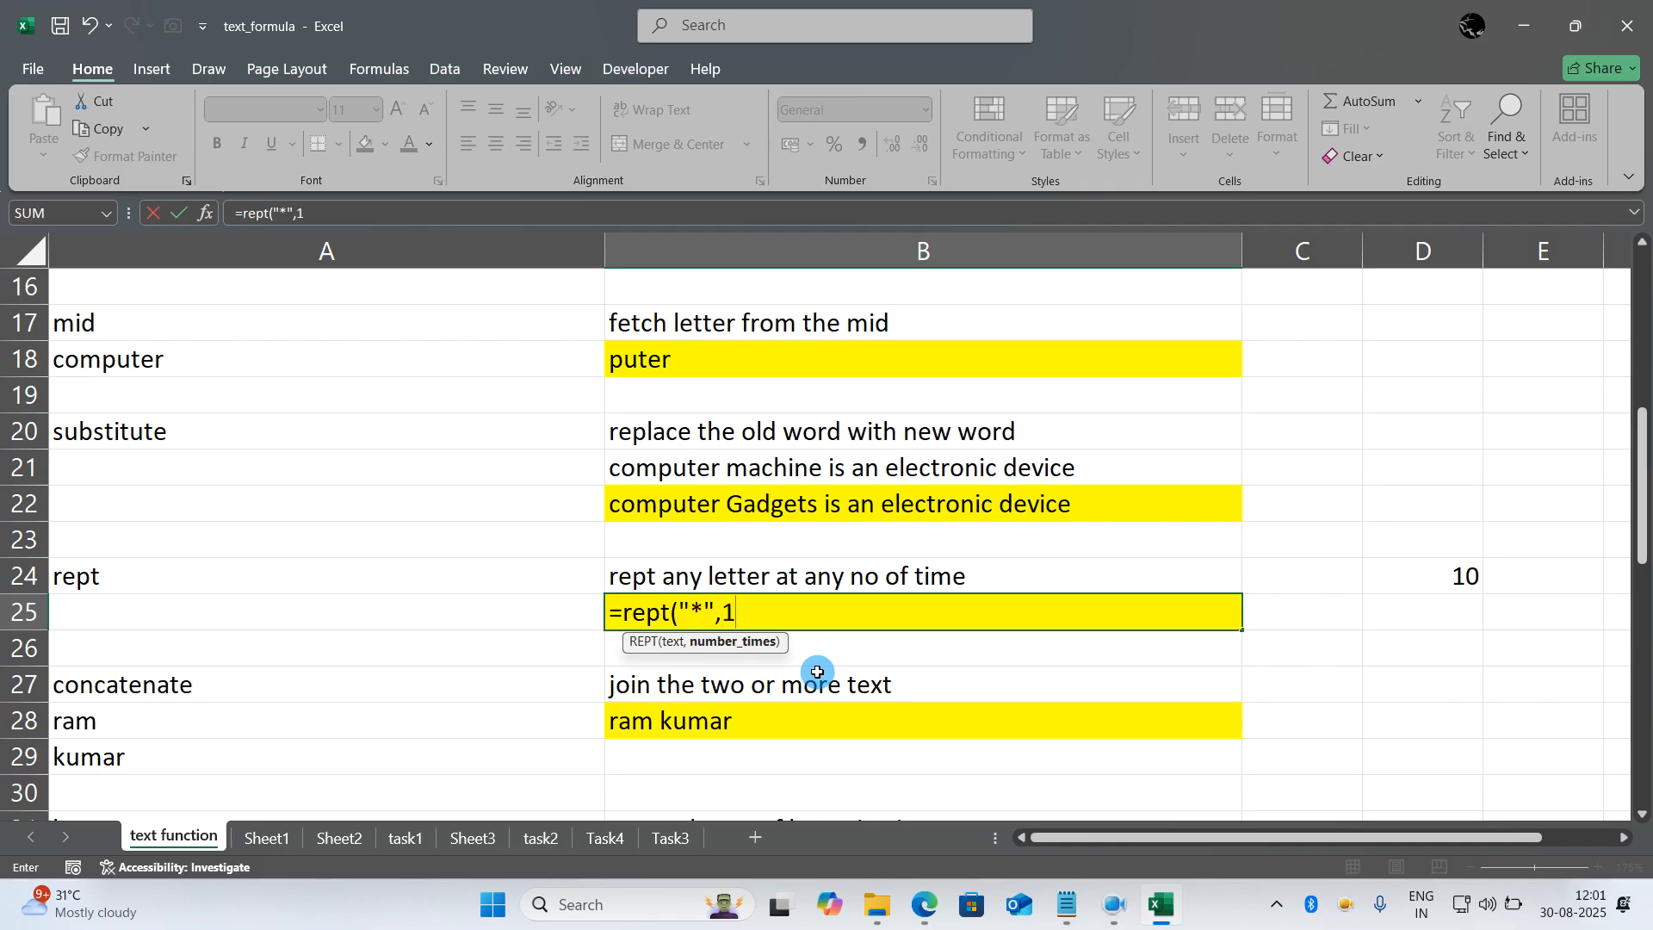
{"action": "key", "text": "BackSpace"}
{"action": "key", "text": "BackSpace"}
{"action": "type", "text": "30)"}
{"action": "key", "text": "Return"}
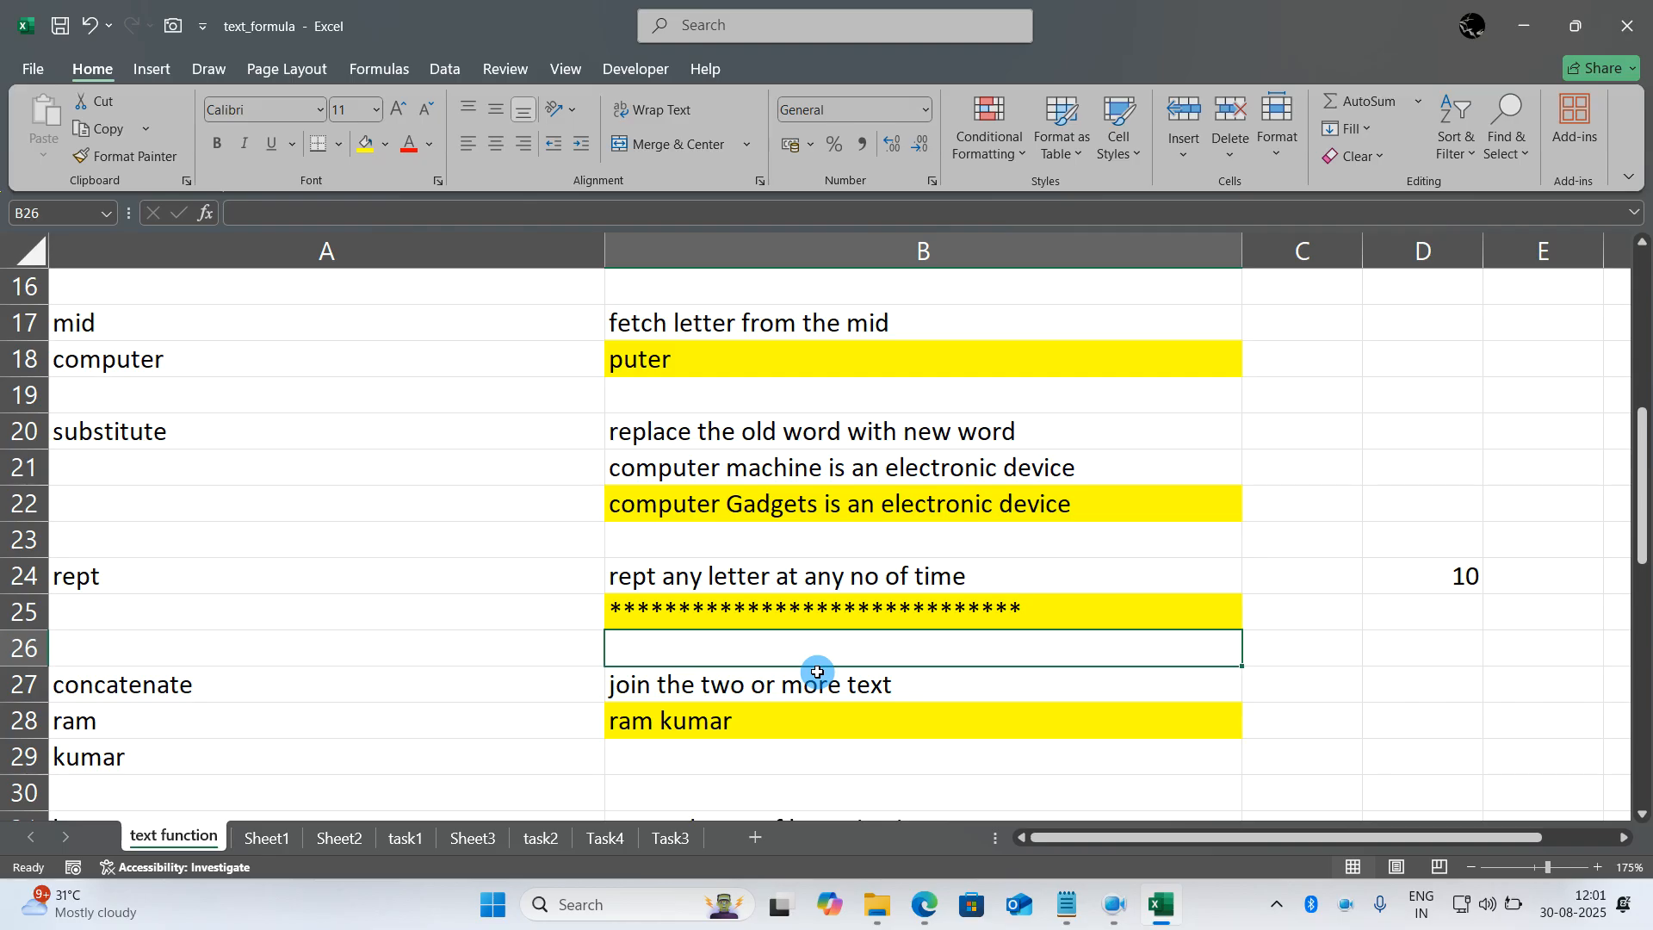
- Rewrite the formula in B28 as =CONCATENATE(A28," ",A29) to join the two texts with a space between them
{"action": "scroll", "coordinate": [817, 672], "scroll_direction": "down", "scroll_amount": 1}
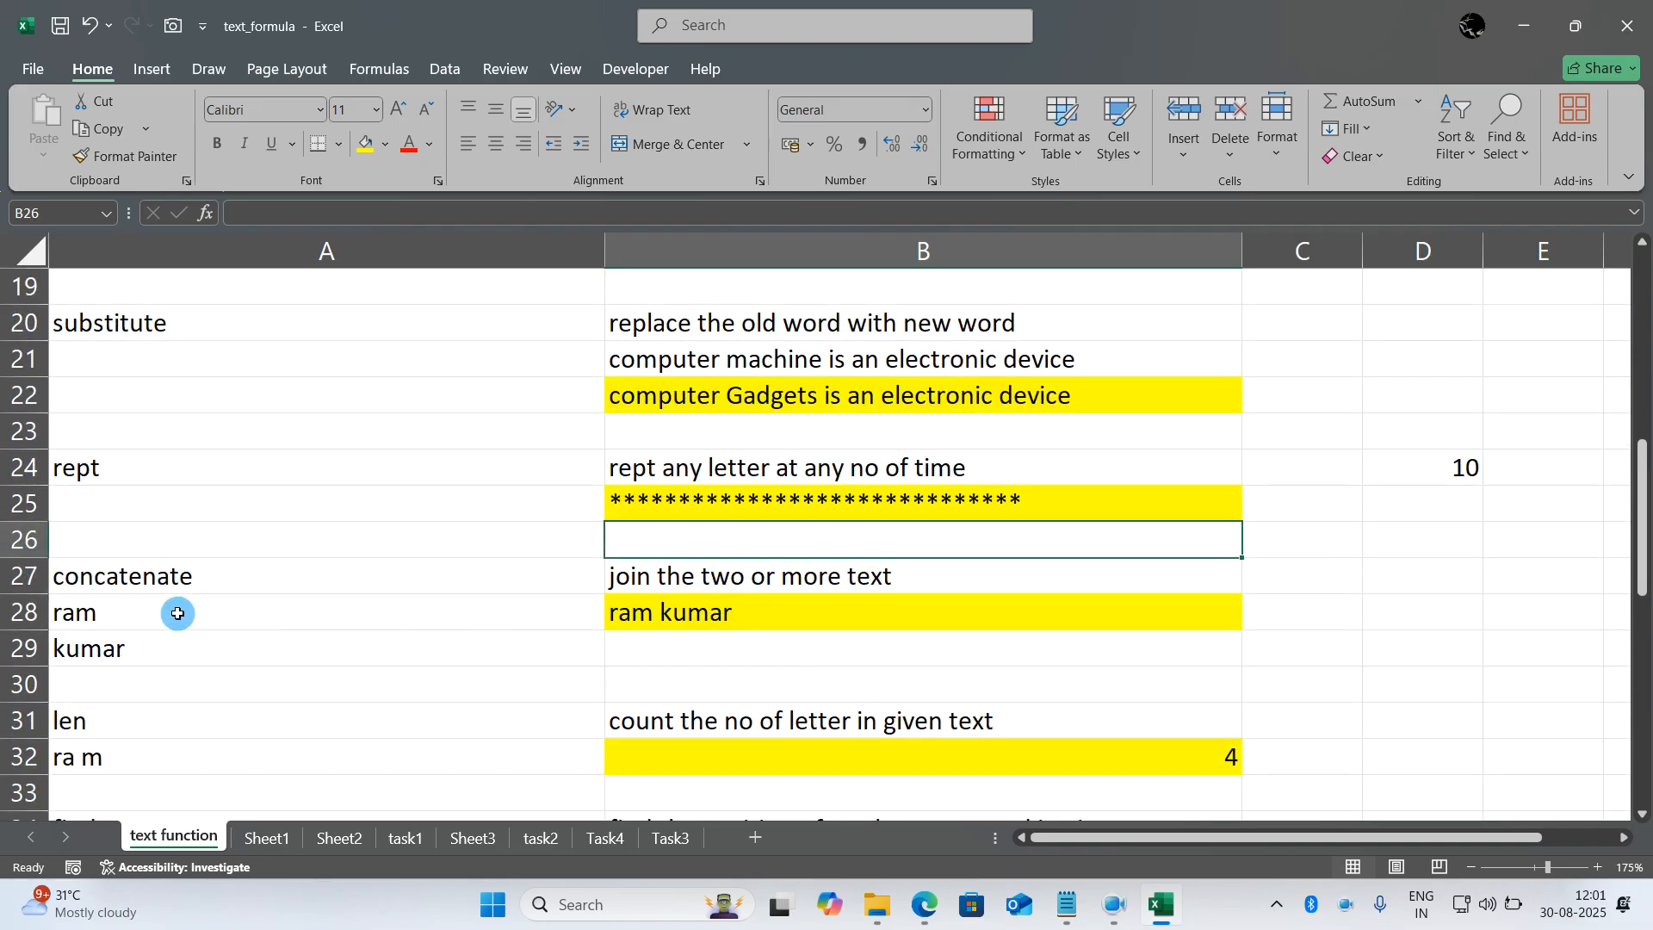
{"action": "left_click", "coordinate": [779, 618]}
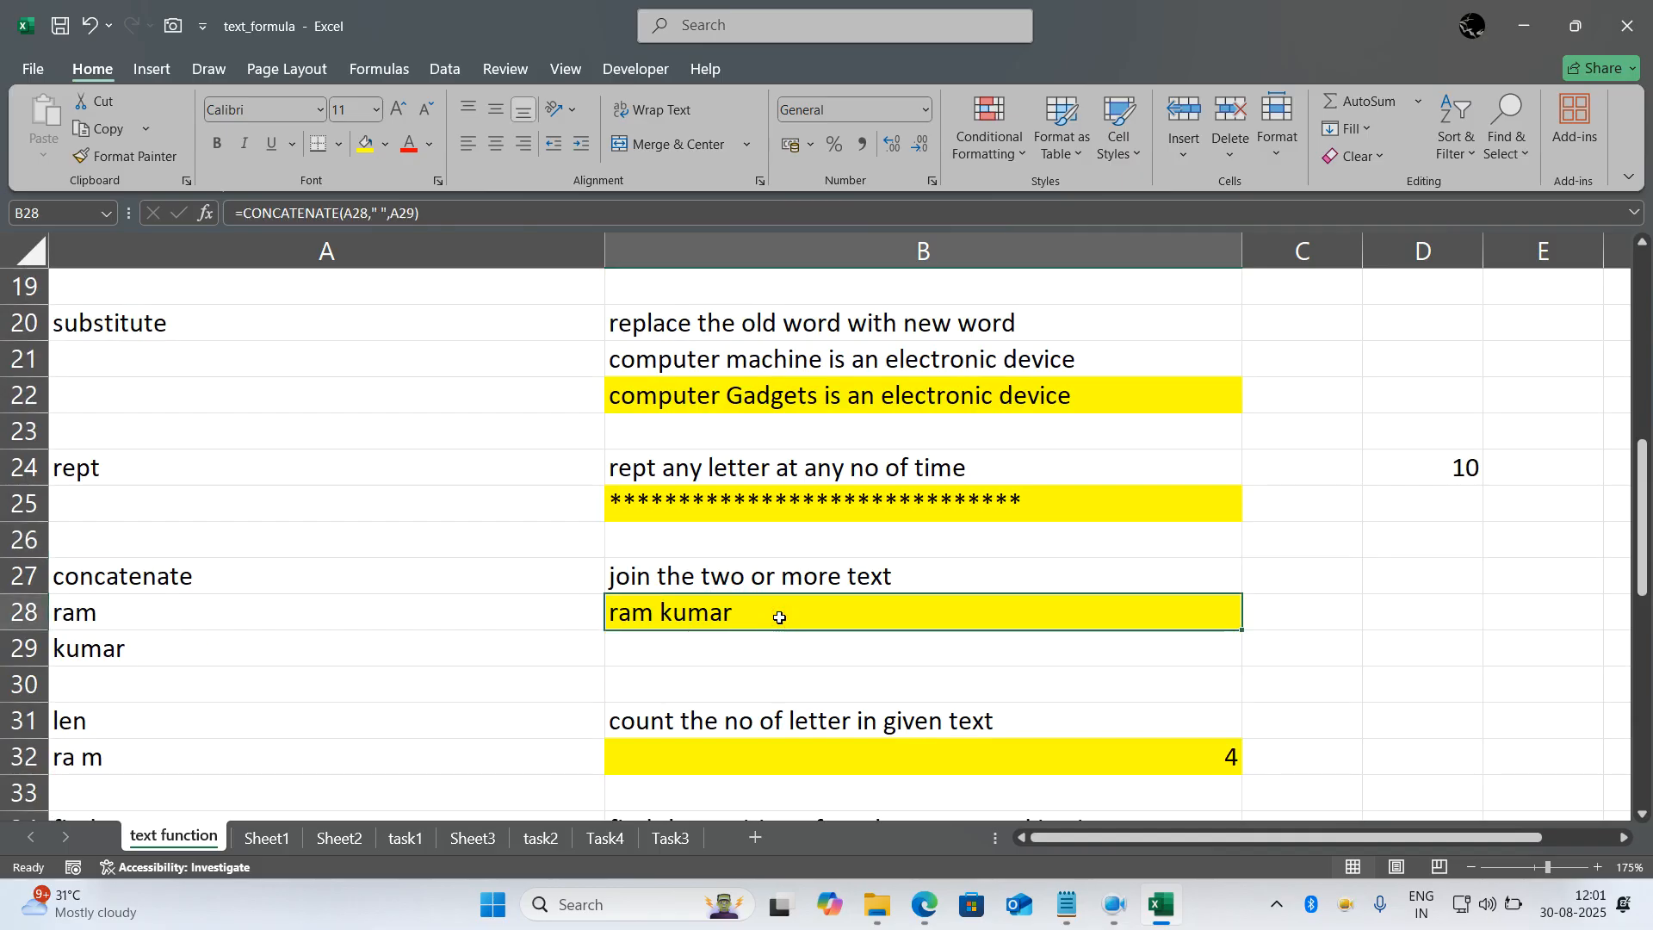
{"action": "type", "text": "=conc"}
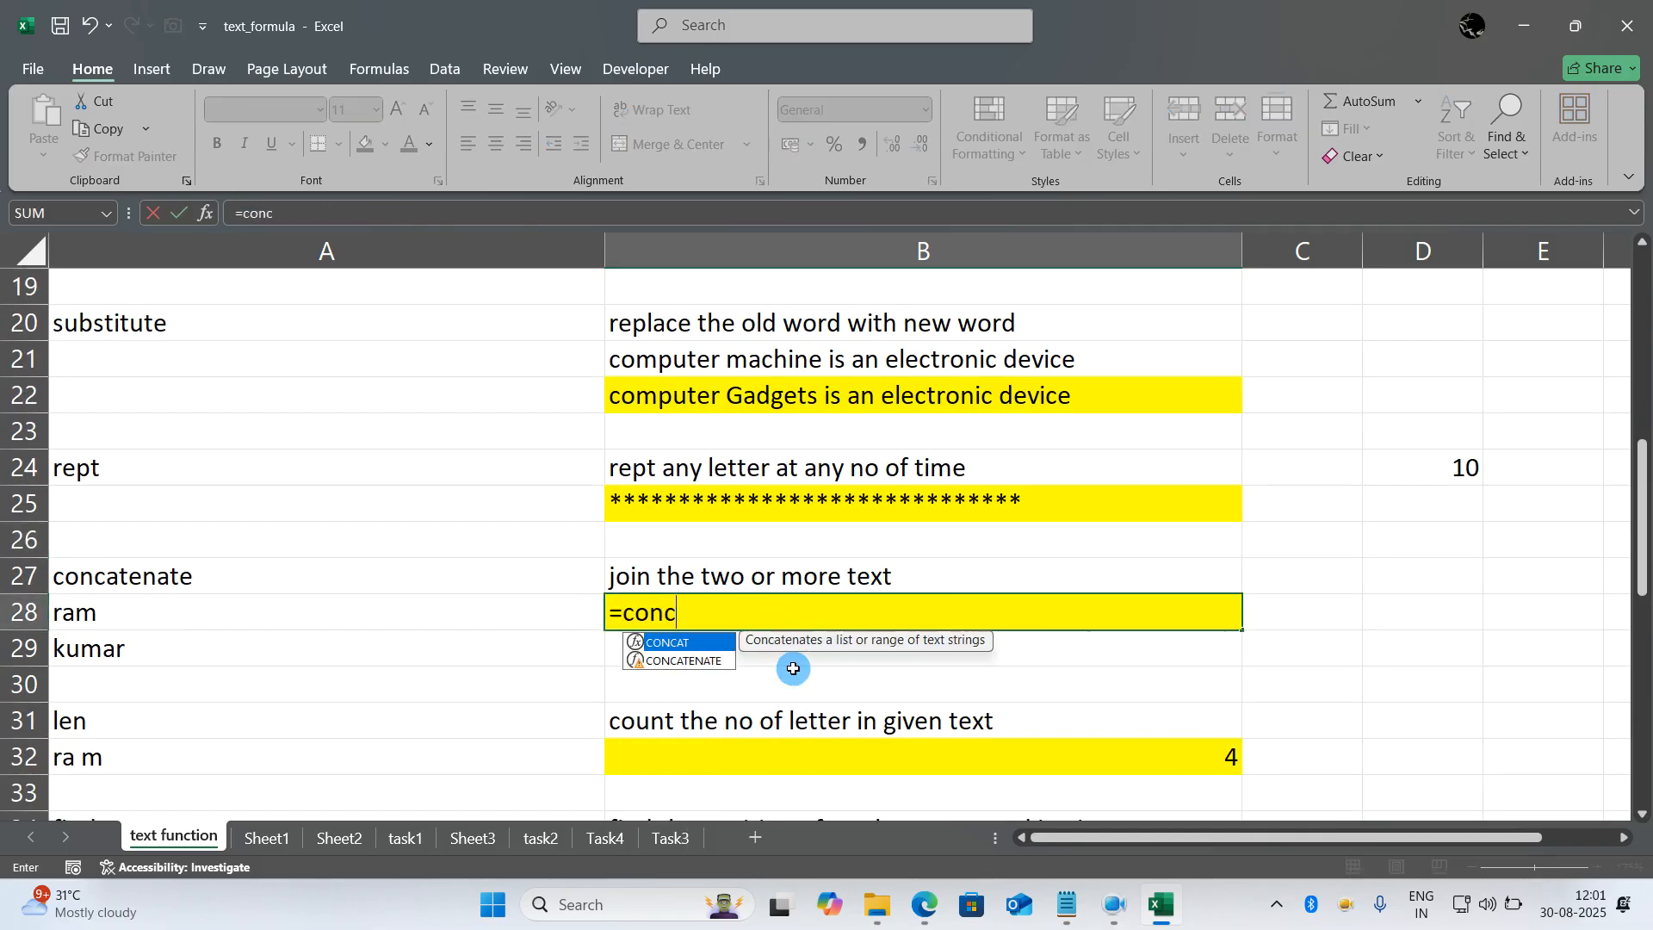
{"action": "type", "text": "atenate("}
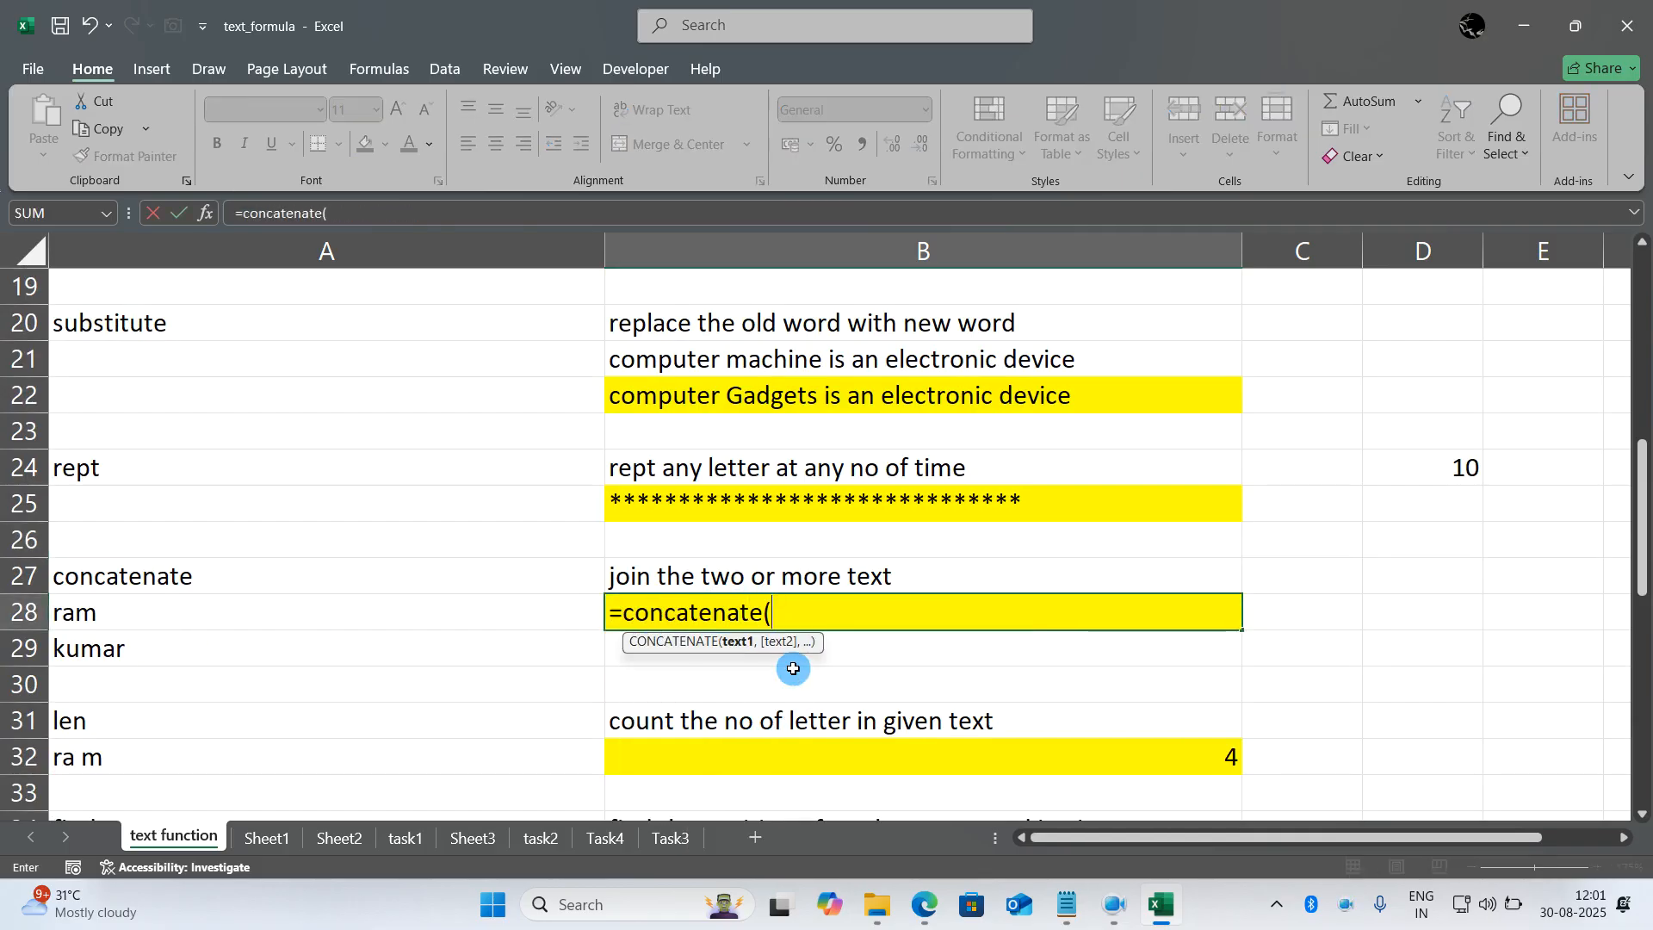
{"action": "left_click", "coordinate": [118, 618]}
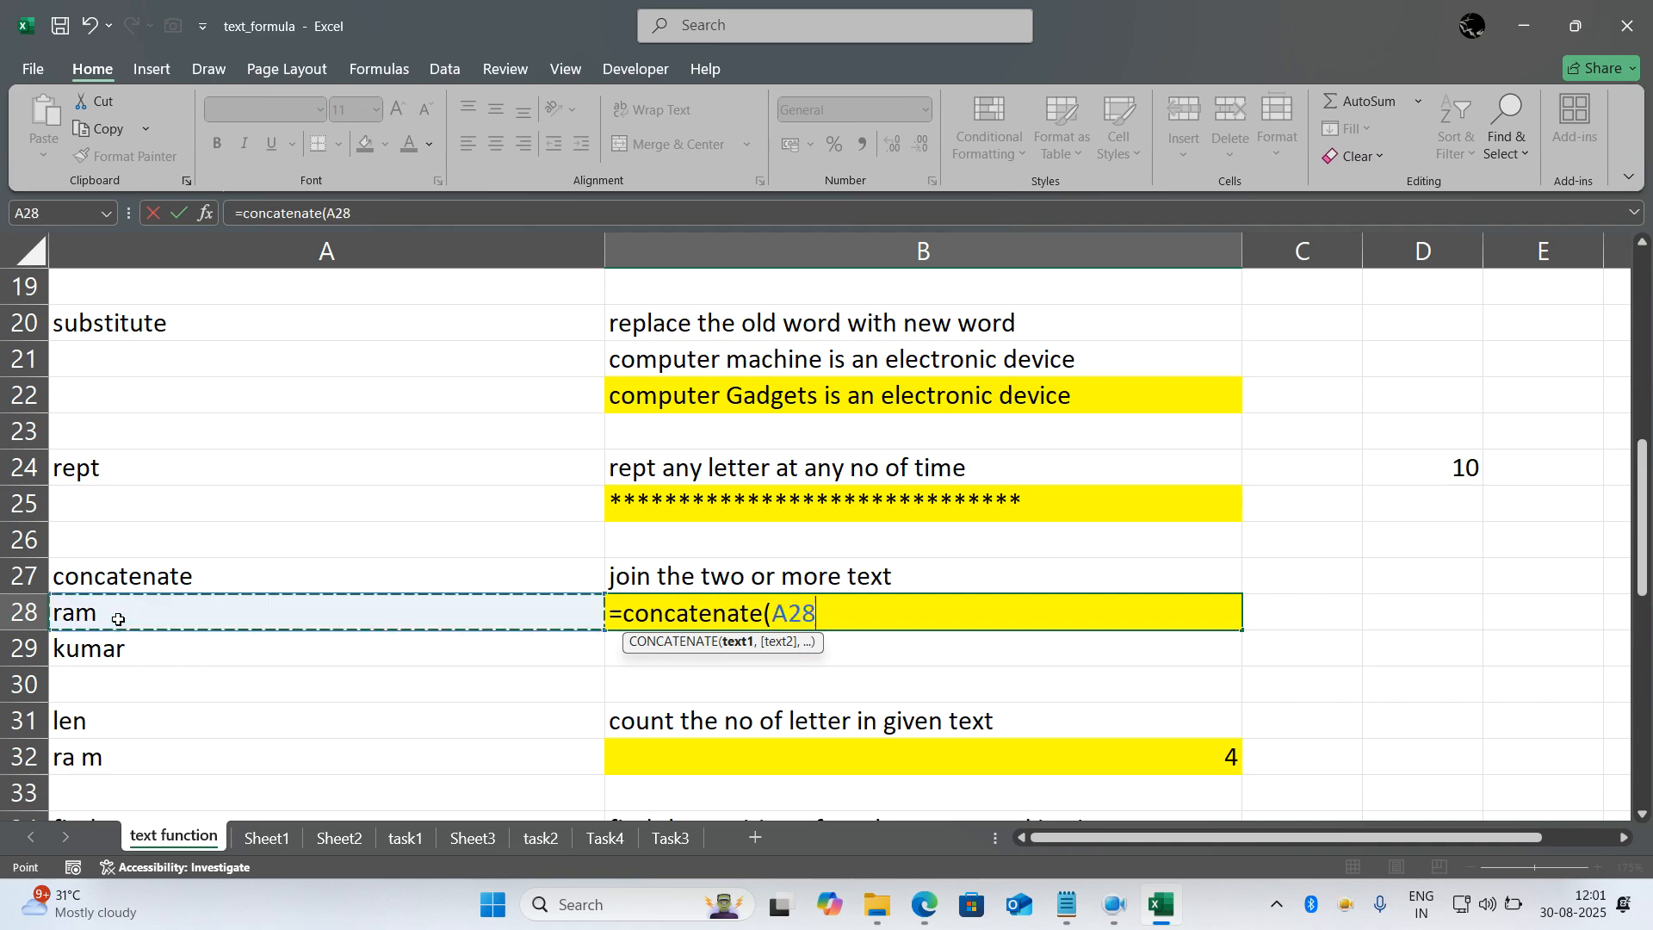
{"action": "type", "text": ","}
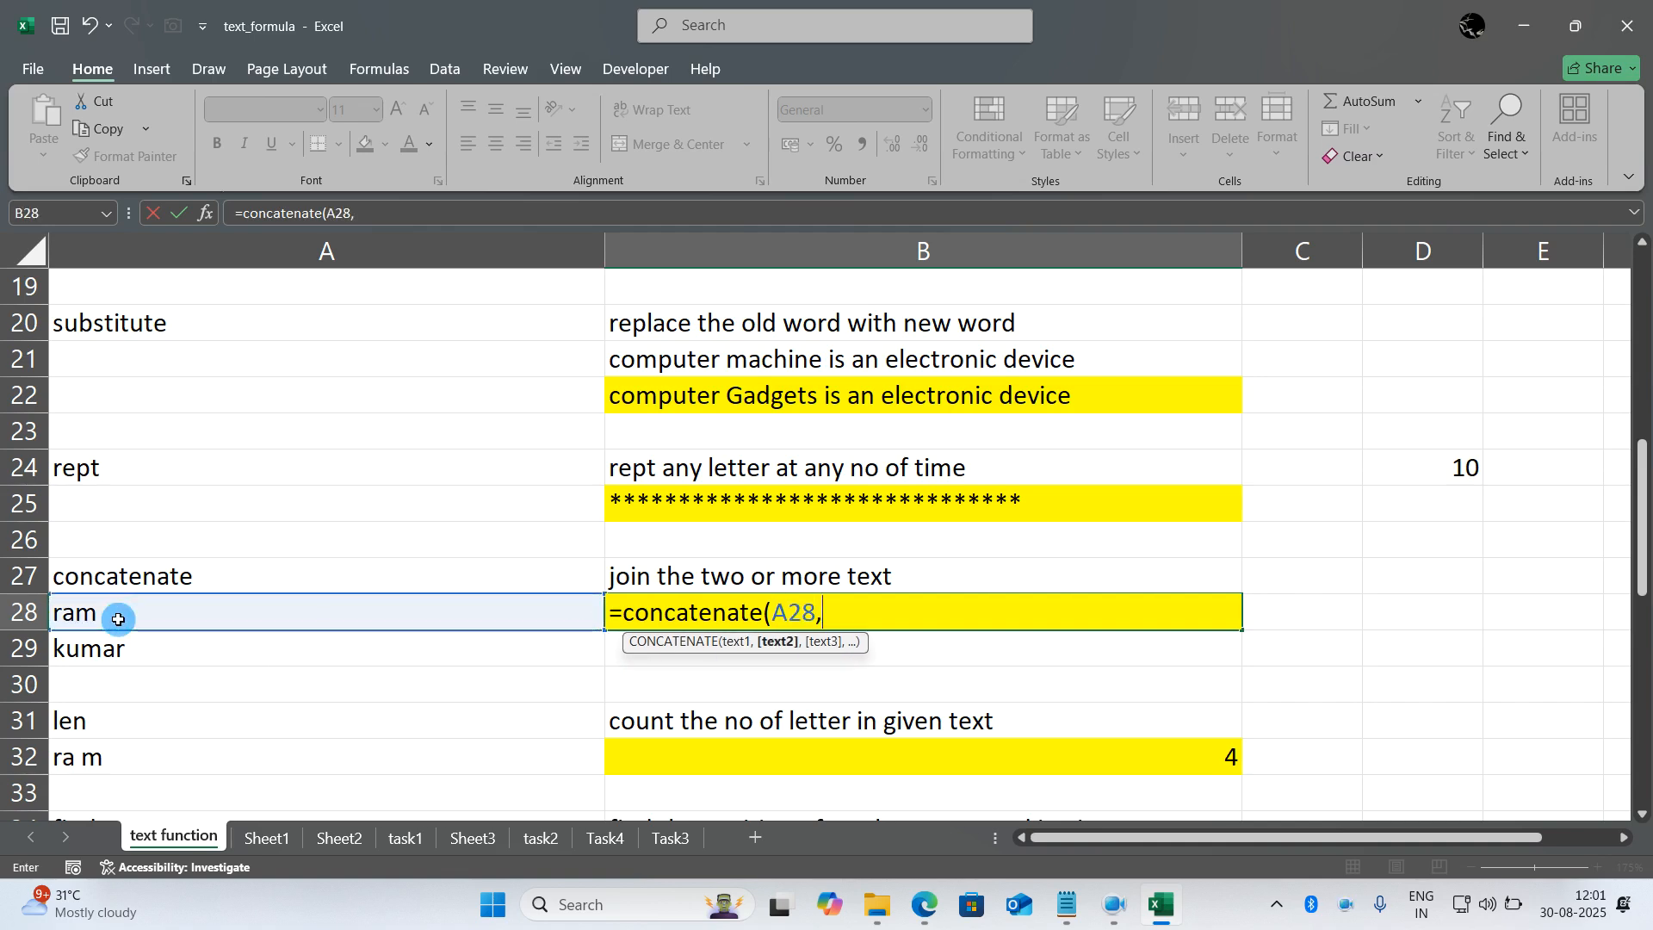
{"action": "type", "text": "\" \","}
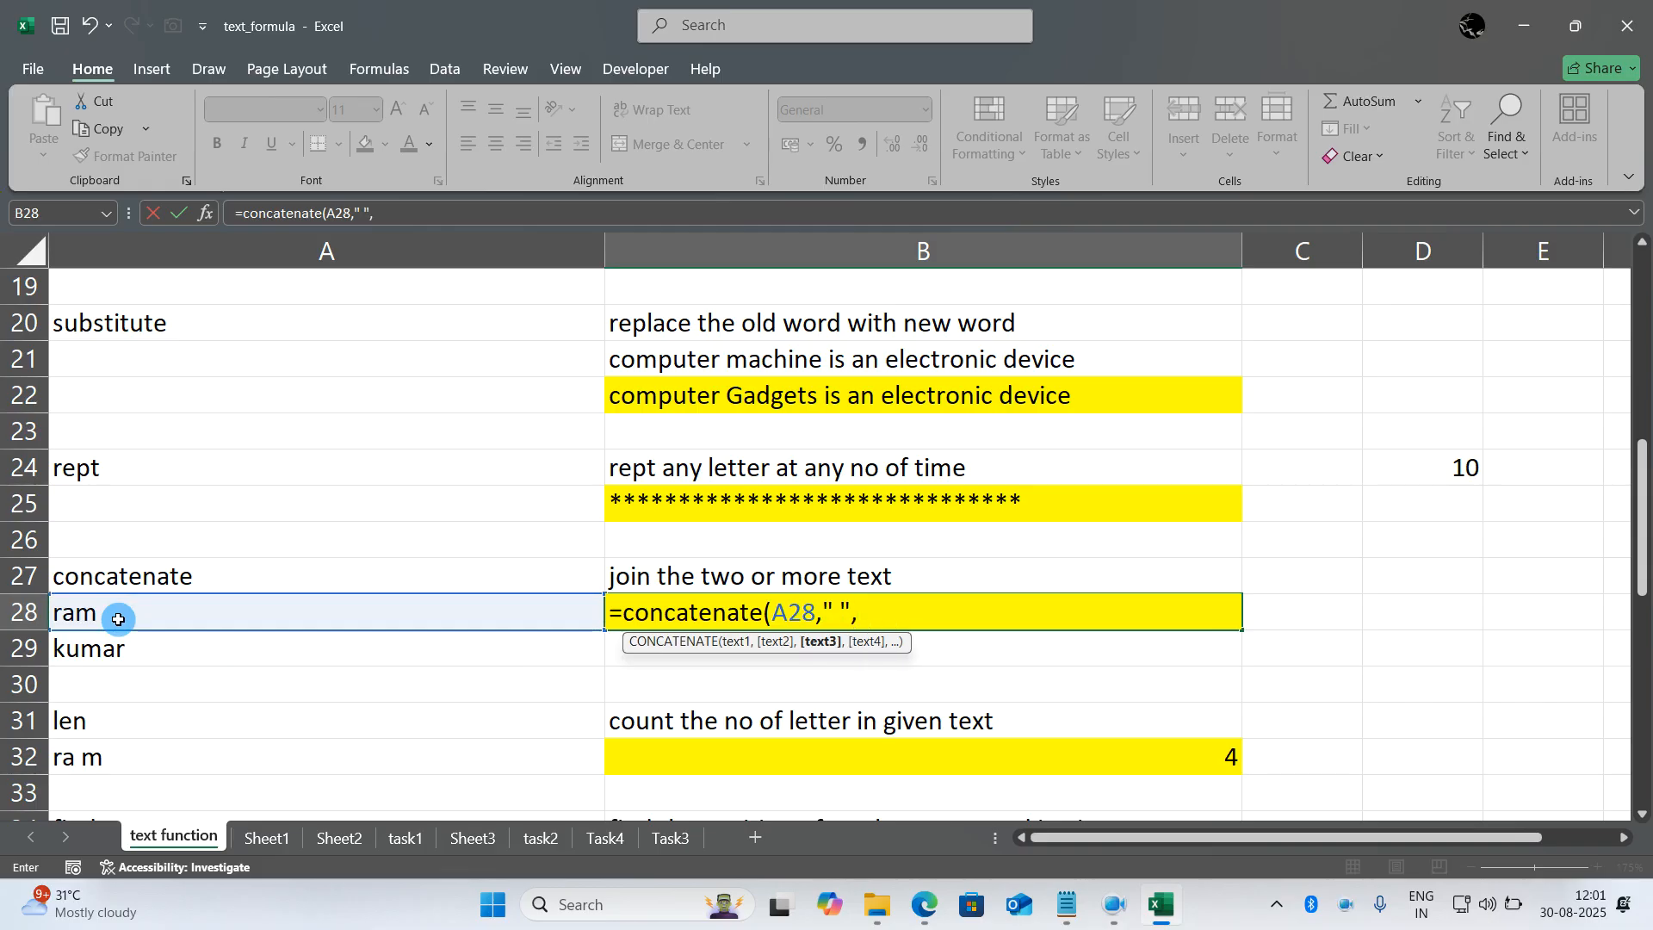
{"action": "left_click", "coordinate": [102, 647]}
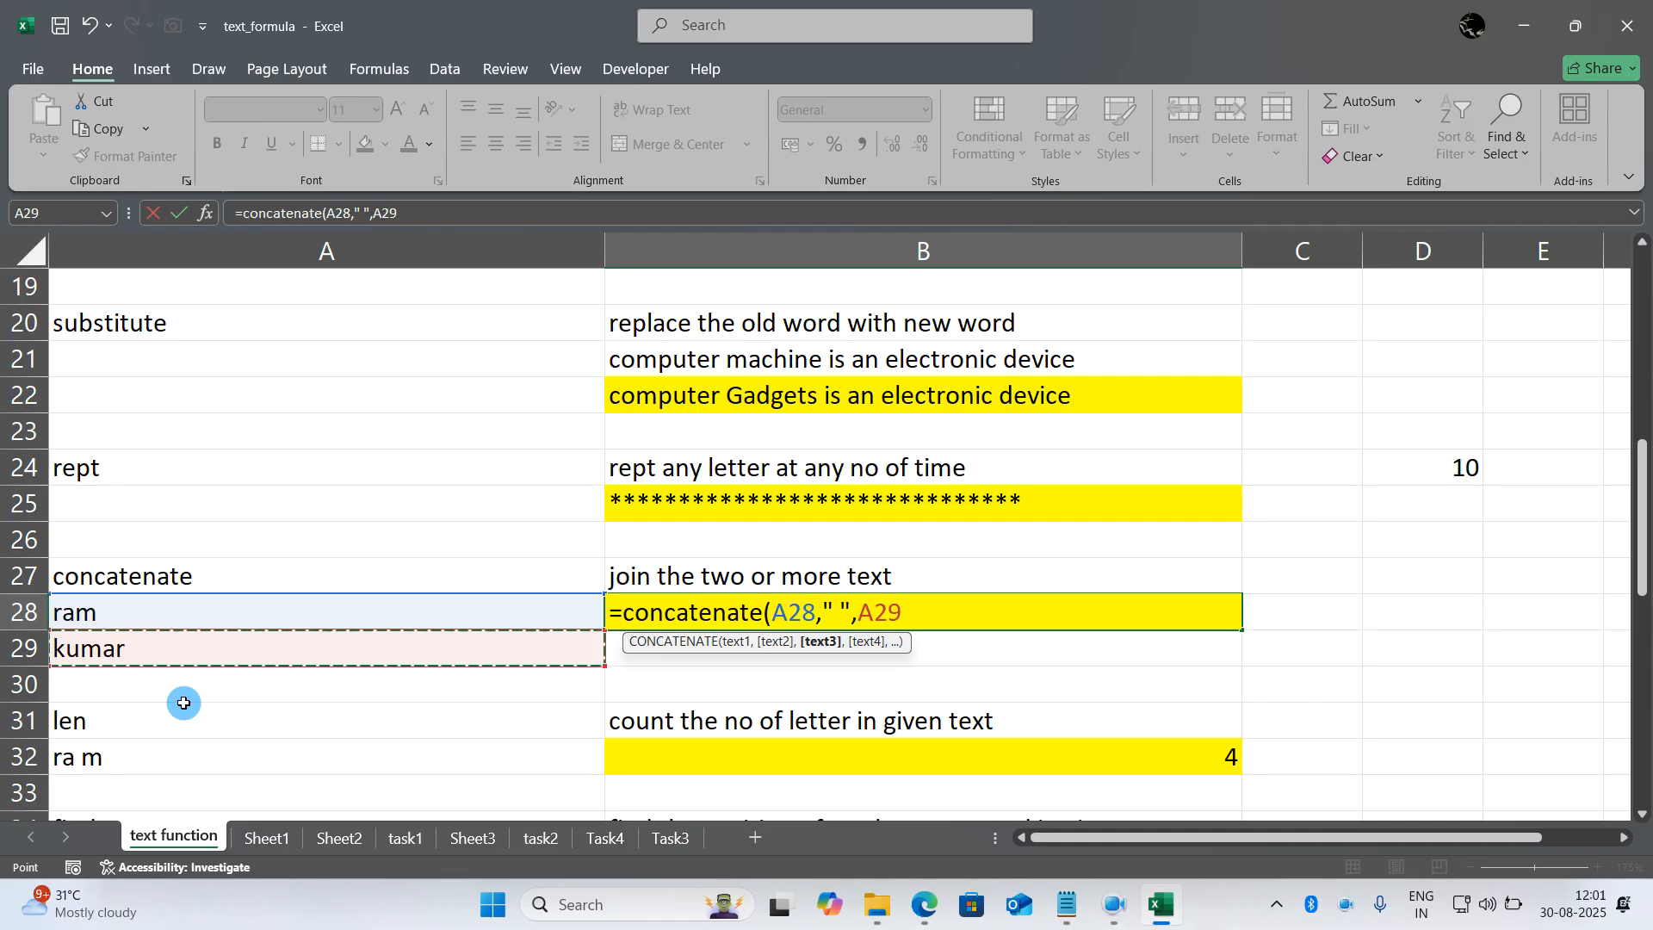
{"action": "type", "text": ")"}
{"action": "key", "text": "Return"}
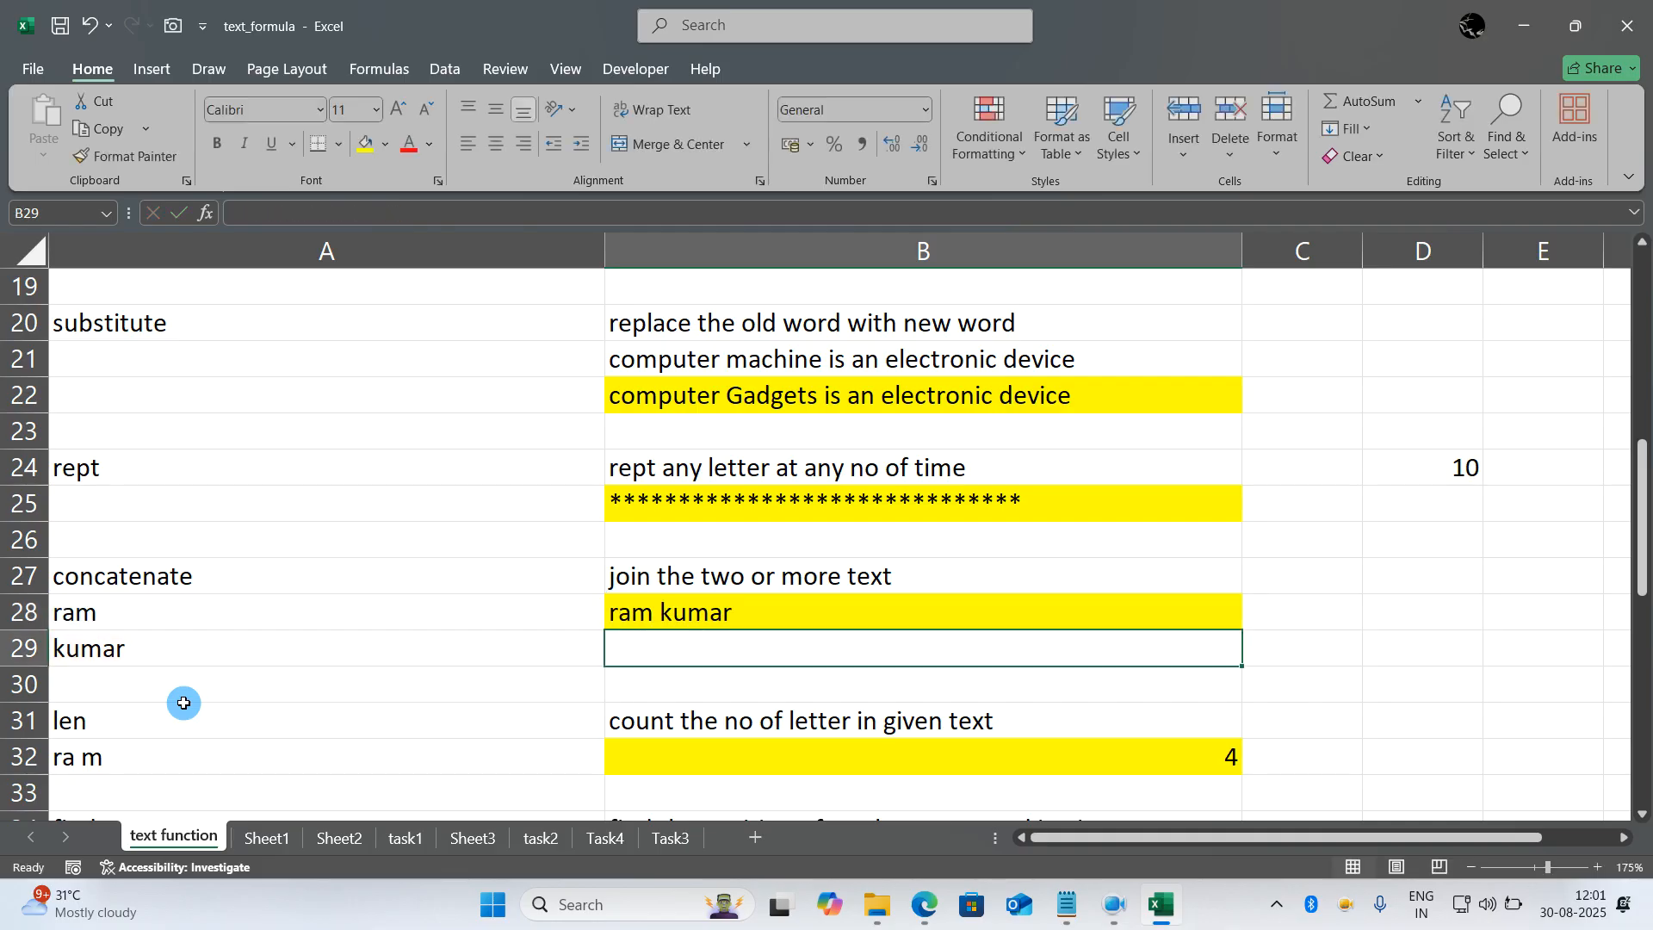
- Replace the first name in A28 and the surname in A29 with a different person's name
{"action": "key", "text": "Left"}
{"action": "key", "text": "Up"}
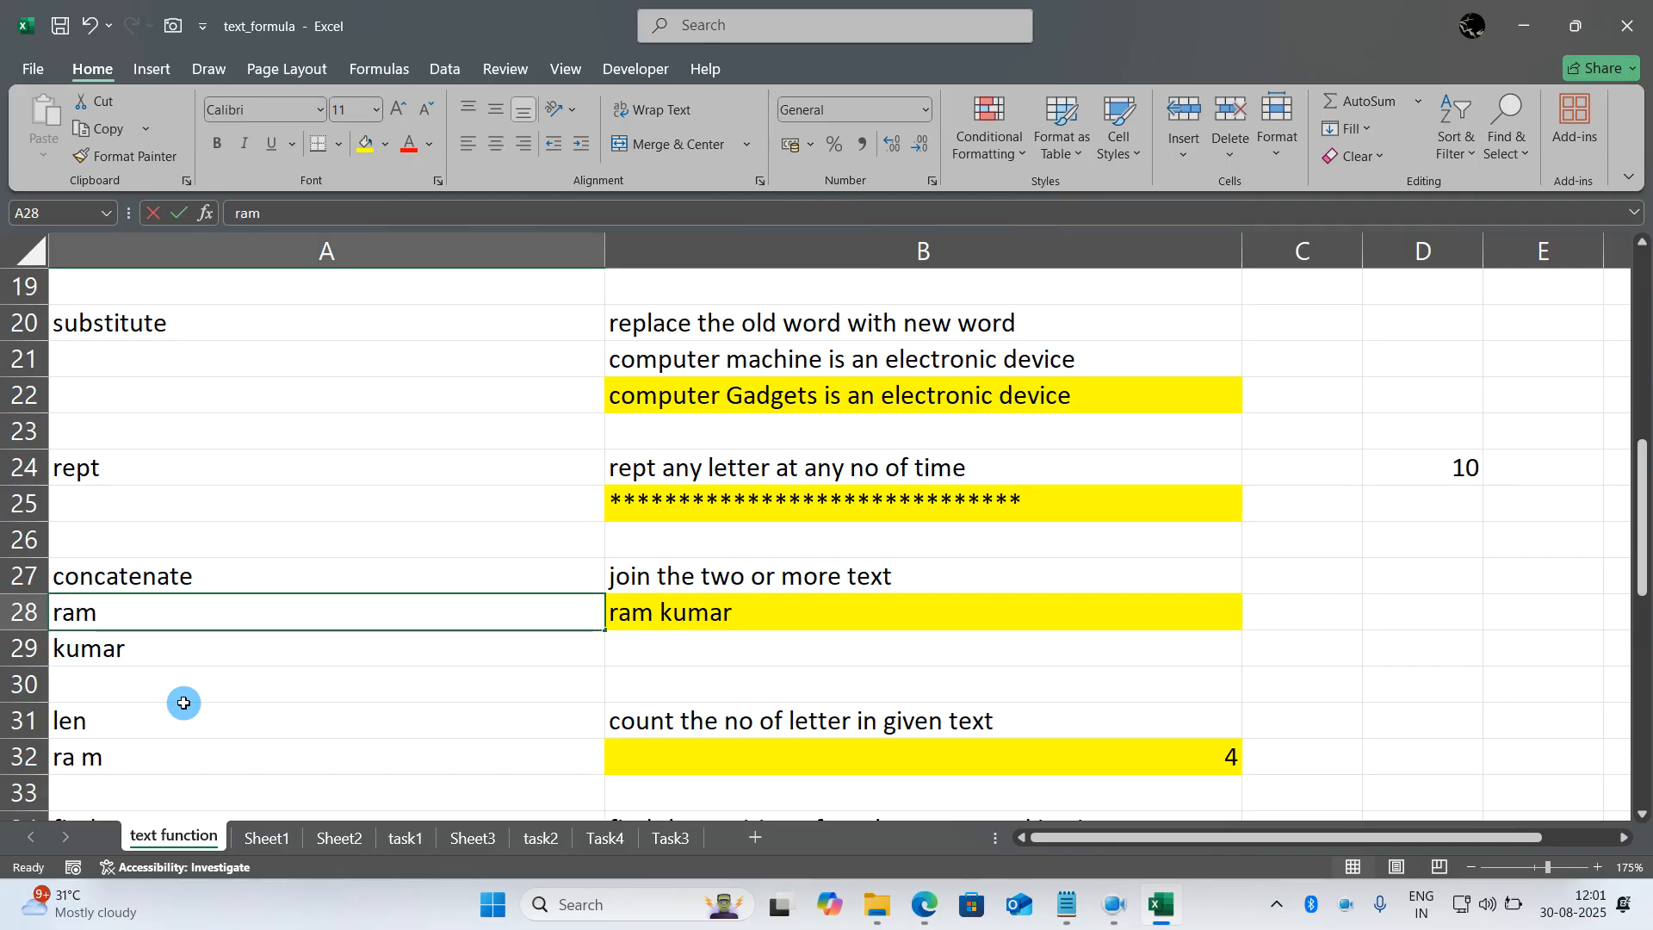
{"action": "type", "text": "yo"}
{"action": "key", "text": "BackSpace"}
{"action": "type", "text": "ogesh"}
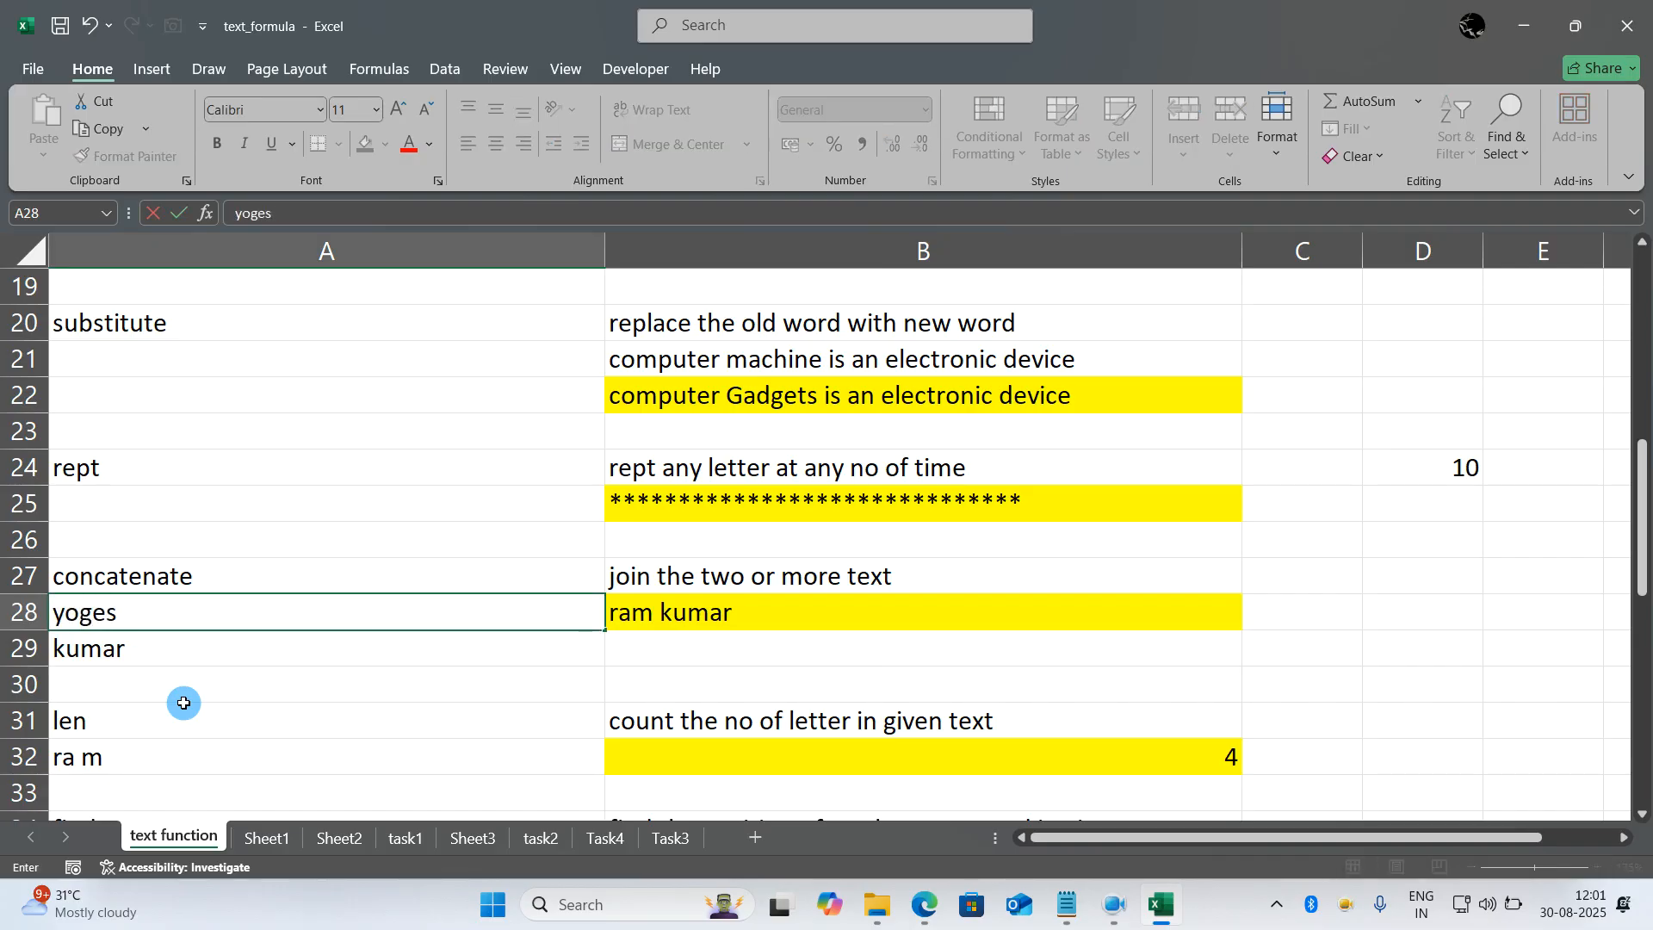
{"action": "key", "text": "Return"}
{"action": "type", "text": "singh"}
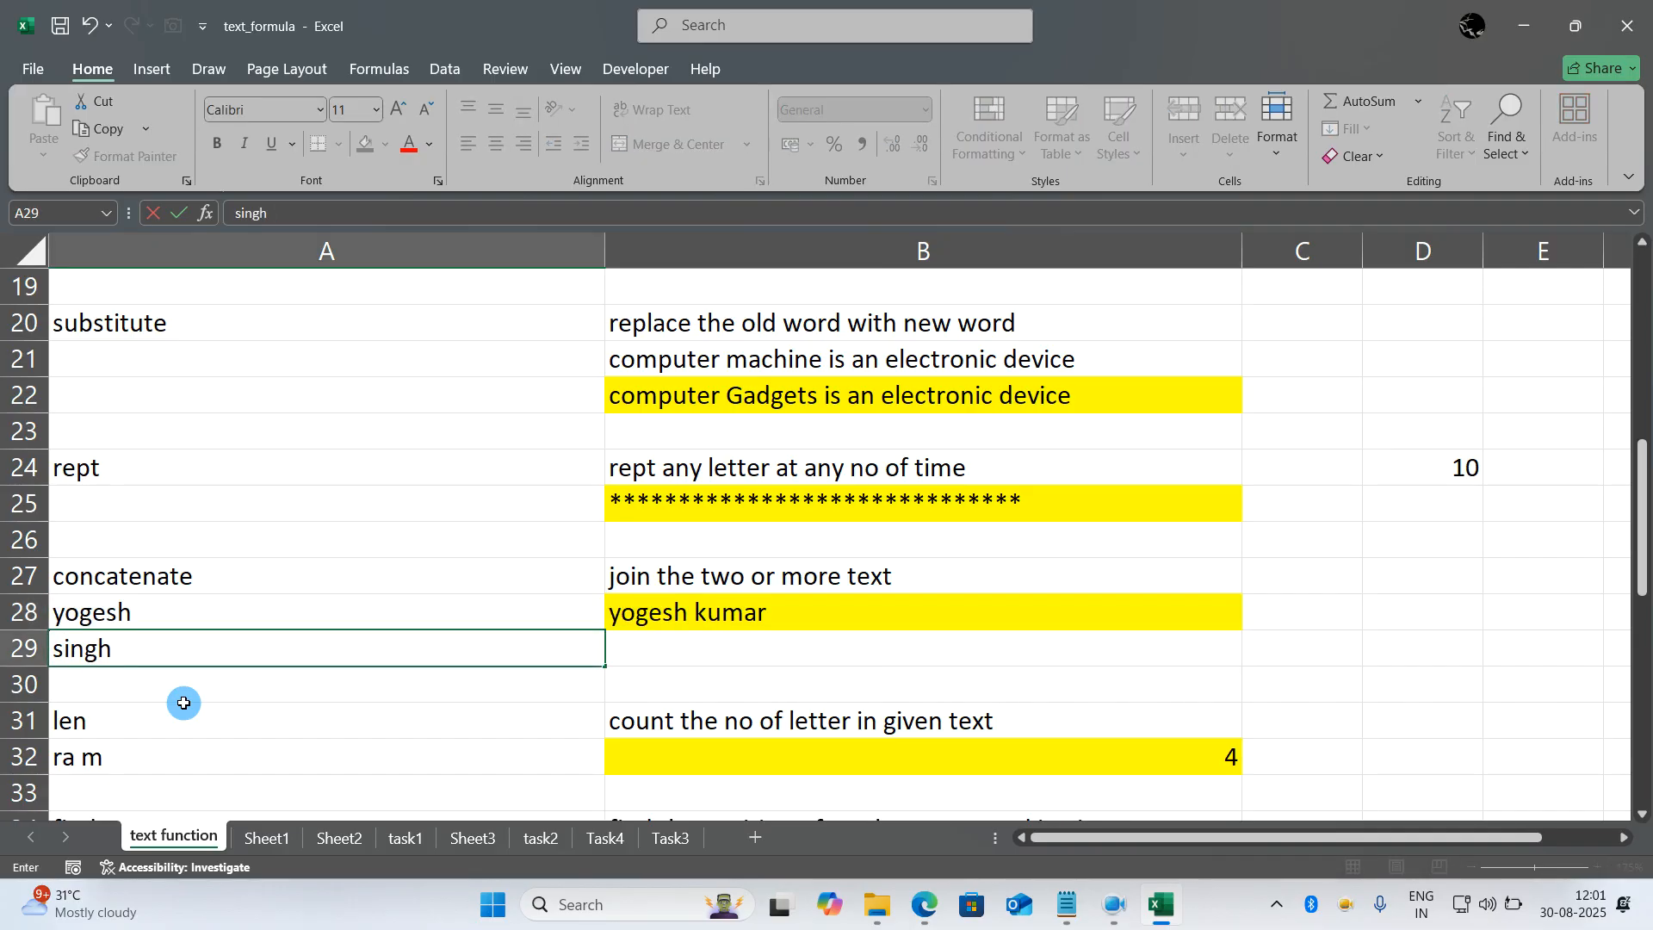
{"action": "key", "text": "Return"}
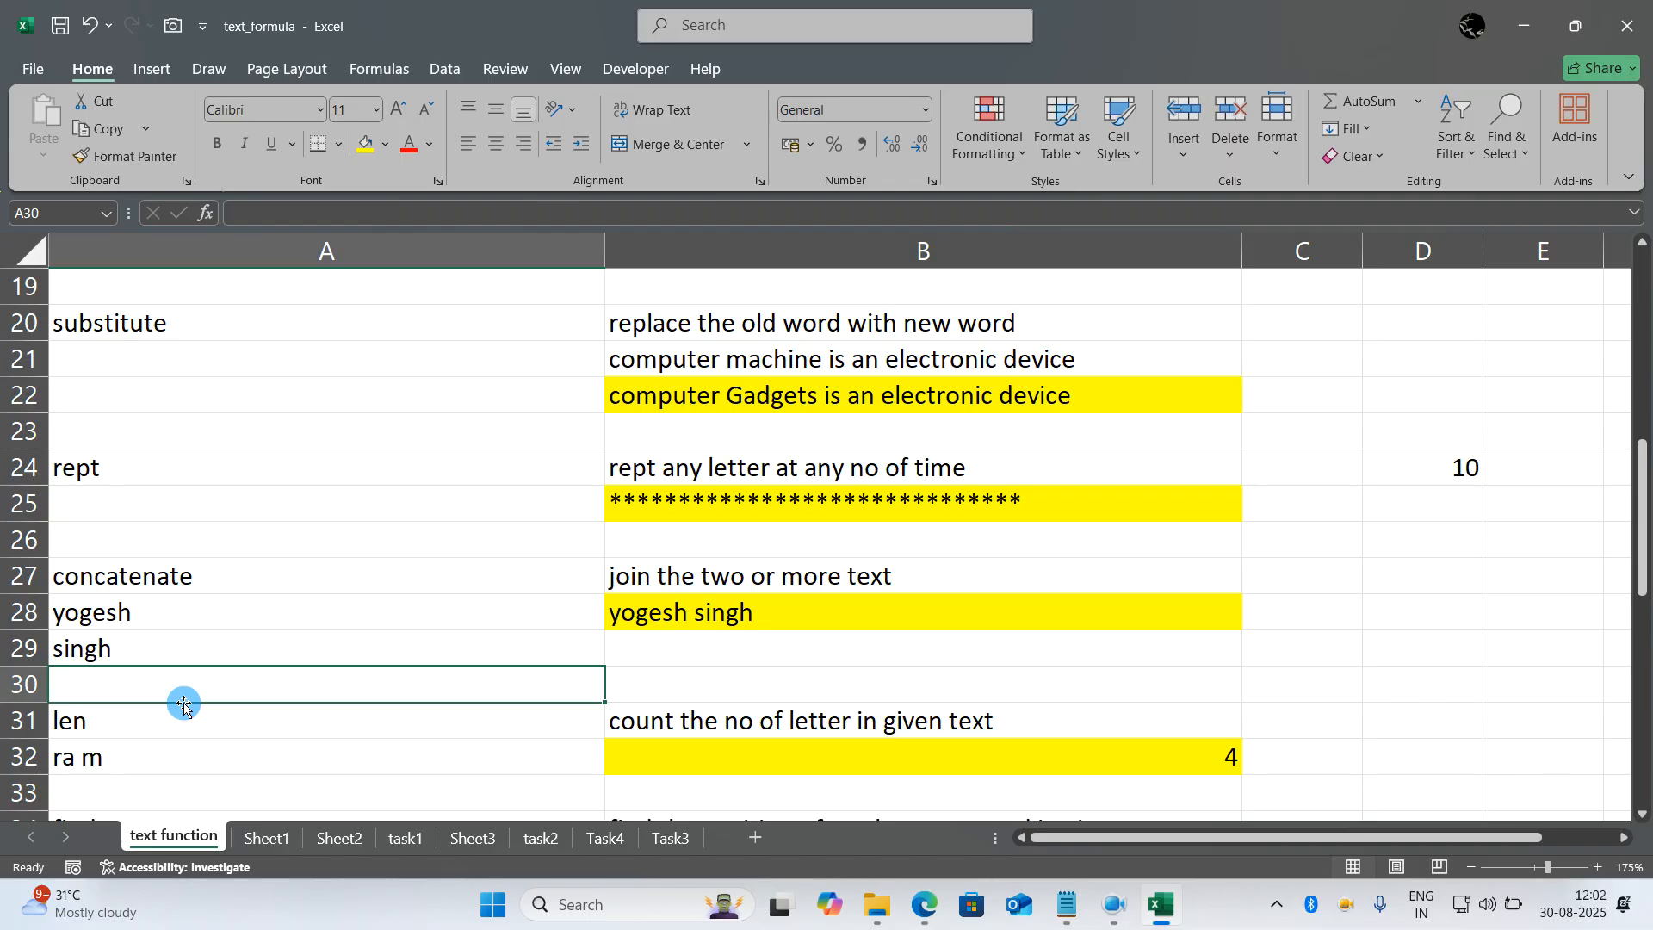
- Remove the space inside the text in A32 and select the LEN formula in B32
{"action": "scroll", "coordinate": [181, 696], "scroll_direction": "down", "scroll_amount": 1}
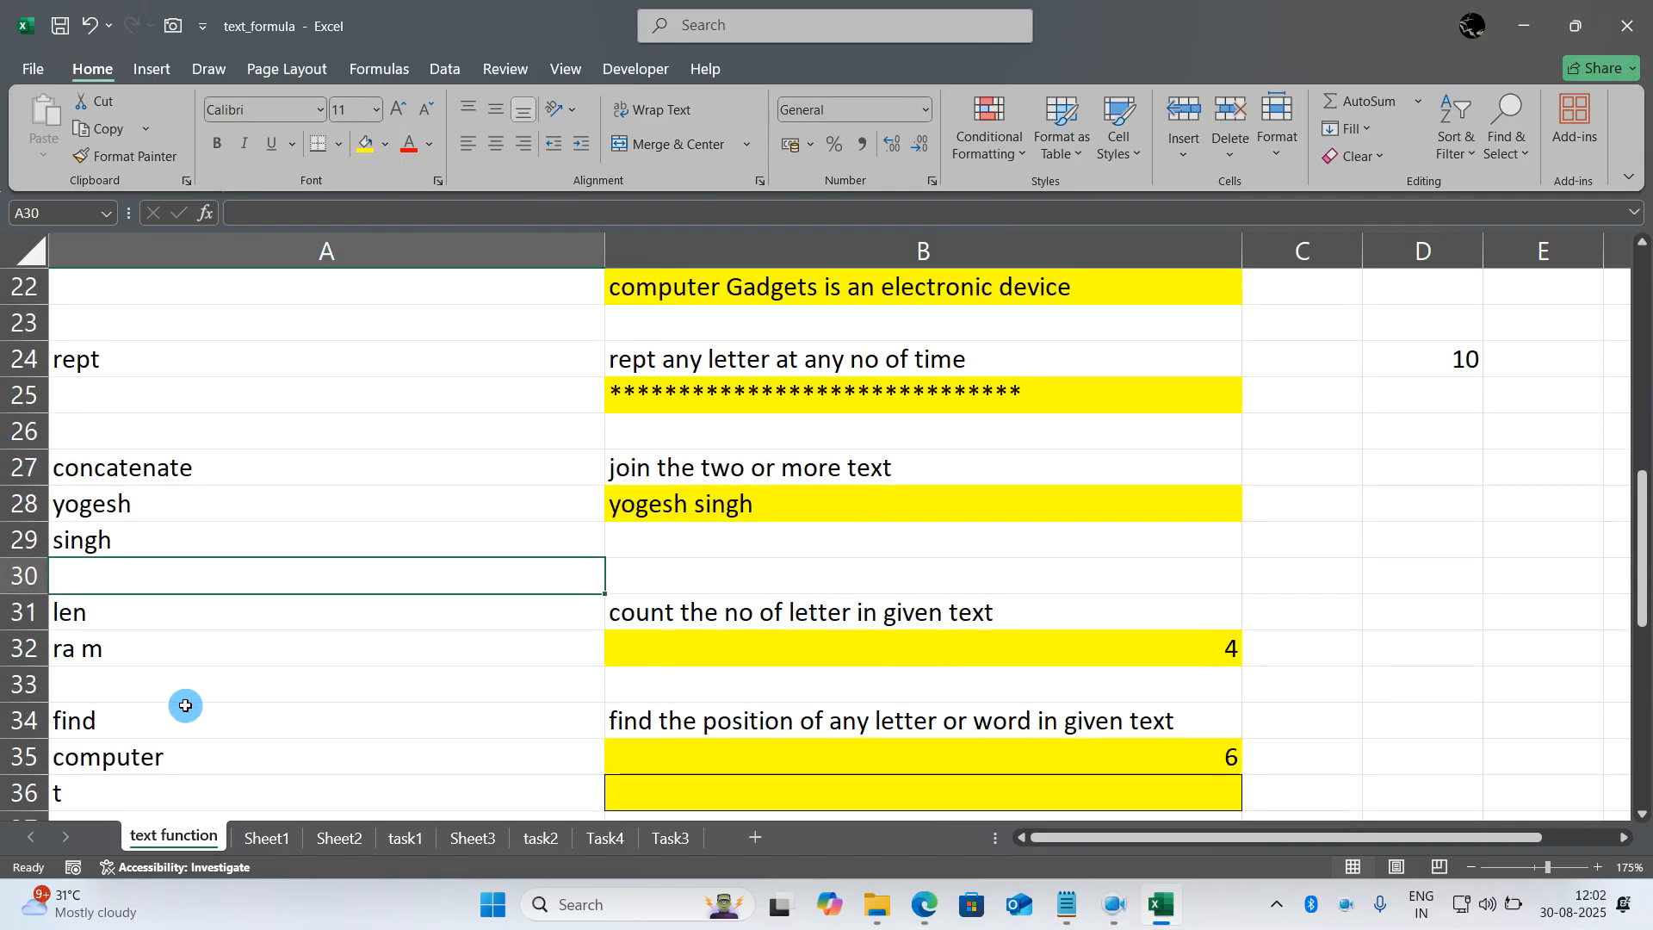
{"action": "double_click", "coordinate": [129, 647]}
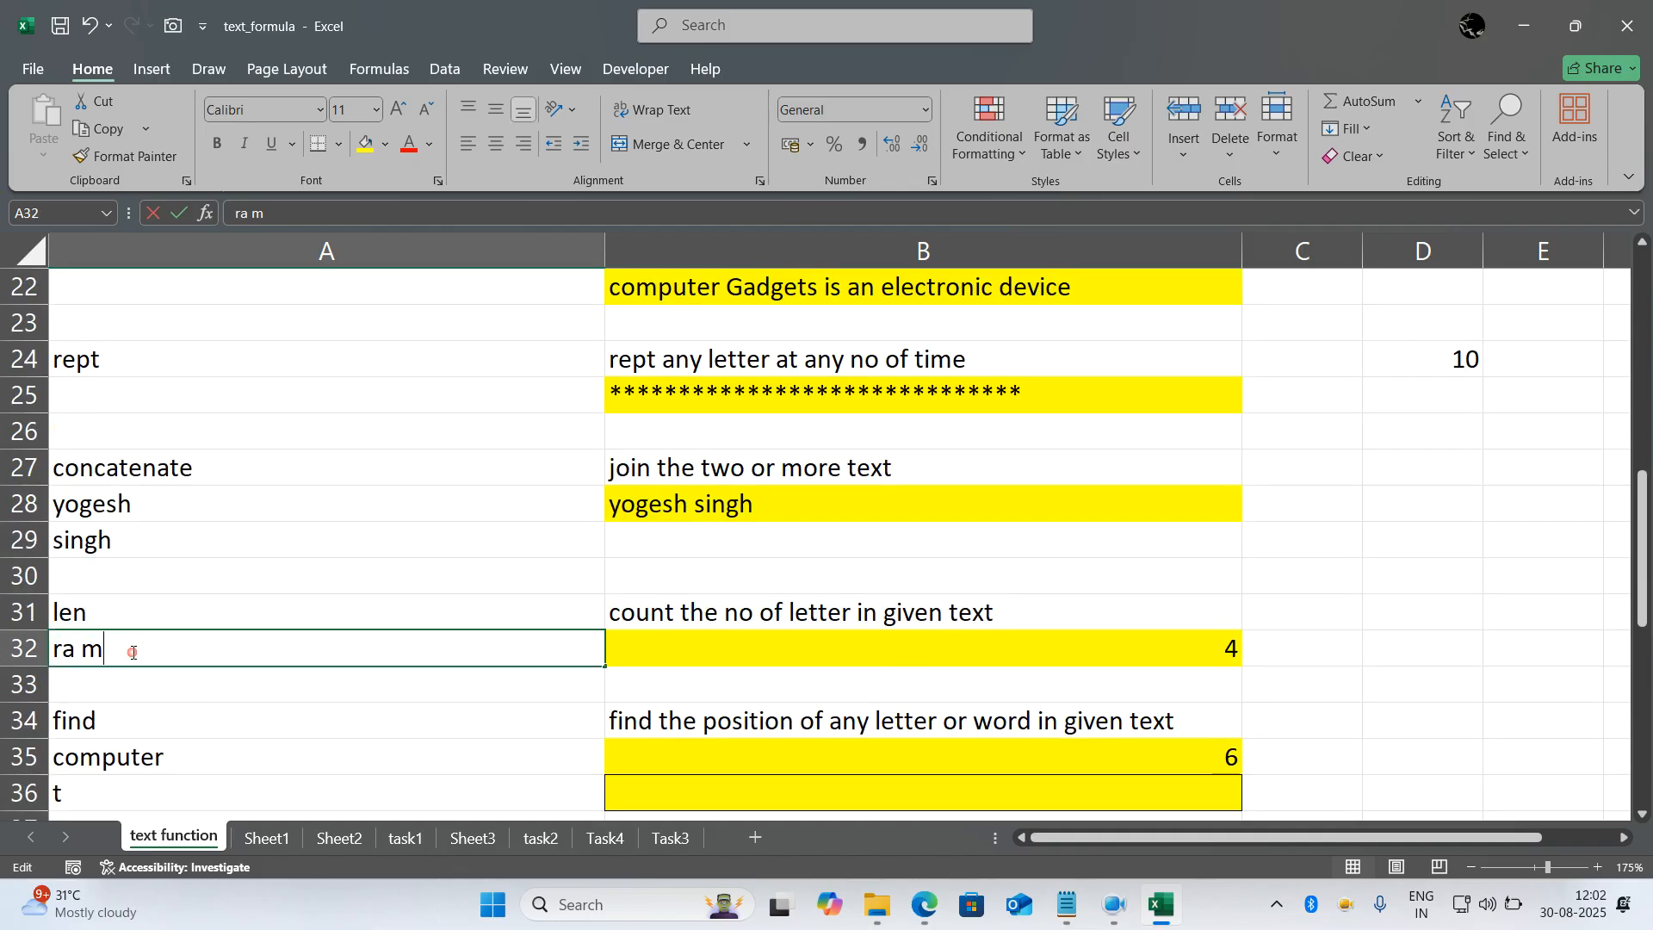
{"action": "key", "text": "BackSpace"}
{"action": "key", "text": "BackSpace"}
{"action": "type", "text": "m"}
{"action": "key", "text": "Return"}
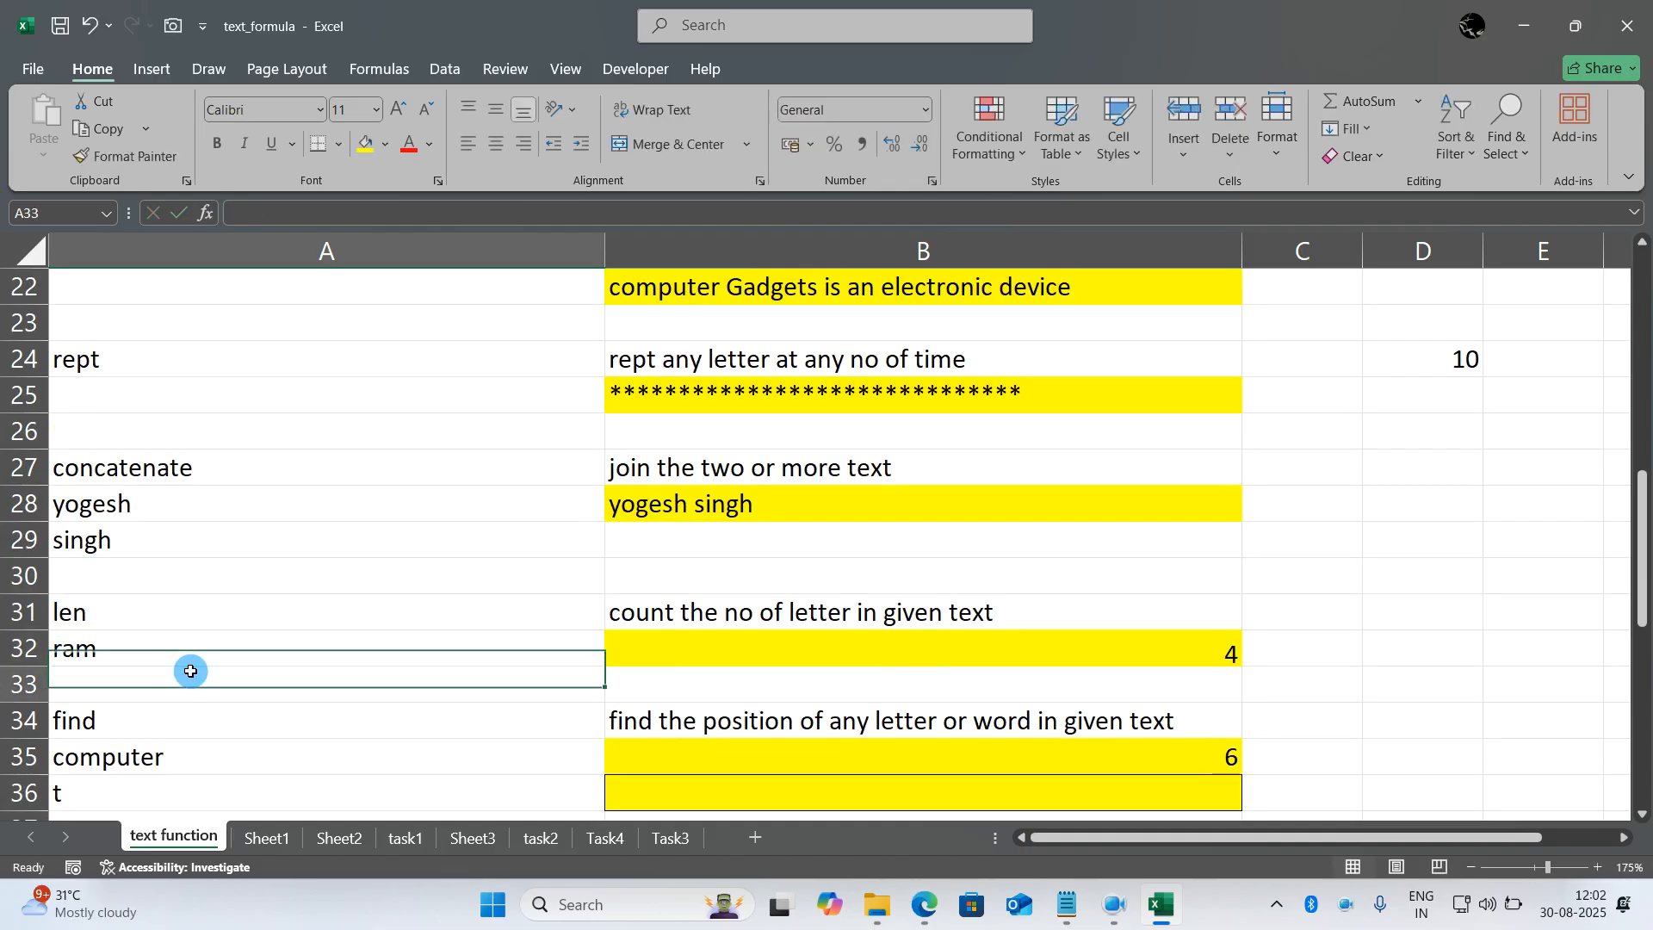
{"action": "left_click", "coordinate": [685, 652]}
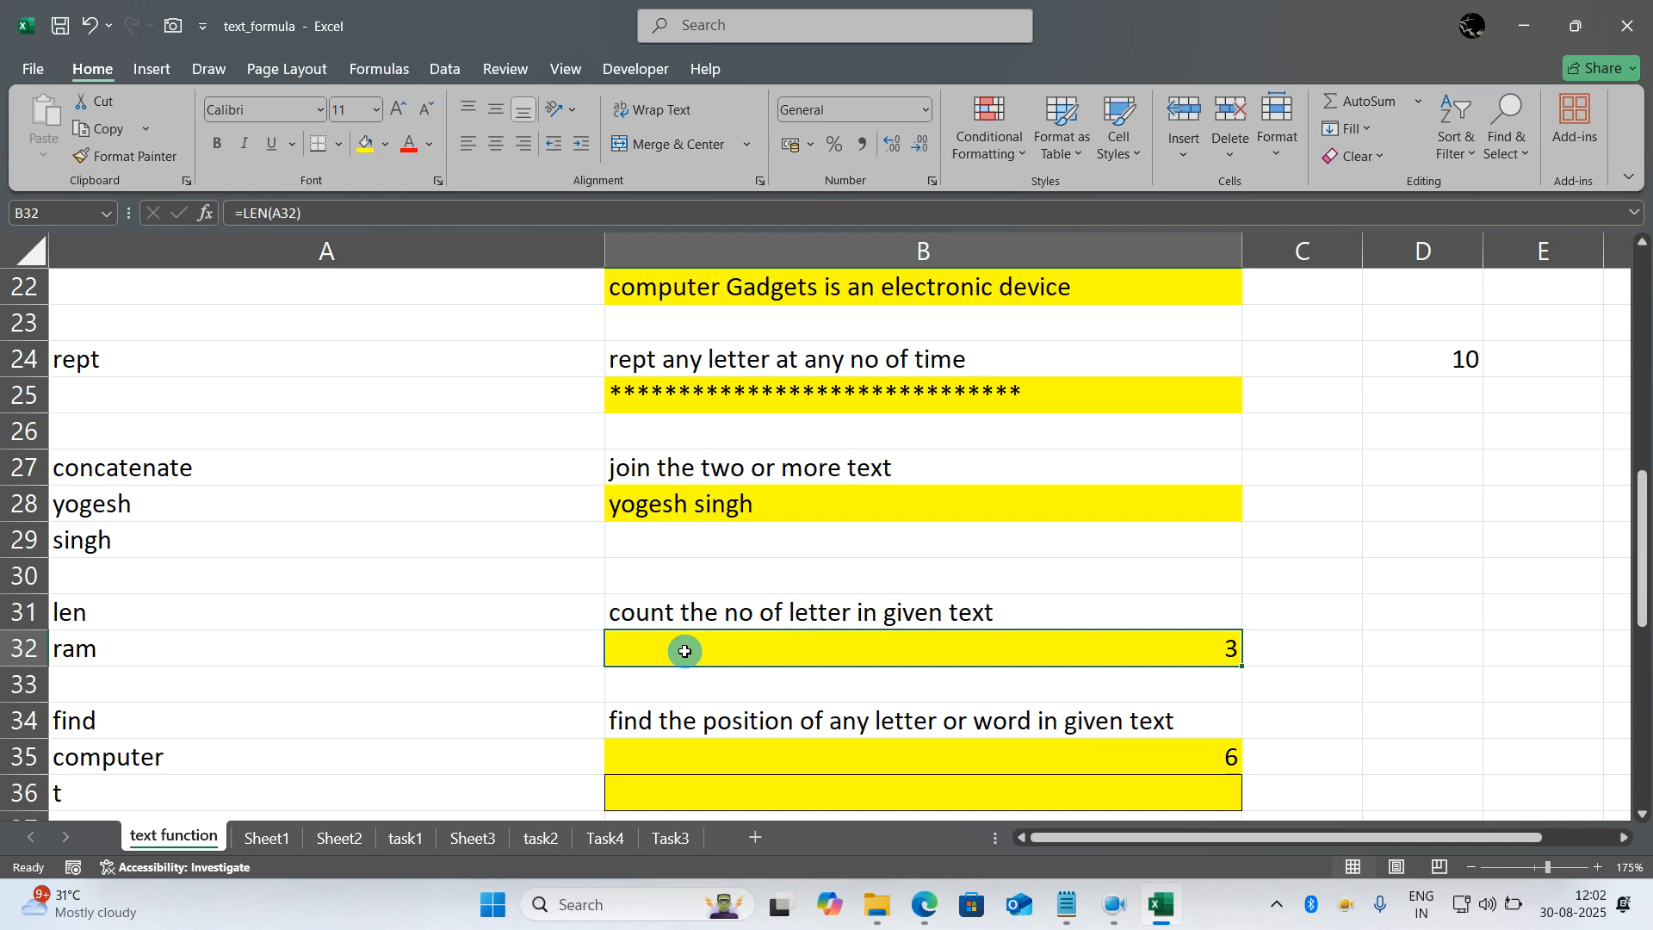
- Wrap the B28 formula in UPPER so it reads =UPPER(CONCATENATE(A28," ",A29))
{"action": "double_click", "coordinate": [766, 504]}
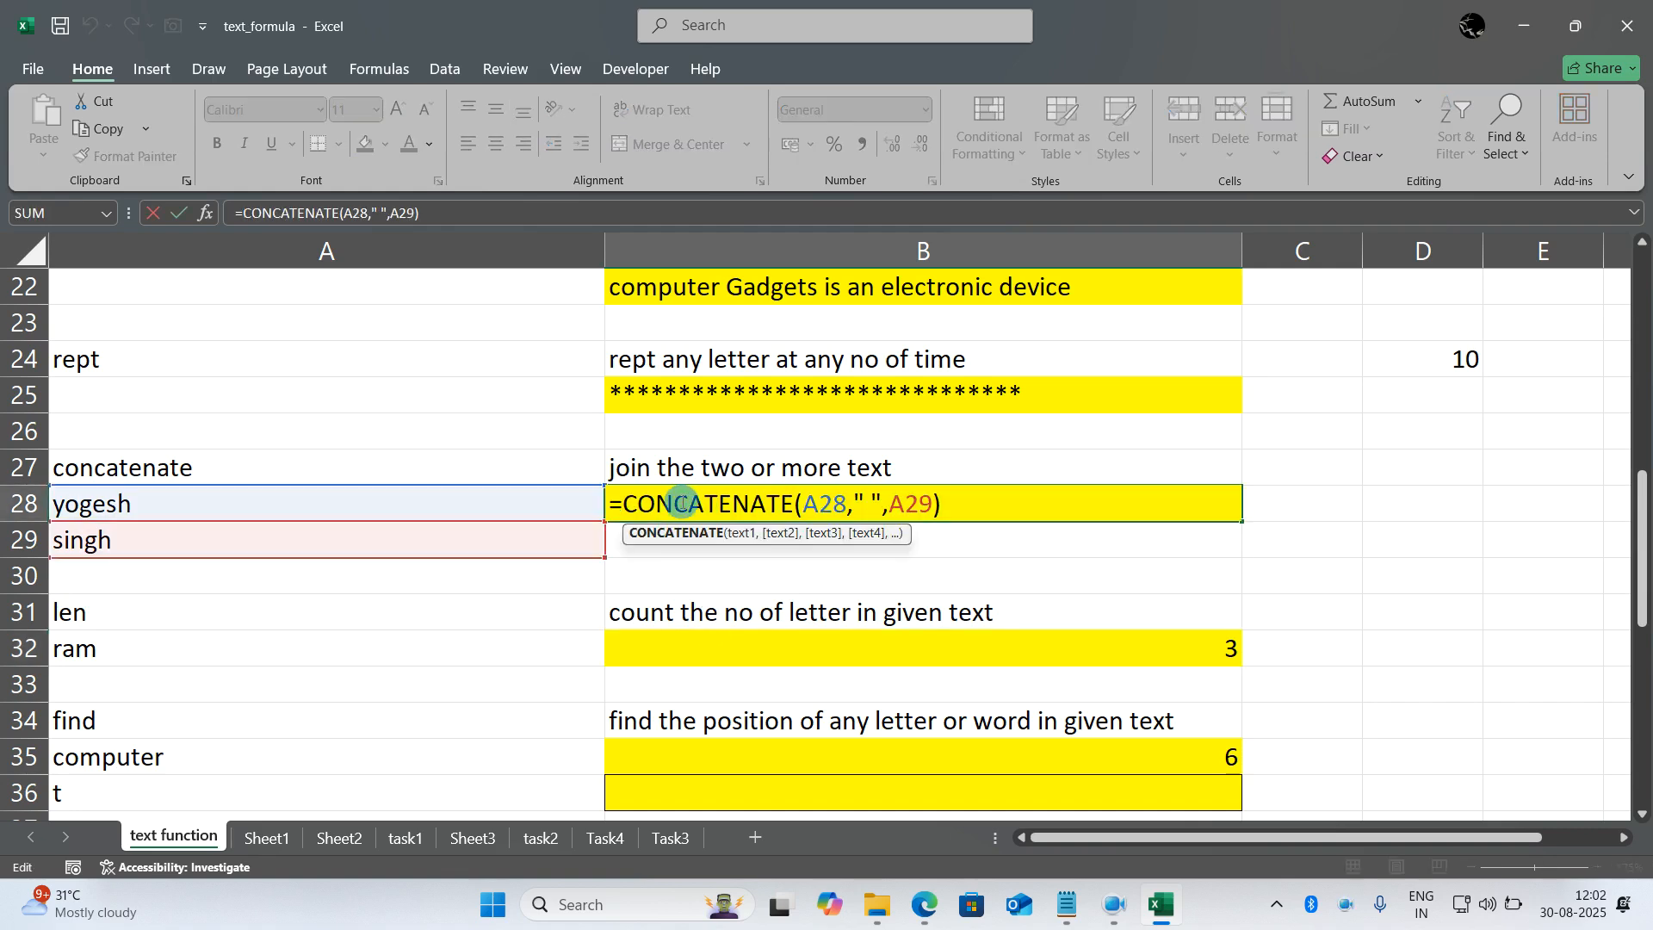
{"action": "left_click", "coordinate": [620, 504]}
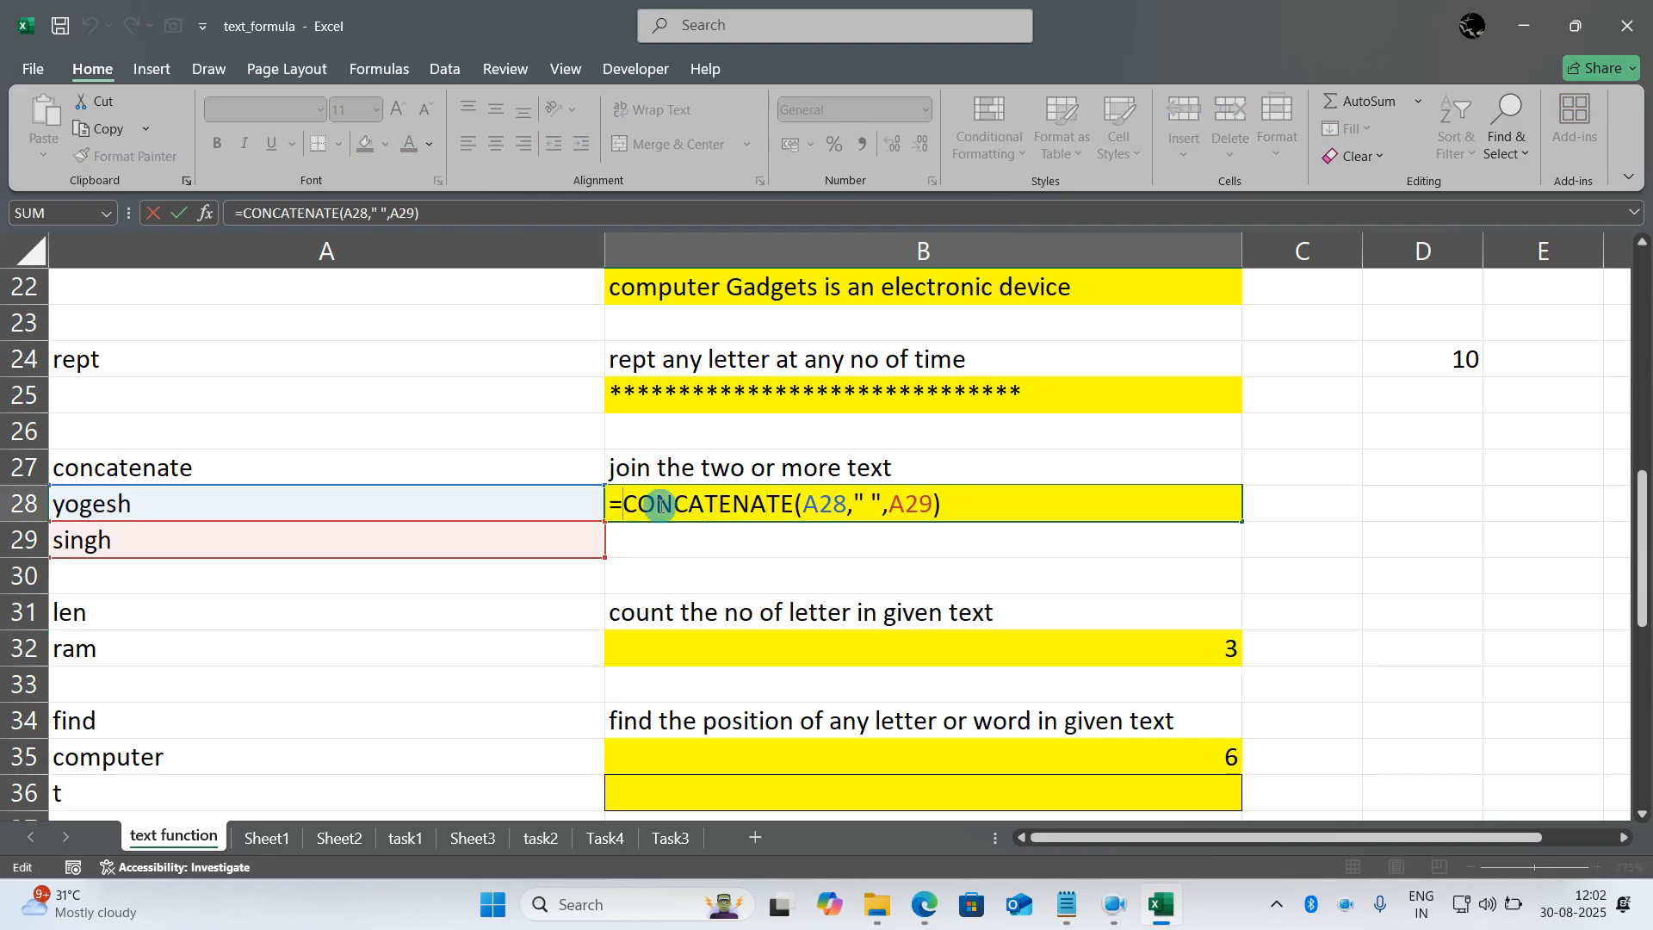
{"action": "type", "text": "upper("}
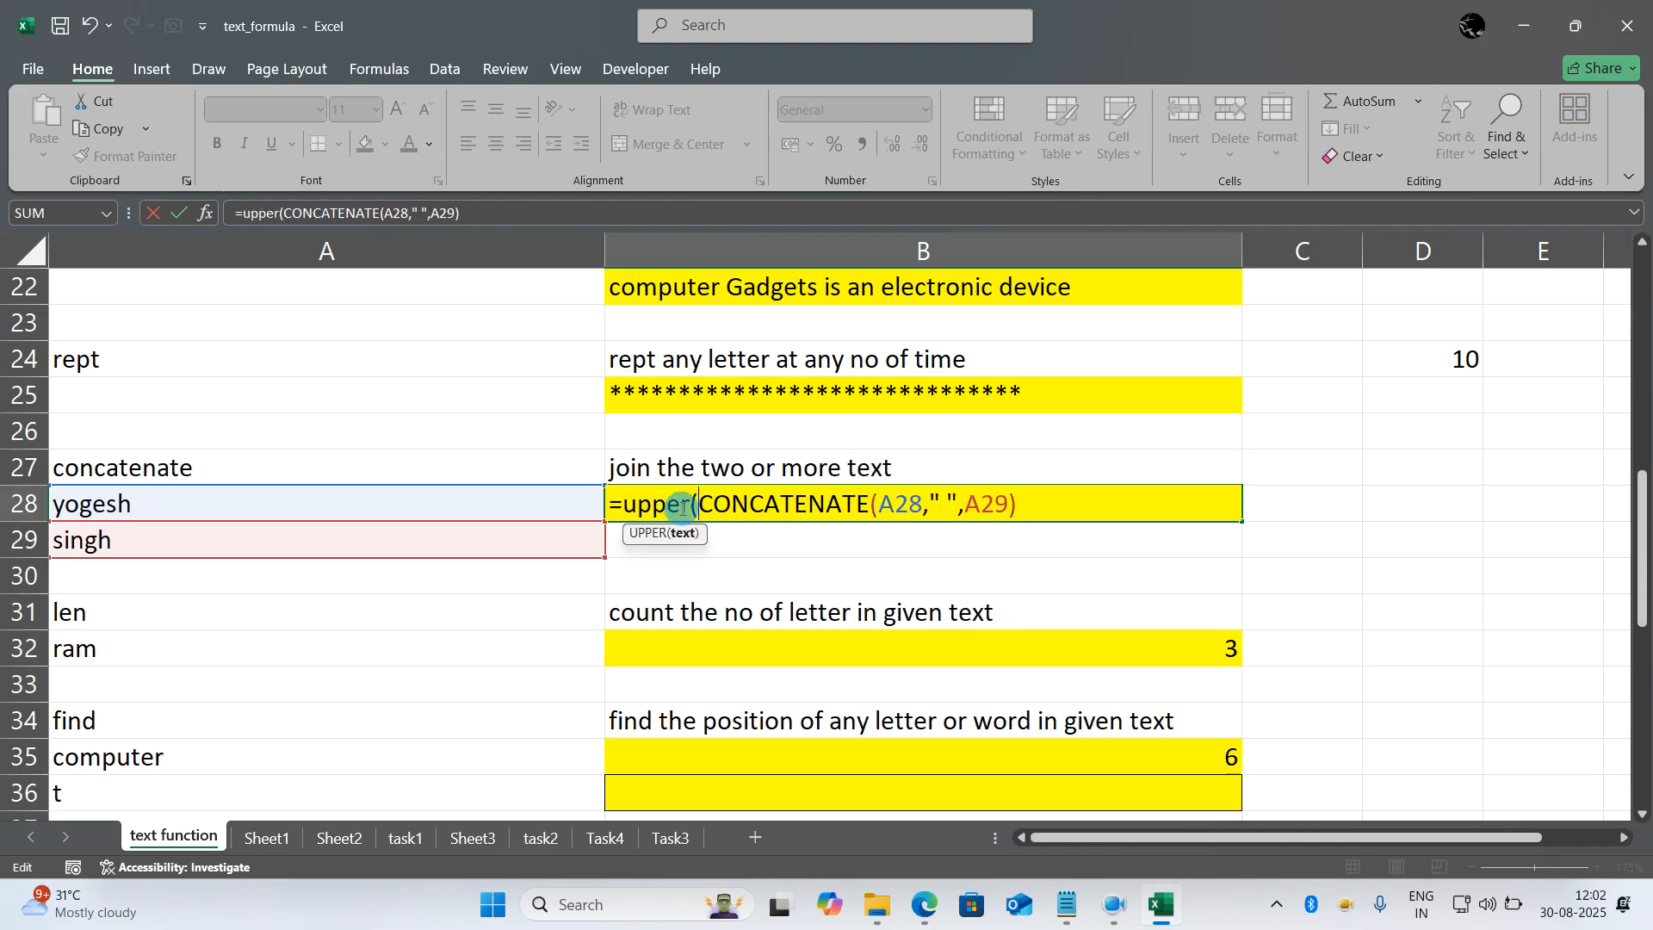
{"action": "left_click", "coordinate": [1061, 511]}
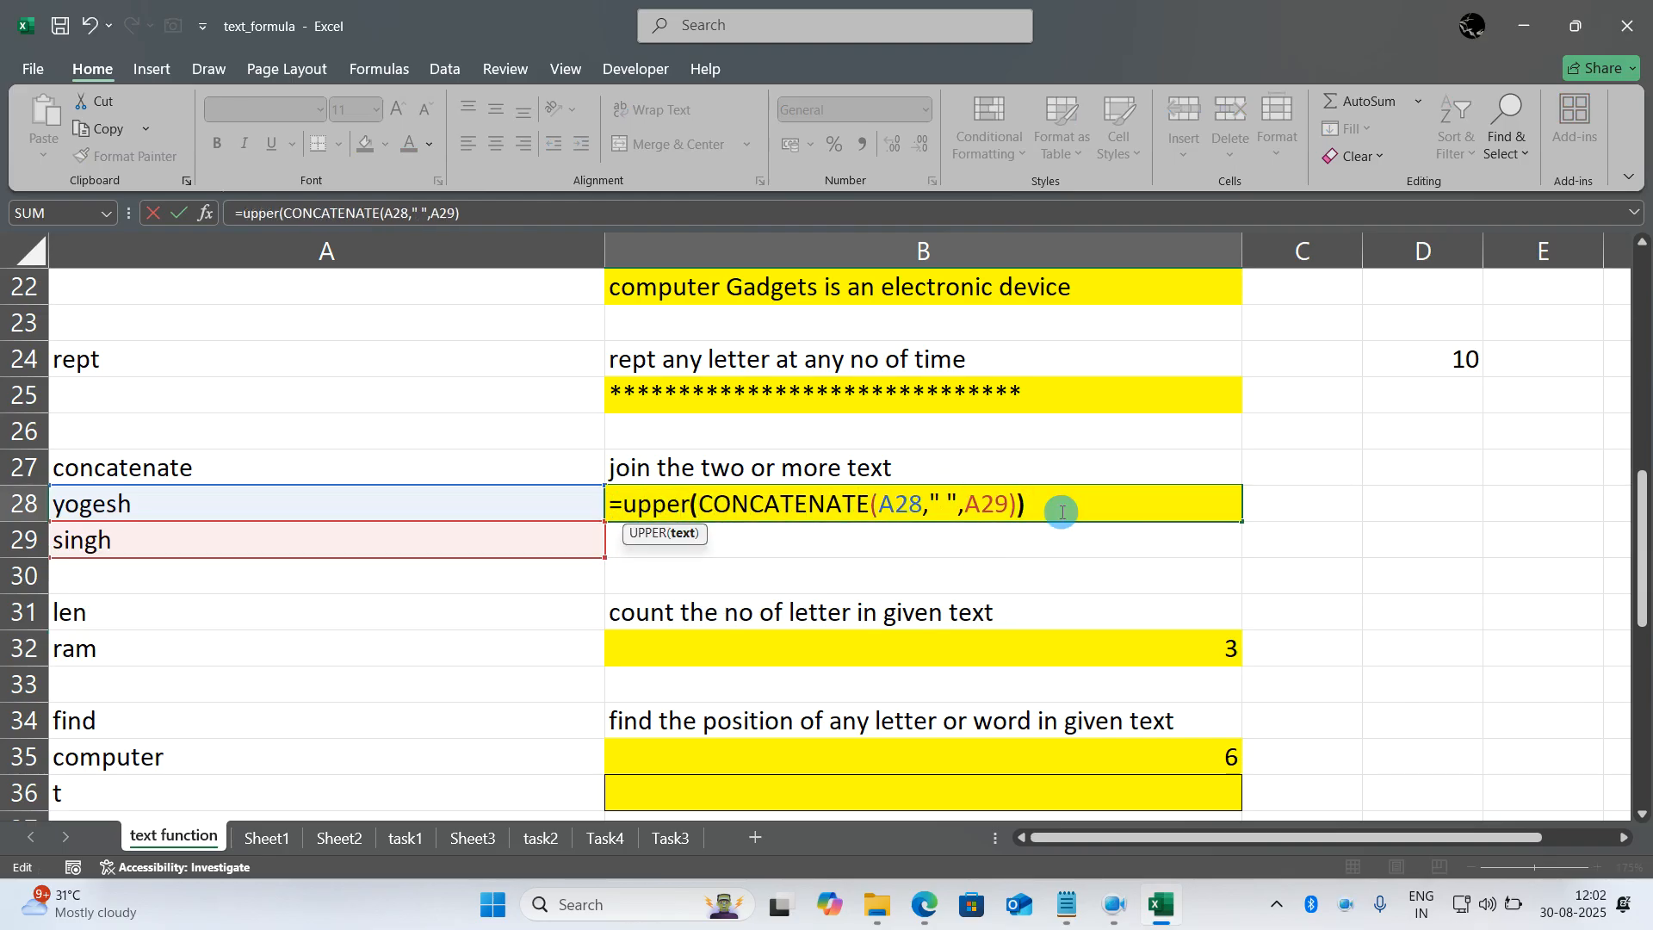
{"action": "type", "text": ")"}
{"action": "key", "text": "Return"}
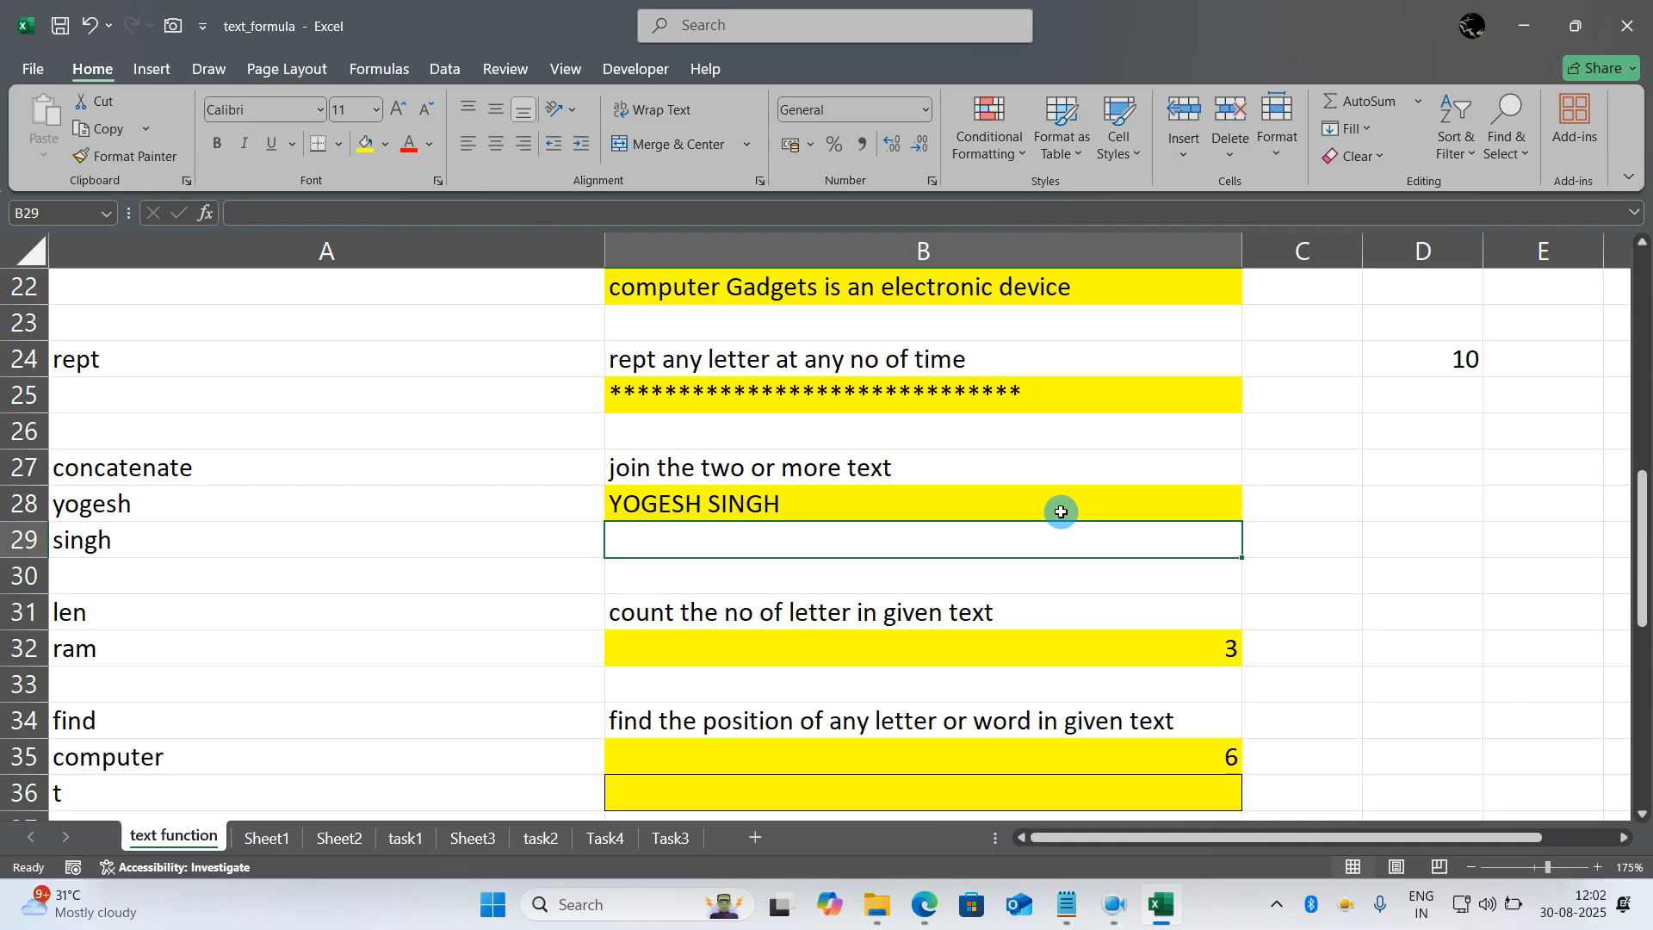
- Replace UPPER with PROPER in the B28 formula so it reads =PROPER(CONCATENATE(A28," ",A29))
{"action": "double_click", "coordinate": [618, 506]}
{"action": "left_click_drag", "start_coordinate": [622, 506], "coordinate": [699, 506]}
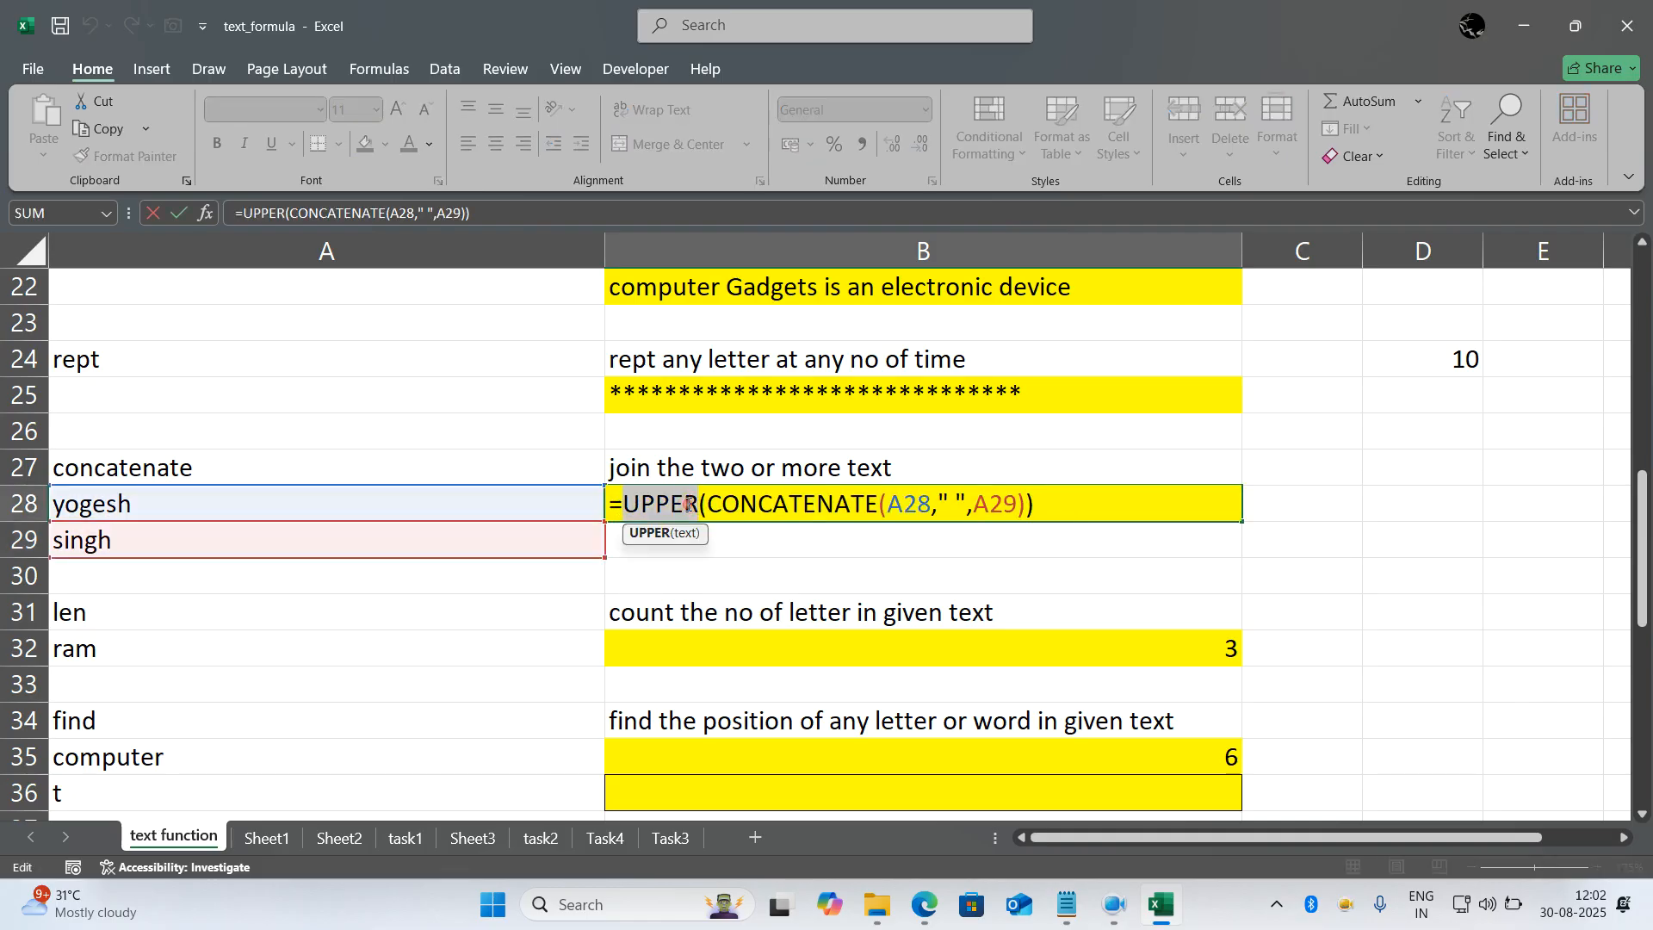
{"action": "type", "text": "proper"}
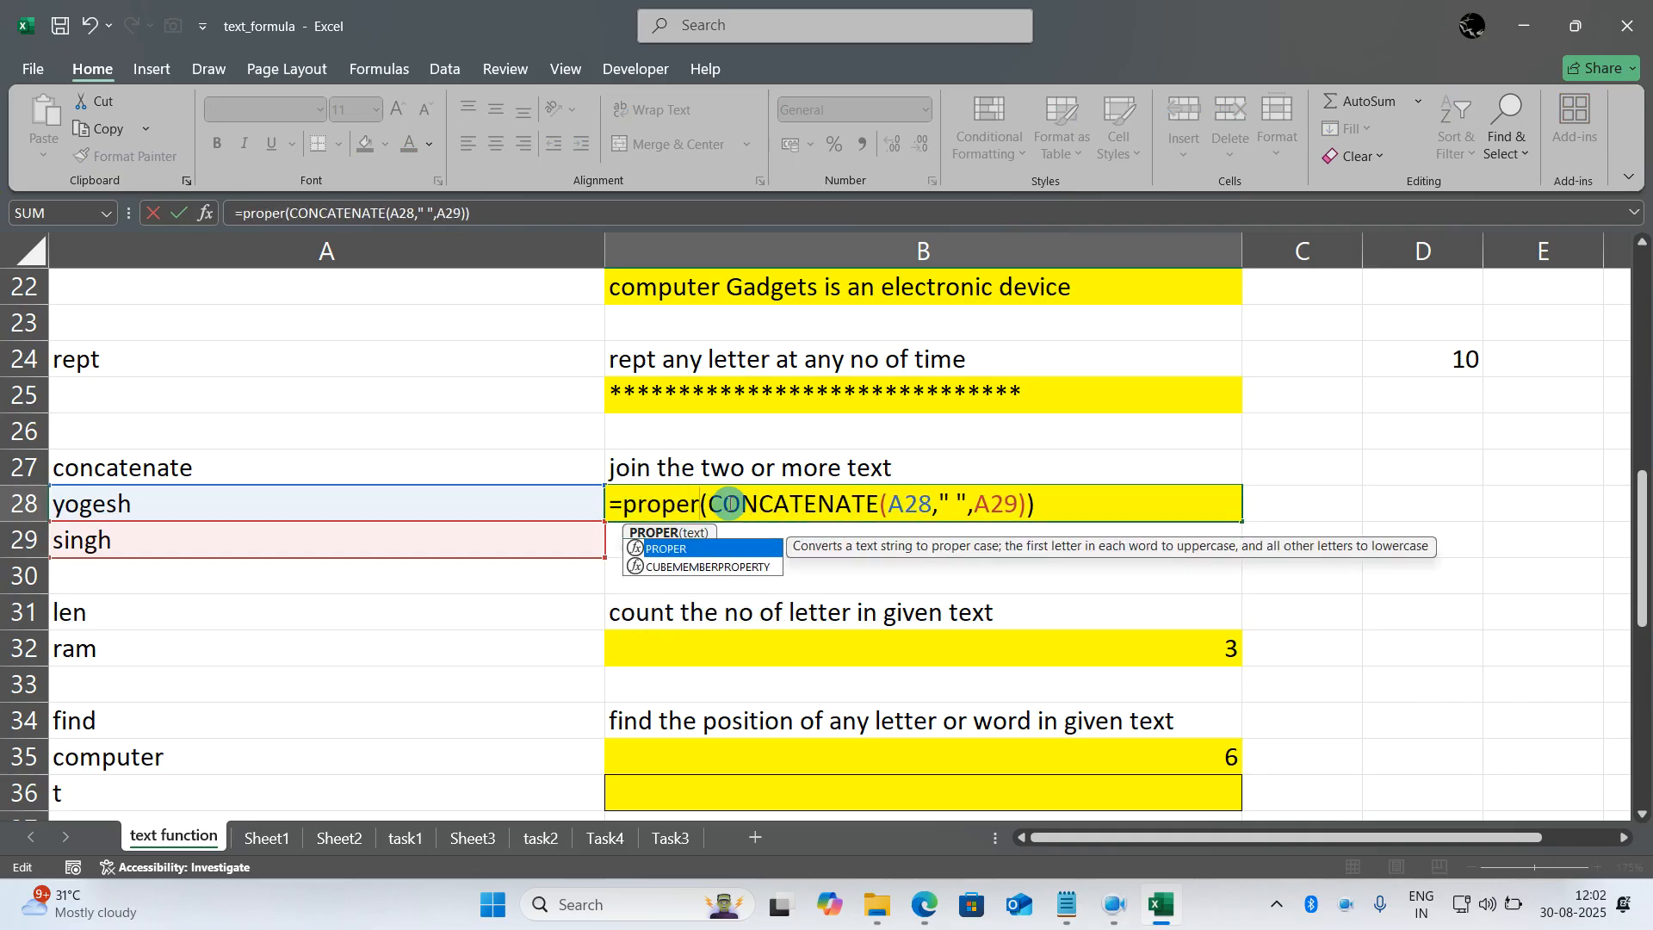
{"action": "key", "text": "Return"}
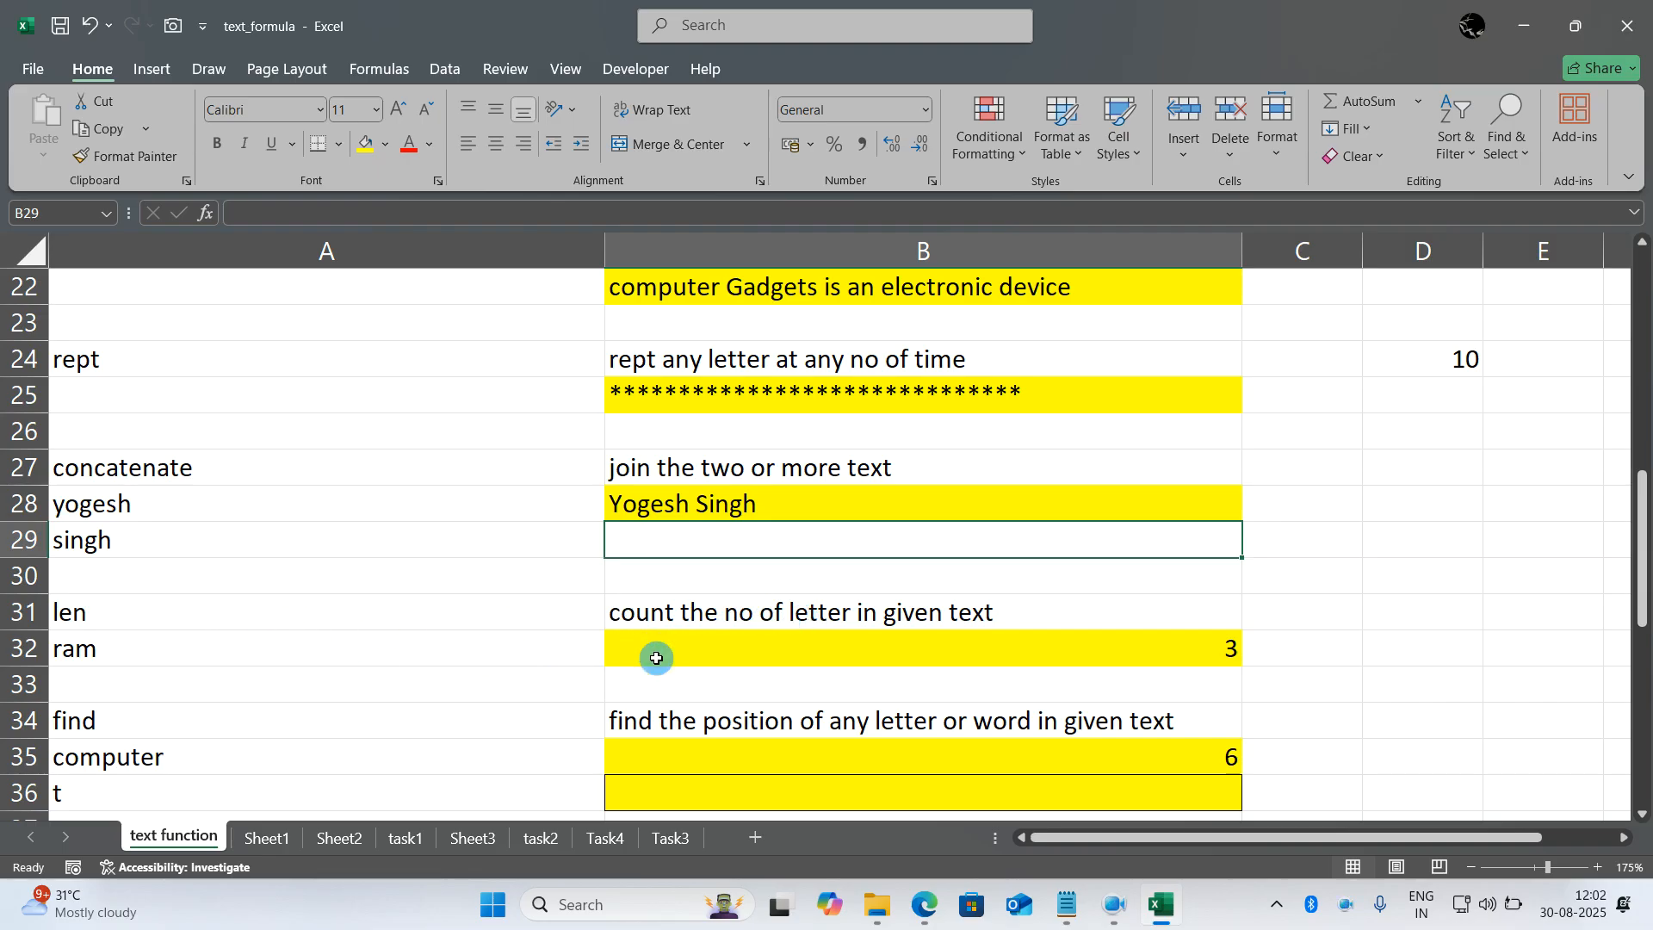
- Rewrite the formula in B32 as =LEN(A32) to count the characters of the text in A32
{"action": "left_click", "coordinate": [690, 656]}
{"action": "left_click", "coordinate": [690, 656]}
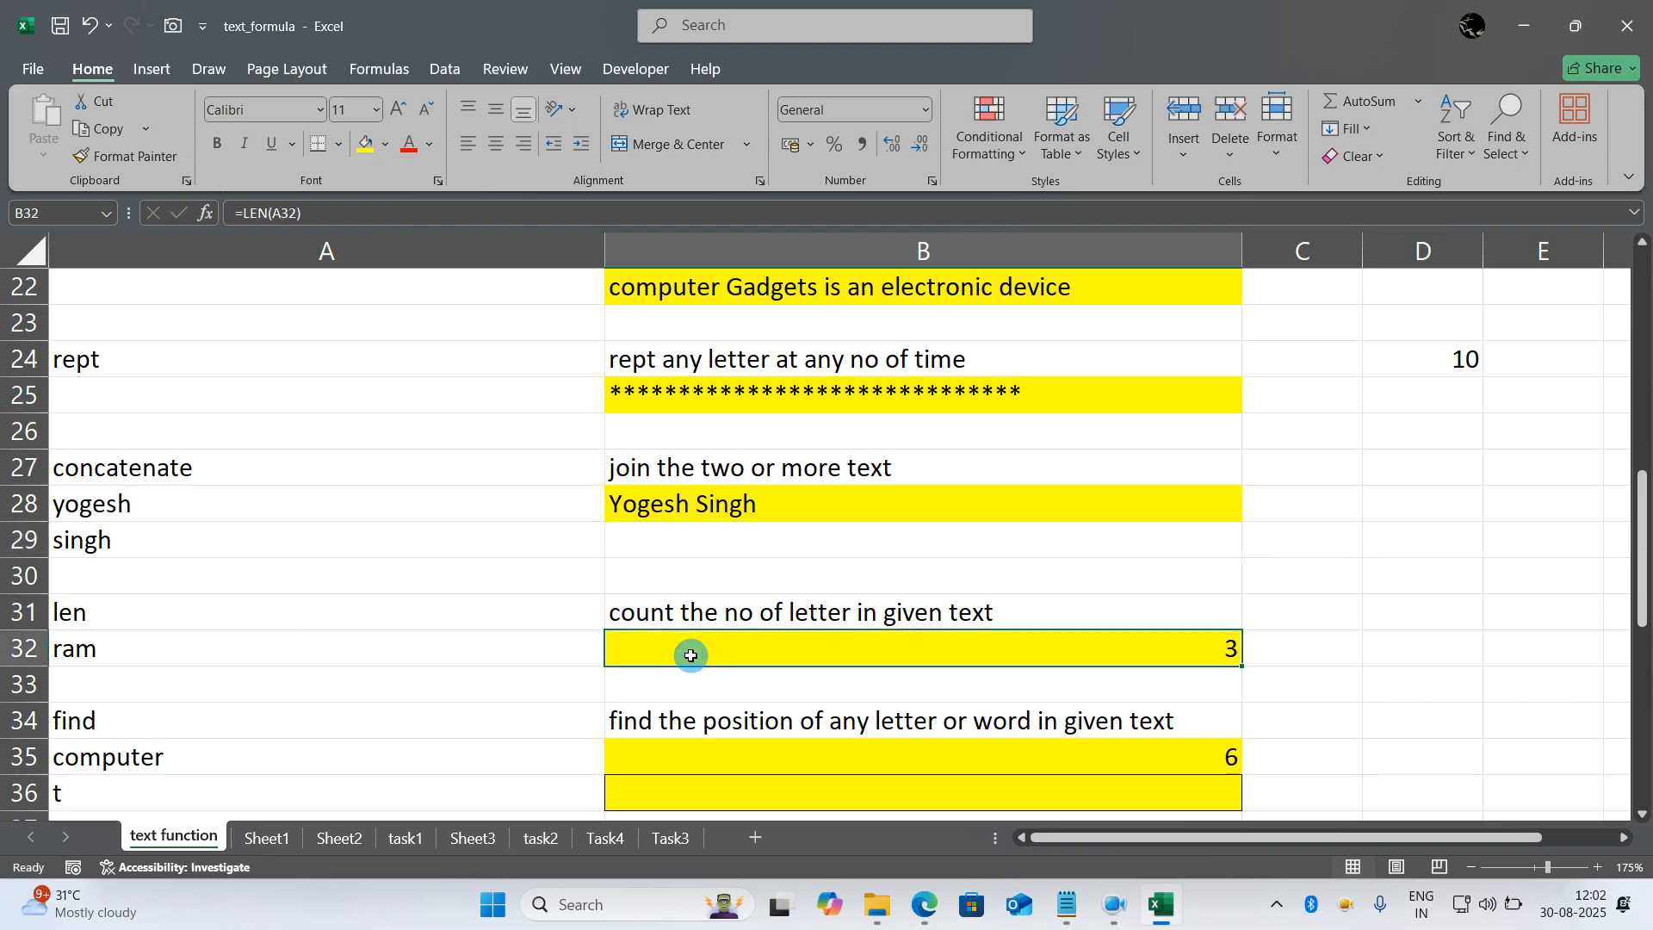
{"action": "type", "text": "=len("}
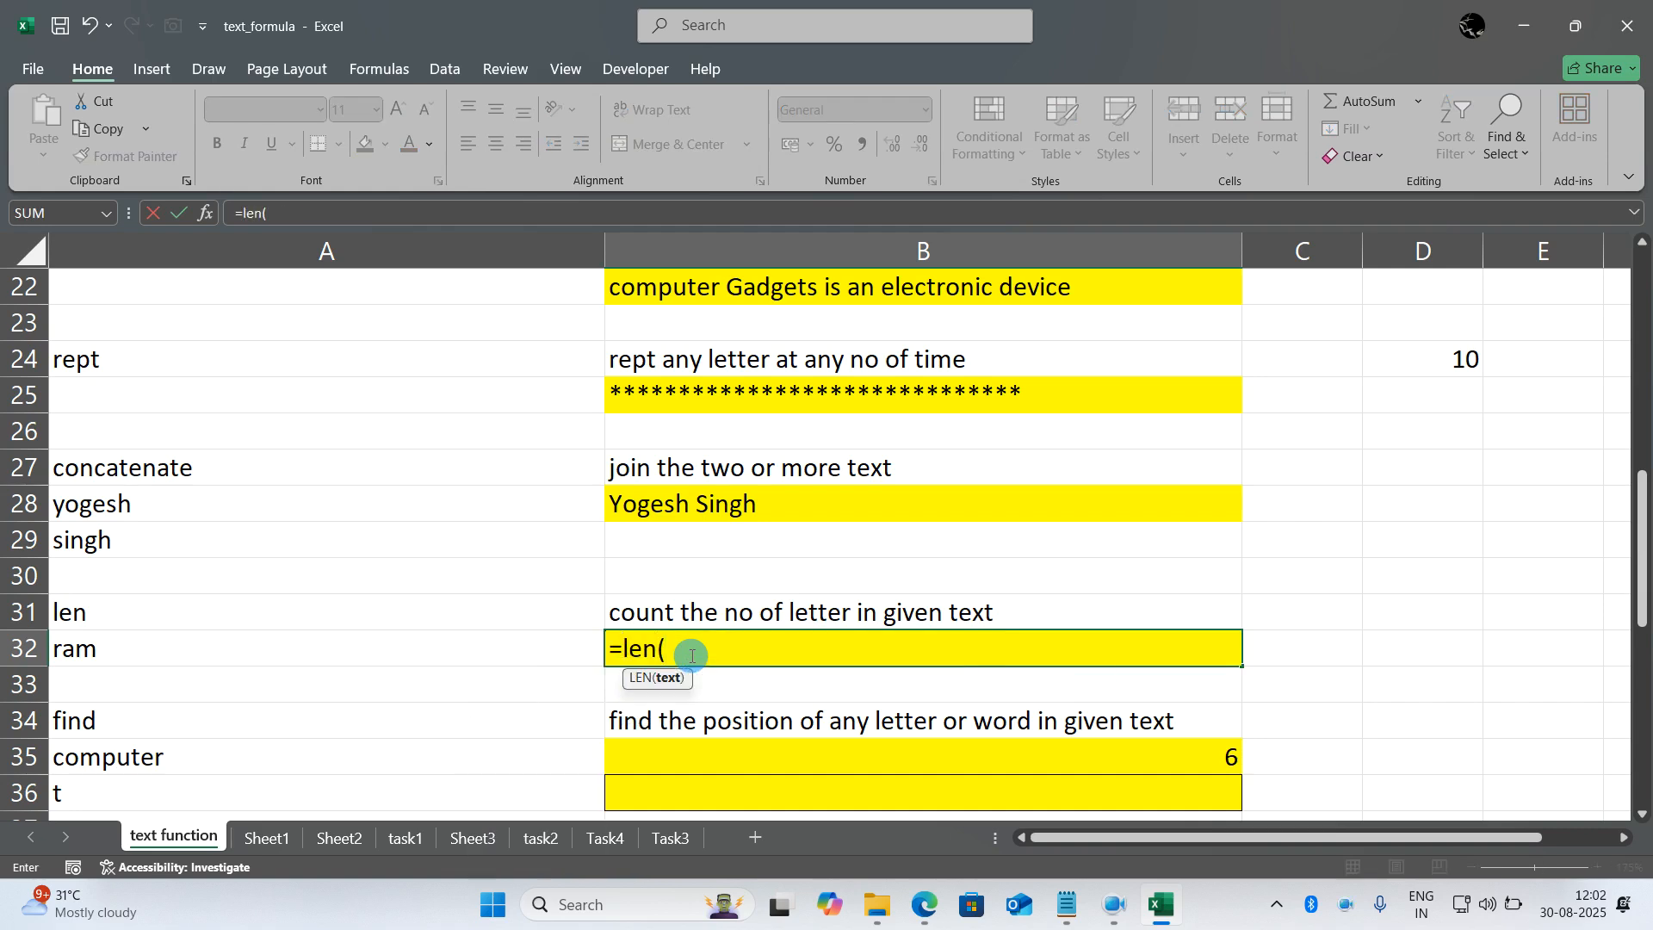
{"action": "left_click", "coordinate": [577, 646]}
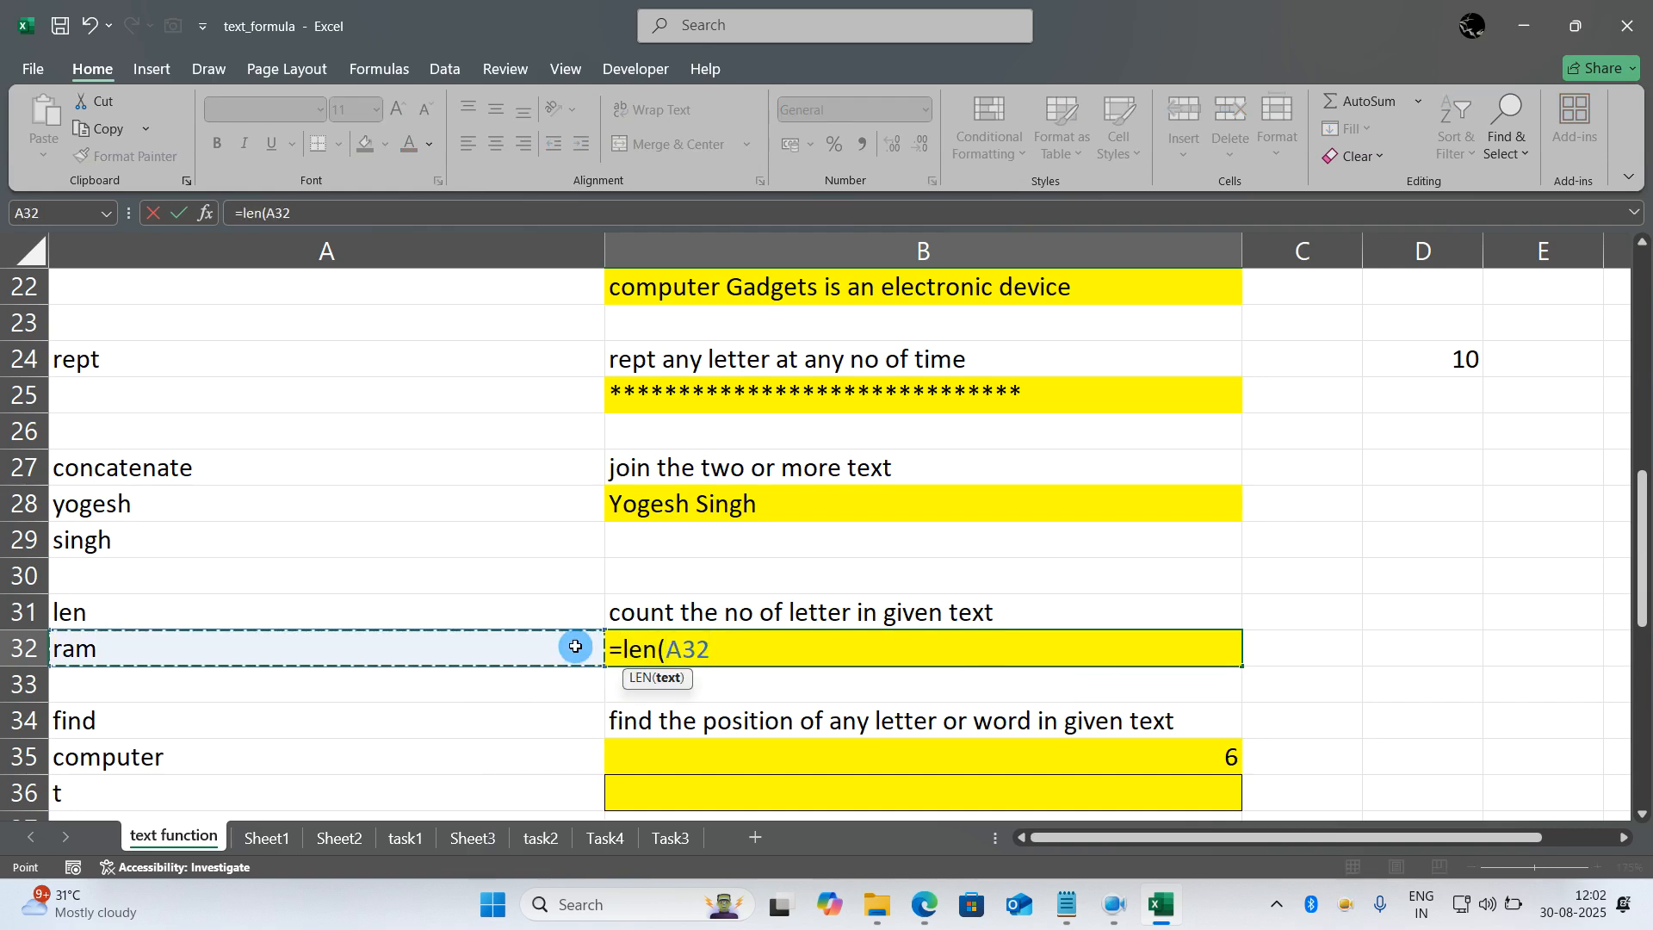
{"action": "type", "text": ")"}
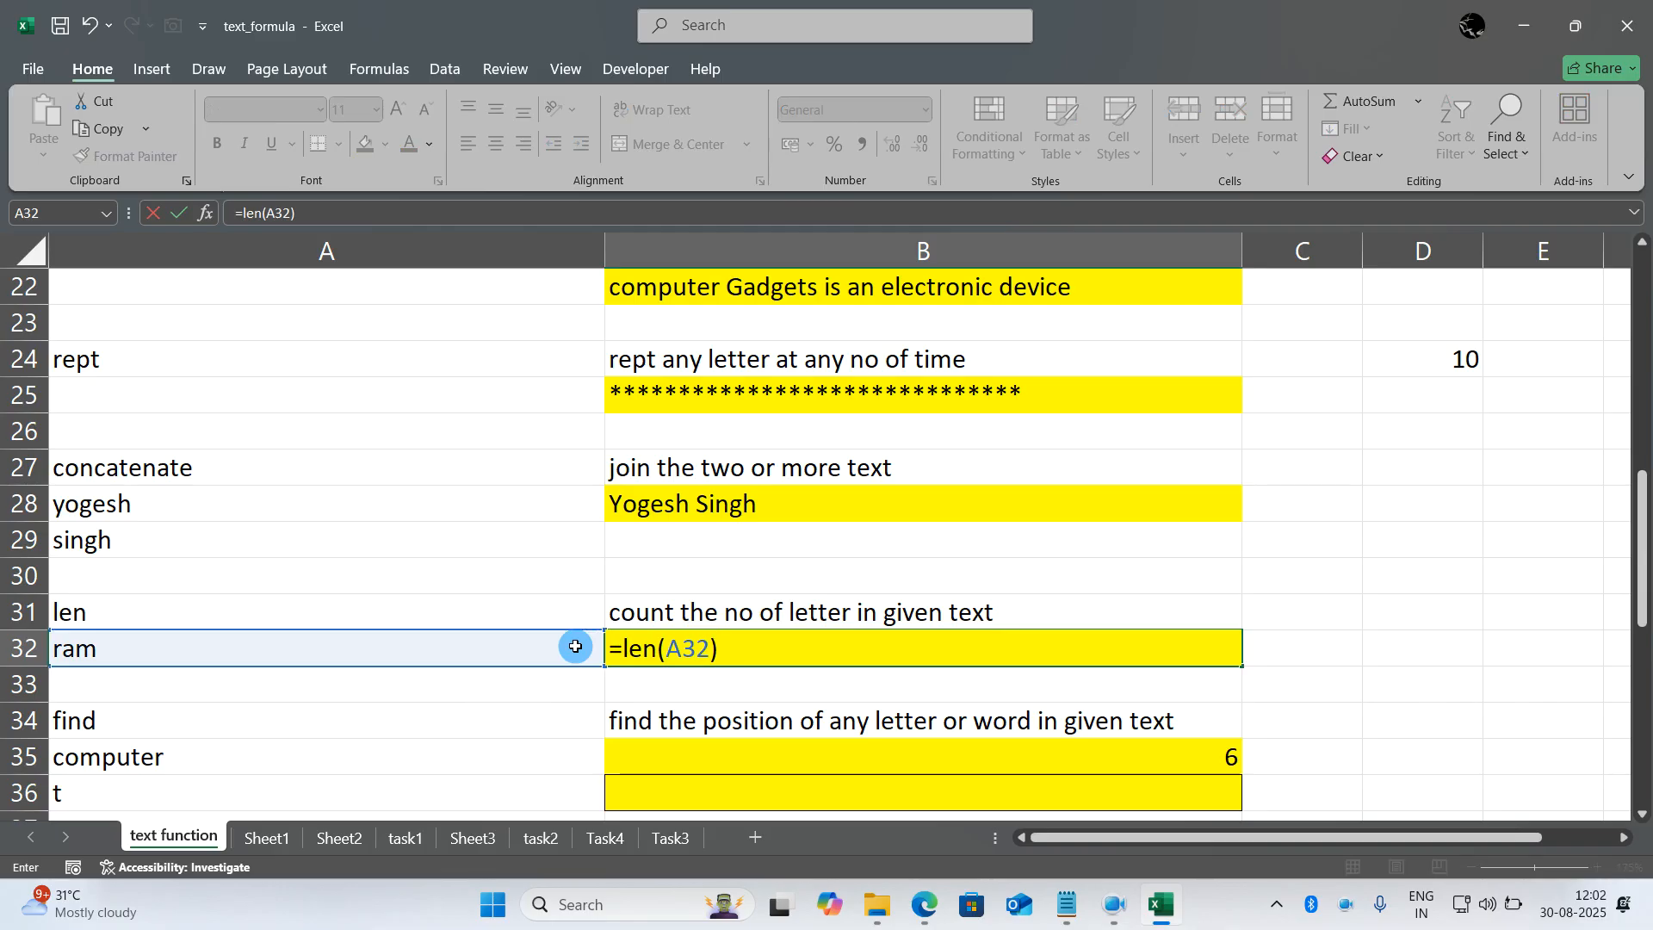
{"action": "key", "text": "Return"}
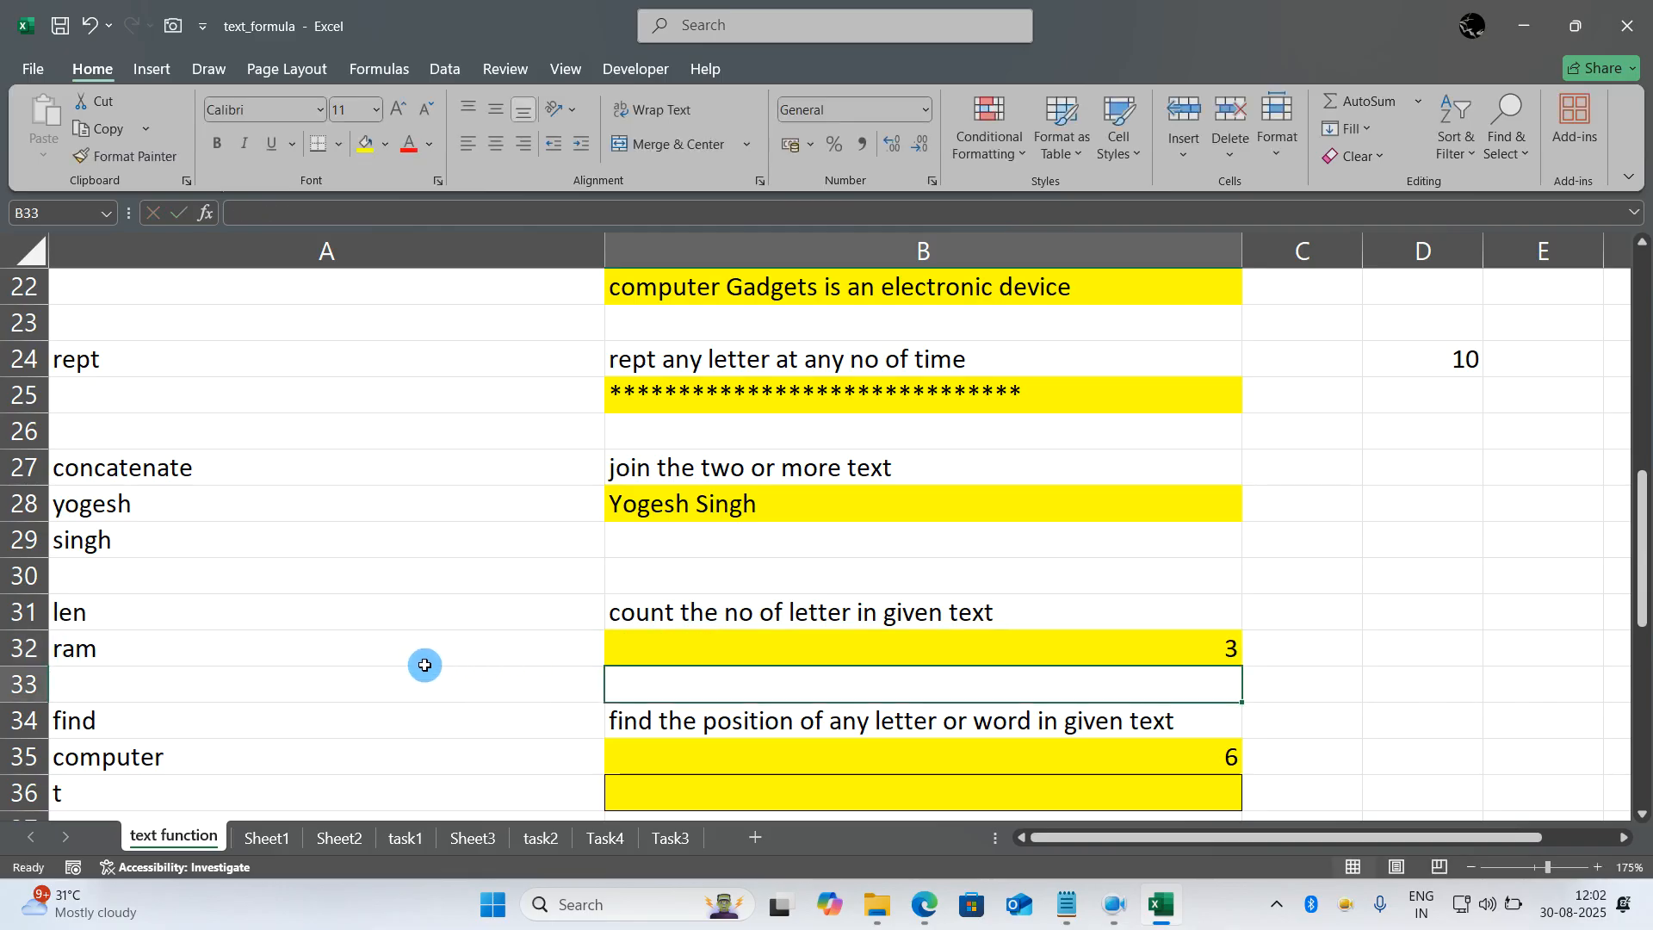
- Insert a space before the last letter of the text in A32
{"action": "double_click", "coordinate": [402, 645]}
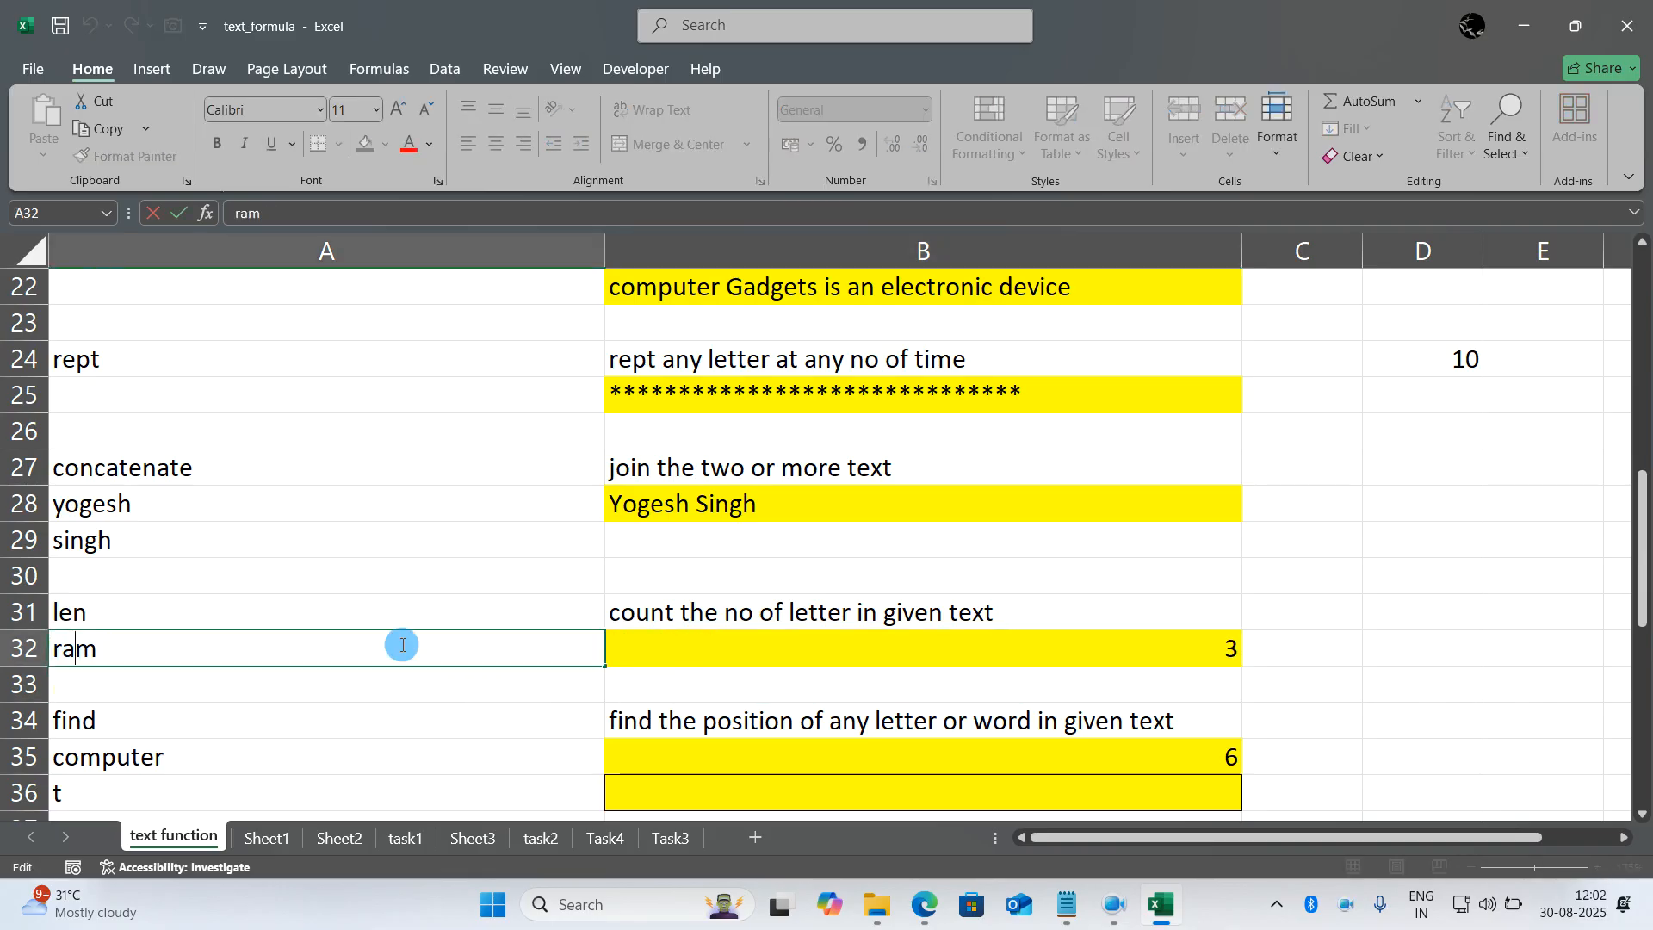
{"action": "key", "text": "Left"}
{"action": "key", "text": "Return"}
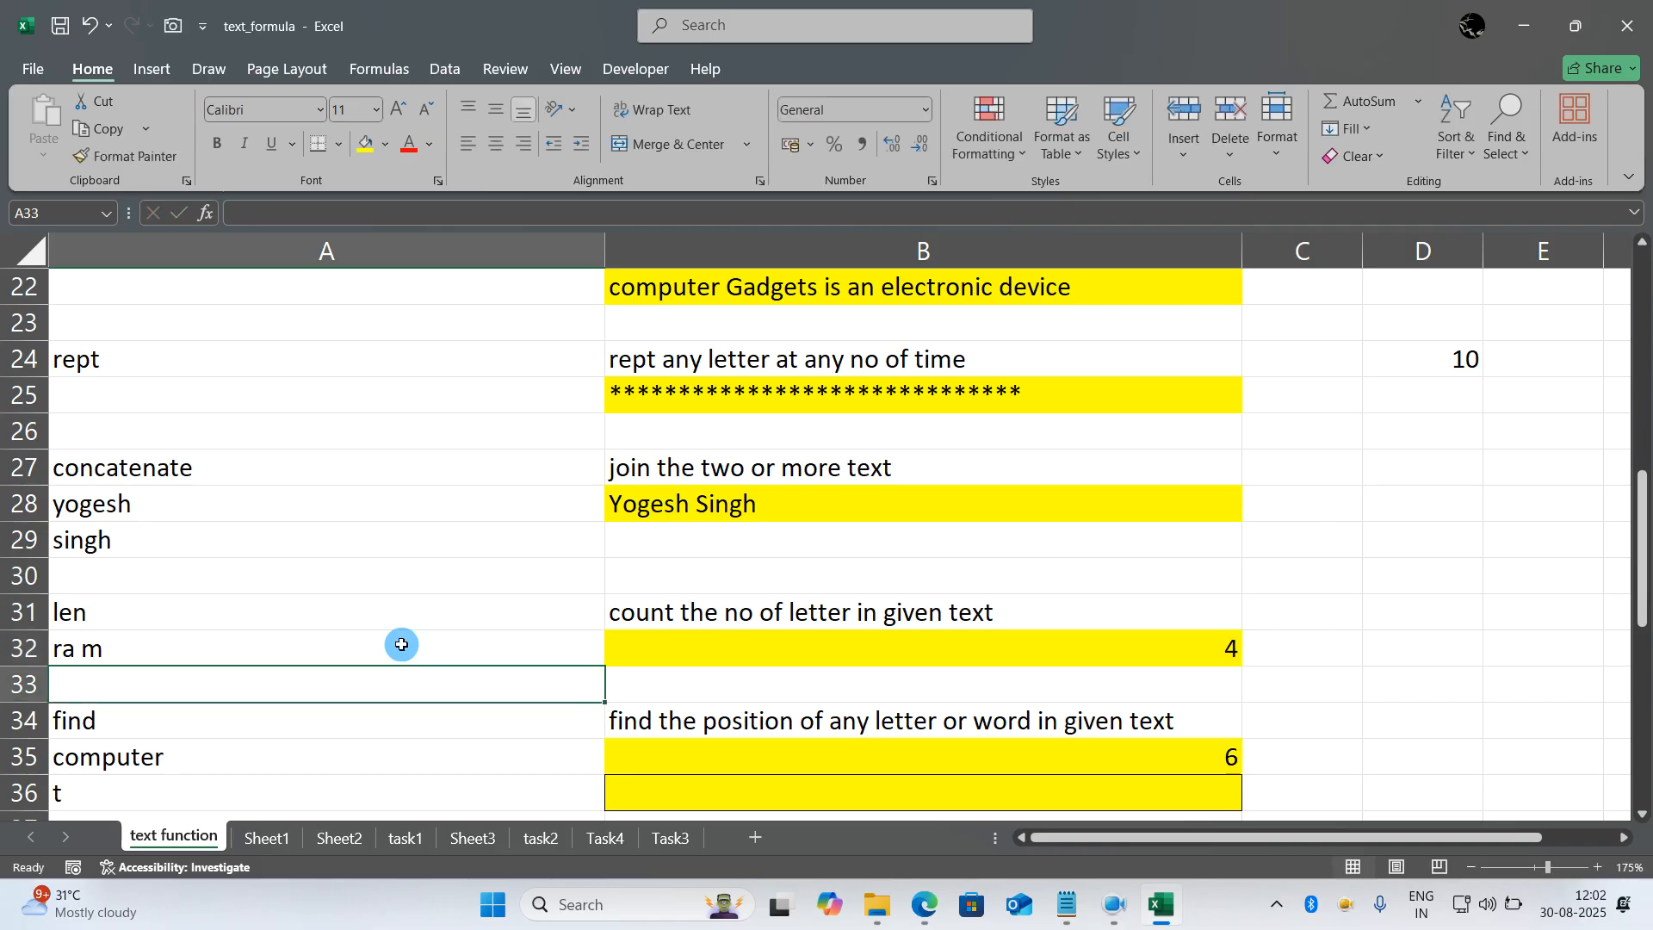
- Go to the find example and select its sample word computer in A35
{"action": "scroll", "coordinate": [401, 645], "scroll_direction": "down", "scroll_amount": 1}
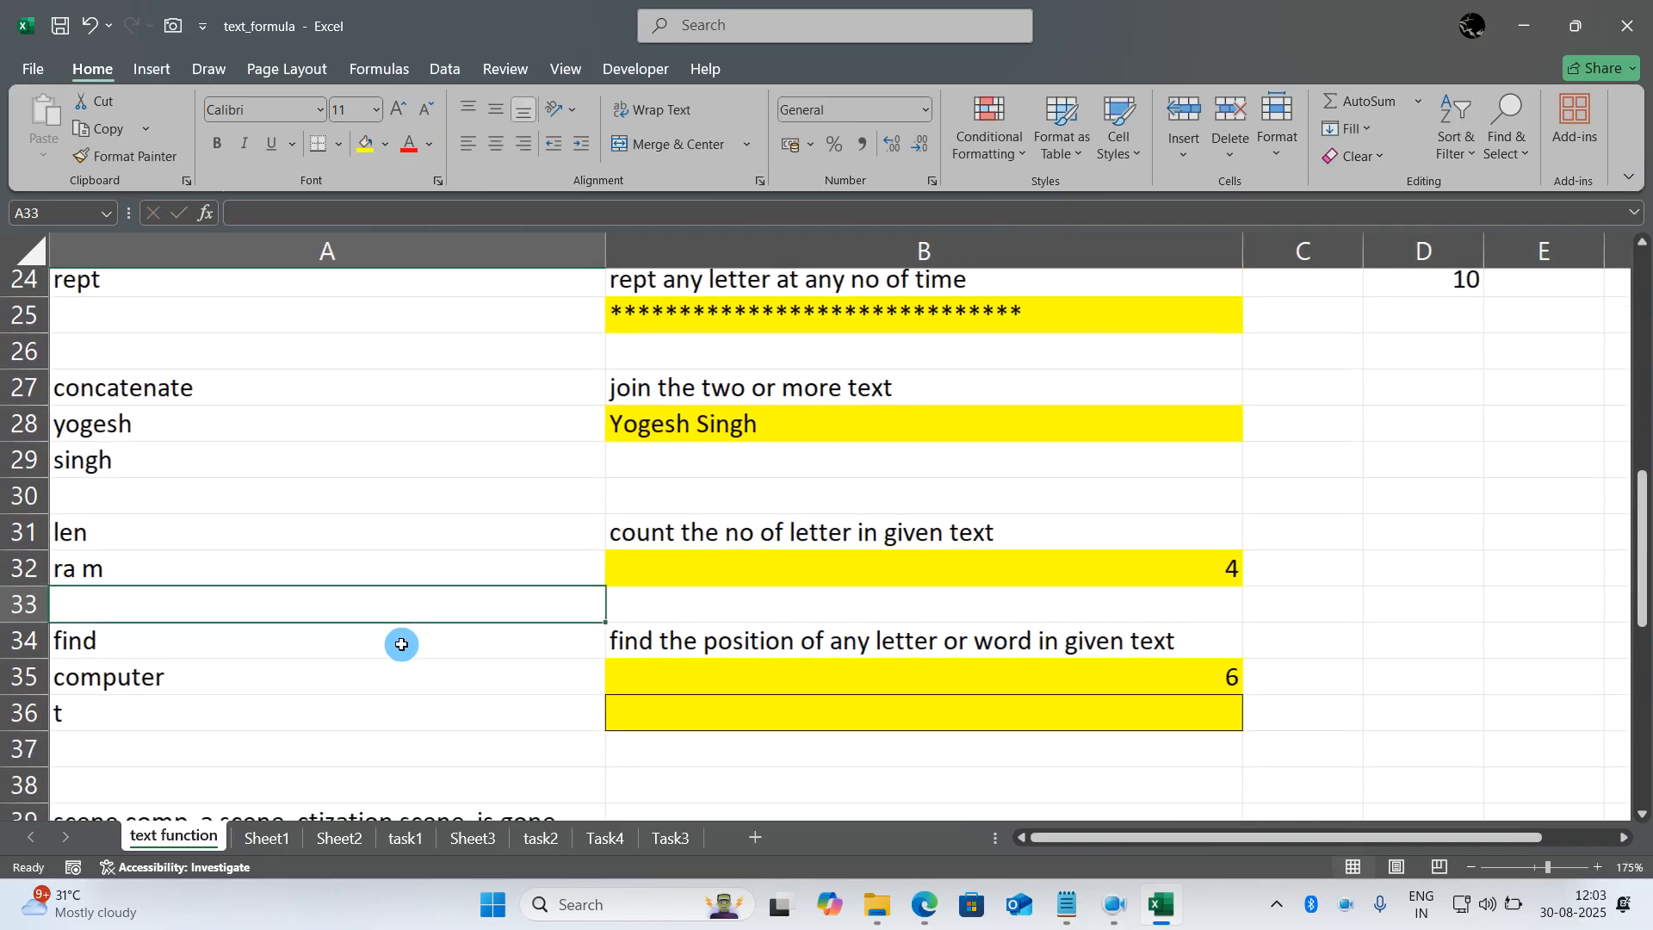
{"action": "left_click", "coordinate": [334, 613]}
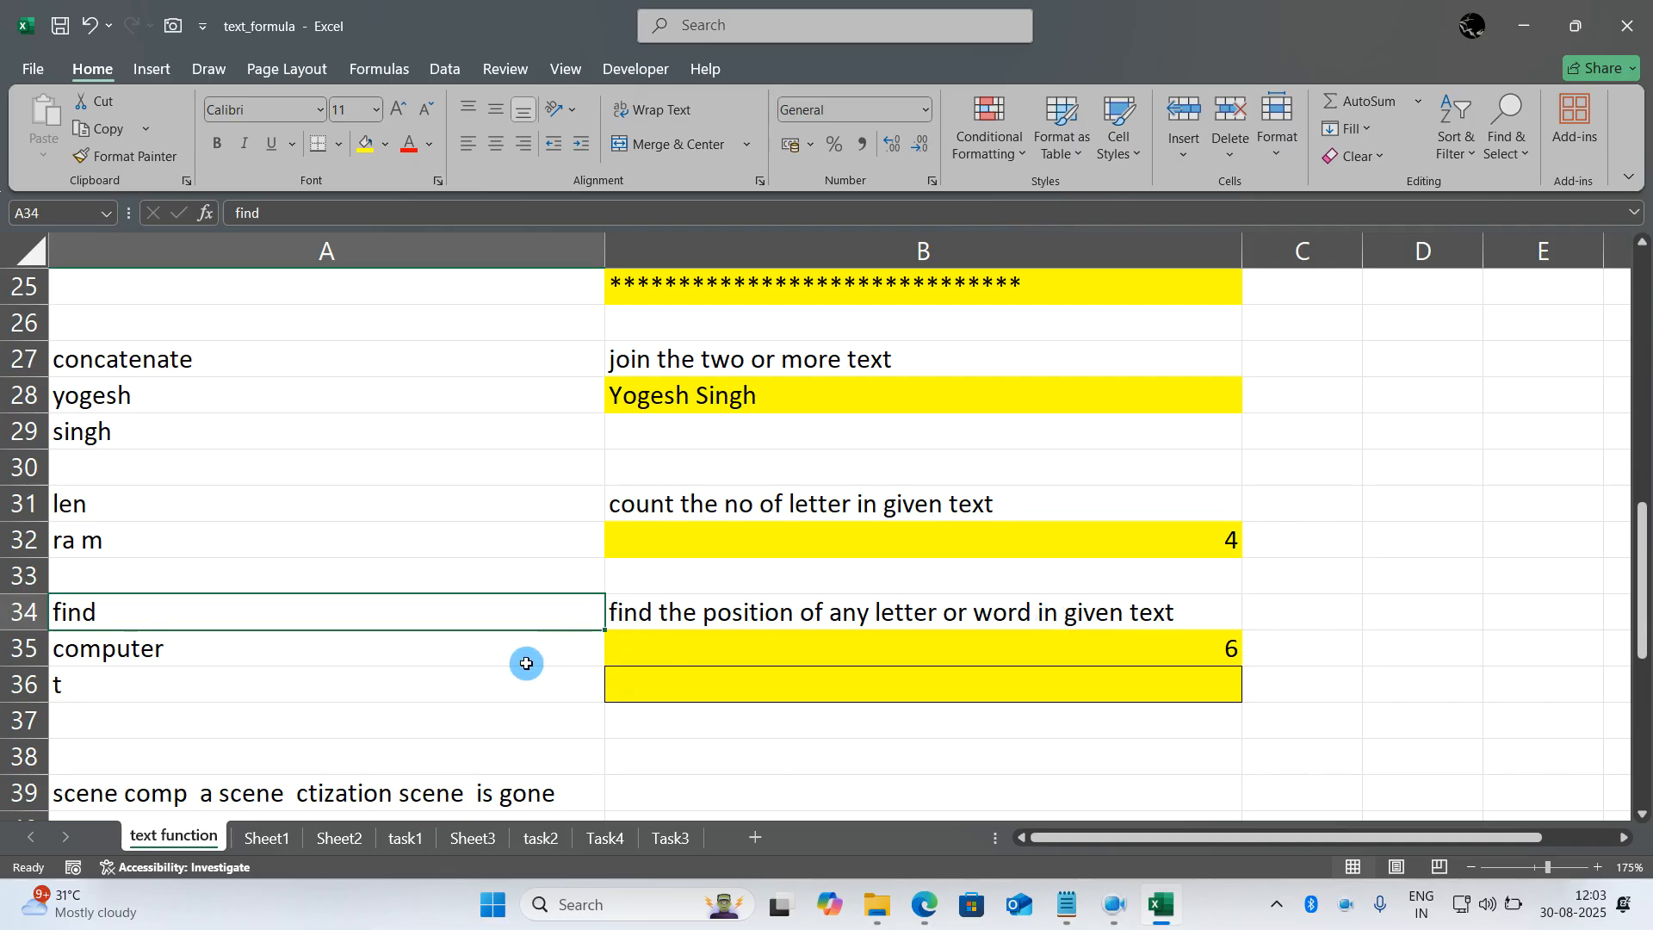
{"action": "left_click", "coordinate": [457, 648]}
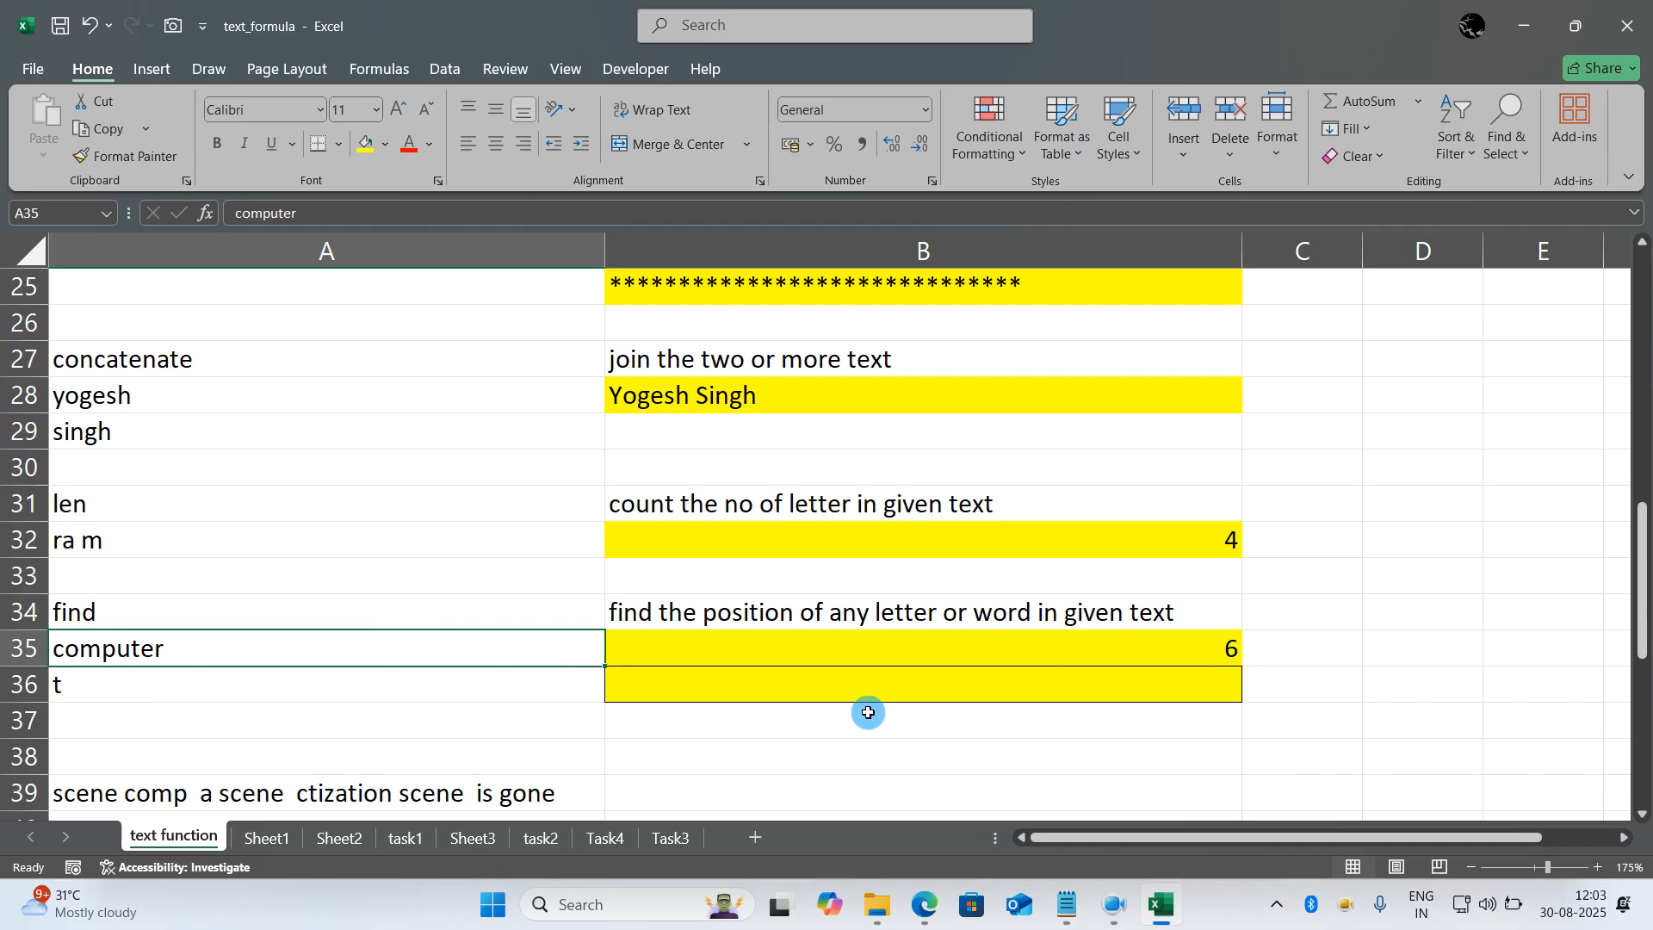
- Rewrite the formula in B35 as =FIND(A36,A35) to locate the letter from A36 within the word in A35
{"action": "left_click", "coordinate": [759, 653]}
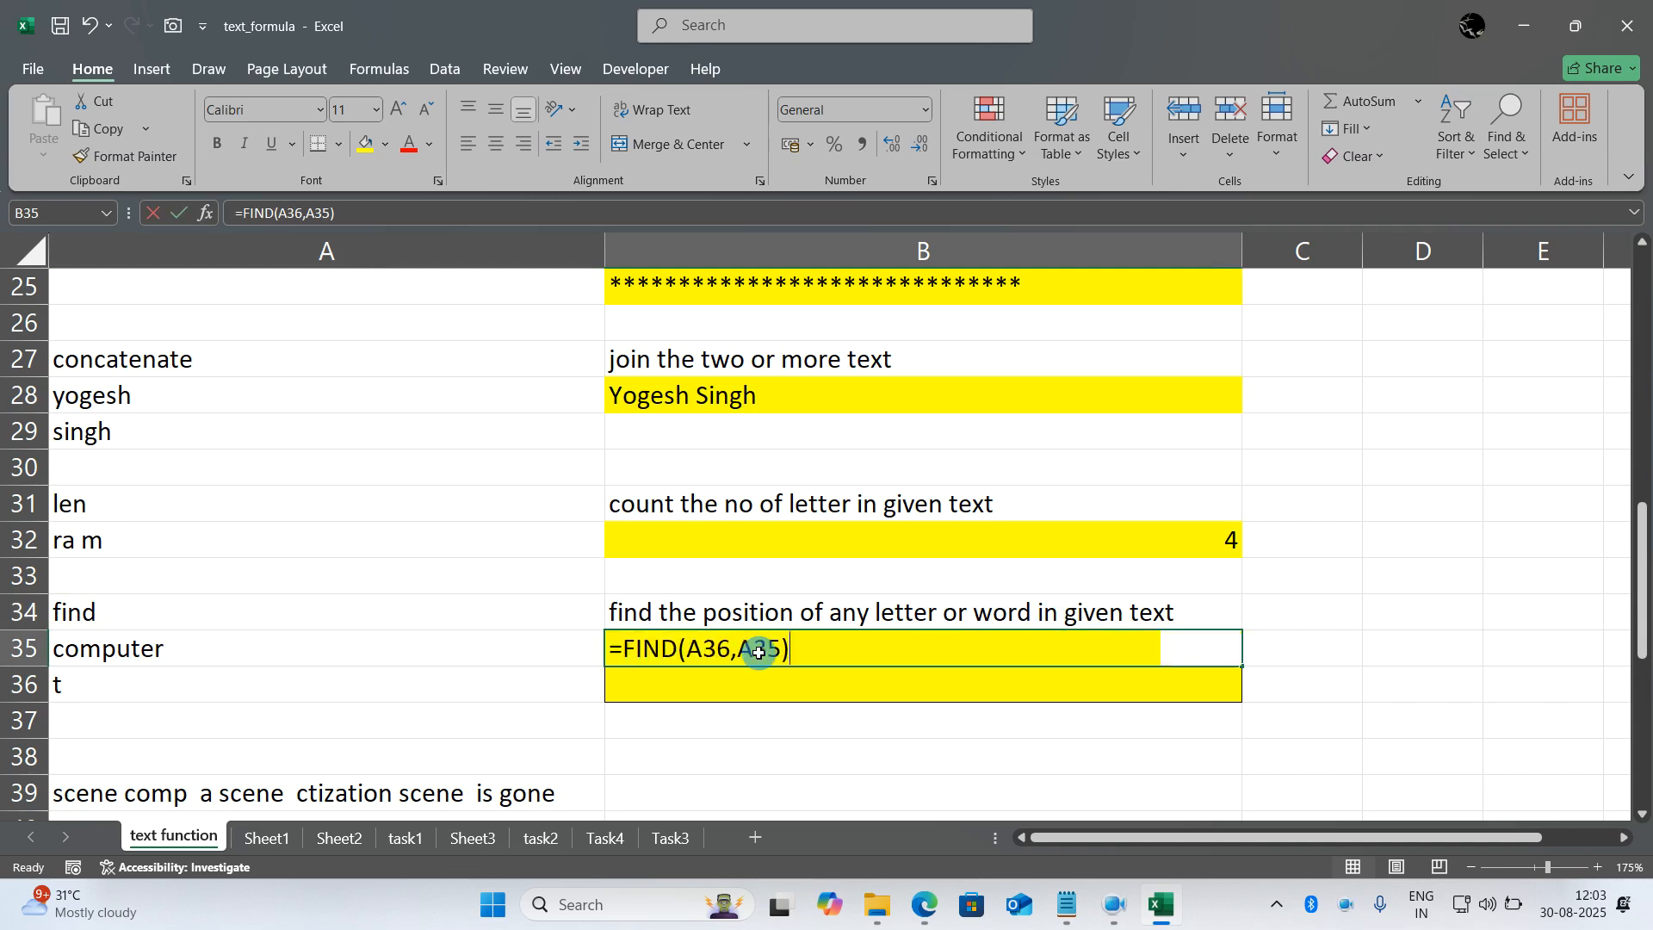
{"action": "type", "text": "=find("}
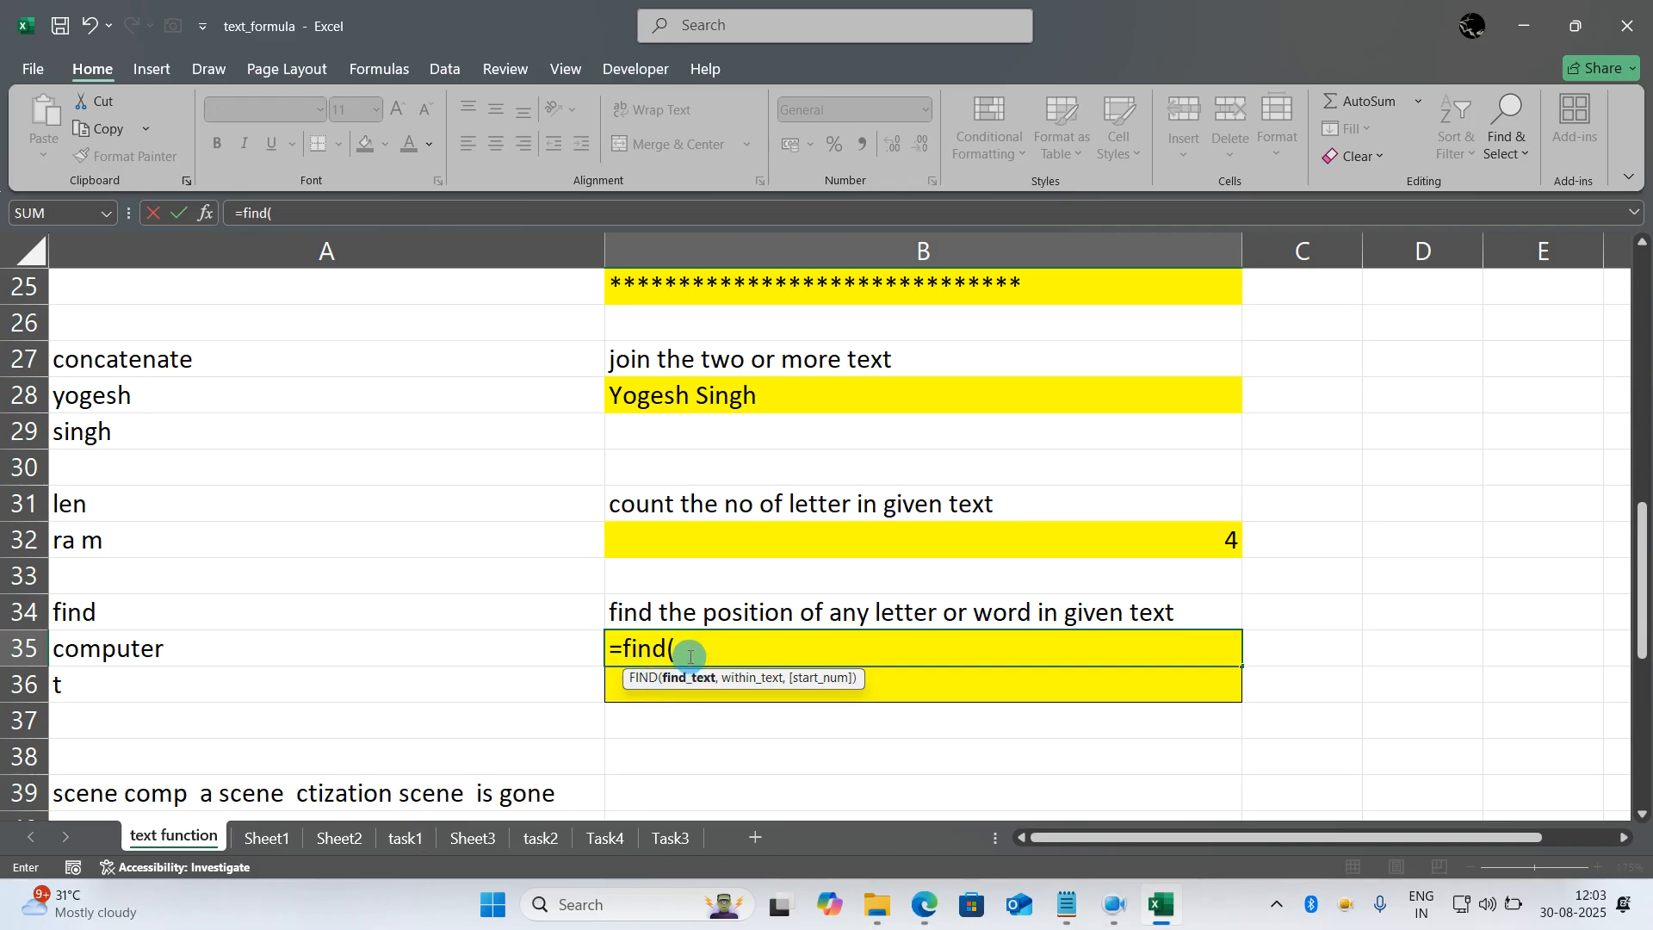
{"action": "left_click", "coordinate": [337, 687]}
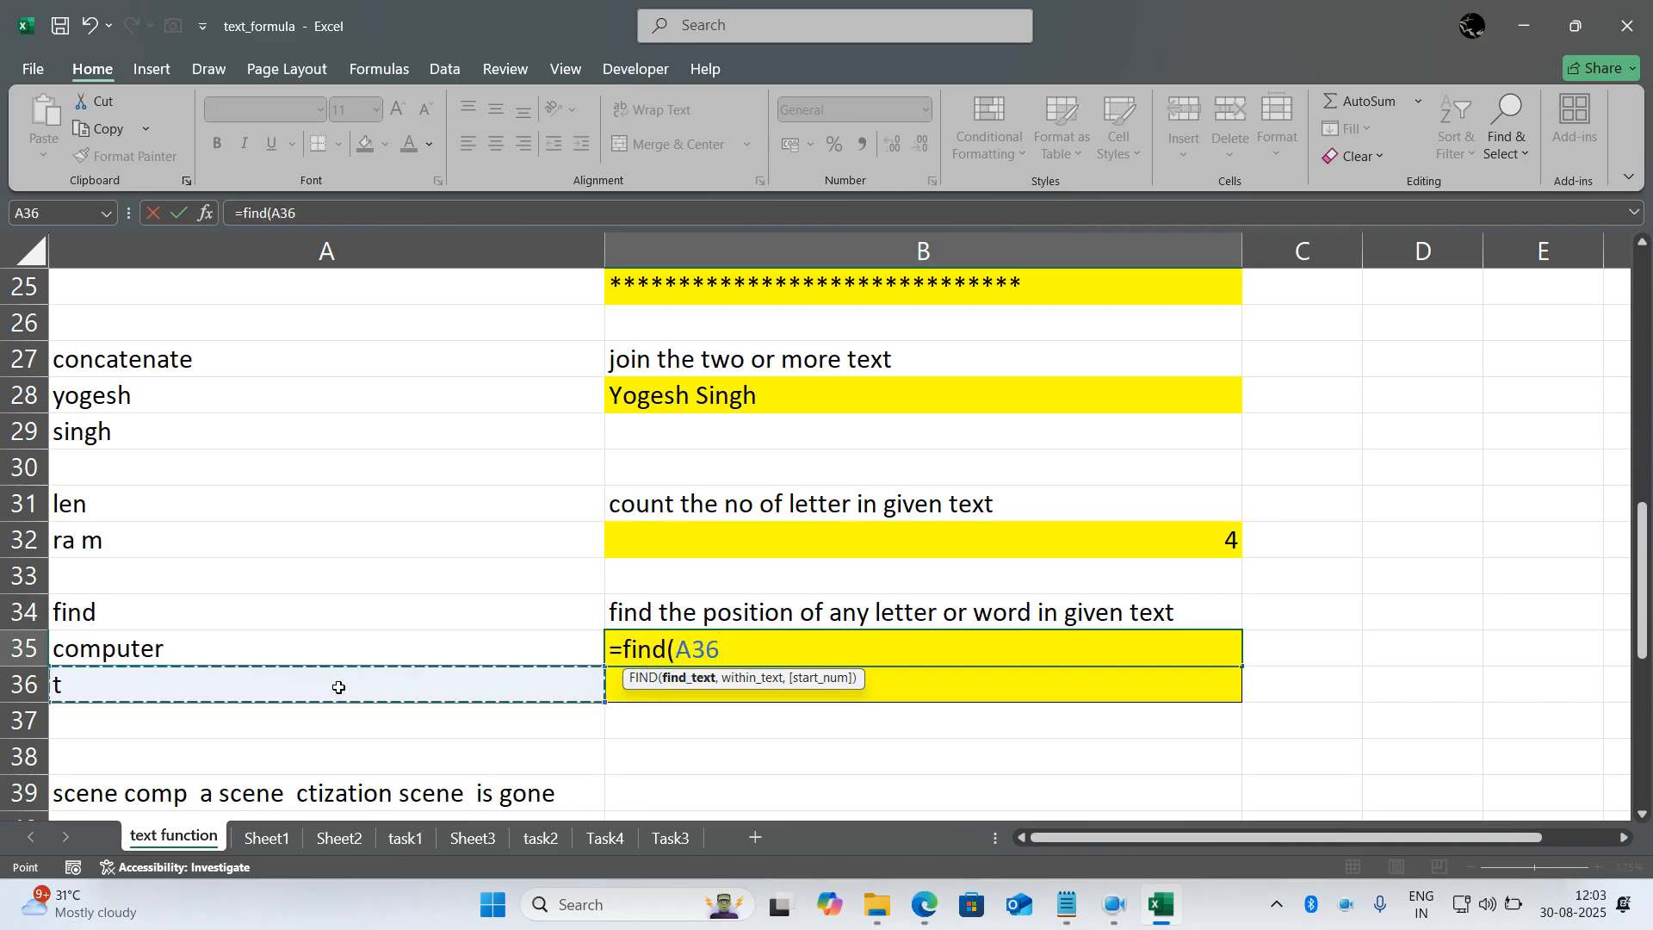
{"action": "type", "text": ","}
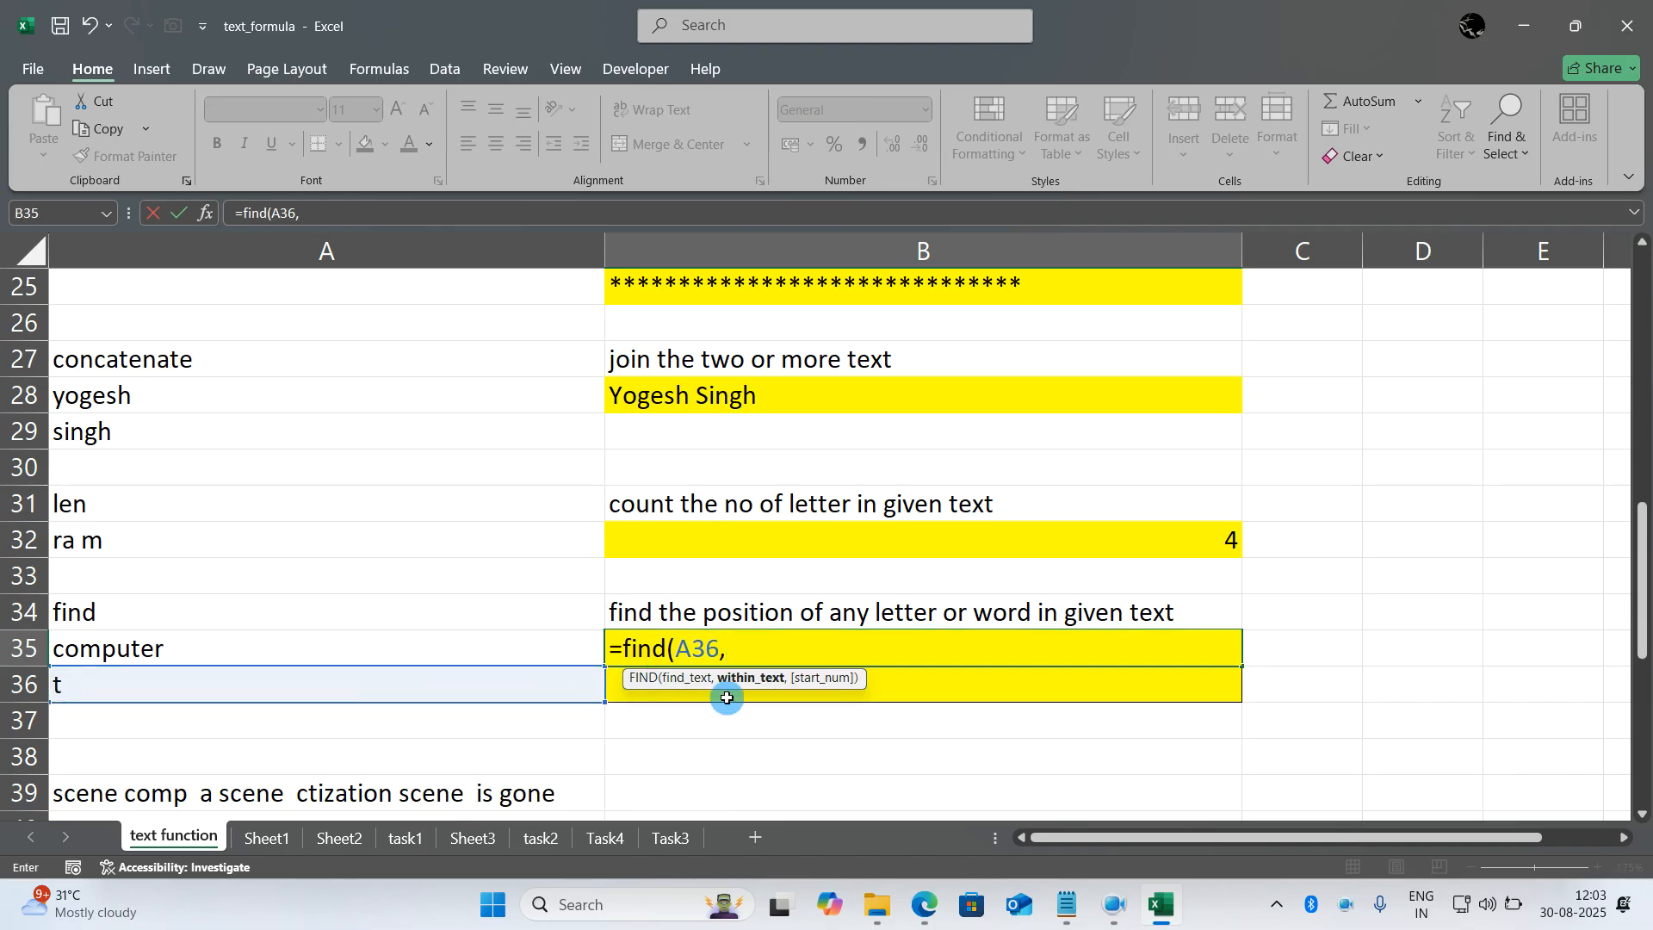
{"action": "left_click", "coordinate": [436, 646]}
{"action": "left_click", "coordinate": [437, 647]}
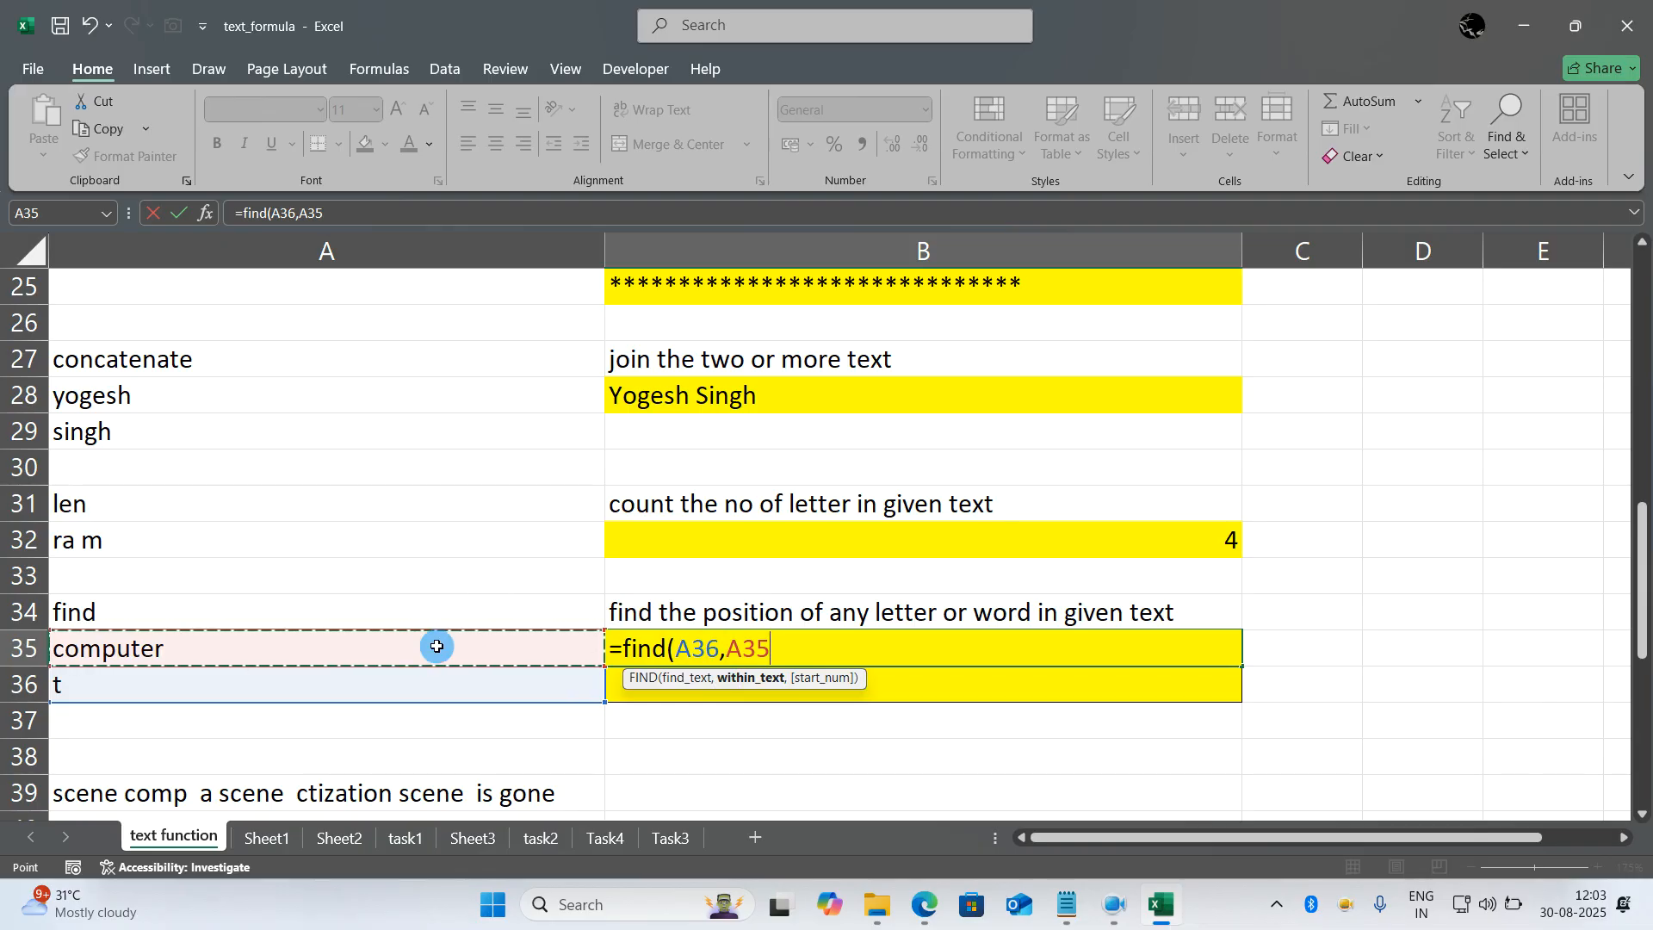
{"action": "left_click", "coordinate": [437, 647]}
{"action": "type", "text": ")"}
{"action": "key", "text": "Return"}
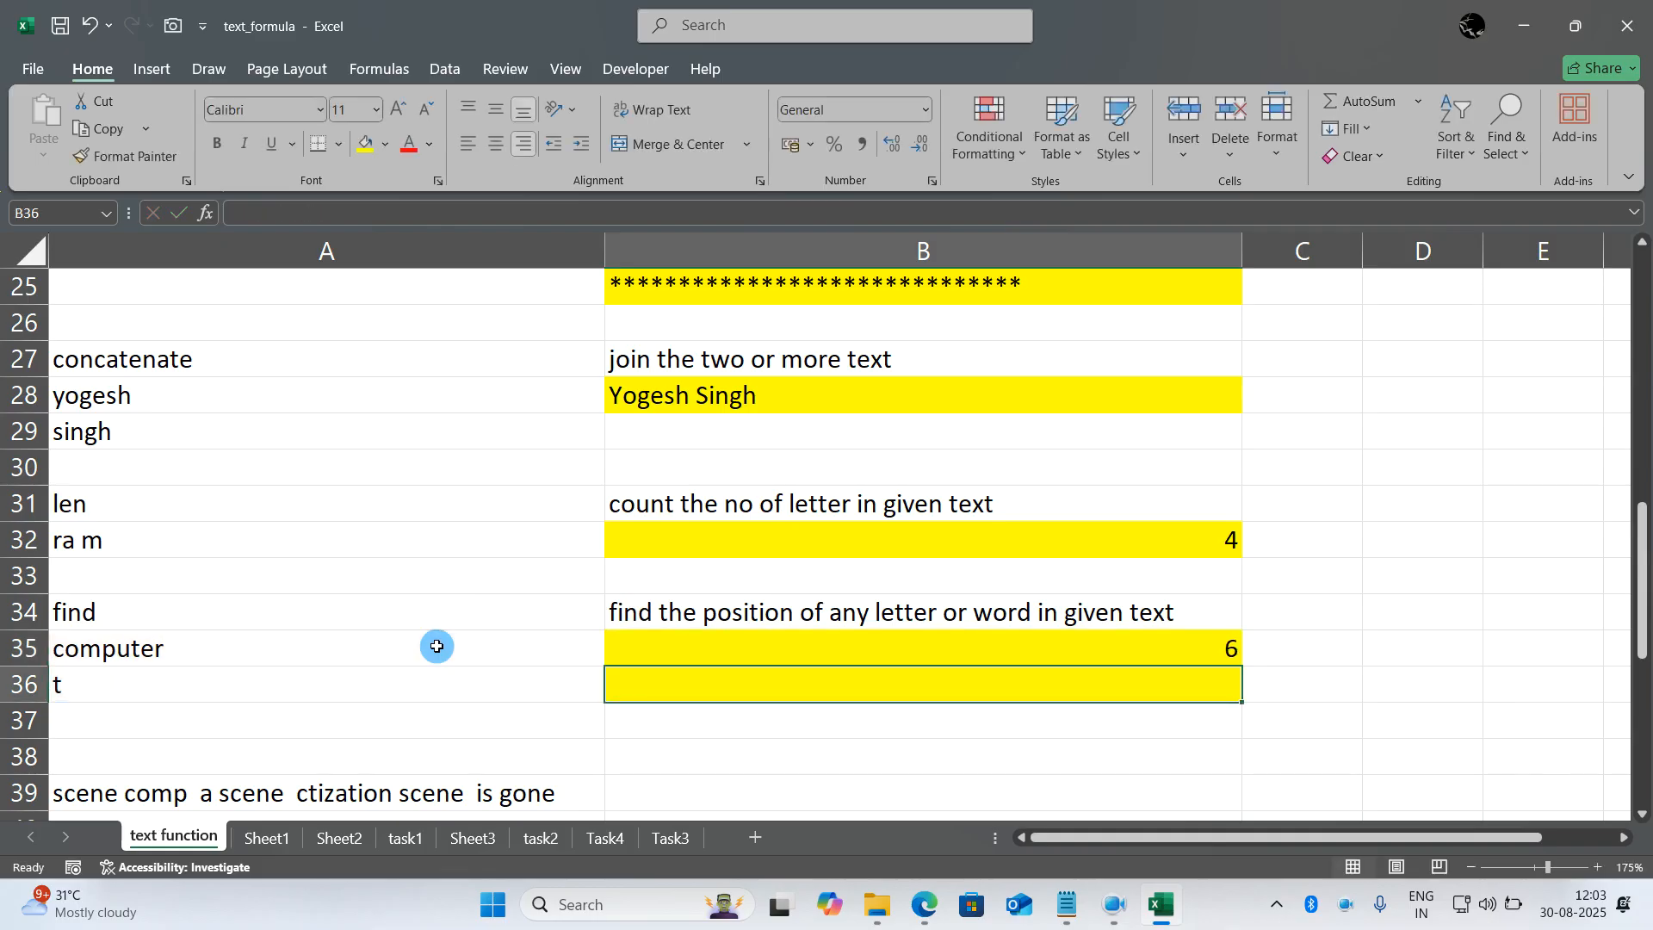
- Try other search letters in A36 for the find example, entering o and then m
{"action": "key", "text": "Left"}
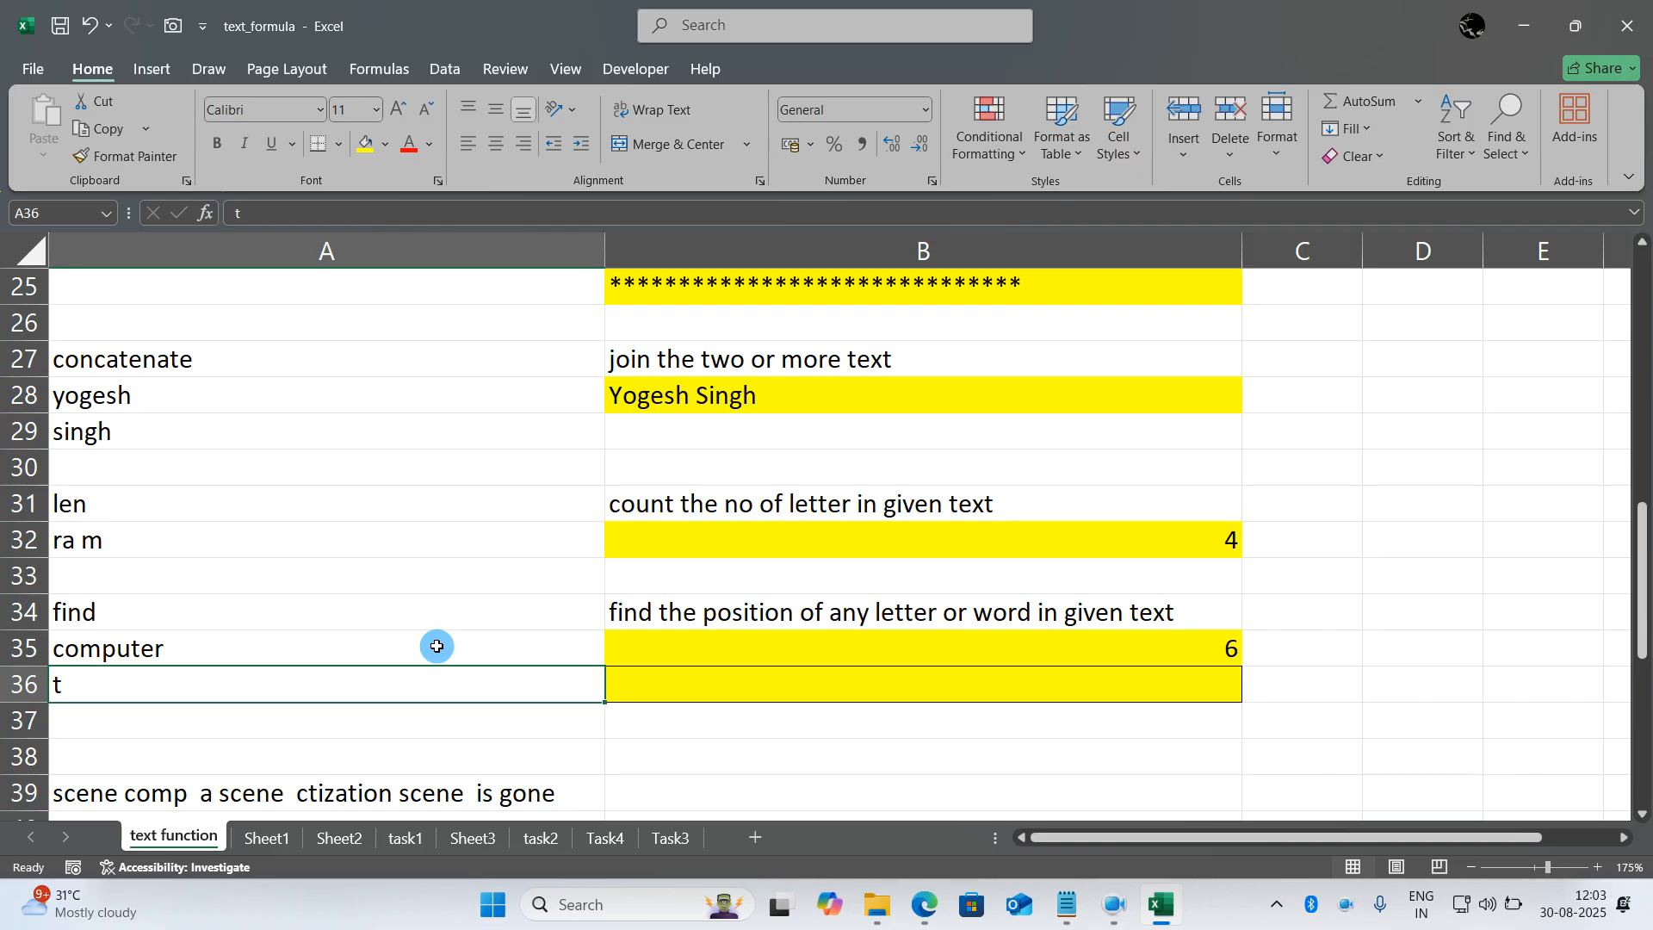
{"action": "left_click", "coordinate": [436, 646]}
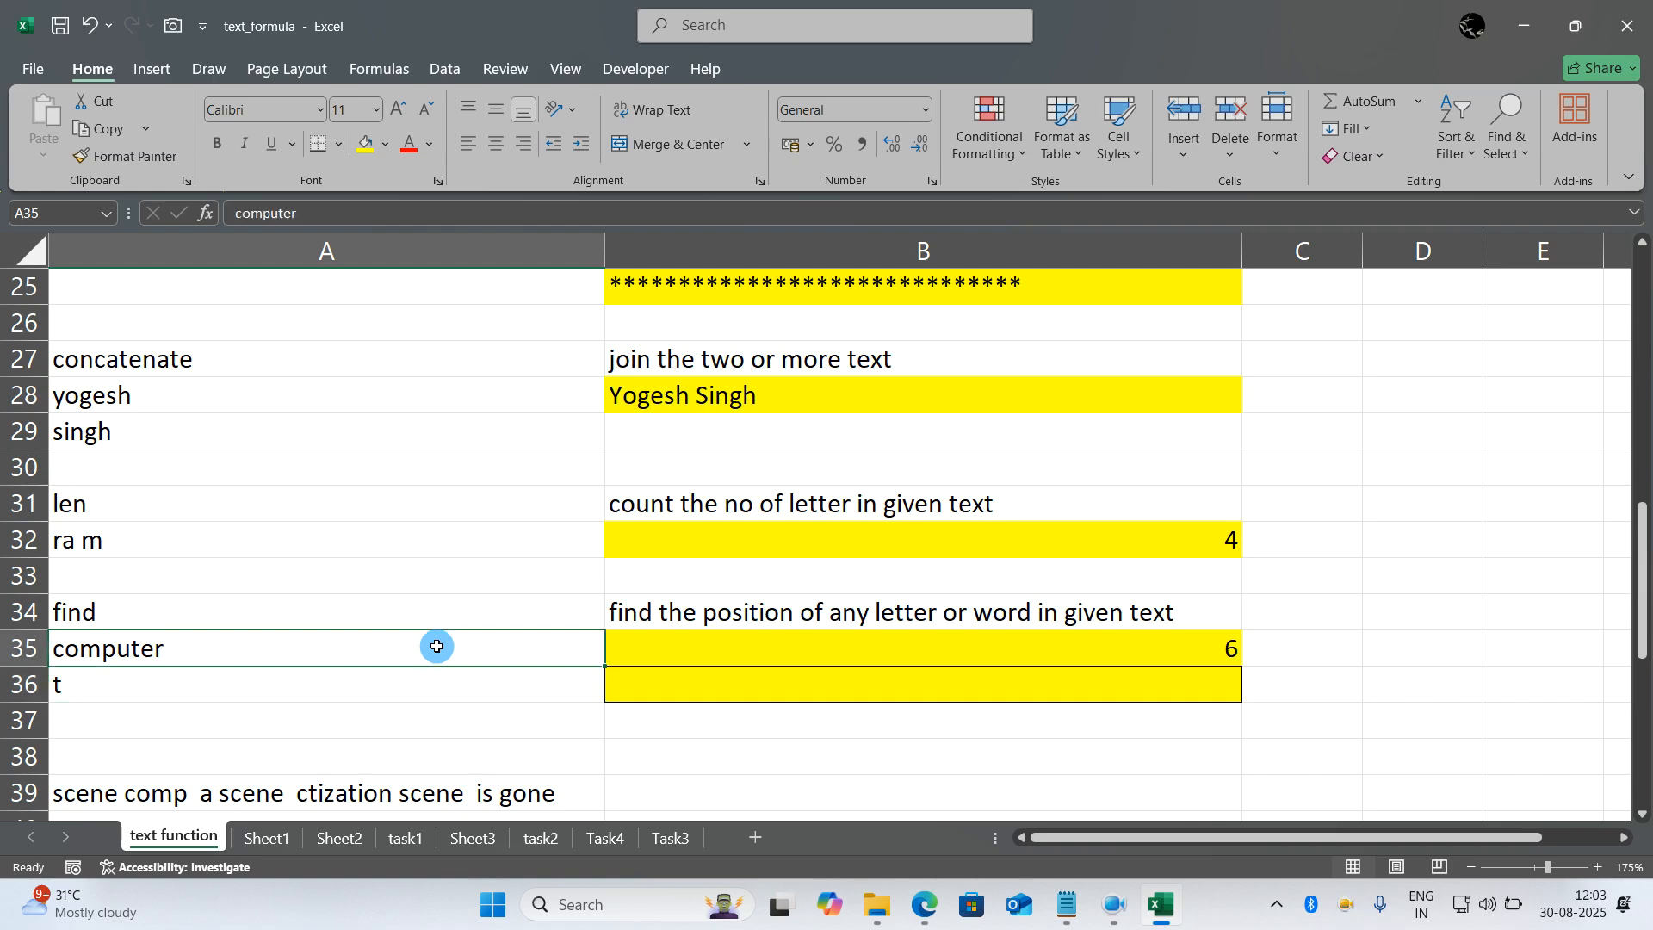
{"action": "key", "text": "Down"}
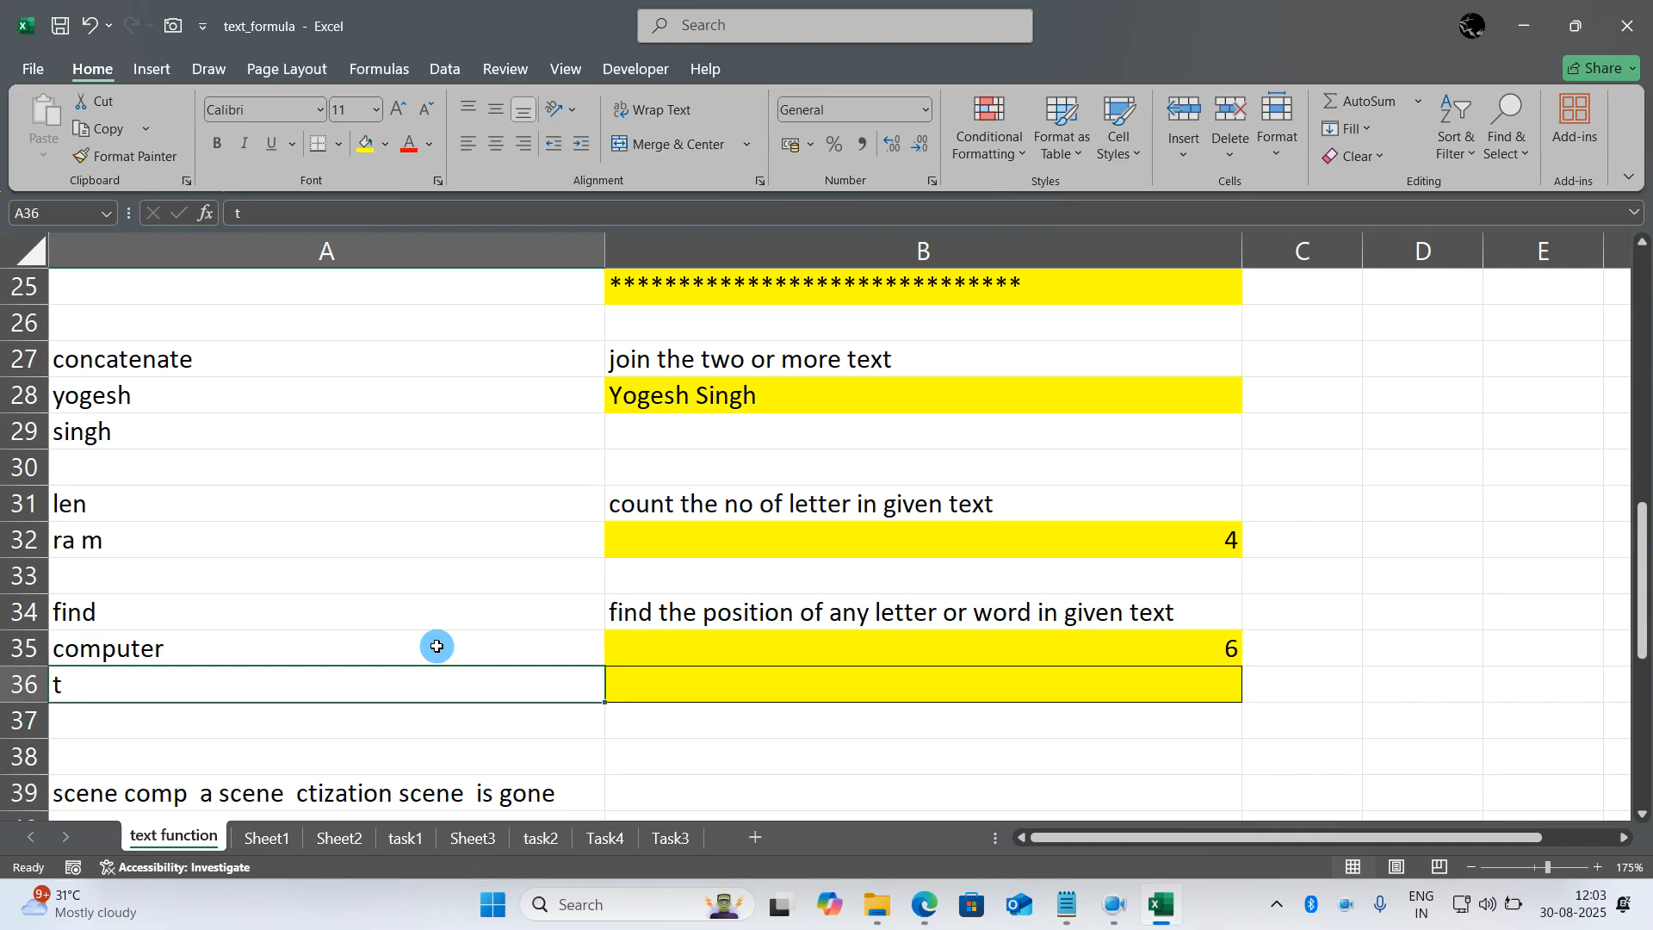
{"action": "type", "text": "o"}
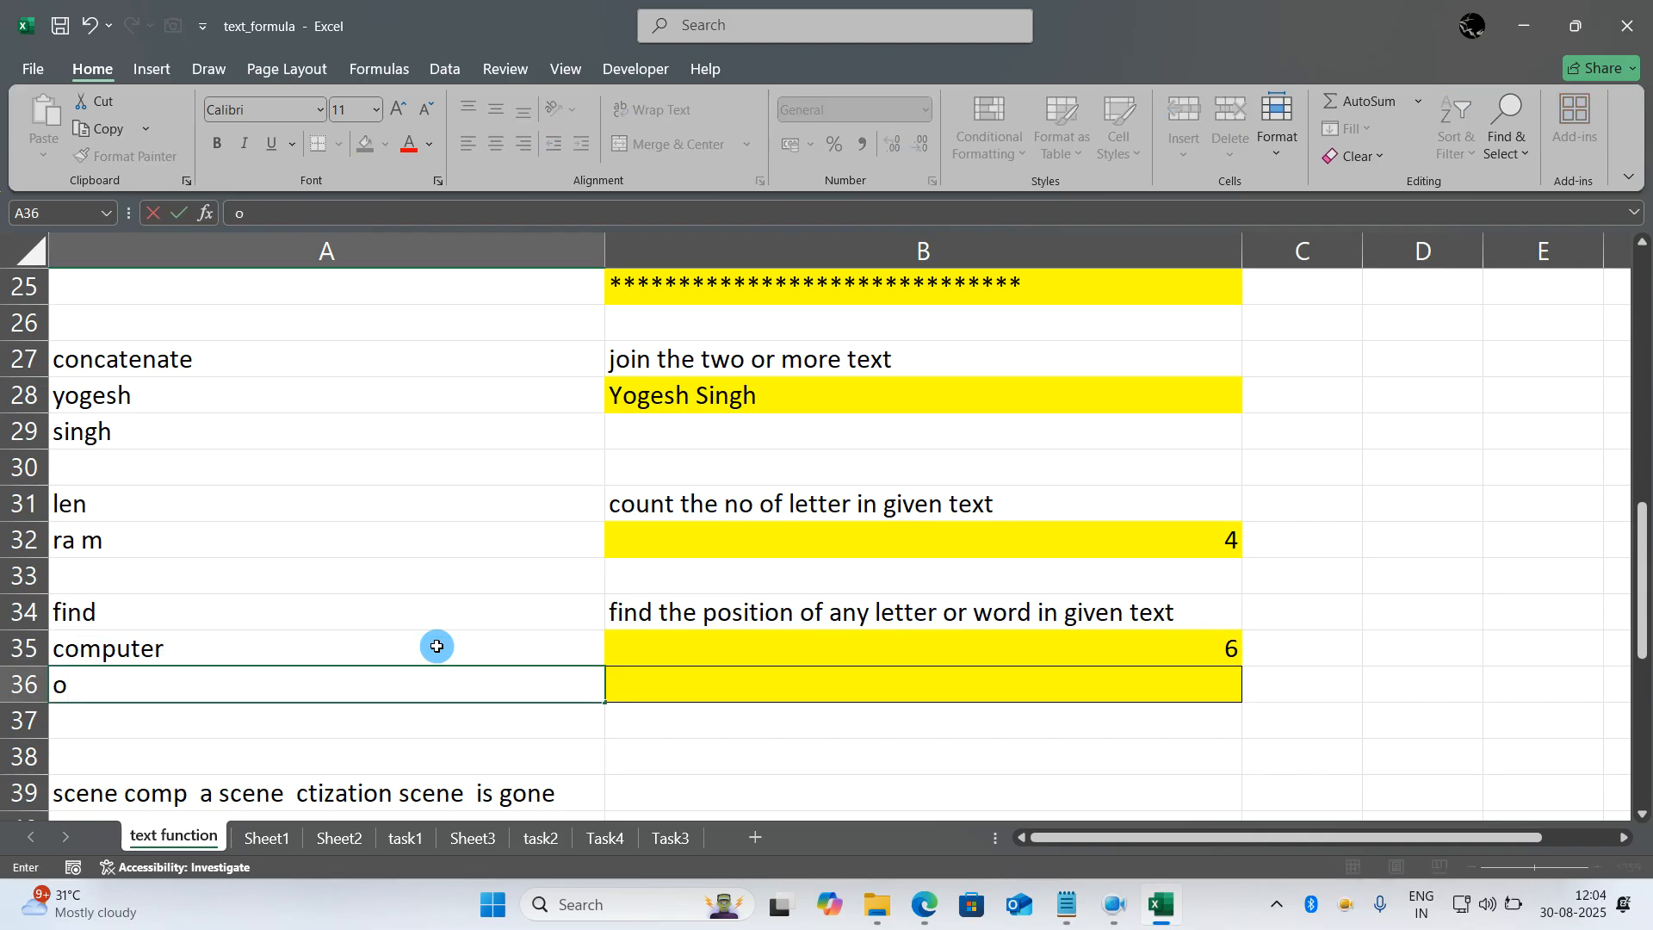
{"action": "key", "text": "Return"}
{"action": "key", "text": "Up"}
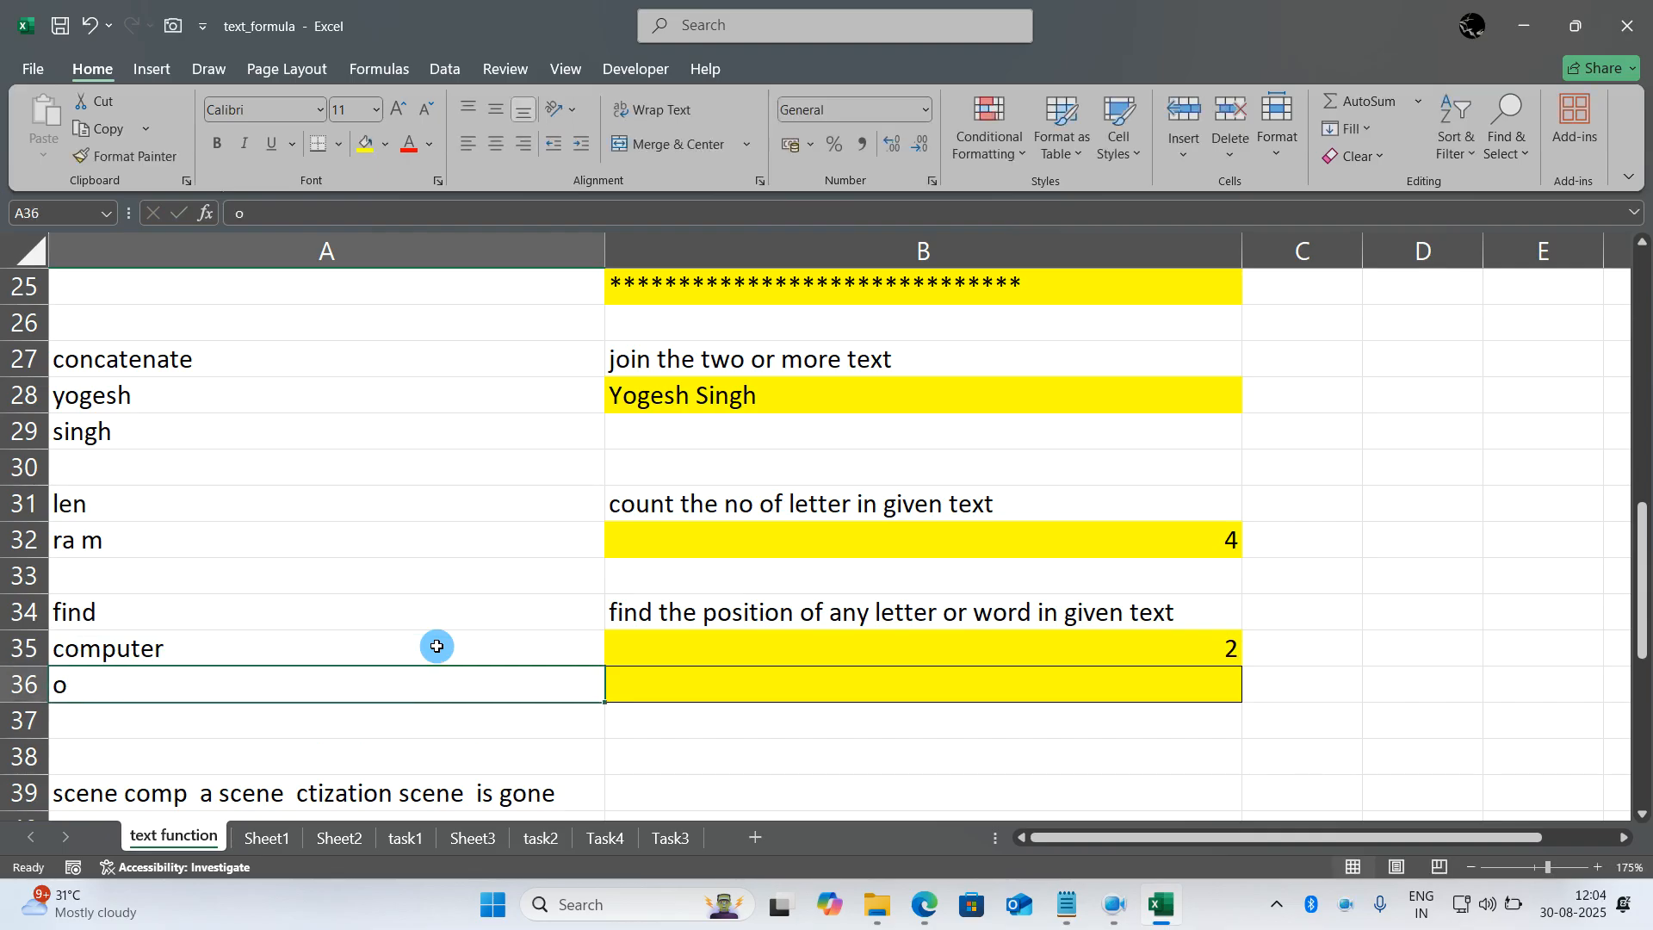
{"action": "type", "text": "m"}
{"action": "key", "text": "Return"}
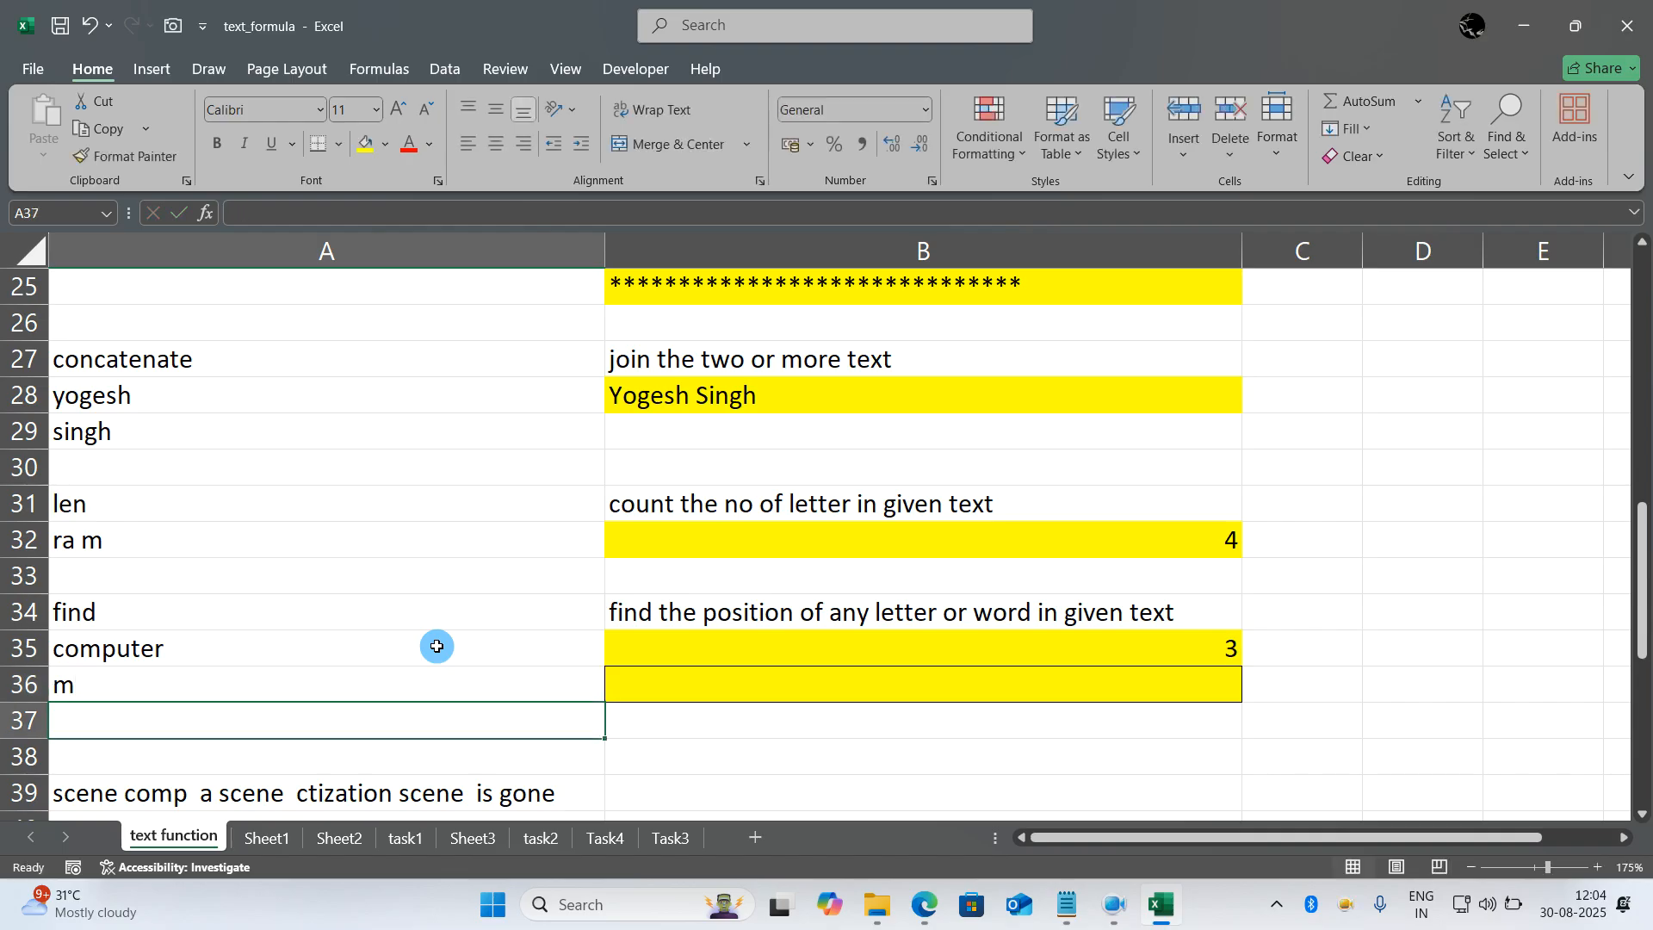
{"action": "key", "text": "Up"}
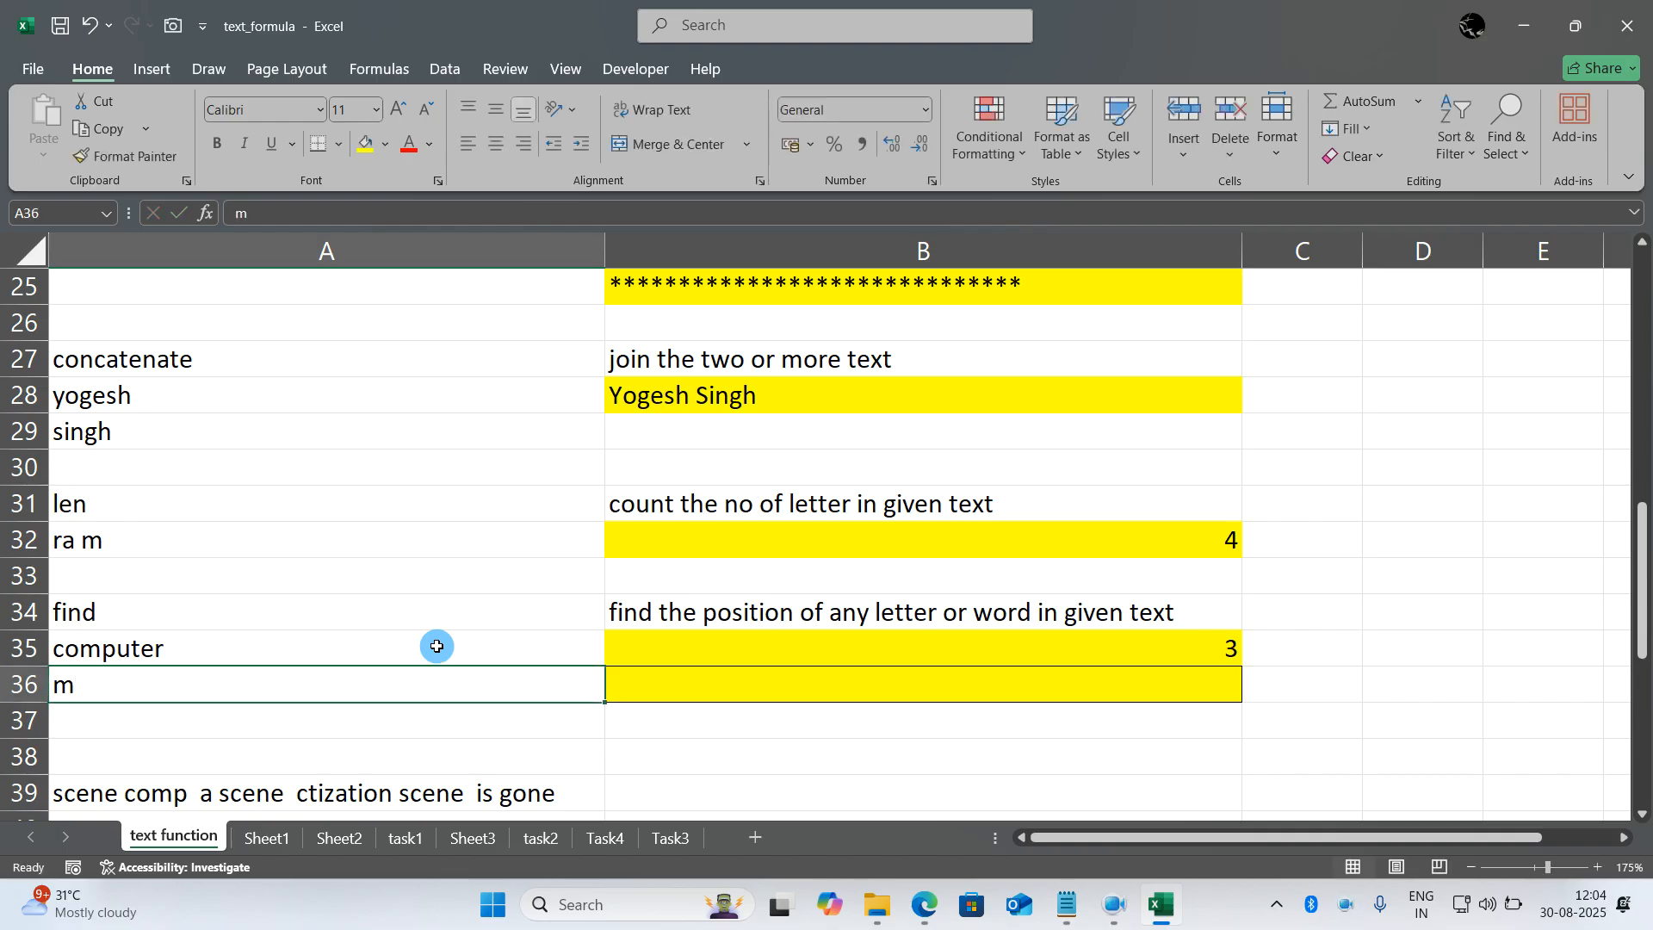
- Extend the text in A35 to read computer computer and set the search letter in A36 to t
{"action": "key", "text": "Up"}
{"action": "double_click", "coordinate": [436, 647]}
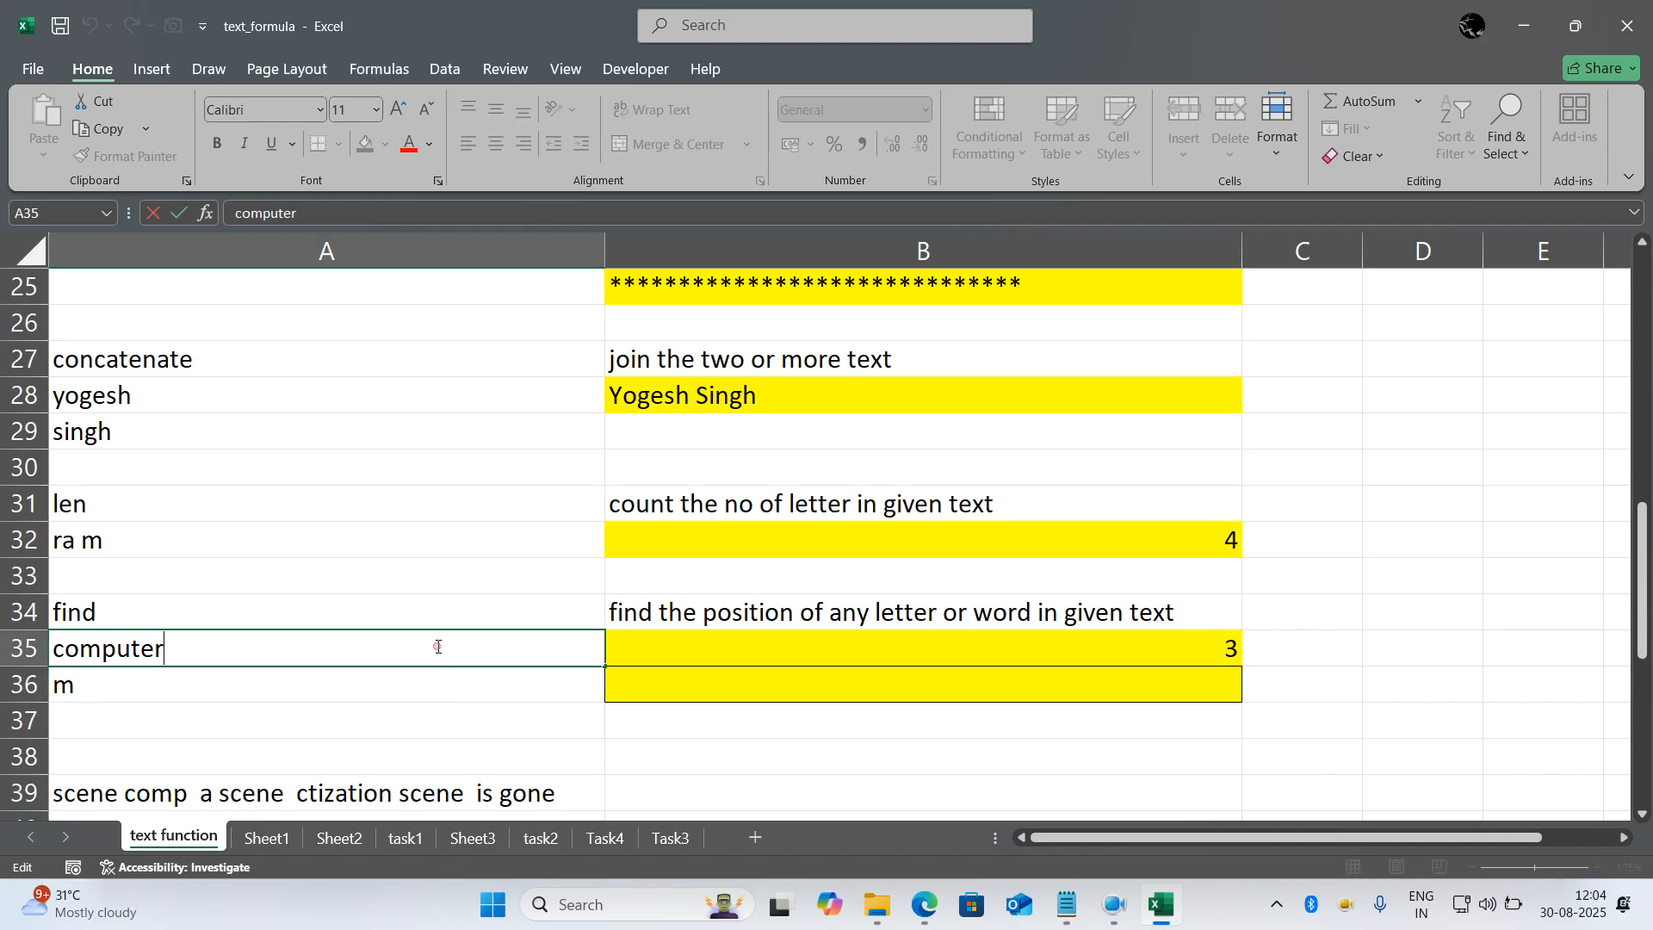
{"action": "type", "text": "computer"}
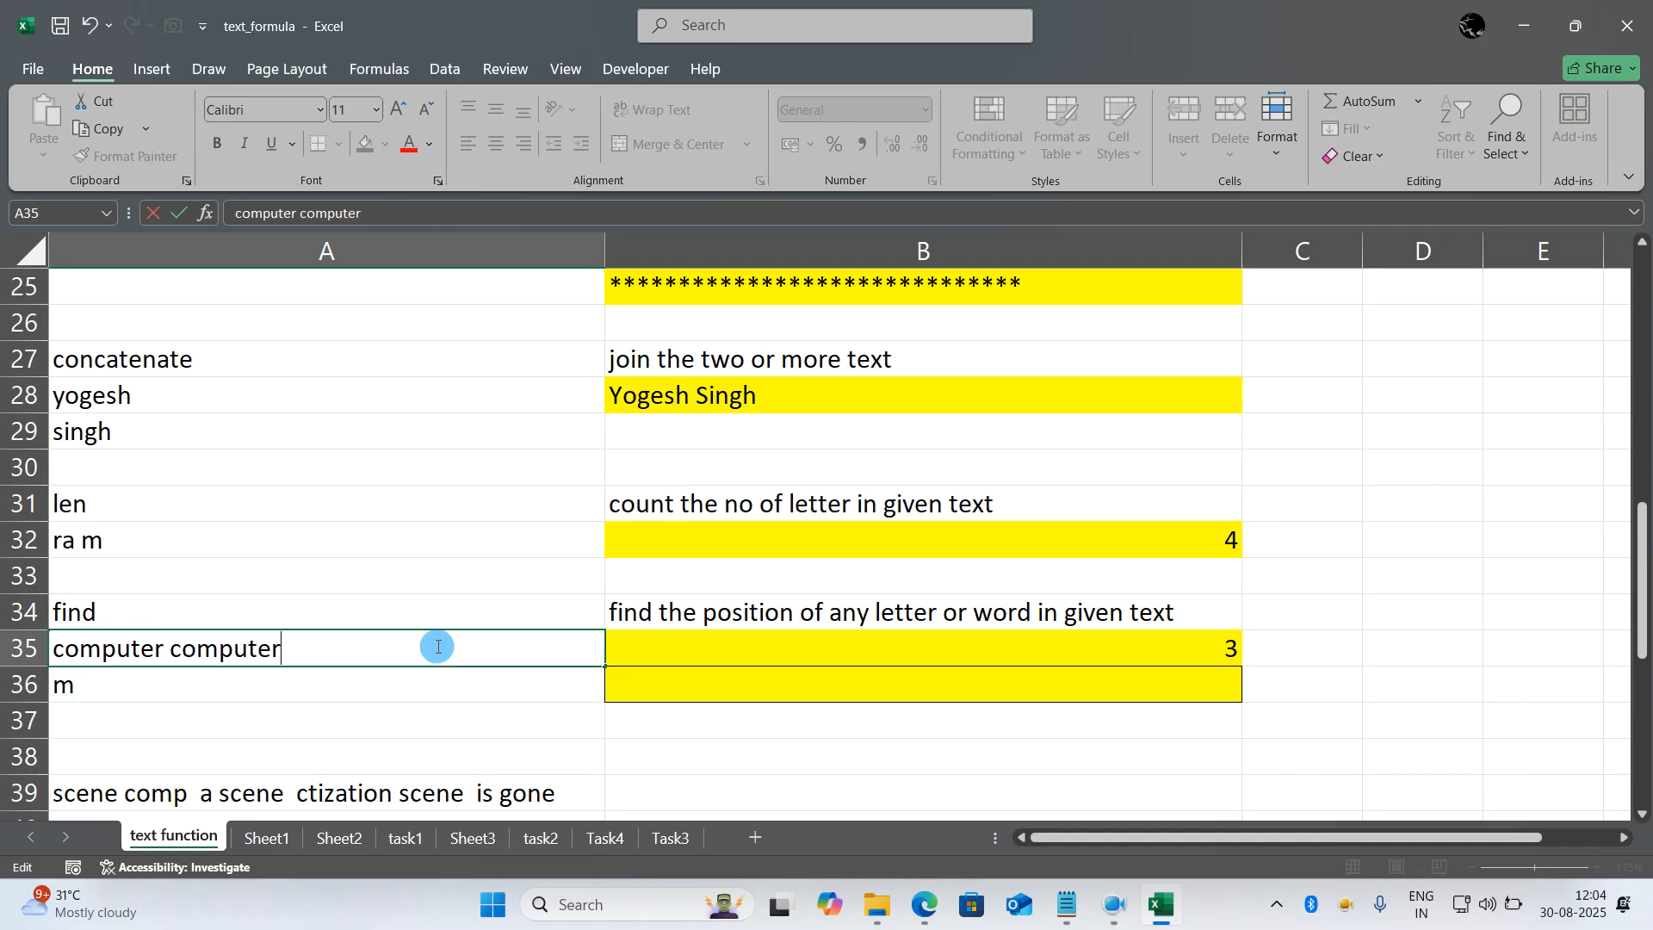
{"action": "key", "text": "Return"}
{"action": "type", "text": "t"}
{"action": "key", "text": "Return"}
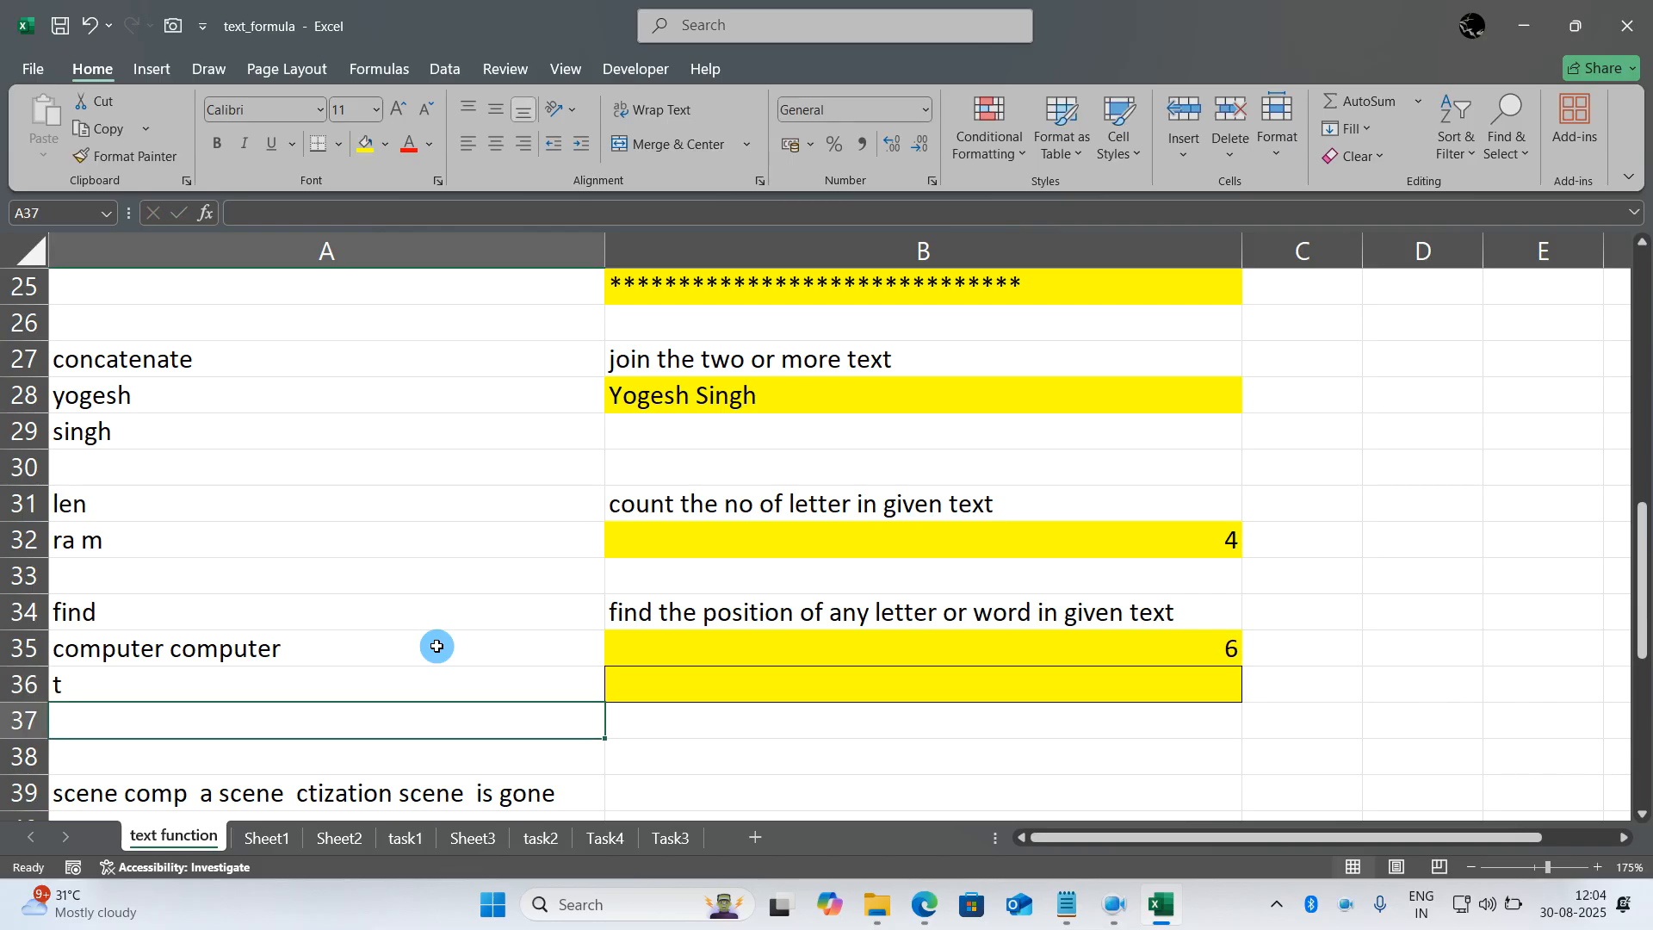
- Add a start number of 7 to the B35 formula so it reads =FIND(A36,A35,7)
{"action": "left_click", "coordinate": [1096, 646]}
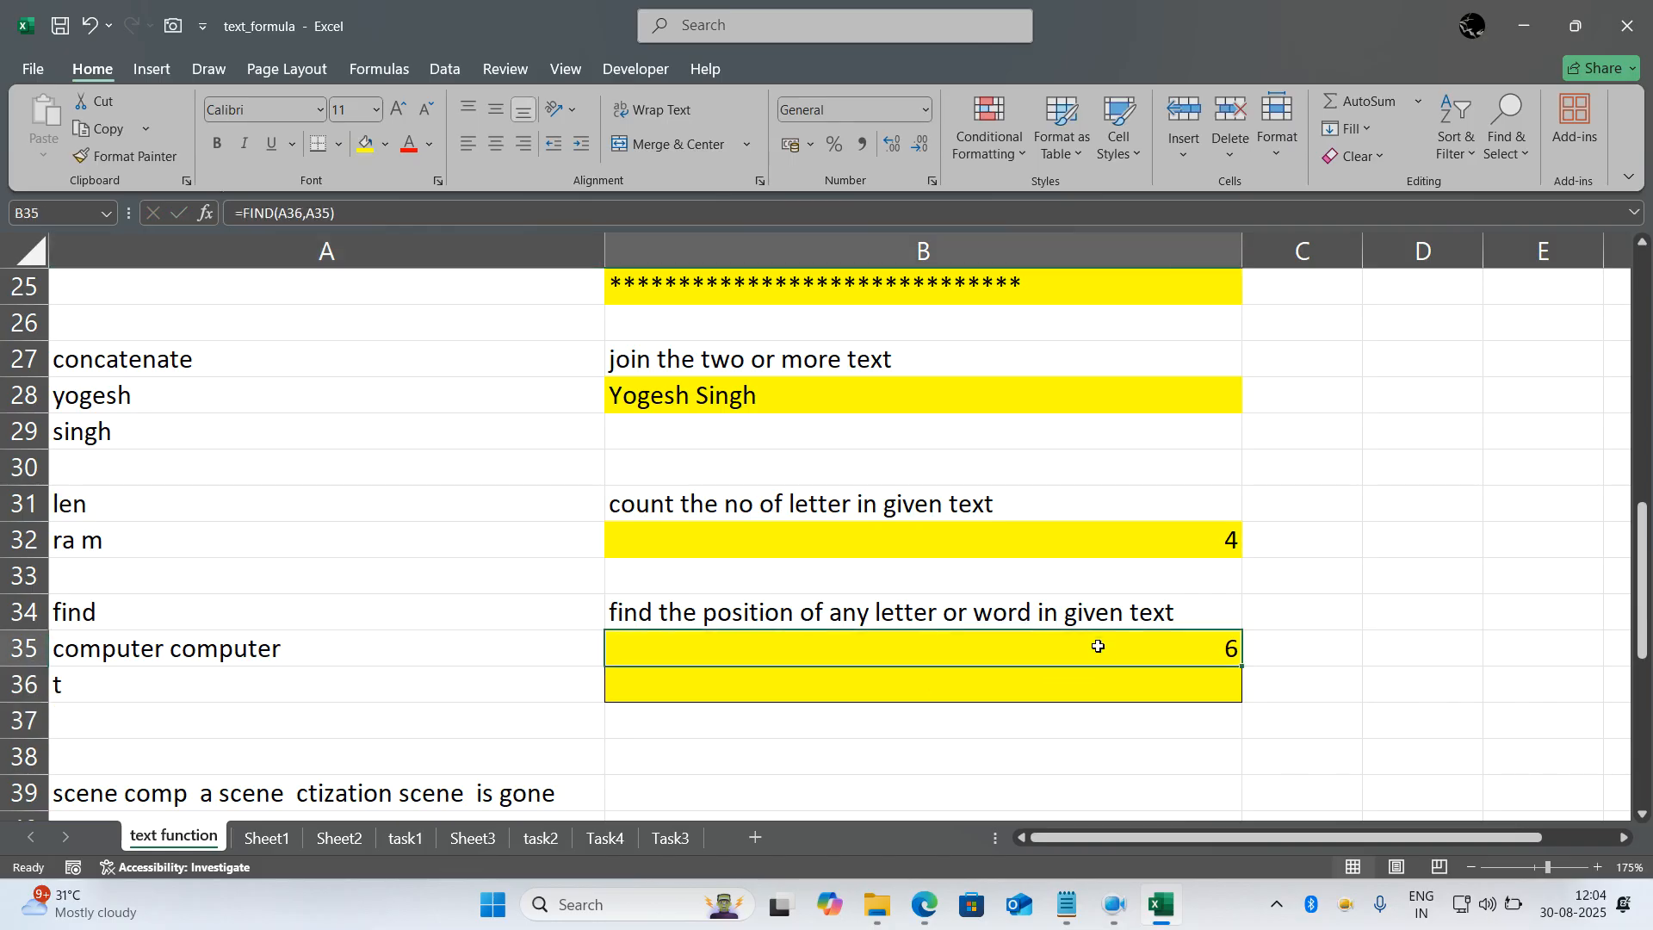
{"action": "double_click", "coordinate": [986, 658]}
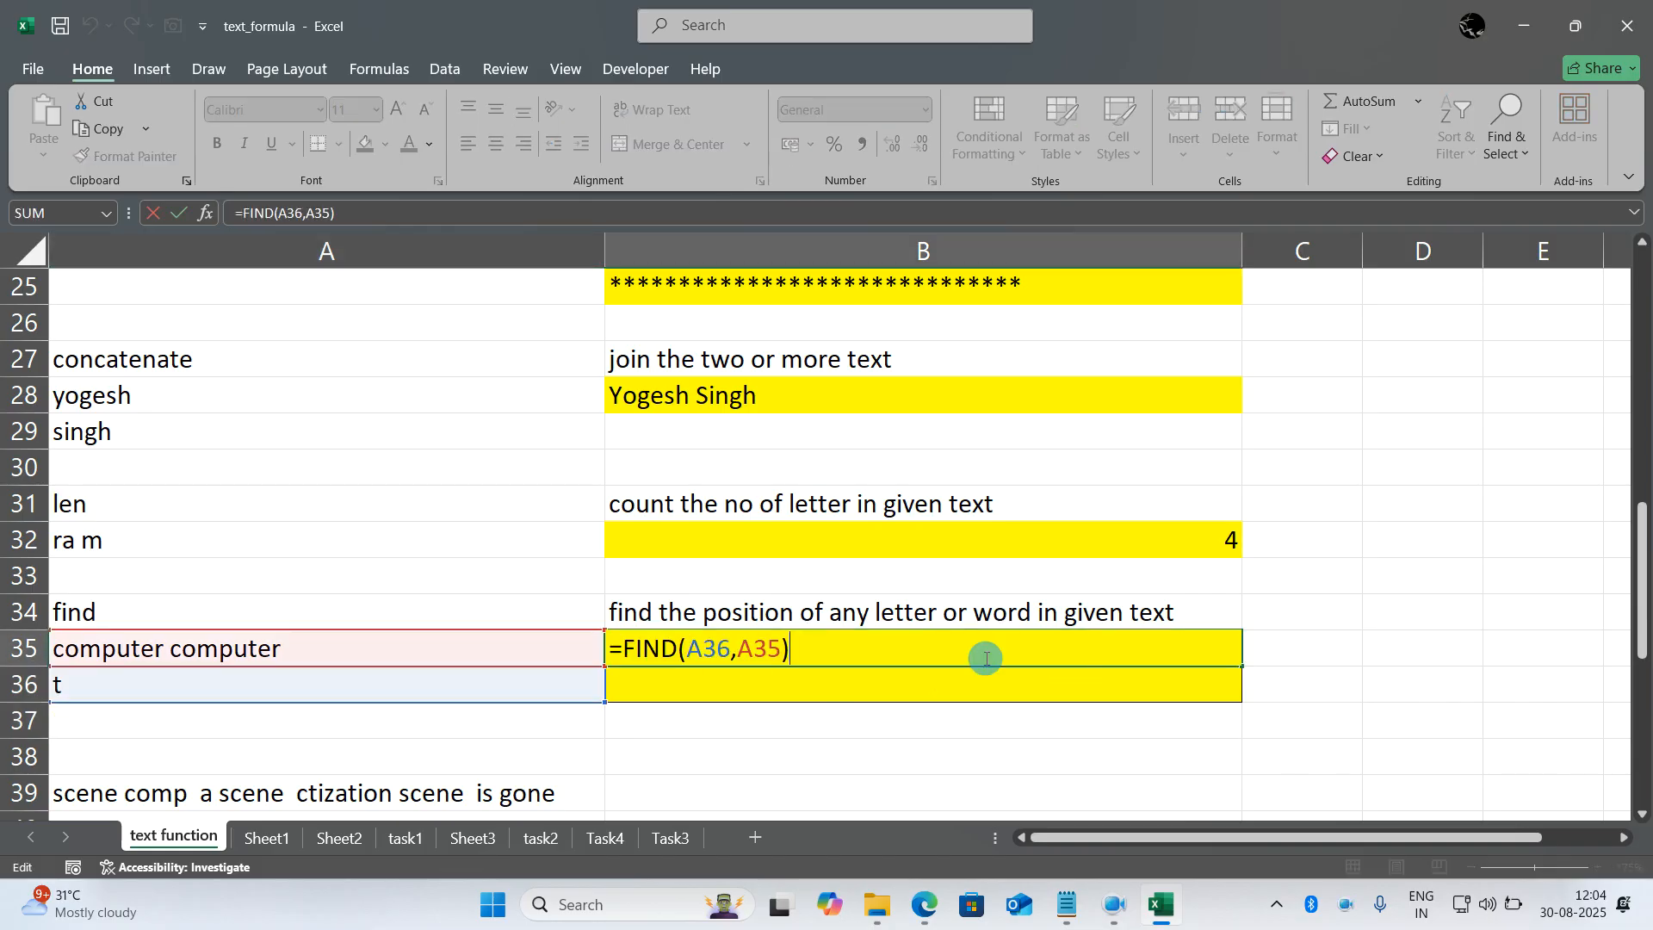
{"action": "left_click", "coordinate": [782, 648]}
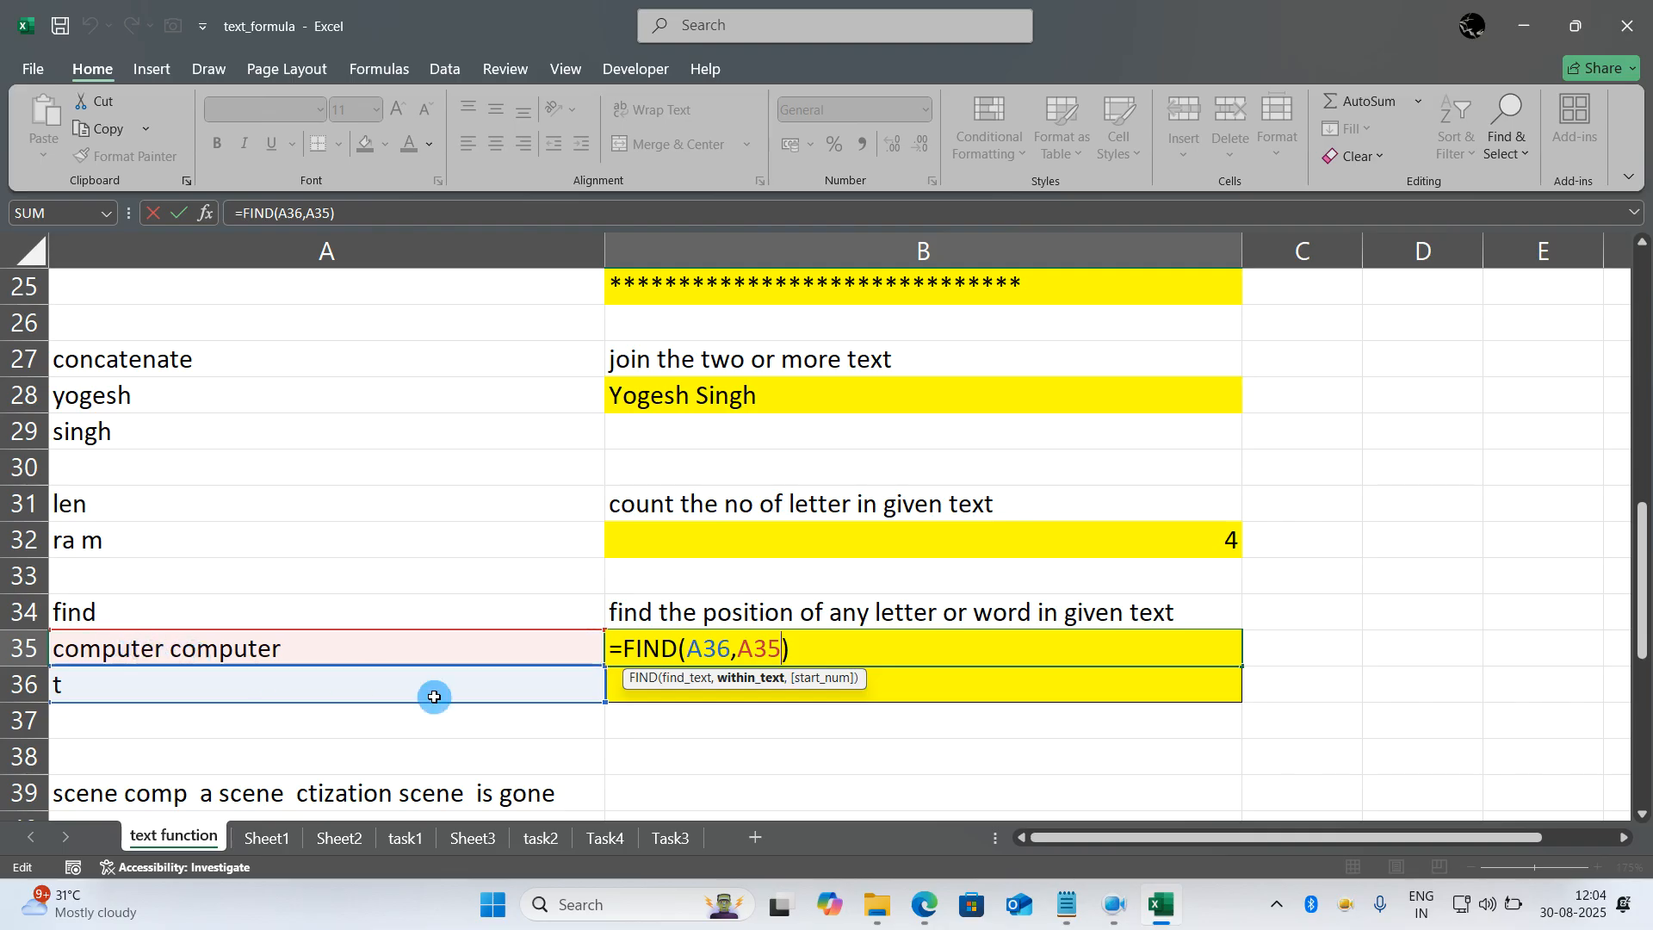
{"action": "type", "text": ",7"}
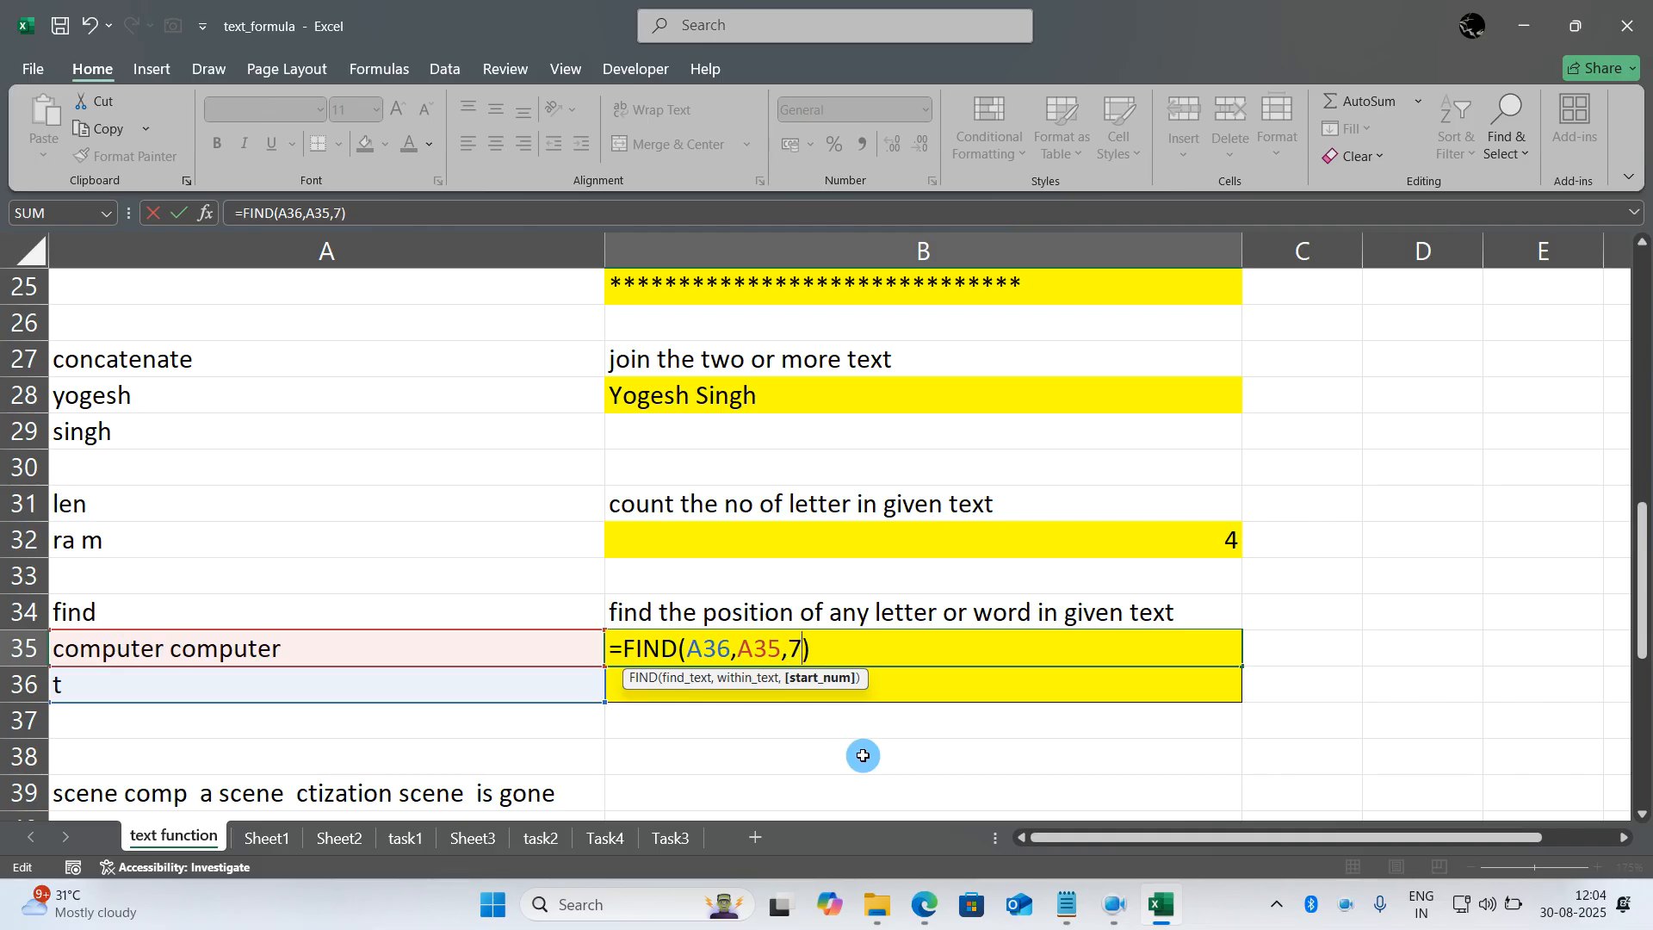
{"action": "key", "text": "Return"}
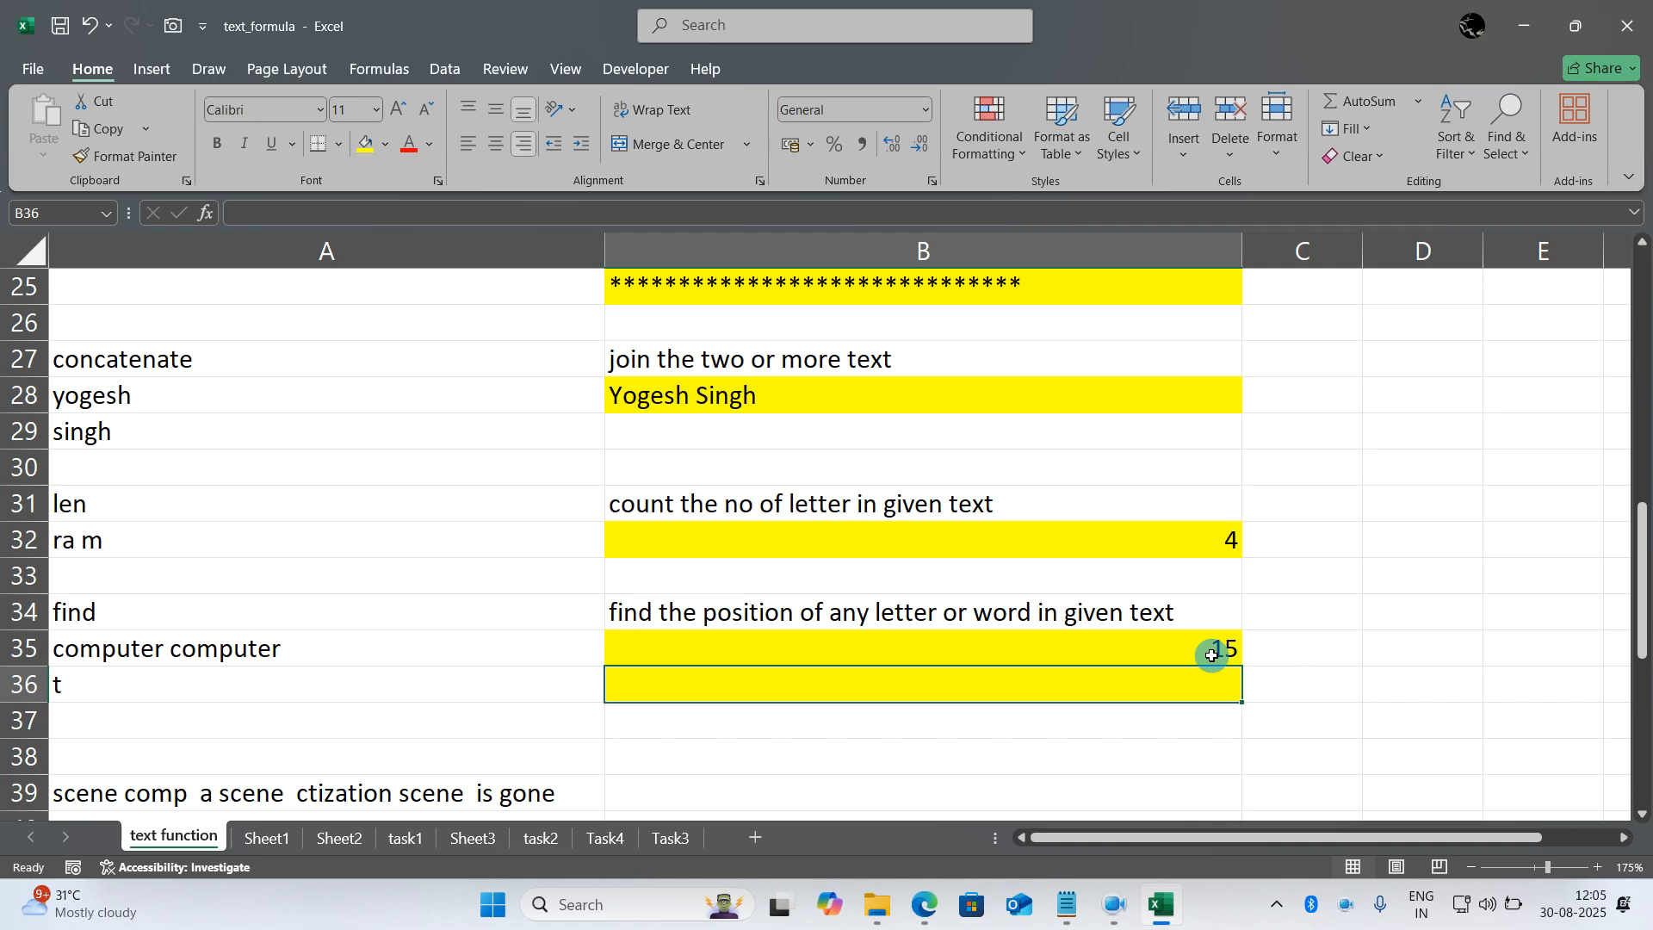
- Inspect the trim example and re-enter the formula in B43 as =TRIM(A43) to remove the unnecessary spaces from A43
{"action": "scroll", "coordinate": [1213, 656], "scroll_direction": "down", "scroll_amount": 4}
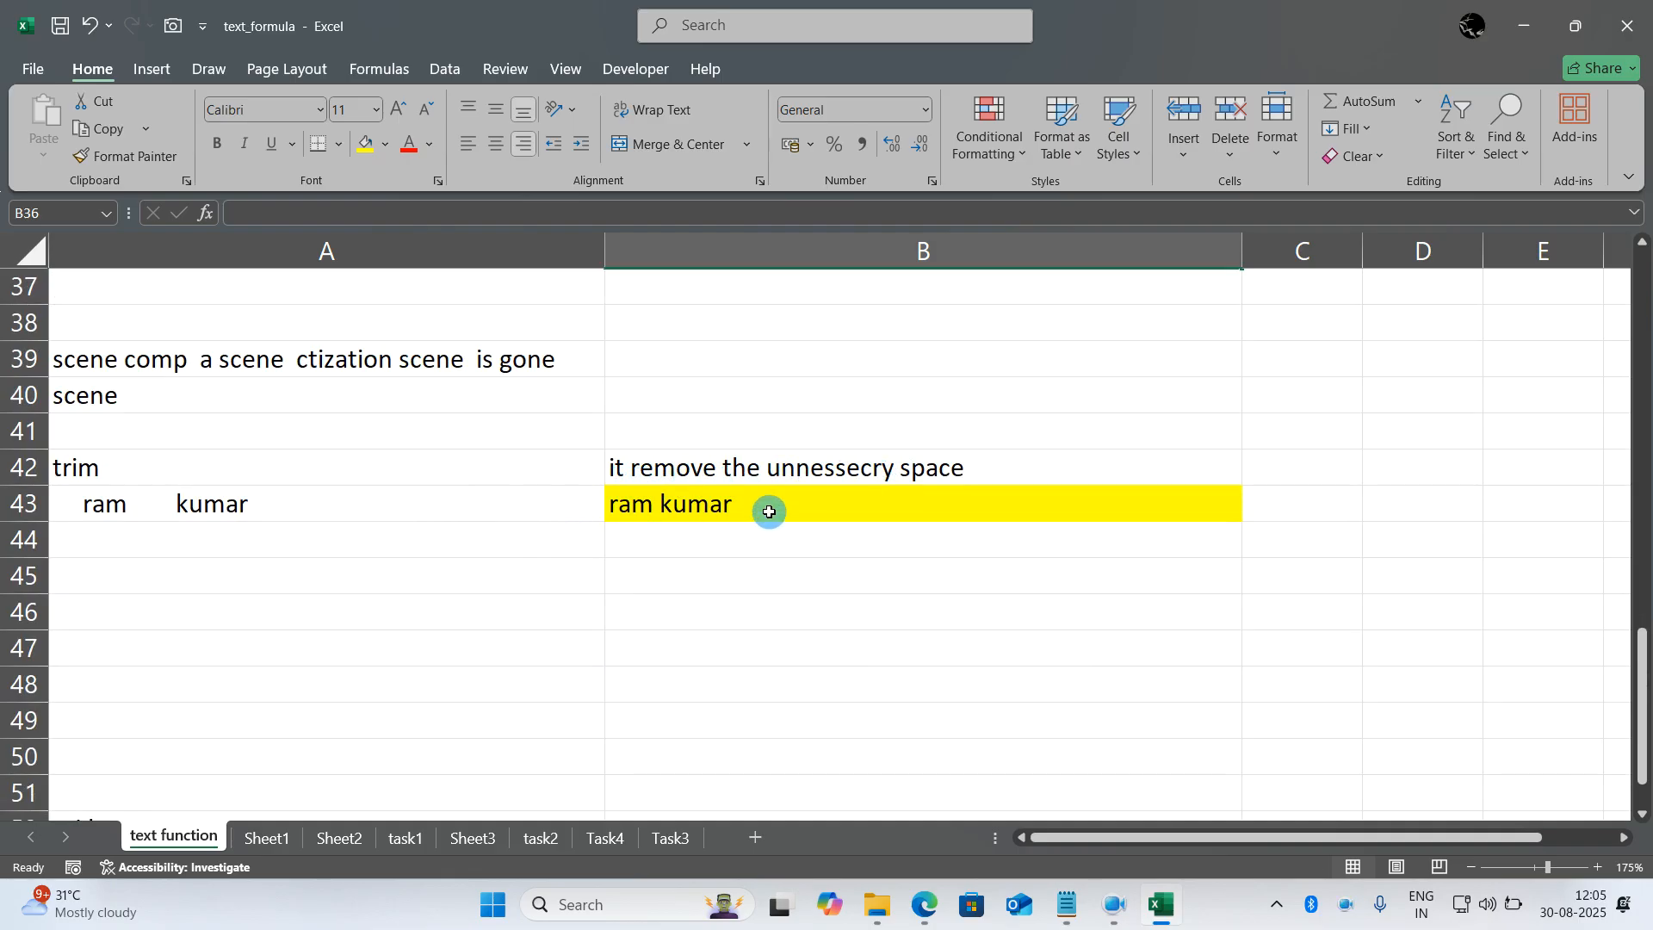
{"action": "double_click", "coordinate": [715, 505]}
{"action": "key", "text": "ctrl+Return"}
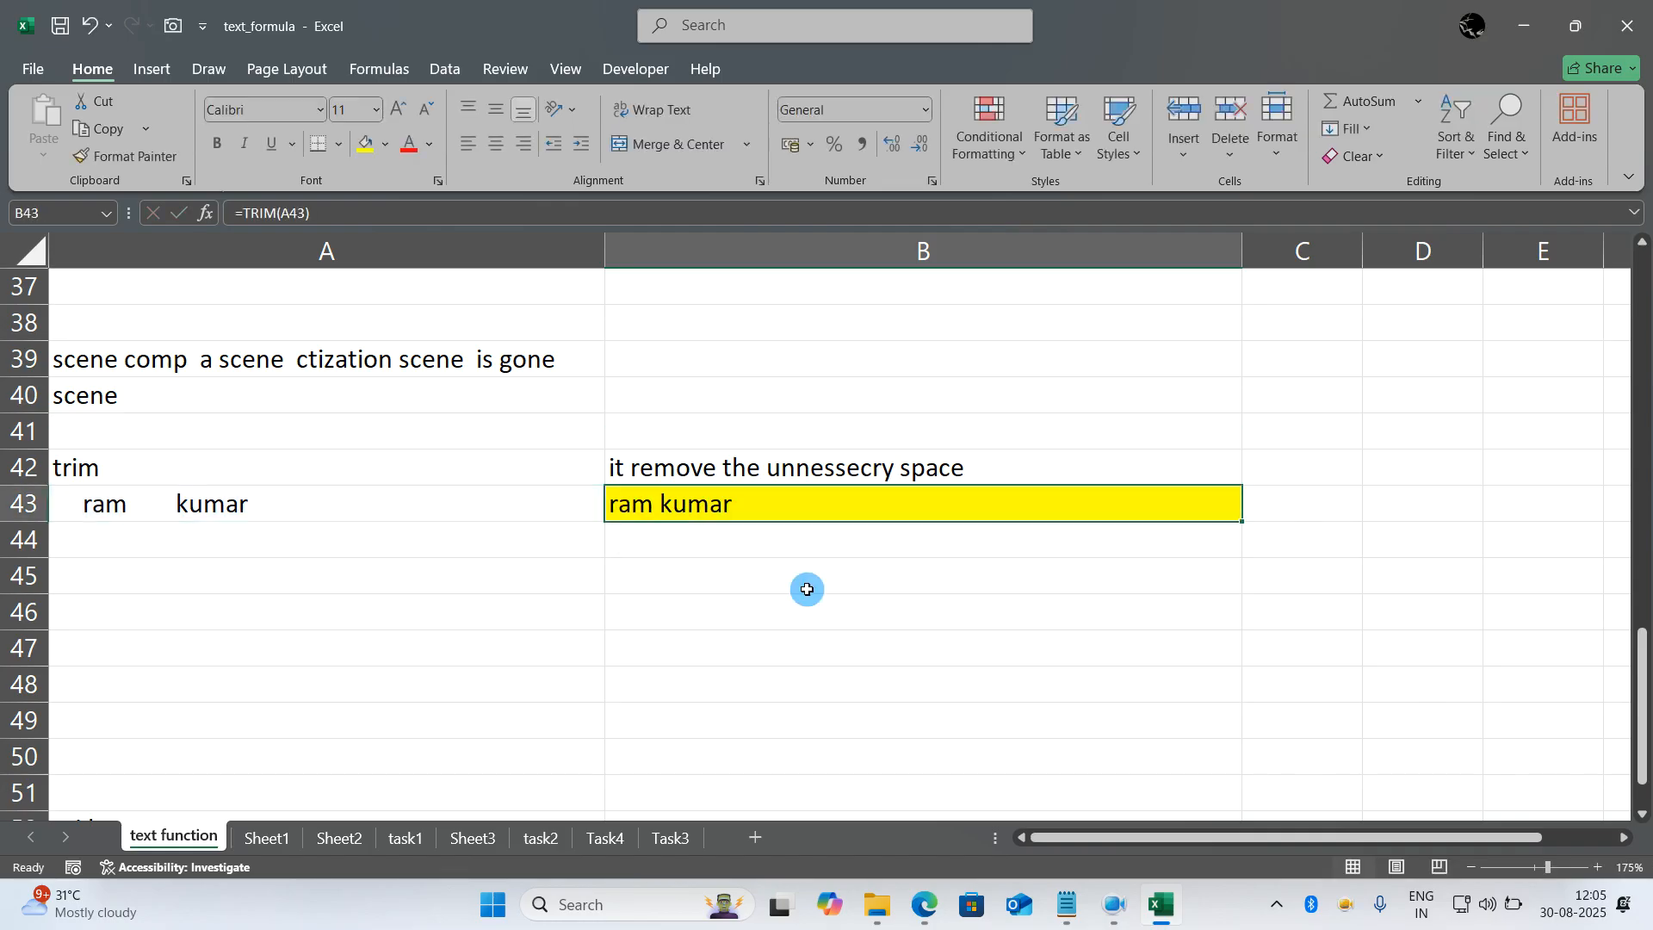
{"action": "double_click", "coordinate": [343, 501]}
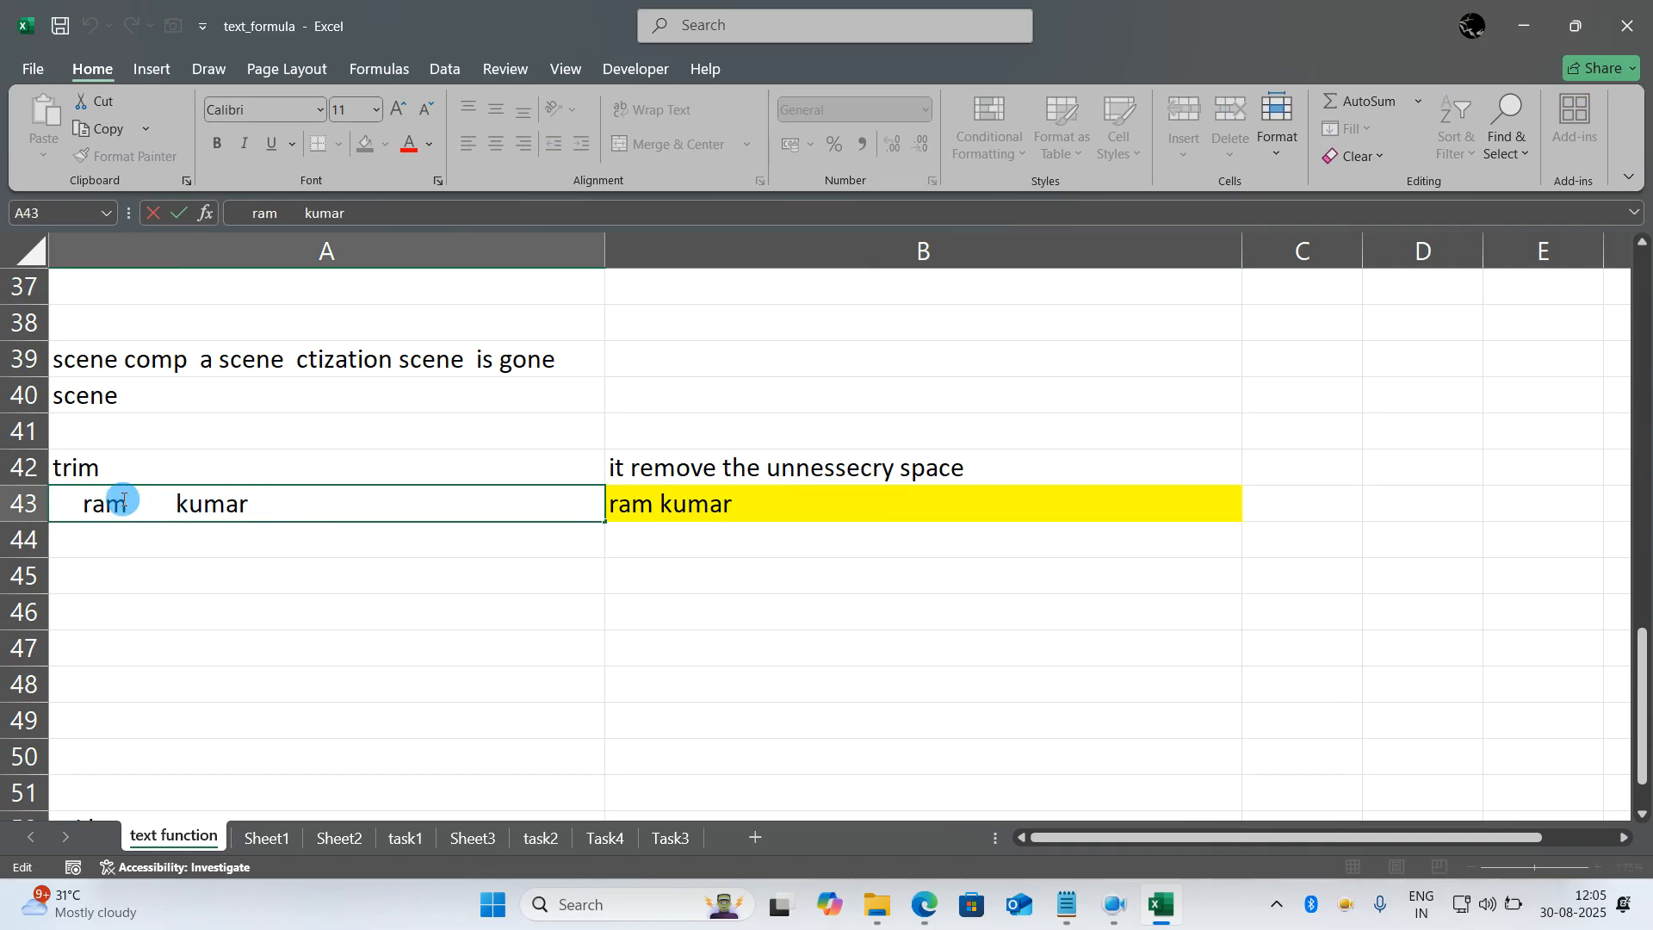
{"action": "key", "text": "Escape"}
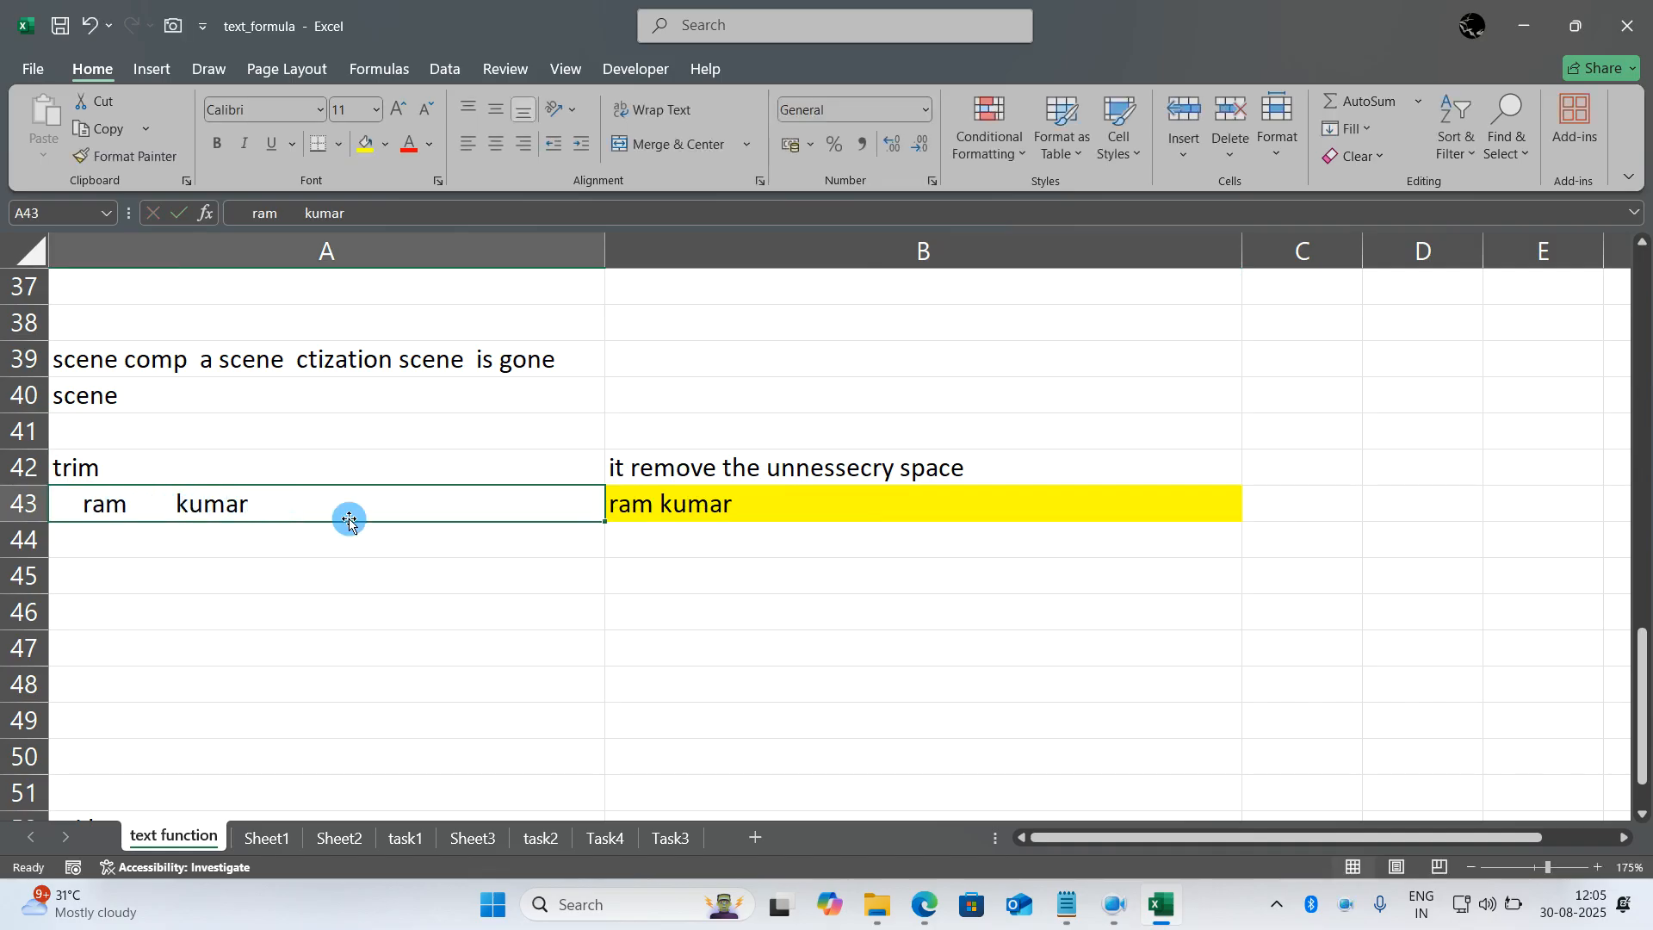
{"action": "double_click", "coordinate": [706, 506]}
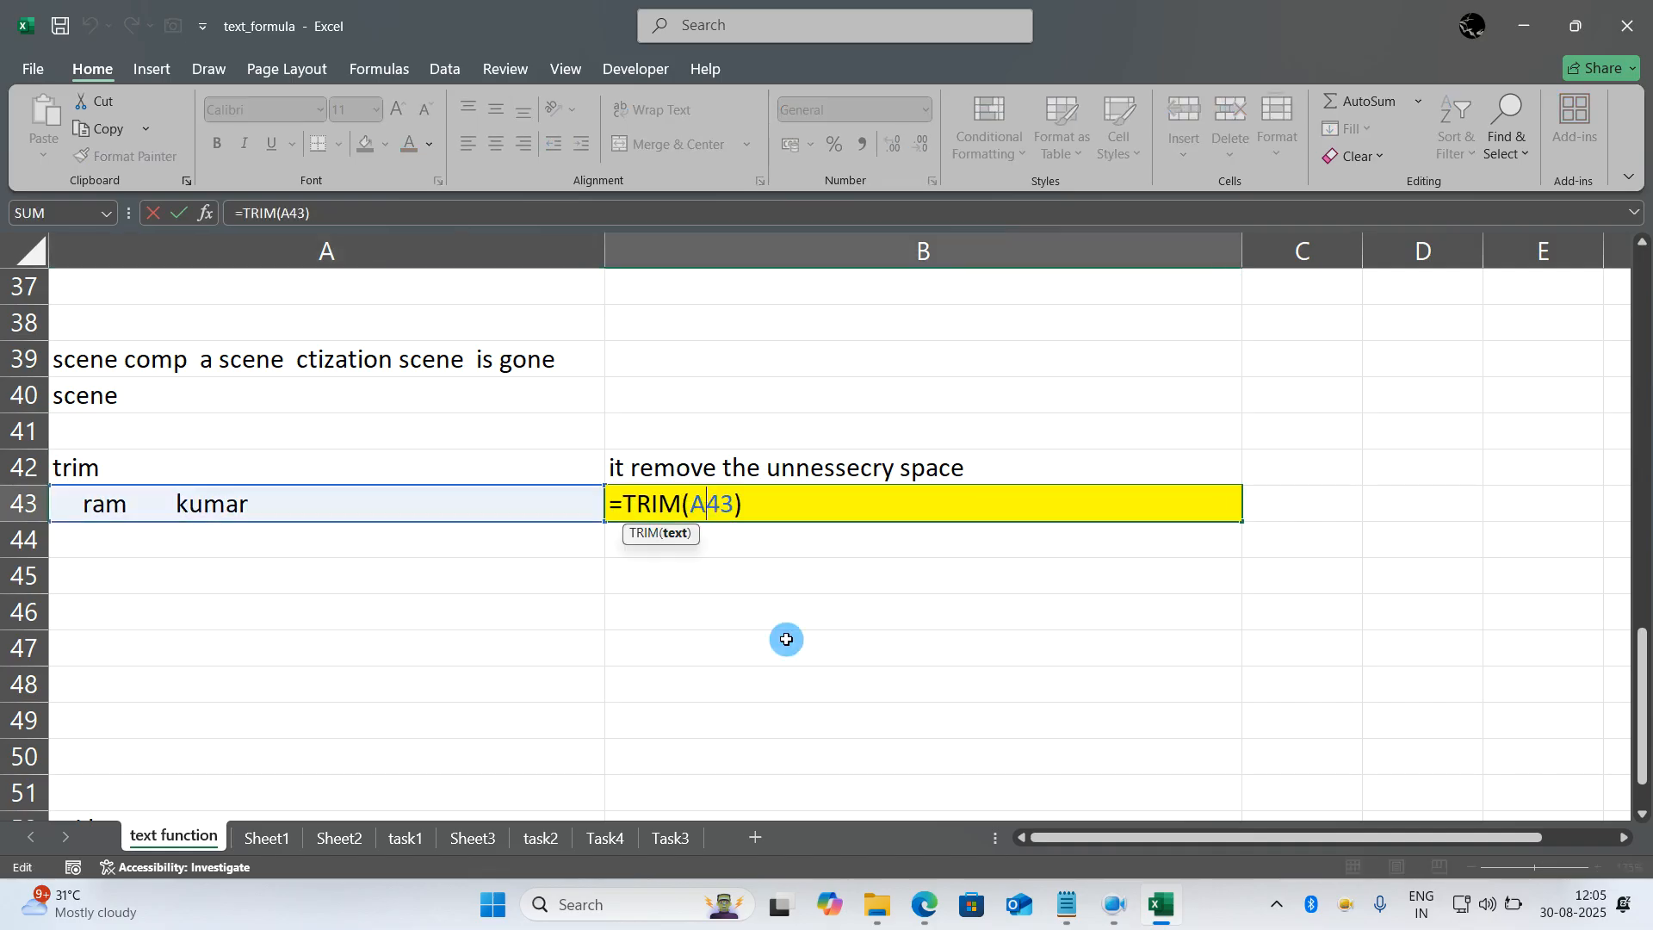
{"action": "key", "text": "BackSpace"}
{"action": "key", "text": "BackSpace"}
{"action": "key", "text": "BackSpace"}
{"action": "key", "text": "BackSpace"}
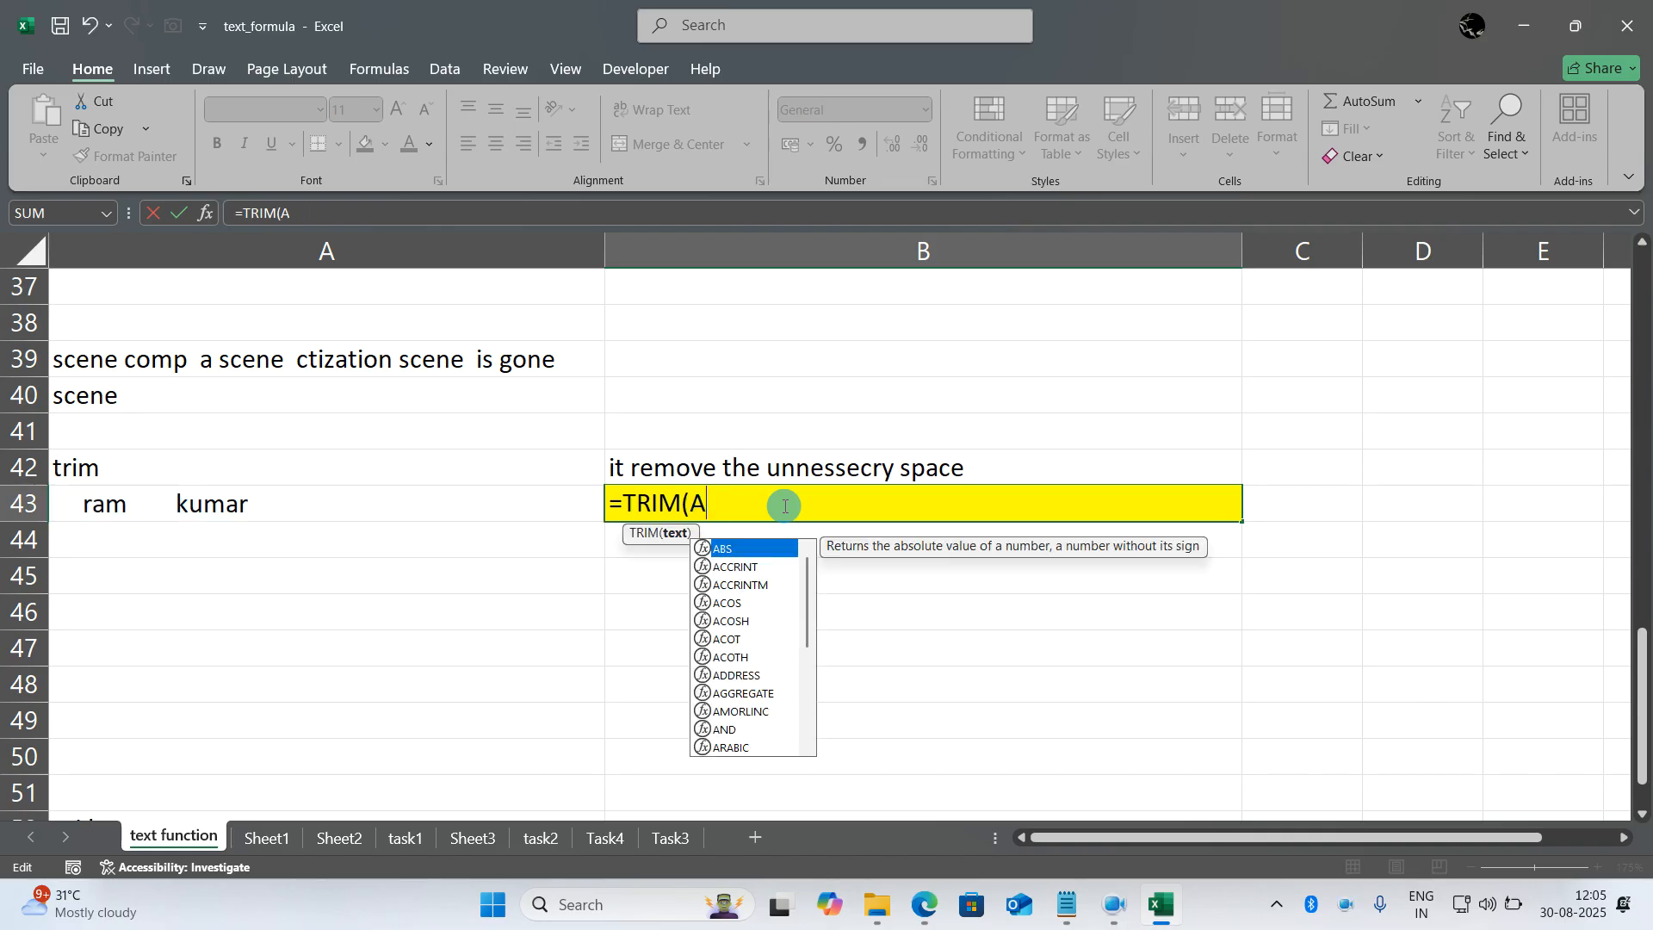
{"action": "left_click", "coordinate": [502, 495]}
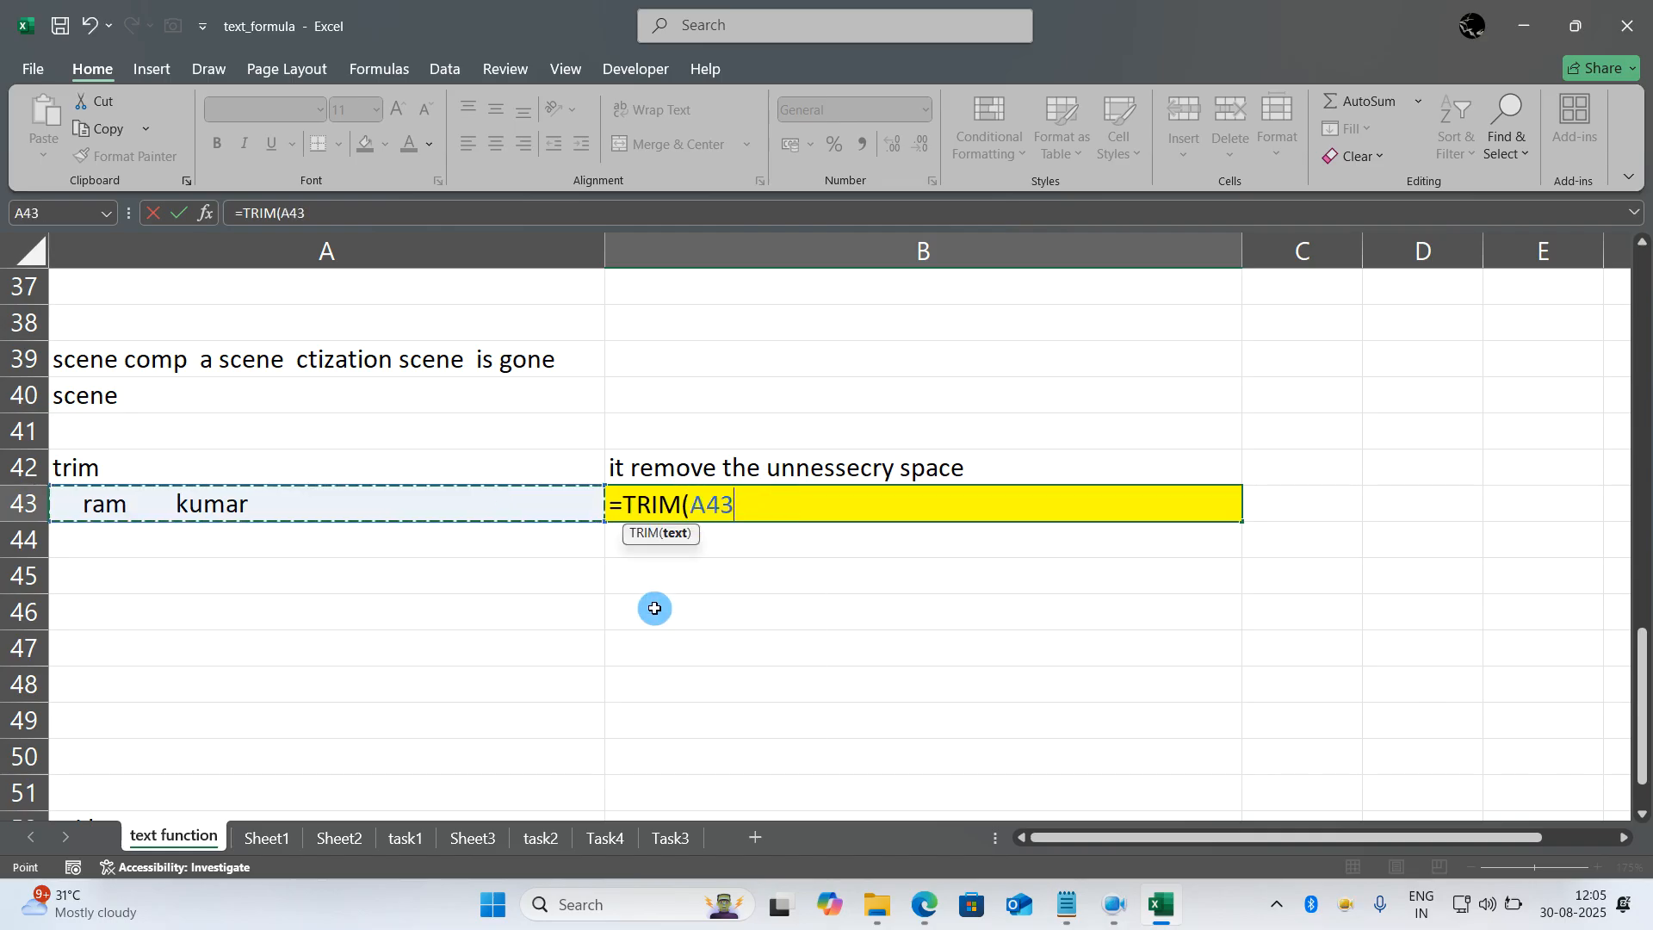
{"action": "type", "text": ")"}
{"action": "key", "text": "Return"}
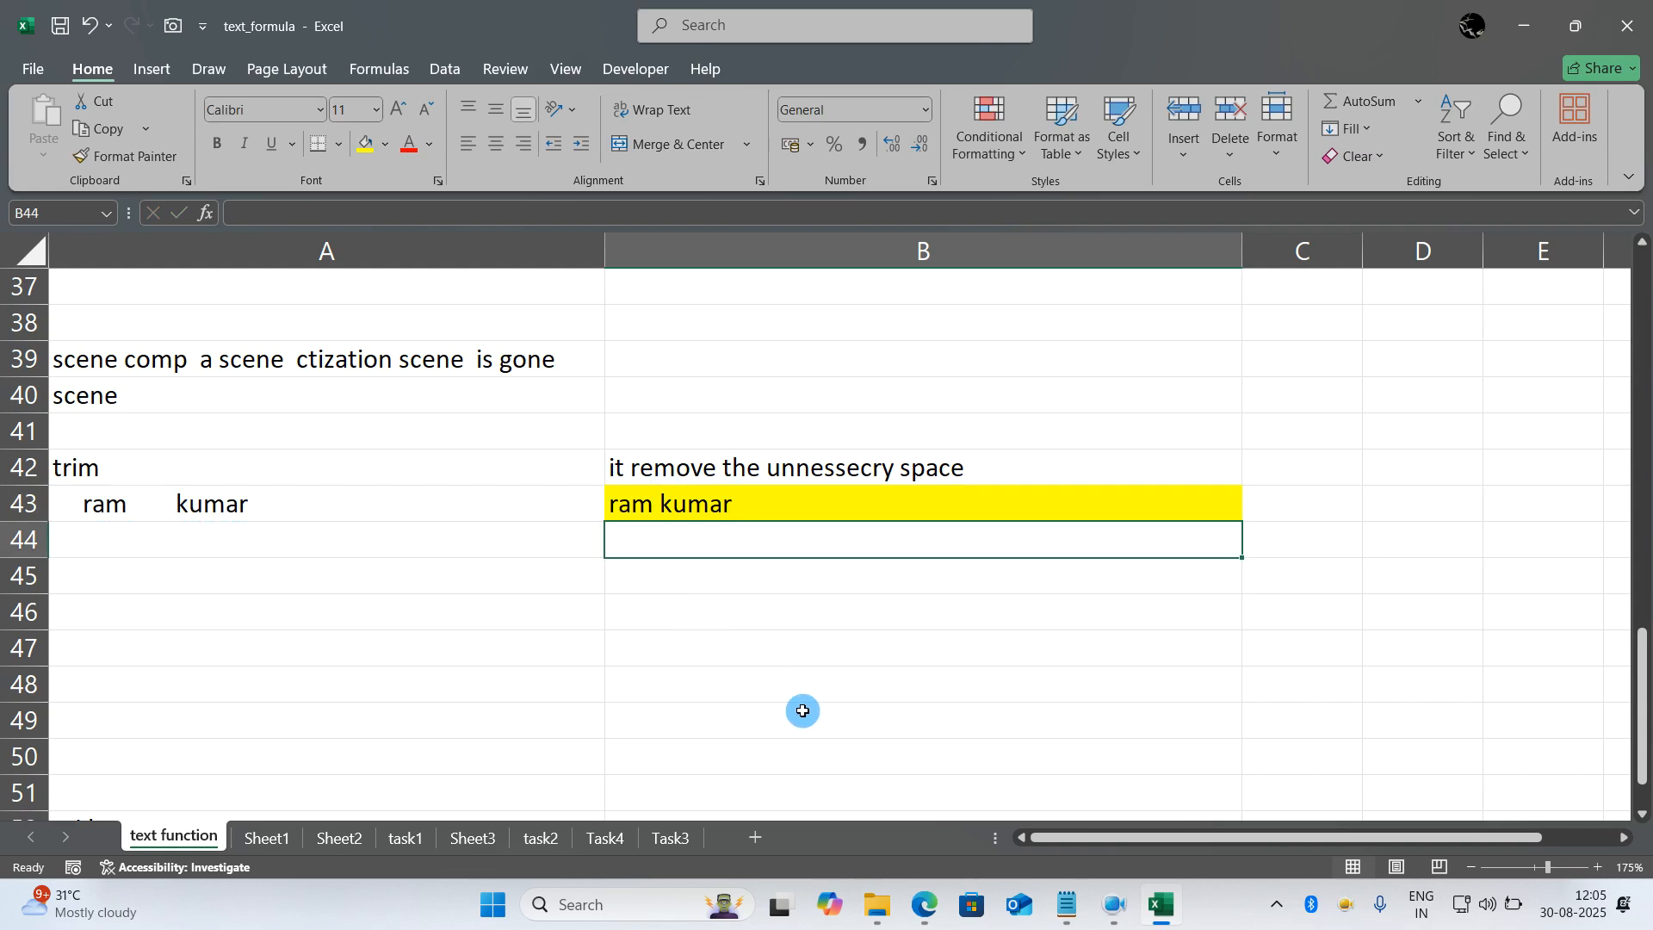
- Switch to the Advanced Excel content notes in Notepad and highlight the 28.concatenate entry of the string function list
{"action": "left_click", "coordinate": [1066, 904]}
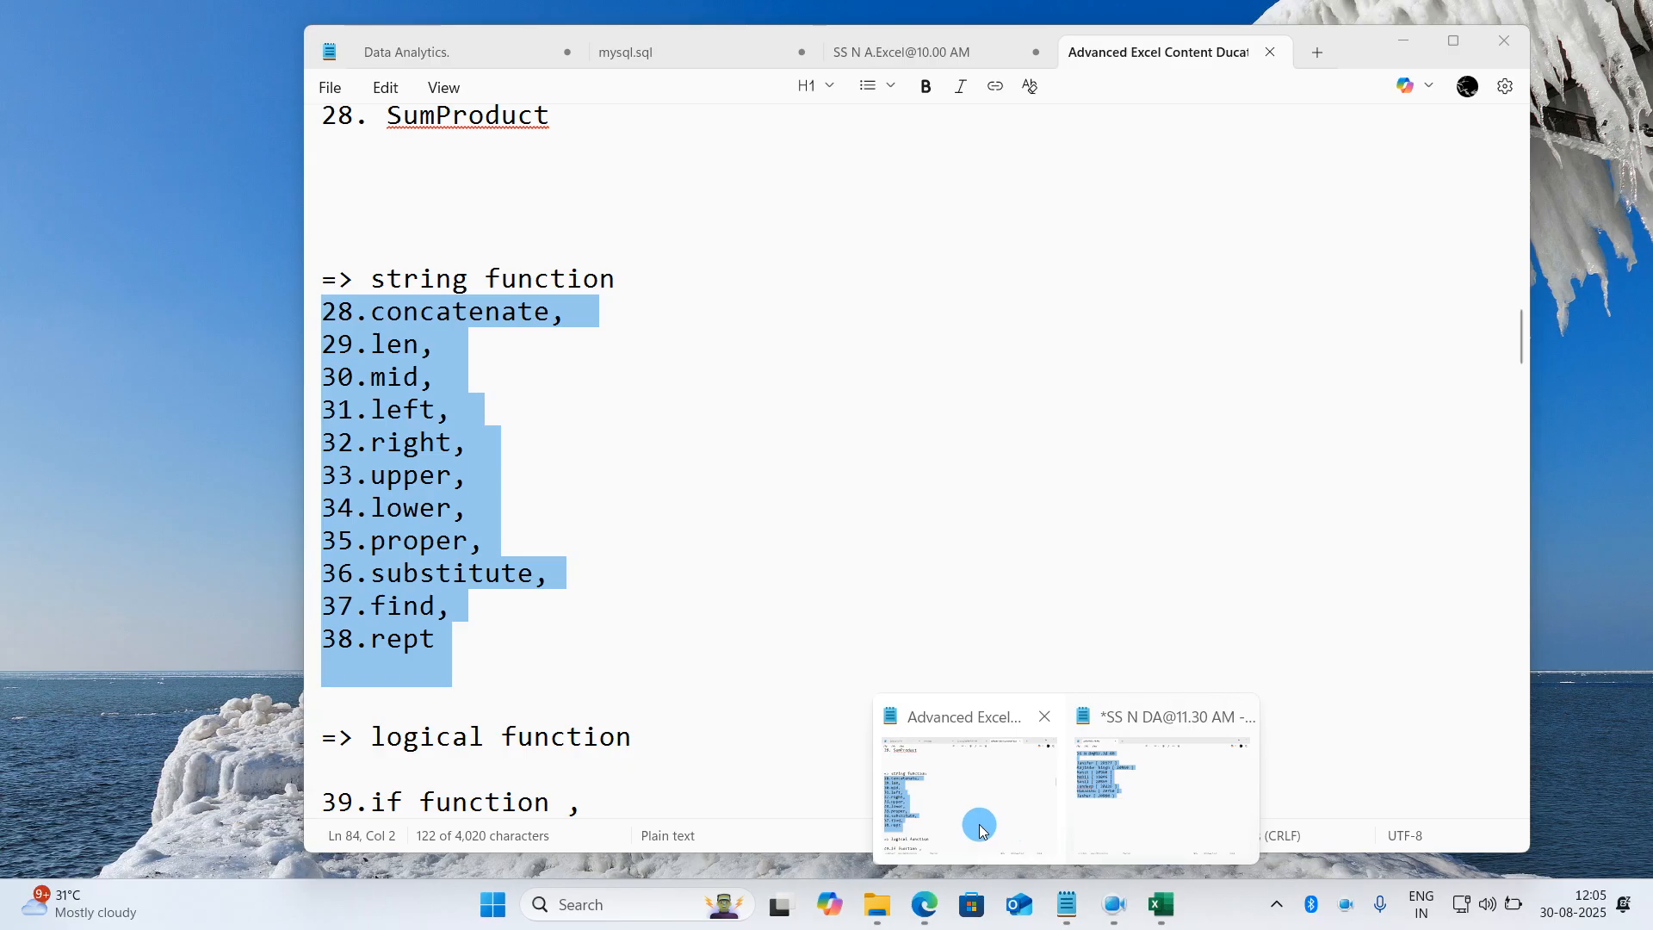
{"action": "left_click", "coordinate": [981, 822]}
{"action": "left_click", "coordinate": [584, 641]}
{"action": "left_click_drag", "start_coordinate": [584, 642], "coordinate": [312, 325]}
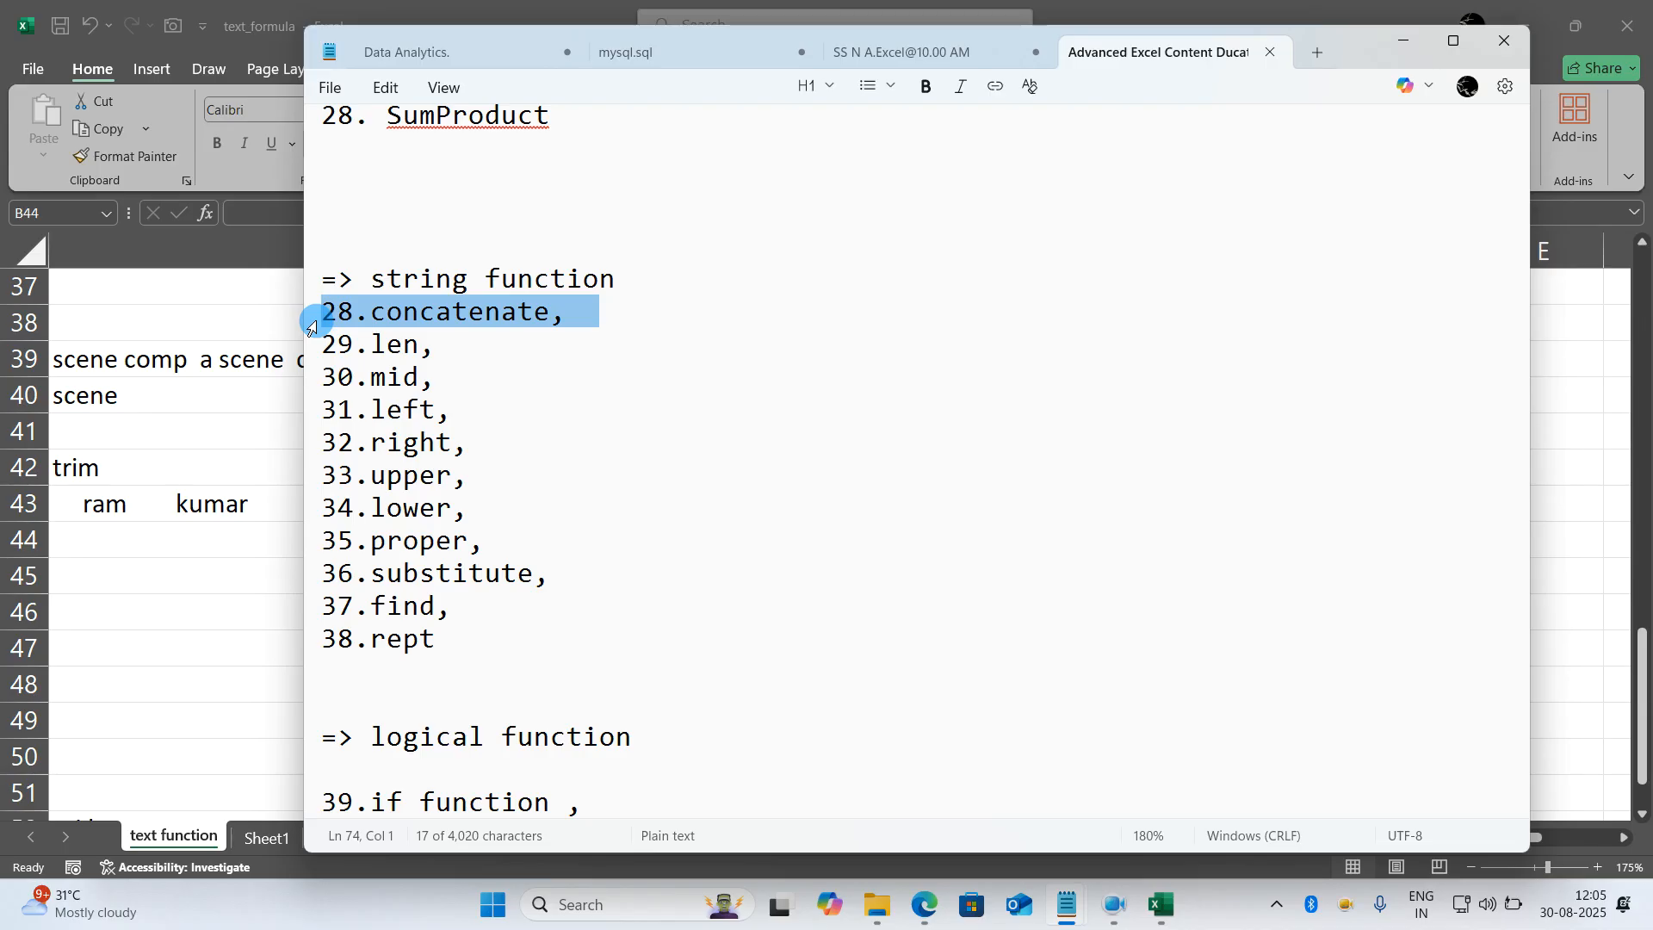
- Return to the Excel workbook, open the task1 sheet and select B13 below the second full name table
{"action": "key", "text": "alt+Tab"}
{"action": "scroll", "coordinate": [399, 583], "scroll_direction": "up", "scroll_amount": 4}
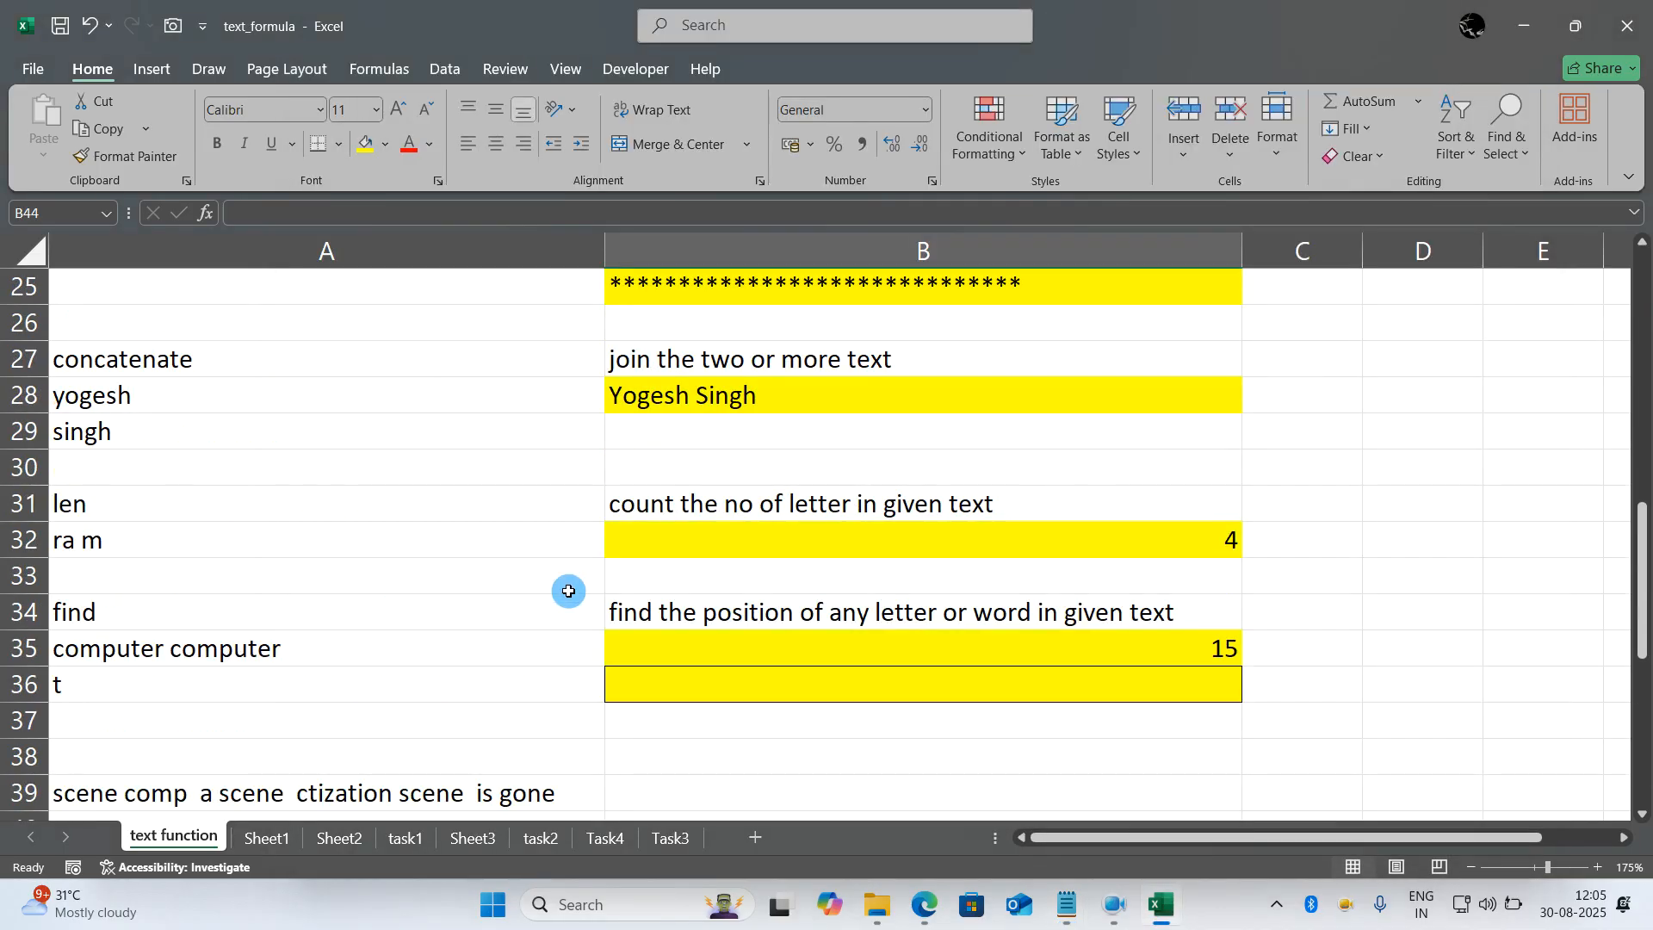
{"action": "scroll", "coordinate": [499, 591], "scroll_direction": "up", "scroll_amount": 1}
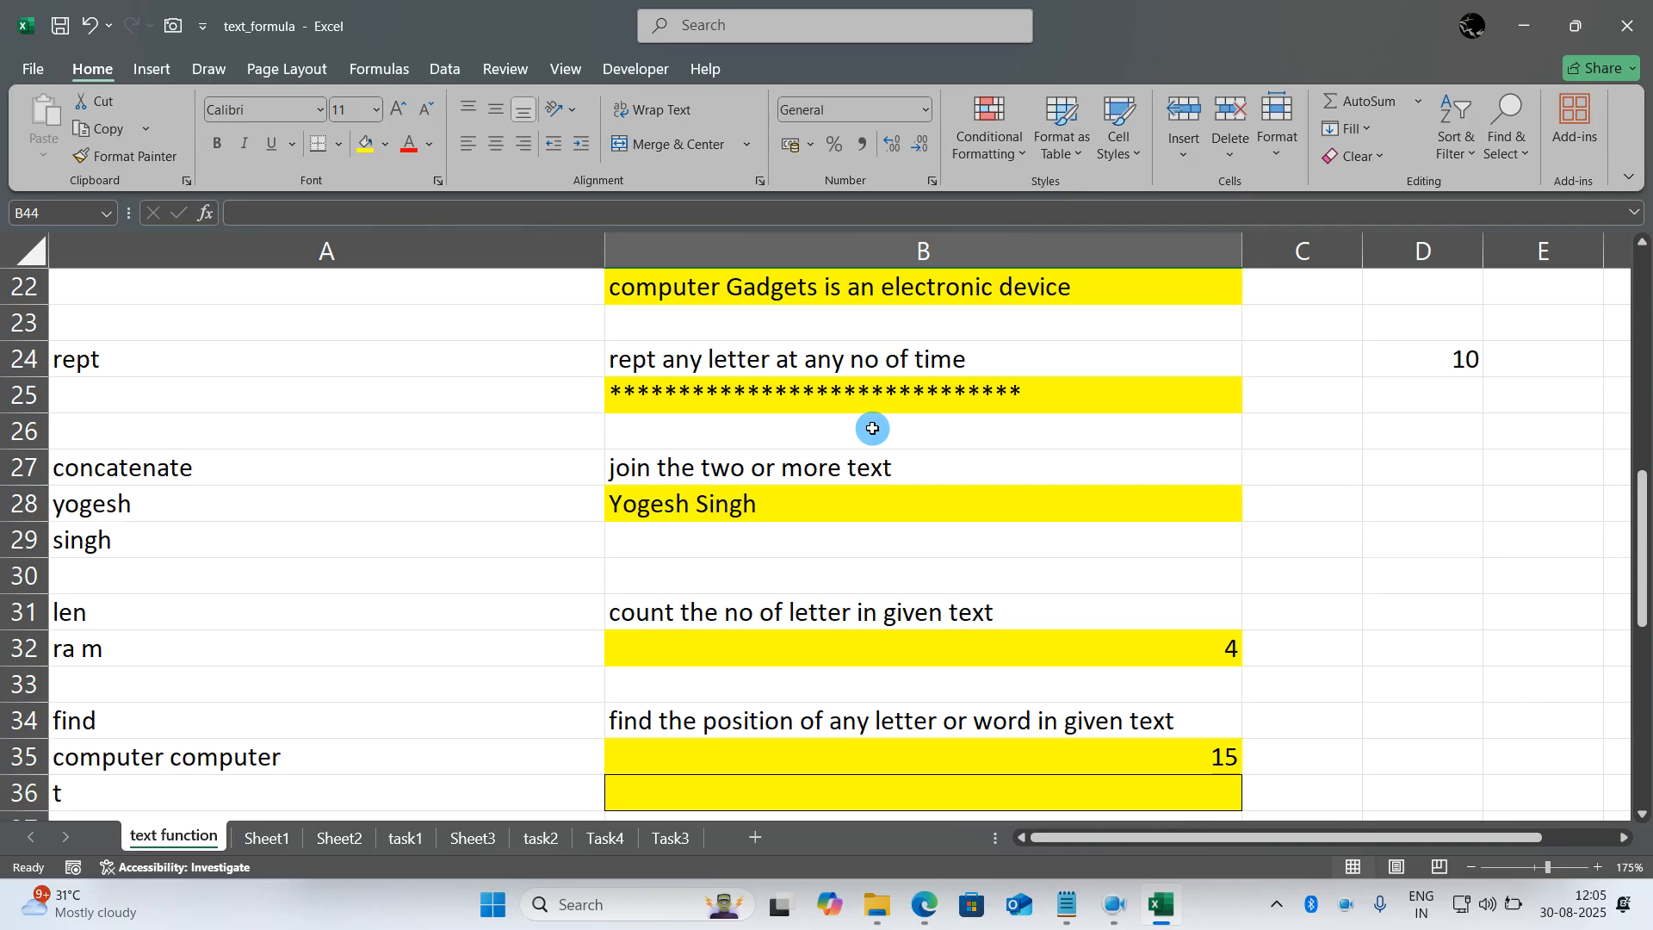
{"action": "left_click", "coordinate": [390, 837]}
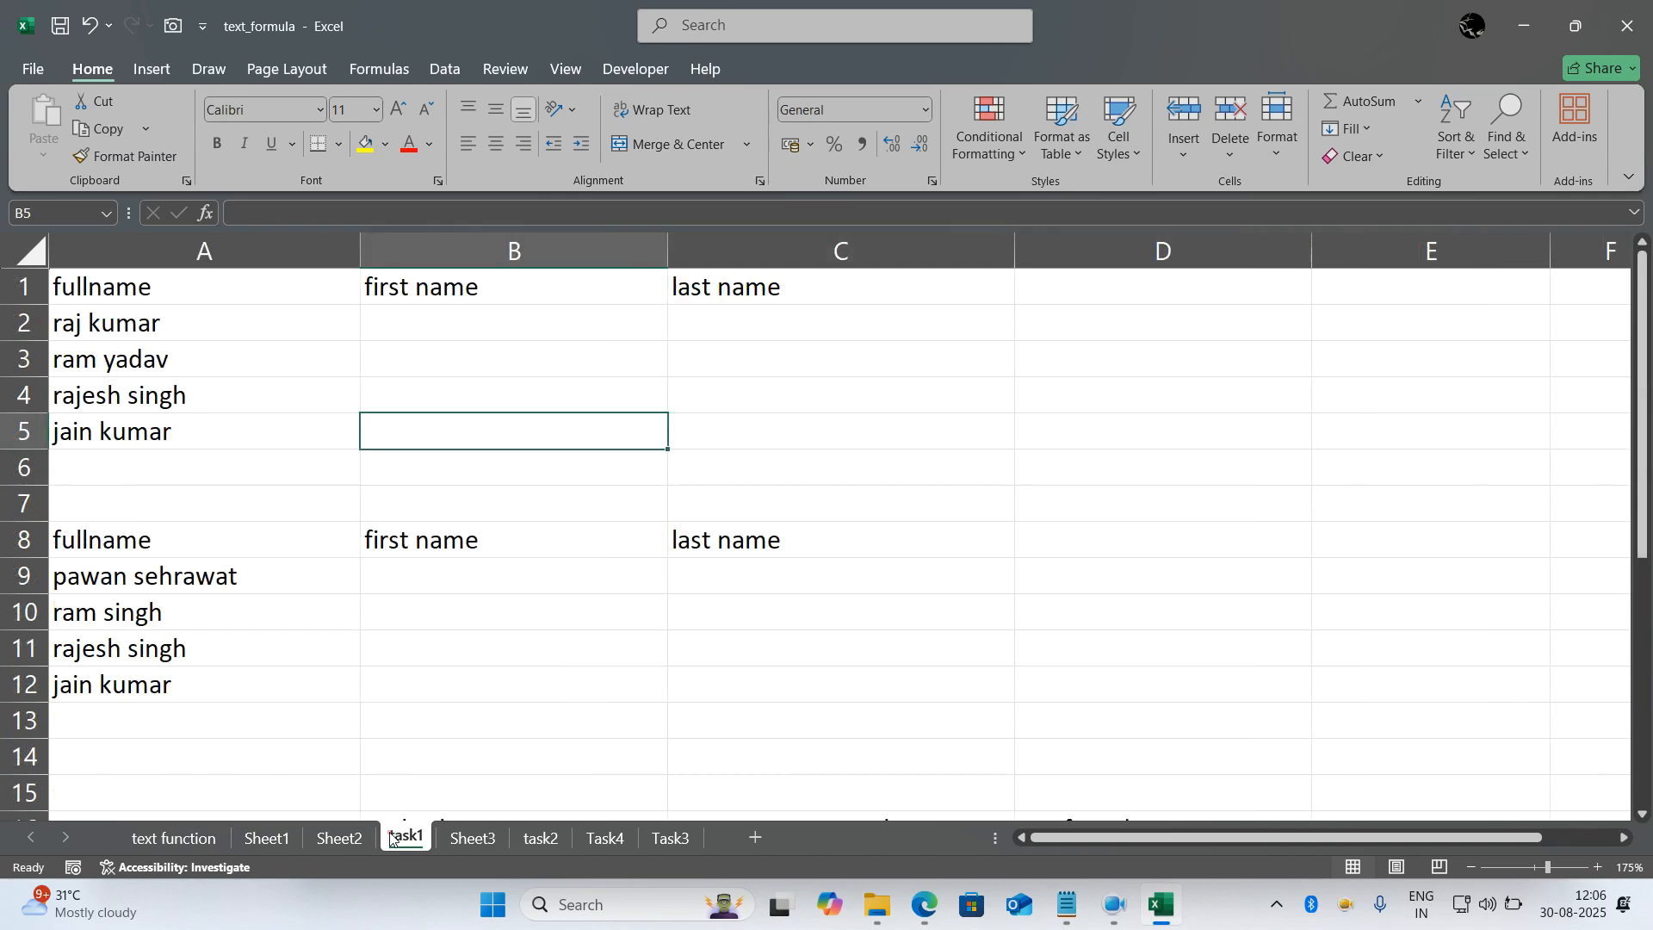
{"action": "left_click", "coordinate": [461, 730]}
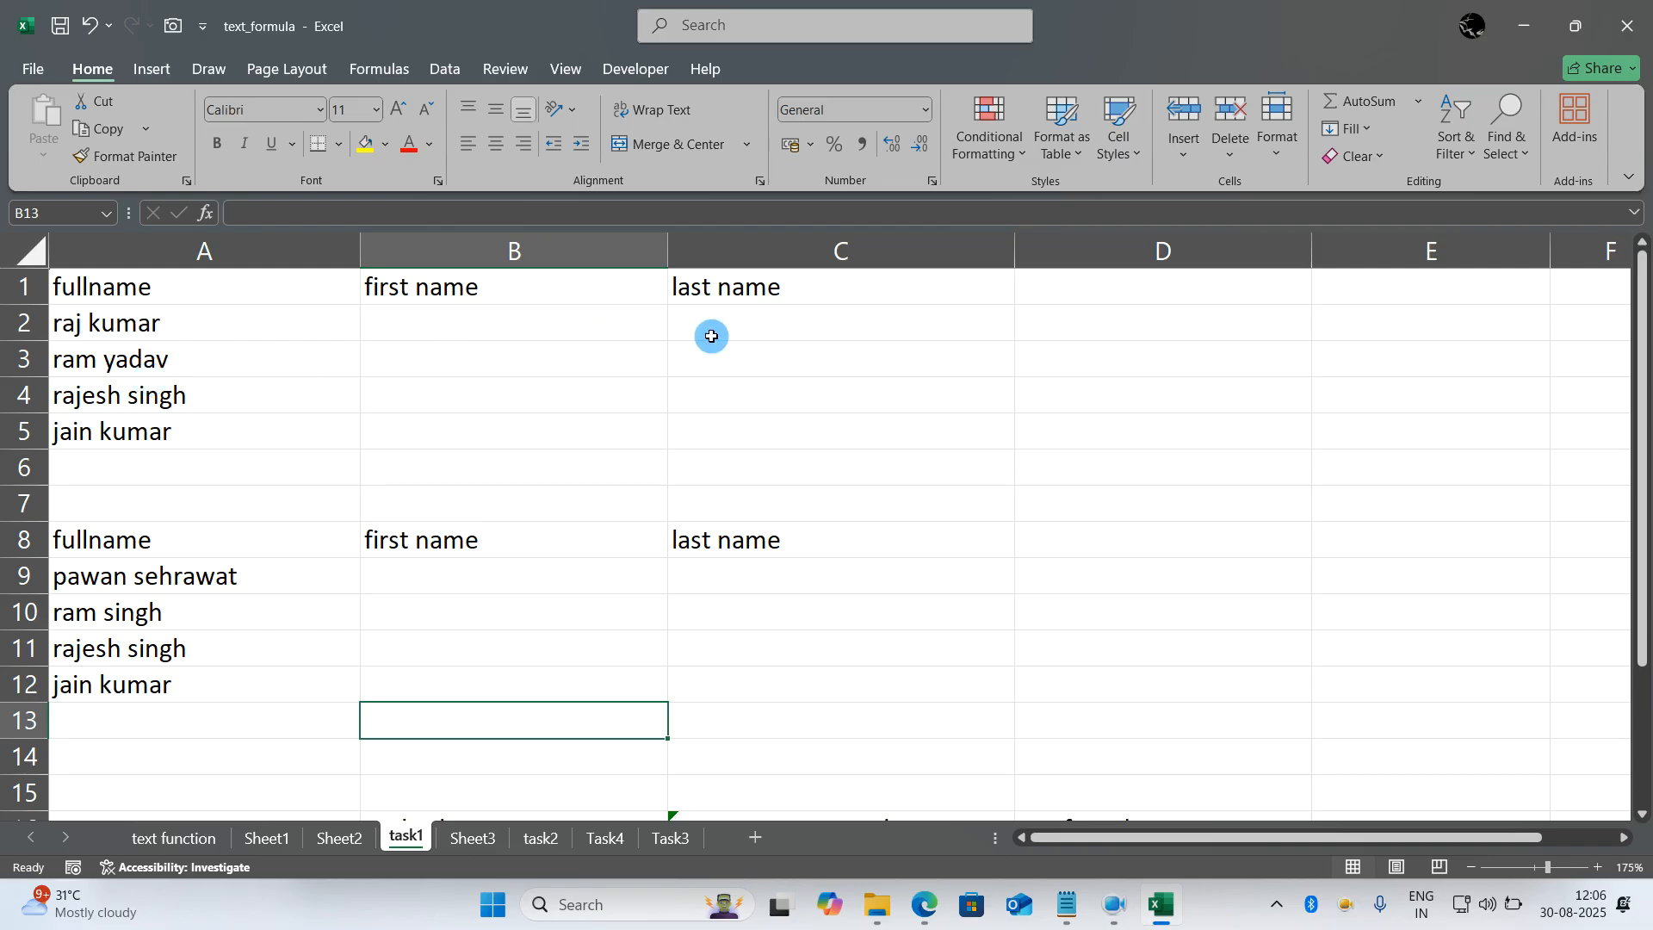
- Replace the full name in A2 with a different sample full name
{"action": "left_click", "coordinate": [629, 328]}
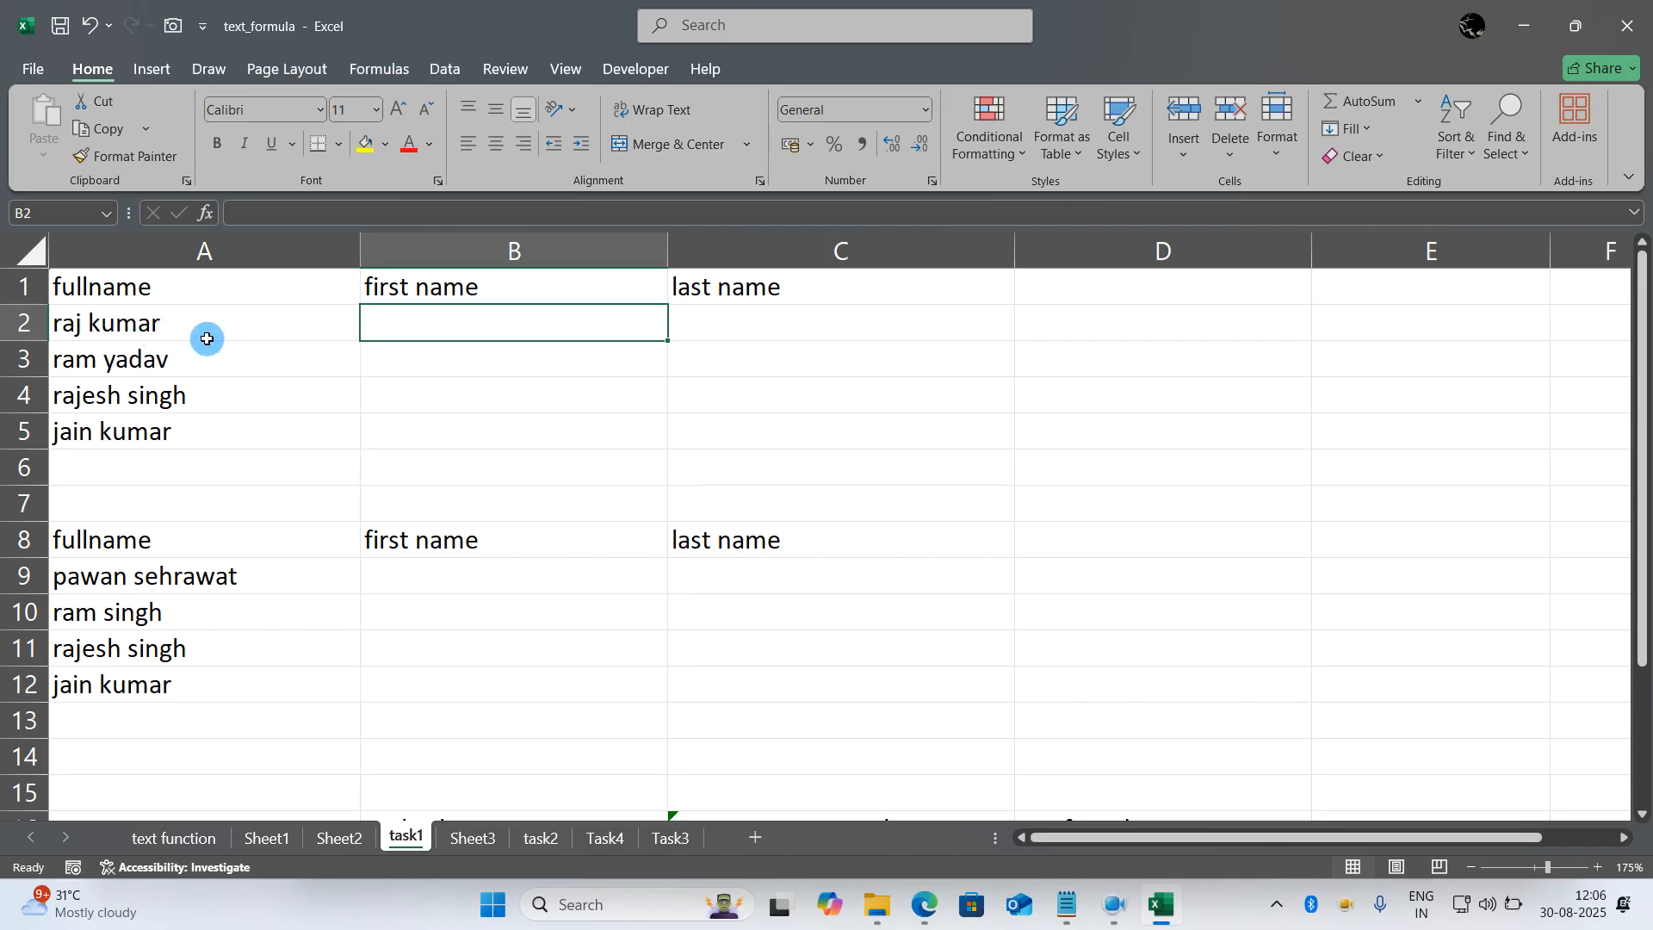
{"action": "left_click", "coordinate": [251, 337]}
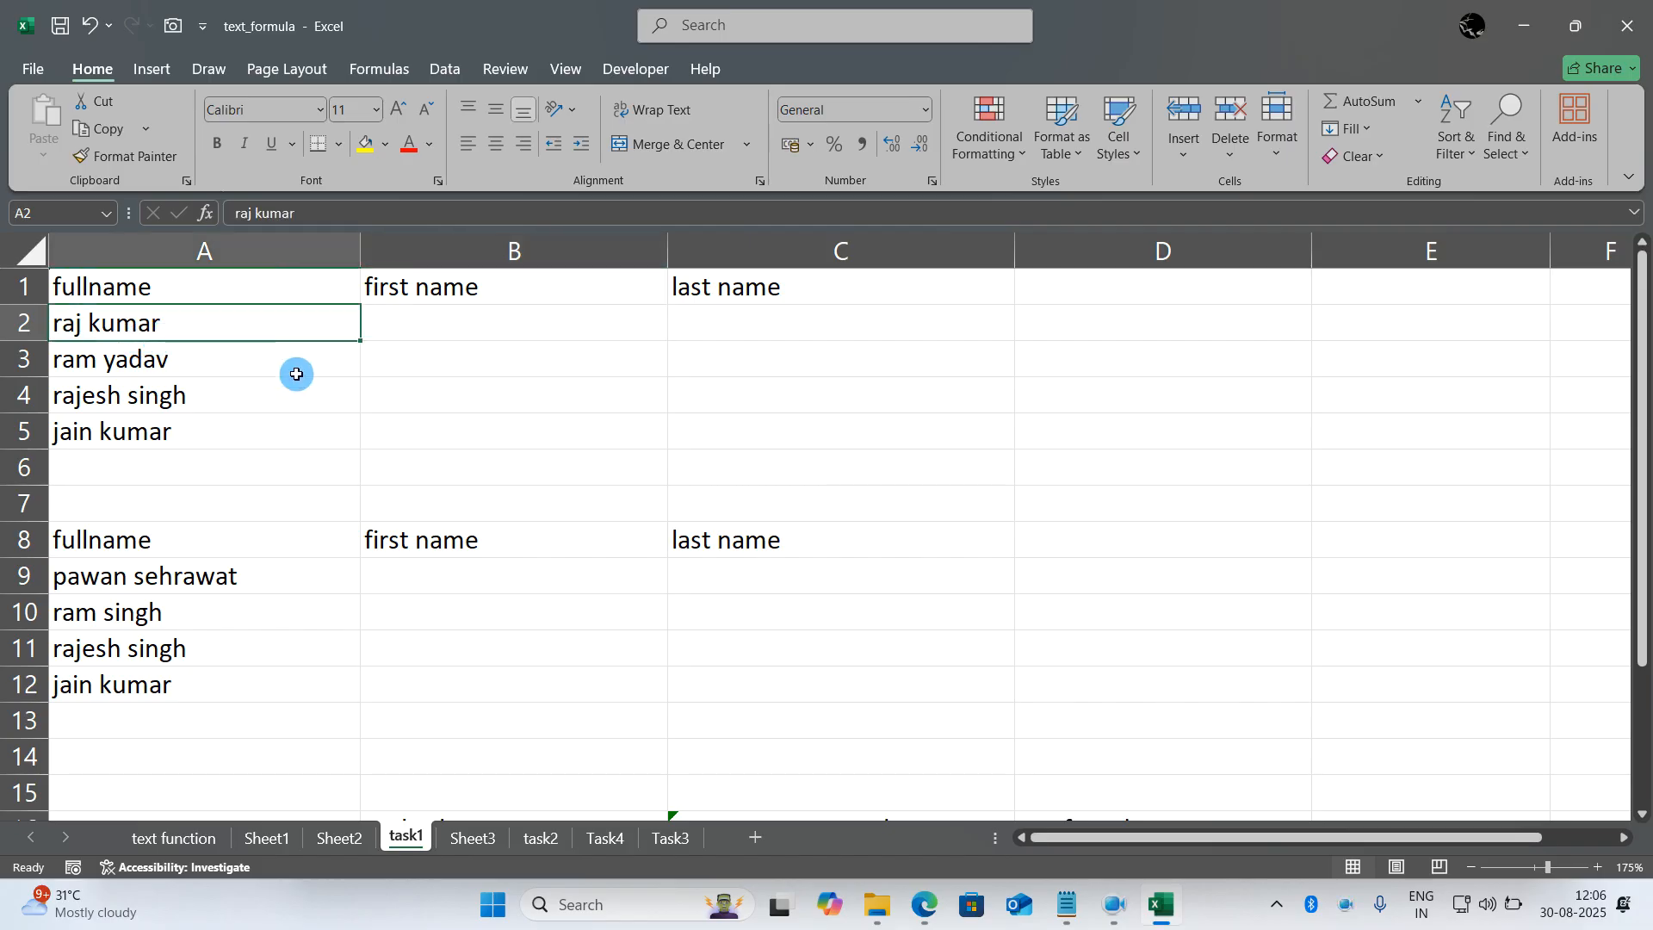
{"action": "double_click", "coordinate": [456, 323]}
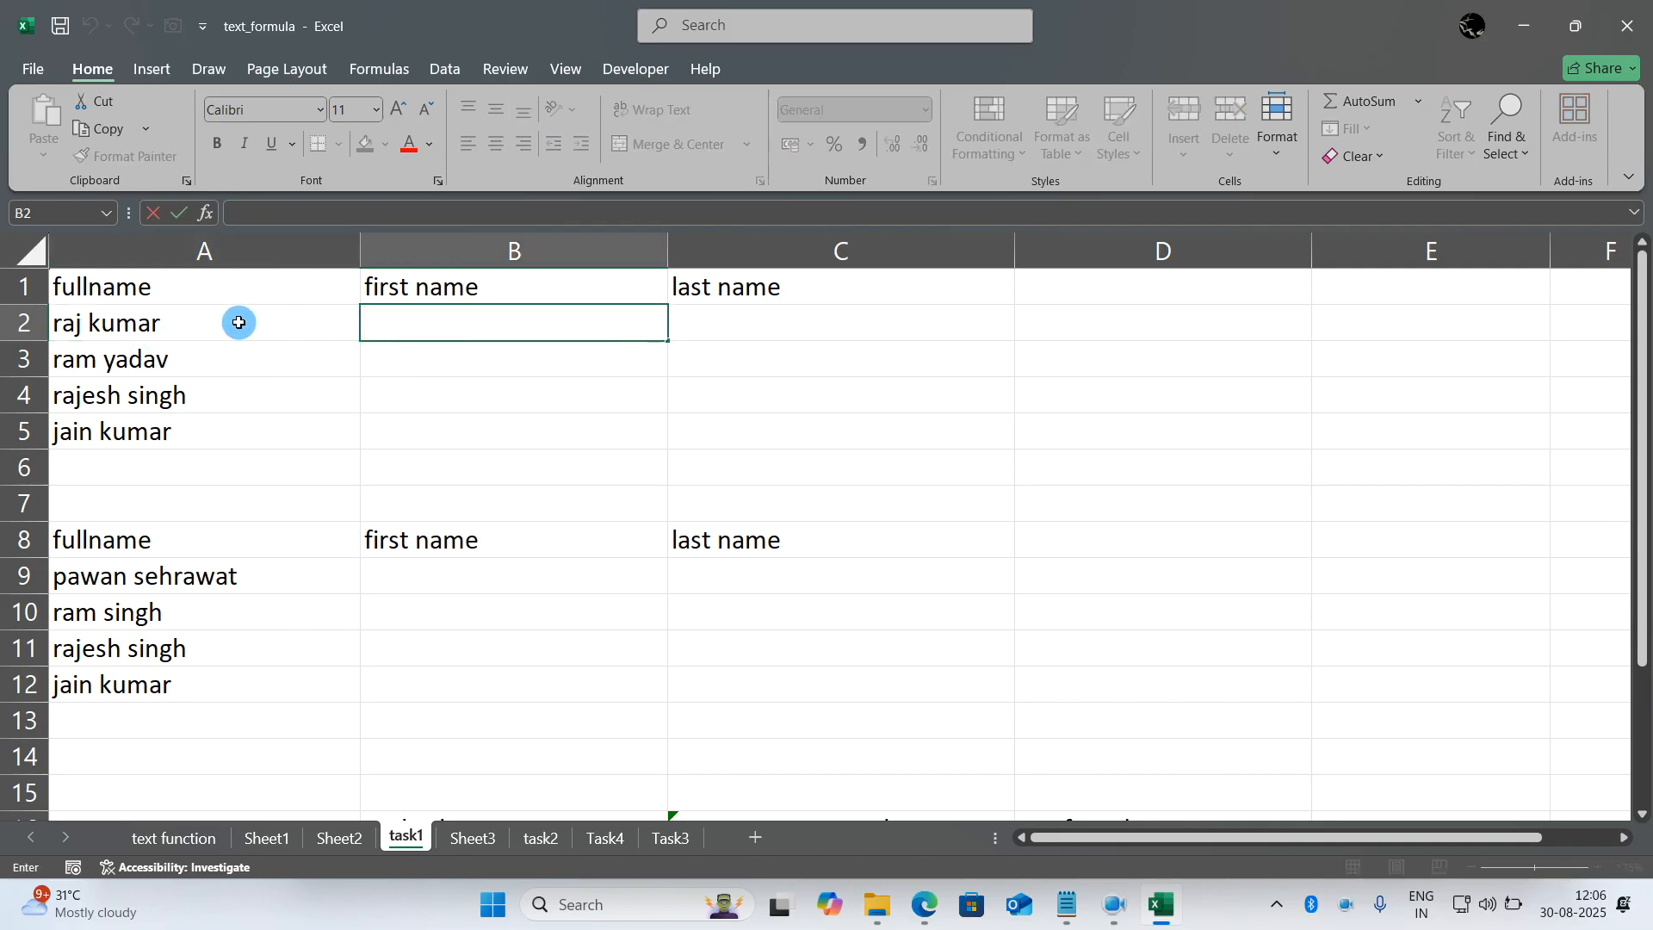
{"action": "left_click", "coordinate": [270, 327]}
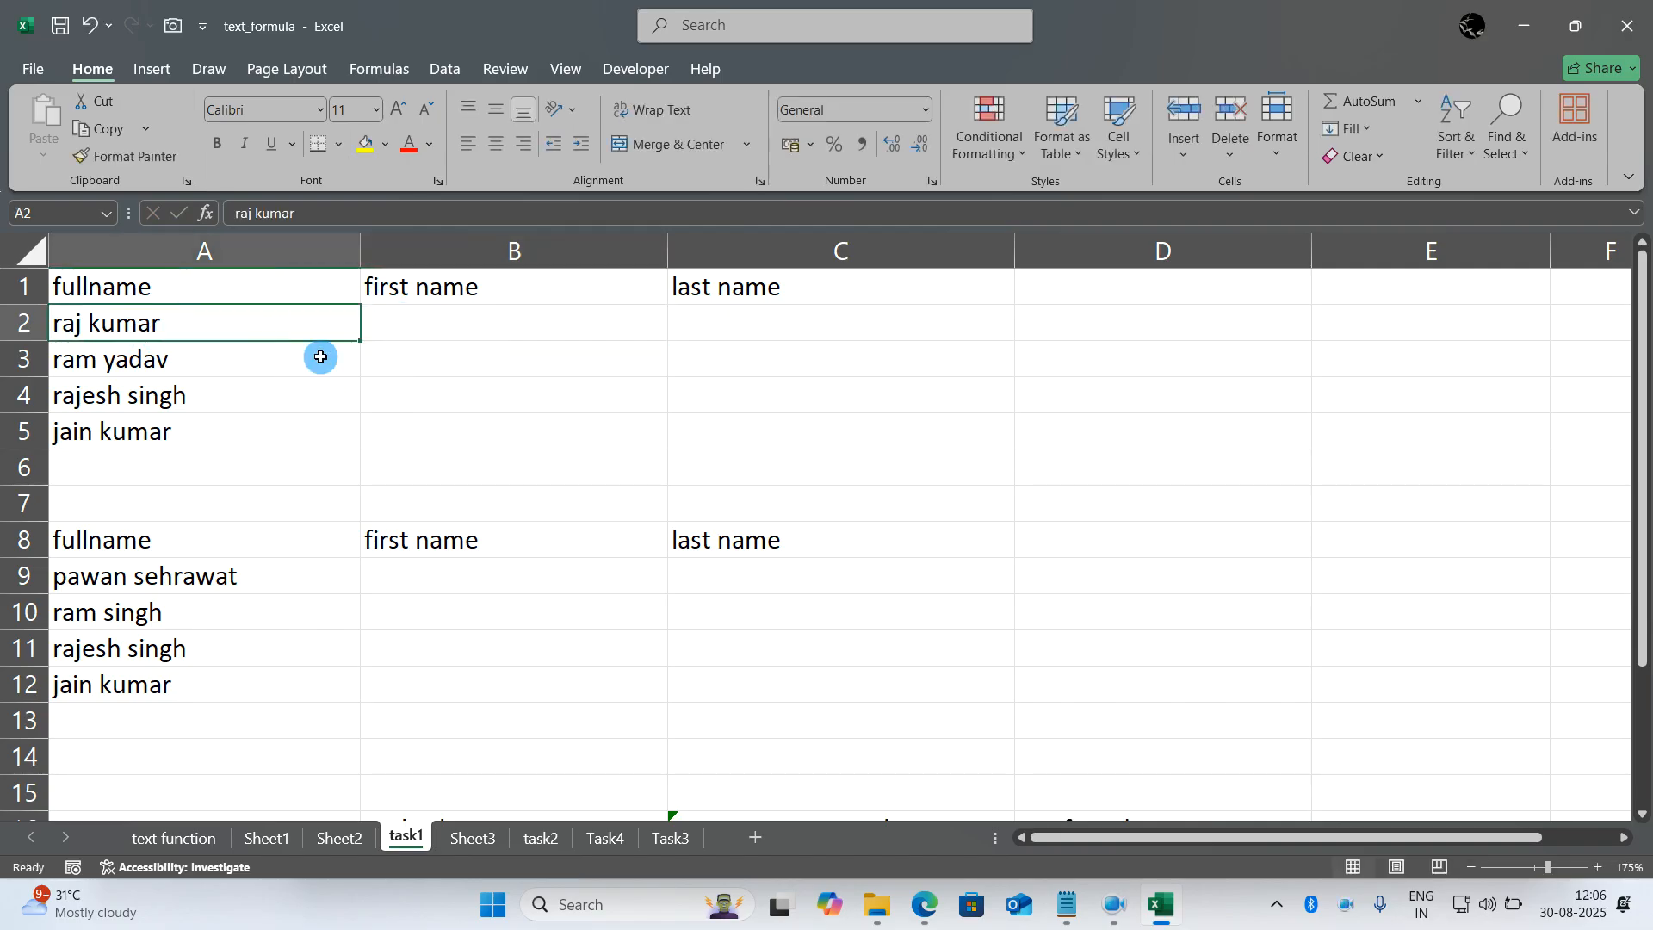
{"action": "type", "text": "rahim s"}
{"action": "key", "text": "BackSpace"}
{"action": "type", "text": "khan"}
{"action": "key", "text": "Return"}
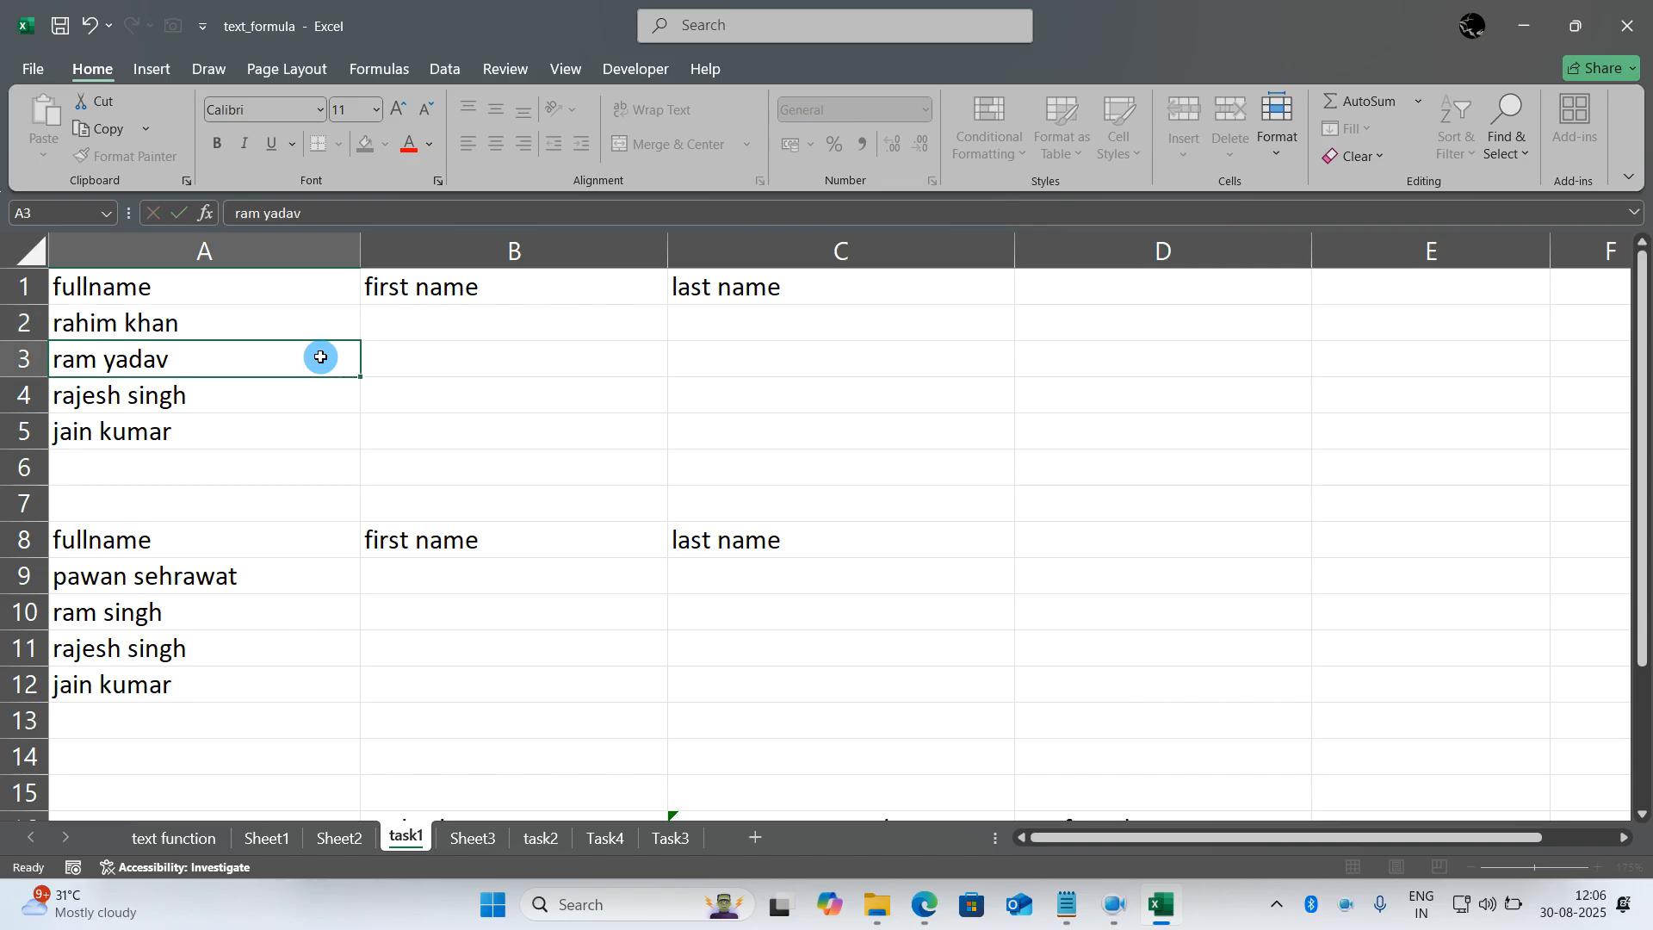
- Enter =FIND(" ",A2) in B2 to locate the space in the full name
{"action": "key", "text": "Right"}
{"action": "key", "text": "Up"}
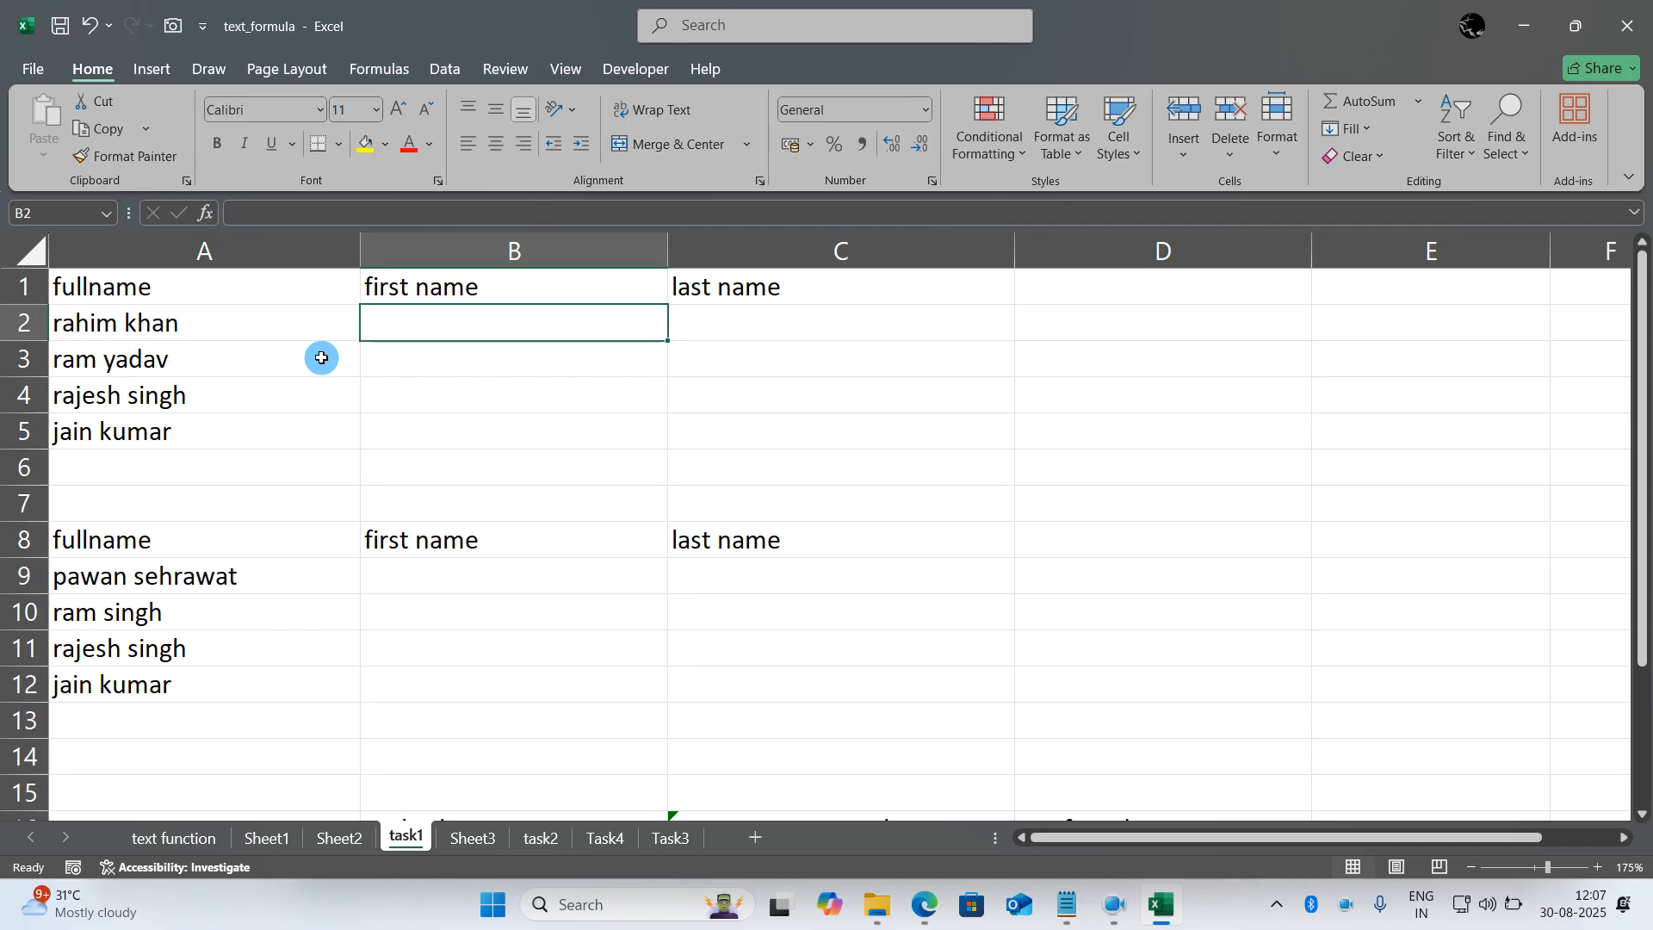
{"action": "type", "text": "="}
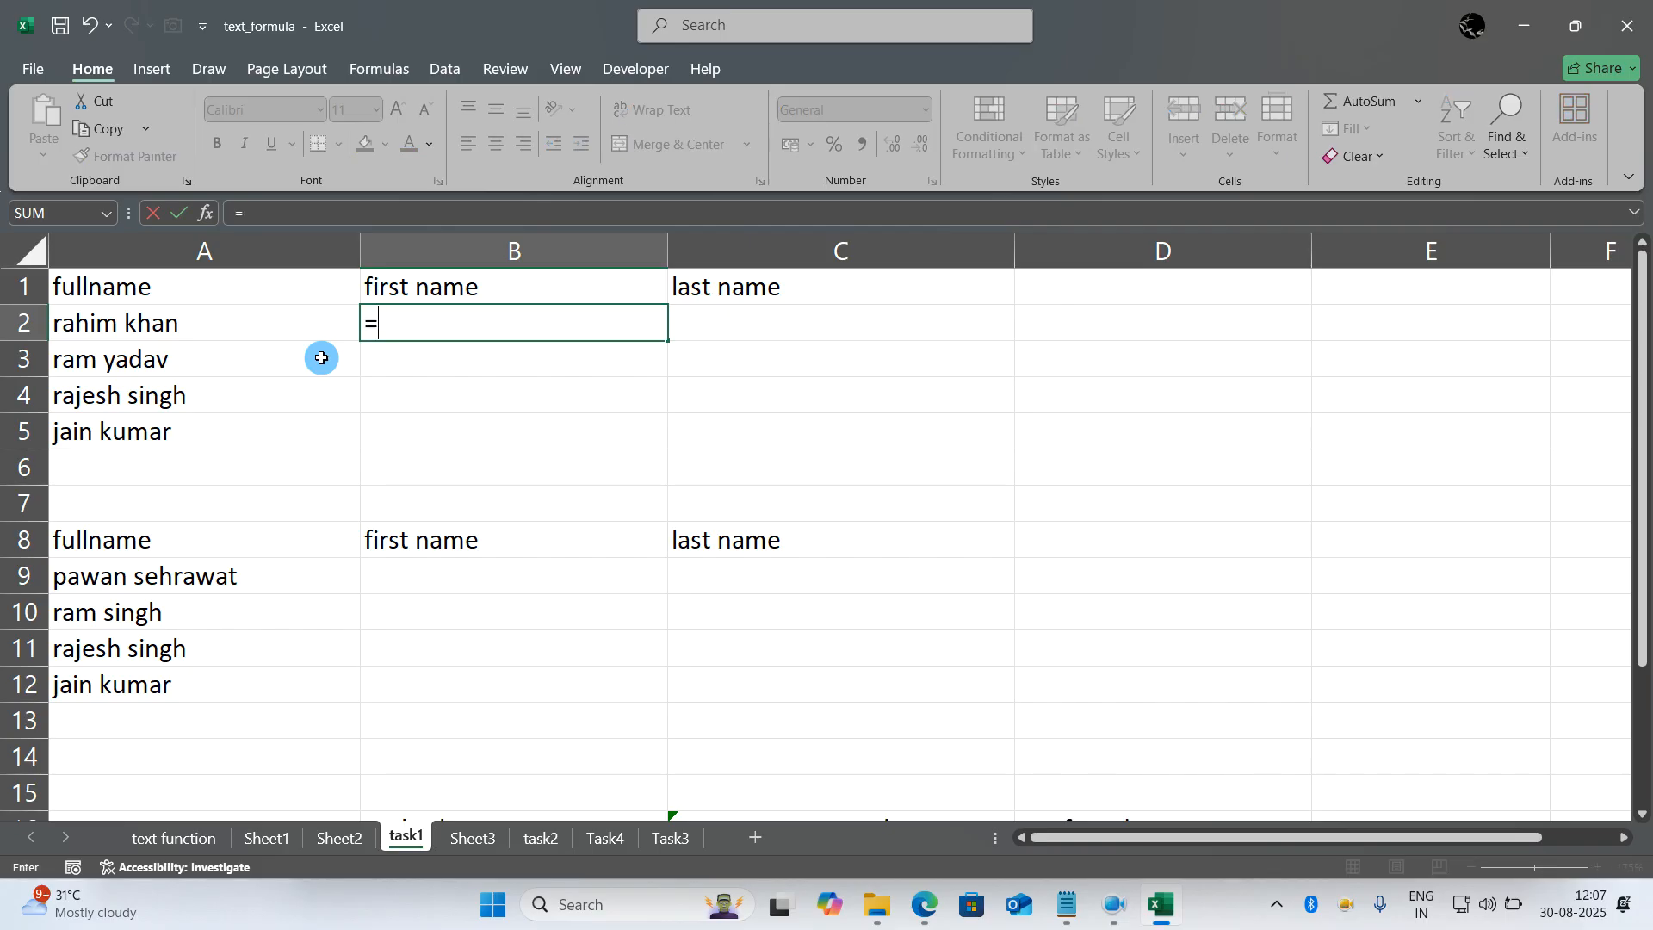
{"action": "type", "text": "find(\" \","}
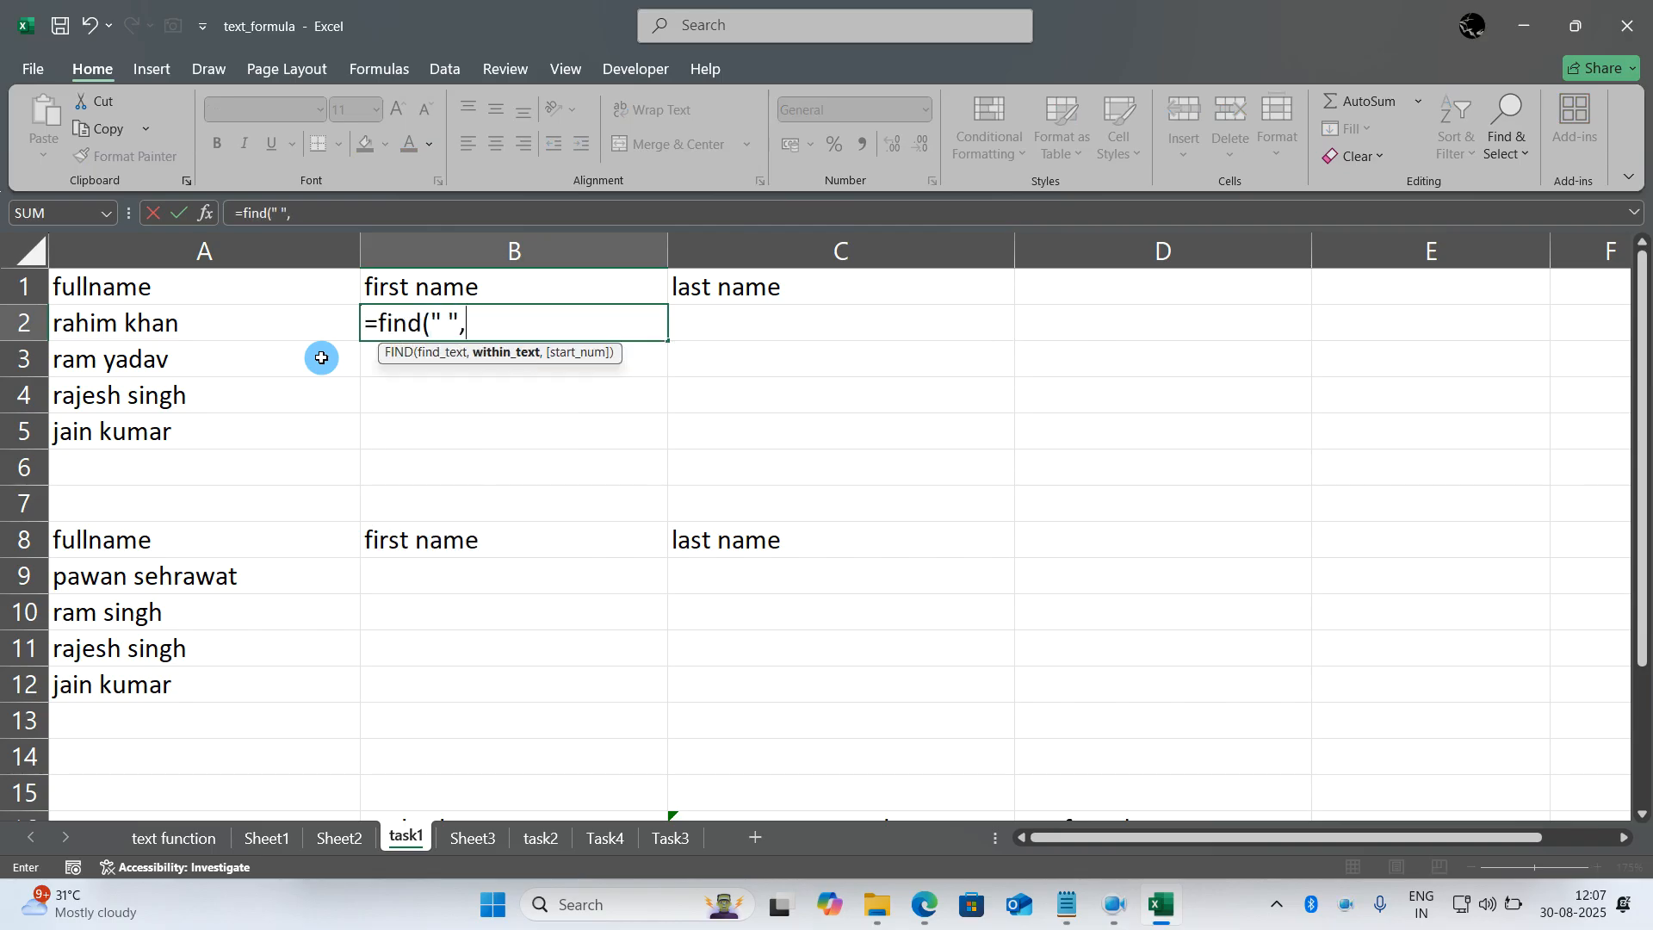
{"action": "left_click", "coordinate": [306, 327]}
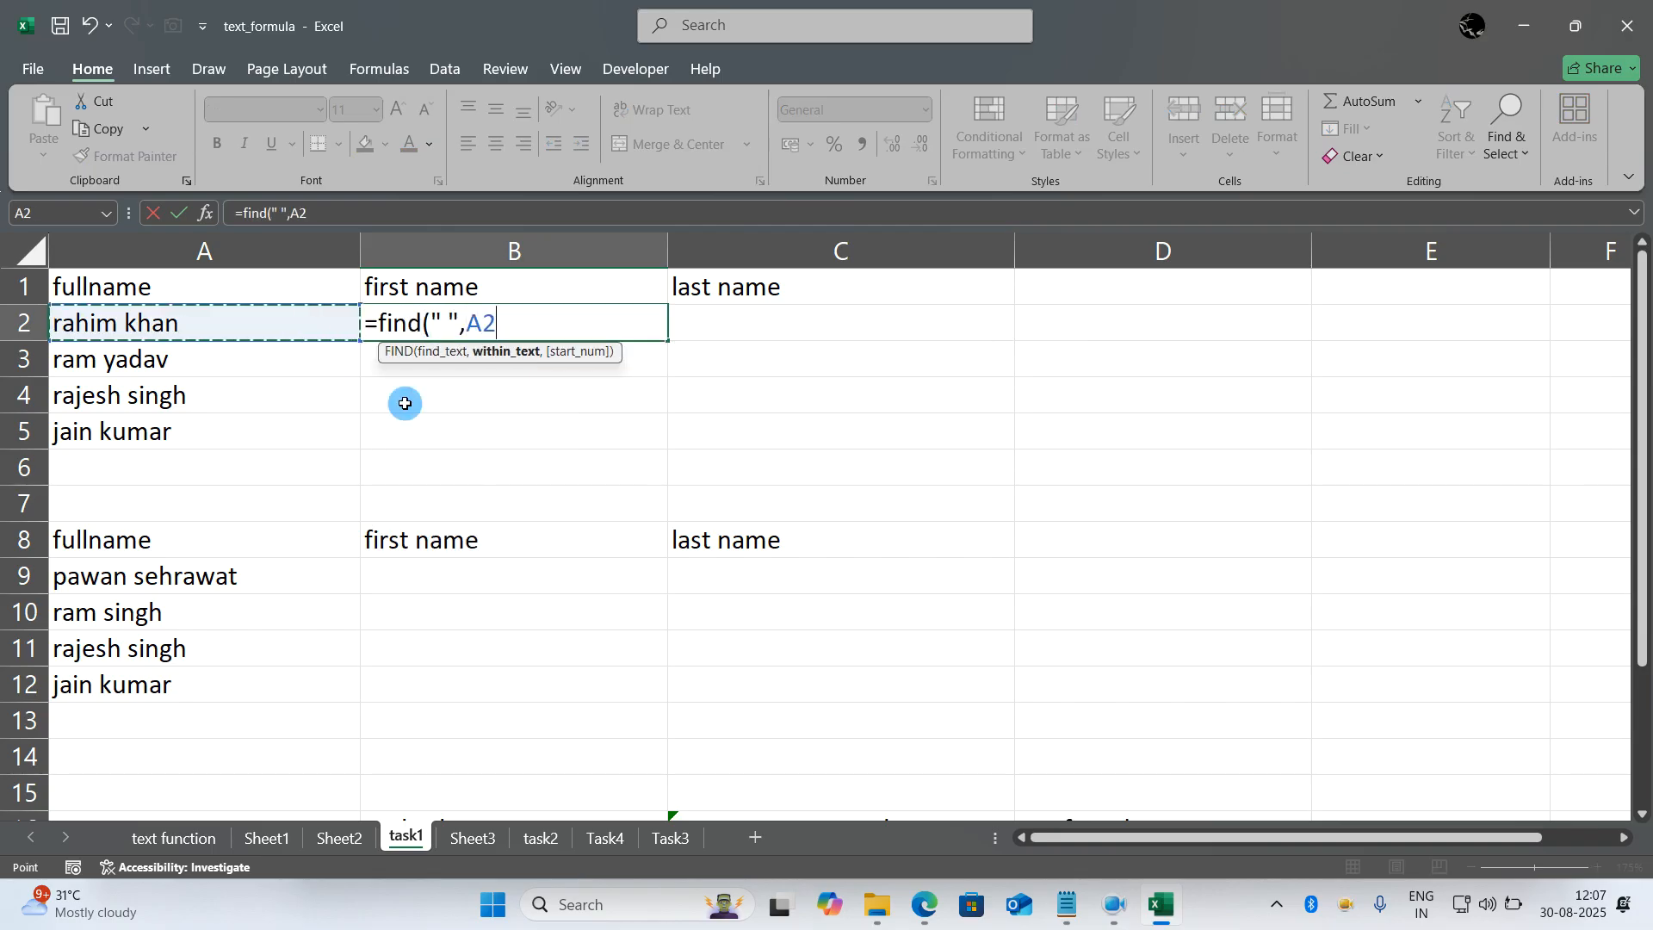
{"action": "type", "text": ")"}
{"action": "key", "text": "Return"}
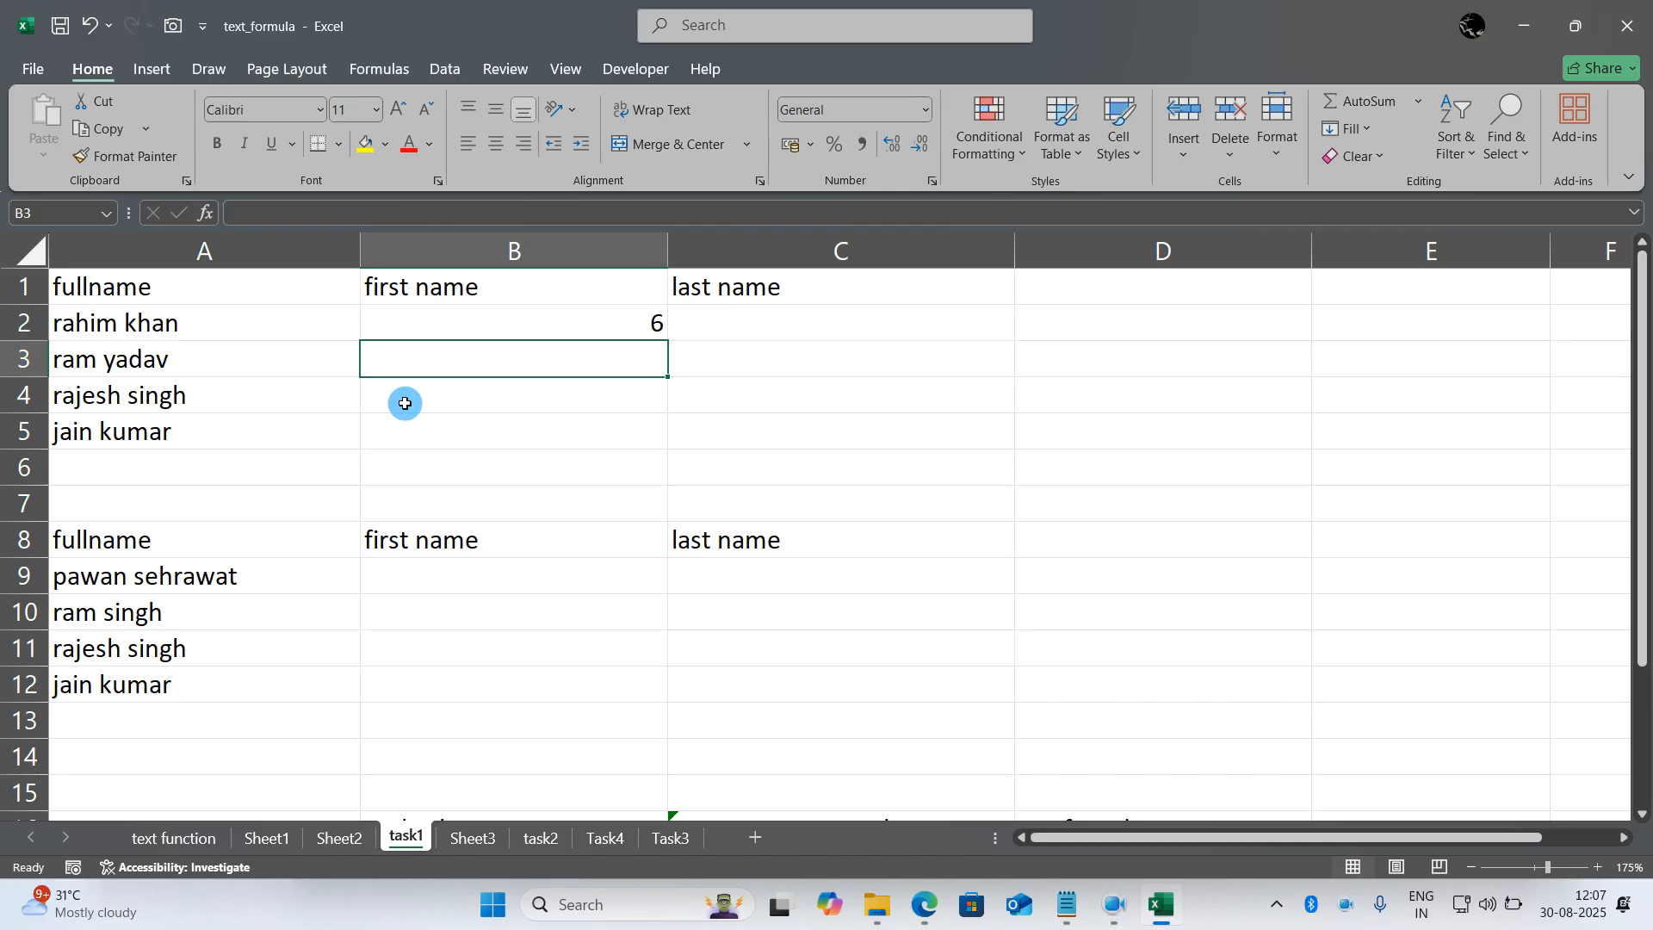
- Wrap the B2 formula in LEFT so it reads =LEFT(A2,FIND(" ",A2)-1) and extracts the first name
{"action": "double_click", "coordinate": [378, 325]}
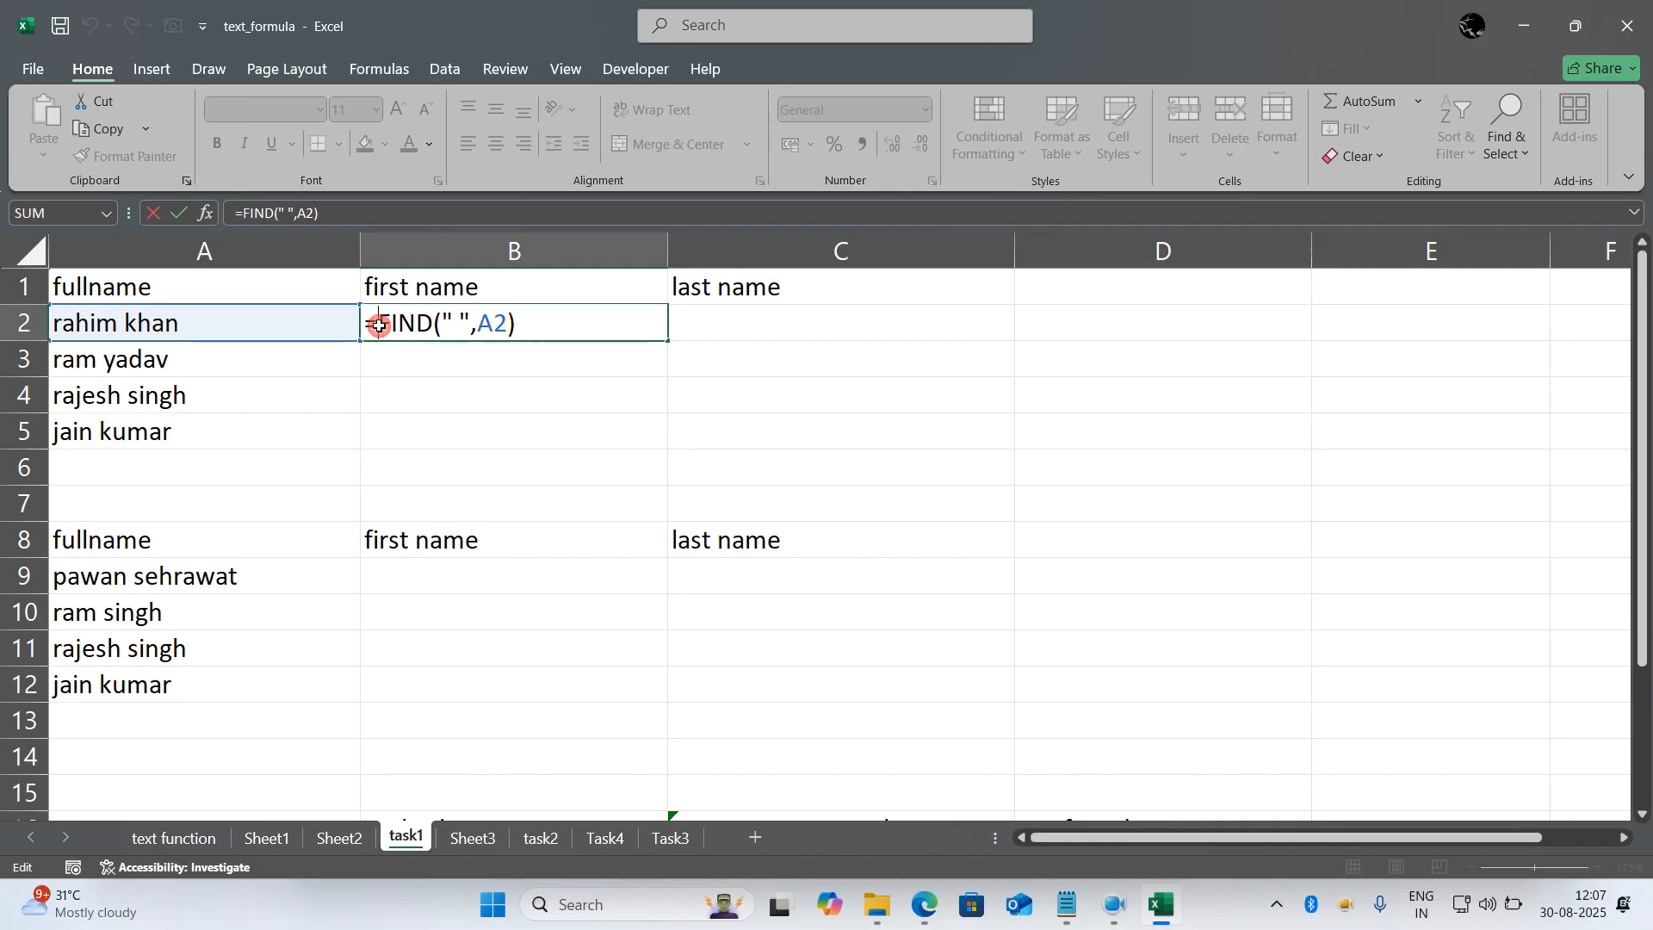
{"action": "type", "text": "left("}
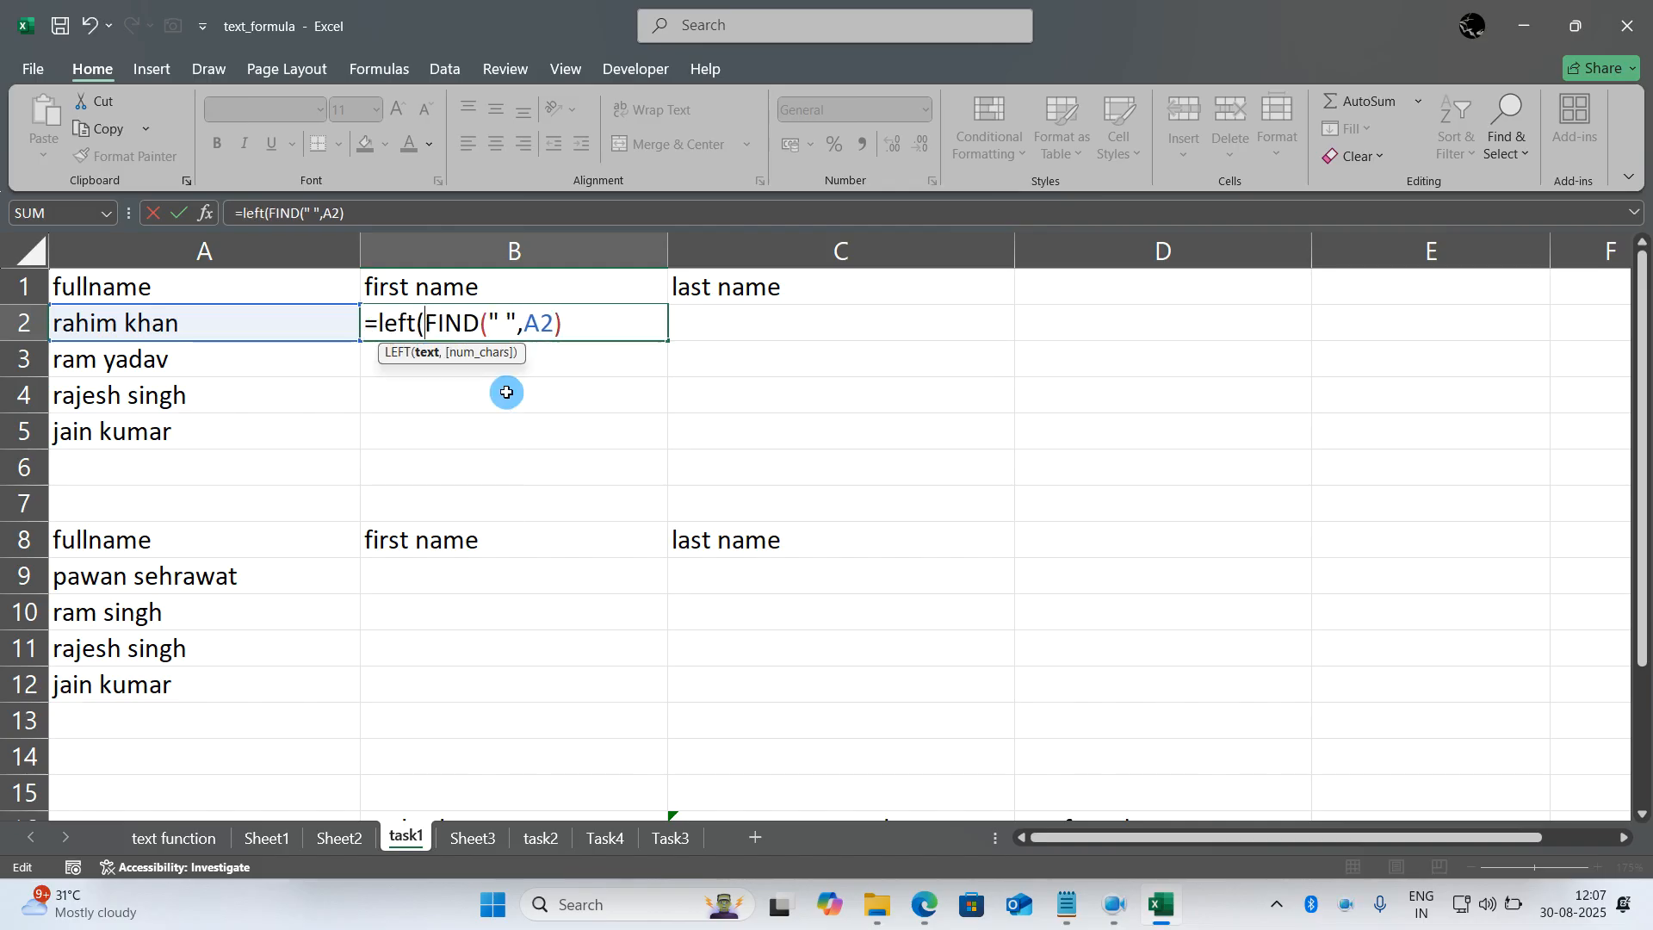
{"action": "left_click", "coordinate": [267, 326]}
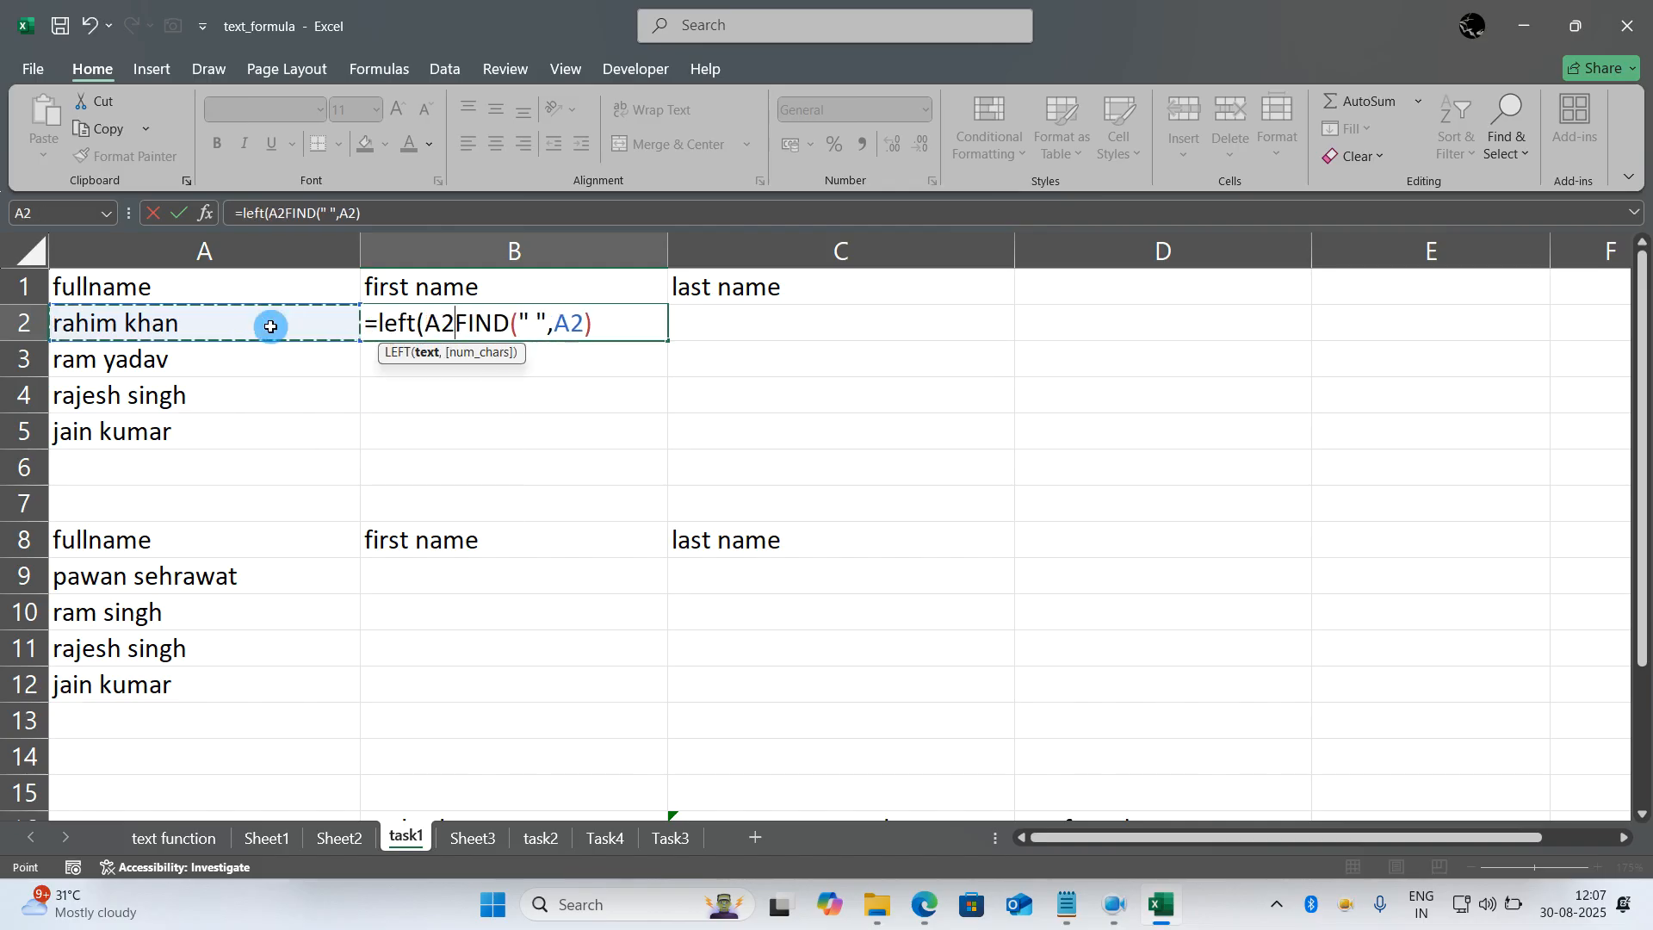
{"action": "type", "text": ","}
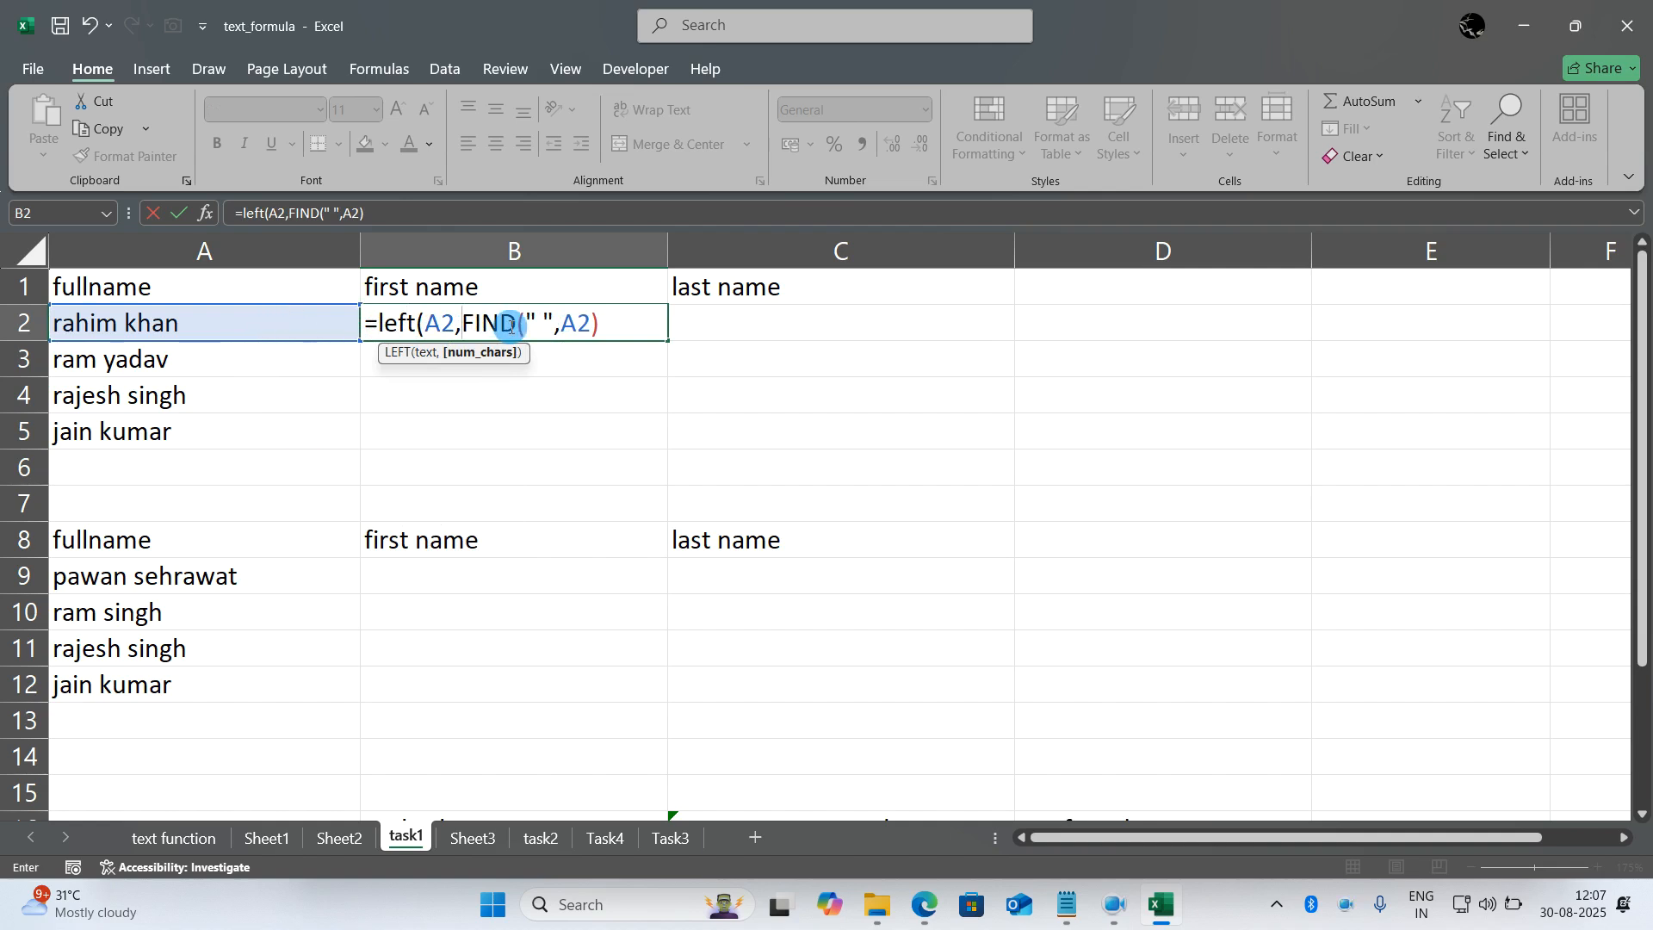
{"action": "left_click", "coordinate": [605, 315]}
{"action": "type", "text": "-1)"}
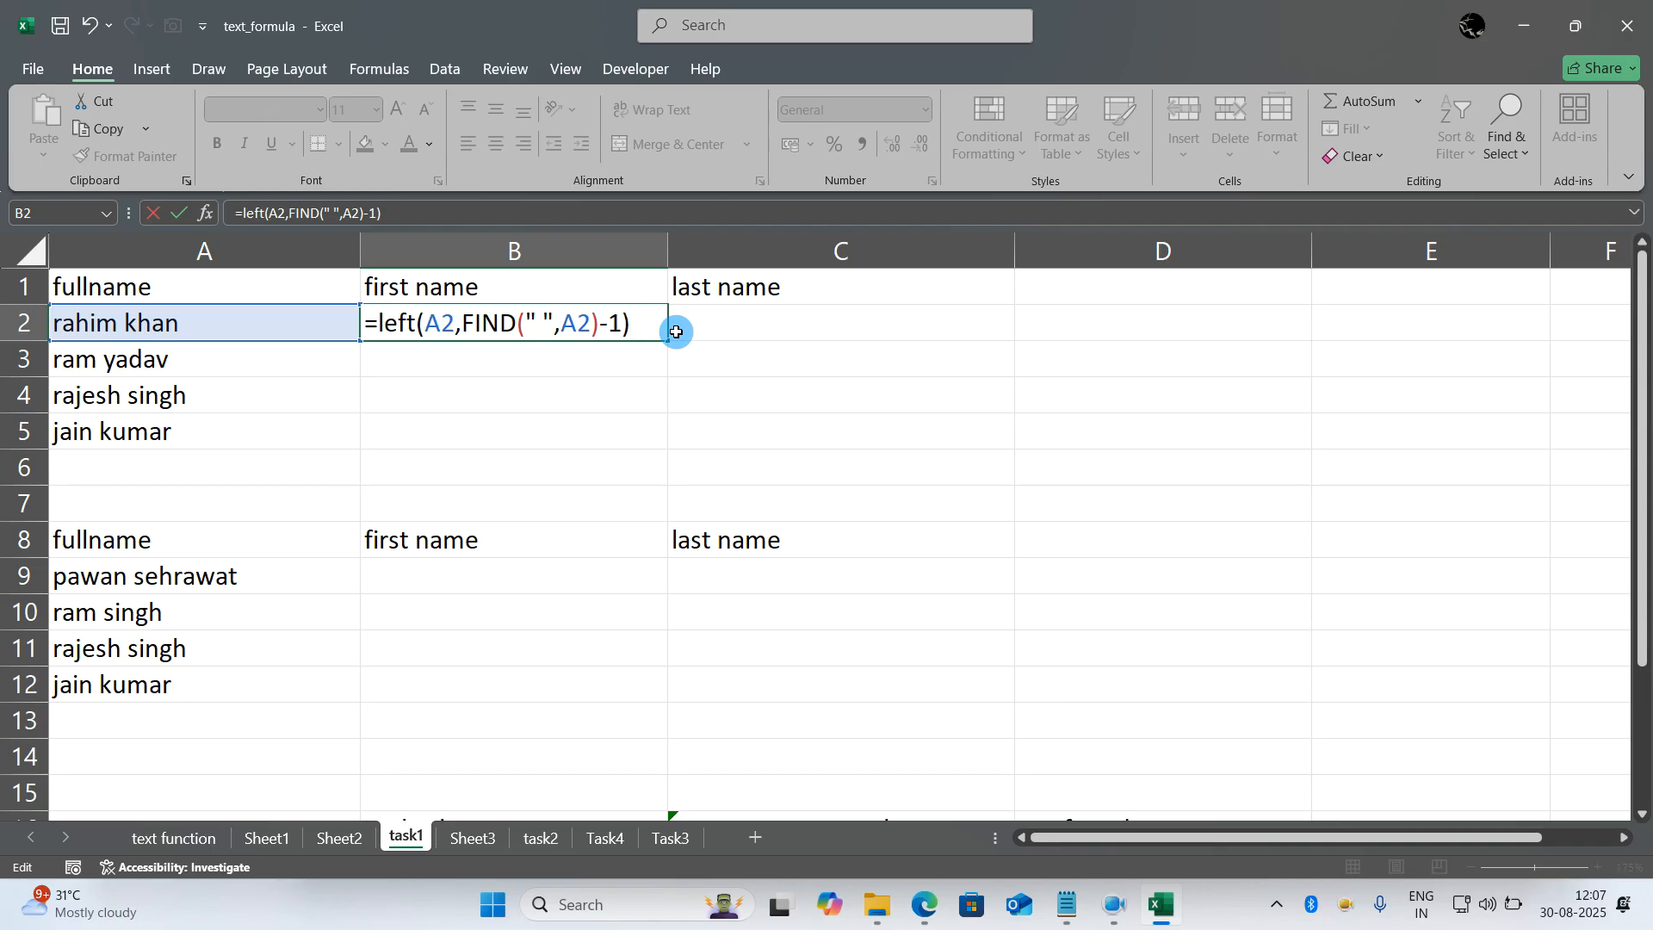
{"action": "key", "text": "Return"}
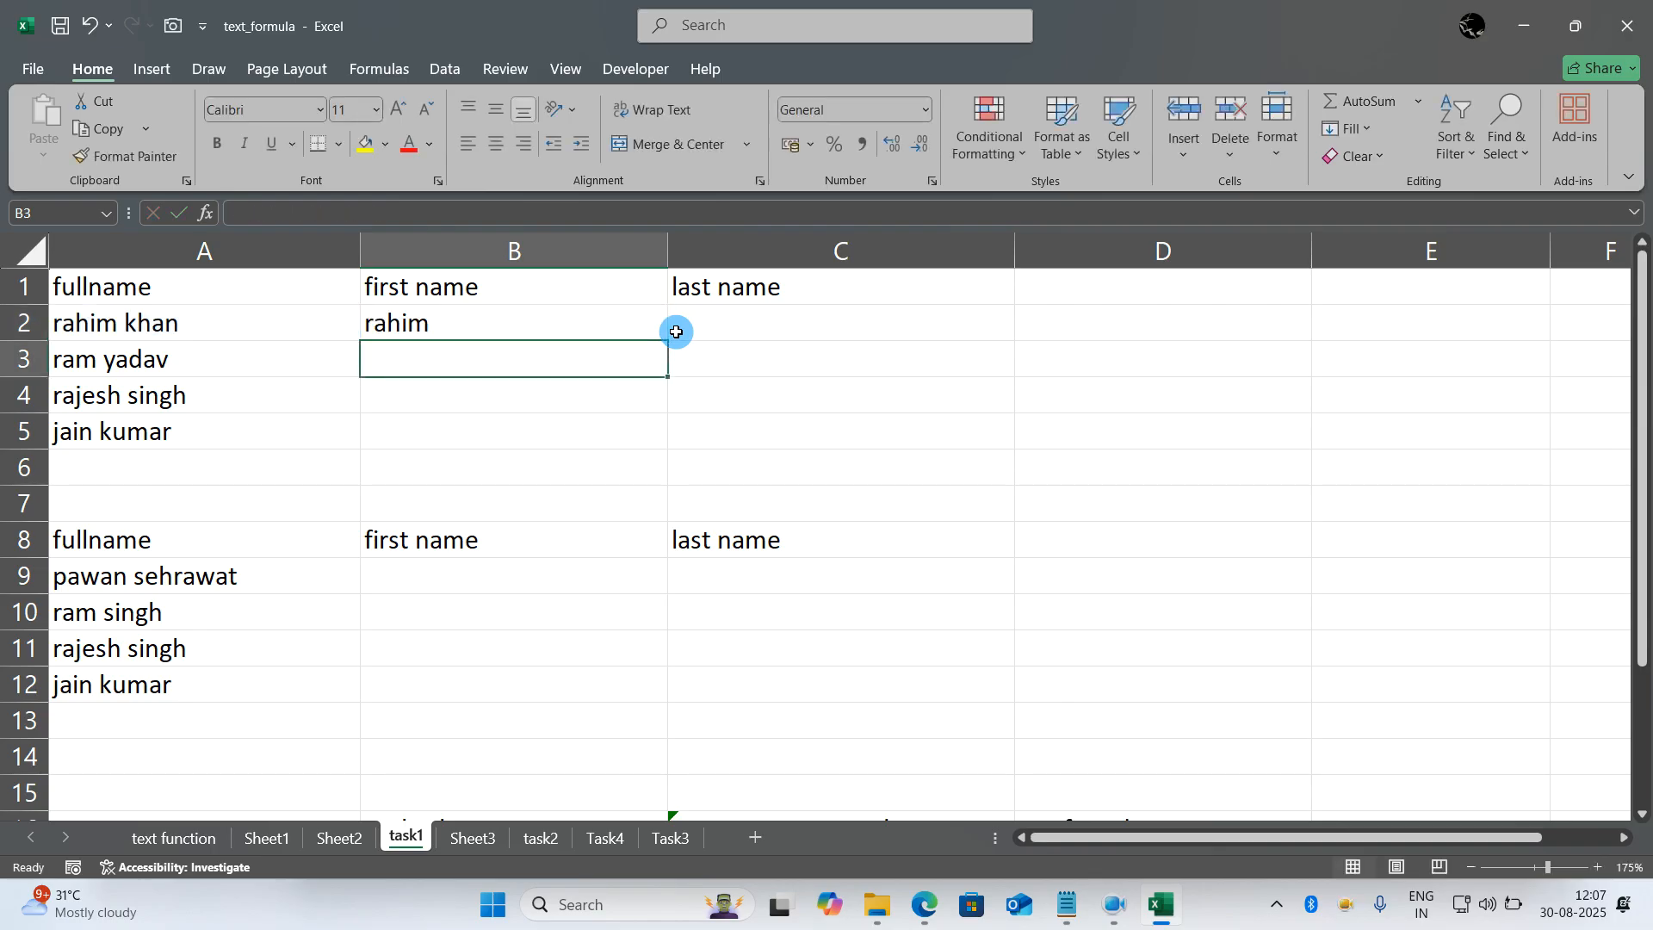
- Replace the full name in A2 with one that has a shorter first name to test the B2 formula
{"action": "left_click", "coordinate": [325, 325]}
{"action": "type", "text": "raj singh"}
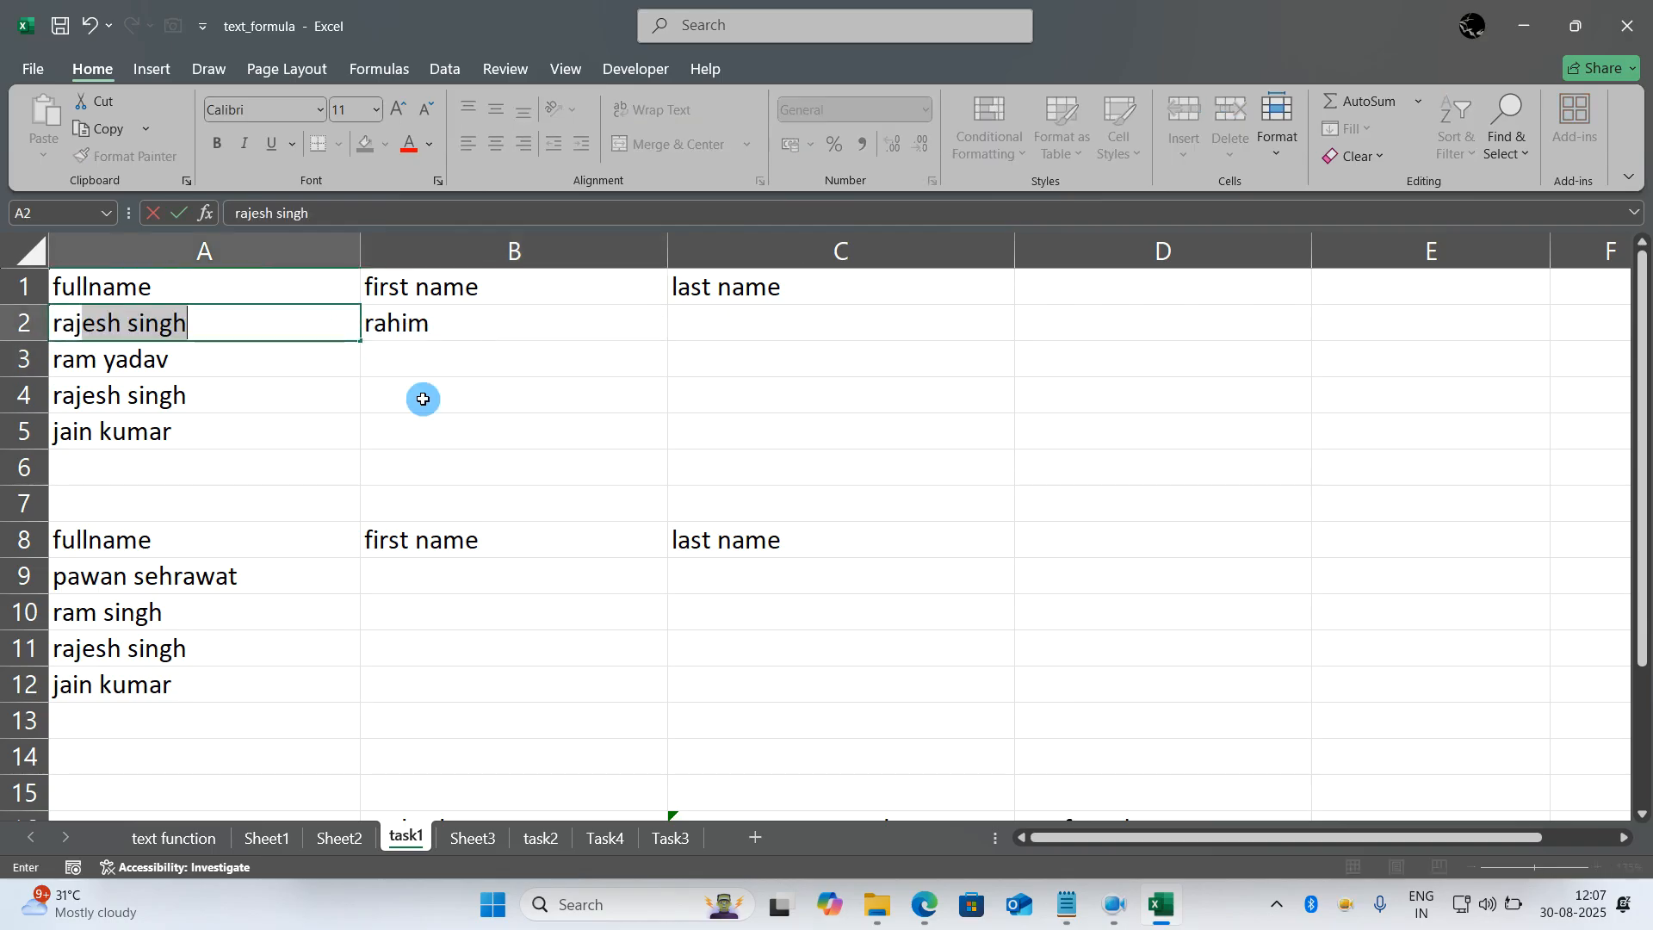
{"action": "key", "text": "Return"}
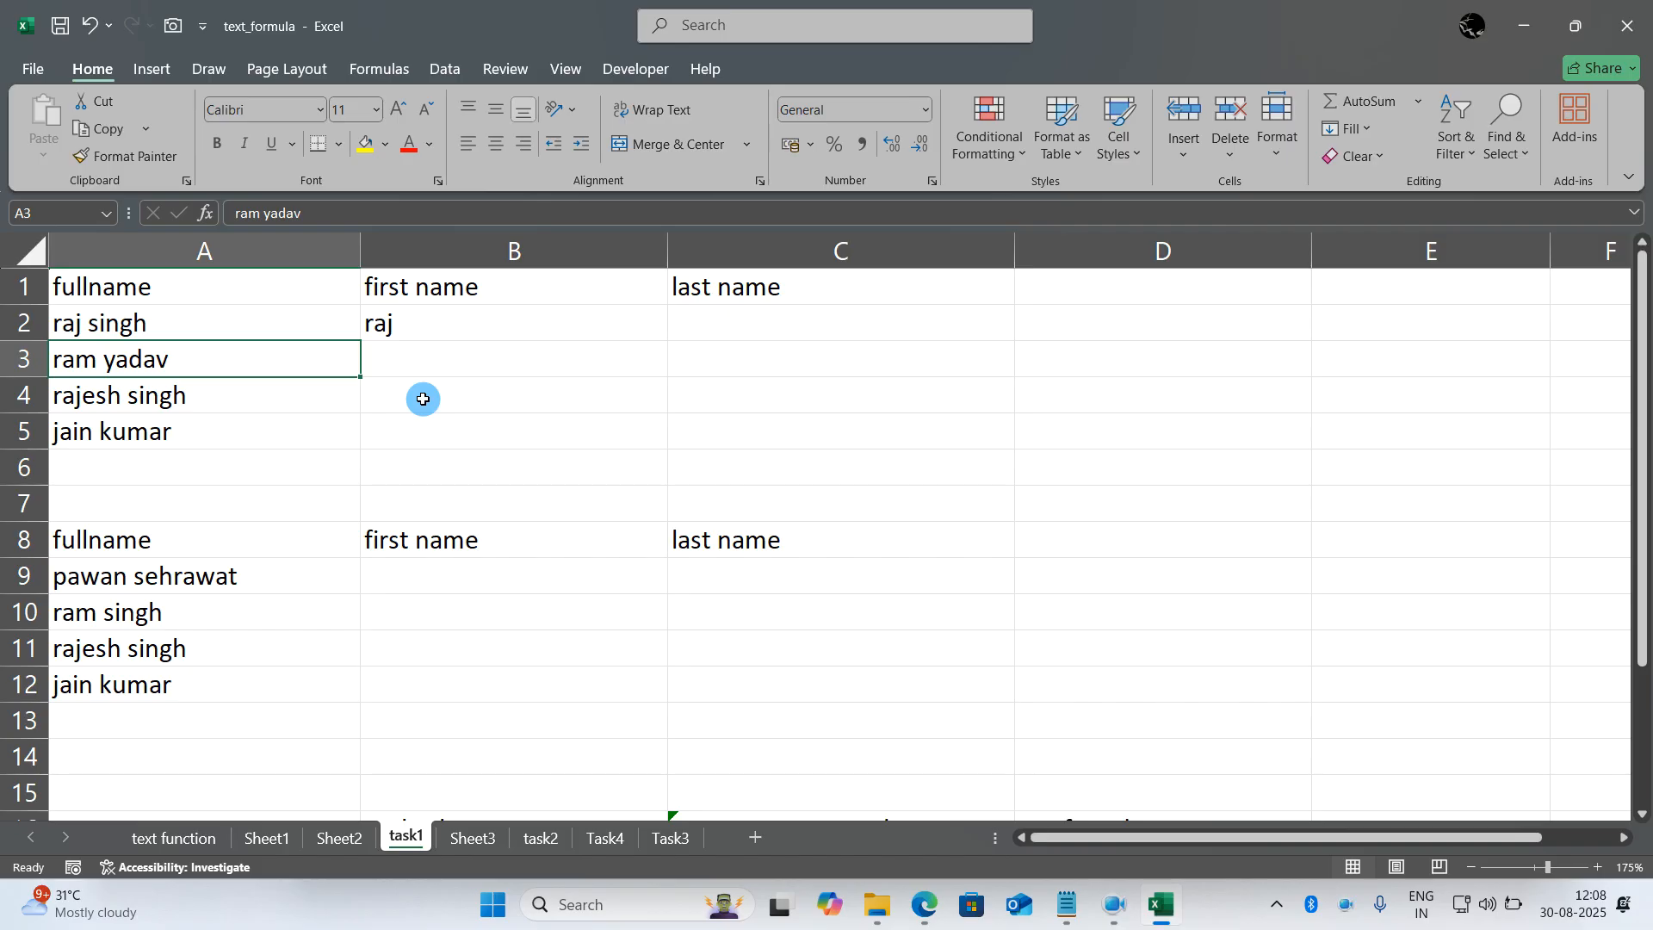
- Fill the first name formula from B2 down to B5
{"action": "left_click", "coordinate": [658, 329]}
{"action": "left_click_drag", "start_coordinate": [664, 338], "coordinate": [802, 438]}
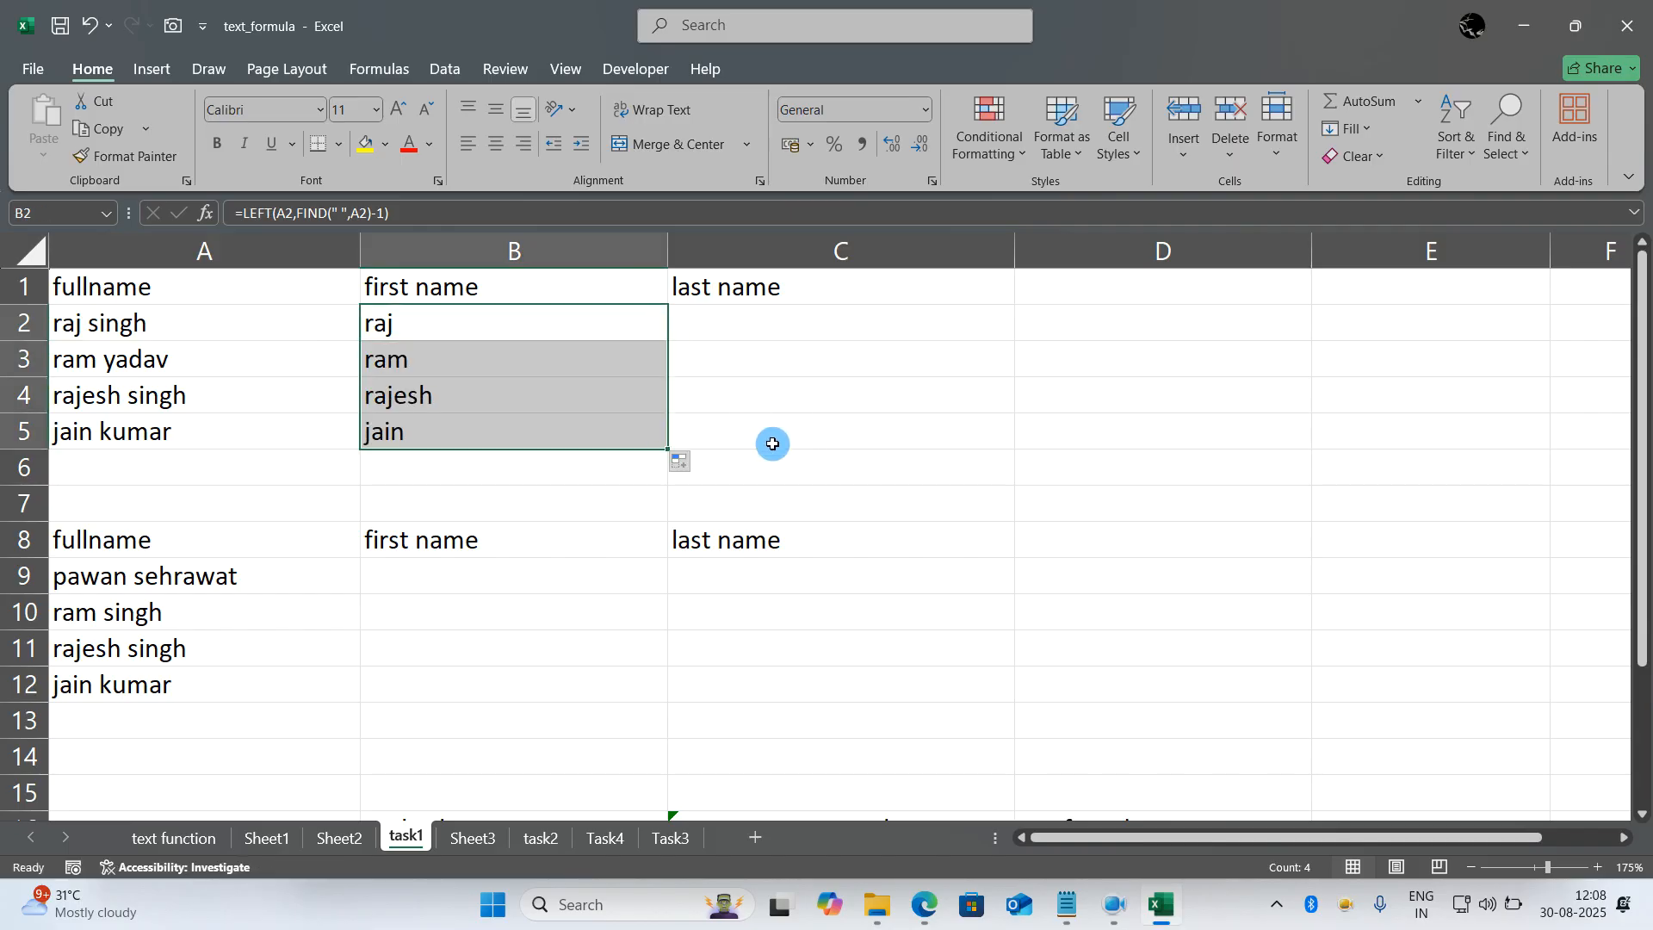
{"action": "left_click", "coordinate": [772, 442]}
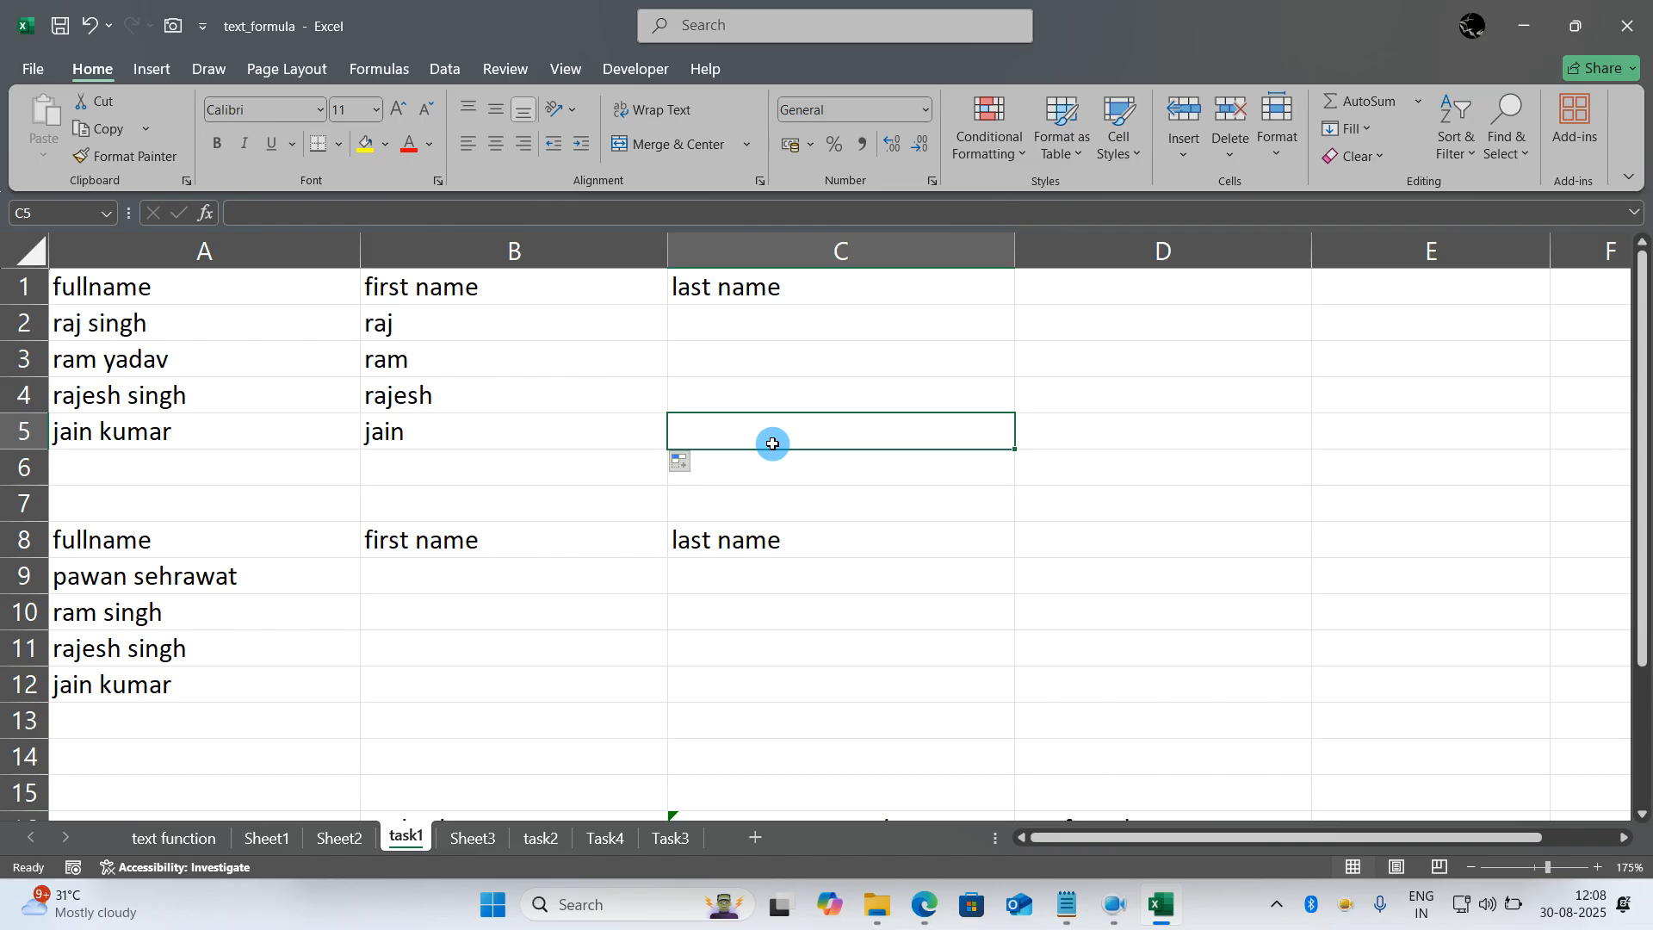
{"action": "left_click", "coordinate": [738, 328]}
{"action": "left_click", "coordinate": [734, 356]}
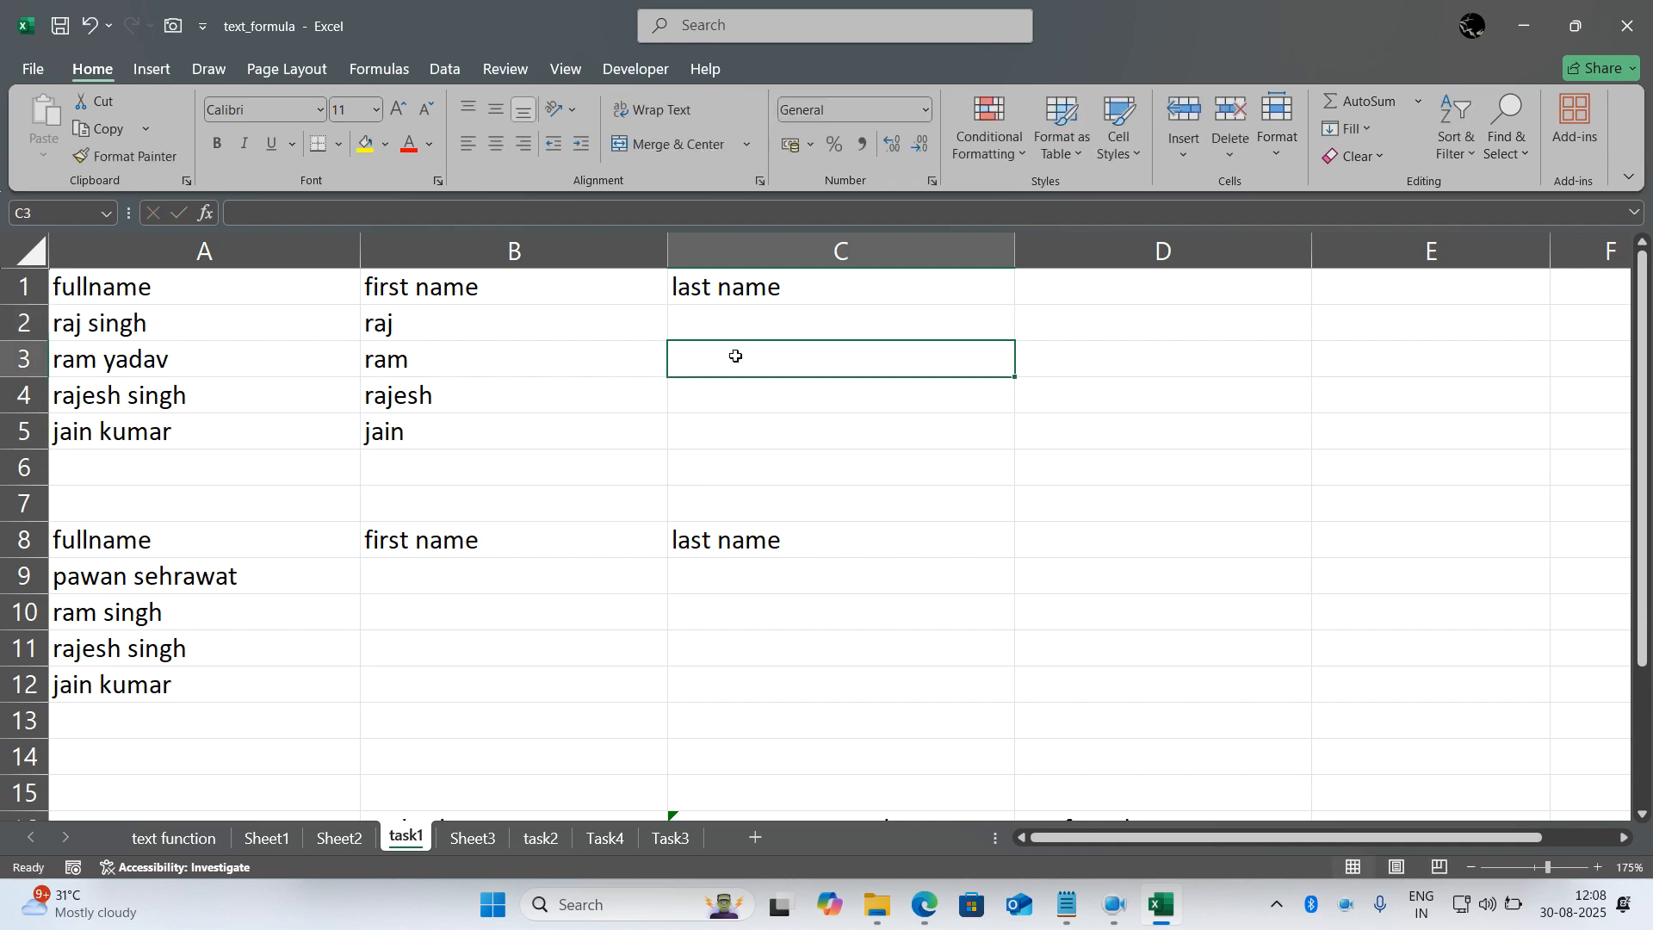
{"action": "left_click", "coordinate": [700, 323]}
{"action": "left_click", "coordinate": [702, 371]}
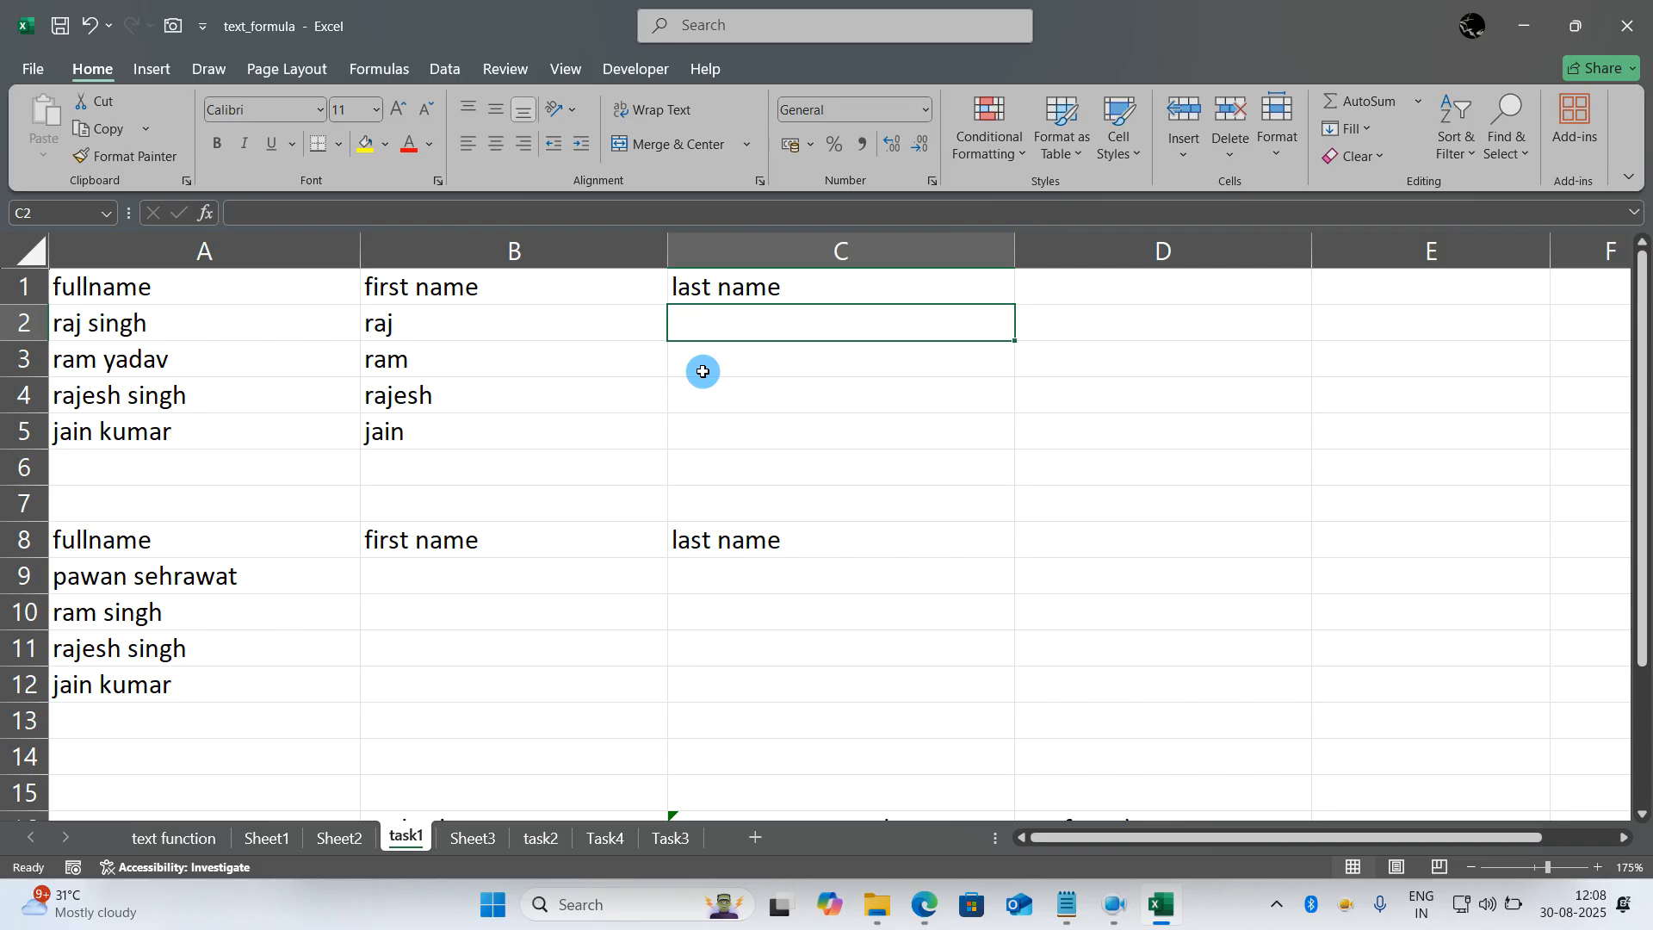
{"action": "type", "text": "="}
{"action": "type", "text": "din"}
{"action": "key", "text": "BackSpace"}
{"action": "key", "text": "BackSpace"}
{"action": "key", "text": "BackSpace"}
{"action": "type", "text": "fin"}
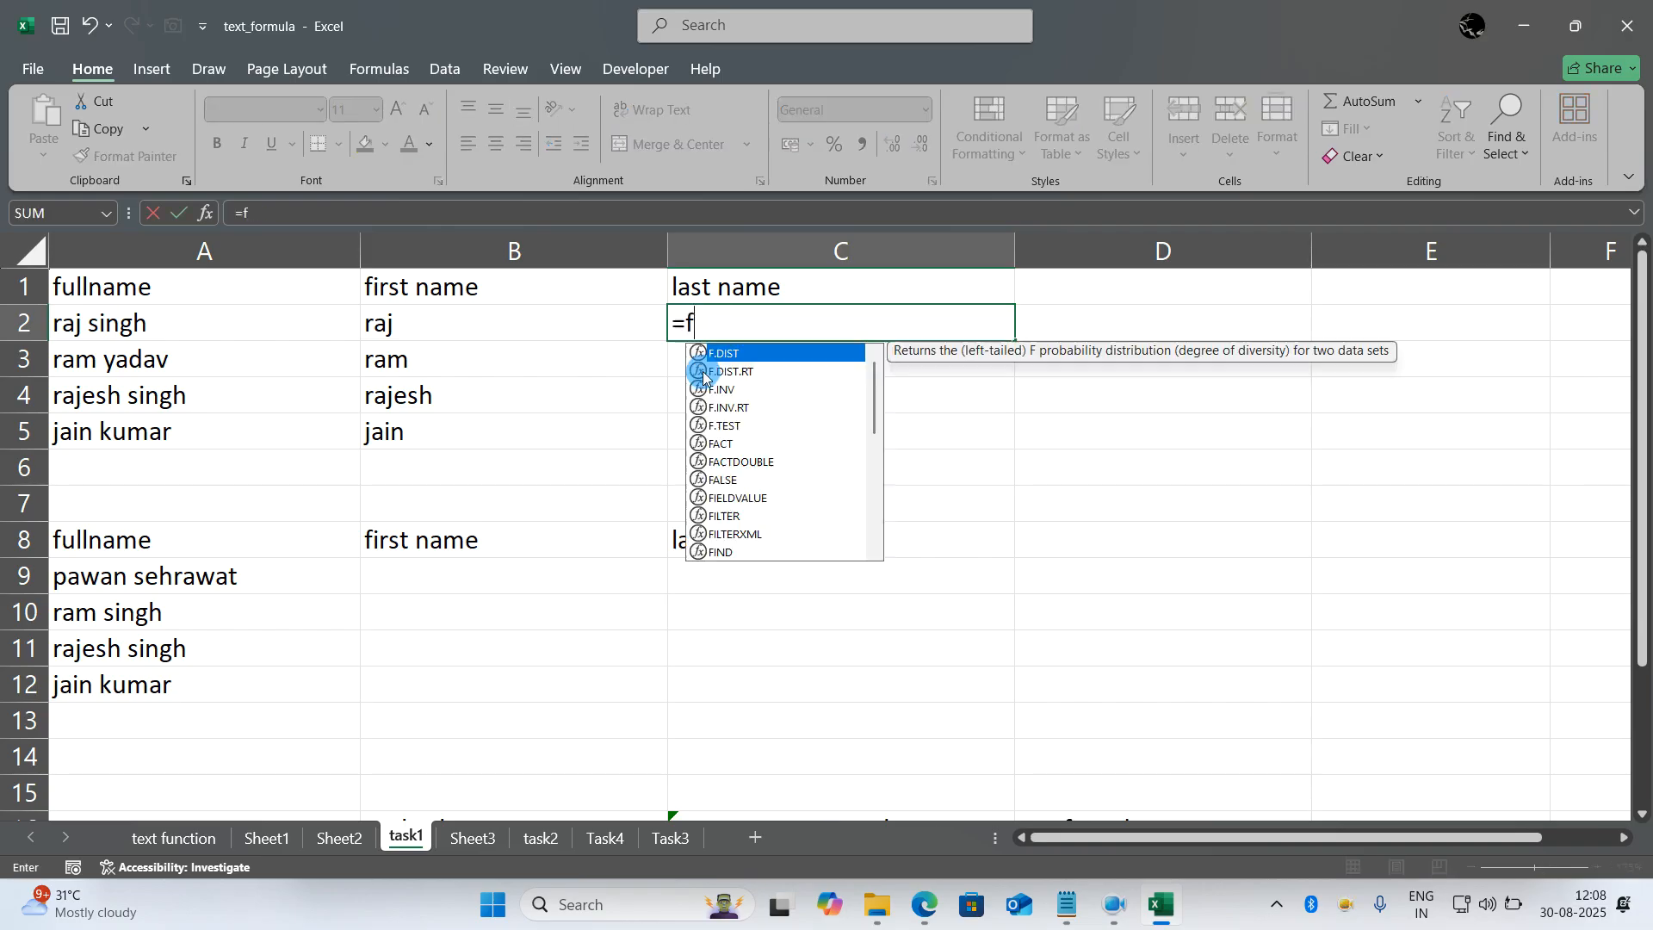
{"action": "key", "text": "BackSpace"}
{"action": "key", "text": "BackSpace"}
{"action": "key", "text": "BackSpace"}
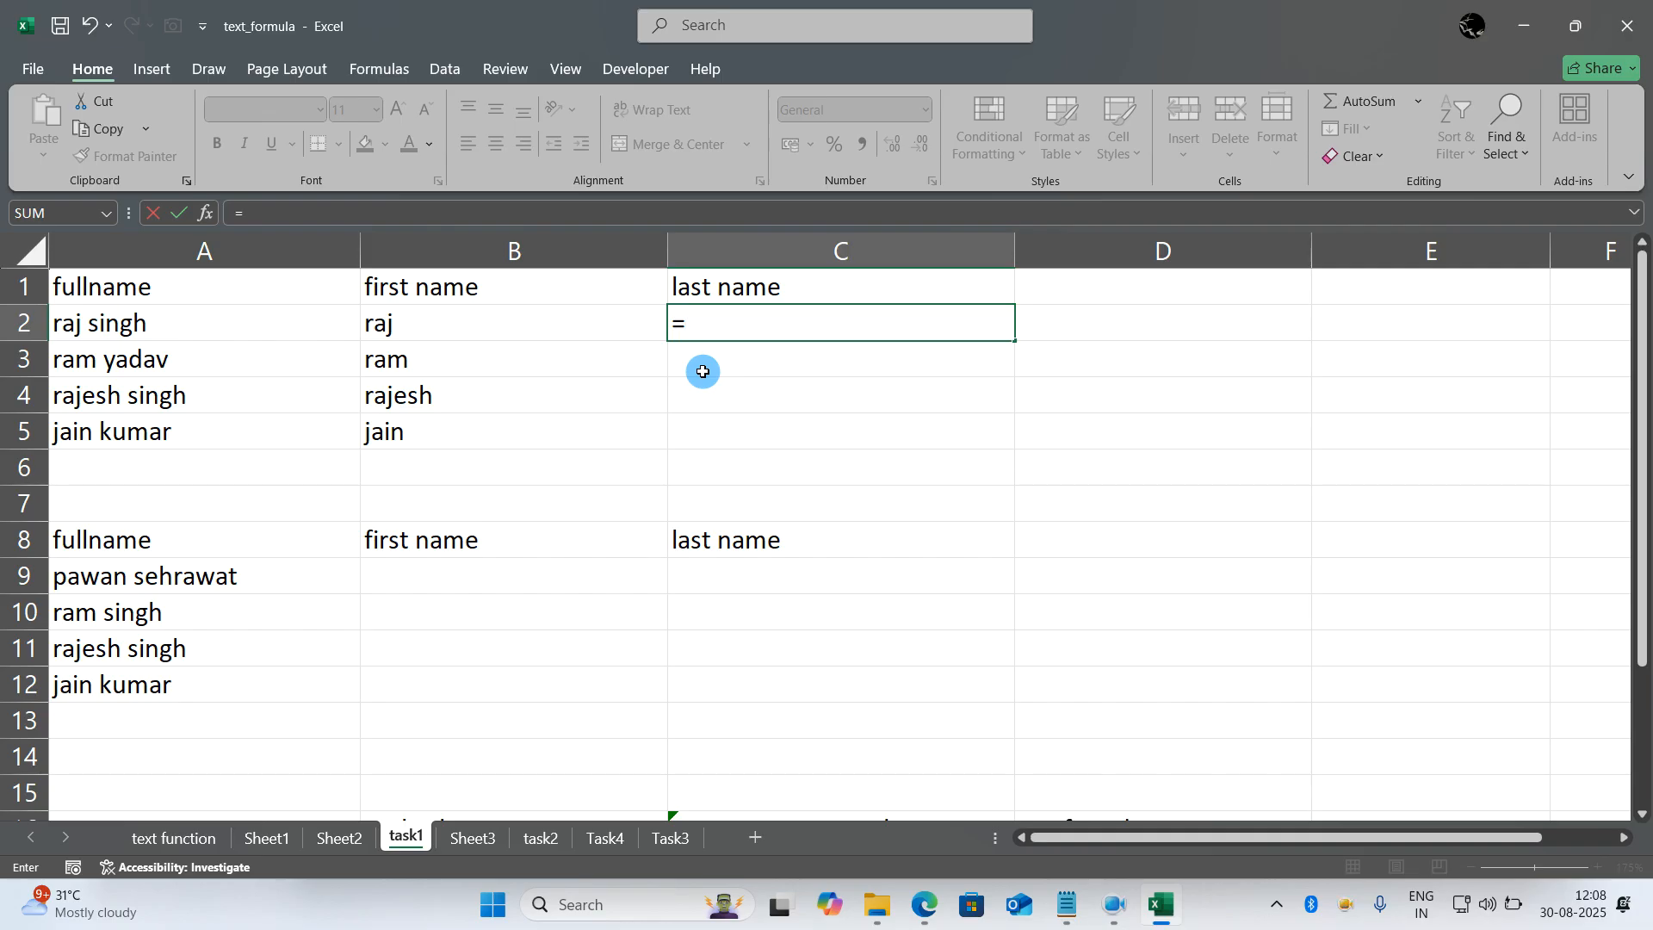
{"action": "type", "text": "right("}
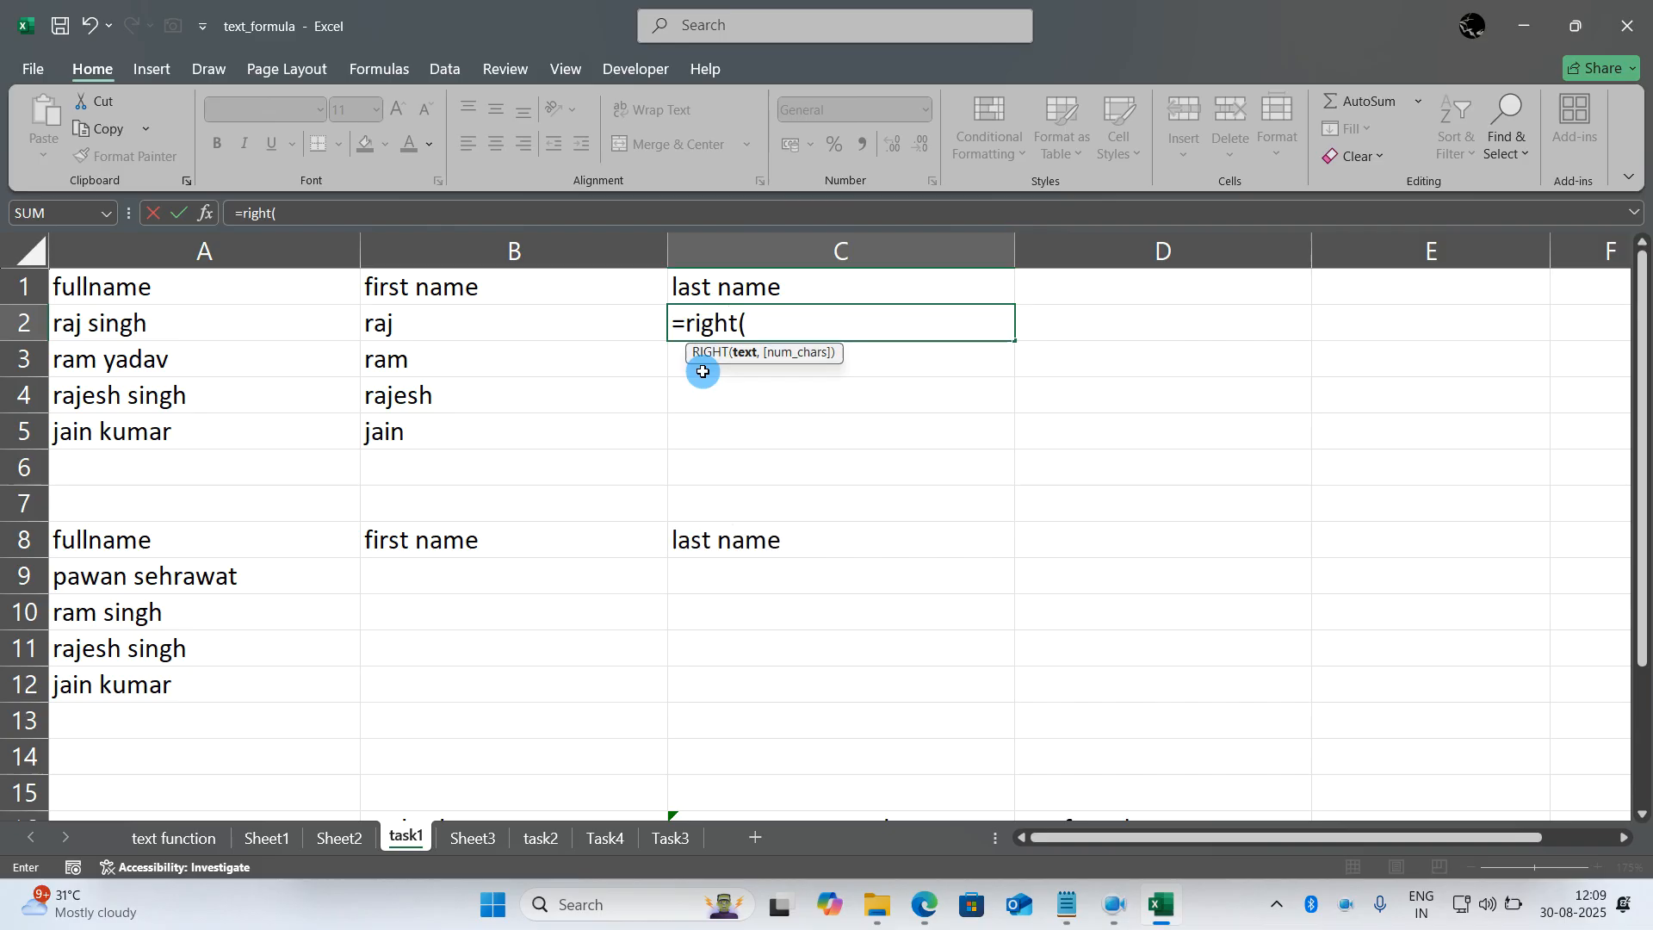
{"action": "left_click", "coordinate": [335, 326]}
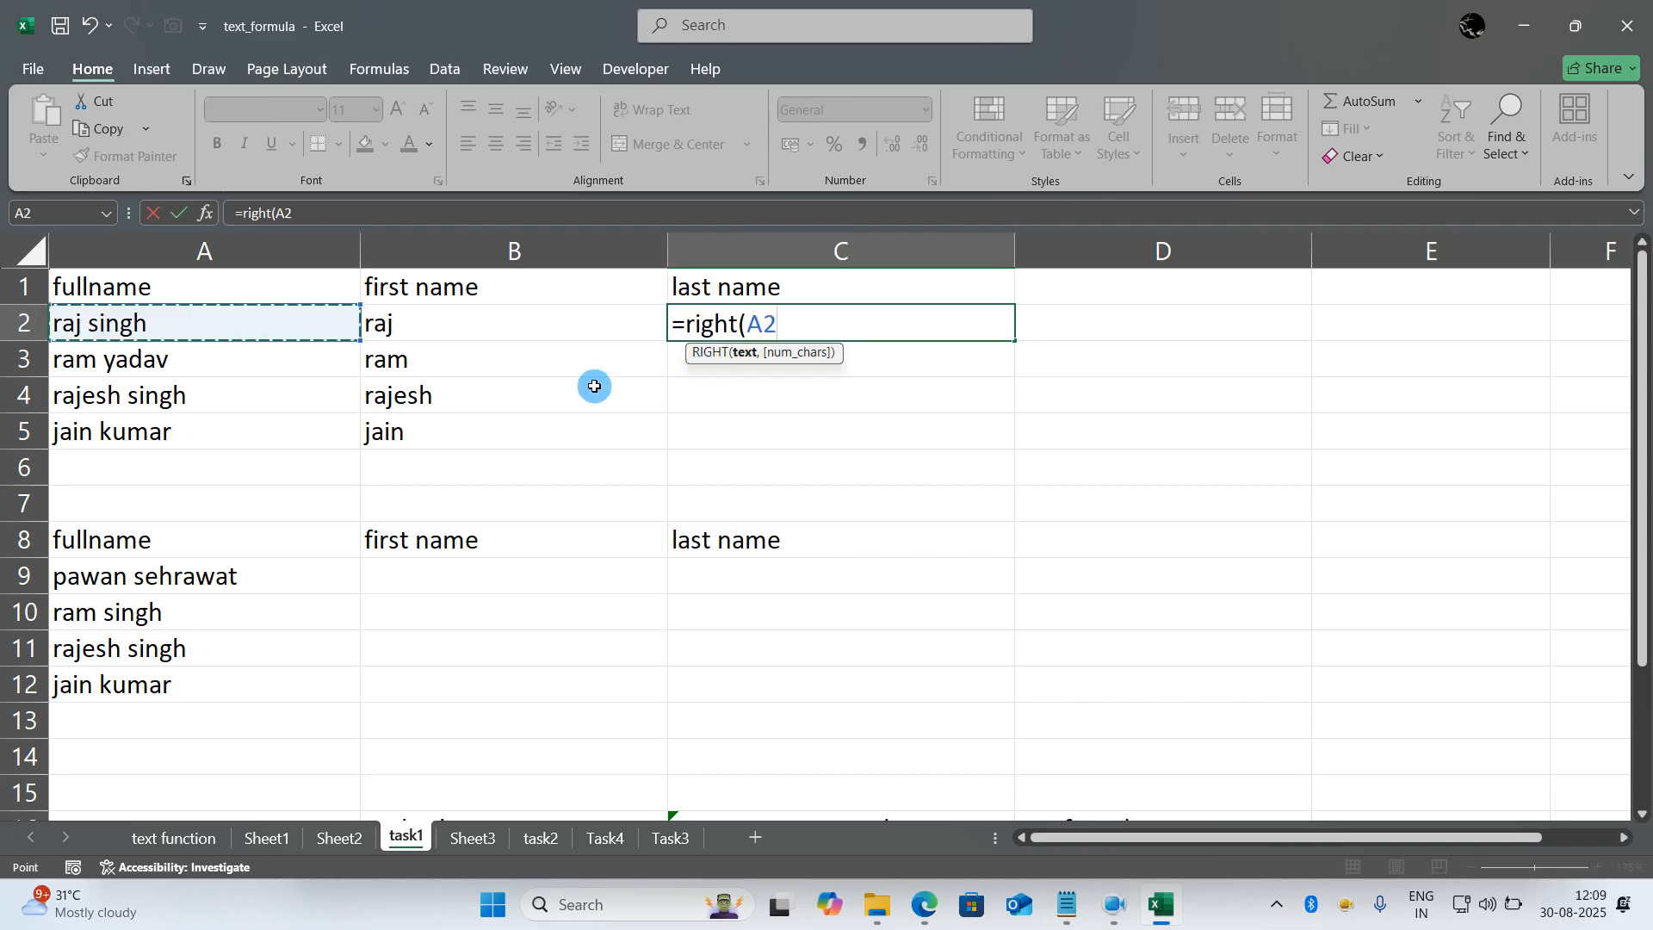
{"action": "type", "text": ","}
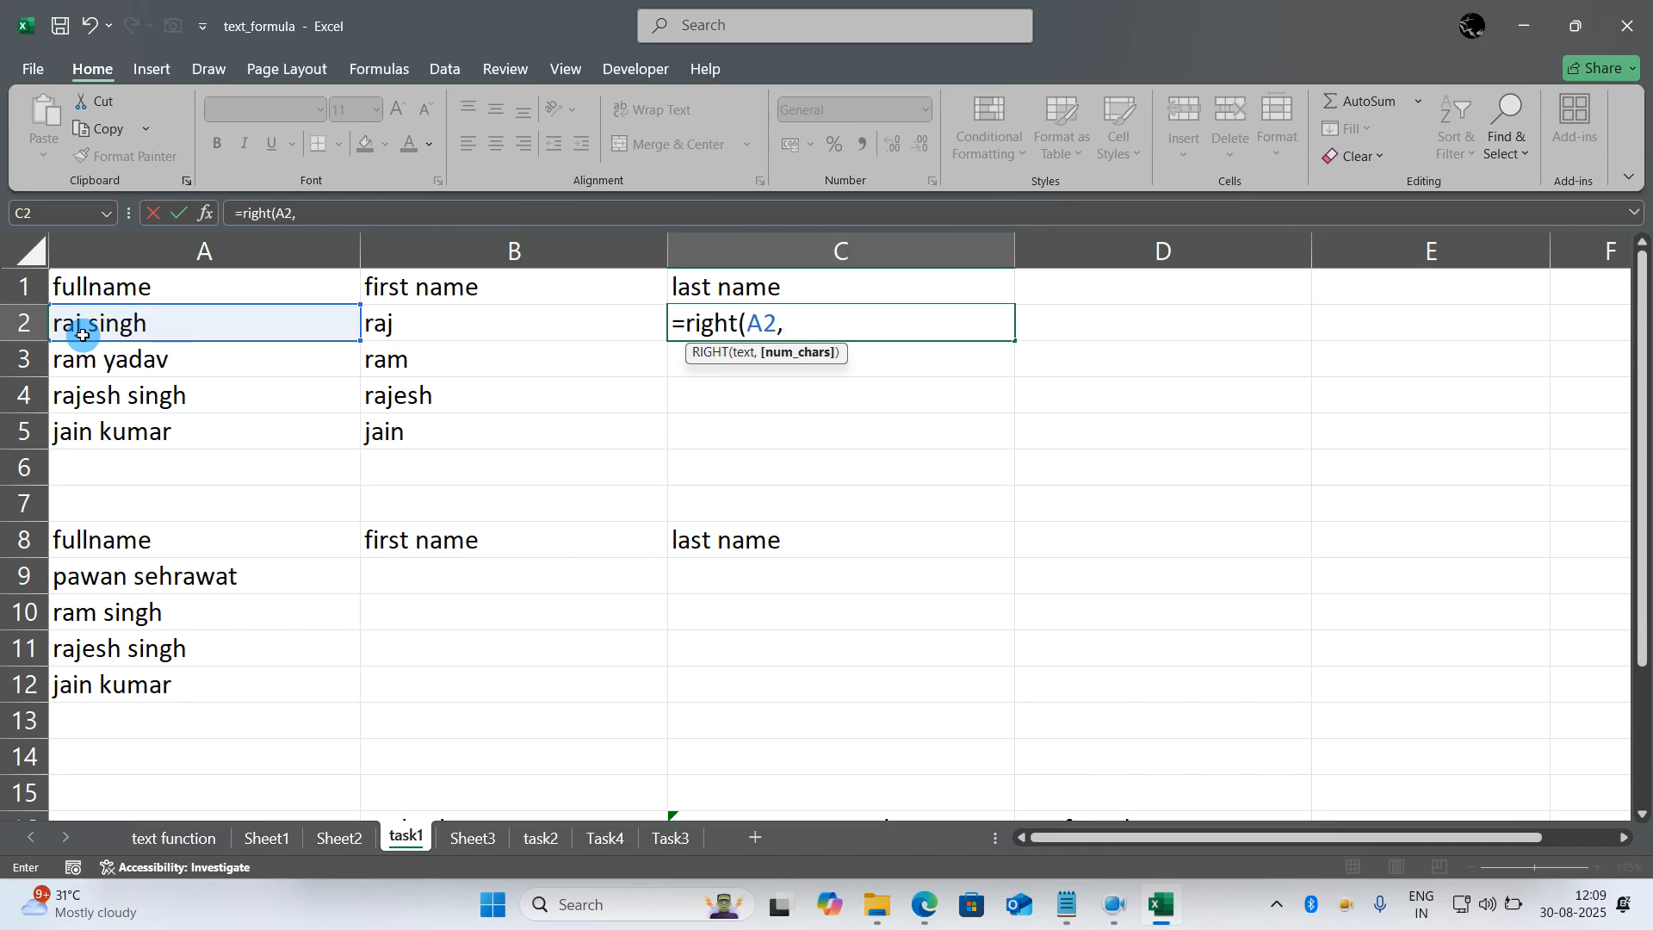
{"action": "left_click", "coordinate": [168, 336]}
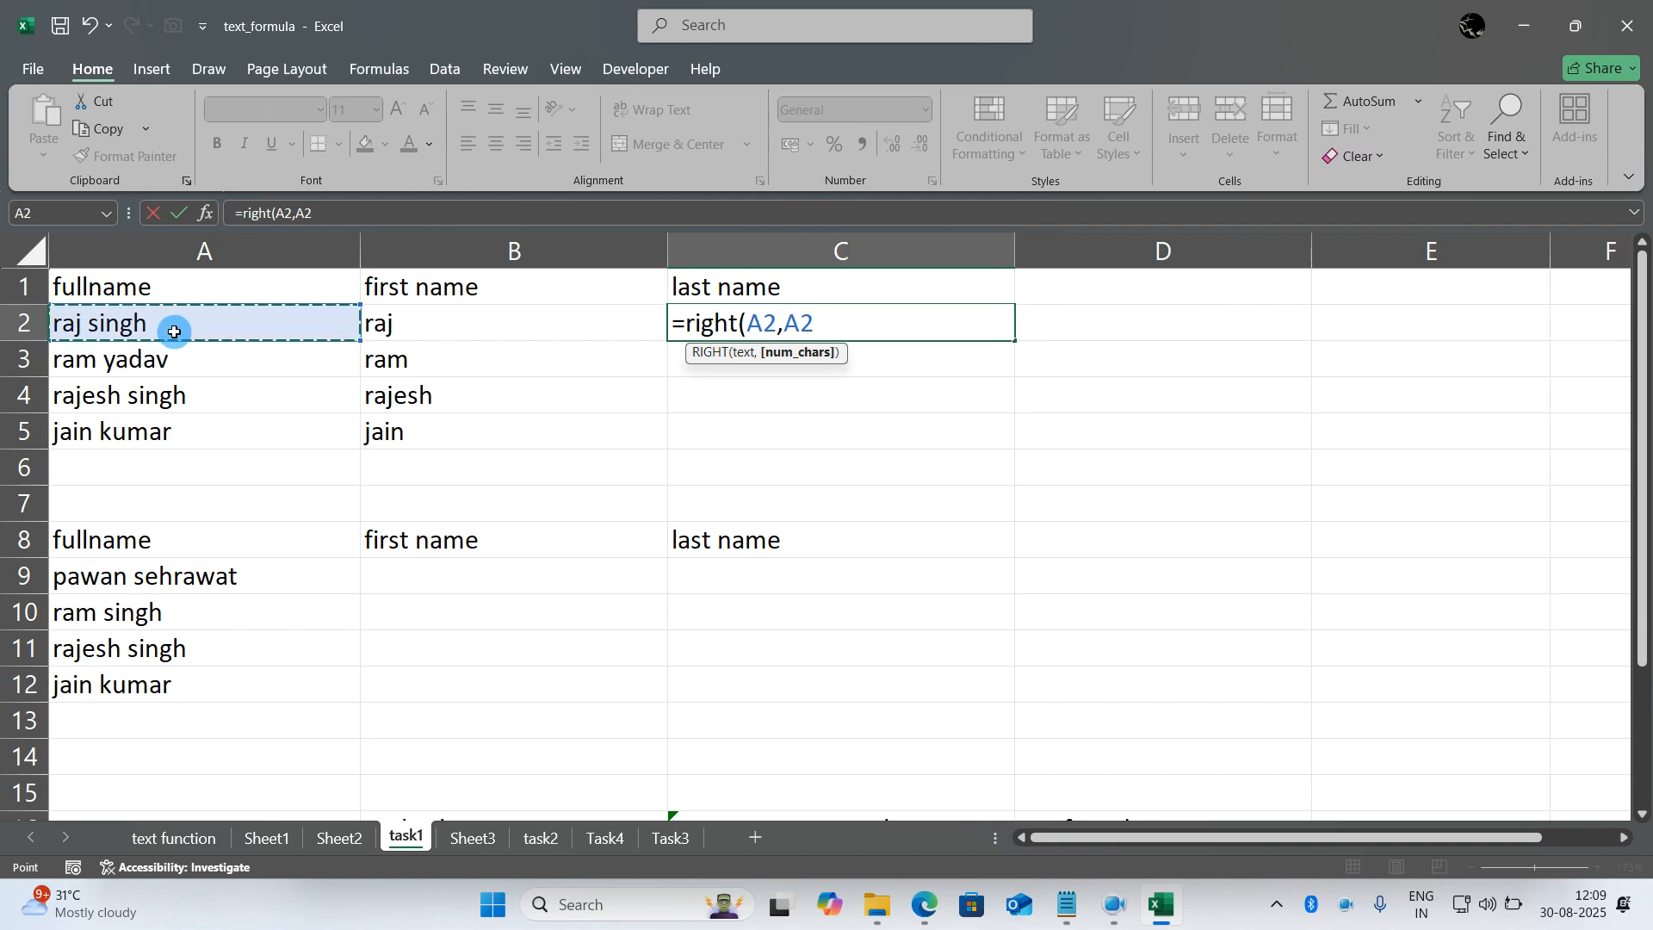
{"action": "key", "text": "Escape"}
- Change the surname in A2 to a longer sample surname, keeping the first name
{"action": "double_click", "coordinate": [174, 332]}
{"action": "key", "text": "BackSpace"}
{"action": "key", "text": "BackSpace"}
{"action": "key", "text": "BackSpace"}
{"action": "key", "text": "BackSpace"}
{"action": "key", "text": "BackSpace"}
{"action": "type", "text": "malhotra"}
{"action": "key", "text": "Return"}
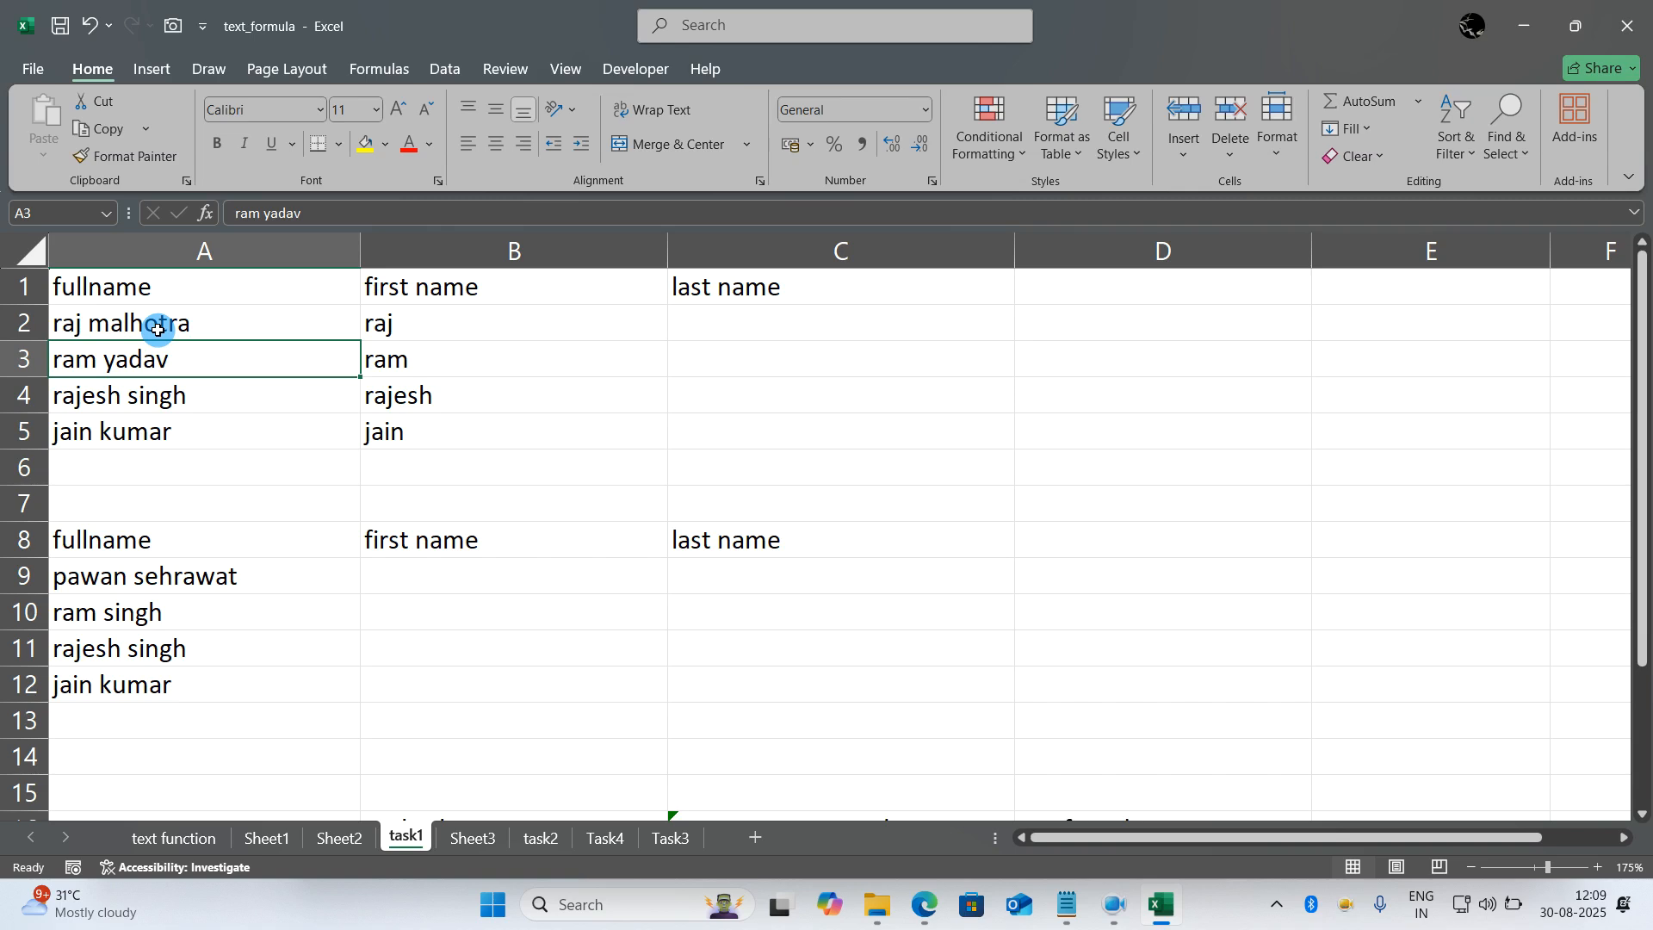
- Enter =FIND(" ",A2) in C2 as the starting point for the last name formula
{"action": "left_click", "coordinate": [742, 312]}
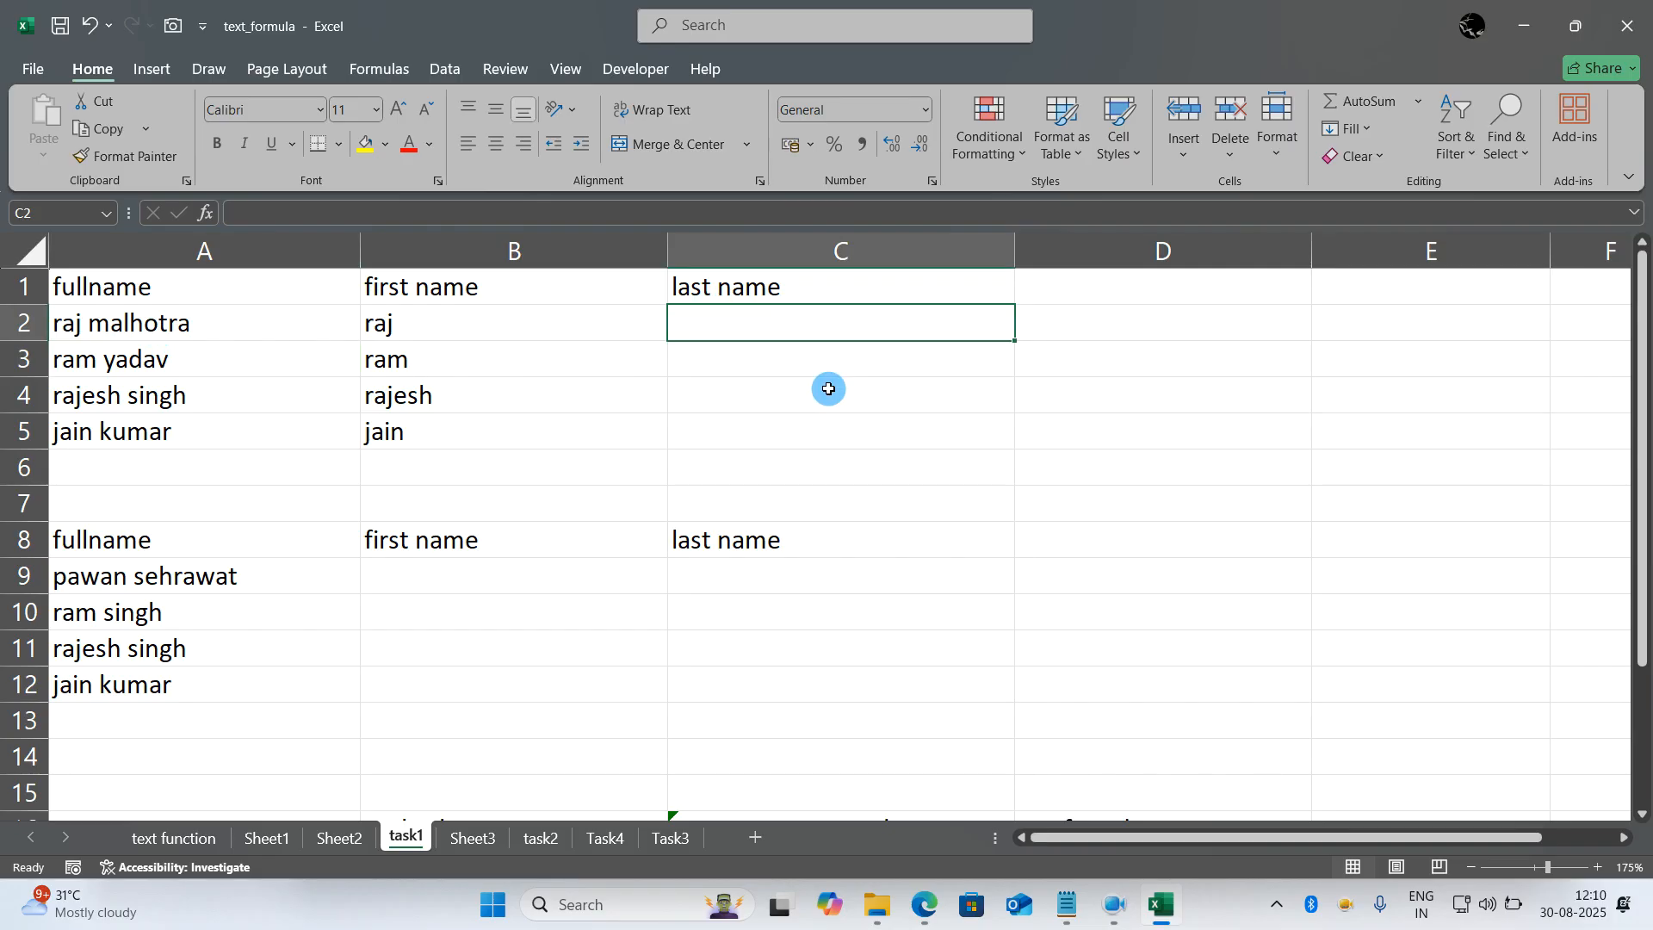
{"action": "type", "text": "=find(\" \","}
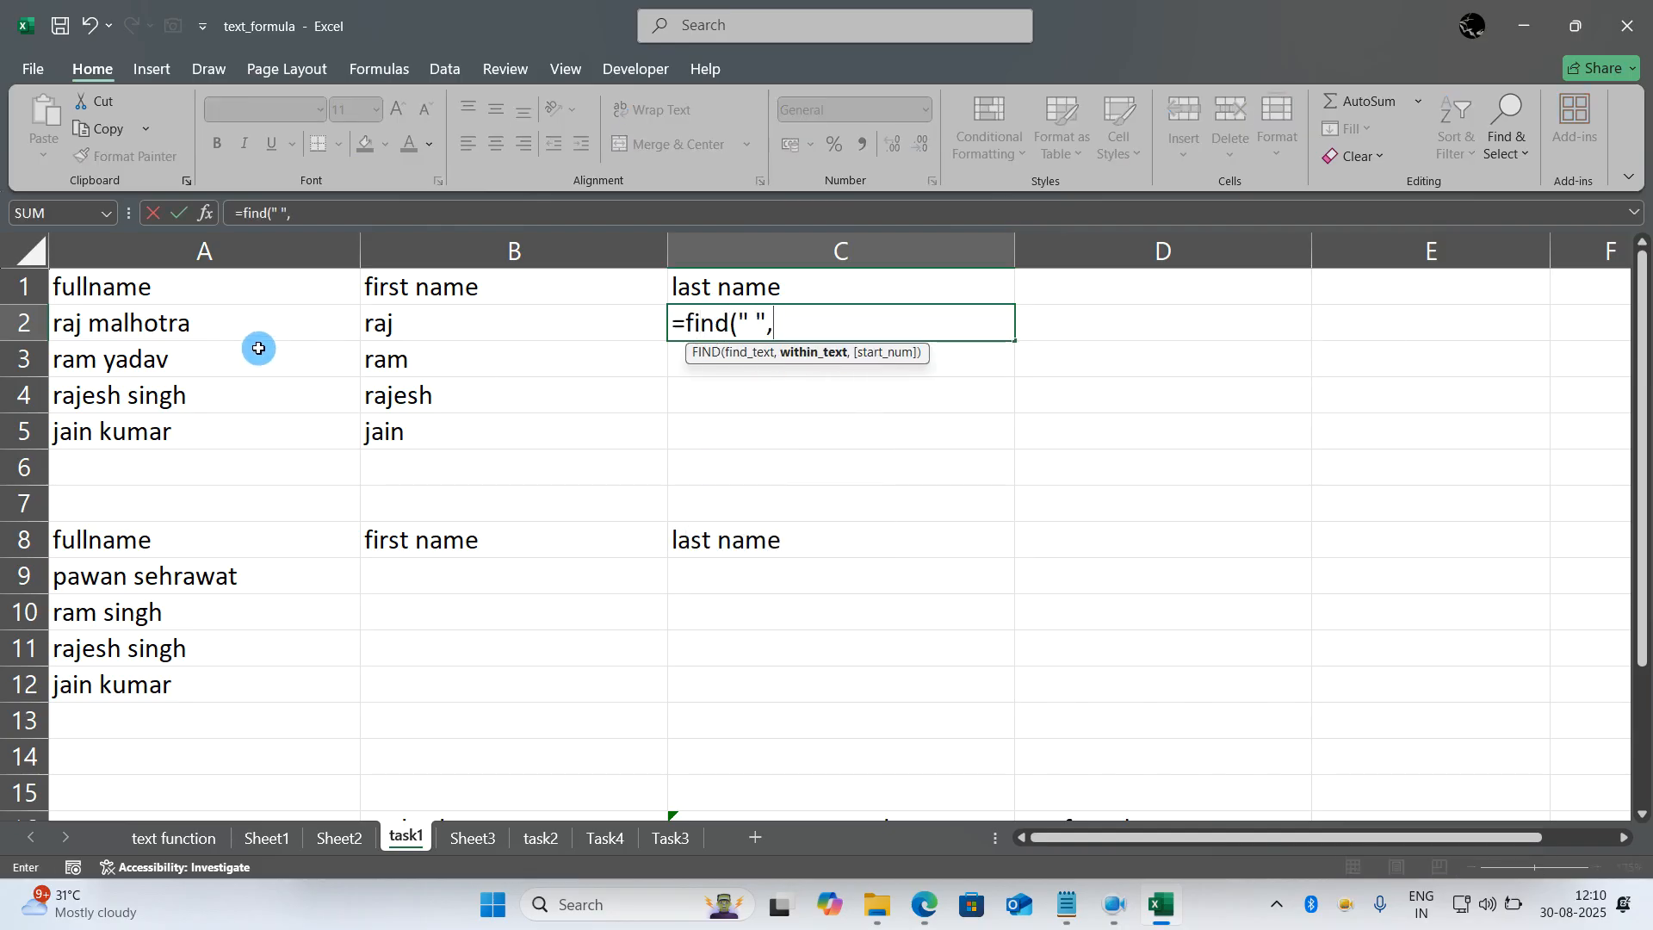
{"action": "left_click", "coordinate": [242, 323]}
{"action": "type", "text": ")"}
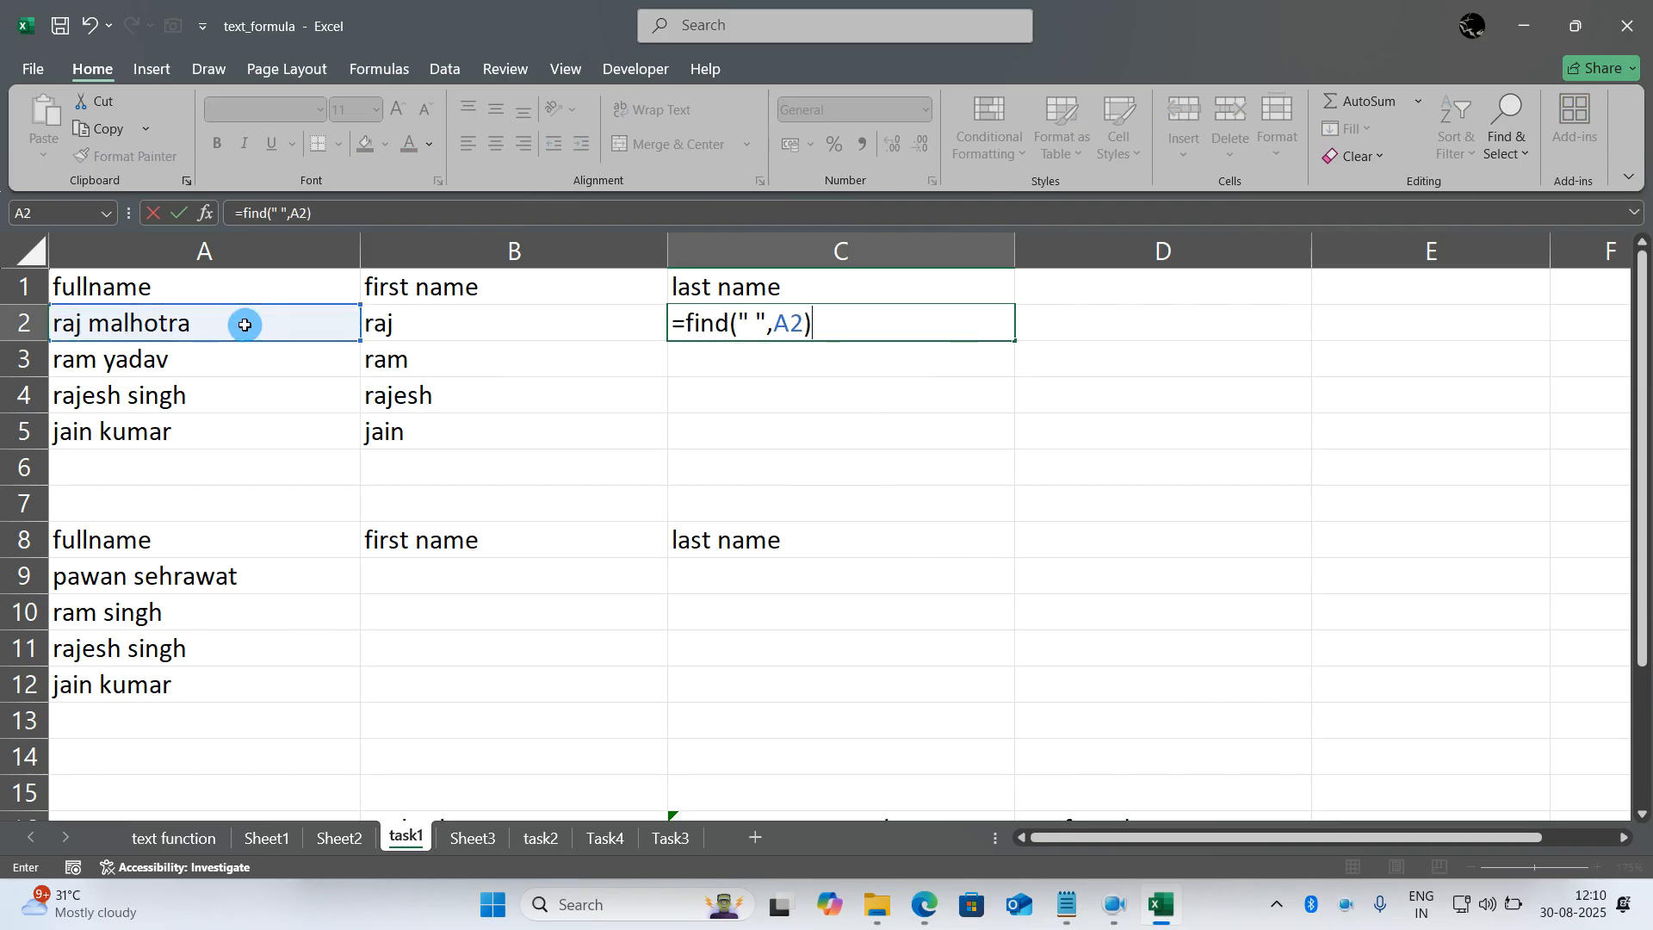
{"action": "key", "text": "Return"}
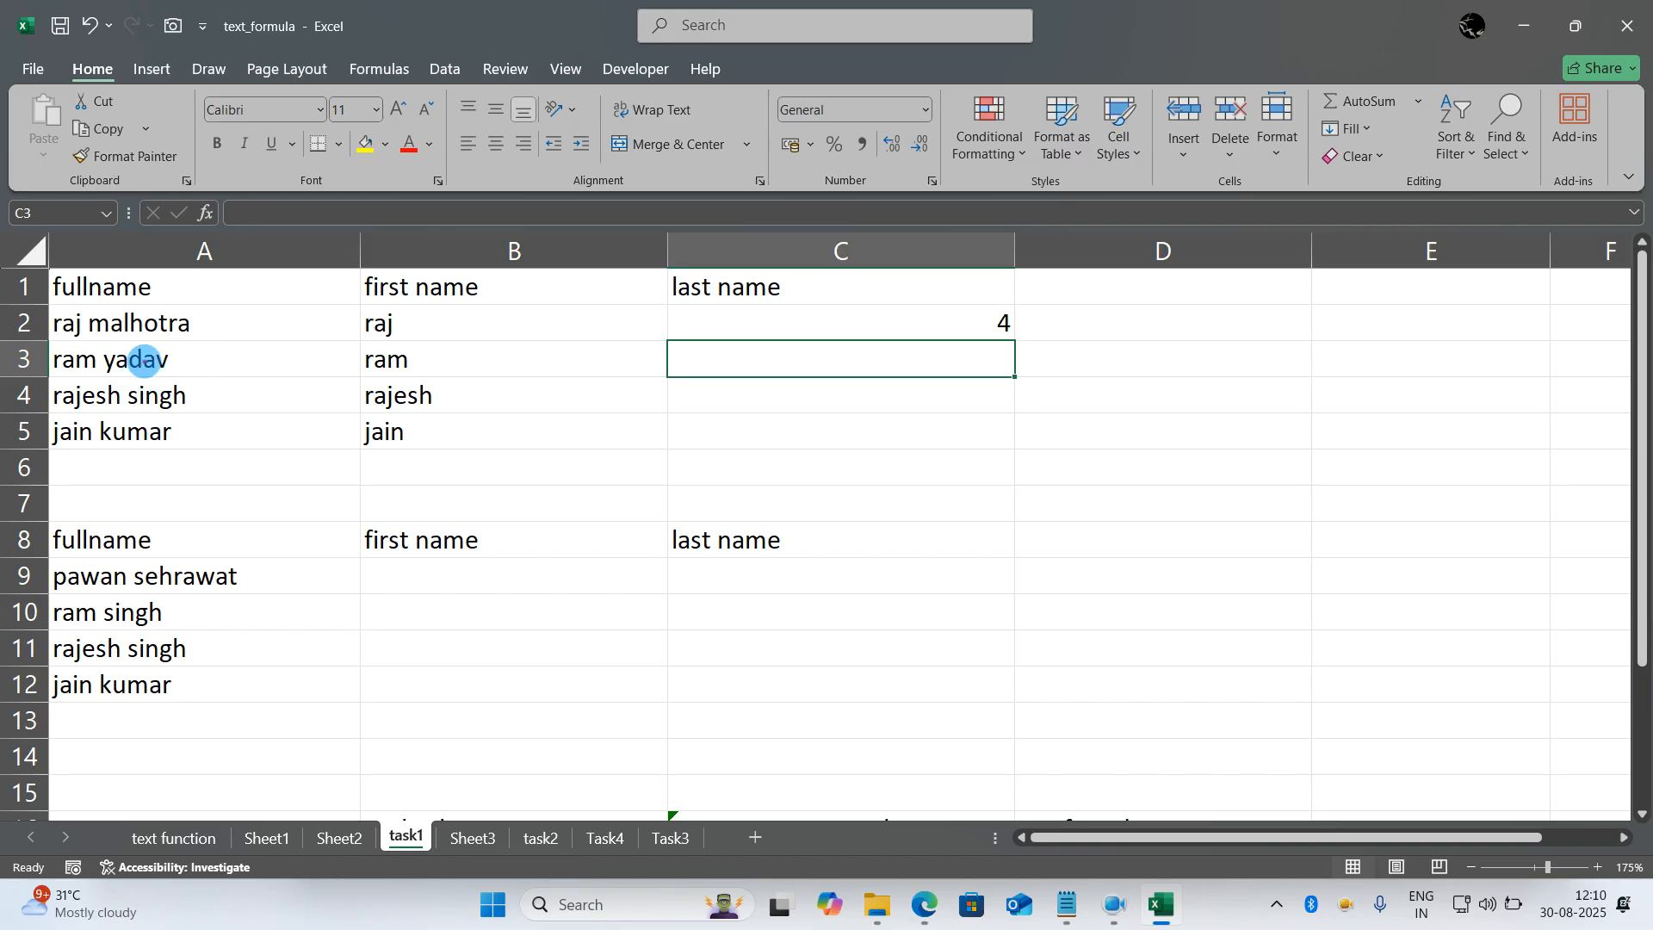
{"action": "mouse_move", "coordinate": [139, 301]}
{"action": "left_mouse_down"}
{"action": "mouse_move", "coordinate": [52, 304]}
{"action": "mouse_move", "coordinate": [38, 336]}
{"action": "mouse_move", "coordinate": [194, 344]}
{"action": "mouse_move", "coordinate": [135, 305]}
{"action": "left_mouse_up"}
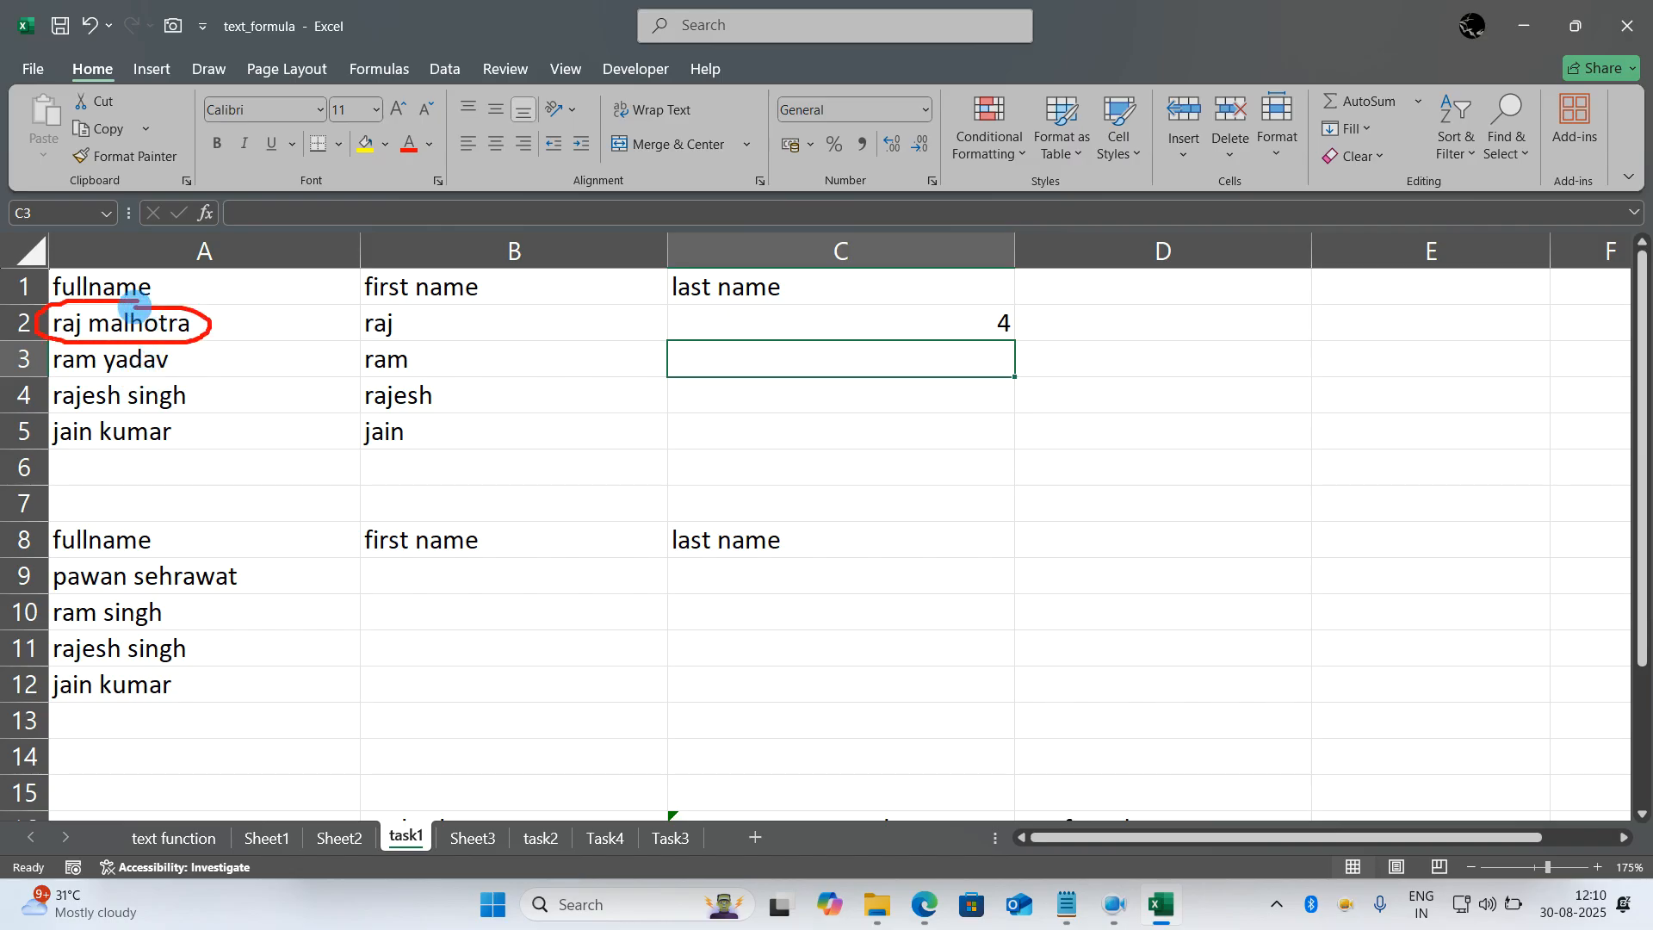
{"action": "left_click_drag", "start_coordinate": [996, 306], "coordinate": [1044, 267]}
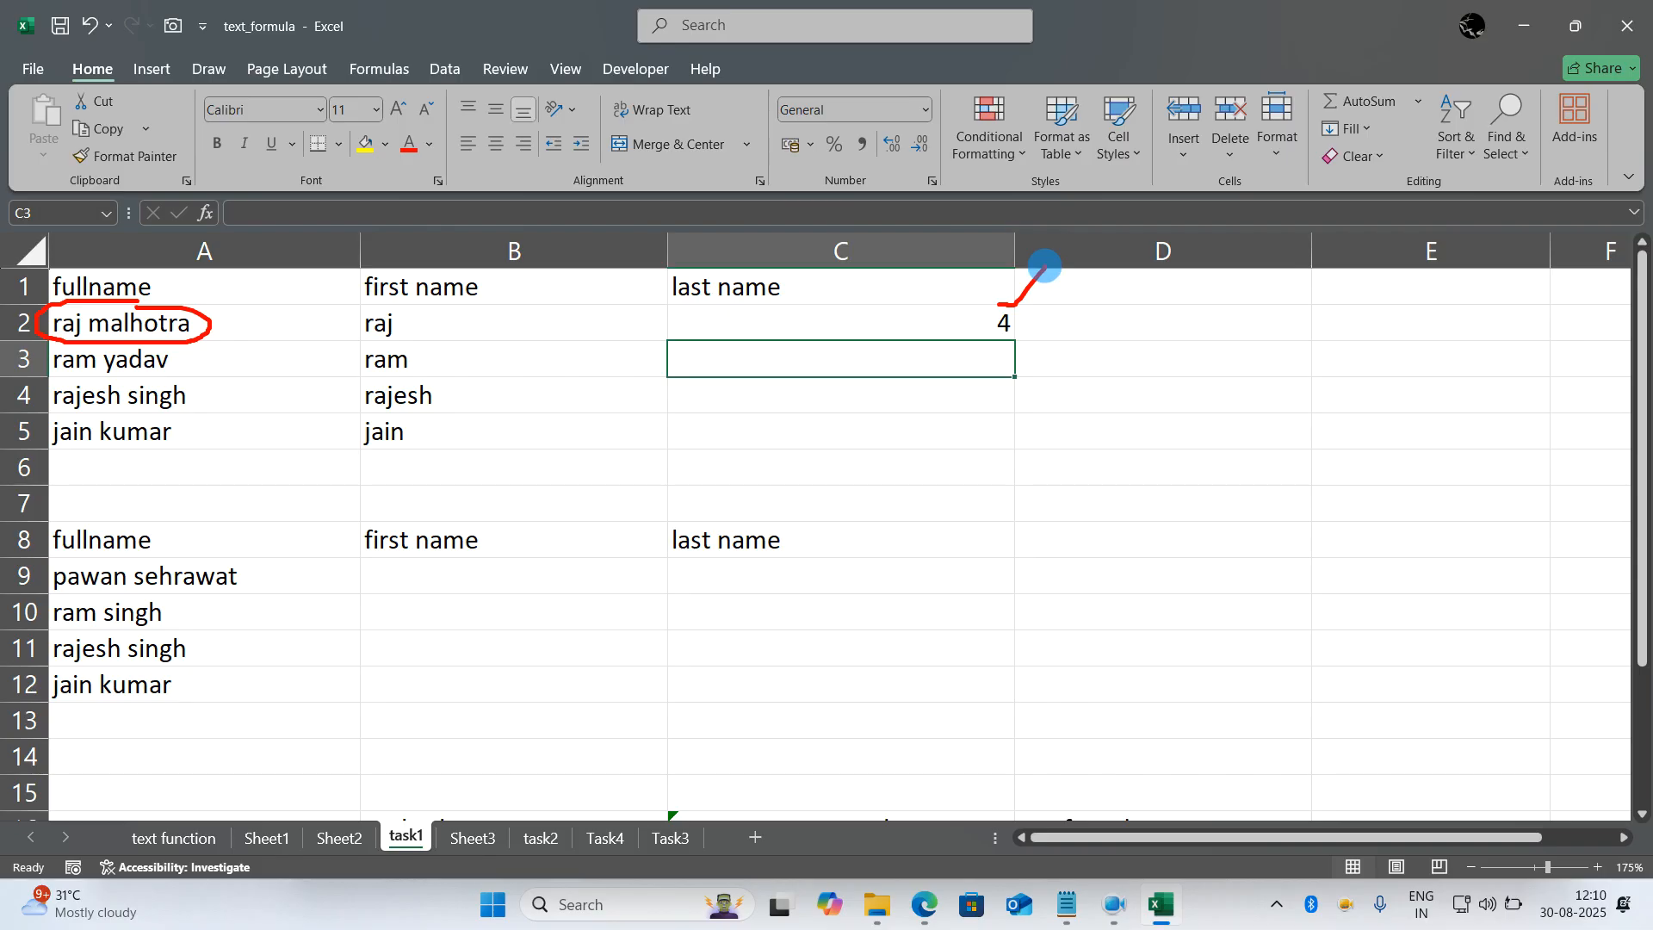
- Expand the C2 formula to =RIGHT(A2,LEN(A2)-FIND(" ",A2)) to extract the last name
{"action": "key", "text": "Escape"}
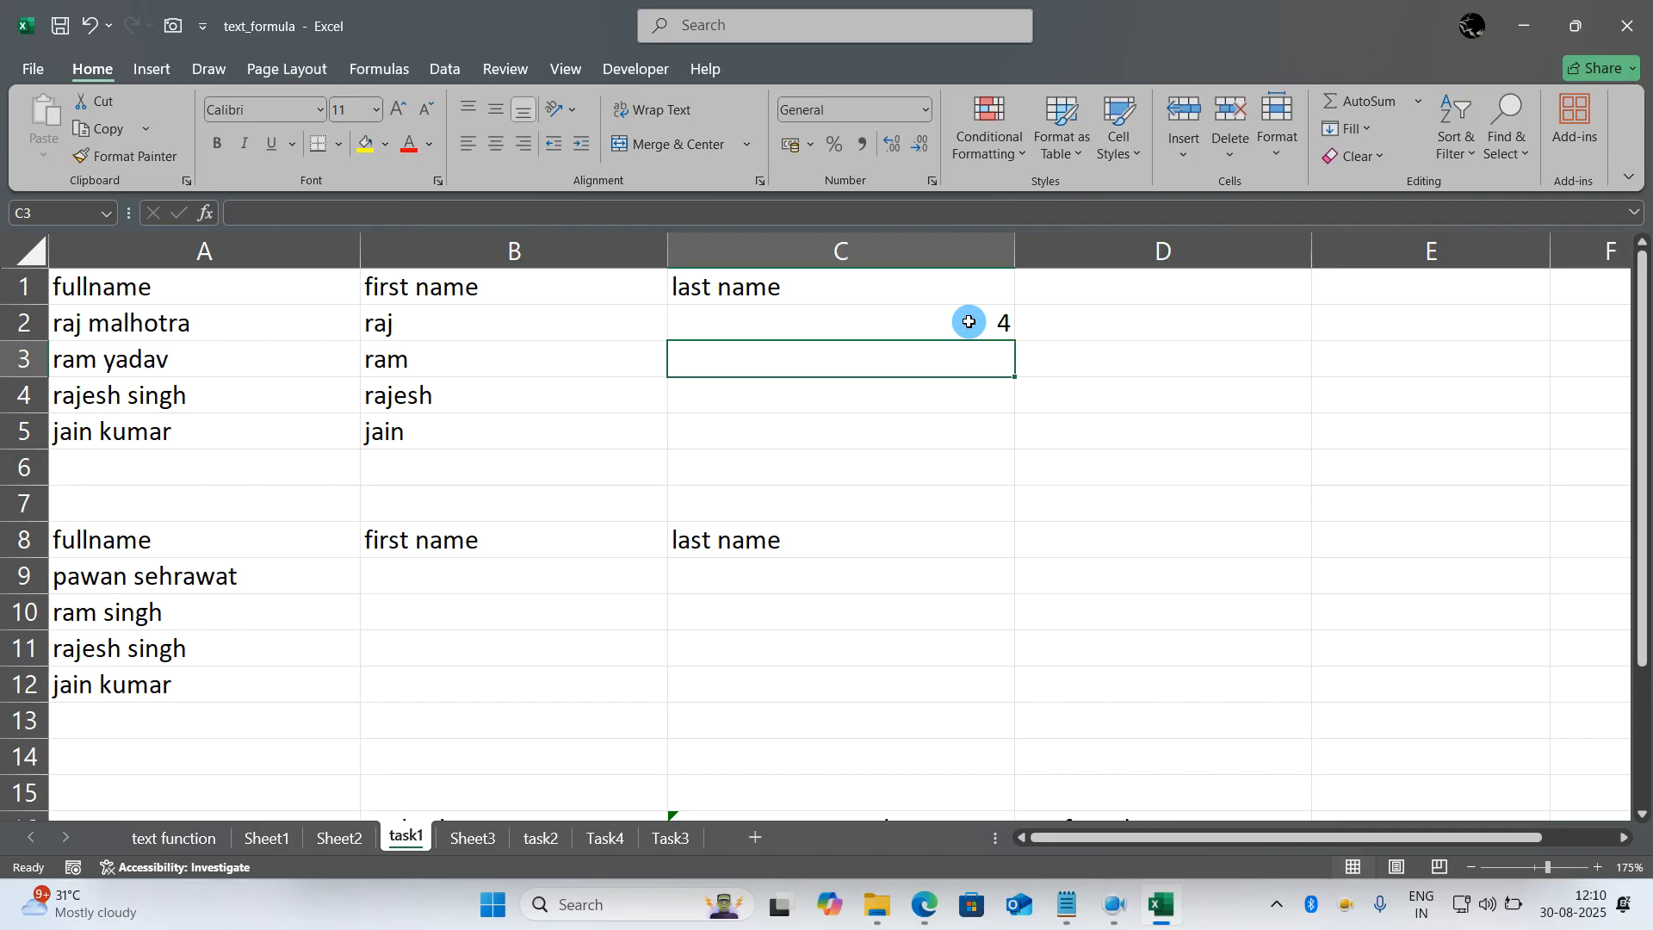
{"action": "left_click", "coordinate": [964, 322]}
{"action": "double_click", "coordinate": [886, 324]}
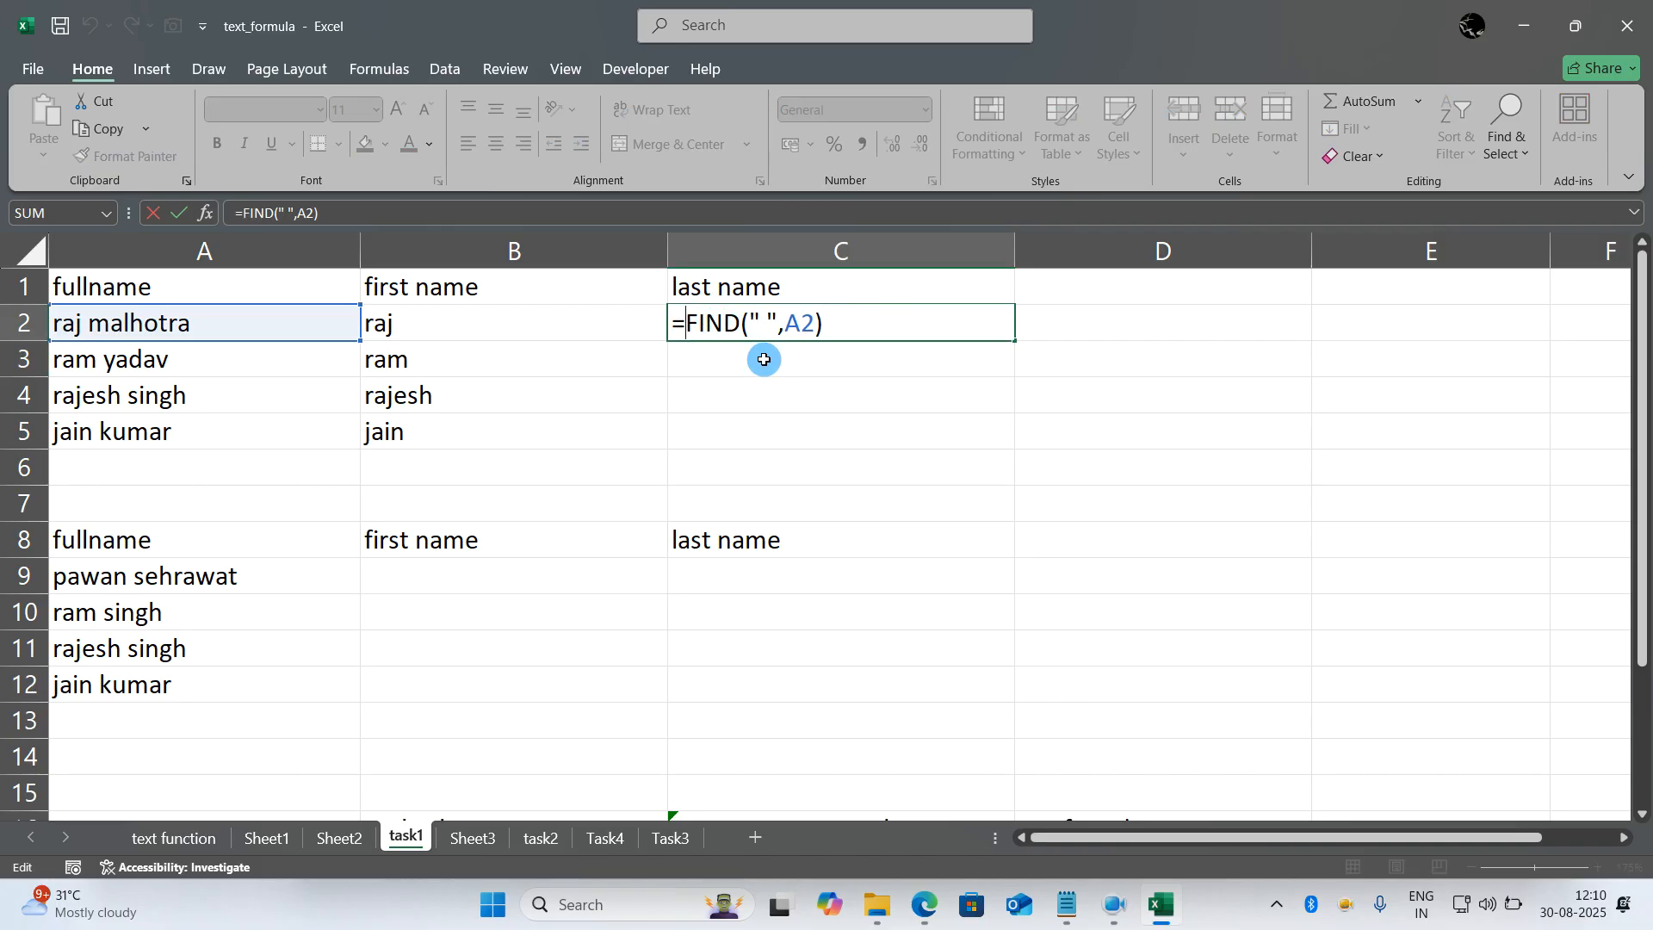
{"action": "type", "text": "right("}
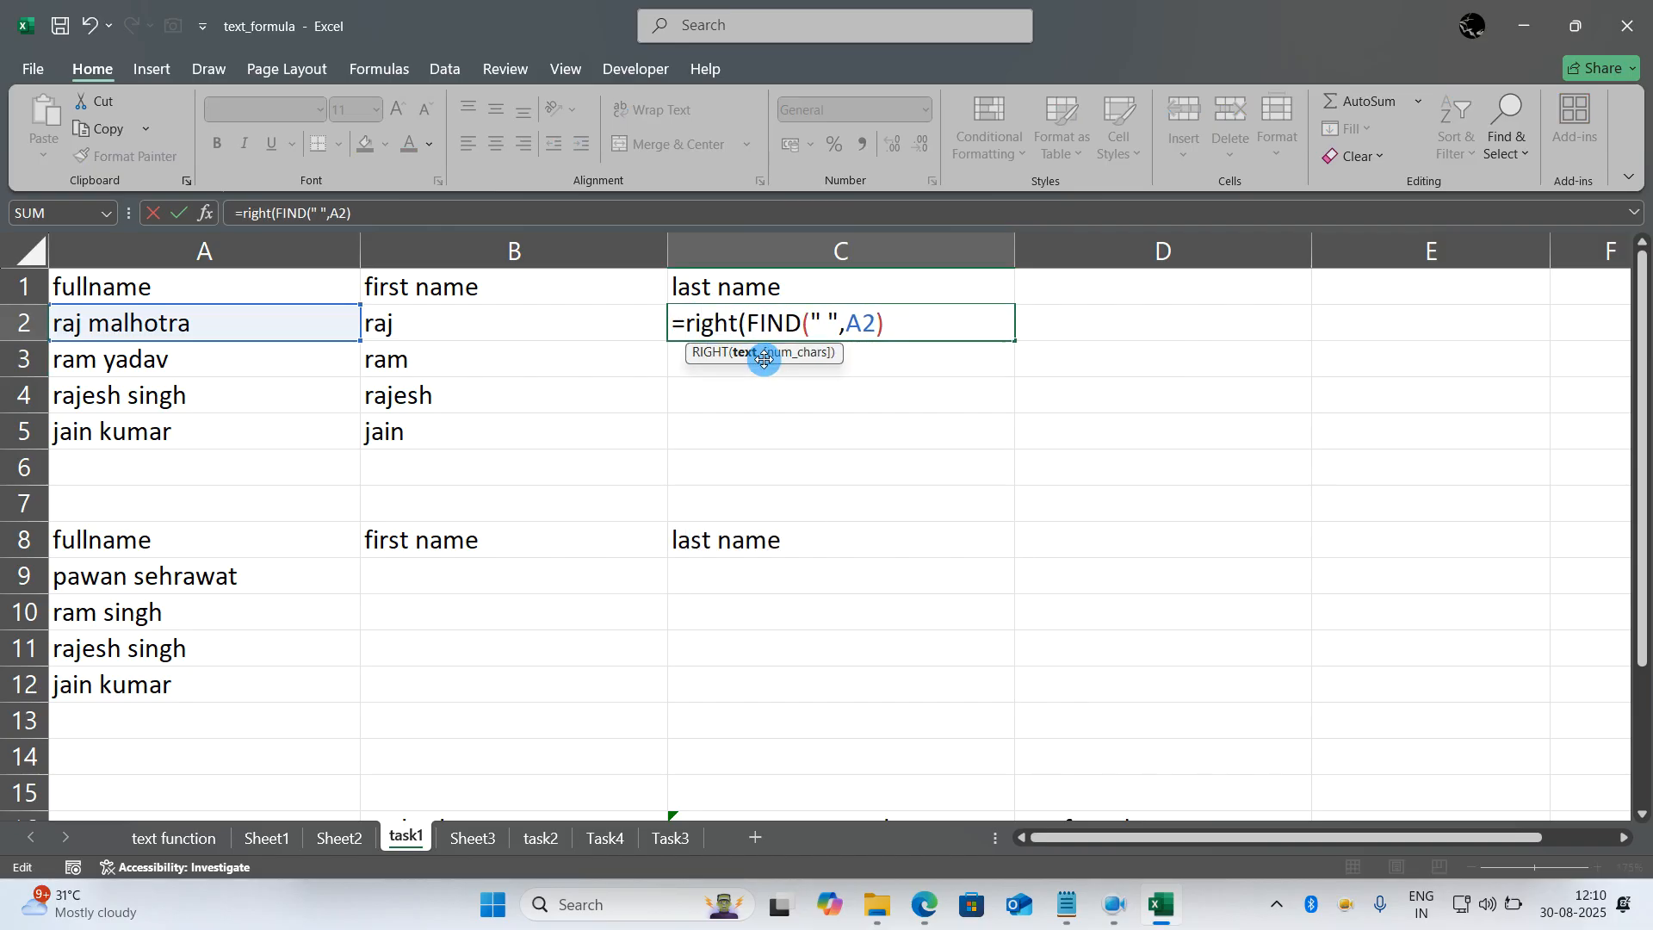
{"action": "left_click", "coordinate": [309, 316]}
{"action": "type", "text": ",len("}
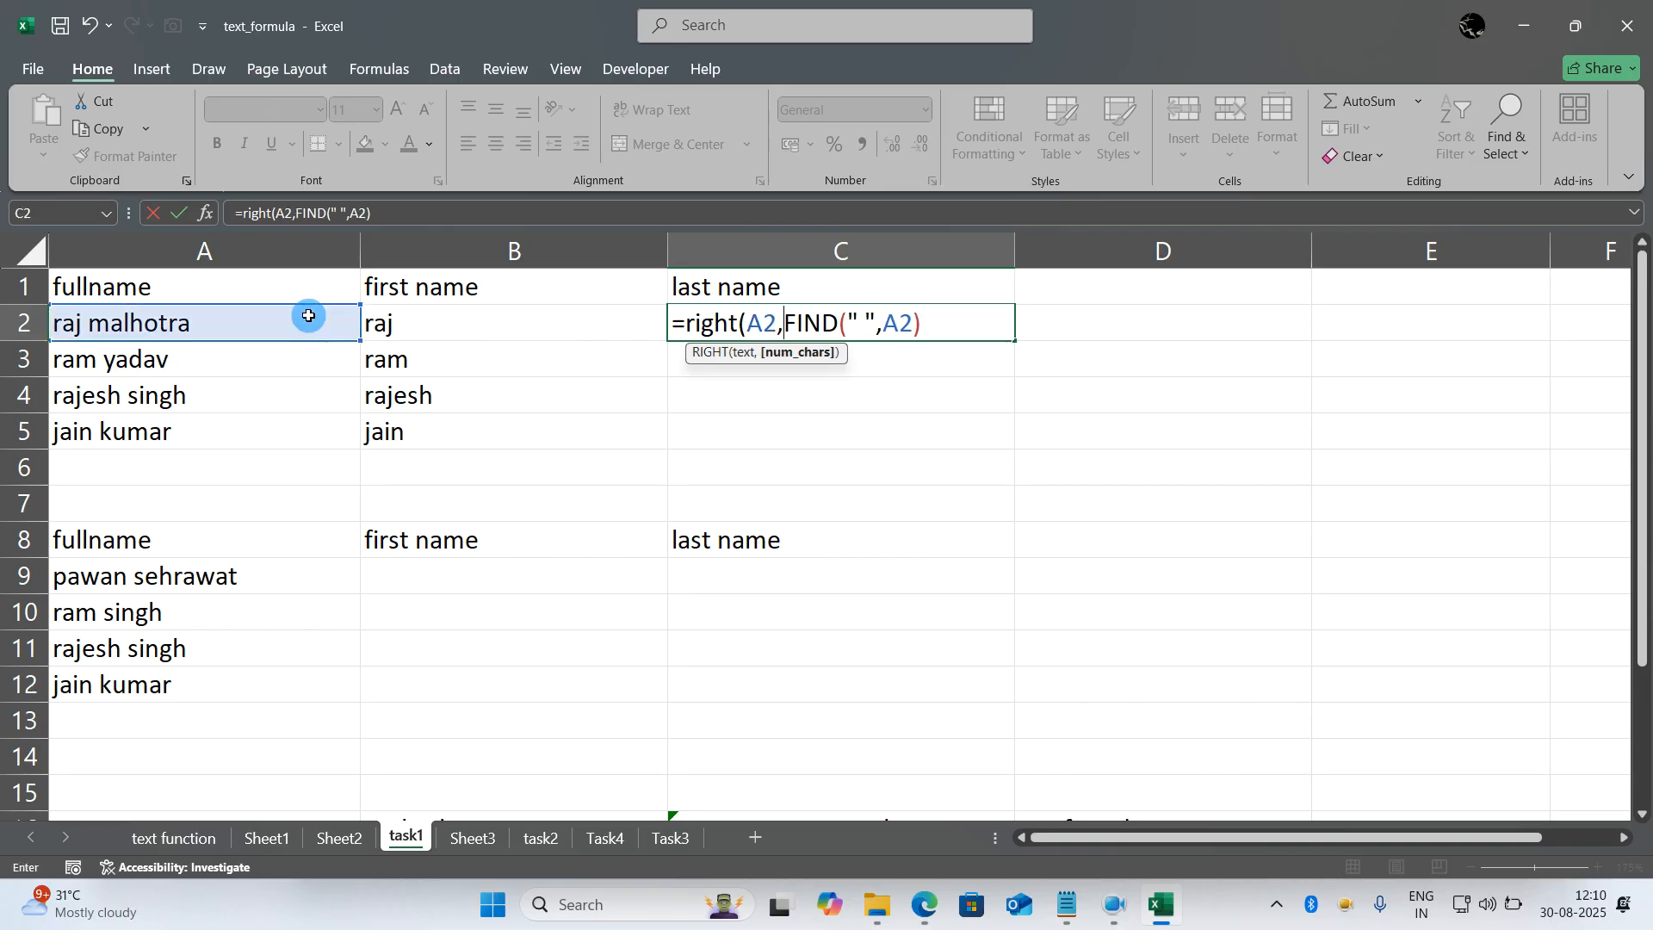
{"action": "left_click", "coordinate": [307, 316]}
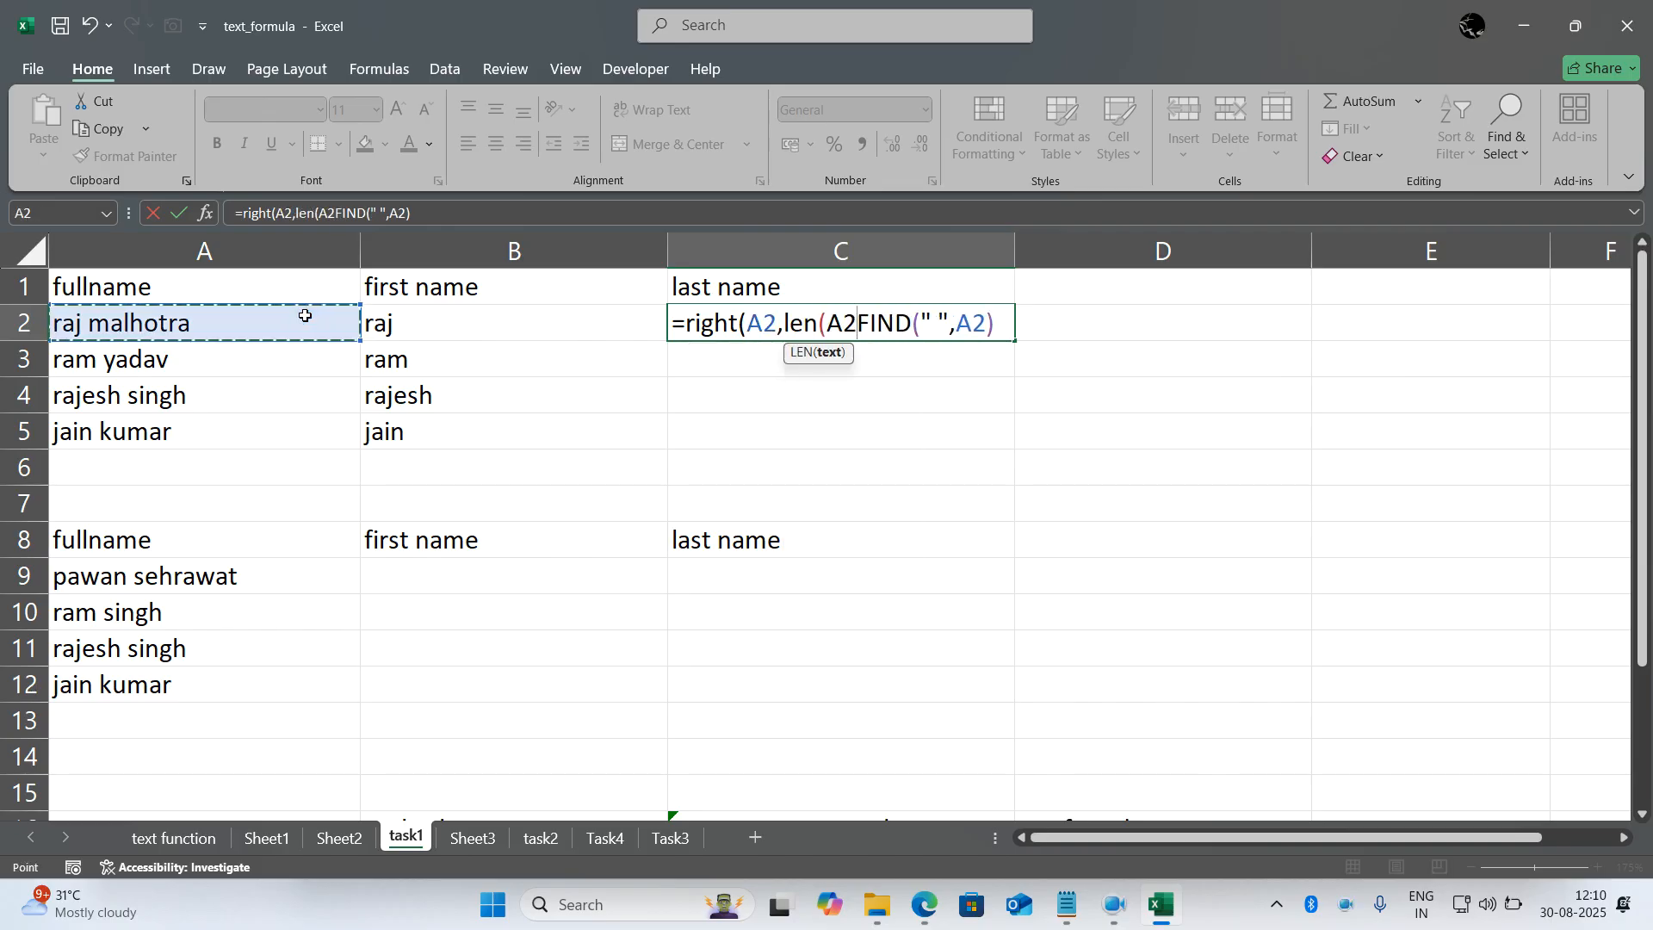
{"action": "type", "text": ")-"}
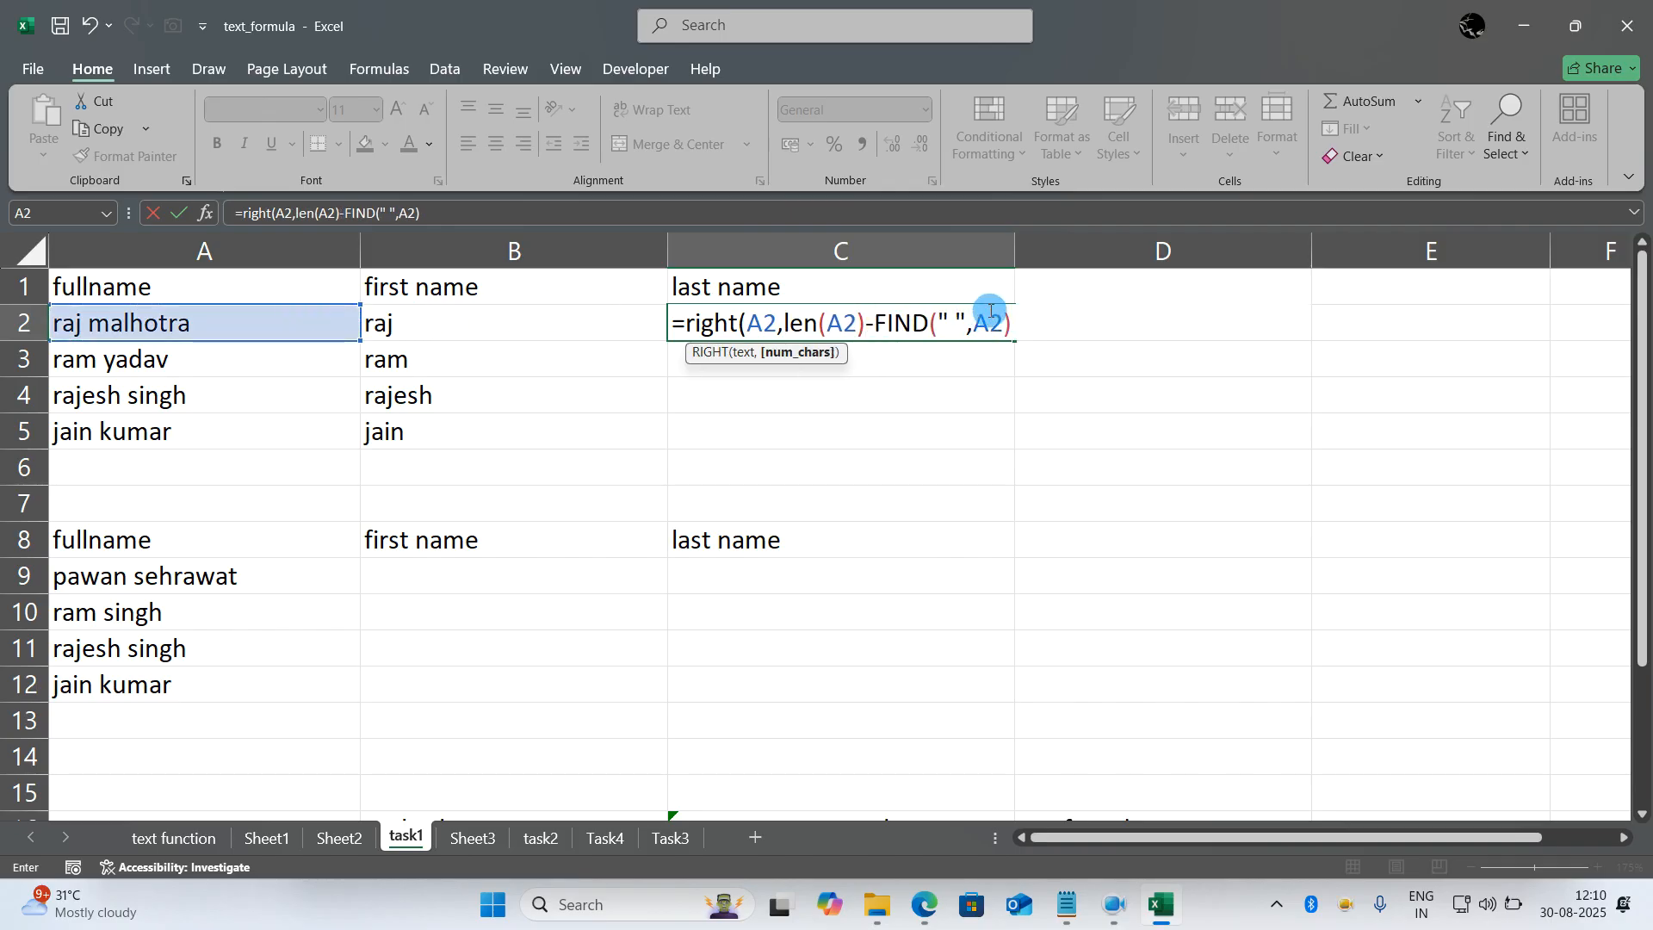
{"action": "left_click", "coordinate": [1048, 317]}
{"action": "type", "text": ")"}
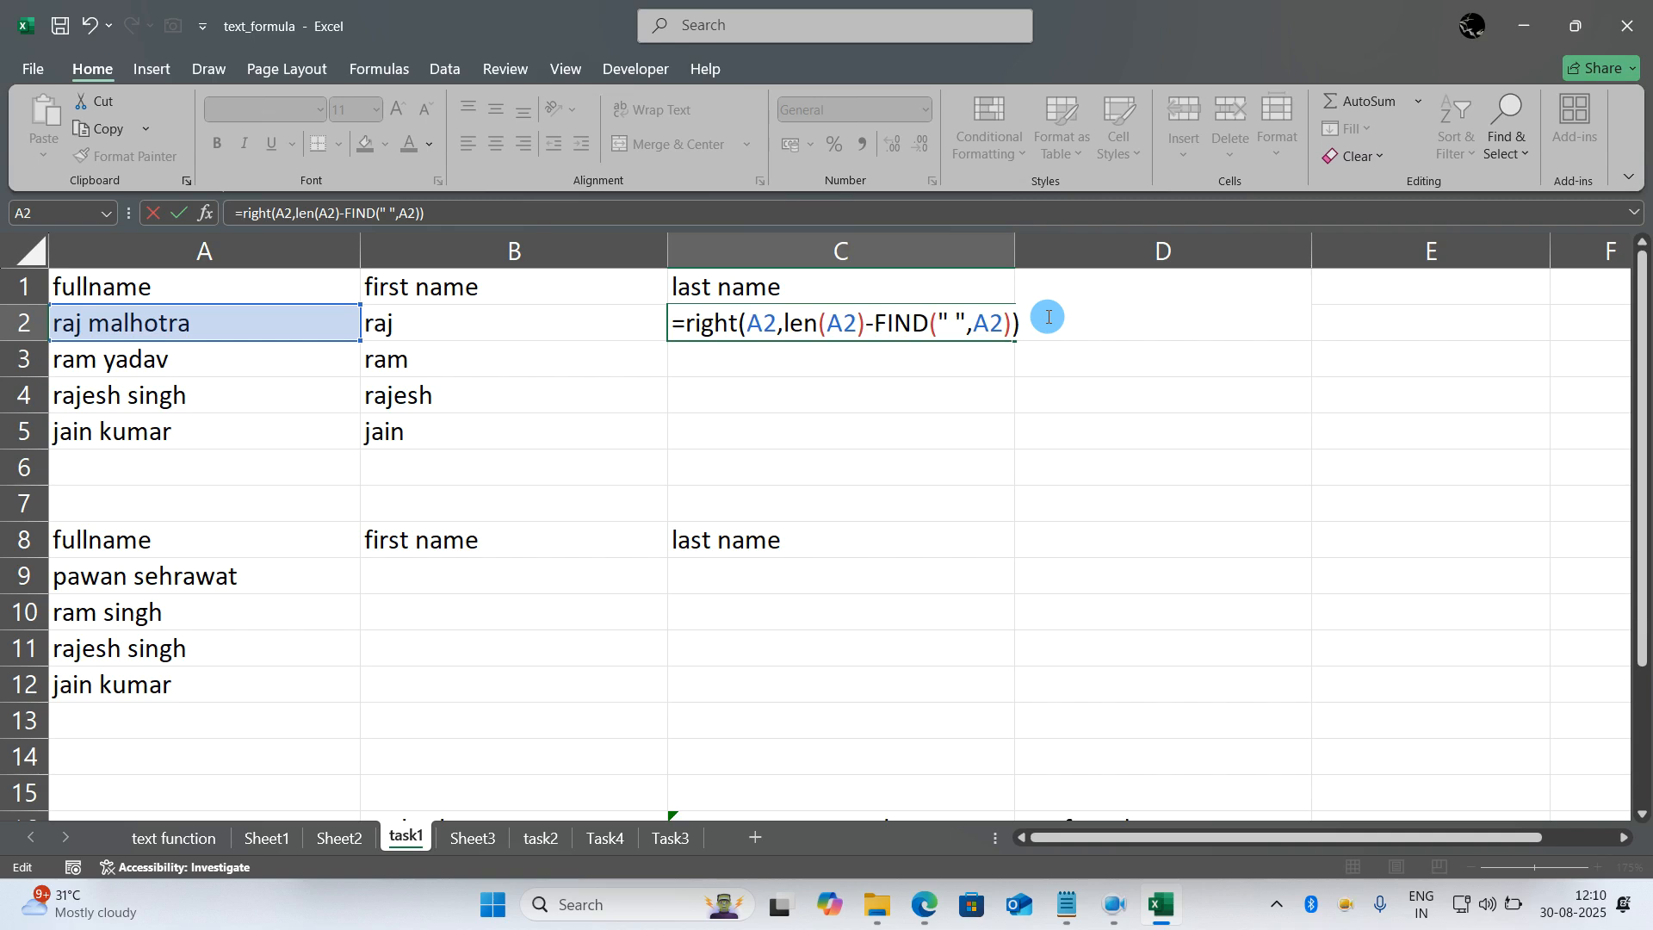
{"action": "key", "text": "Return"}
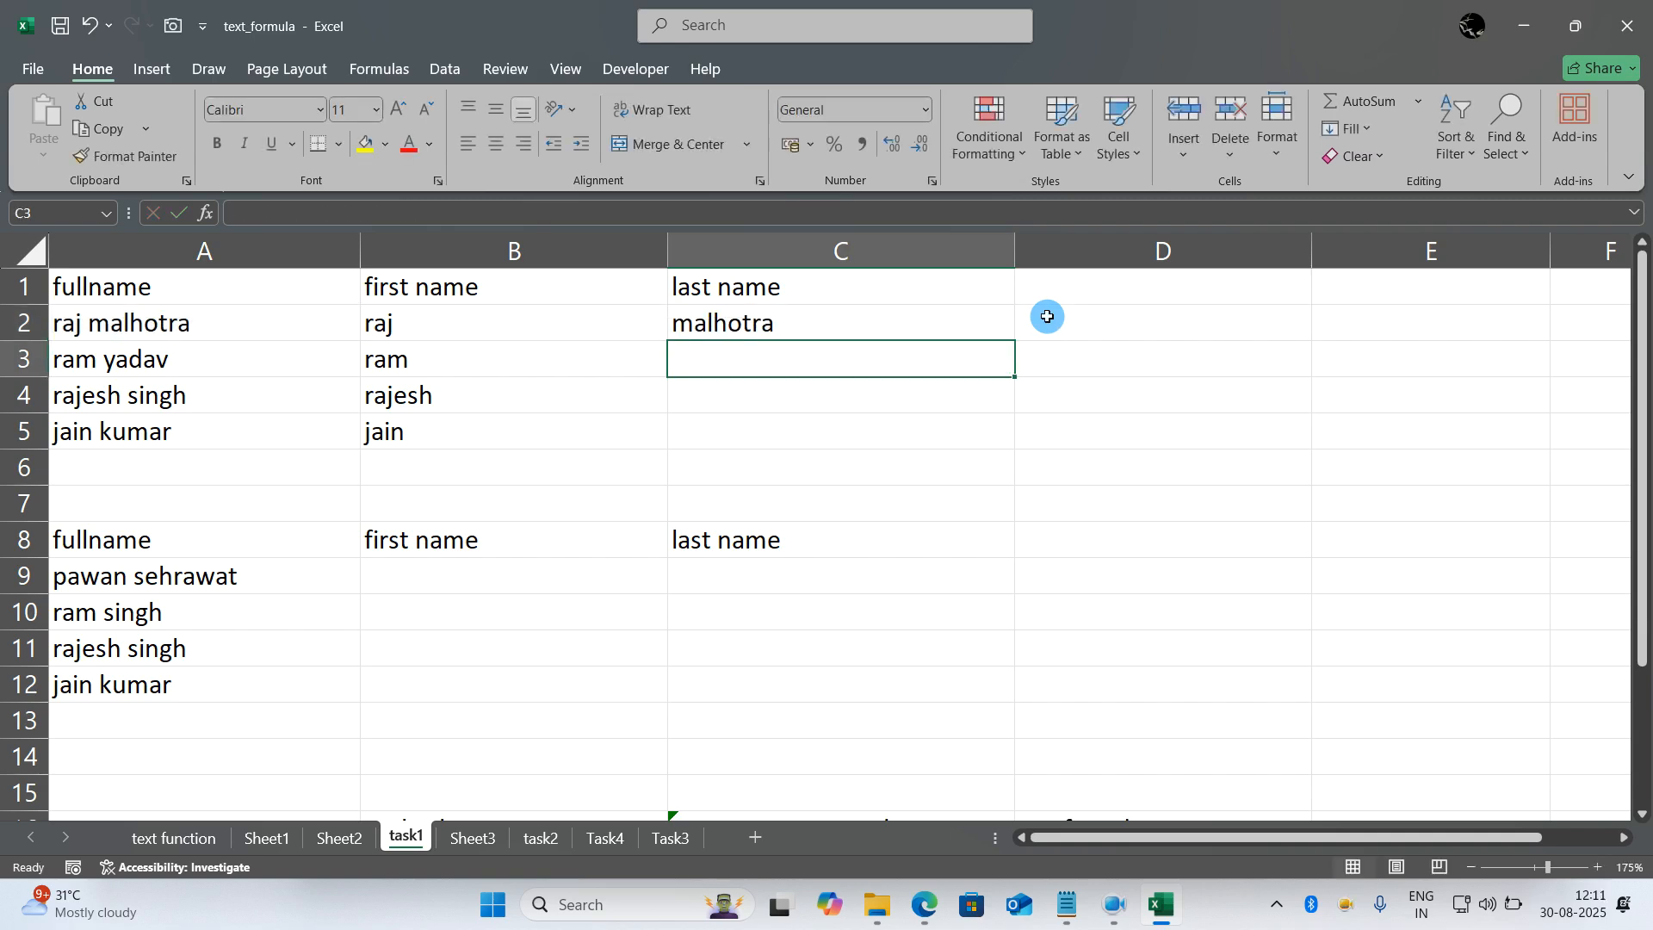
- Fill the last name formula from C2 down to C5
{"action": "left_click", "coordinate": [986, 330]}
{"action": "left_click_drag", "start_coordinate": [1012, 341], "coordinate": [1015, 443]}
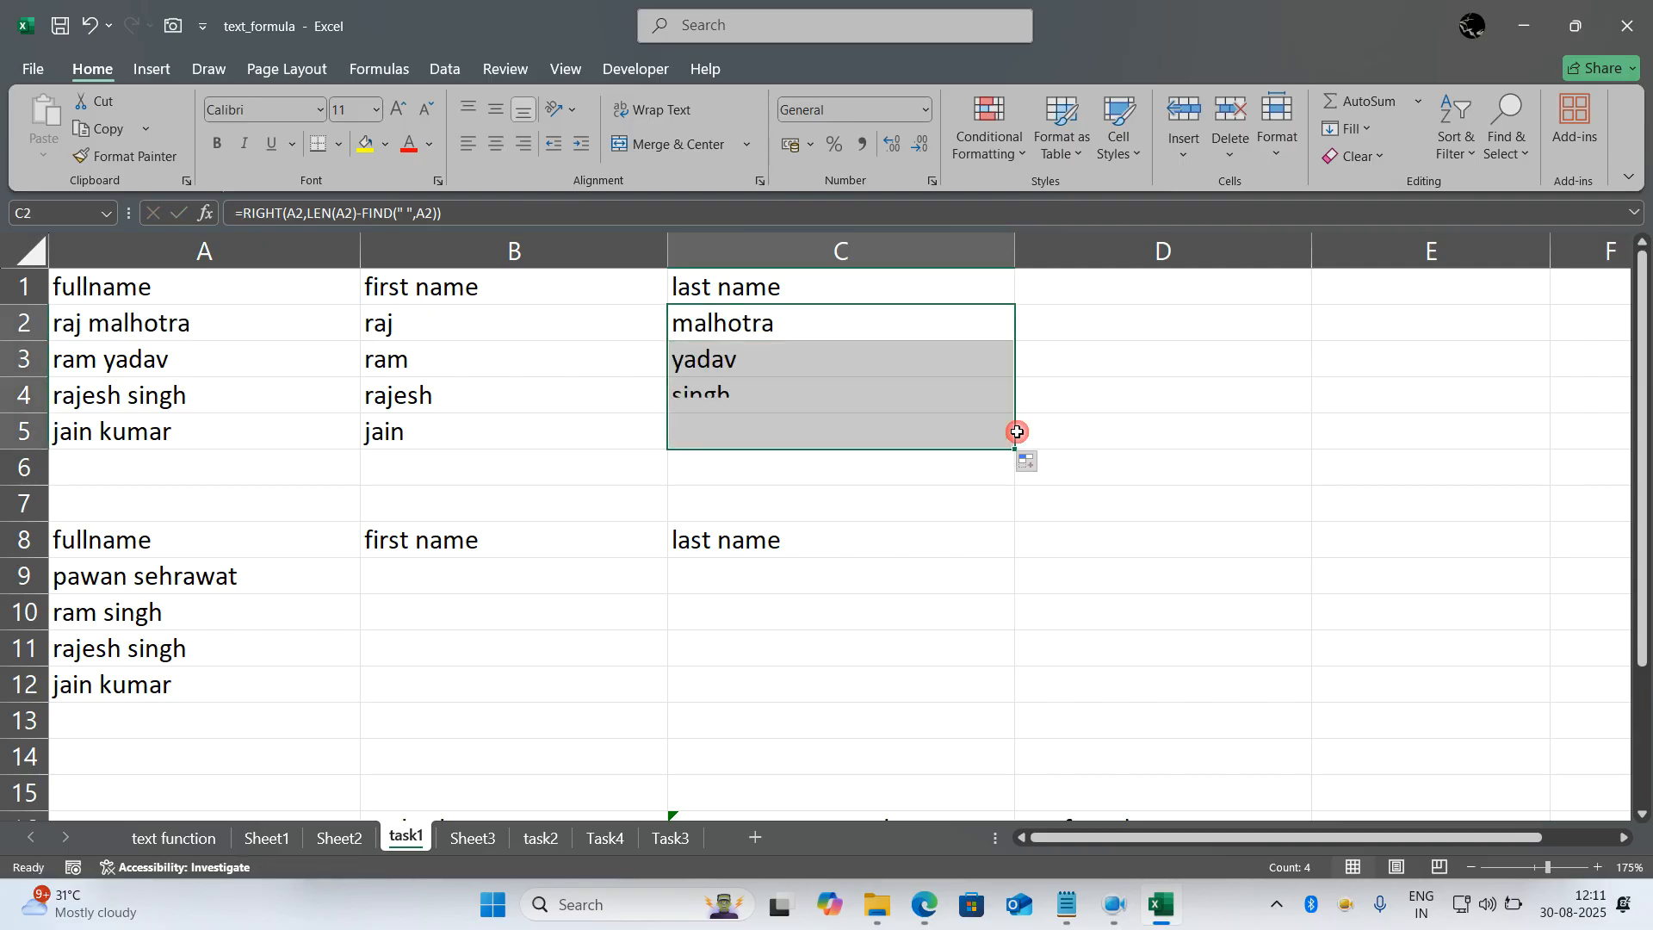
{"action": "left_click", "coordinate": [1143, 535]}
{"action": "key", "text": "F2"}
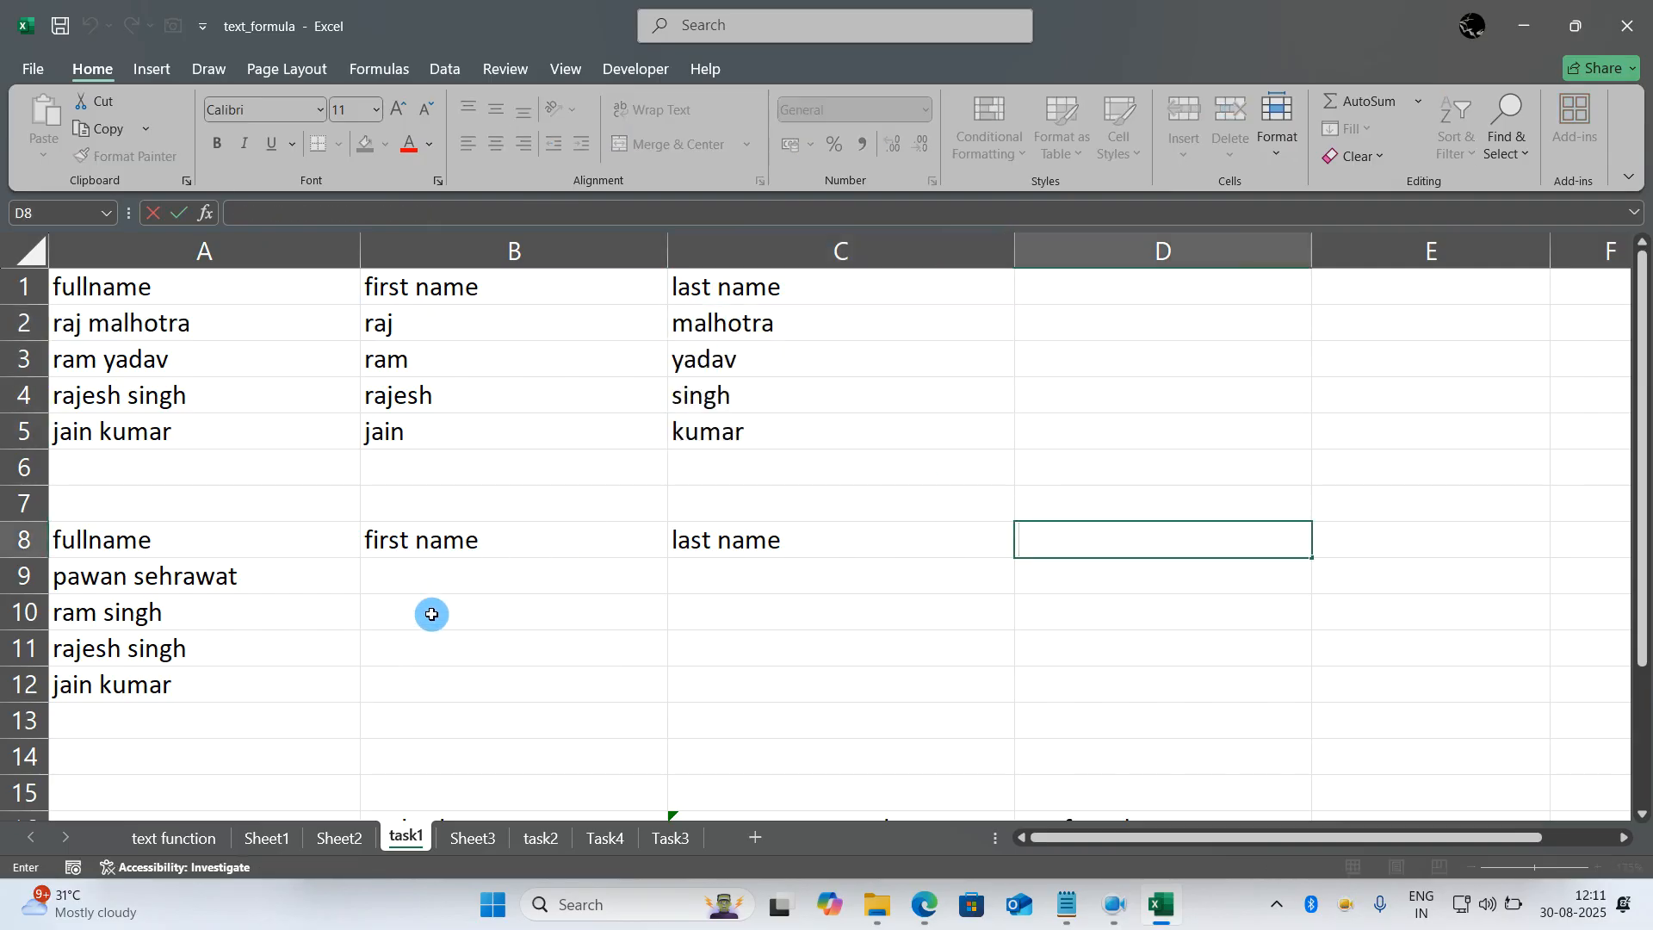
- Review the email splitting exercise on the task2 sheet and the code exercise on the Task4 sheet
{"action": "left_click", "coordinate": [469, 831]}
{"action": "left_click", "coordinate": [551, 842]}
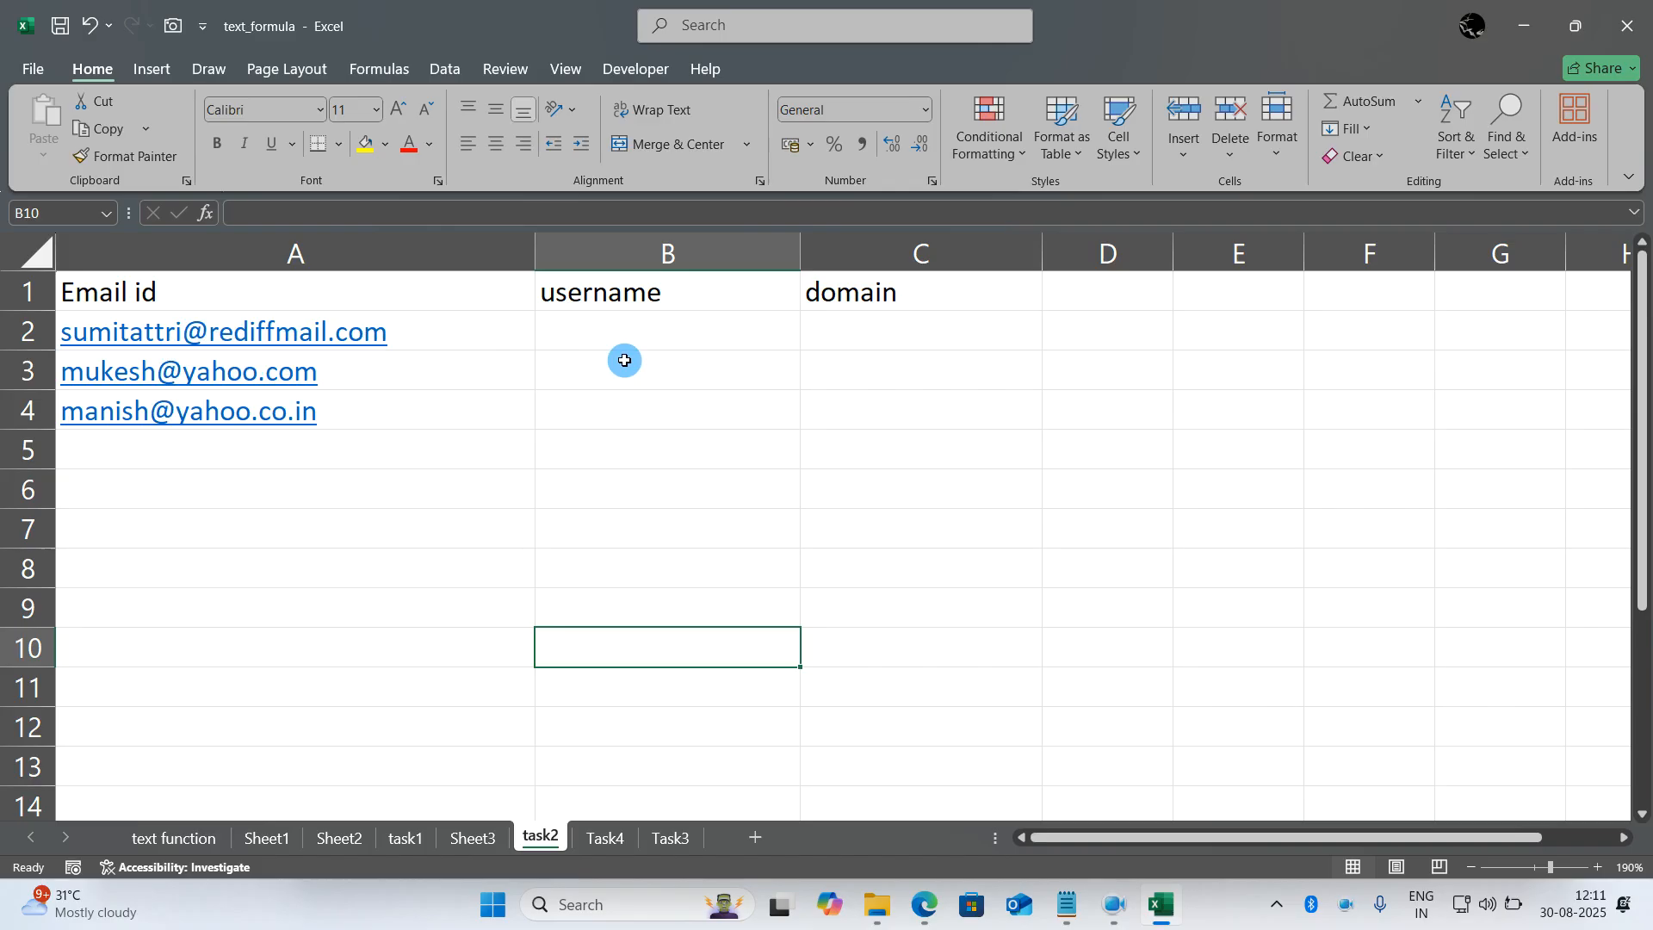
{"action": "left_click", "coordinate": [608, 837]}
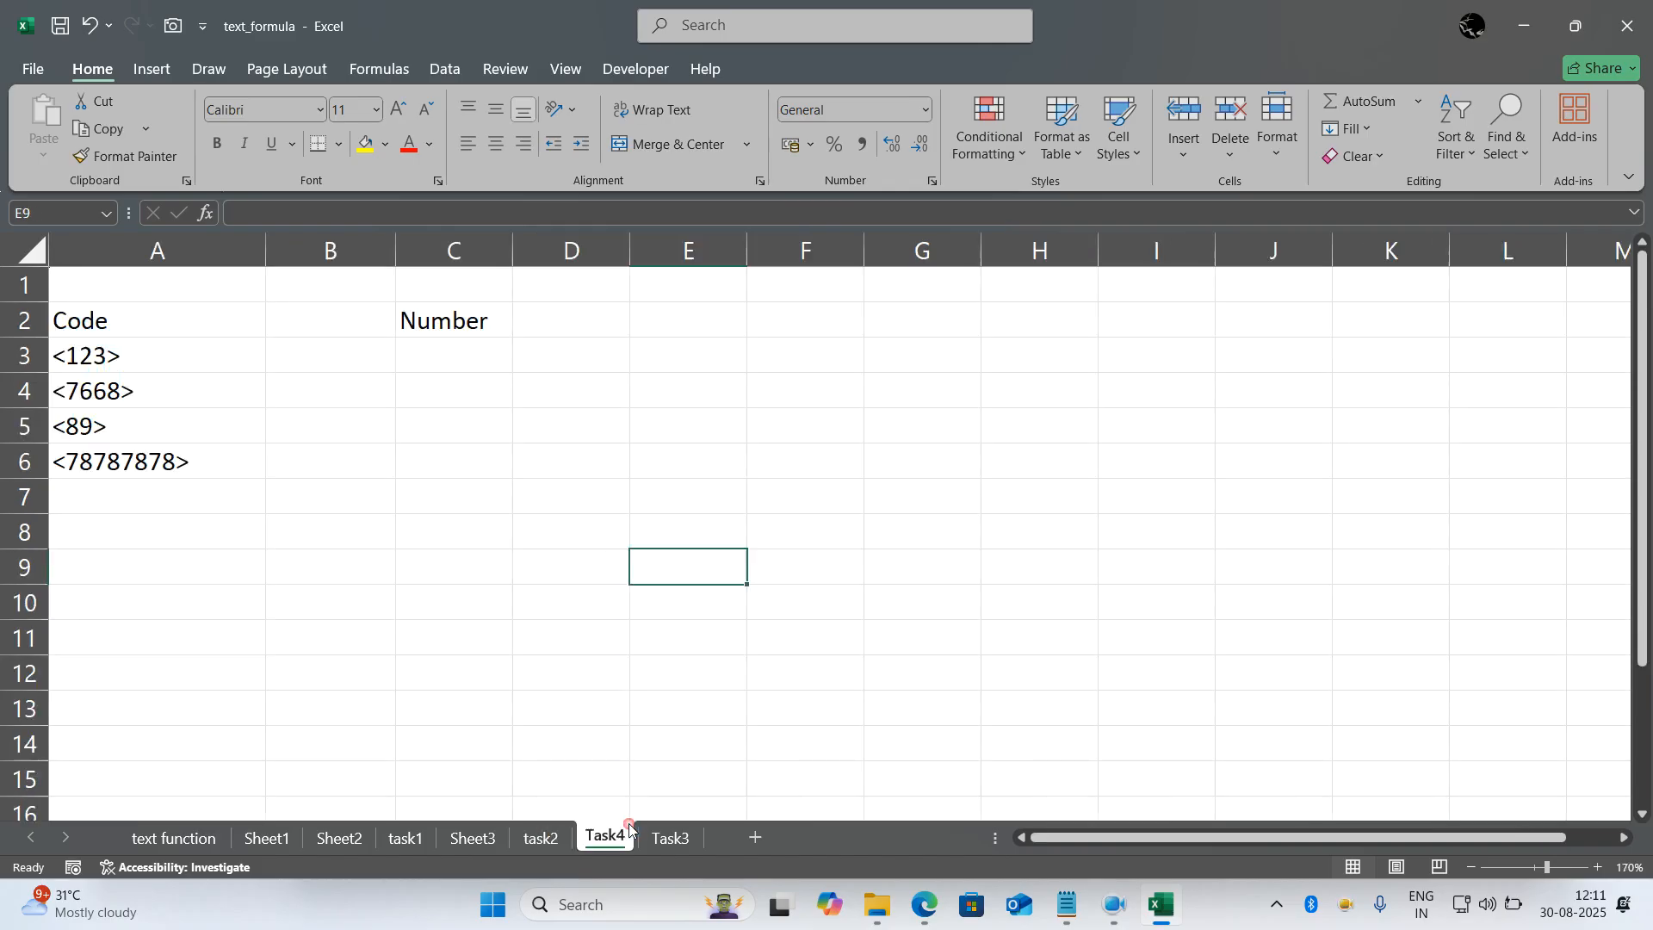
{"action": "left_click", "coordinate": [533, 676]}
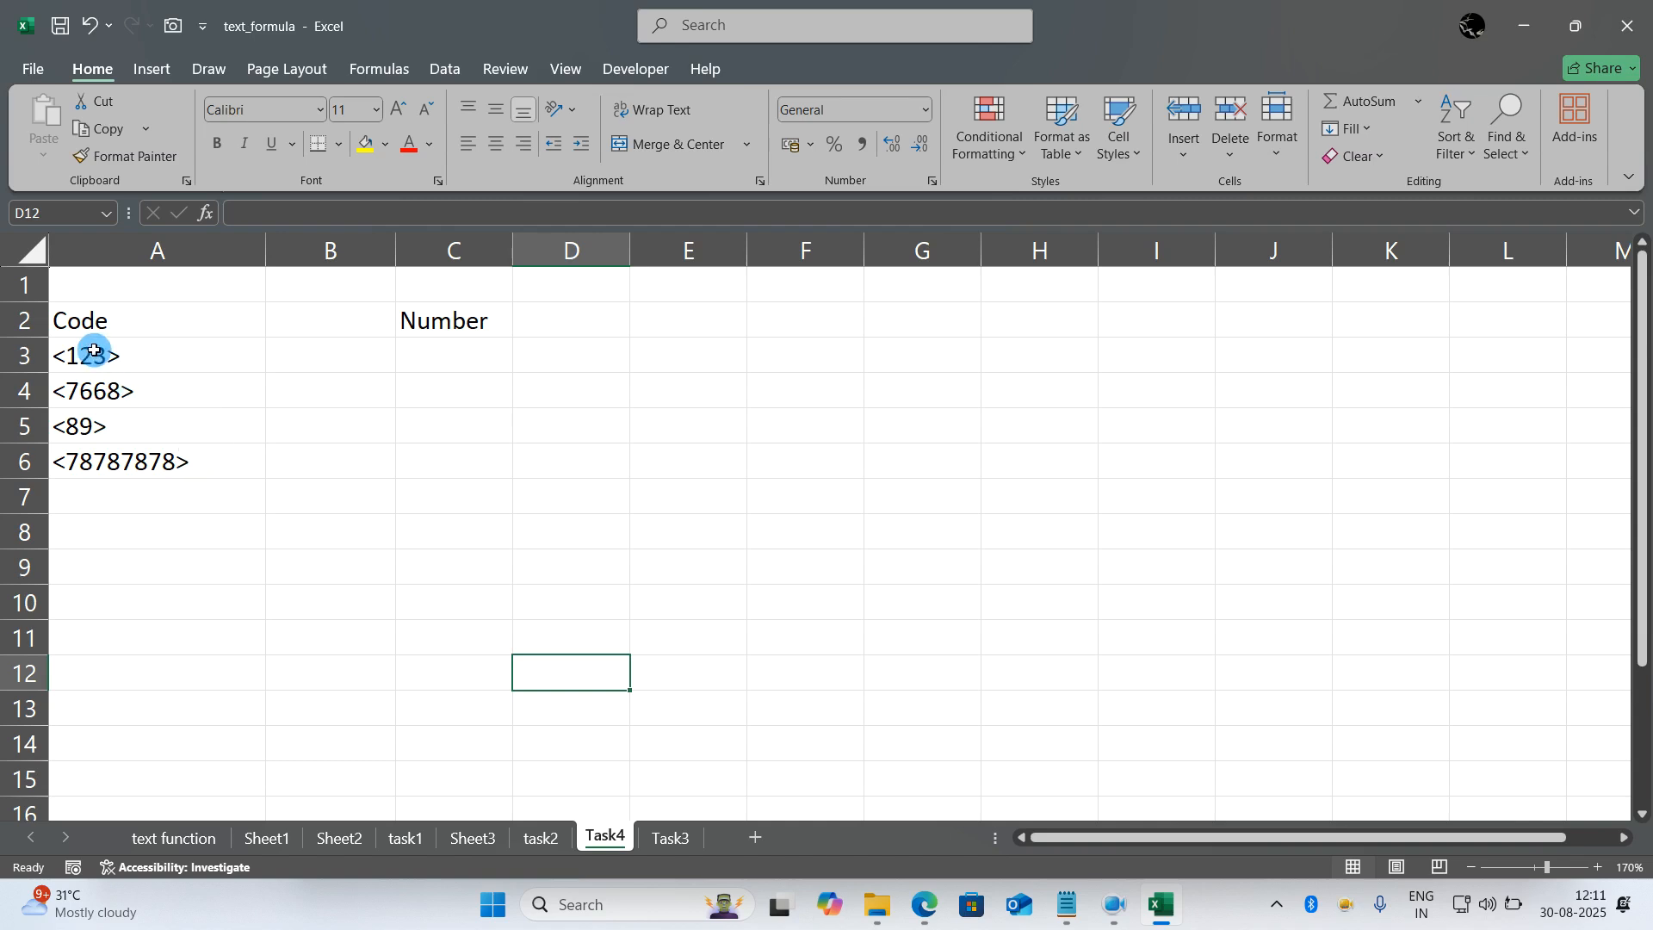
- Enter the sample answers 123 in C3 and 7668 in C4 for the first two codes
{"action": "left_click", "coordinate": [415, 360]}
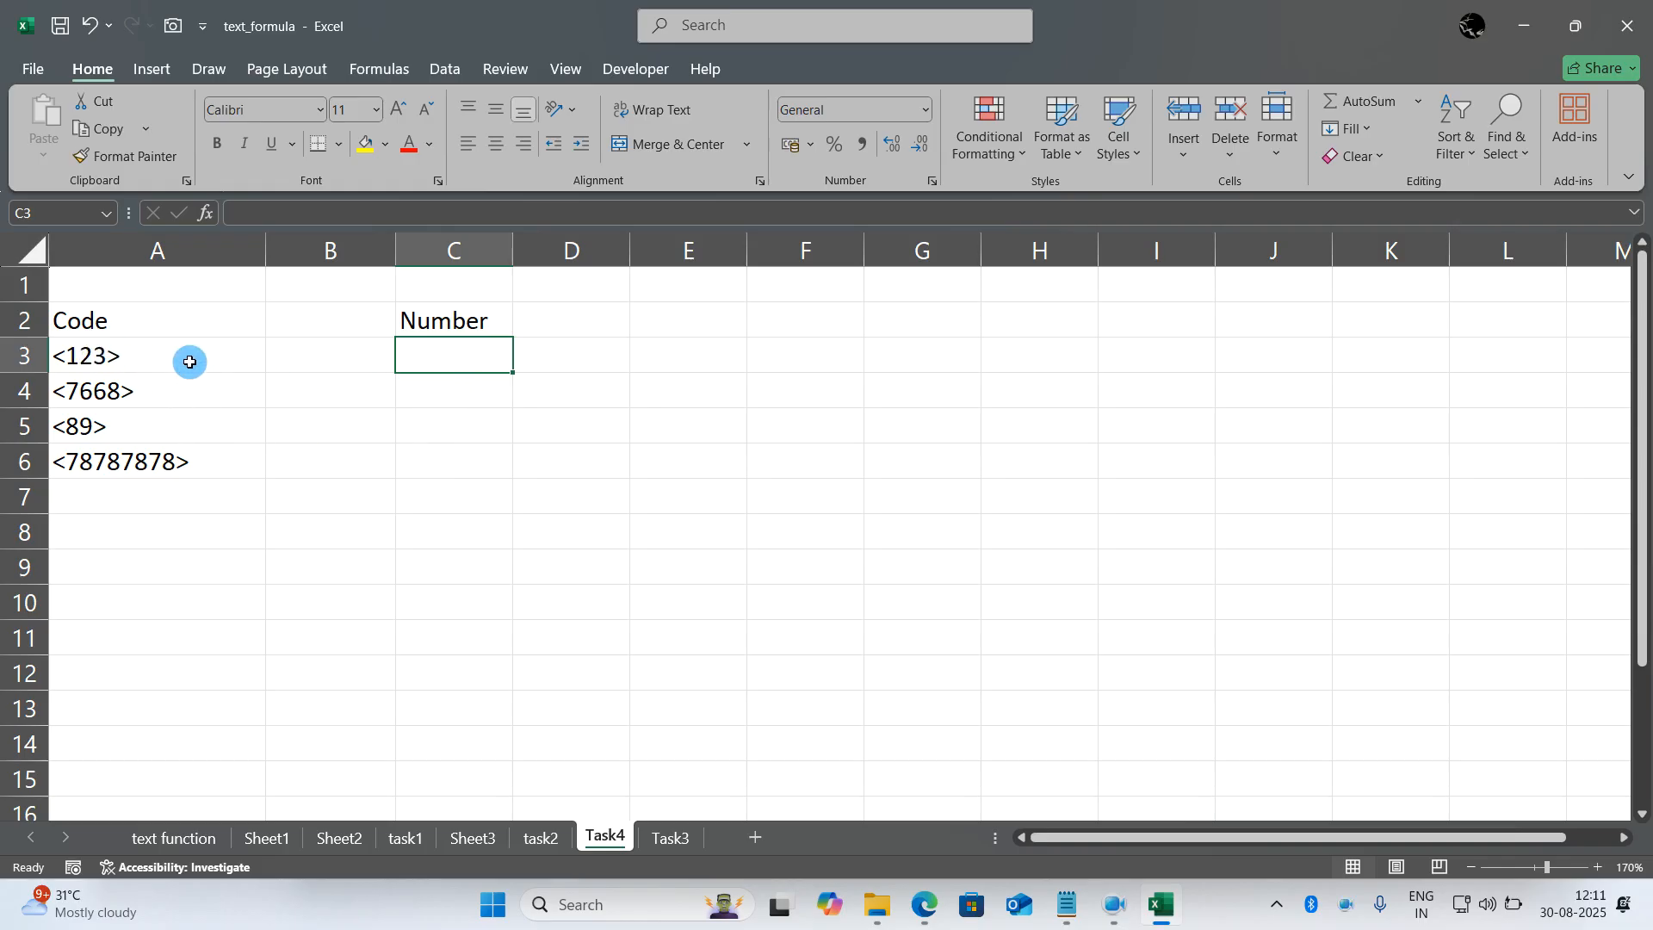
{"action": "type", "text": "123"}
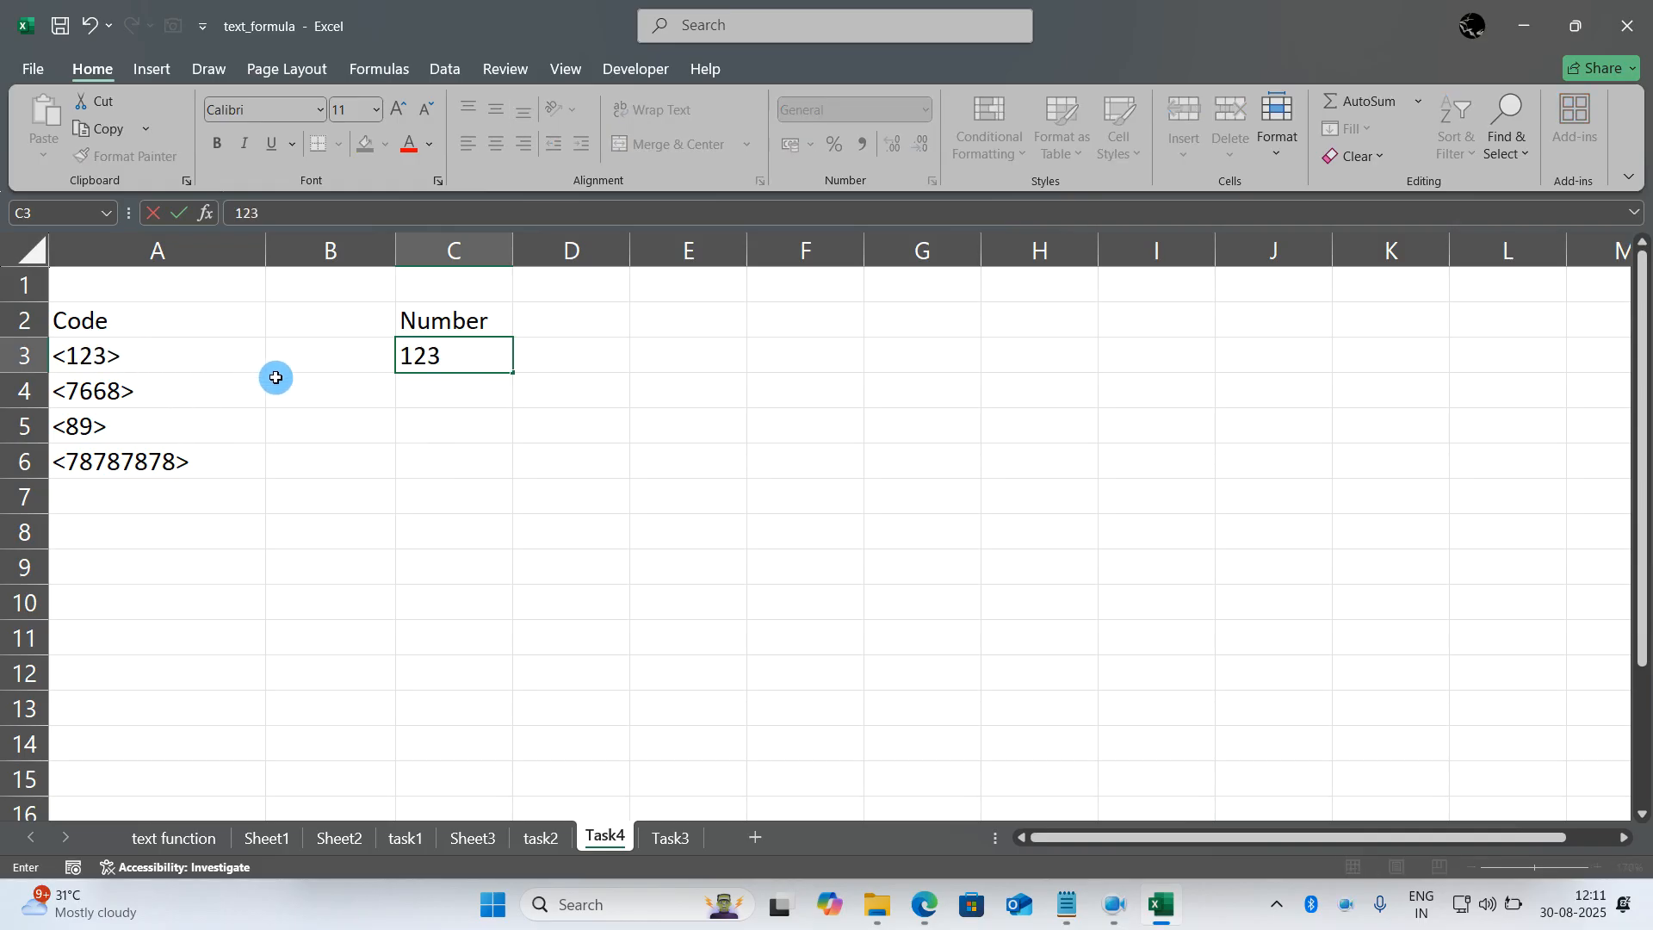
{"action": "left_click", "coordinate": [432, 393]}
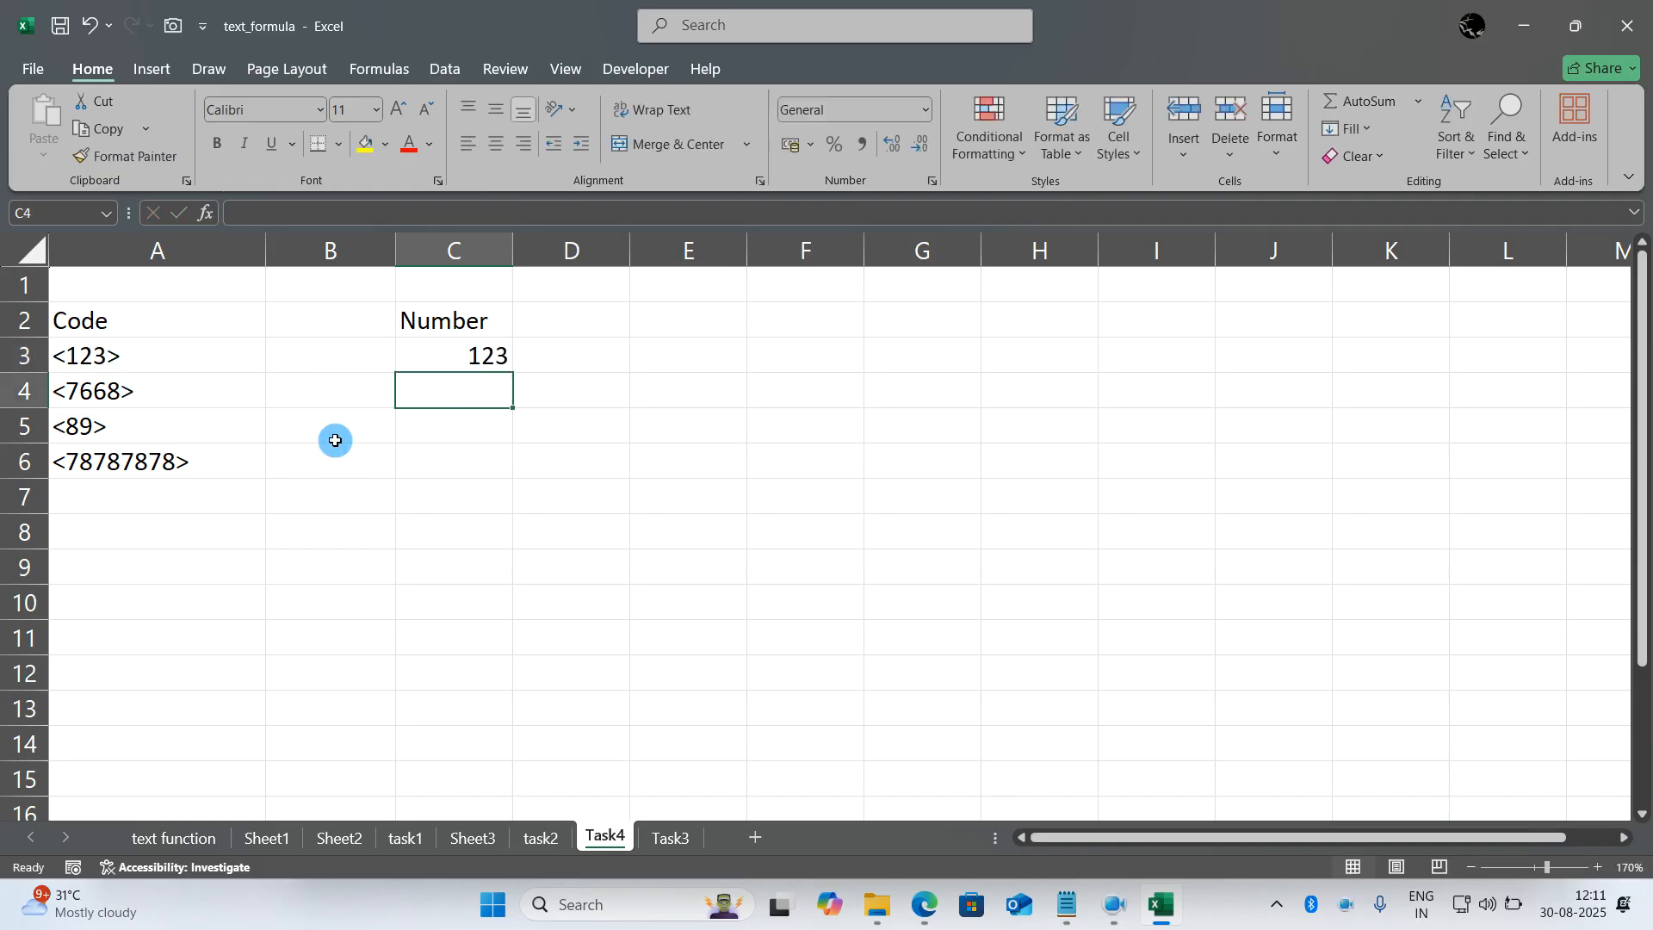
{"action": "type", "text": "7"}
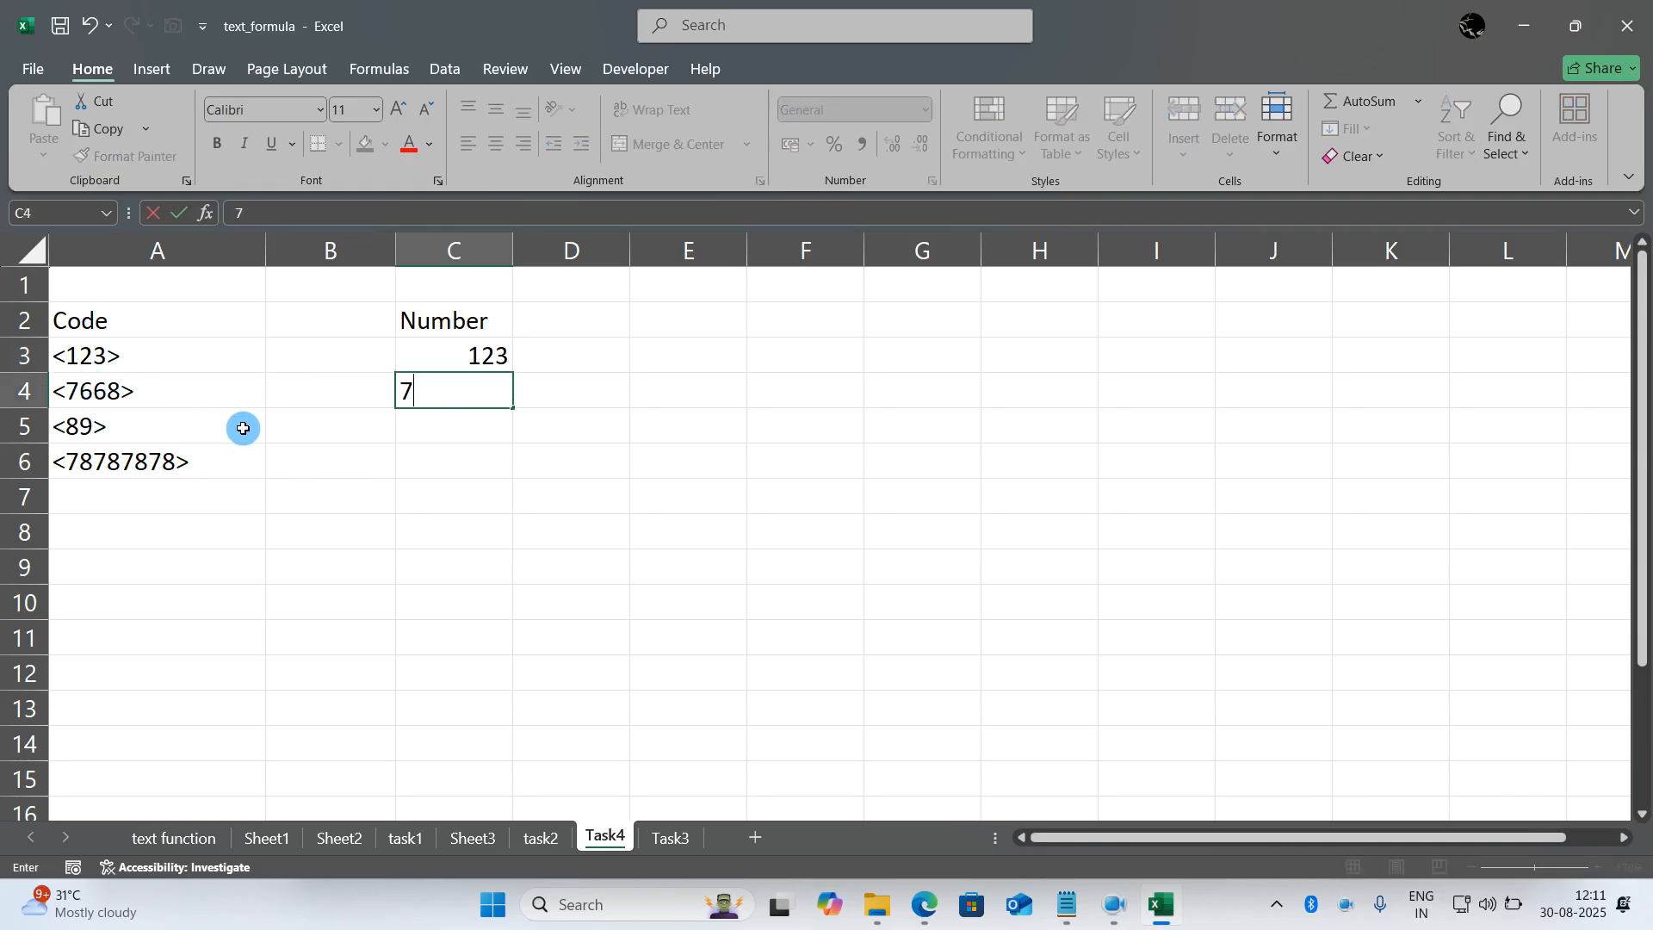
{"action": "type", "text": "668"}
{"action": "left_click", "coordinate": [361, 460]}
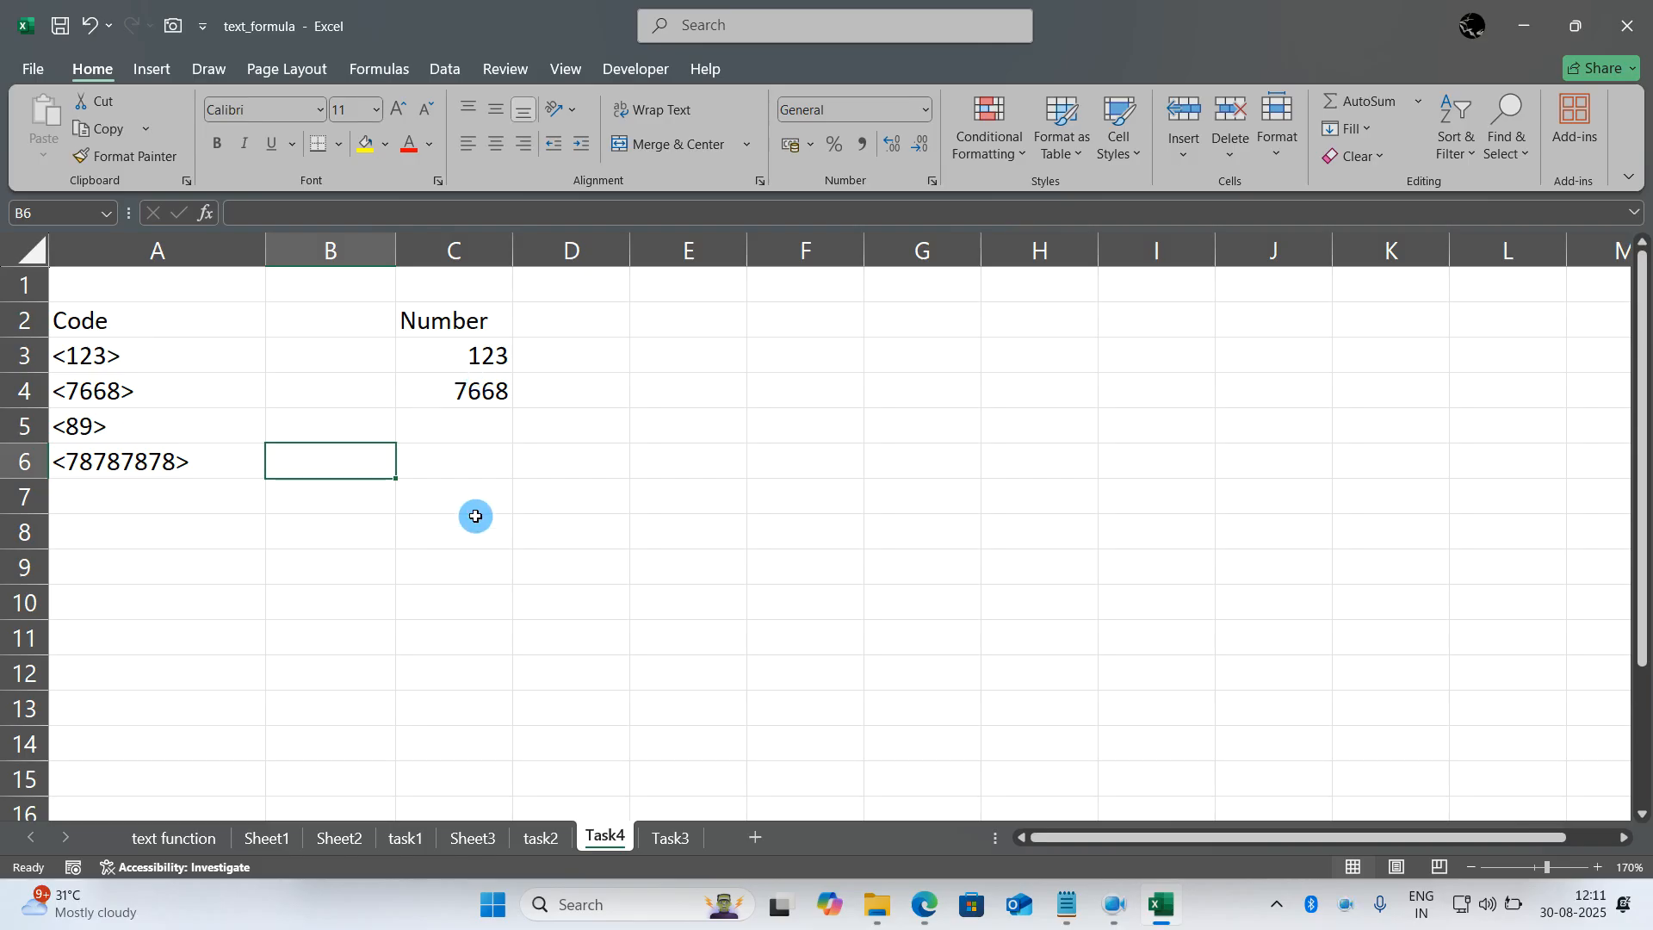
- Clear the sample answers from C3:C4 in the Number column
{"action": "left_click_drag", "start_coordinate": [479, 389], "coordinate": [479, 359]}
{"action": "key", "text": "Delete"}
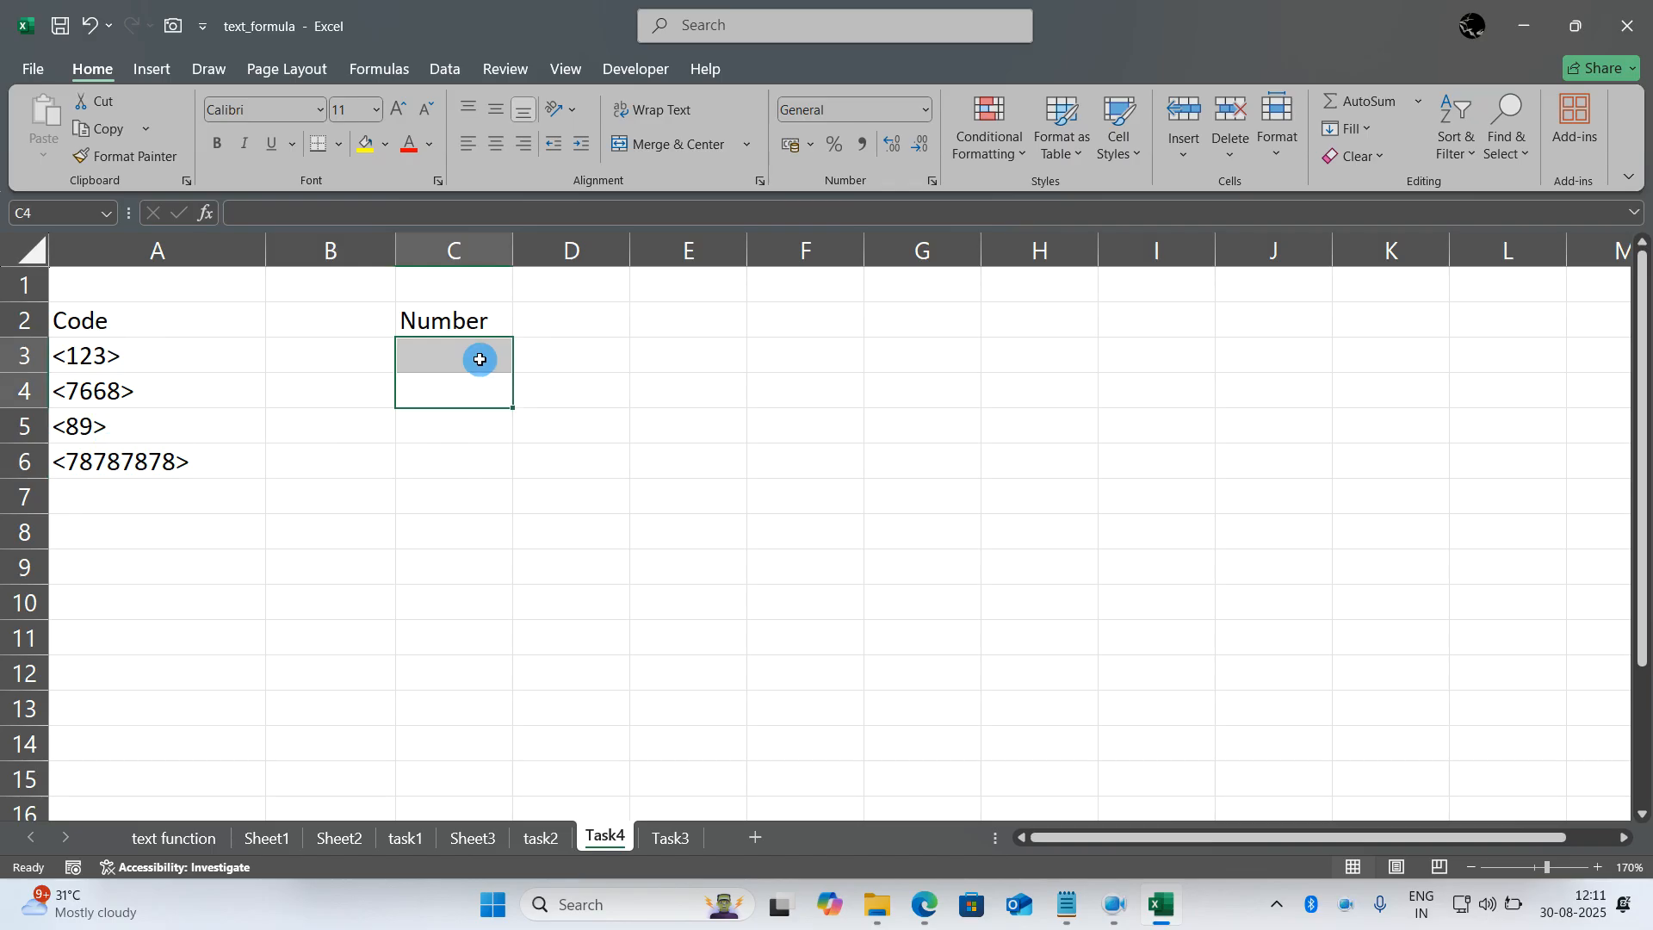
{"action": "left_click", "coordinate": [479, 359]}
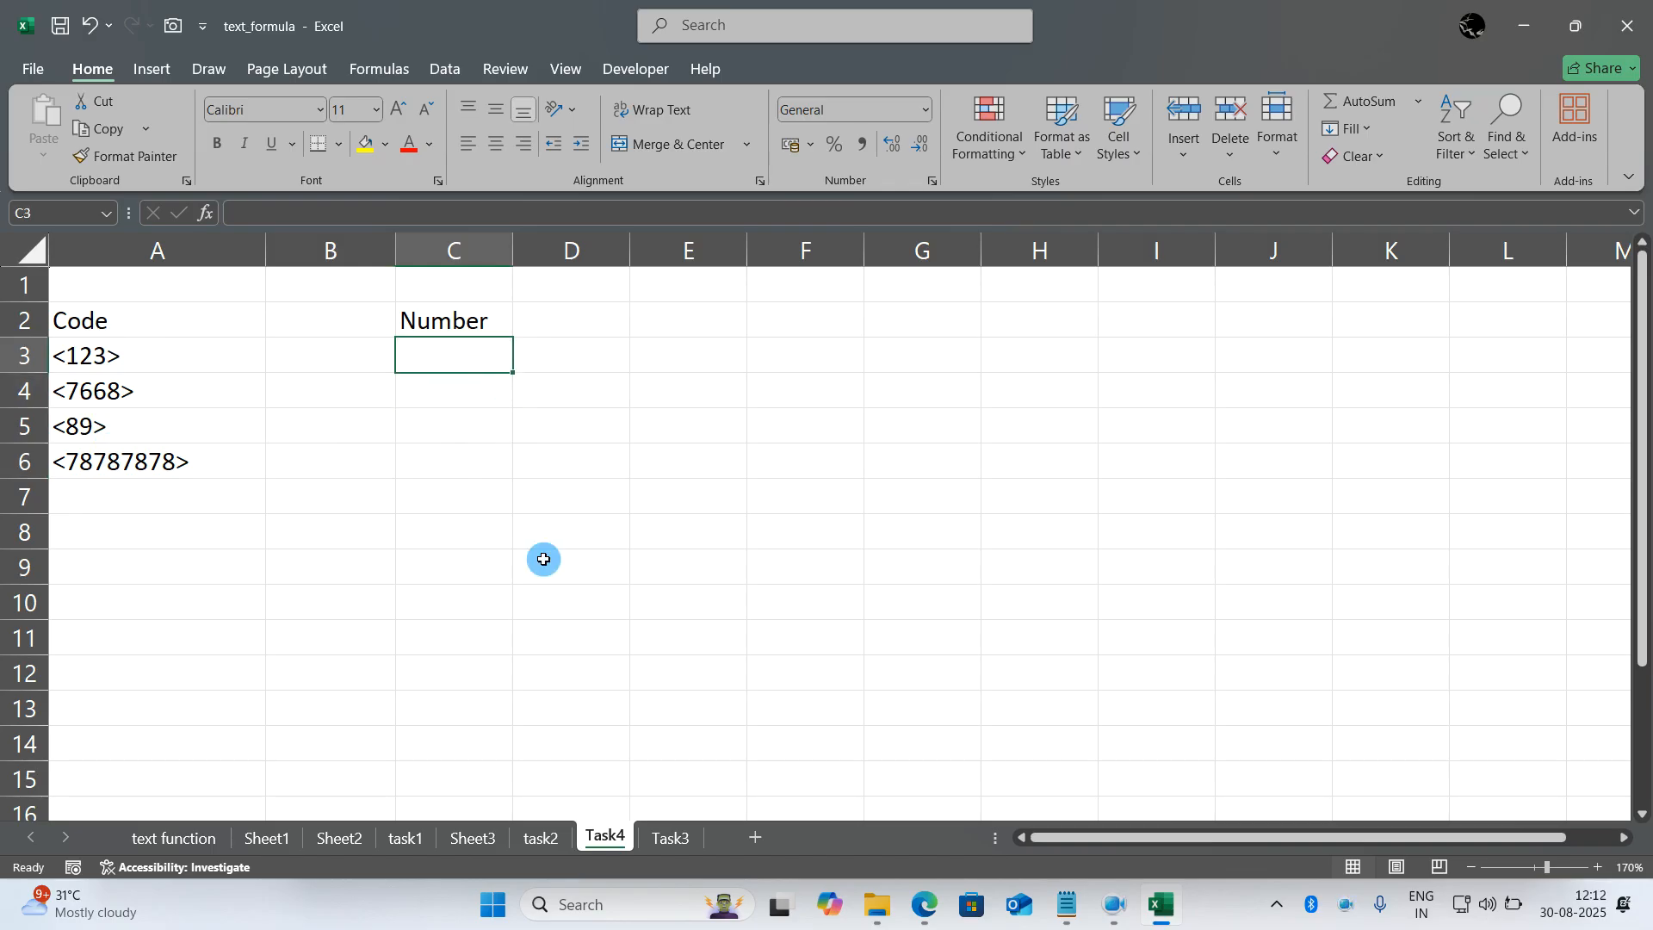
- Open the Task3 sheet and zoom in to 220%
{"action": "left_click", "coordinate": [670, 837]}
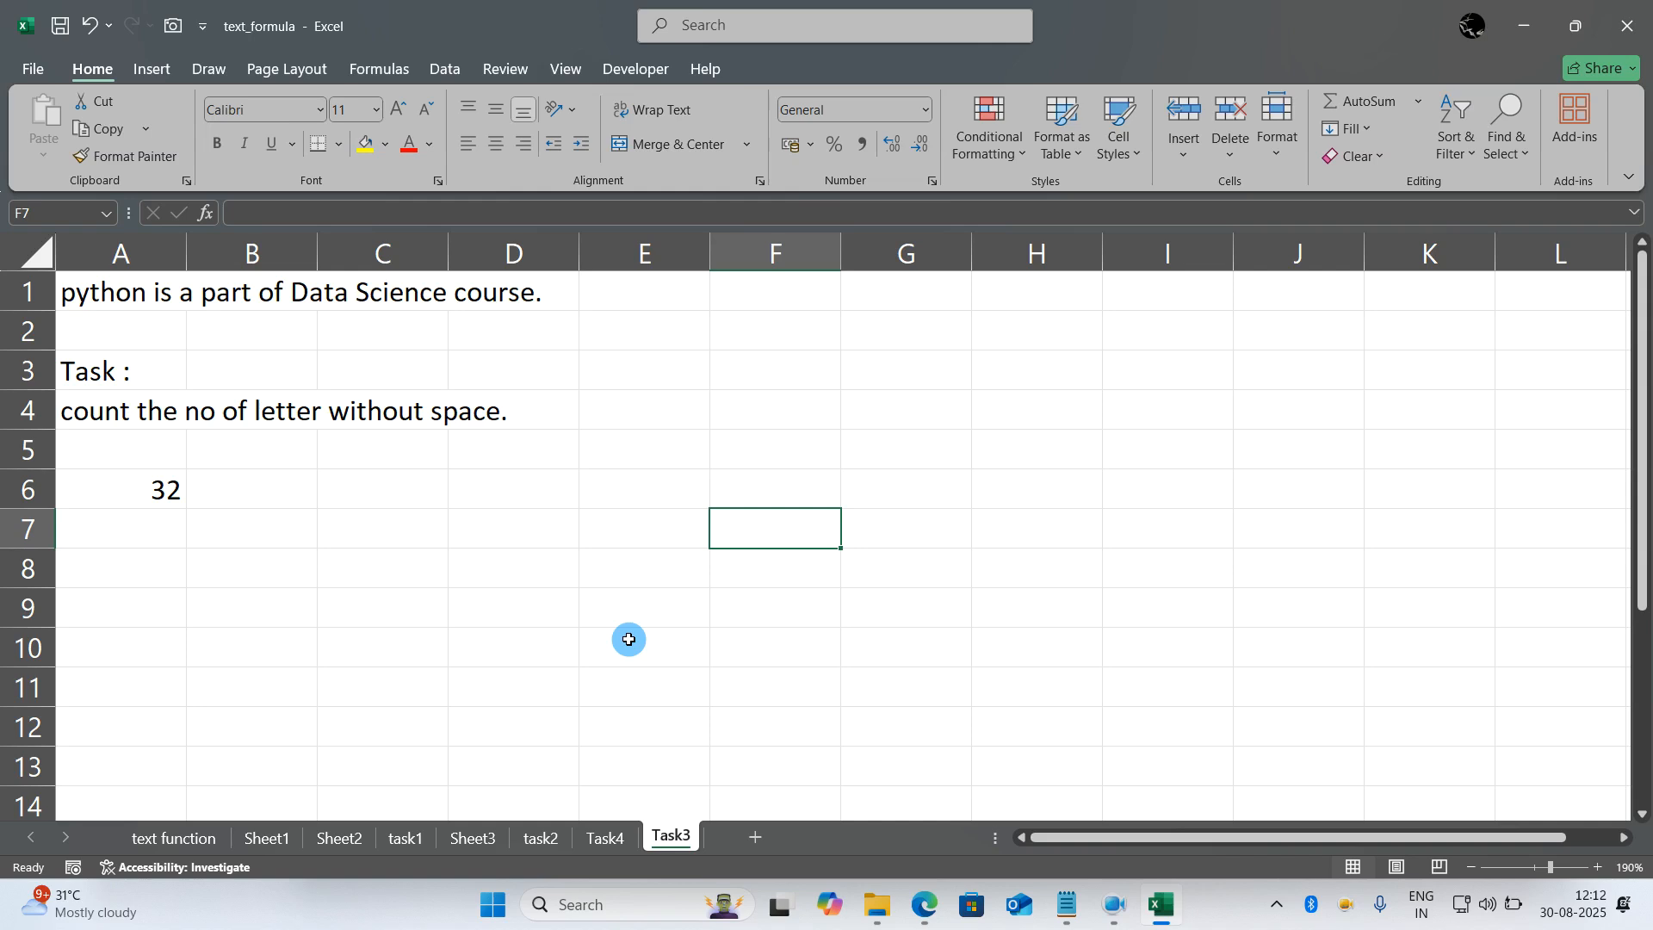
{"action": "scroll", "coordinate": [629, 638], "scroll_direction": "up", "scroll_amount": 2}
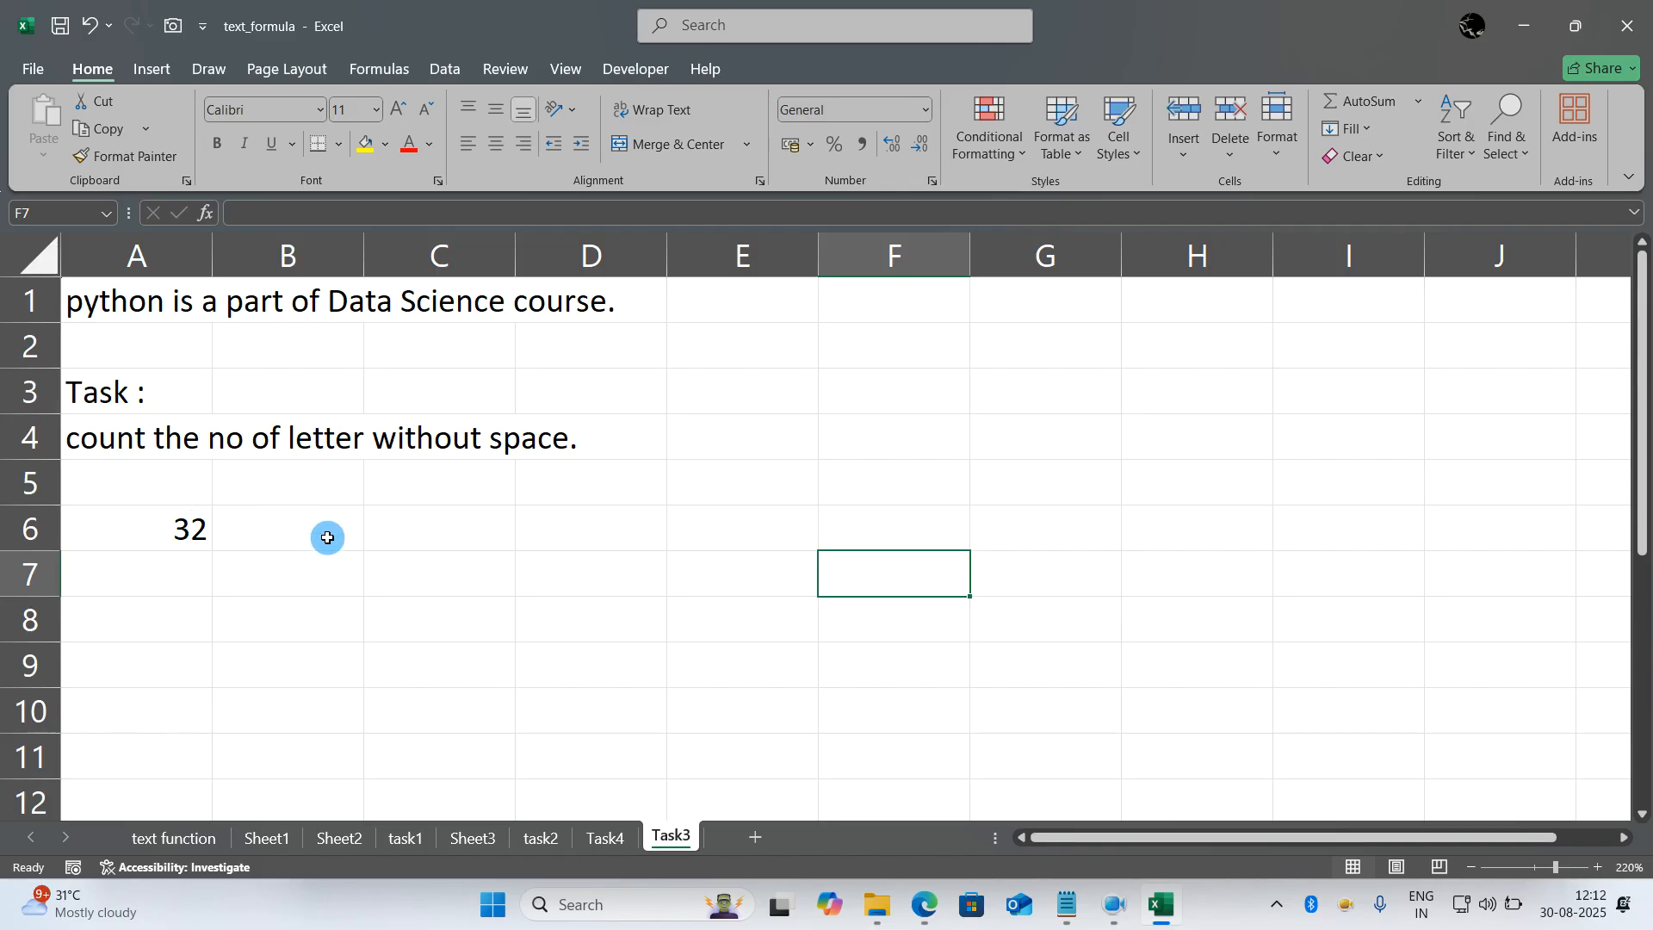
- Count all characters of the sentence in A1 with a LEN formula in C6
{"action": "left_click", "coordinate": [417, 518]}
{"action": "type", "text": "=len("}
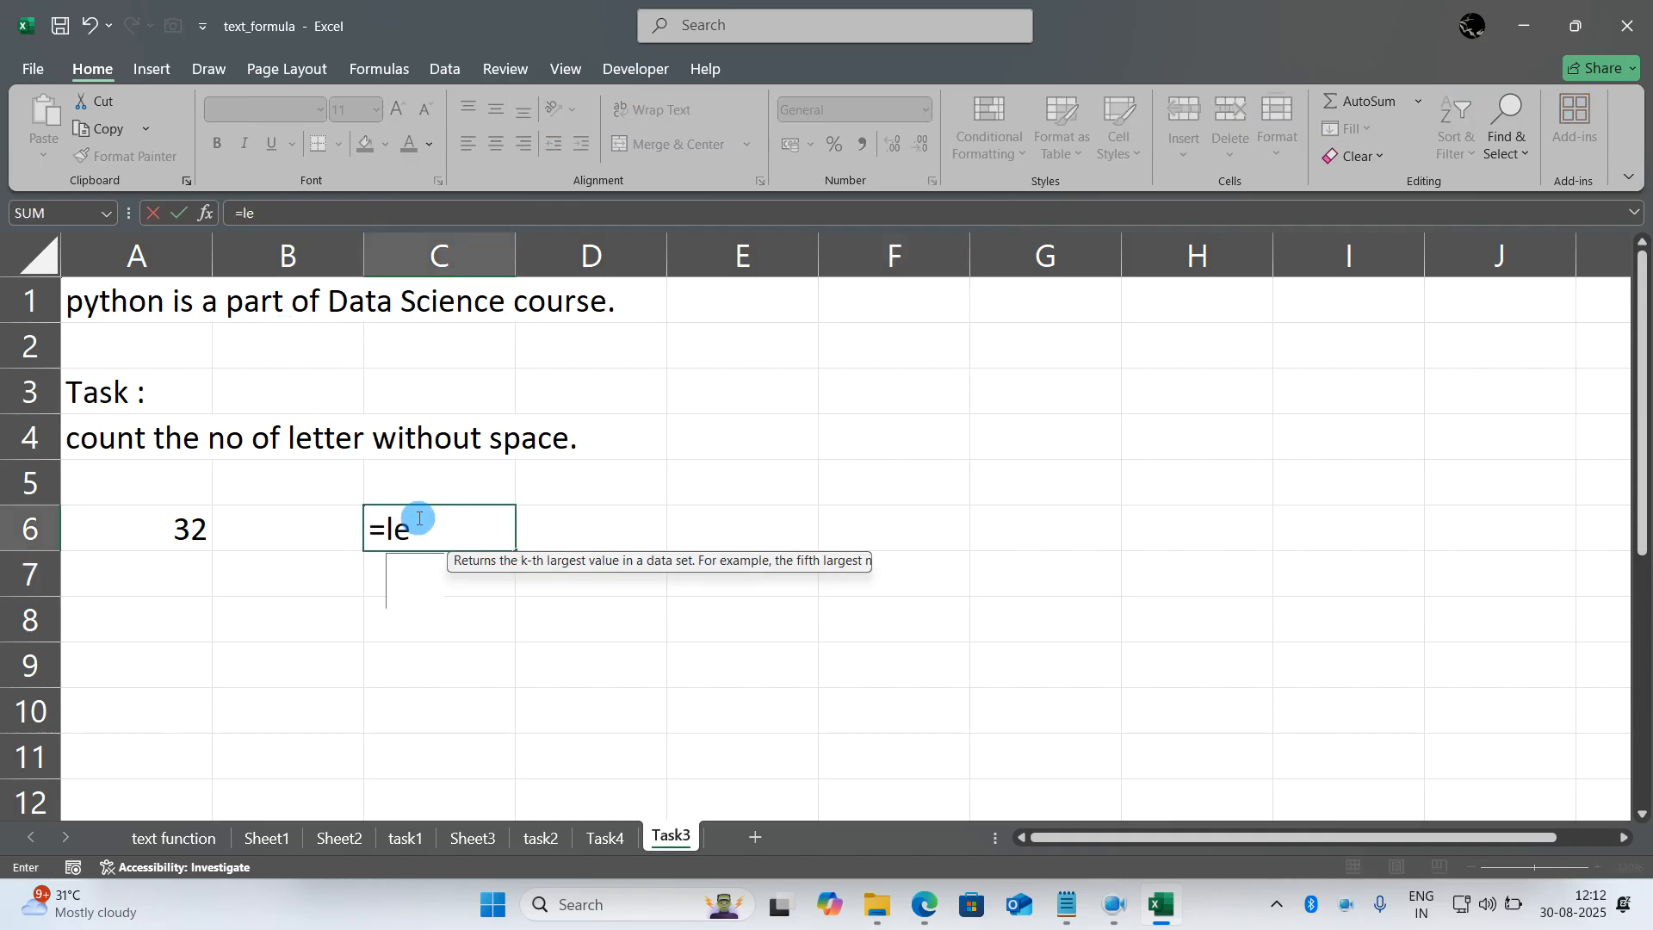
{"action": "left_click", "coordinate": [170, 303]}
{"action": "key", "text": "Return"}
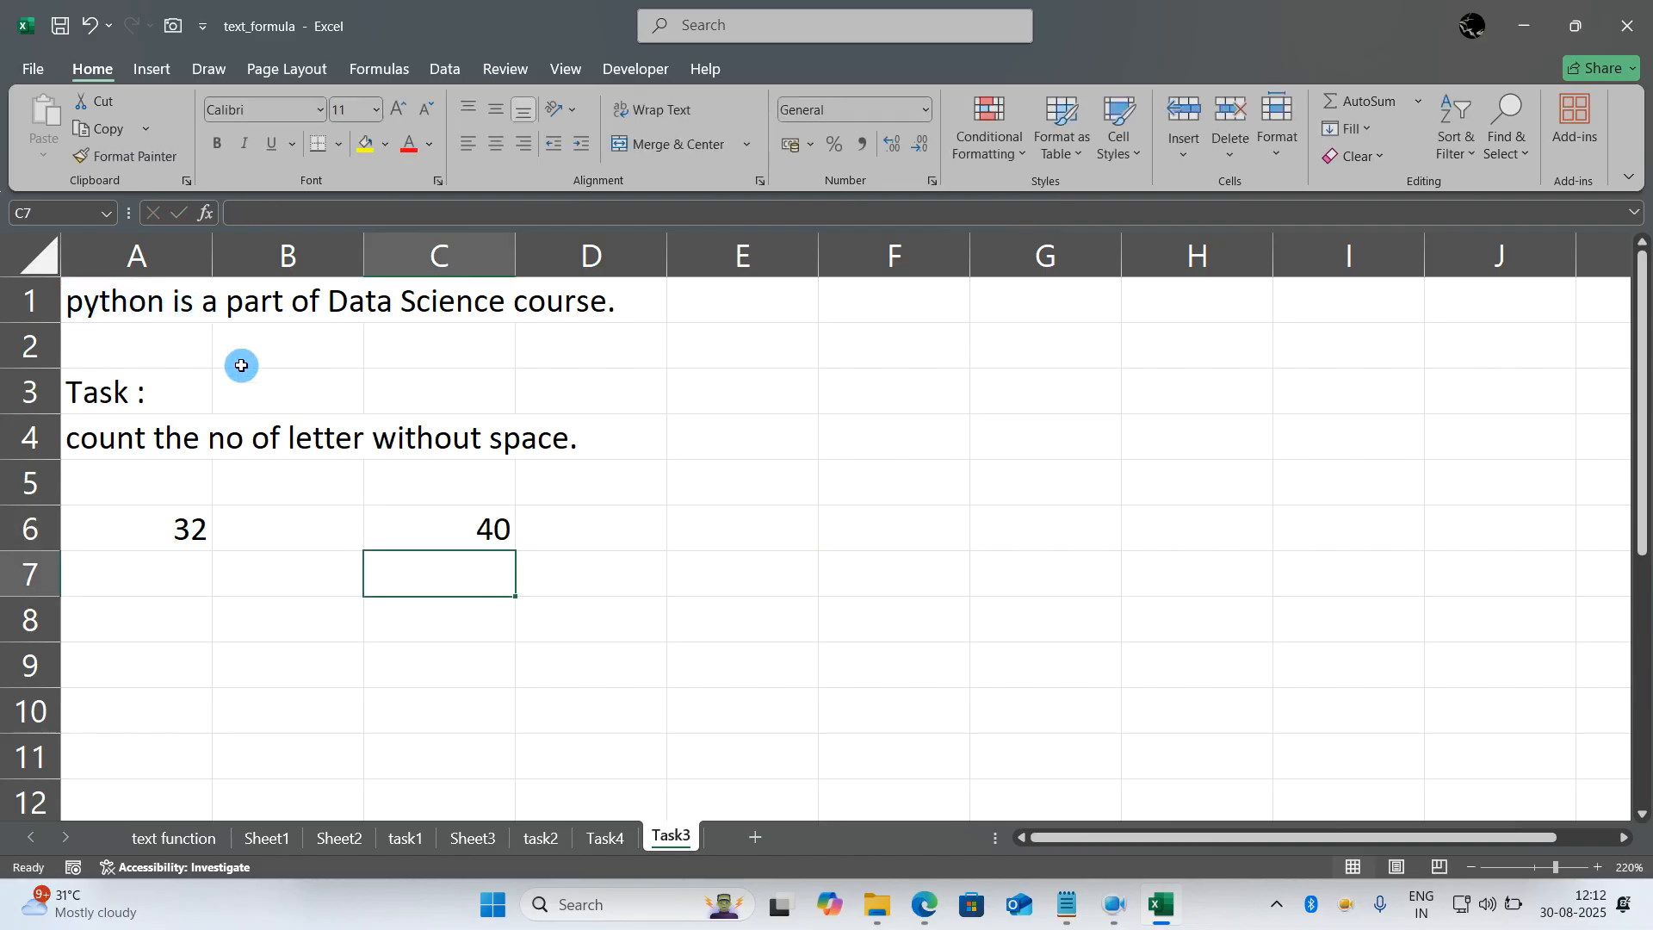
- Delete the LEN formula in C6 and the existing answer in A6
{"action": "left_click", "coordinate": [456, 529]}
{"action": "key", "text": "Delete"}
{"action": "left_click_drag", "start_coordinate": [140, 583], "coordinate": [164, 520]}
{"action": "left_click", "coordinate": [417, 564]}
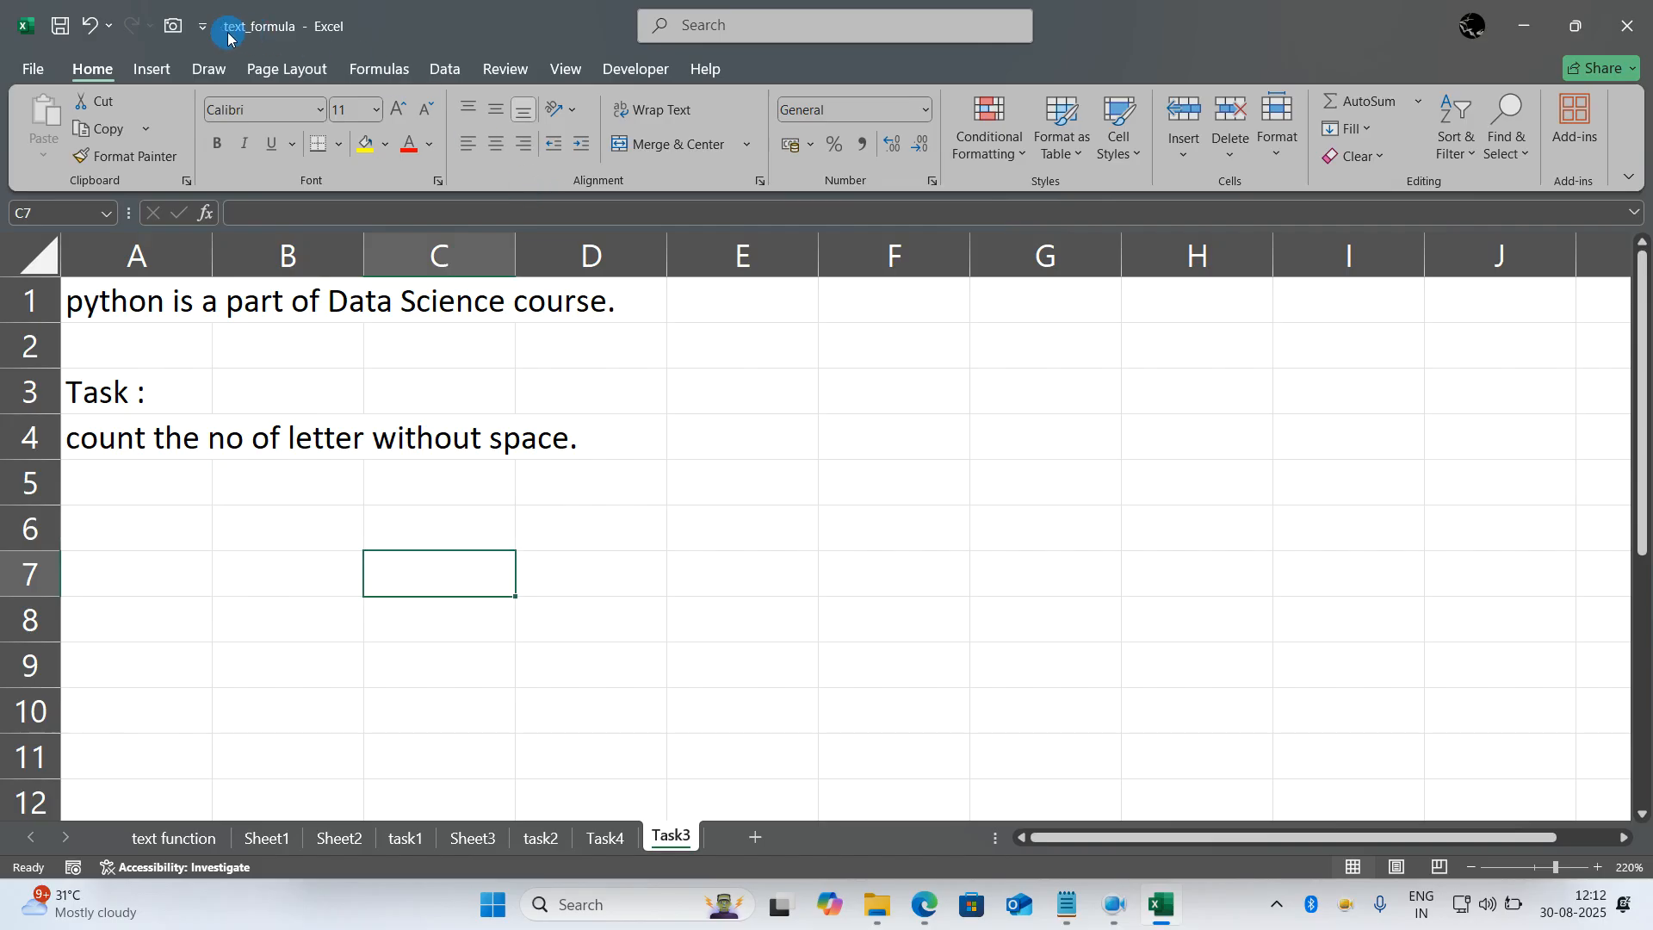
{"action": "left_click", "coordinate": [794, 576]}
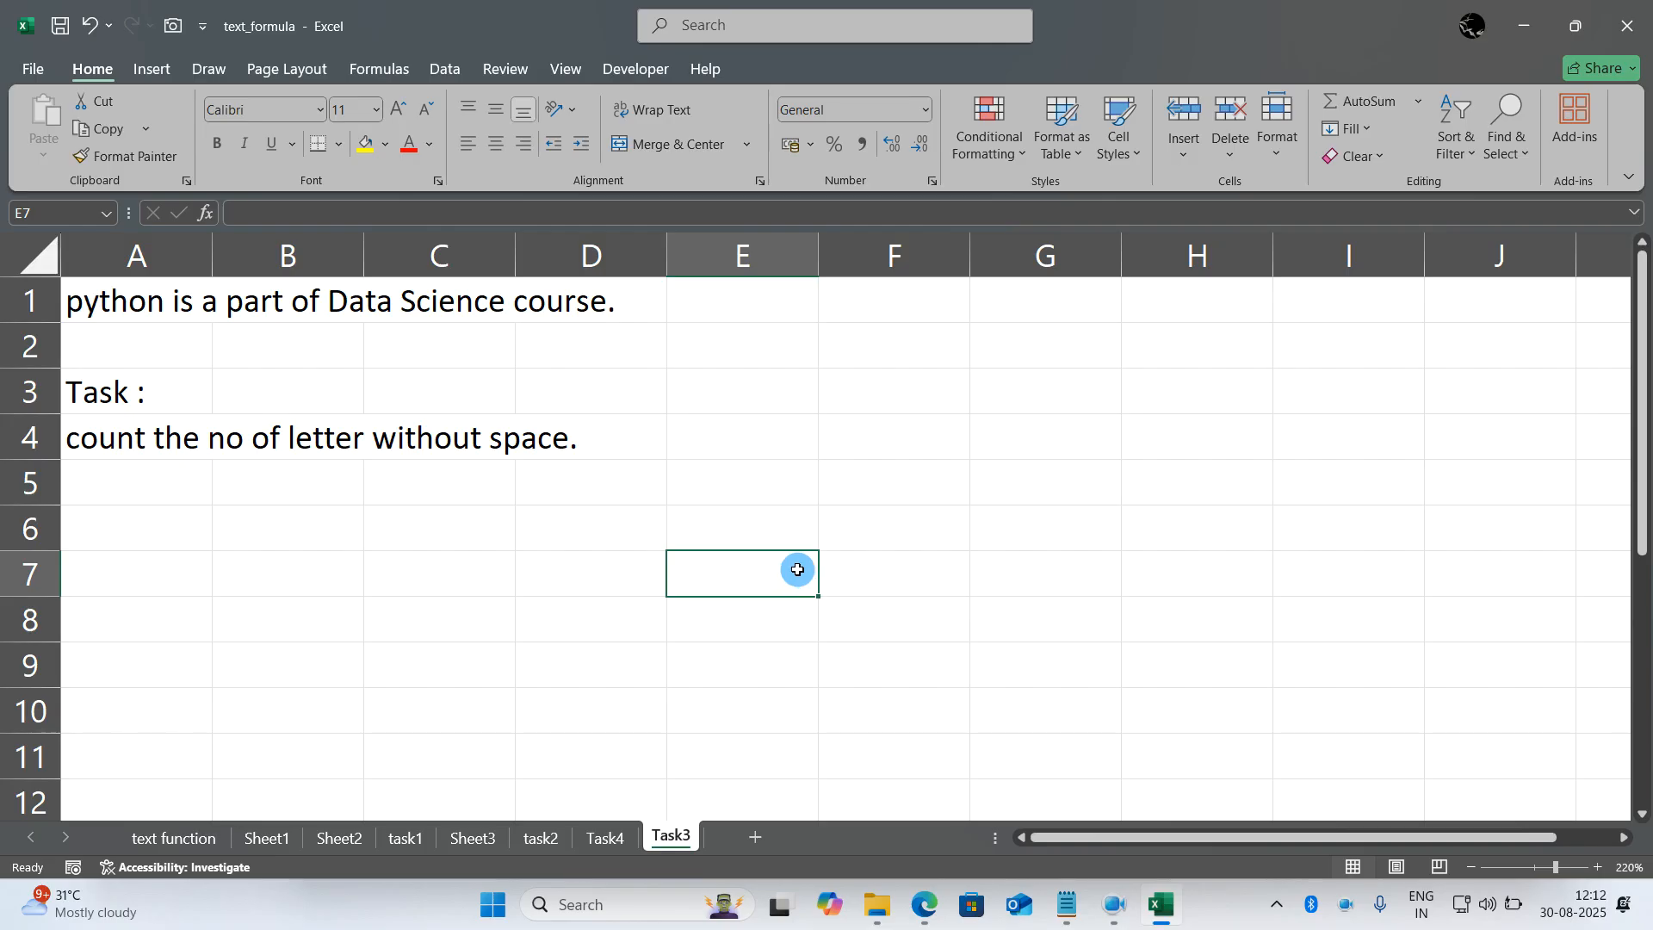
- Close the text_formula workbook and minimize the notes window to reach the excel import export folder in File Explorer
{"action": "left_click", "coordinate": [1612, 35]}
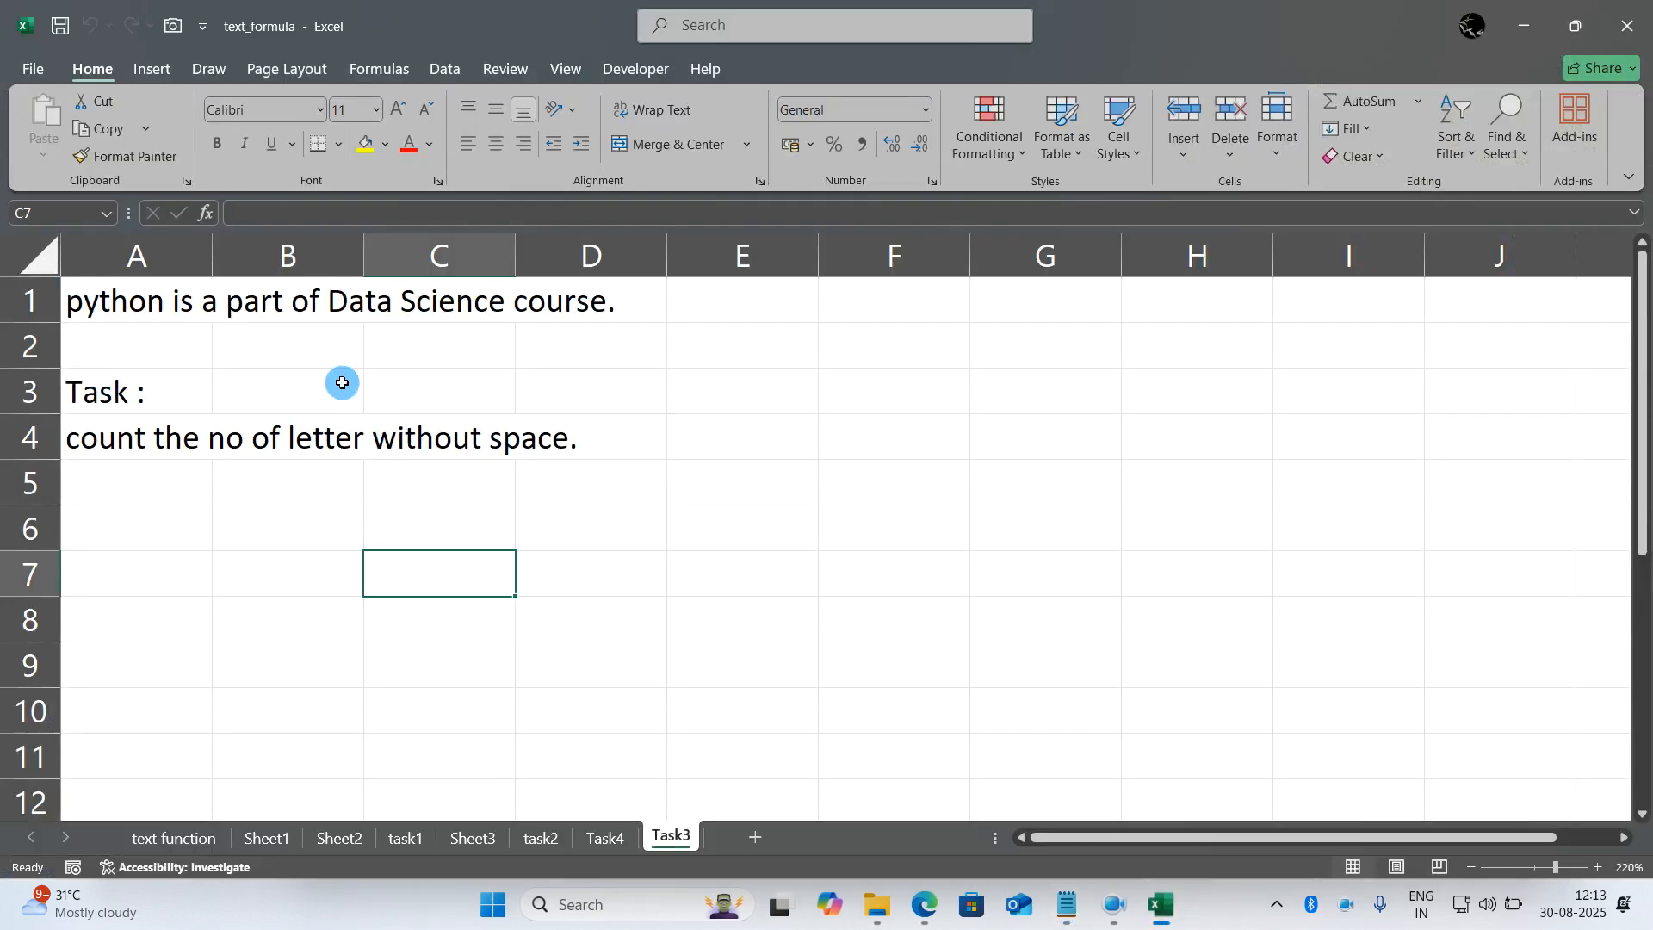
{"action": "left_click", "coordinate": [1112, 399]}
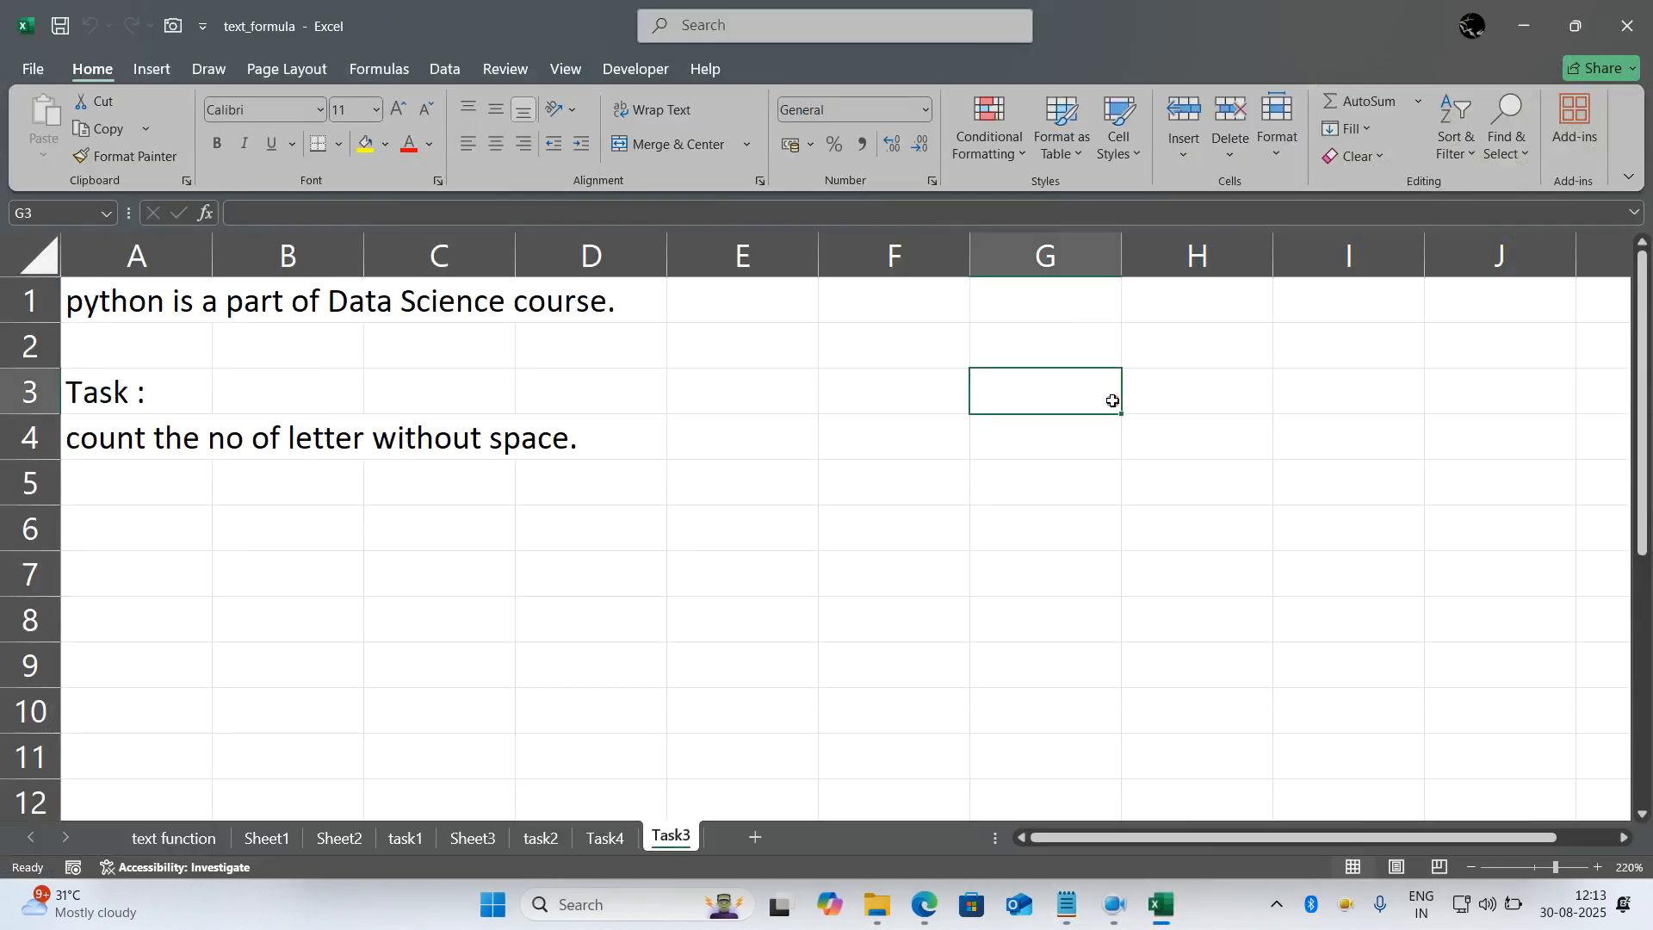
{"action": "left_click", "coordinate": [1627, 26]}
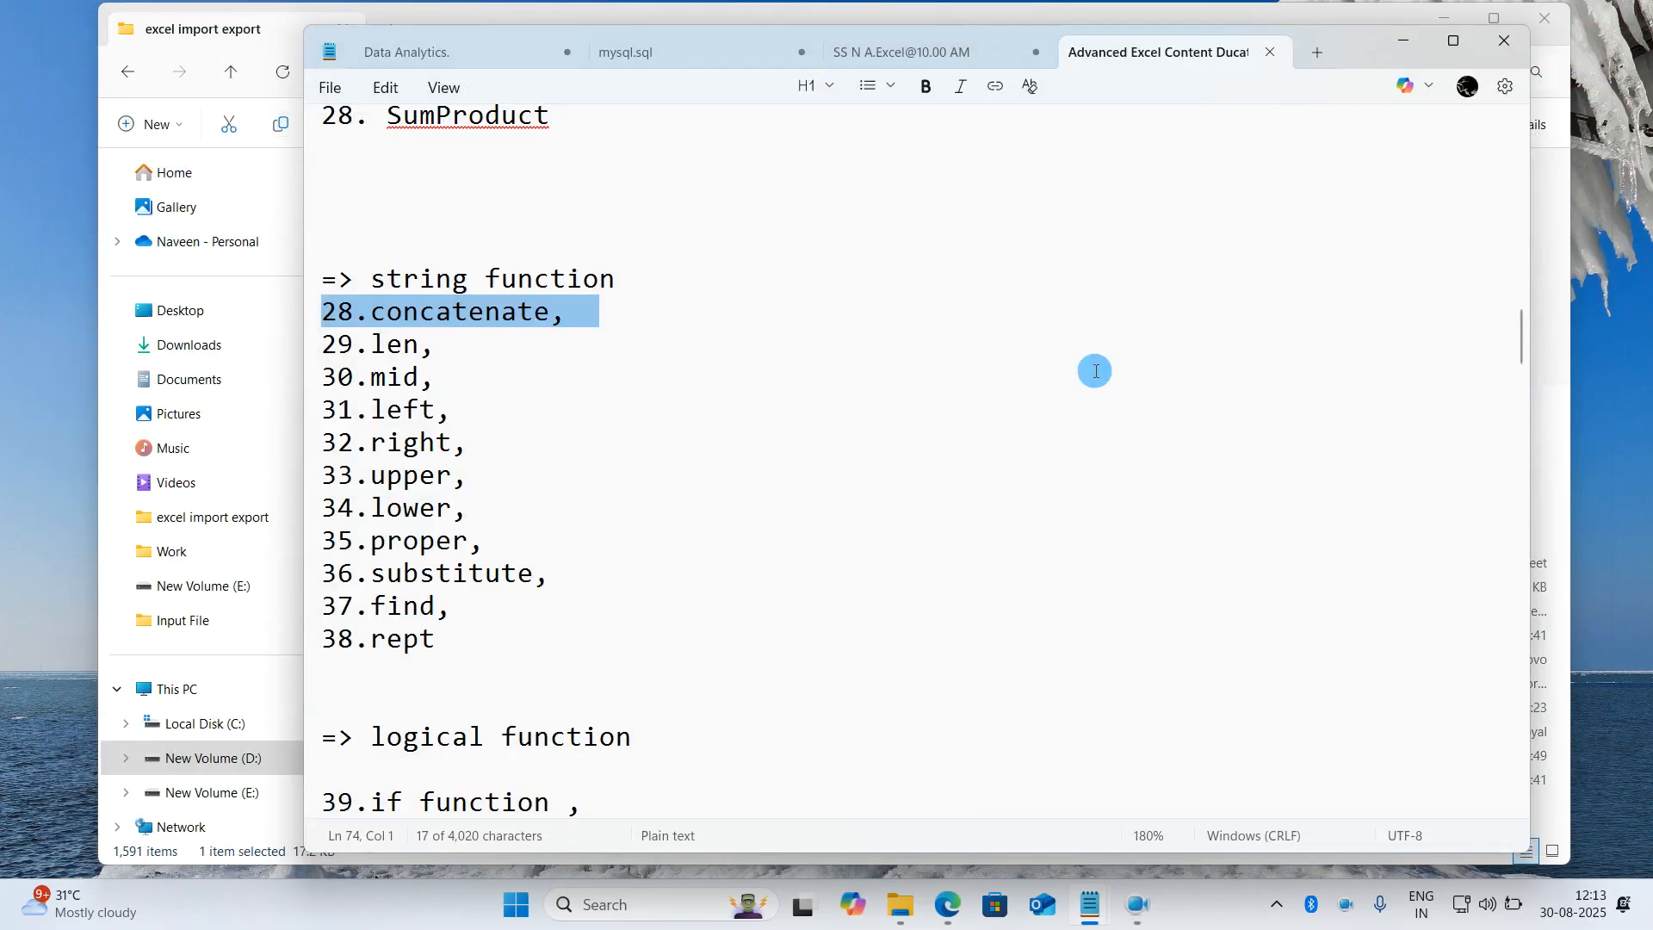
{"action": "left_click", "coordinate": [1403, 41]}
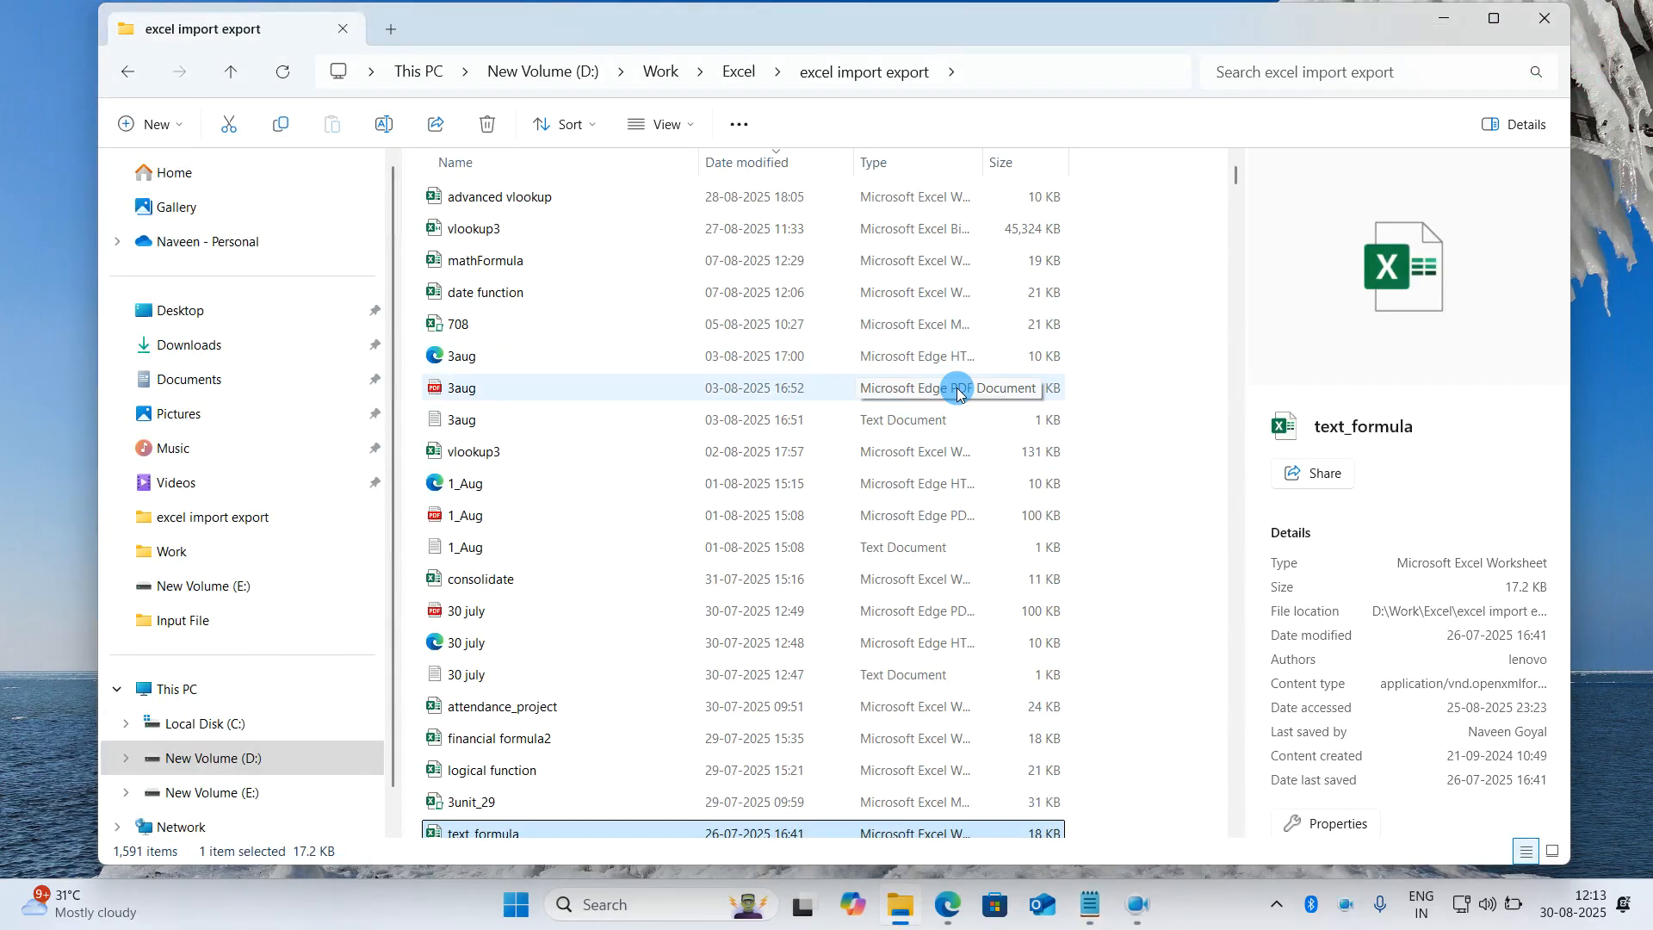
- Step through the files beginning with "p" to the pivot_table_6july workbook
{"action": "left_click", "coordinate": [813, 201]}
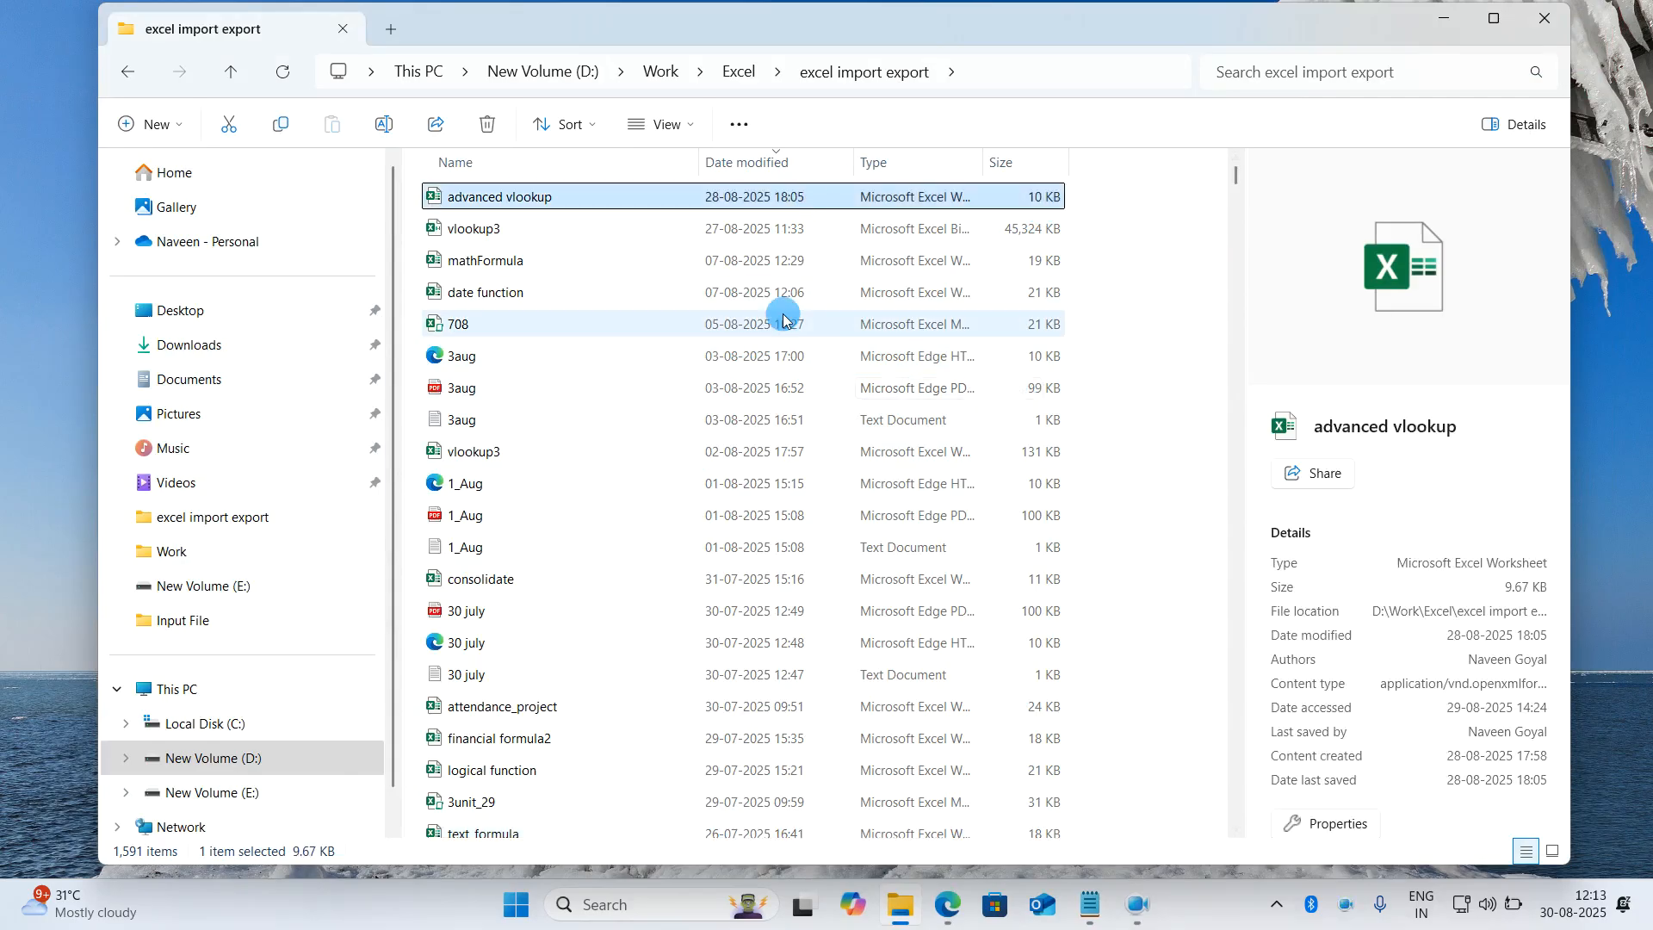
{"action": "key", "text": "p"}
{"action": "key", "text": "p"}
{"action": "key", "text": "p"}
{"action": "key", "text": "p"}
{"action": "key", "text": "p"}
{"action": "key", "text": "p"}
{"action": "key", "text": "p"}
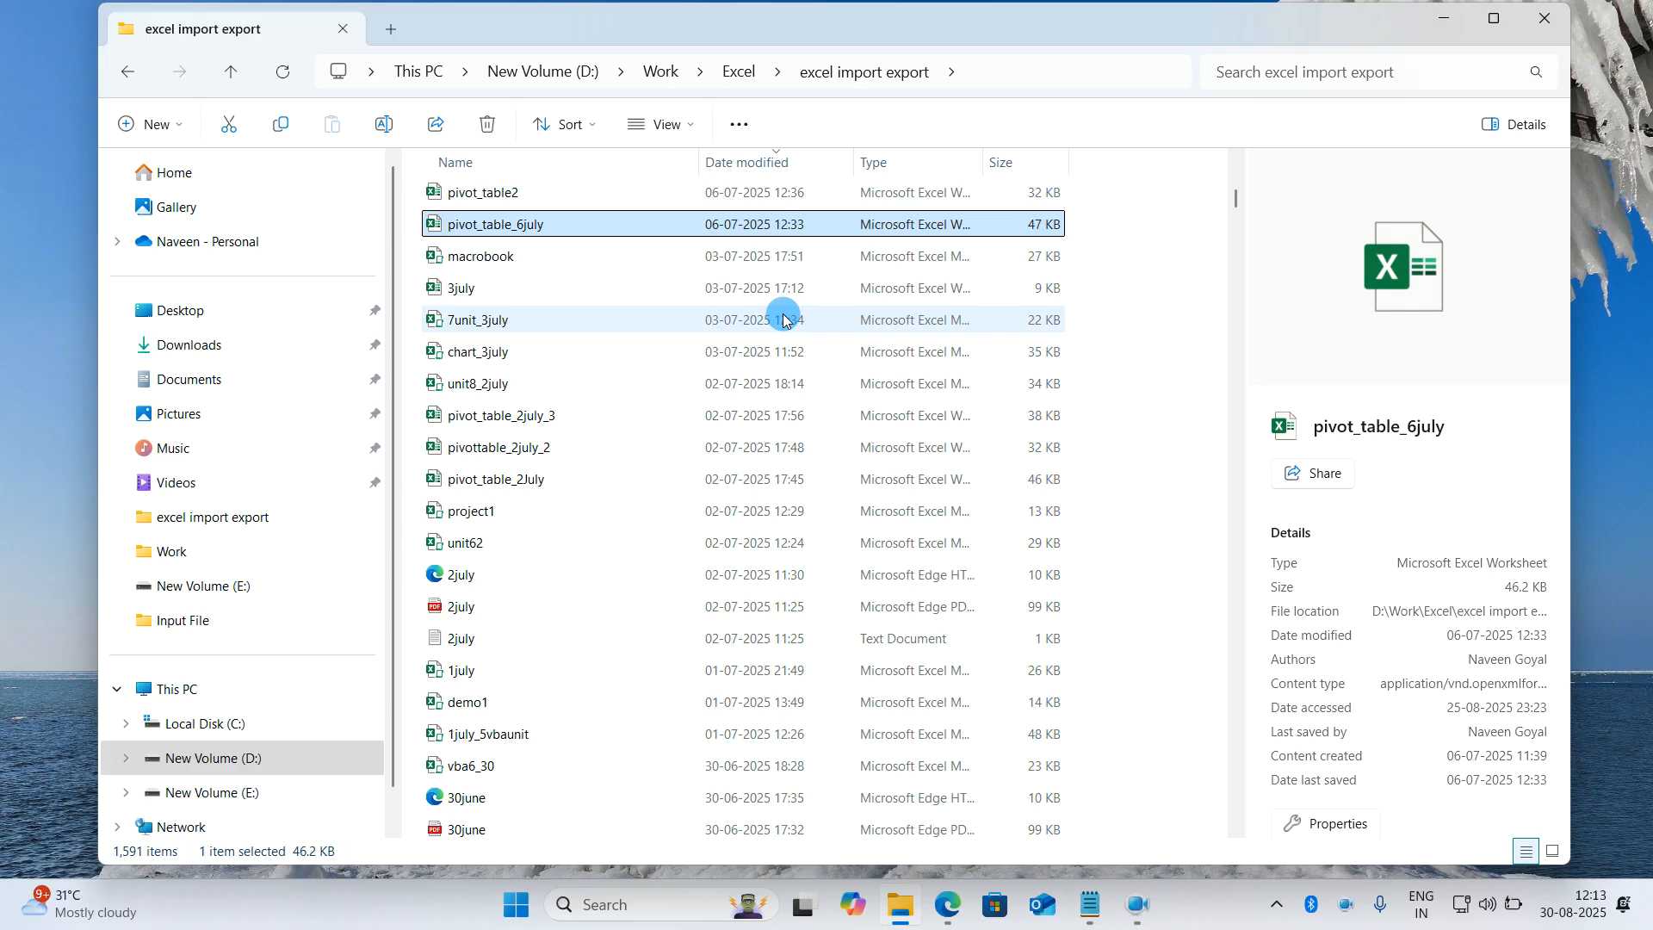
- Re-sort the folder by date modified, newest first, and return to the start of the file list
{"action": "left_click_drag", "start_coordinate": [1235, 199], "coordinate": [1236, 169]}
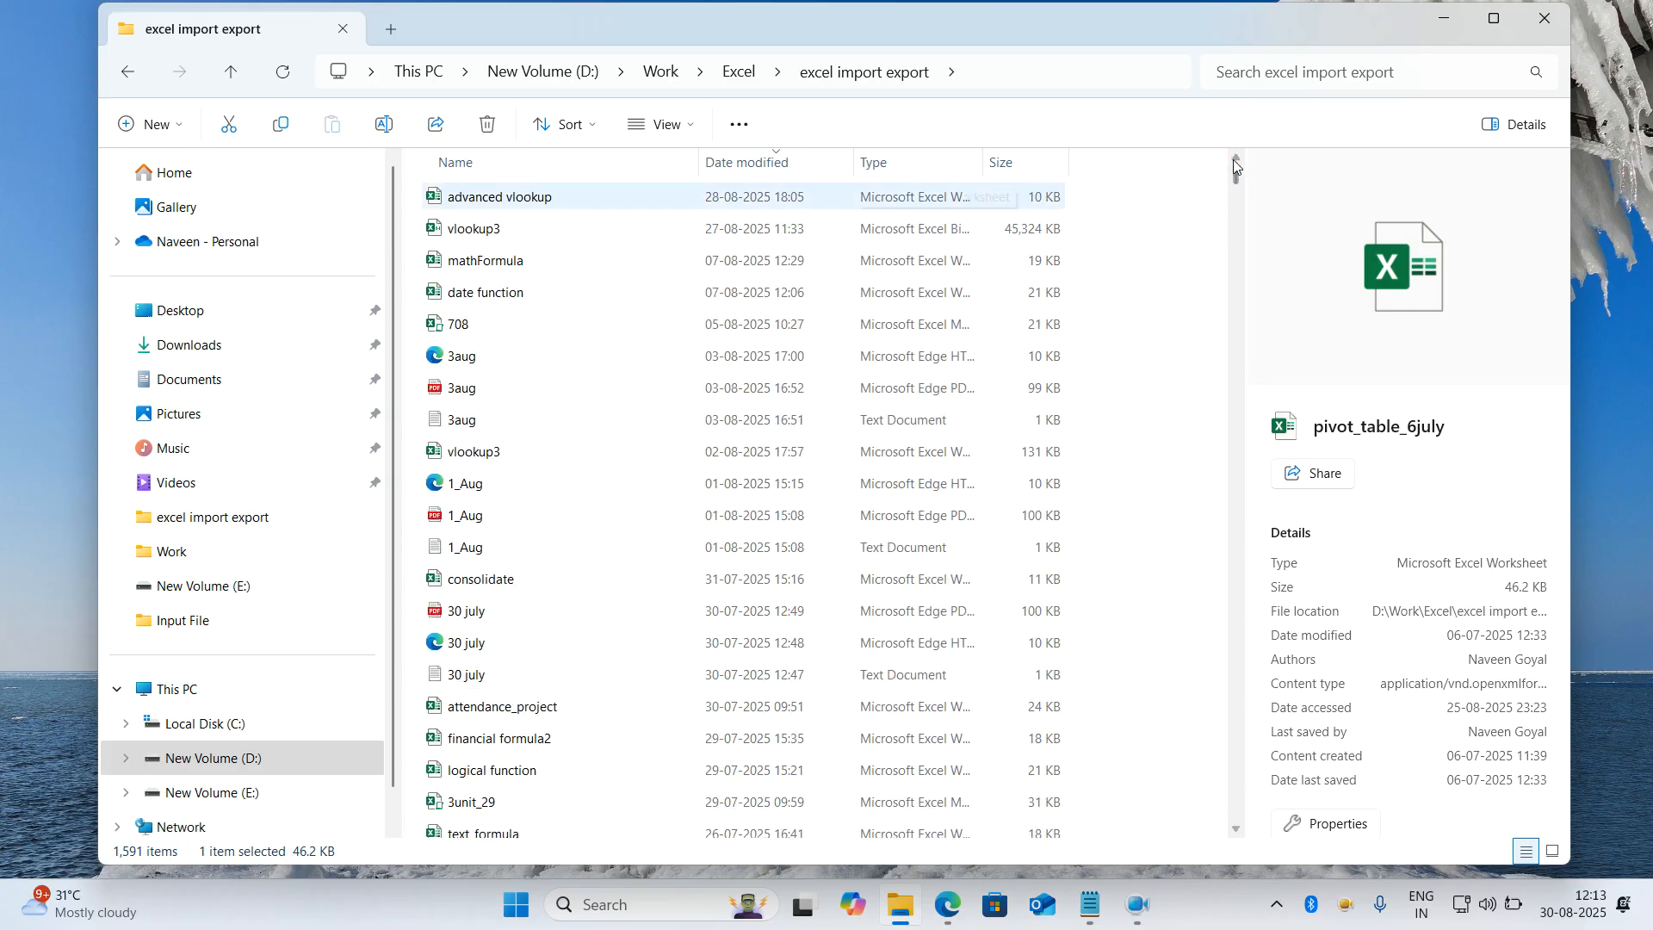
{"action": "left_click", "coordinate": [740, 163]}
{"action": "left_click", "coordinate": [741, 162]}
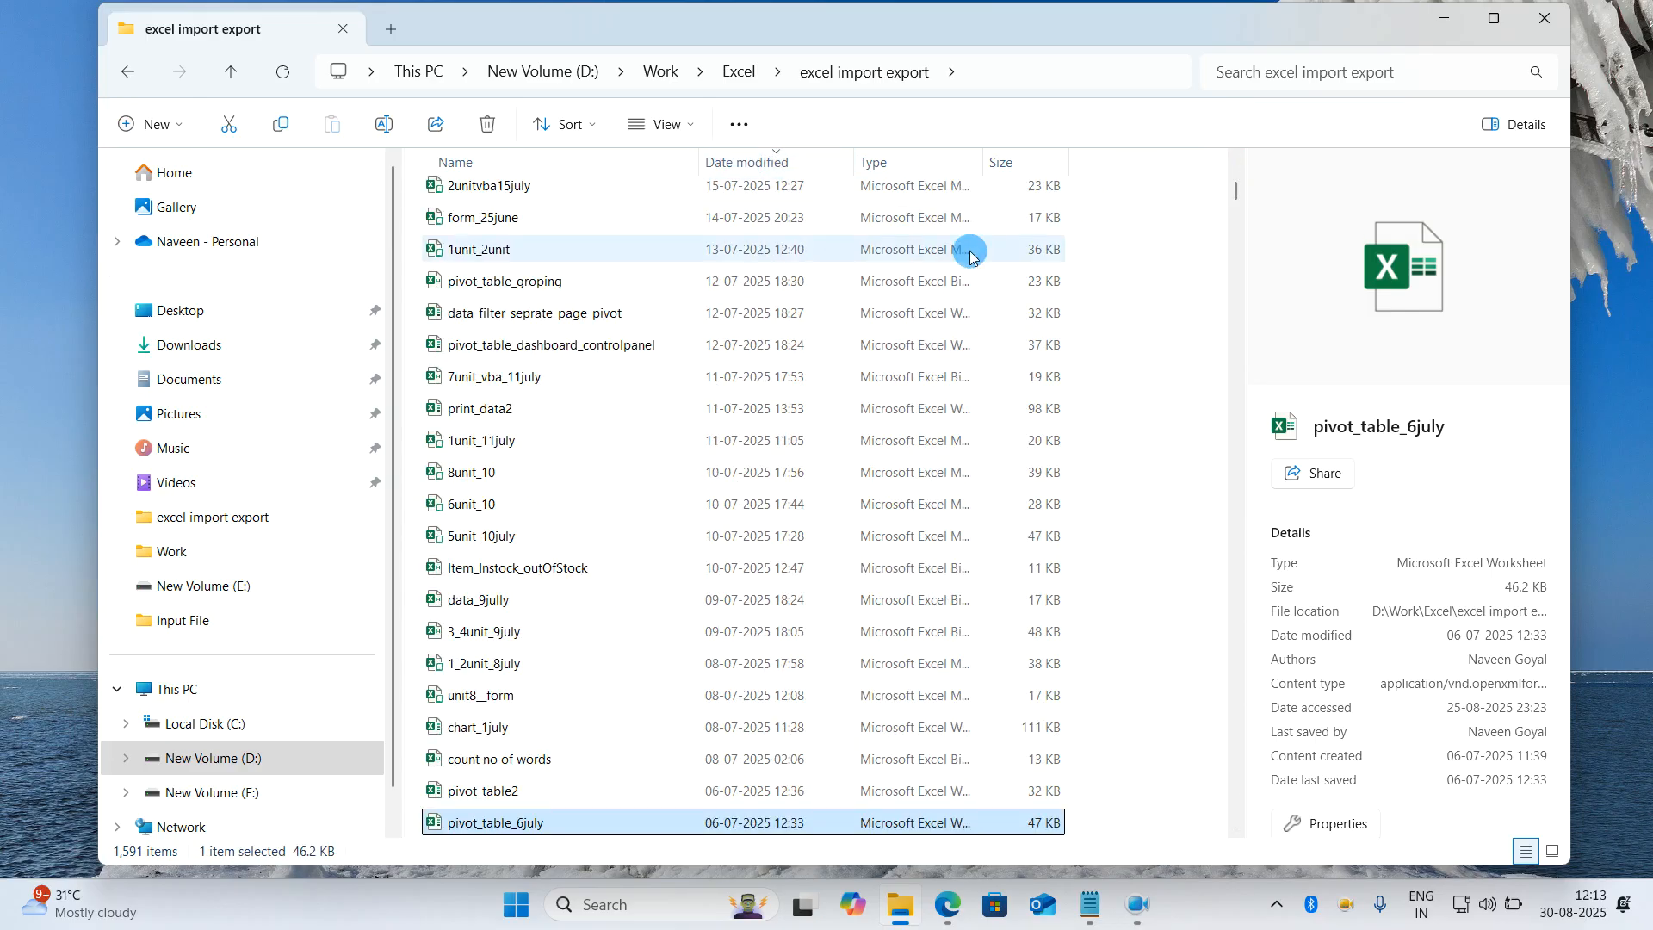
{"action": "left_click_drag", "start_coordinate": [1236, 191], "coordinate": [1235, 172]}
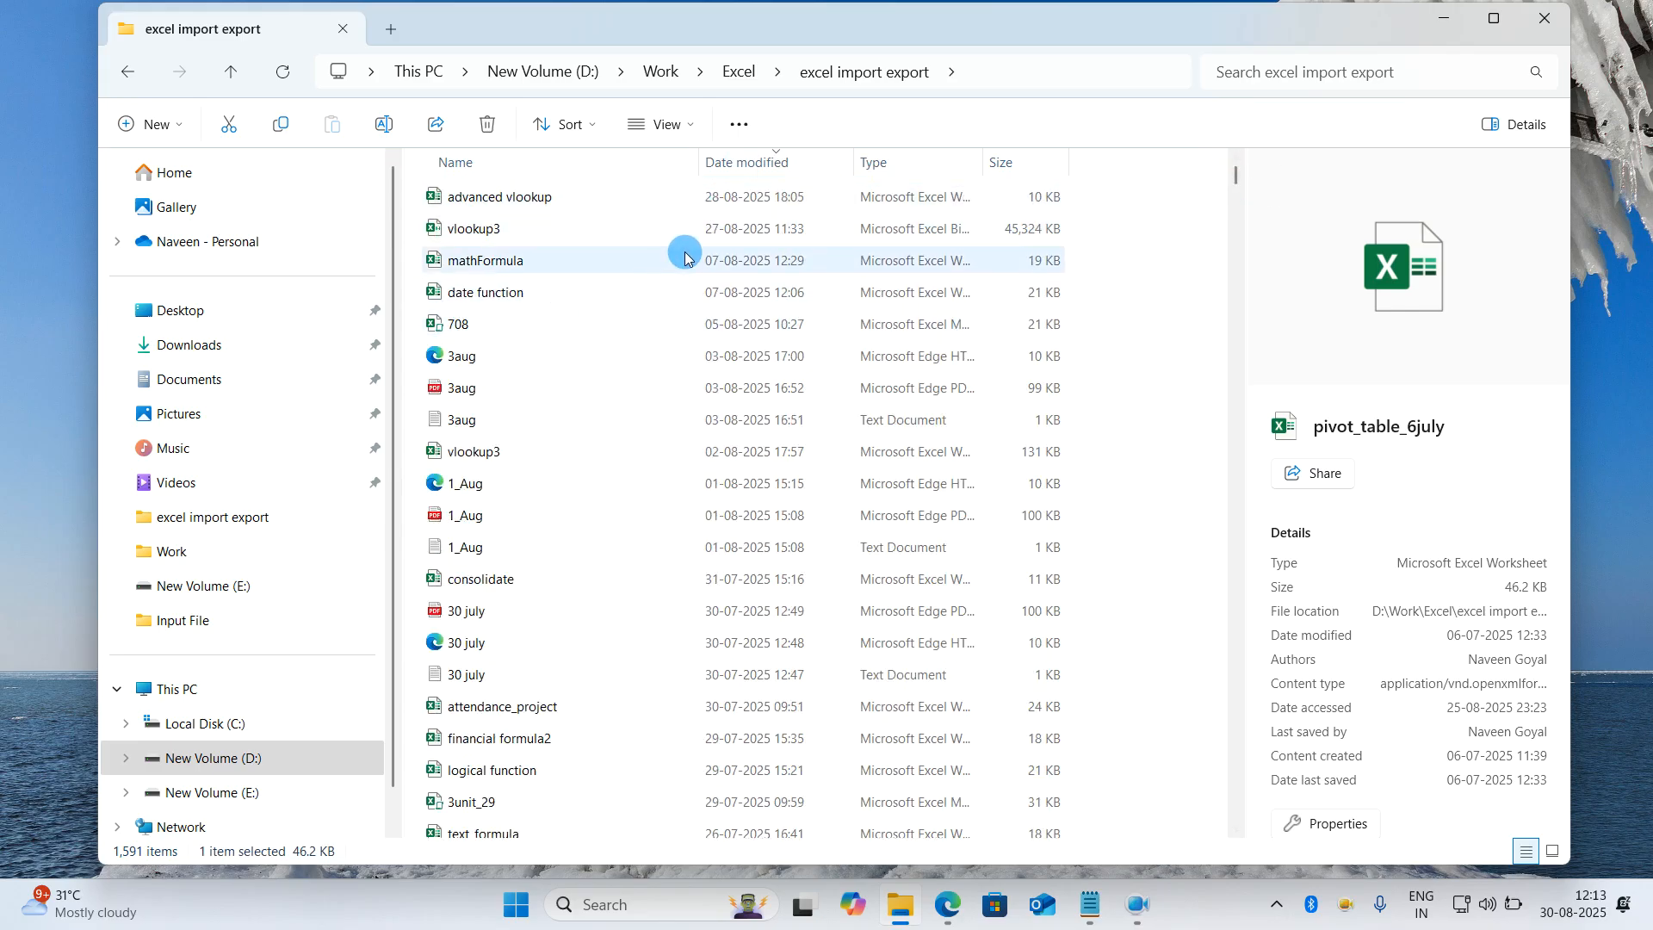
- Look through the date-sorted files in the excel import export folder and minimize File Explorer
{"action": "scroll", "coordinate": [762, 410], "scroll_direction": "down", "scroll_amount": 3}
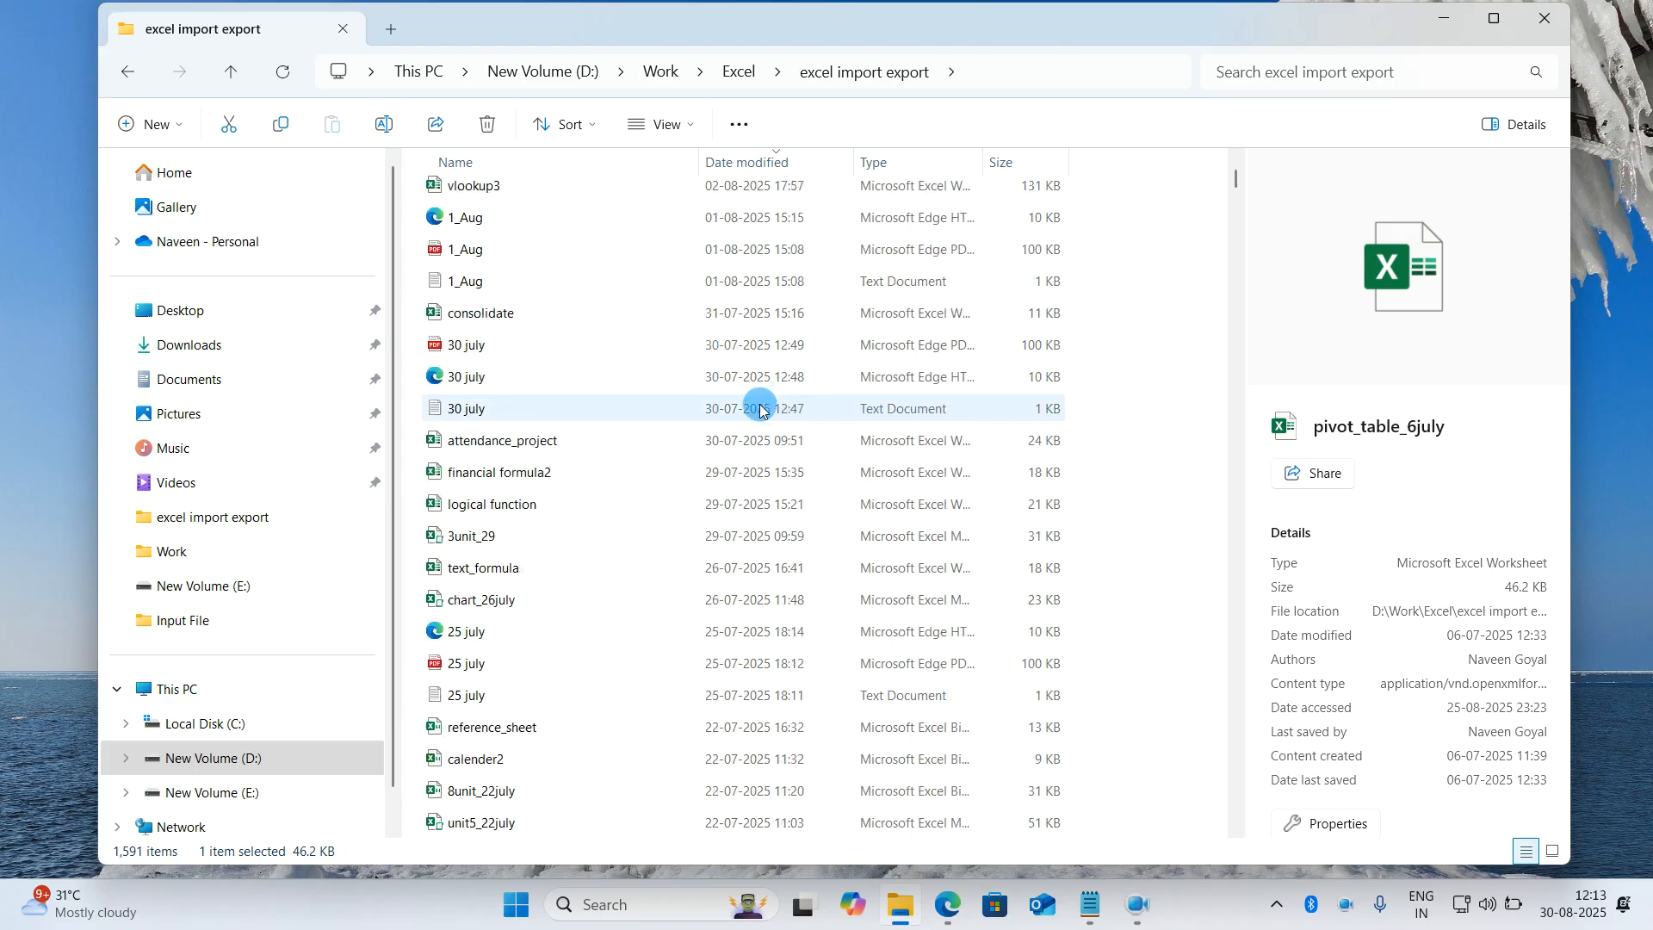
{"action": "scroll", "coordinate": [761, 410], "scroll_direction": "down", "scroll_amount": 20}
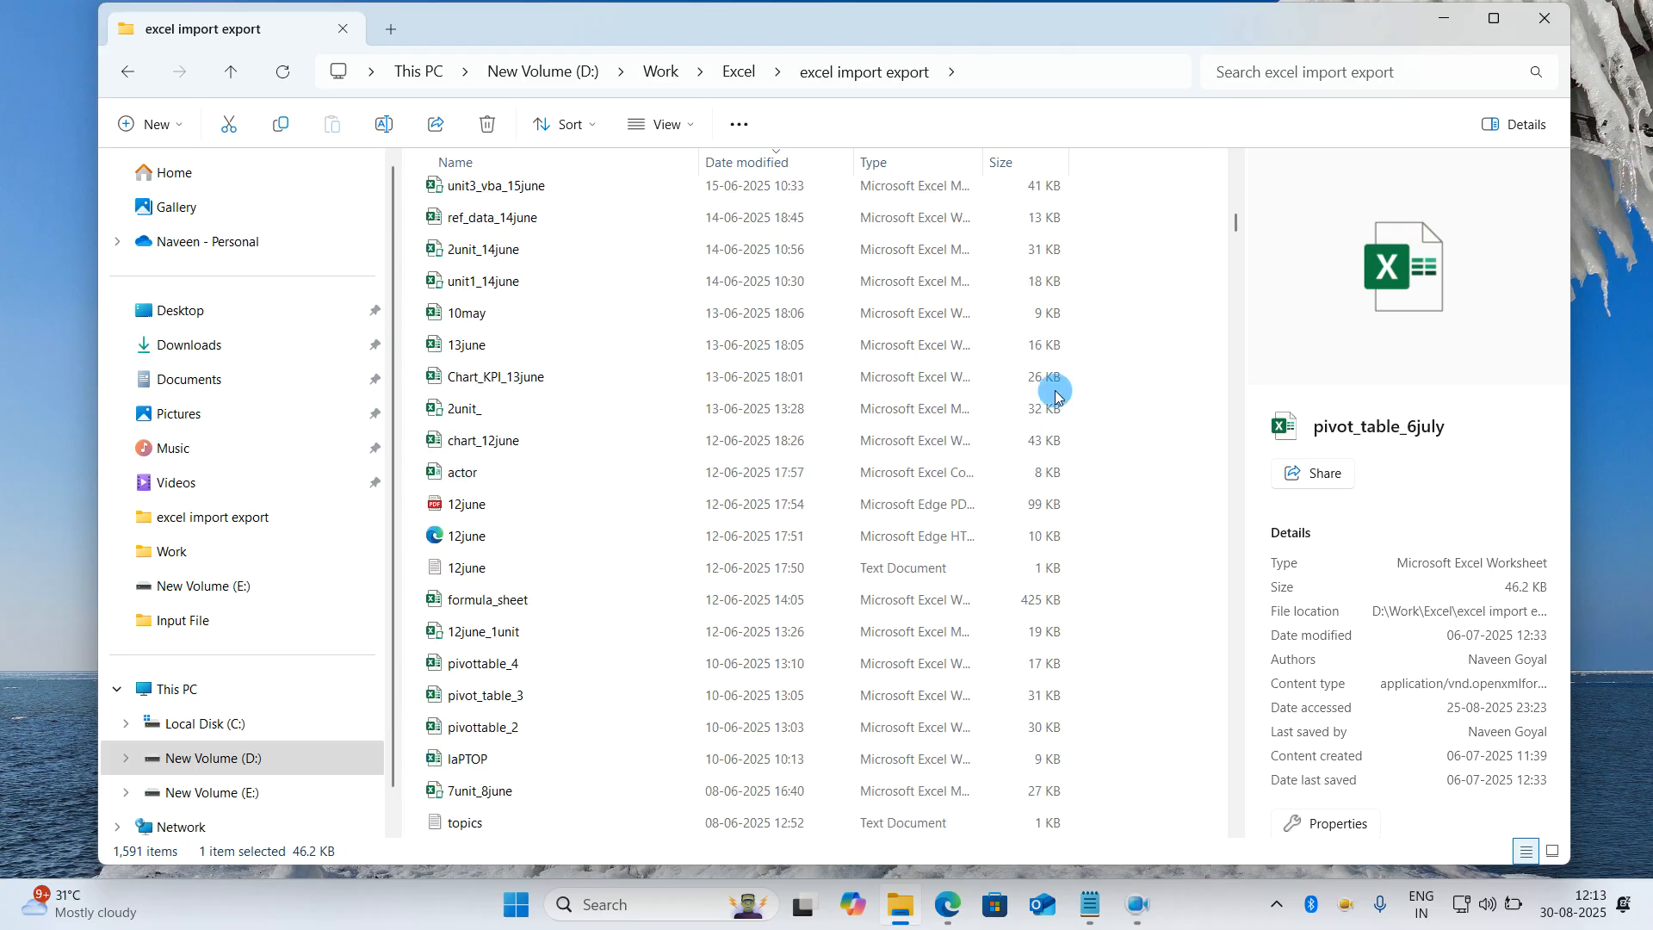
{"action": "left_click_drag", "start_coordinate": [1235, 219], "coordinate": [1236, 183]}
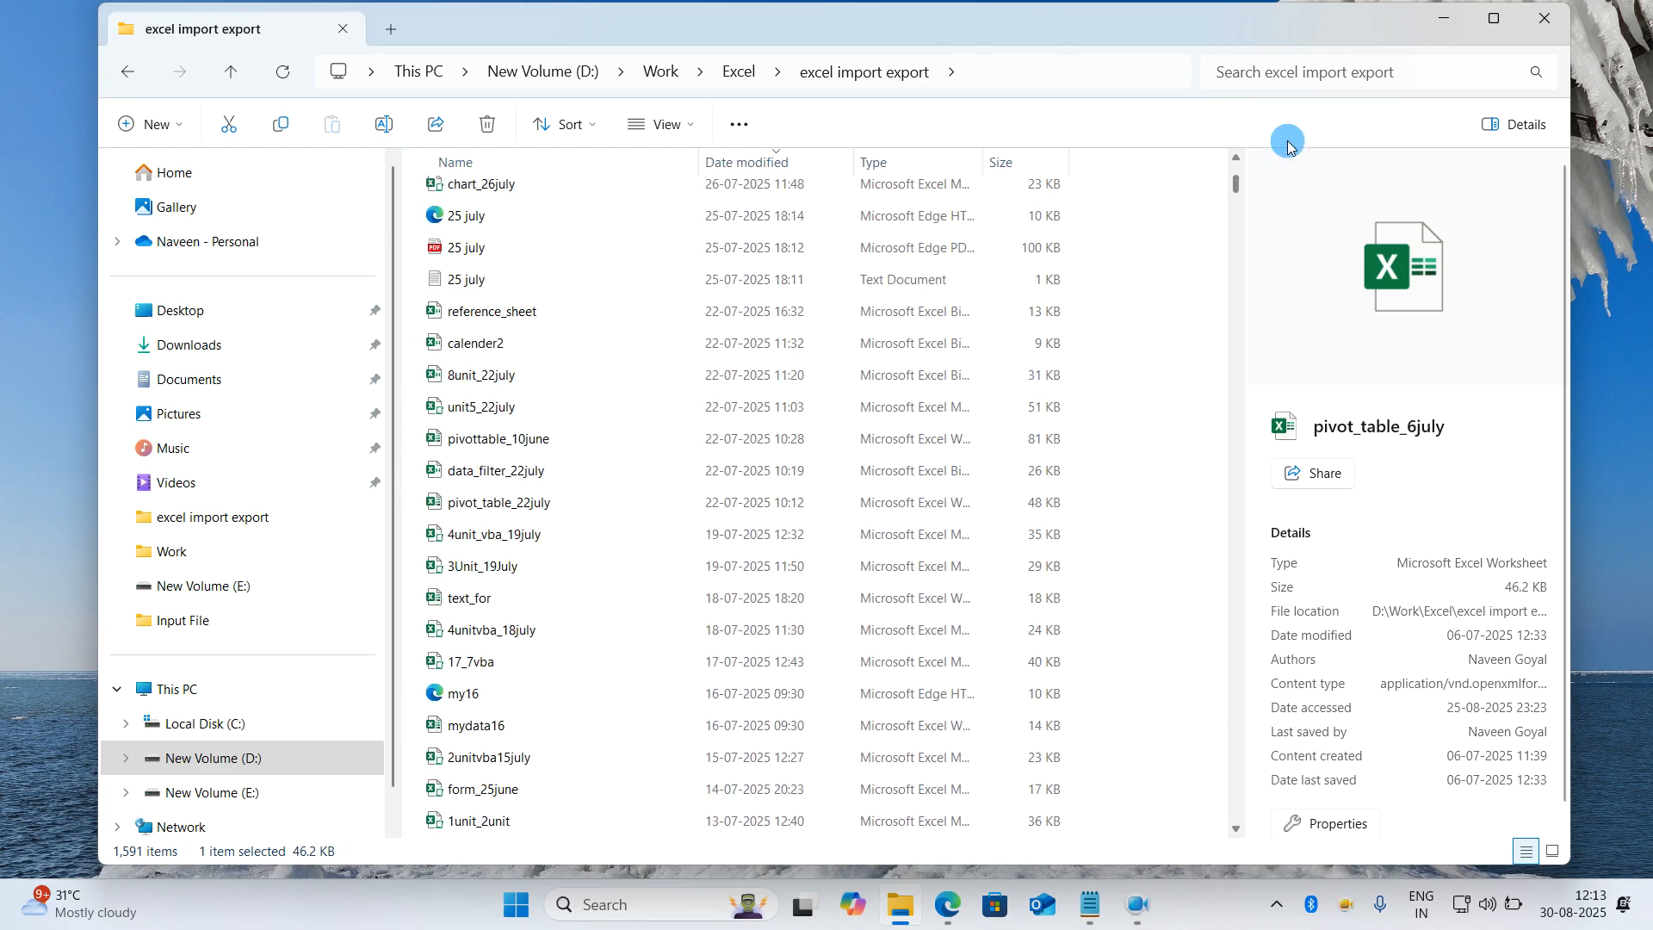
{"action": "left_click", "coordinate": [1430, 38]}
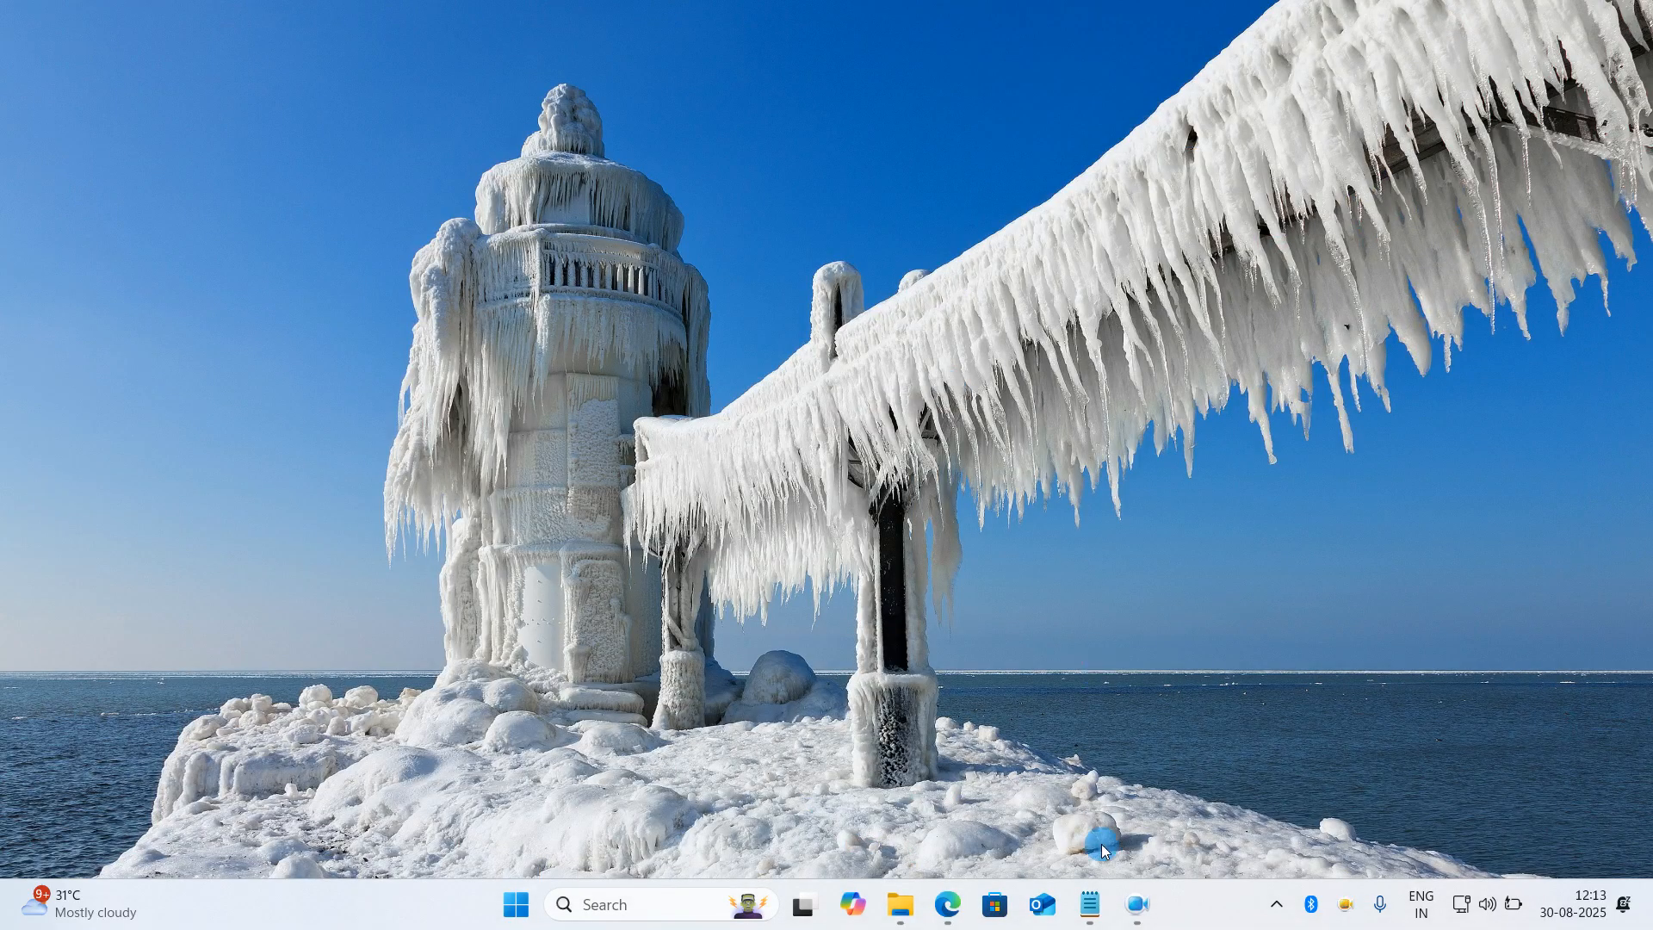
- Switch to the Advanced Excel content notes, show the logical function topics, and minimize the notes
{"action": "mouse_move", "coordinate": [1090, 904]}
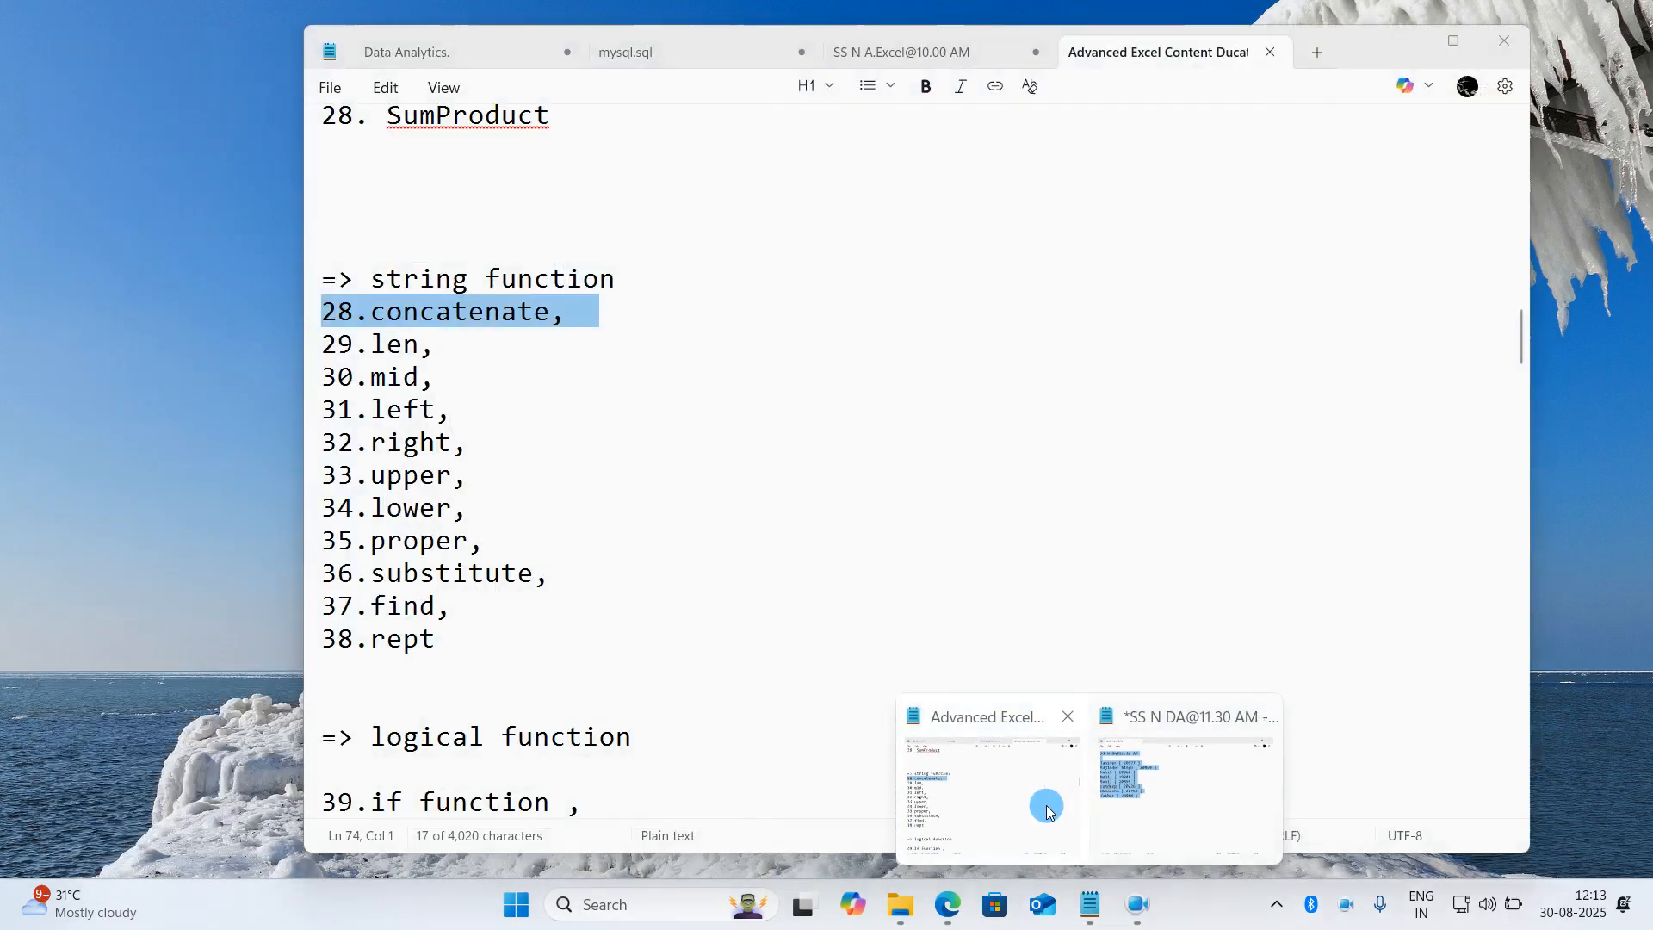
{"action": "left_click", "coordinate": [1049, 809]}
{"action": "scroll", "coordinate": [701, 660], "scroll_direction": "down", "scroll_amount": 5}
{"action": "left_click_drag", "start_coordinate": [574, 593], "coordinate": [344, 380]}
{"action": "left_click", "coordinate": [344, 379]}
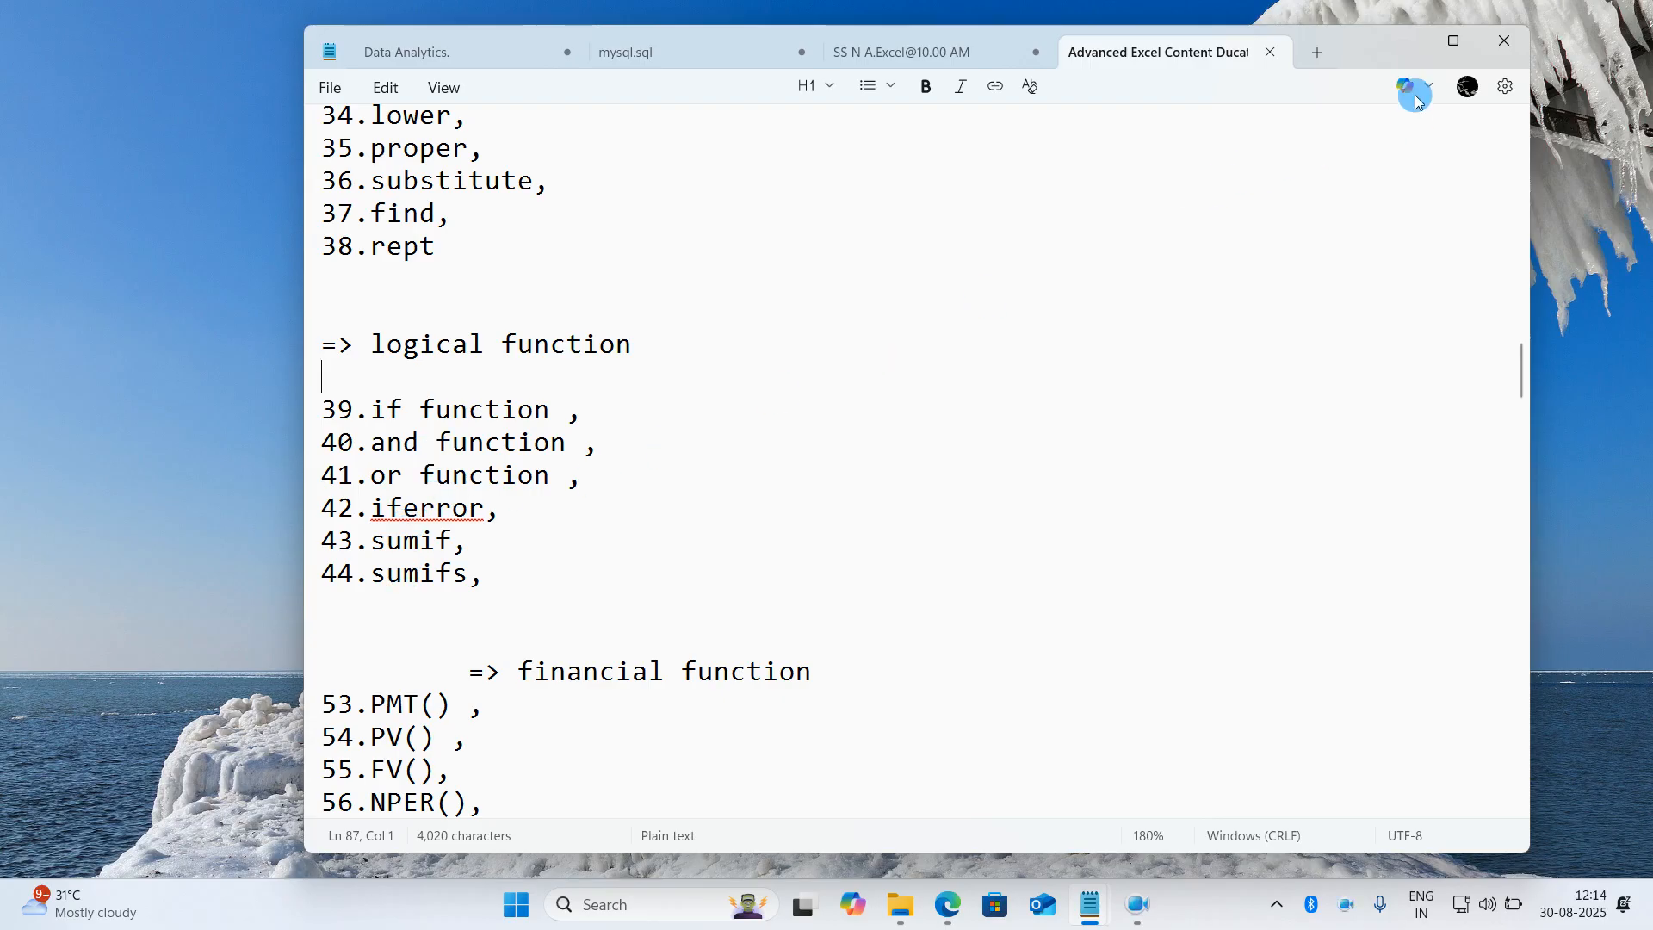
{"action": "left_click", "coordinate": [1402, 43]}
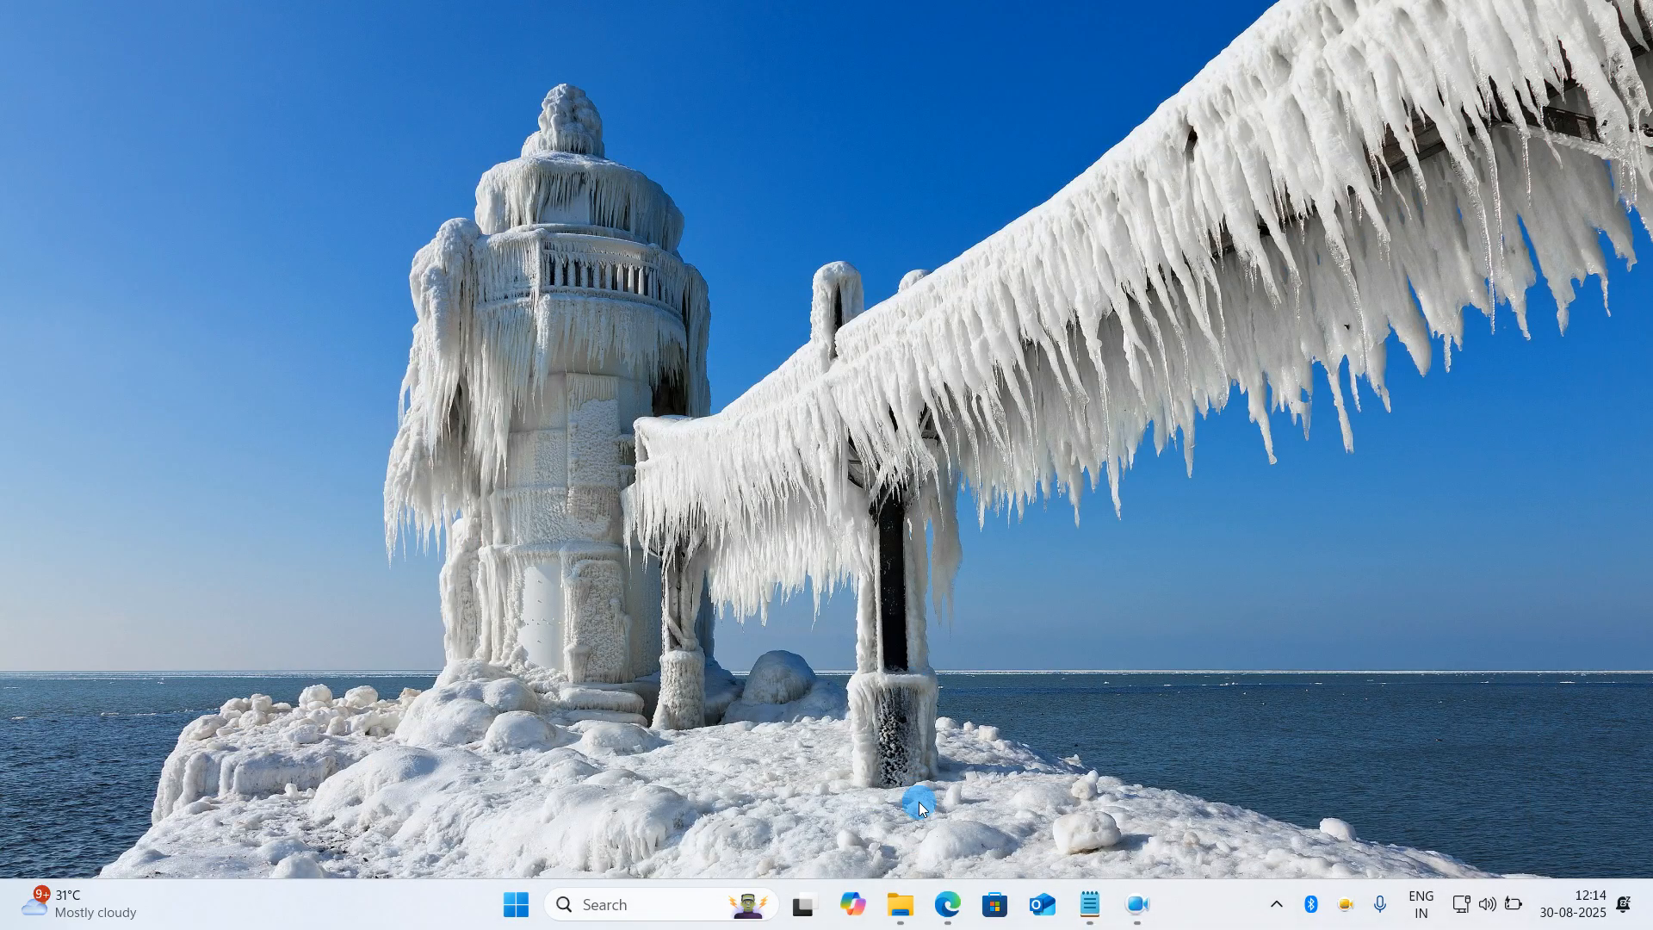
- Return to the excel import export folder, locate the logical function workbook and open it
{"action": "left_click", "coordinate": [900, 904]}
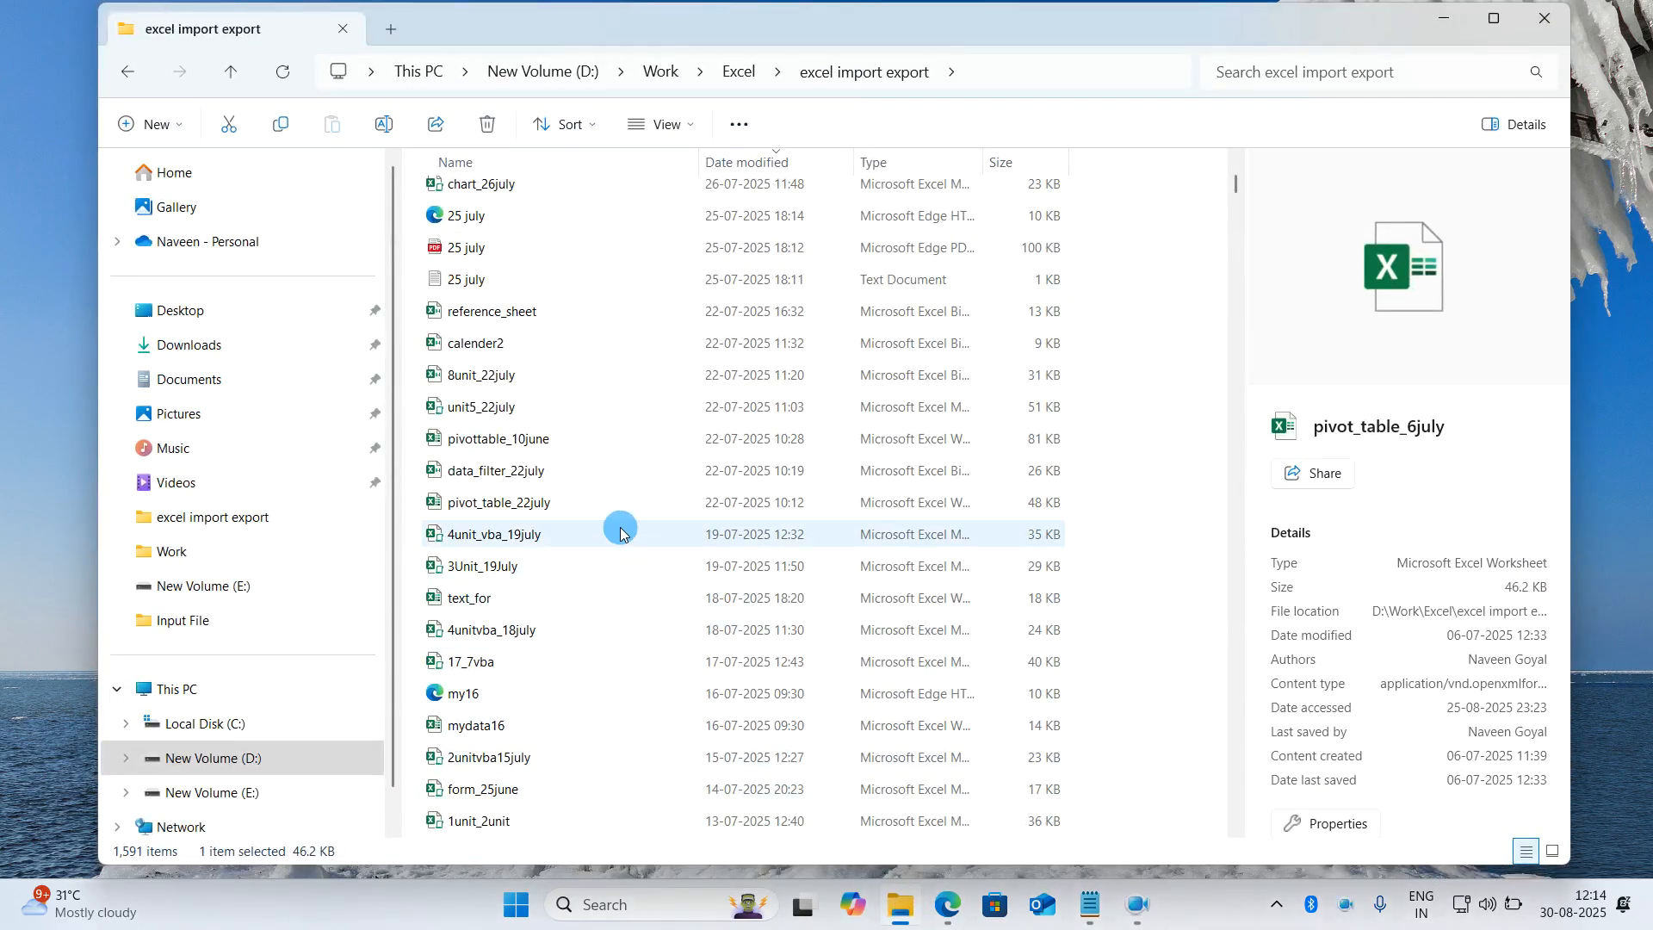
{"action": "scroll", "coordinate": [596, 563], "scroll_direction": "down", "scroll_amount": 2}
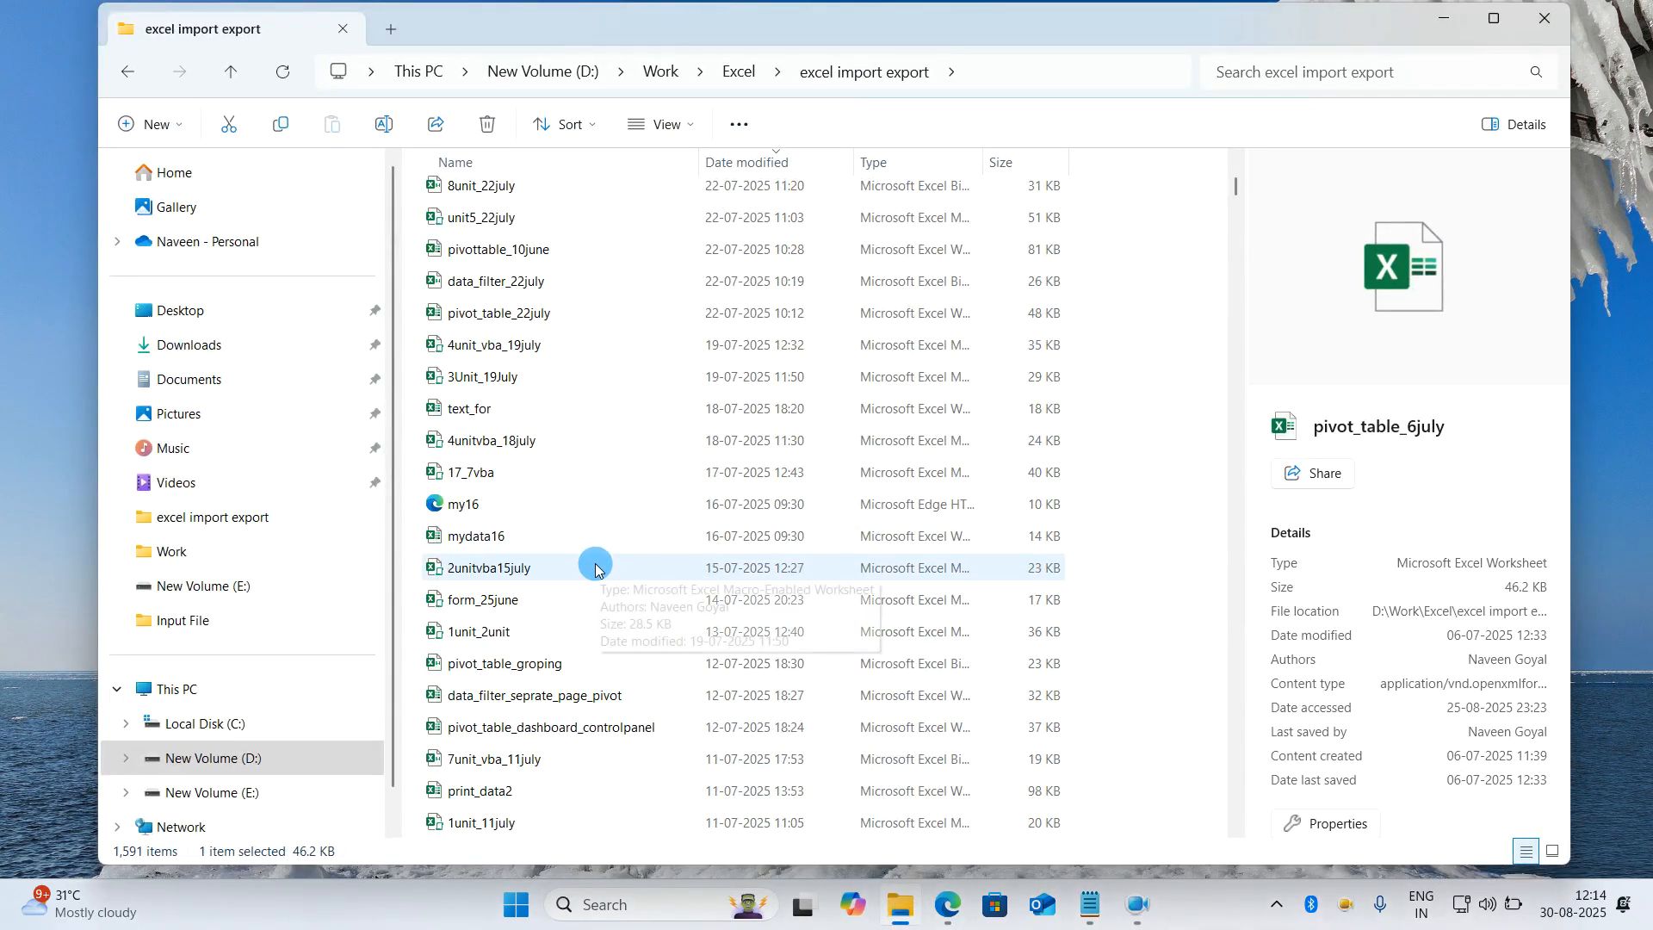
{"action": "scroll", "coordinate": [596, 563], "scroll_direction": "up", "scroll_amount": 4}
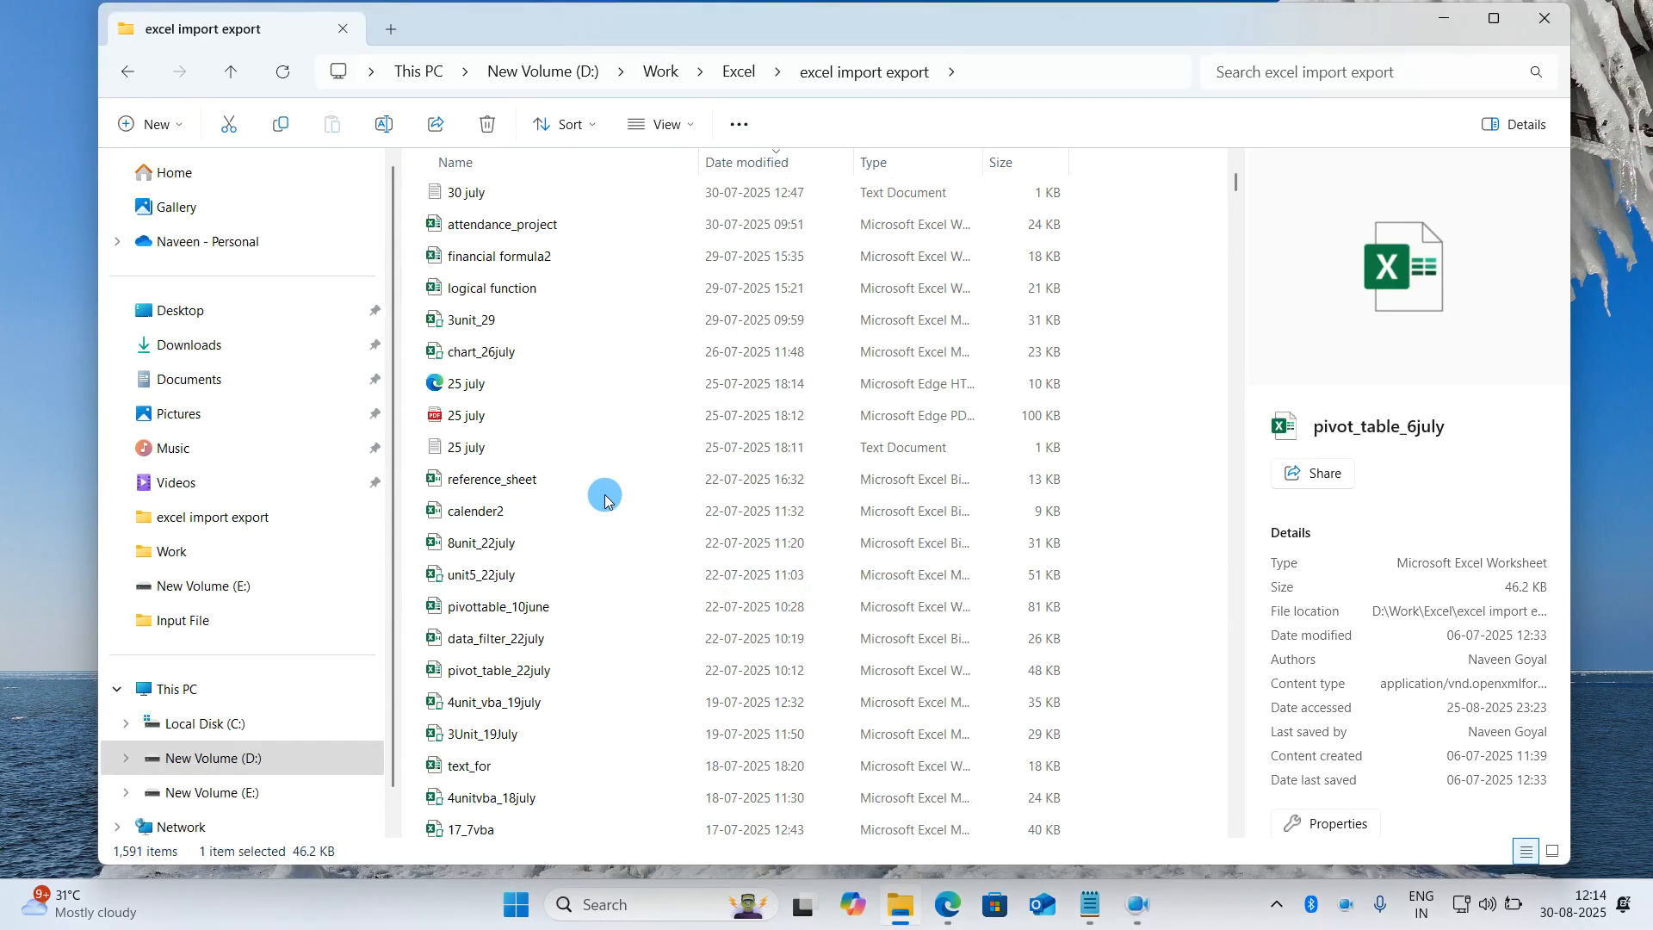
{"action": "scroll", "coordinate": [604, 494], "scroll_direction": "up", "scroll_amount": 2}
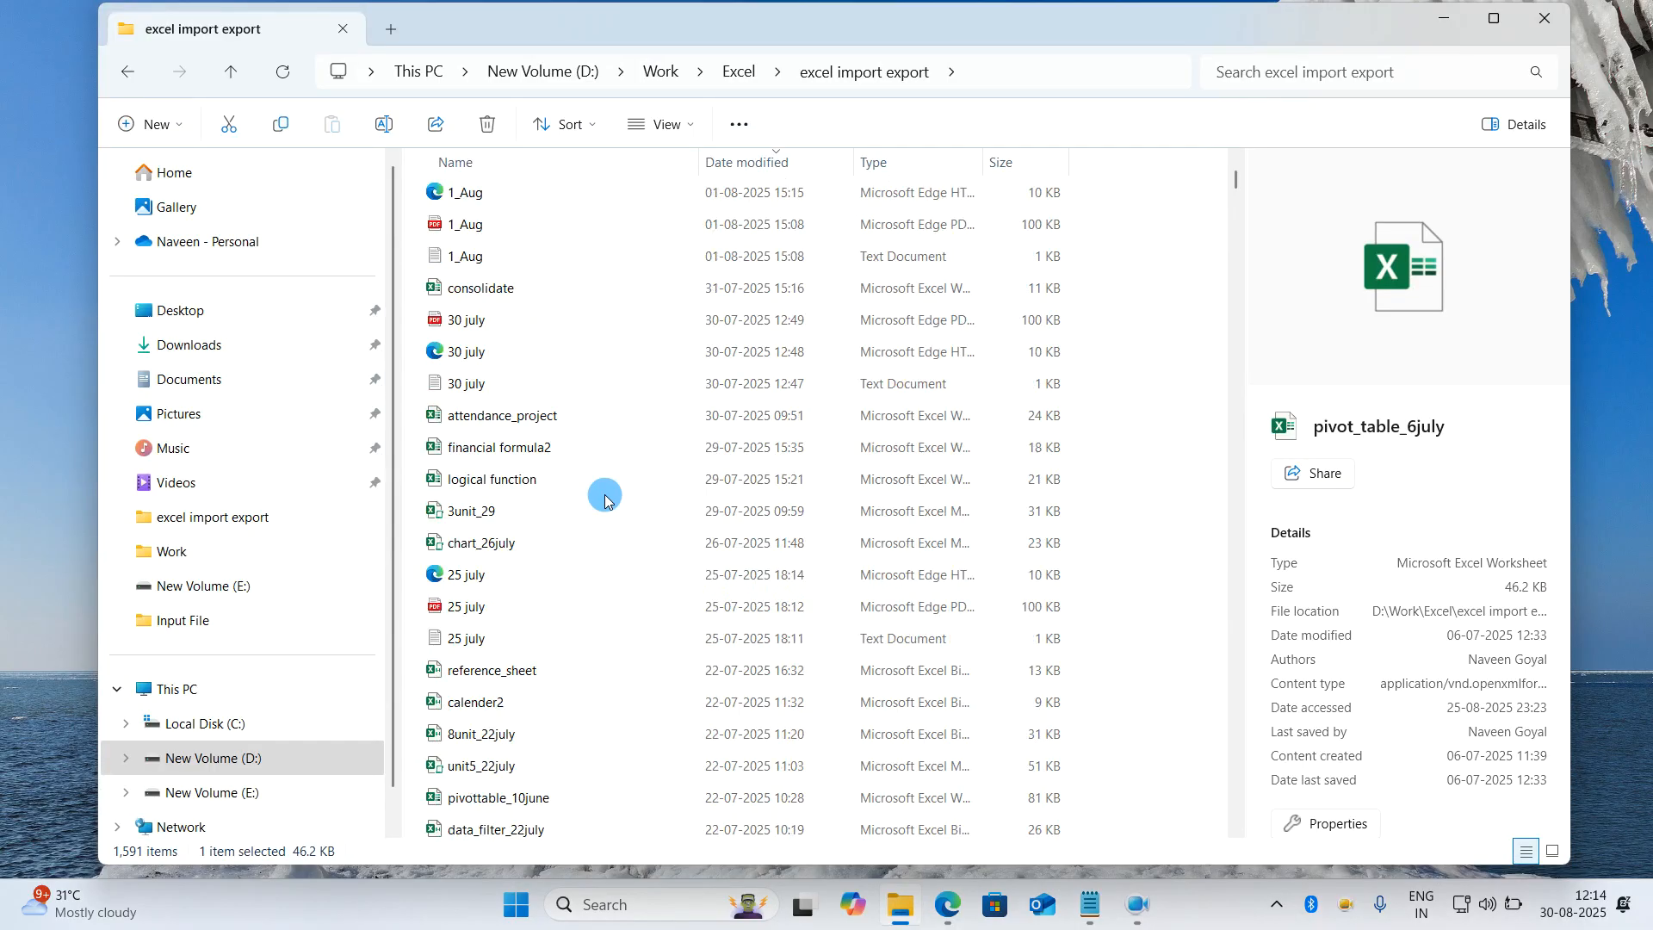
{"action": "scroll", "coordinate": [605, 495], "scroll_direction": "up", "scroll_amount": 3}
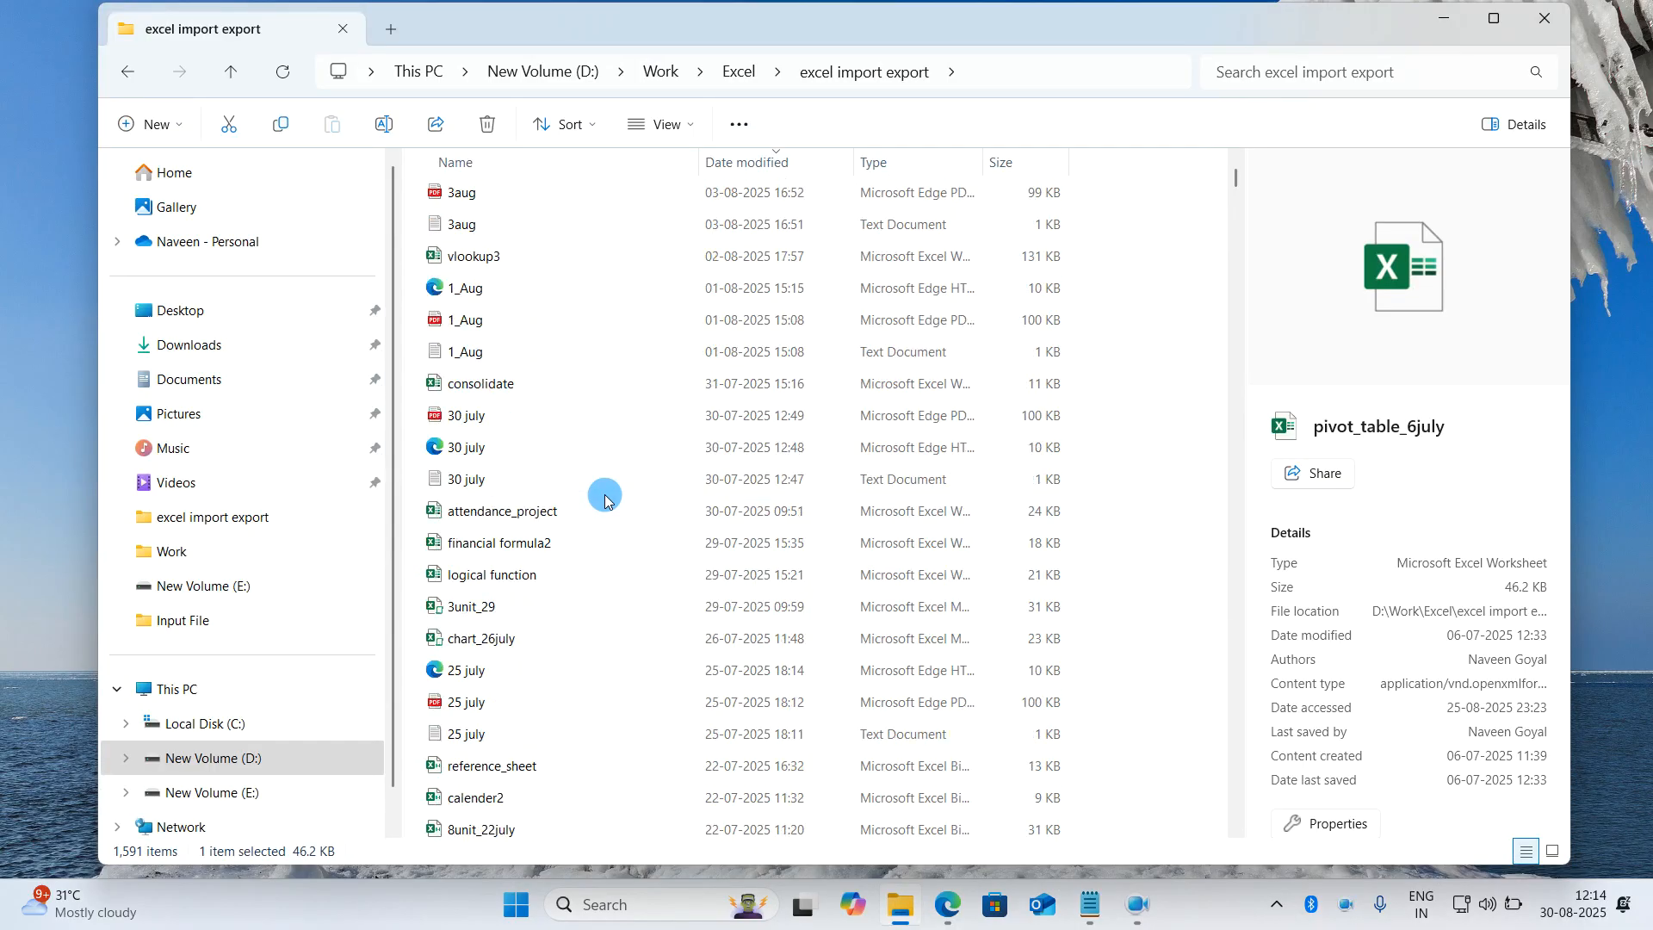
{"action": "left_click", "coordinate": [628, 255]}
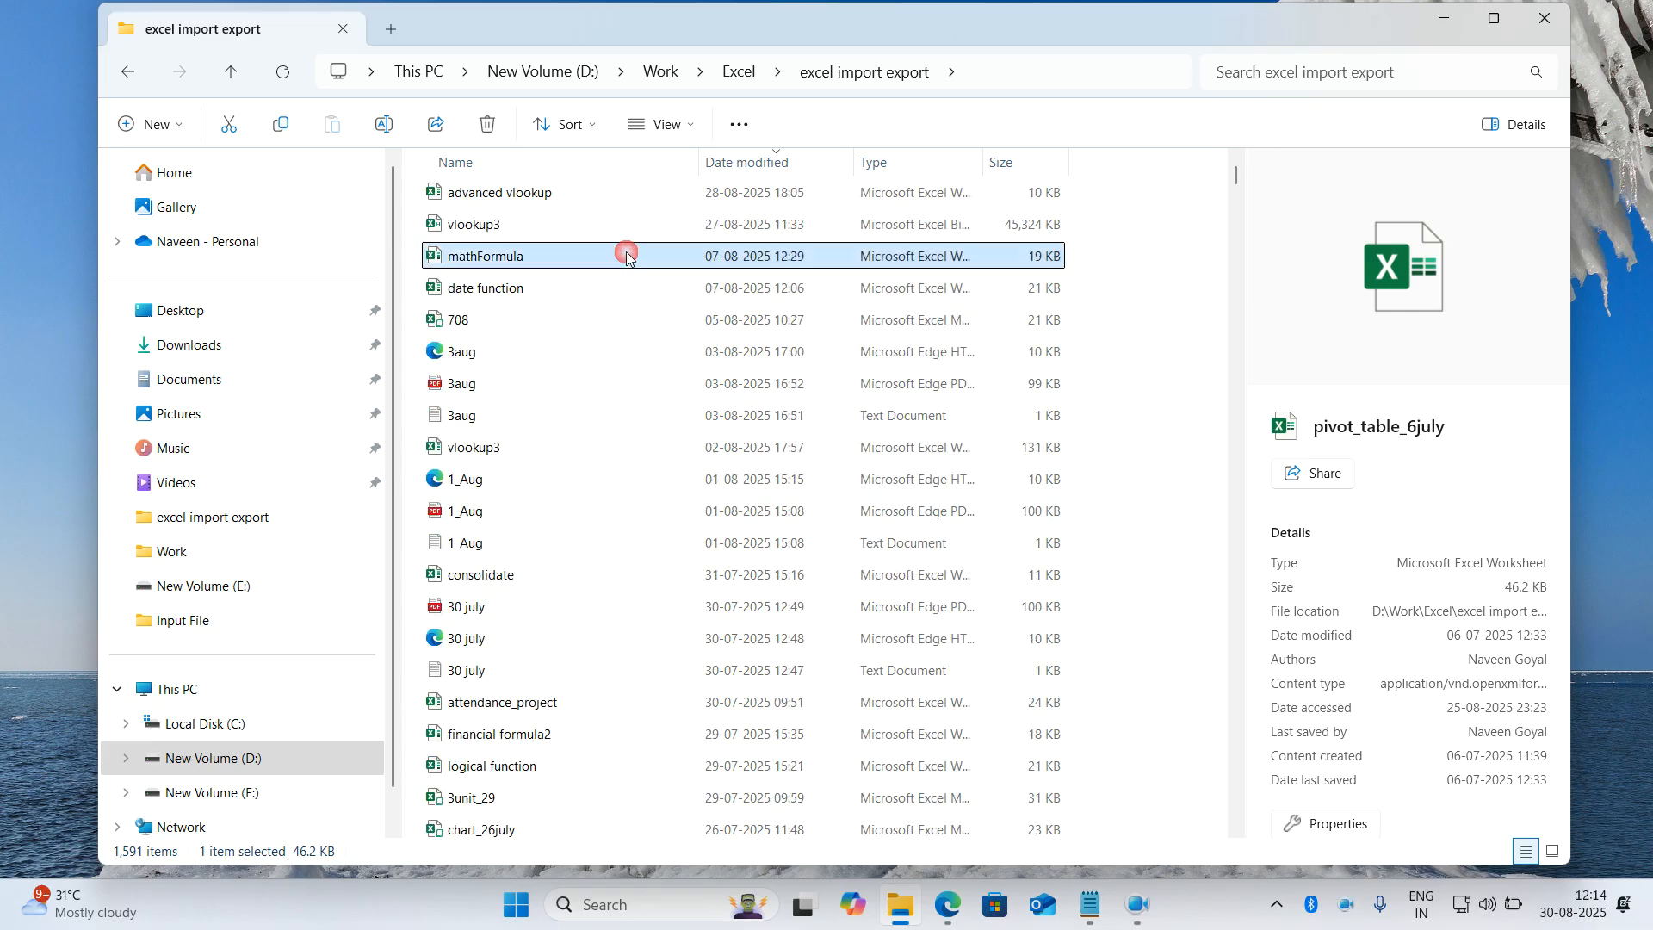
{"action": "key", "text": "l"}
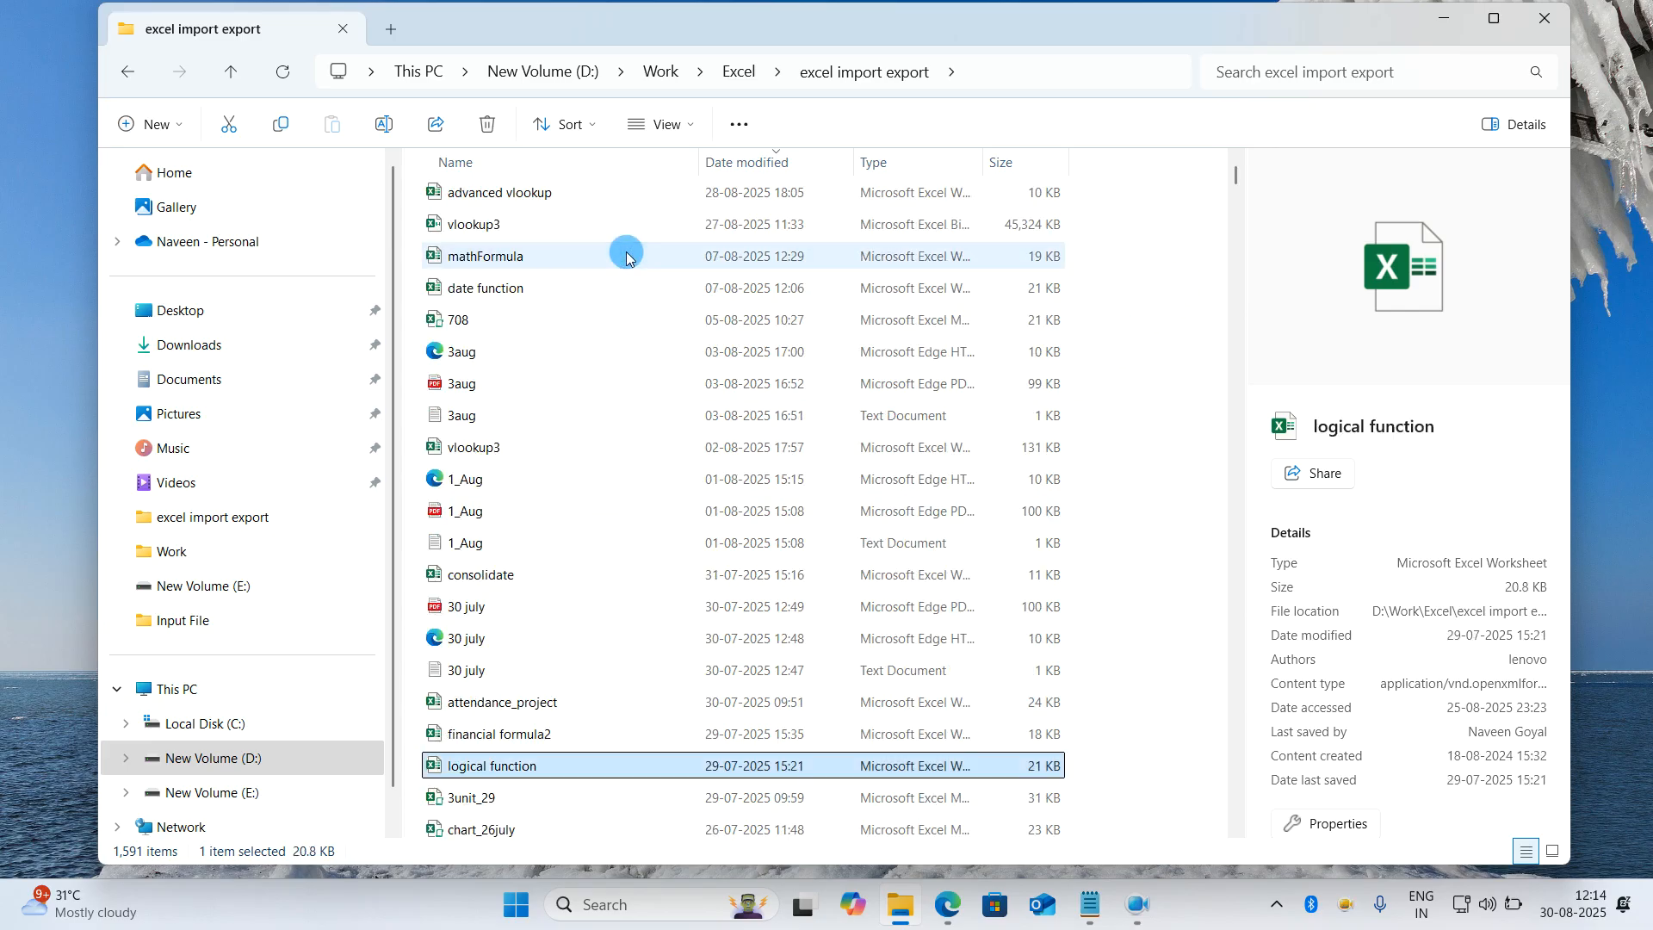
{"action": "scroll", "coordinate": [638, 429], "scroll_direction": "down", "scroll_amount": 2}
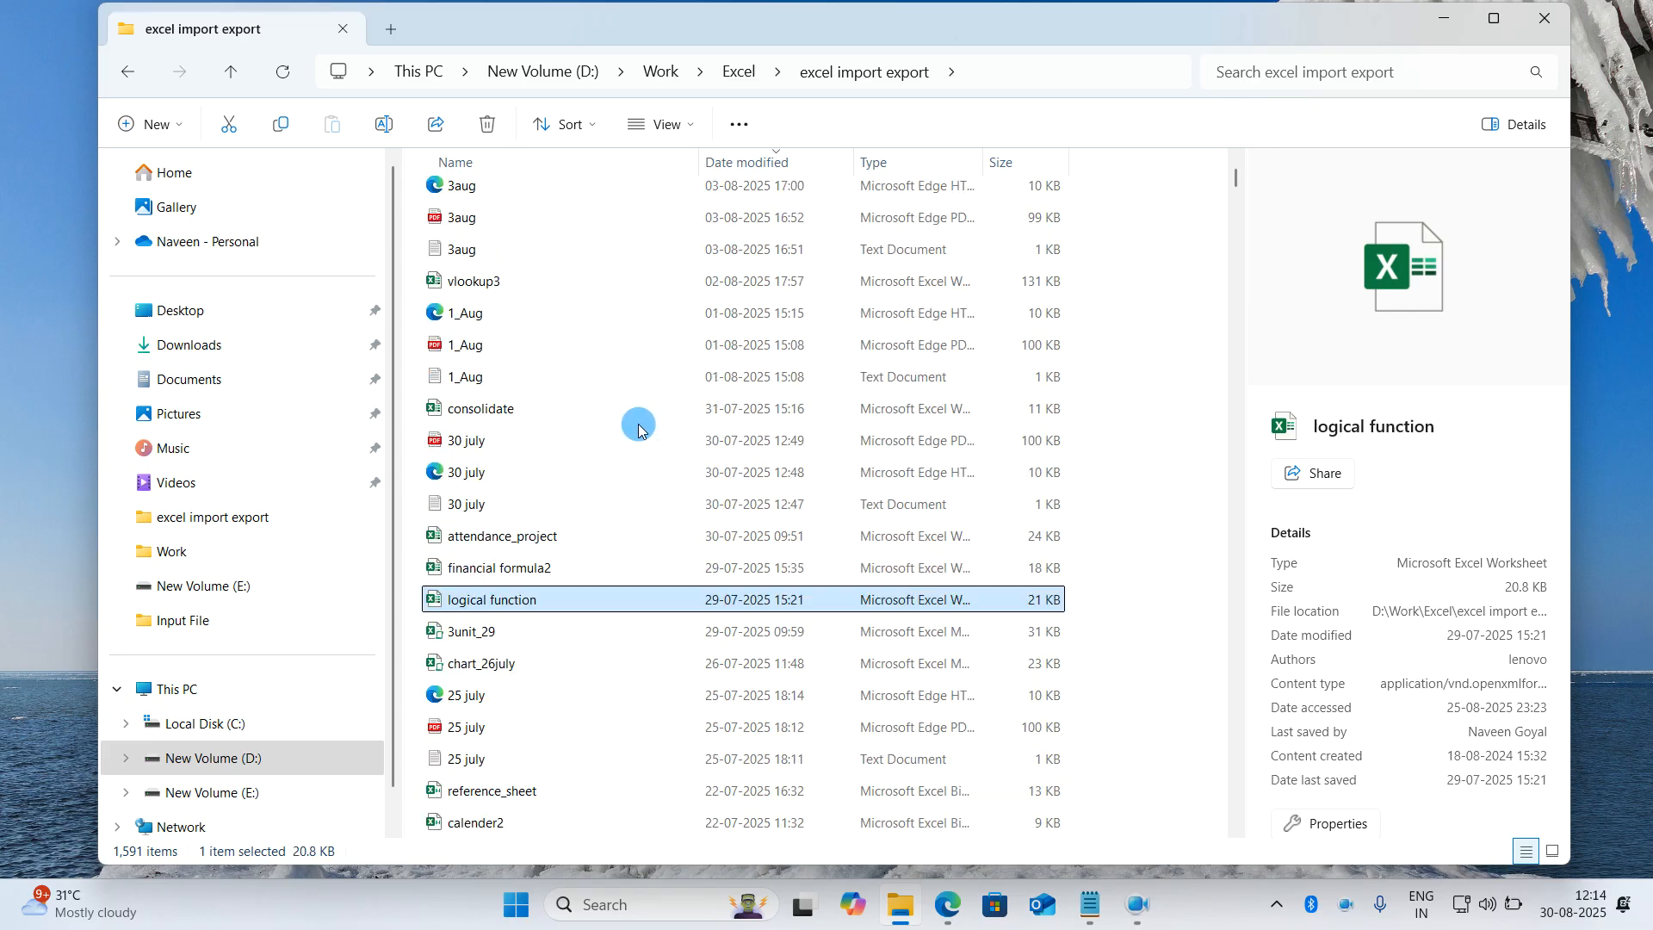
{"action": "scroll", "coordinate": [633, 452], "scroll_direction": "down", "scroll_amount": 1}
{"action": "left_click", "coordinate": [637, 515]}
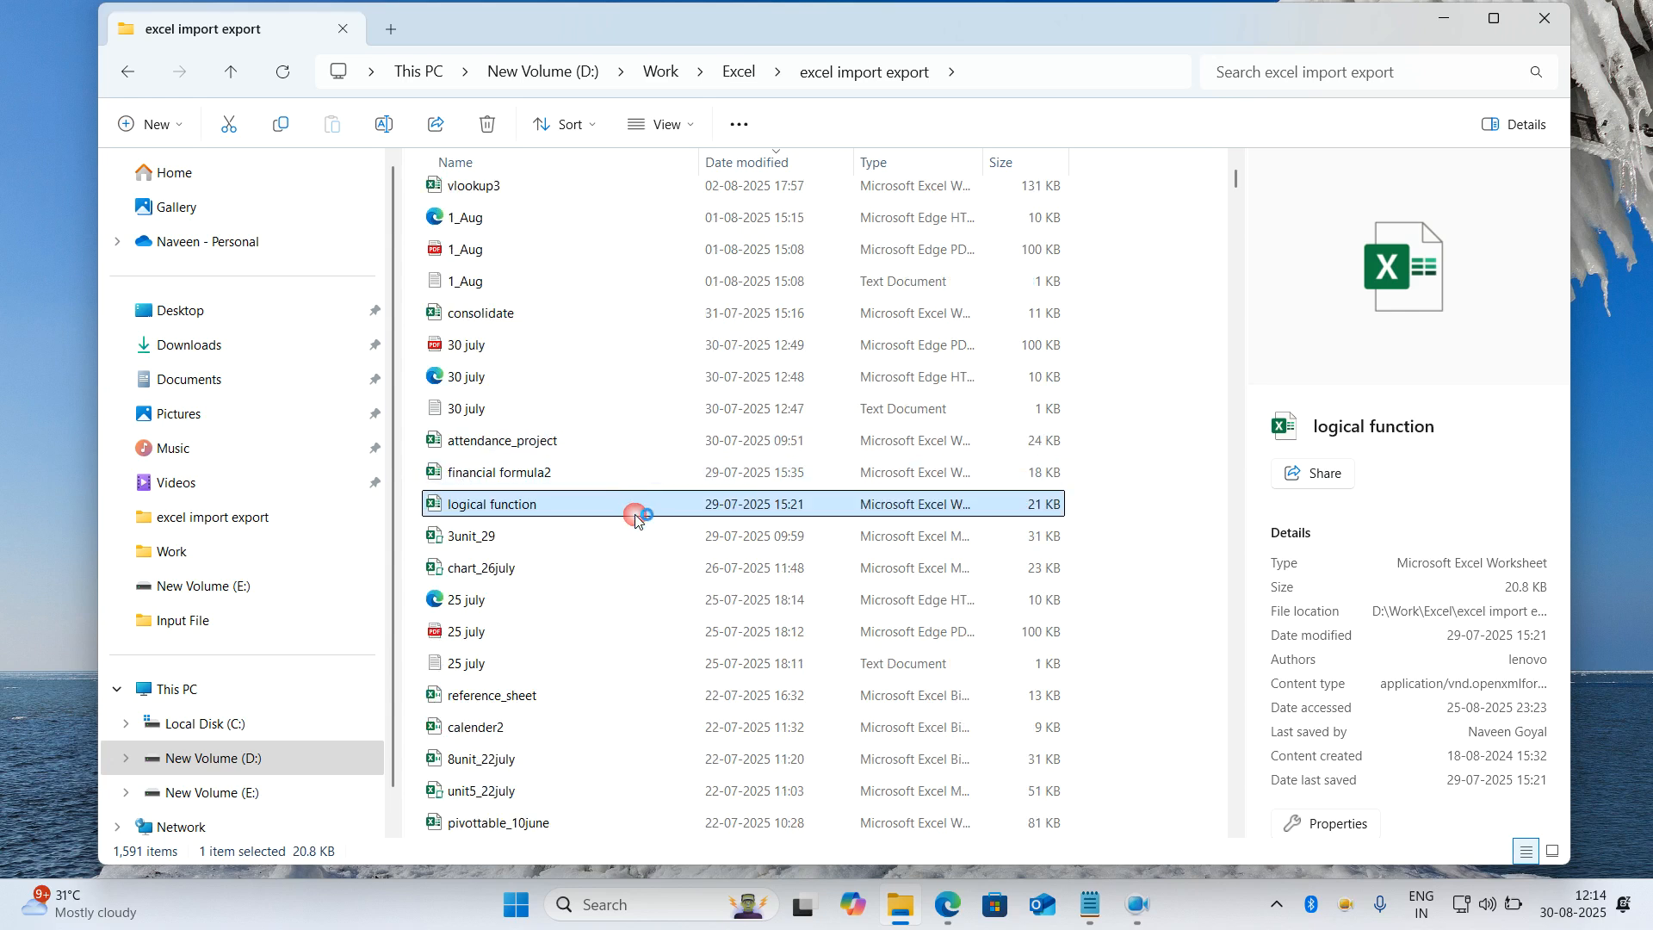
{"action": "left_click", "coordinate": [637, 515]}
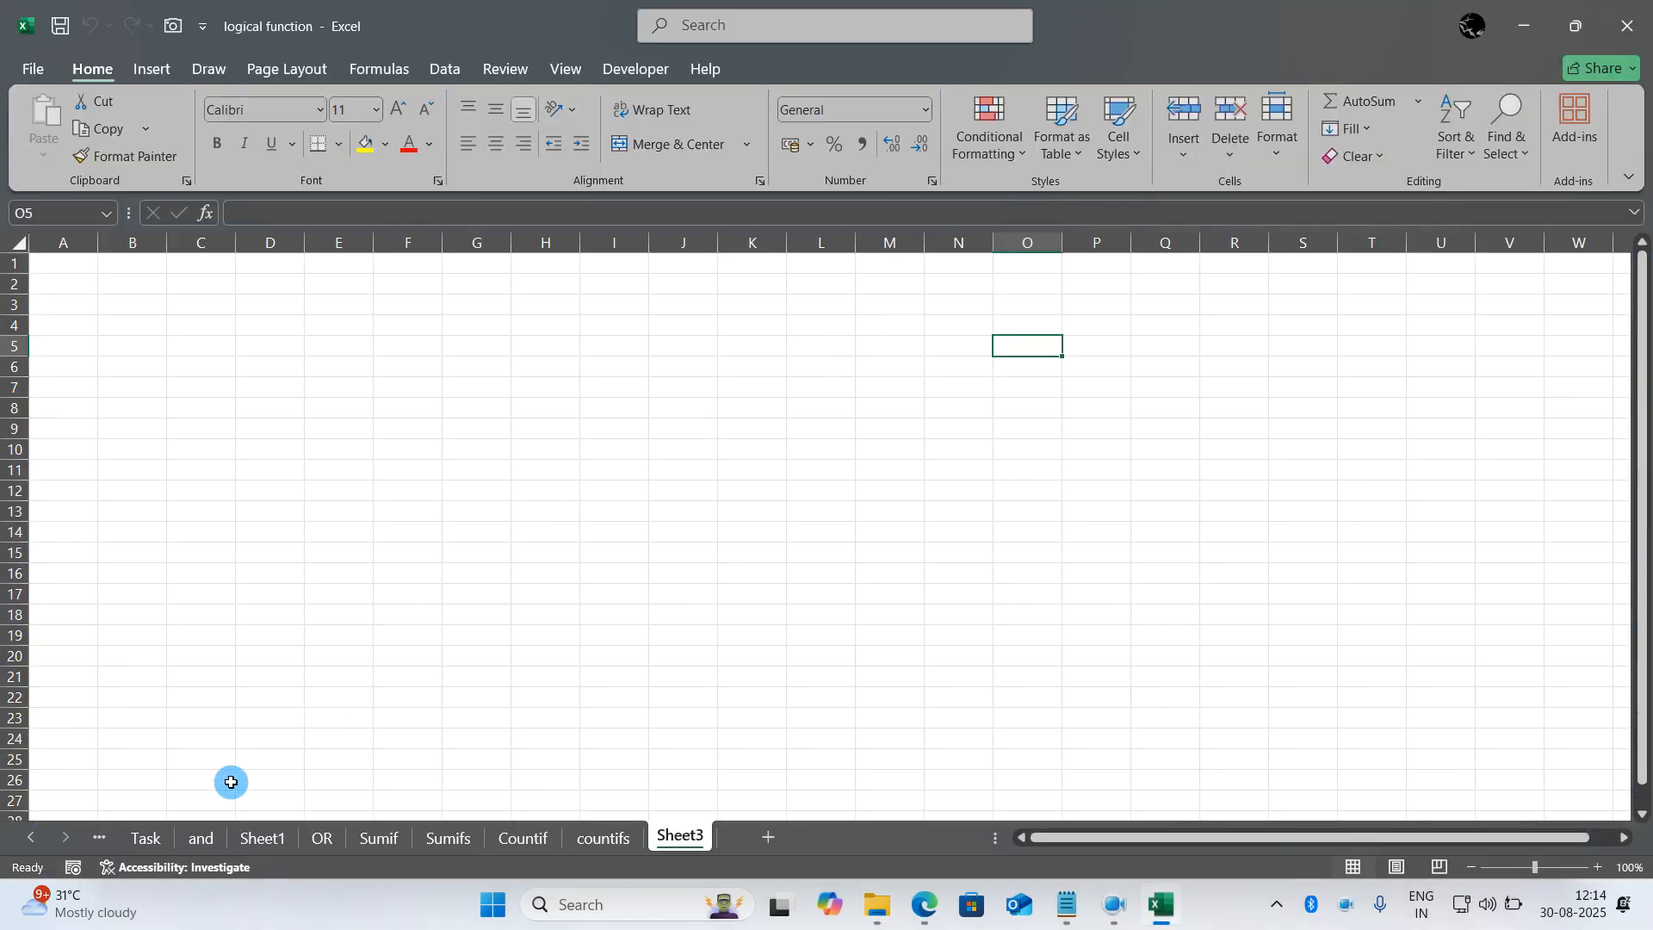
- Go to the if sheet and clear the existing answers in the grade column, D4:D7
{"action": "left_click", "coordinate": [102, 839]}
{"action": "left_click", "coordinate": [111, 840]}
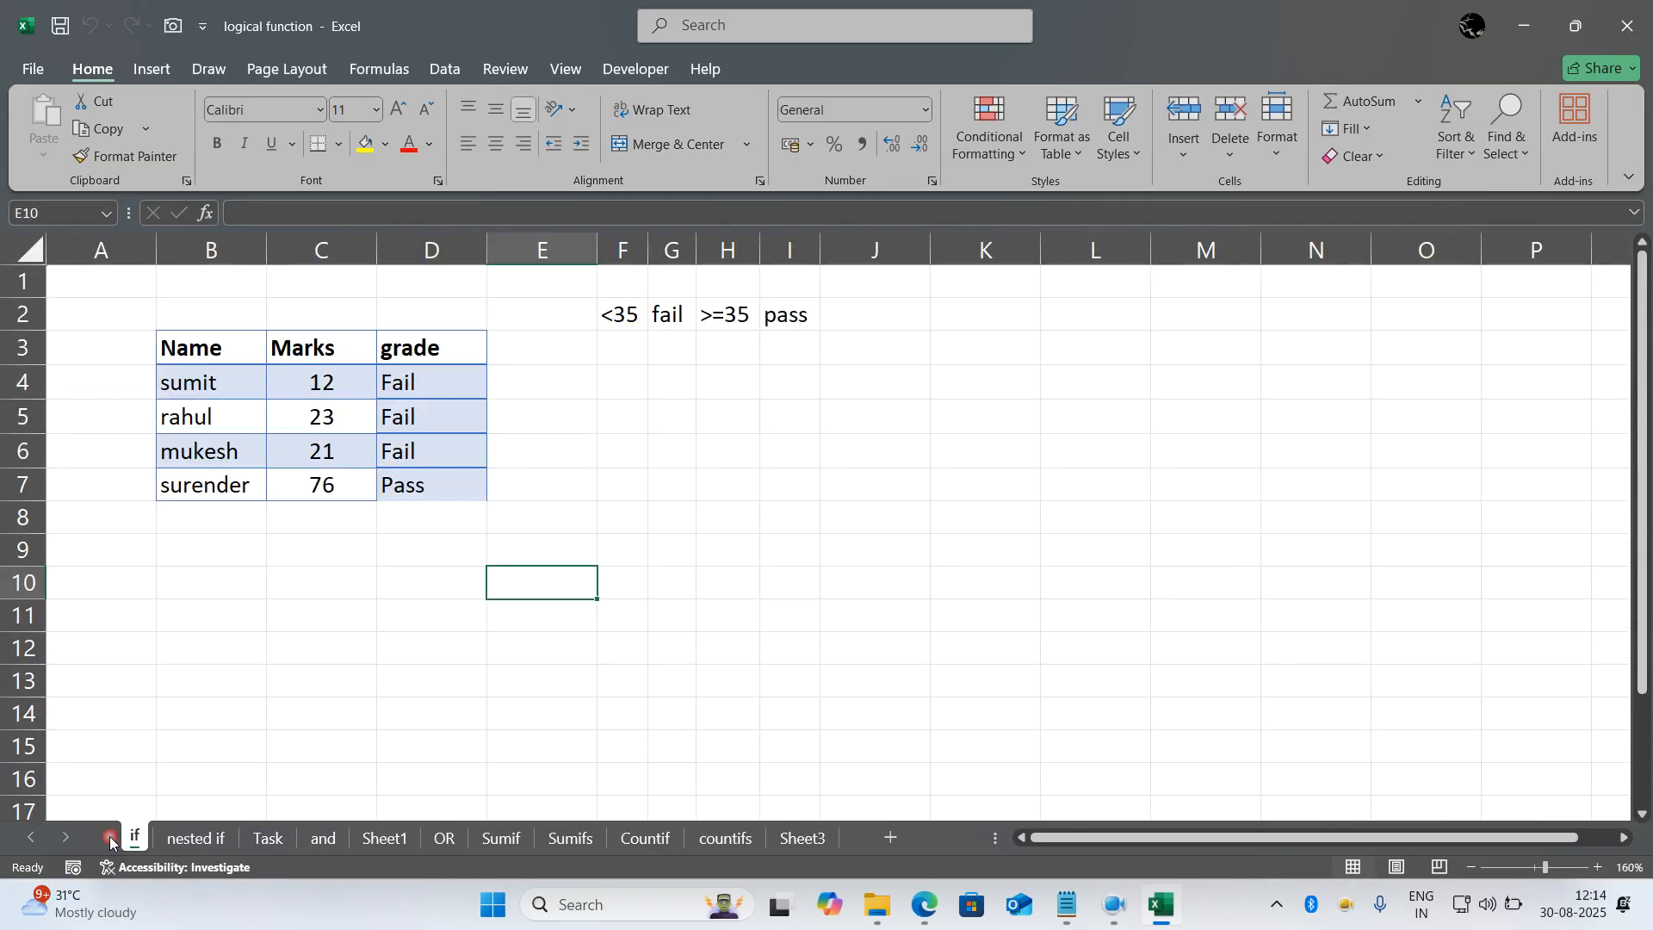
{"action": "left_click", "coordinate": [469, 699]}
{"action": "left_click_drag", "start_coordinate": [477, 556], "coordinate": [452, 379]}
{"action": "key", "text": "Delete"}
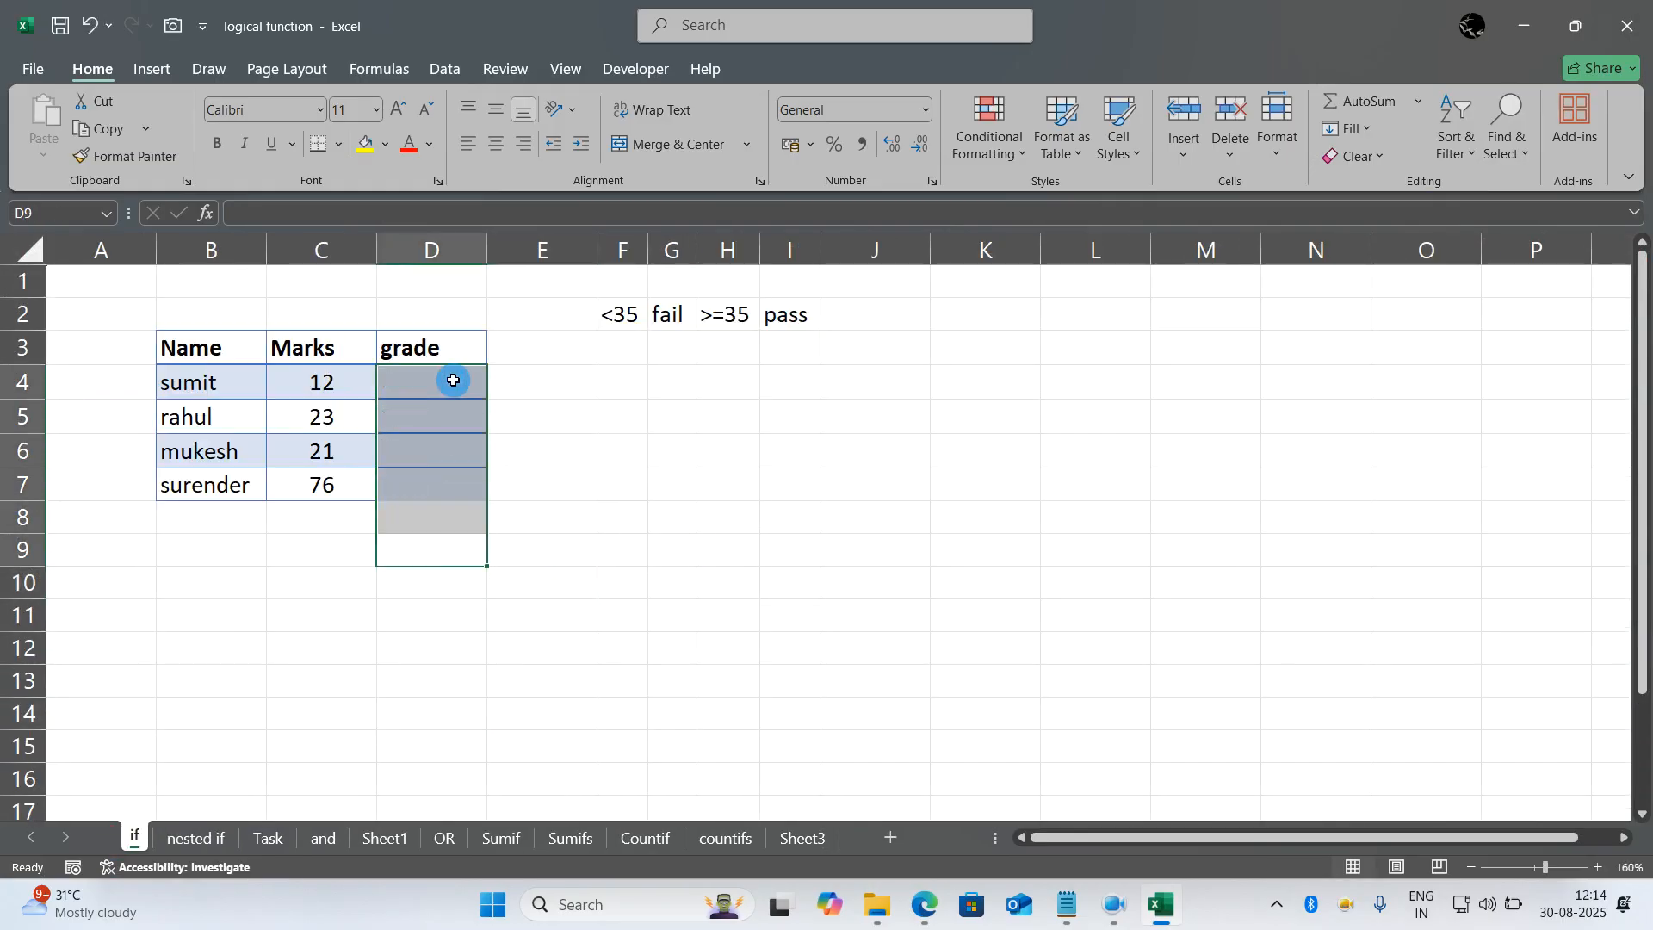
{"action": "left_click", "coordinate": [217, 687]}
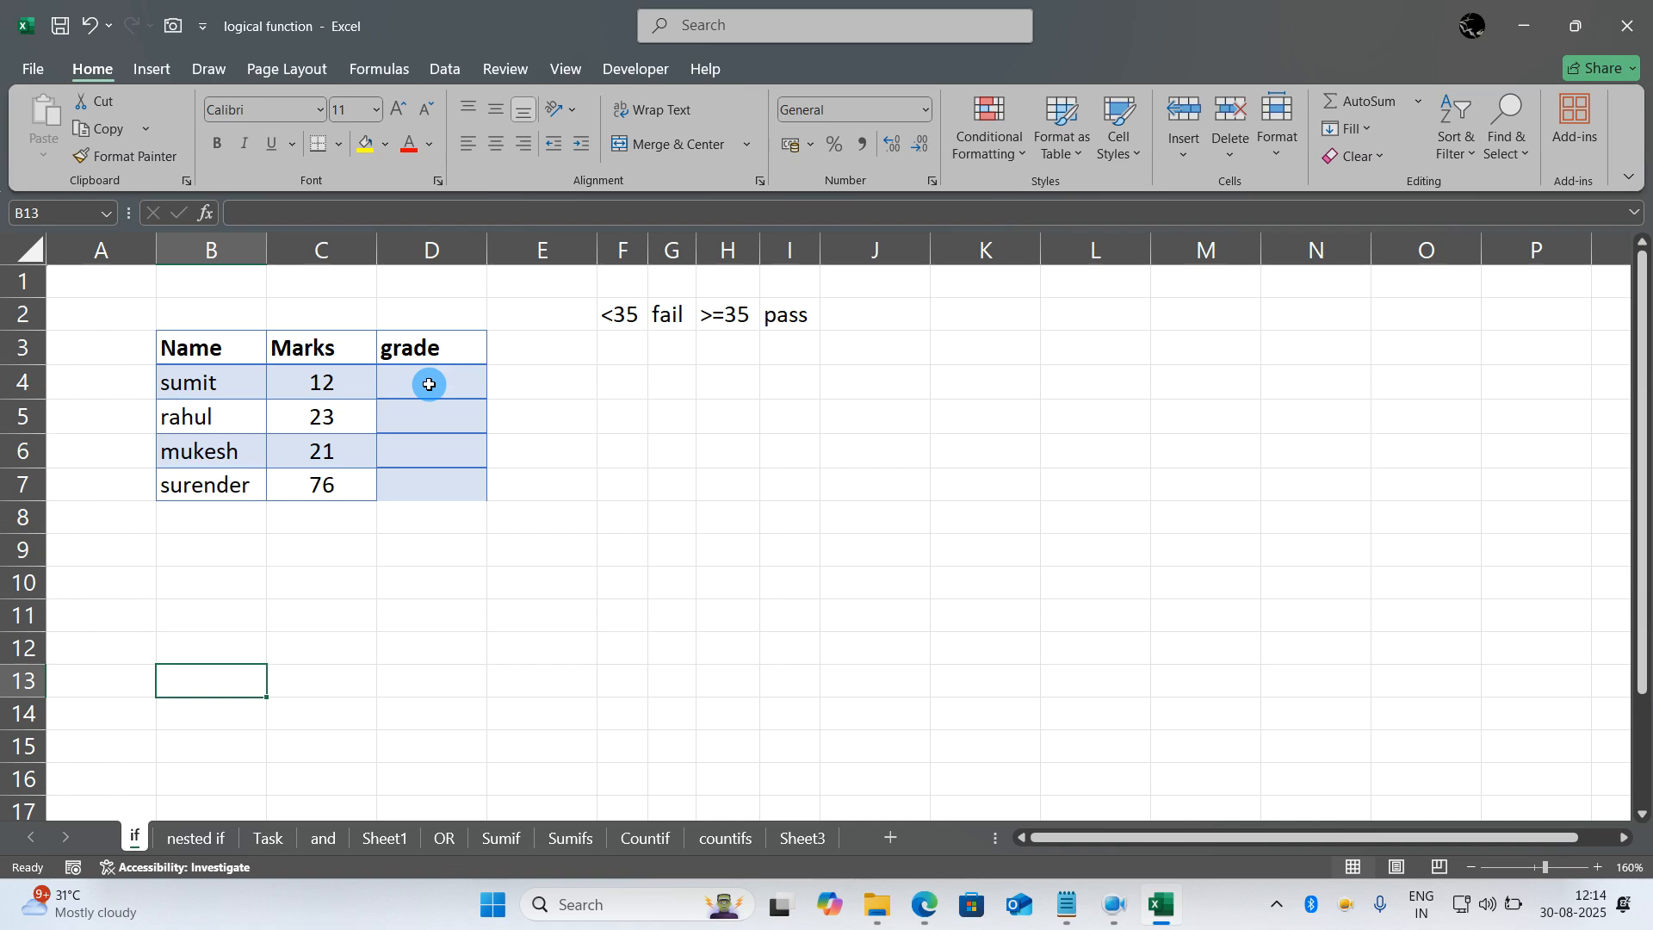
- Review the pass/fail criteria in row 2 and enter =if(C4>=35,"Passed","Failed") in D4
{"action": "left_click_drag", "start_coordinate": [628, 284], "coordinate": [771, 332]}
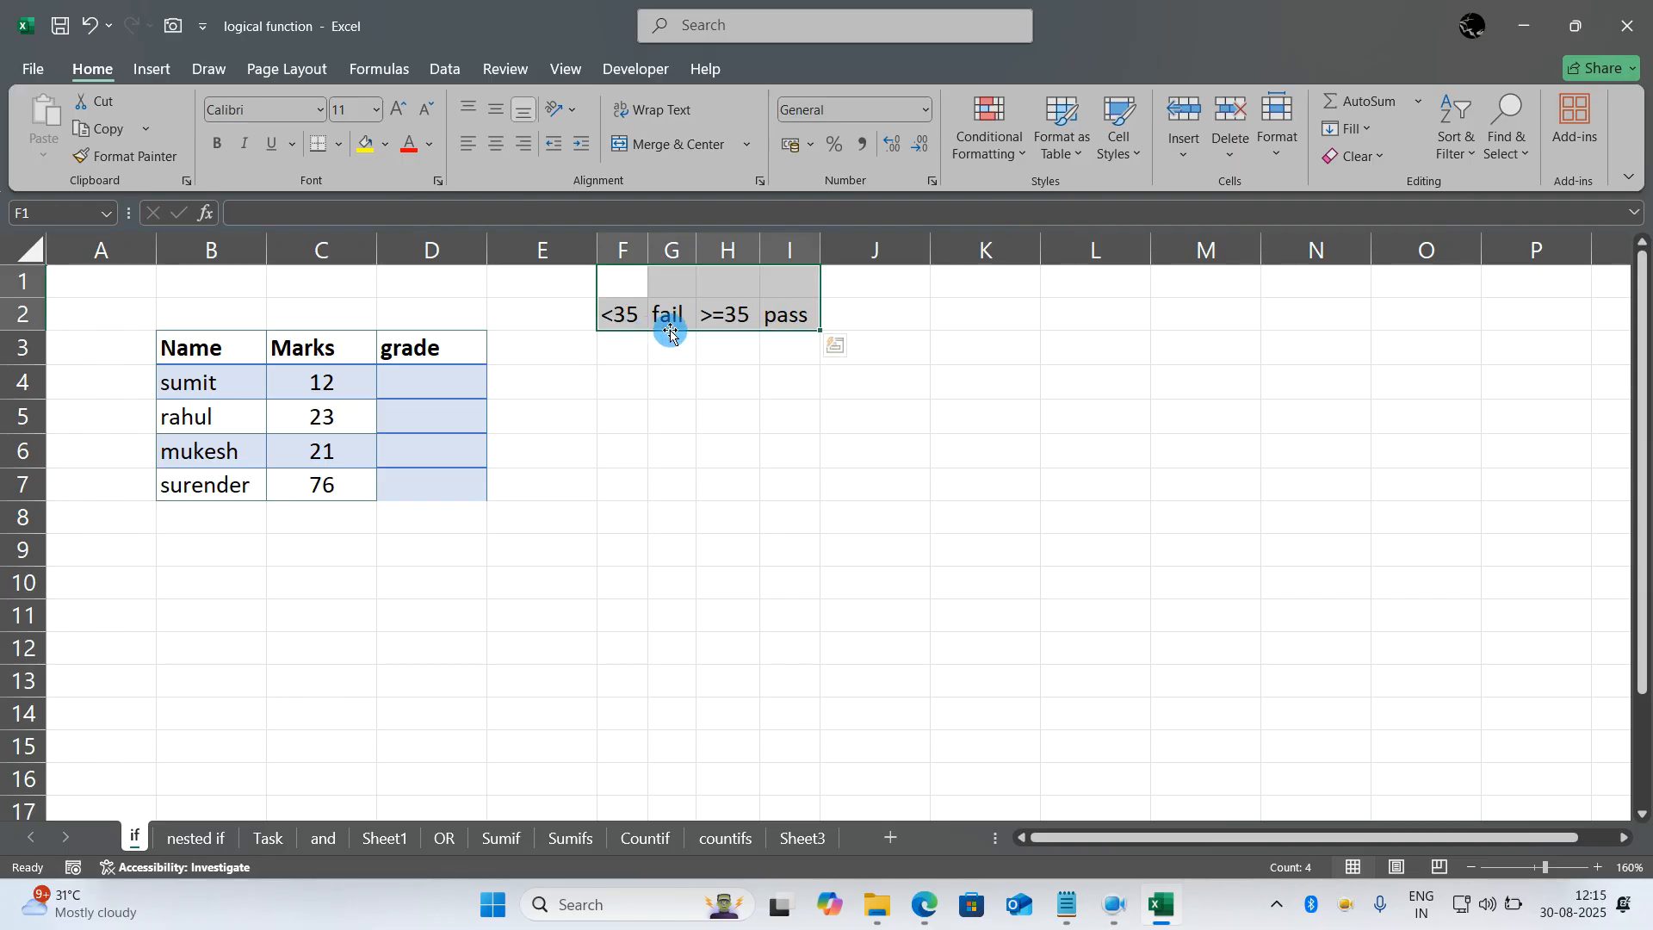
{"action": "left_click", "coordinate": [462, 382]}
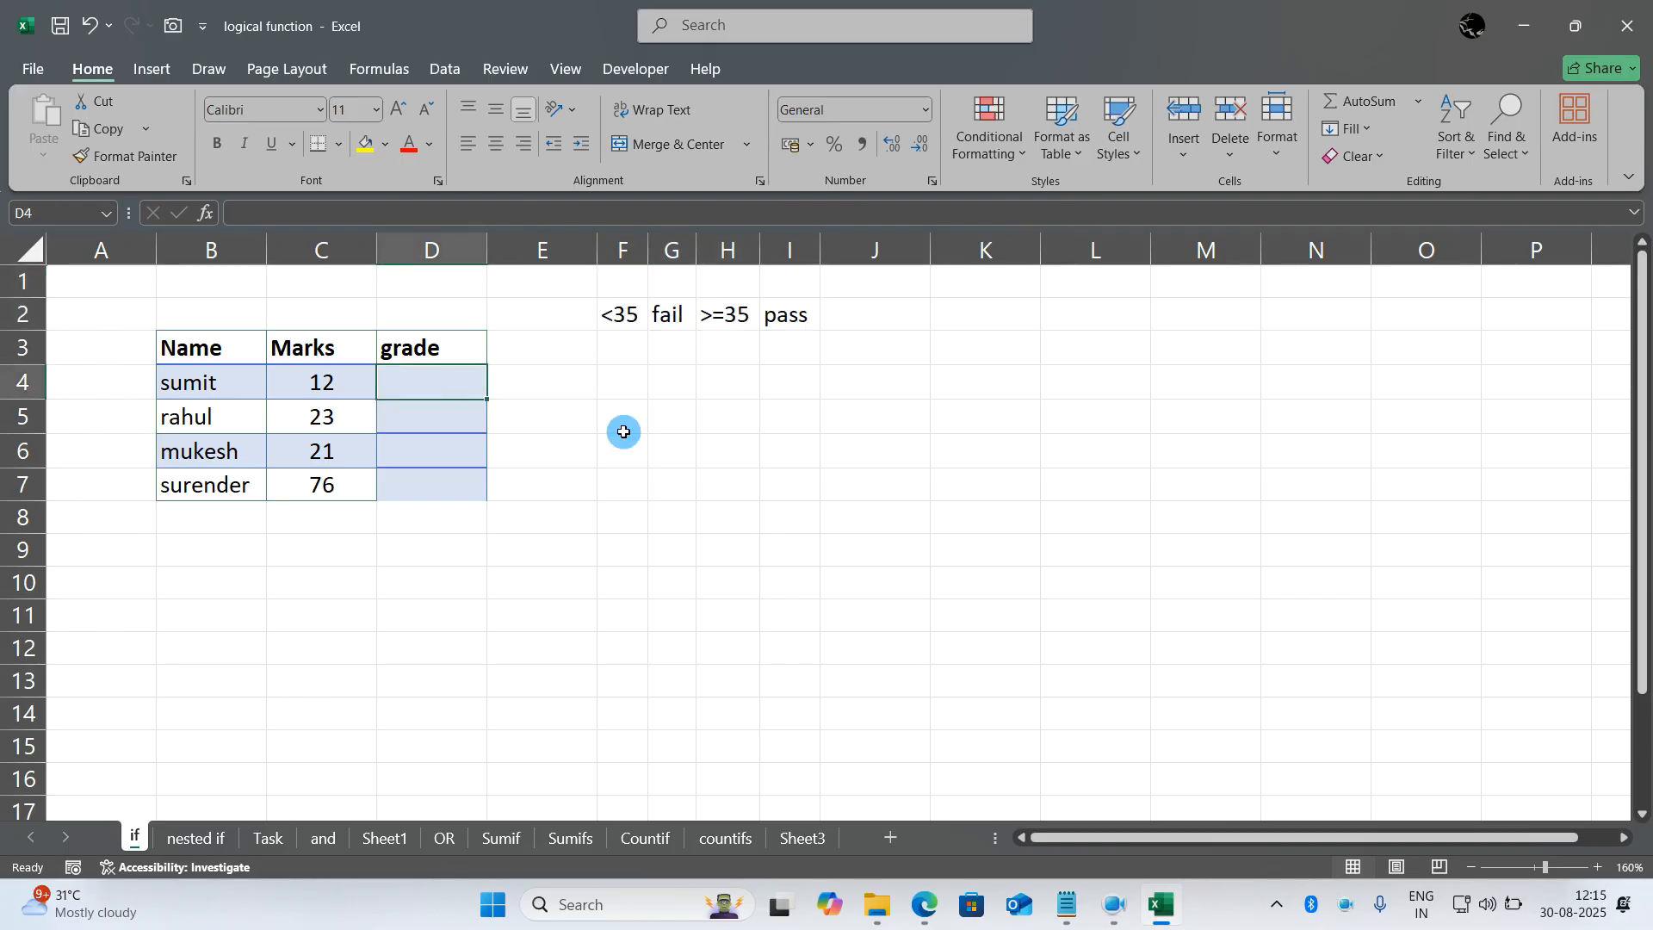
{"action": "type", "text": "=if("}
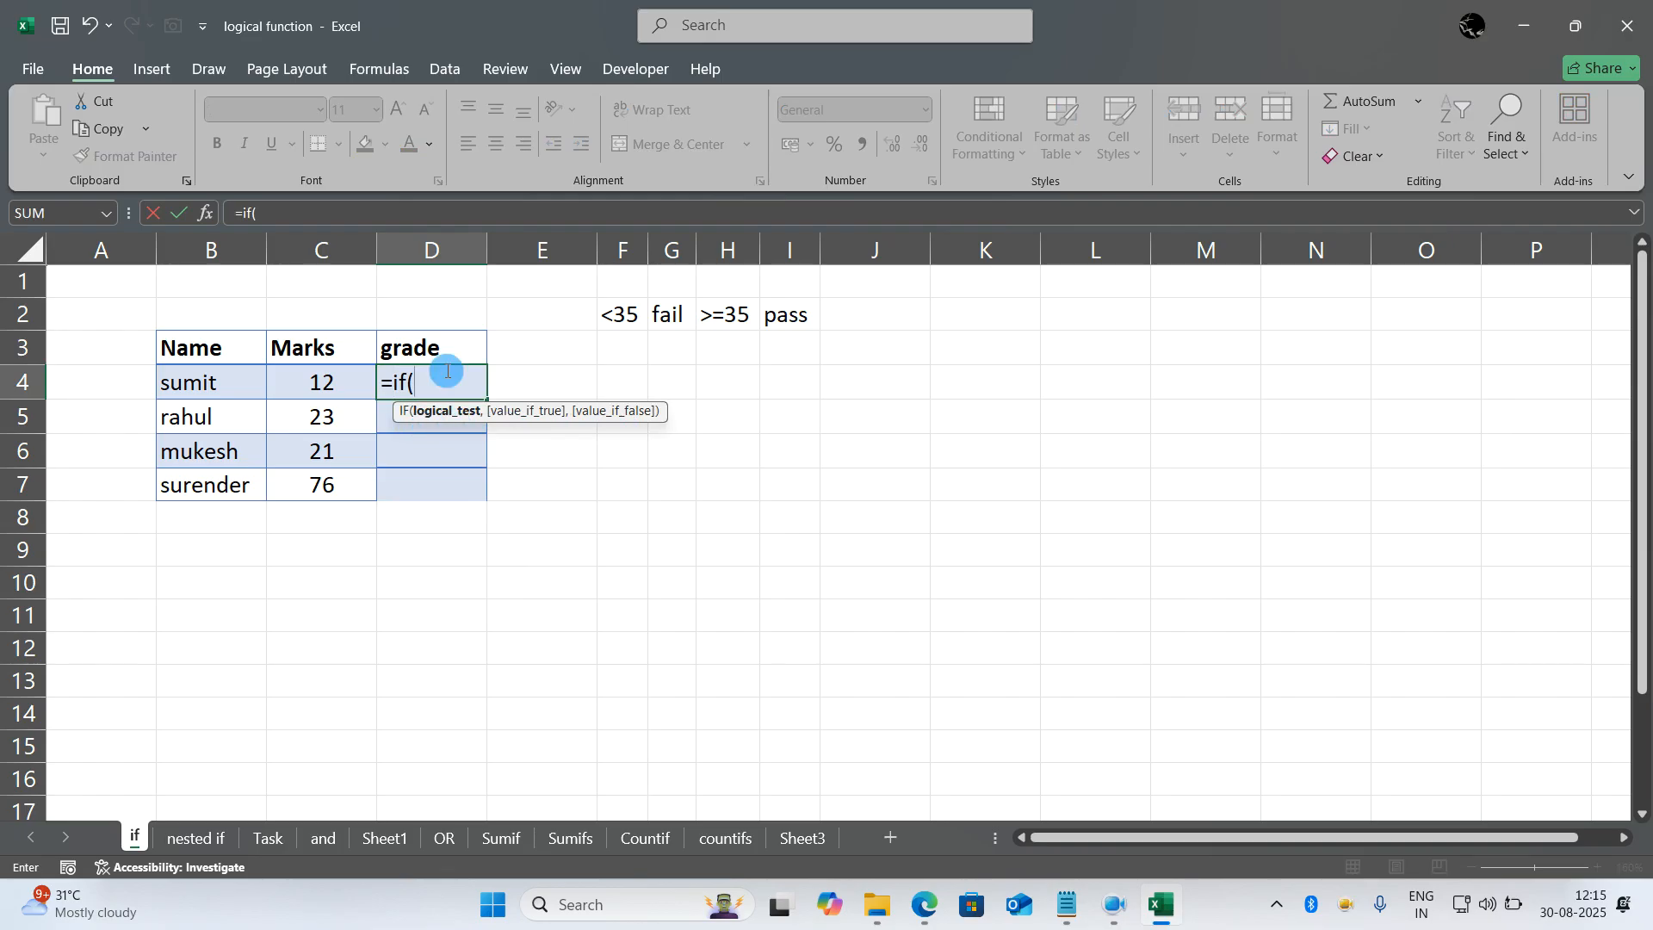
{"action": "left_click", "coordinate": [336, 381]}
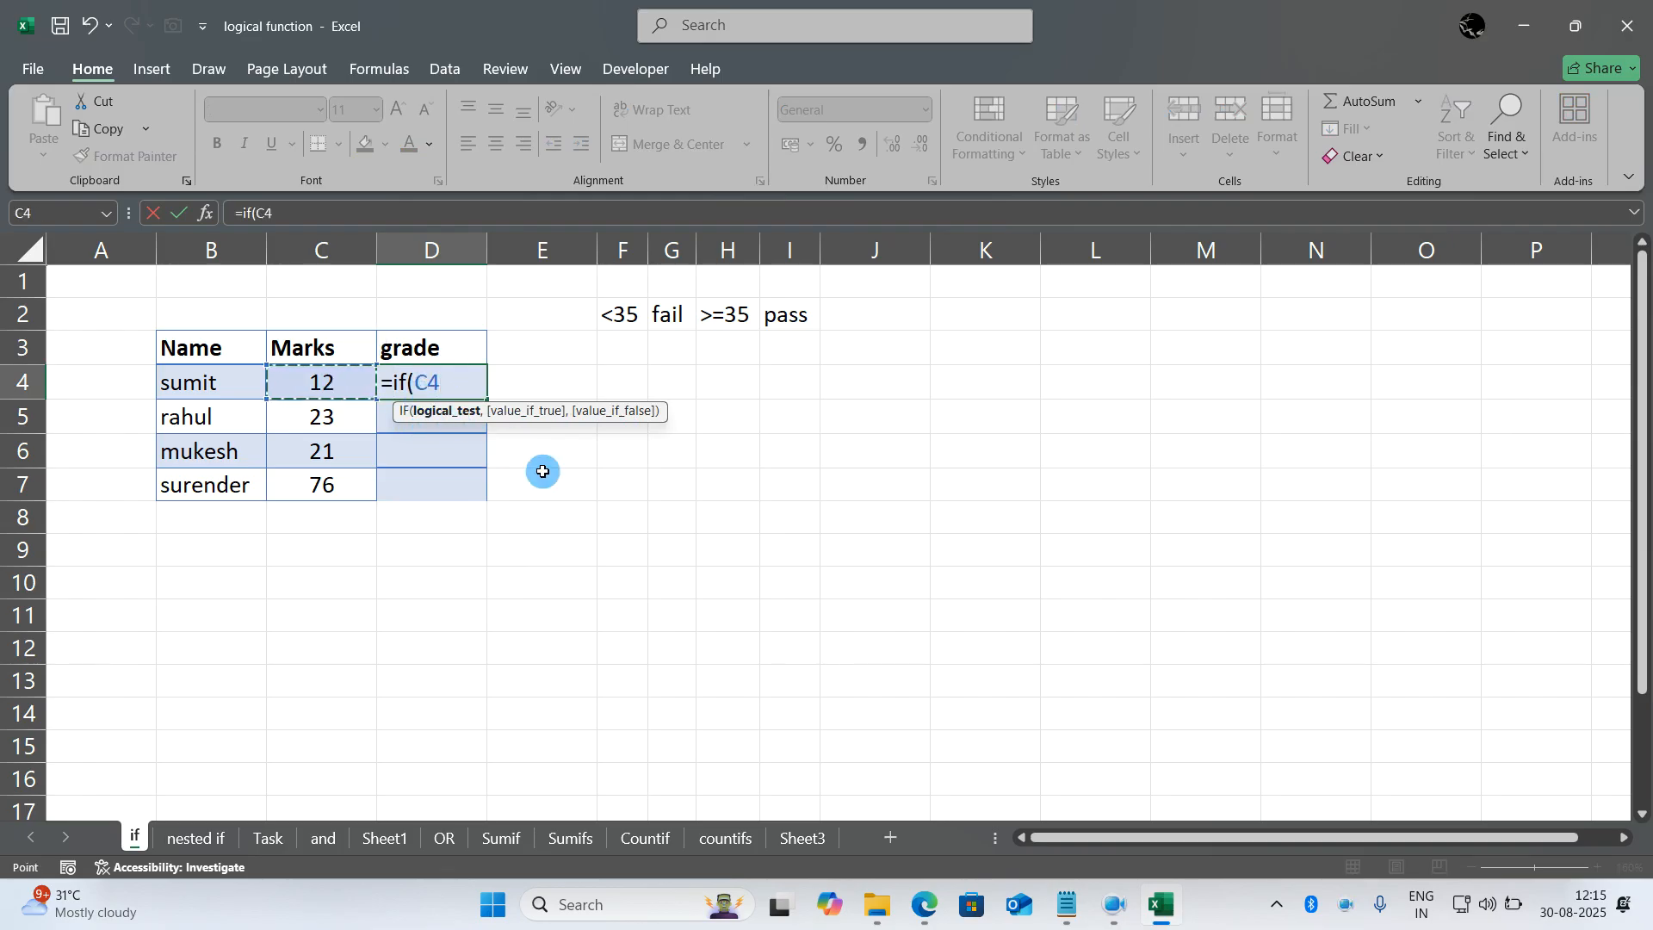
{"action": "type", "text": ">=35,"}
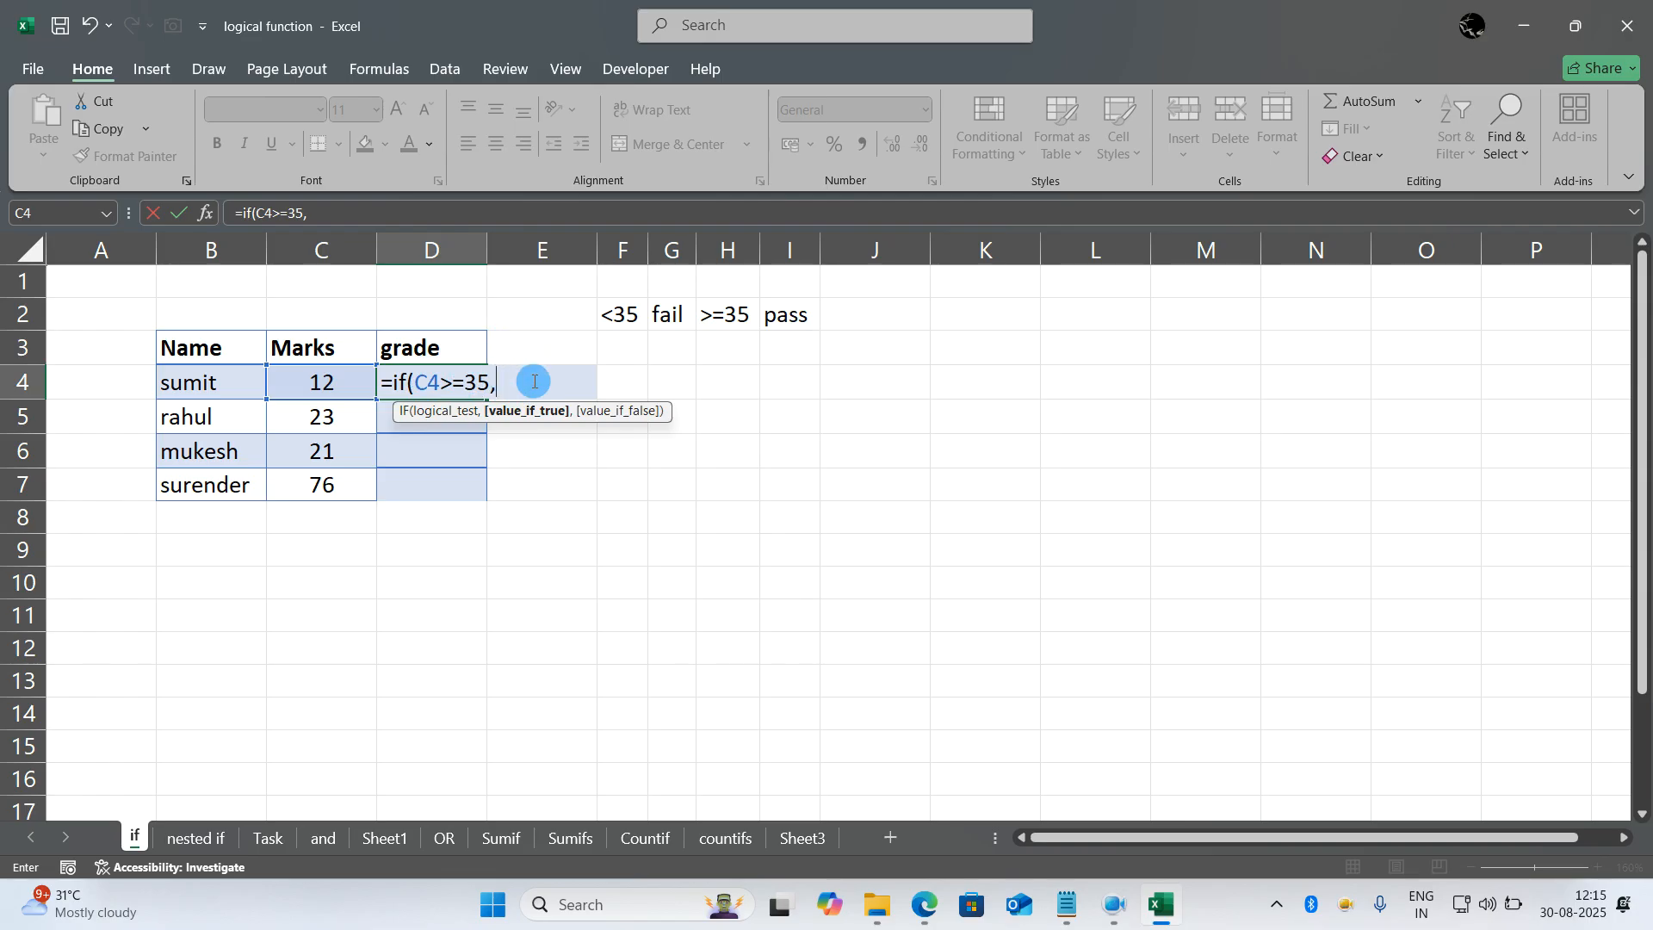
{"action": "type", "text": "Passed"}
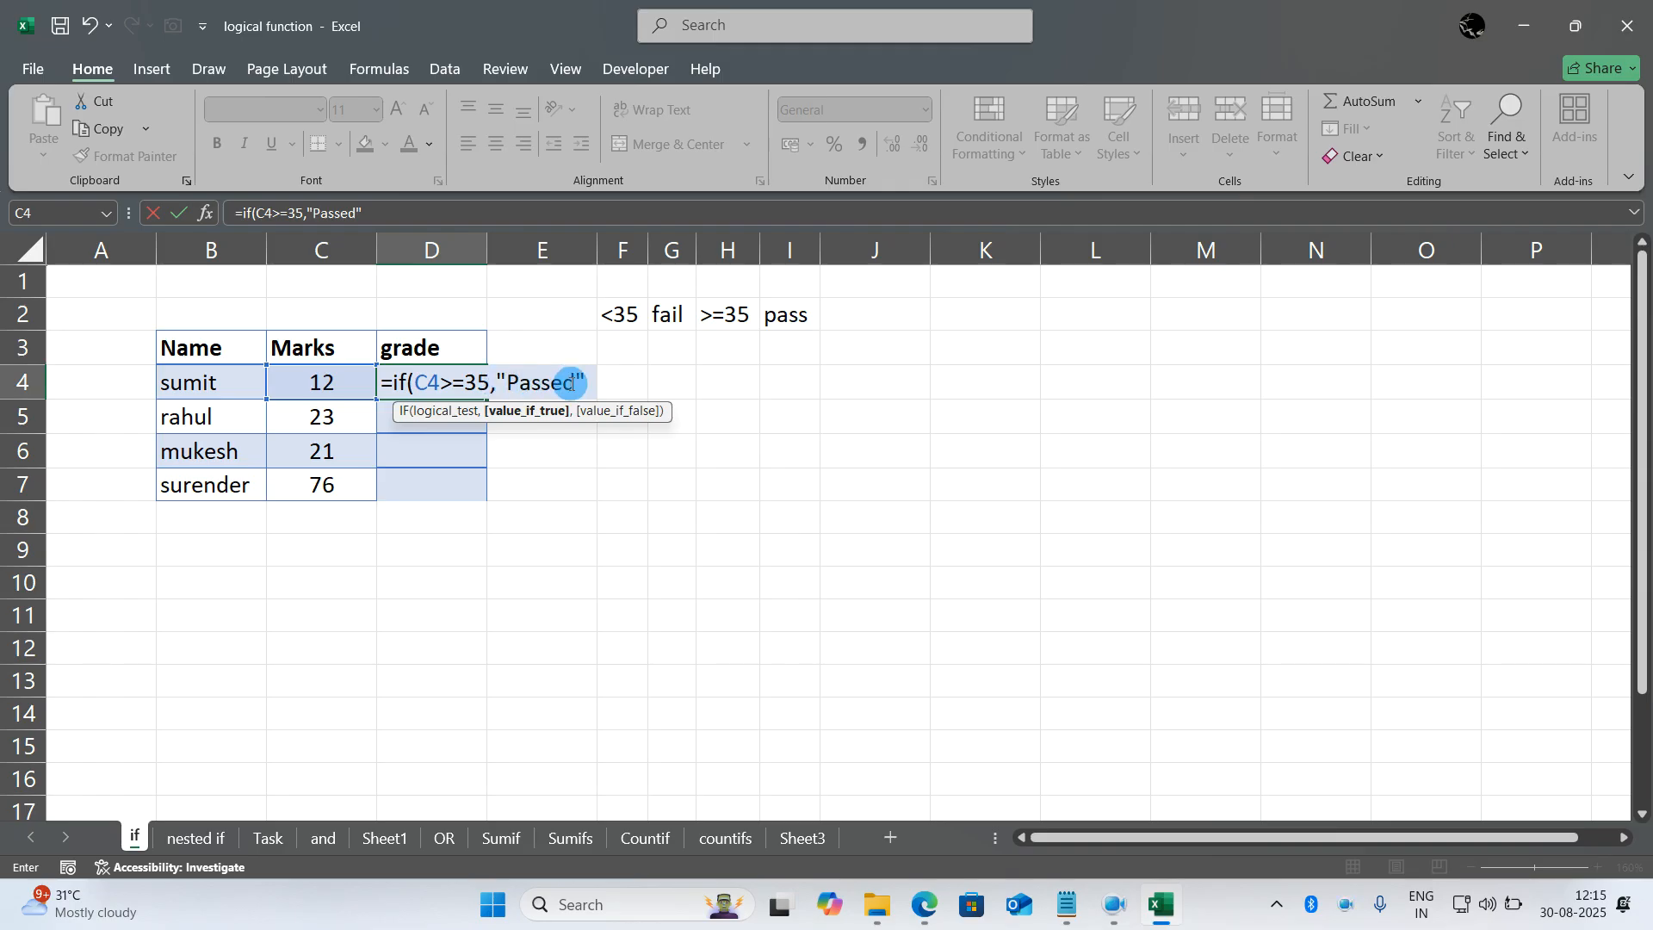
{"action": "type", "text": "\","}
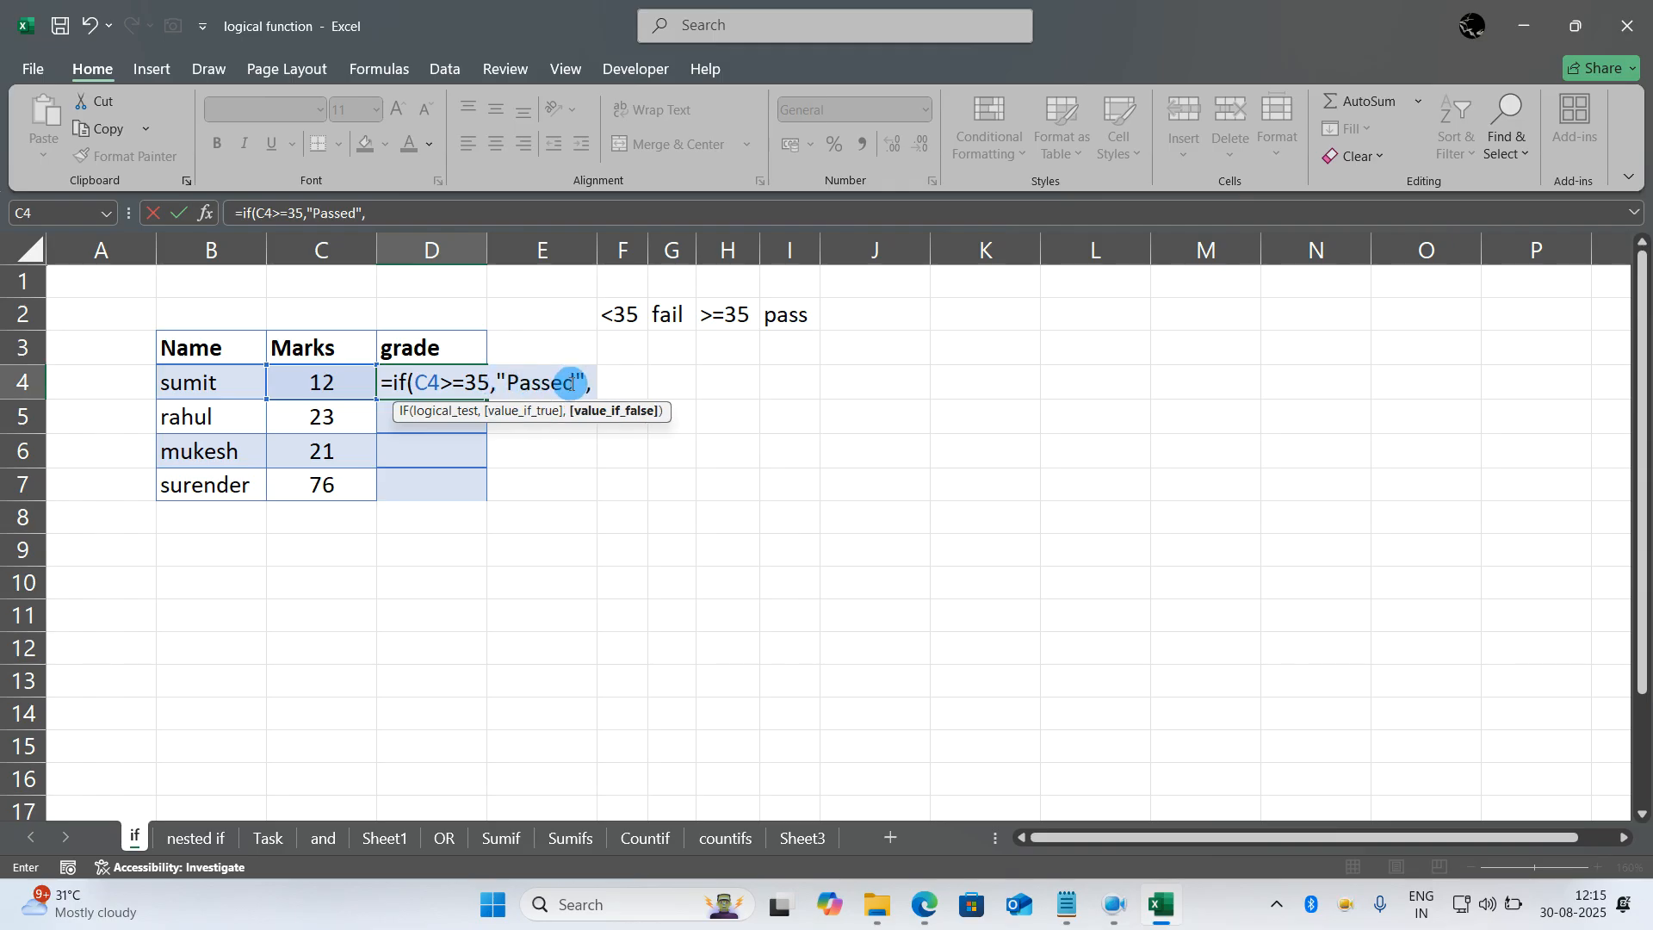
{"action": "type", "text": "\""}
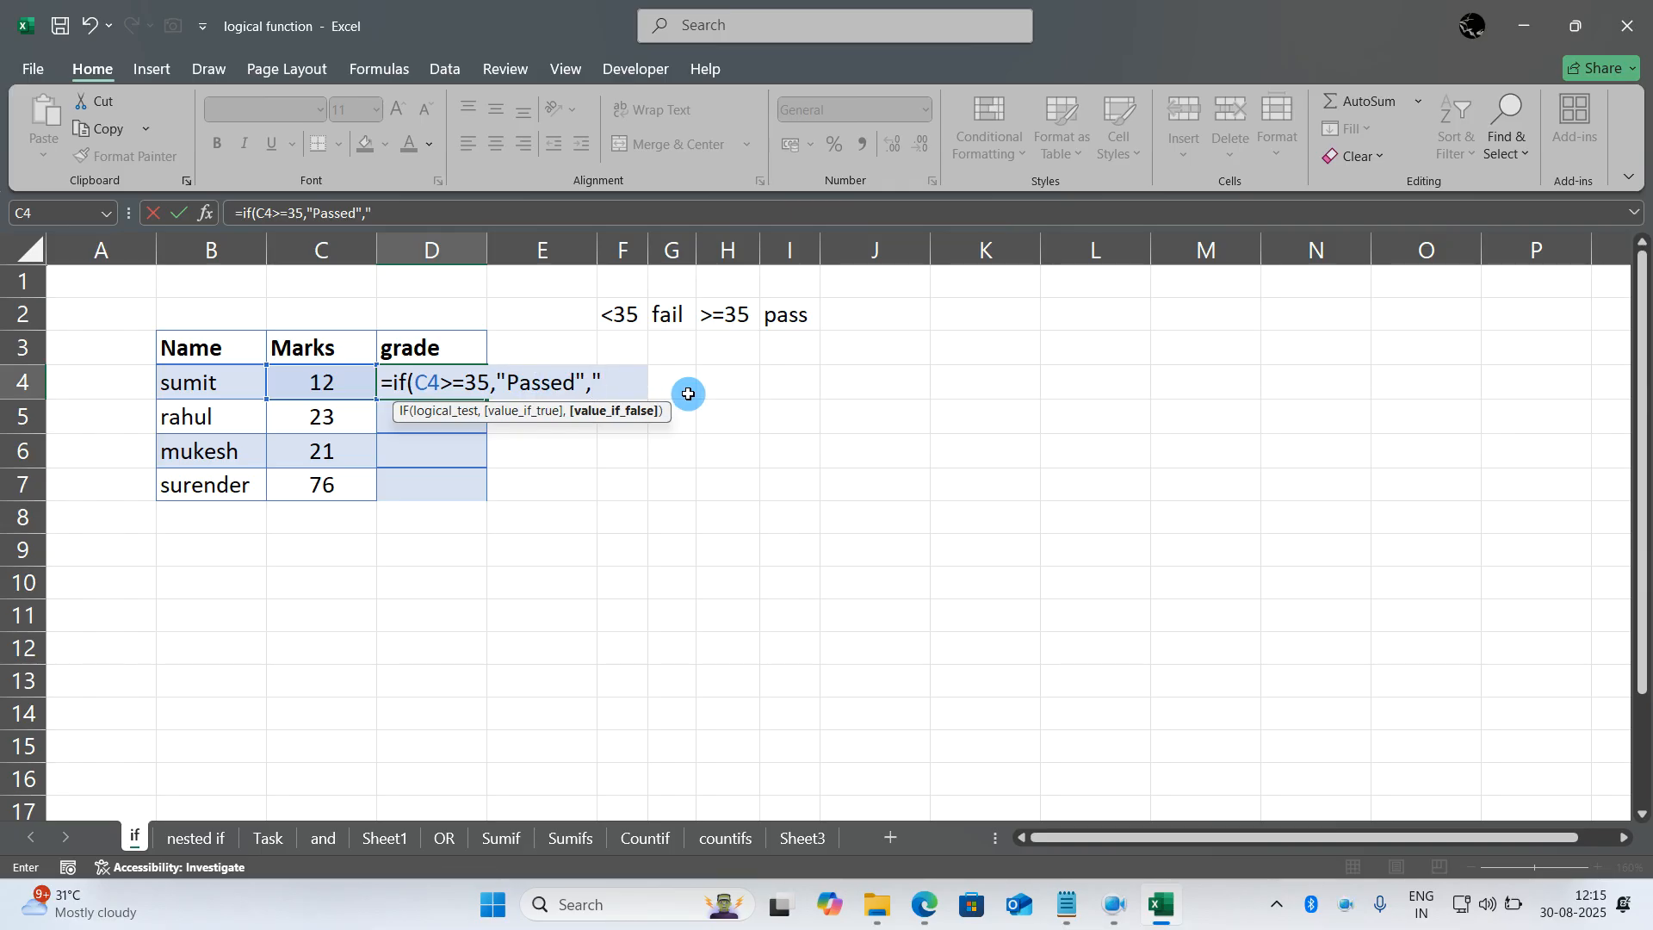
{"action": "type", "text": "Failed\")"}
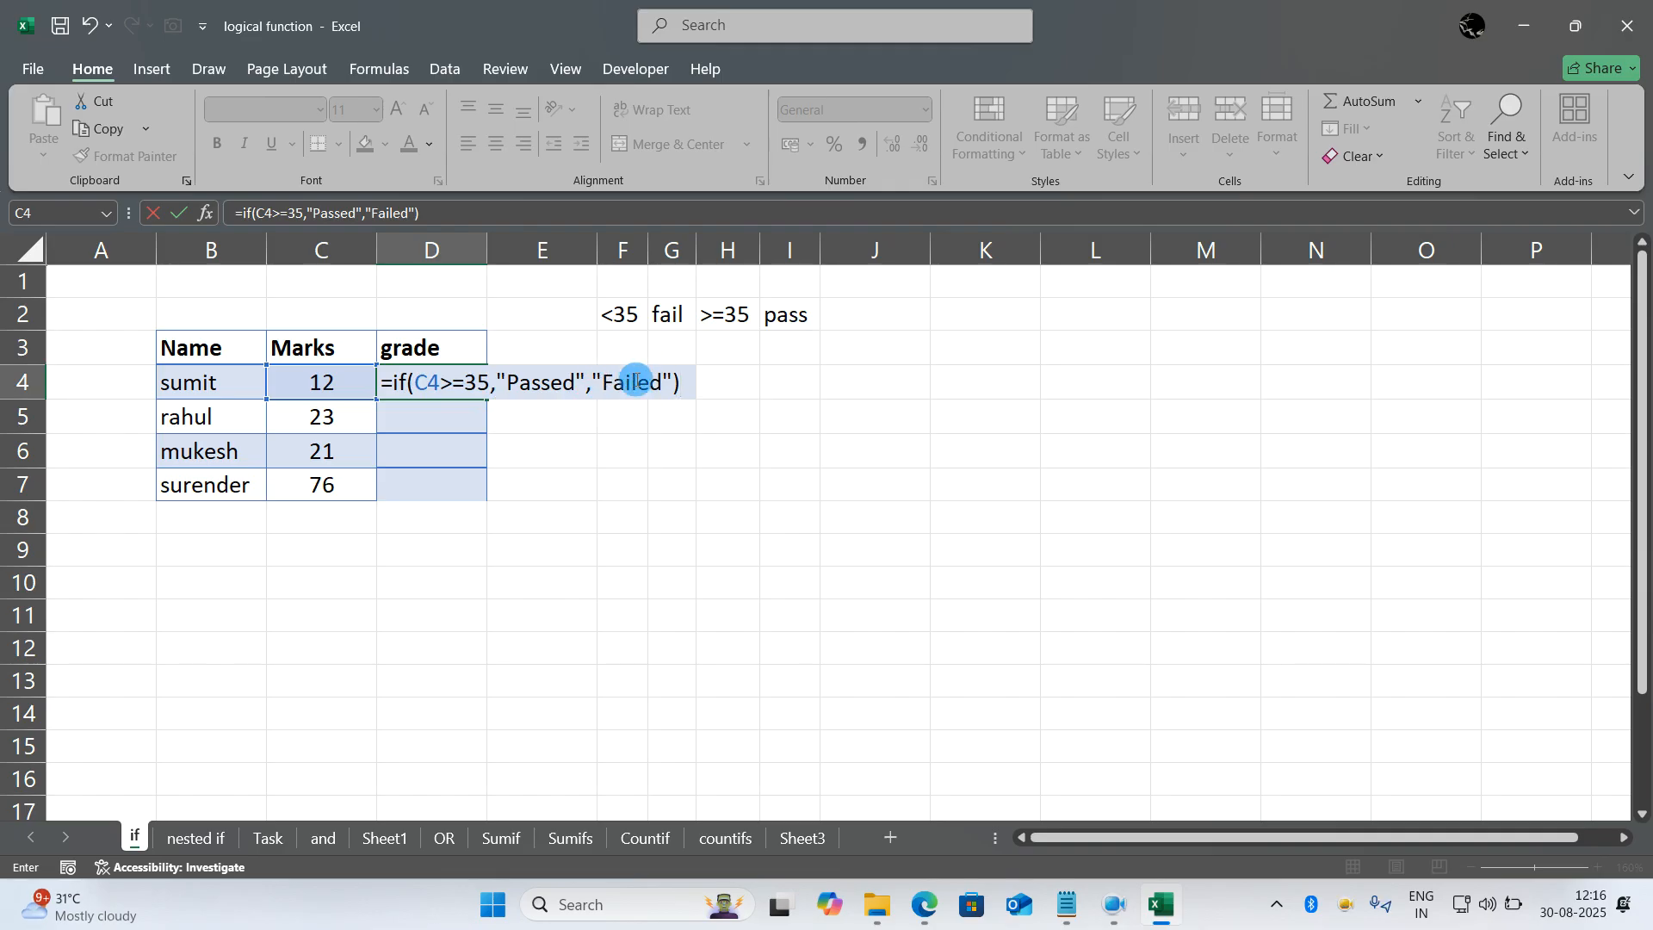
{"action": "key", "text": "Return"}
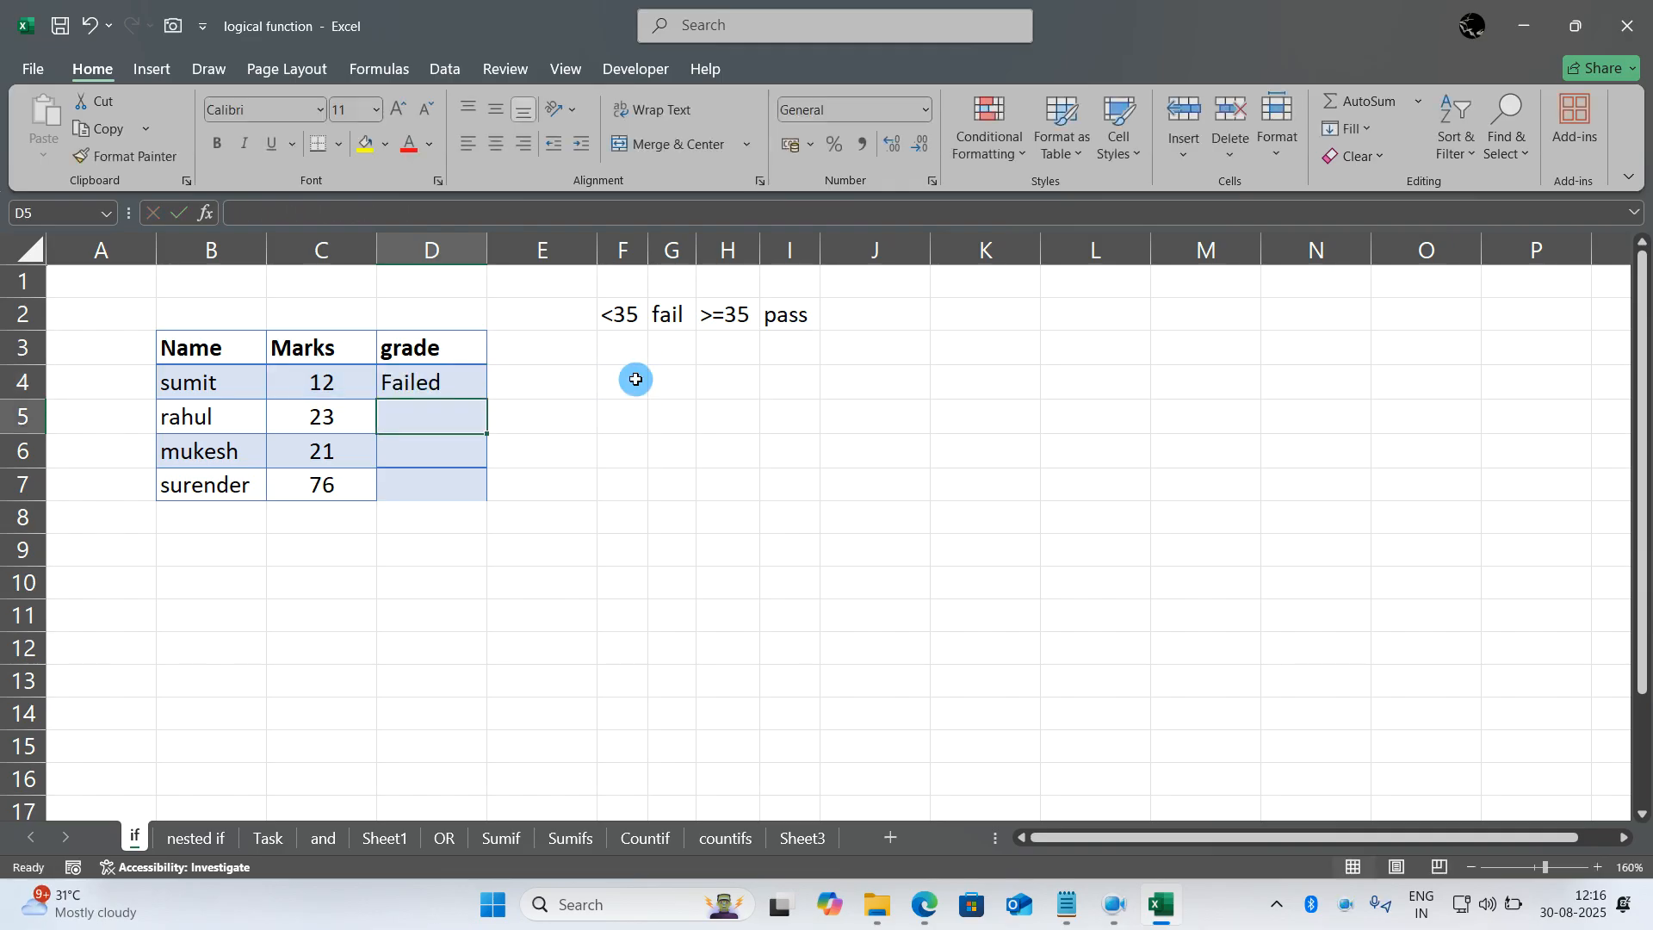
- Fill the IF formula from D4 down through D7
{"action": "left_click", "coordinate": [446, 381]}
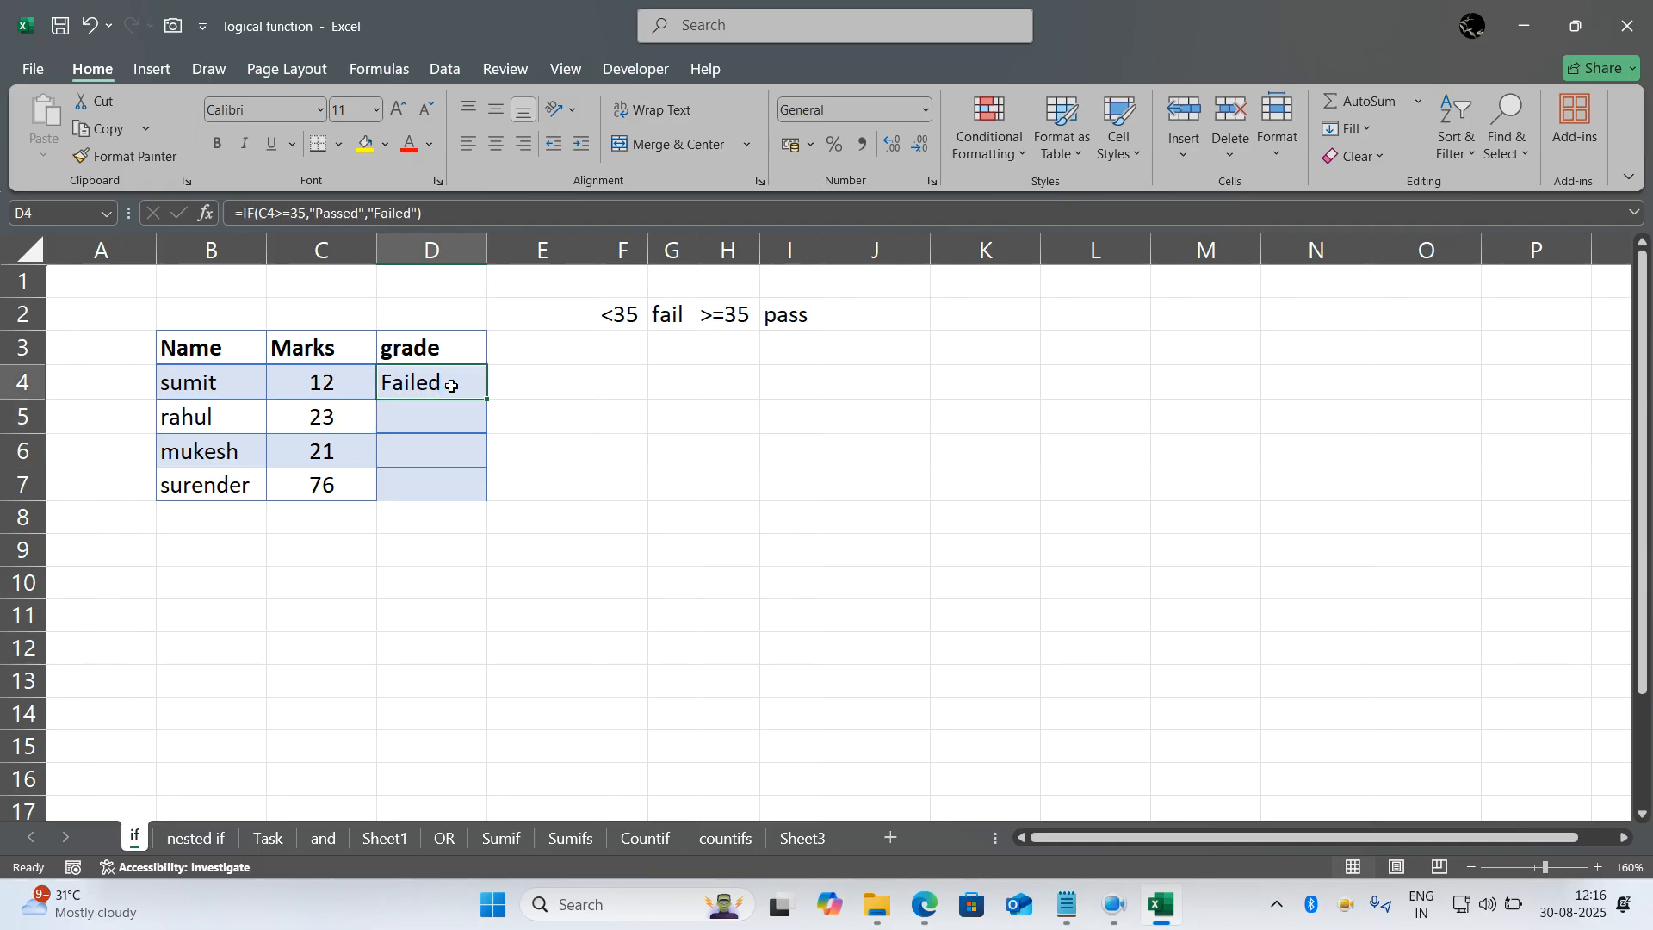
{"action": "left_click_drag", "start_coordinate": [488, 402], "coordinate": [489, 495]}
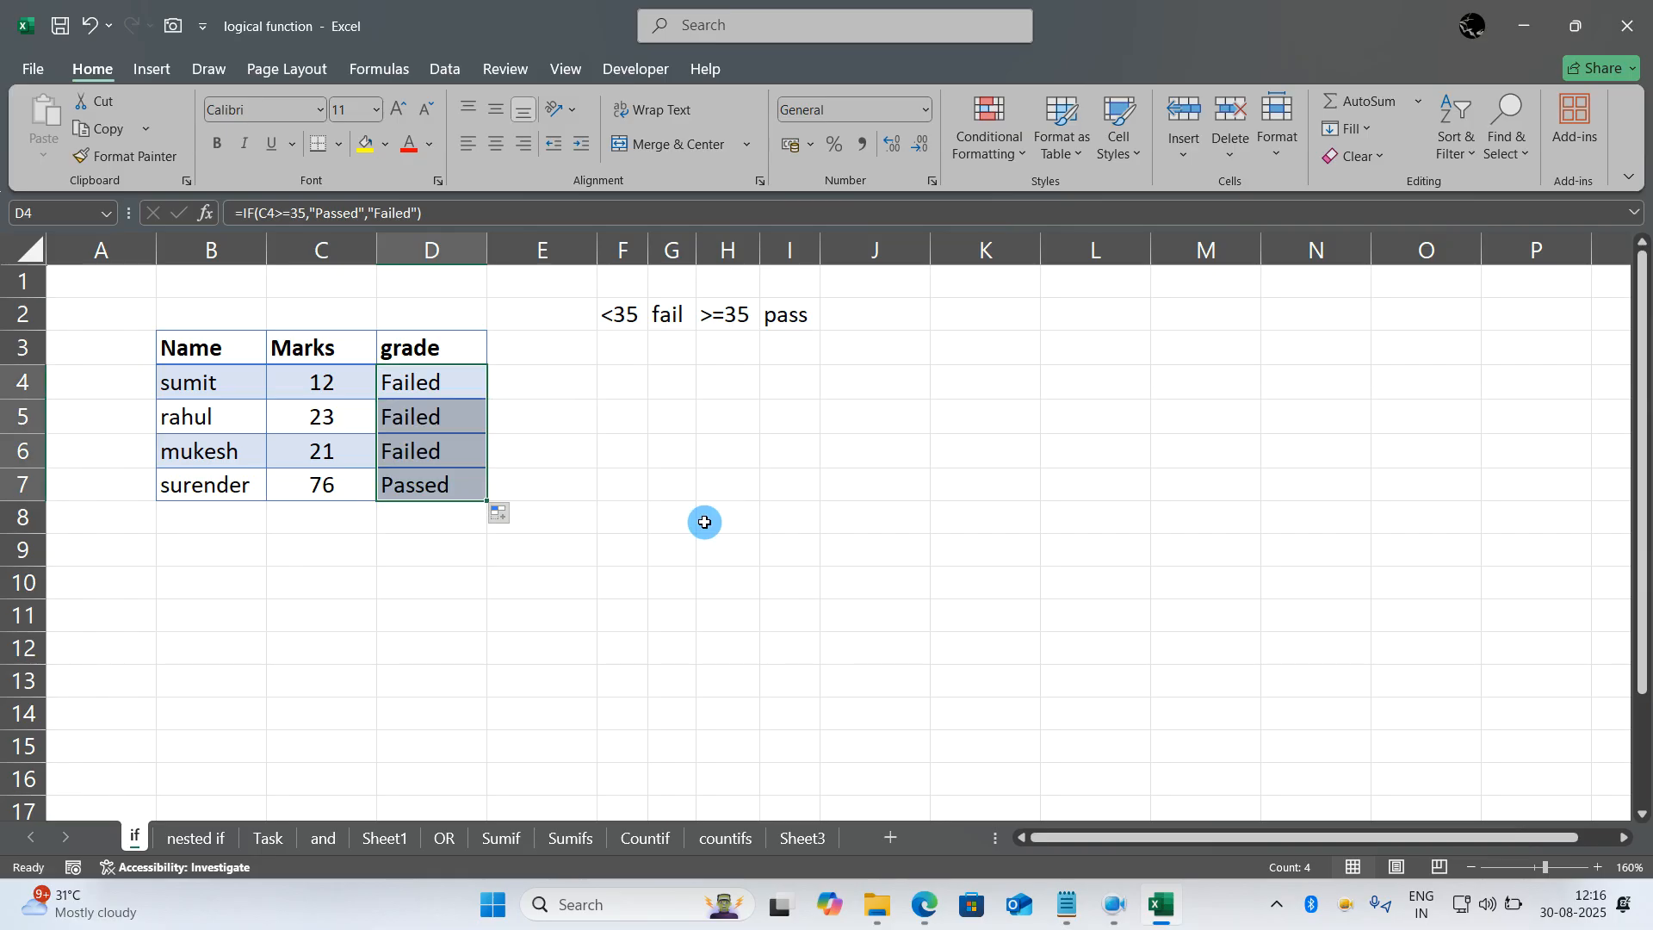
{"action": "left_click", "coordinate": [704, 522]}
- Go to the nested if sheet and clear the existing answers in the grade column, F4:F7
{"action": "left_click", "coordinate": [194, 848]}
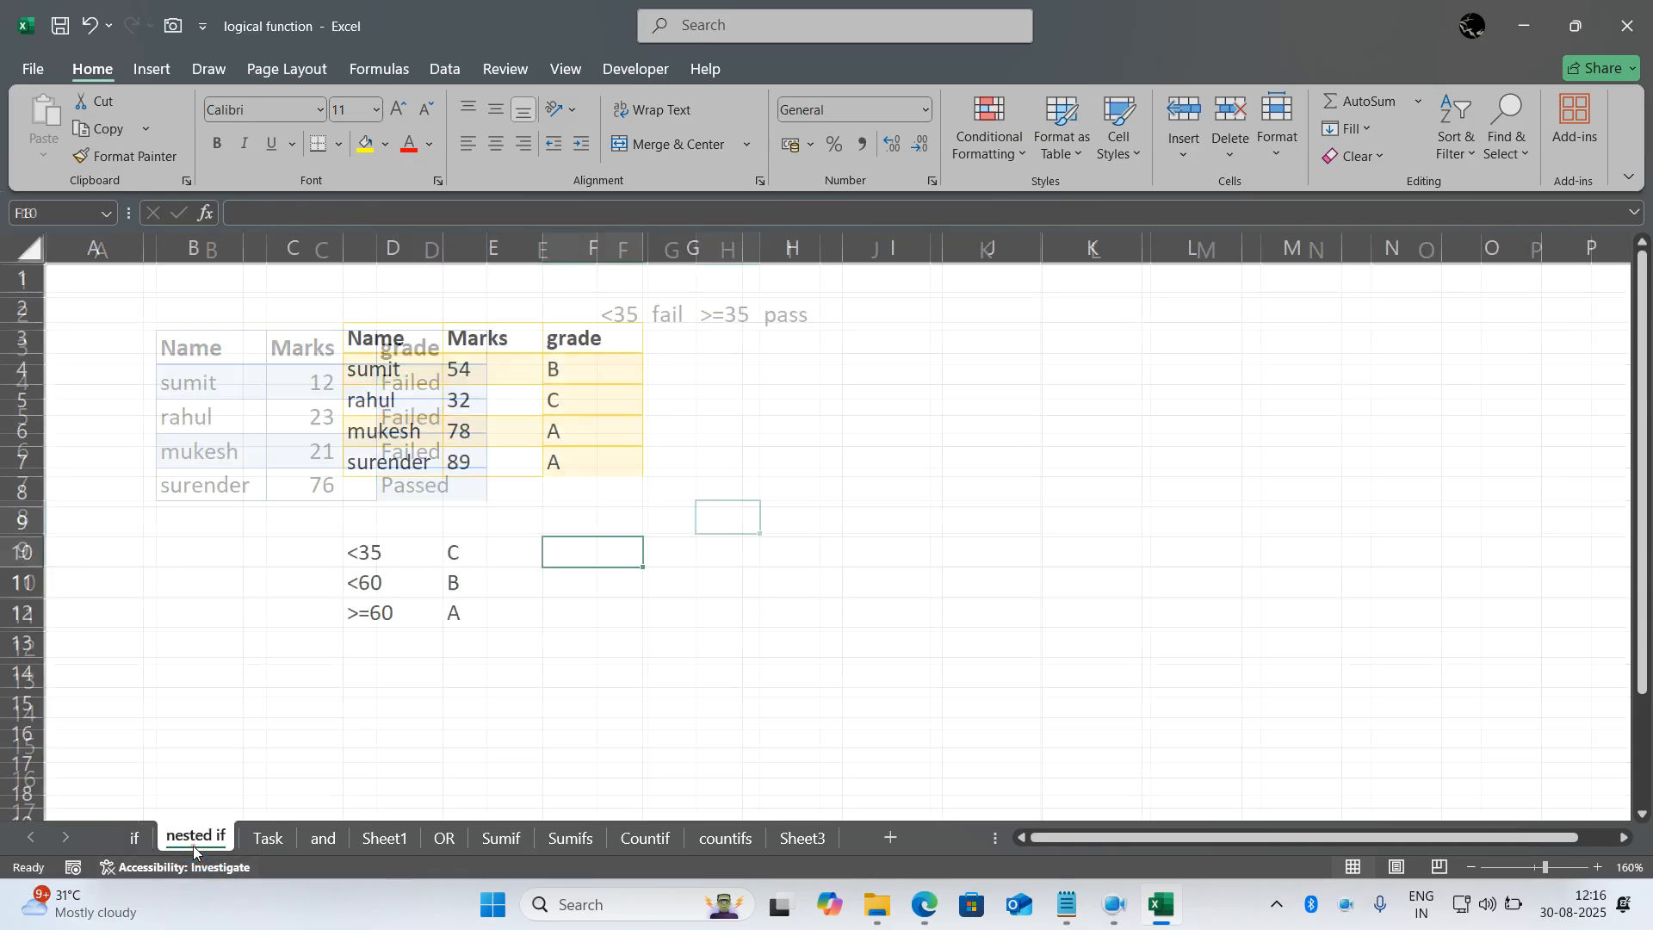
{"action": "double_click", "coordinate": [725, 731]}
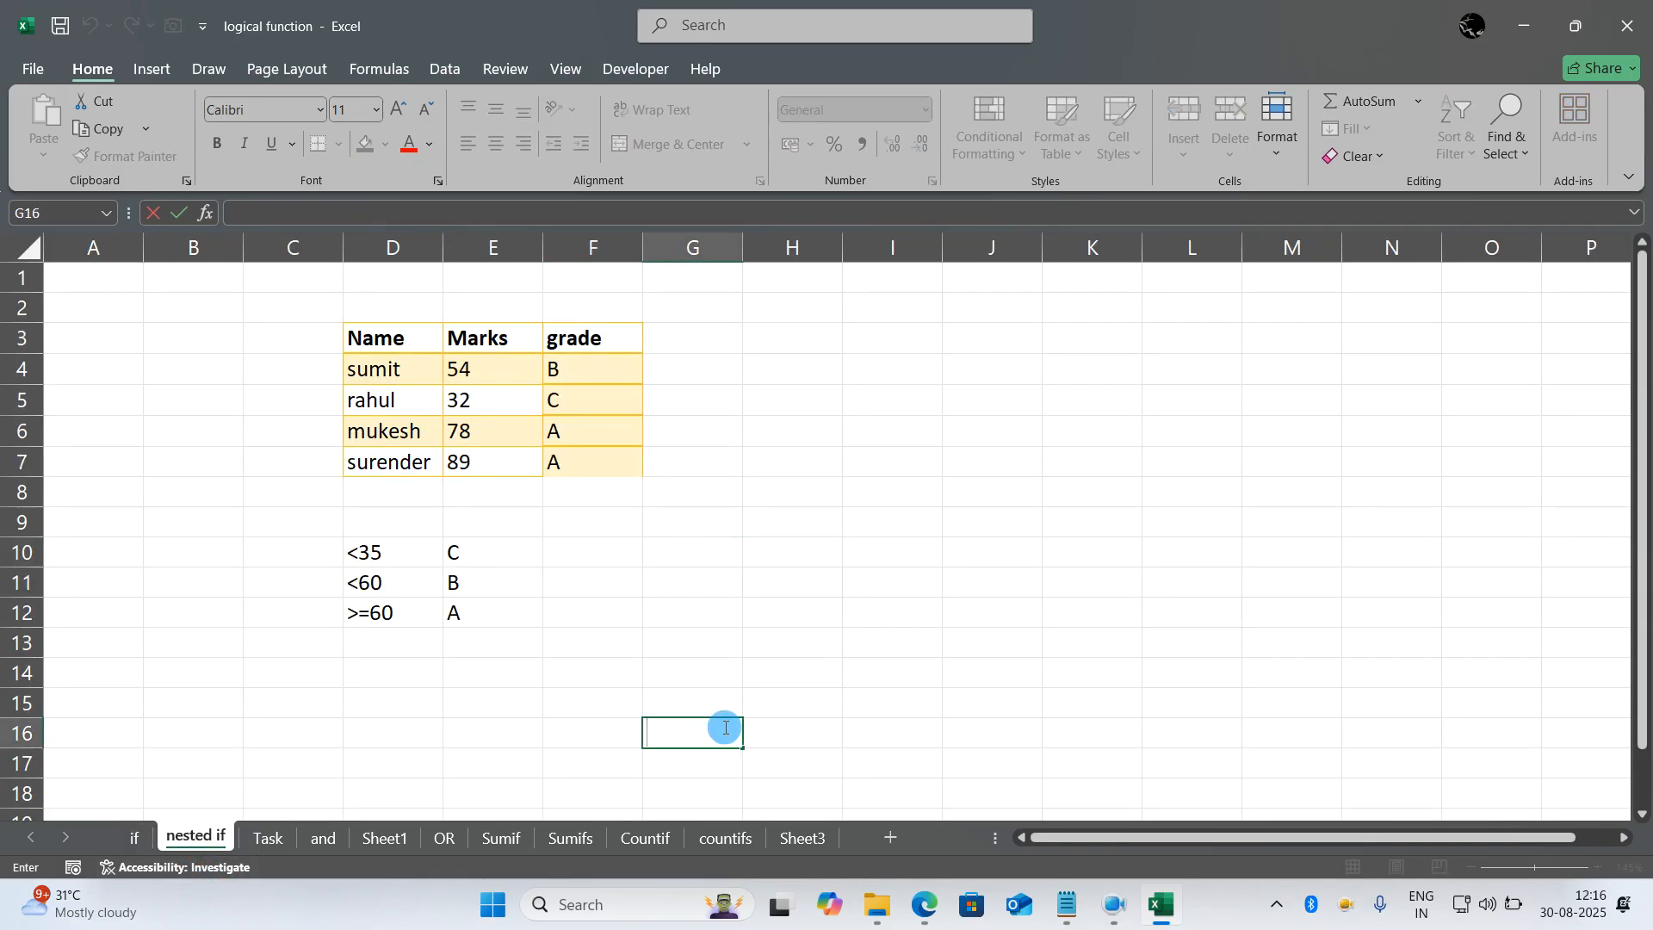
{"action": "mouse_move", "coordinate": [495, 542]}
{"action": "left_mouse_down"}
{"action": "mouse_move", "coordinate": [448, 526]}
{"action": "mouse_move", "coordinate": [305, 589]}
{"action": "mouse_move", "coordinate": [510, 644]}
{"action": "mouse_move", "coordinate": [493, 541]}
{"action": "mouse_move", "coordinate": [617, 495]}
{"action": "mouse_move", "coordinate": [626, 518]}
{"action": "mouse_move", "coordinate": [585, 482]}
{"action": "mouse_move", "coordinate": [589, 373]}
{"action": "left_mouse_up"}
{"action": "left_click", "coordinate": [561, 514]}
{"action": "key", "text": "Escape"}
{"action": "key", "text": "Delete"}
{"action": "double_click", "coordinate": [580, 576]}
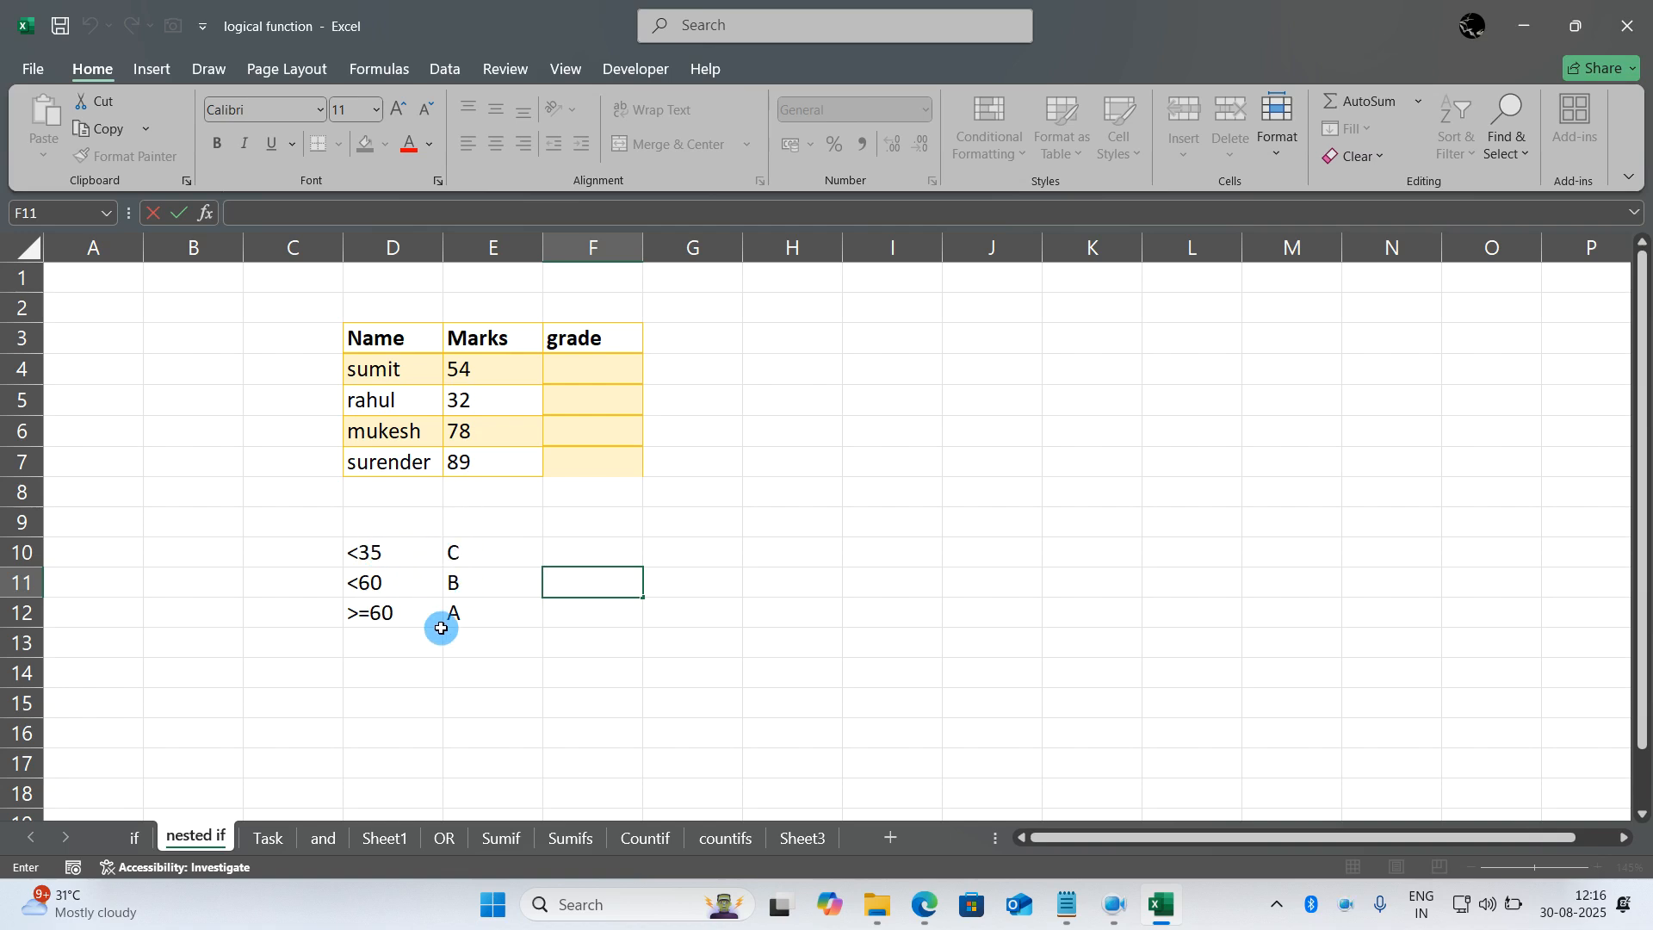
- Begin the grade formula in F4 with an IF that tests E4<35 and returns "C" when true
{"action": "double_click", "coordinate": [580, 373]}
{"action": "type", "text": "="}
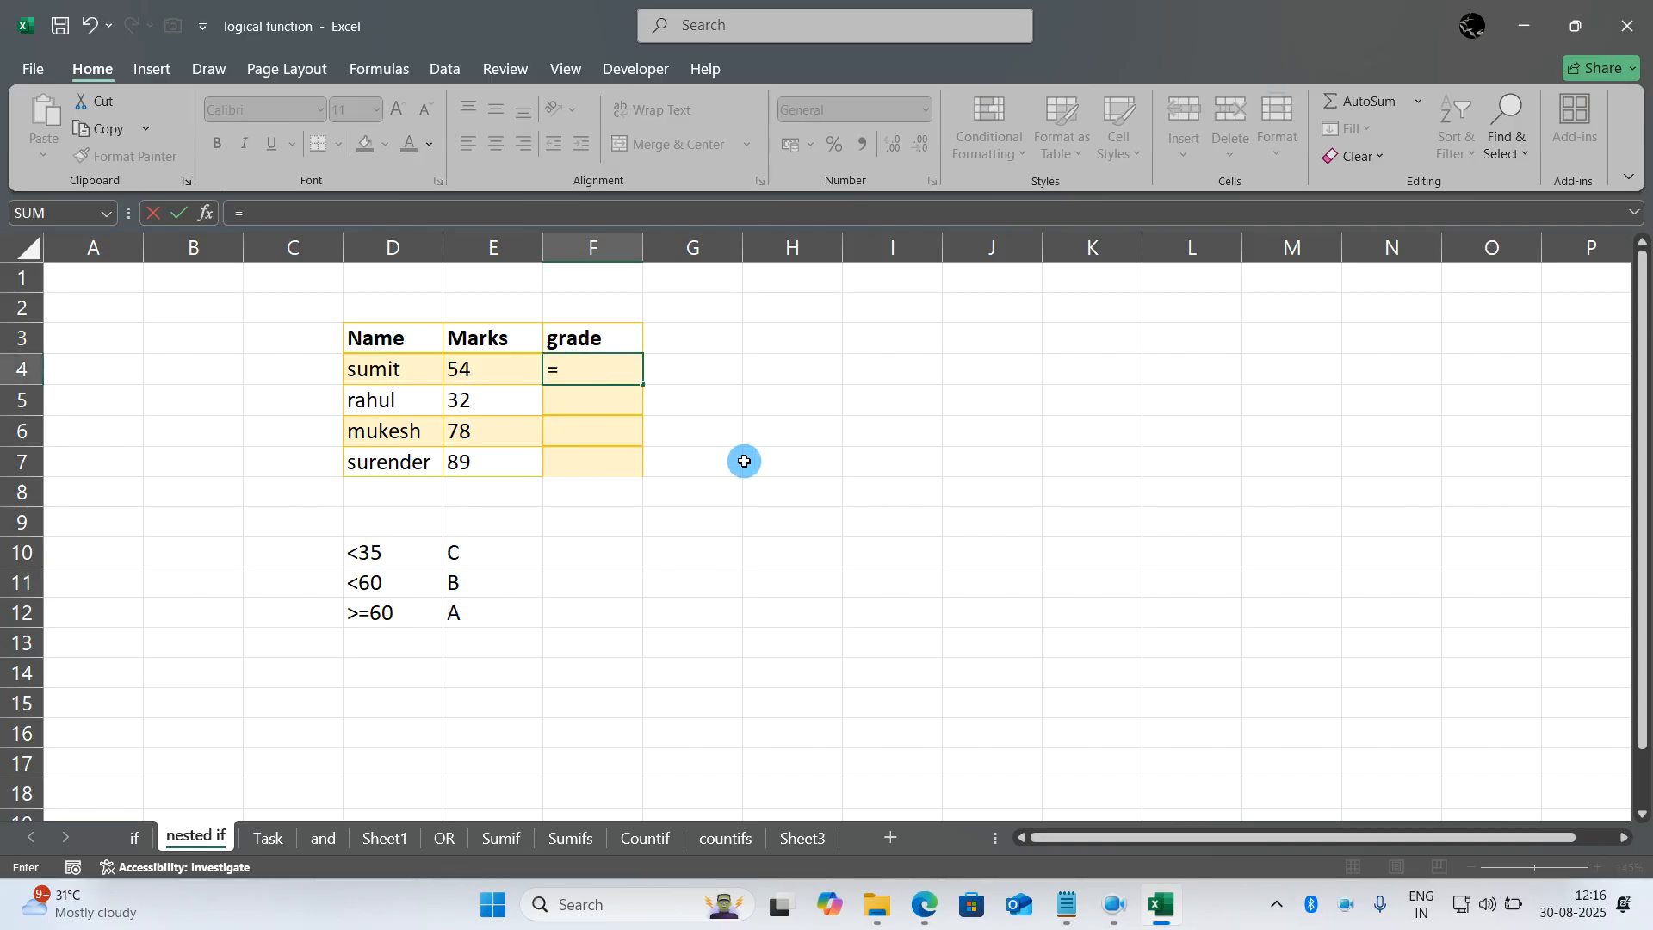
{"action": "type", "text": "if("}
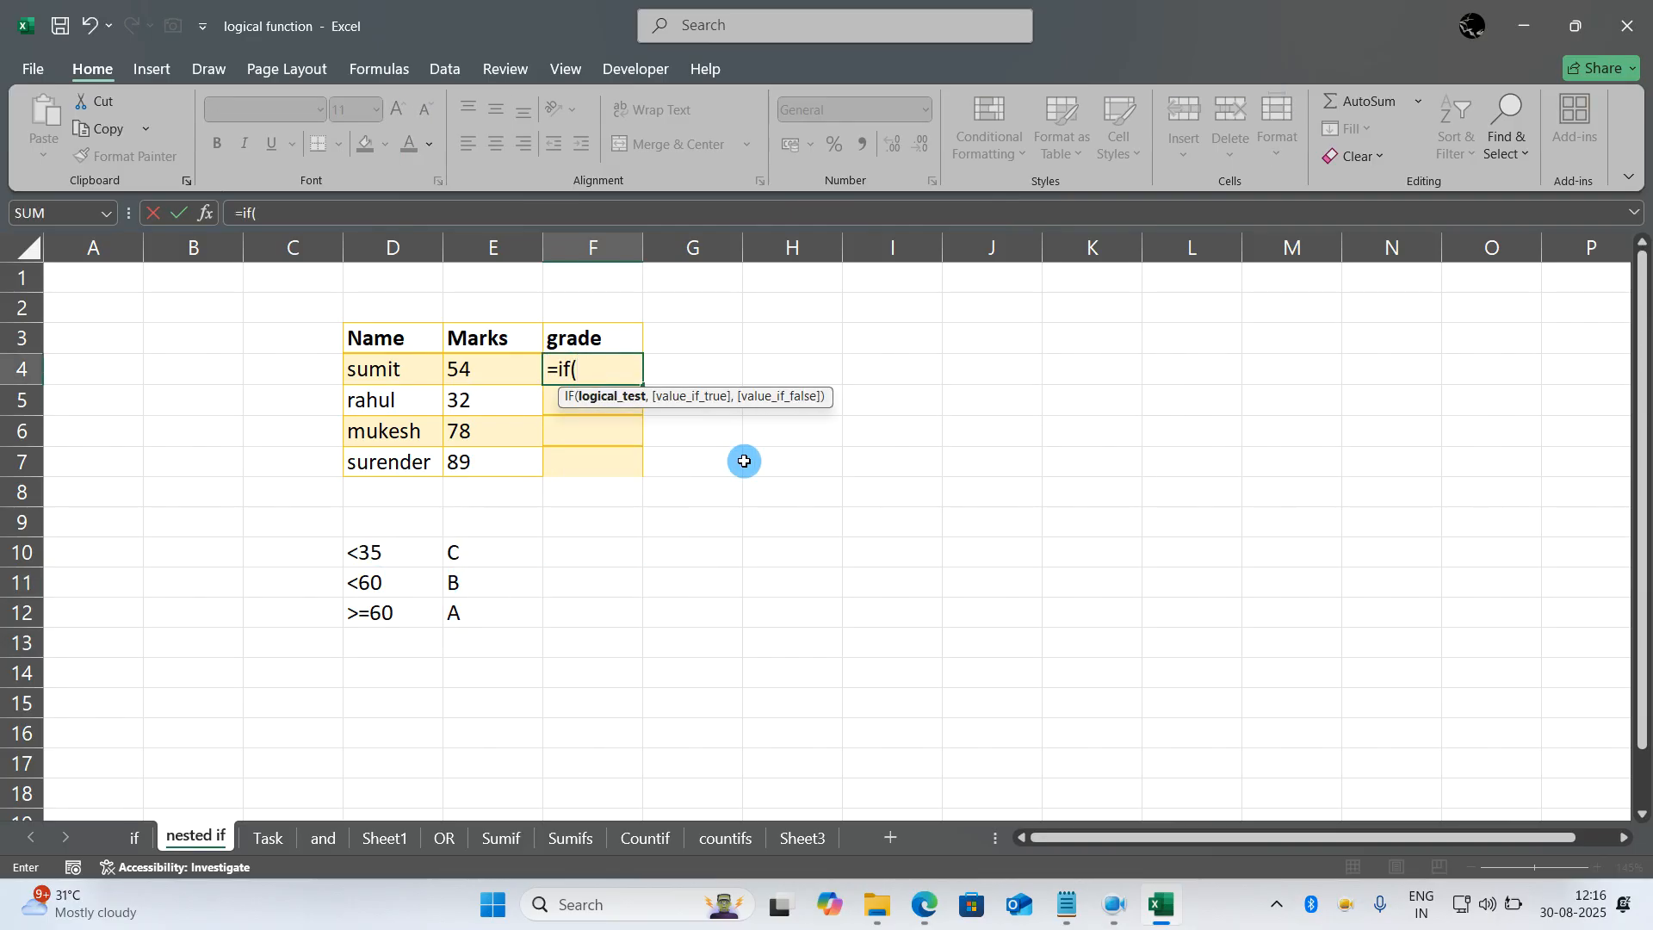
{"action": "left_click", "coordinate": [505, 373]}
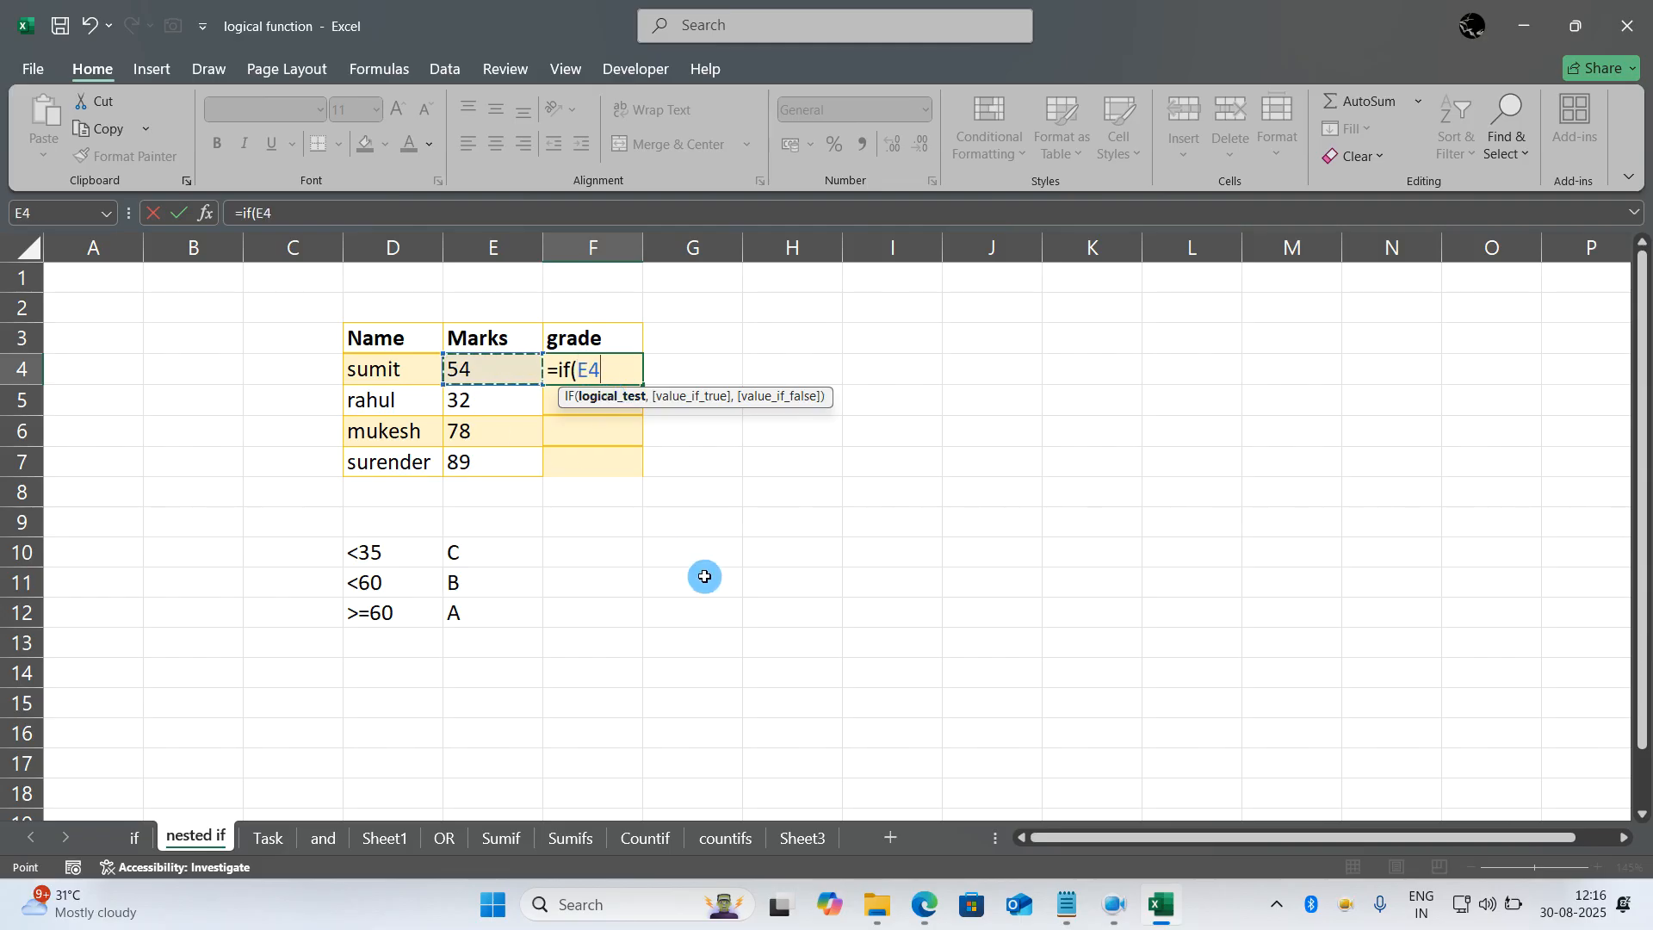
{"action": "type", "text": "<3"}
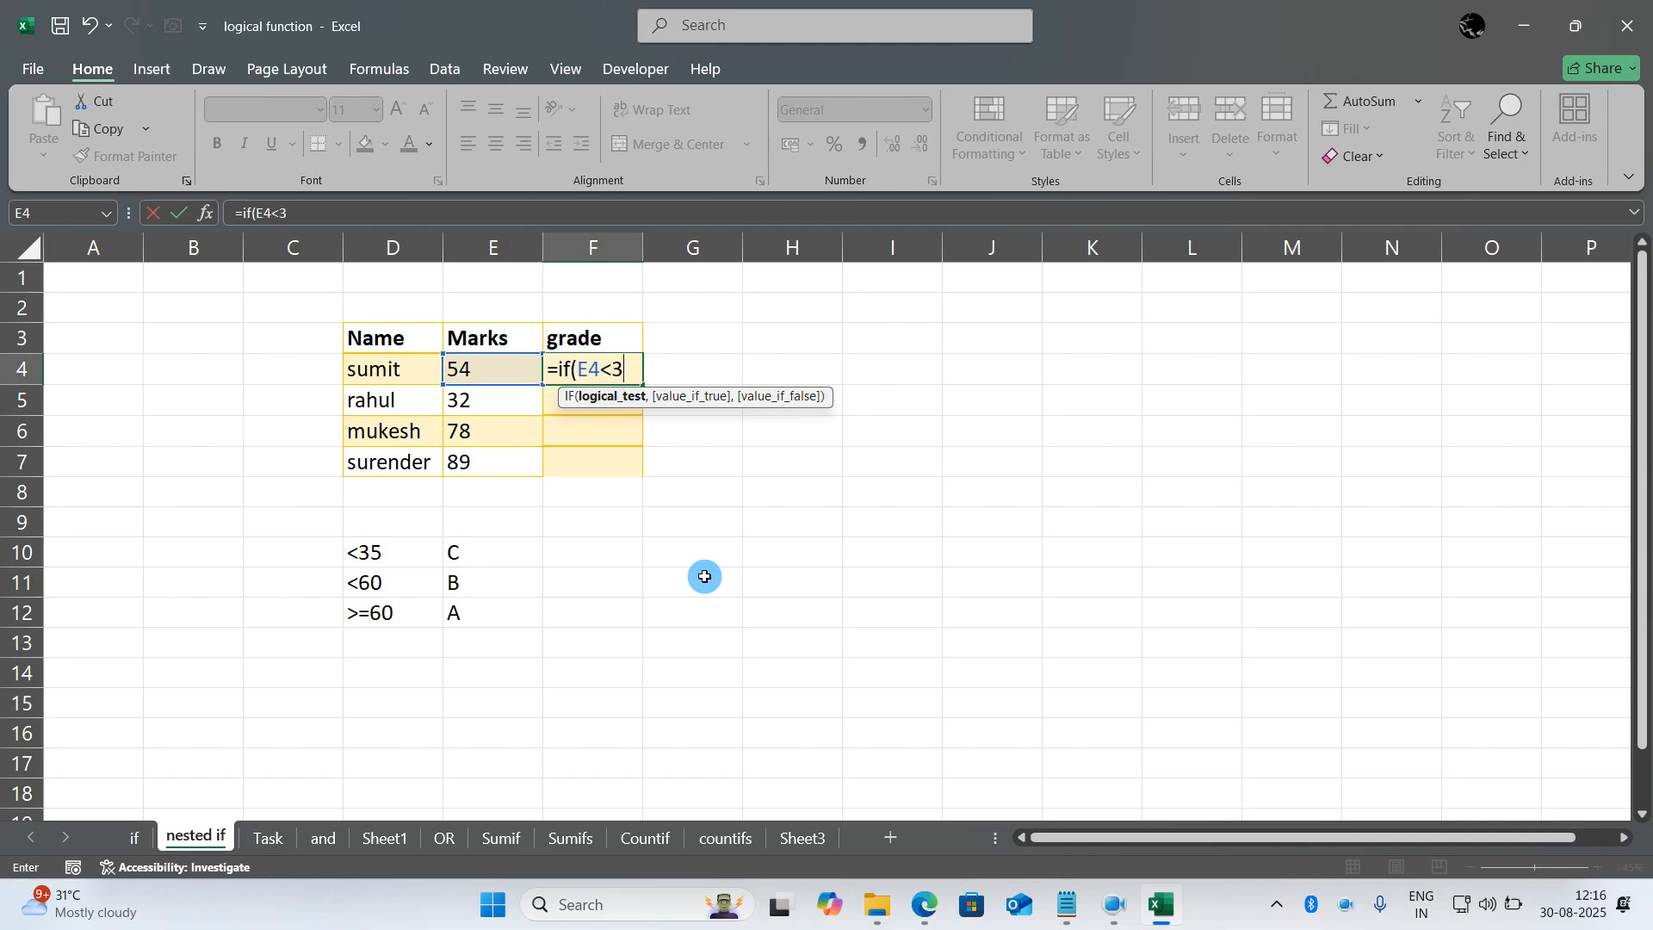
{"action": "type", "text": "5,\"C"}
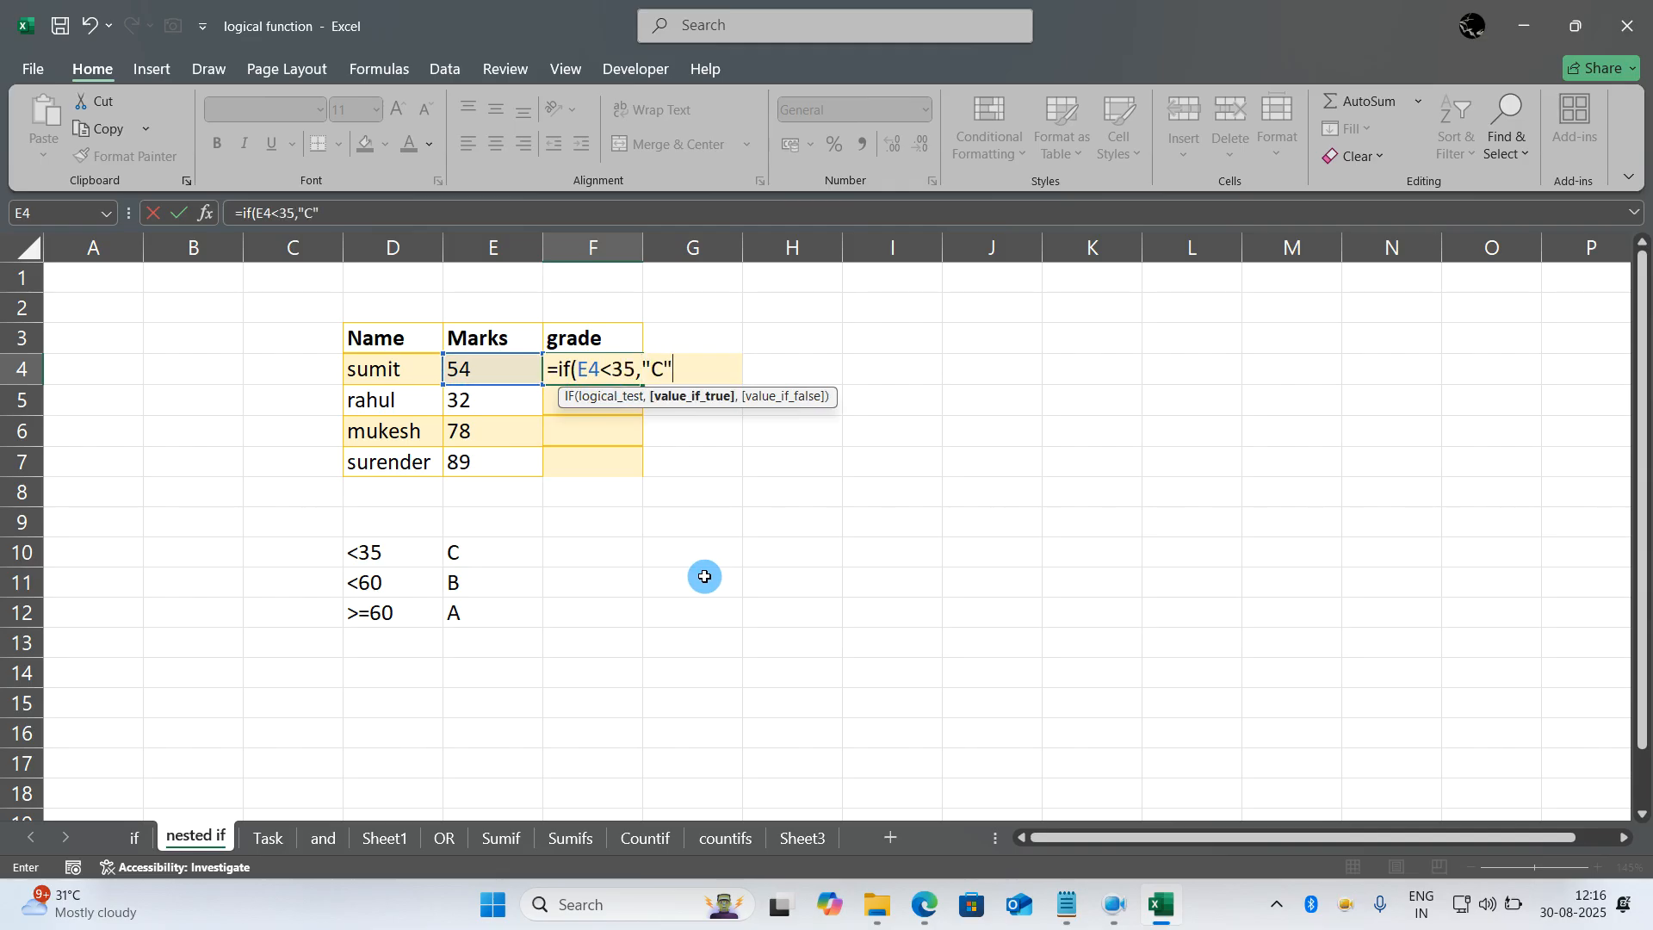
{"action": "type", "text": "\","}
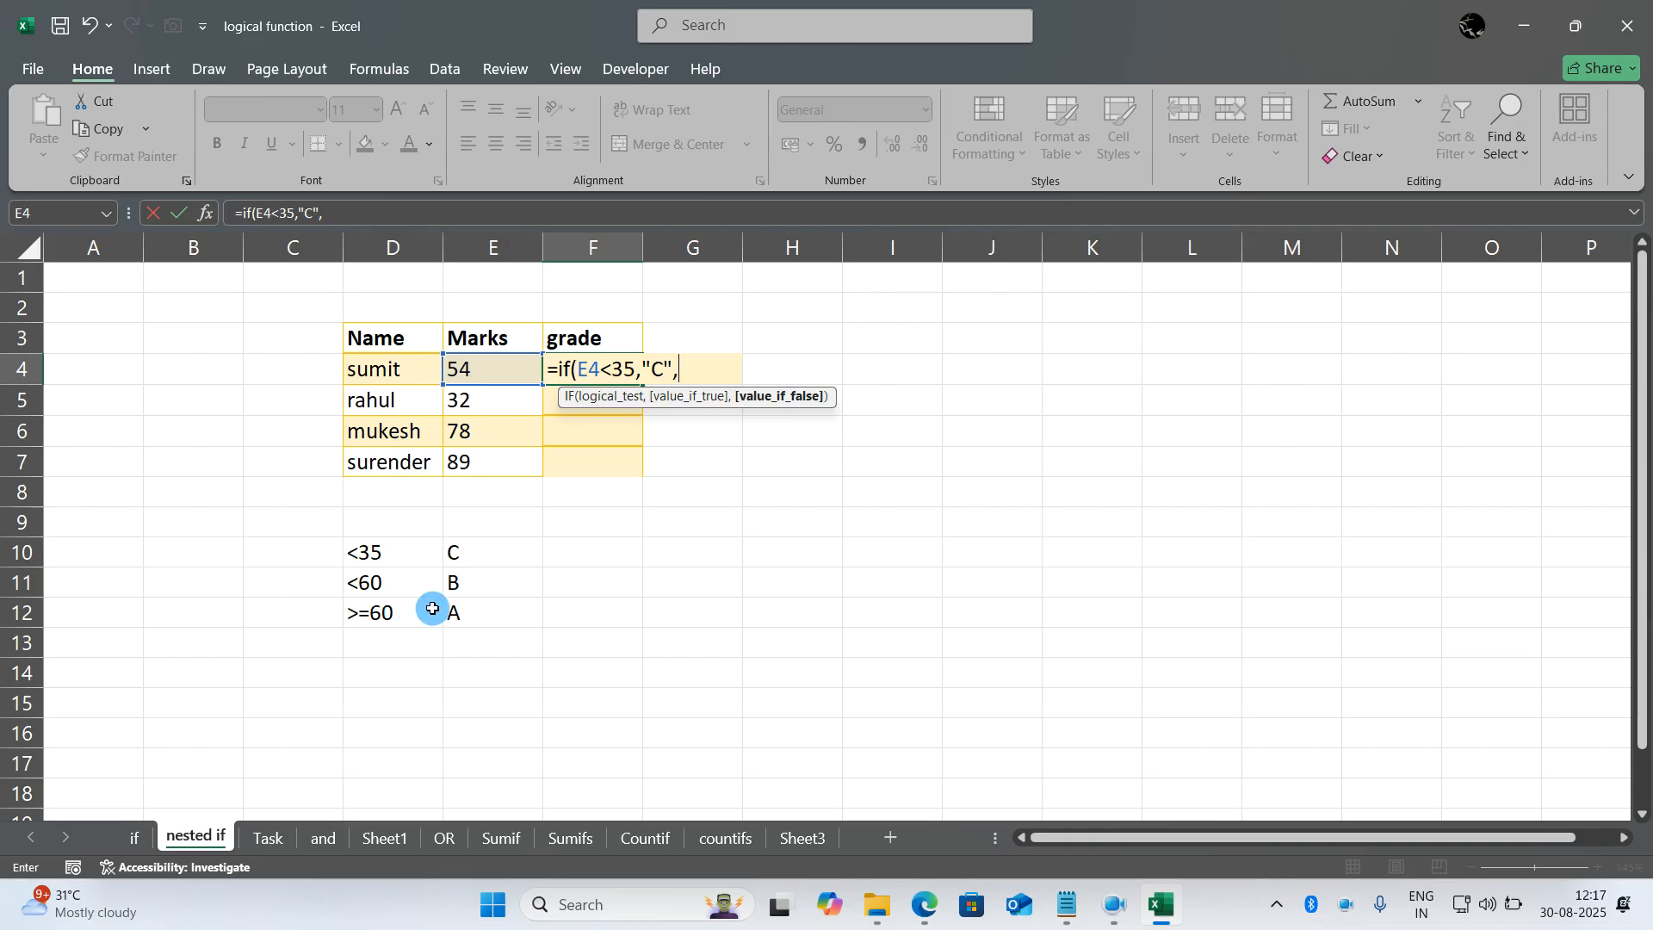
- Complete F4's formula with a nested if(E4<60,"B","A") as the value if false, and enter it
{"action": "type", "text": "if("}
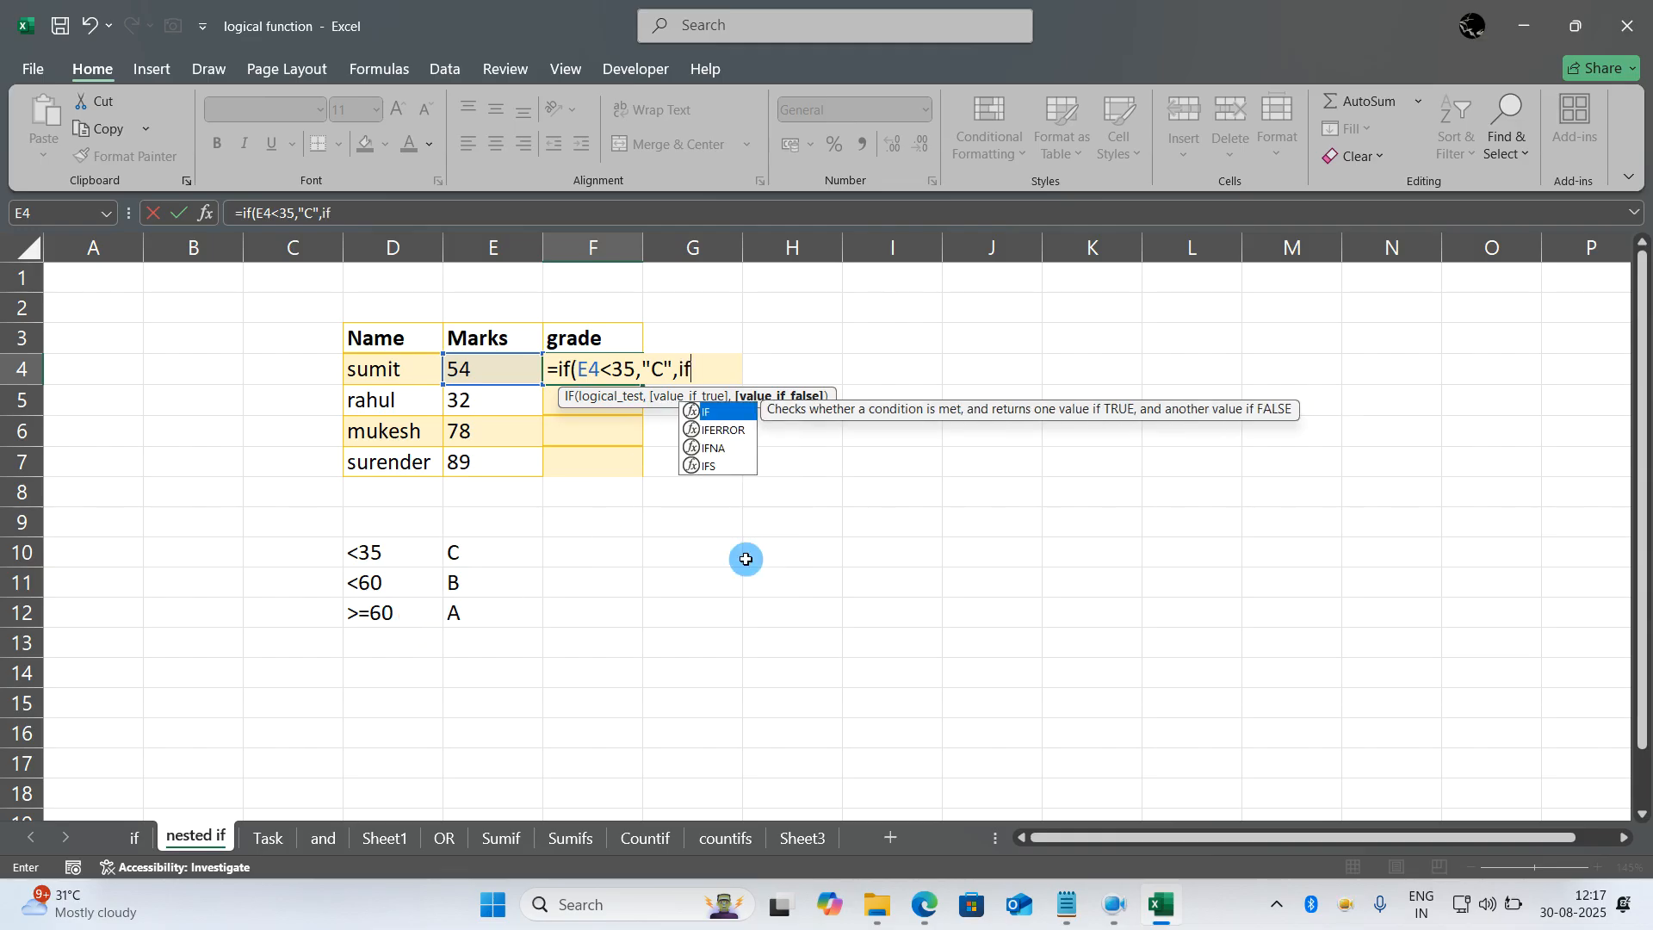
{"action": "left_click", "coordinate": [491, 380]}
{"action": "type", "text": "<"}
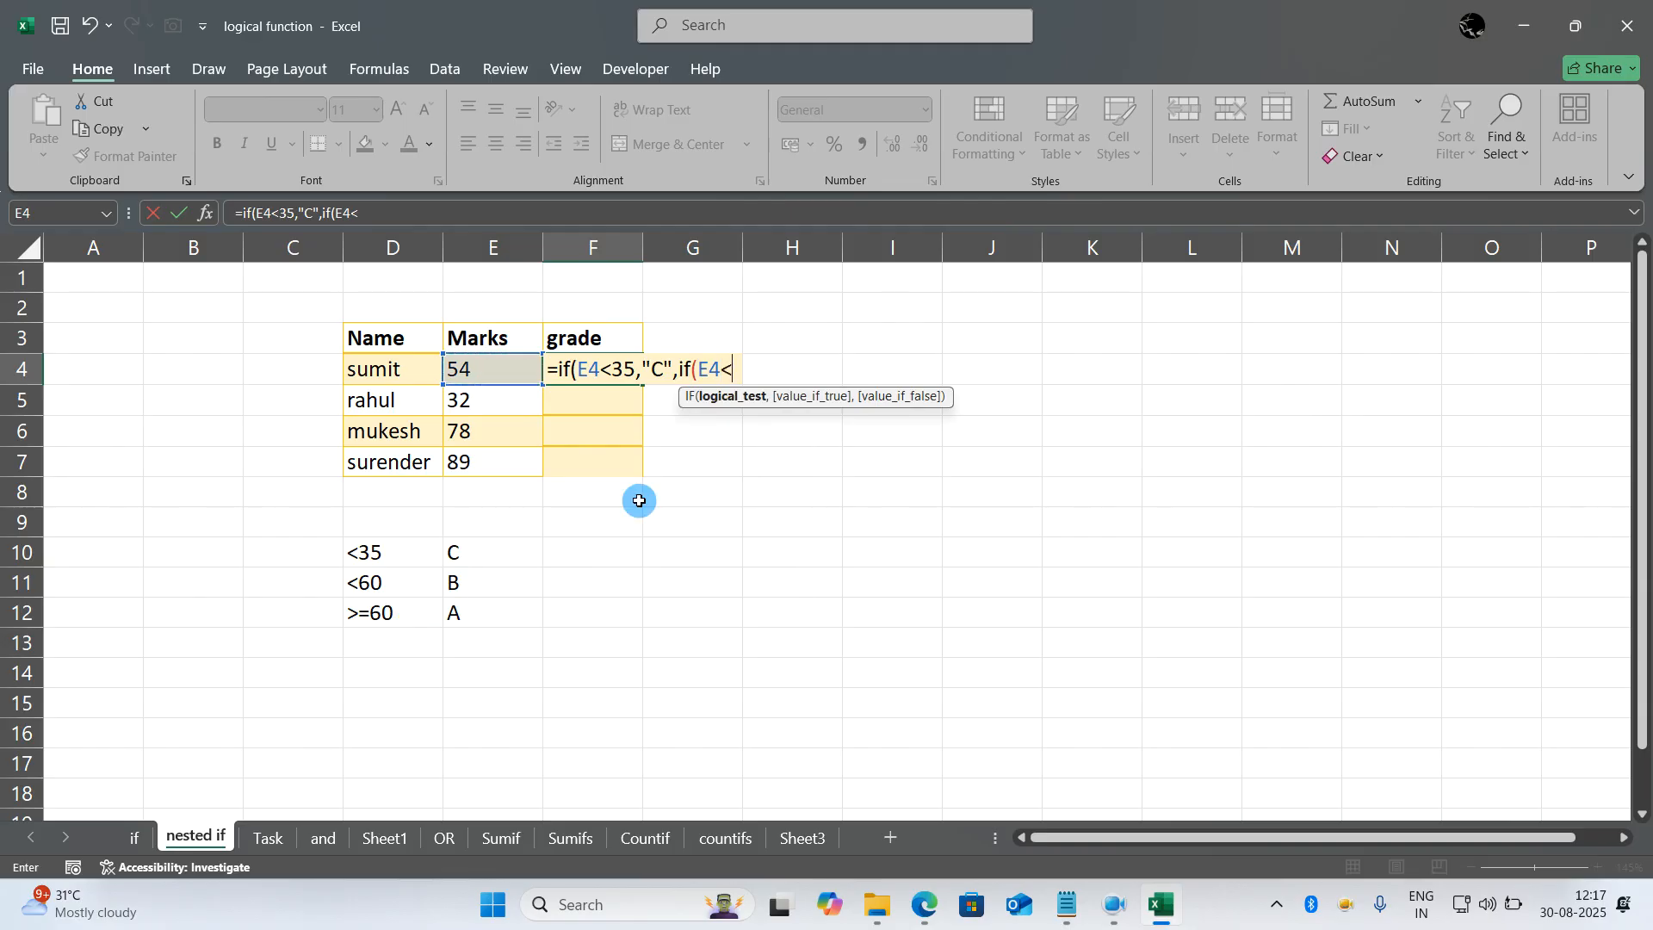
{"action": "type", "text": "60"}
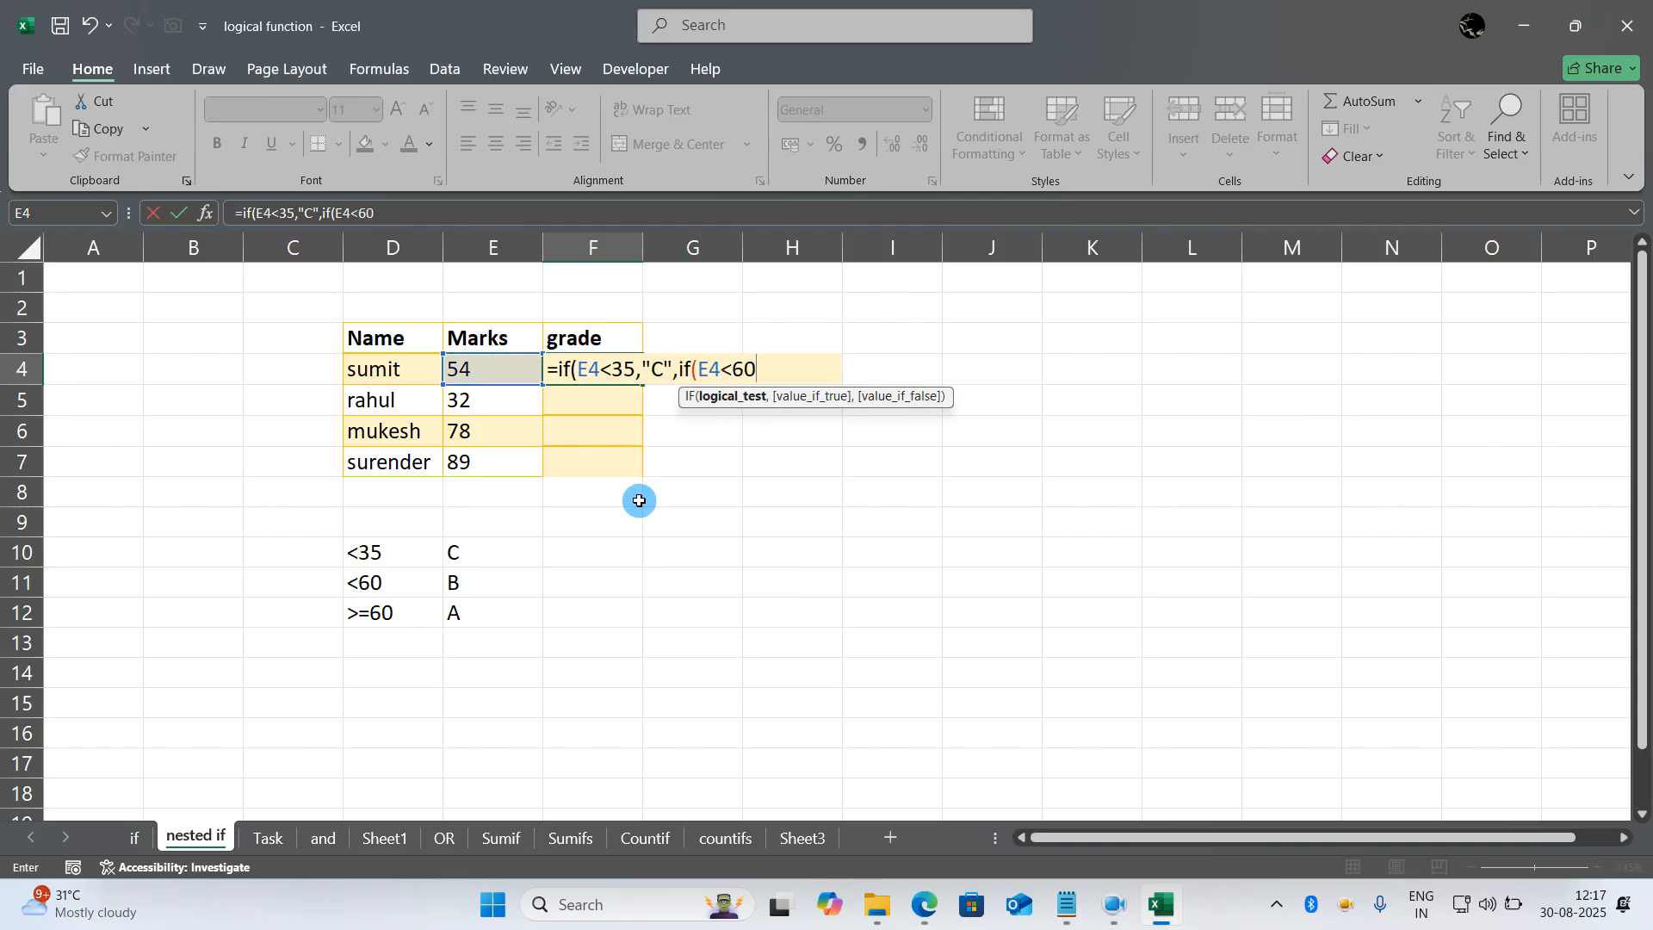
{"action": "type", "text": ",\"B\""}
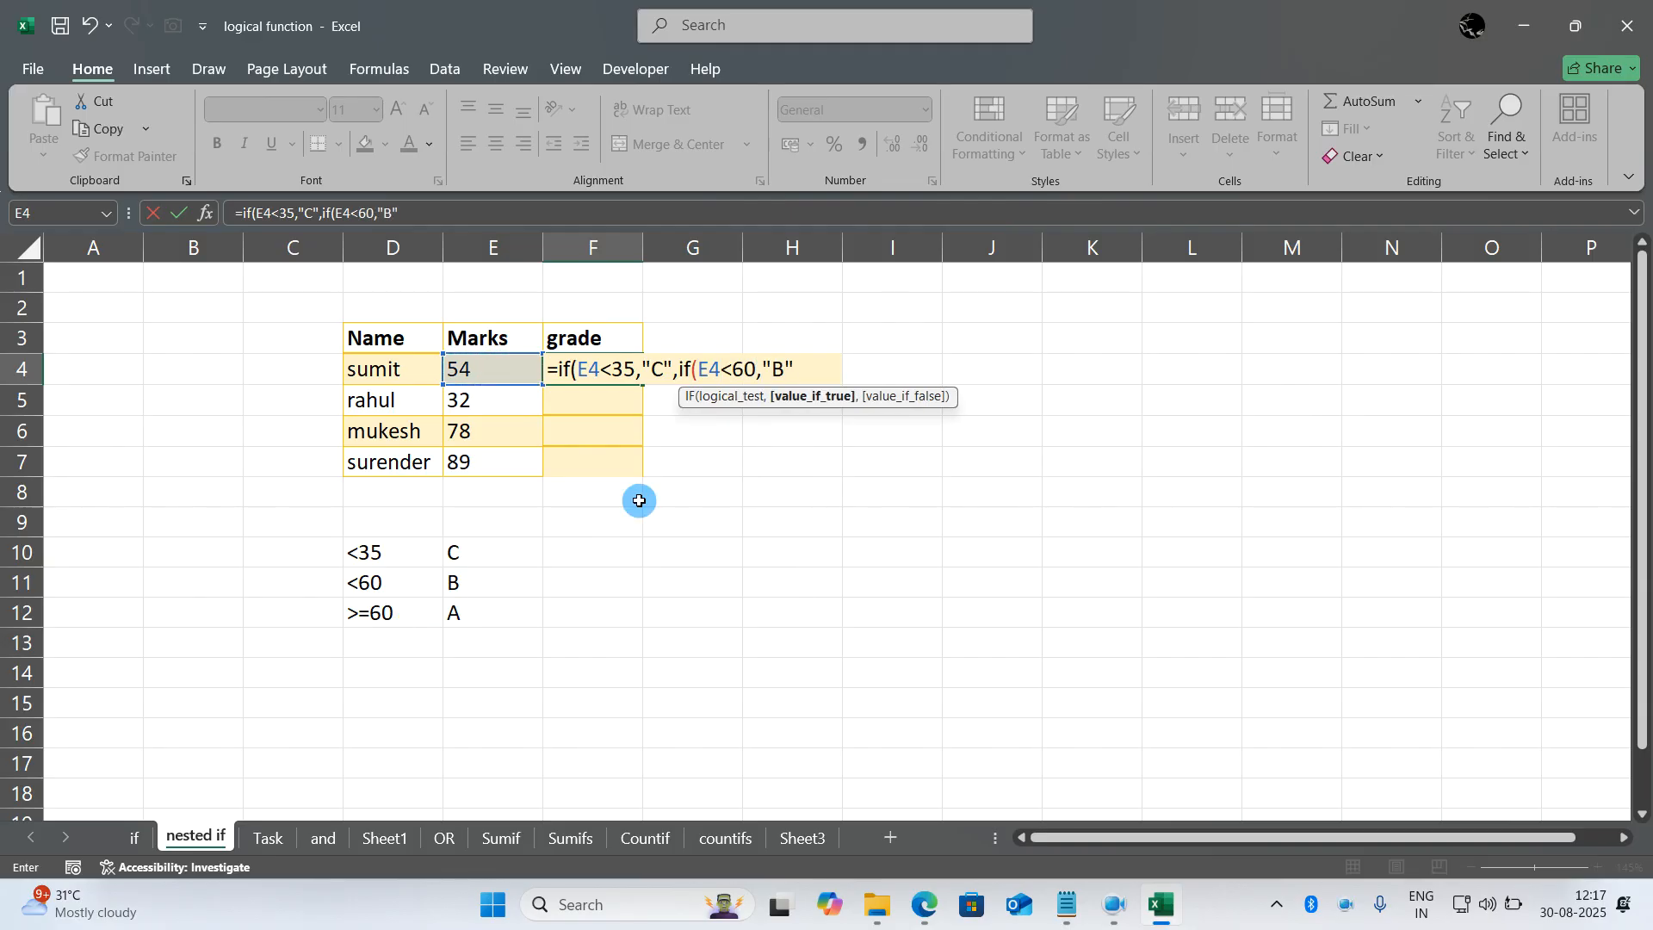
{"action": "type", "text": ","}
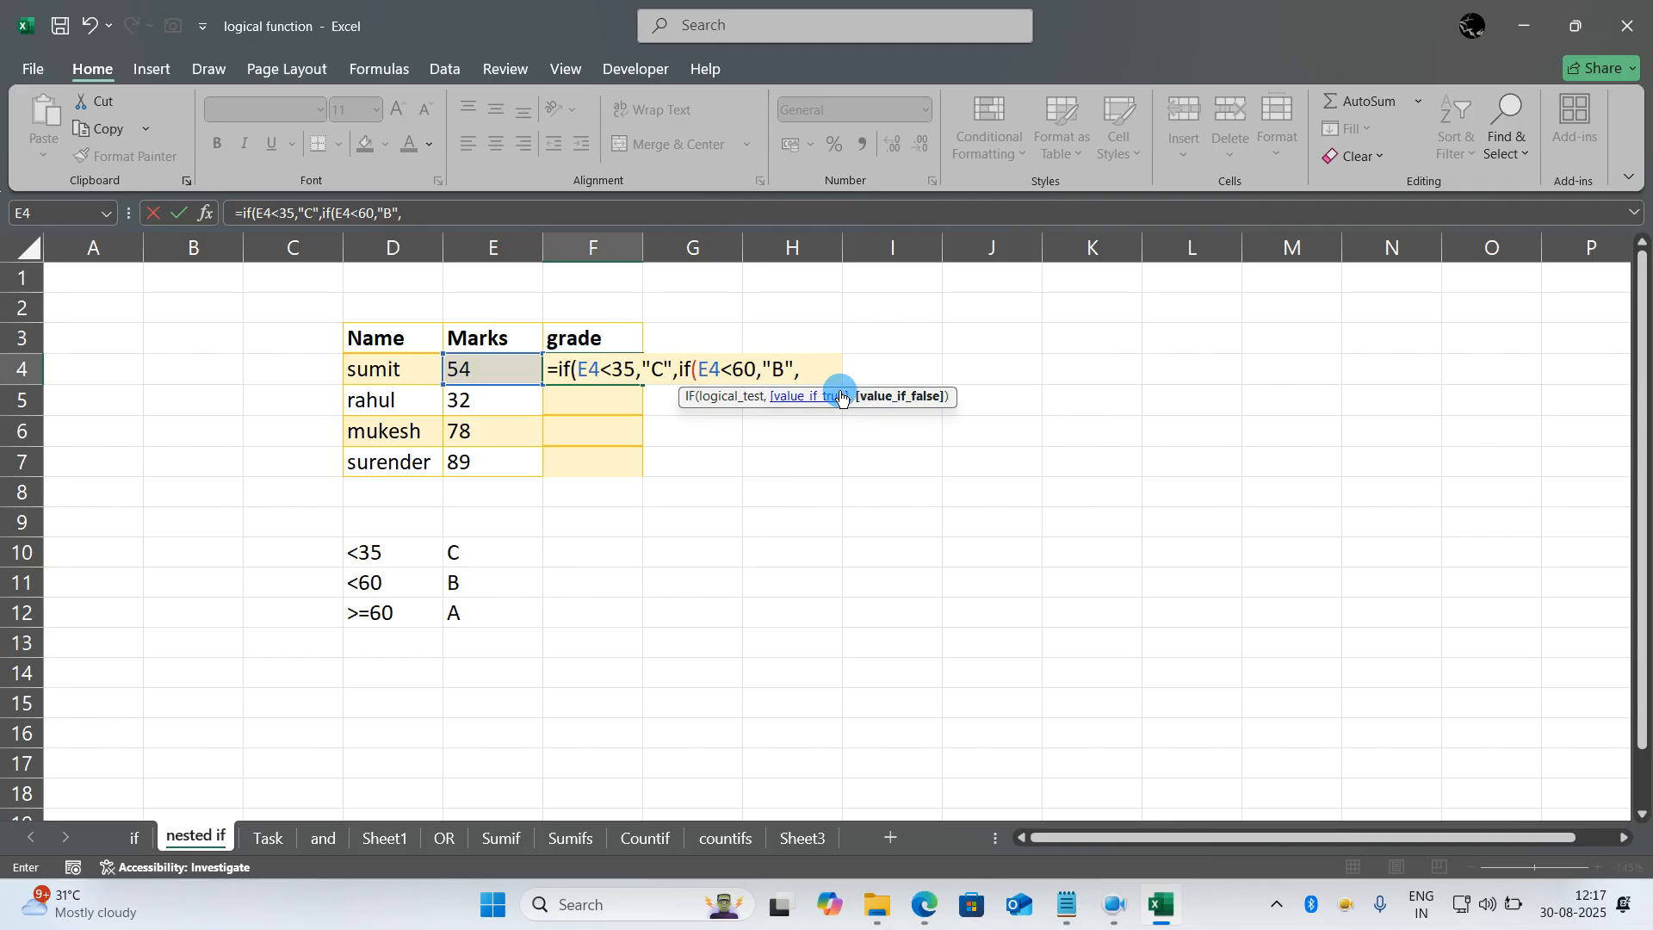
{"action": "type", "text": "A"}
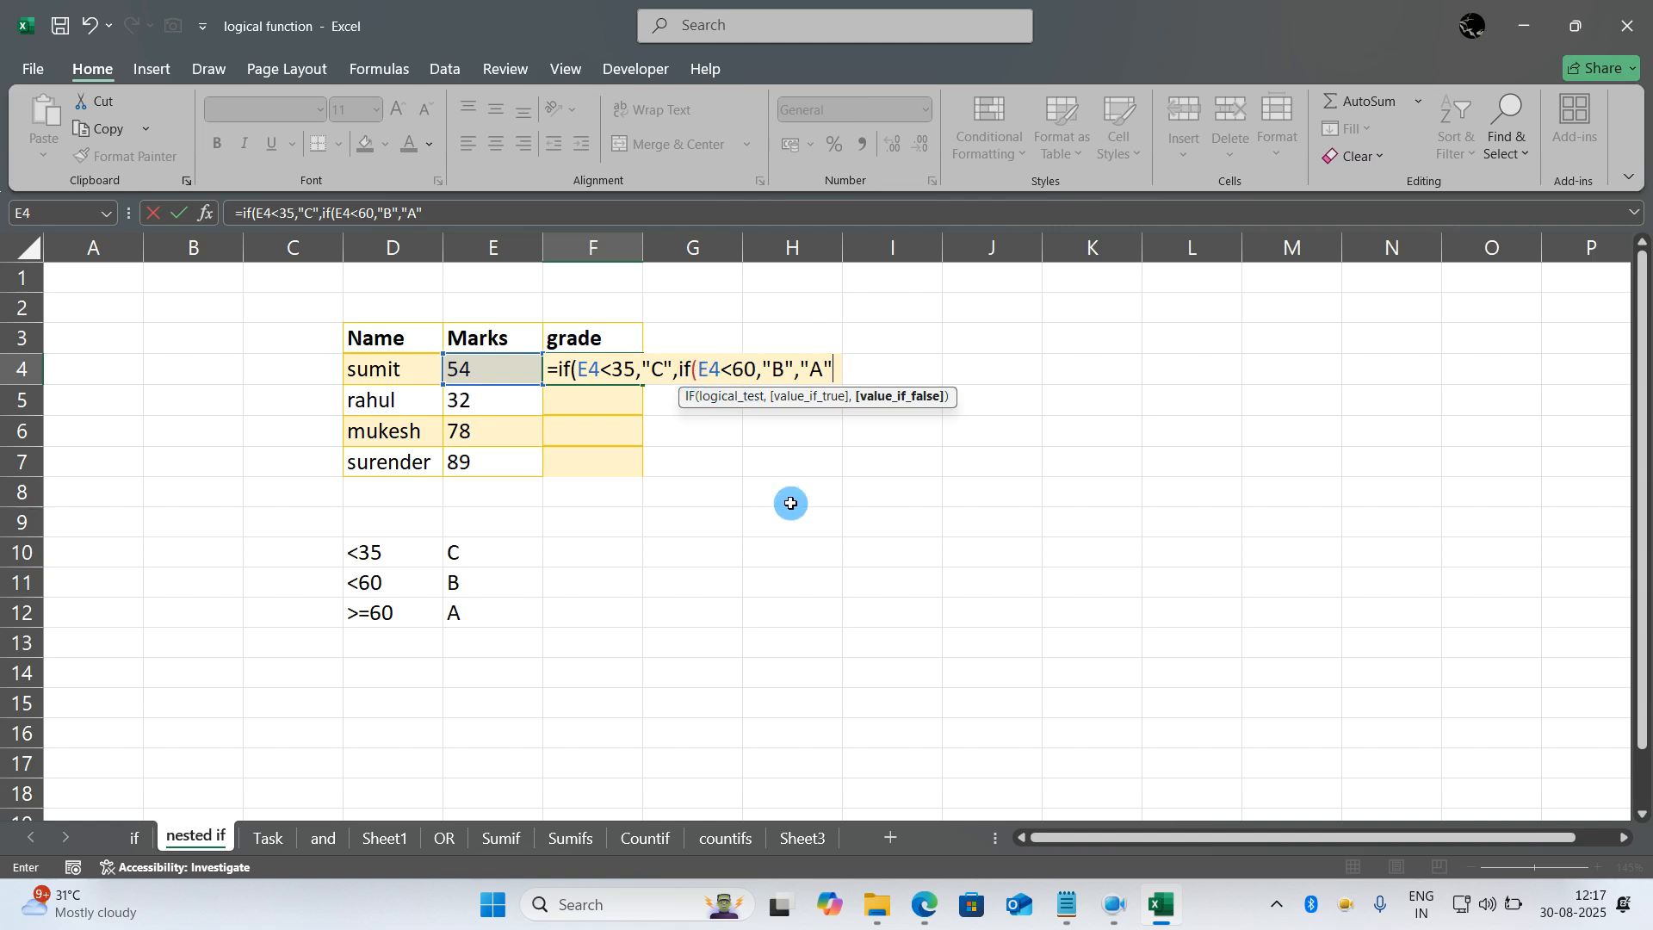
{"action": "type", "text": ")"}
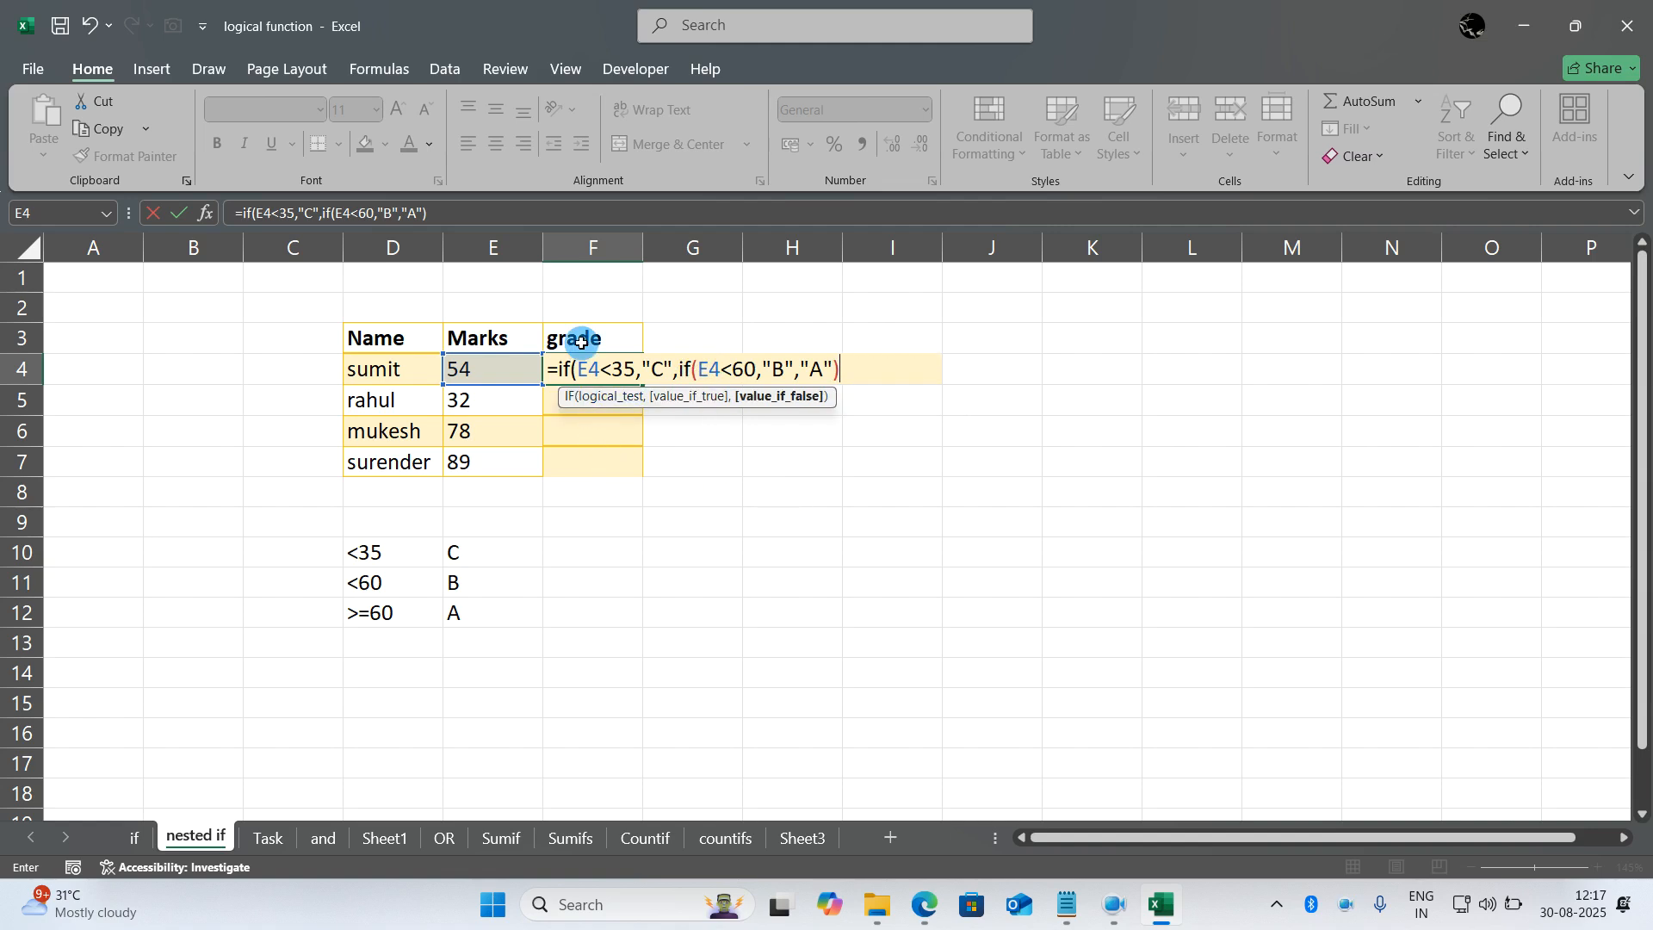
{"action": "type", "text": ")"}
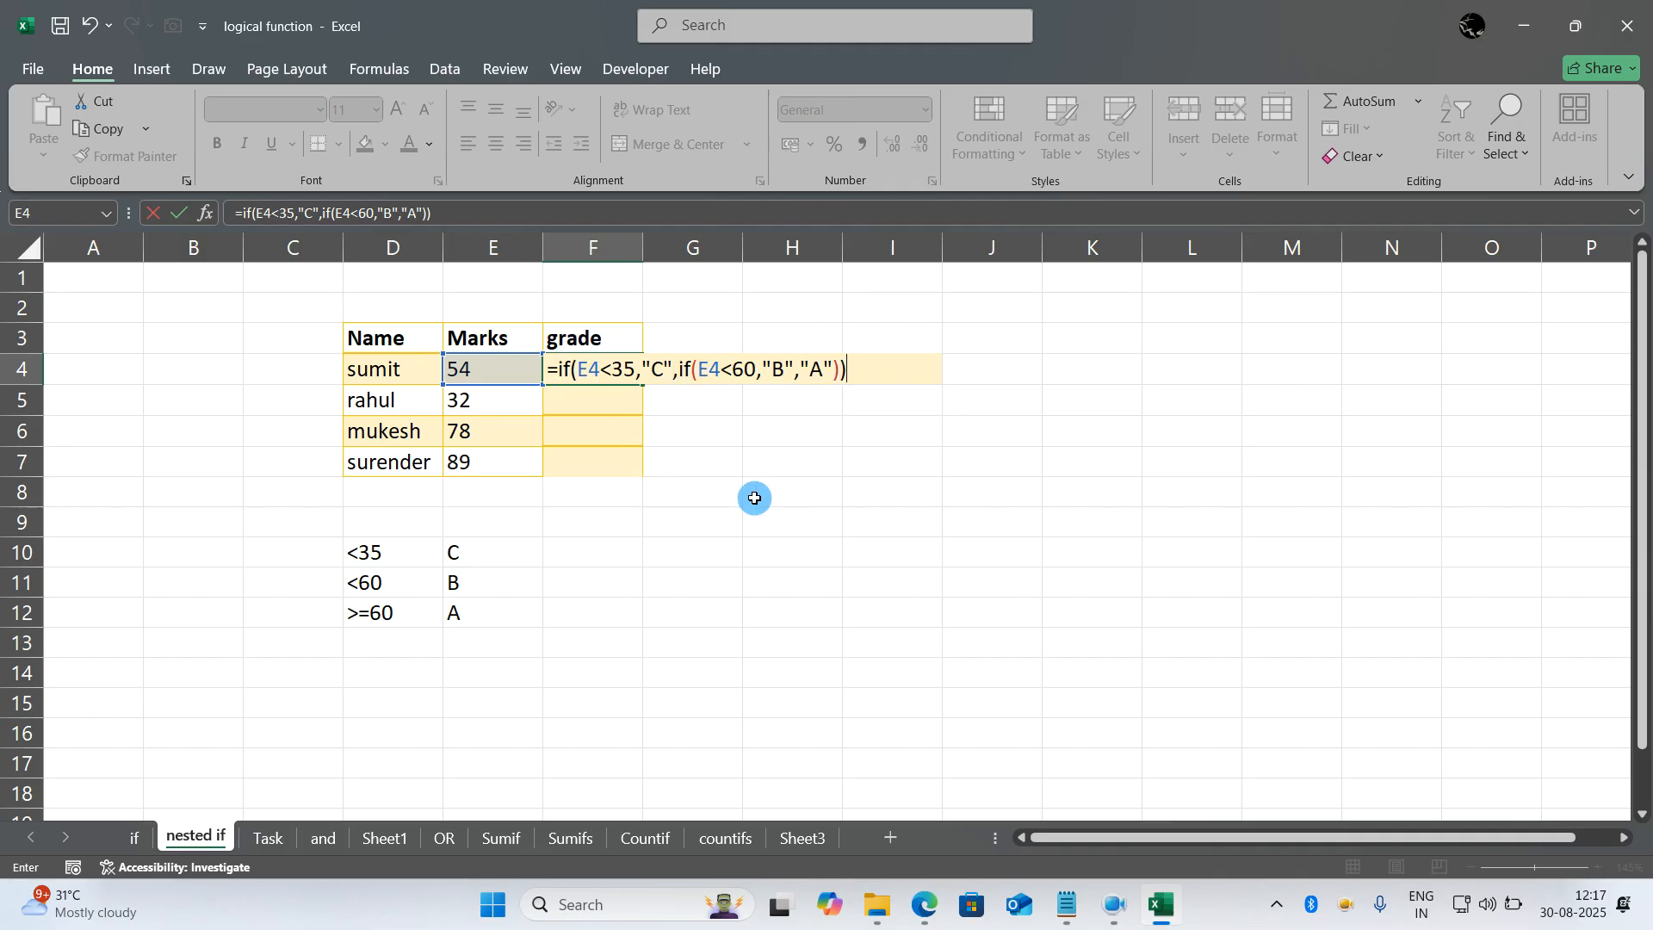
{"action": "key", "text": "Return"}
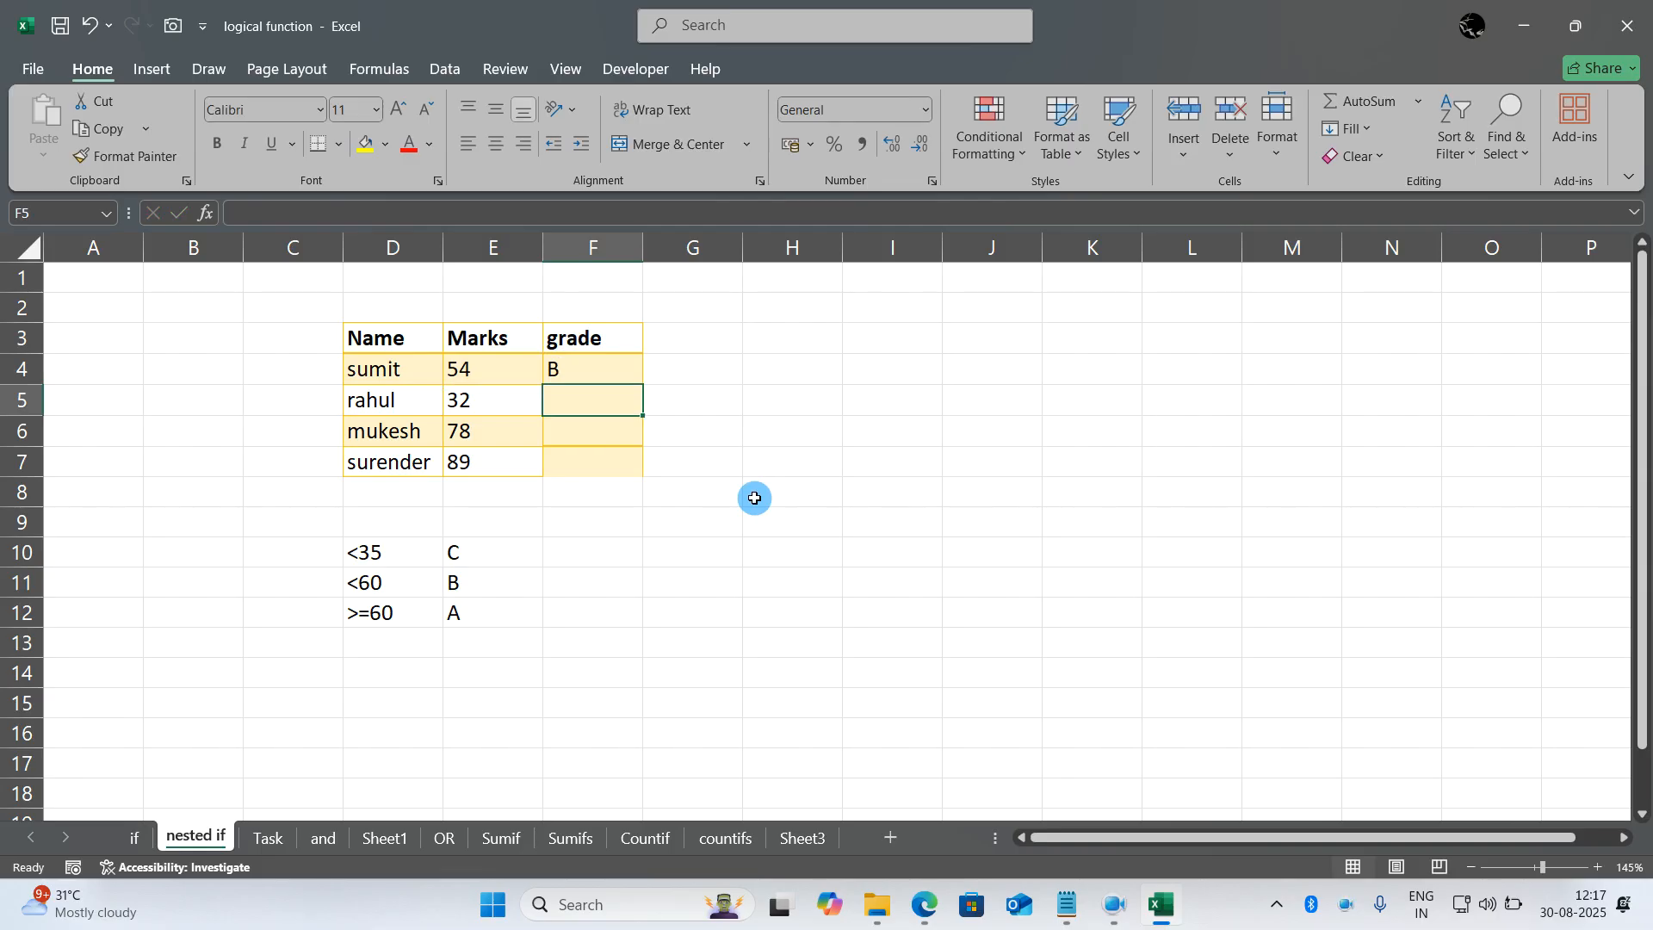
- Fill the nested IF formula from F4 down through F7
{"action": "left_click", "coordinate": [621, 372]}
{"action": "left_click_drag", "start_coordinate": [641, 383], "coordinate": [642, 475]}
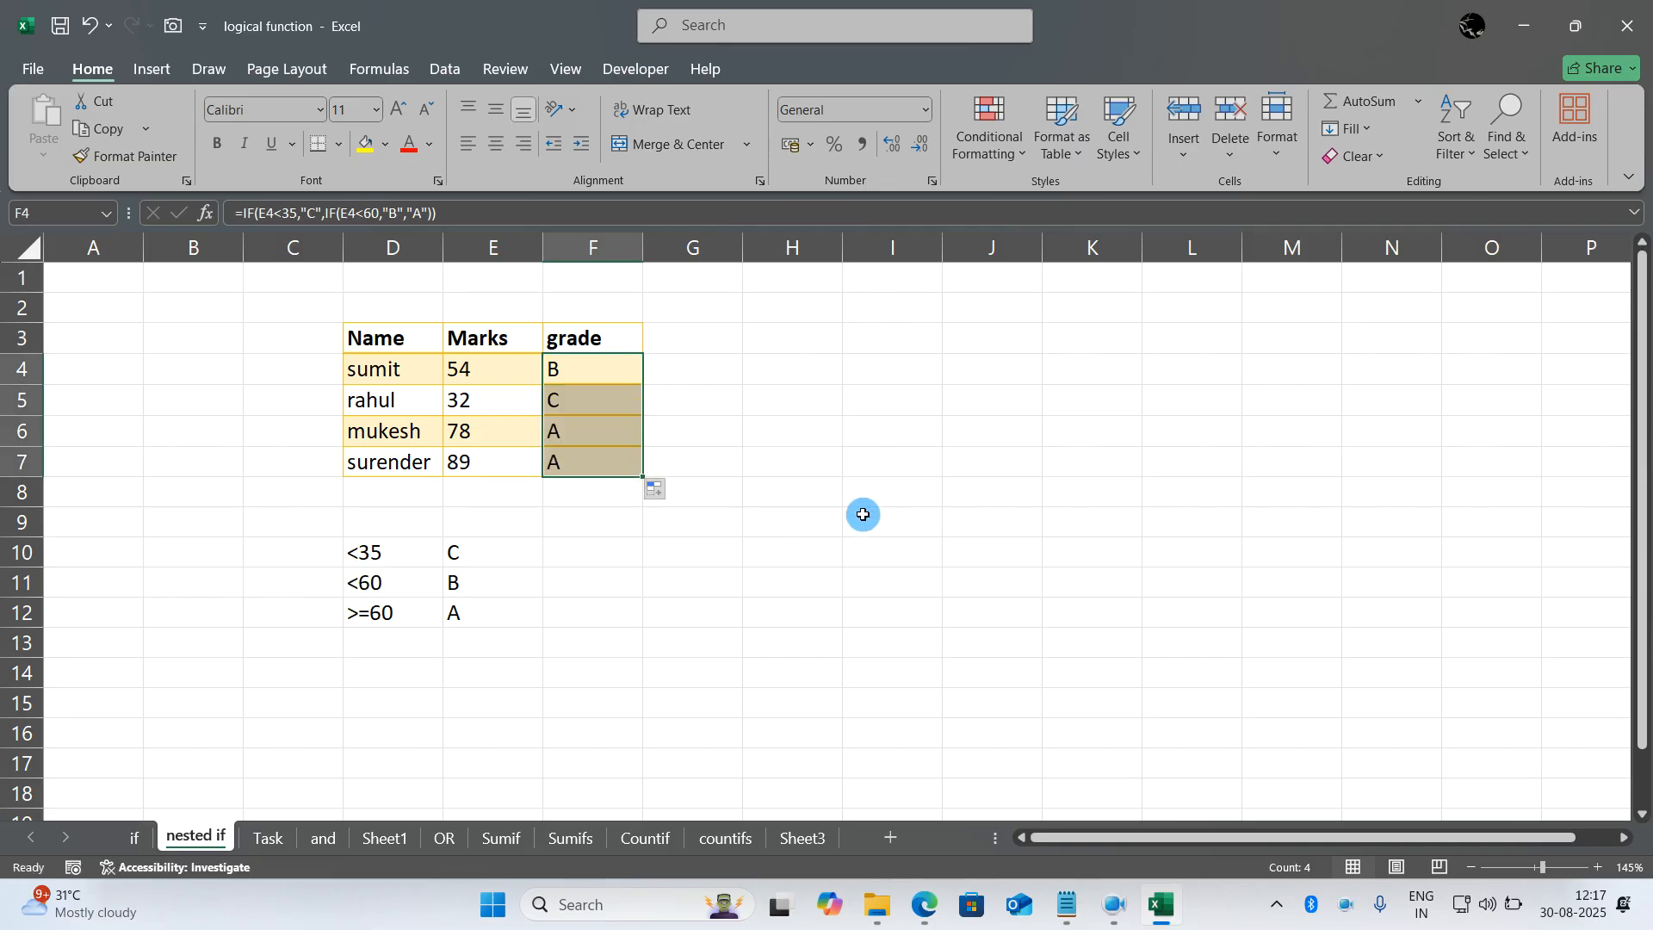
{"action": "left_click", "coordinate": [803, 577]}
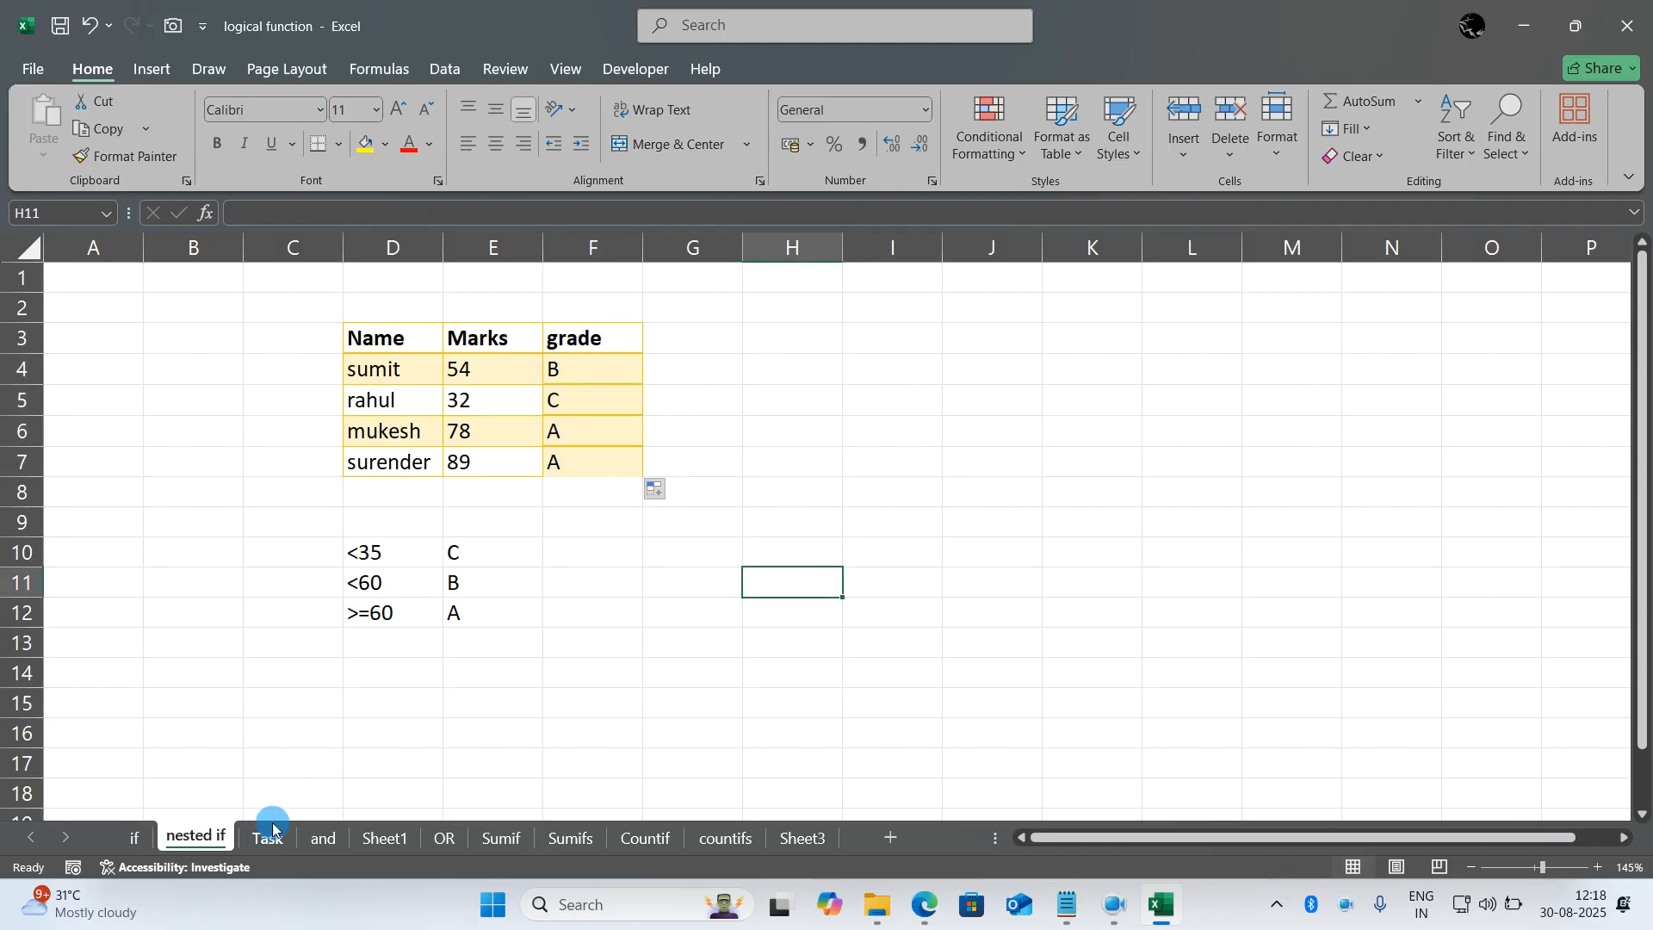
- Go to the Task sheet and examine the Unit Consumed formula in F7, the per-unit rates and the Bill Amount cell F9
{"action": "left_click", "coordinate": [315, 840]}
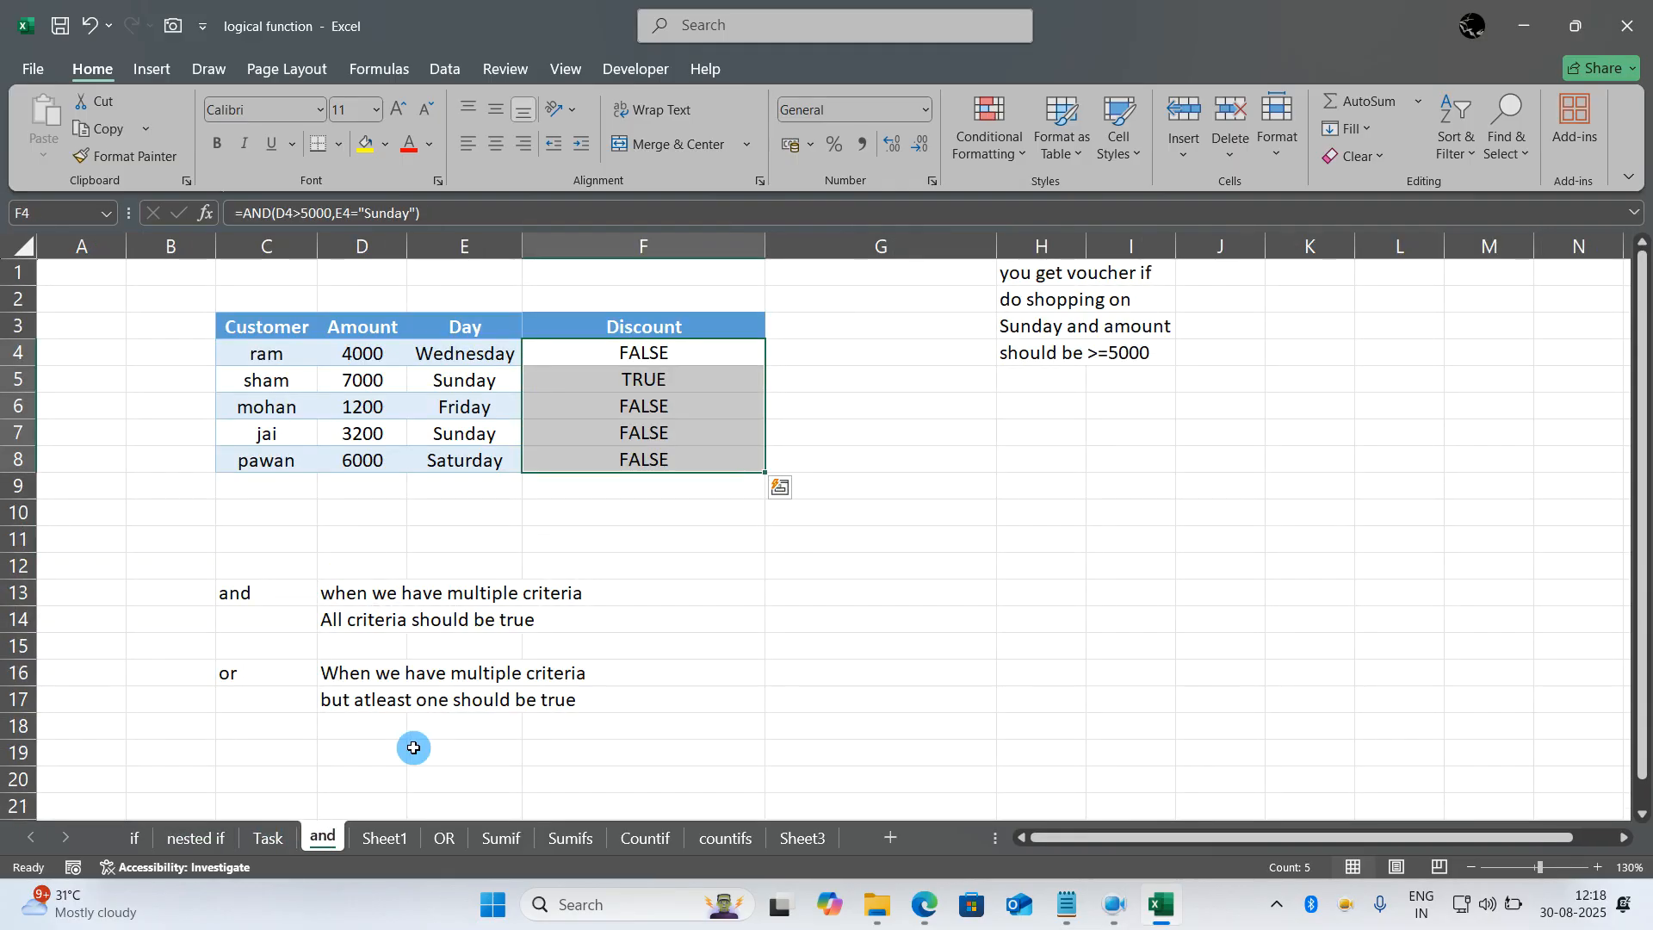
{"action": "left_click", "coordinate": [273, 838]}
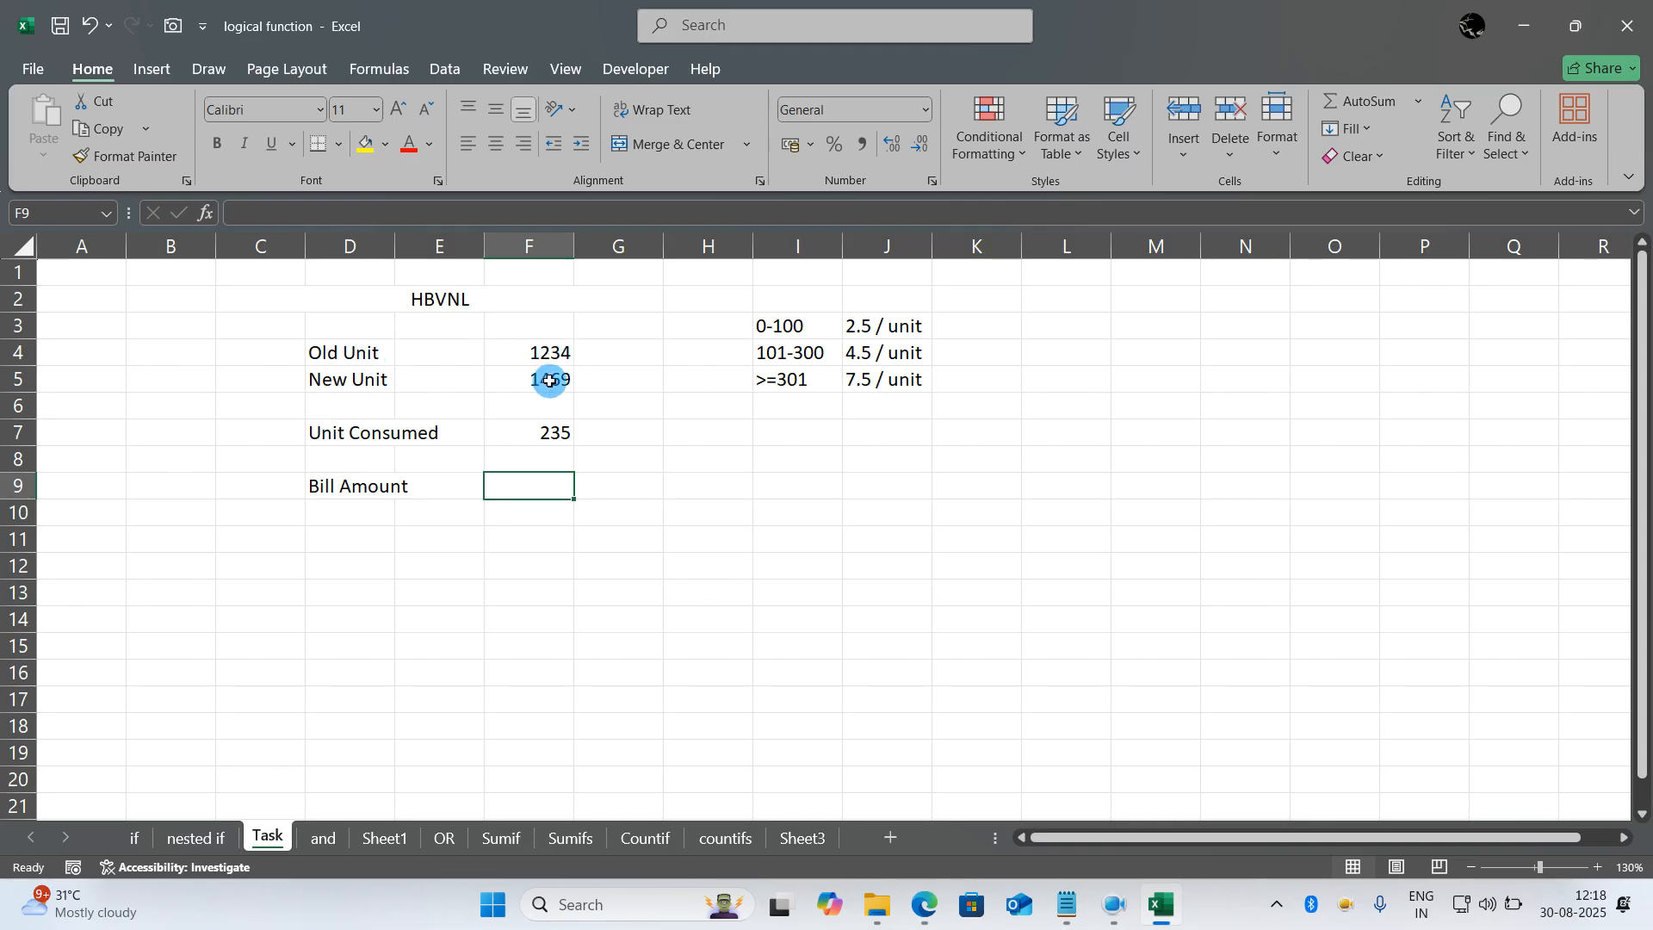
{"action": "double_click", "coordinate": [525, 434]}
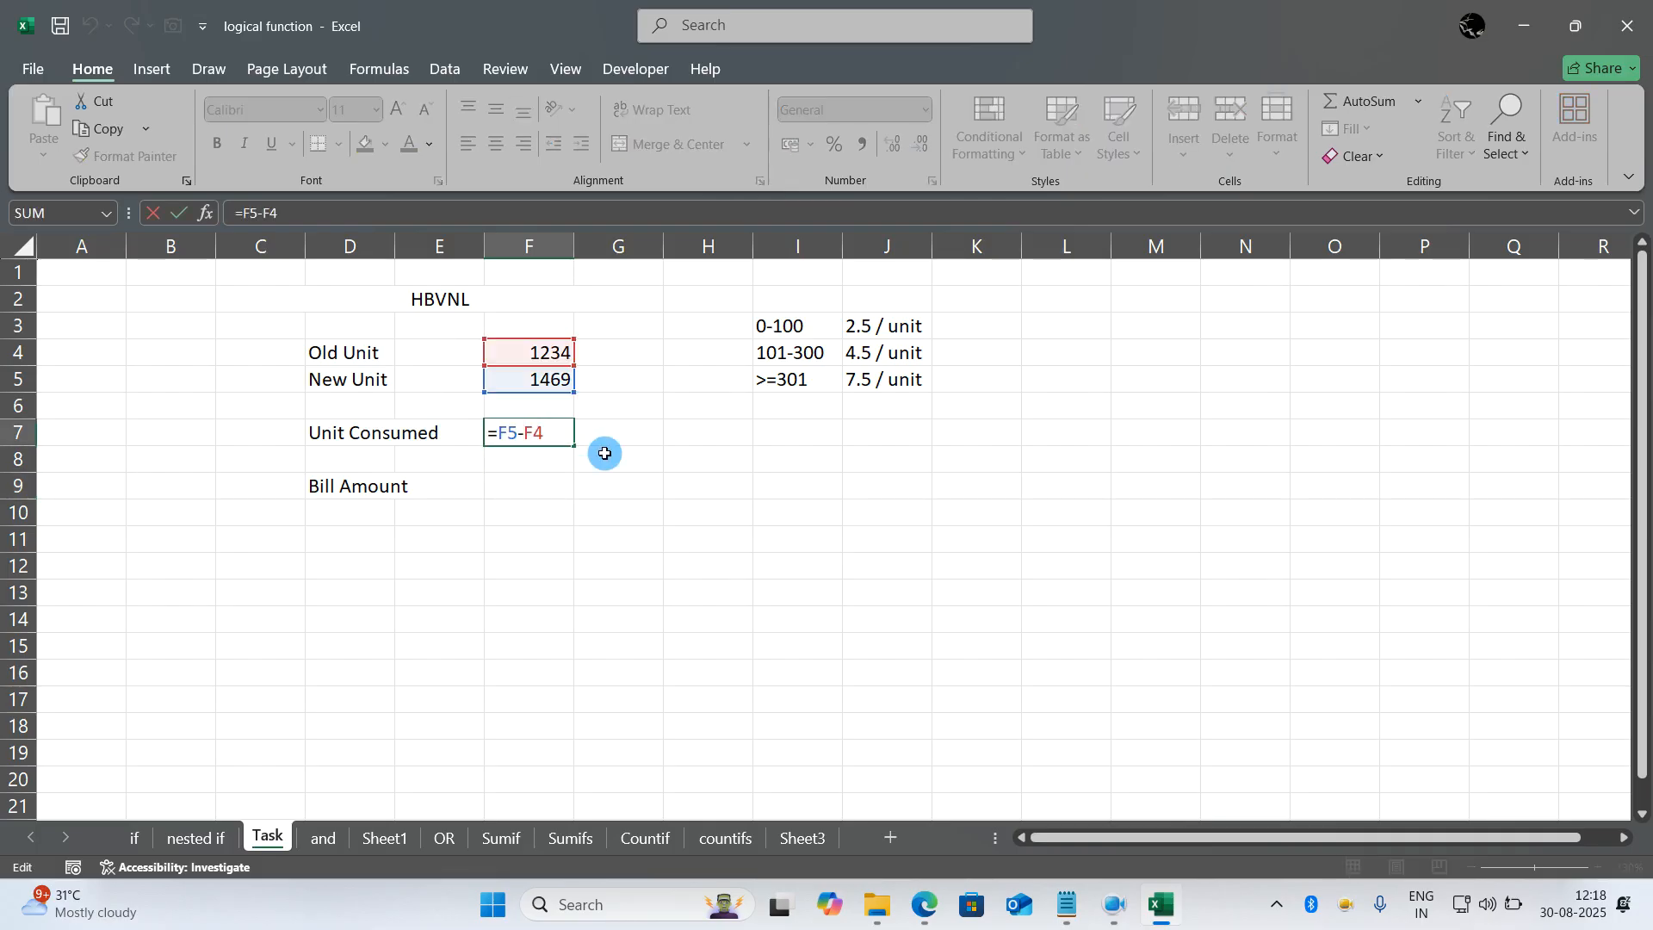
{"action": "key", "text": "Escape"}
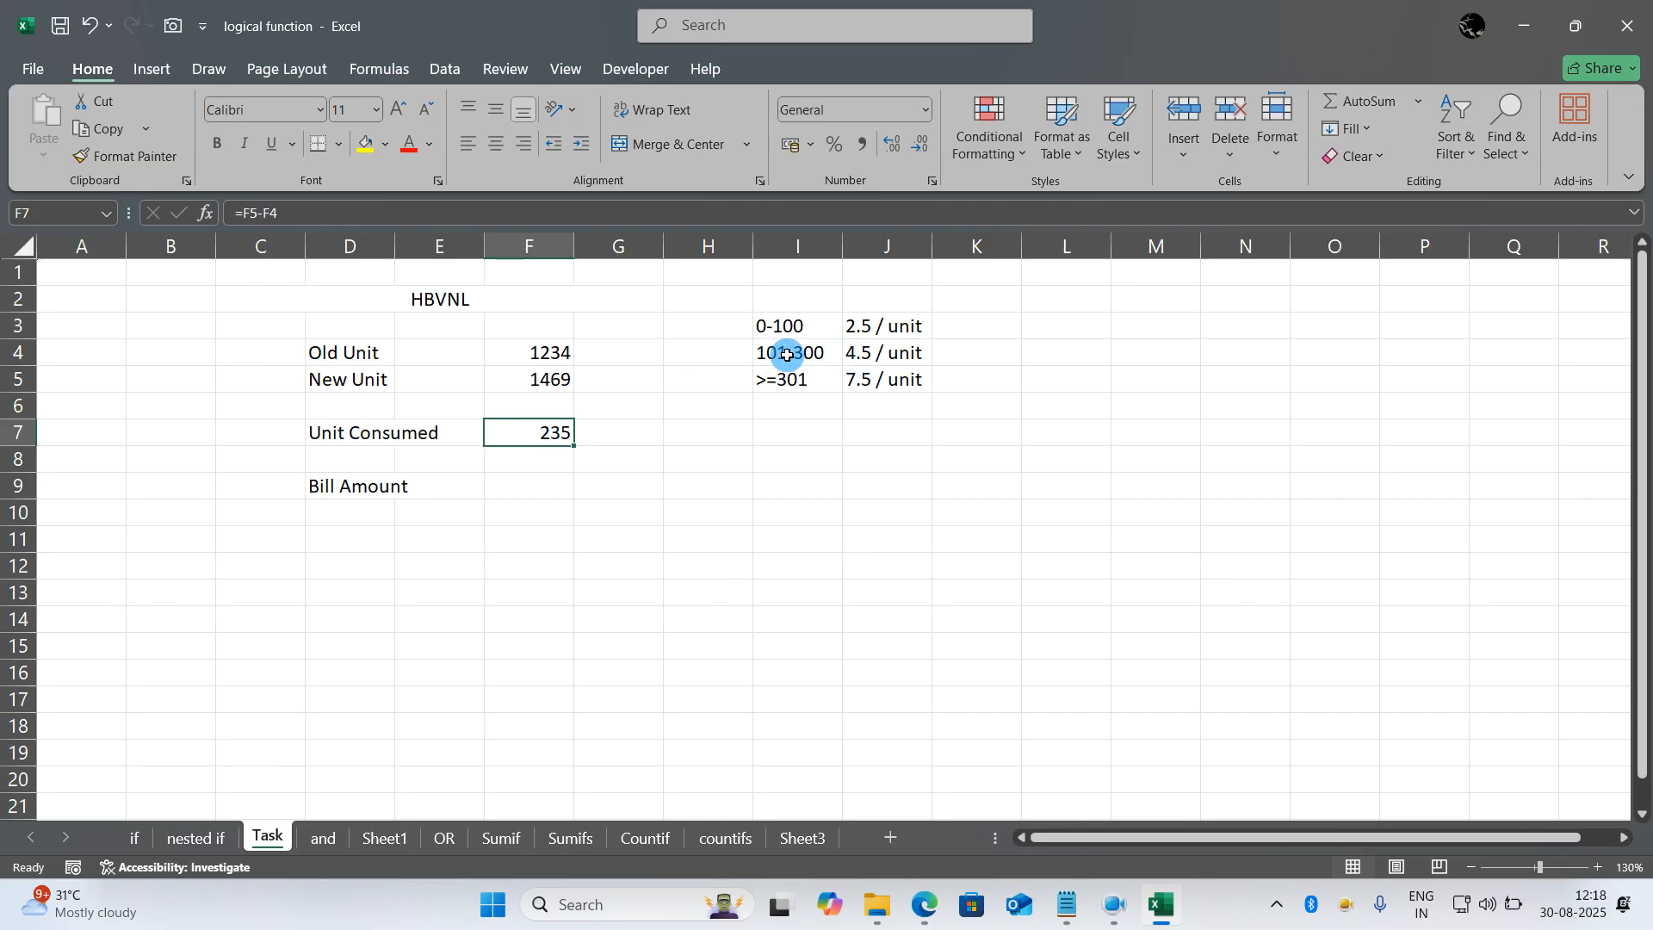
{"action": "left_click", "coordinate": [535, 482]}
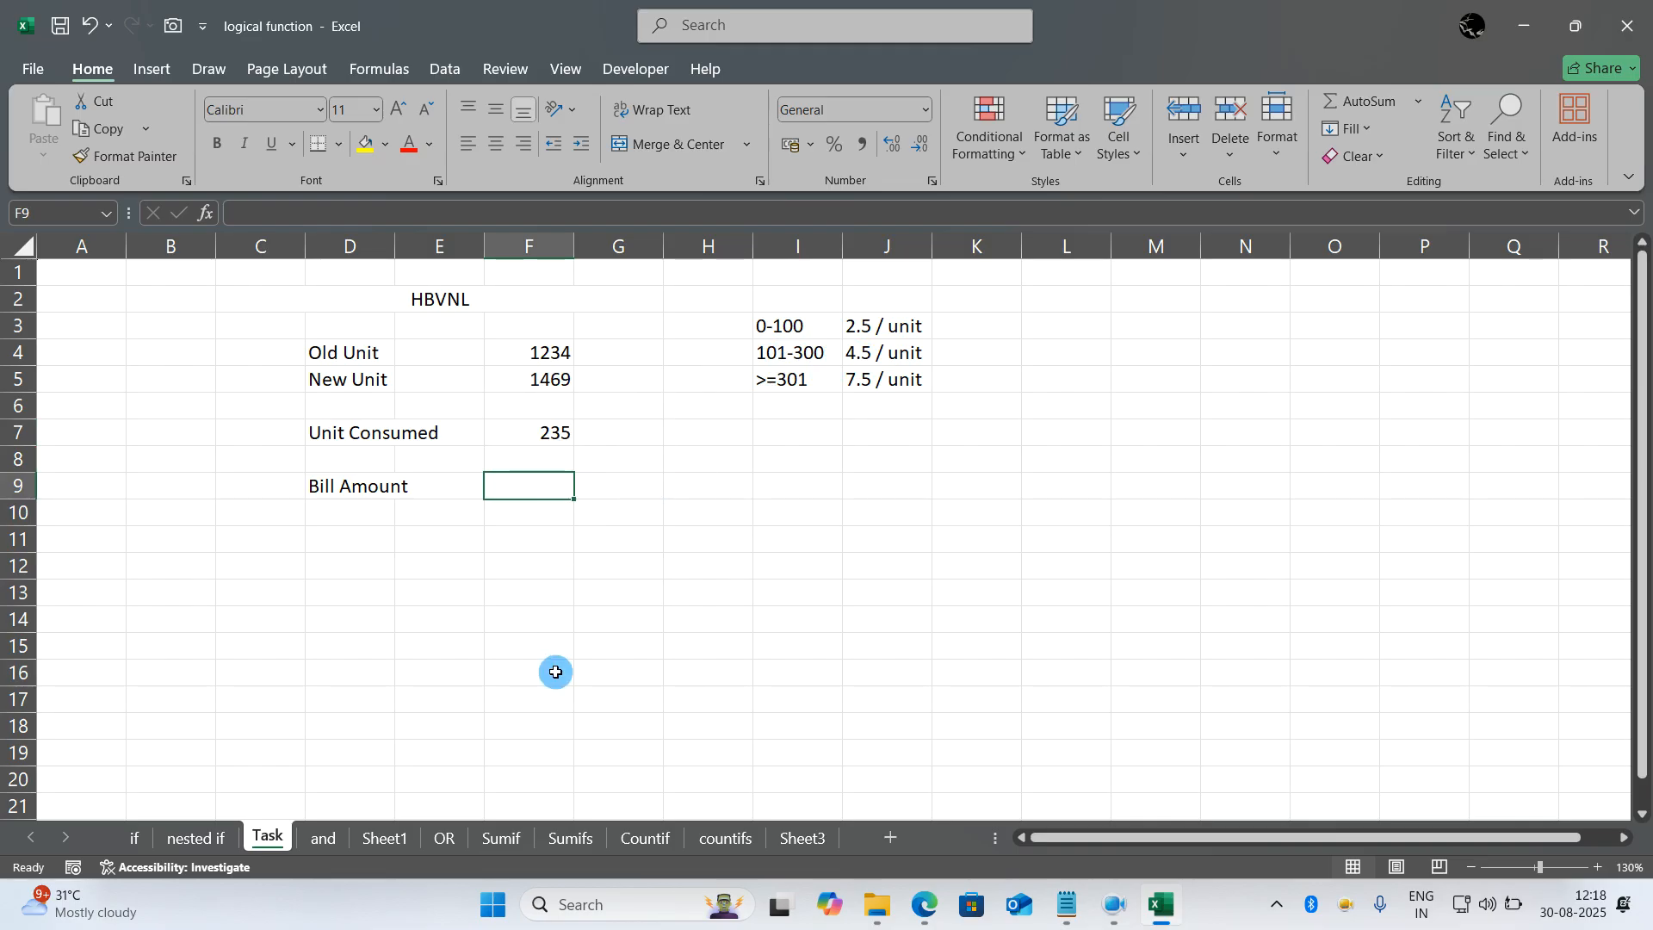
- Go to the and sheet and review the voucher criteria and the notes explaining AND and OR
{"action": "left_click", "coordinate": [326, 837]}
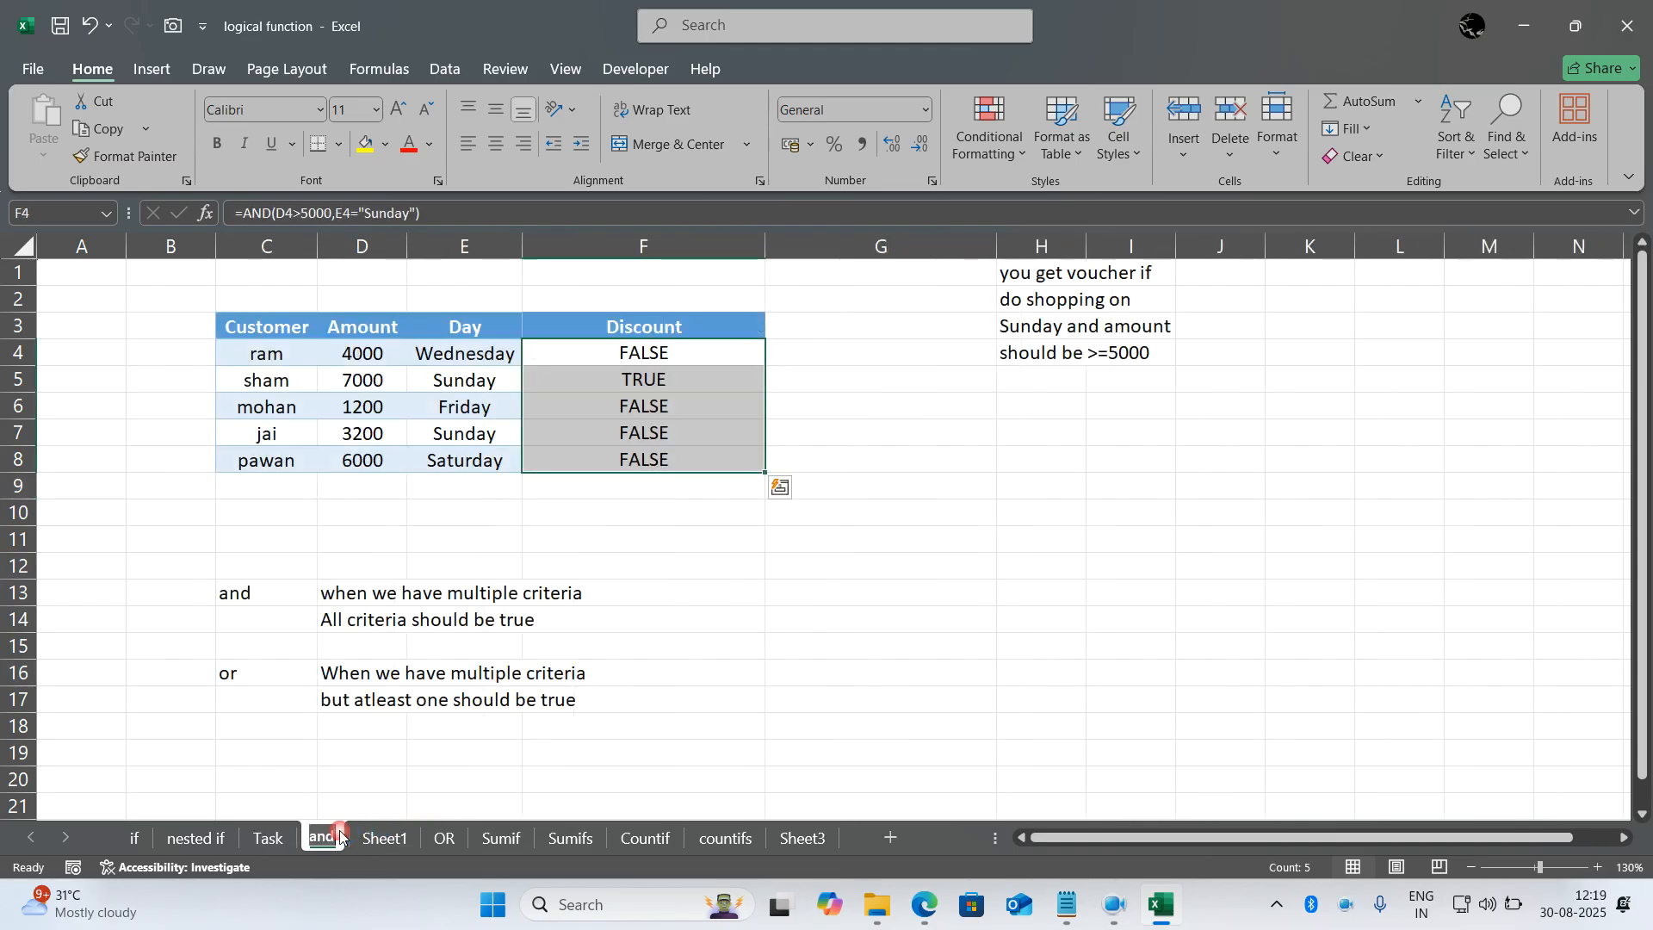
{"action": "left_click", "coordinate": [788, 607]}
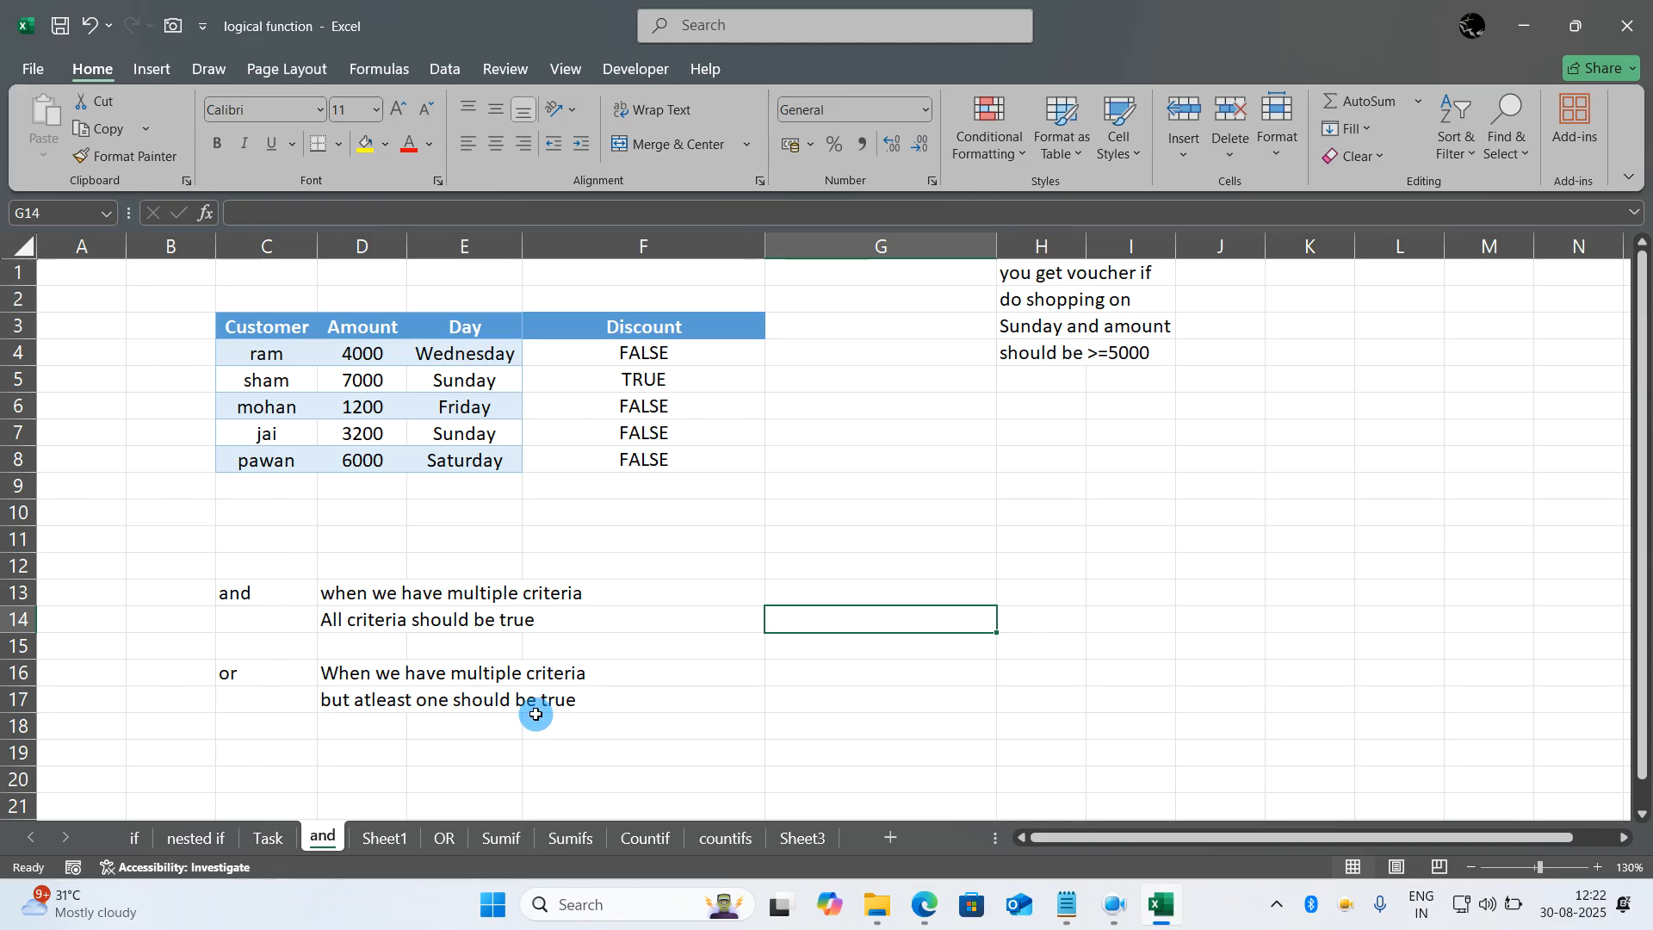
{"action": "left_click", "coordinate": [468, 740]}
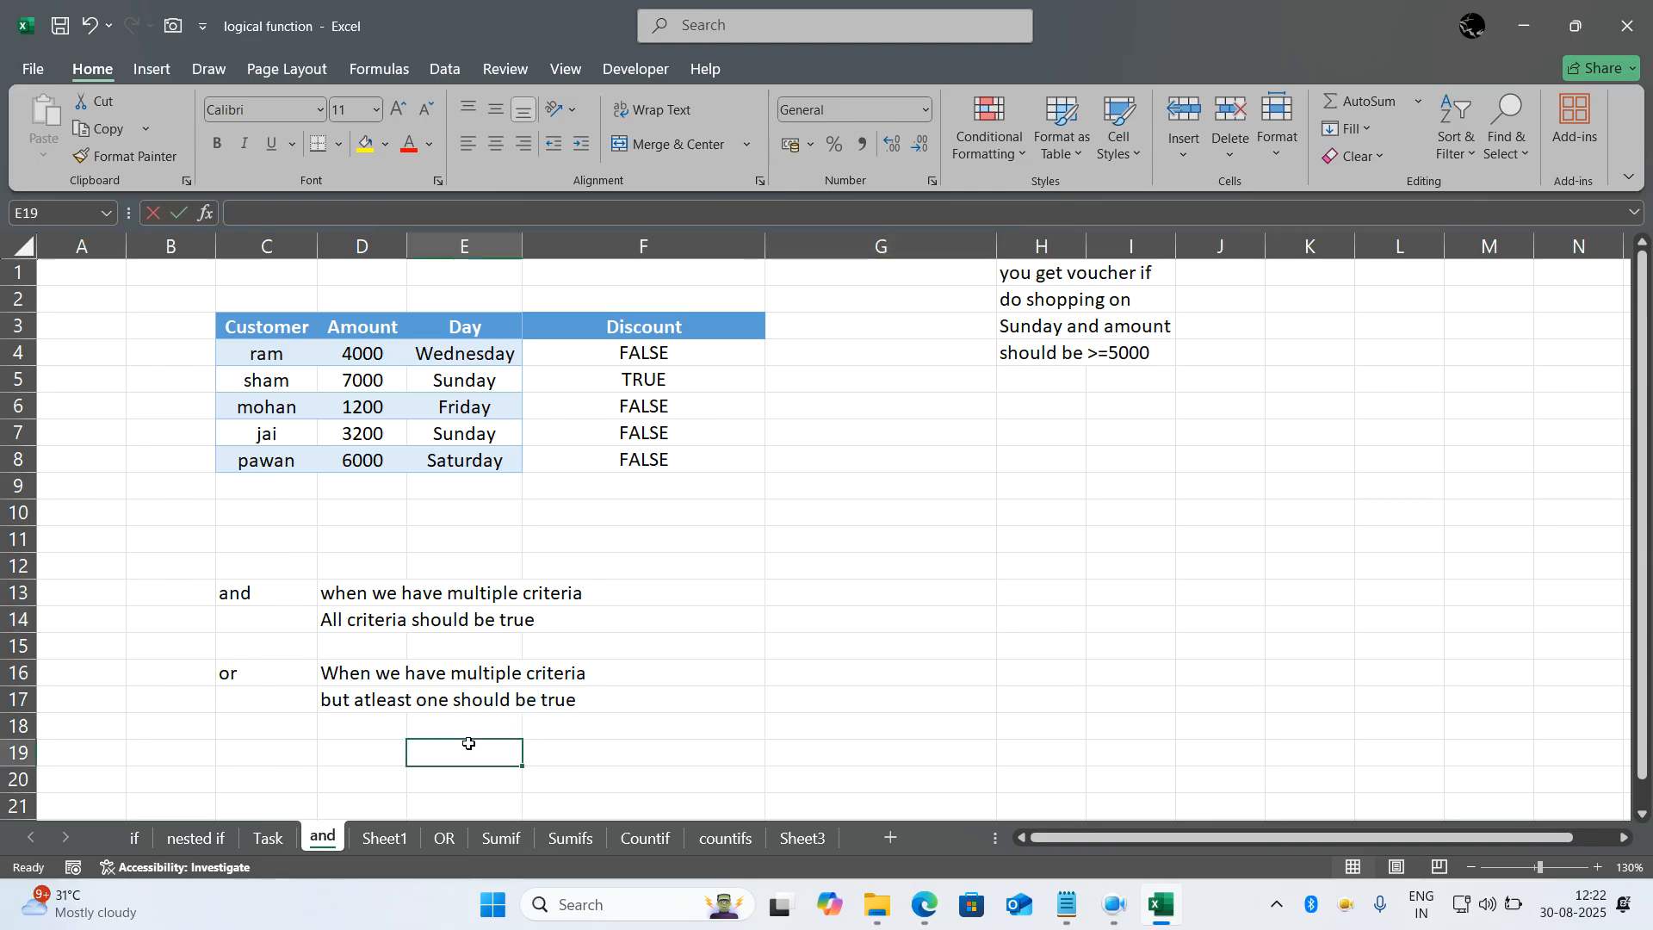
{"action": "left_click", "coordinate": [602, 737]}
{"action": "left_click", "coordinate": [668, 701]}
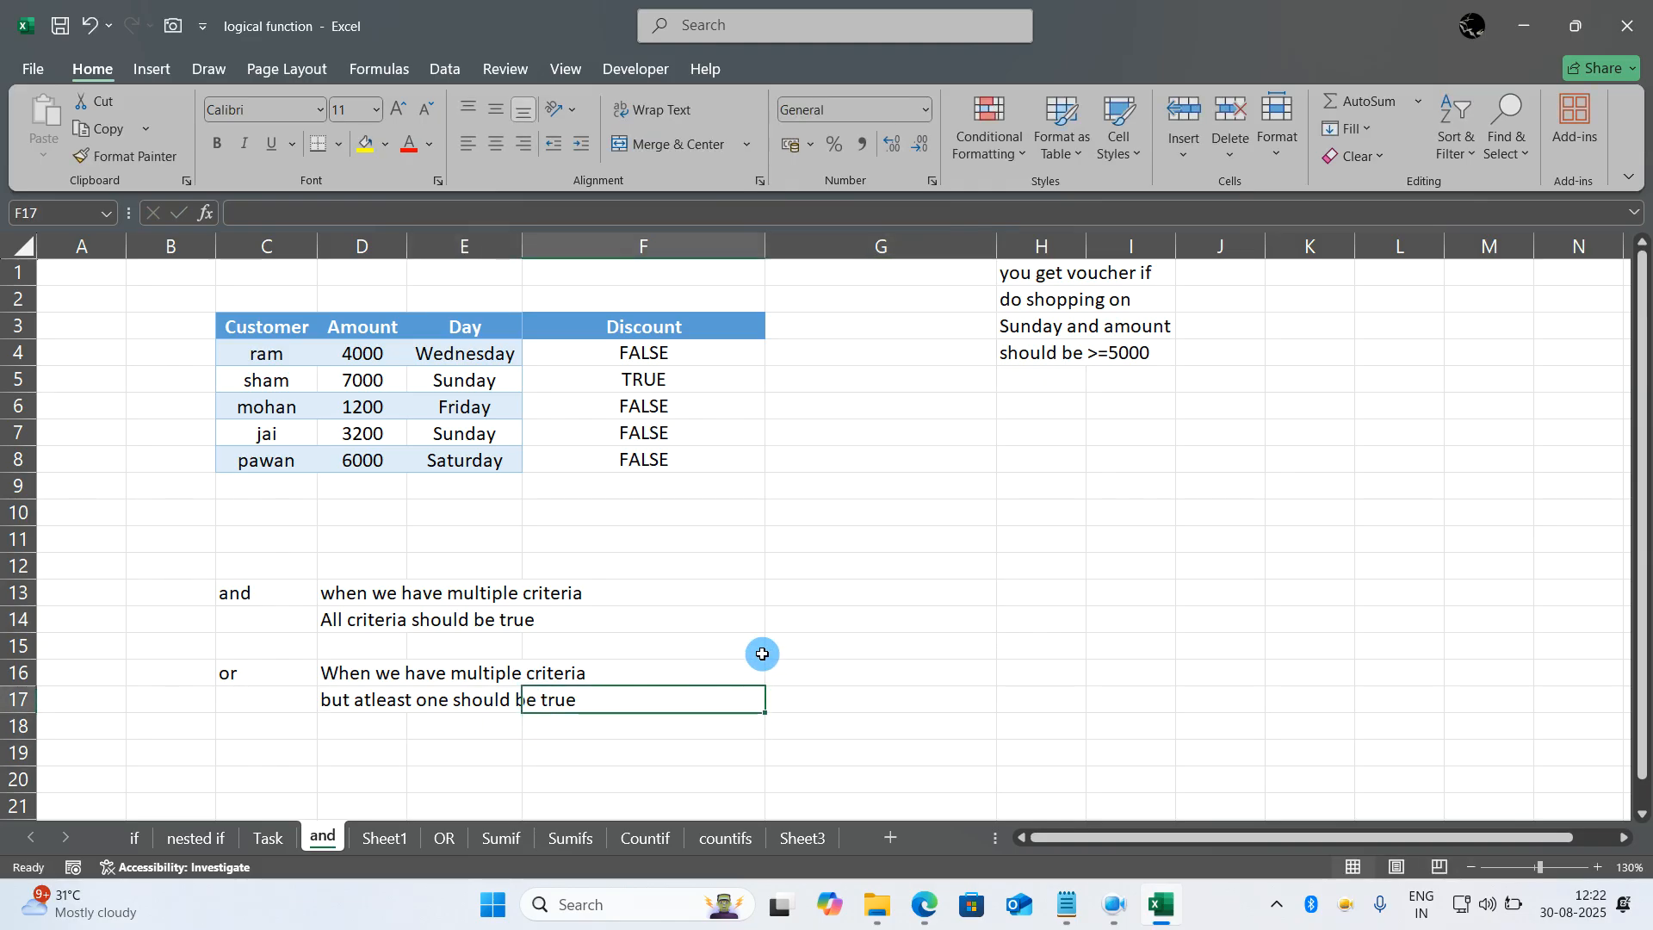
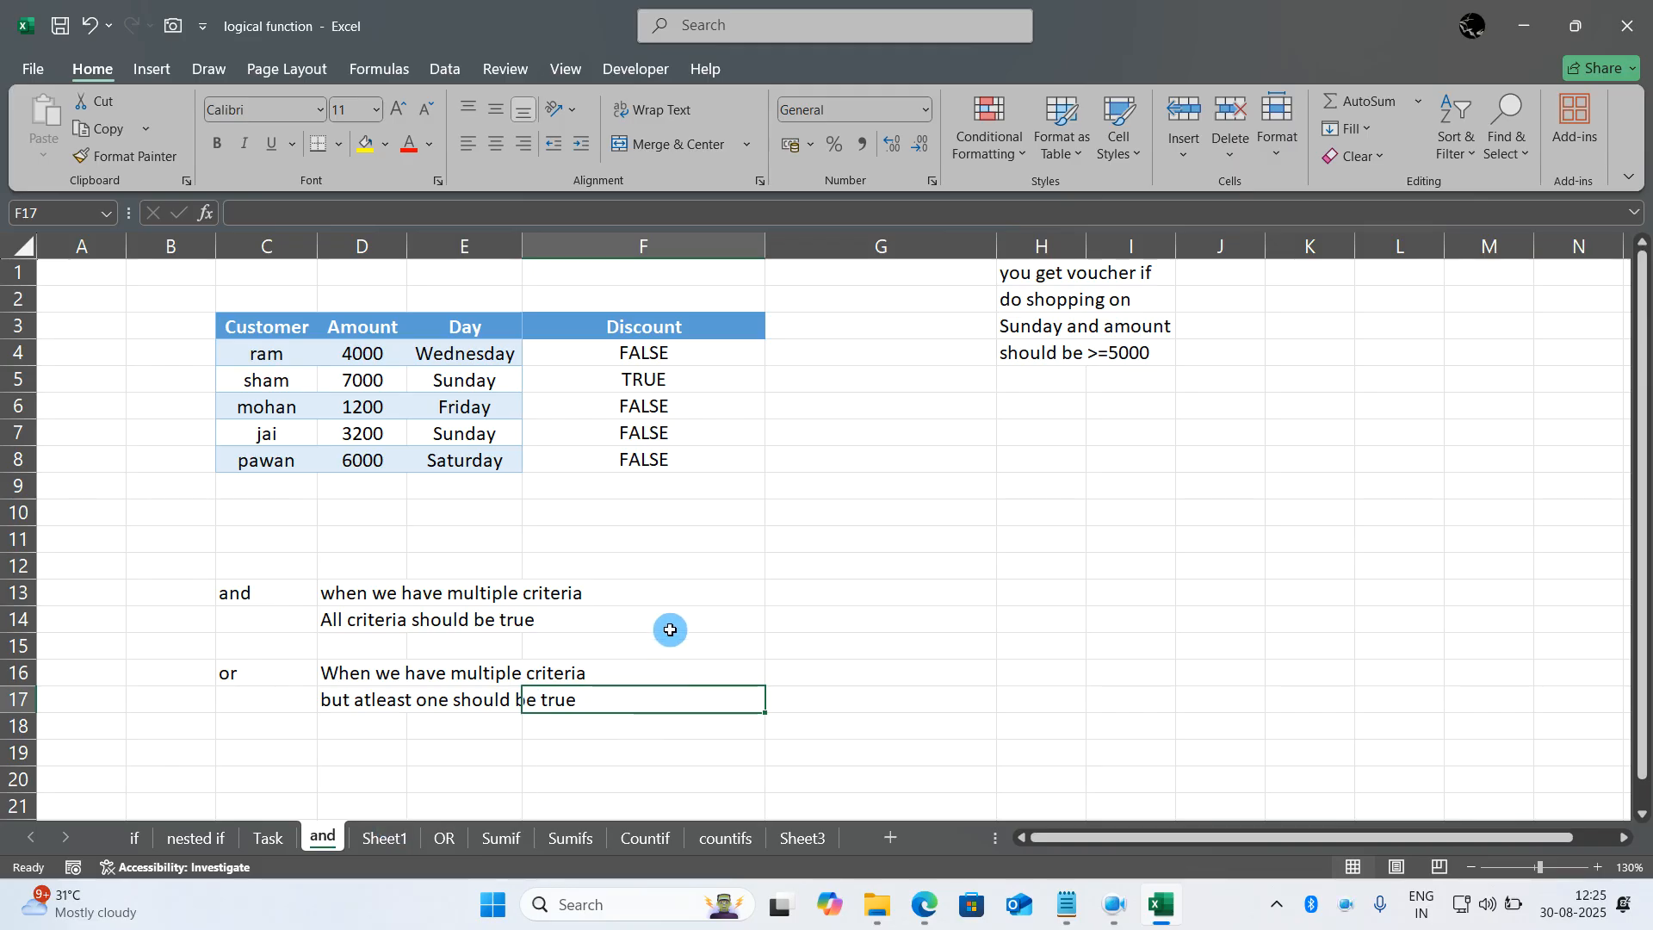
- Clear the existing Discount results in F4:F10 on the and sheet
{"action": "left_click_drag", "start_coordinate": [664, 513], "coordinate": [663, 353]}
{"action": "key", "text": "Delete"}
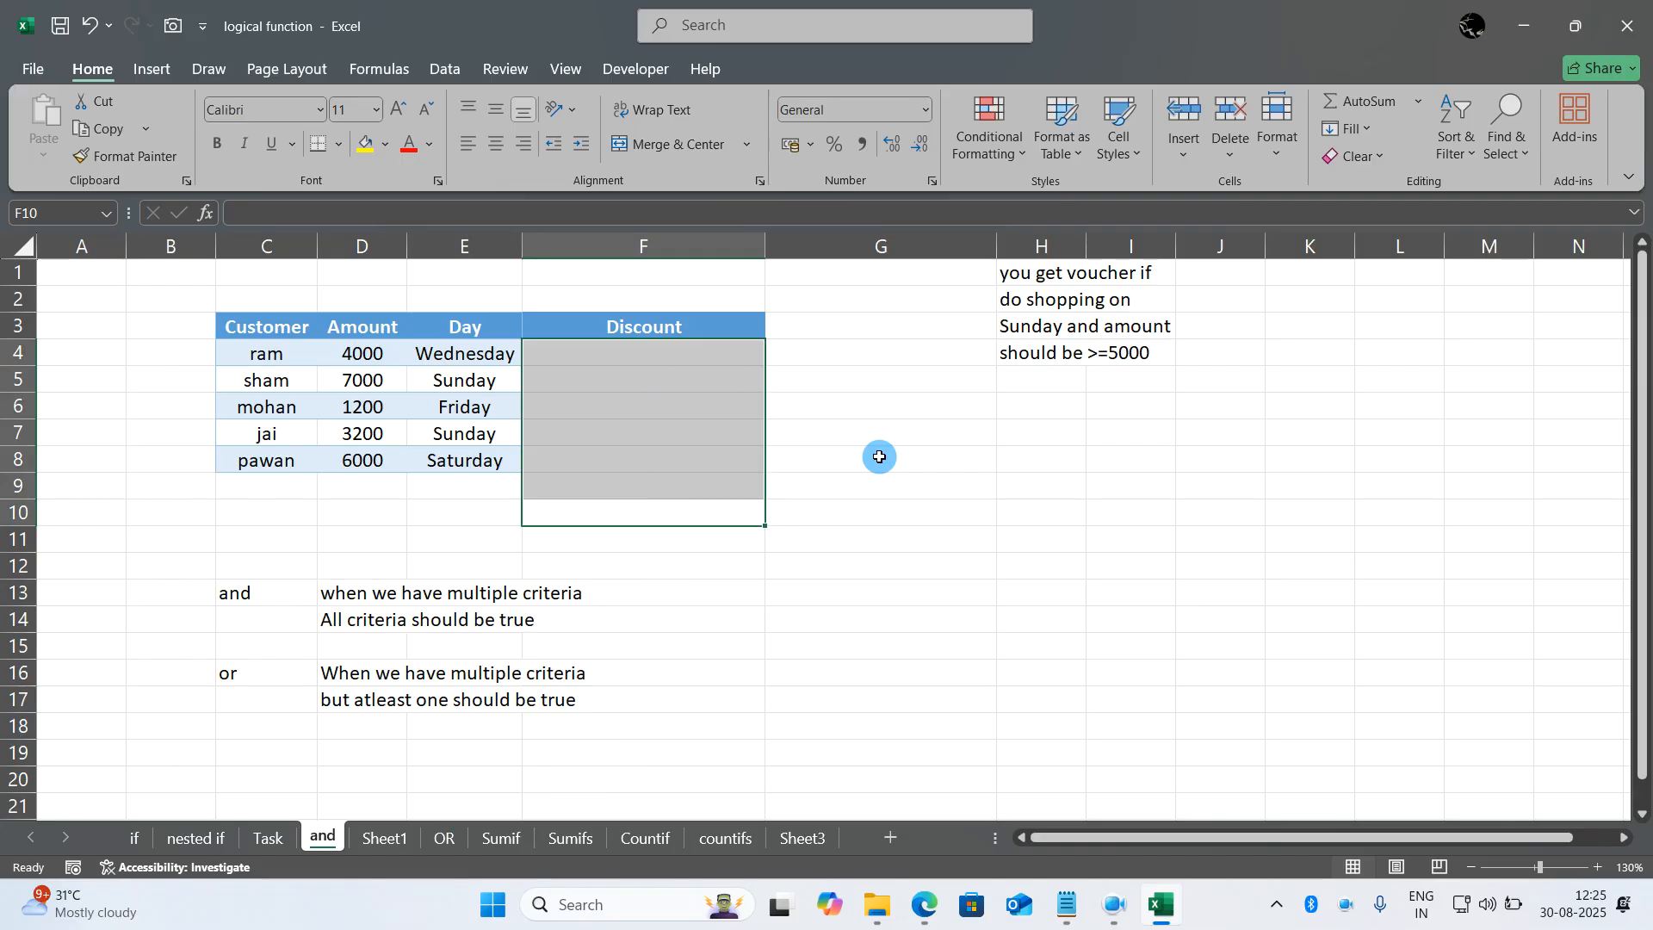
{"action": "left_click", "coordinate": [927, 543]}
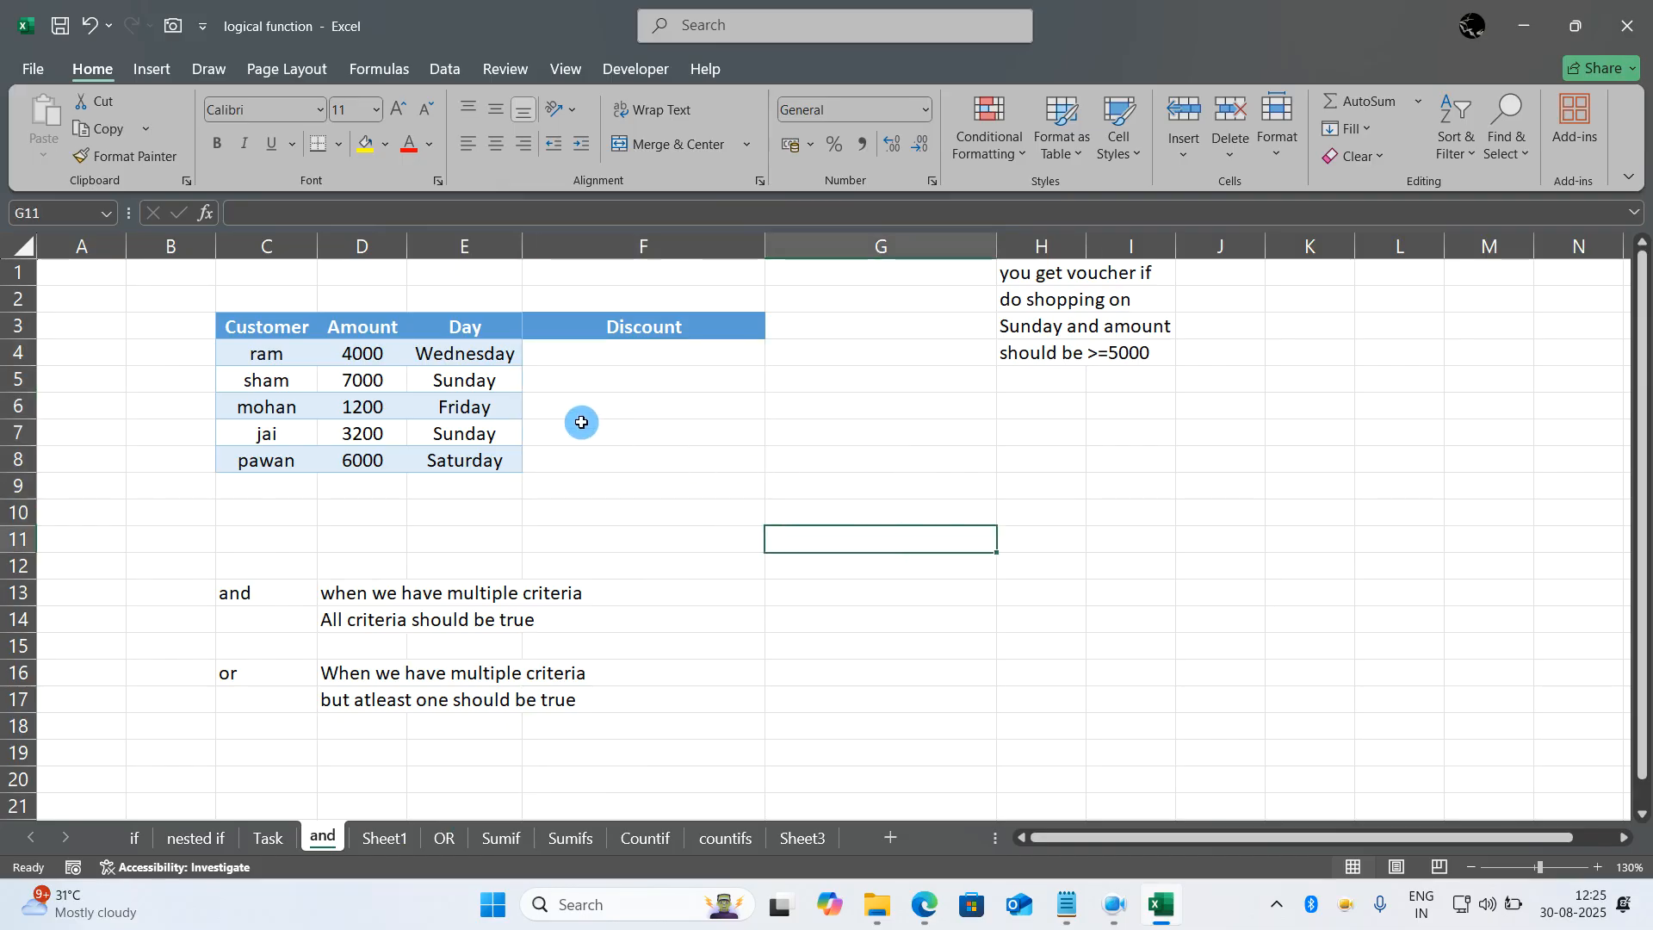
- Go to the OR sheet and clear the existing Discount results in F4:F10
{"action": "left_click", "coordinate": [446, 835]}
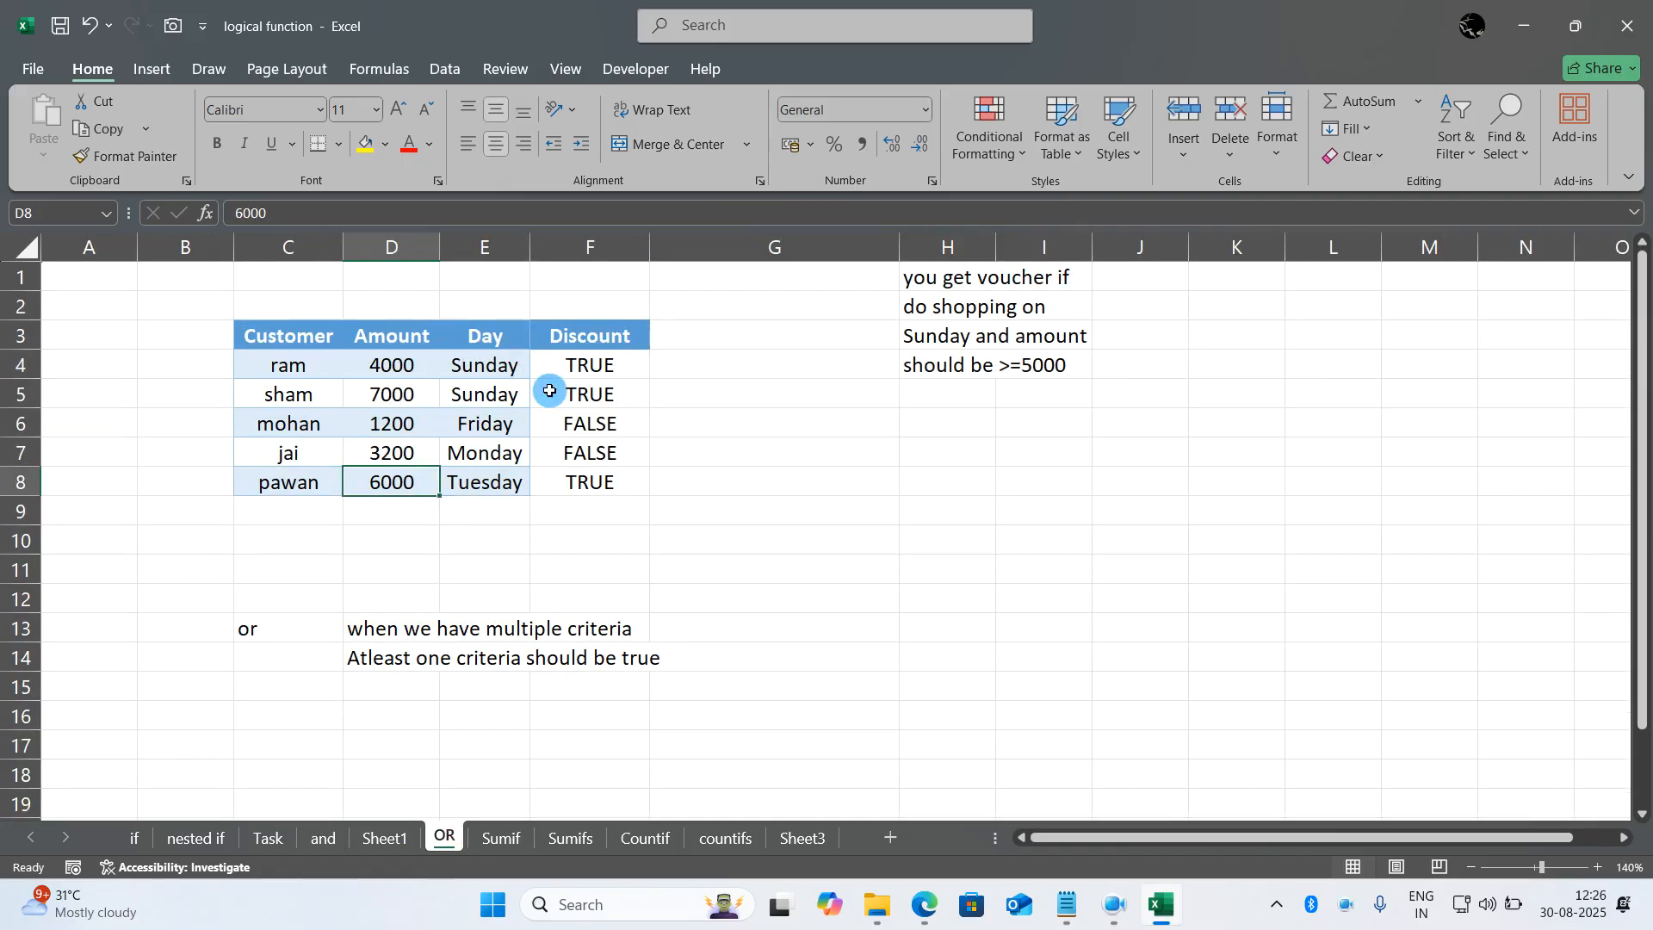
{"action": "left_click_drag", "start_coordinate": [601, 551], "coordinate": [618, 365]}
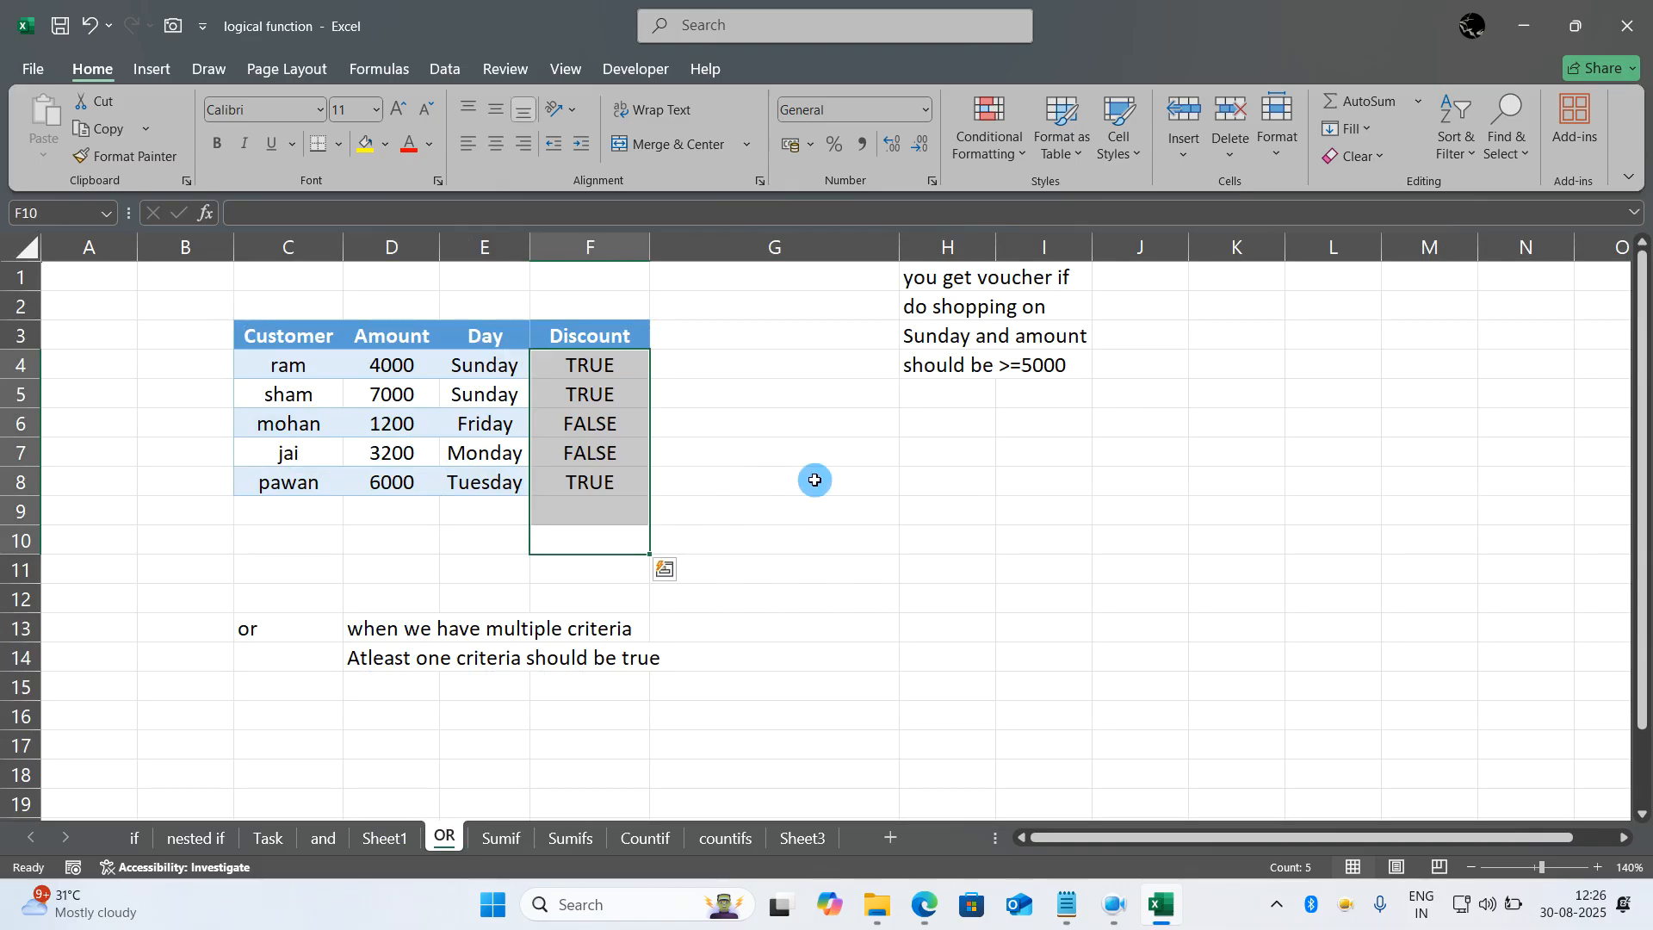
{"action": "key", "text": "Delete"}
{"action": "left_click", "coordinate": [808, 562]}
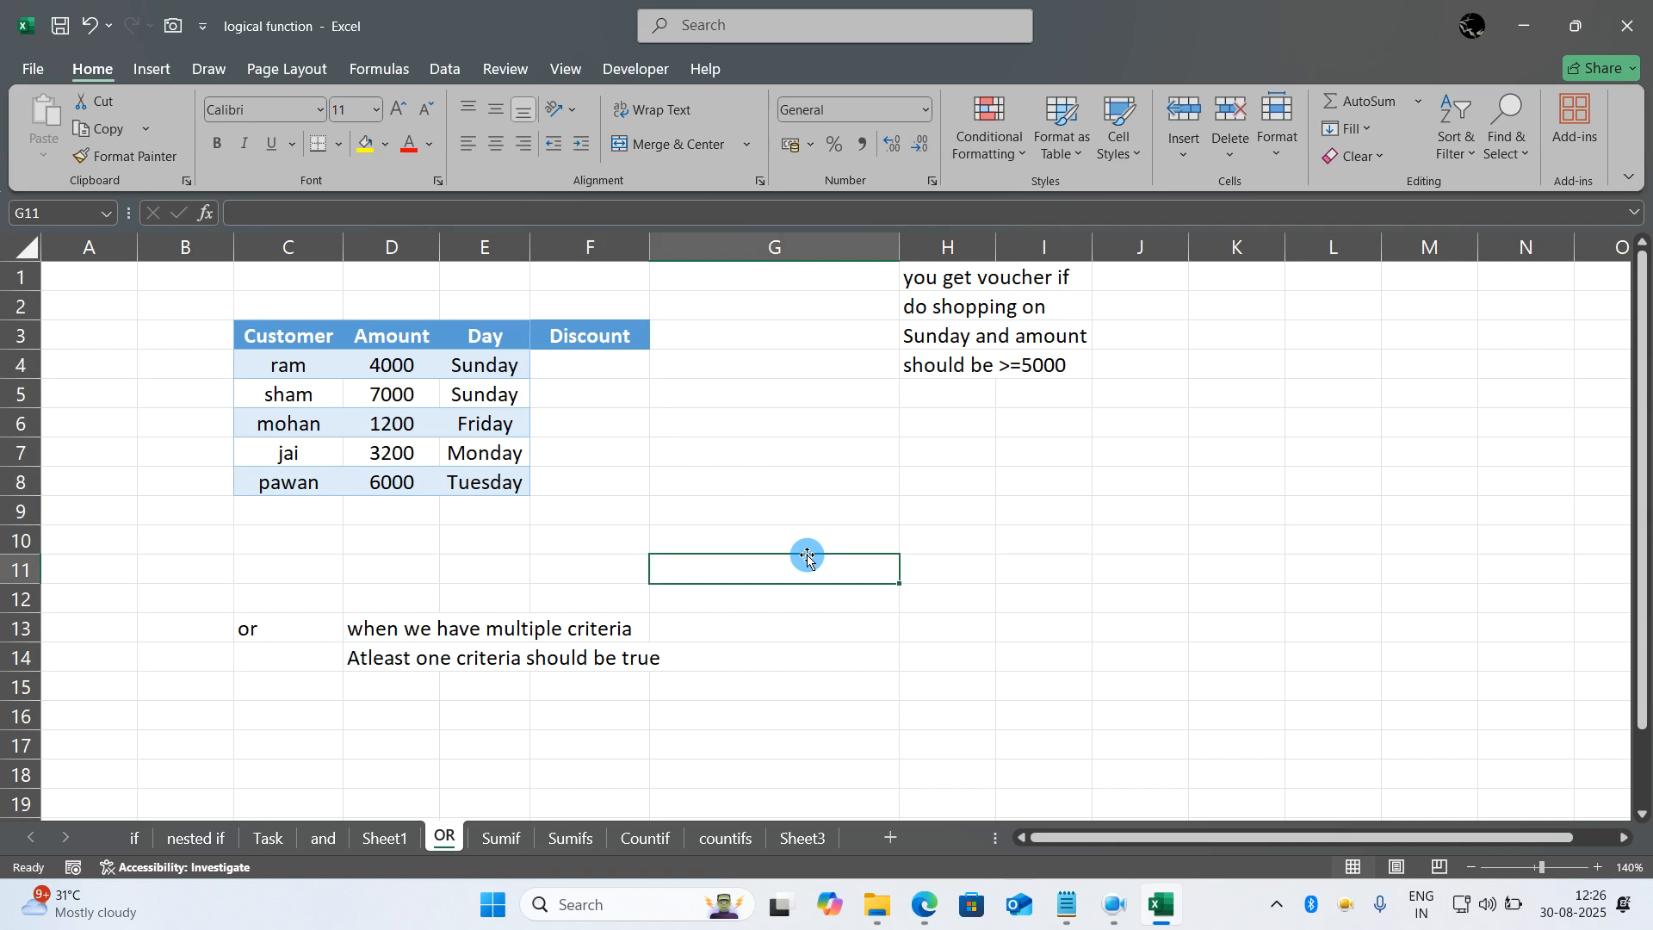
- Enter the formula =OR(D4>5000,E4="Sunday") in Discount cell F4
{"action": "left_click", "coordinate": [614, 366]}
{"action": "type", "text": "=or("}
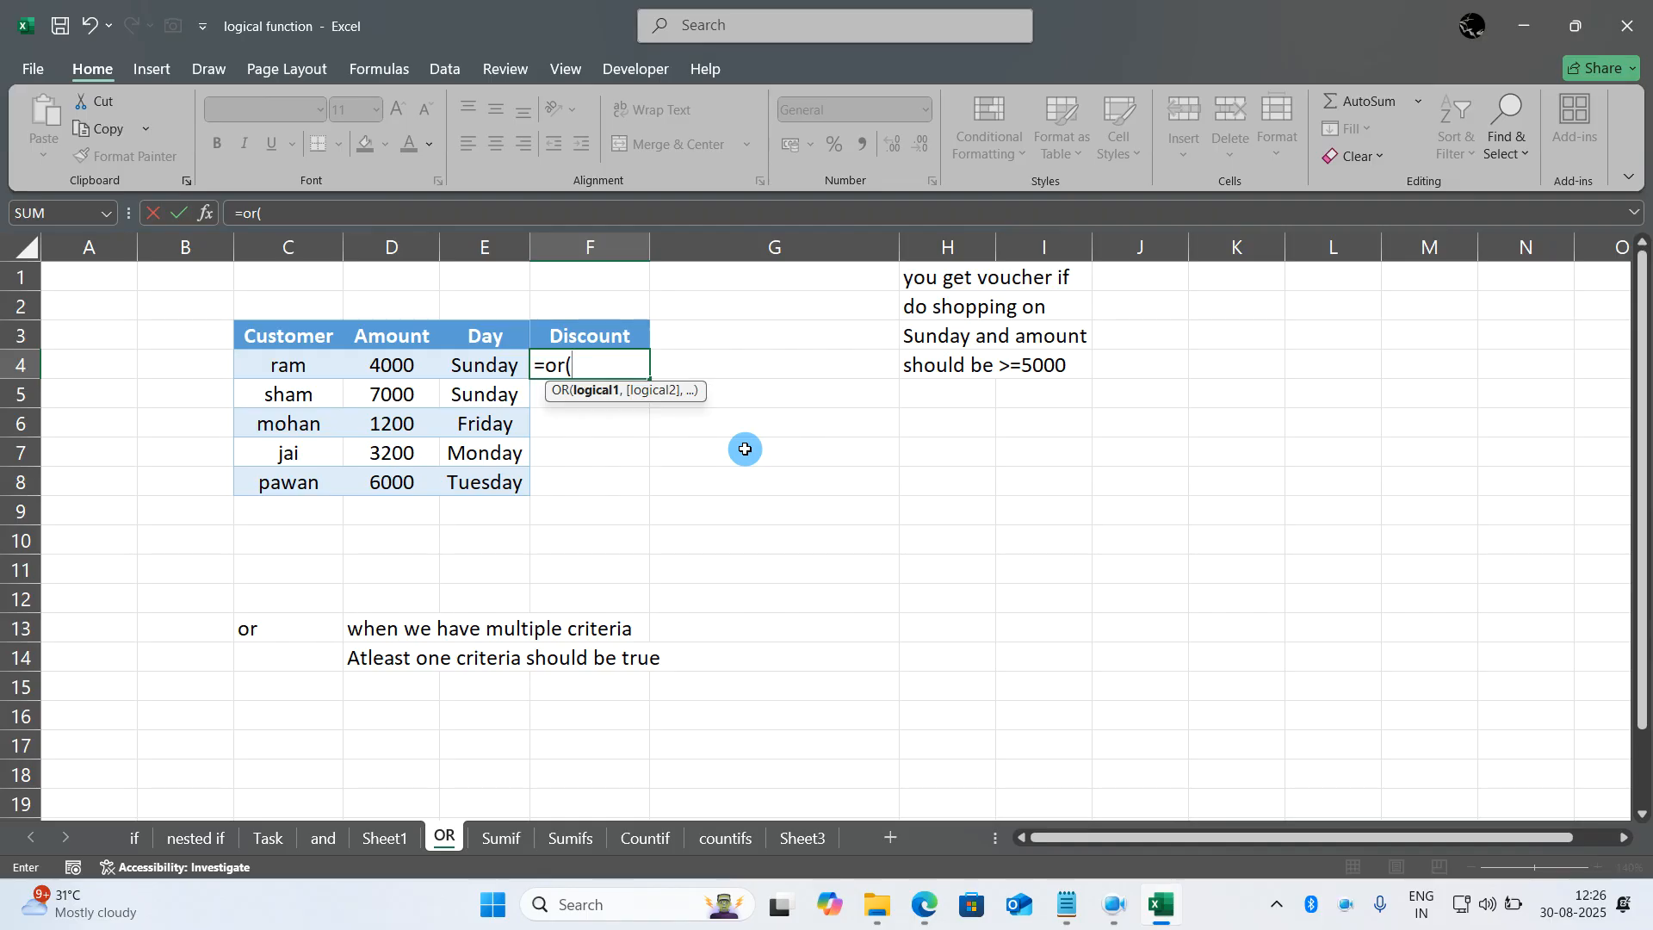
{"action": "left_click", "coordinate": [395, 365]}
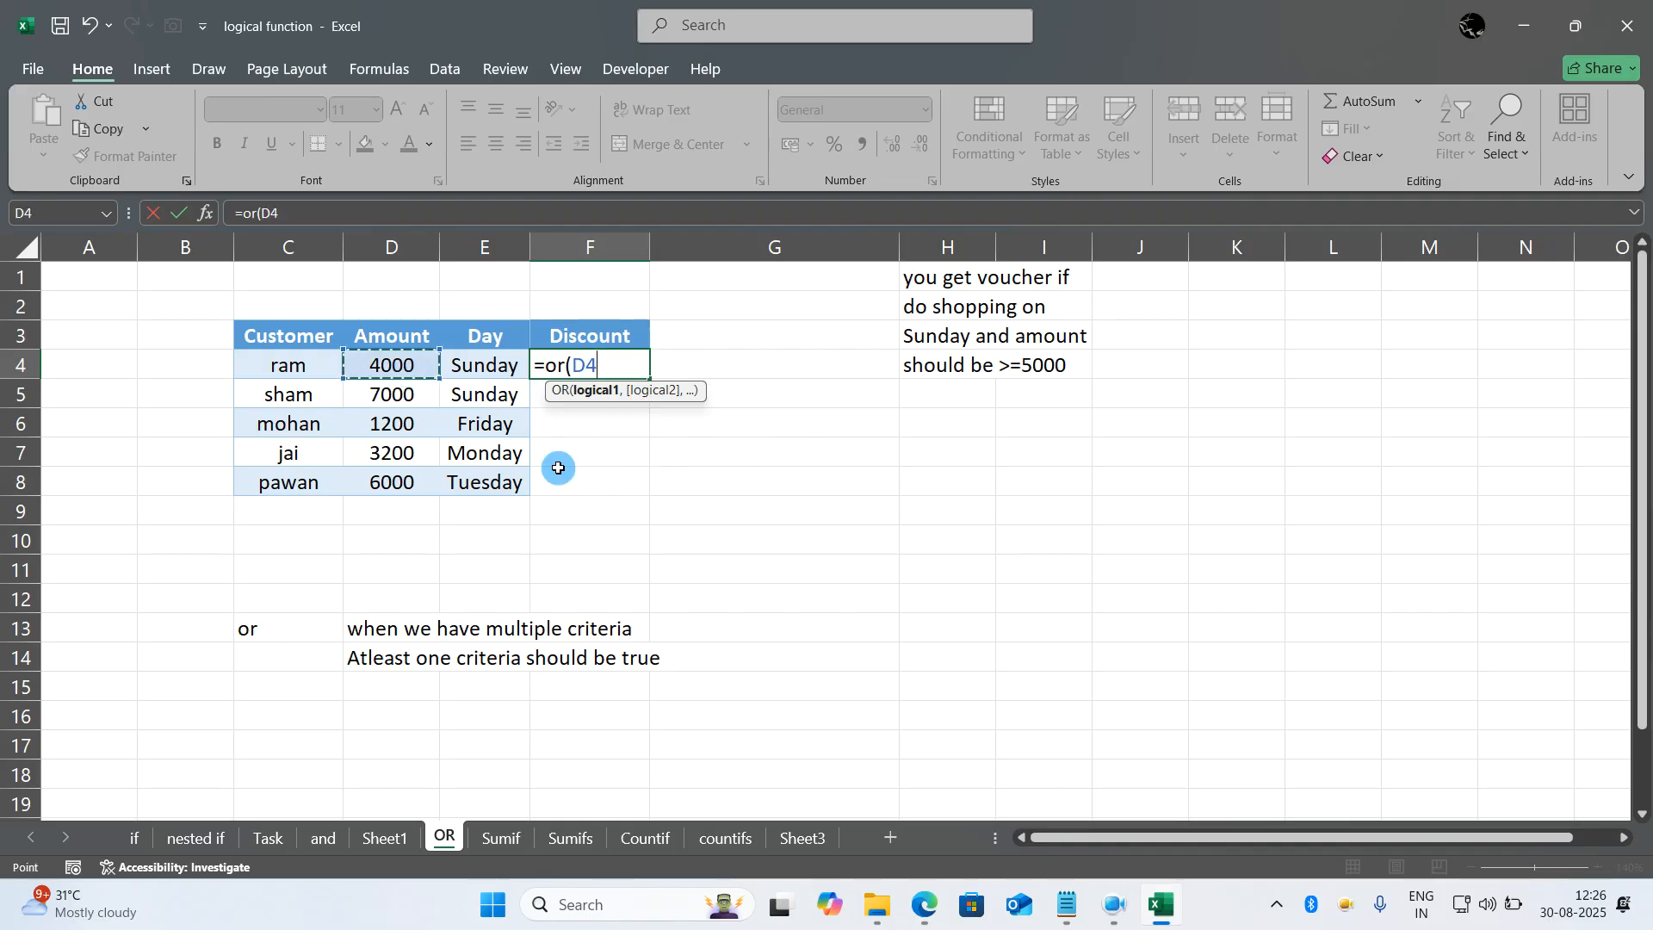
{"action": "type", "text": ">5000,"}
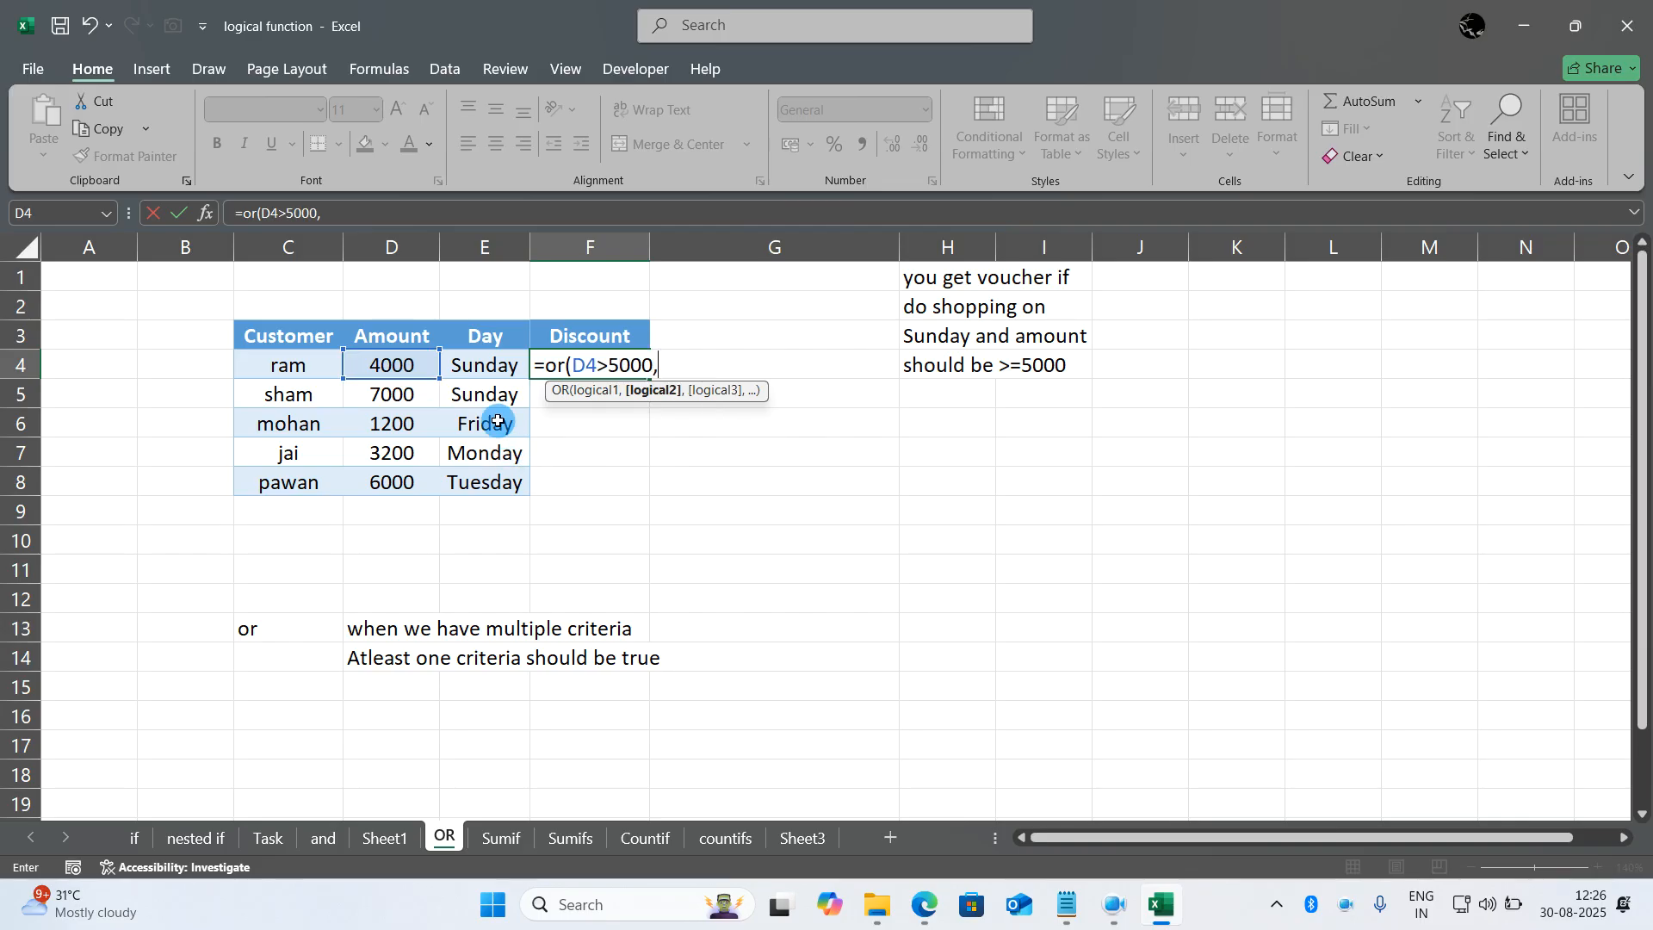
{"action": "left_click", "coordinate": [487, 365]}
{"action": "type", "text": "=\"Sunday\")"}
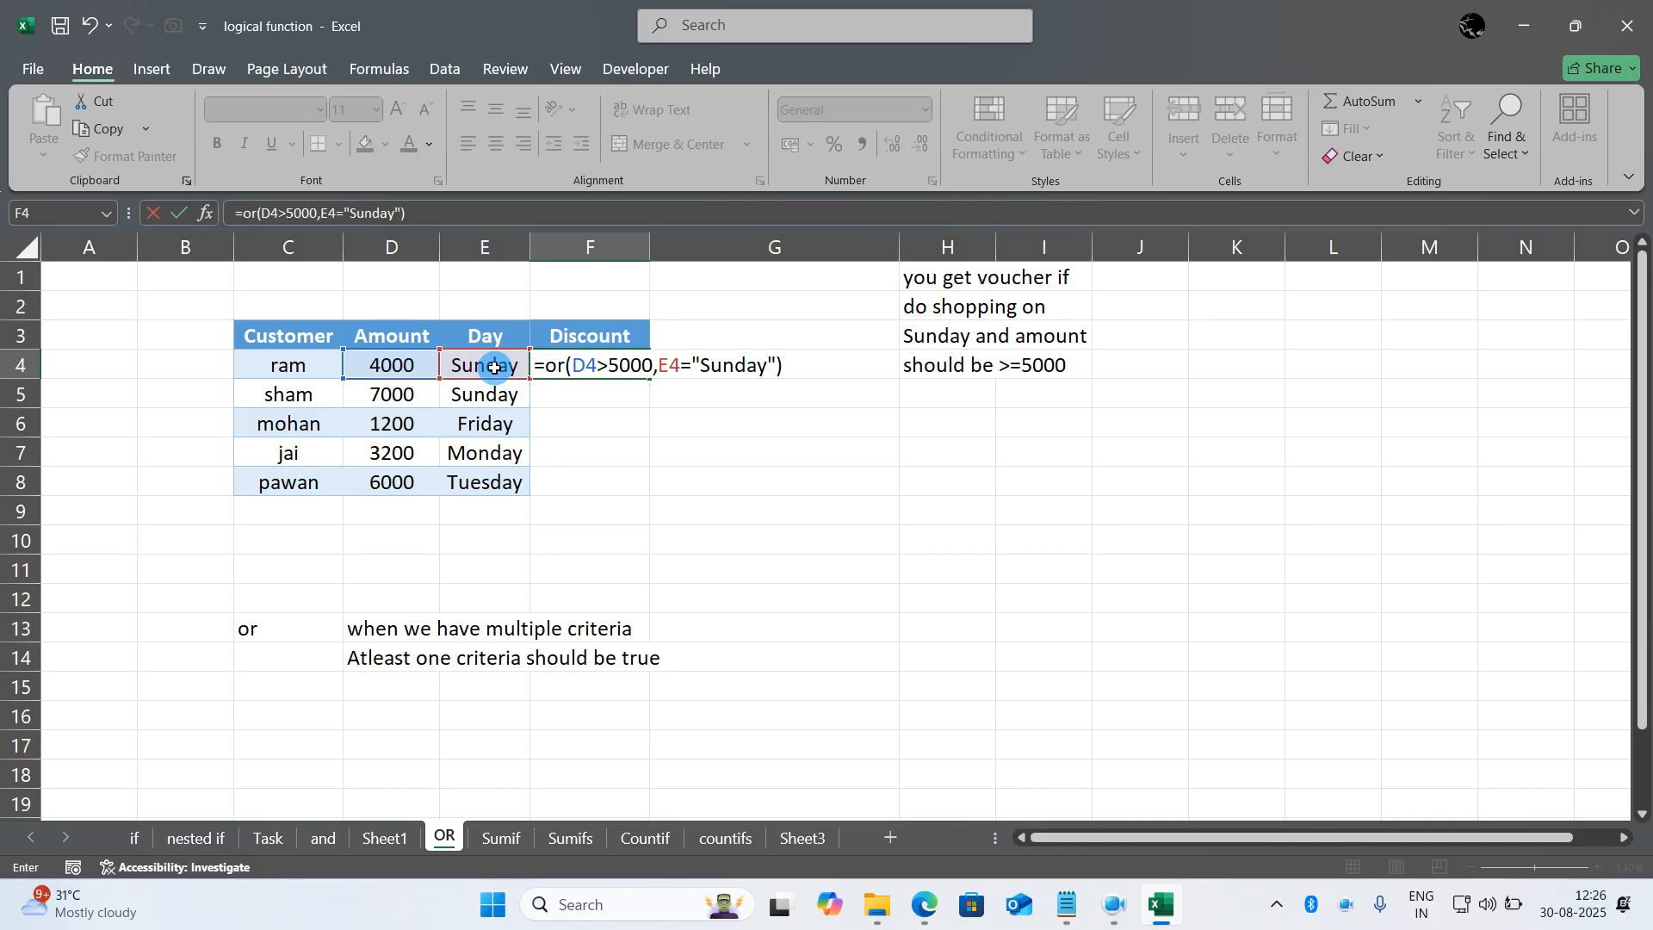
{"action": "key", "text": "Return"}
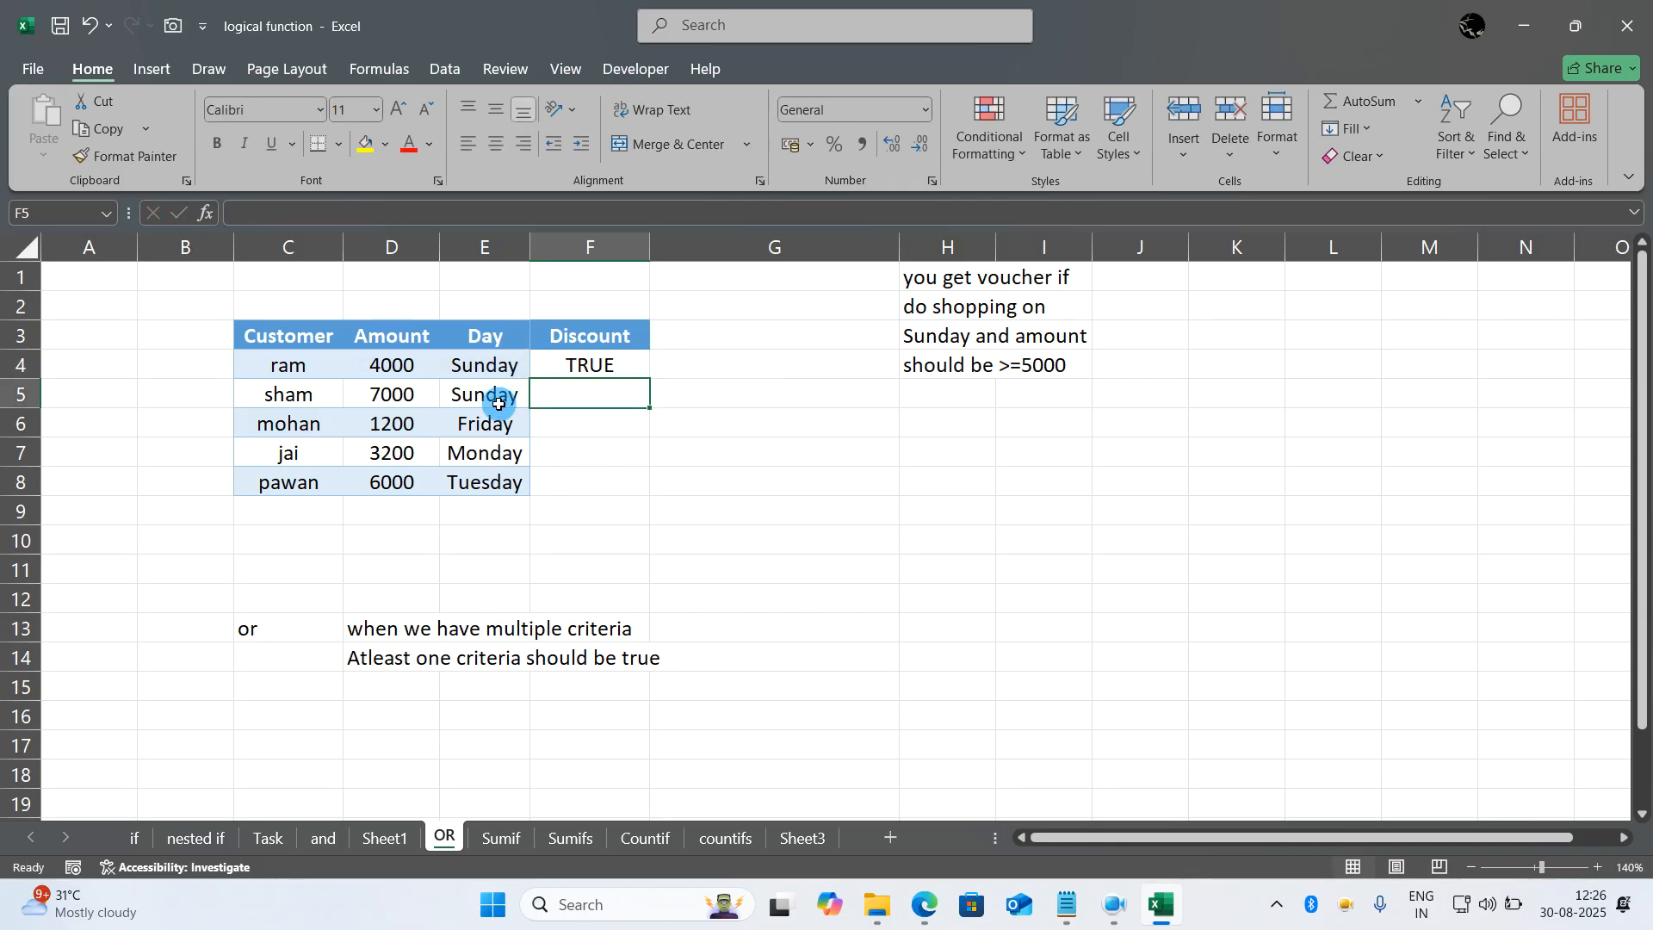
- Fill the OR formula from F4 down through F8 and check the formula in F5
{"action": "left_click", "coordinate": [608, 362]}
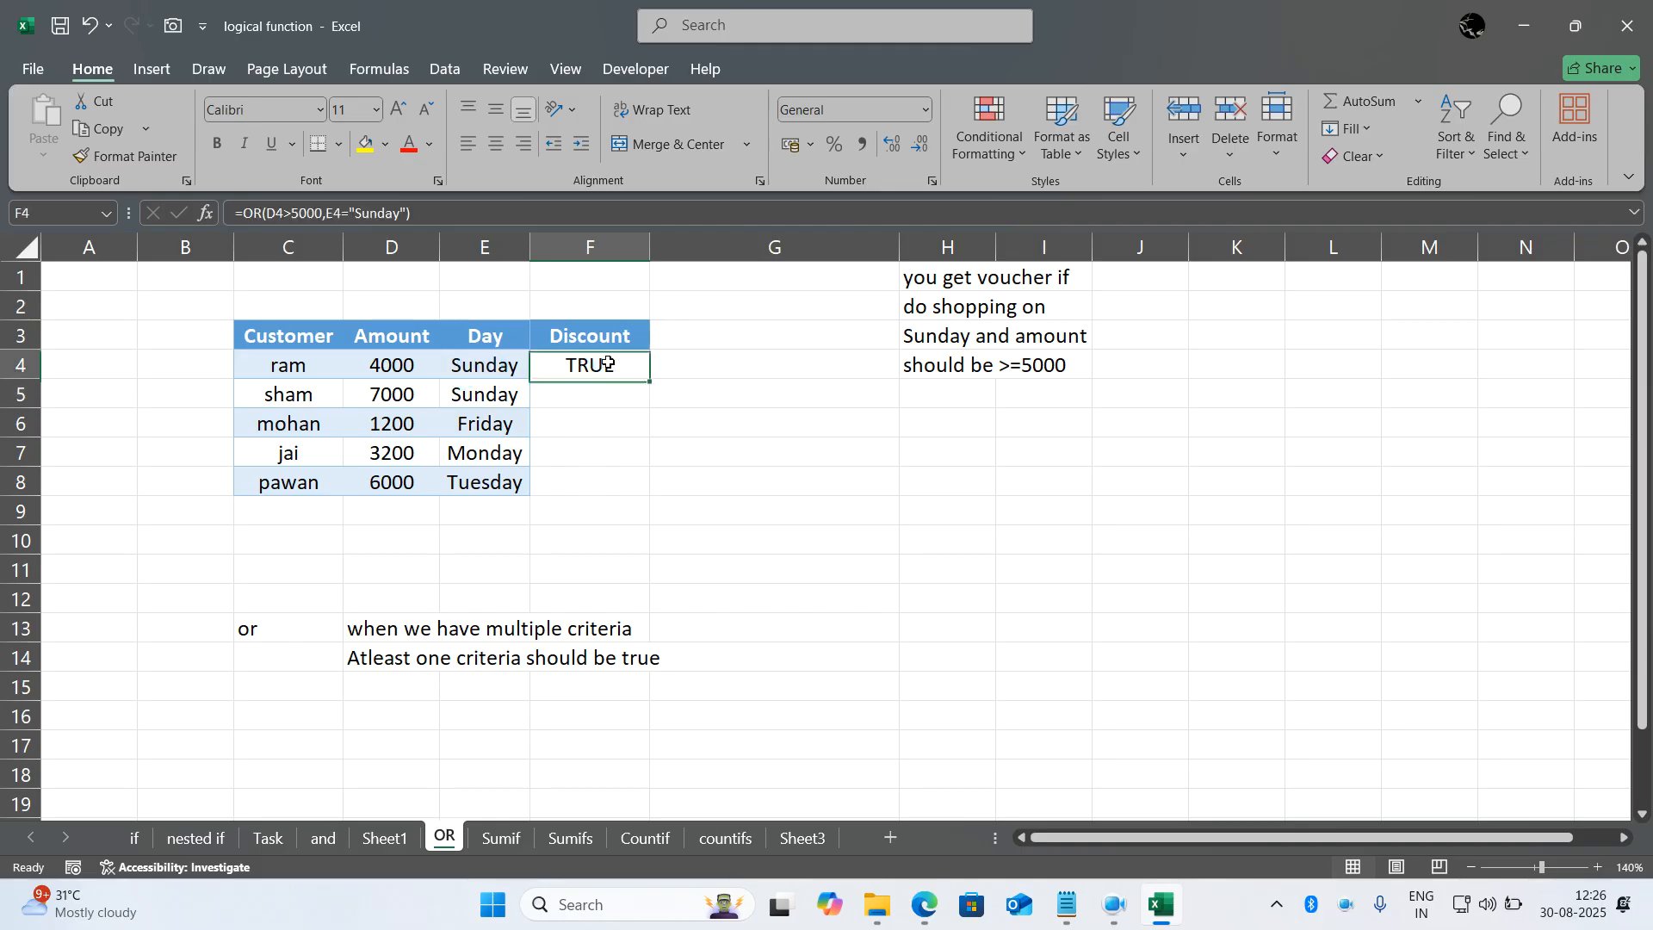
{"action": "double_click", "coordinate": [651, 378]}
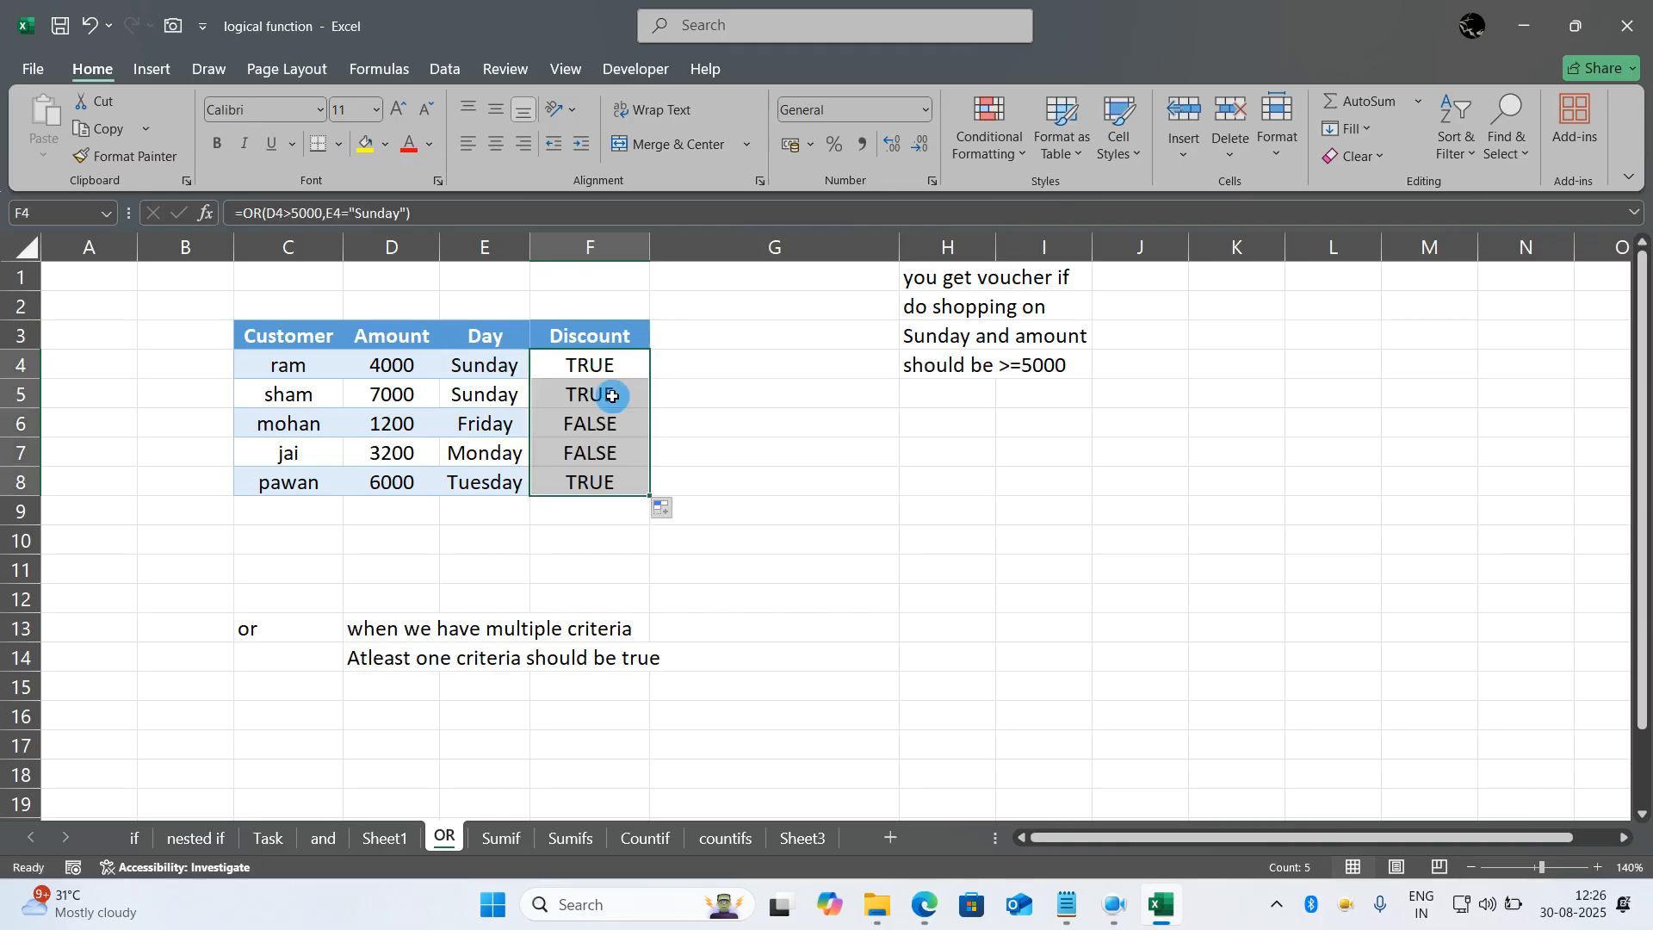
{"action": "left_click", "coordinate": [616, 396]}
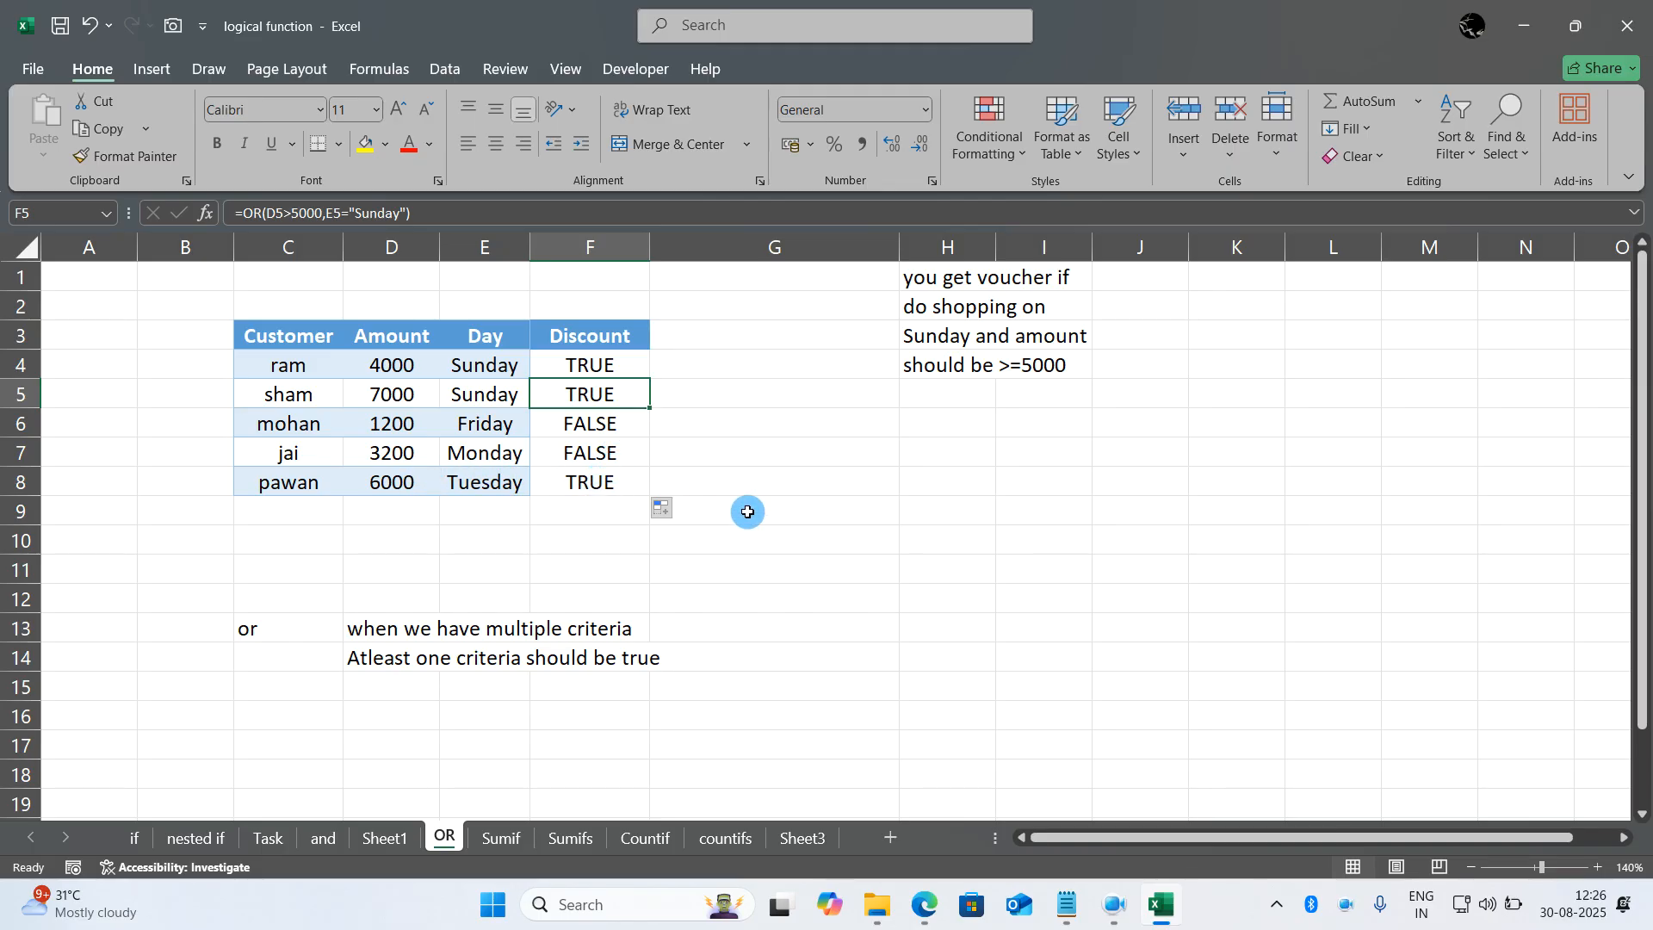
- Return to the and sheet and enter the formula =AND(D4>5000,E4="Sunday") in Discount cell F4
{"action": "left_click", "coordinate": [328, 839]}
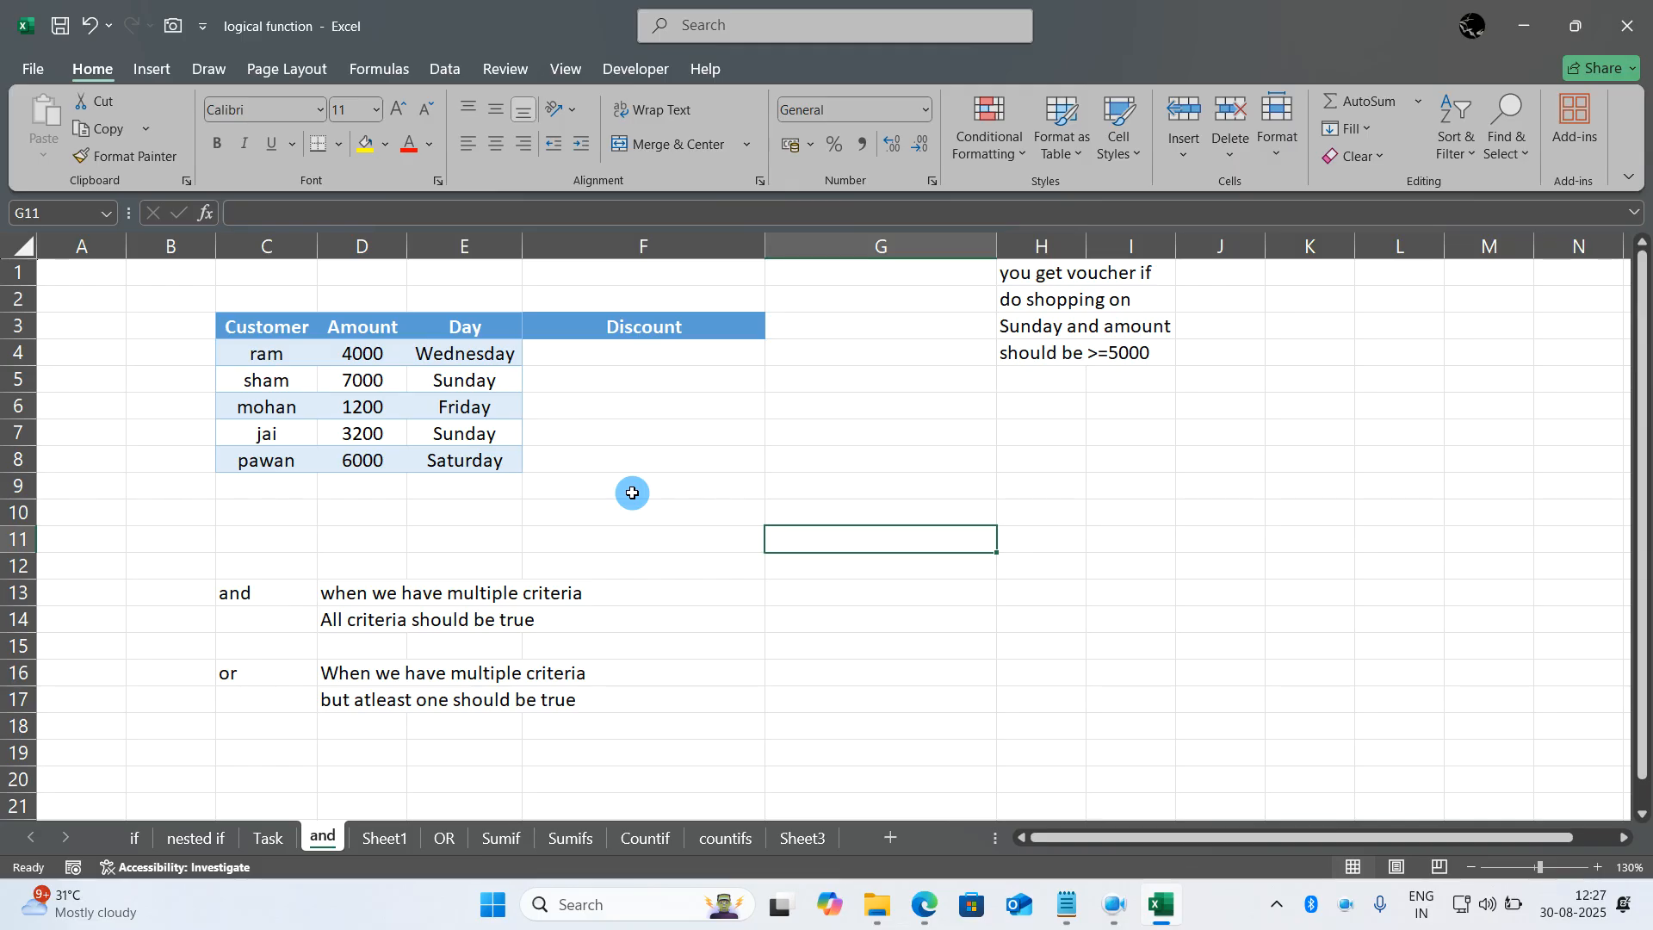
{"action": "double_click", "coordinate": [619, 354]}
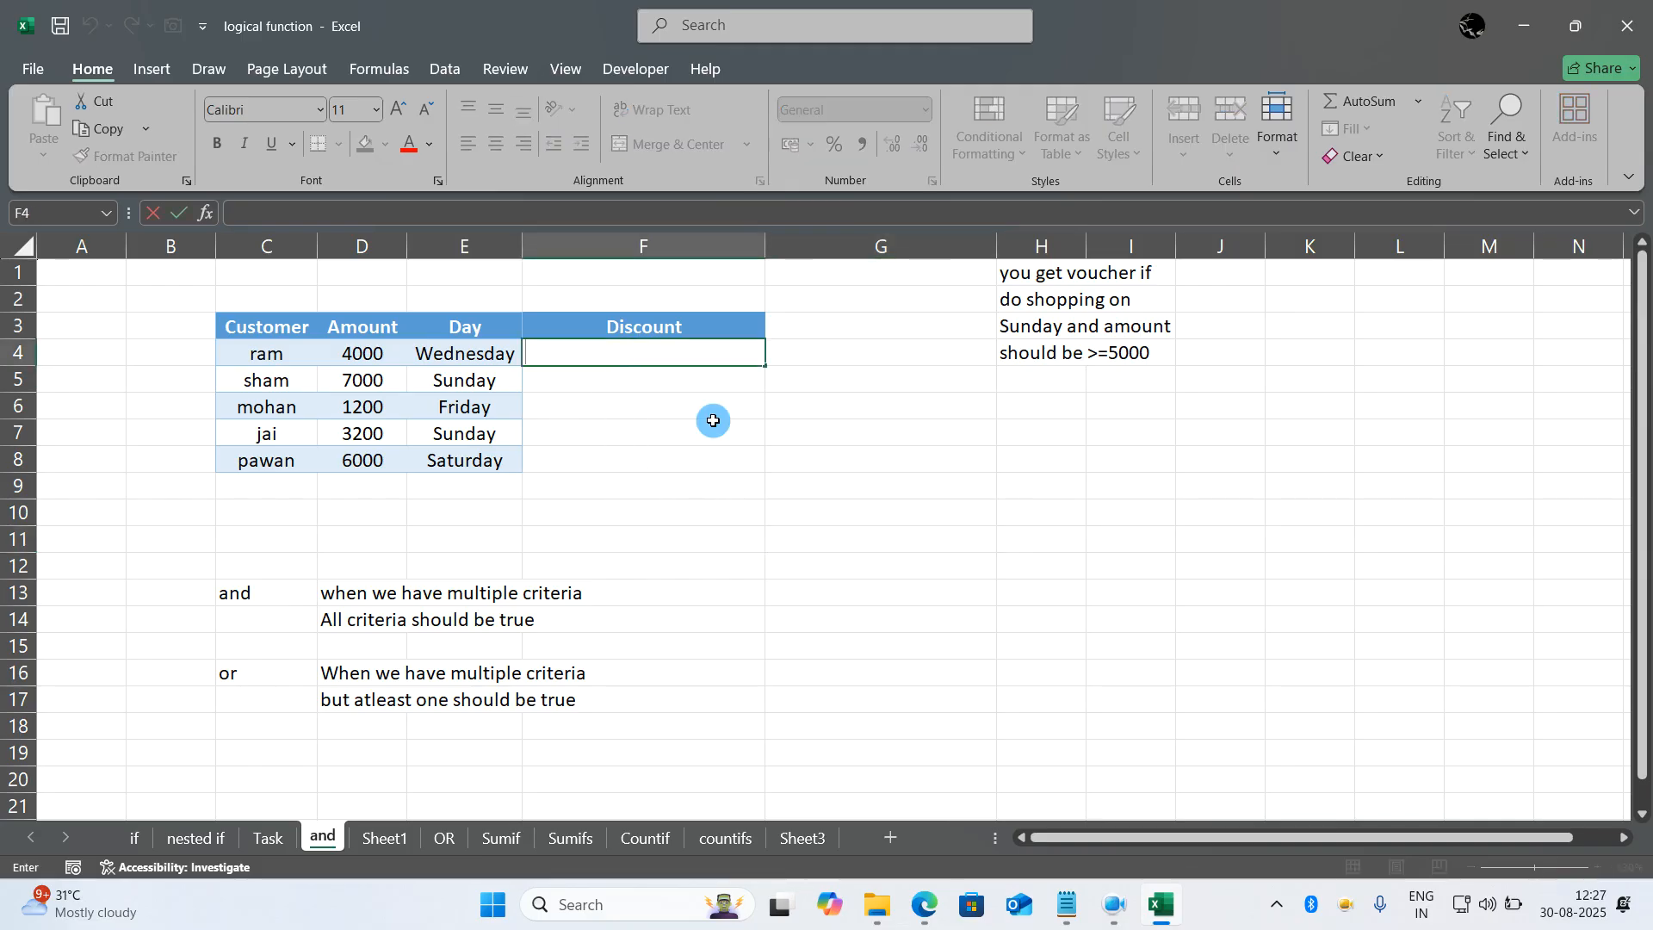
{"action": "type", "text": "="}
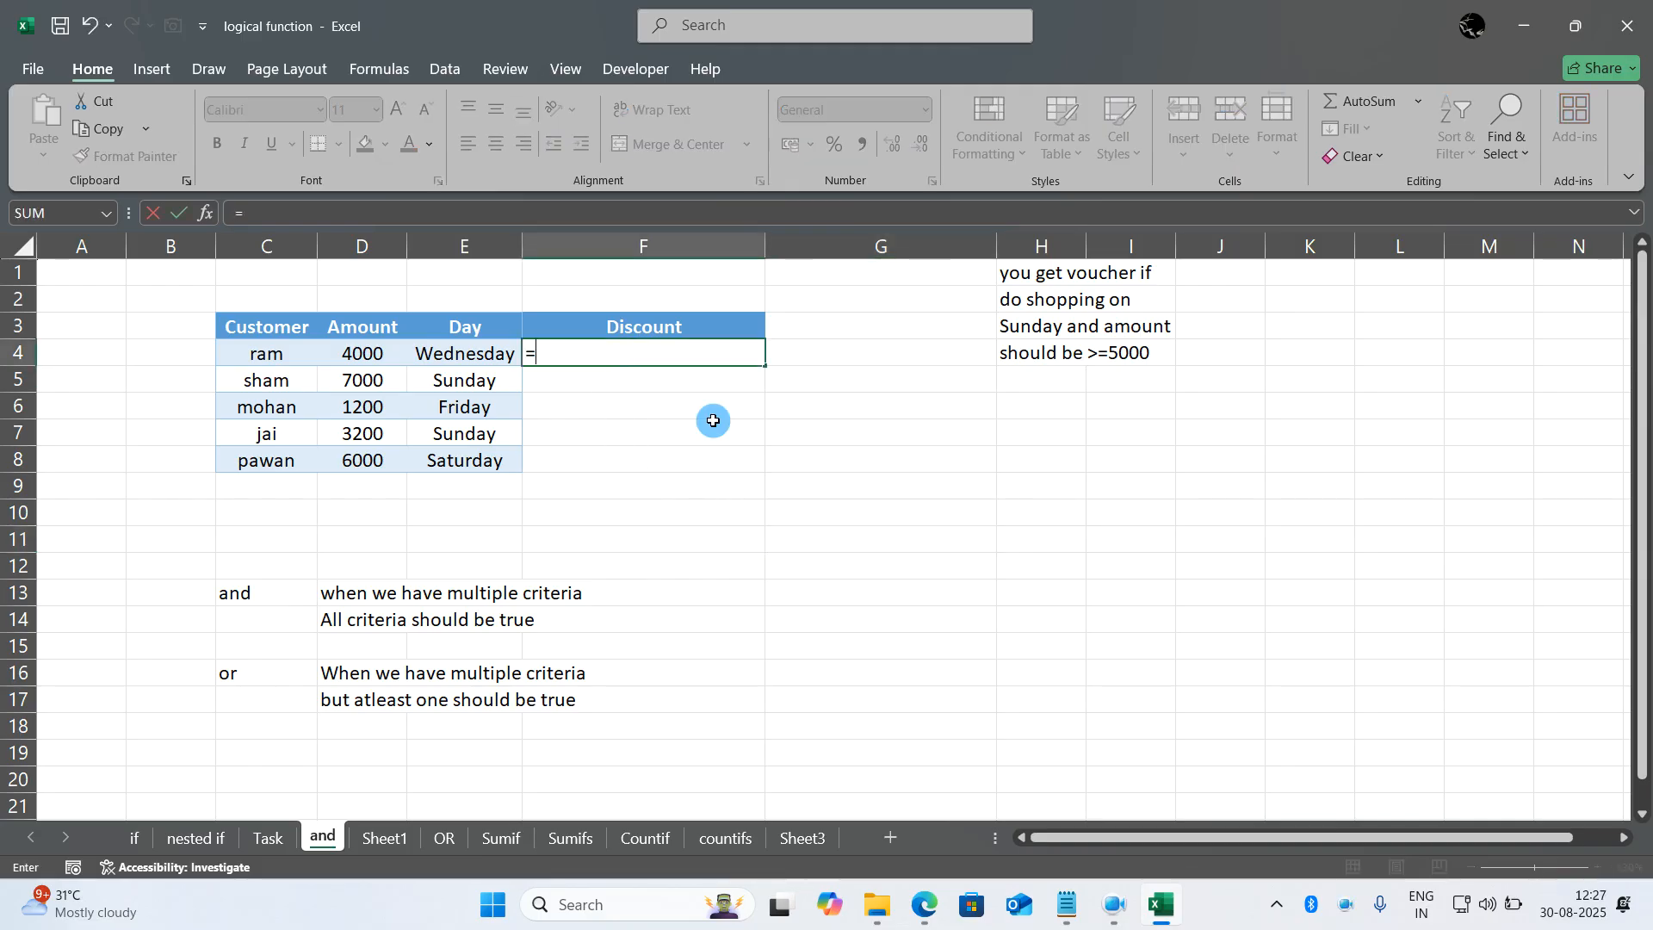
{"action": "type", "text": "and("}
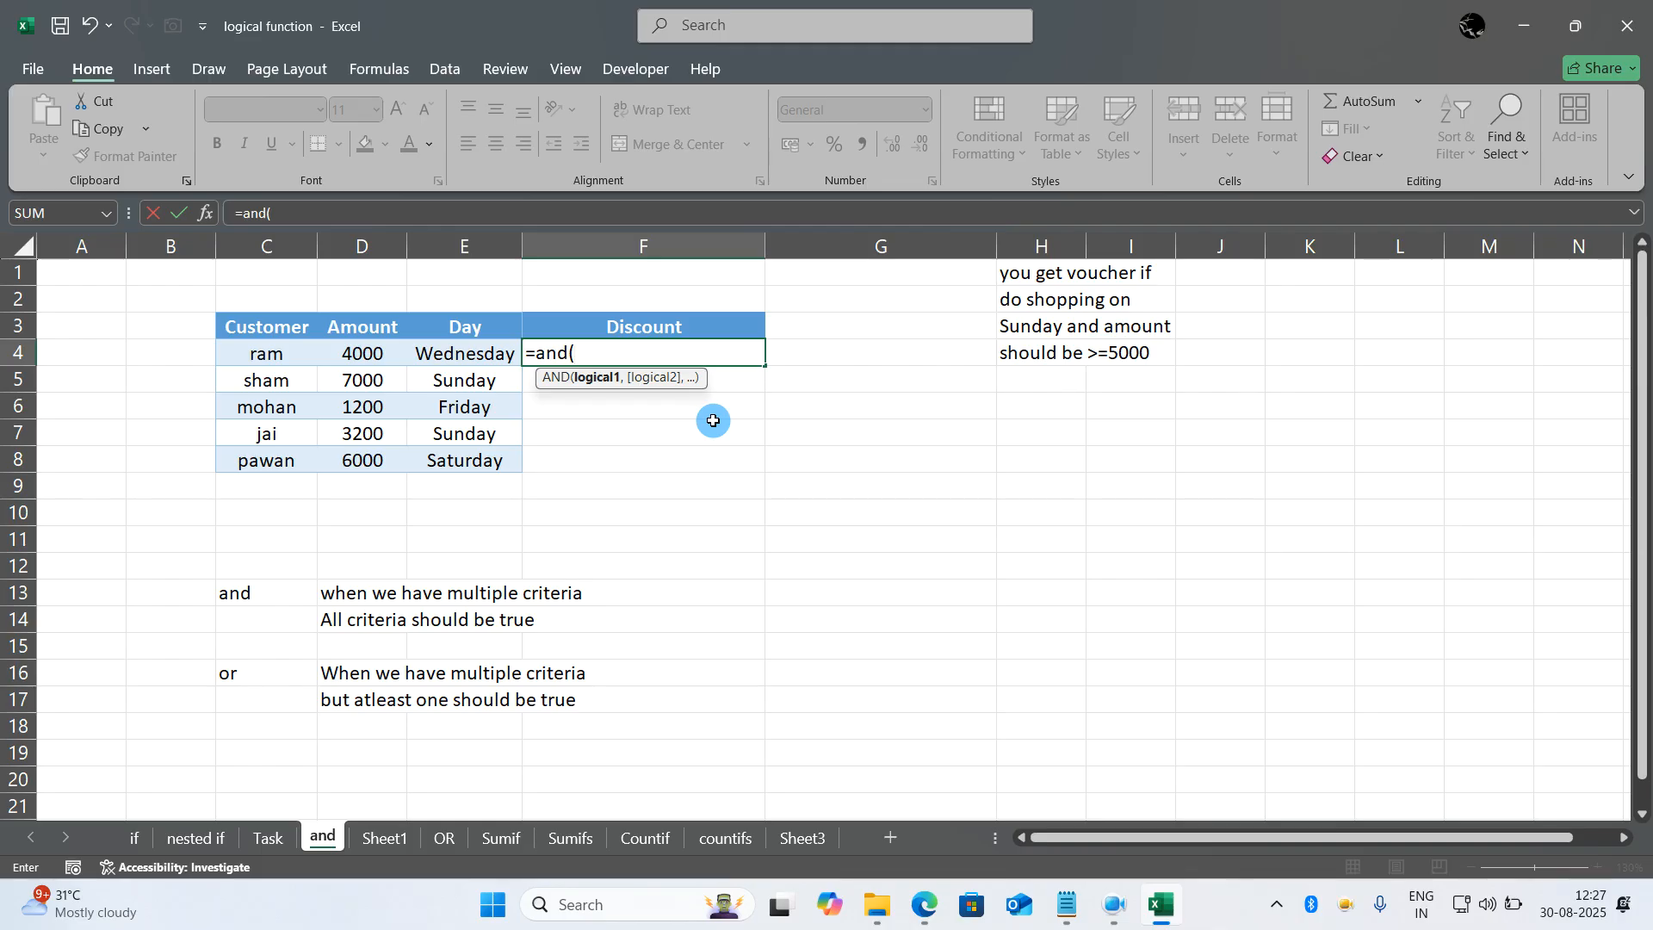
{"action": "left_click", "coordinate": [366, 356]}
{"action": "type", "text": ">5000,"}
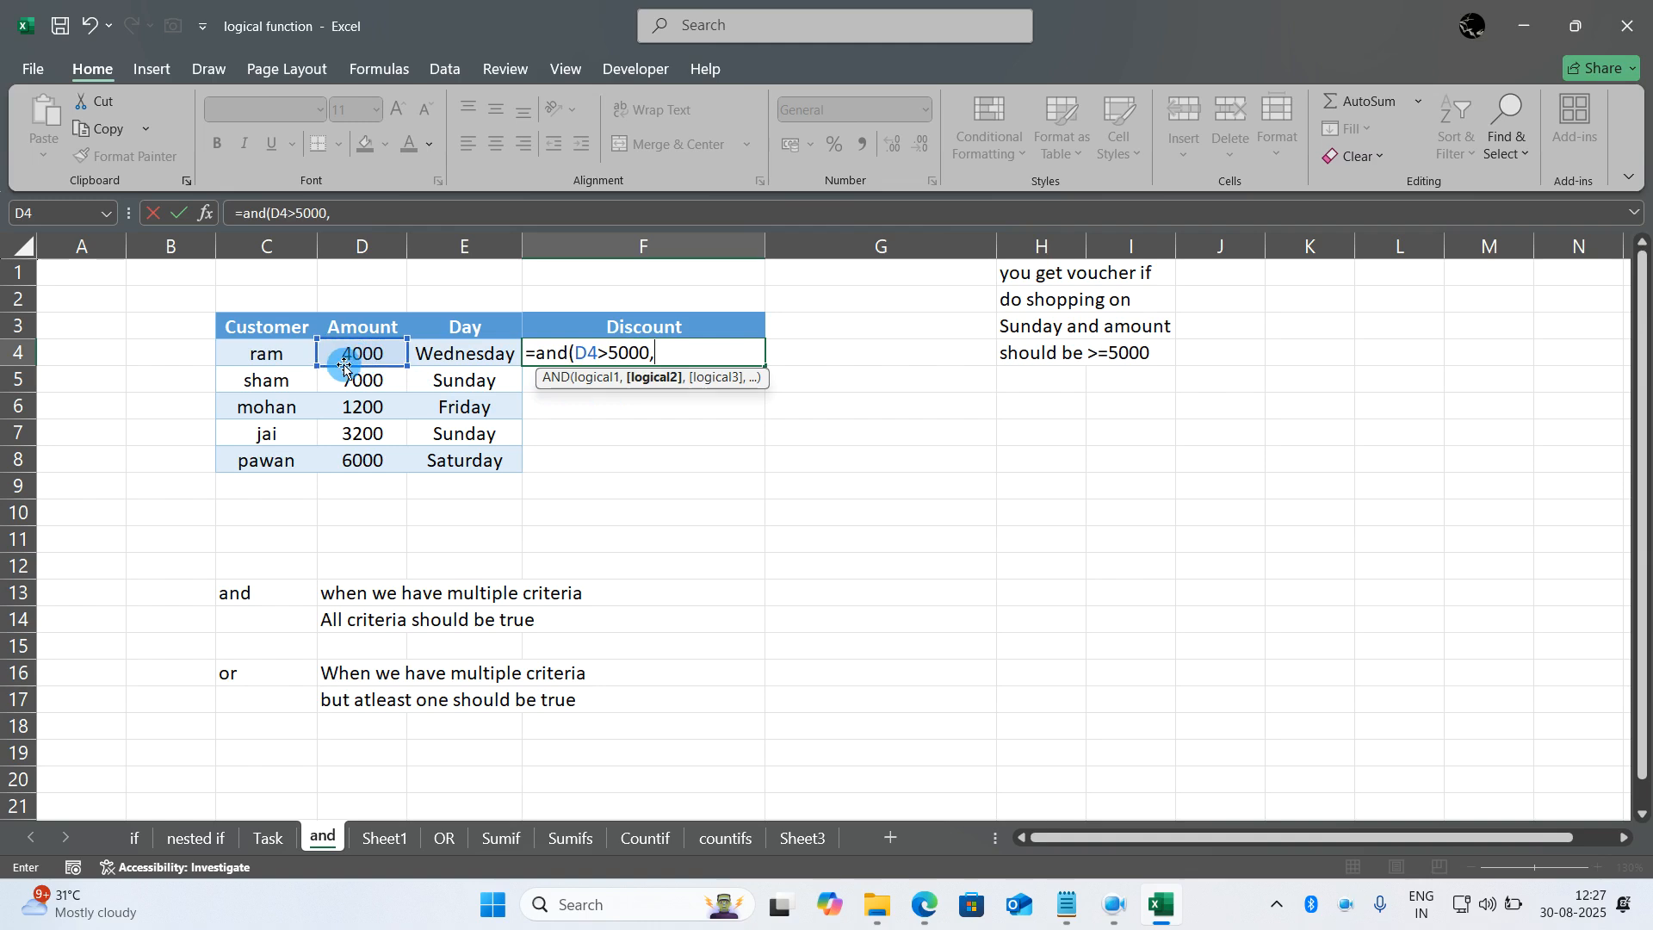
{"action": "left_click", "coordinate": [451, 348]}
{"action": "type", "text": "=\"sunday\")"}
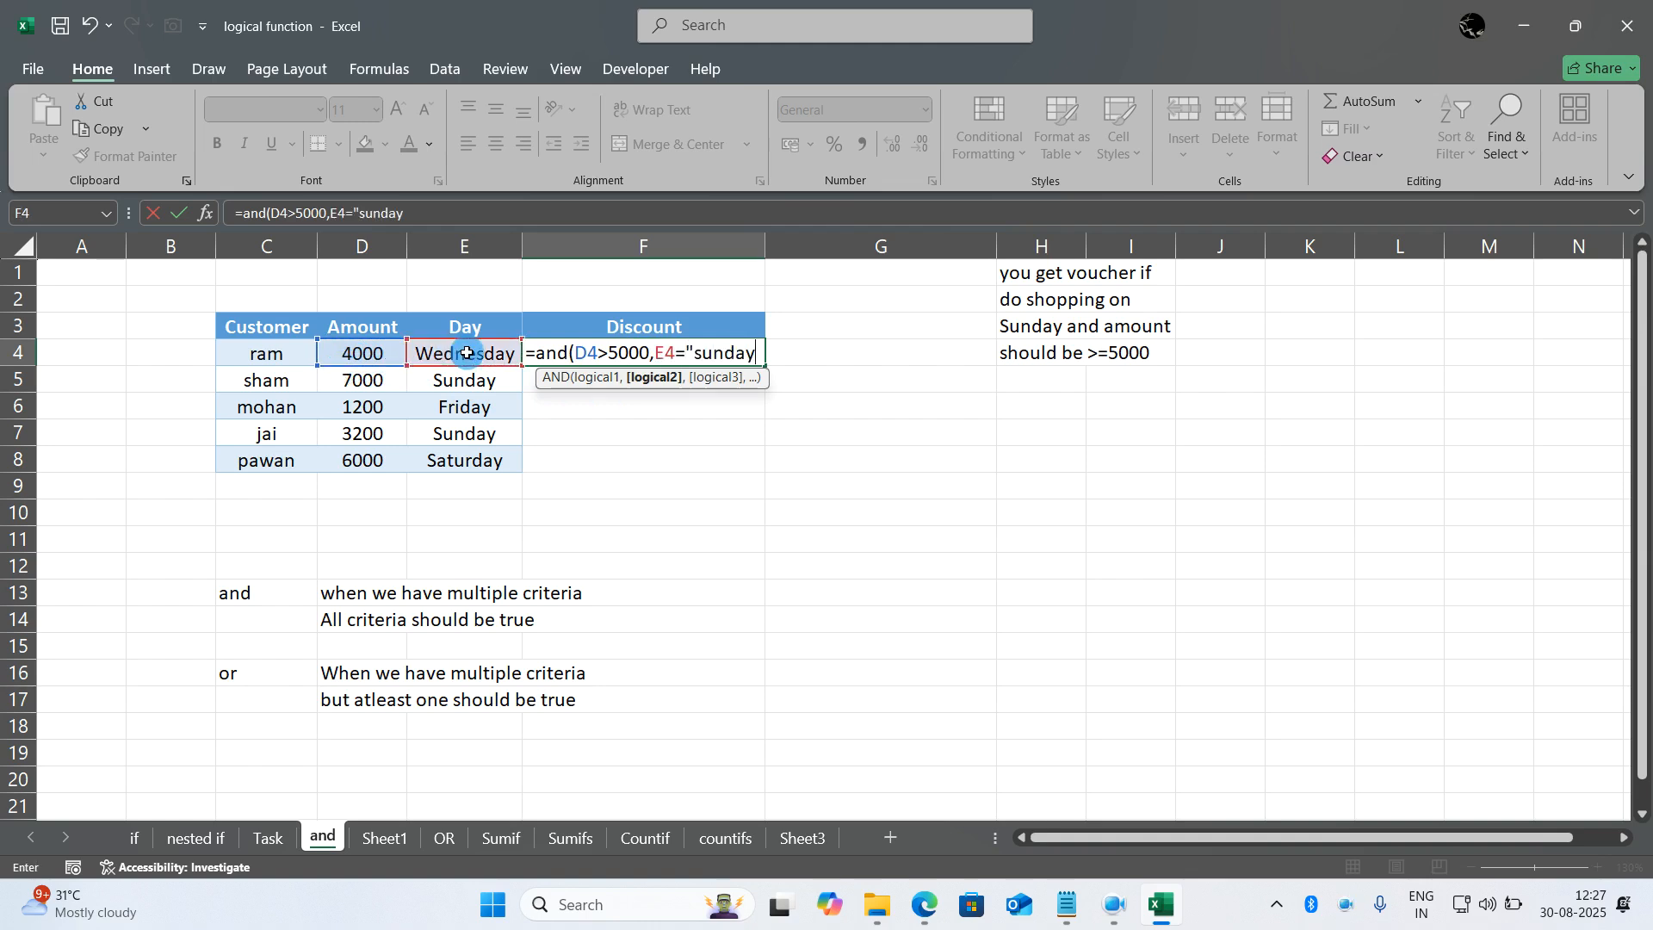
{"action": "key", "text": "Return"}
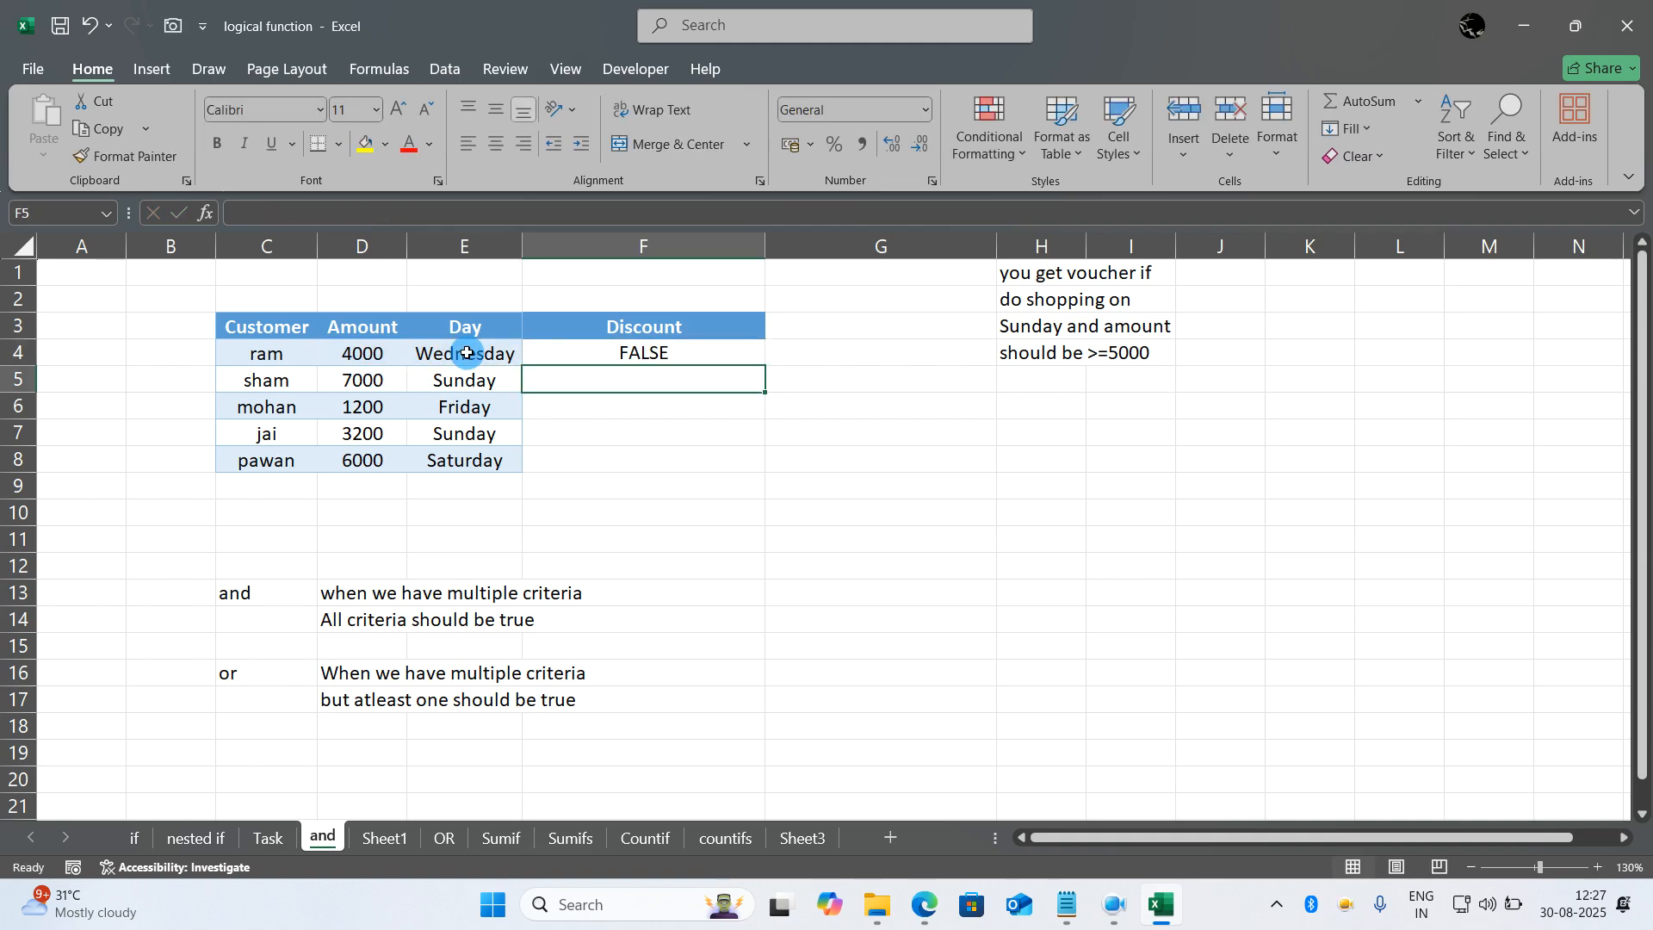
- Fill the AND formula from F4 down through F8 and check the formula in F5
{"action": "left_click", "coordinate": [682, 341]}
{"action": "double_click", "coordinate": [763, 365]}
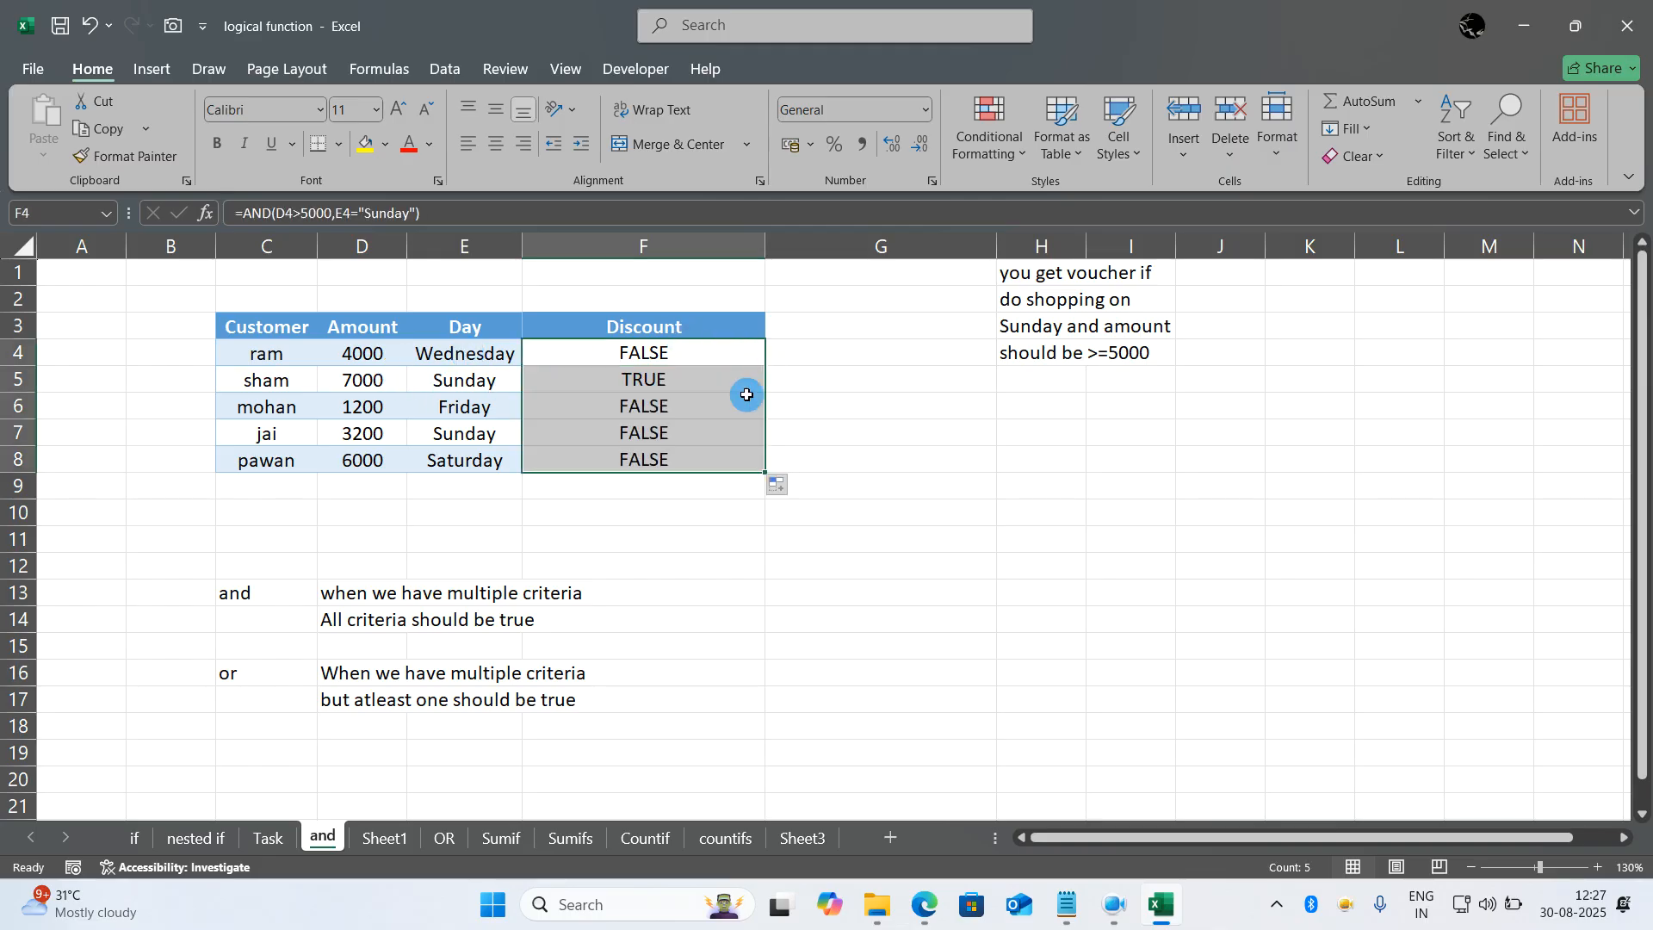
{"action": "left_click", "coordinate": [687, 379]}
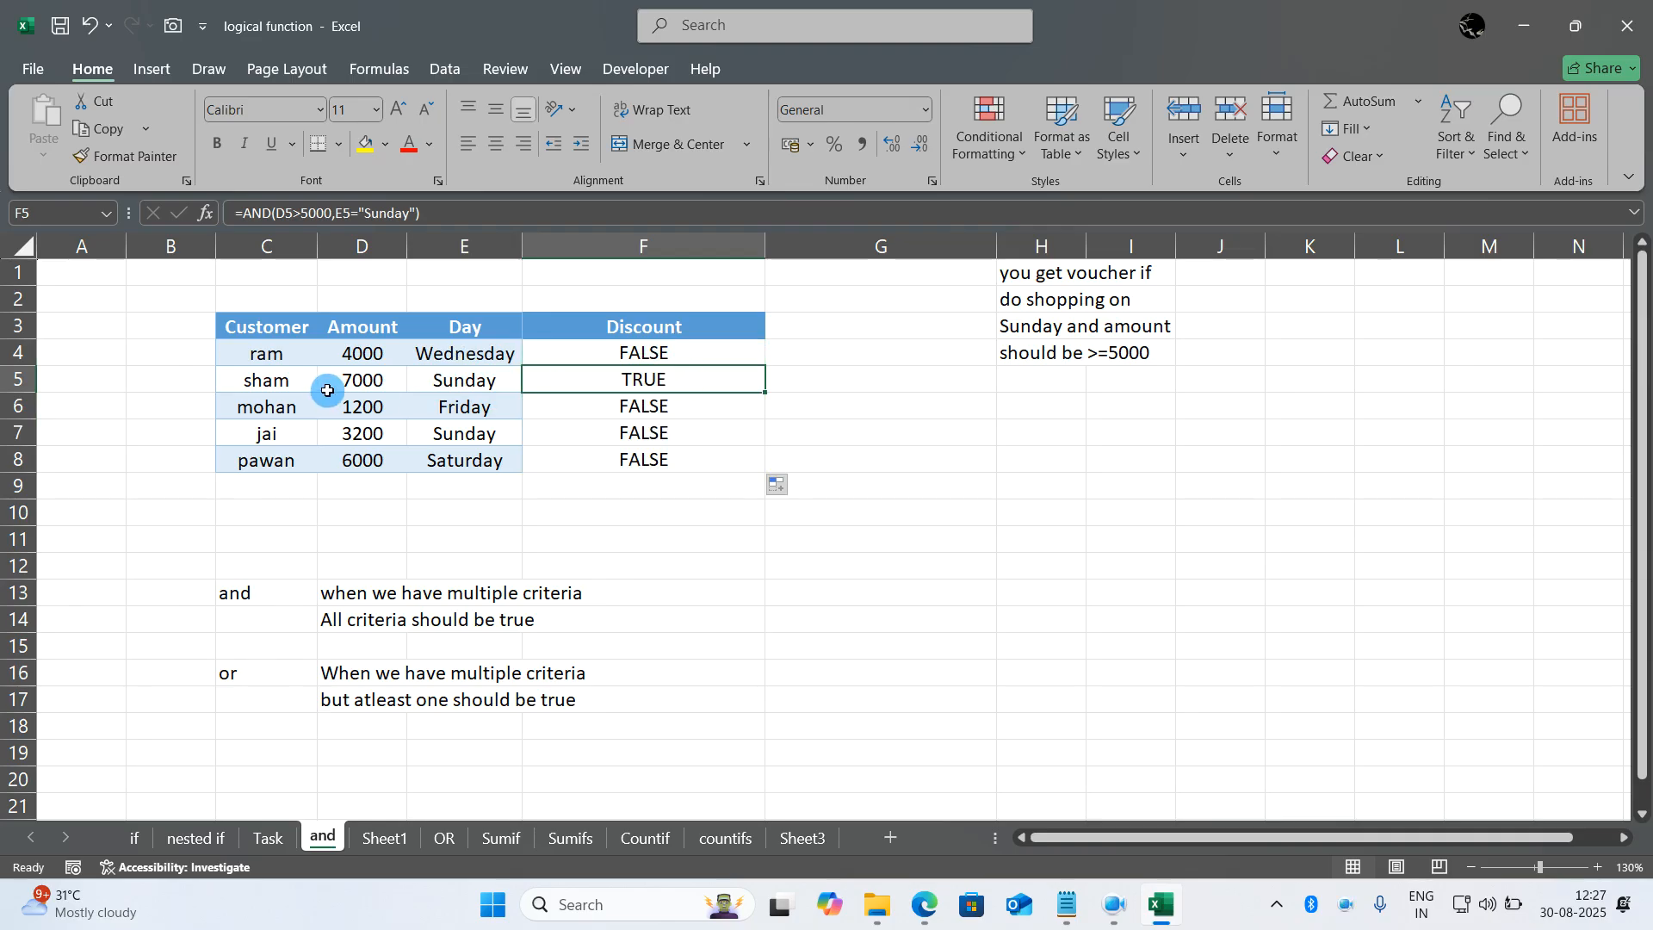
{"action": "double_click", "coordinate": [891, 480]}
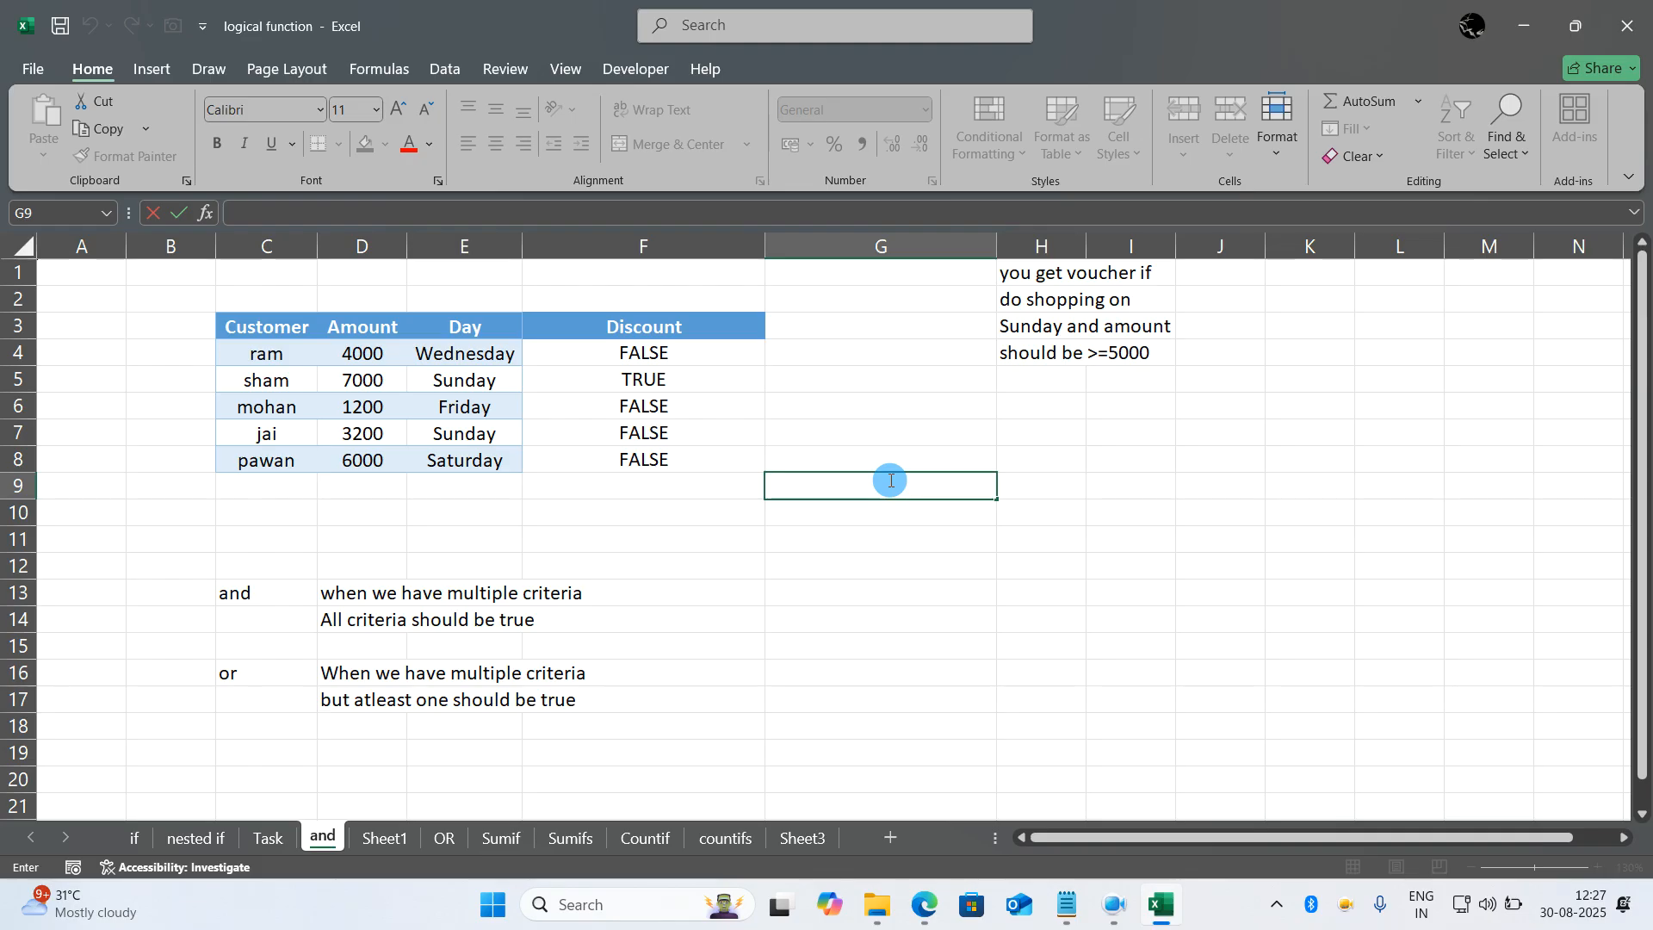
- Go to the Sumif sheet and change the Product criterion in G4 to laptop
{"action": "left_click", "coordinate": [498, 838]}
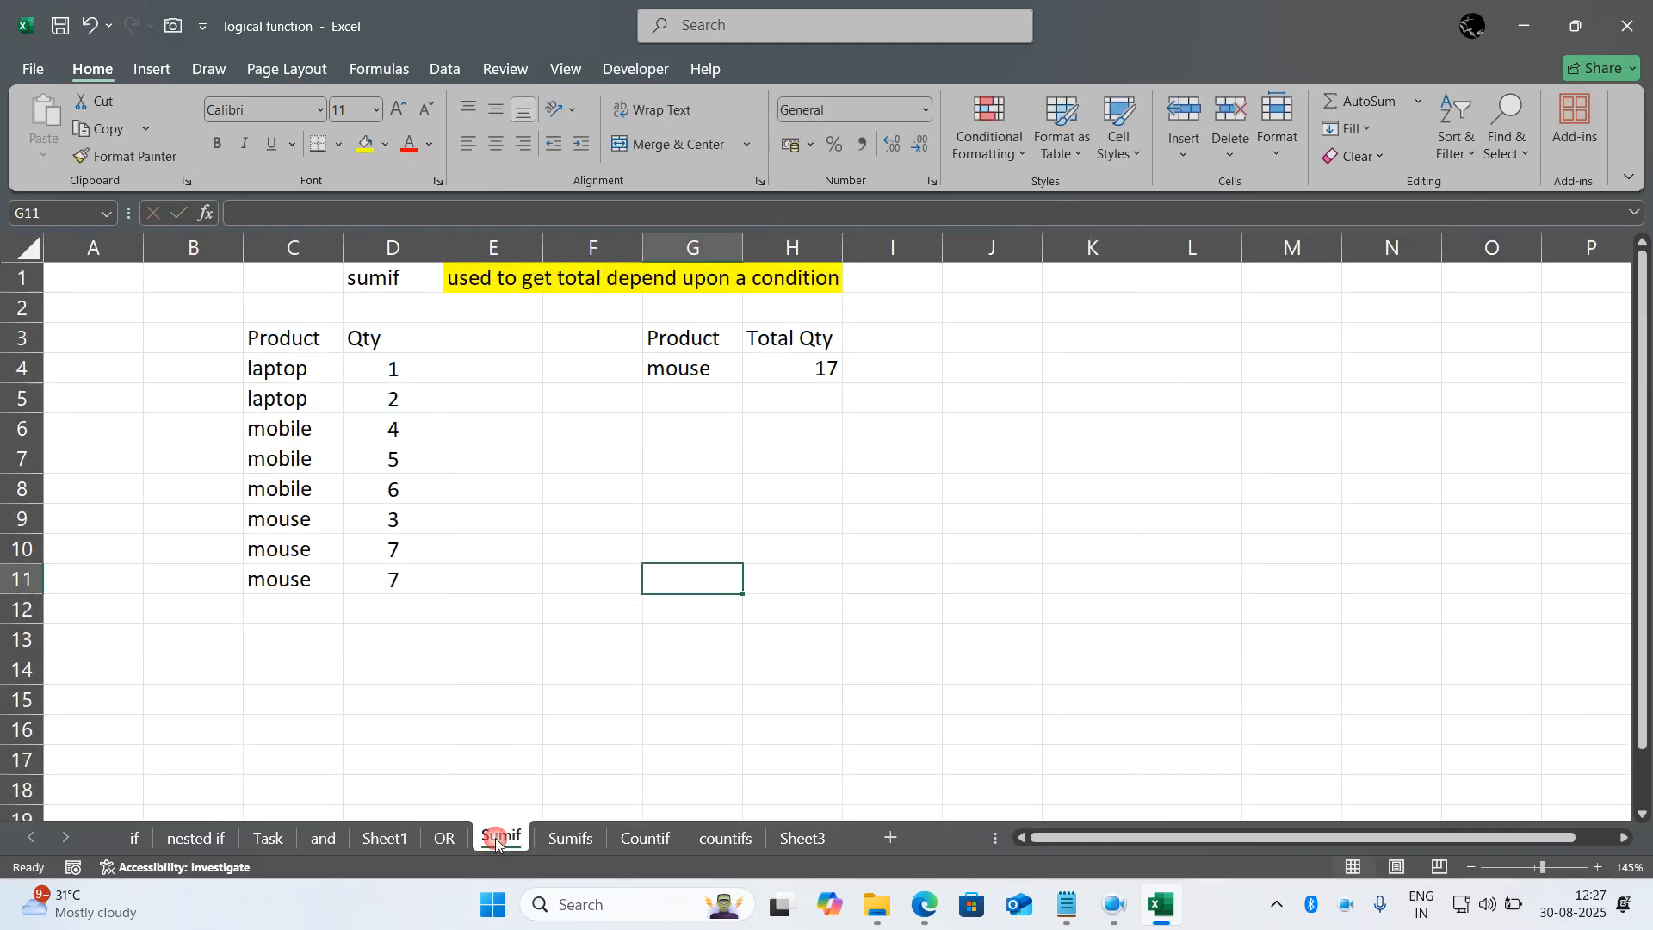
{"action": "double_click", "coordinate": [799, 718]}
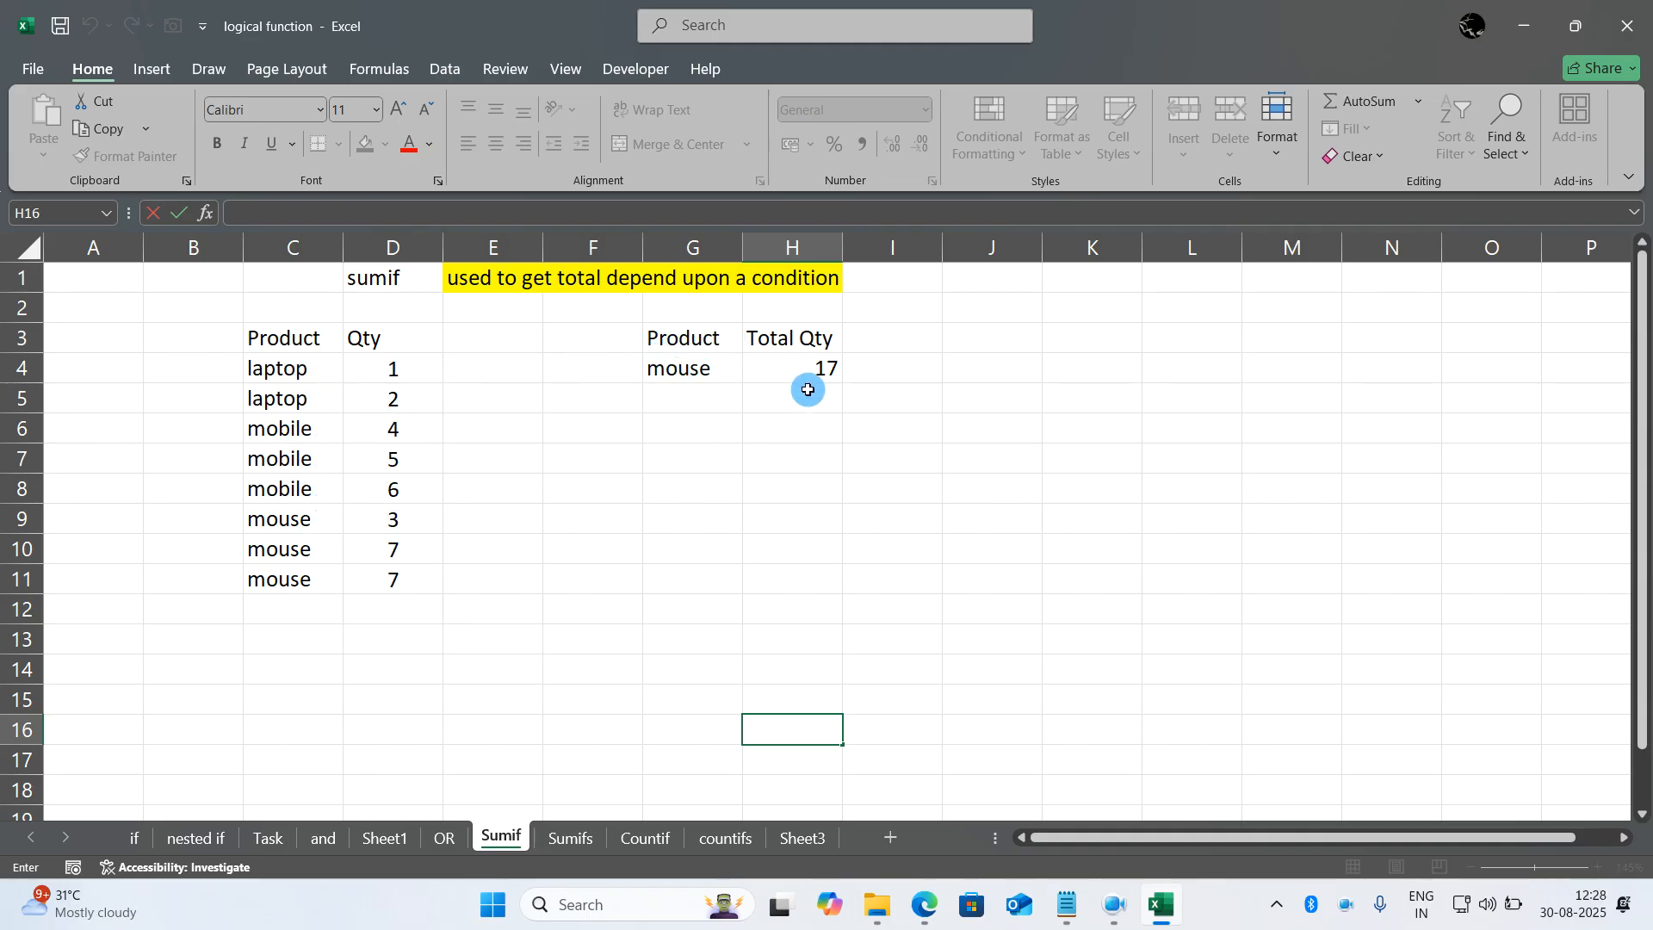
{"action": "left_click", "coordinate": [712, 372]}
{"action": "left_click", "coordinate": [761, 488]}
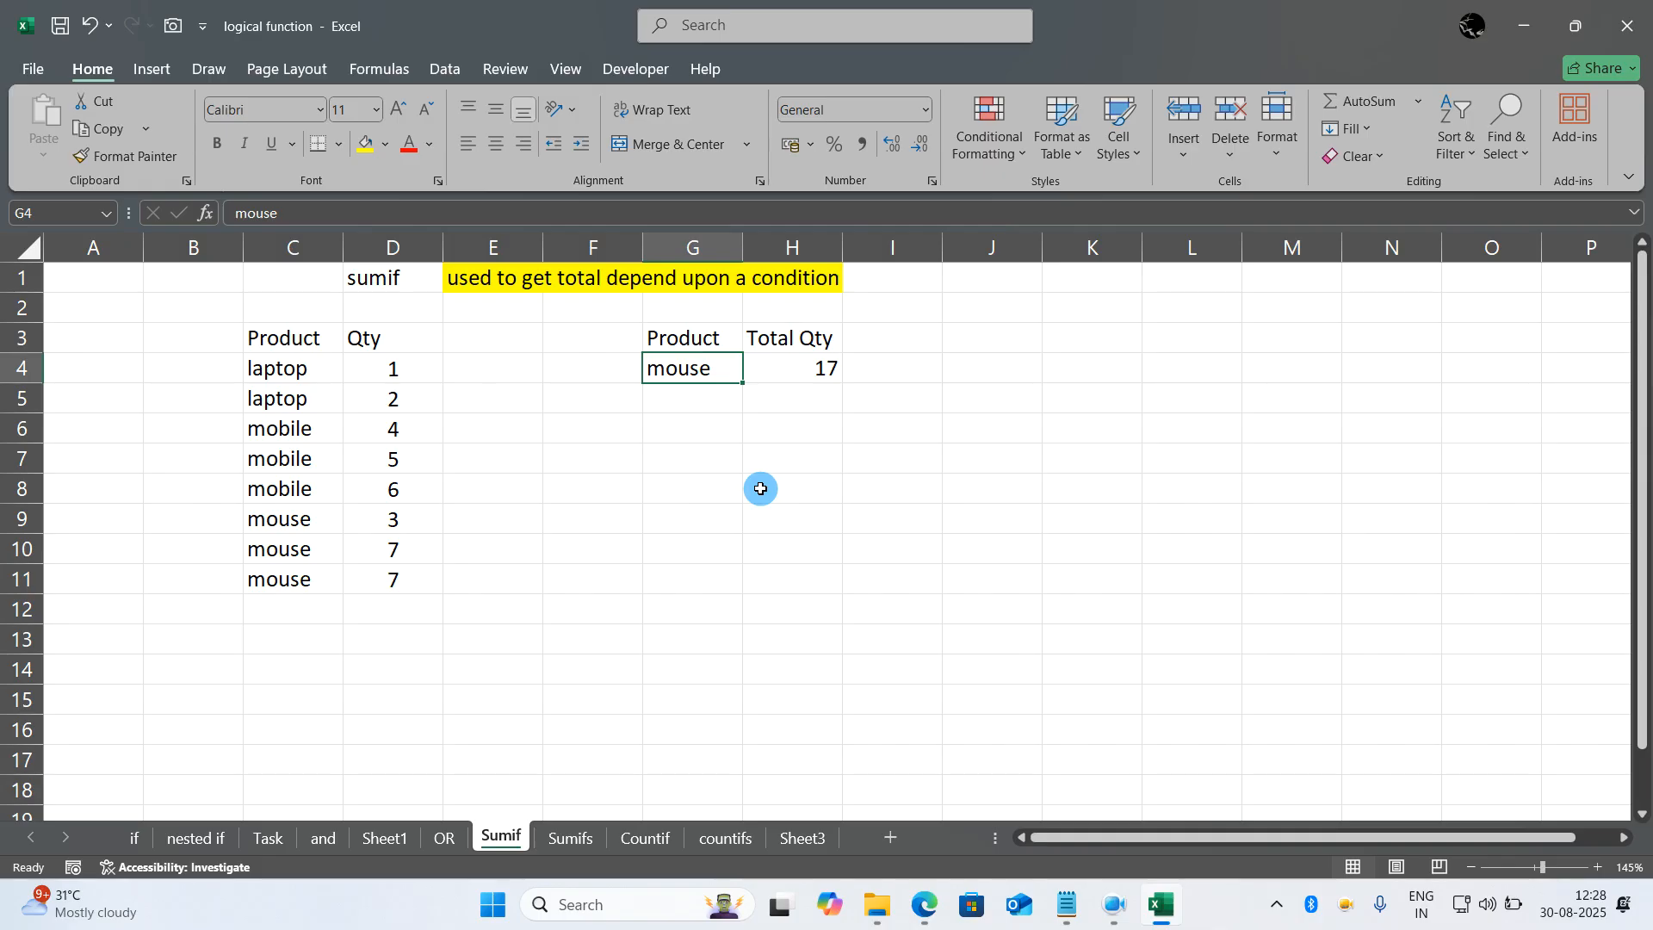
{"action": "type", "text": "laptop"}
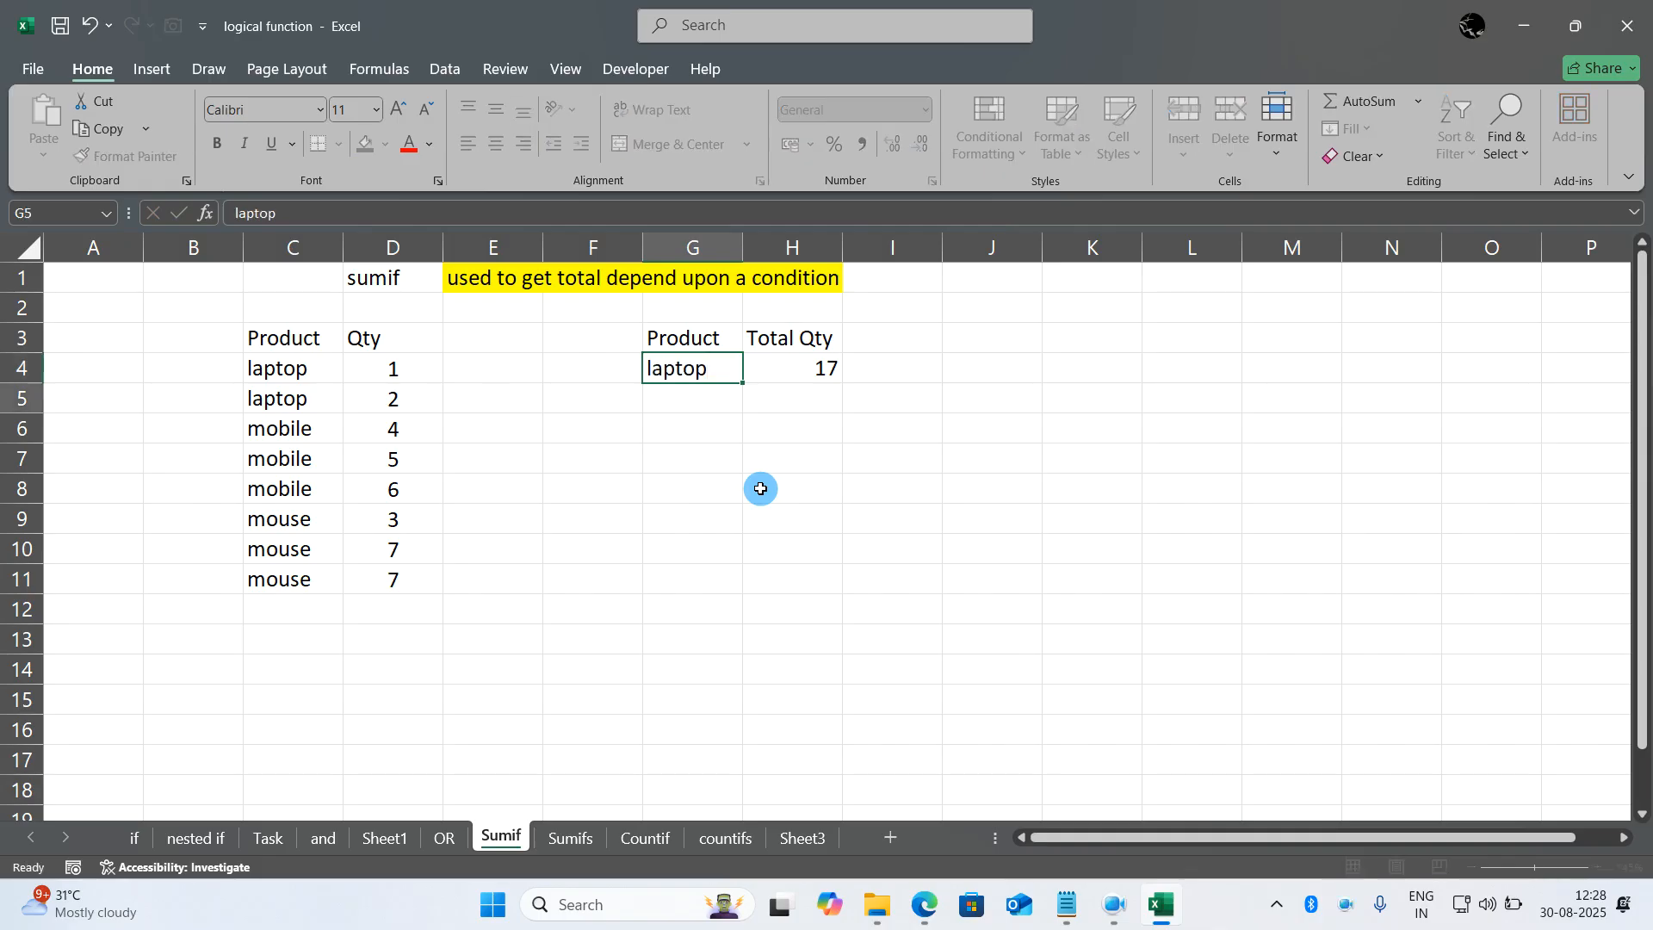
{"action": "key", "text": "Return"}
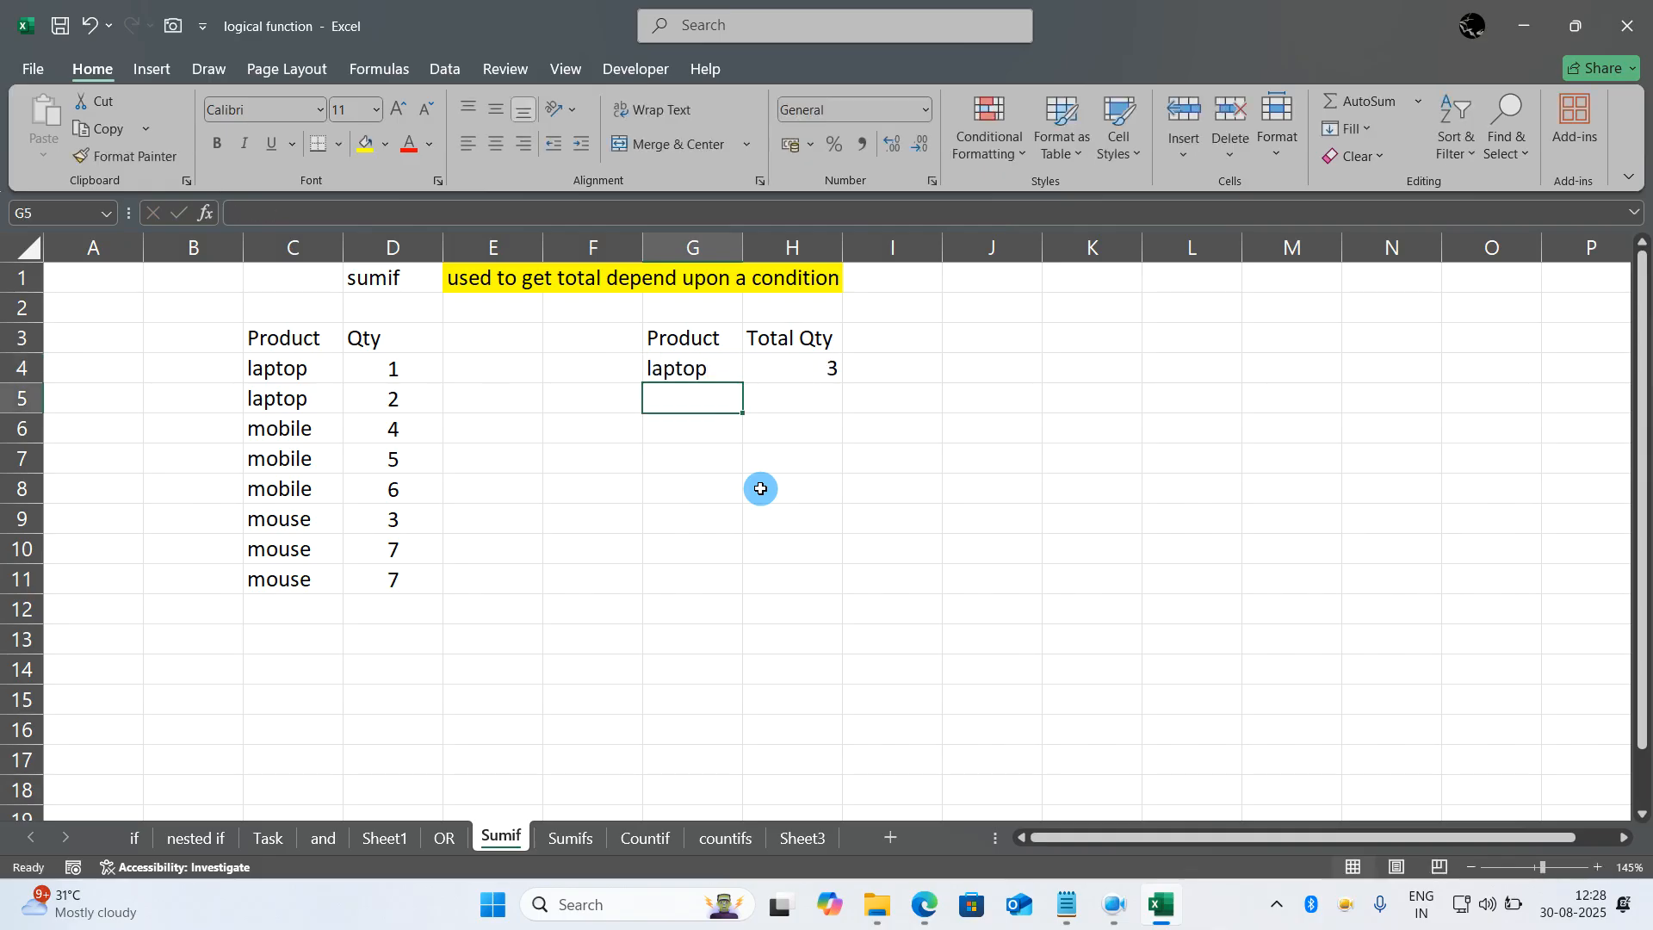
- Set the Product criterion in G4 back to mouse
{"action": "key", "text": "Up"}
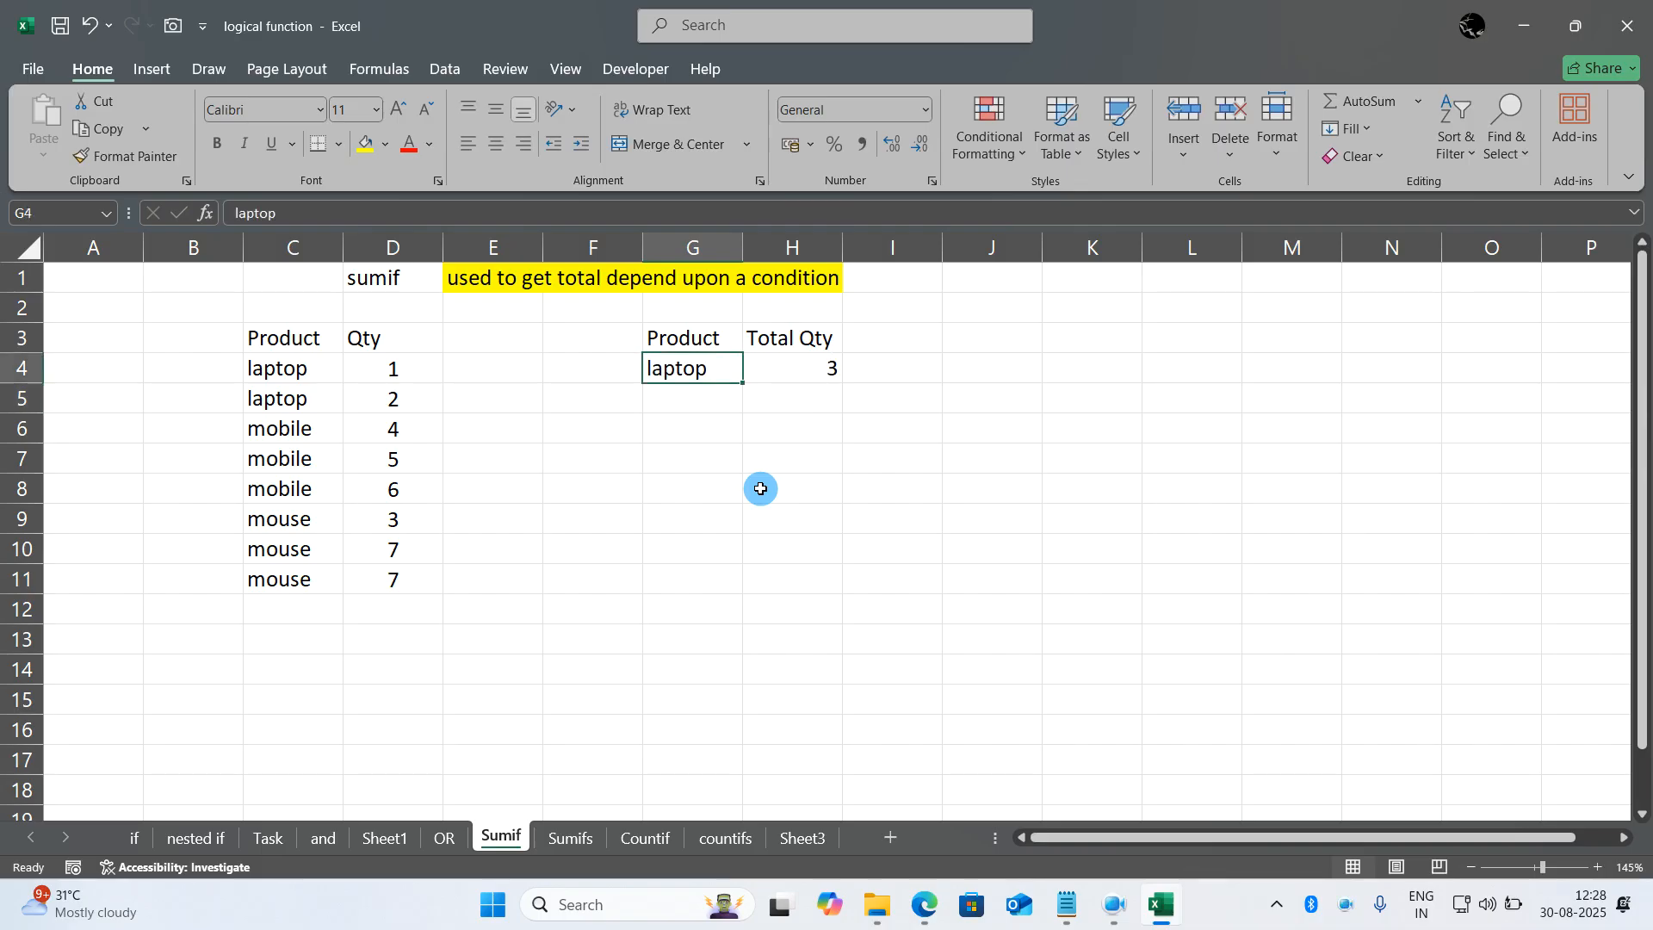
{"action": "type", "text": "m"}
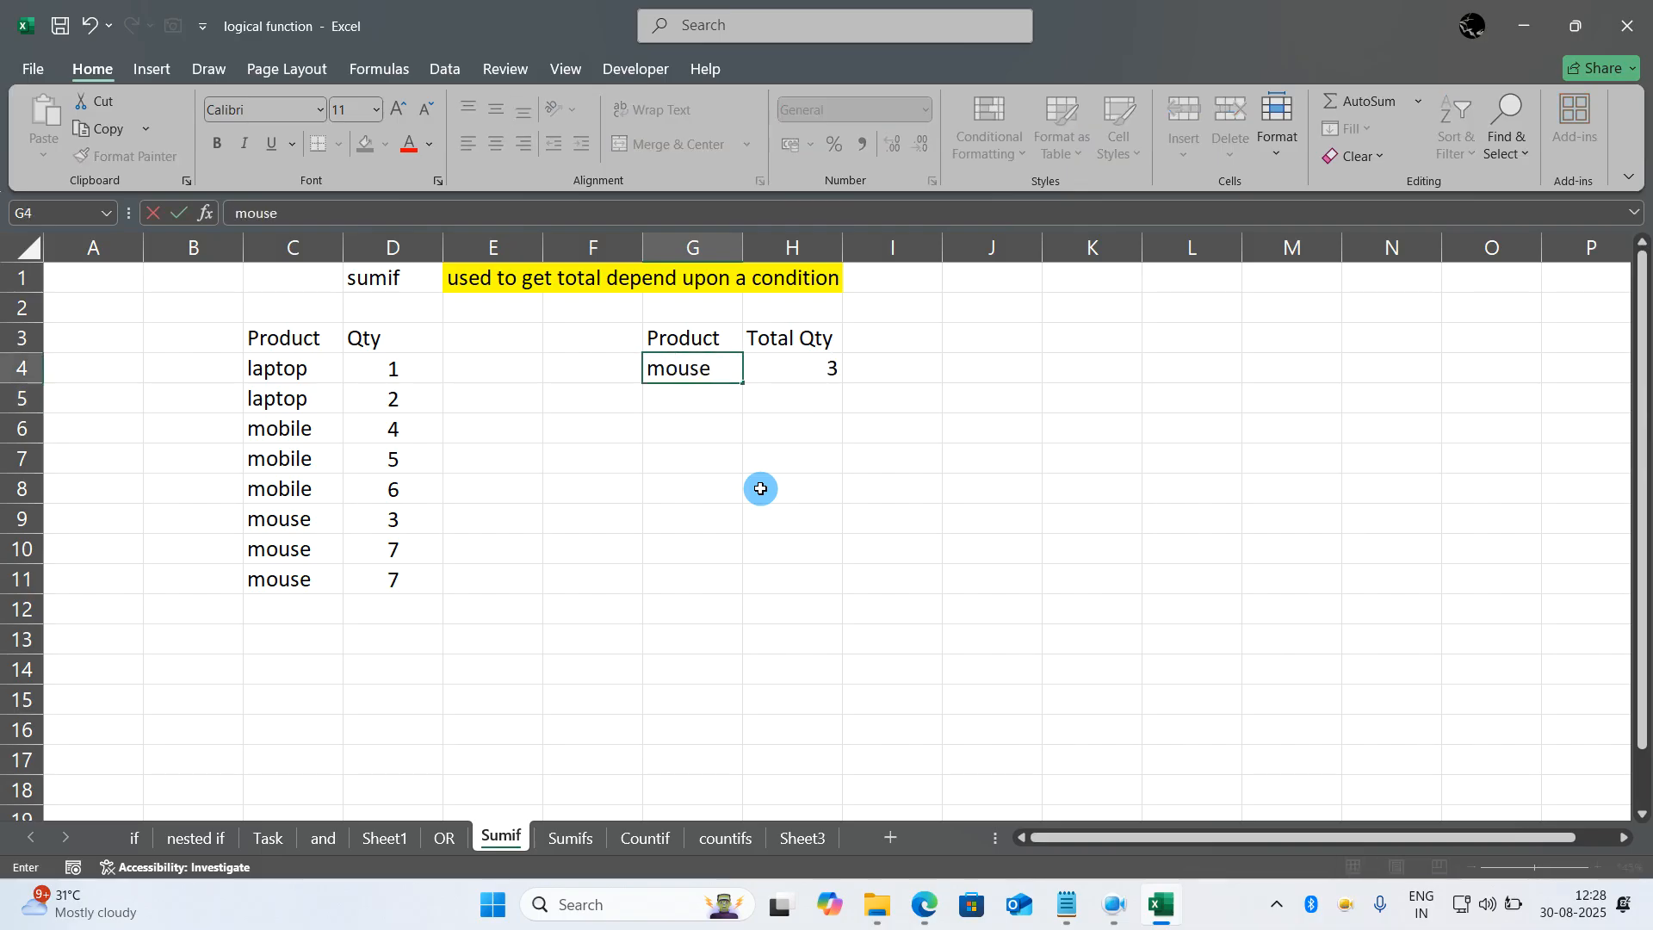
{"action": "type", "text": "ouse"}
{"action": "key", "text": "Return"}
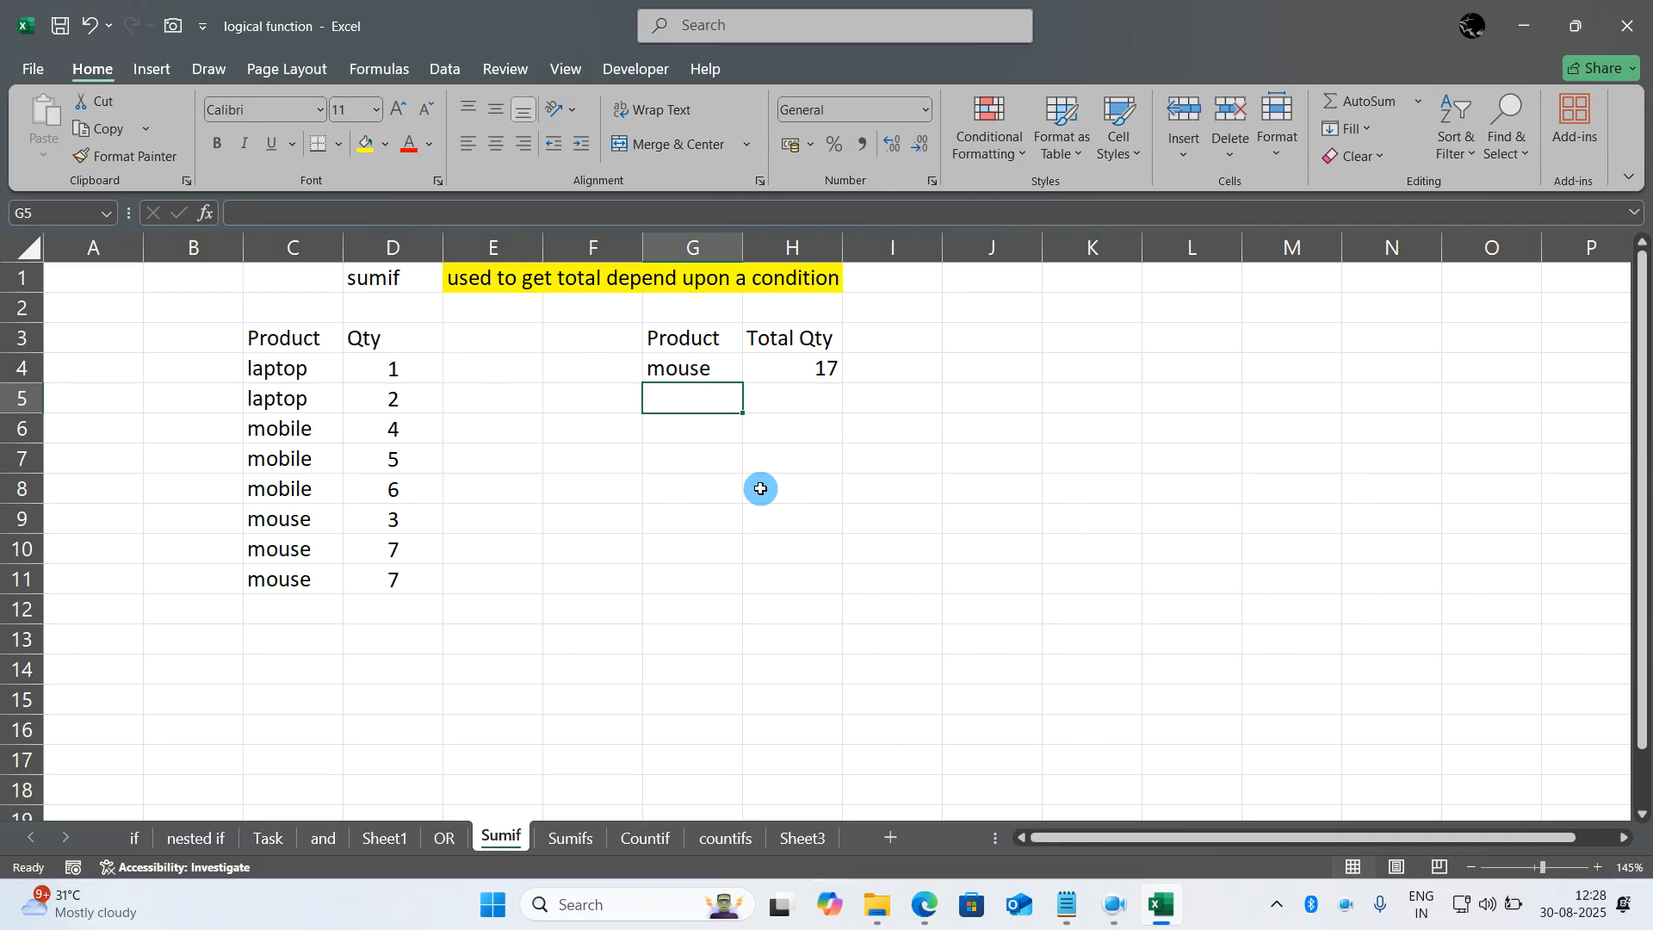
- Try to enter a SUMIF formula in Total Qty cell H4 with range C4:D11, criterion G4 and sum range D11
{"action": "key", "text": "Right"}
{"action": "key", "text": "Up"}
{"action": "type", "text": "=sumif("}
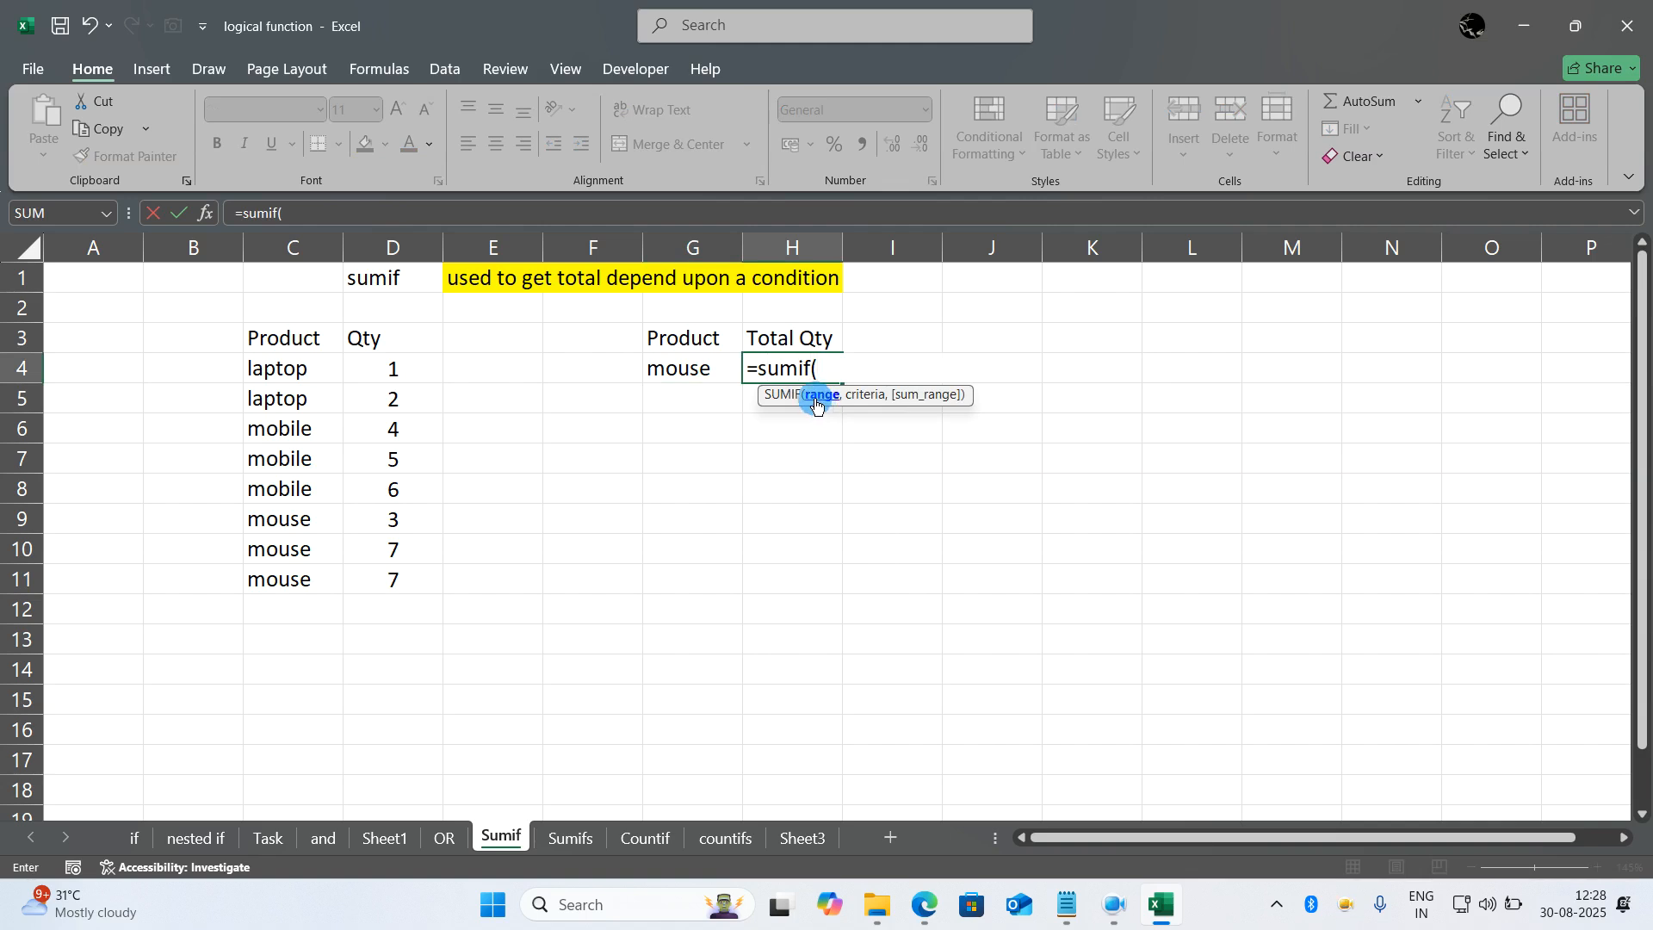
{"action": "left_click", "coordinate": [302, 370]}
{"action": "double_click", "coordinate": [370, 376]}
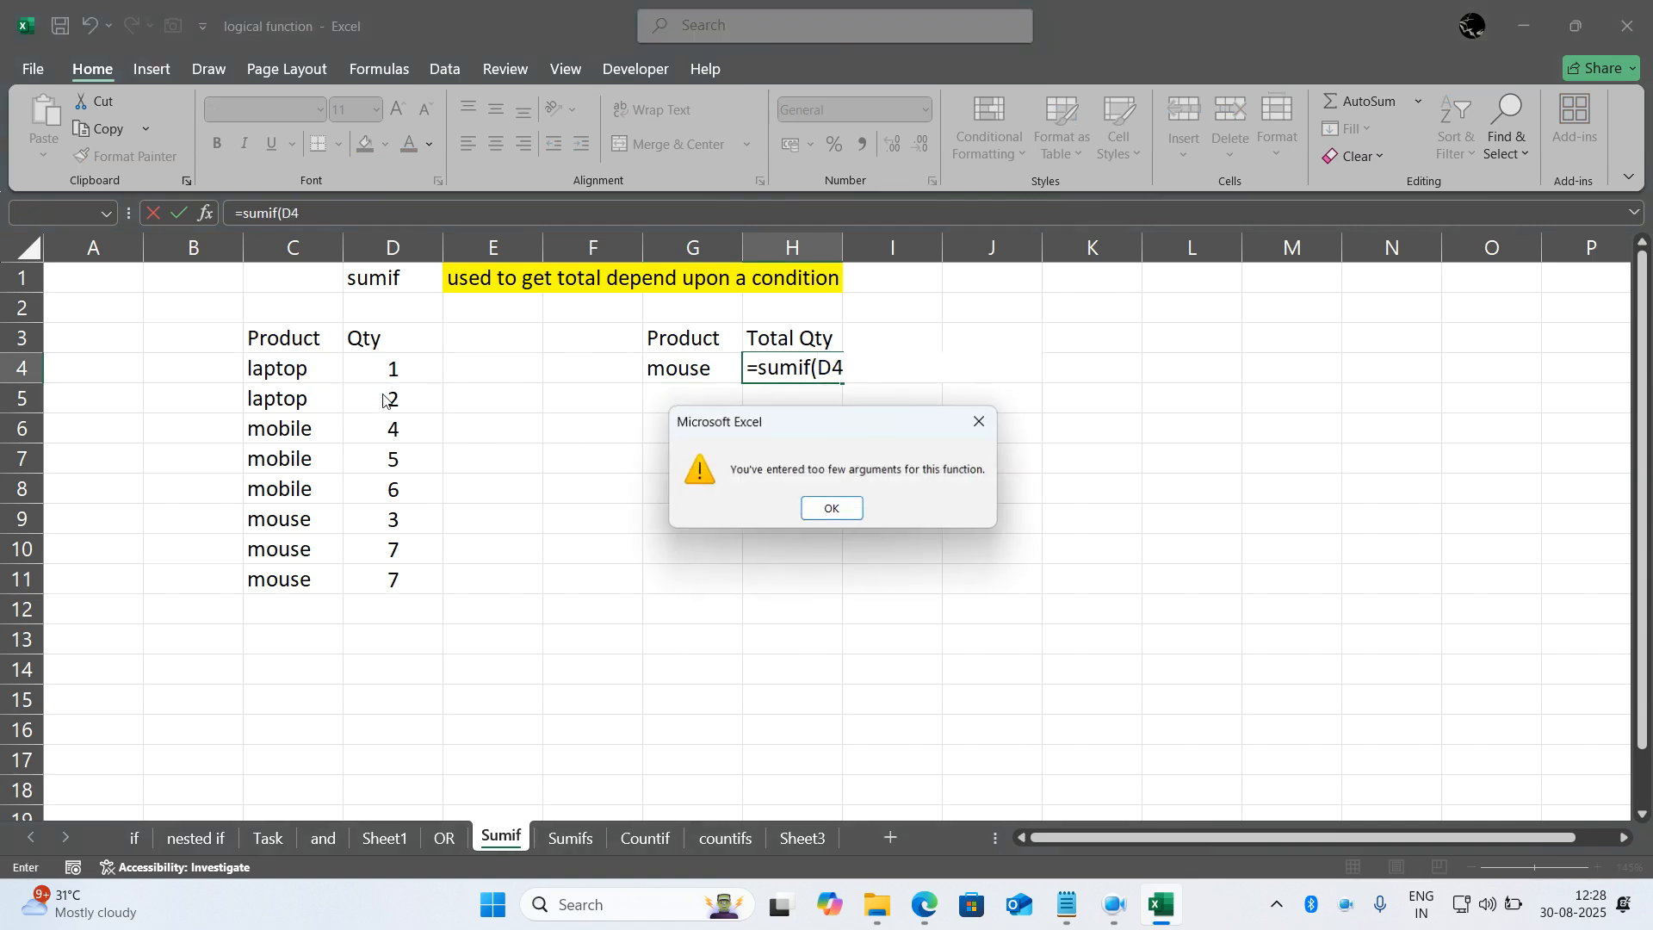
{"action": "key", "text": "Return"}
{"action": "left_click_drag", "start_coordinate": [384, 369], "coordinate": [372, 569]}
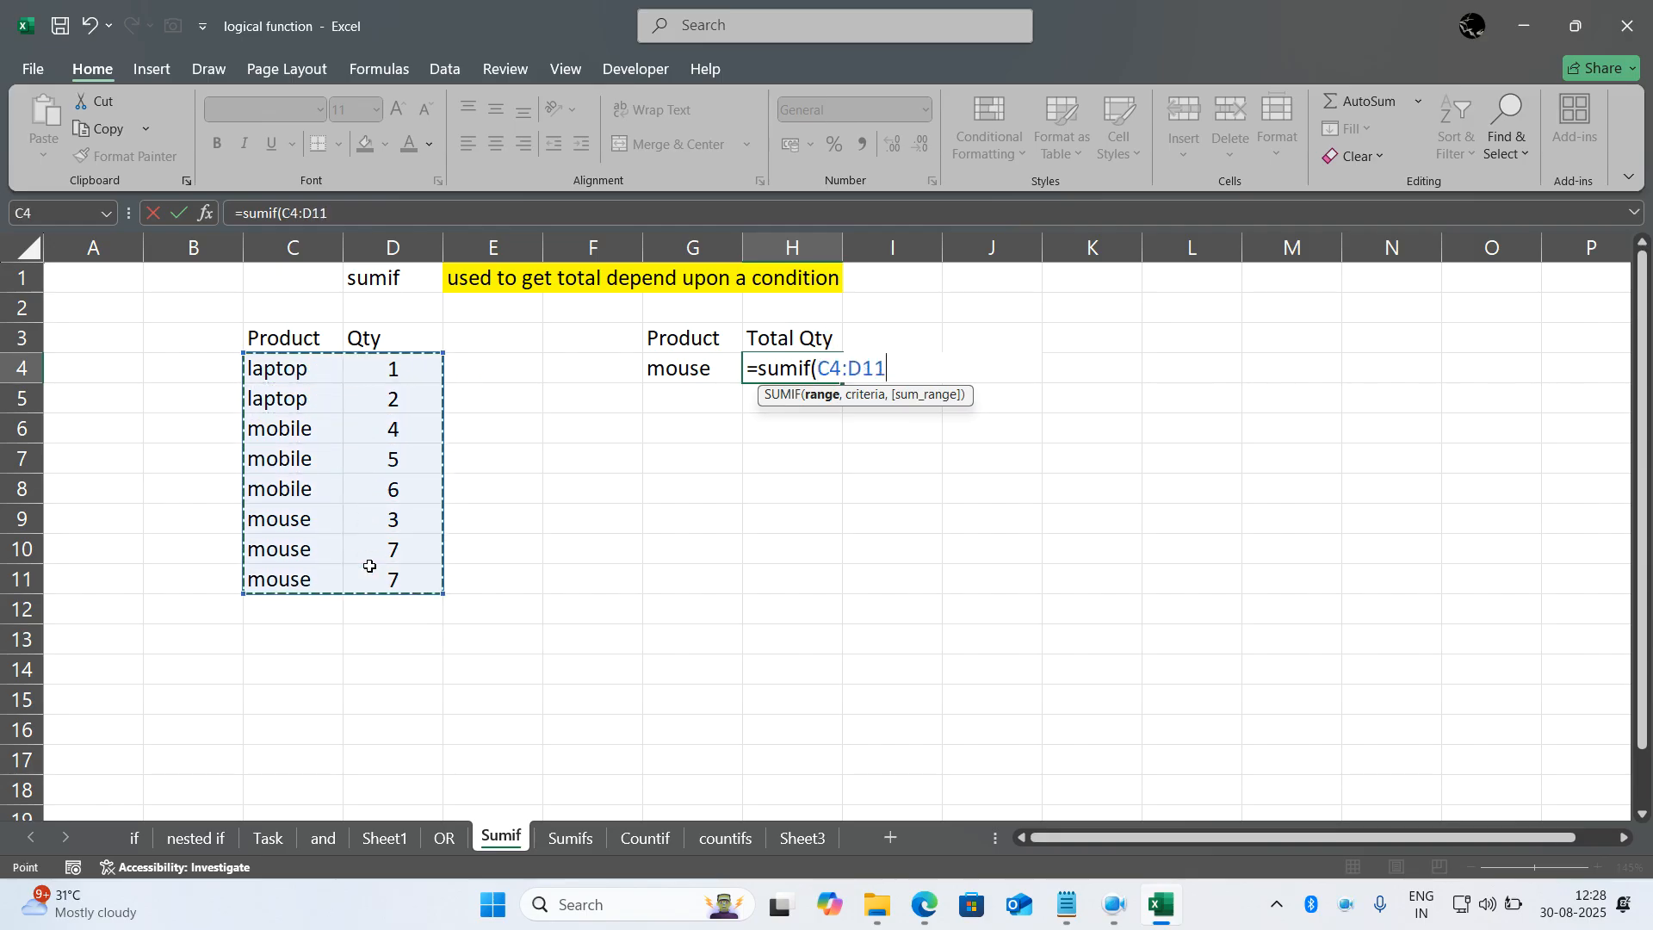
{"action": "type", "text": ","}
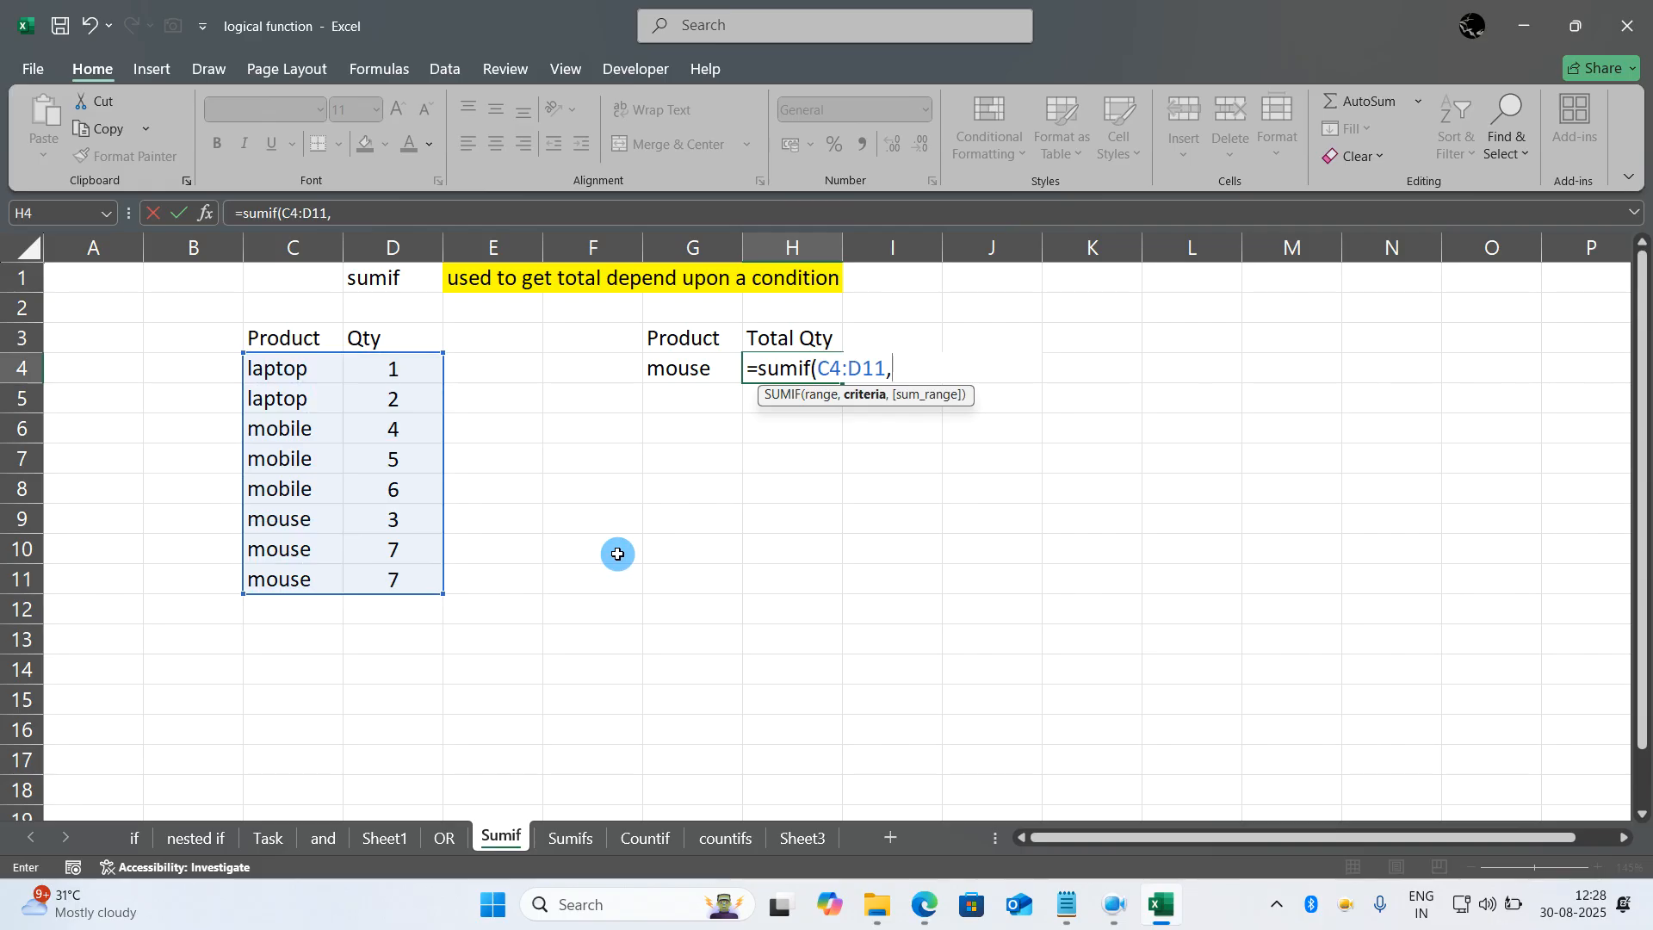
{"action": "left_click", "coordinate": [671, 367]}
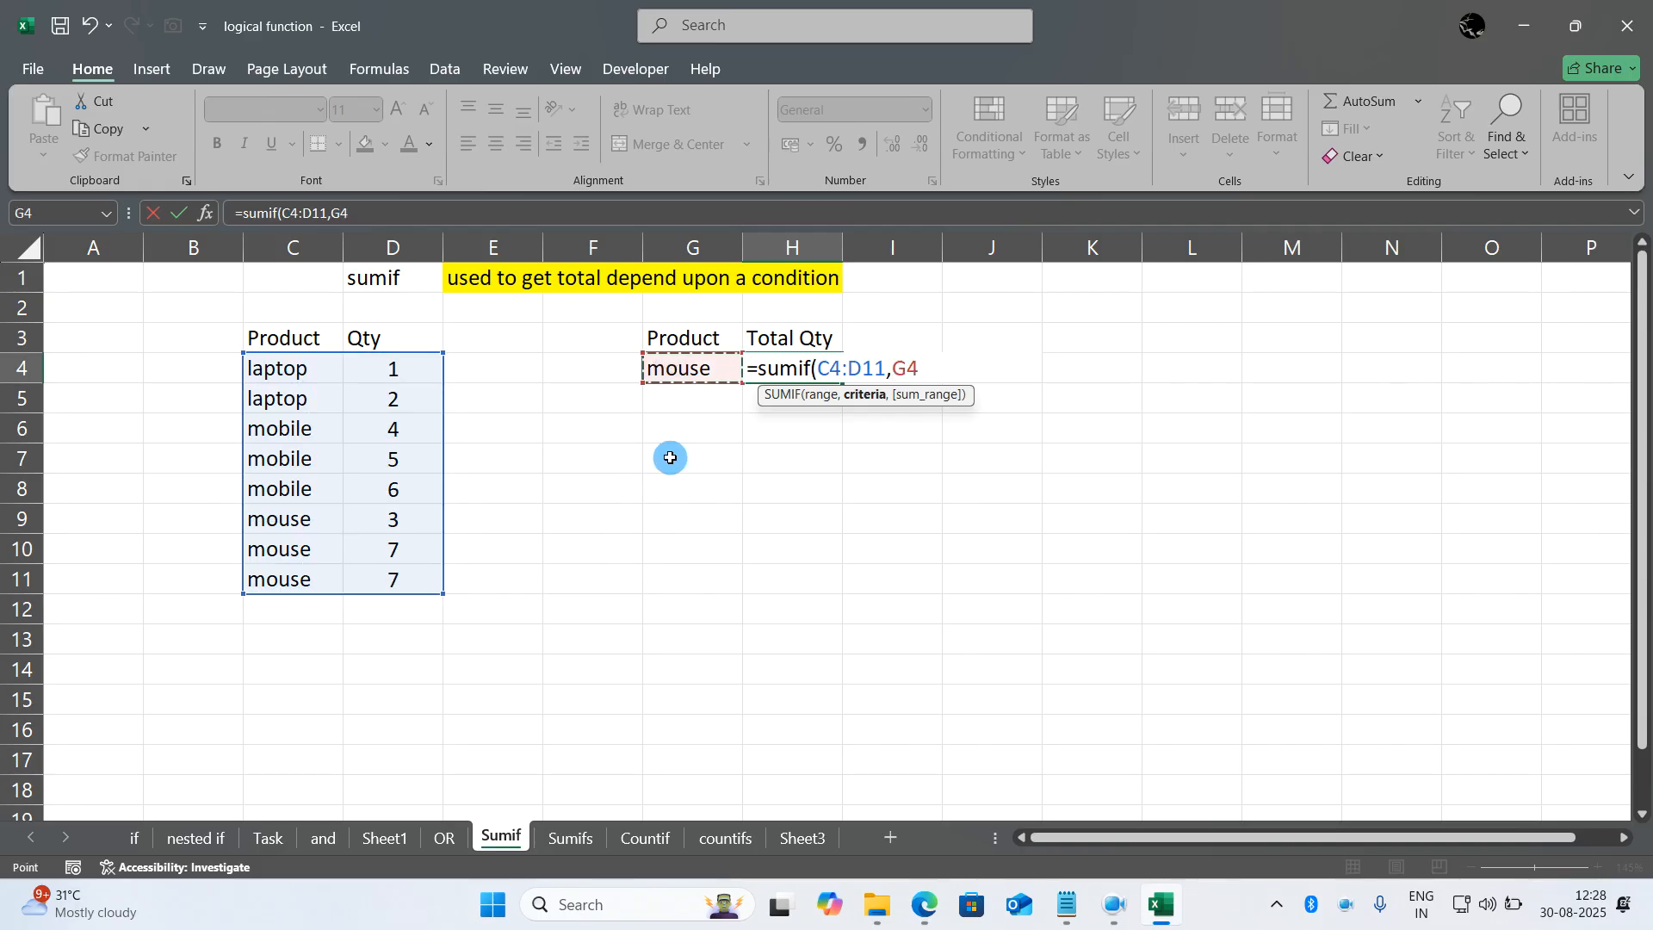
{"action": "type", "text": ","}
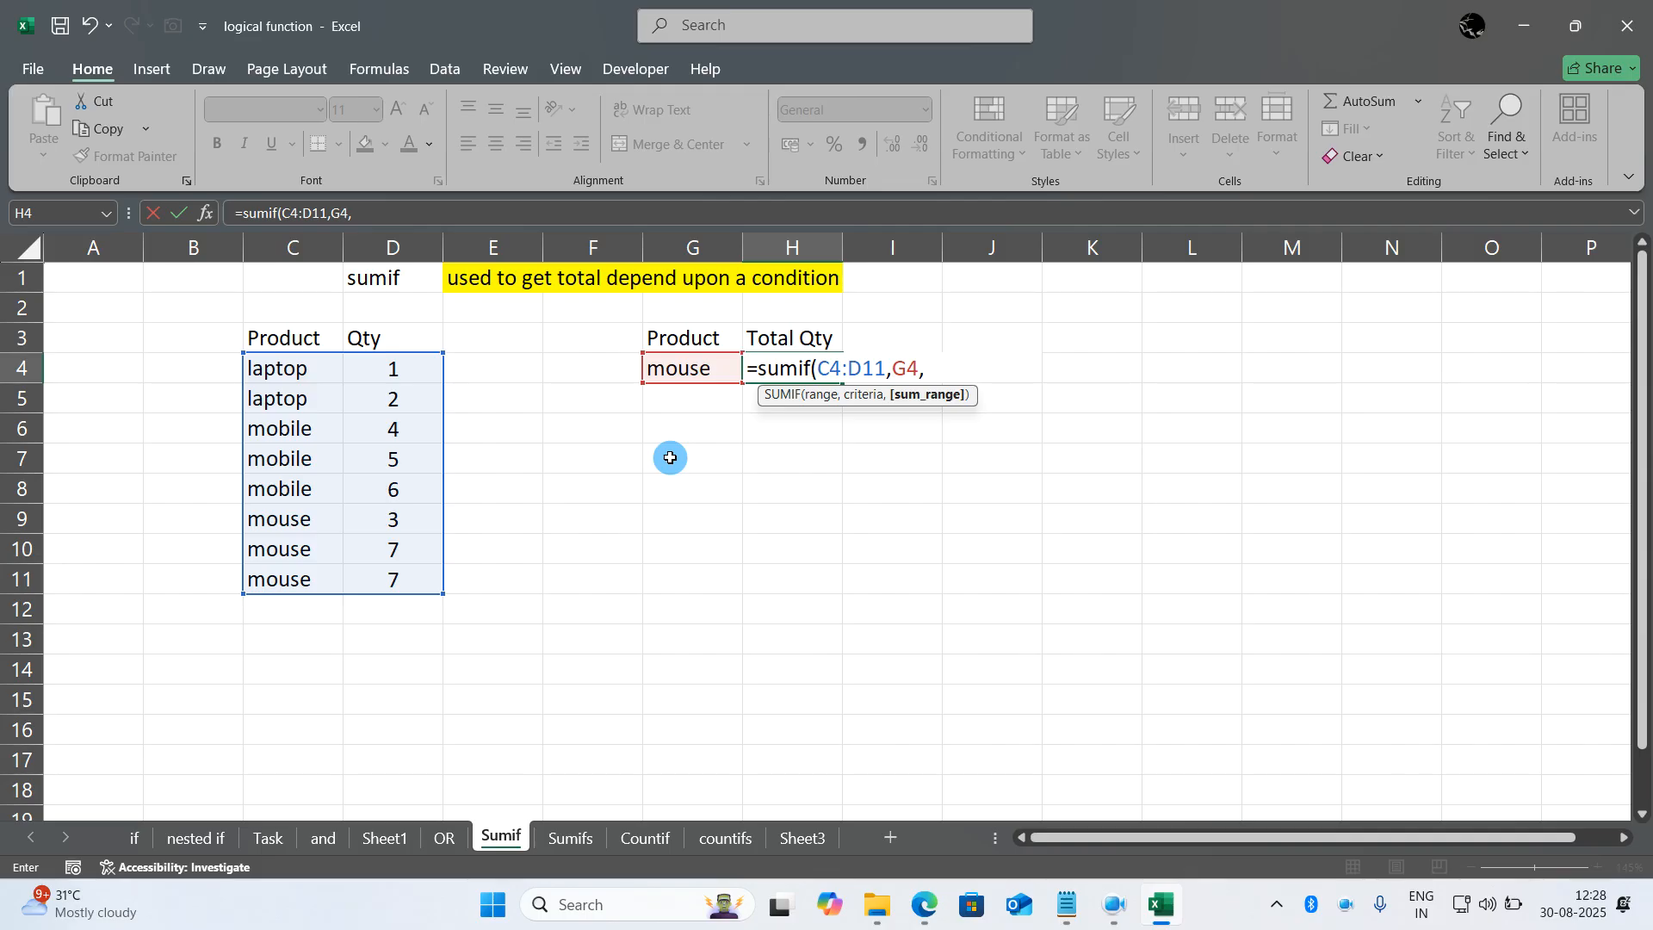
{"action": "left_click_drag", "start_coordinate": [412, 368], "coordinate": [424, 565]}
{"action": "left_click", "coordinate": [424, 573]}
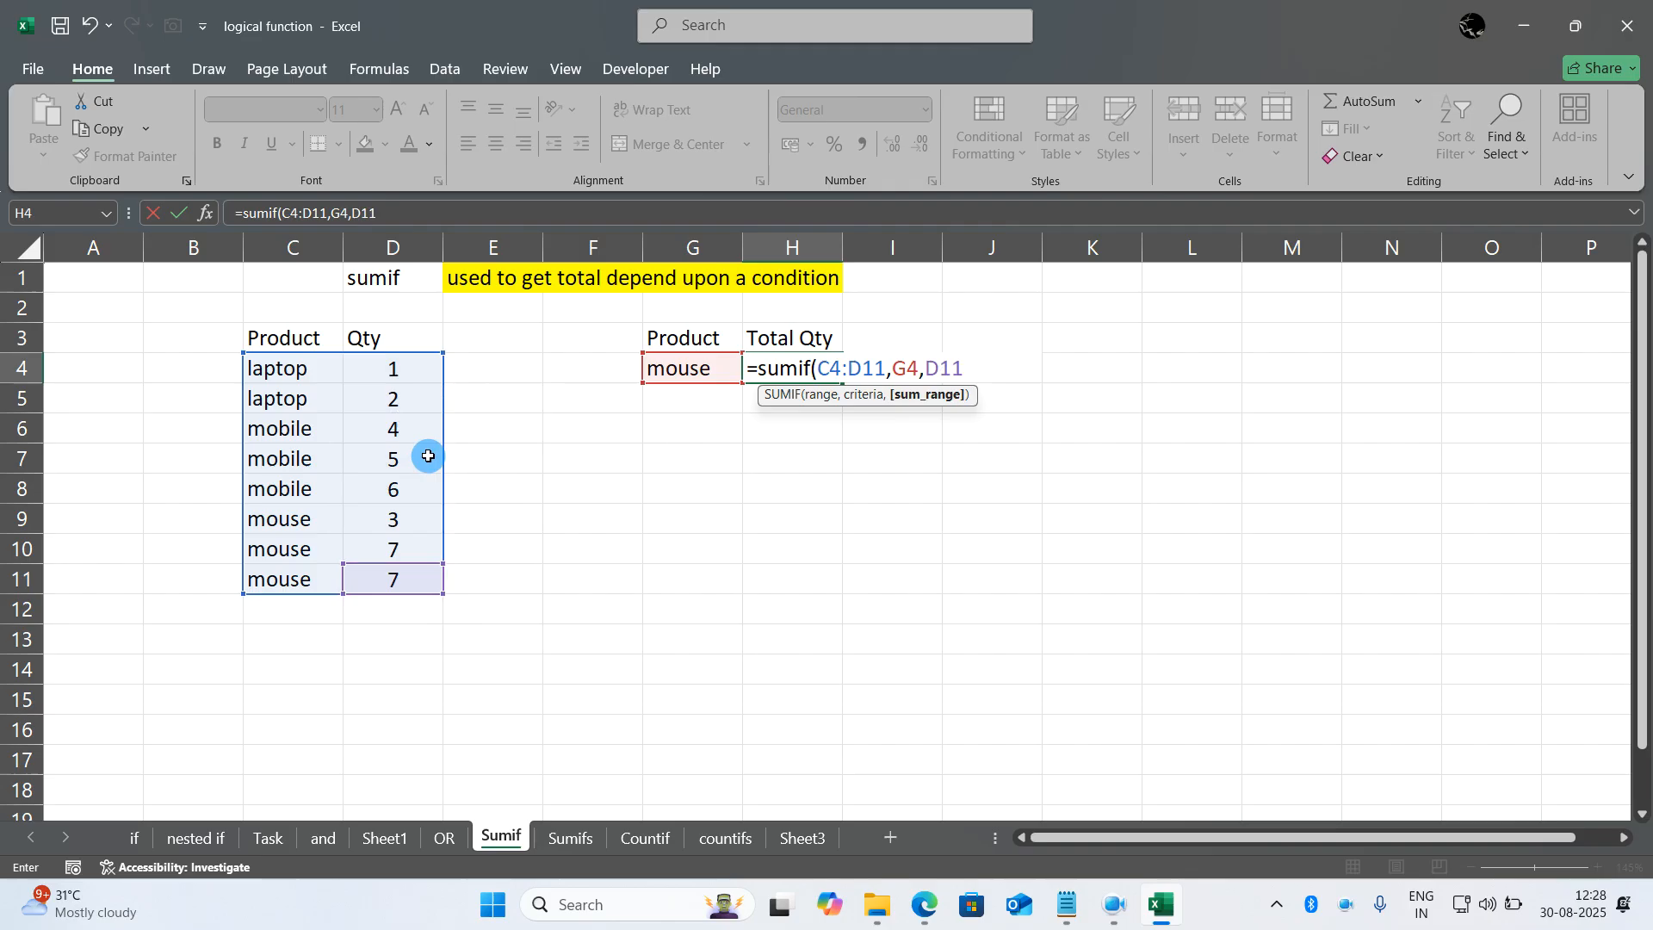
{"action": "left_click_drag", "start_coordinate": [391, 367], "coordinate": [391, 579]}
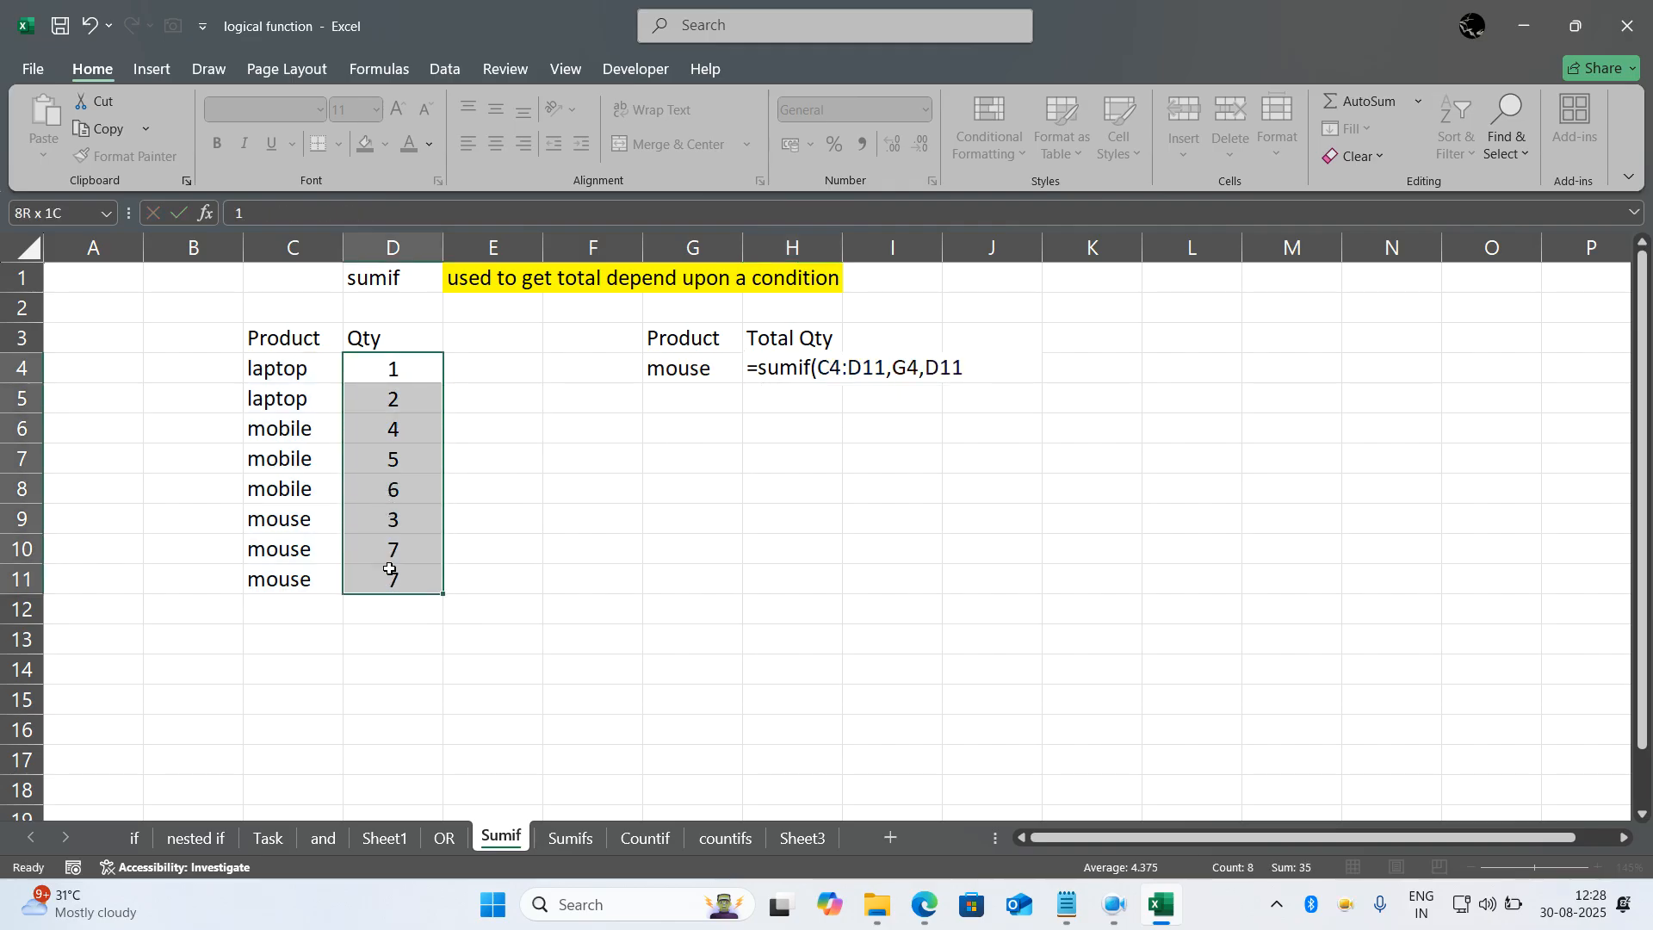
- Enter the formula =SUMIF(C4:D11,G4,D4:D11) in Total Qty cell H4
{"action": "left_click", "coordinate": [837, 369]}
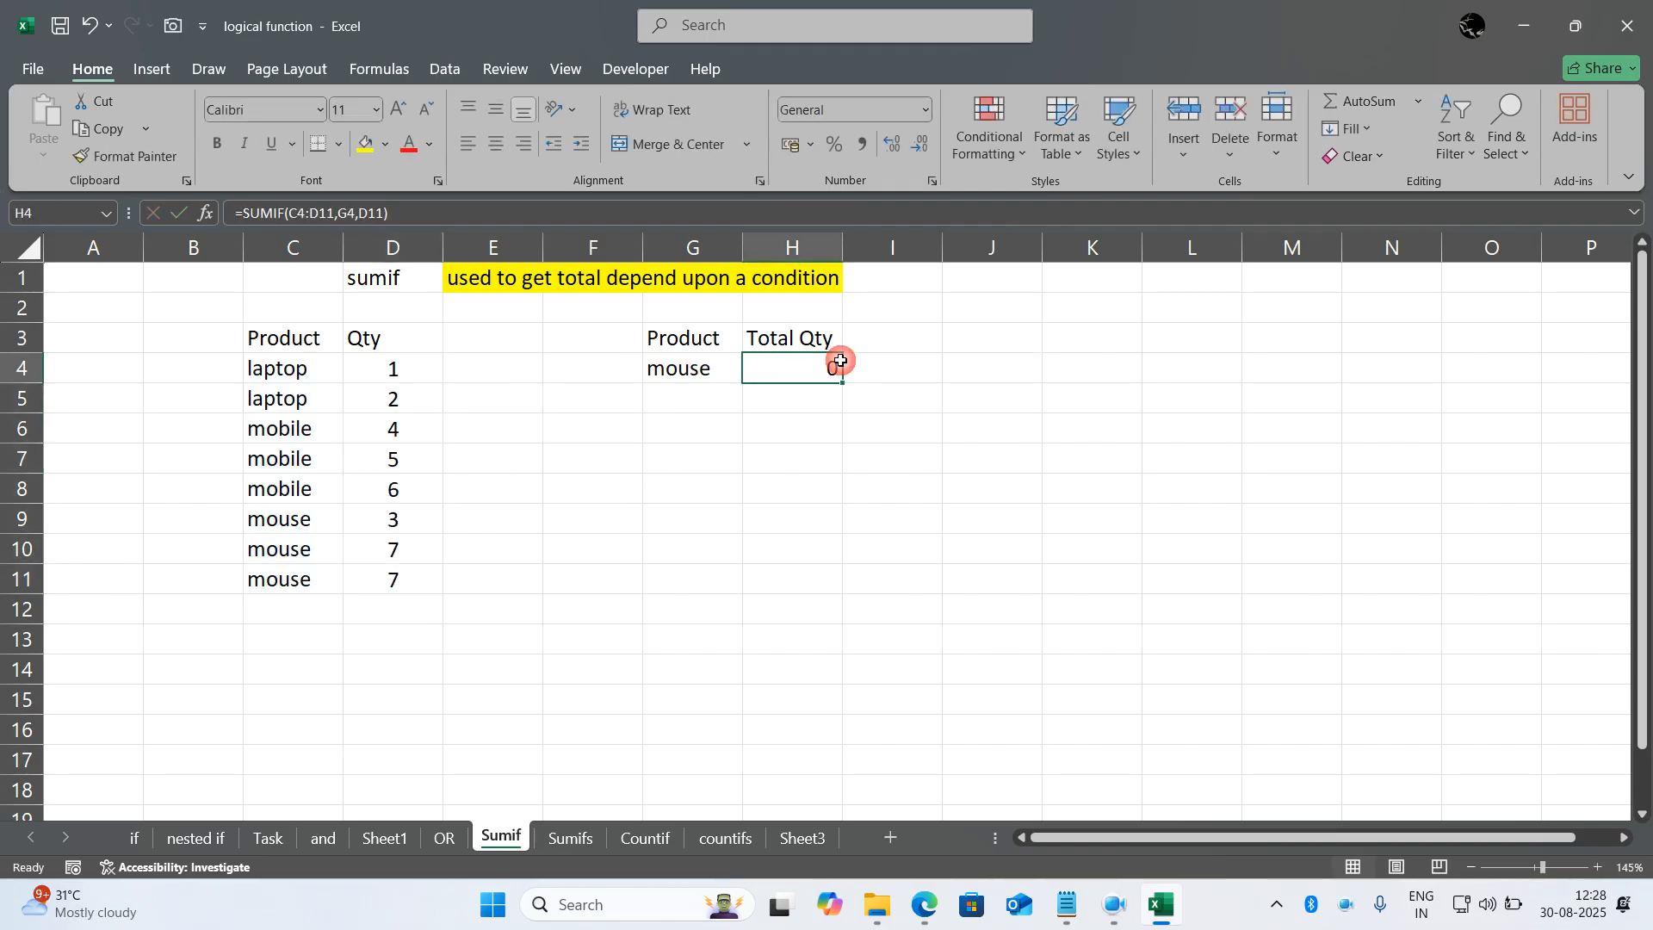
{"action": "type", "text": "=sumif("}
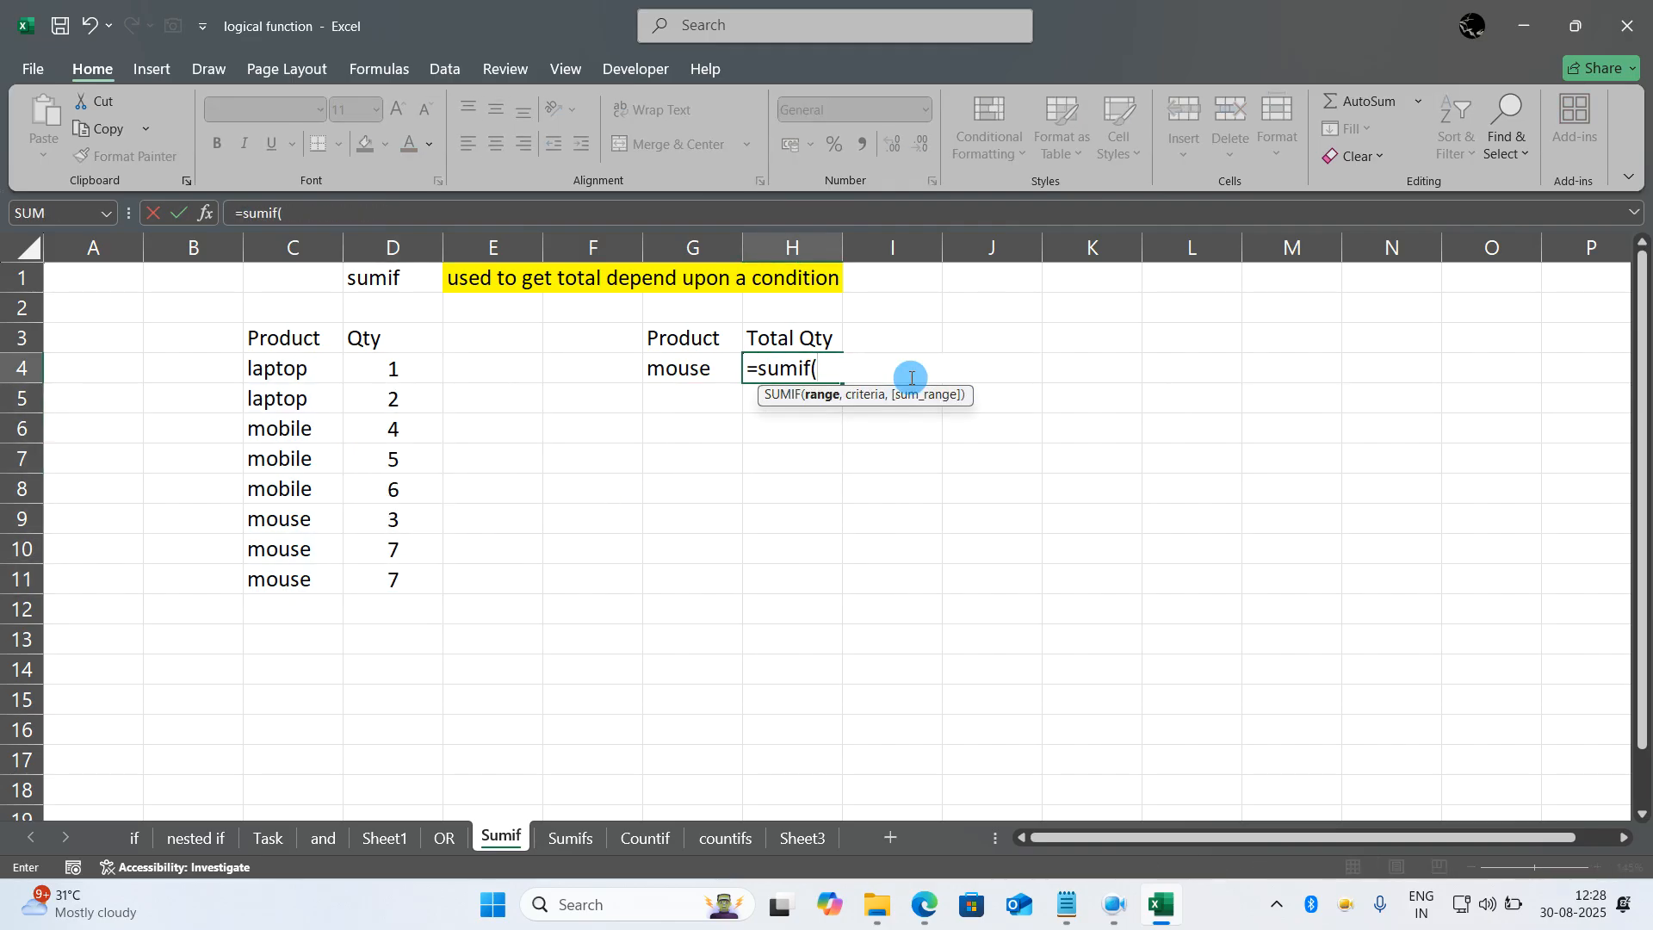
{"action": "left_click_drag", "start_coordinate": [304, 369], "coordinate": [395, 570]}
{"action": "type", "text": ","}
{"action": "left_click", "coordinate": [694, 371]}
{"action": "type", "text": ","}
{"action": "left_click_drag", "start_coordinate": [402, 379], "coordinate": [406, 580]}
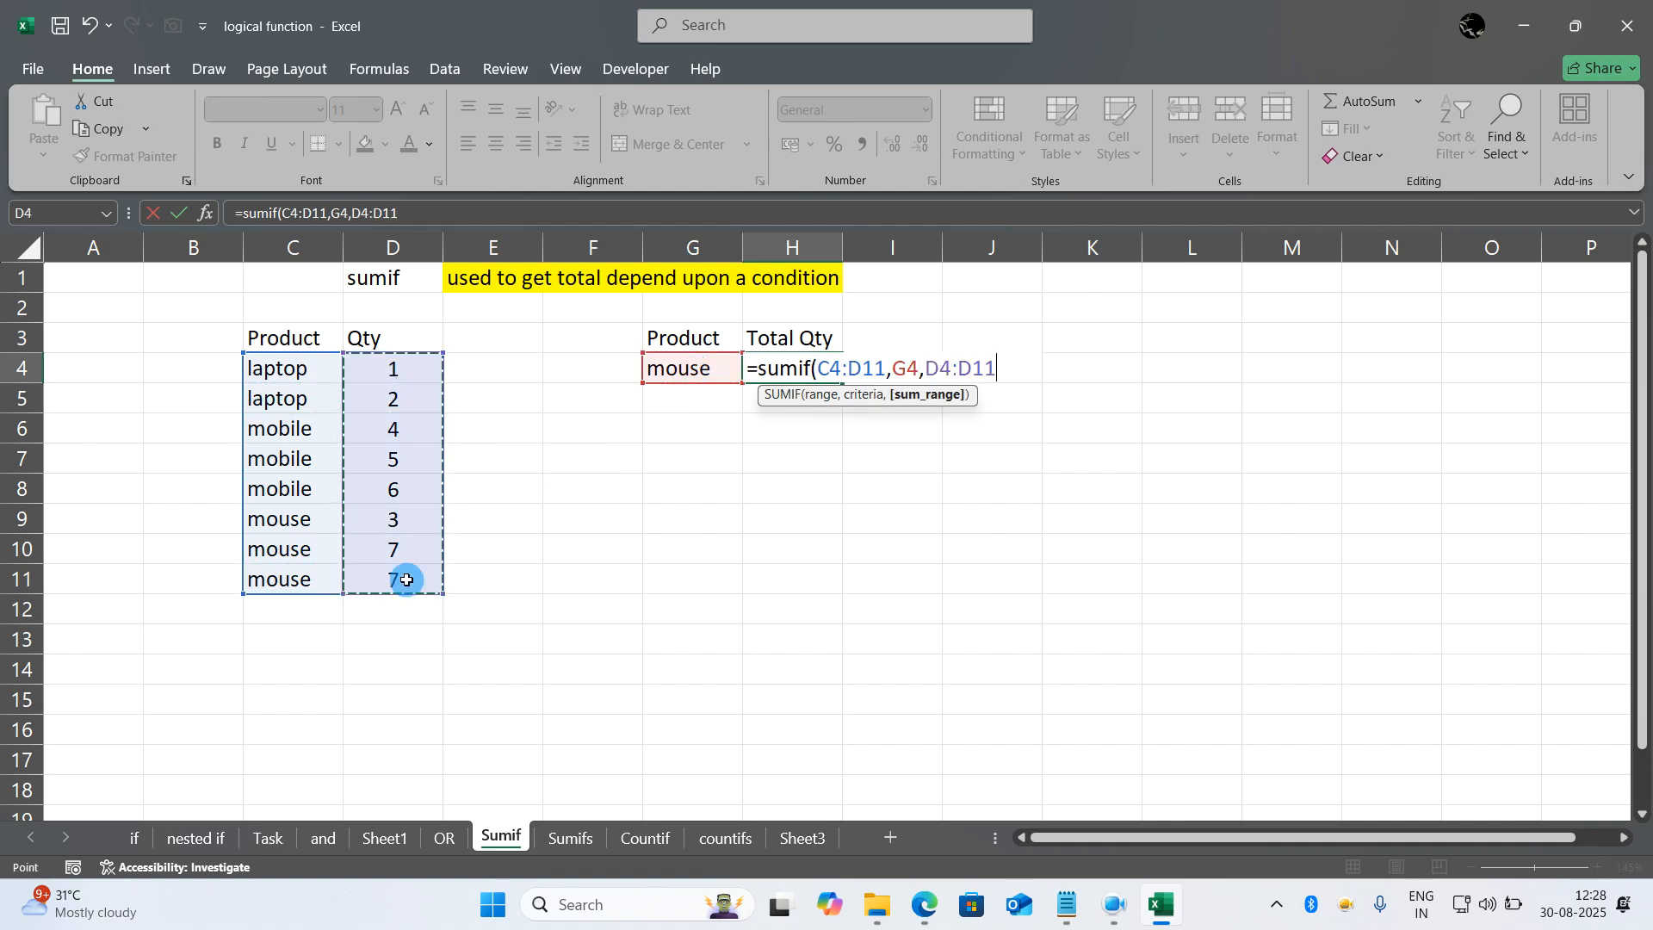
{"action": "type", "text": ")"}
{"action": "key", "text": "Return"}
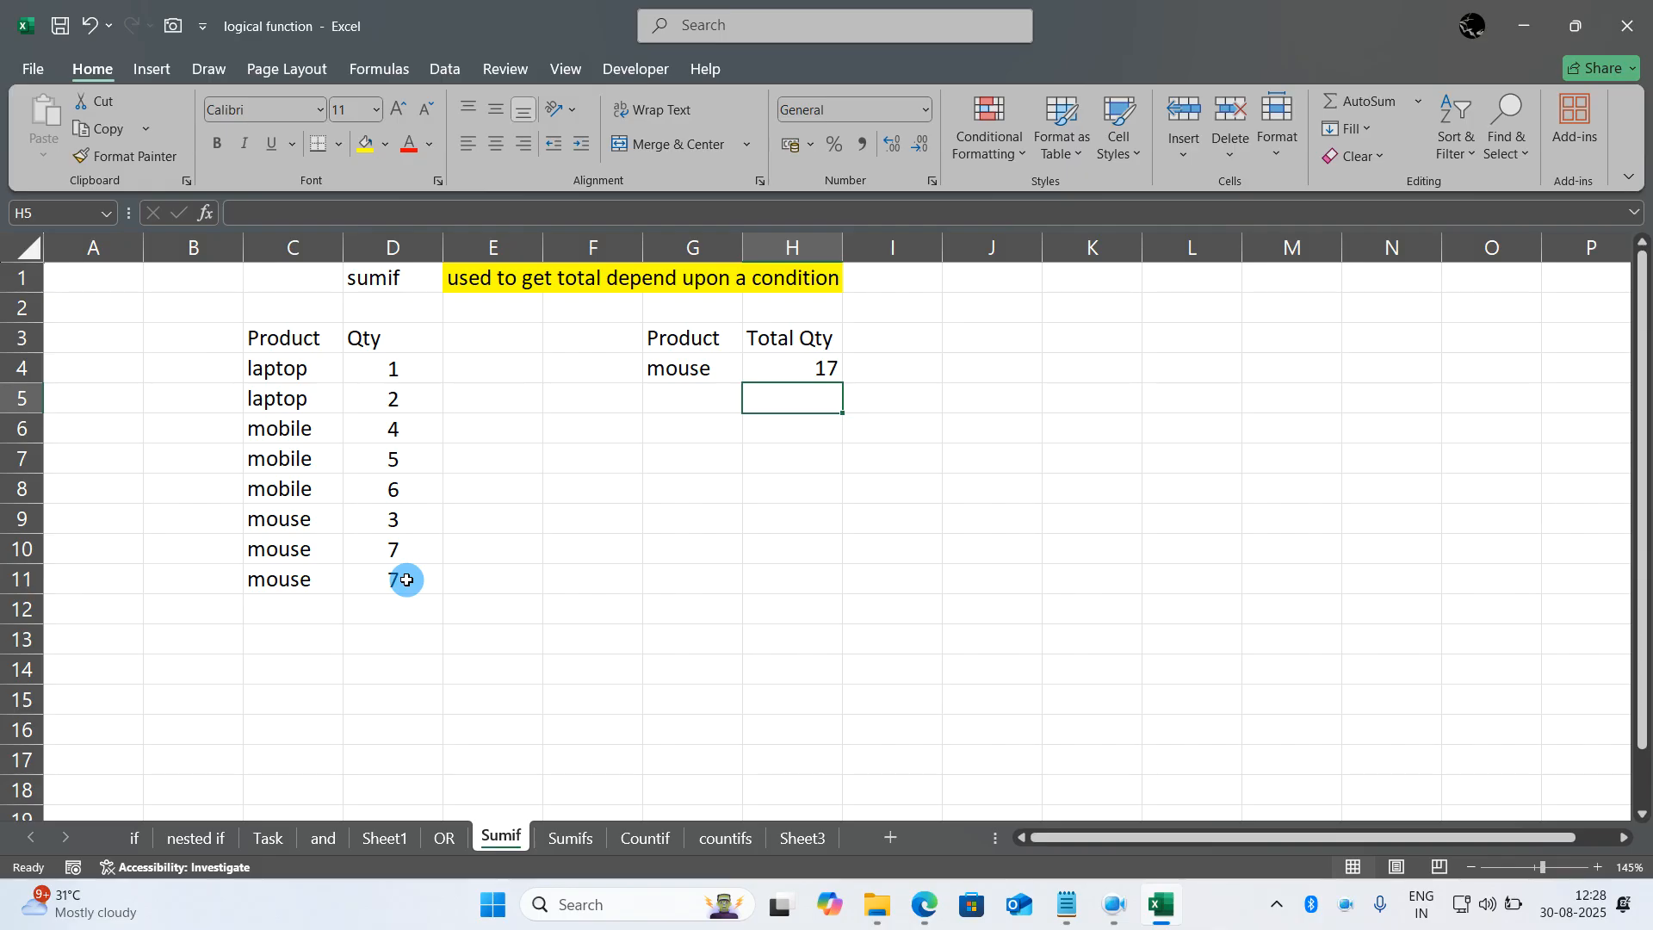
- Change the Product criterion in G4 to laptop to test the SUMIF formula
{"action": "key", "text": "Left"}
{"action": "key", "text": "Up"}
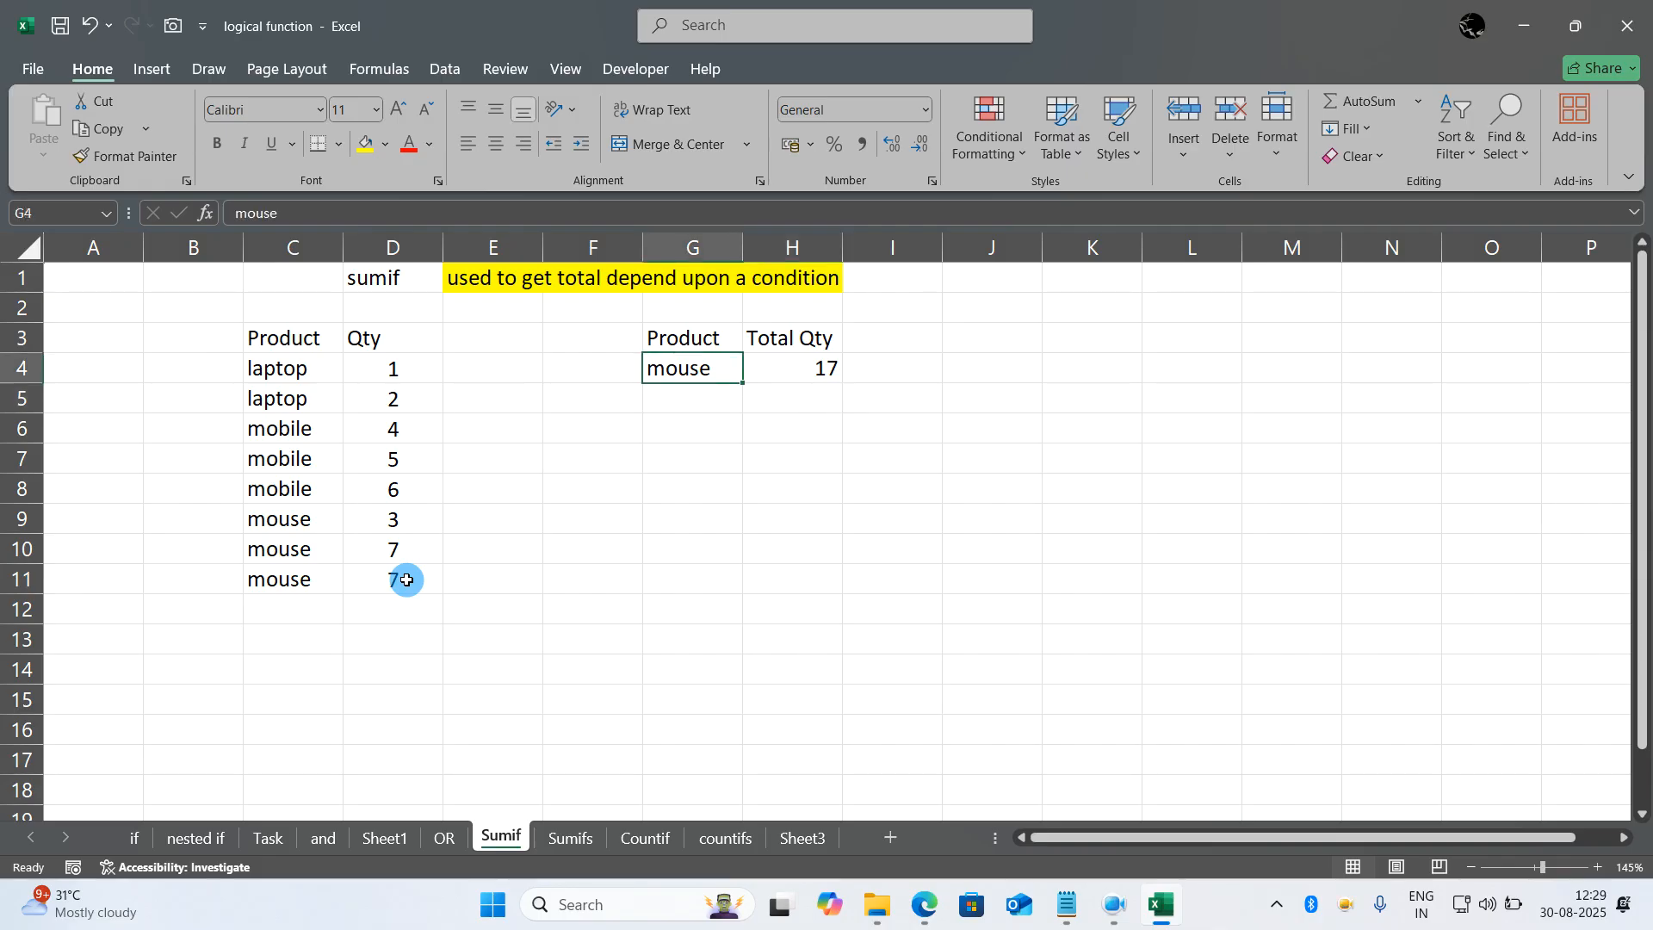
{"action": "type", "text": "laptop"}
{"action": "key", "text": "Return"}
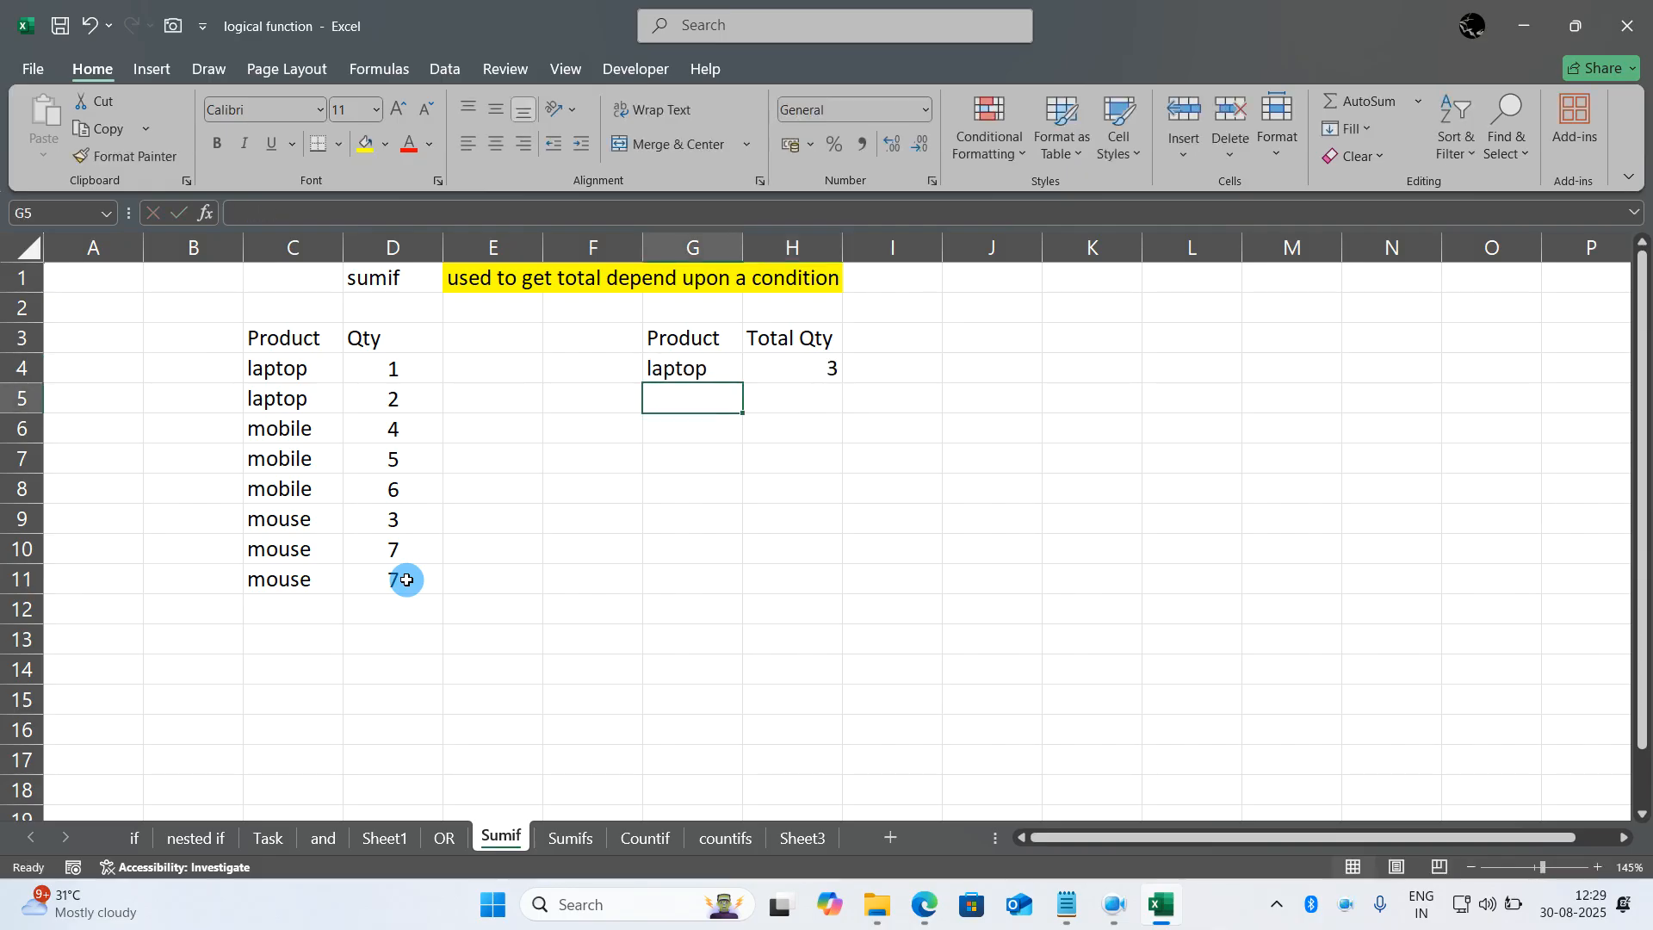
- Set the Product criterion in G4 to mobile and check the total against the mobile rows C6:D8
{"action": "key", "text": "Up"}
{"action": "type", "text": "mo"}
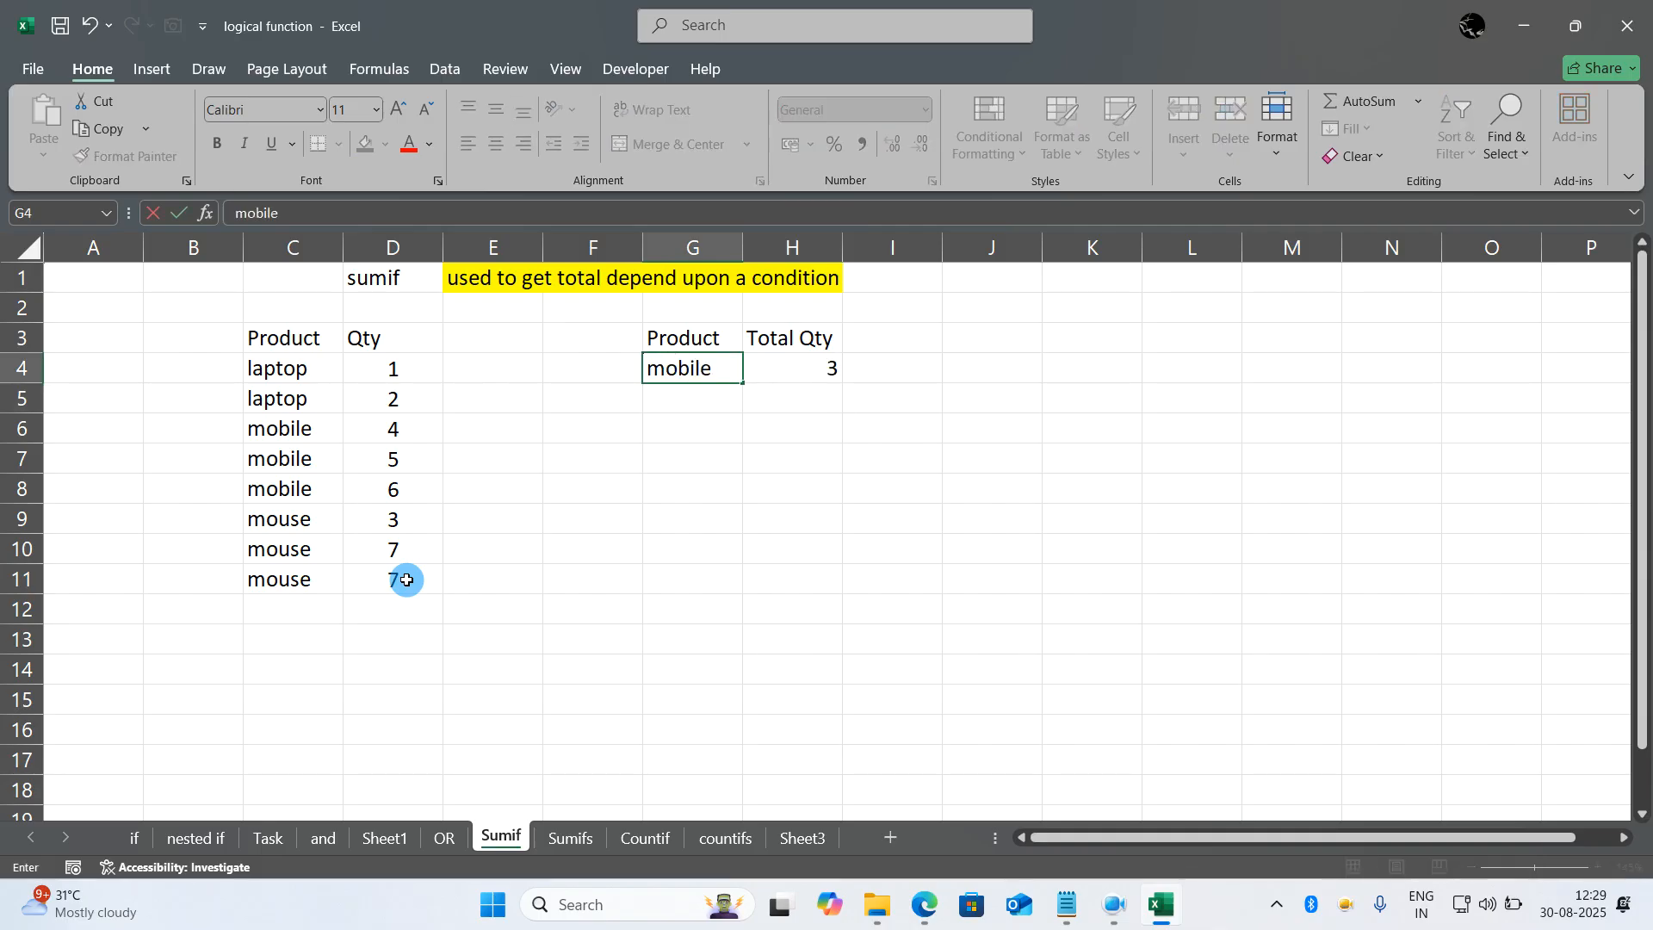
{"action": "type", "text": "bile"}
{"action": "key", "text": "Return"}
{"action": "left_click", "coordinate": [306, 441]}
{"action": "left_click_drag", "start_coordinate": [306, 441], "coordinate": [373, 481]}
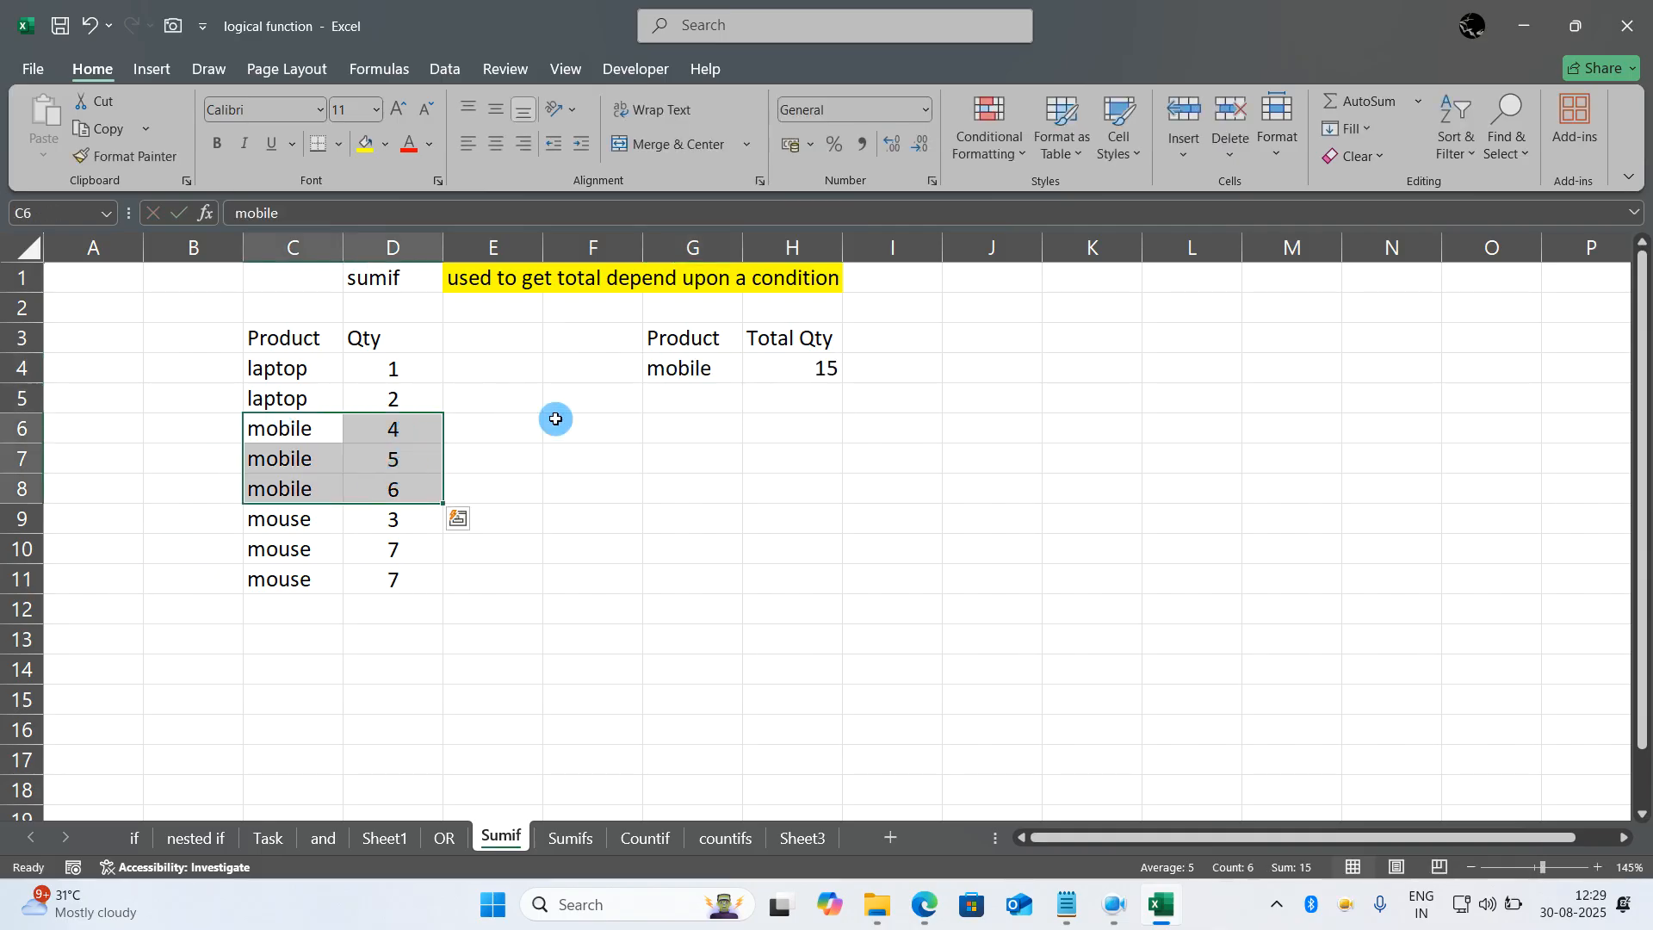
{"action": "left_click", "coordinate": [722, 457]}
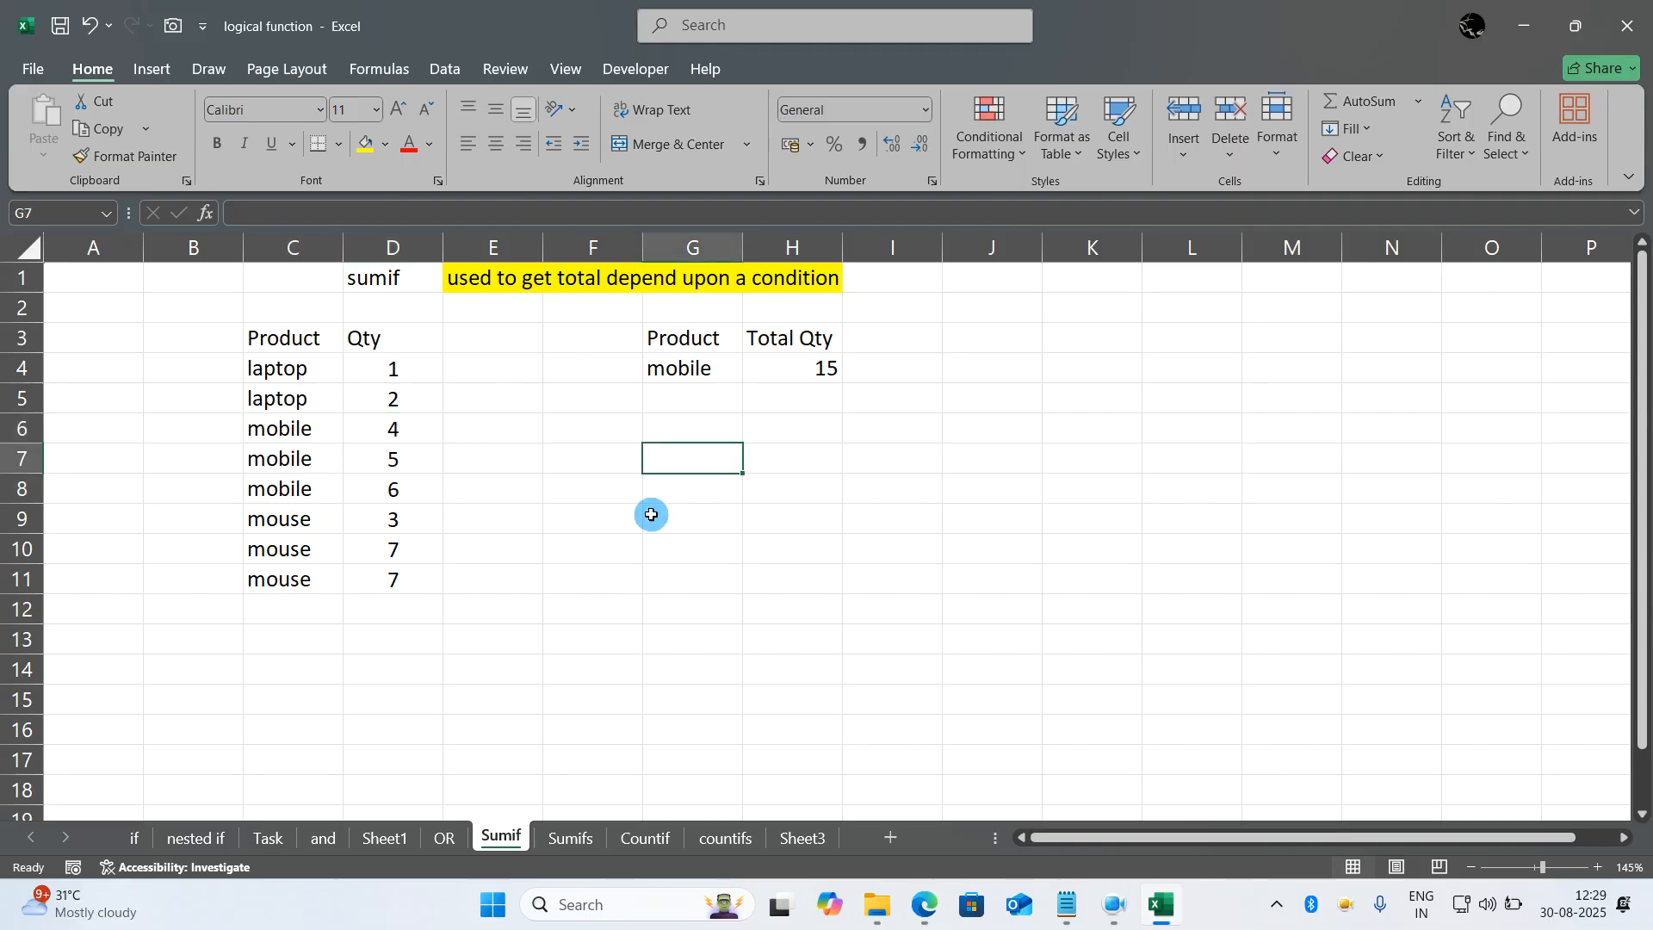
- Go to the Sumifs sheet and examine the Brand and Product criteria in G4 and H4
{"action": "left_click", "coordinate": [578, 839]}
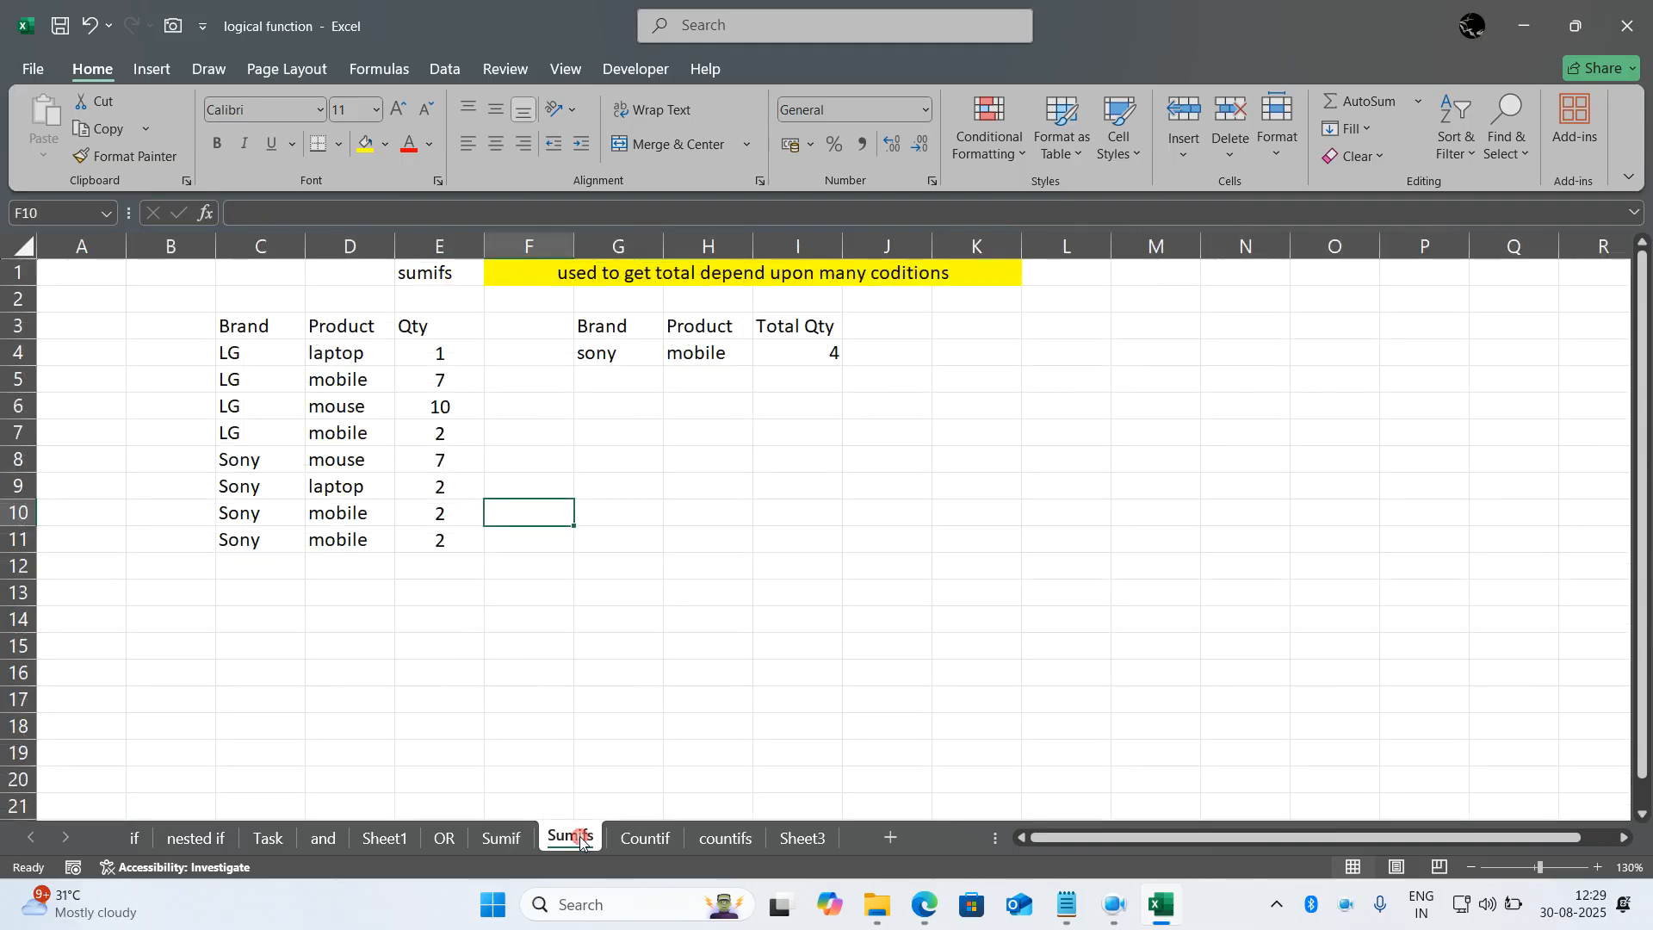
{"action": "left_click", "coordinate": [705, 668]}
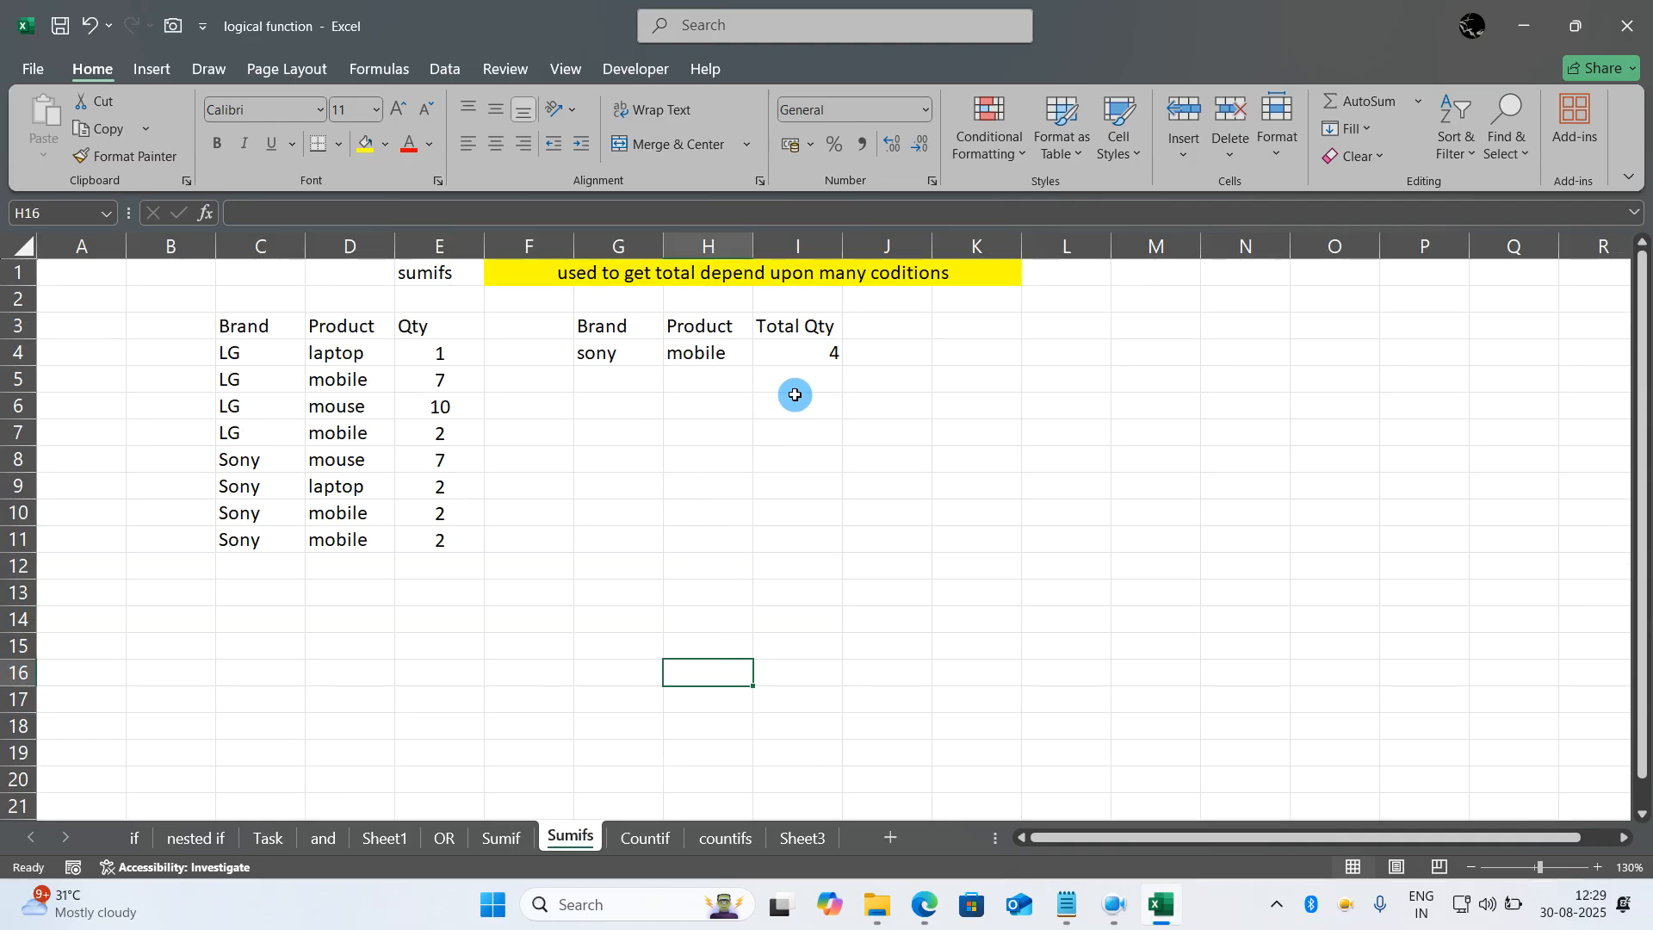
{"action": "left_click", "coordinate": [642, 355]}
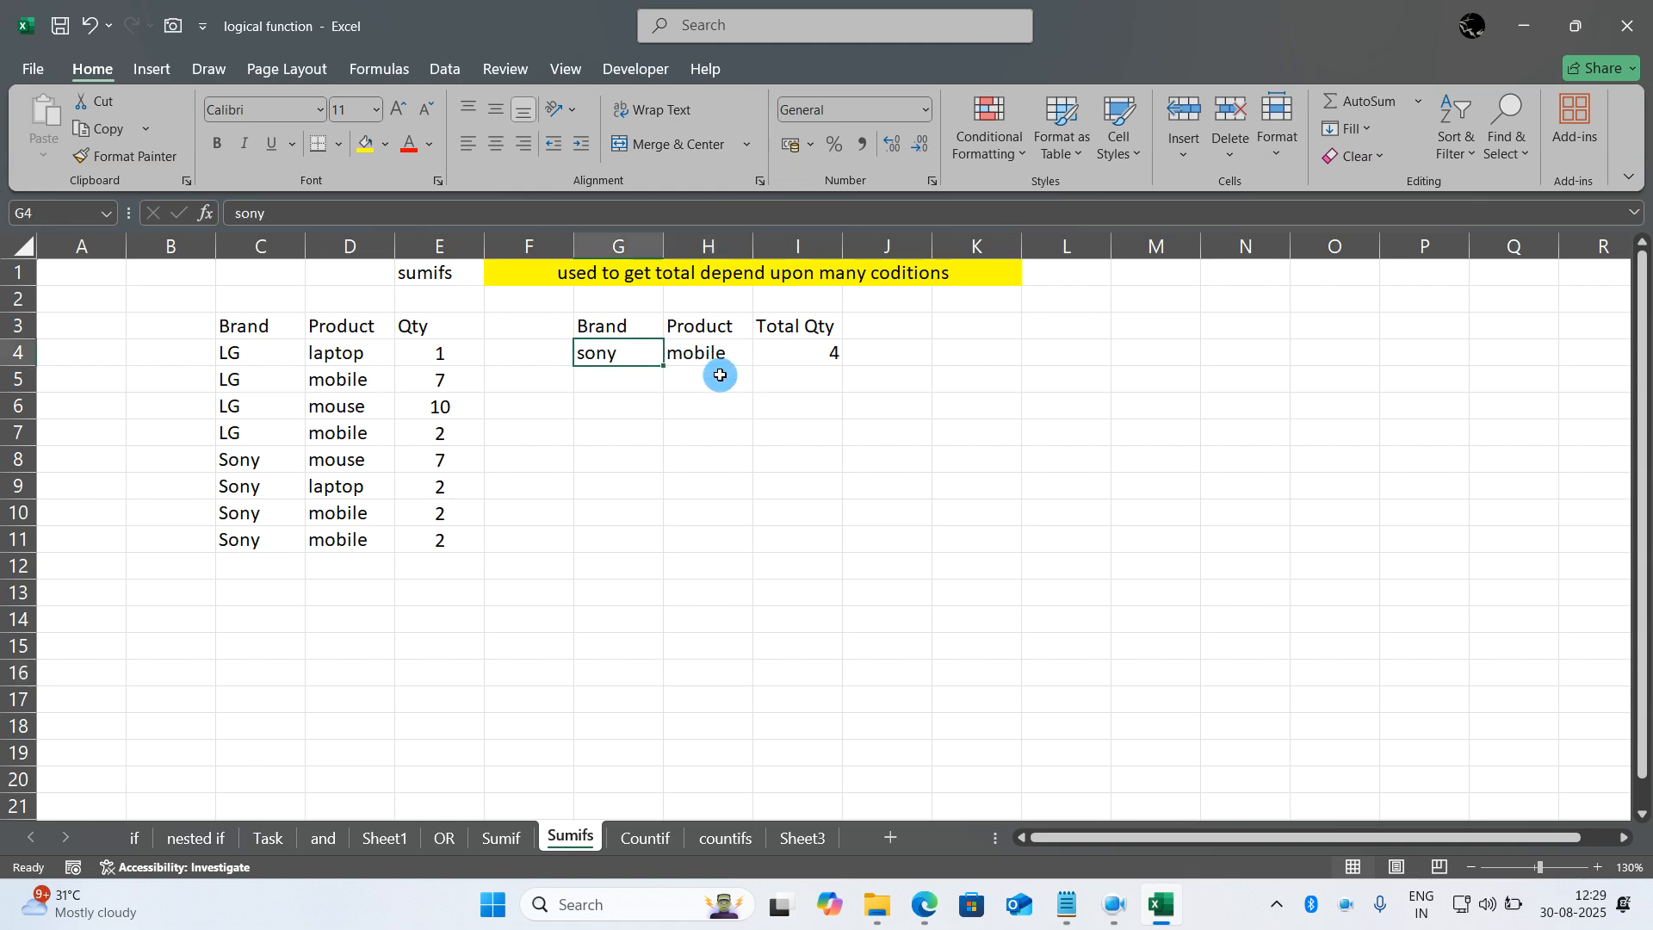
{"action": "left_click", "coordinate": [711, 354]}
{"action": "left_click", "coordinate": [638, 344]}
- Enter =SUMIFS(E4:E11,D4:D11,H4,C4:C11,G4) in Total Qty cell I4 and check it against the Sony mobile rows C10:E11
{"action": "left_click", "coordinate": [770, 348]}
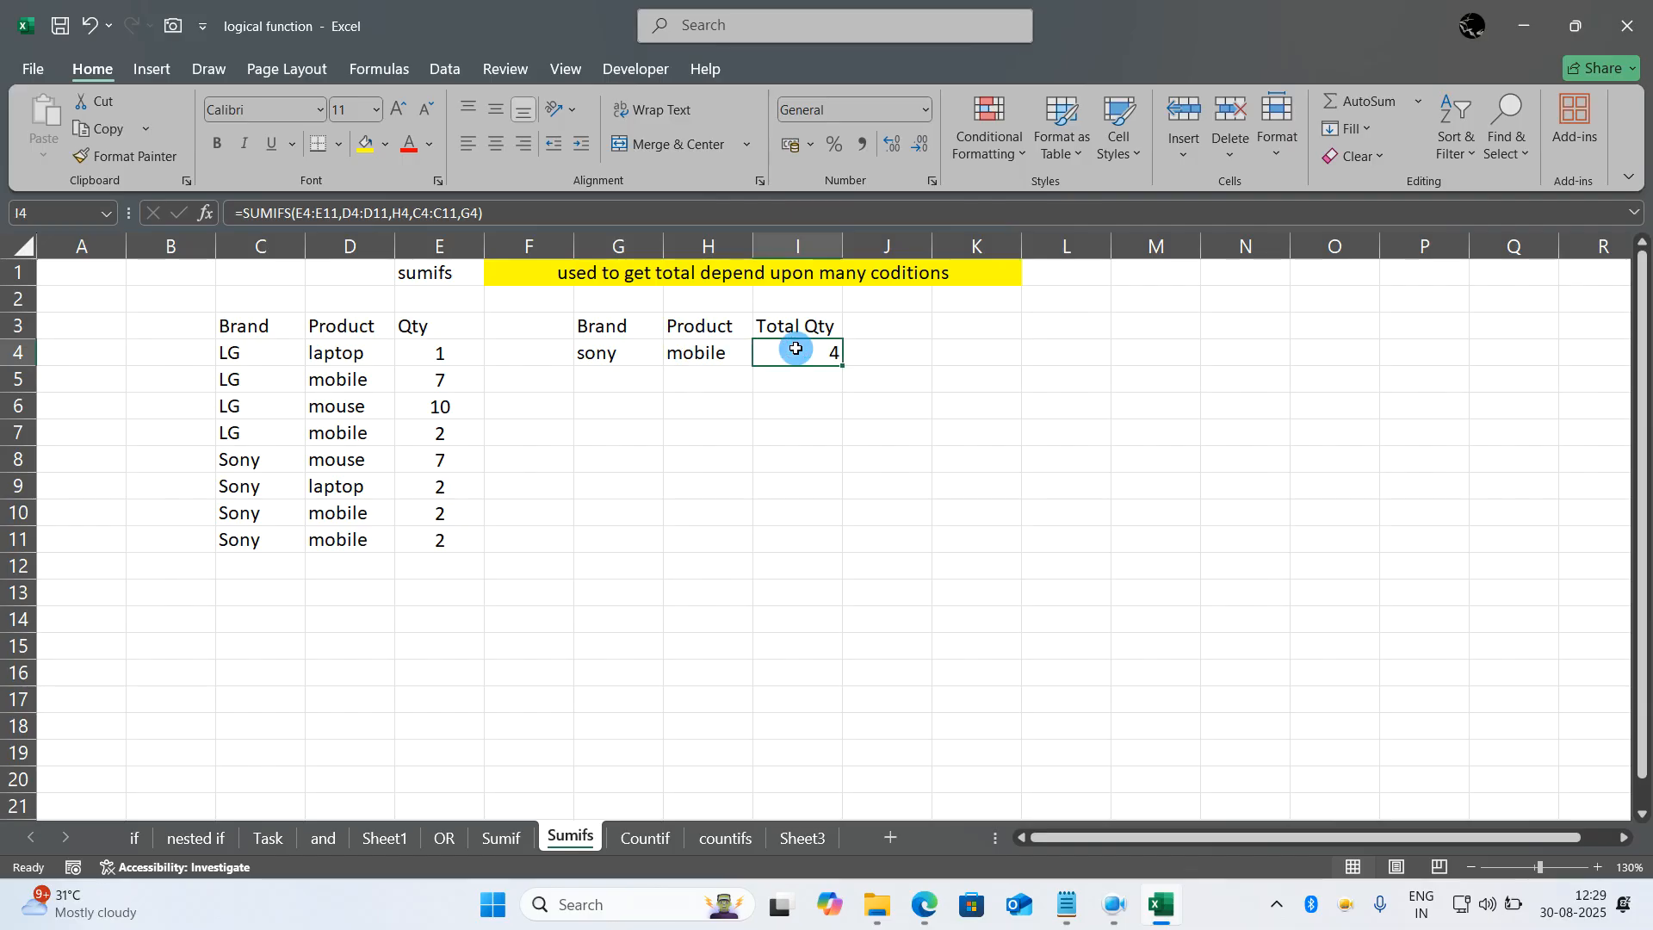
{"action": "type", "text": "=sumifs("}
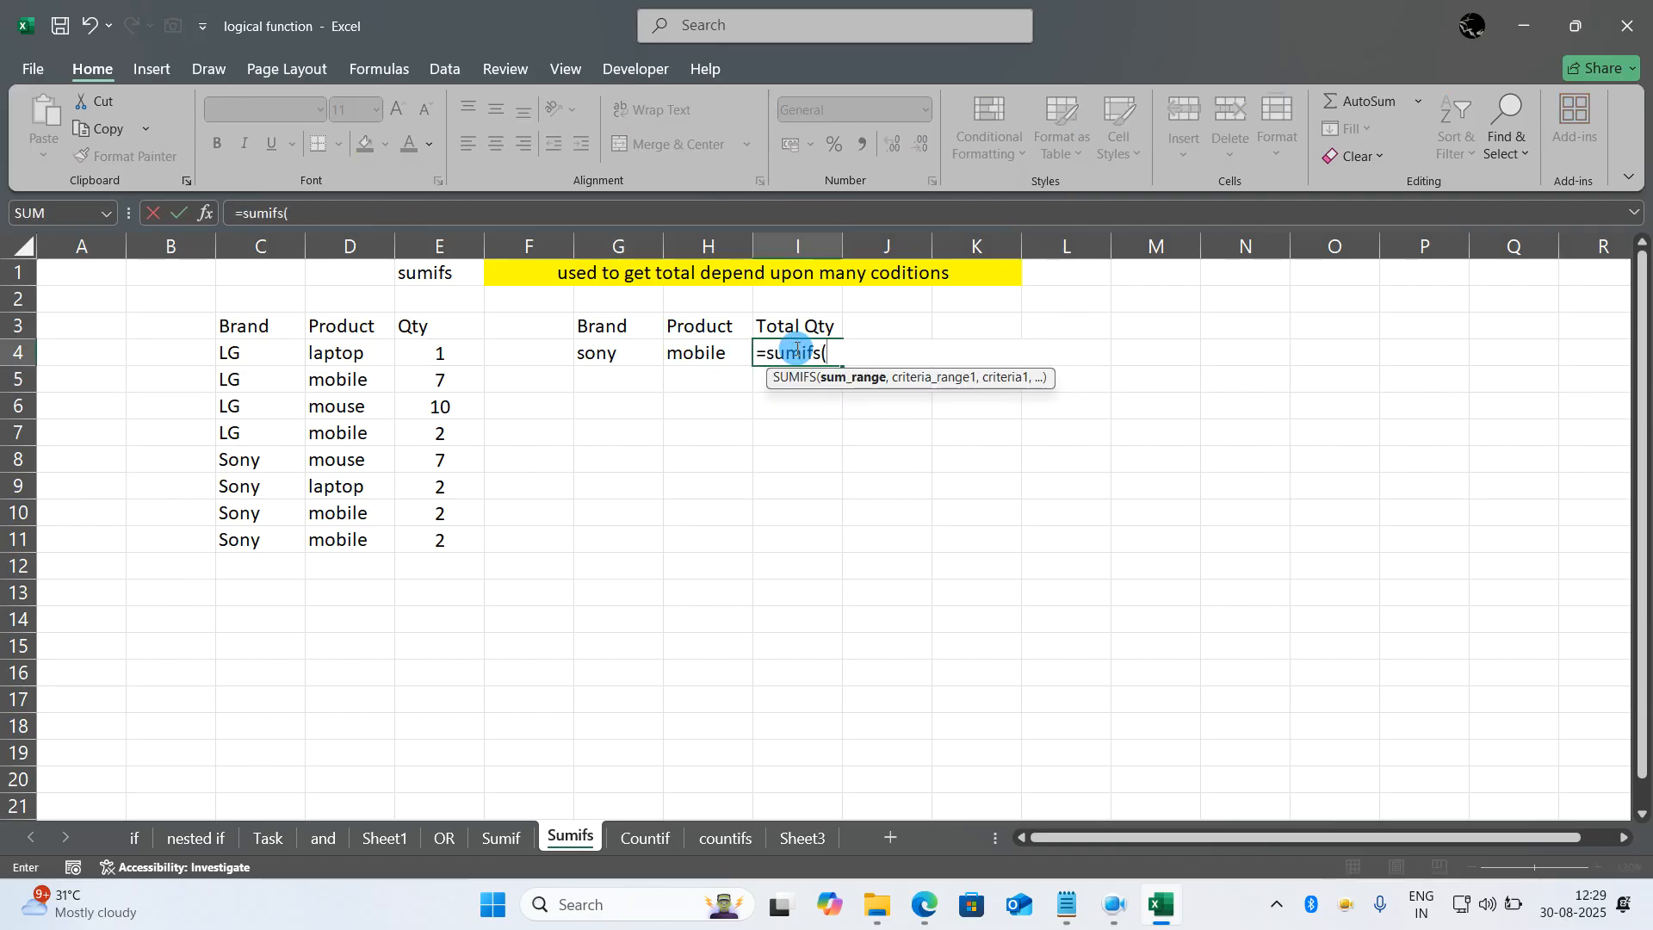
{"action": "left_click_drag", "start_coordinate": [473, 347], "coordinate": [463, 537]}
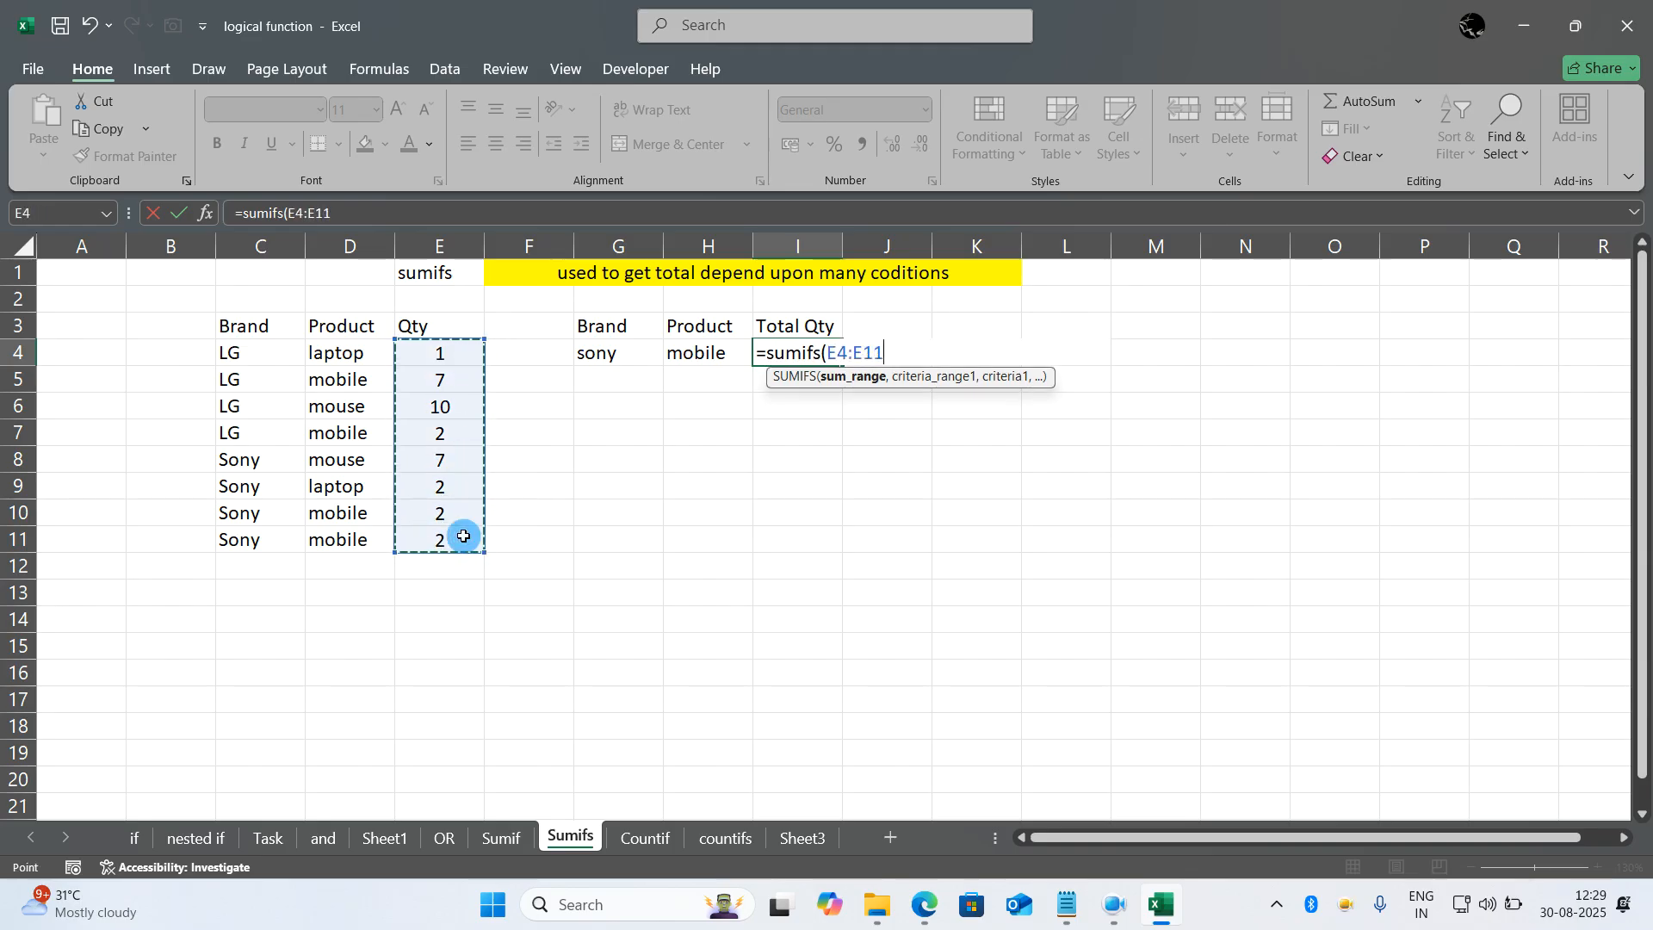
{"action": "type", "text": ","}
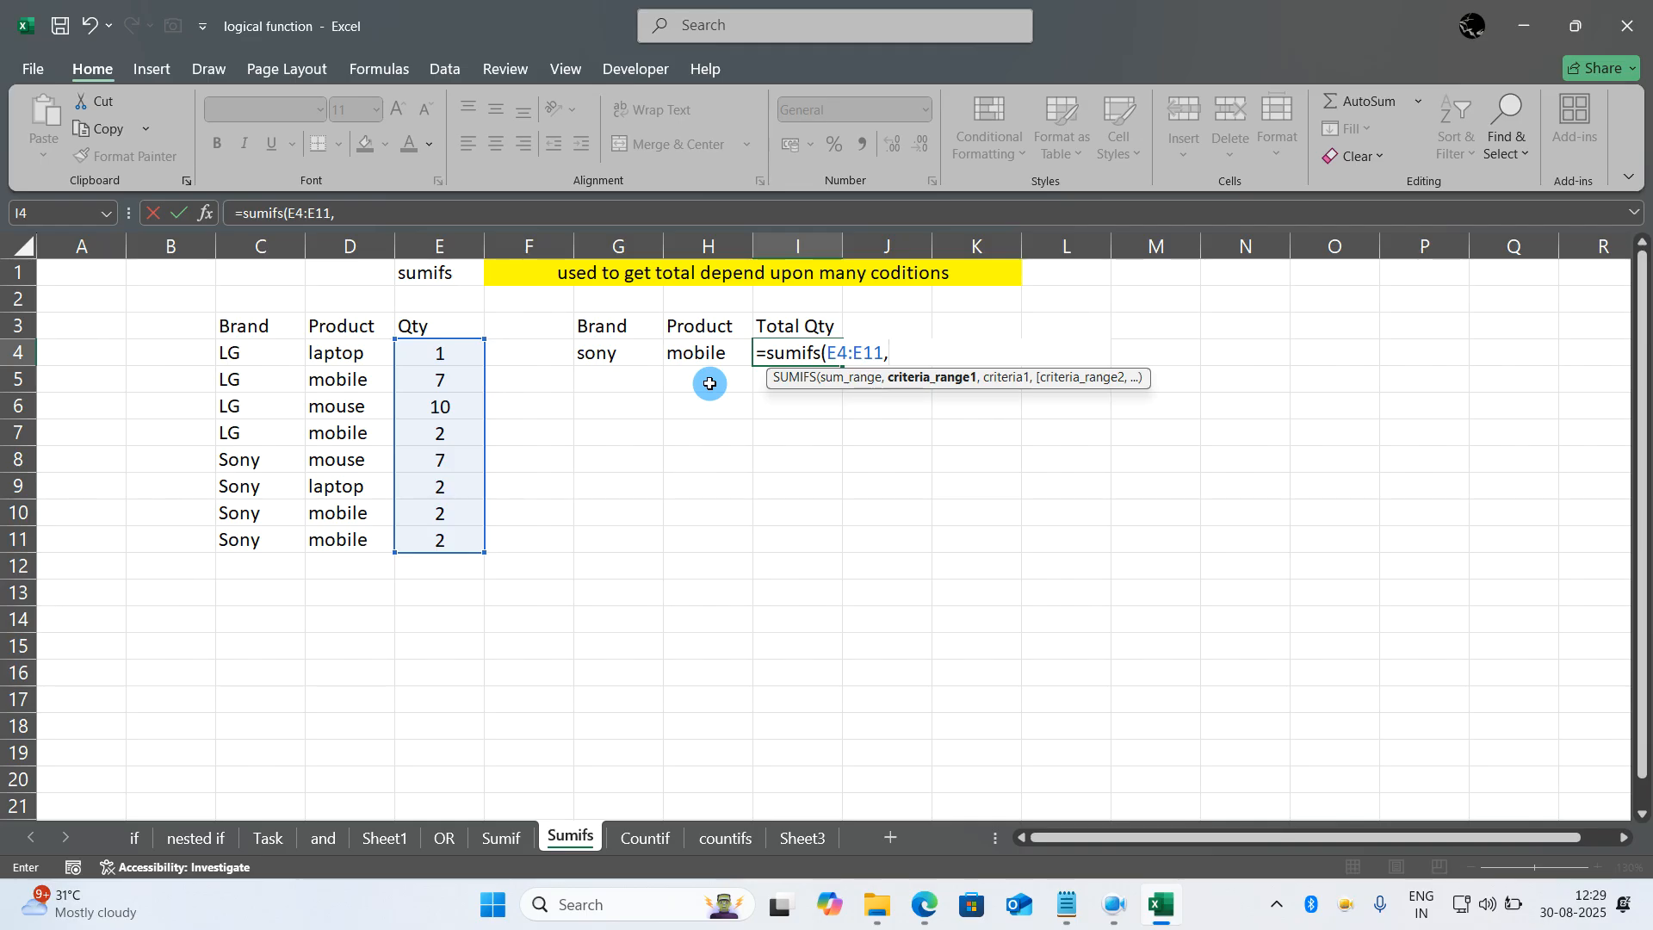
{"action": "left_click_drag", "start_coordinate": [373, 348], "coordinate": [370, 534]}
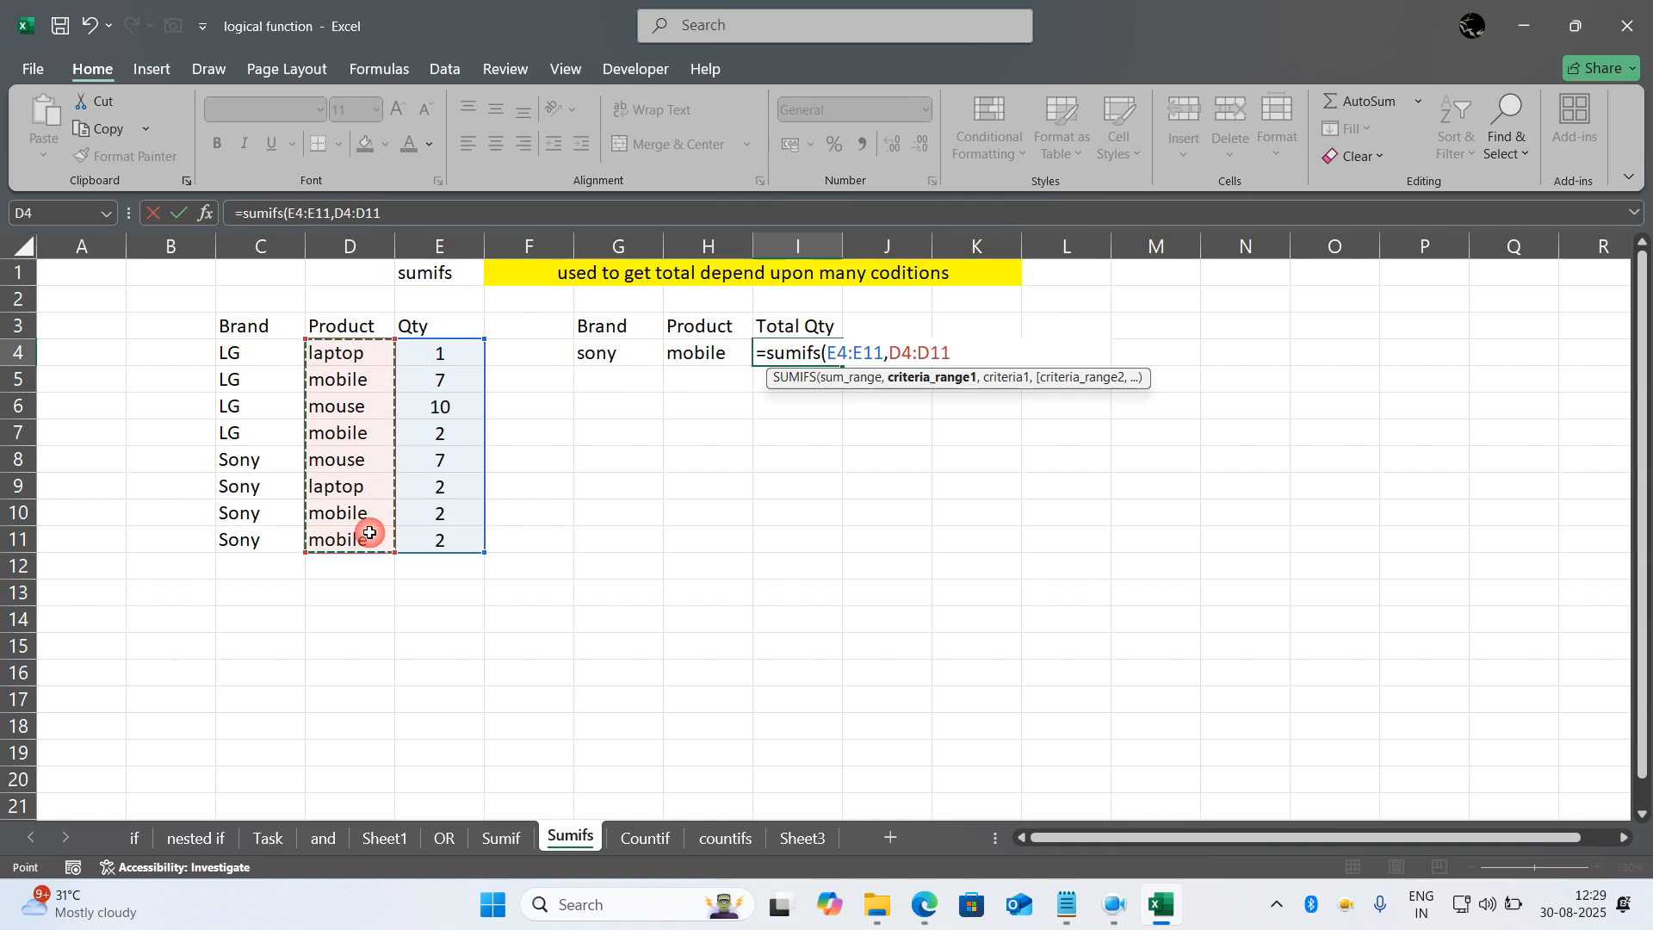
{"action": "type", "text": ","}
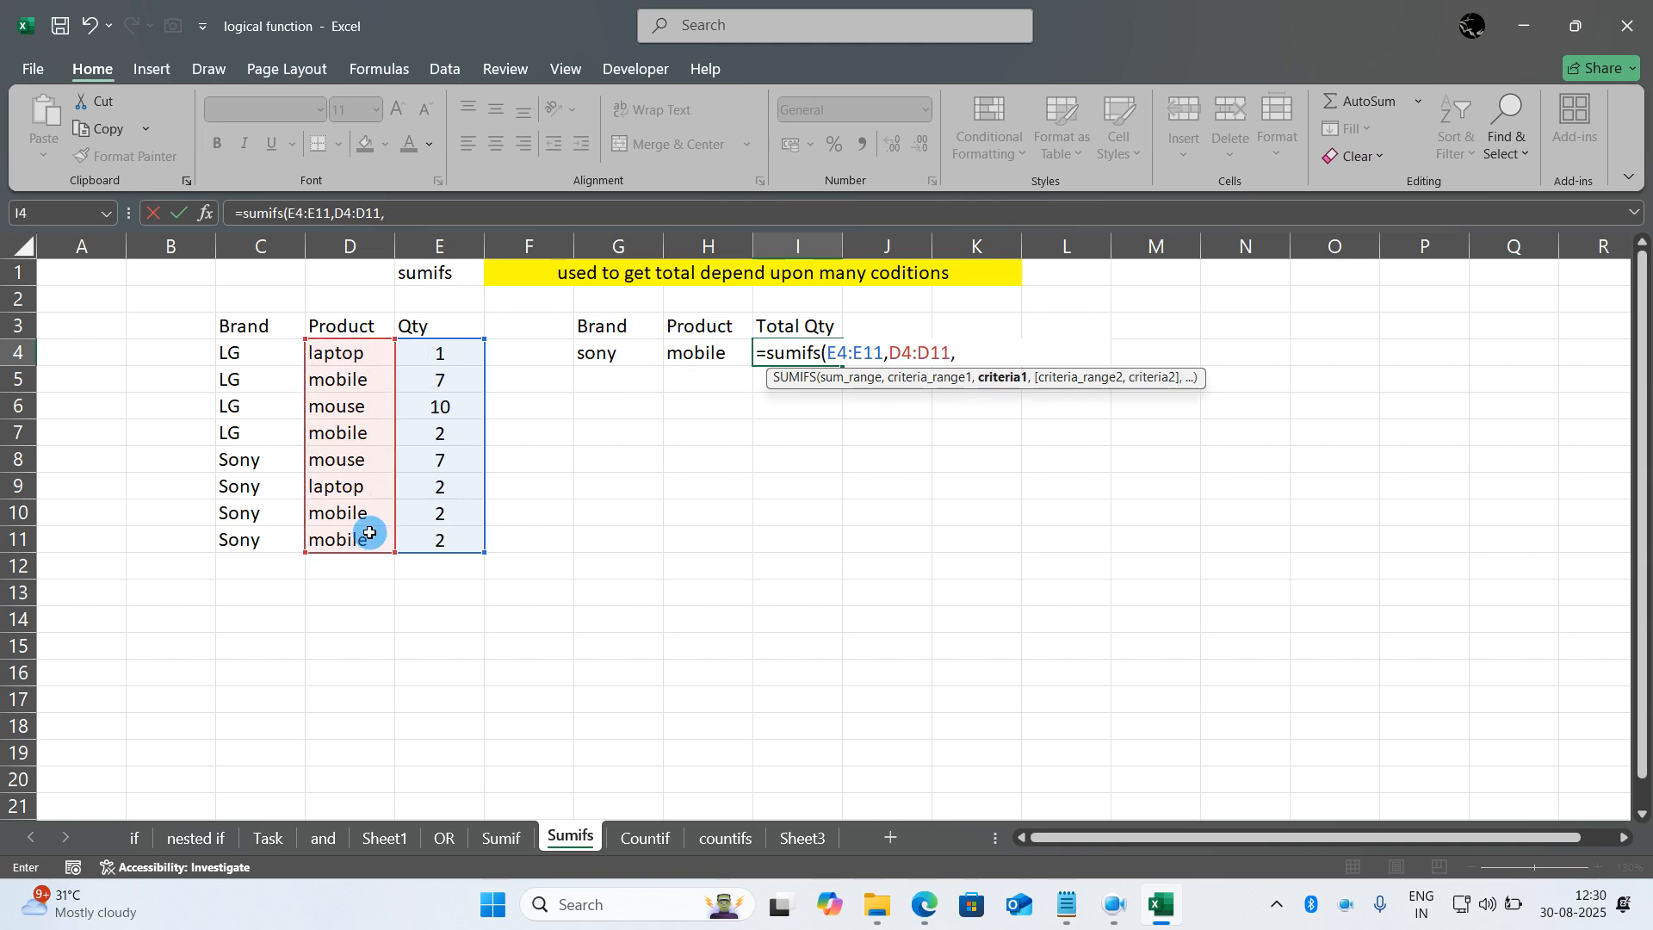
{"action": "left_click", "coordinate": [723, 356]}
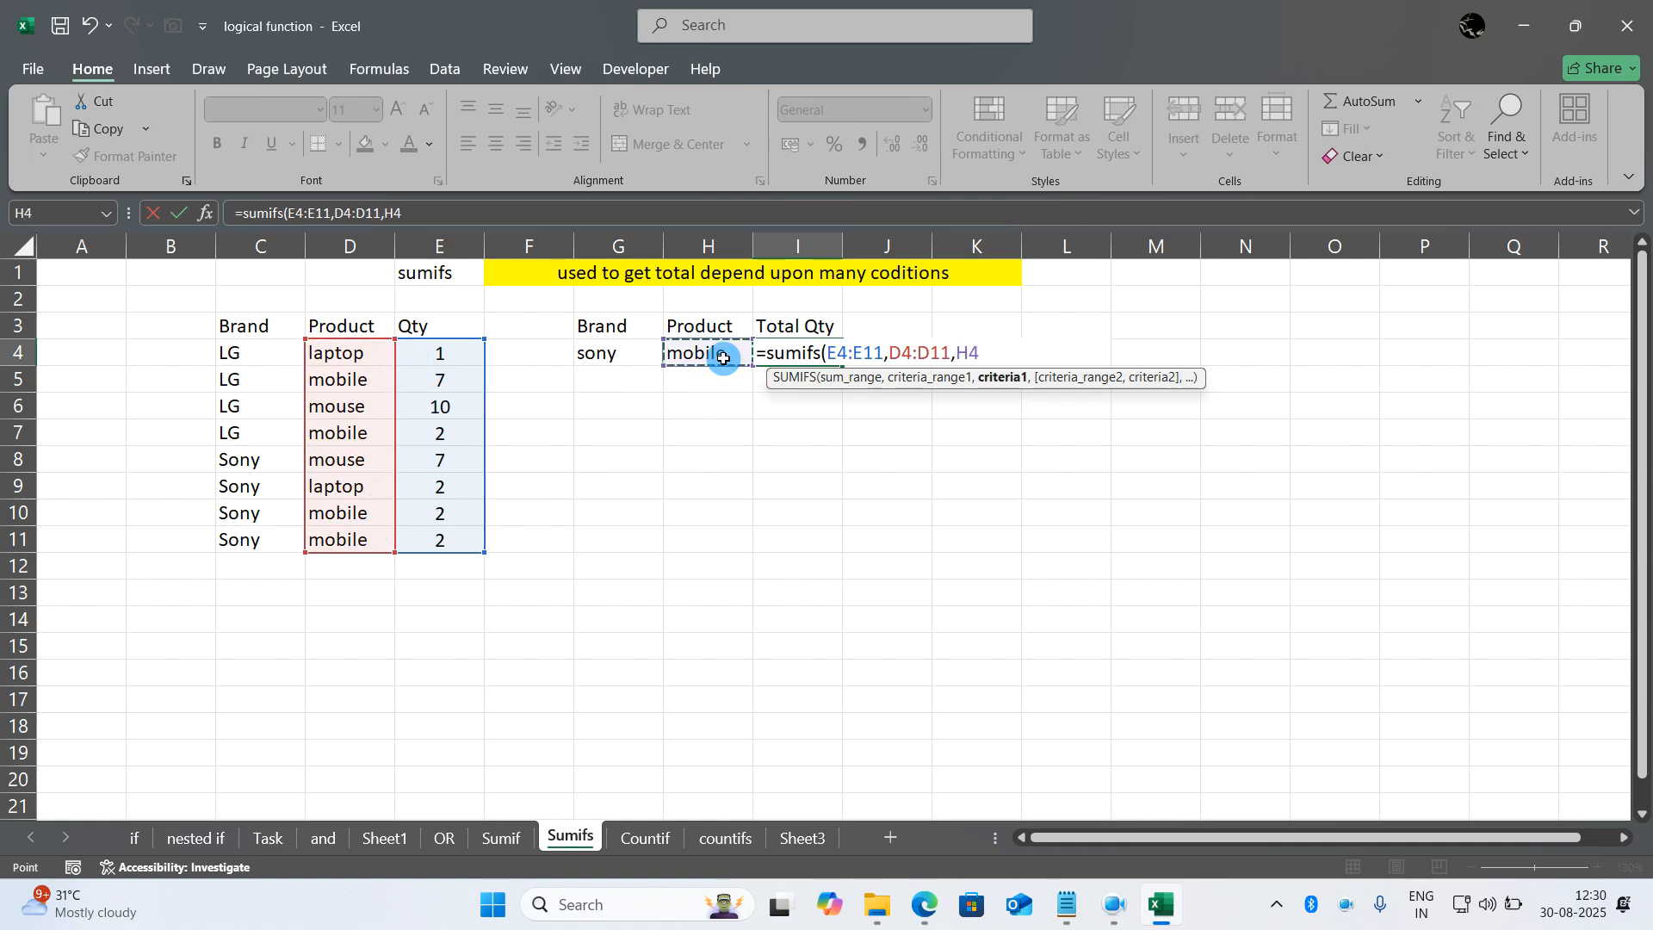
{"action": "type", "text": ","}
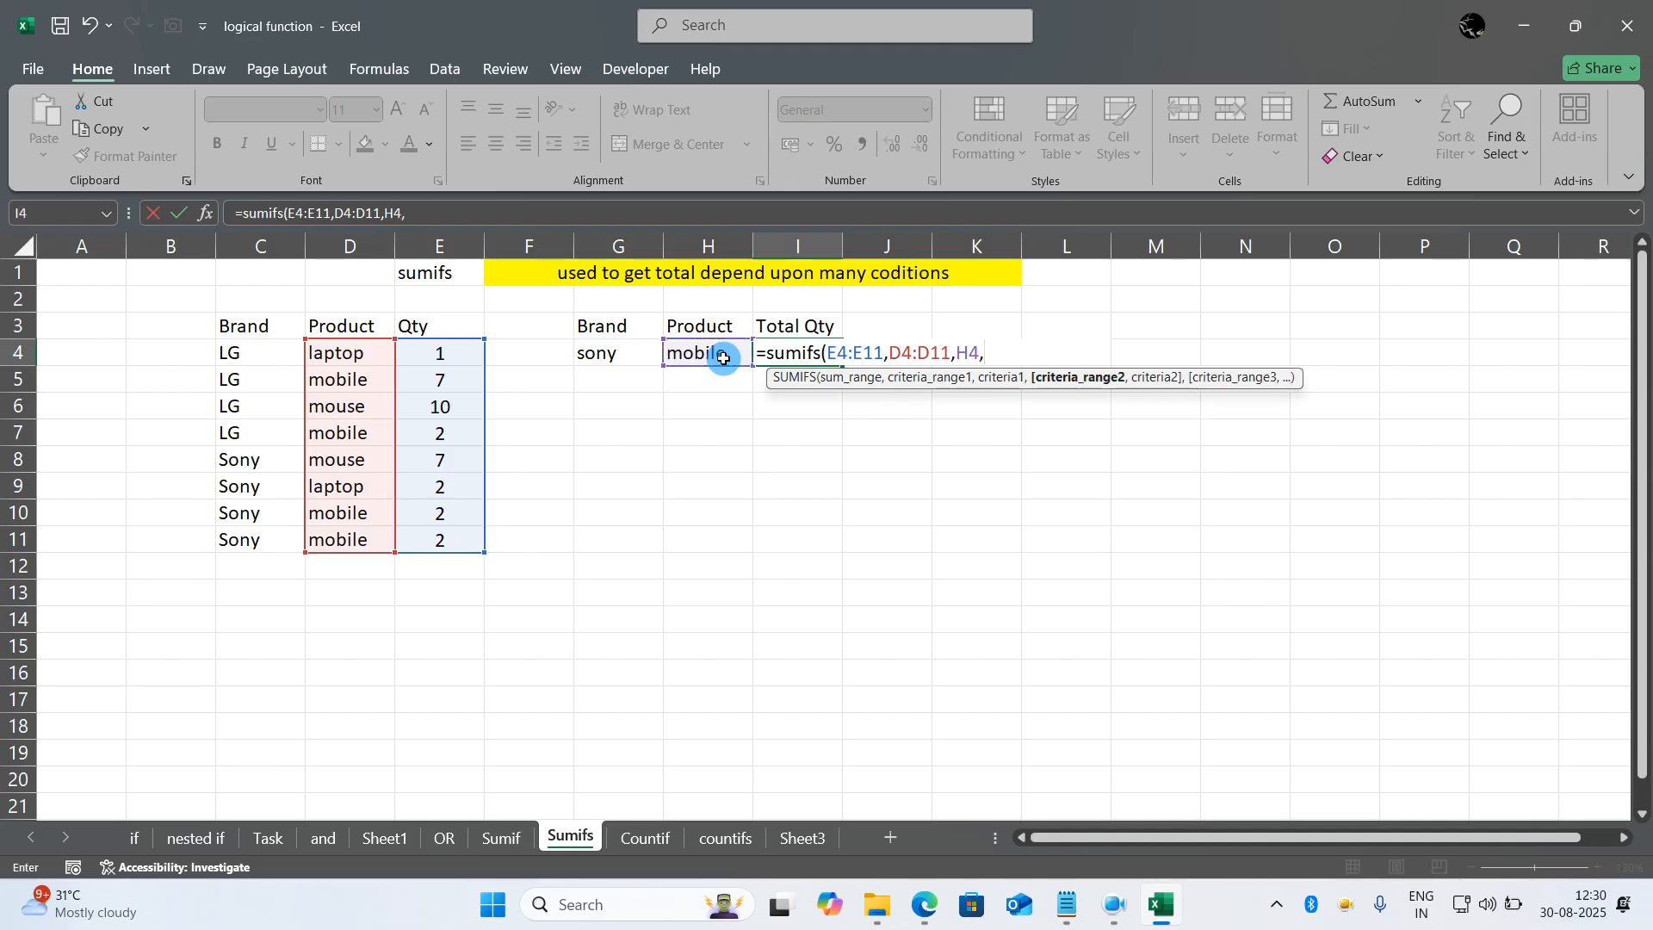
{"action": "left_click_drag", "start_coordinate": [281, 353], "coordinate": [270, 539]}
{"action": "type", "text": ","}
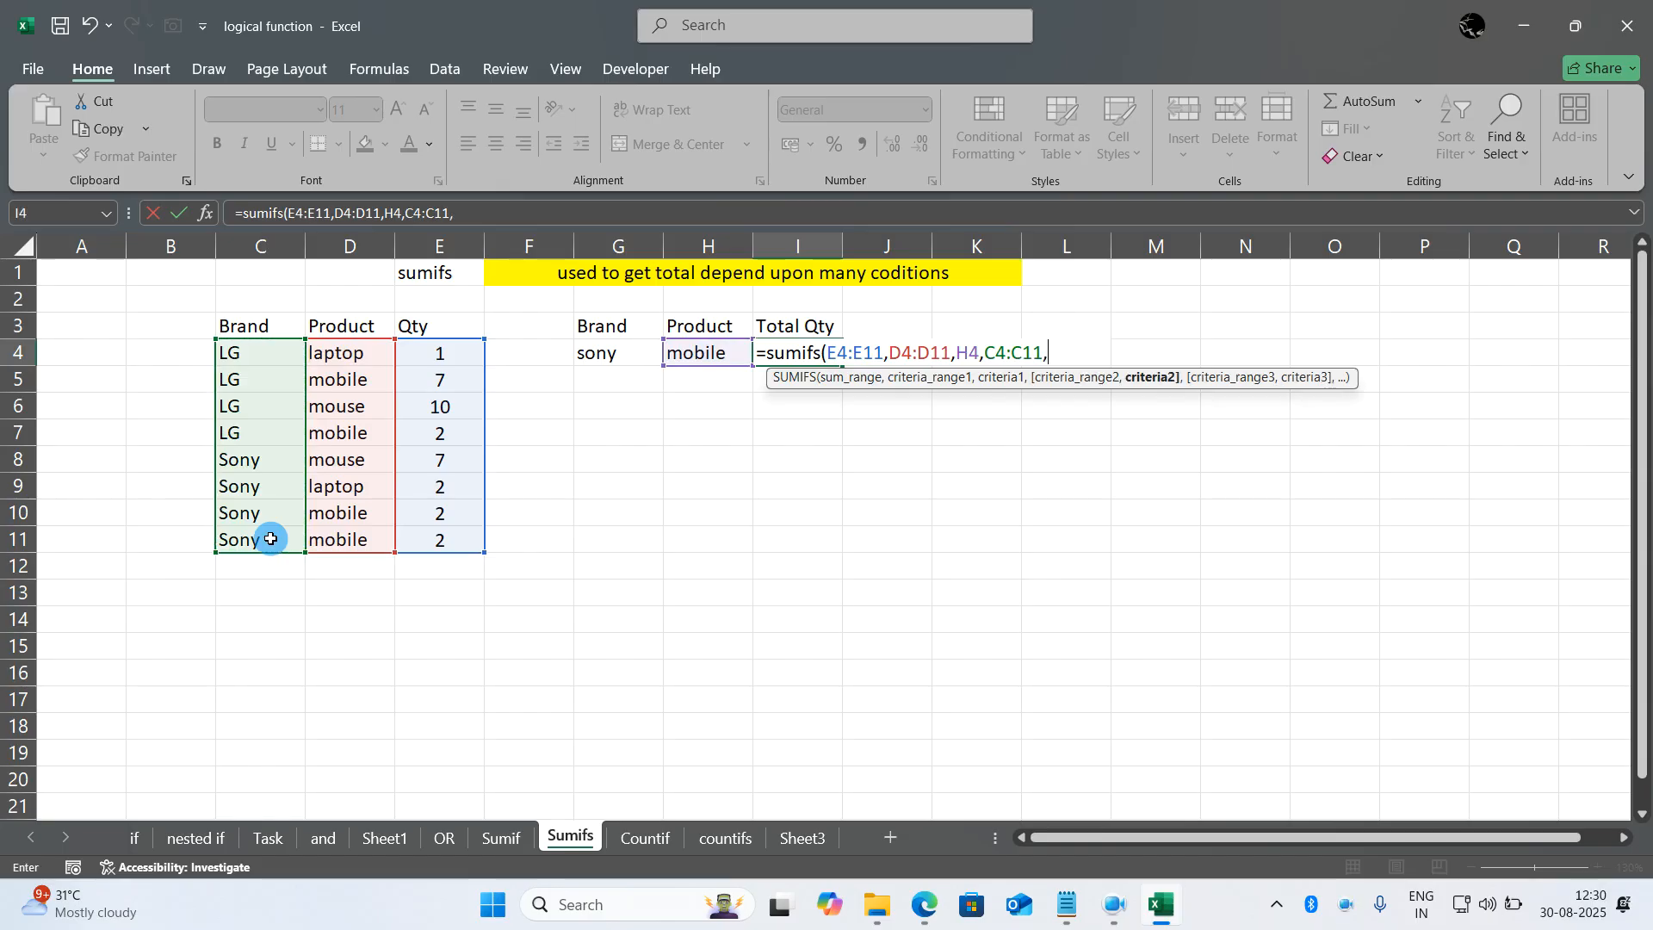
{"action": "left_click", "coordinate": [622, 354]}
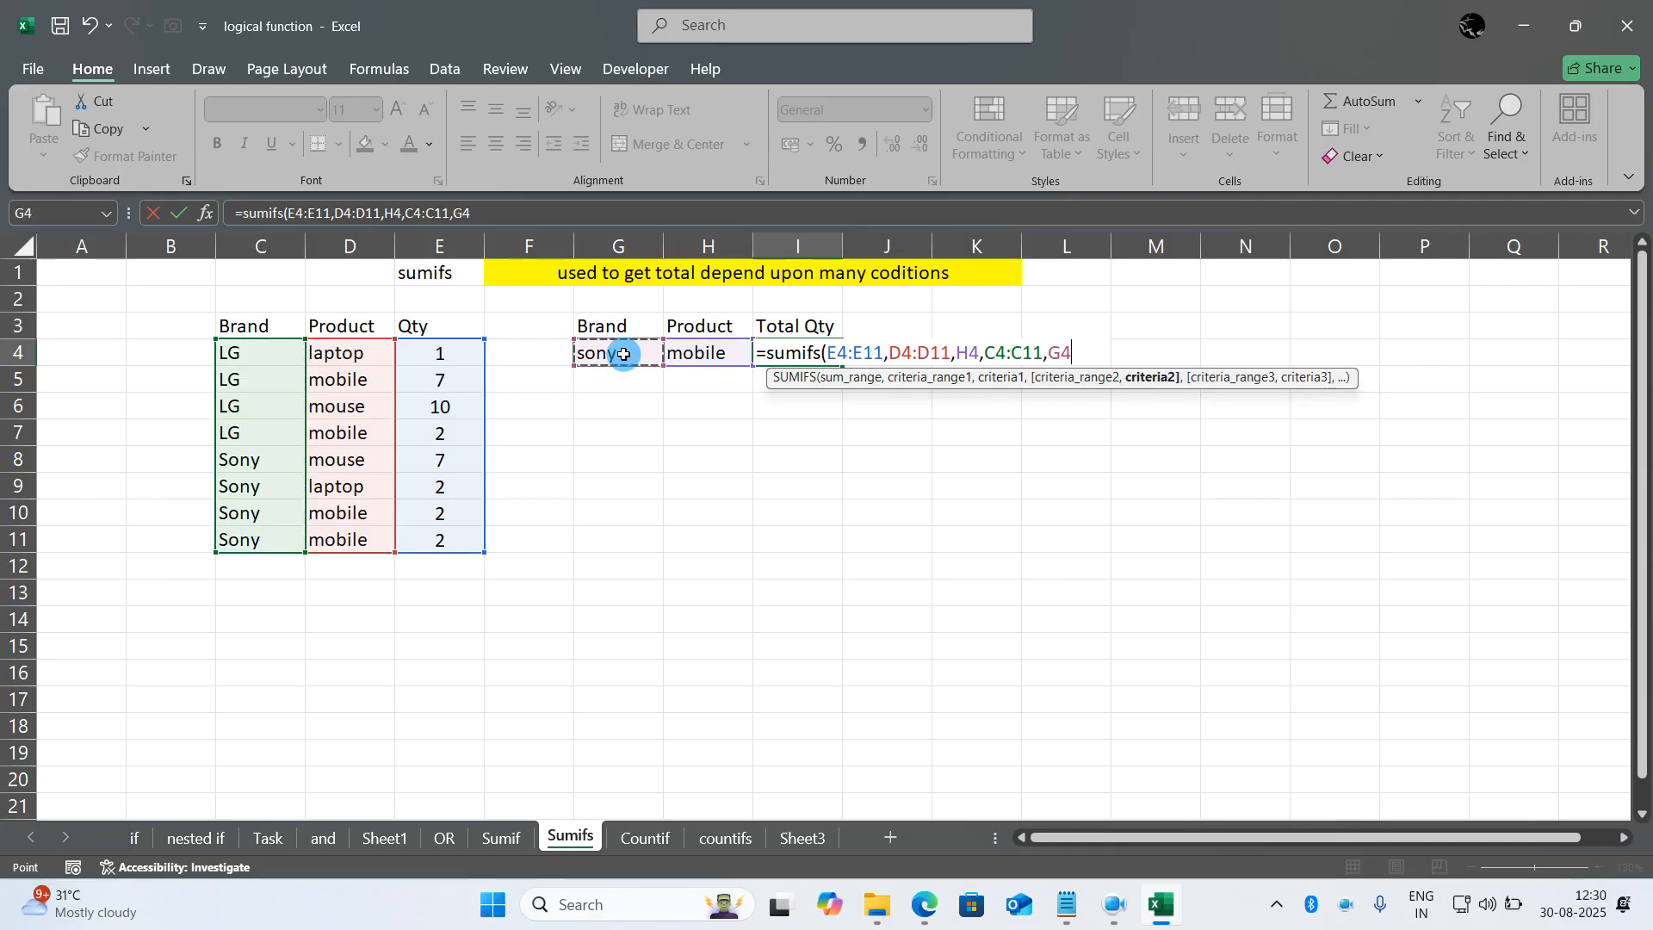
{"action": "type", "text": ")"}
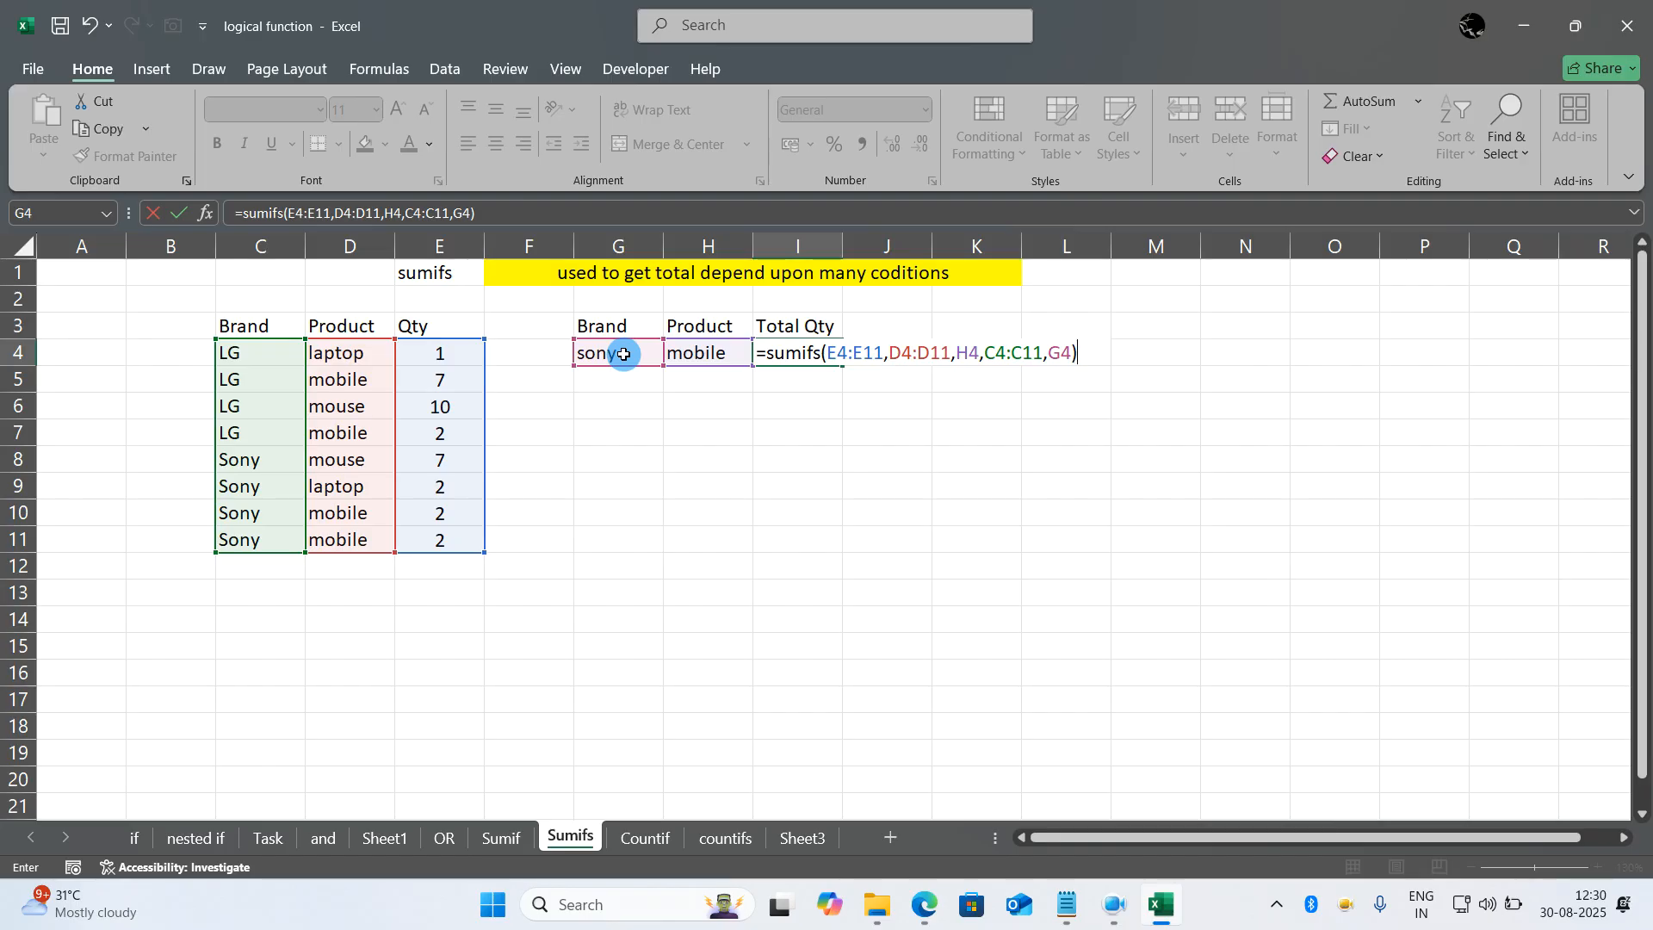
{"action": "key", "text": "Return"}
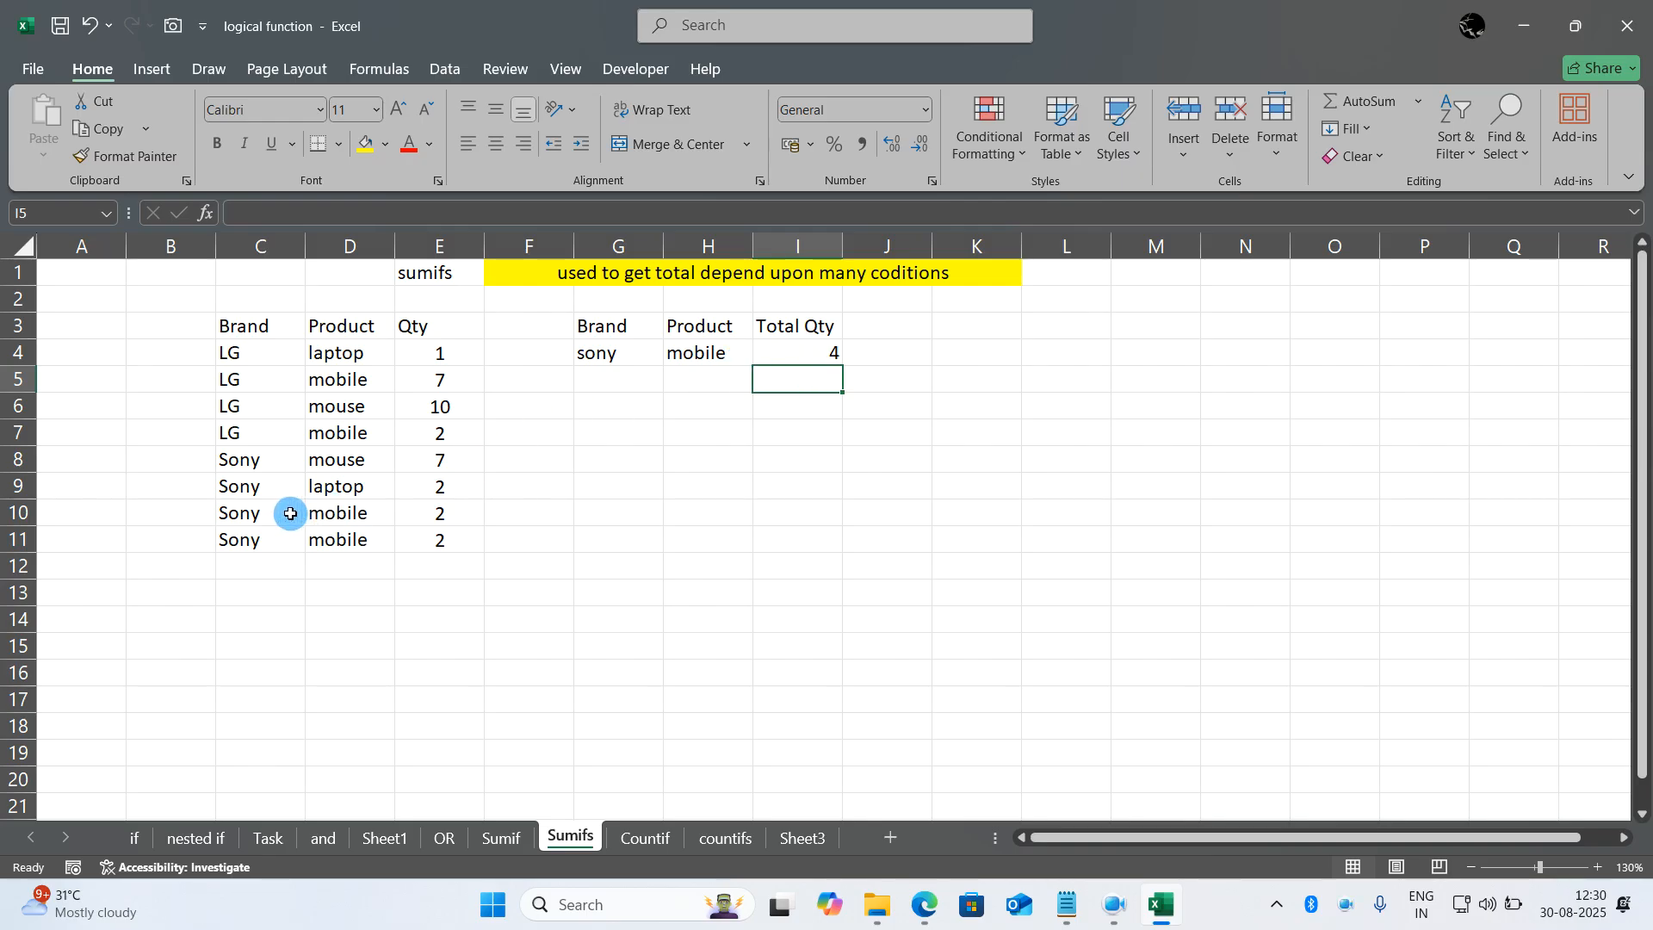
{"action": "left_click_drag", "start_coordinate": [251, 514], "coordinate": [418, 542]}
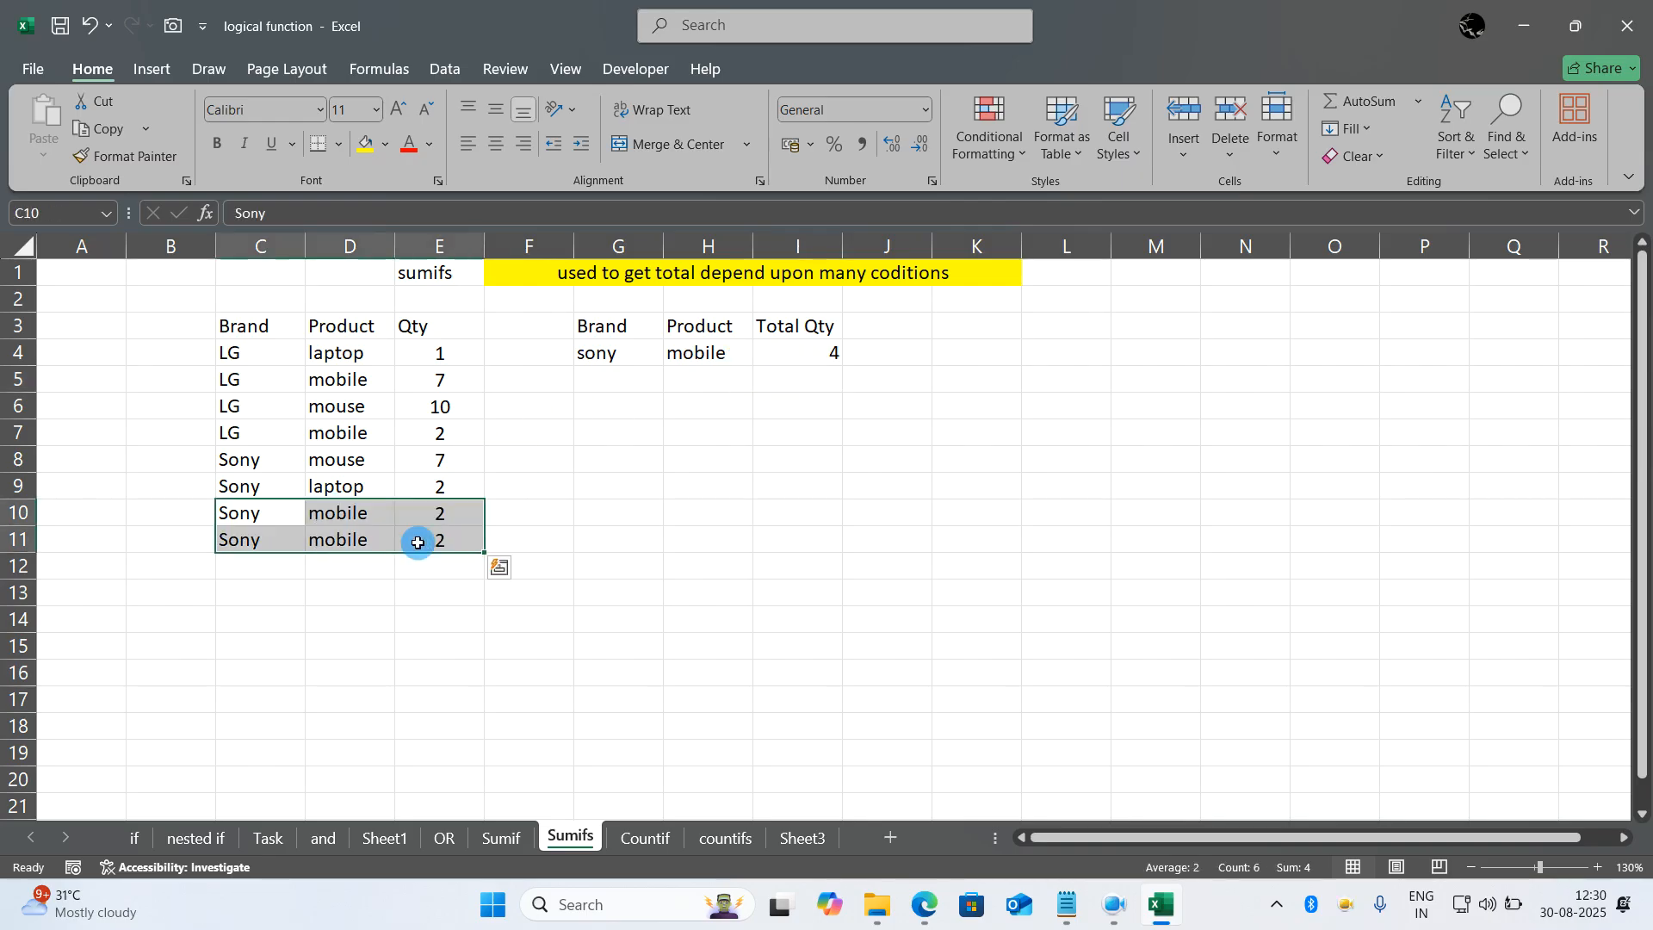
- Change the Brand criterion in G4 to lg and check the total against the LG mobile row C5:E5
{"action": "left_click", "coordinate": [601, 353]}
{"action": "left_click", "coordinate": [601, 353]}
{"action": "type", "text": "lg"}
{"action": "key", "text": "Return"}
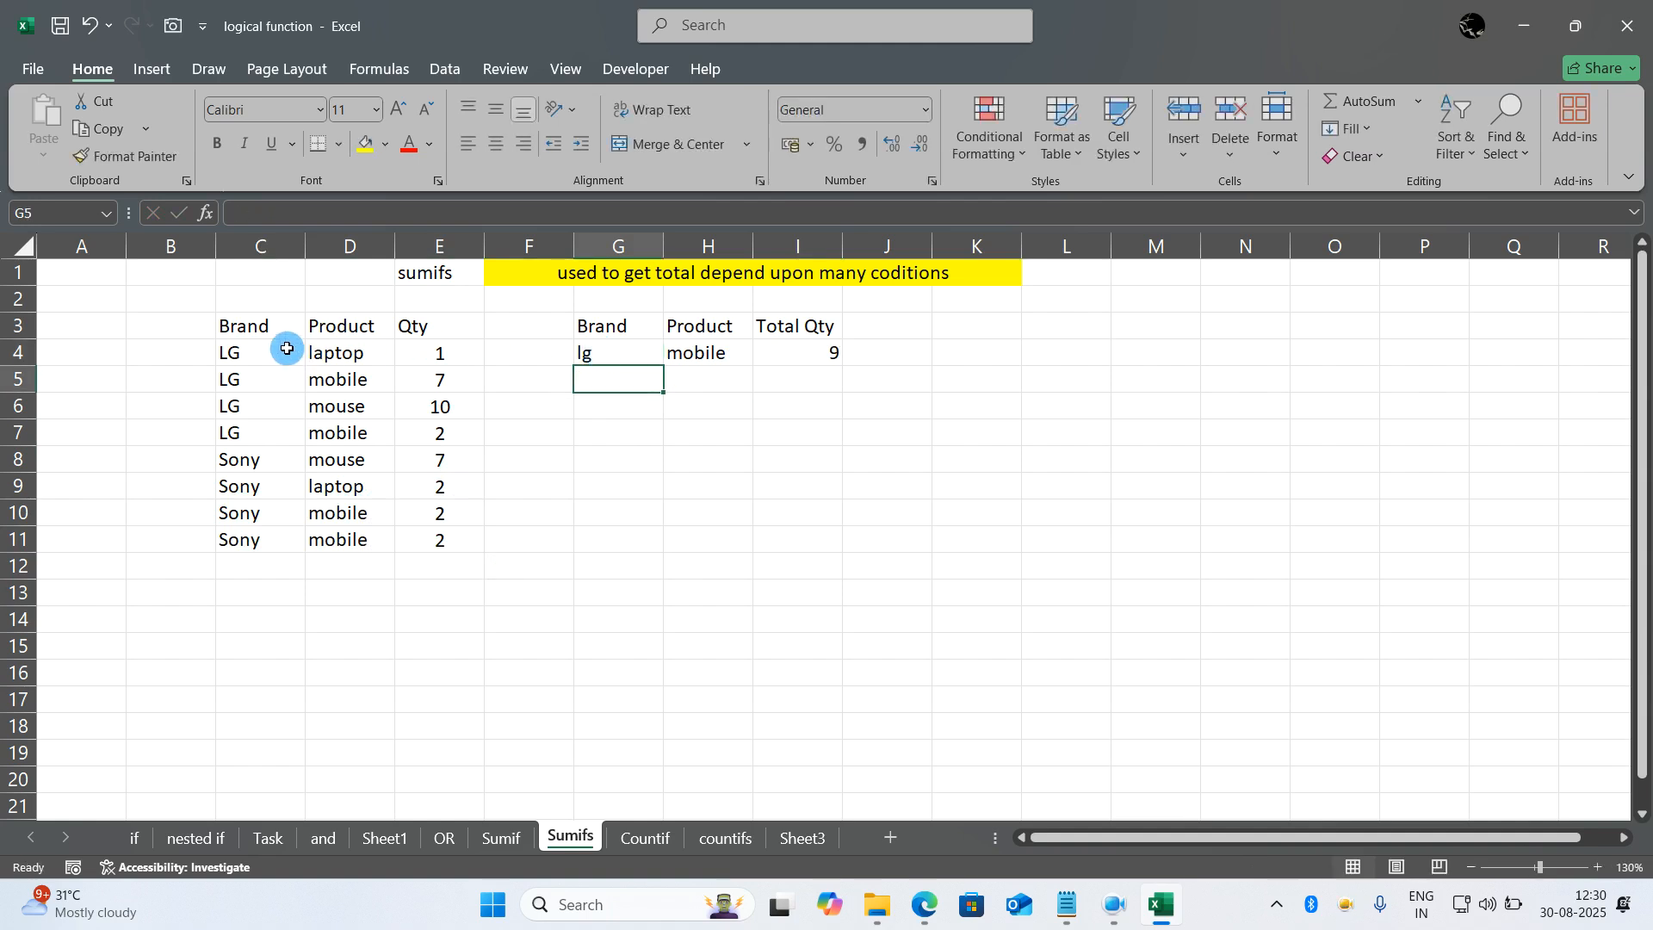
{"action": "left_click", "coordinate": [242, 378]}
{"action": "left_click_drag", "start_coordinate": [242, 378], "coordinate": [413, 374]}
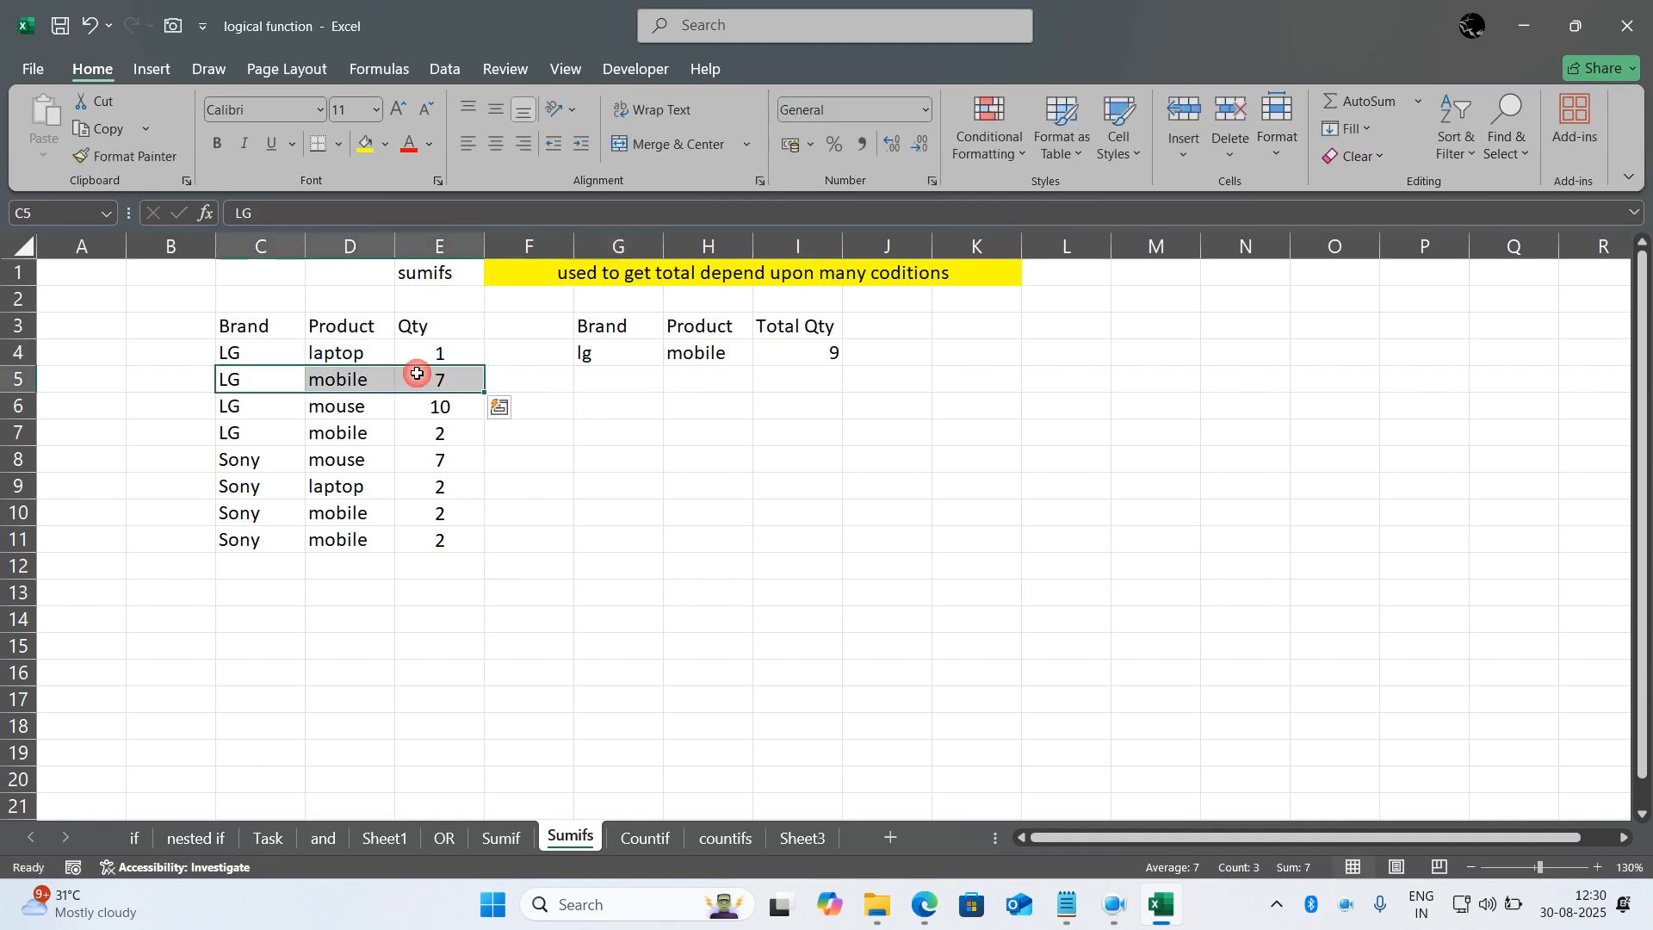
- Check the Total Qty result against the second LG mobile row, C7:E7
{"action": "left_click_drag", "start_coordinate": [255, 440], "coordinate": [422, 434]}
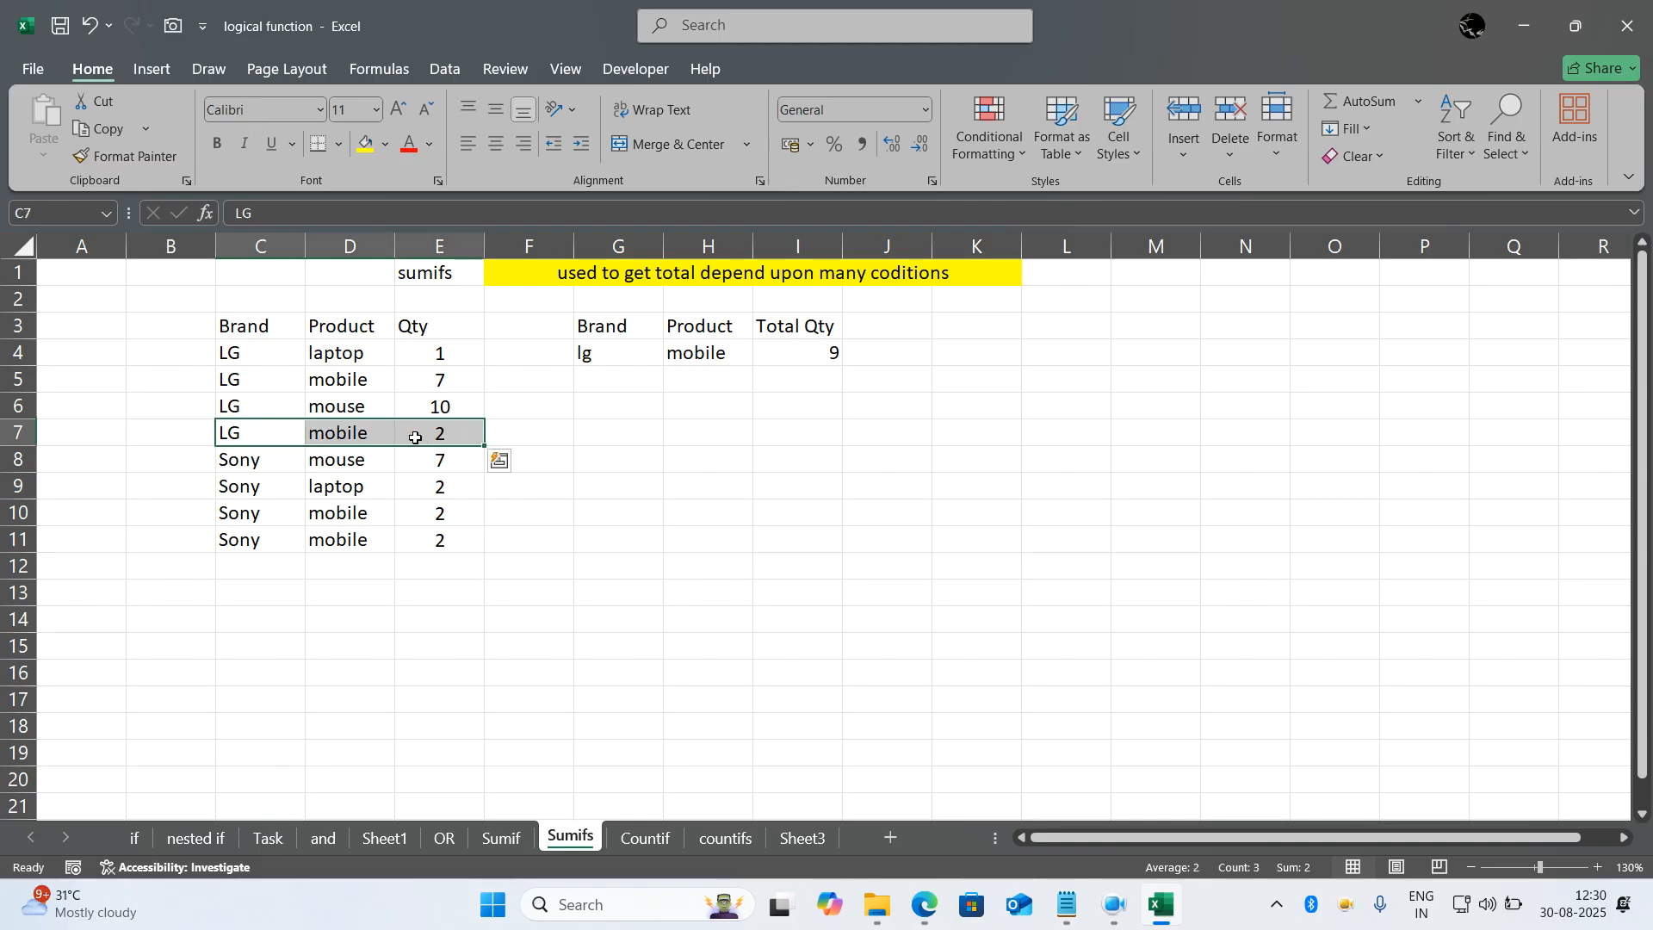
{"action": "left_click", "coordinate": [801, 462]}
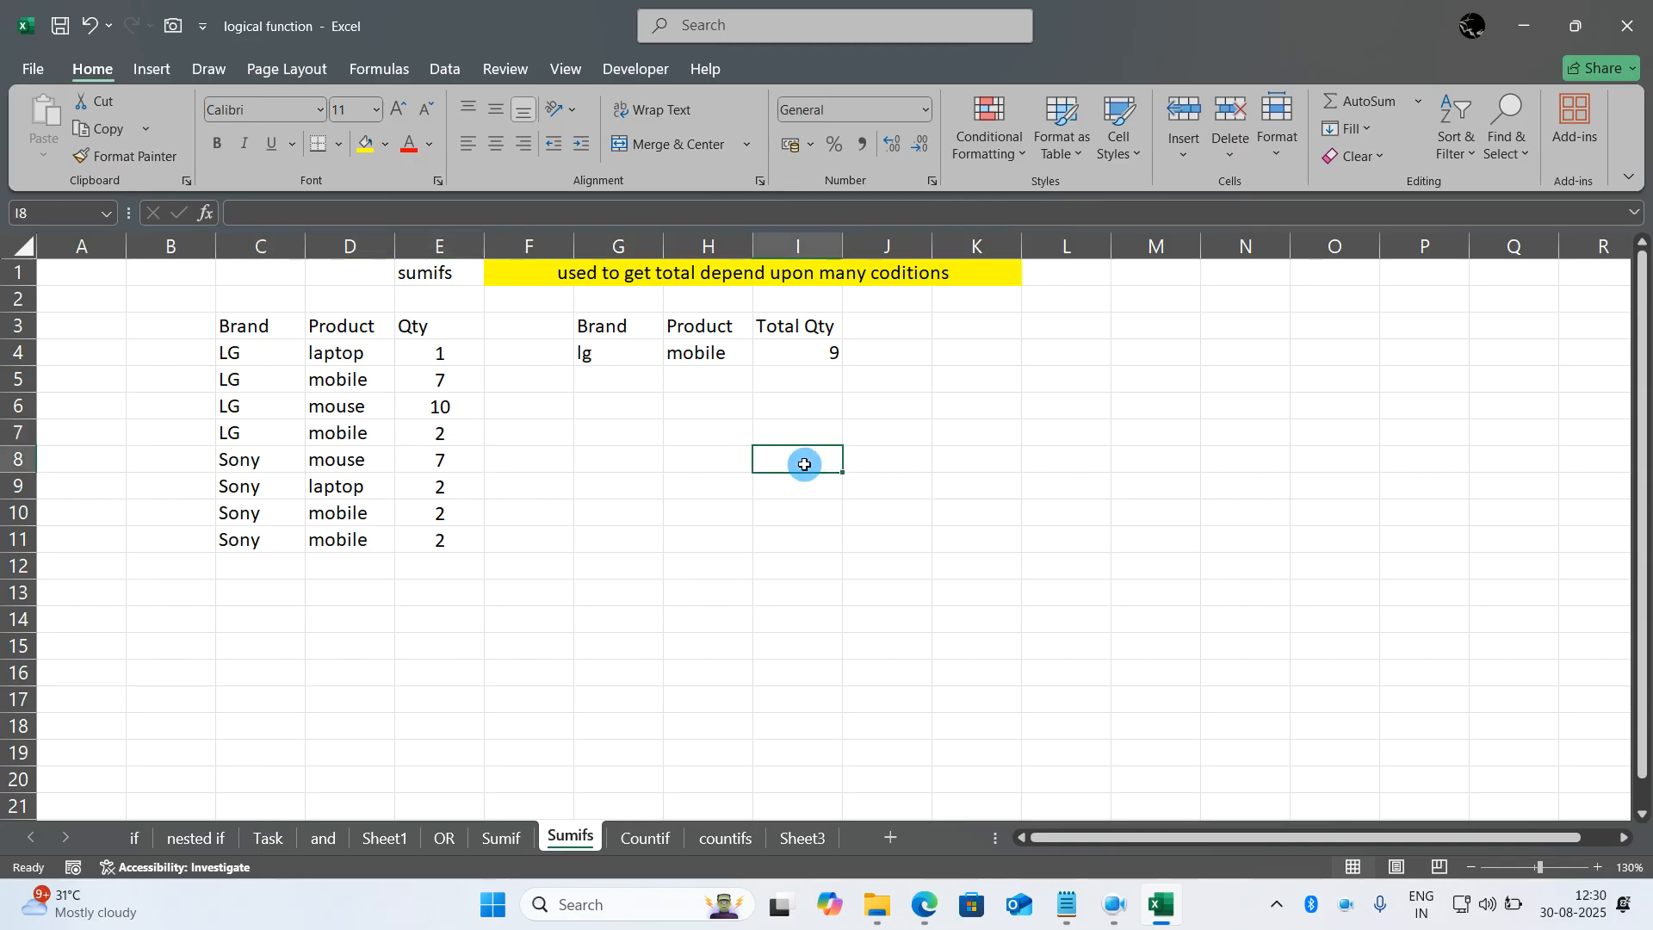
- On Sheet3, enter the text computer in E4 and the search letter t in E5
{"action": "left_click", "coordinate": [645, 838]}
{"action": "left_click", "coordinate": [726, 837]}
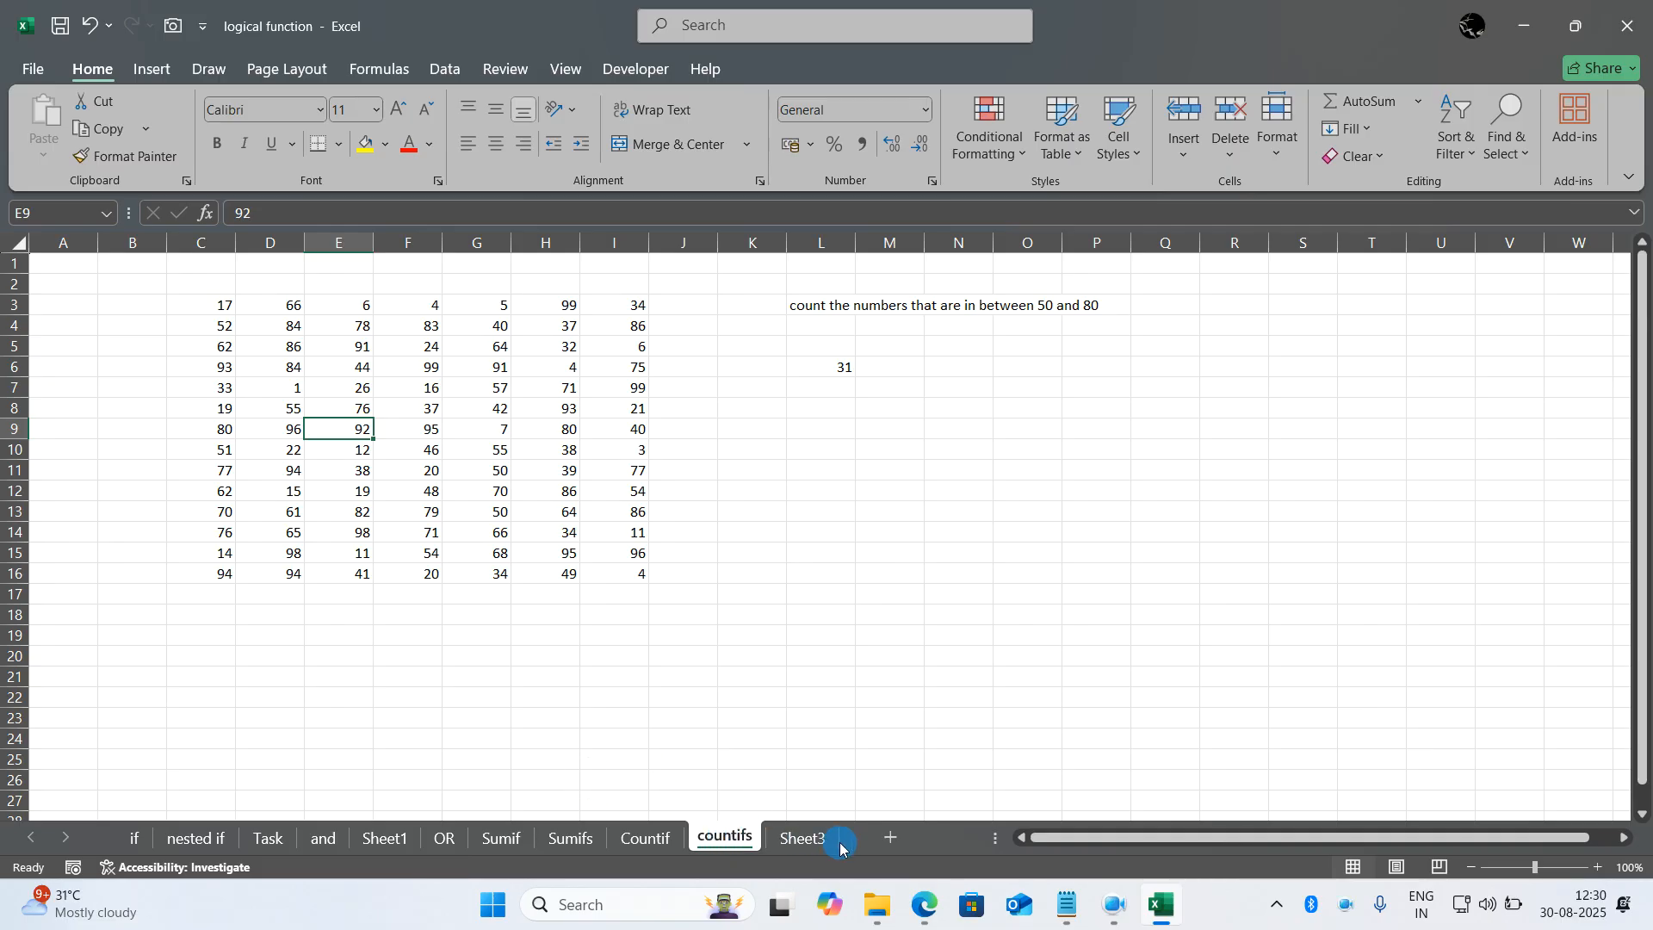
{"action": "left_click", "coordinate": [813, 848]}
{"action": "left_click", "coordinate": [642, 573]}
{"action": "scroll", "coordinate": [644, 576], "scroll_direction": "up", "scroll_amount": 1}
{"action": "scroll", "coordinate": [644, 576], "scroll_direction": "up", "scroll_amount": 1}
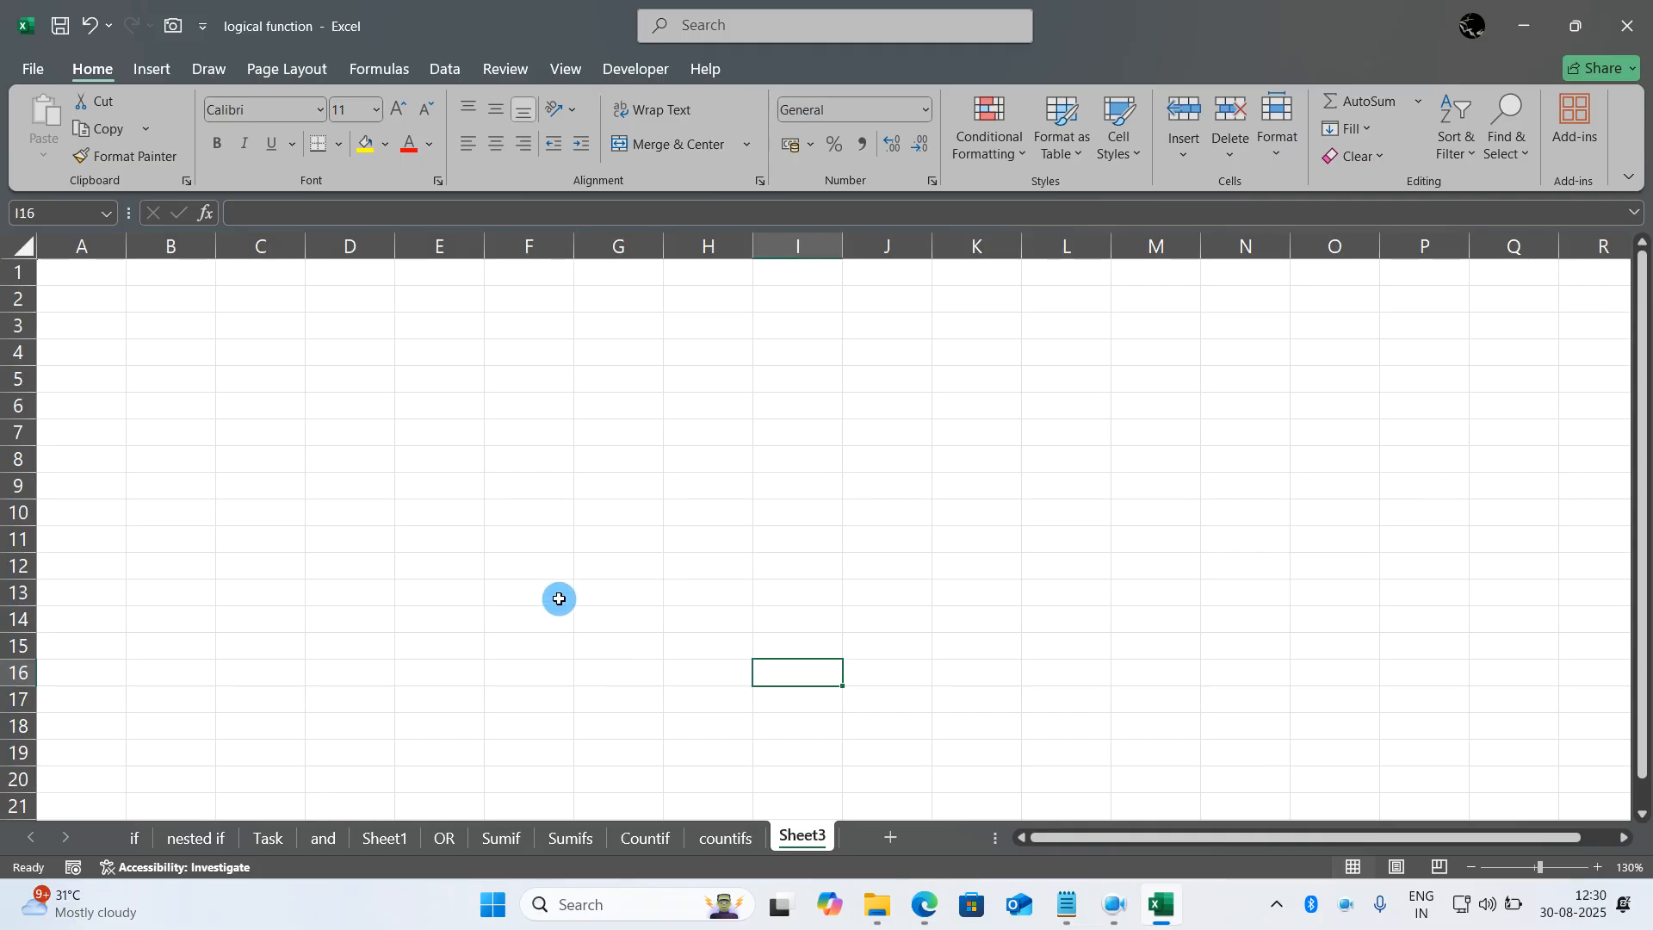
{"action": "left_click", "coordinate": [480, 350]}
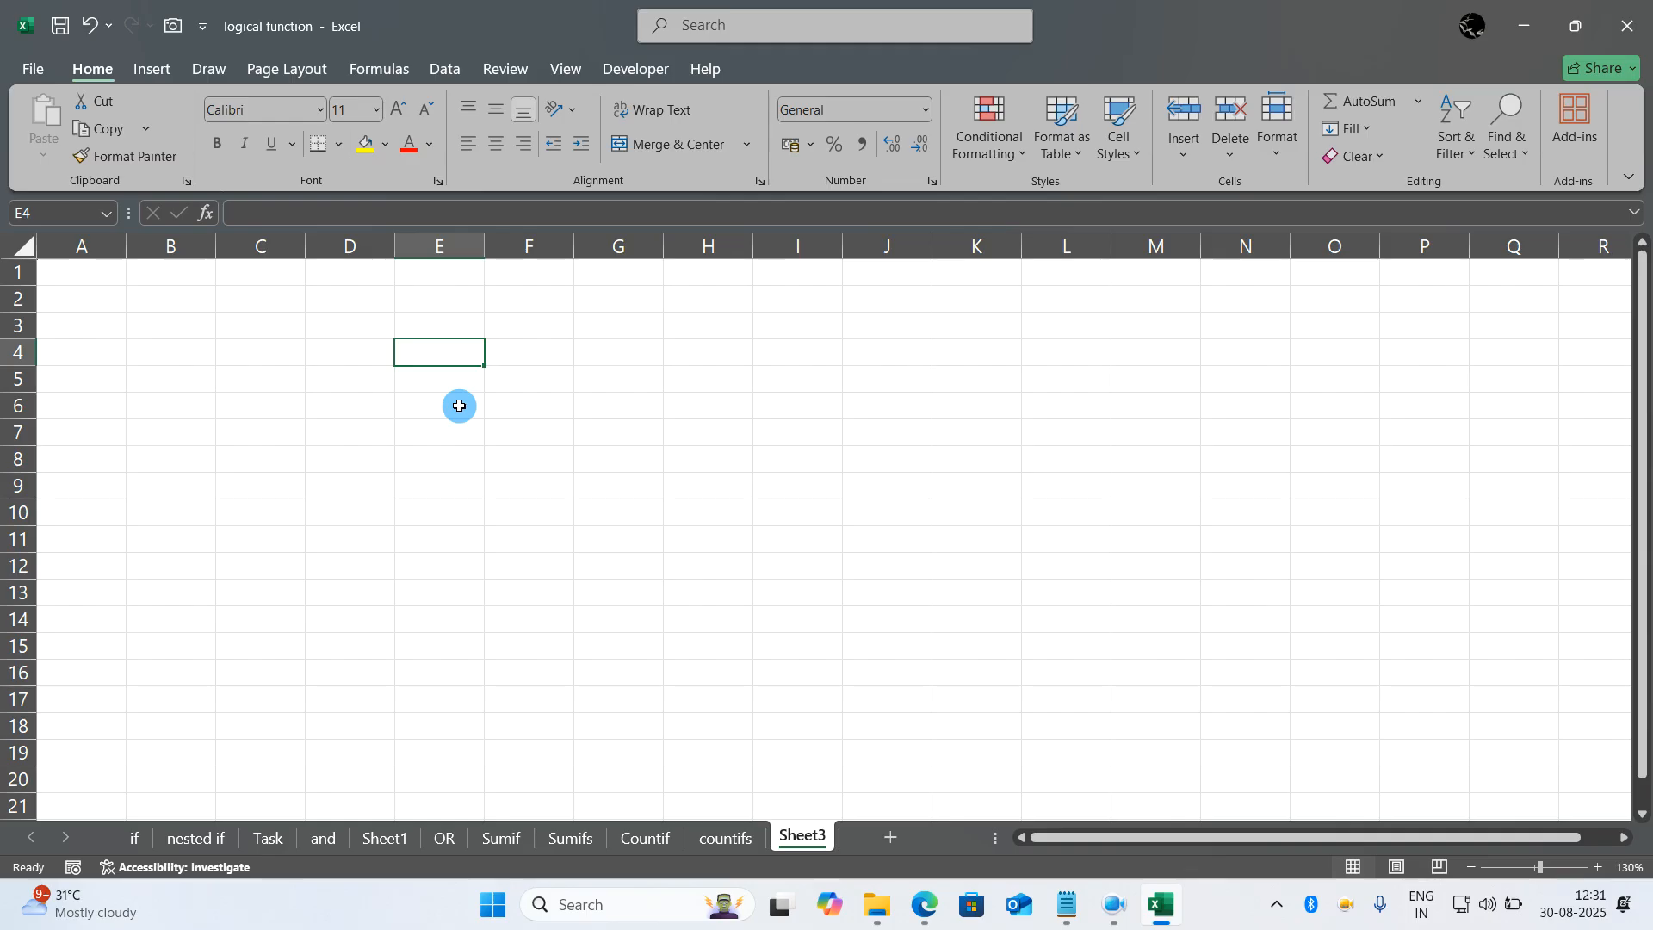
{"action": "type", "text": "computer"}
{"action": "key", "text": "Return"}
{"action": "type", "text": "t"}
{"action": "key", "text": "Tab"}
- Enter =FIND(E5,E4) in G4 to locate the letter from E5 within the word in E4
{"action": "key", "text": "Up"}
{"action": "key", "text": "Right"}
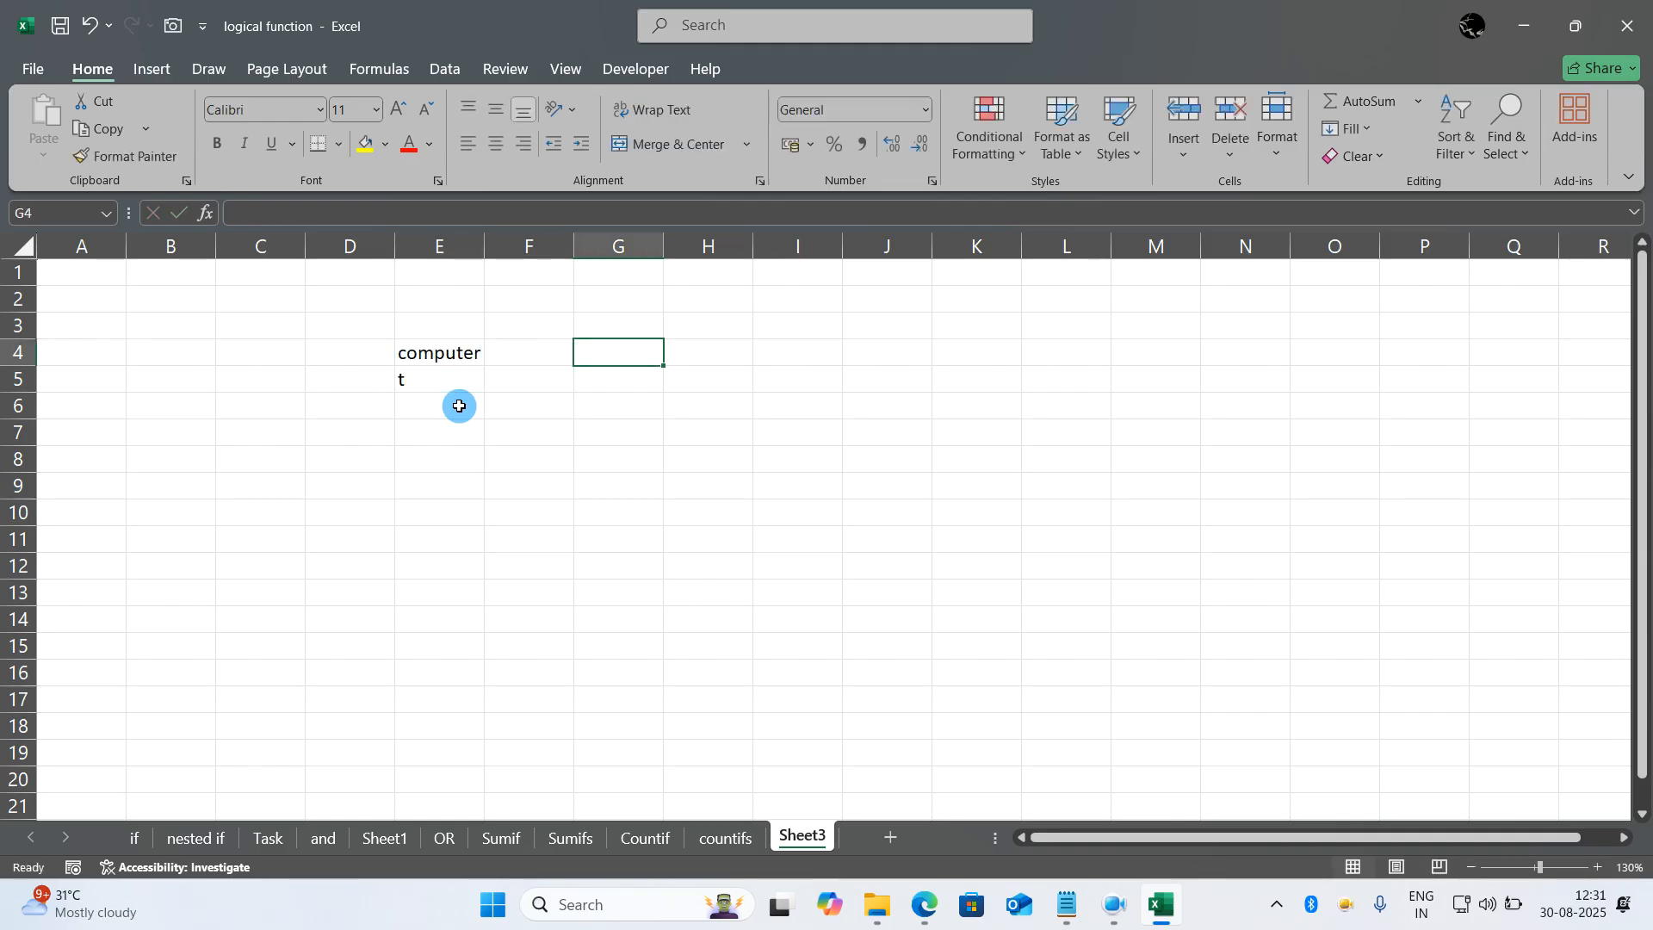
{"action": "type", "text": "=find("}
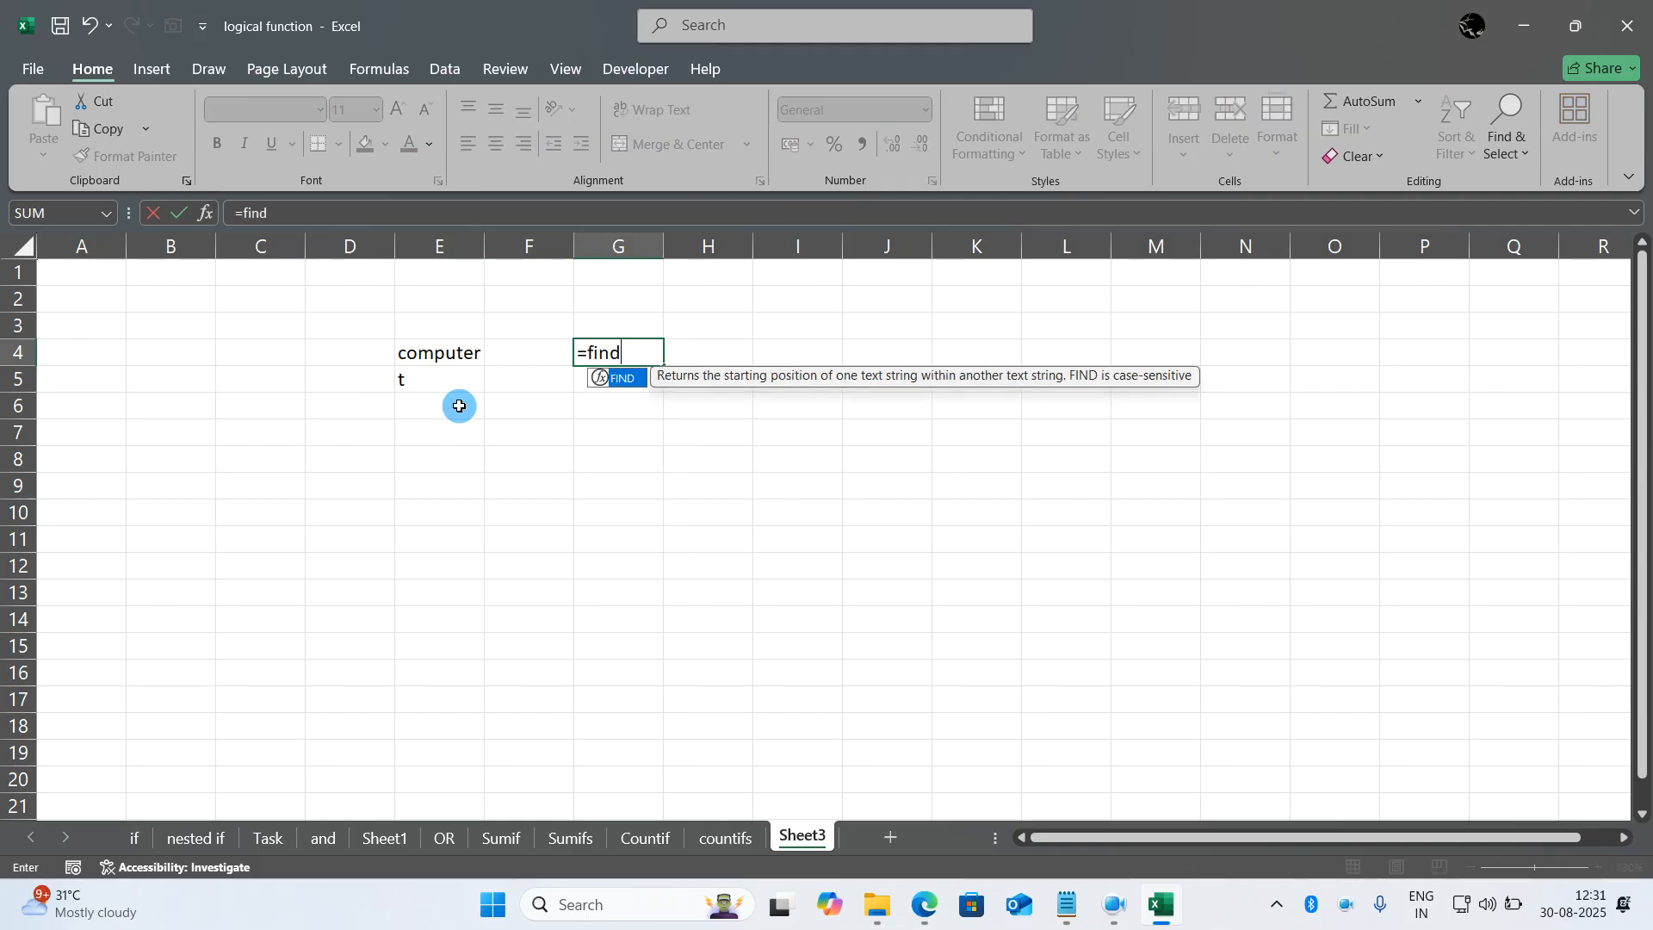
{"action": "left_click", "coordinate": [452, 379]}
{"action": "type", "text": ","}
{"action": "left_click", "coordinate": [457, 349]}
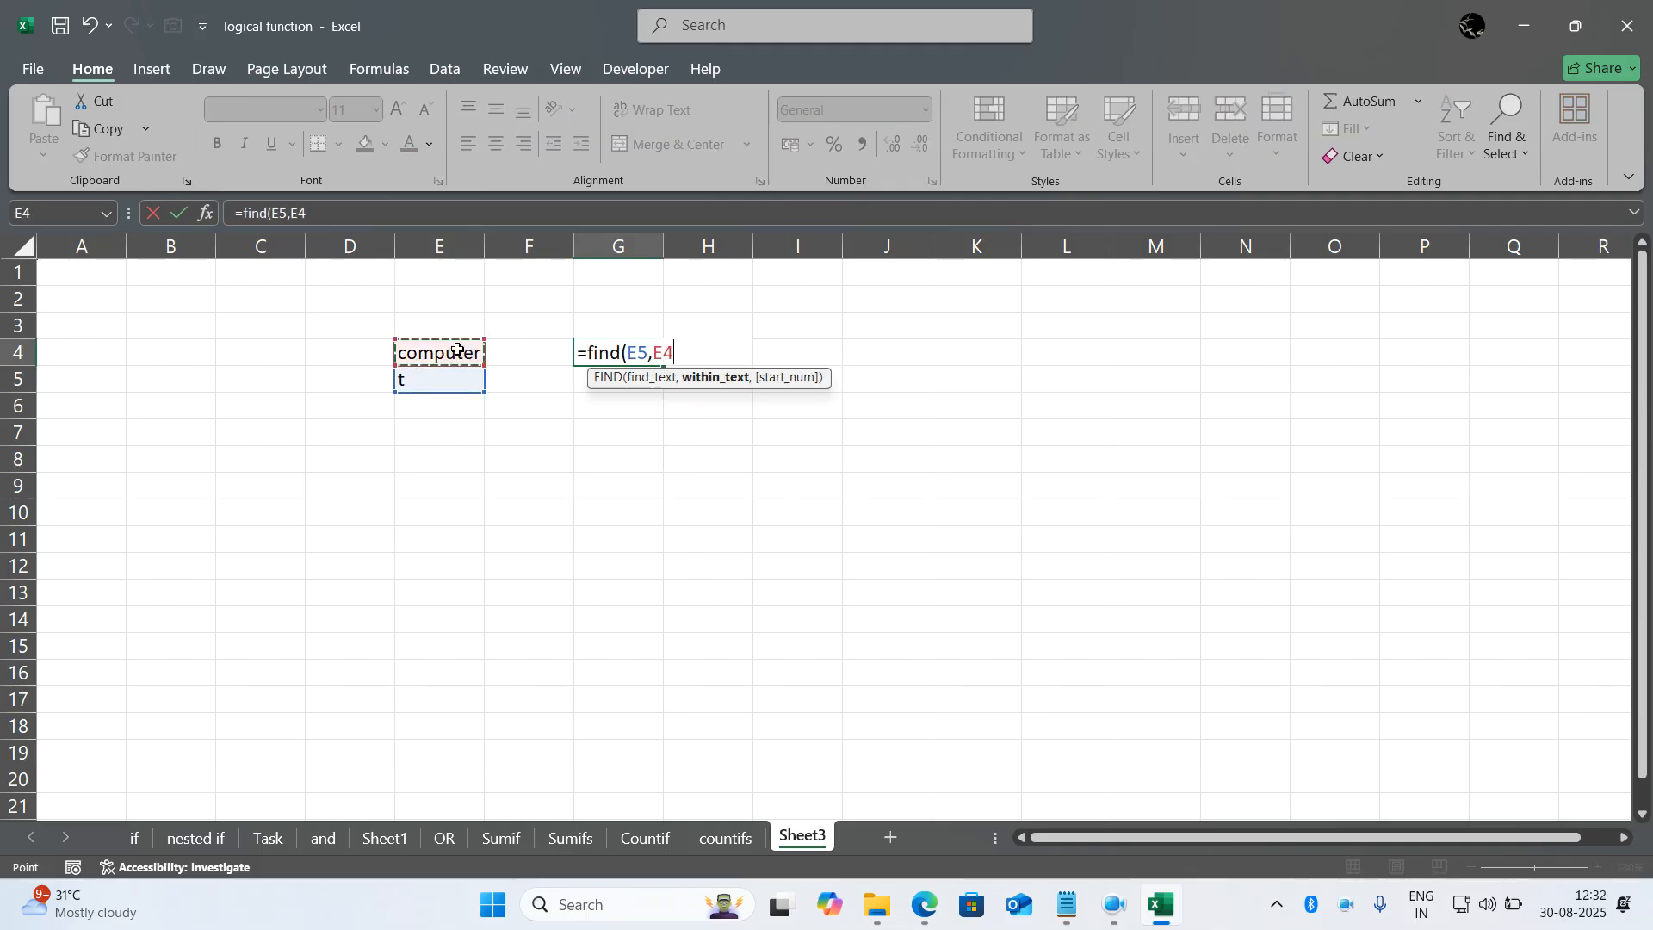
{"action": "type", "text": ")"}
{"action": "key", "text": "Return"}
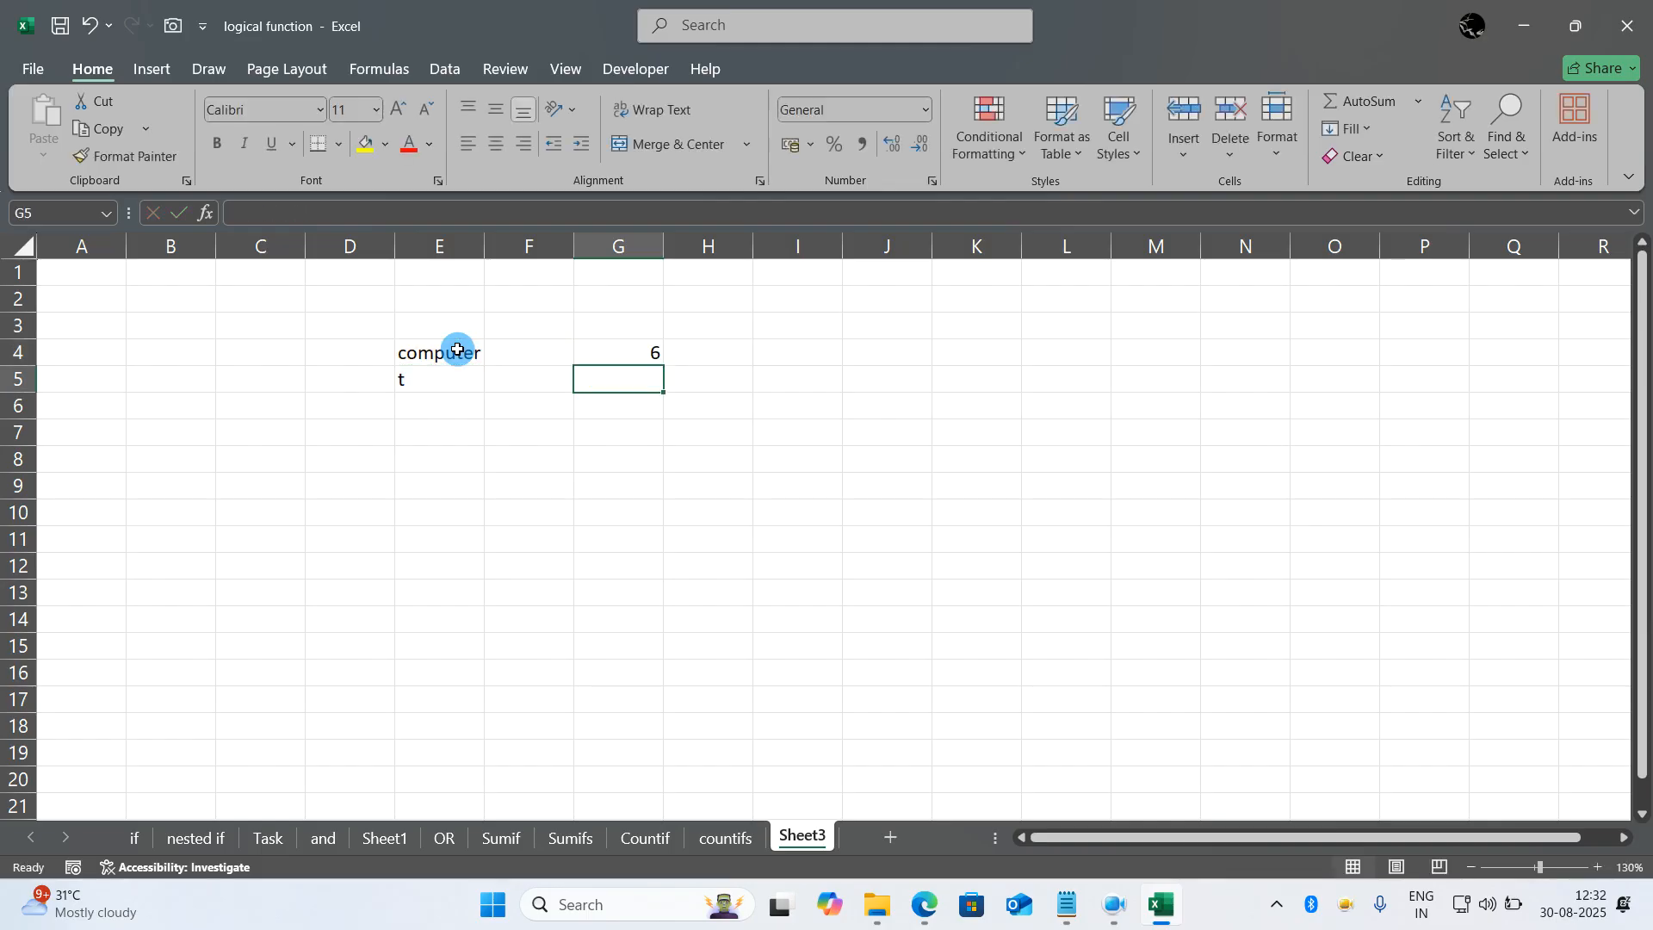
- Change the search letter in E5 to q and widen column G
{"action": "key", "text": "Left"}
{"action": "key", "text": "Left"}
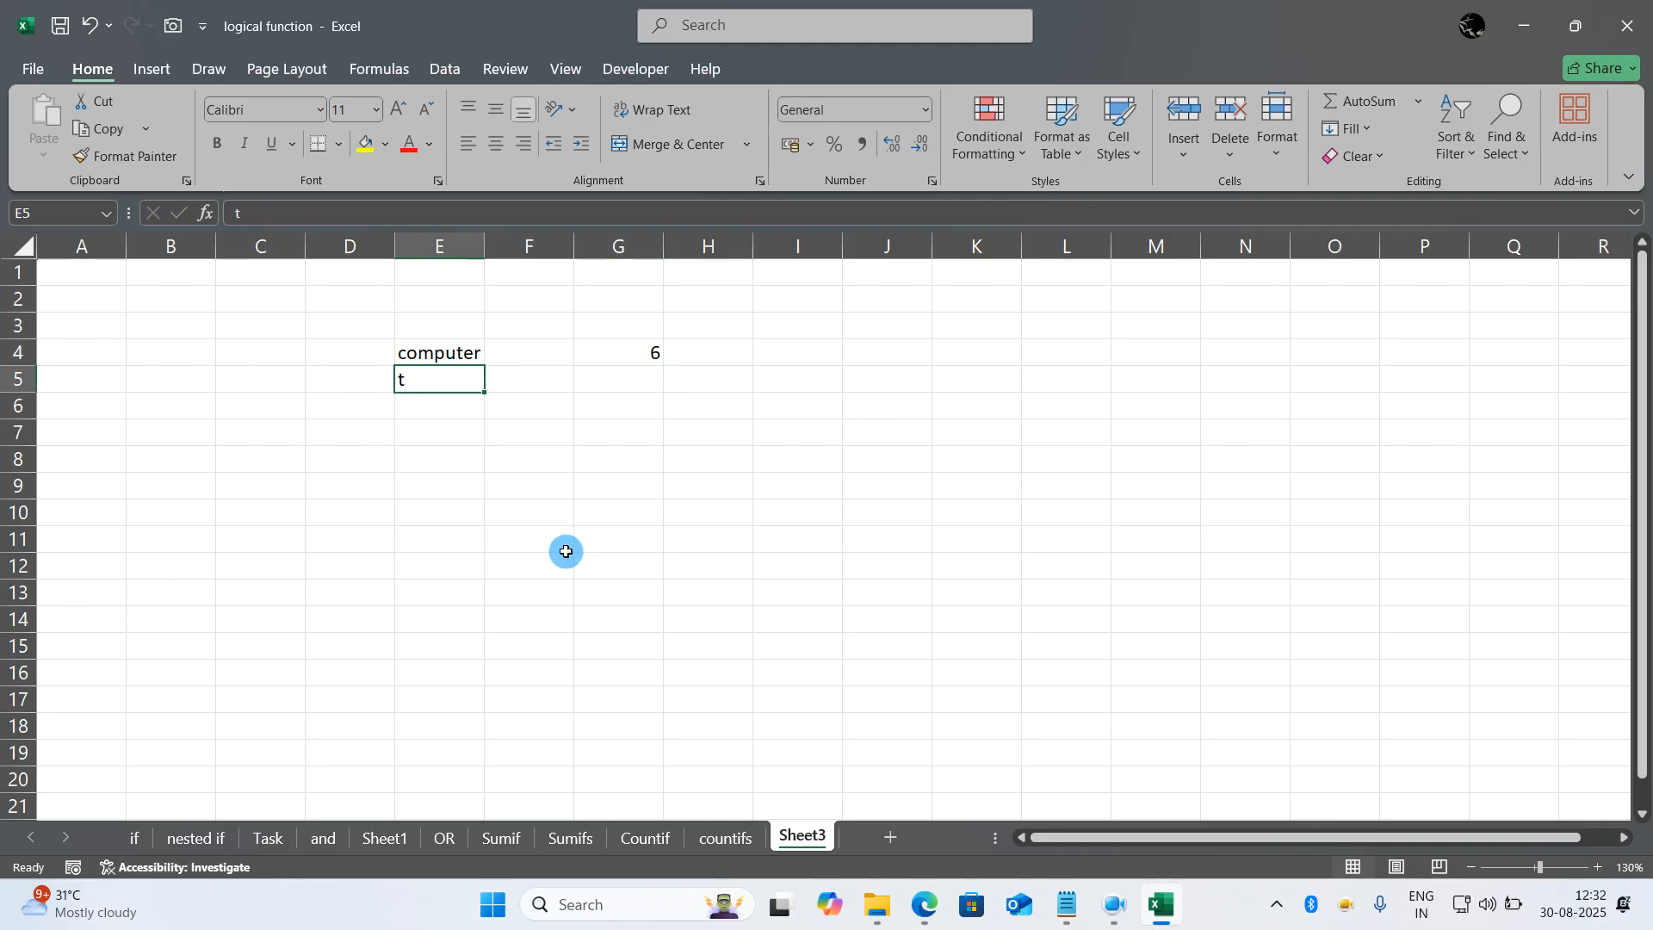
{"action": "type", "text": "q"}
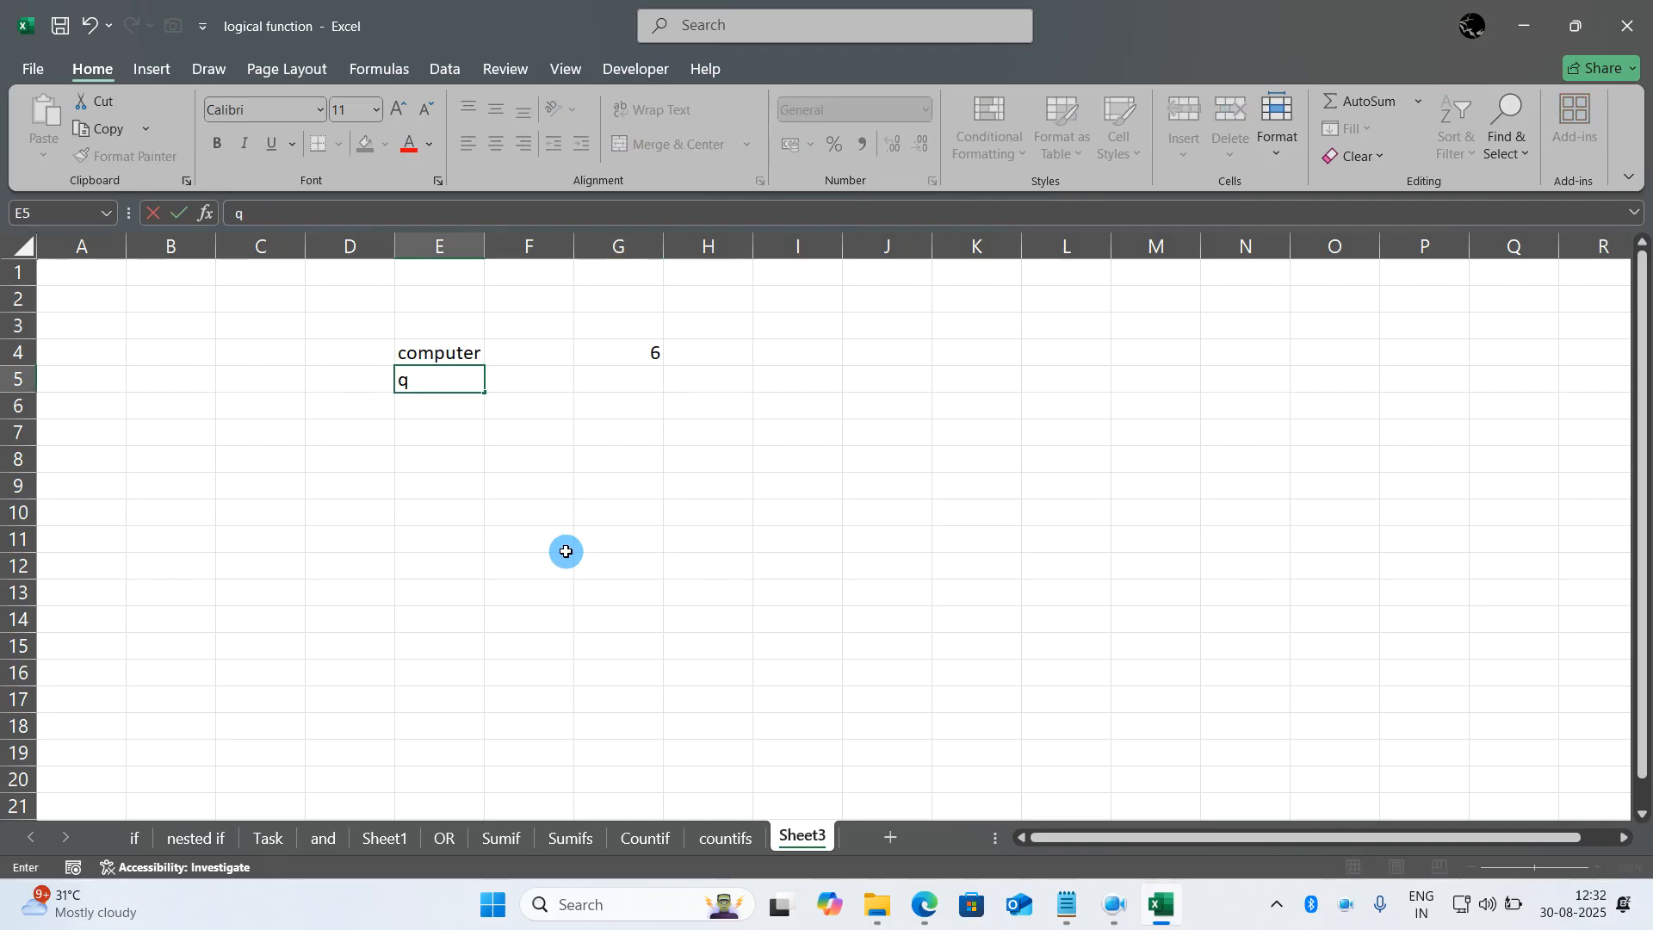
{"action": "key", "text": "Return"}
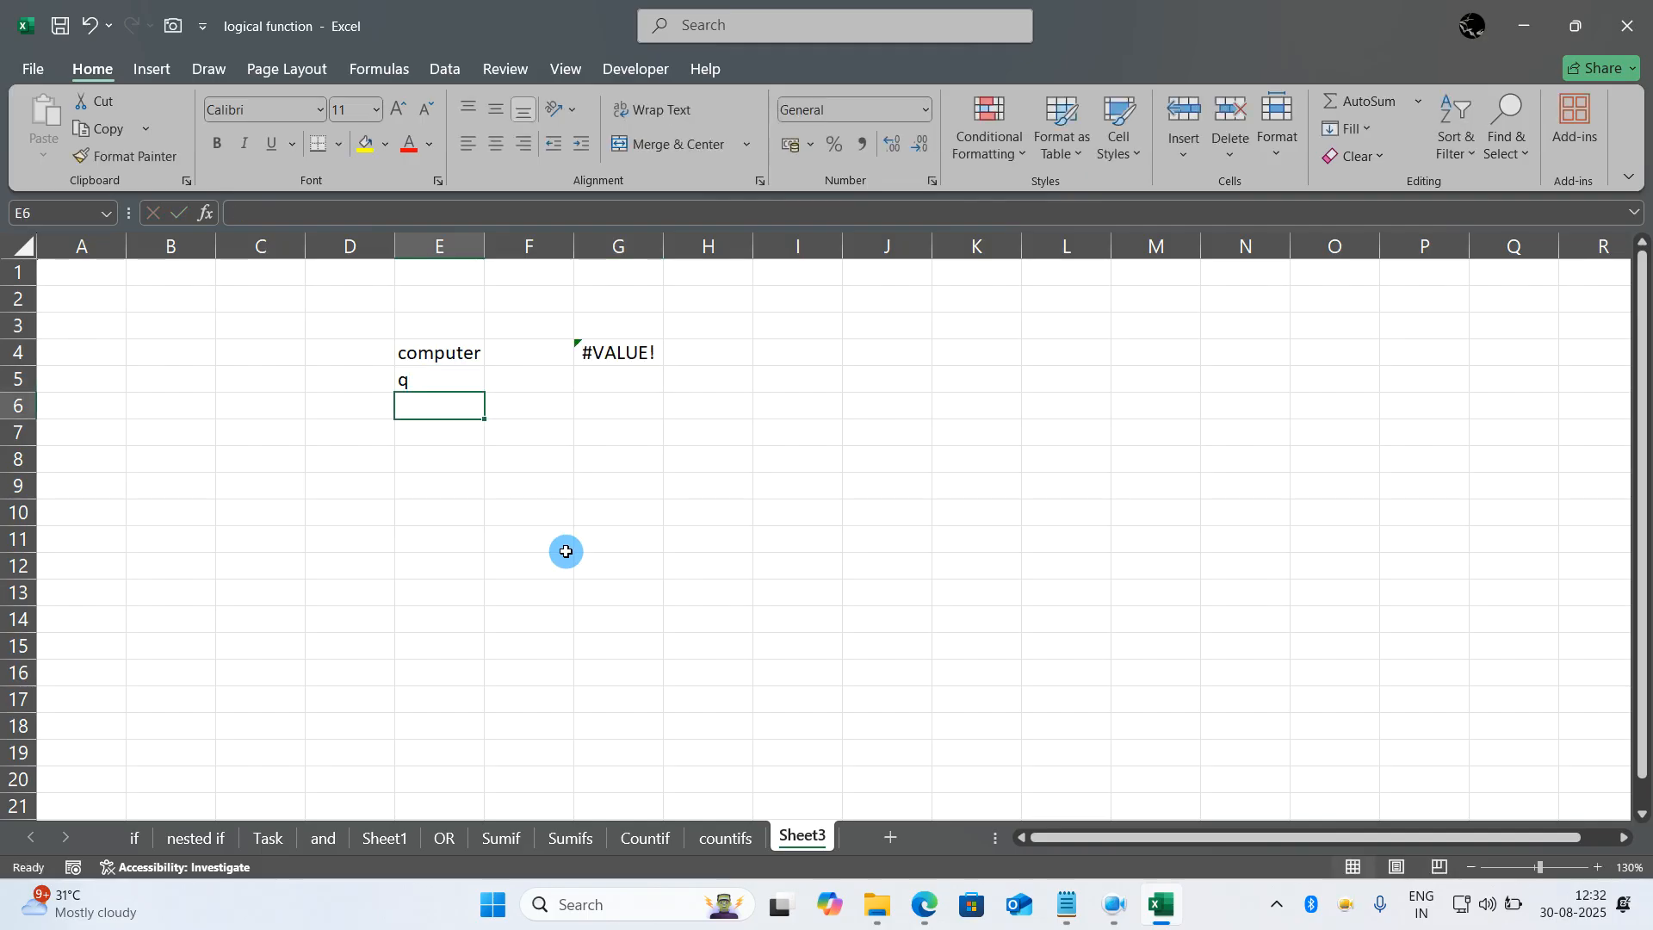
{"action": "left_click_drag", "start_coordinate": [664, 245], "coordinate": [844, 241]}
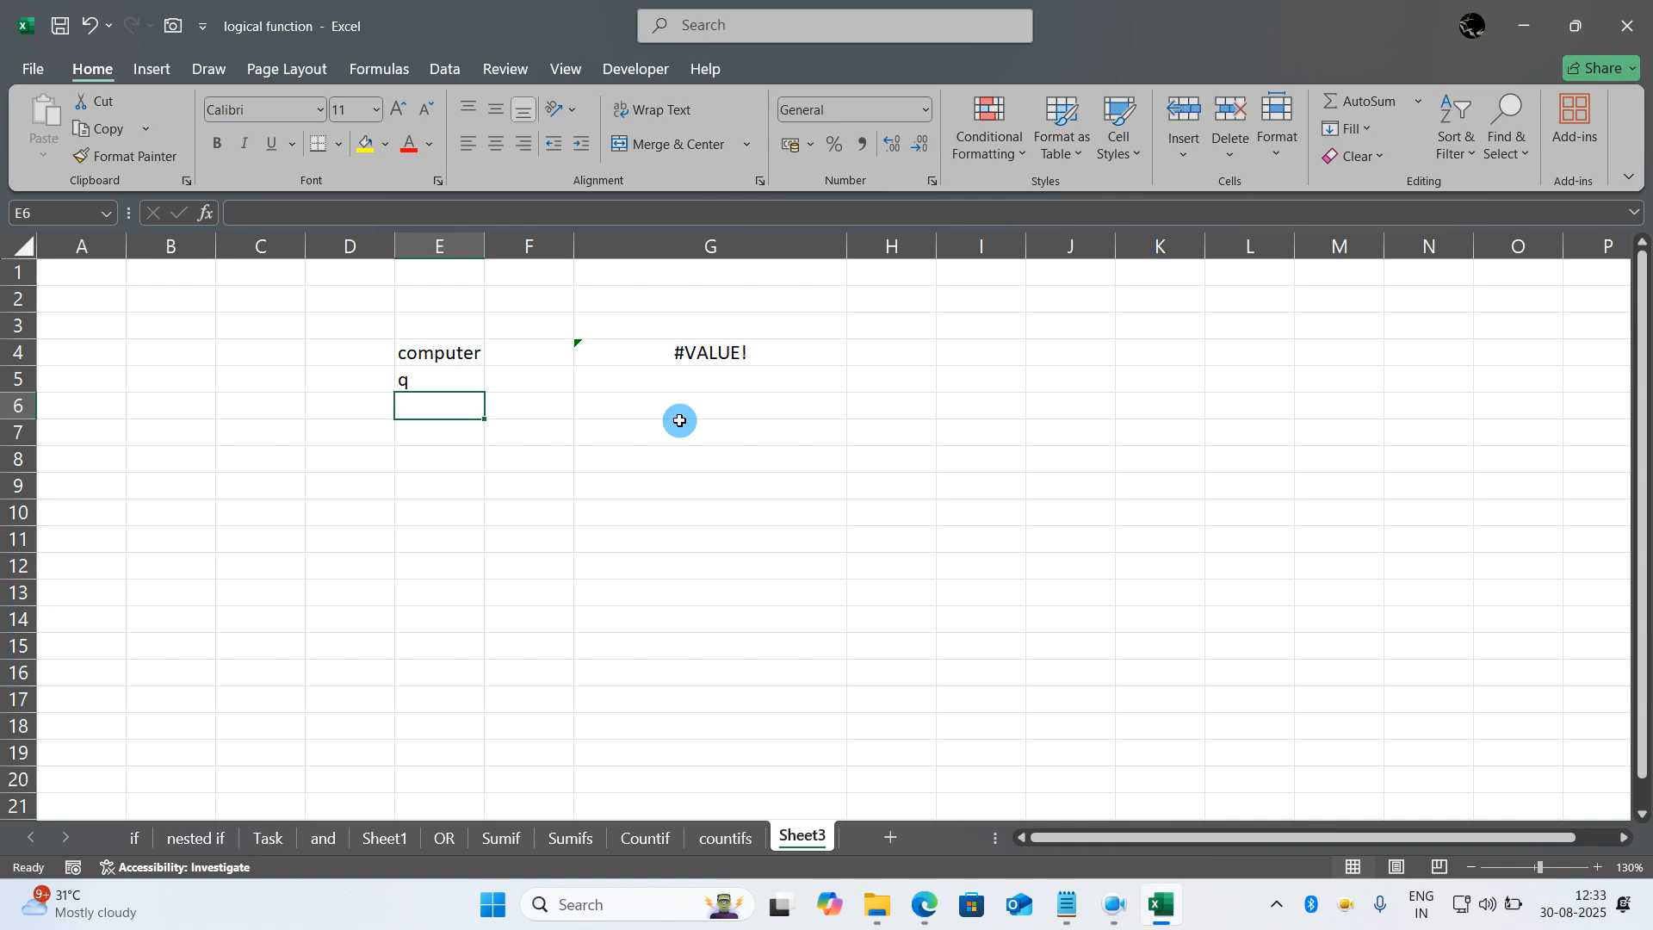
- Test the FIND formula with o as the search letter in E5, and restore q
{"action": "left_click", "coordinate": [452, 377]}
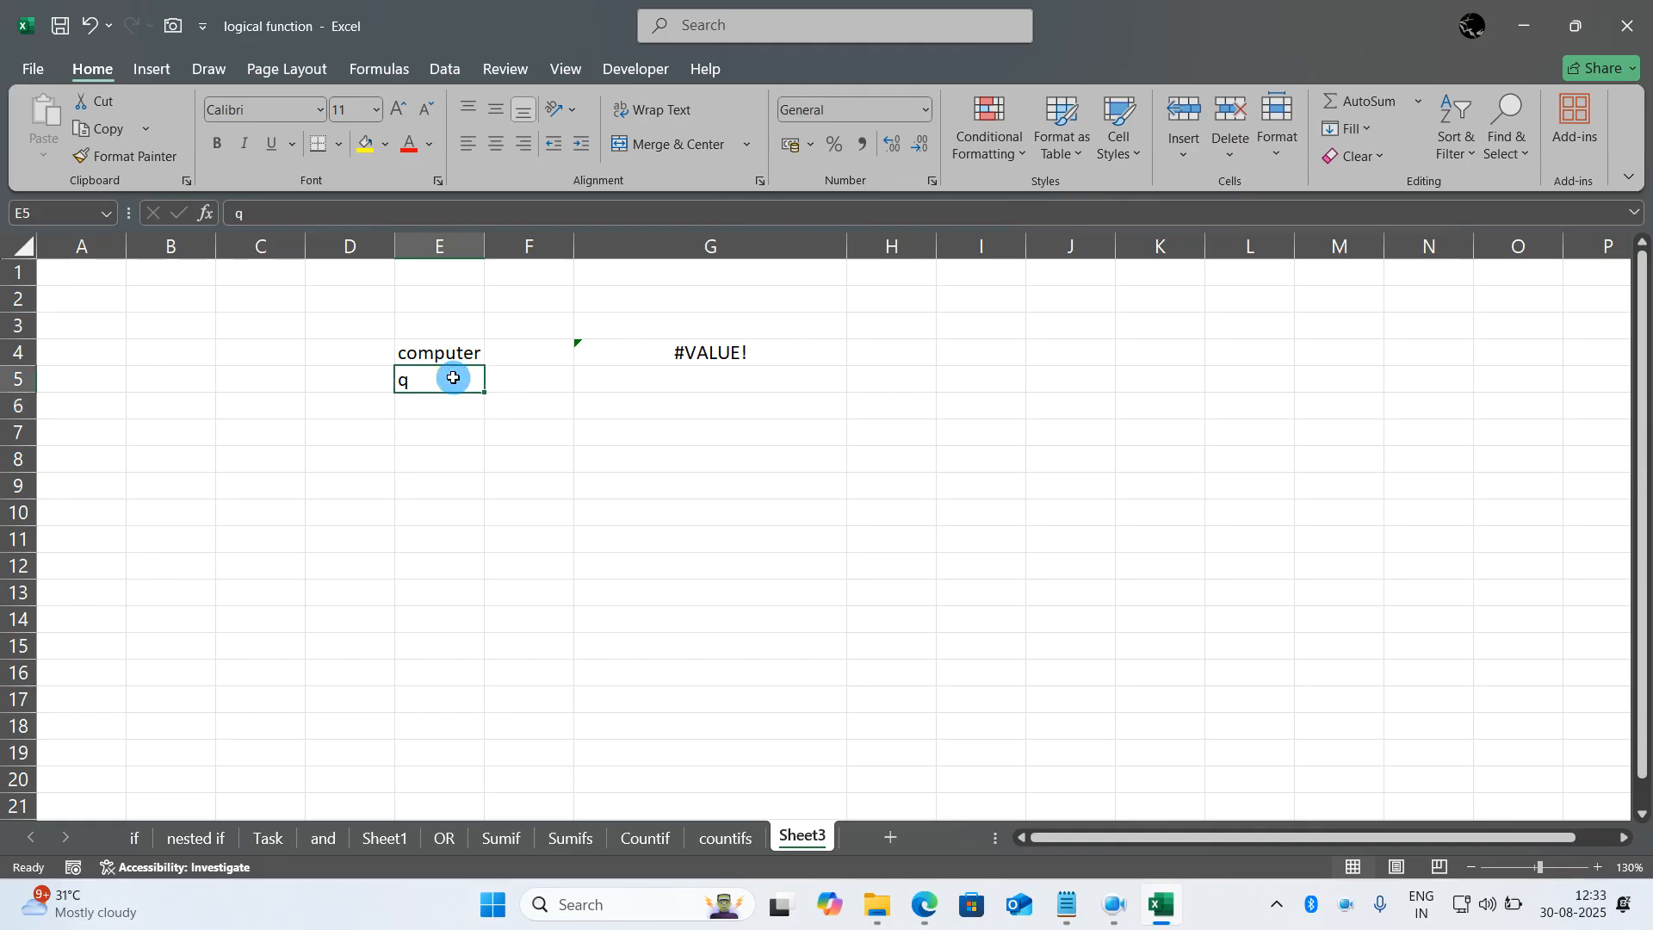
{"action": "type", "text": "o"}
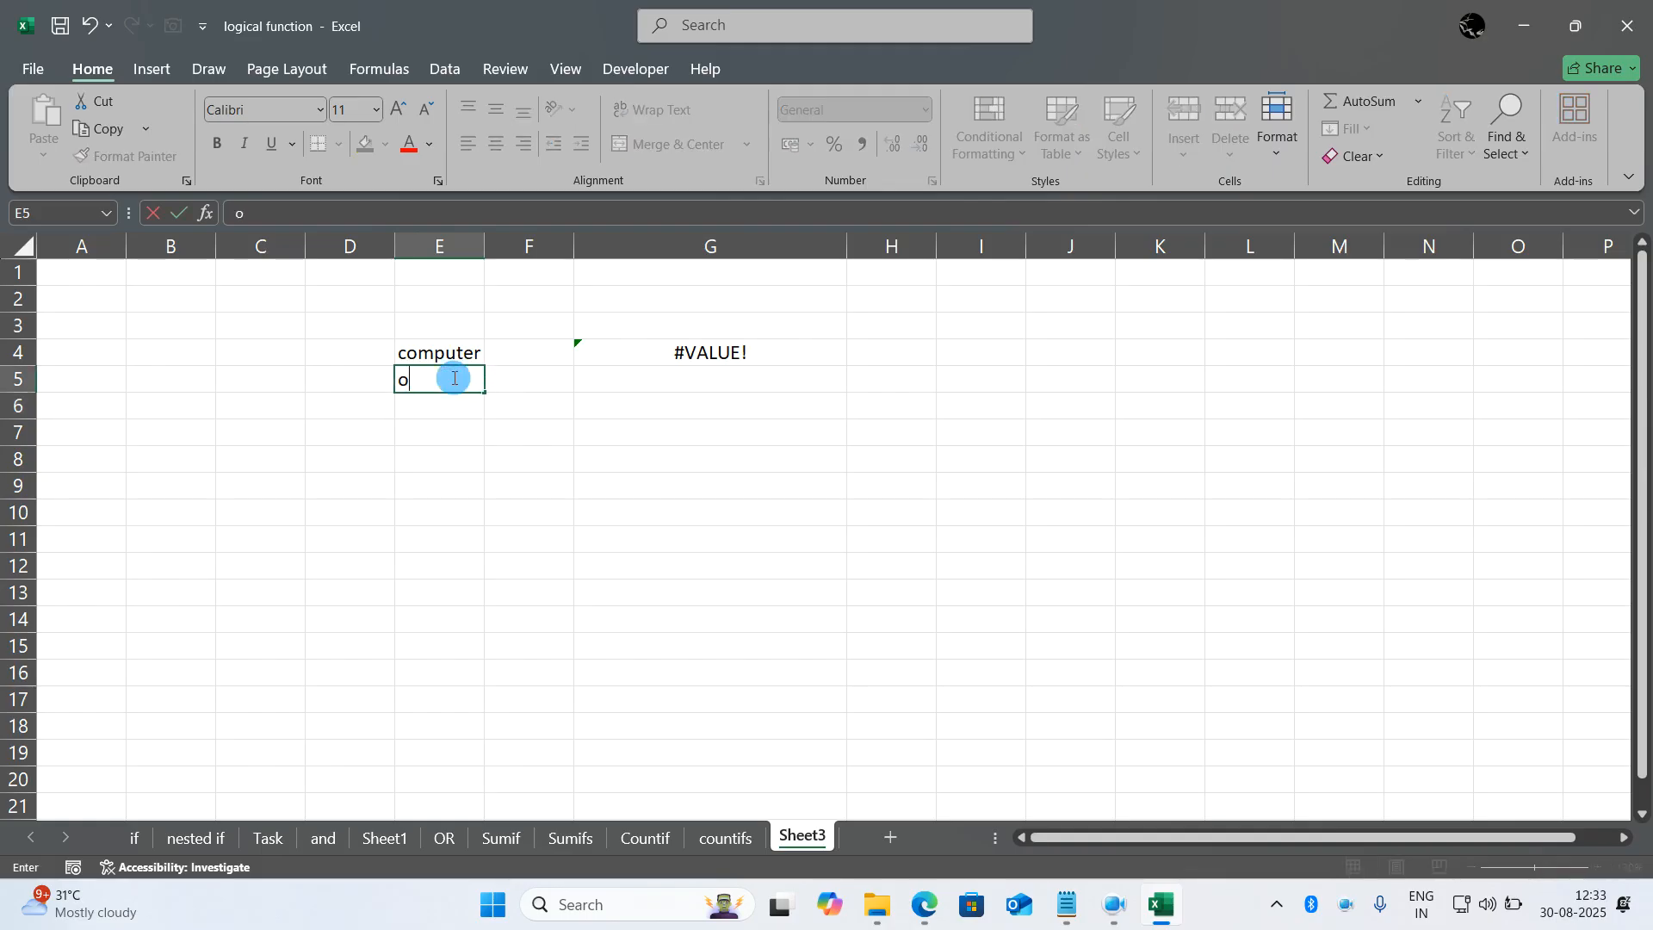
{"action": "key", "text": "Return"}
{"action": "left_click", "coordinate": [452, 377]}
{"action": "type", "text": "q"}
{"action": "key", "text": "Return"}
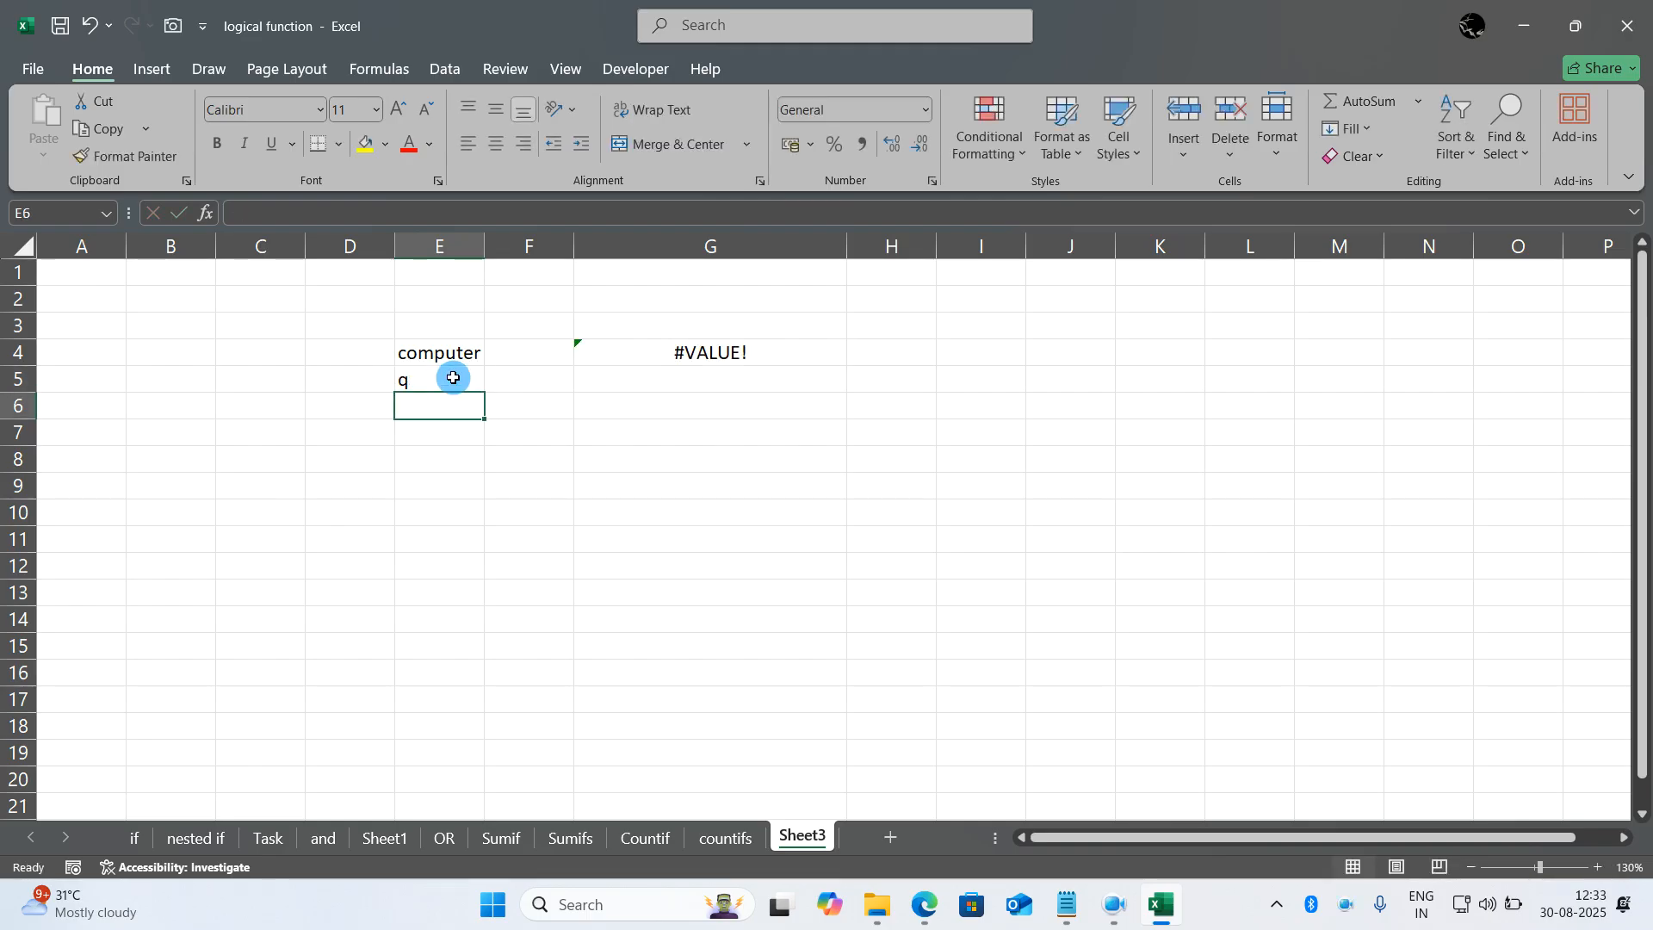
- Wrap the formula in G4 with IFERROR so it reads =IFERROR(FIND(E5,E4),"--")
{"action": "left_click", "coordinate": [686, 340]}
{"action": "double_click", "coordinate": [688, 347]}
{"action": "left_click", "coordinate": [587, 352]}
{"action": "type", "text": "ief"}
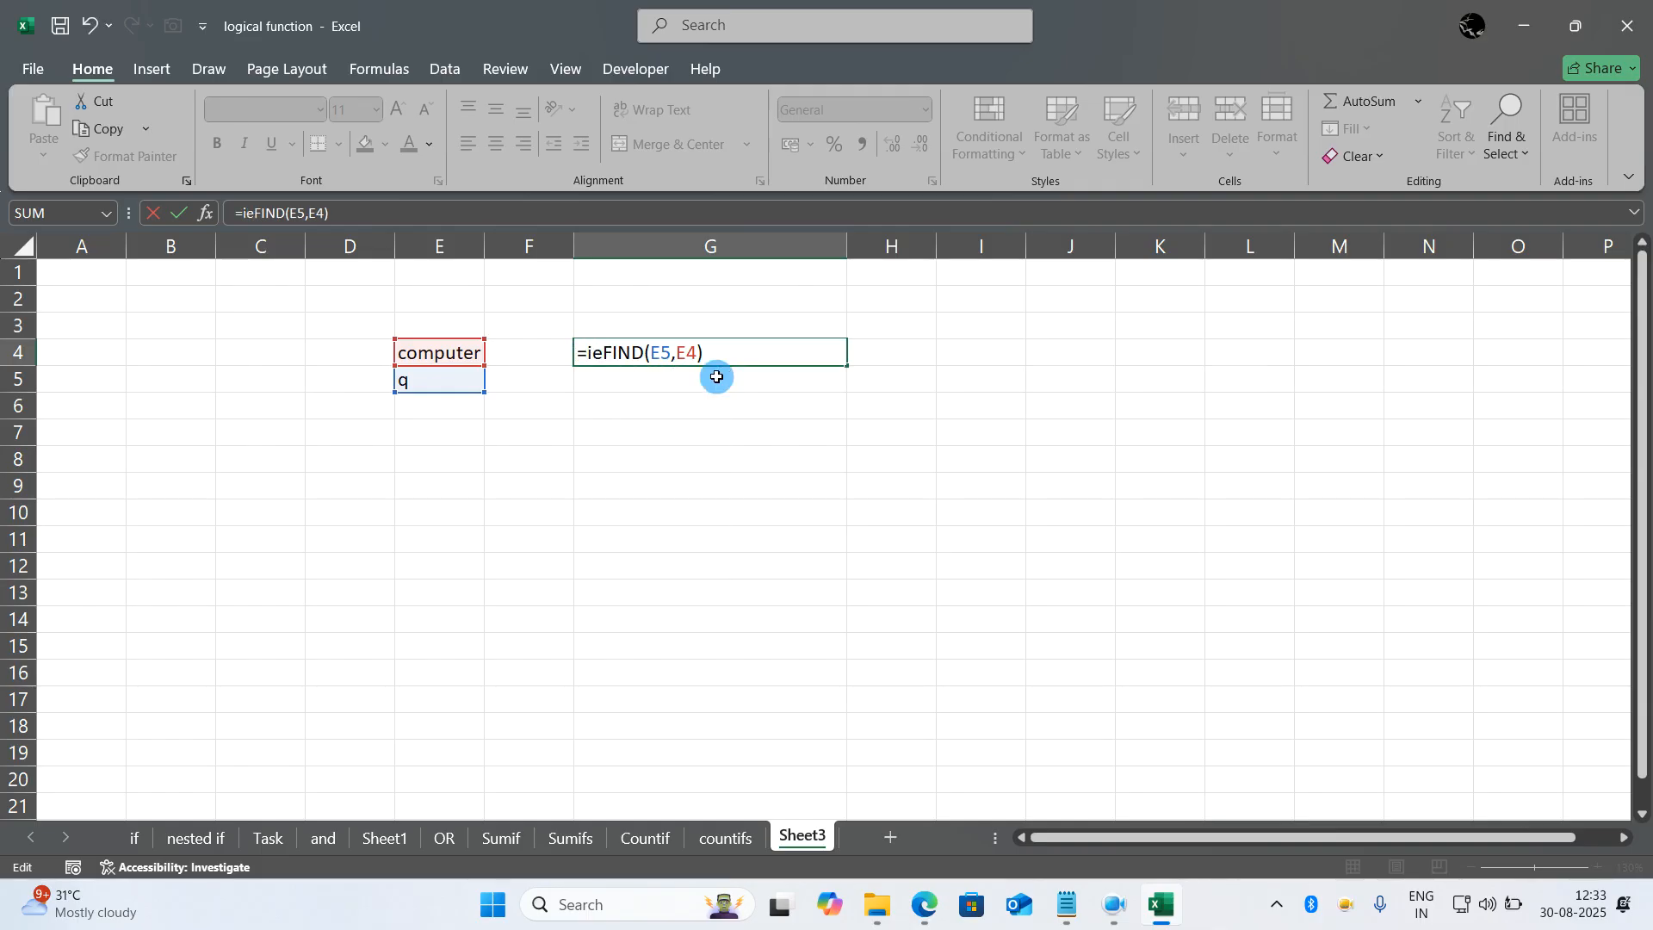
{"action": "key", "text": "BackSpace"}
{"action": "key", "text": "BackSpace"}
{"action": "type", "text": "ferror"}
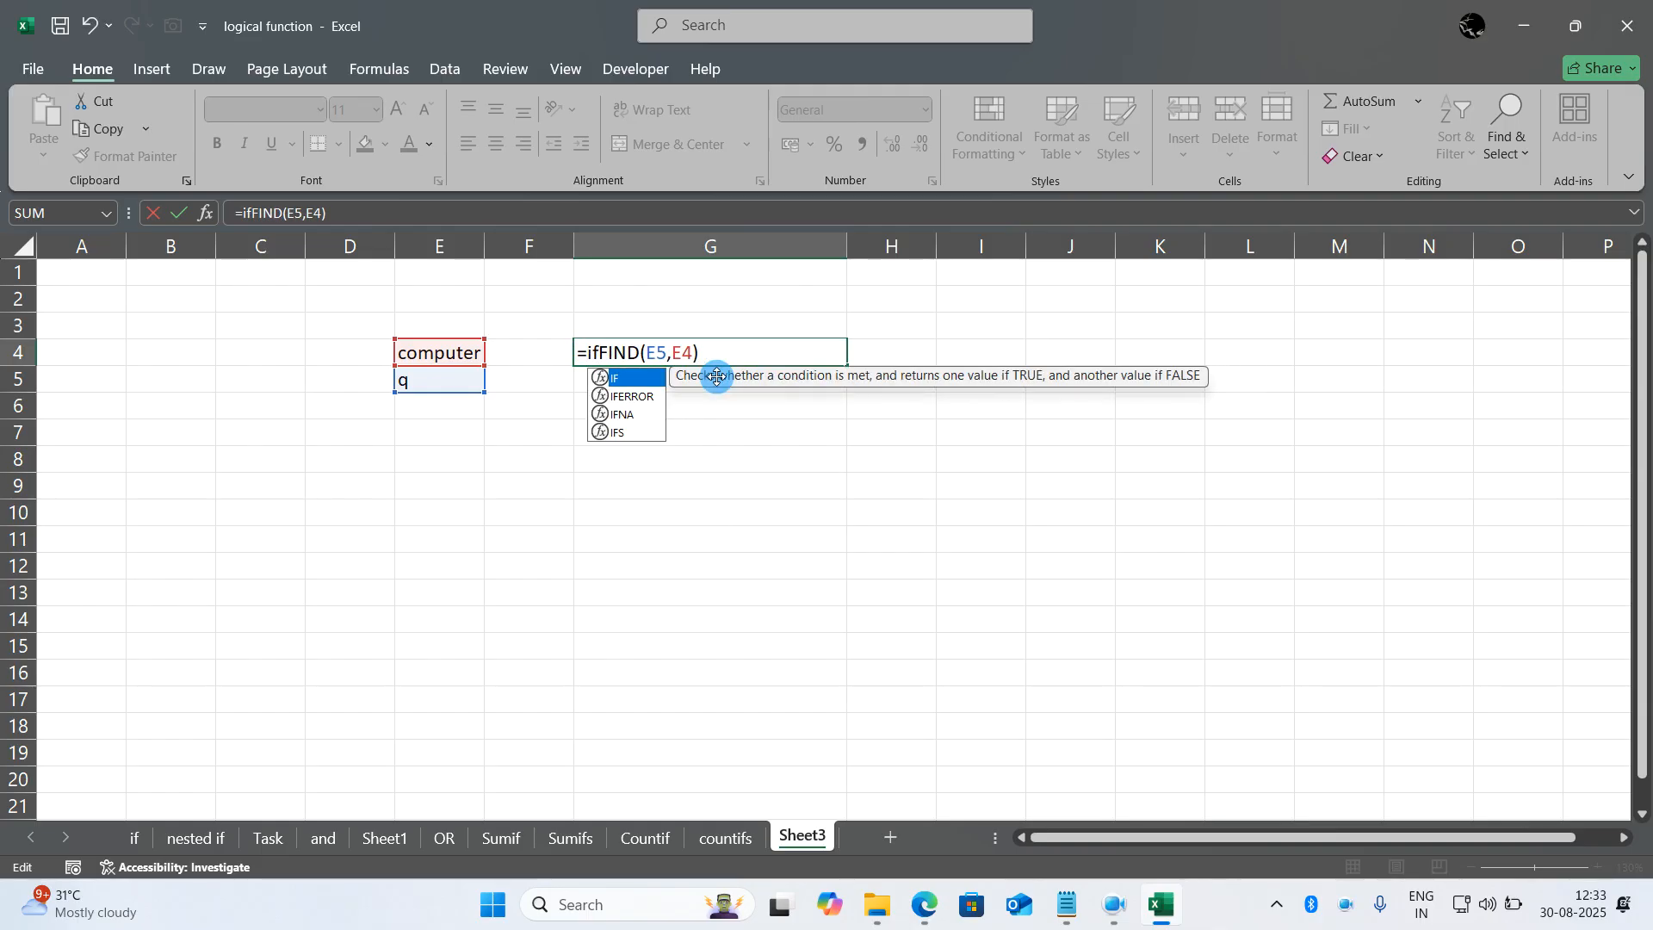
{"action": "type", "text": "("}
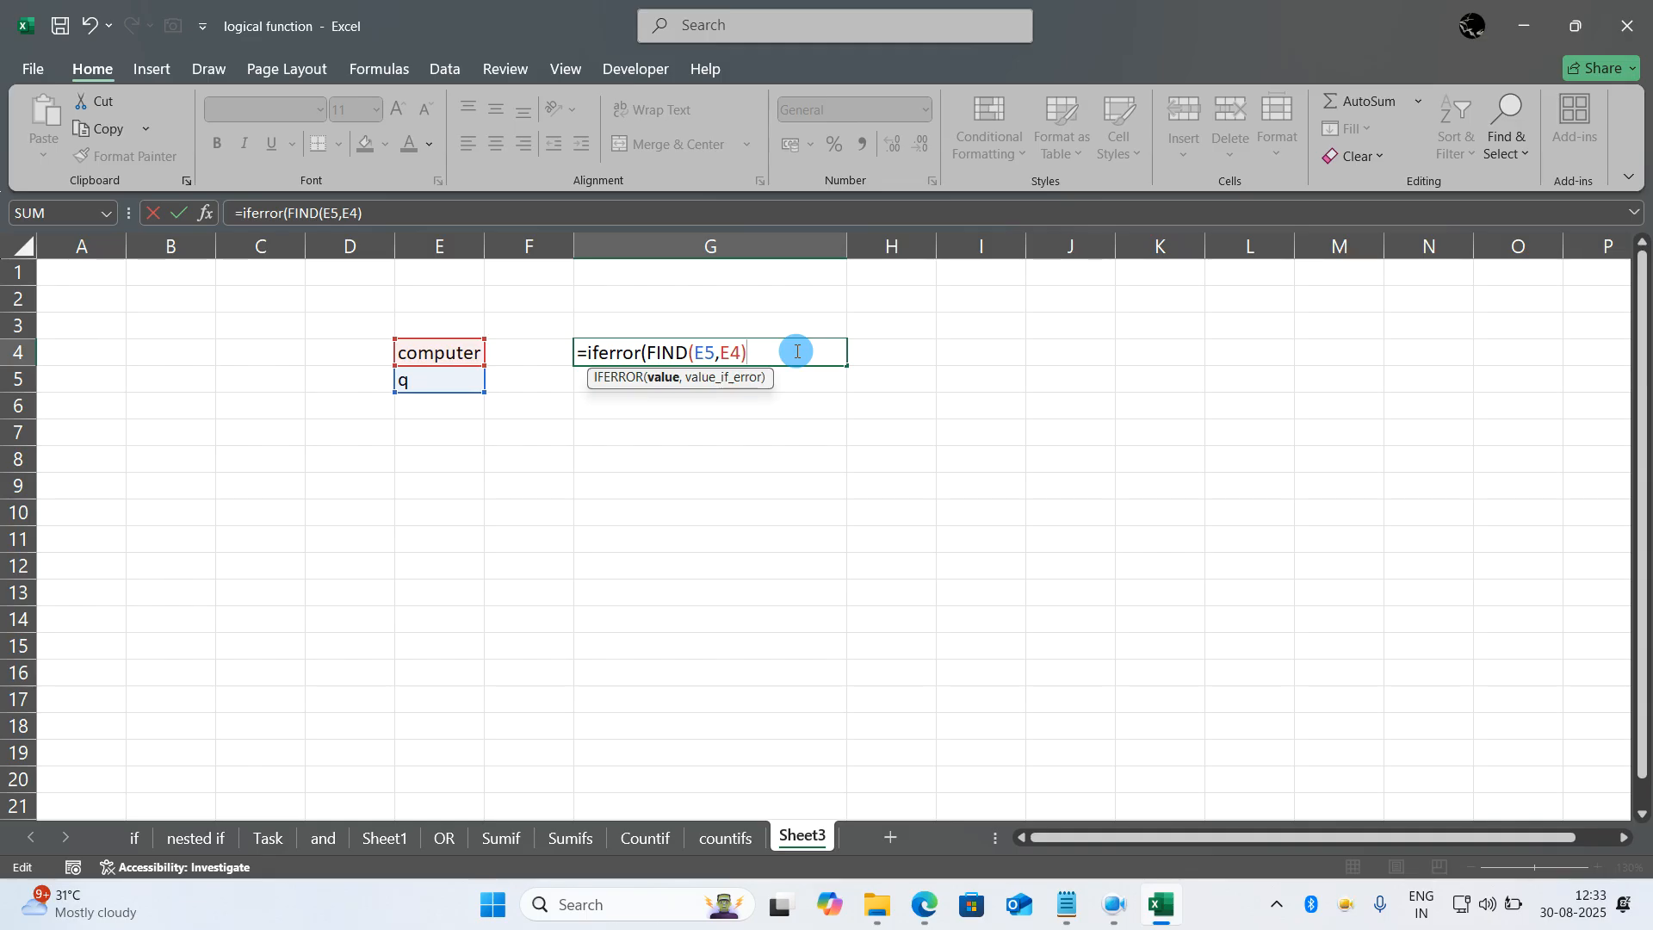
{"action": "type", "text": ","}
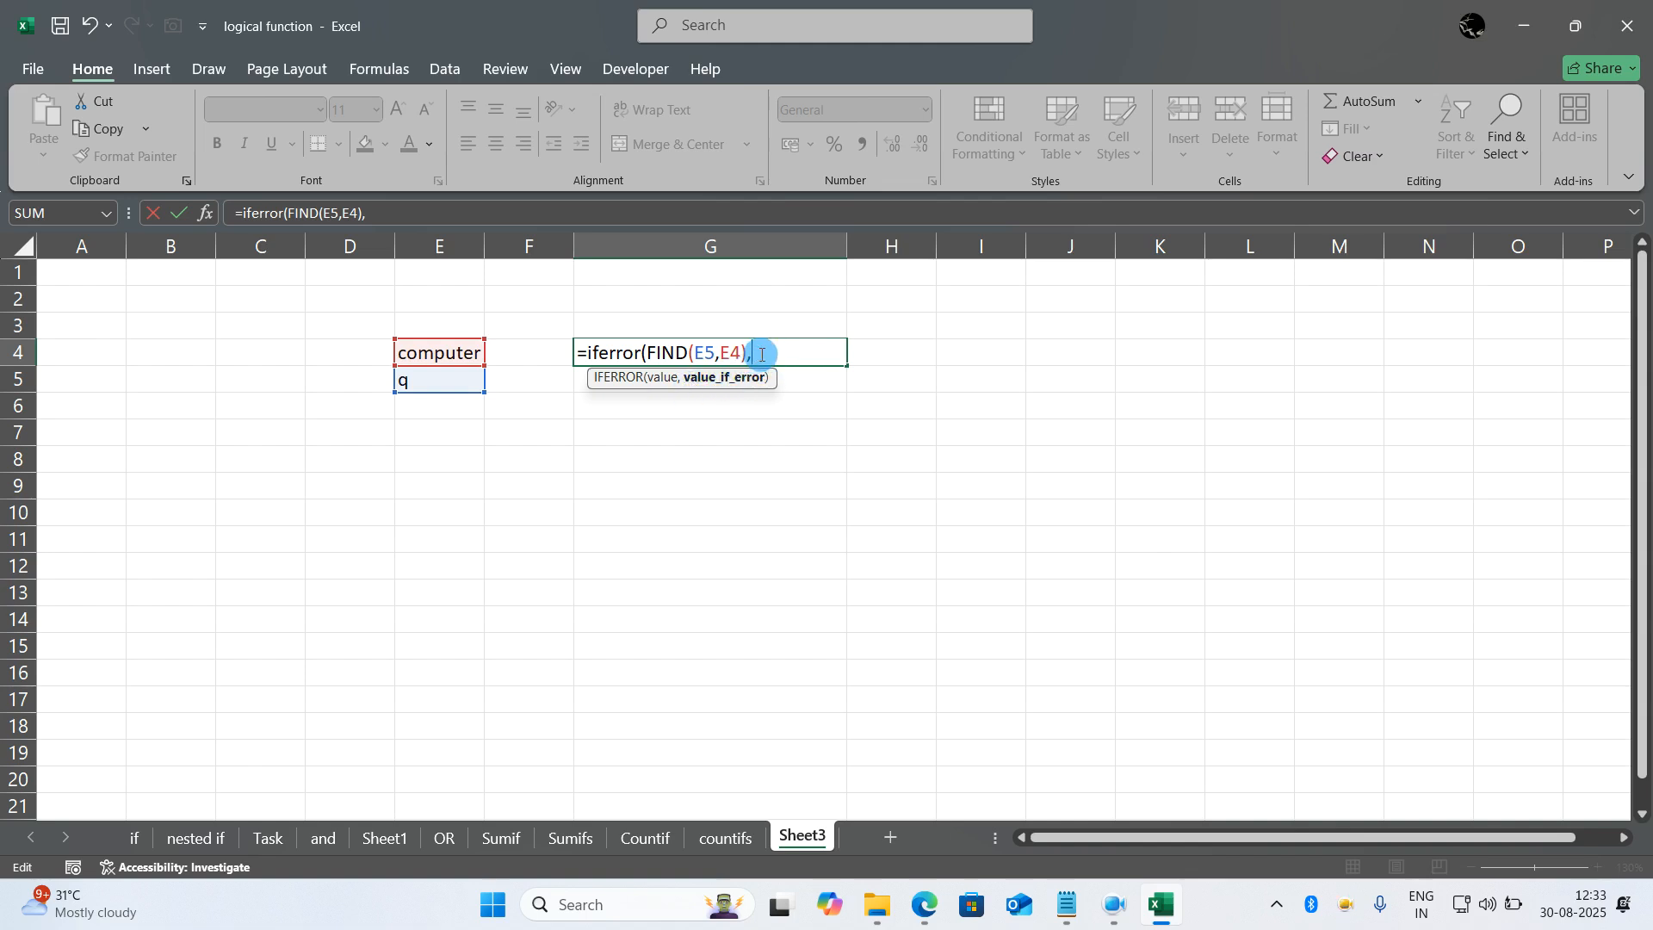
{"action": "type", "text": "\"--\")"}
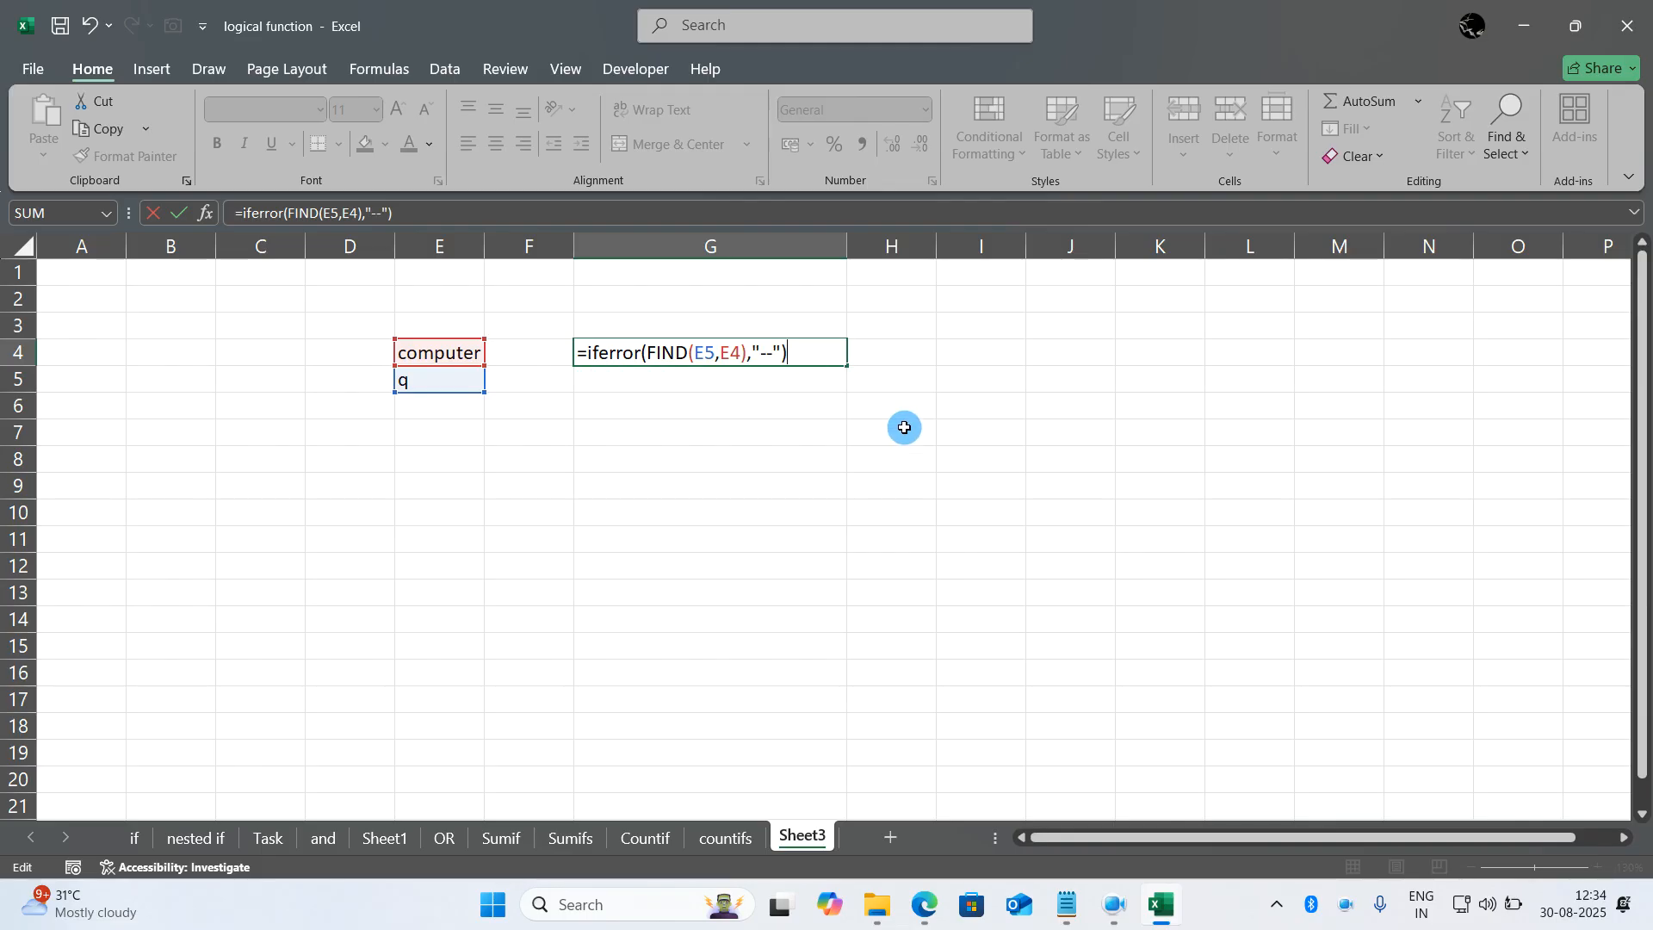
{"action": "key", "text": "Return"}
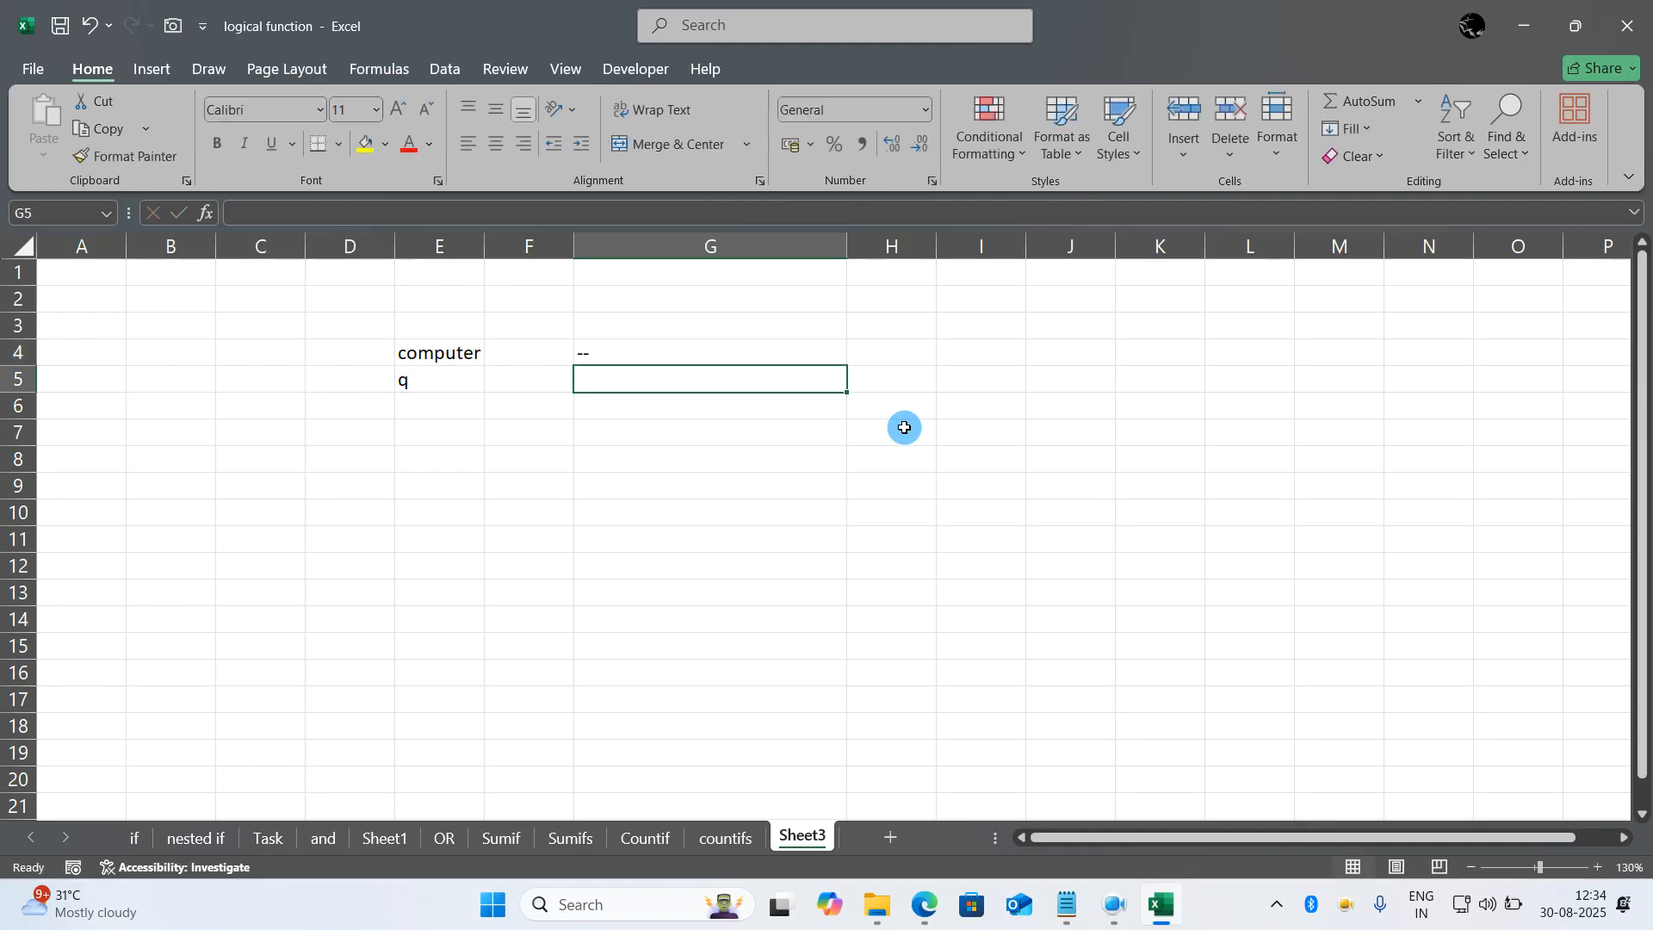
- Test the IFERROR formula by setting the search letter in E5 to m and then to k
{"action": "left_click", "coordinate": [448, 384]}
{"action": "left_click", "coordinate": [446, 386]}
{"action": "type", "text": "m"}
{"action": "key", "text": "Return"}
{"action": "left_click", "coordinate": [446, 386]}
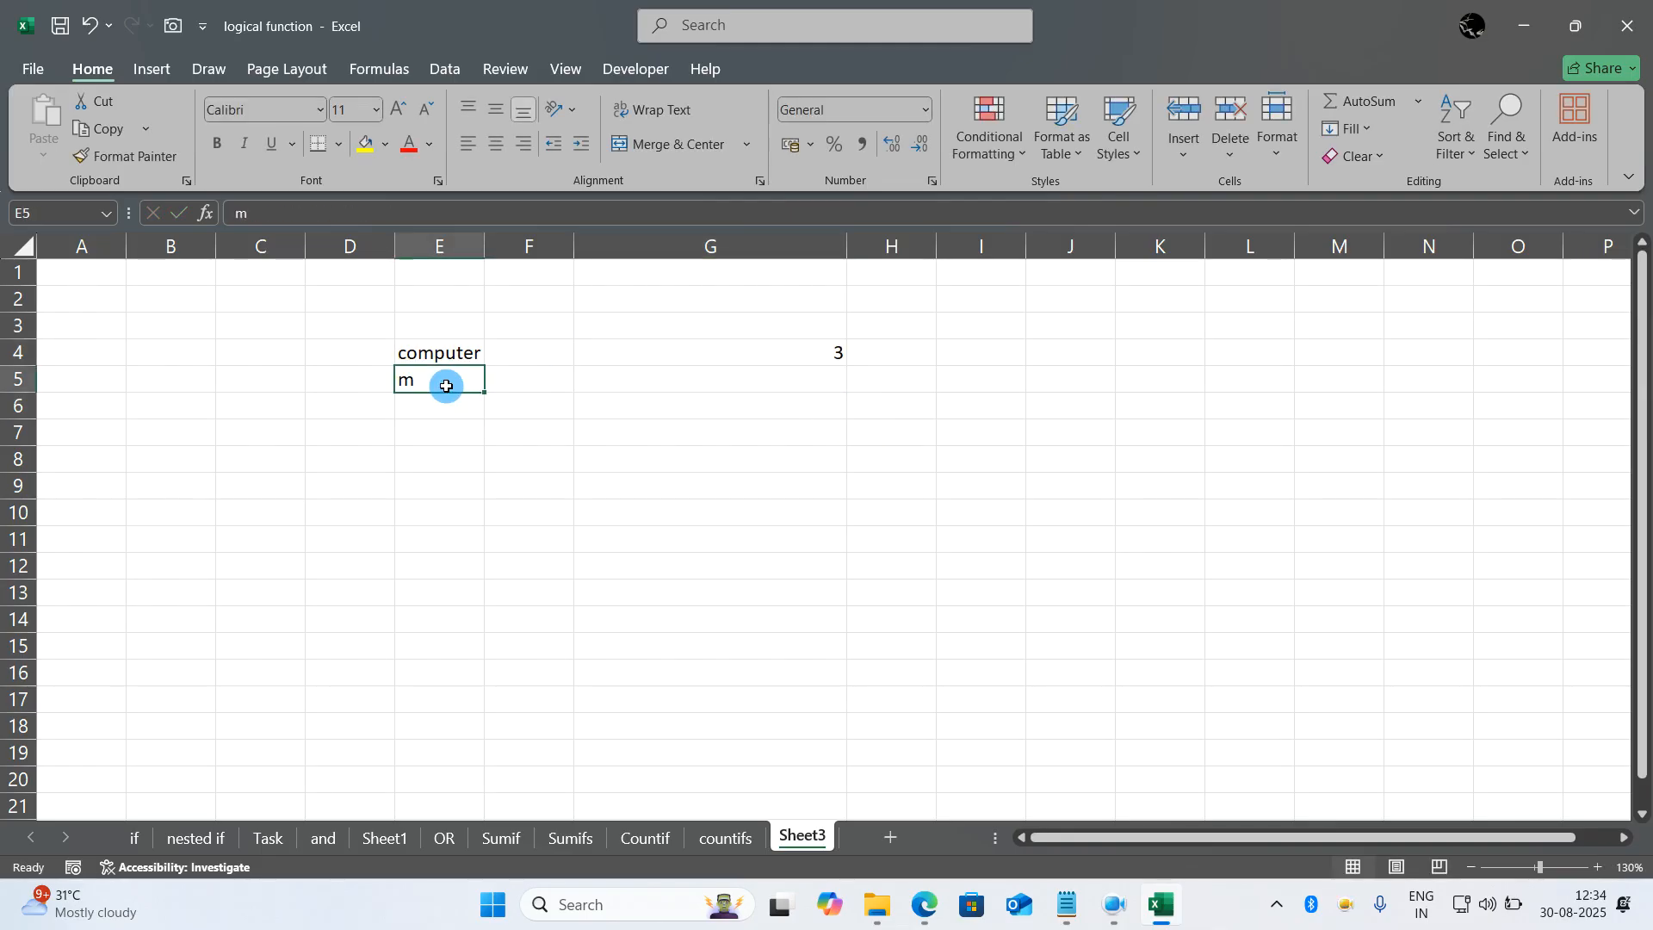
{"action": "type", "text": "k"}
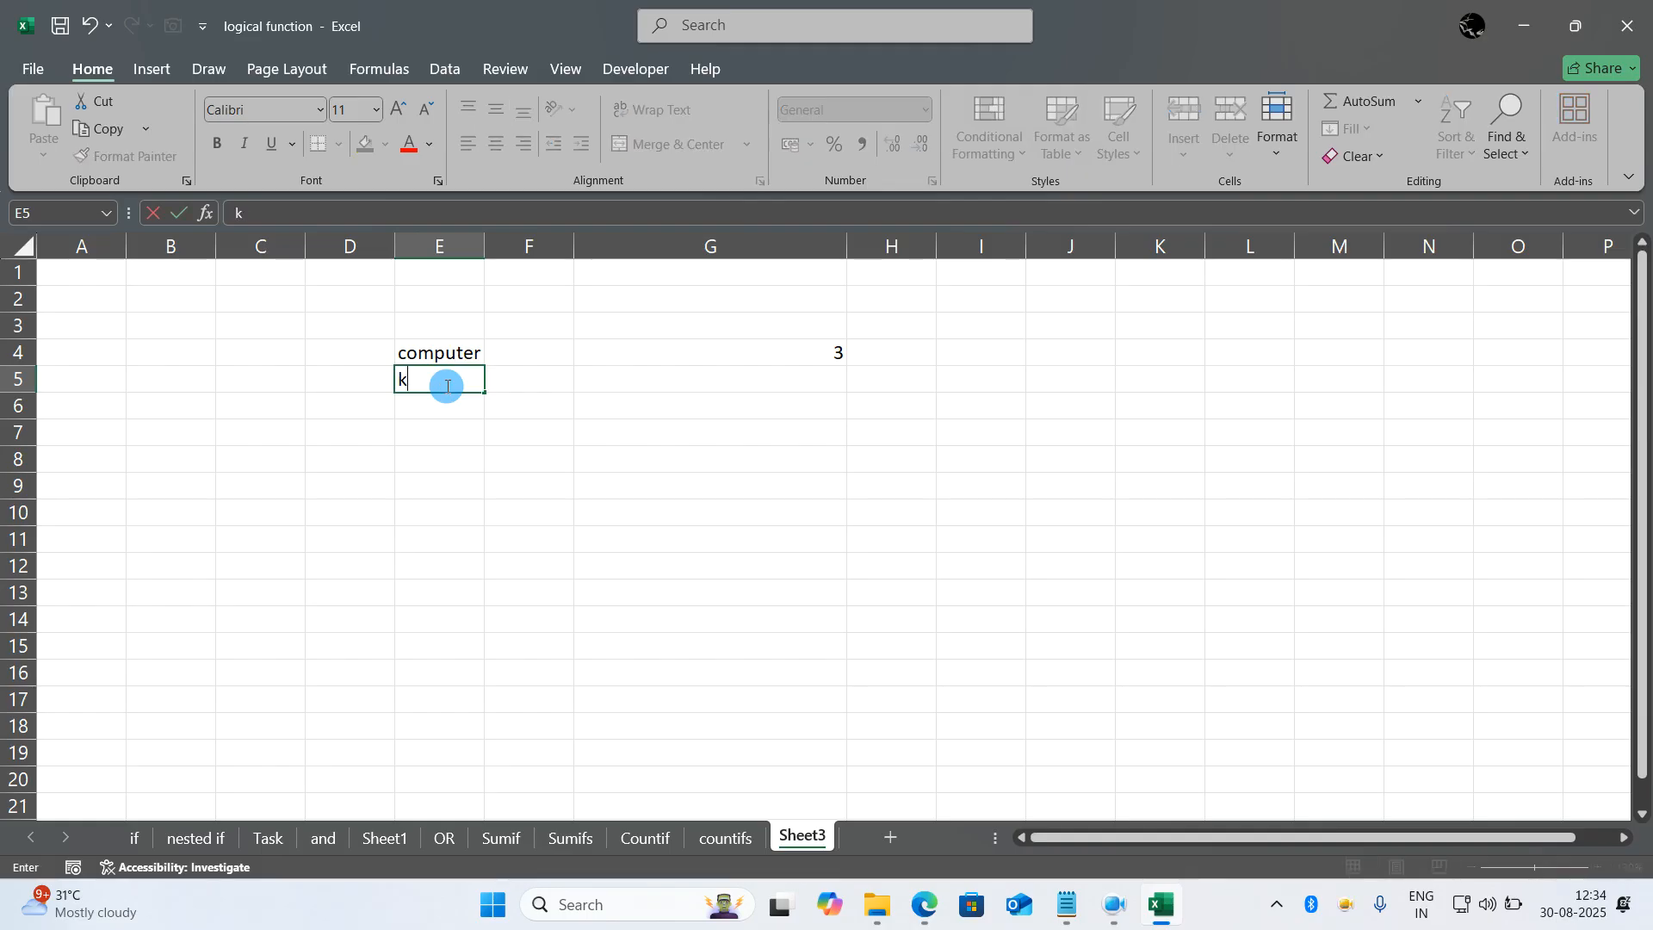
{"action": "key", "text": "Return"}
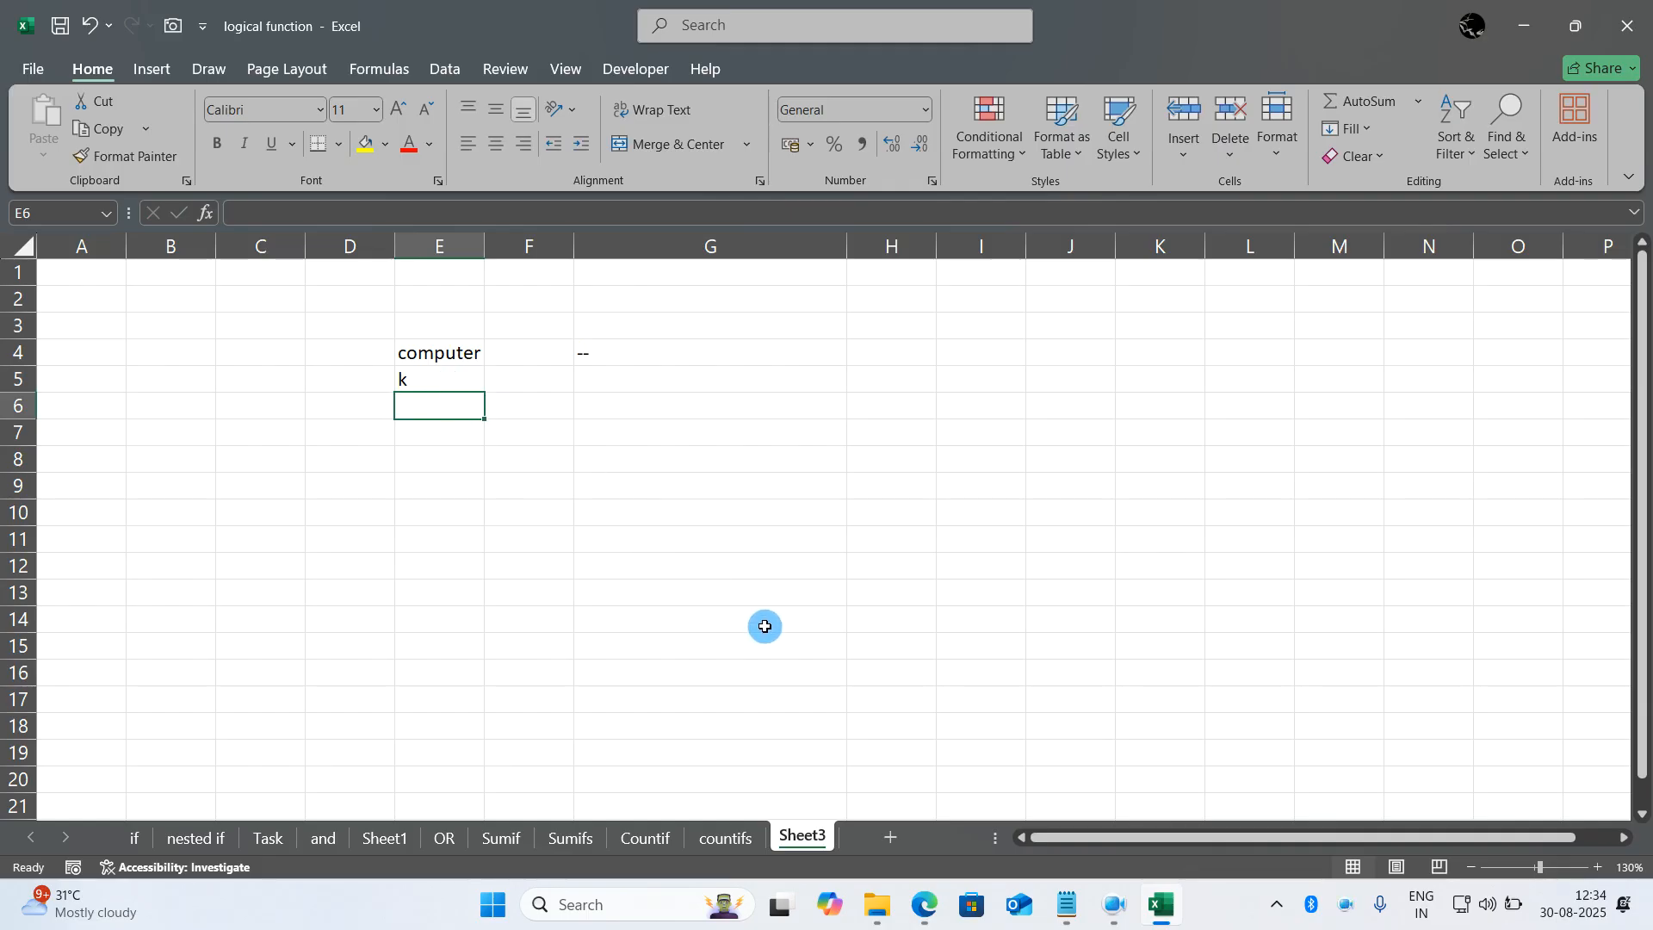
- Switch to the Advanced Excel Content notes in Notepad and review logical function topics 39 to 44
{"action": "left_click", "coordinate": [1062, 901]}
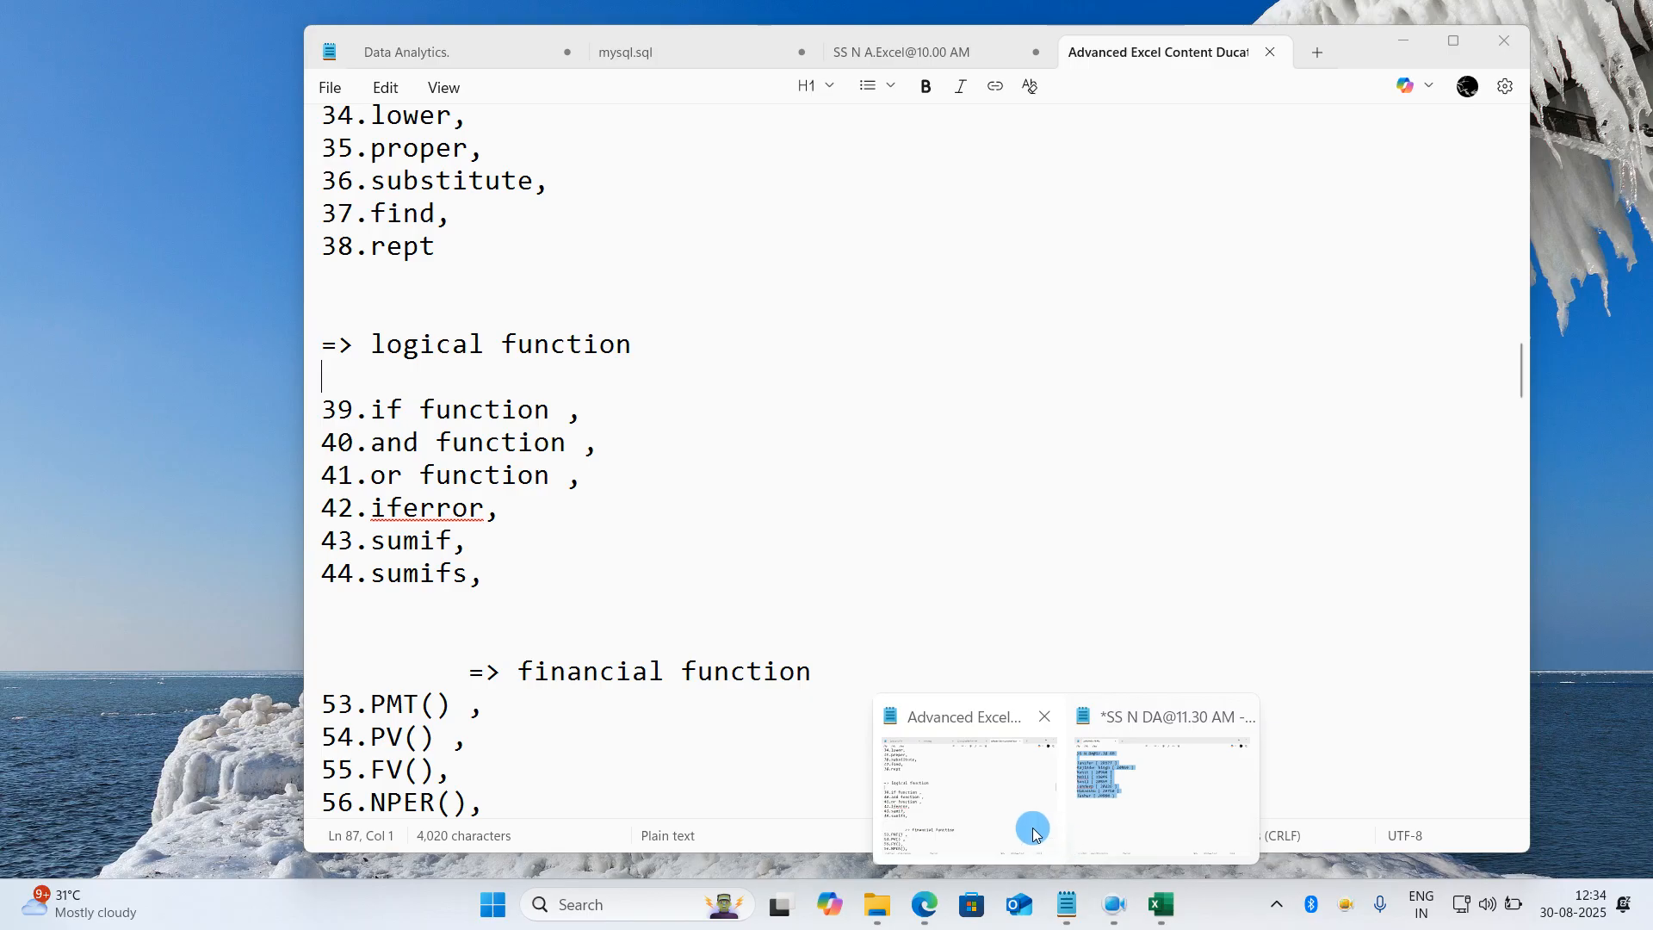
{"action": "left_click", "coordinate": [1033, 823]}
{"action": "left_click_drag", "start_coordinate": [602, 620], "coordinate": [374, 441]}
{"action": "left_click", "coordinate": [325, 370]}
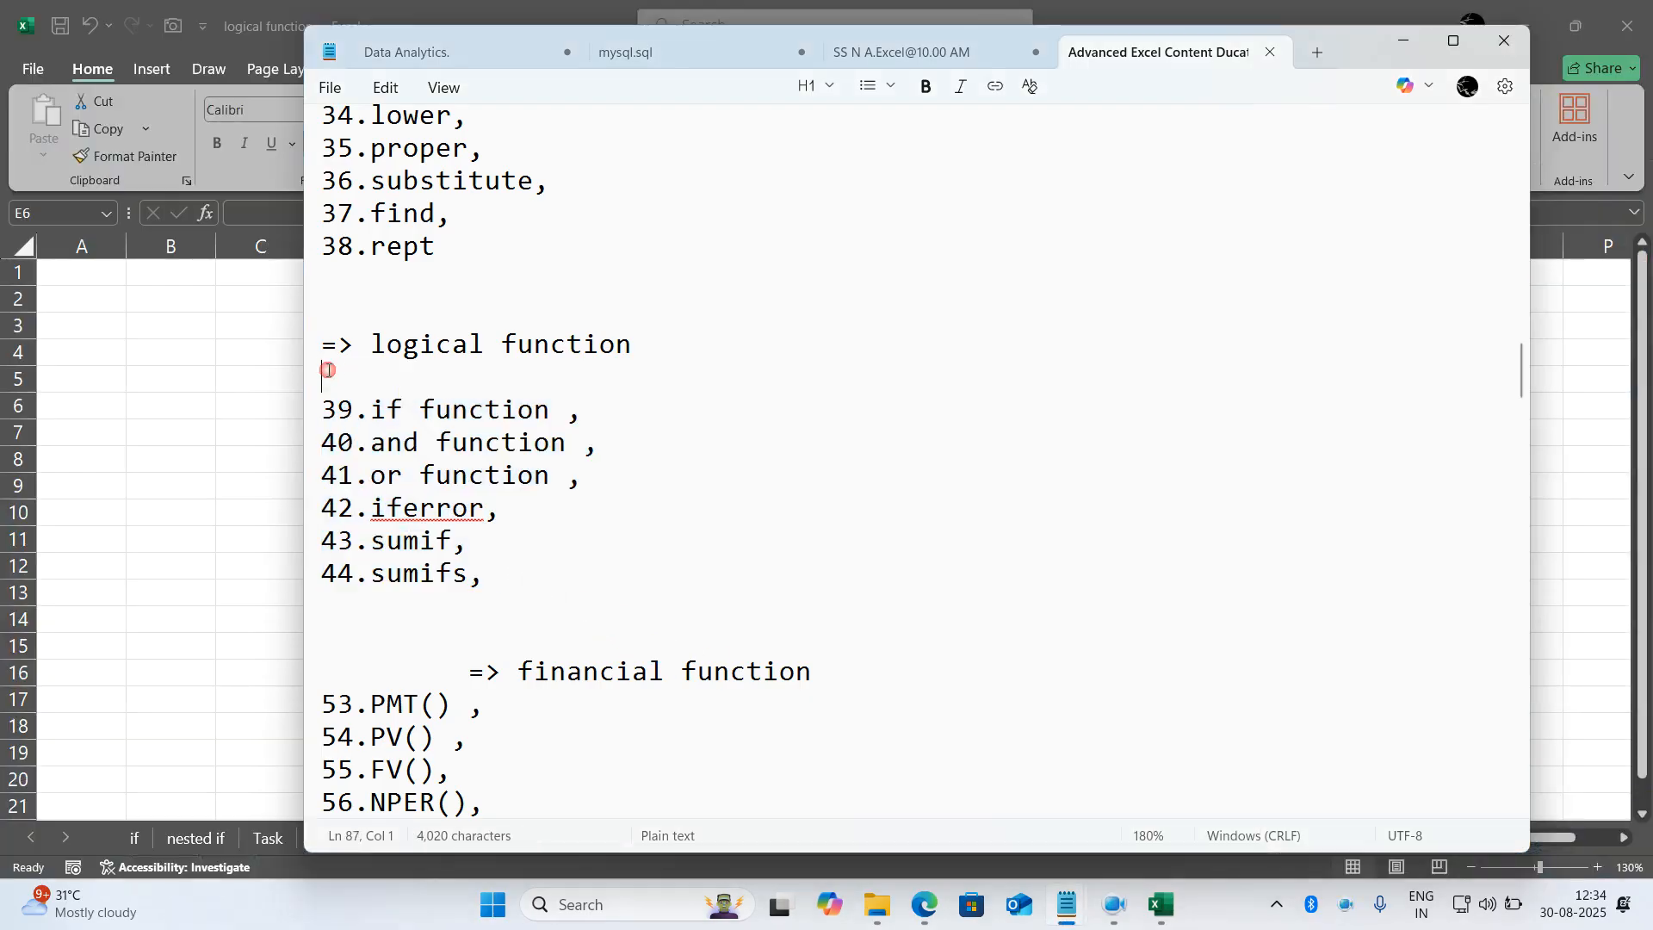
- Review the financial function topics in the notes, from 53 PMT() to 58 XIRR()
{"action": "scroll", "coordinate": [463, 505], "scroll_direction": "down", "scroll_amount": 3}
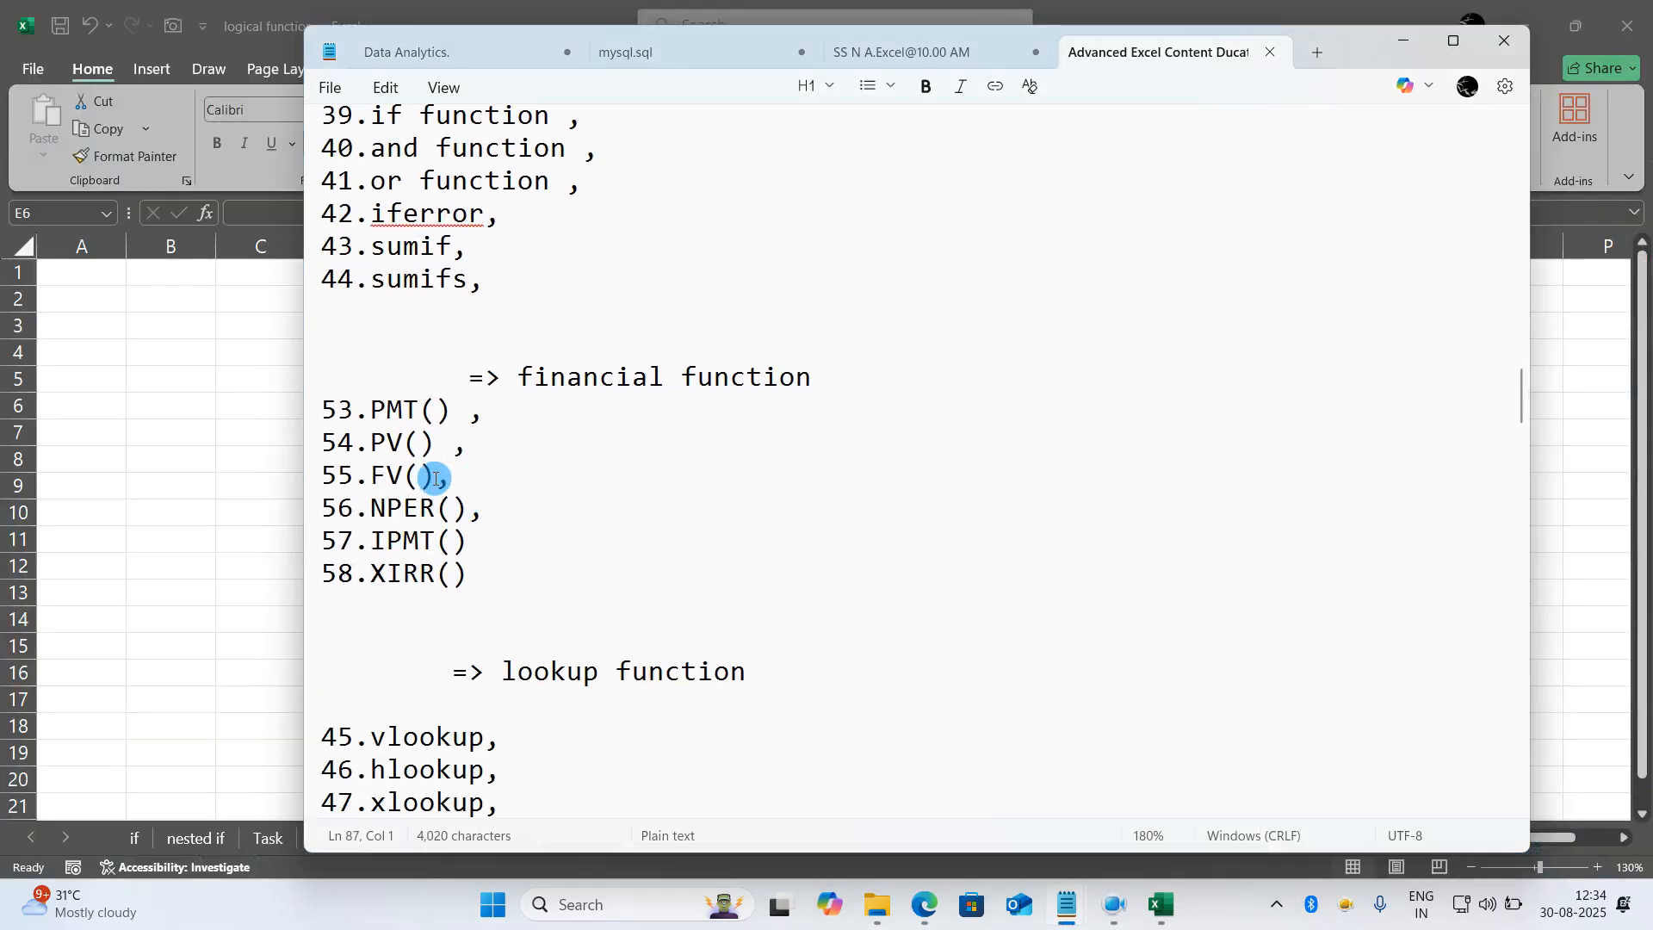
{"action": "left_click_drag", "start_coordinate": [329, 377], "coordinate": [534, 567]}
{"action": "left_click", "coordinate": [532, 564]}
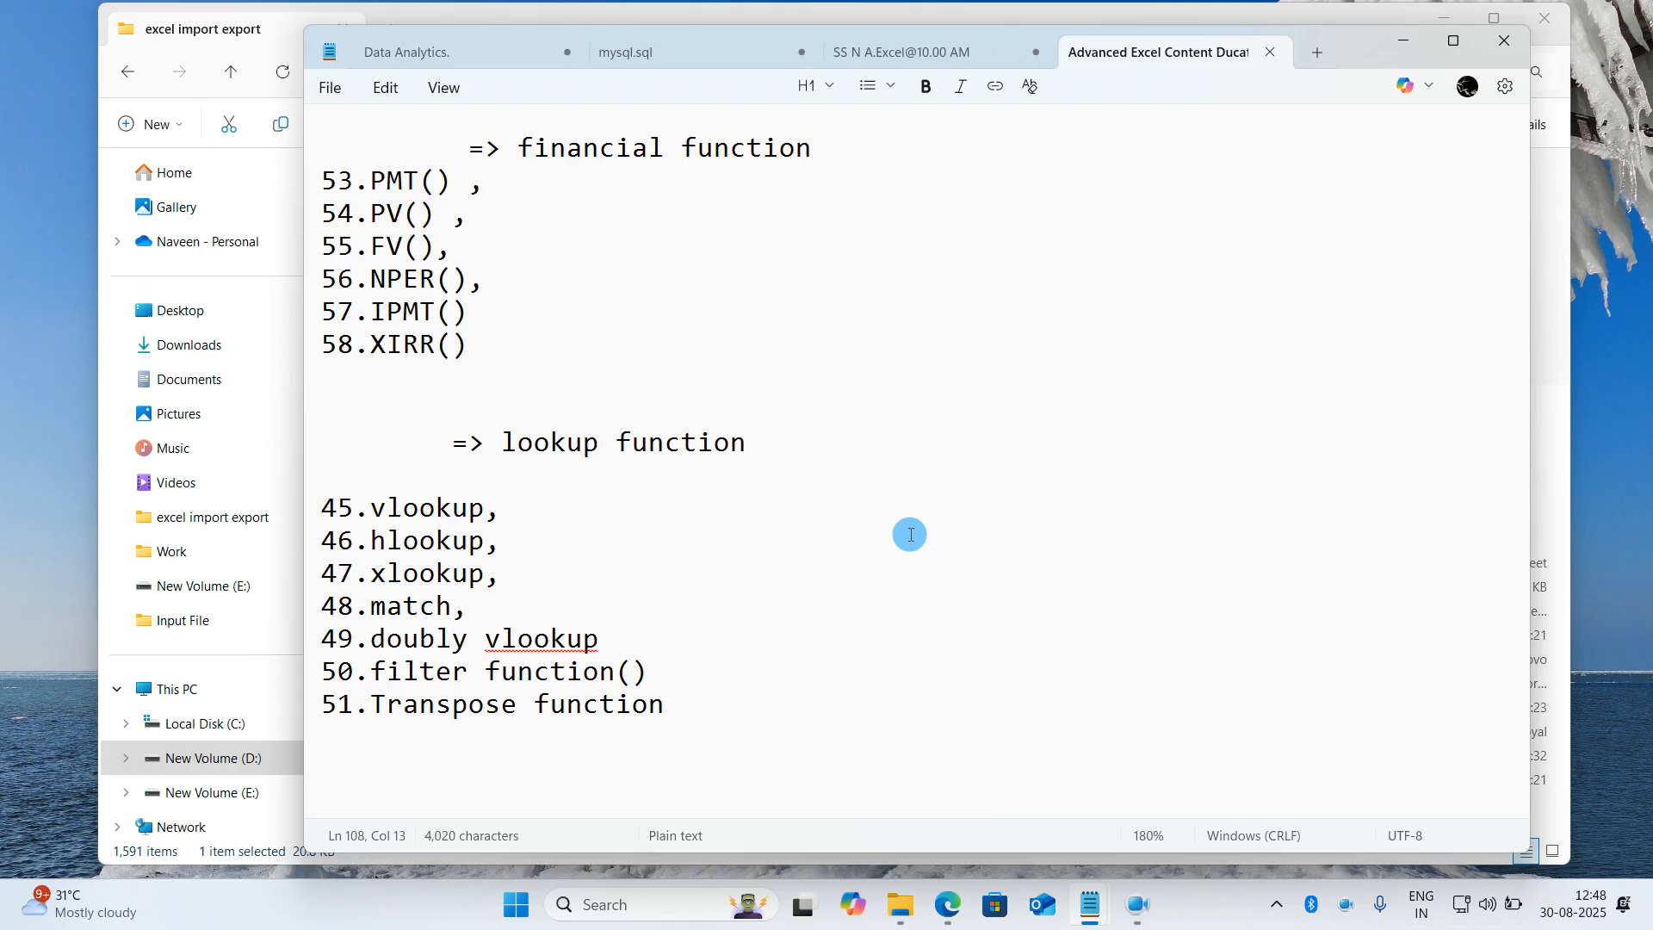
{"action": "scroll", "coordinate": [910, 534], "scroll_direction": "up", "scroll_amount": 1}
{"action": "left_click_drag", "start_coordinate": [531, 451], "coordinate": [335, 285]}
{"action": "left_click", "coordinate": [337, 282]}
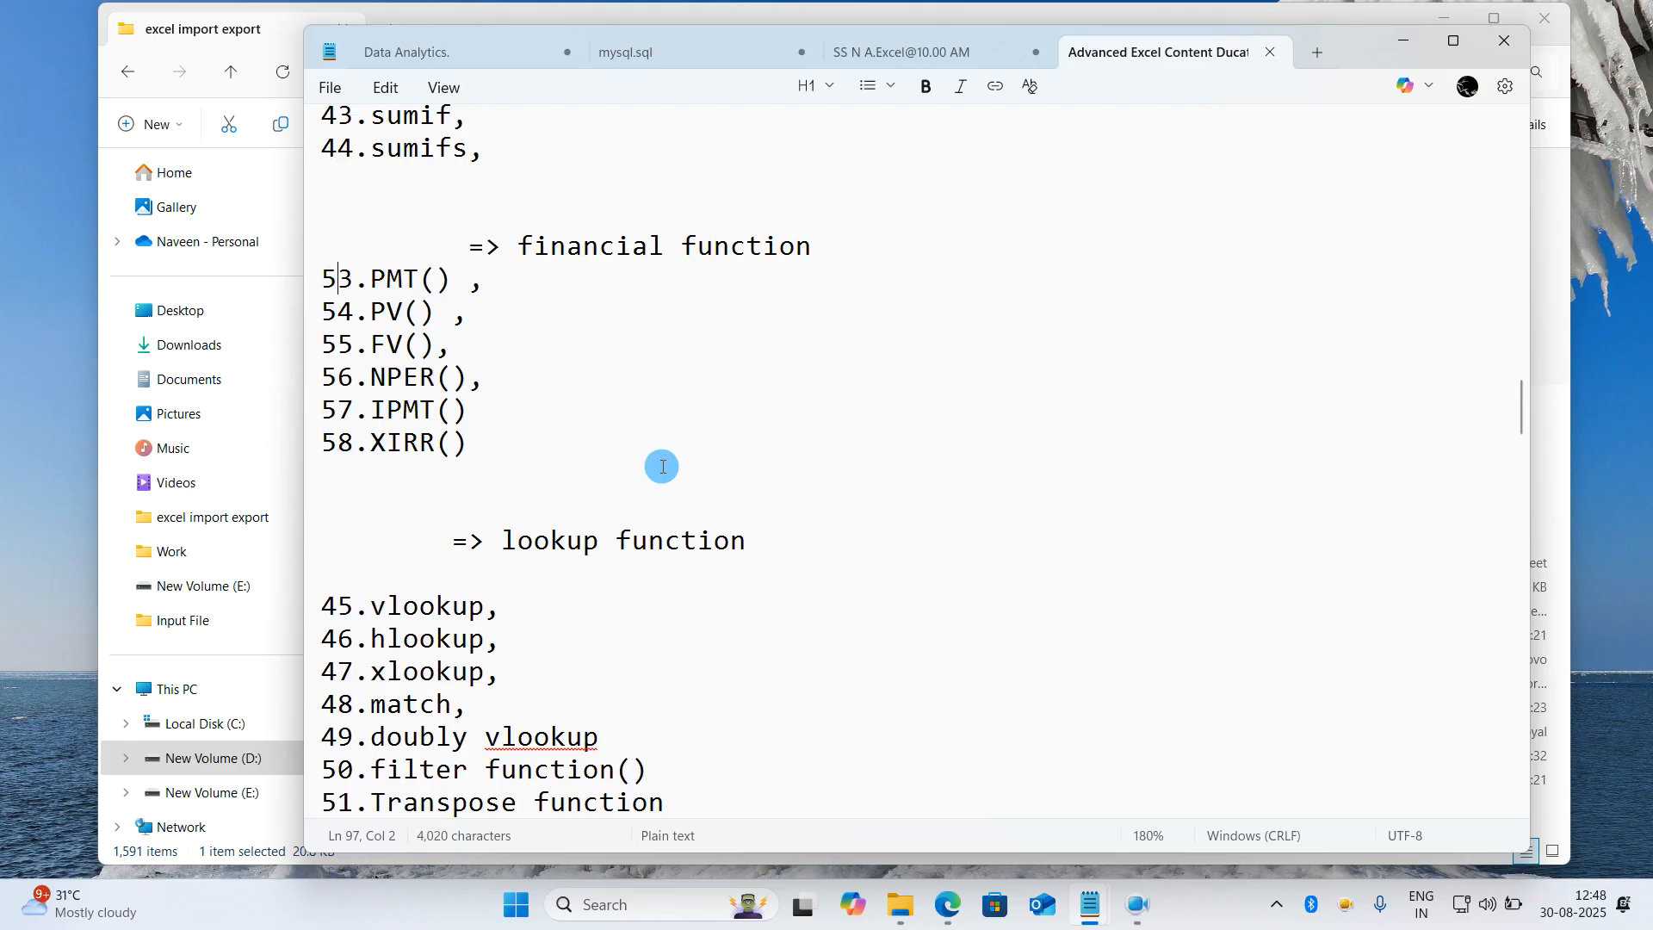
{"action": "left_click_drag", "start_coordinate": [582, 449], "coordinate": [337, 312]}
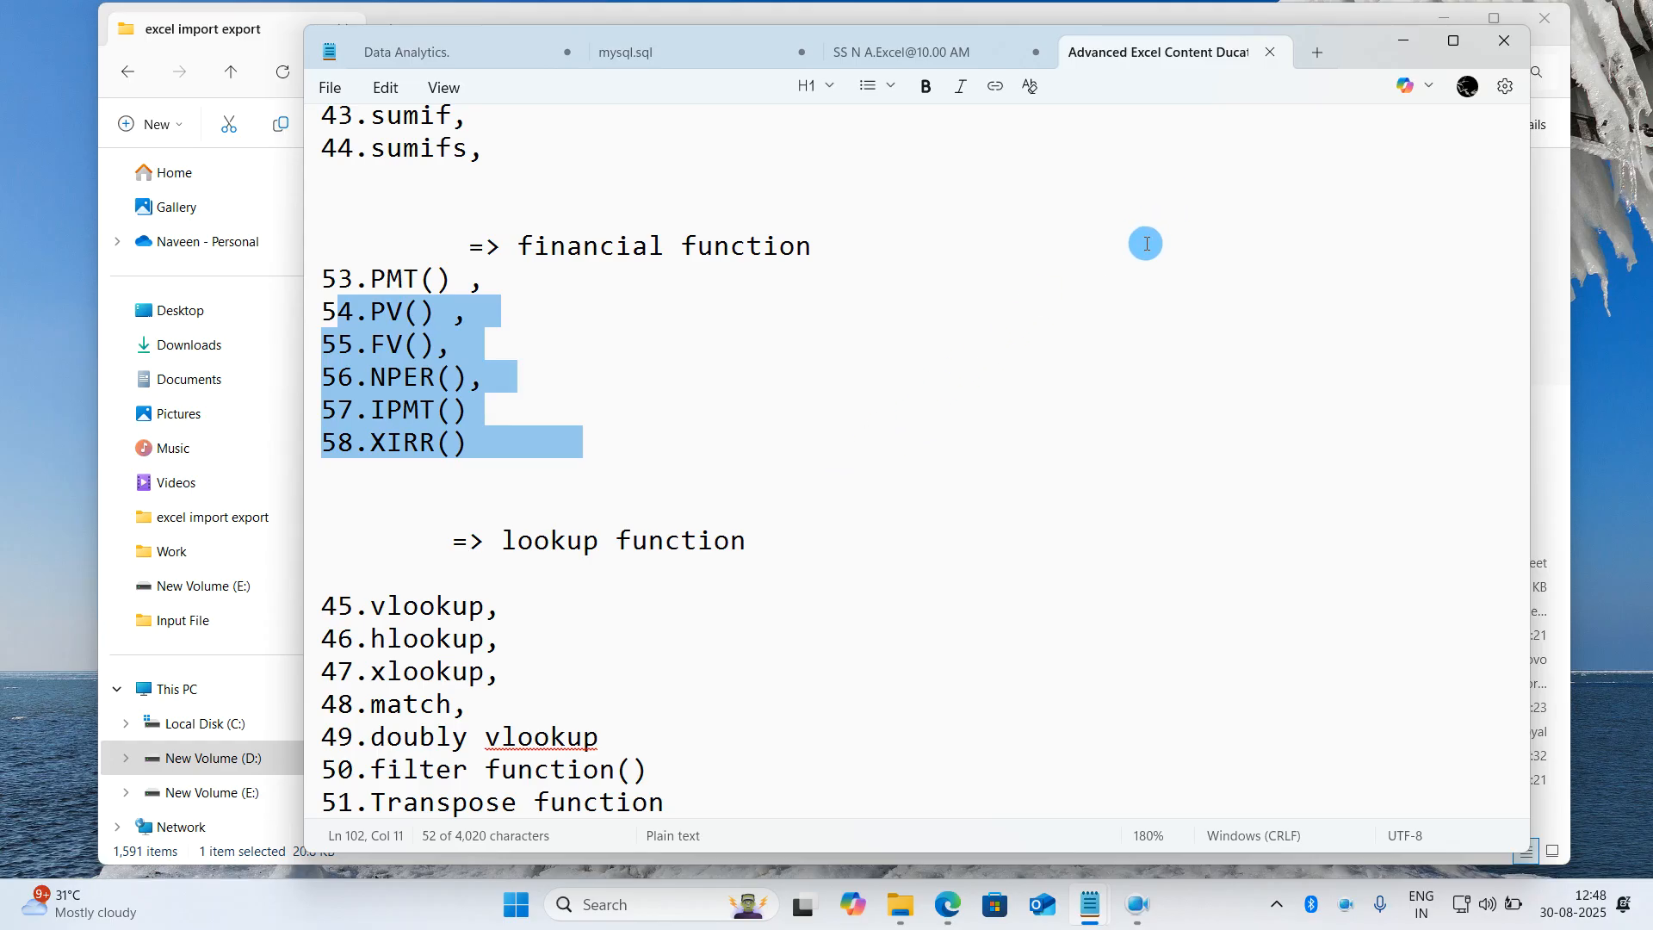
- Switch to the excel import export folder in File Explorer and open the financial formula2 workbook
{"action": "left_click", "coordinate": [1404, 42]}
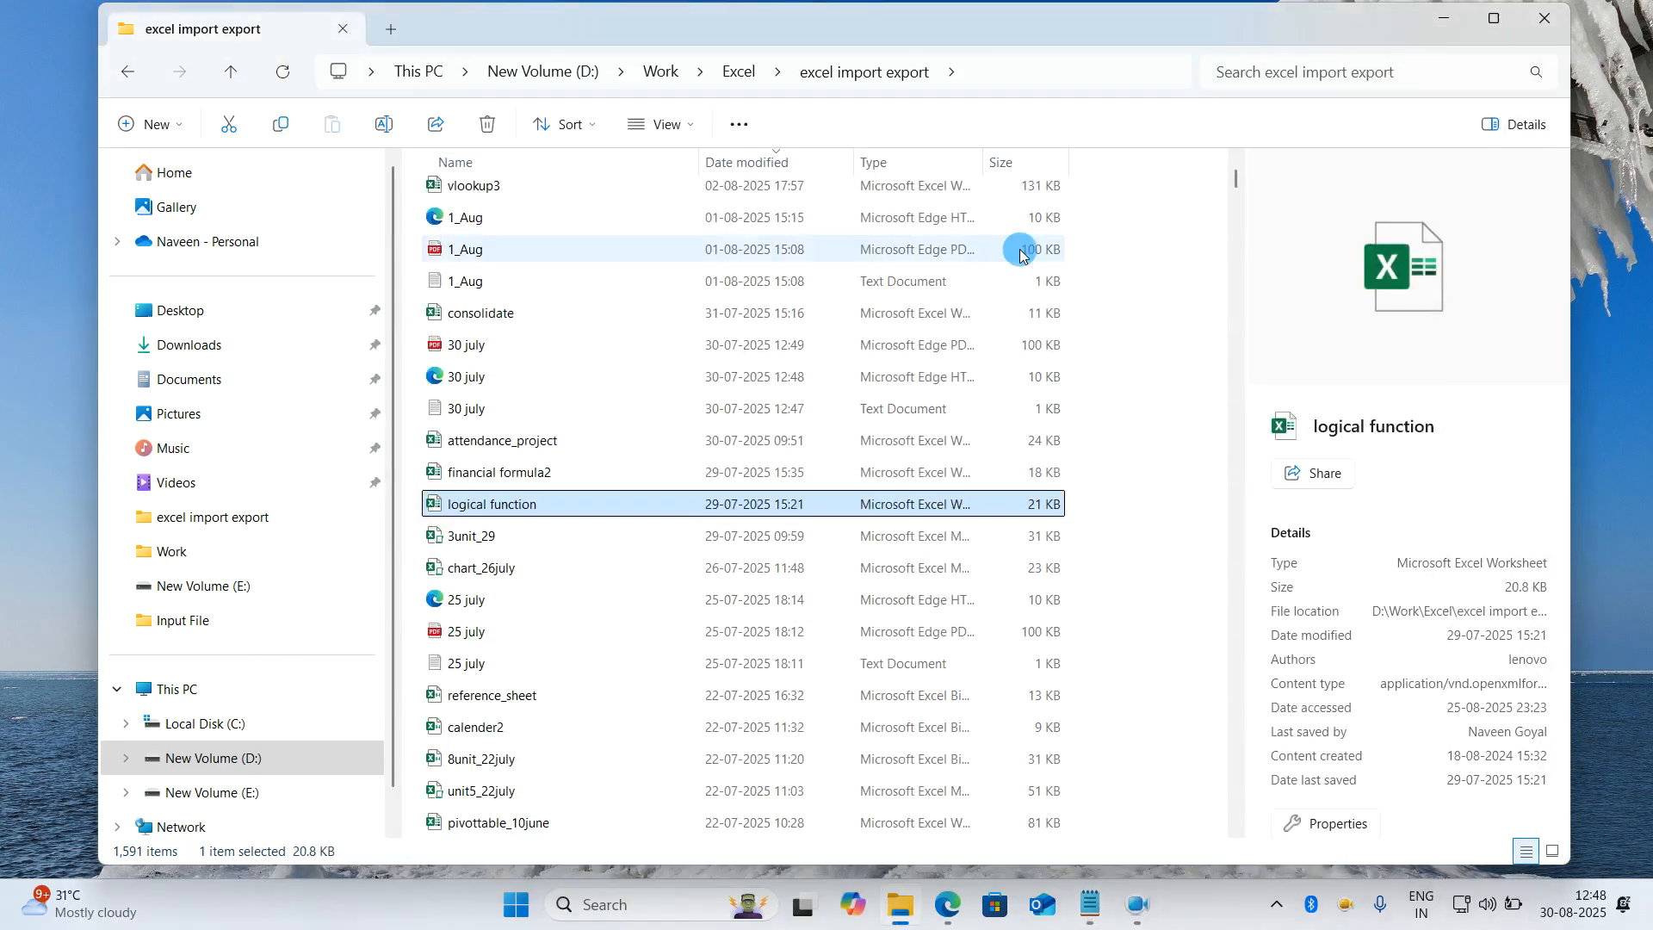
{"action": "scroll", "coordinate": [664, 372], "scroll_direction": "up", "scroll_amount": 3}
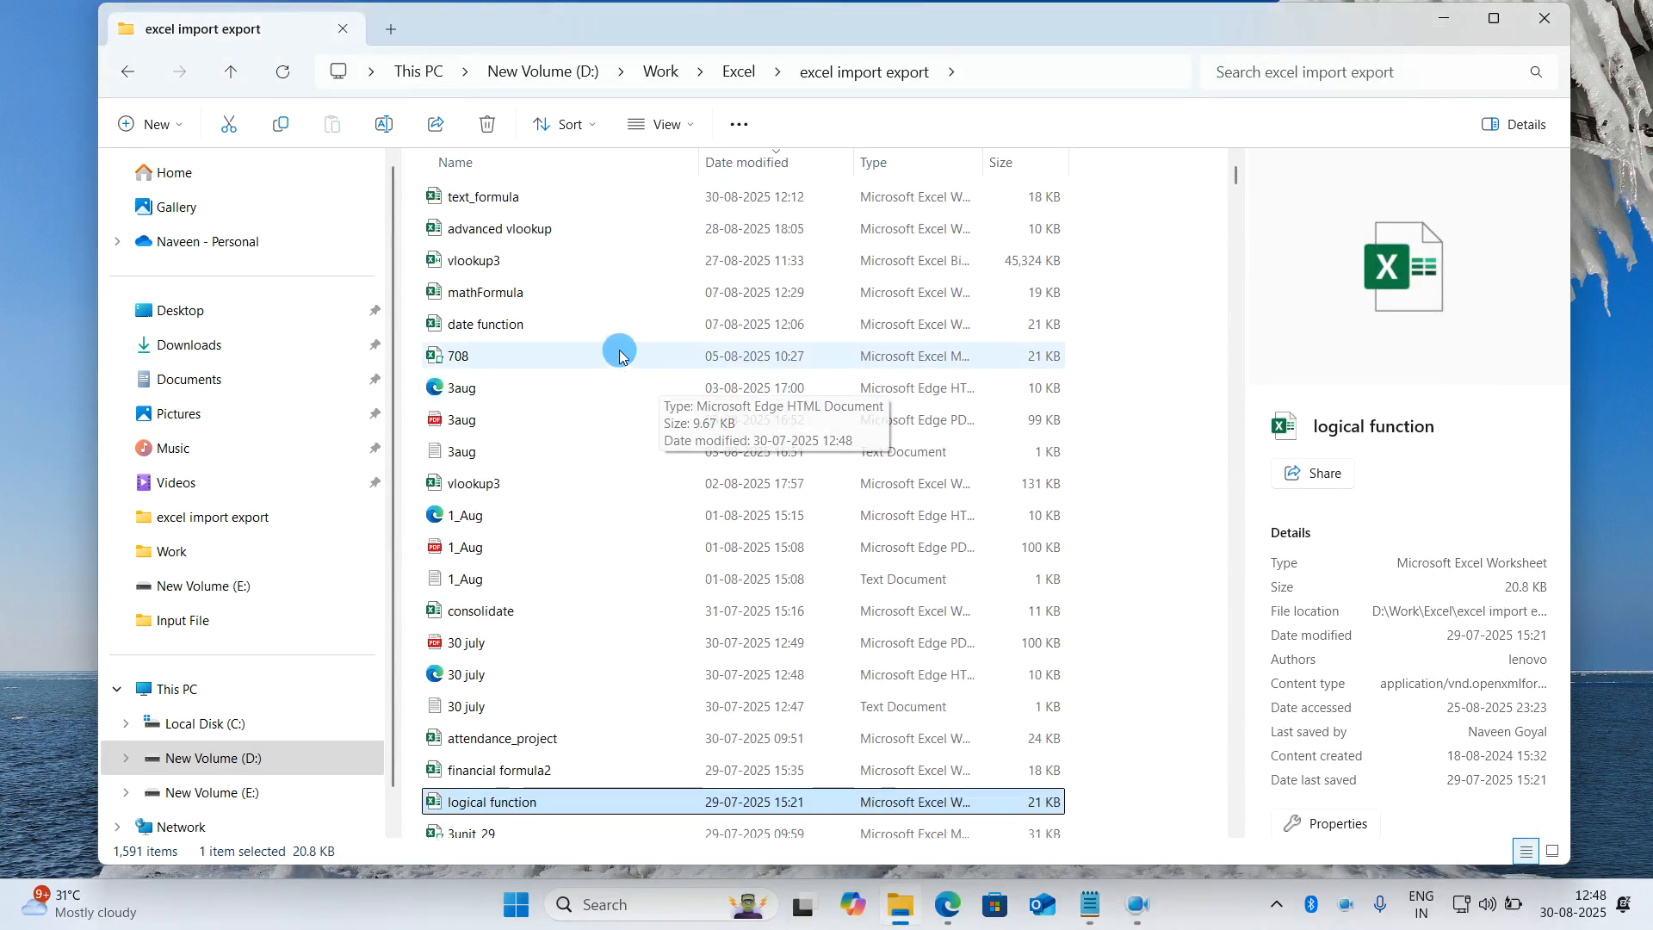
{"action": "scroll", "coordinate": [581, 374], "scroll_direction": "down", "scroll_amount": 4}
{"action": "scroll", "coordinate": [581, 374], "scroll_direction": "up", "scroll_amount": 4}
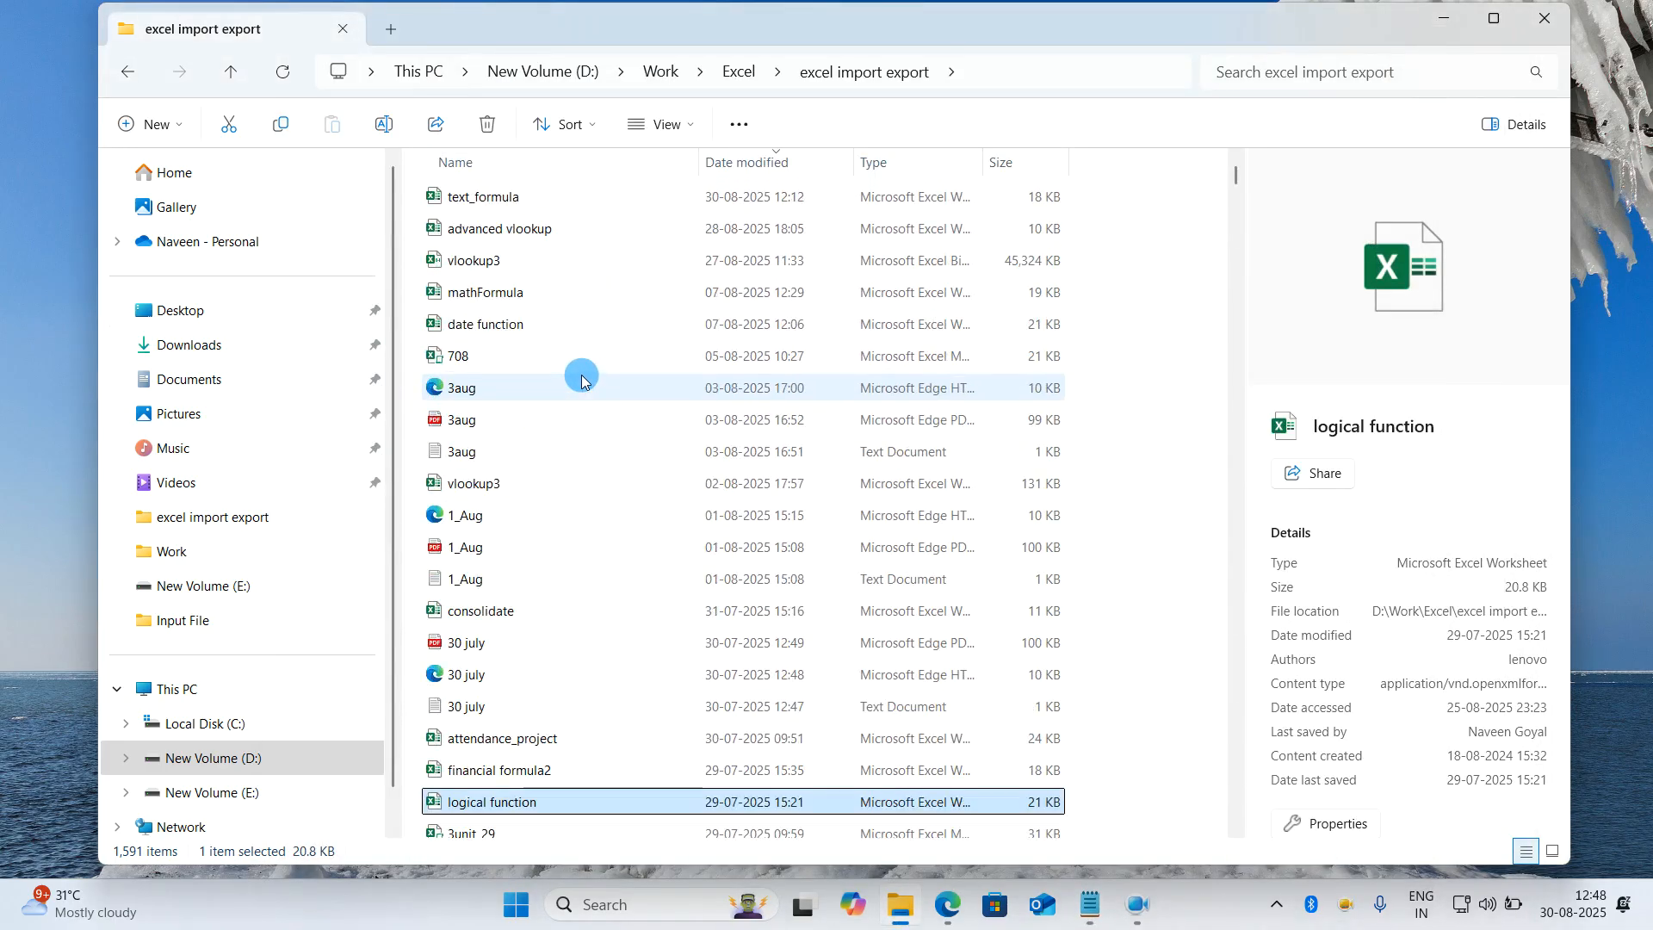
{"action": "left_click", "coordinate": [562, 274]}
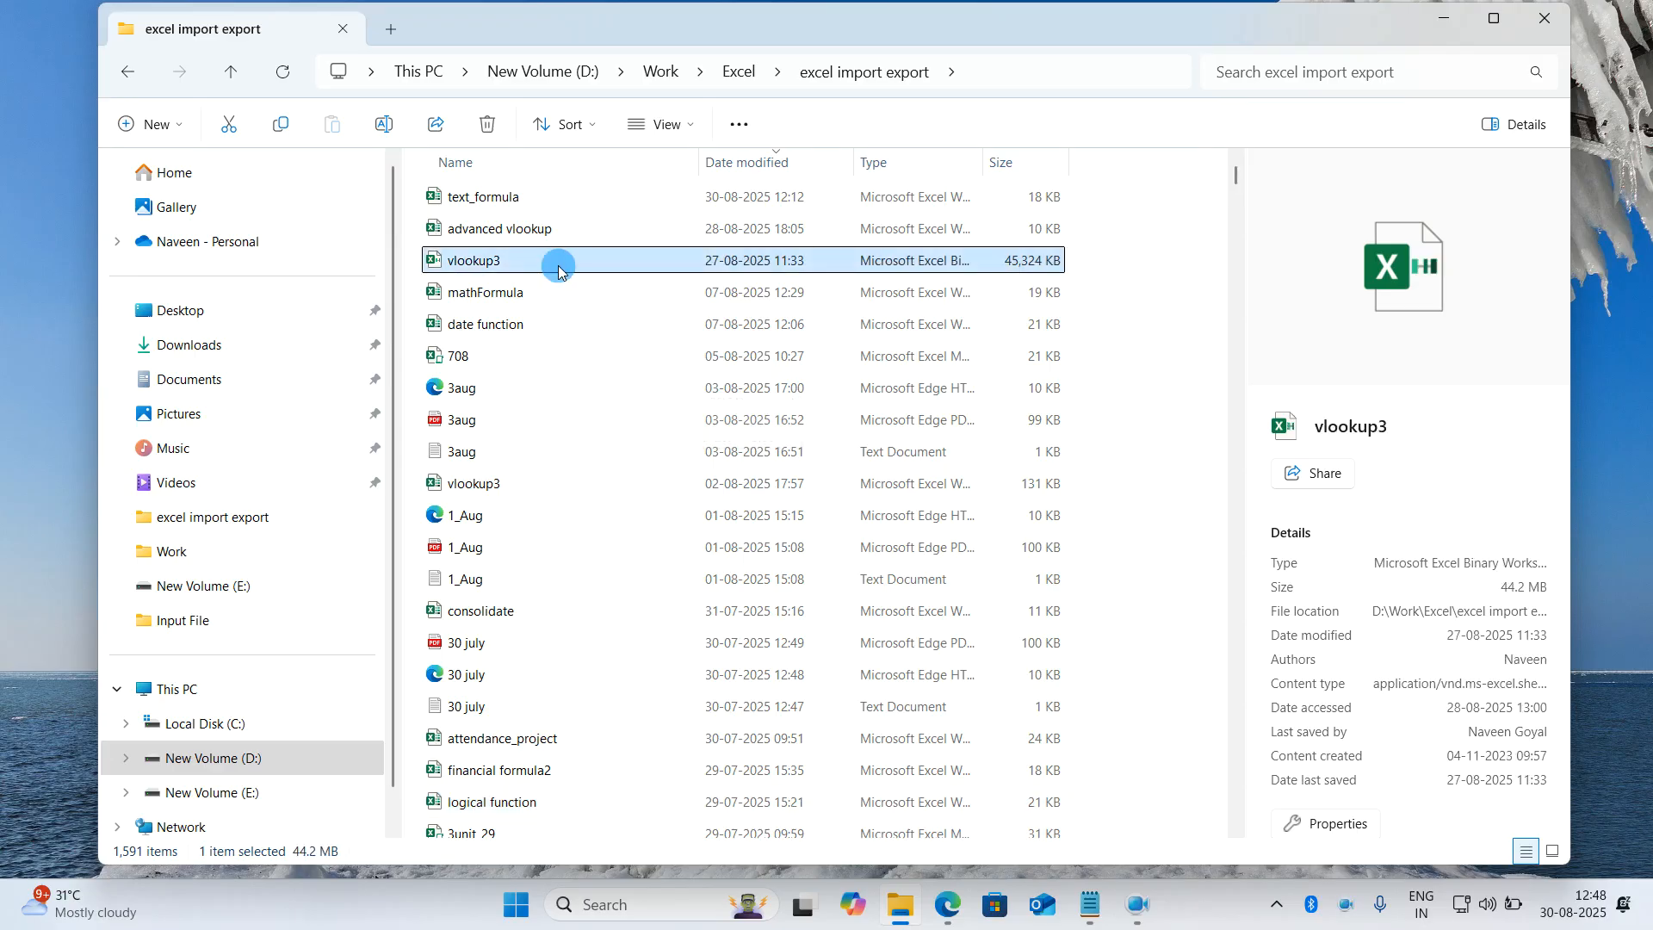
{"action": "key", "text": "f"}
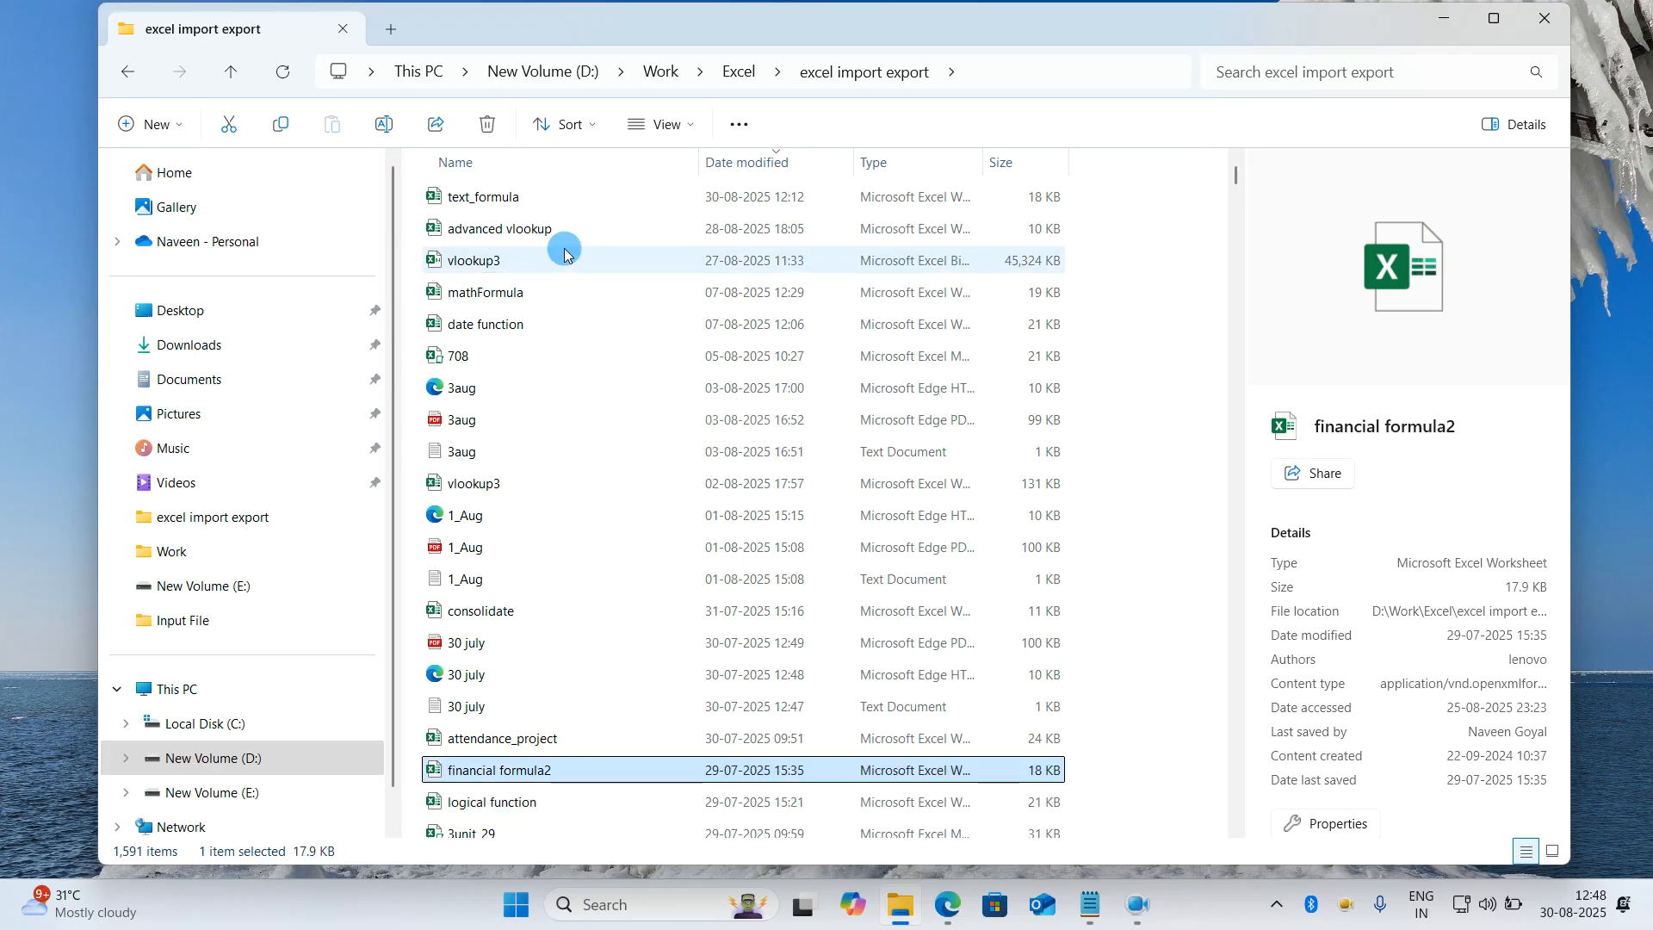
{"action": "double_click", "coordinate": [542, 772]}
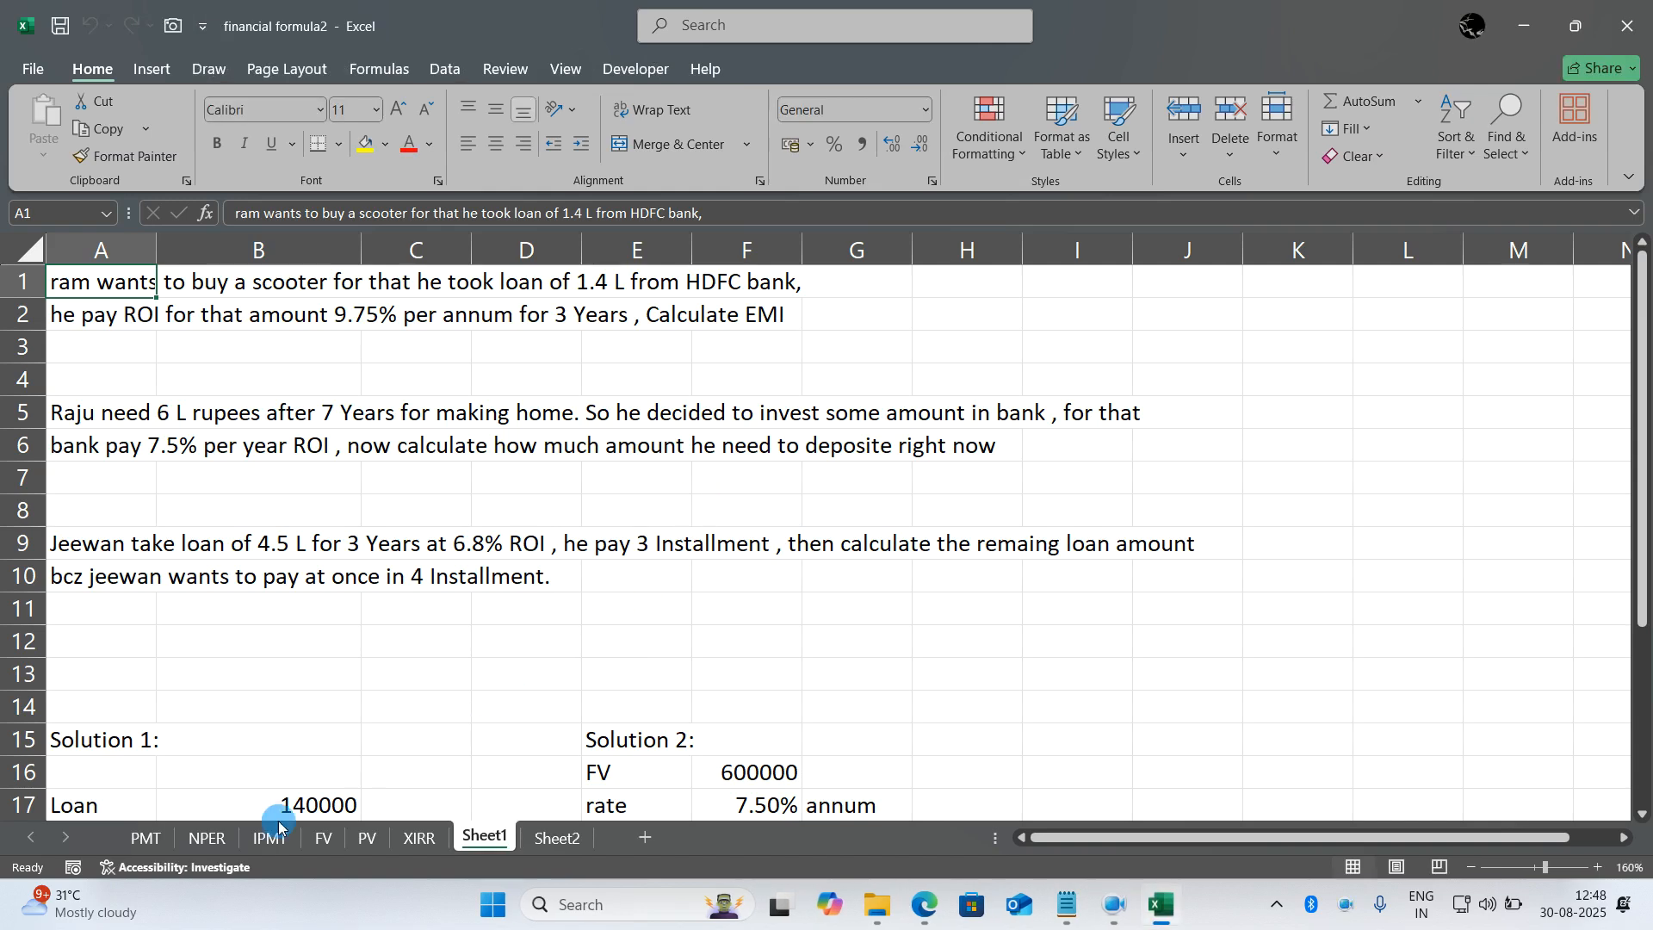
- Clear the existing contents of cells E7:E9 on the PMT sheet
{"action": "left_click", "coordinate": [146, 837]}
{"action": "left_click_drag", "start_coordinate": [551, 542], "coordinate": [556, 478]}
{"action": "key", "text": "Delete"}
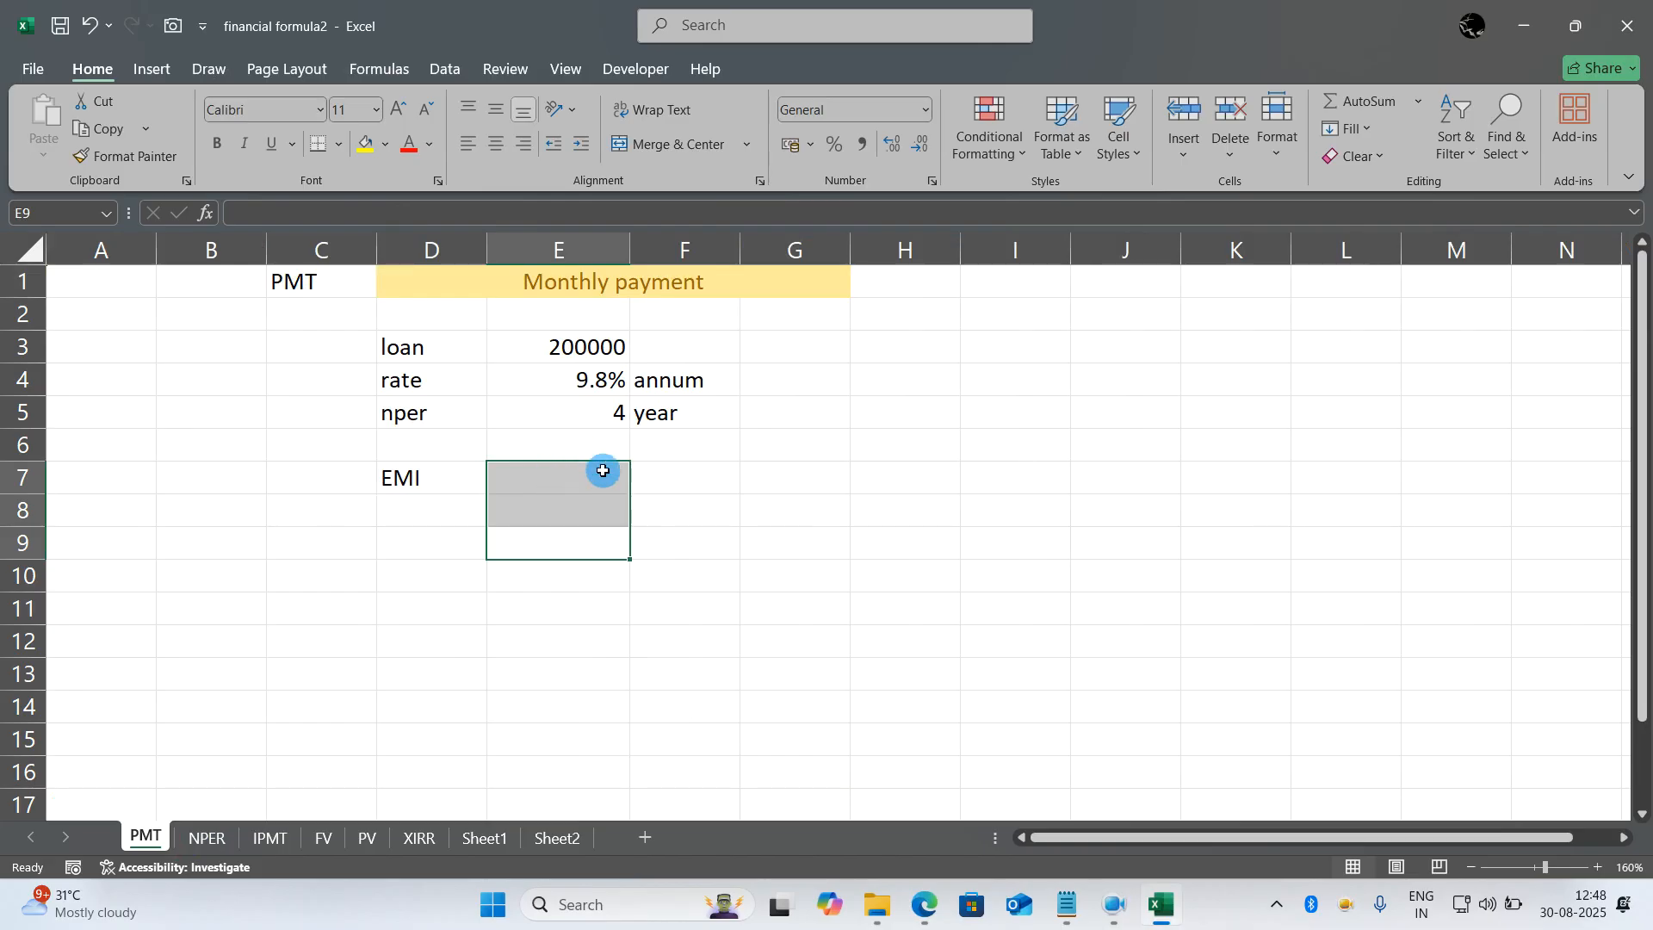
{"action": "left_click", "coordinate": [699, 548]}
{"action": "scroll", "coordinate": [698, 549], "scroll_direction": "up", "scroll_amount": 2, "text": "ctrl"}
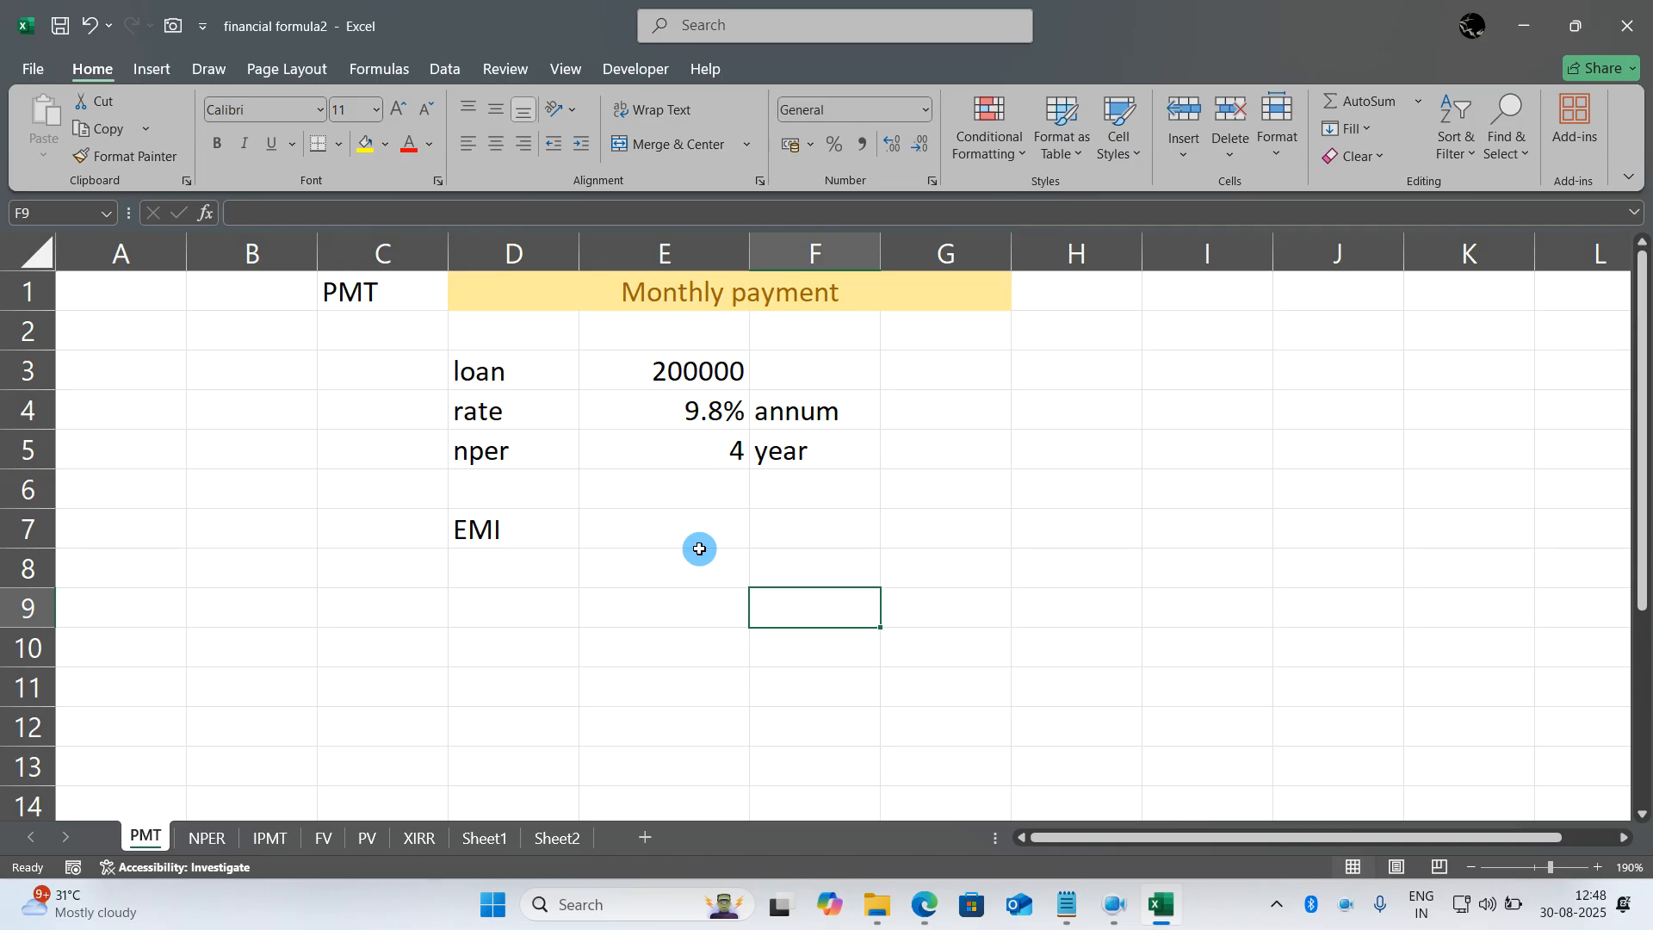
{"action": "scroll", "coordinate": [699, 548], "scroll_direction": "down", "scroll_amount": 1, "text": "ctrl"}
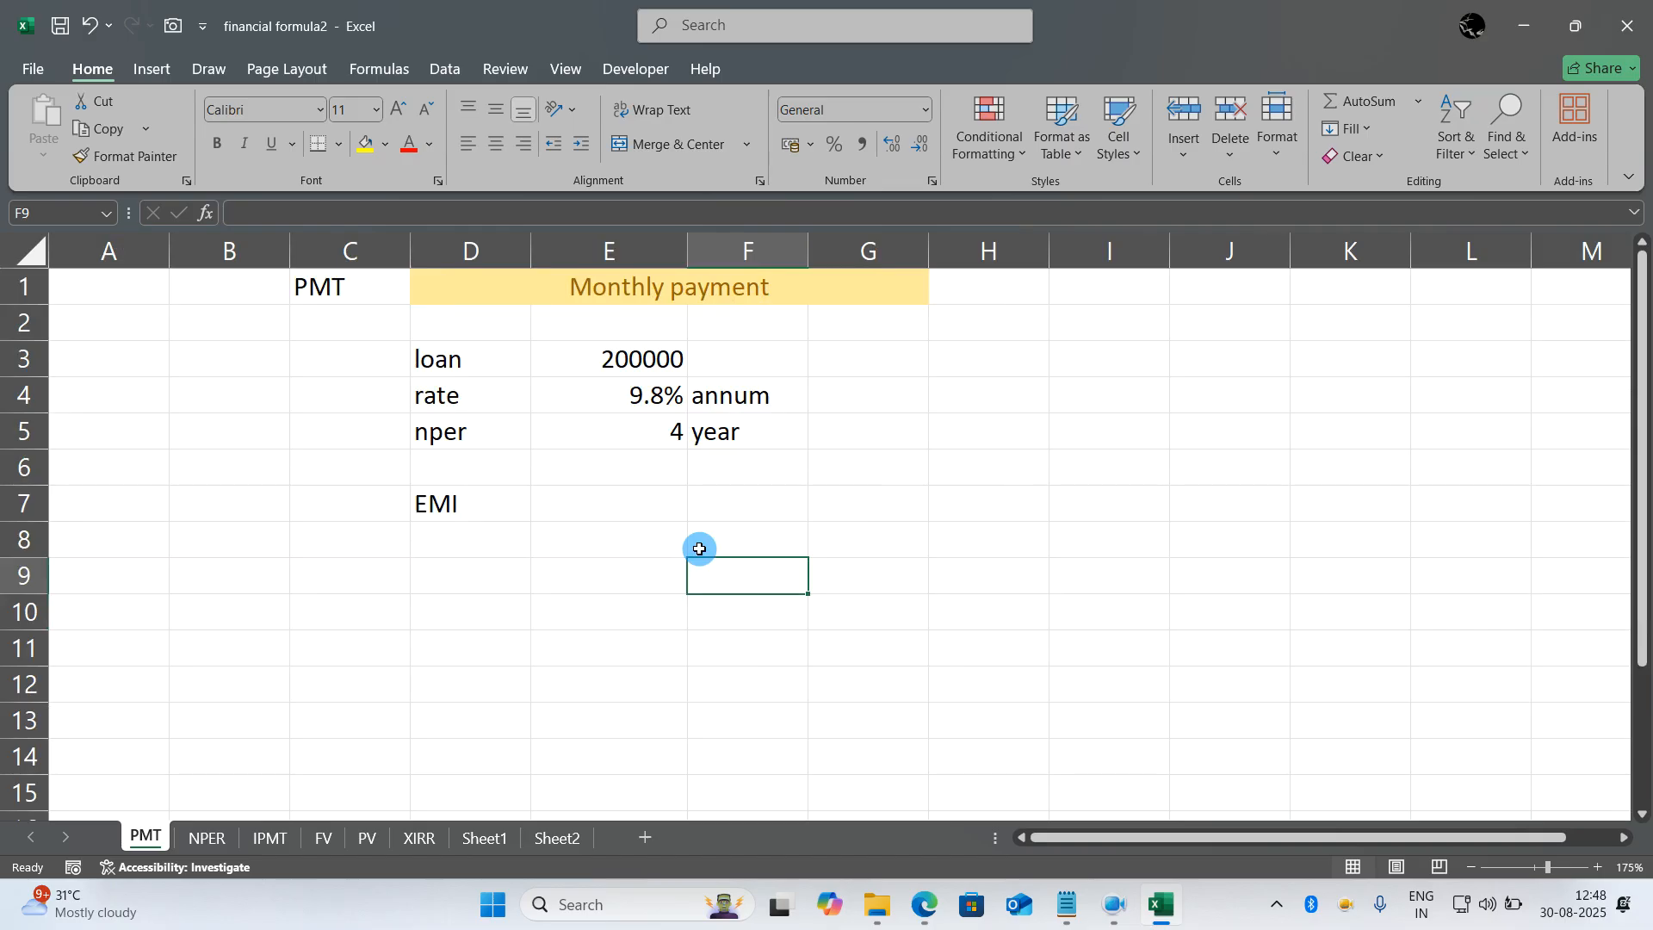
- Examine the PMT label, the loan amount in E3 and the nper period in E5:F5
{"action": "left_click", "coordinate": [370, 303]}
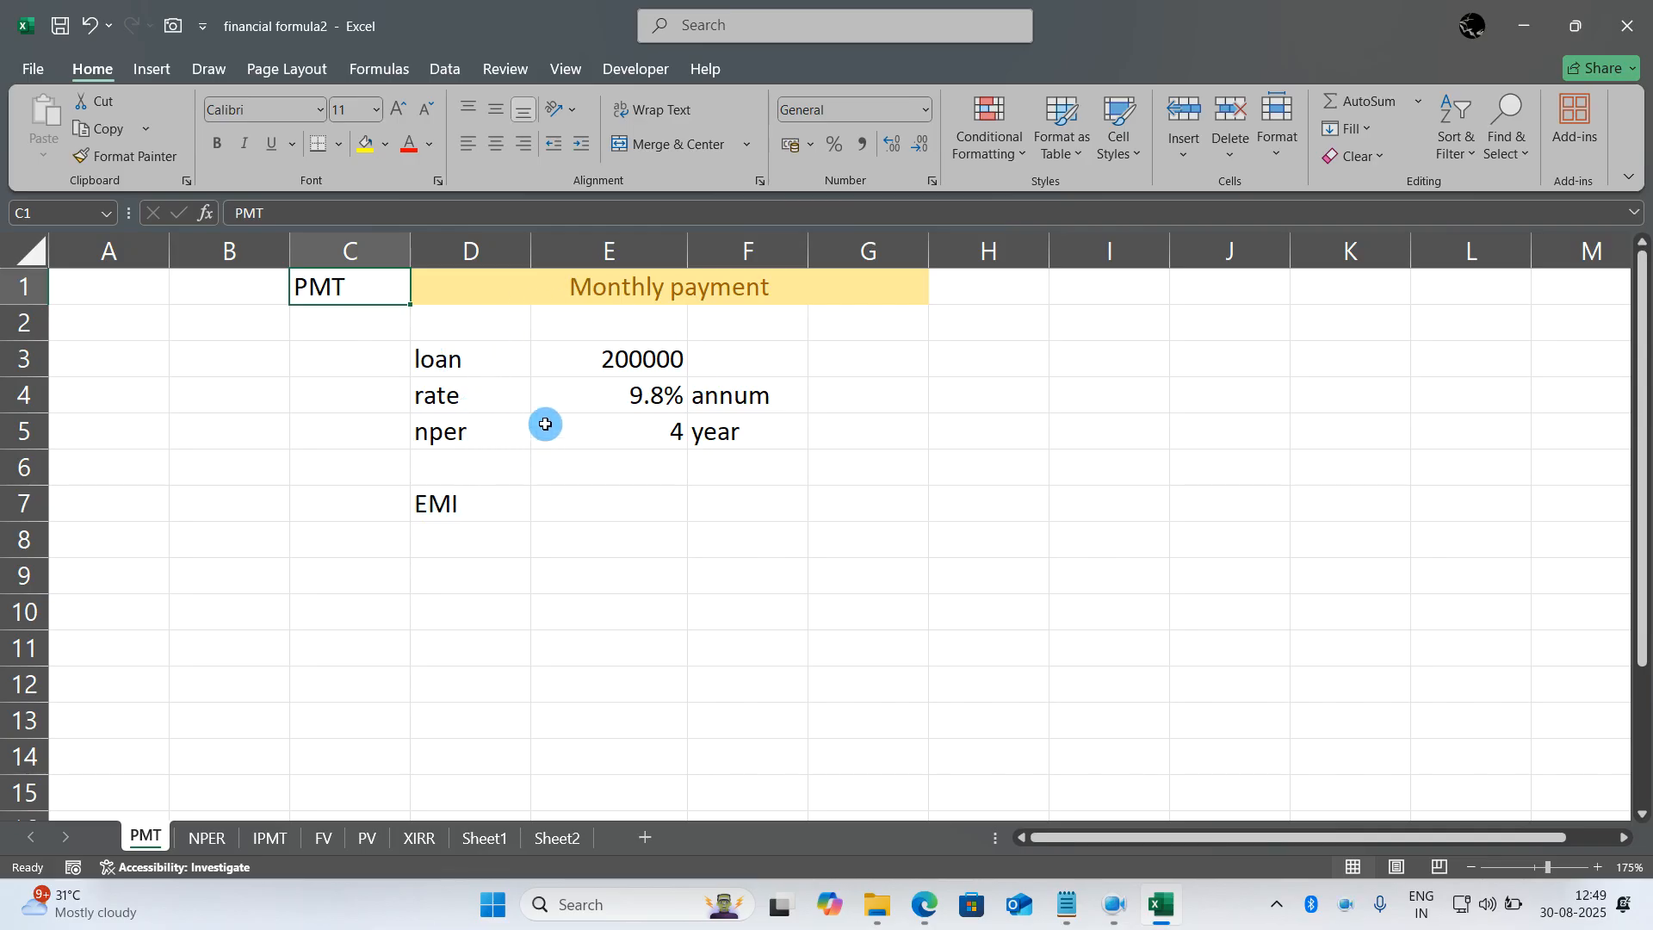
{"action": "left_click", "coordinate": [576, 362]}
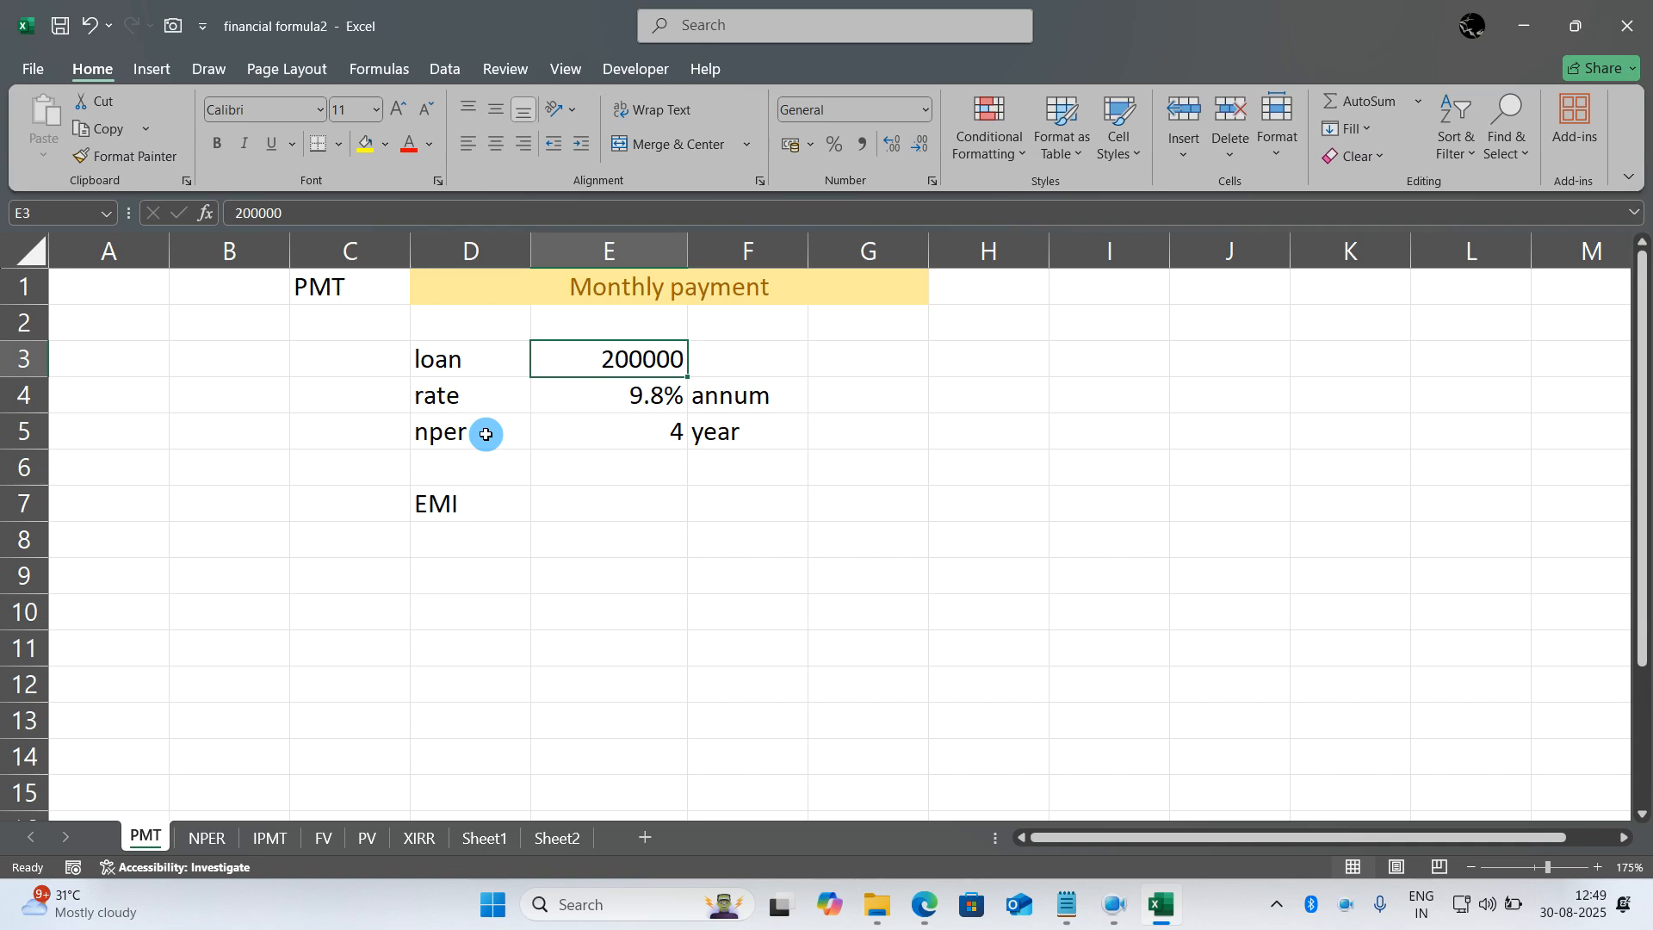
{"action": "left_click_drag", "start_coordinate": [586, 439], "coordinate": [711, 440]}
{"action": "left_click", "coordinate": [711, 439]}
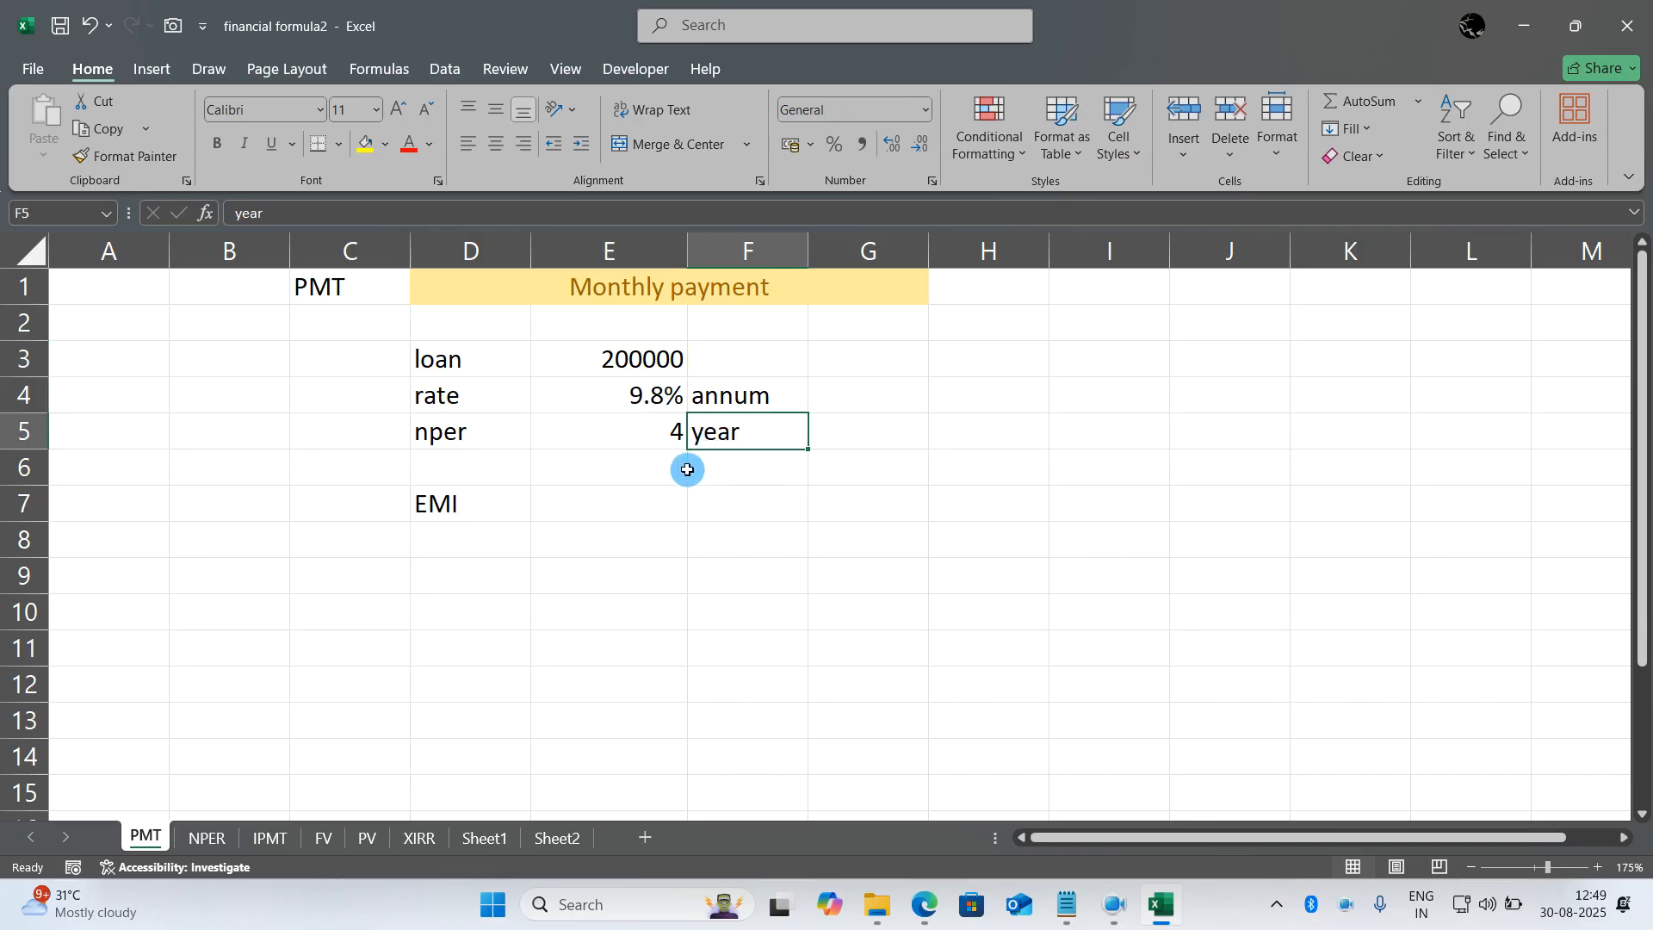
- Calculate the monthly EMI in E7 with the formula =PMT(E4/12,E5*12,E3)
{"action": "double_click", "coordinate": [610, 518]}
{"action": "double_click", "coordinate": [657, 548]}
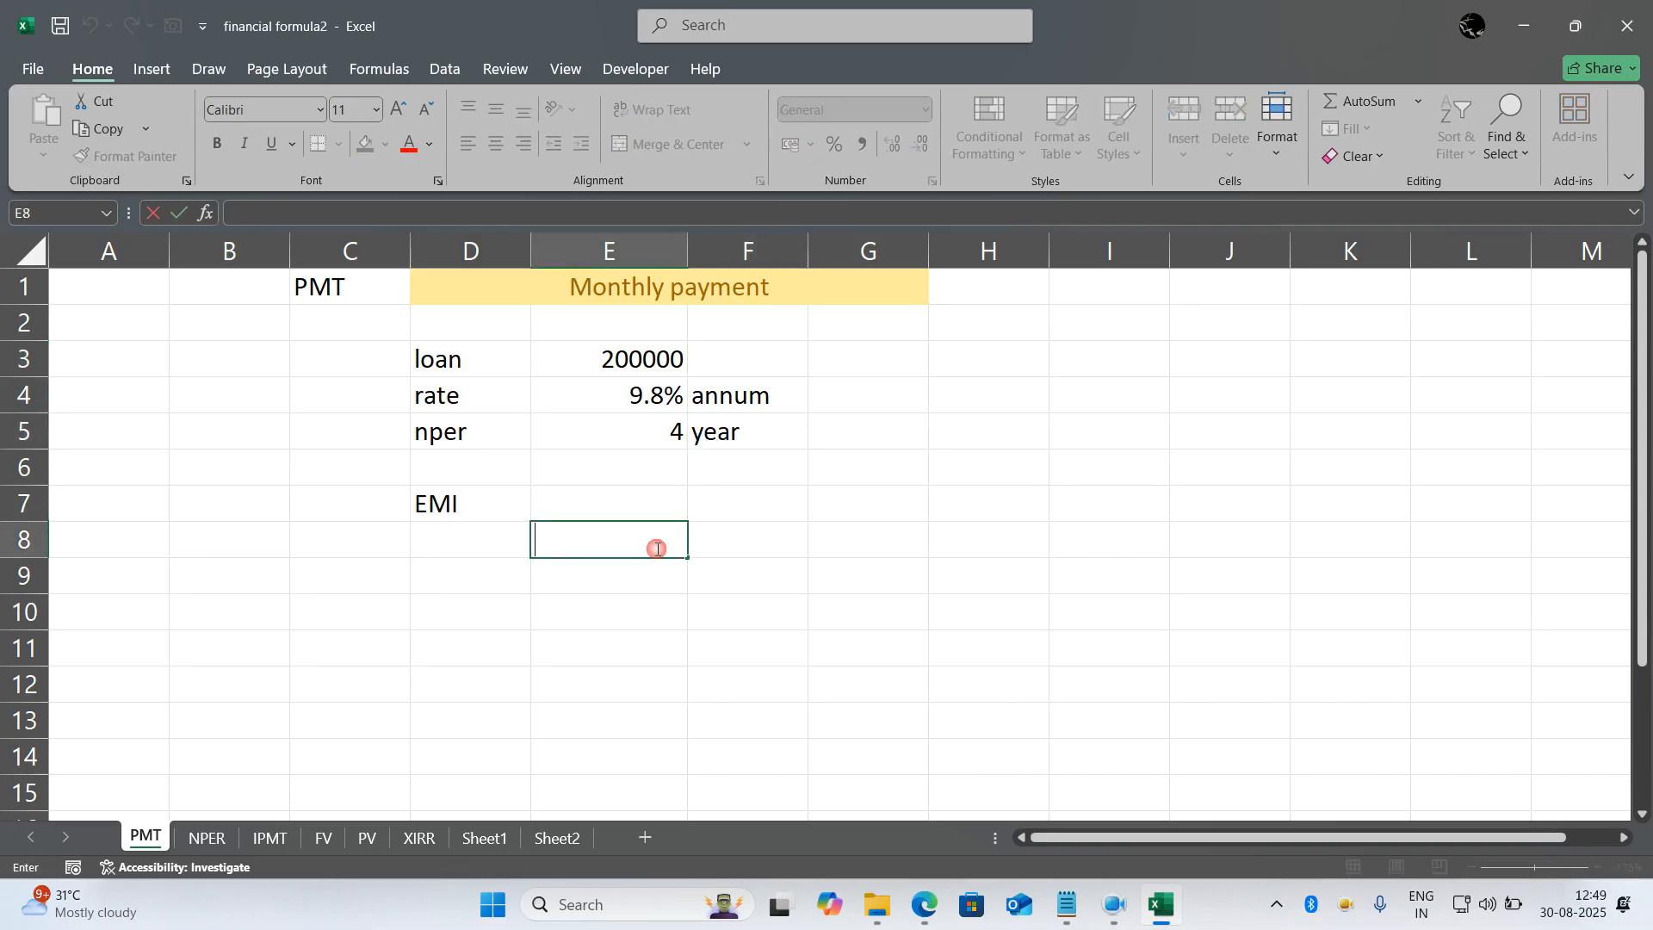
{"action": "double_click", "coordinate": [638, 500]}
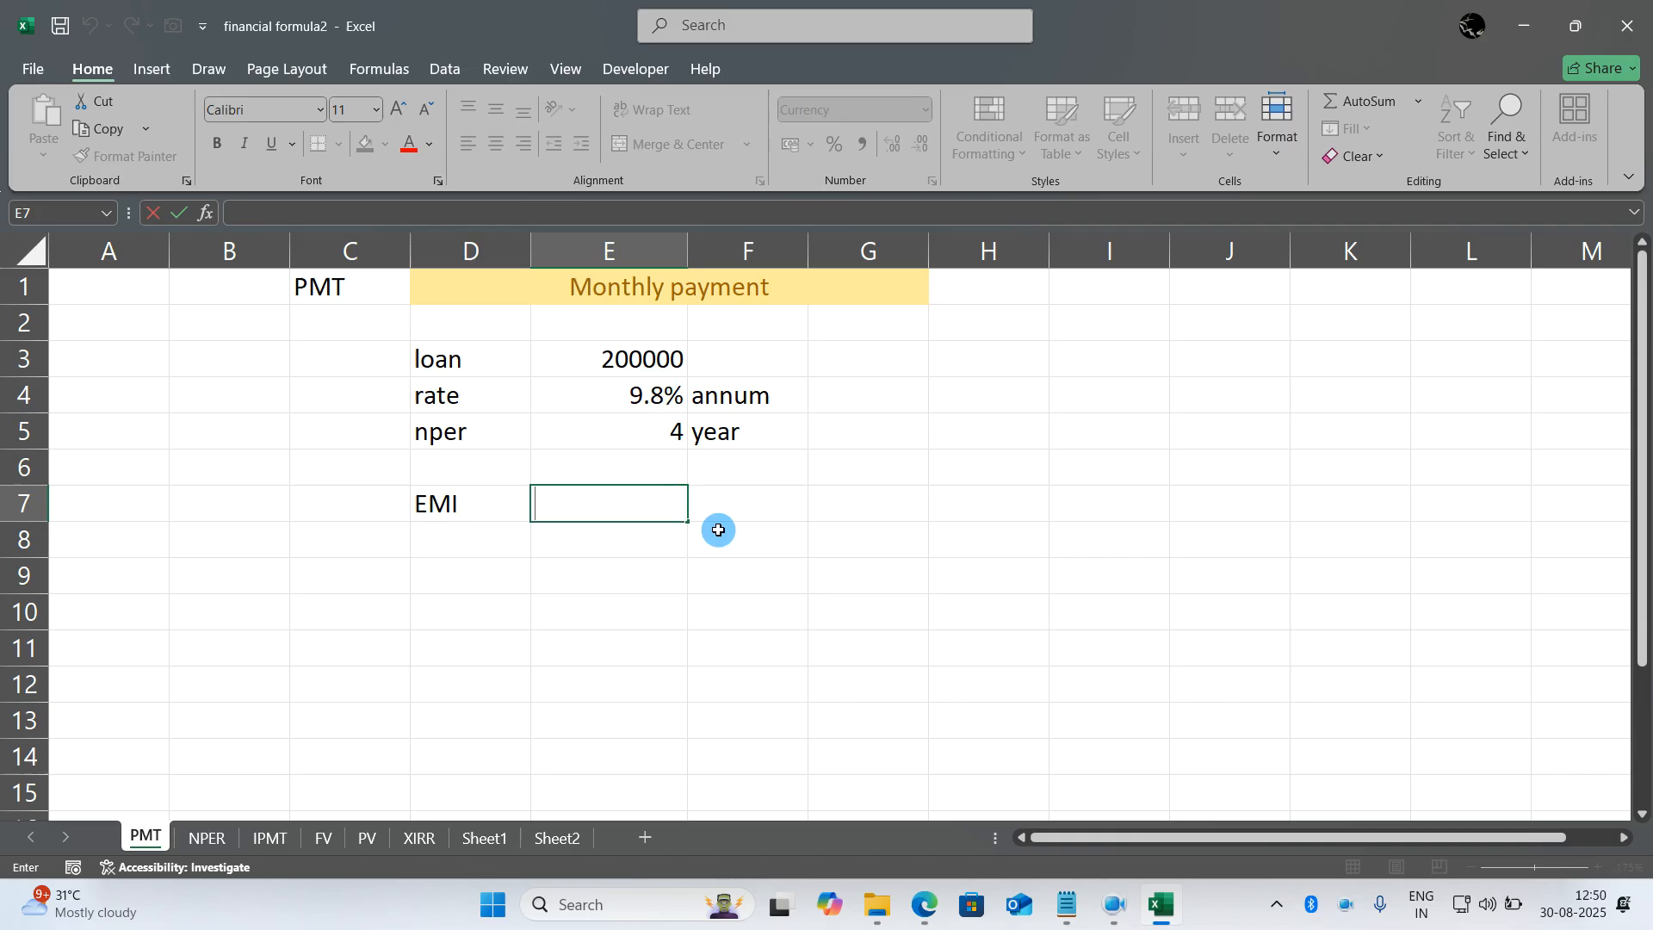
{"action": "type", "text": "="}
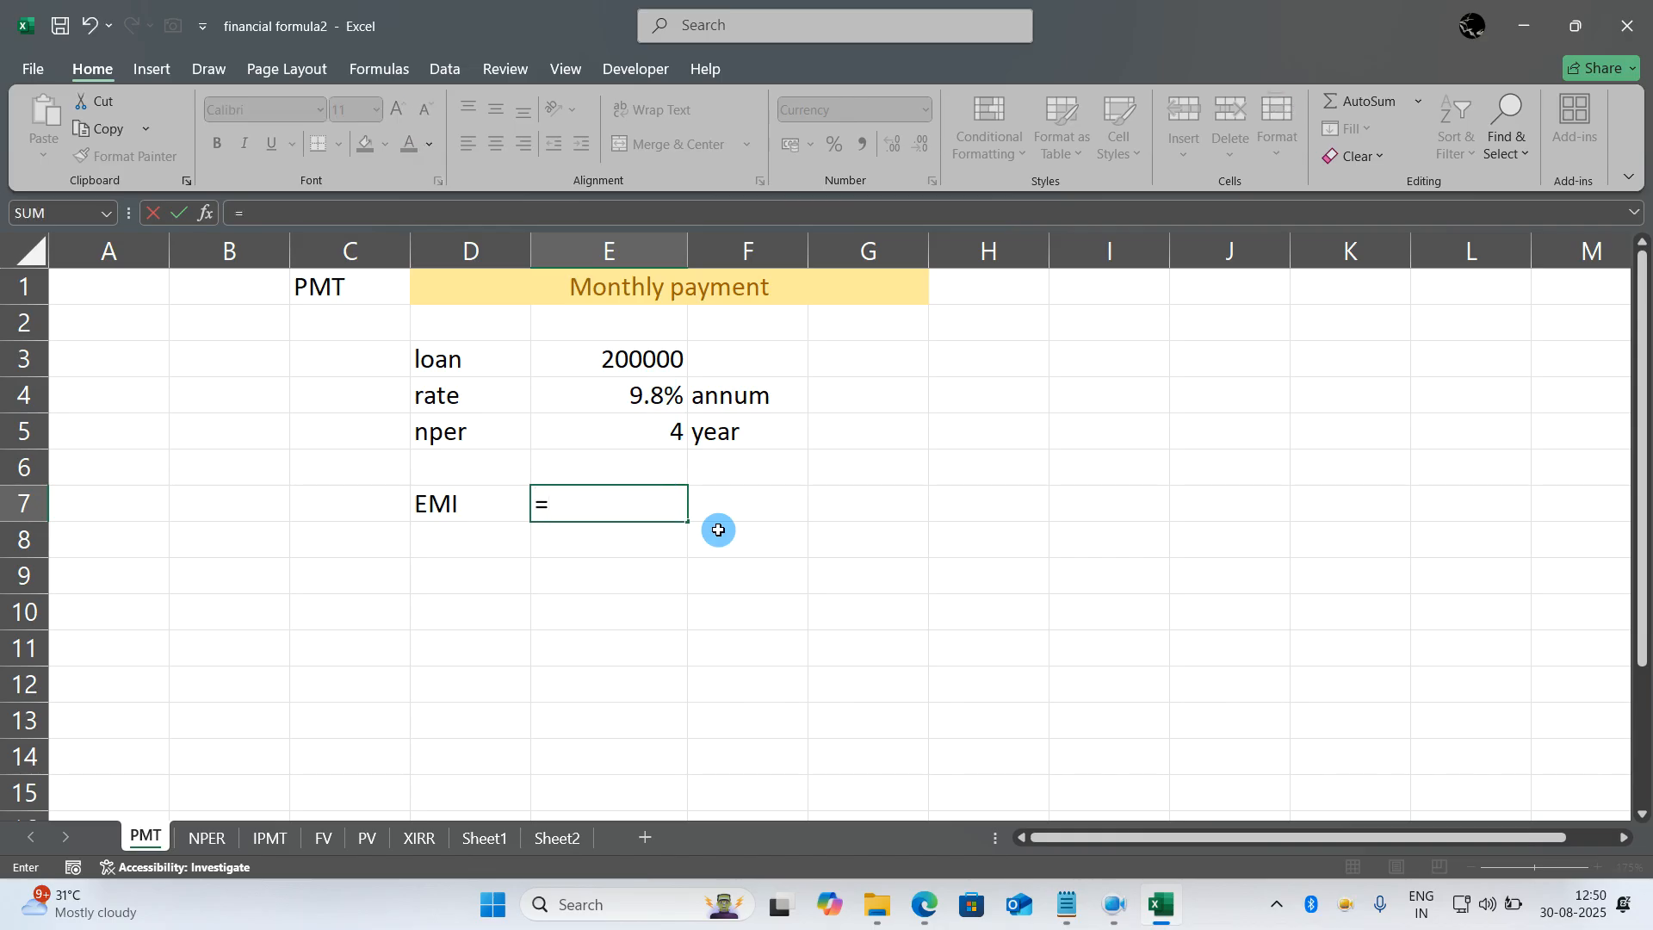
{"action": "type", "text": "pmt"}
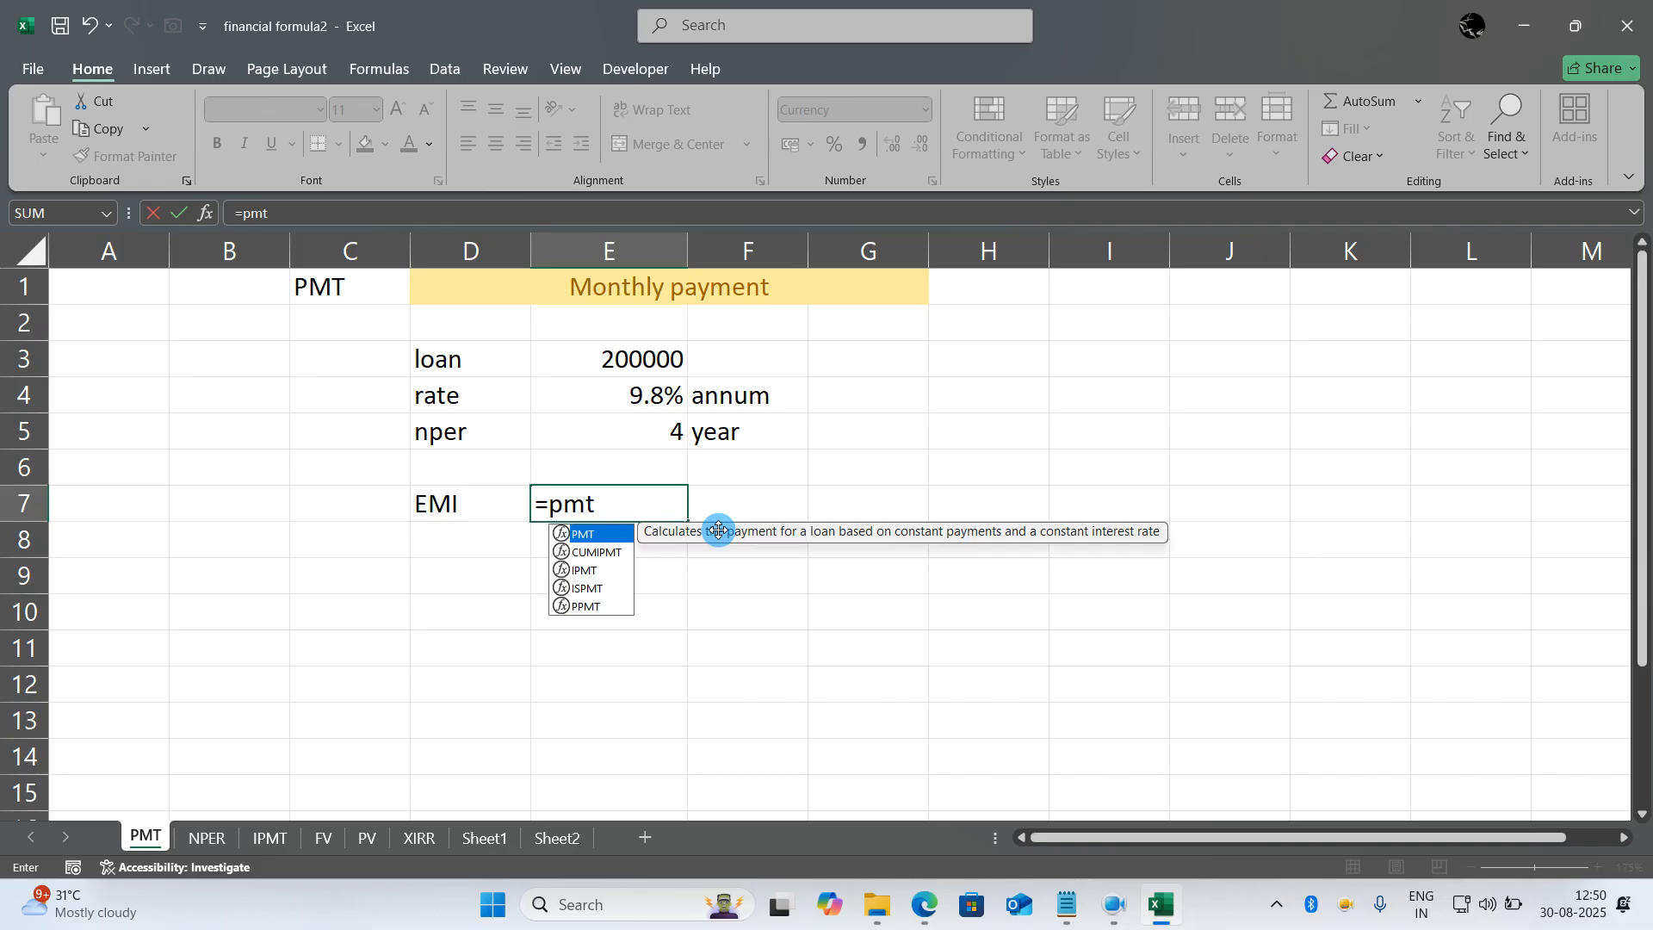
{"action": "type", "text": "("}
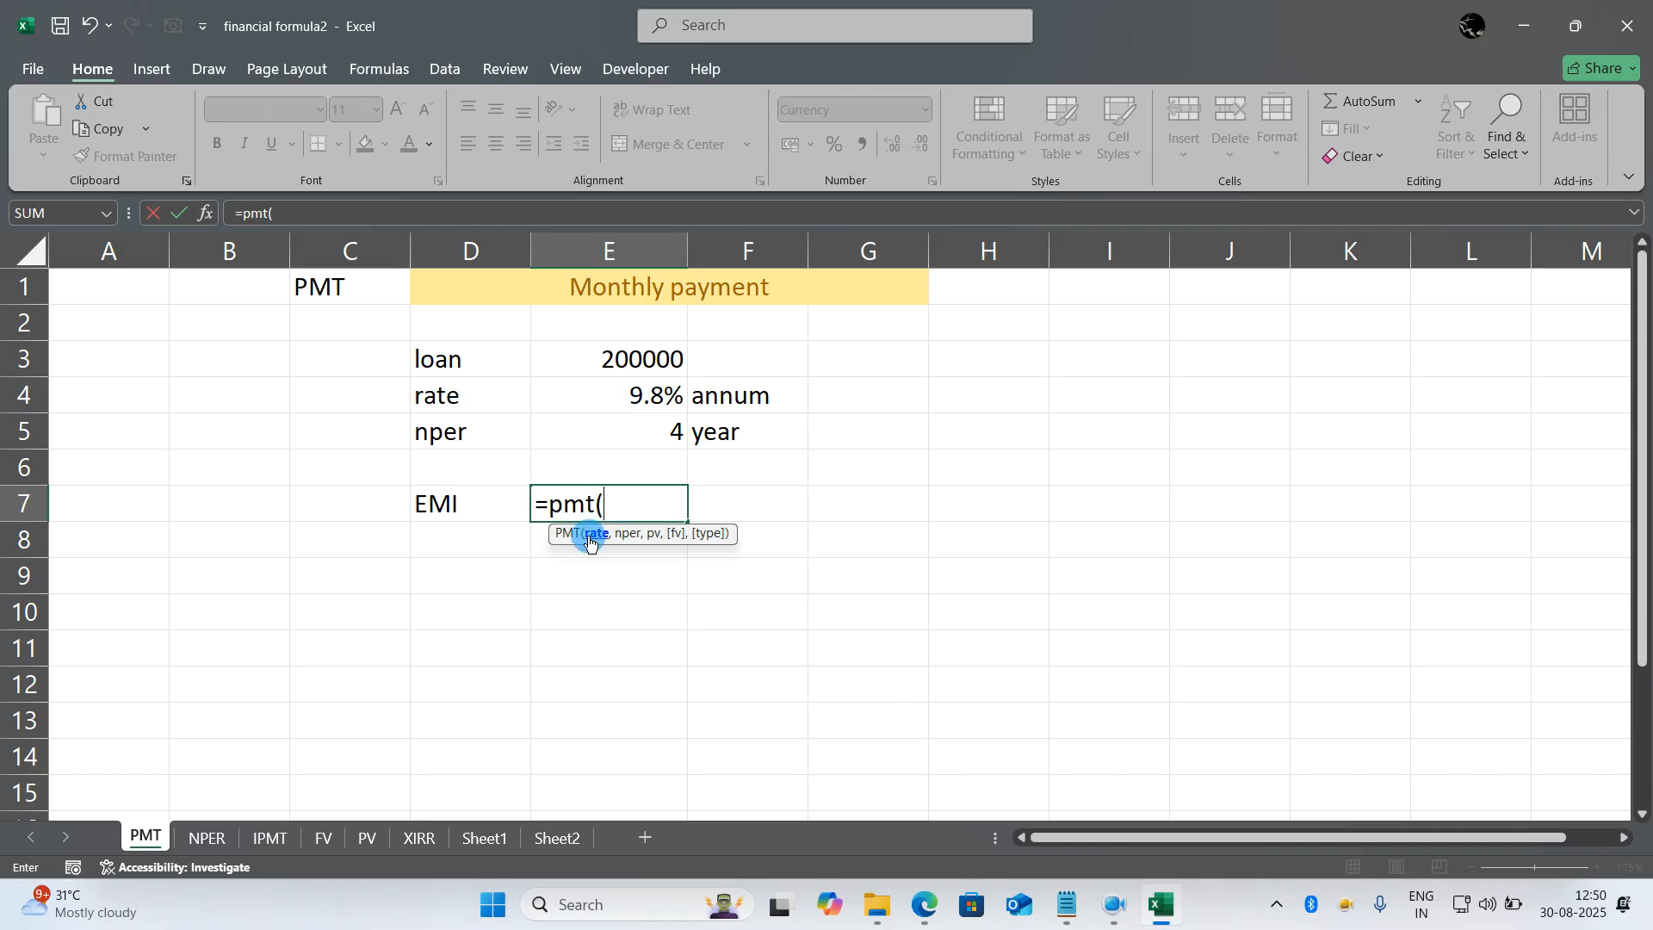
{"action": "left_click", "coordinate": [612, 392]}
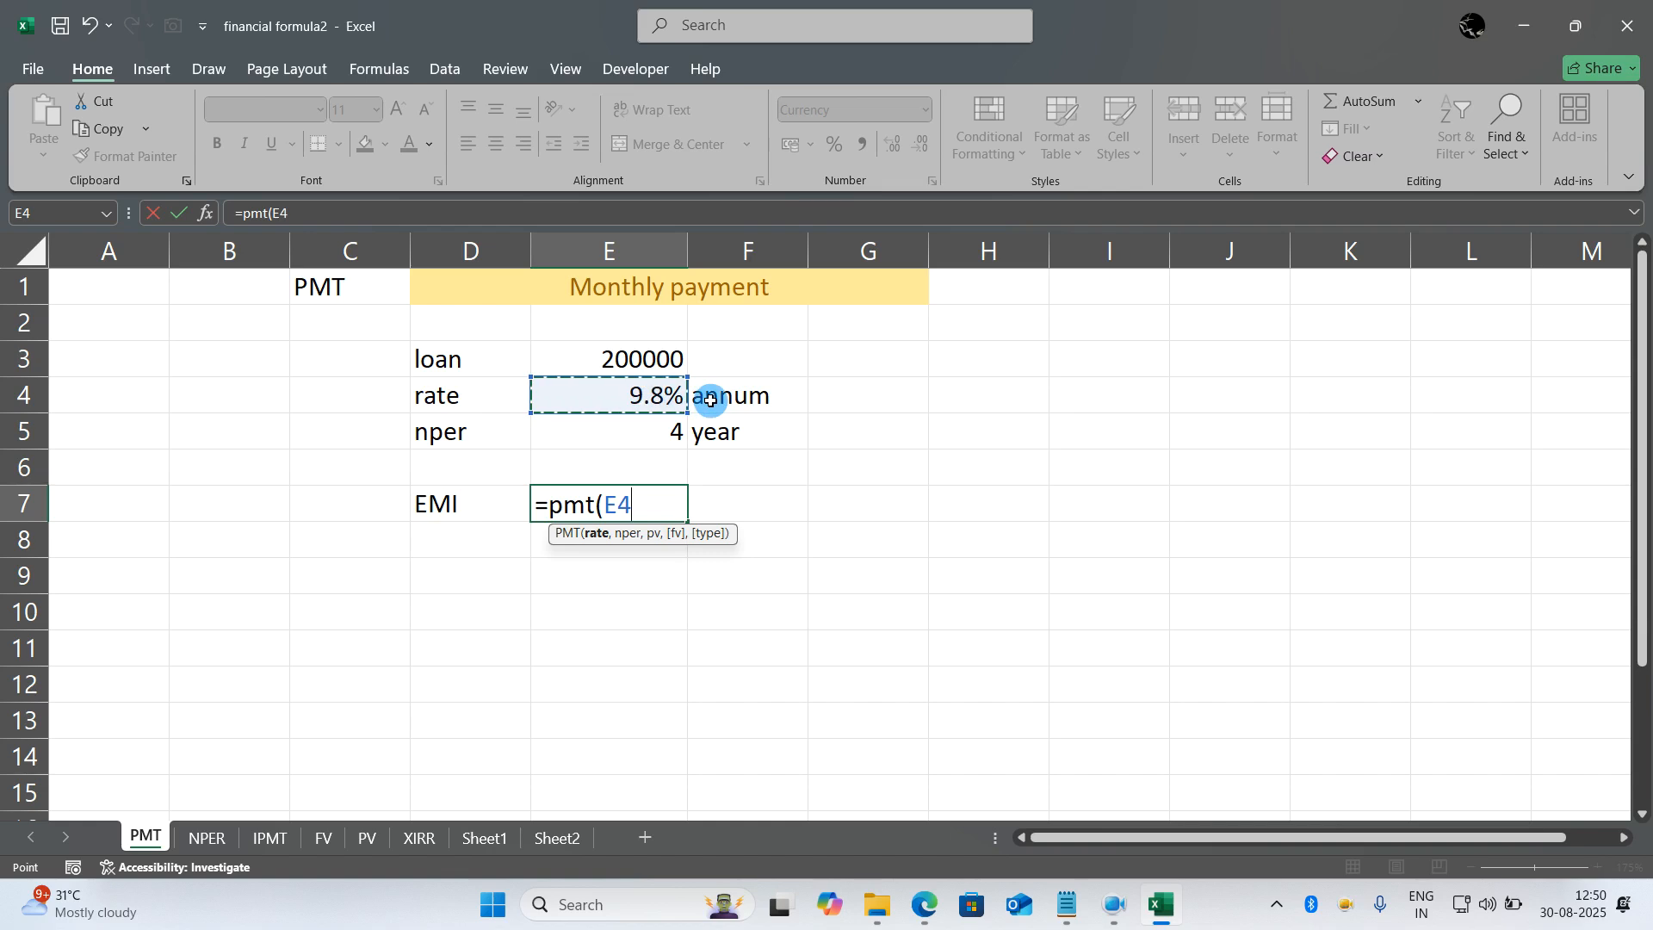
{"action": "type", "text": "/12"}
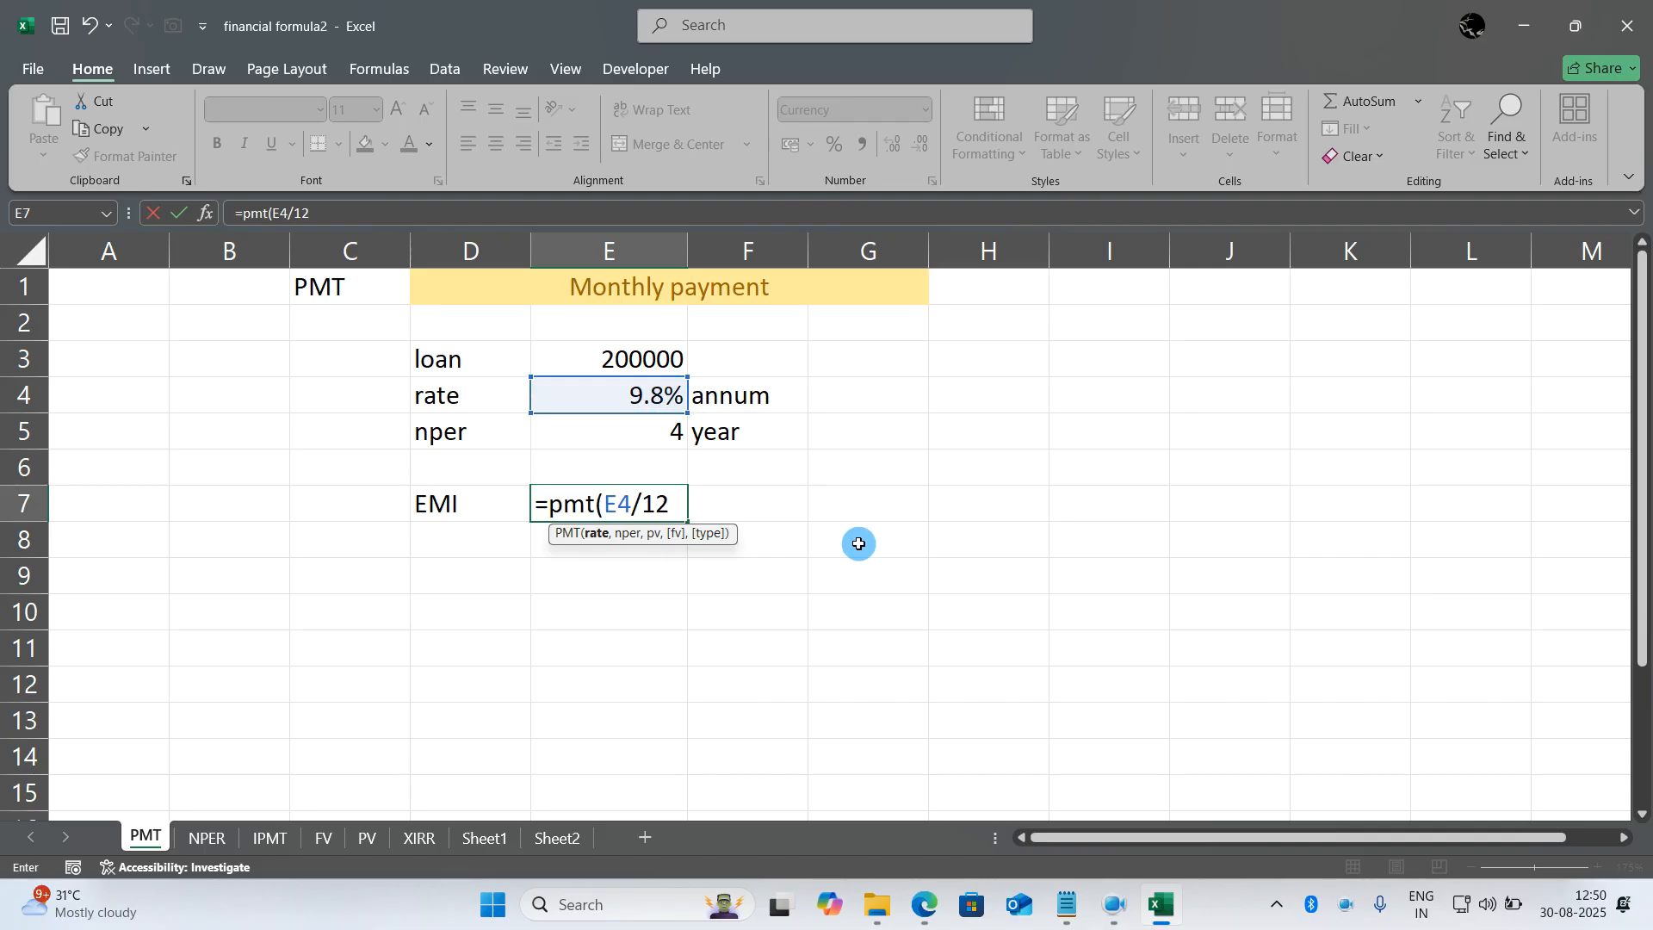
{"action": "type", "text": ","}
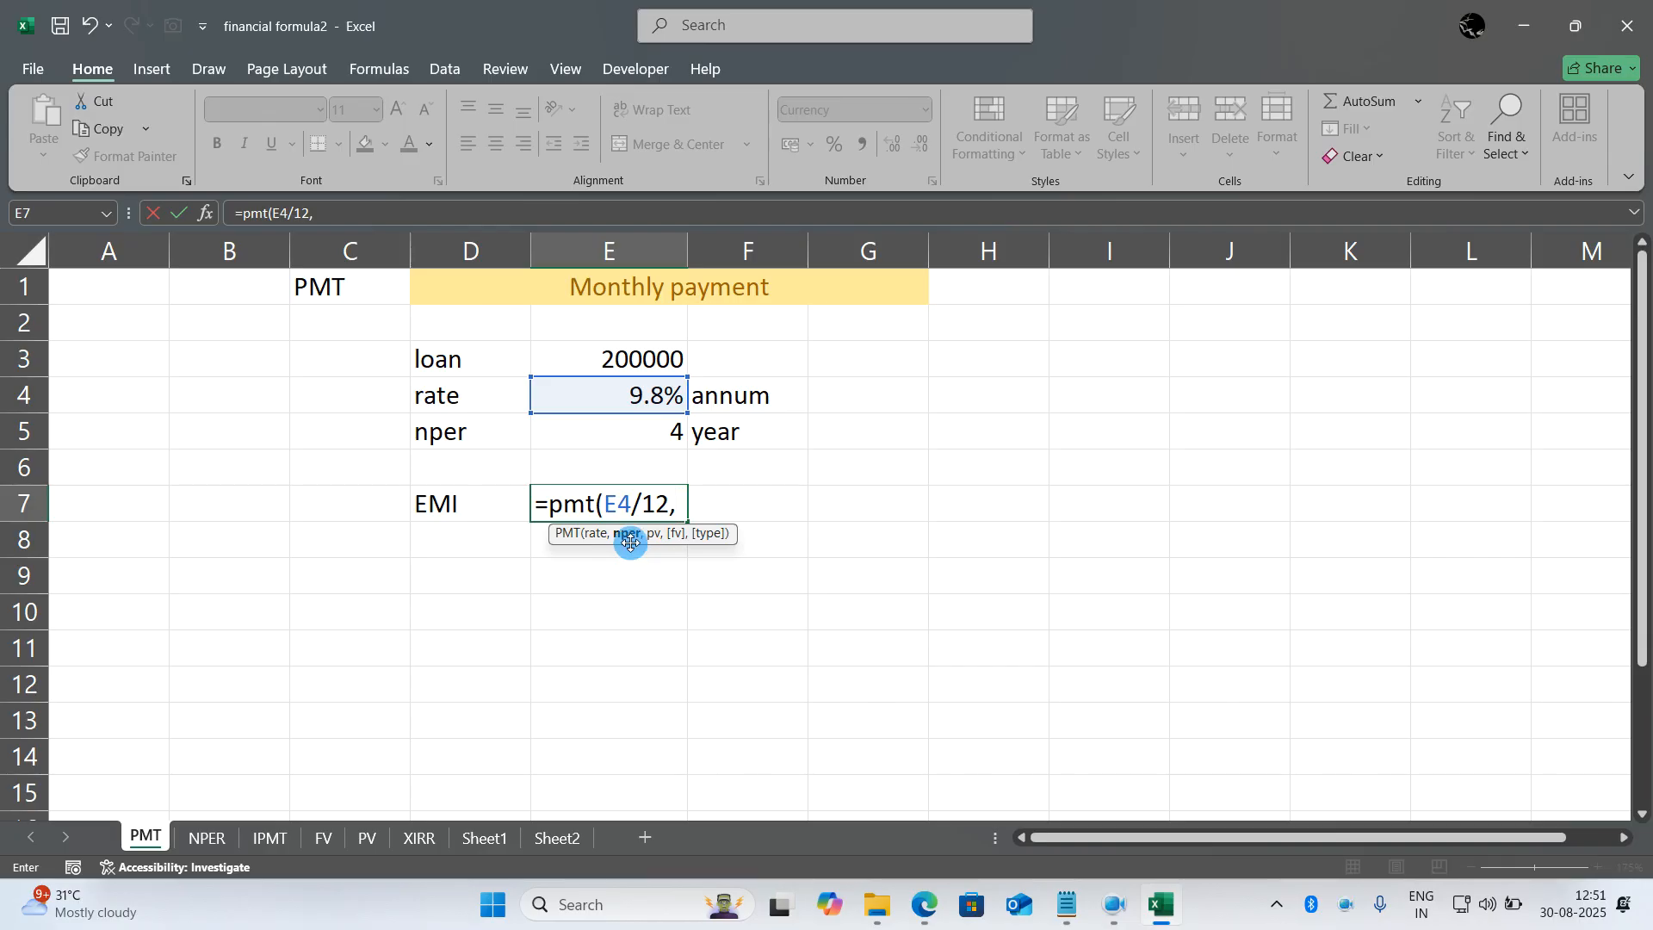
{"action": "left_click", "coordinate": [636, 437]}
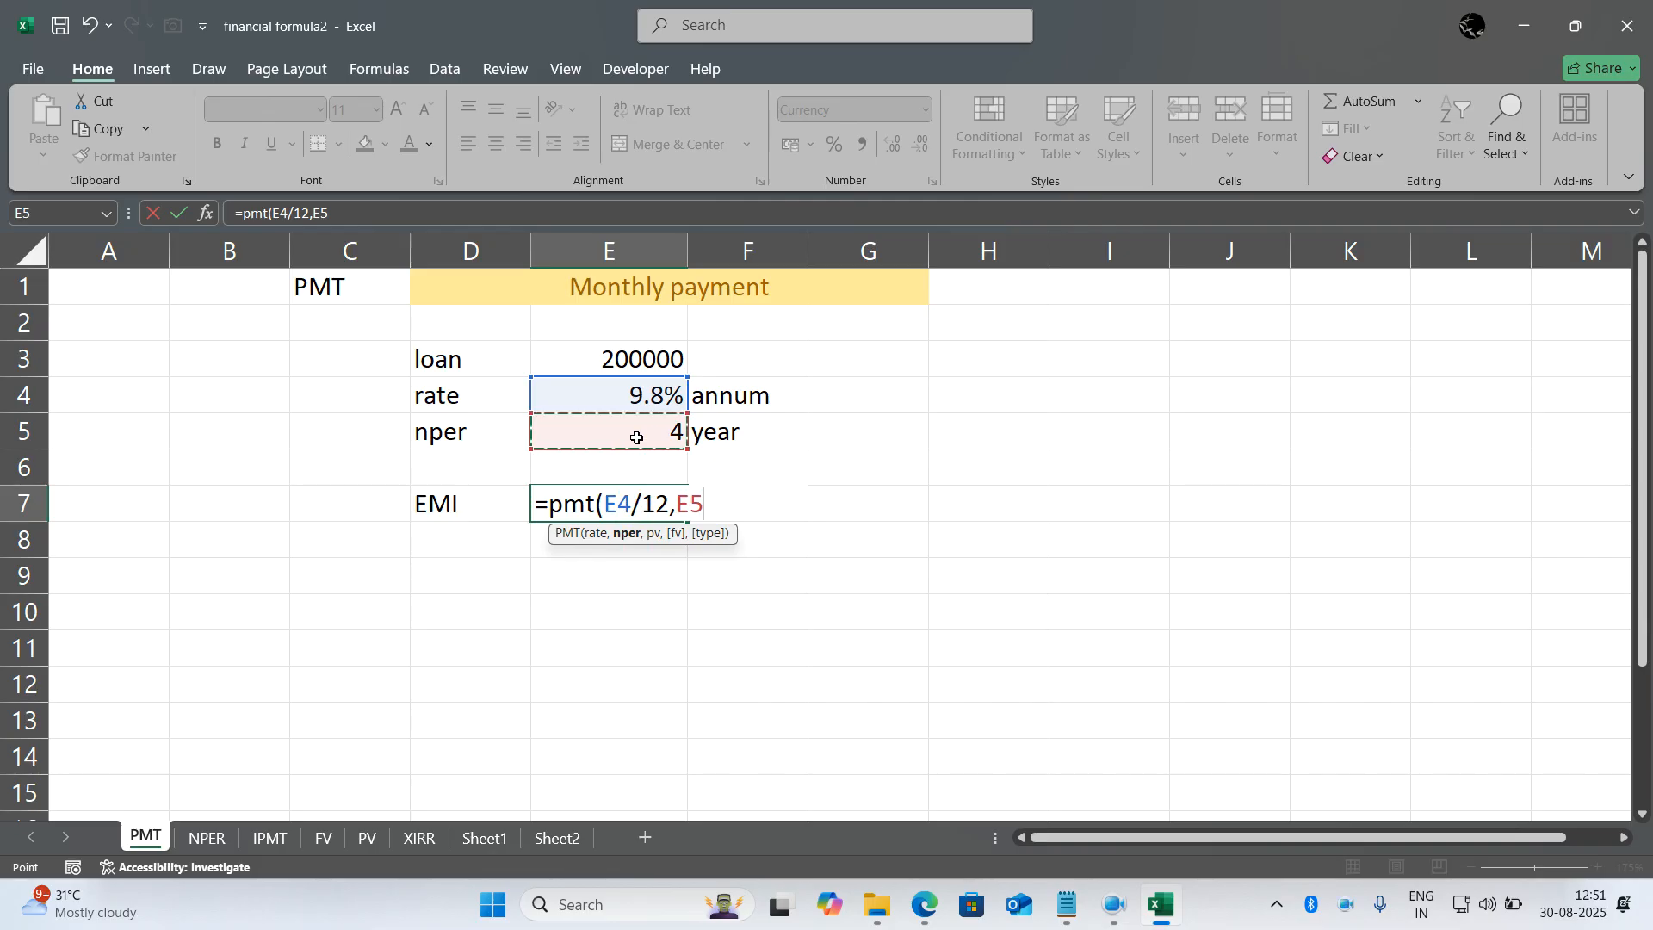
{"action": "type", "text": "*12"}
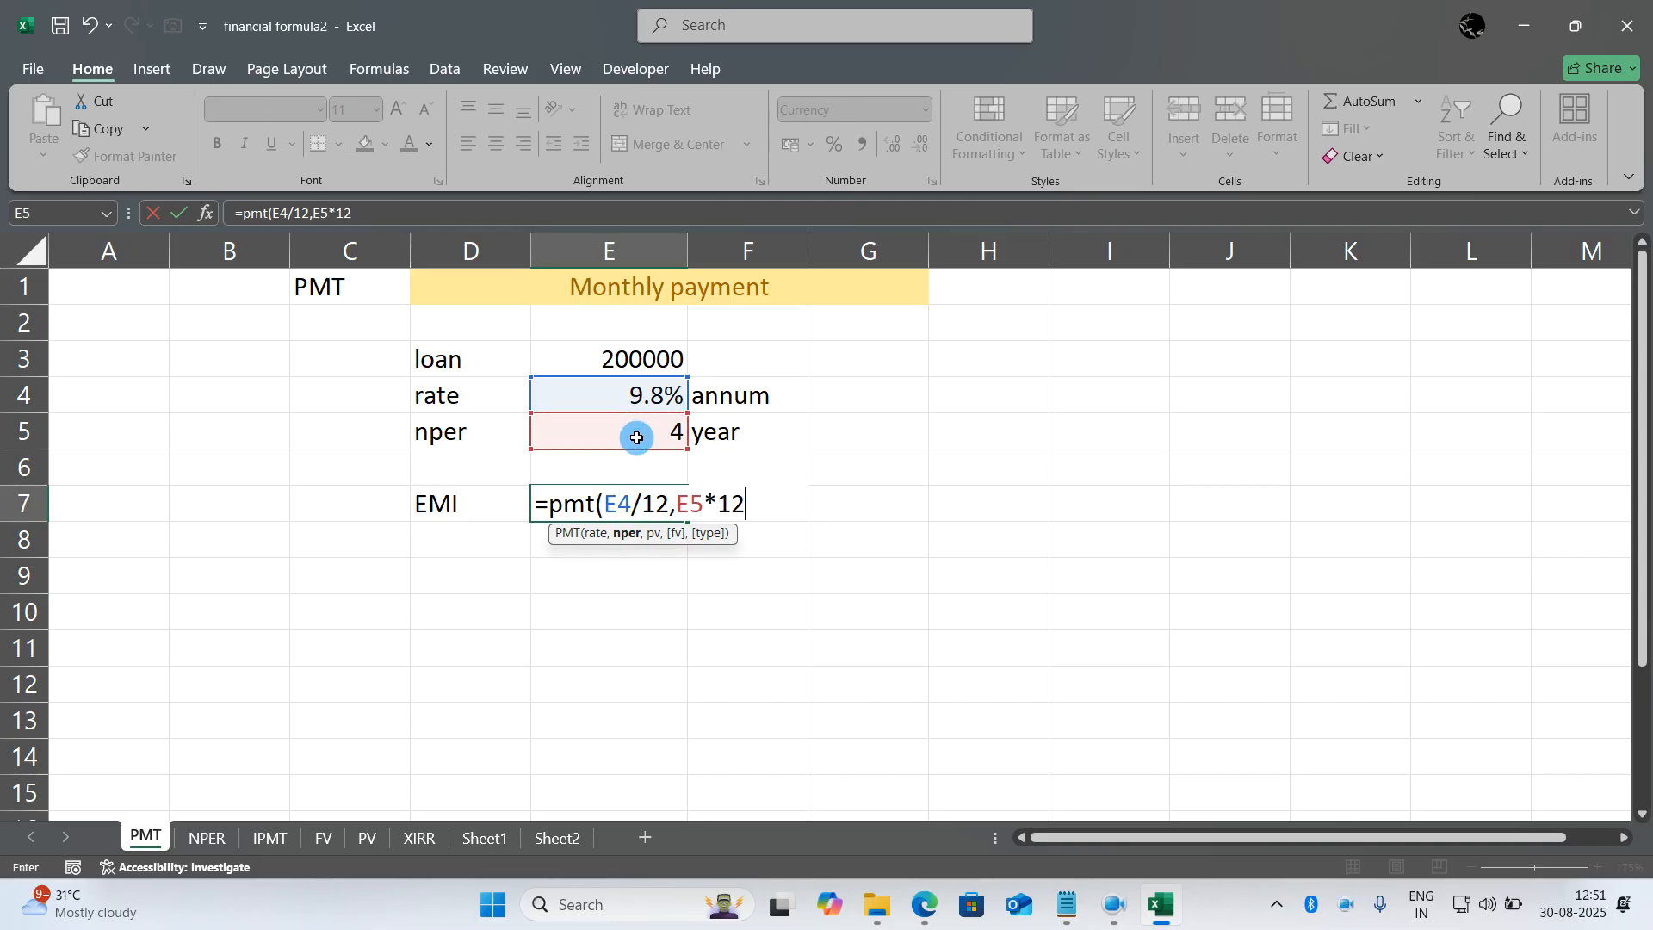
{"action": "type", "text": ","}
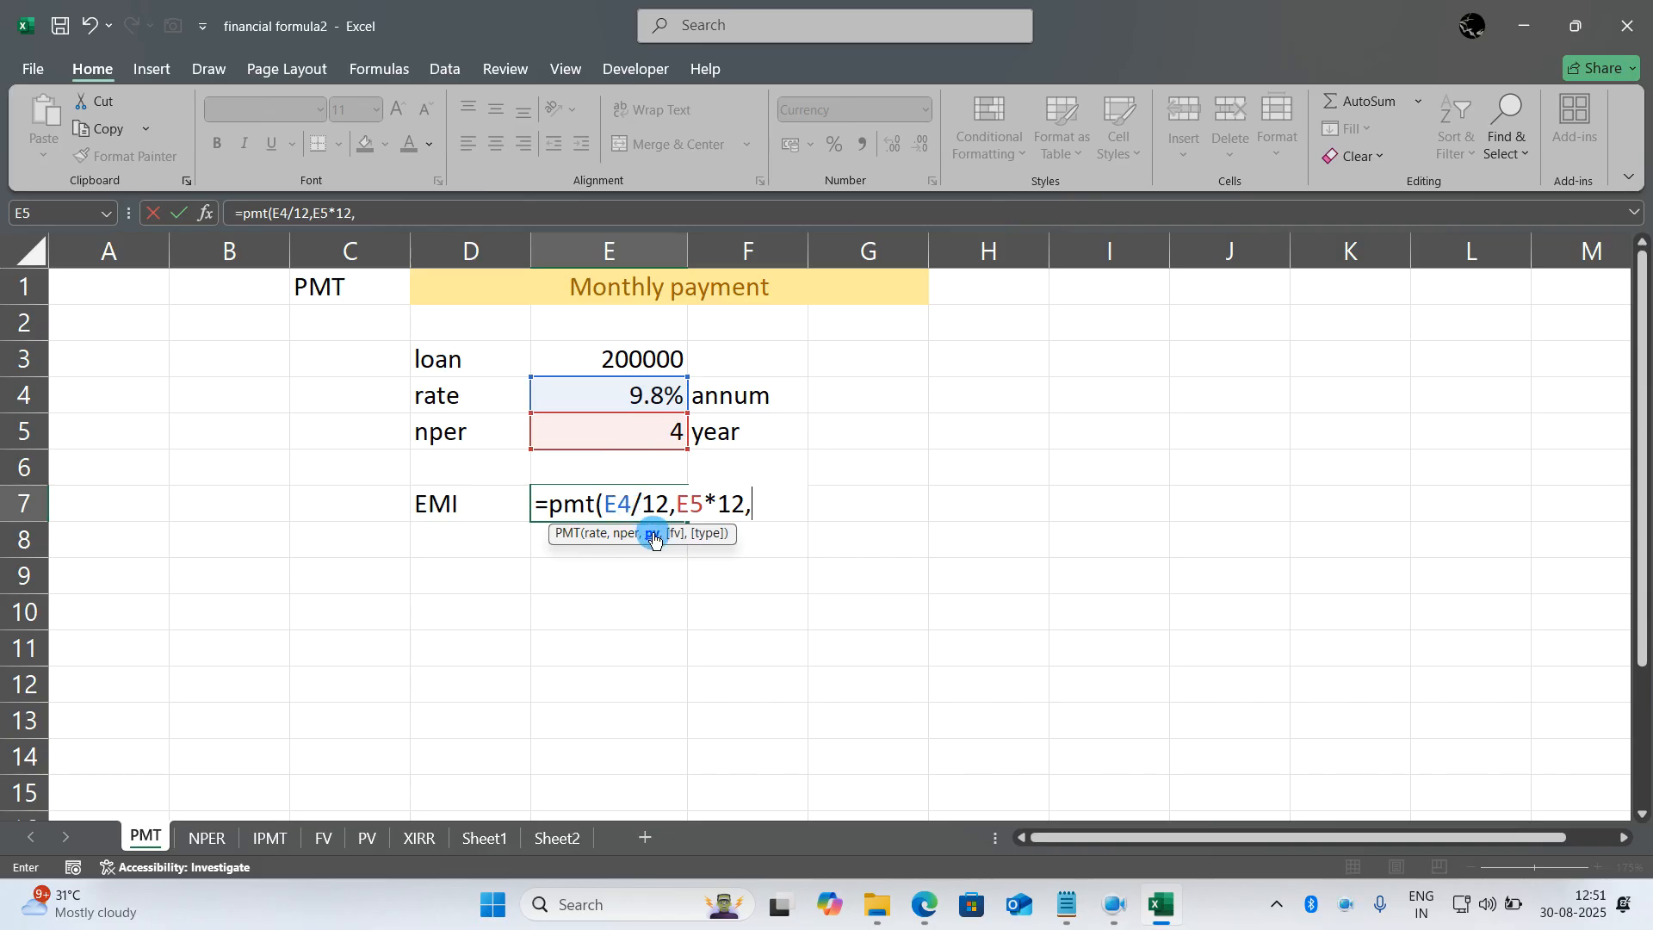
{"action": "left_click", "coordinate": [671, 361]}
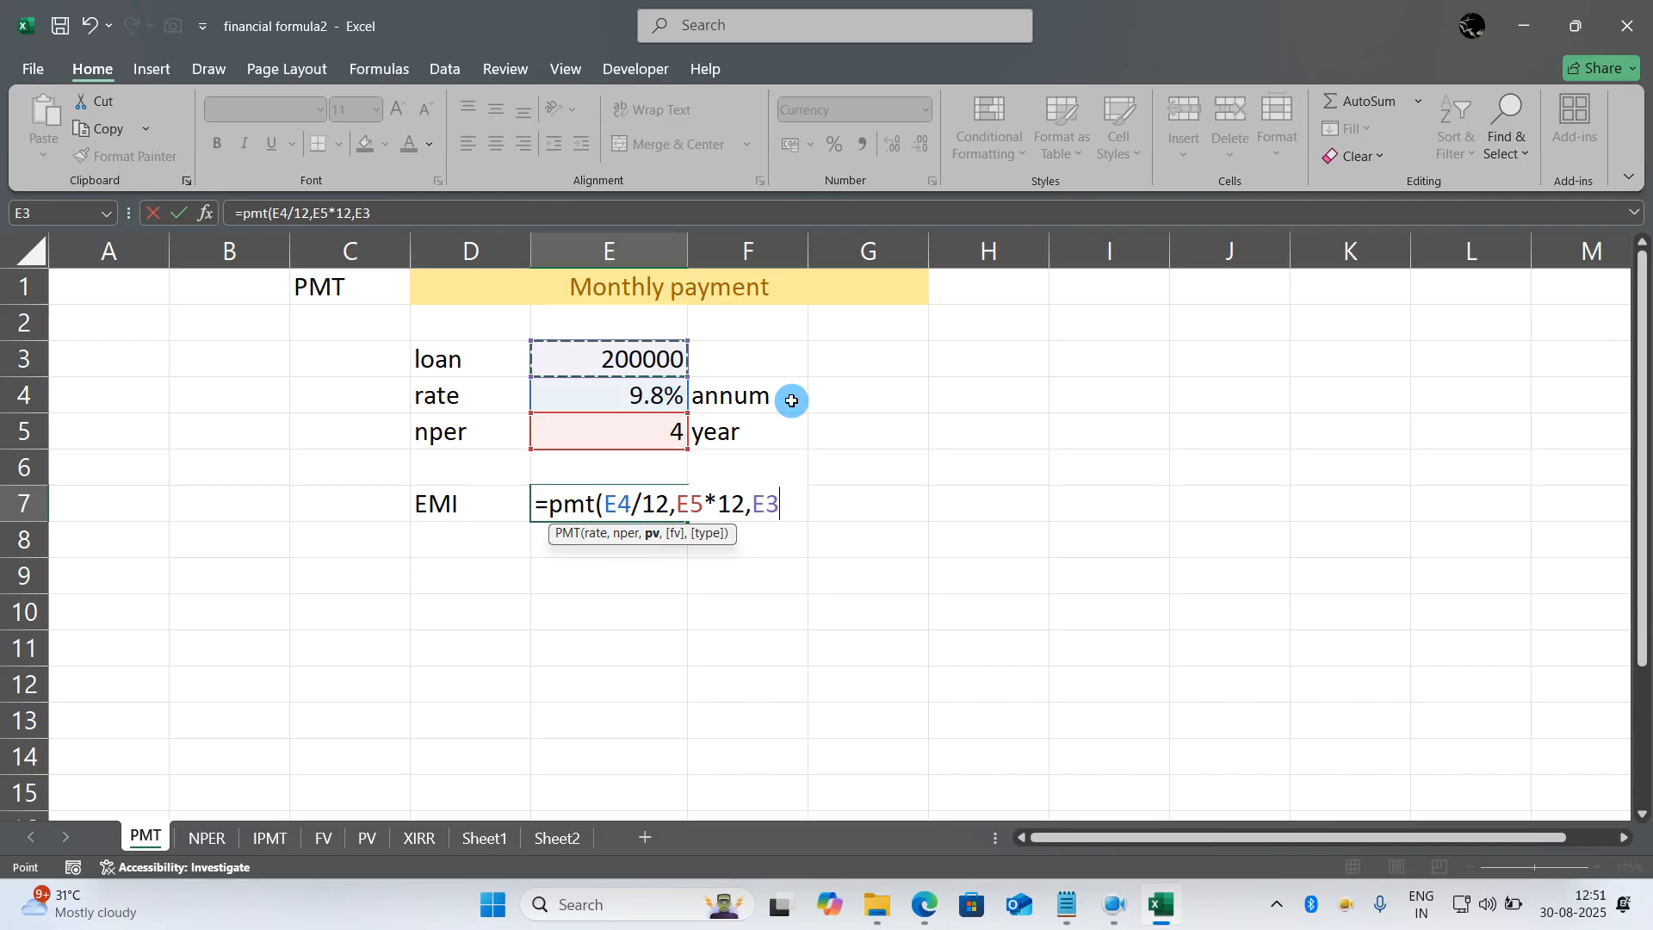
{"action": "type", "text": ")"}
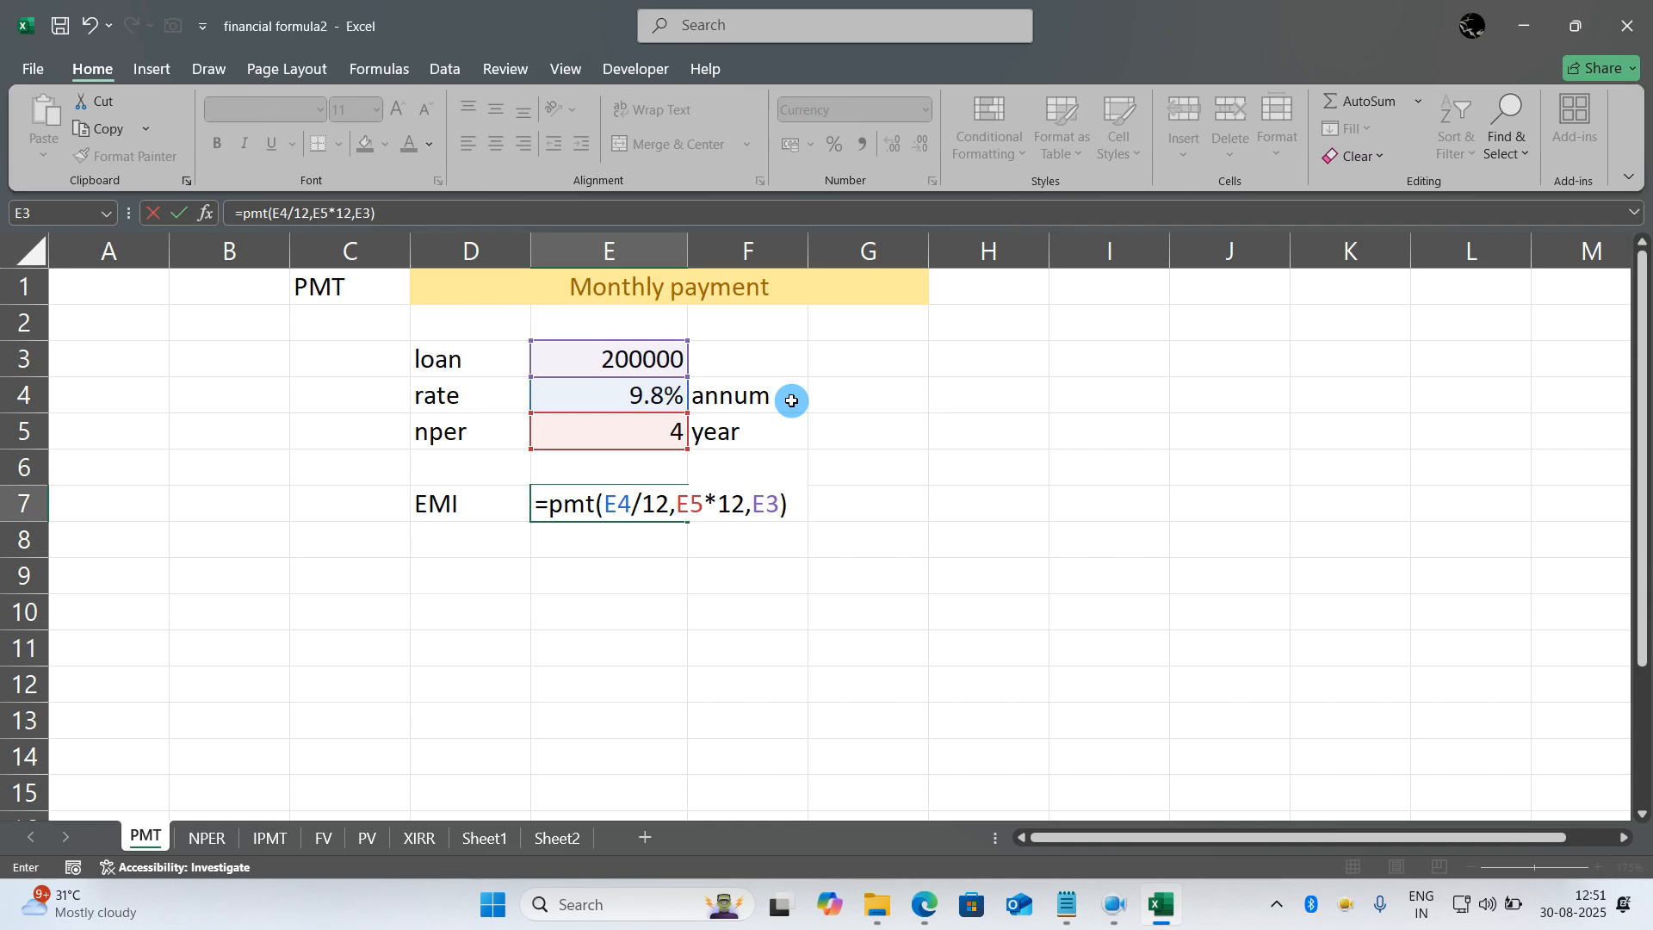
{"action": "key", "text": "Return"}
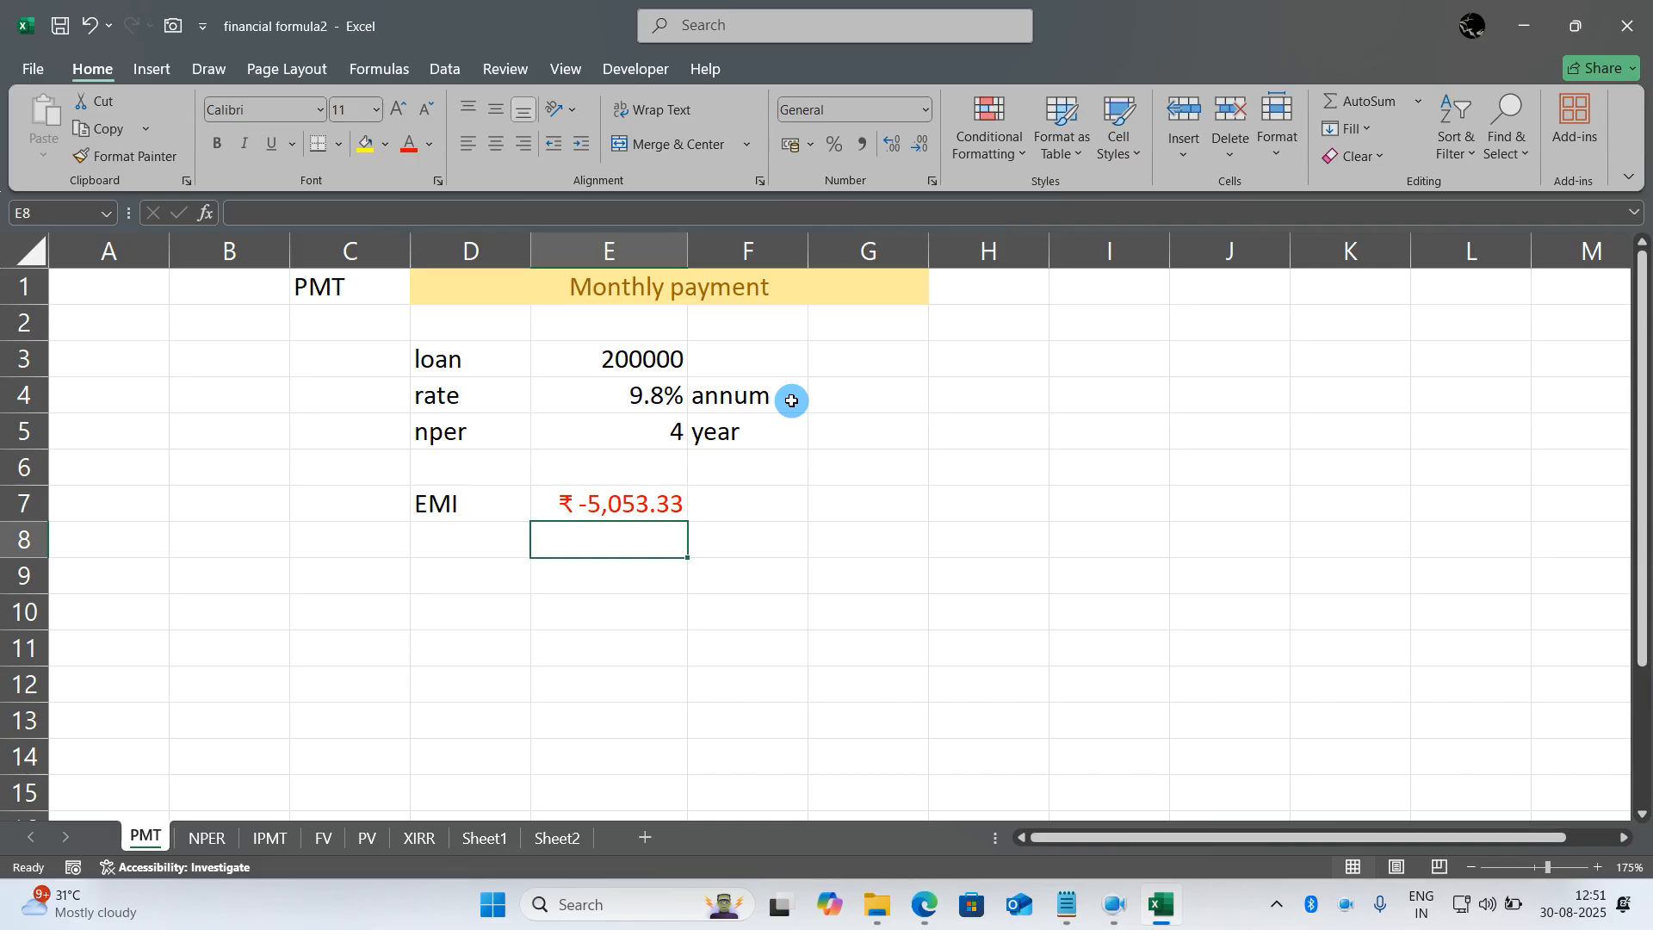
- Wrap the EMI formula in E7 with ABS so it reads =ABS(PMT(E4/12,E5*12,E3))
{"action": "double_click", "coordinate": [665, 506]}
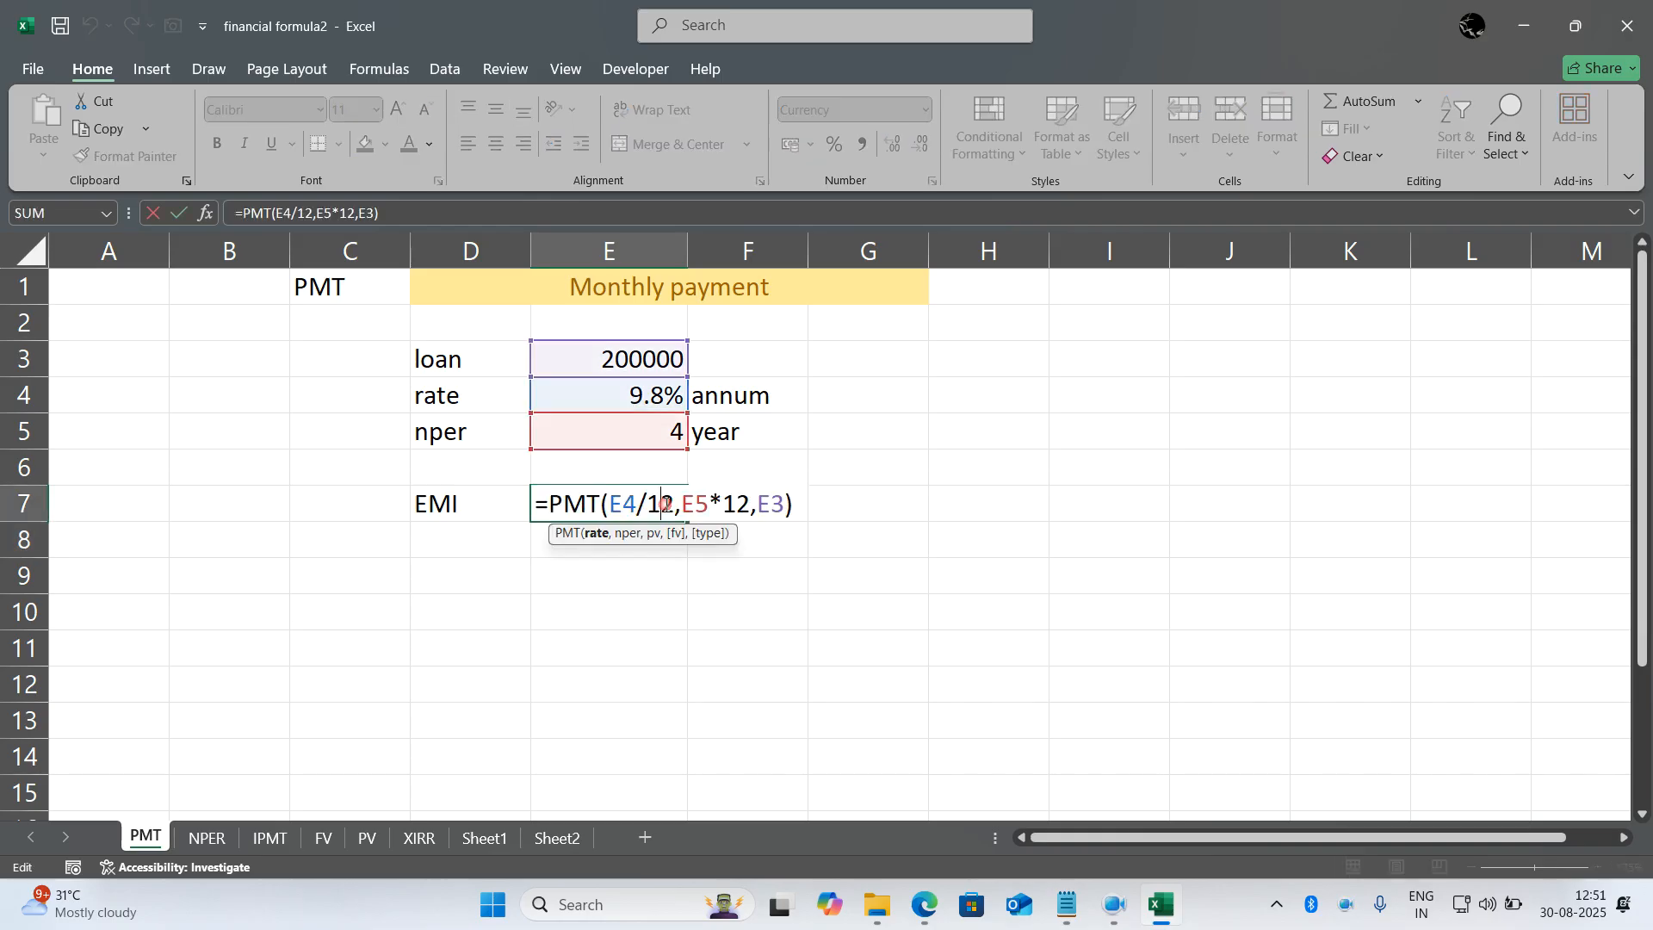
{"action": "left_click", "coordinate": [553, 504]}
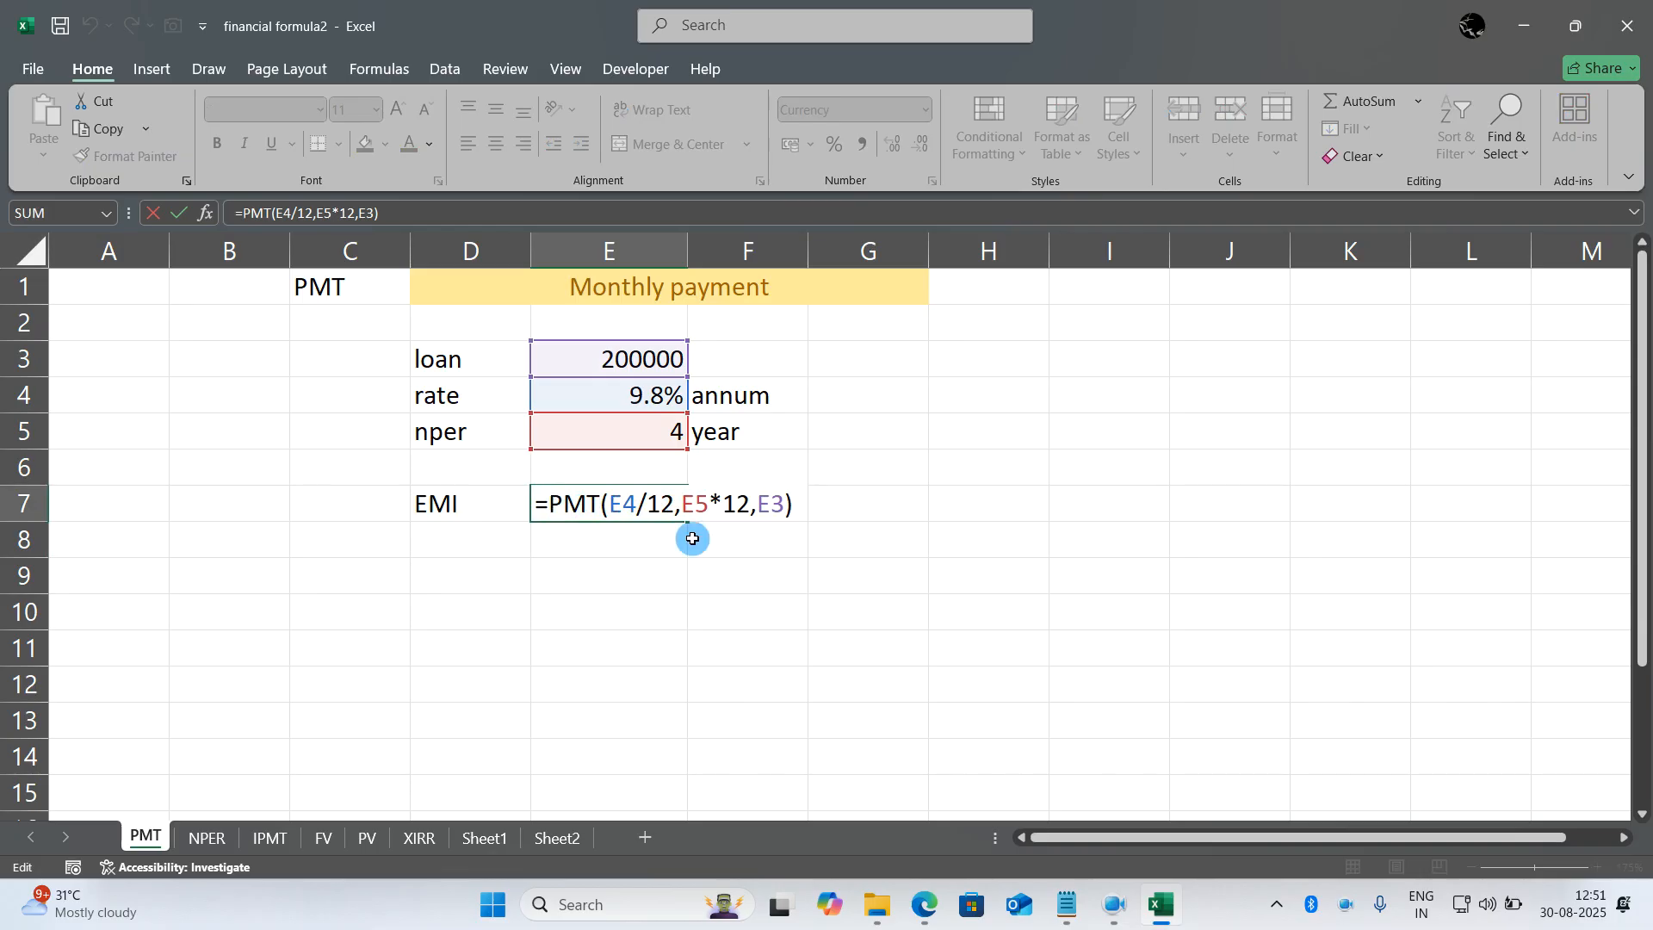
{"action": "type", "text": "abs"}
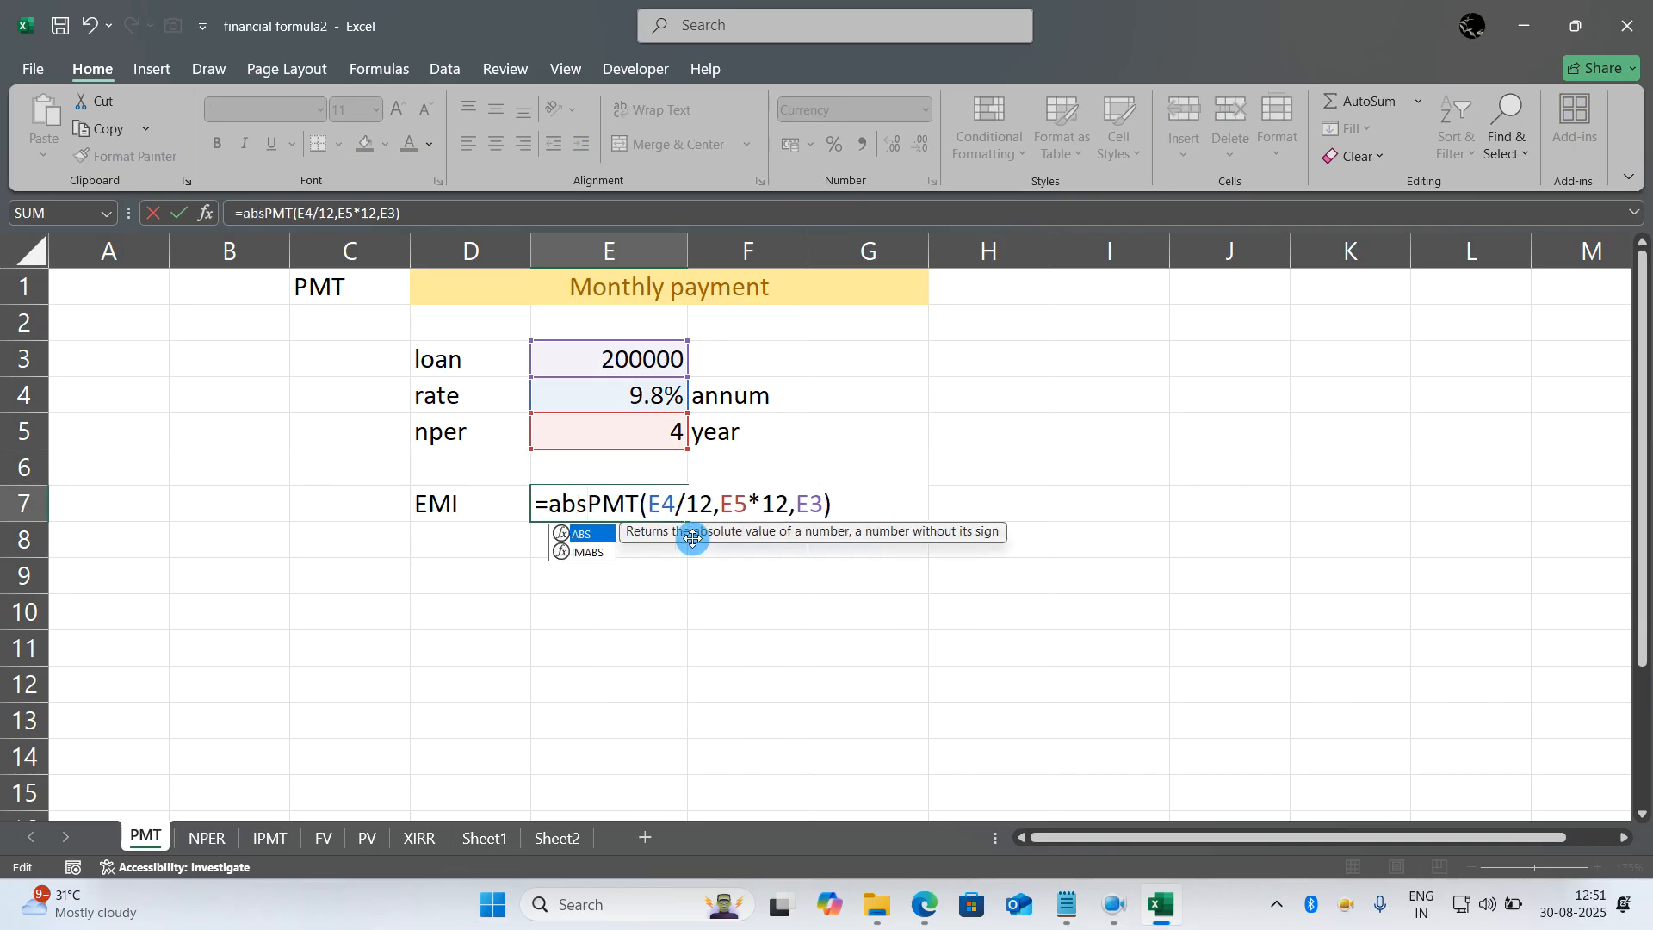
{"action": "type", "text": "("}
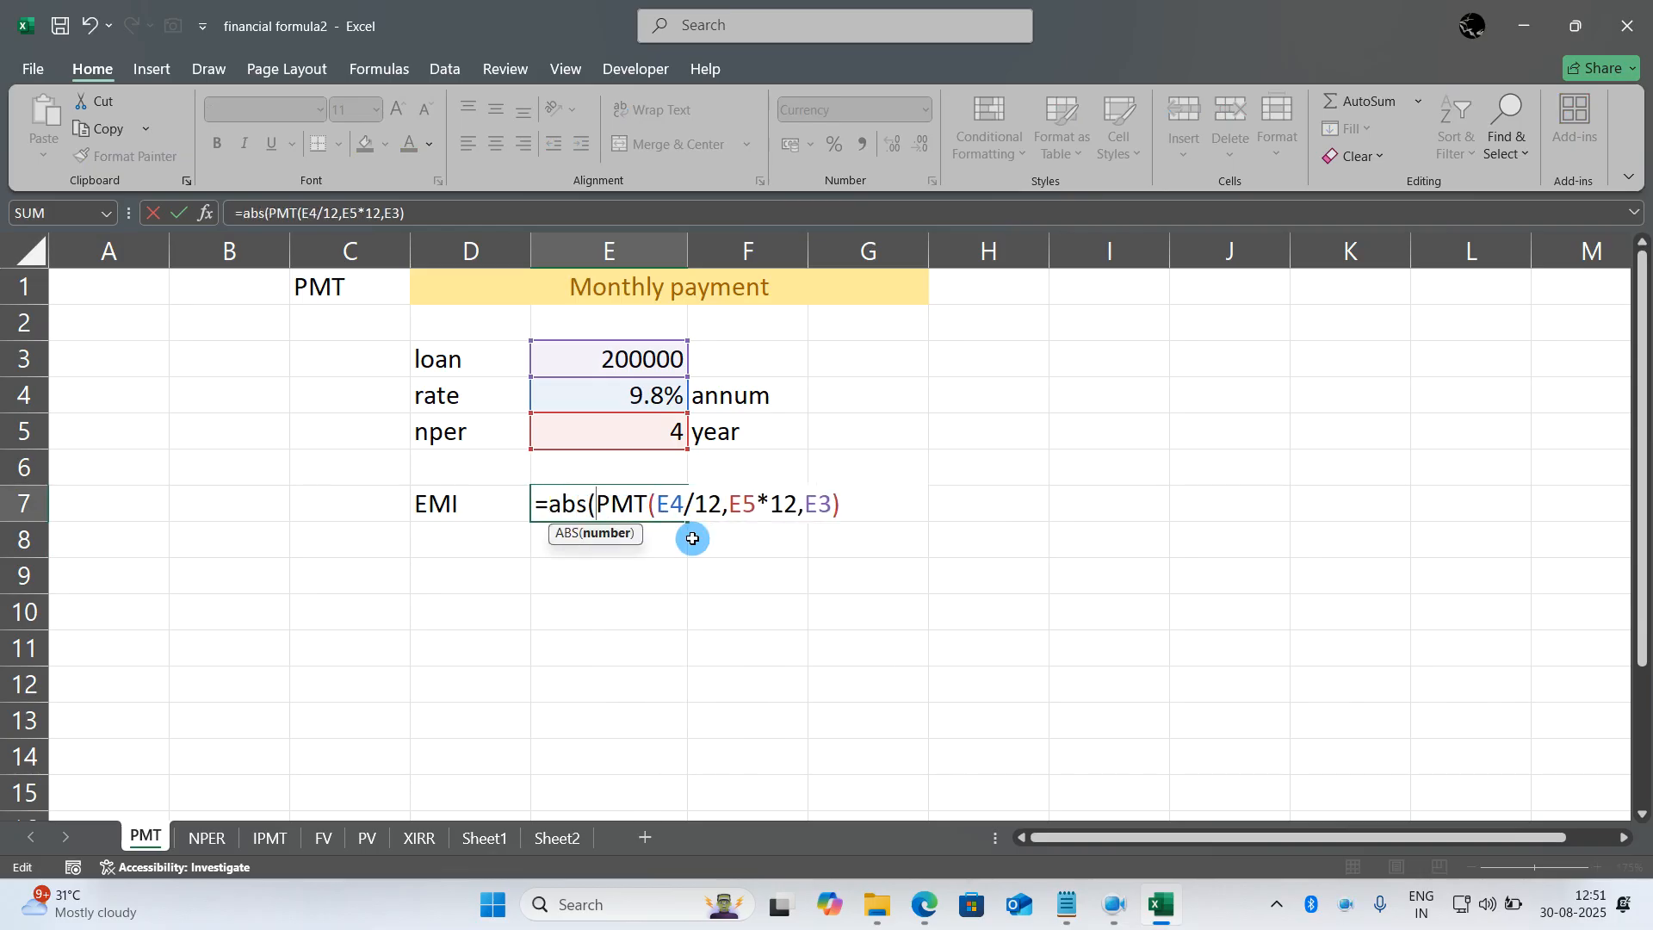
{"action": "left_click", "coordinate": [848, 510]}
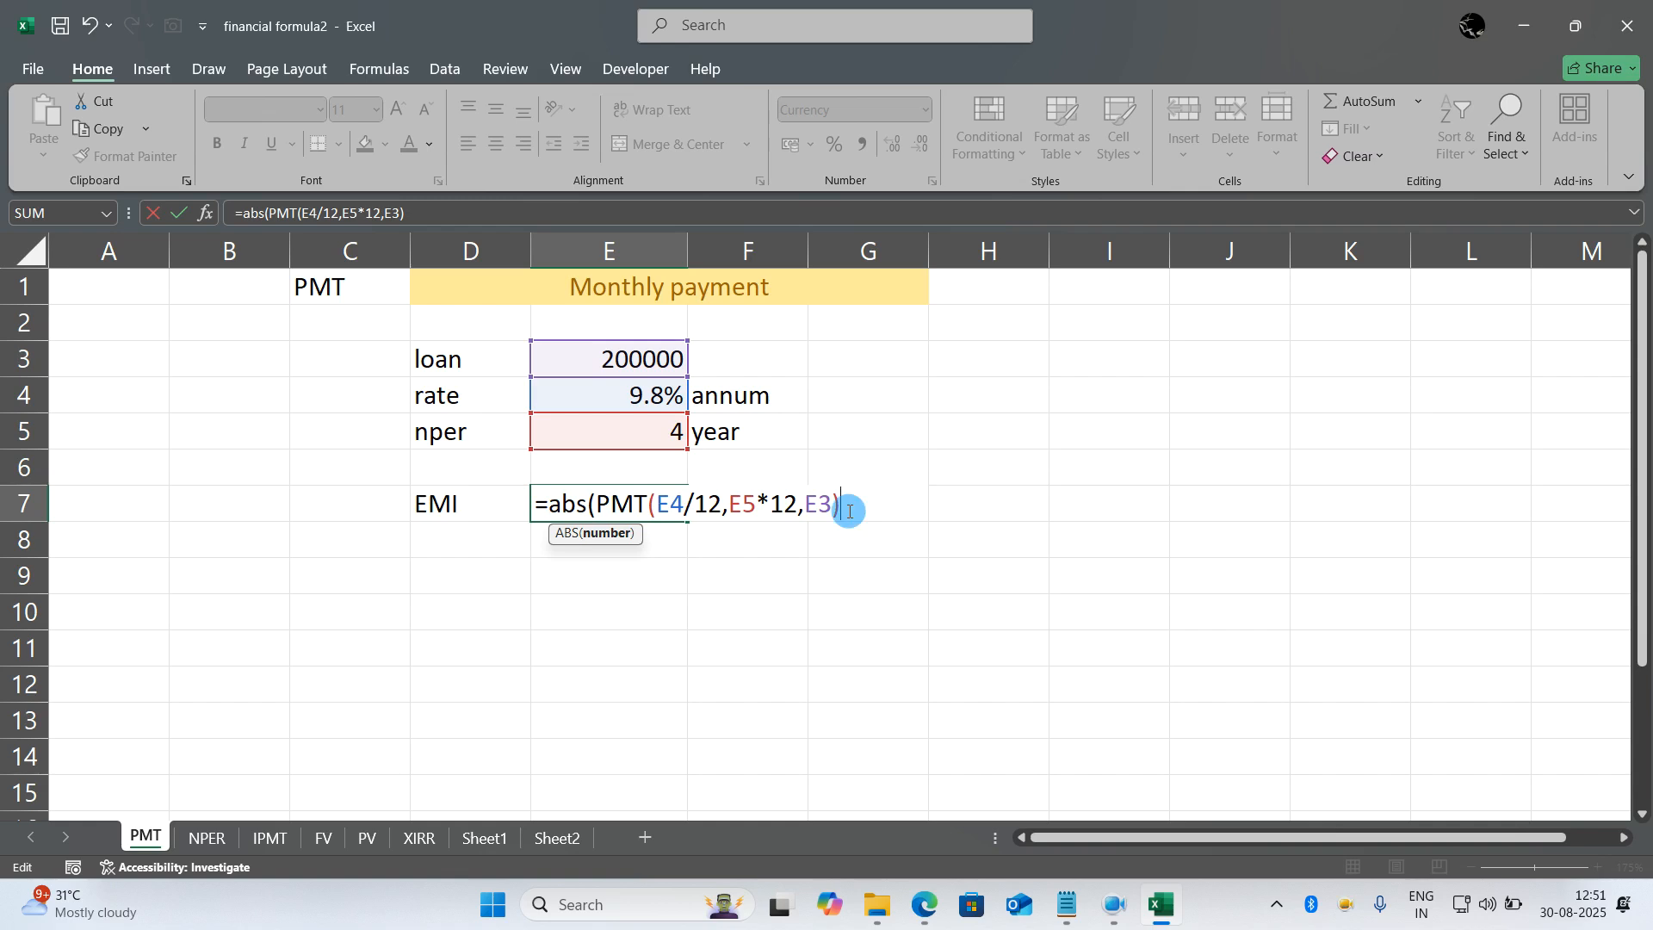
{"action": "type", "text": ")"}
{"action": "key", "text": "Return"}
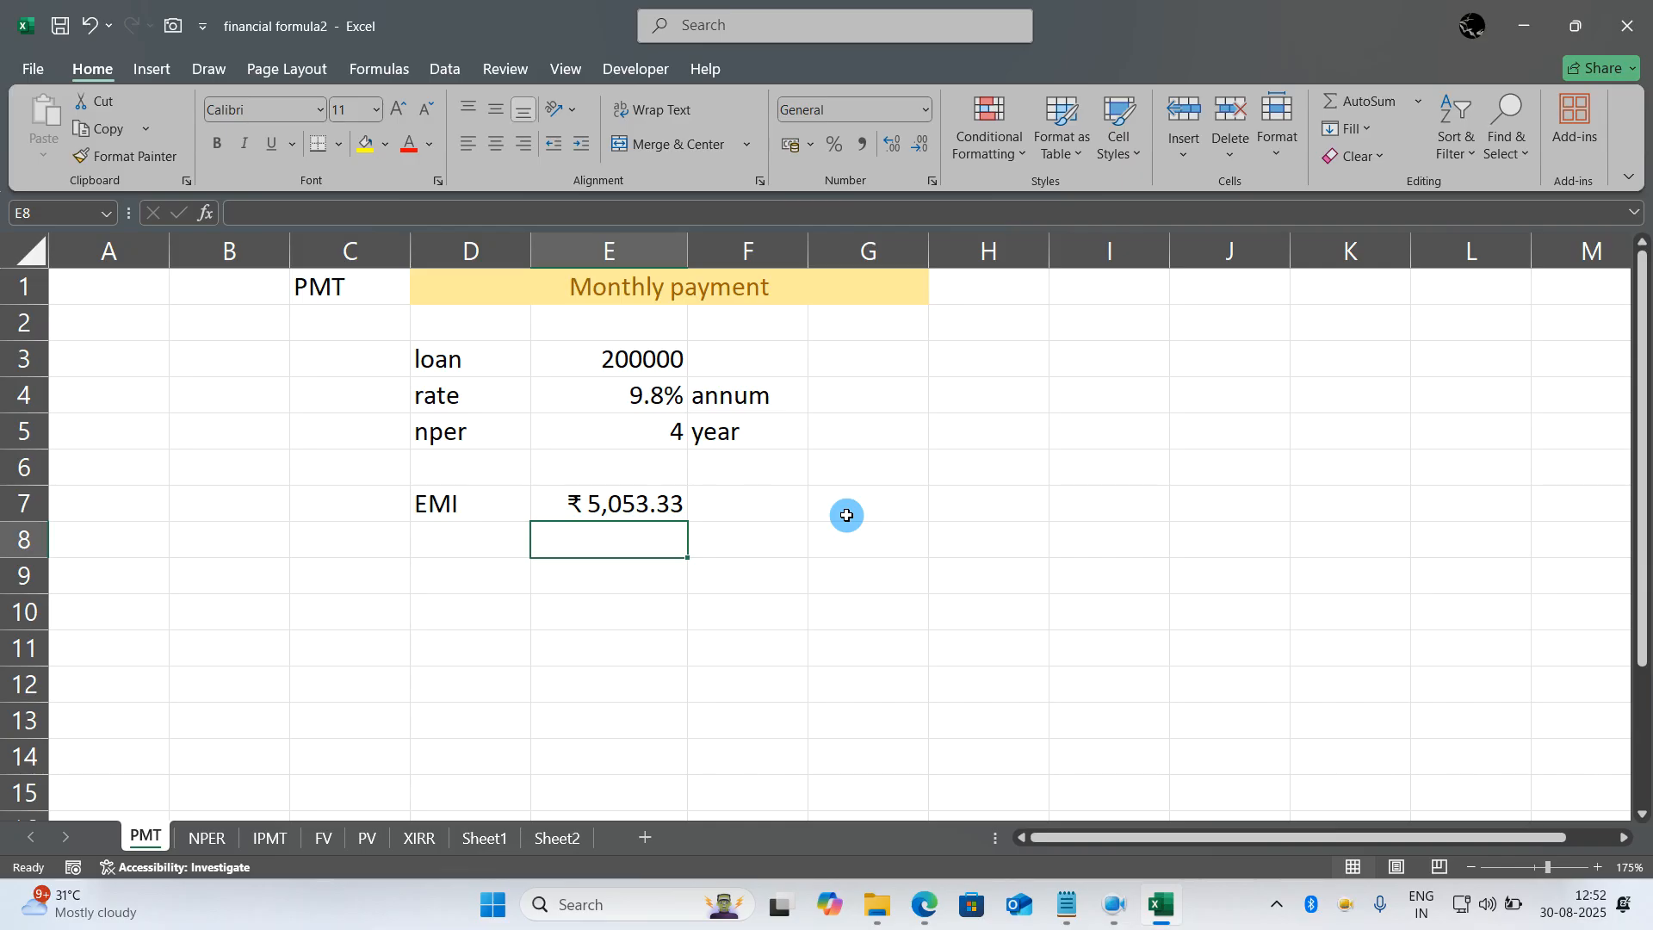
- Enter the header "Installment no" in H7 beside the EMI calculation
{"action": "left_click", "coordinate": [959, 497]}
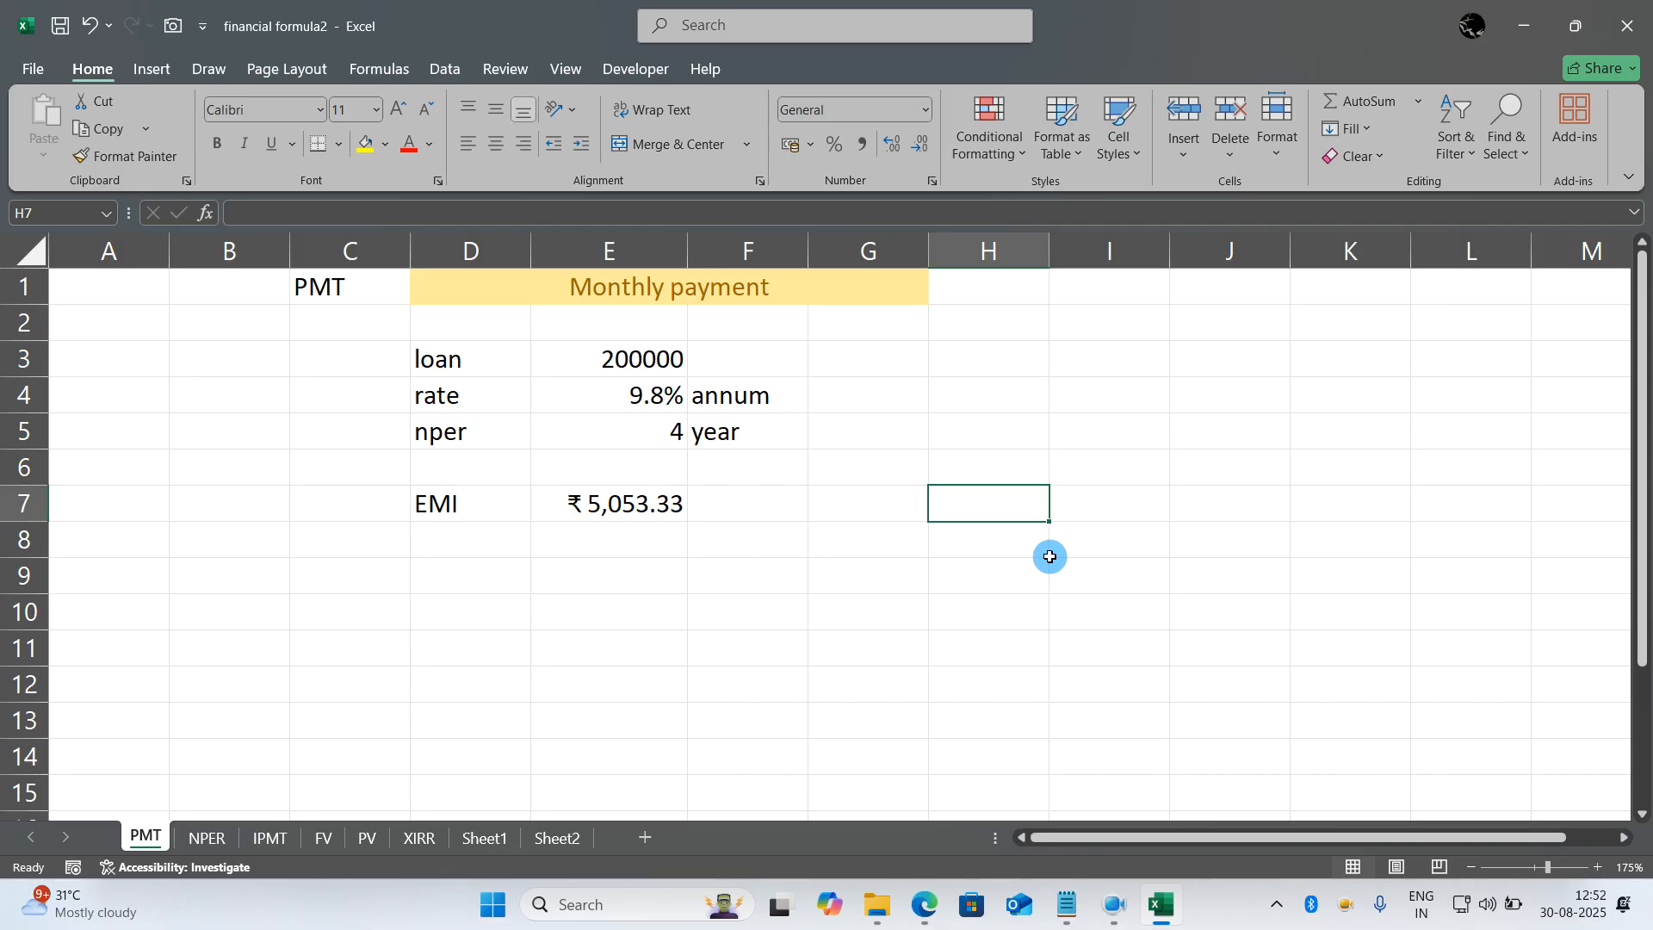
{"action": "type", "text": "insta"}
{"action": "key", "text": "BackSpace"}
{"action": "key", "text": "BackSpace"}
{"action": "key", "text": "BackSpace"}
{"action": "key", "text": "BackSpace"}
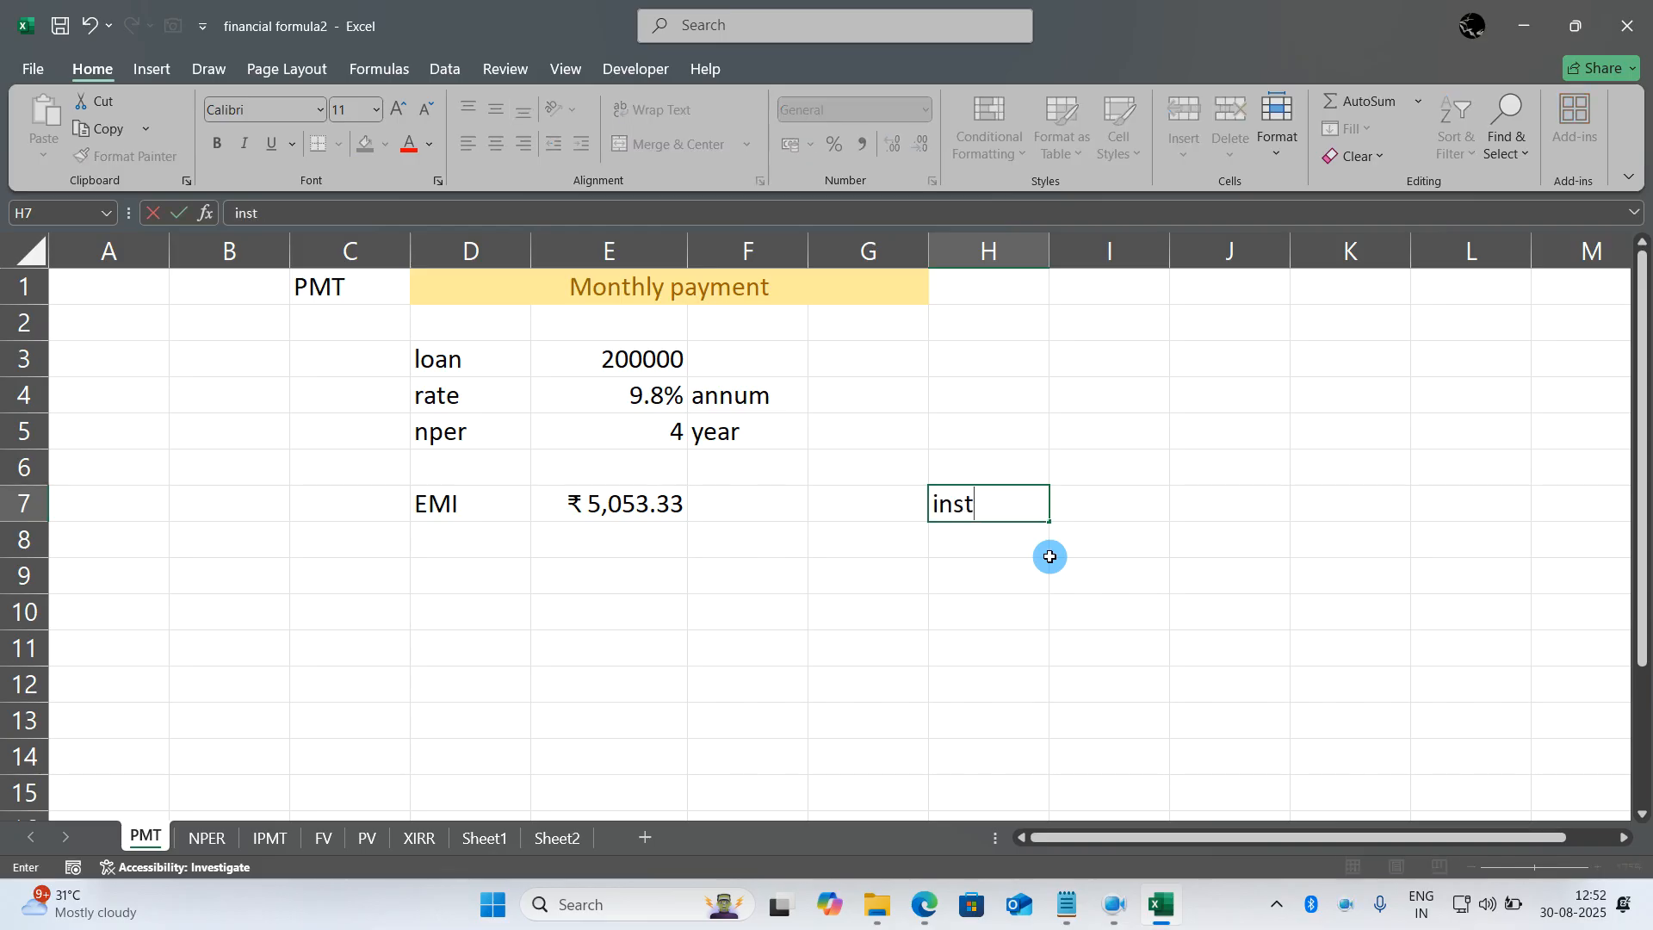
{"action": "key", "text": "BackSpace"}
{"action": "type", "text": "Per"}
{"action": "key", "text": "BackSpace"}
{"action": "key", "text": "BackSpace"}
{"action": "key", "text": "BackSpace"}
{"action": "type", "text": "Installment no"}
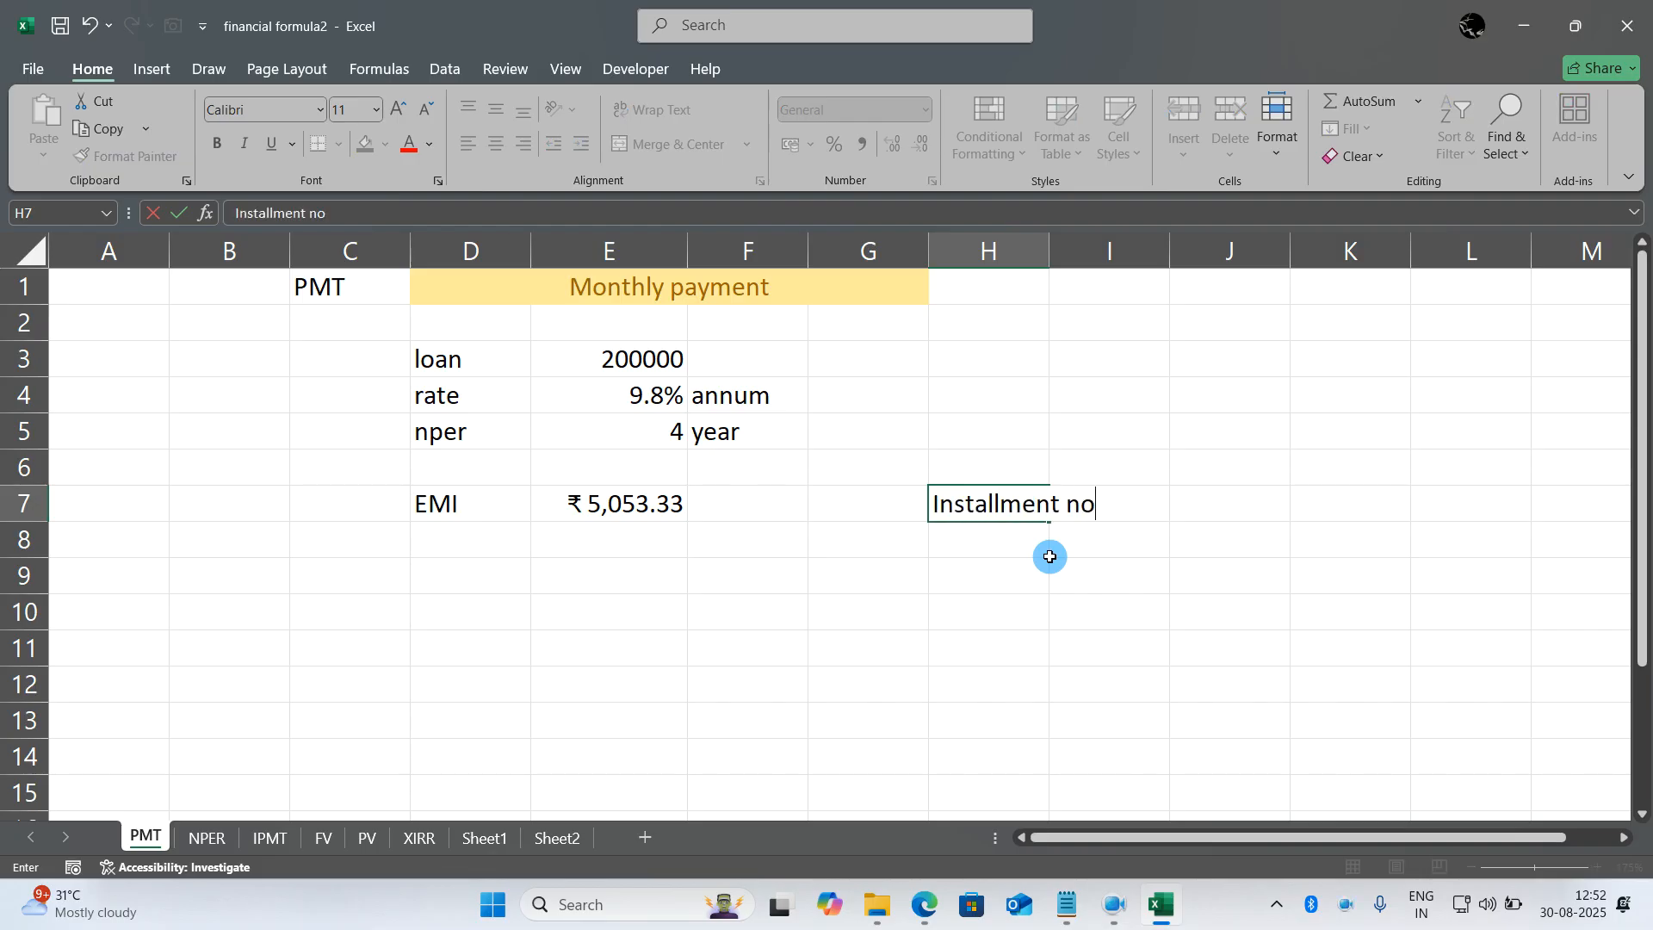
{"action": "key", "text": "Return"}
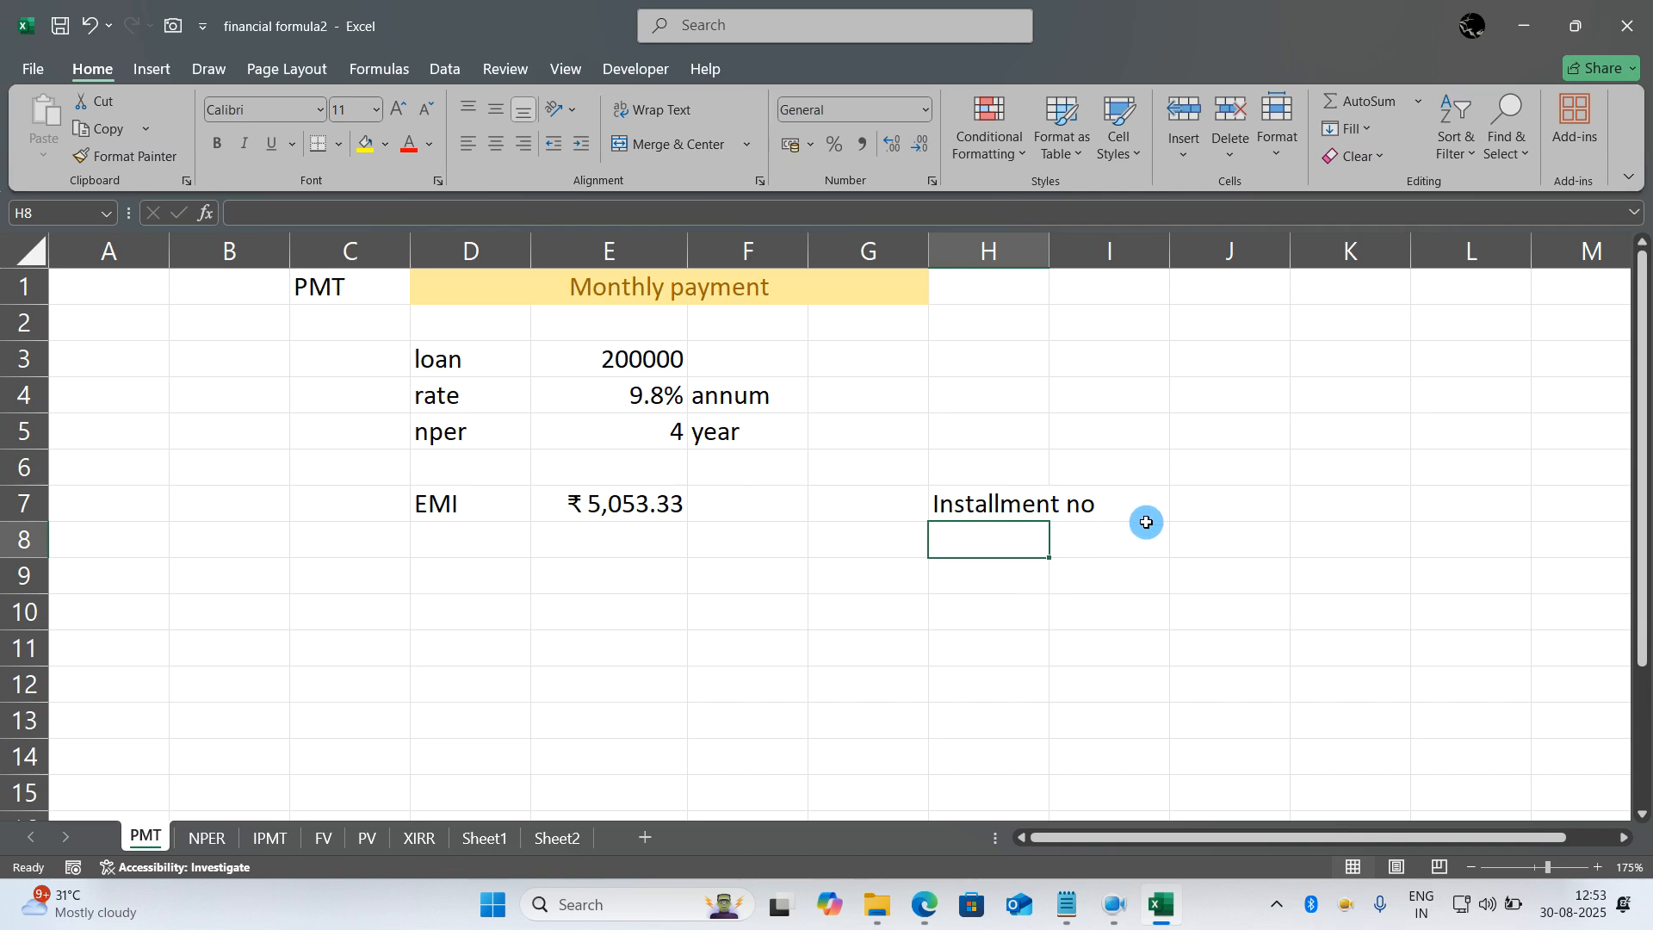
- Add the header "interest" in J7 and enter installment number 1 in H8
{"action": "left_click", "coordinate": [1191, 507]}
{"action": "type", "text": "in"}
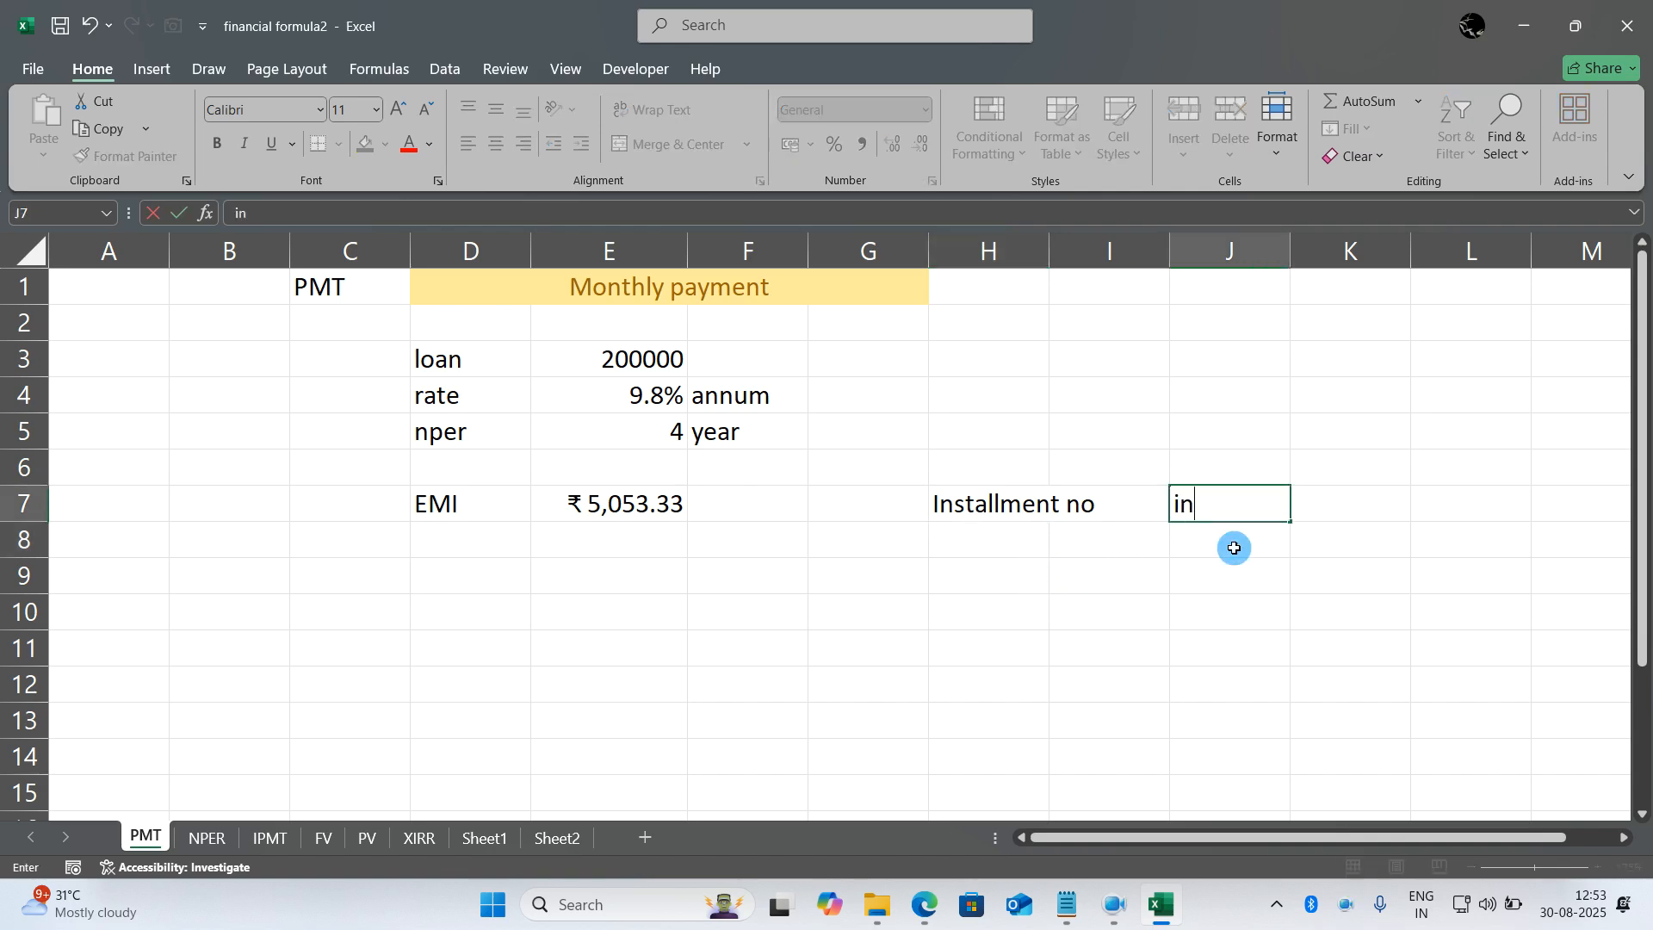
{"action": "type", "text": "terest"}
{"action": "key", "text": "Return"}
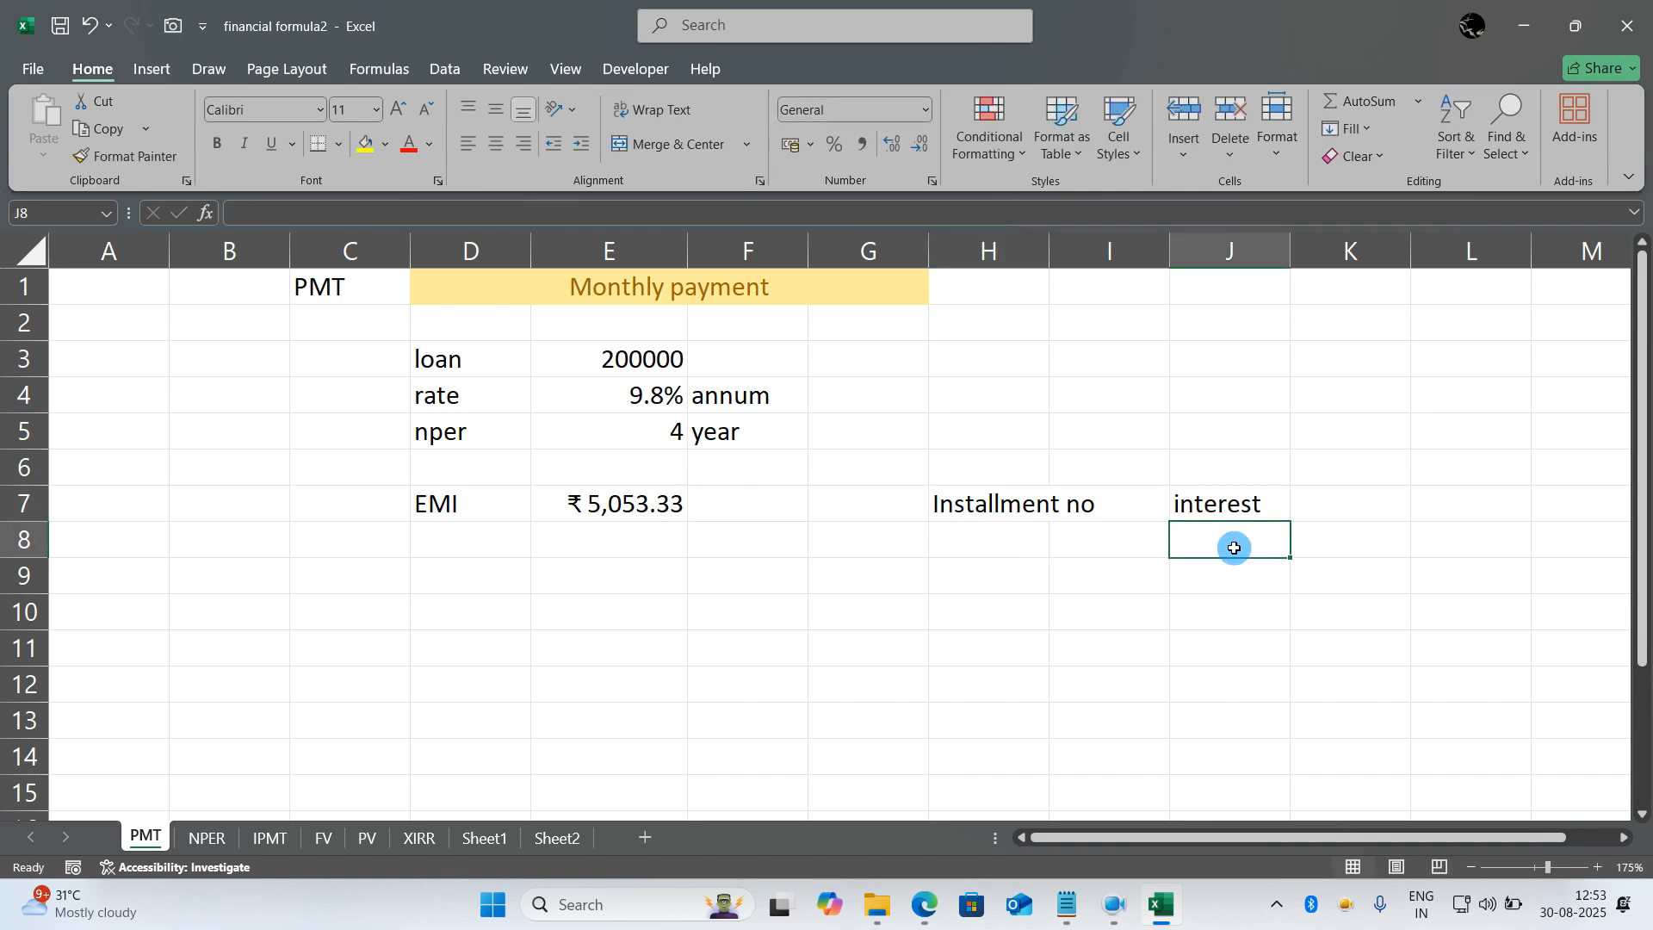
{"action": "key", "text": "Left"}
{"action": "key", "text": "Left"}
{"action": "type", "text": "1"}
- Calculate the installment's interest in J8 with the formula =ABS(IPMT(E4/12,H8,E5*12,E3))
{"action": "key", "text": "Right"}
{"action": "key", "text": "Right"}
{"action": "type", "text": "=abs("}
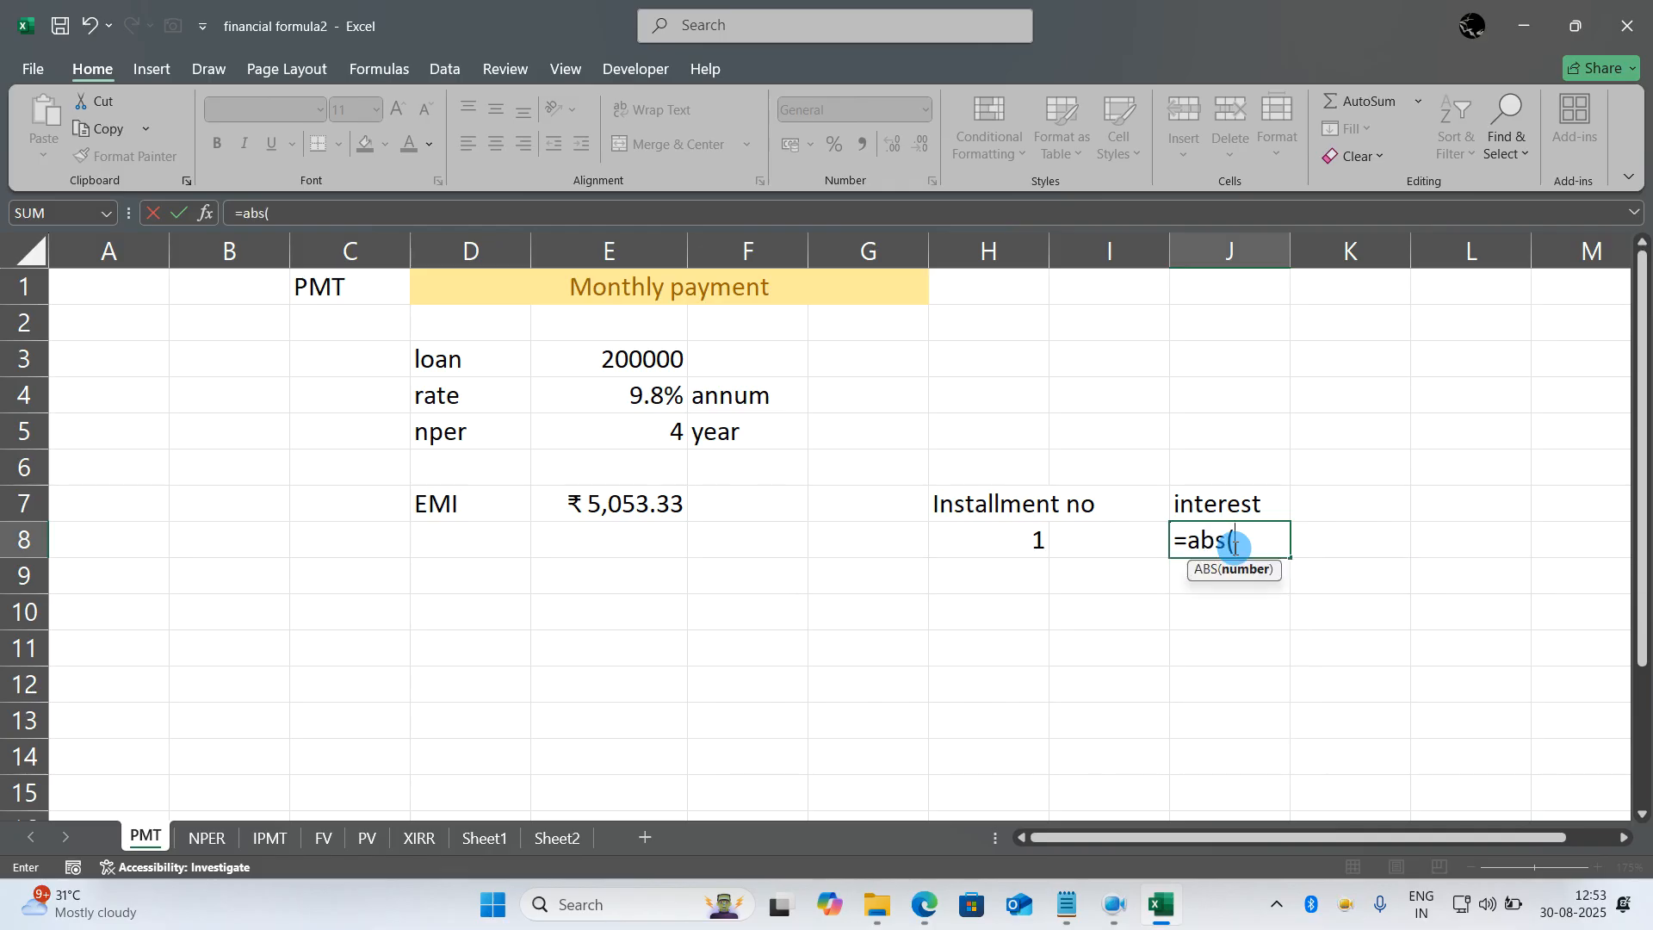
{"action": "type", "text": "ipmt("}
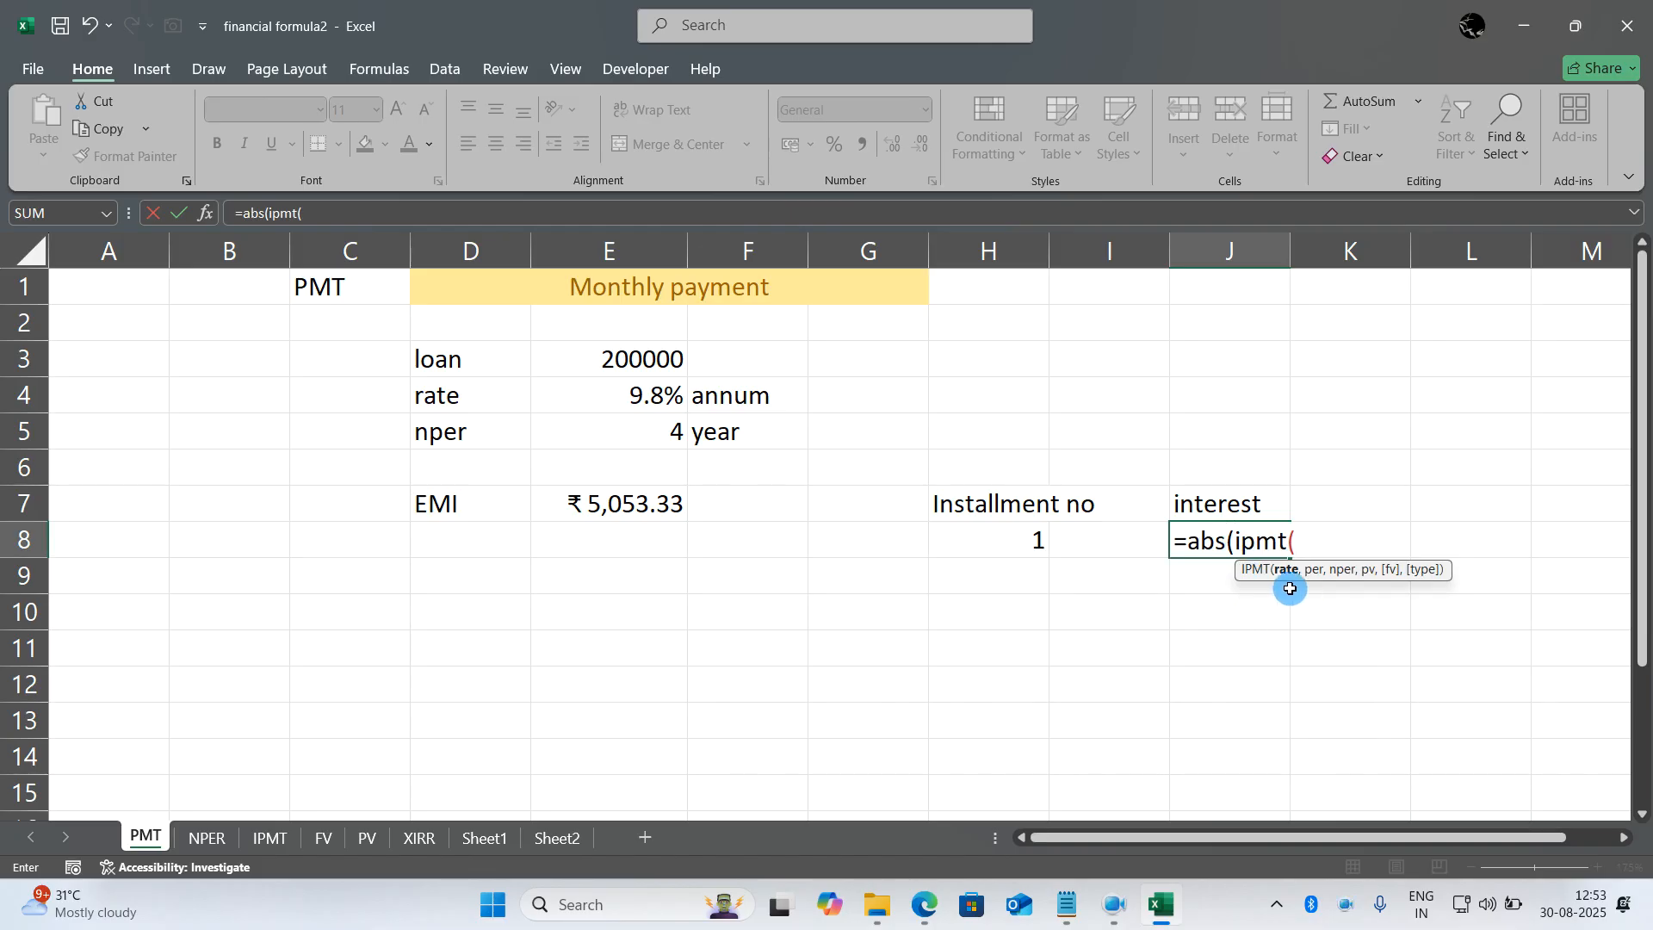
{"action": "left_click", "coordinate": [657, 395]}
{"action": "type", "text": "/12,"}
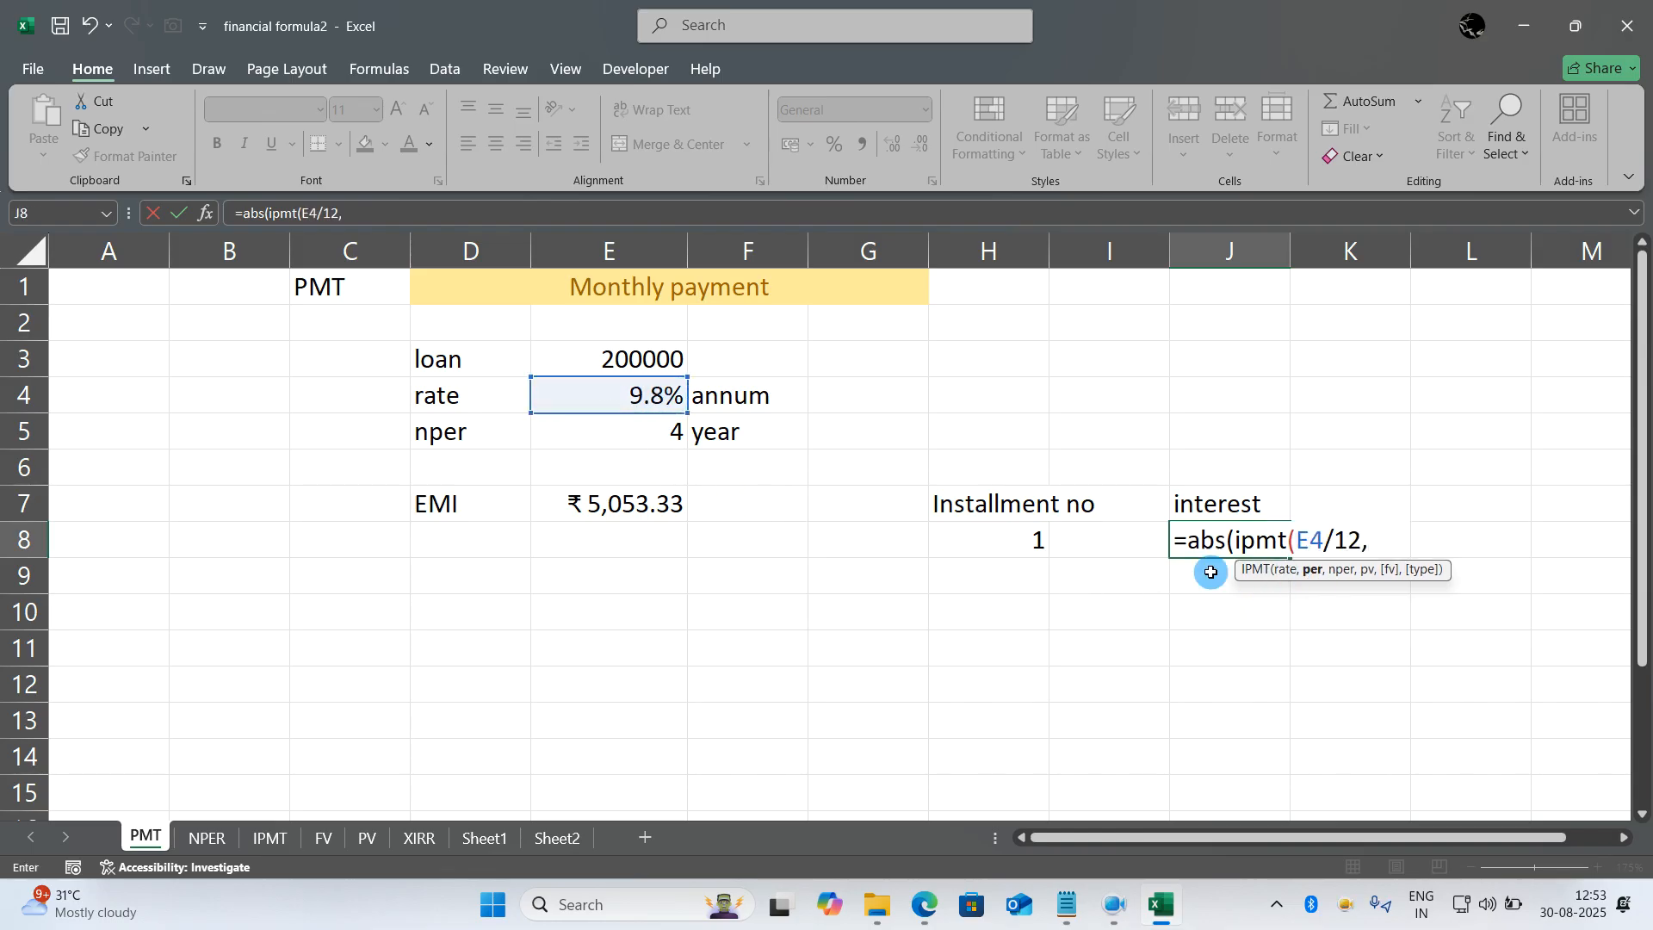
{"action": "left_click", "coordinate": [993, 540]}
{"action": "type", "text": ","}
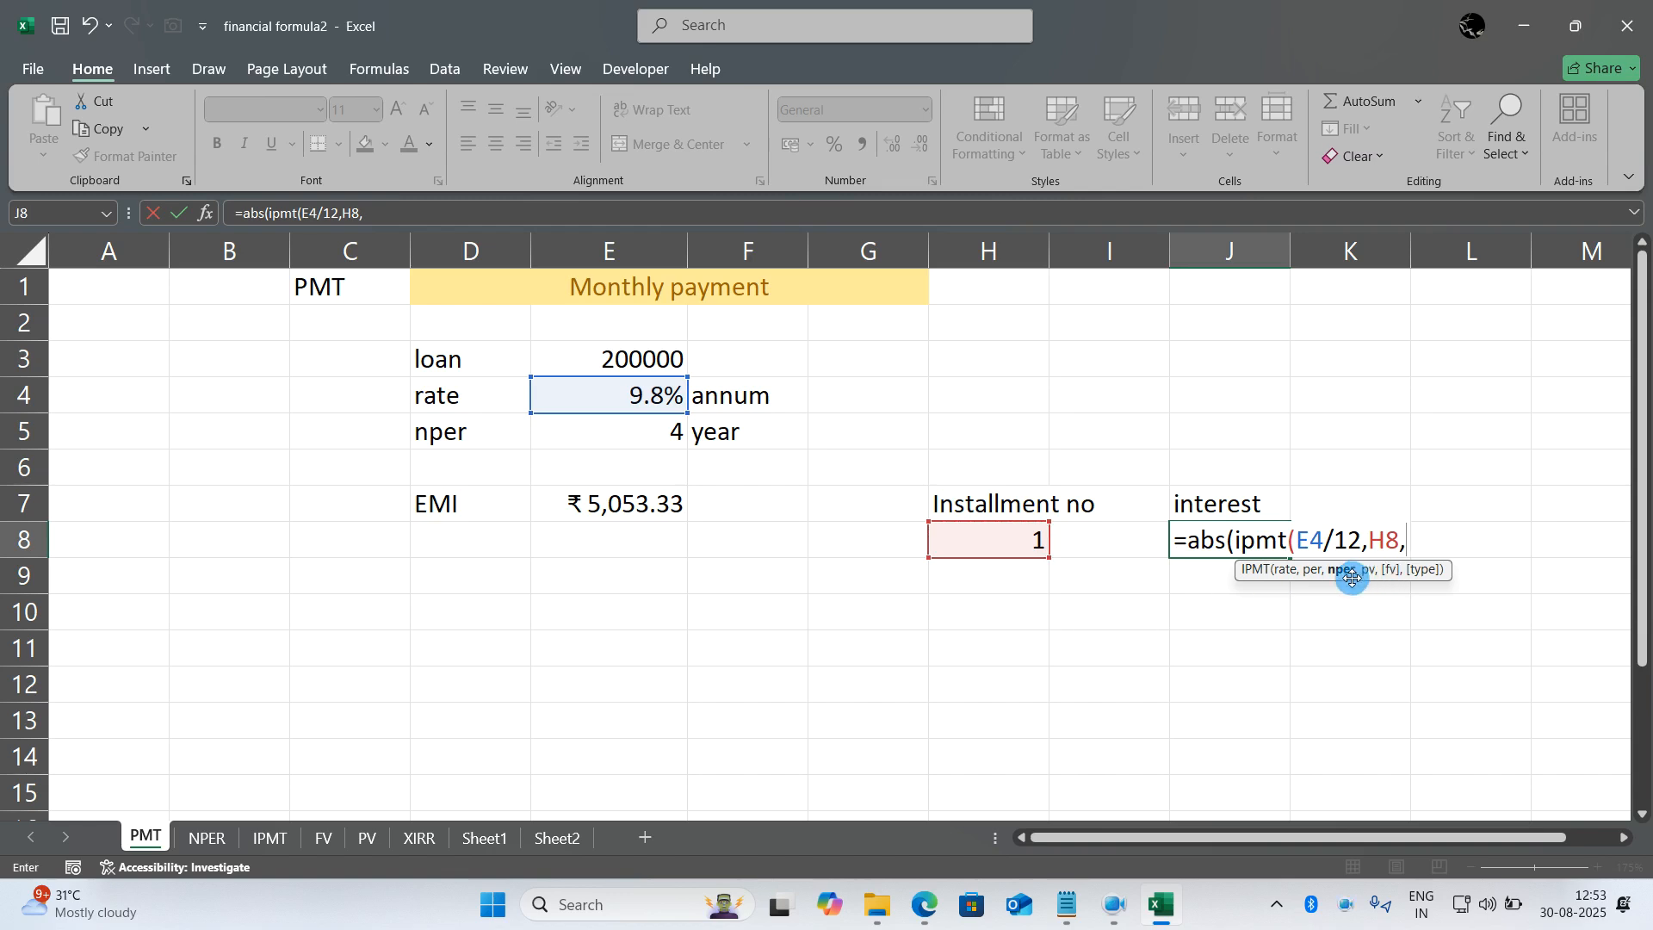
{"action": "left_click", "coordinate": [669, 431]}
{"action": "type", "text": "*12"}
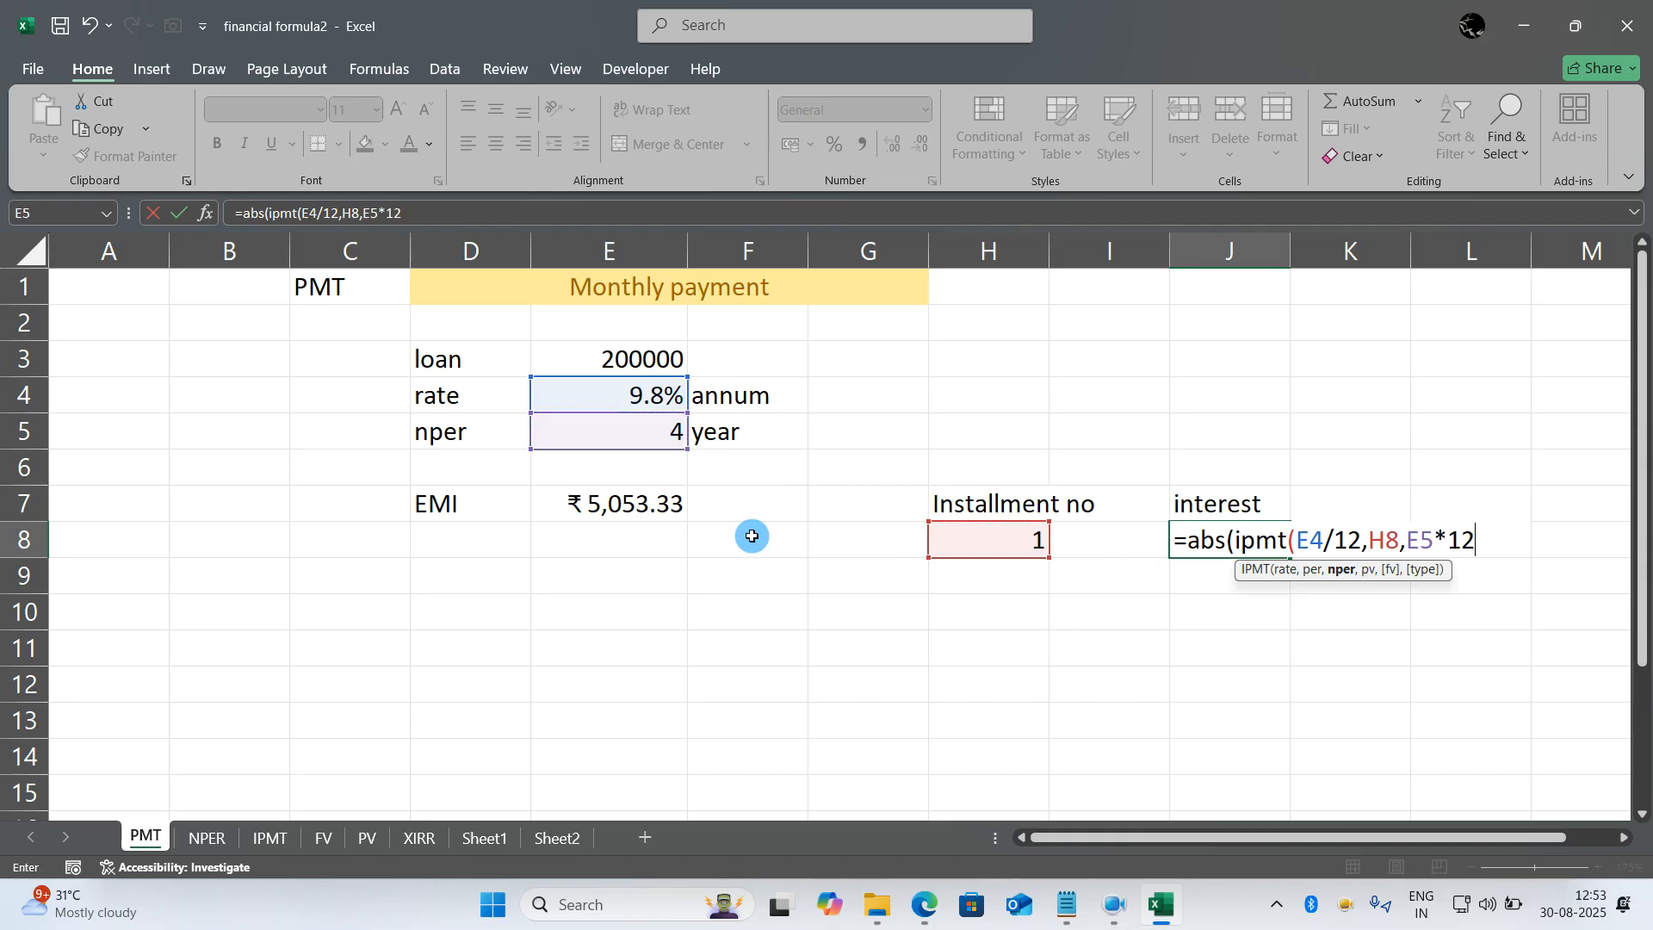
{"action": "type", "text": ","}
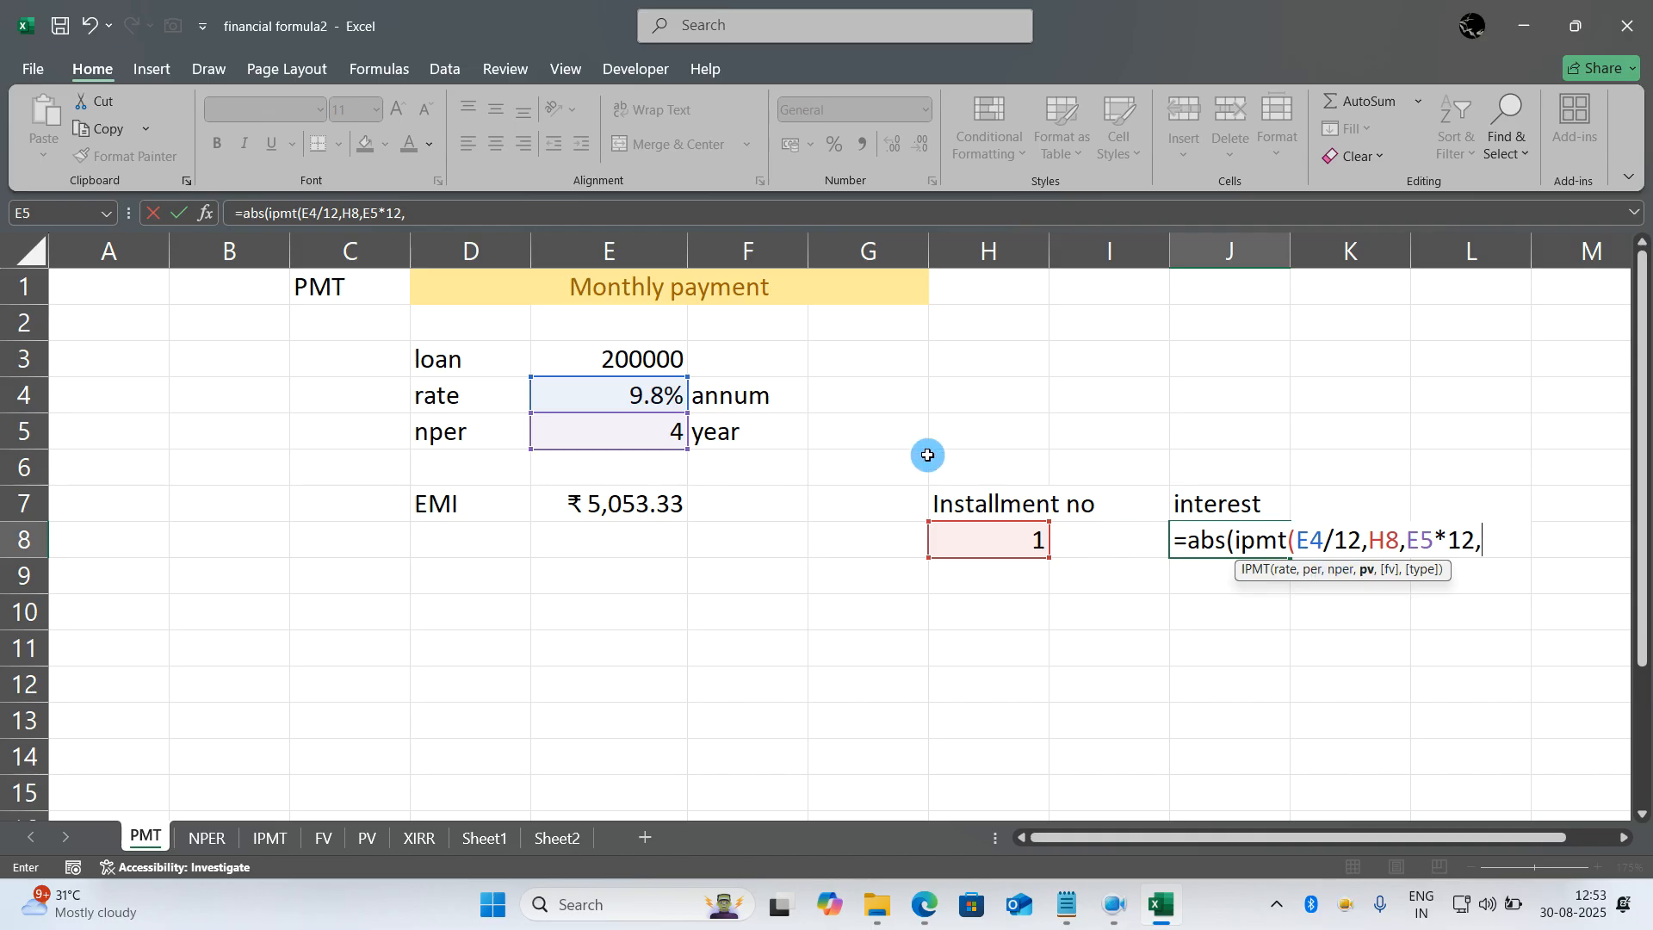
{"action": "left_click", "coordinate": [668, 360]}
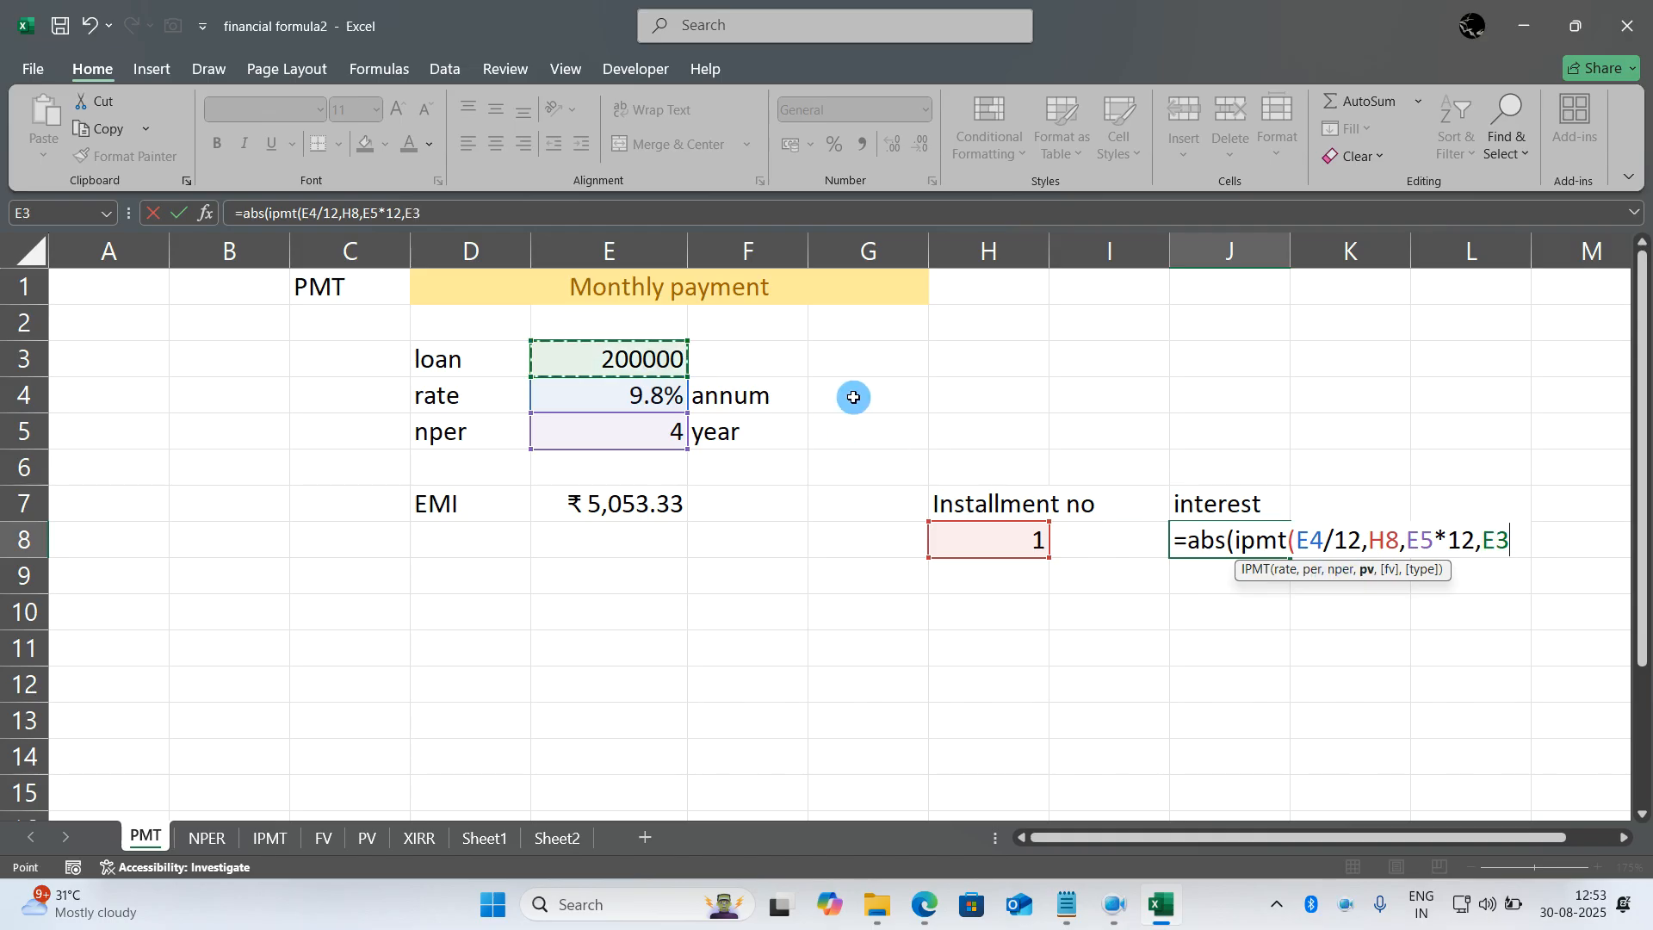
{"action": "type", "text": "))"}
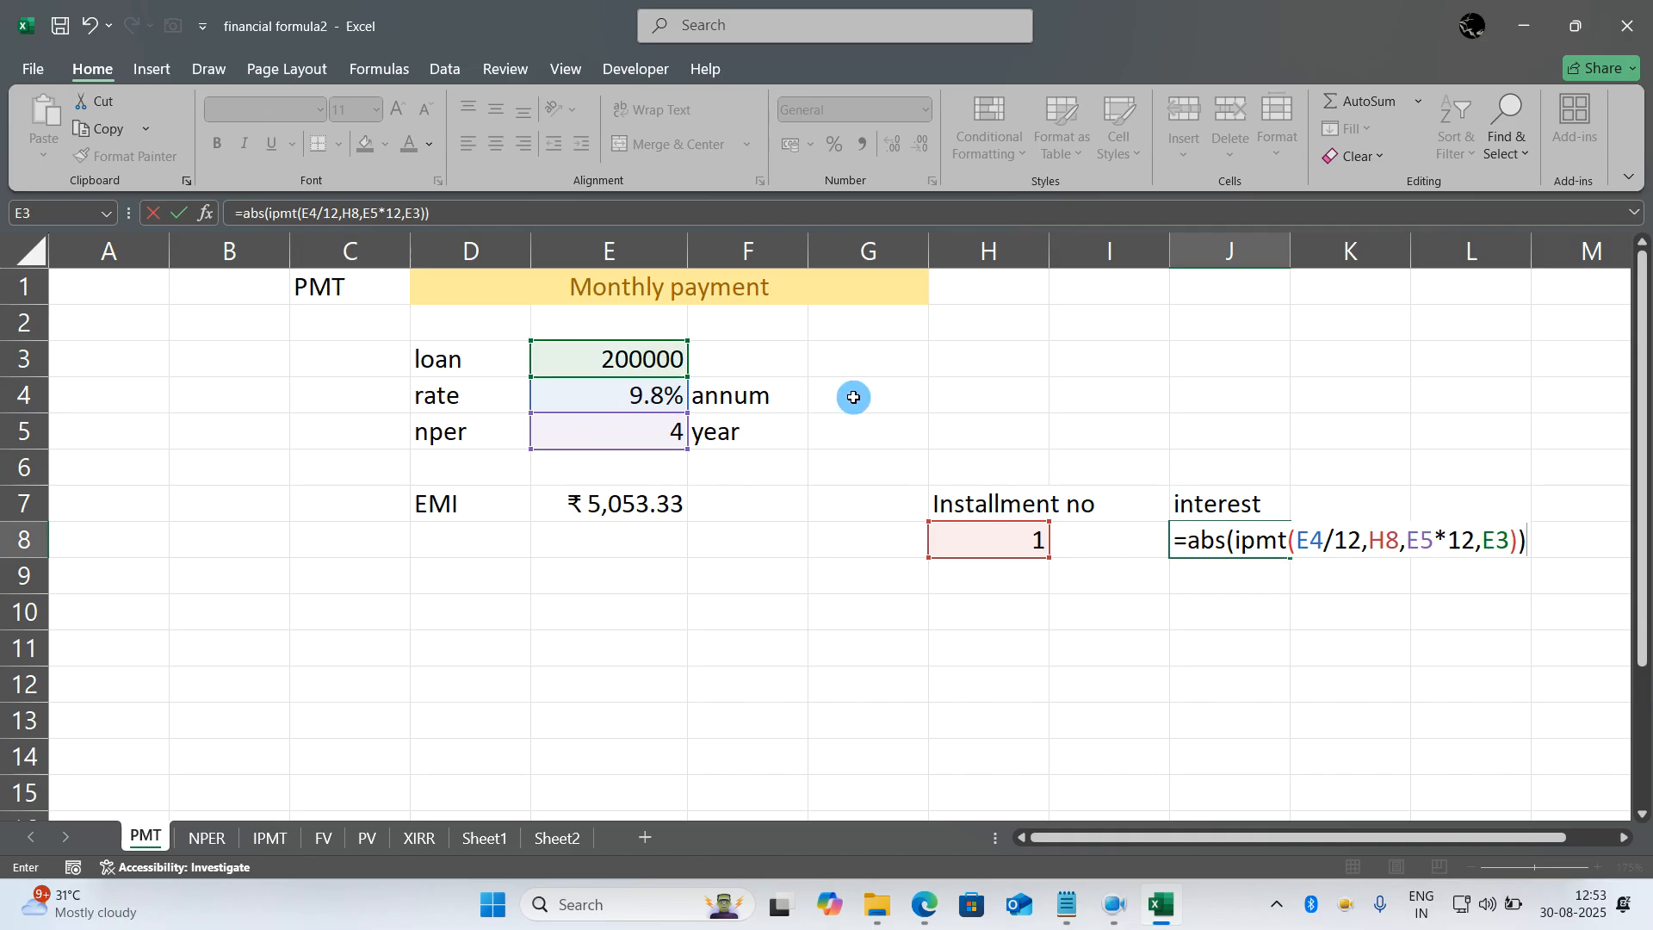
{"action": "key", "text": "Return"}
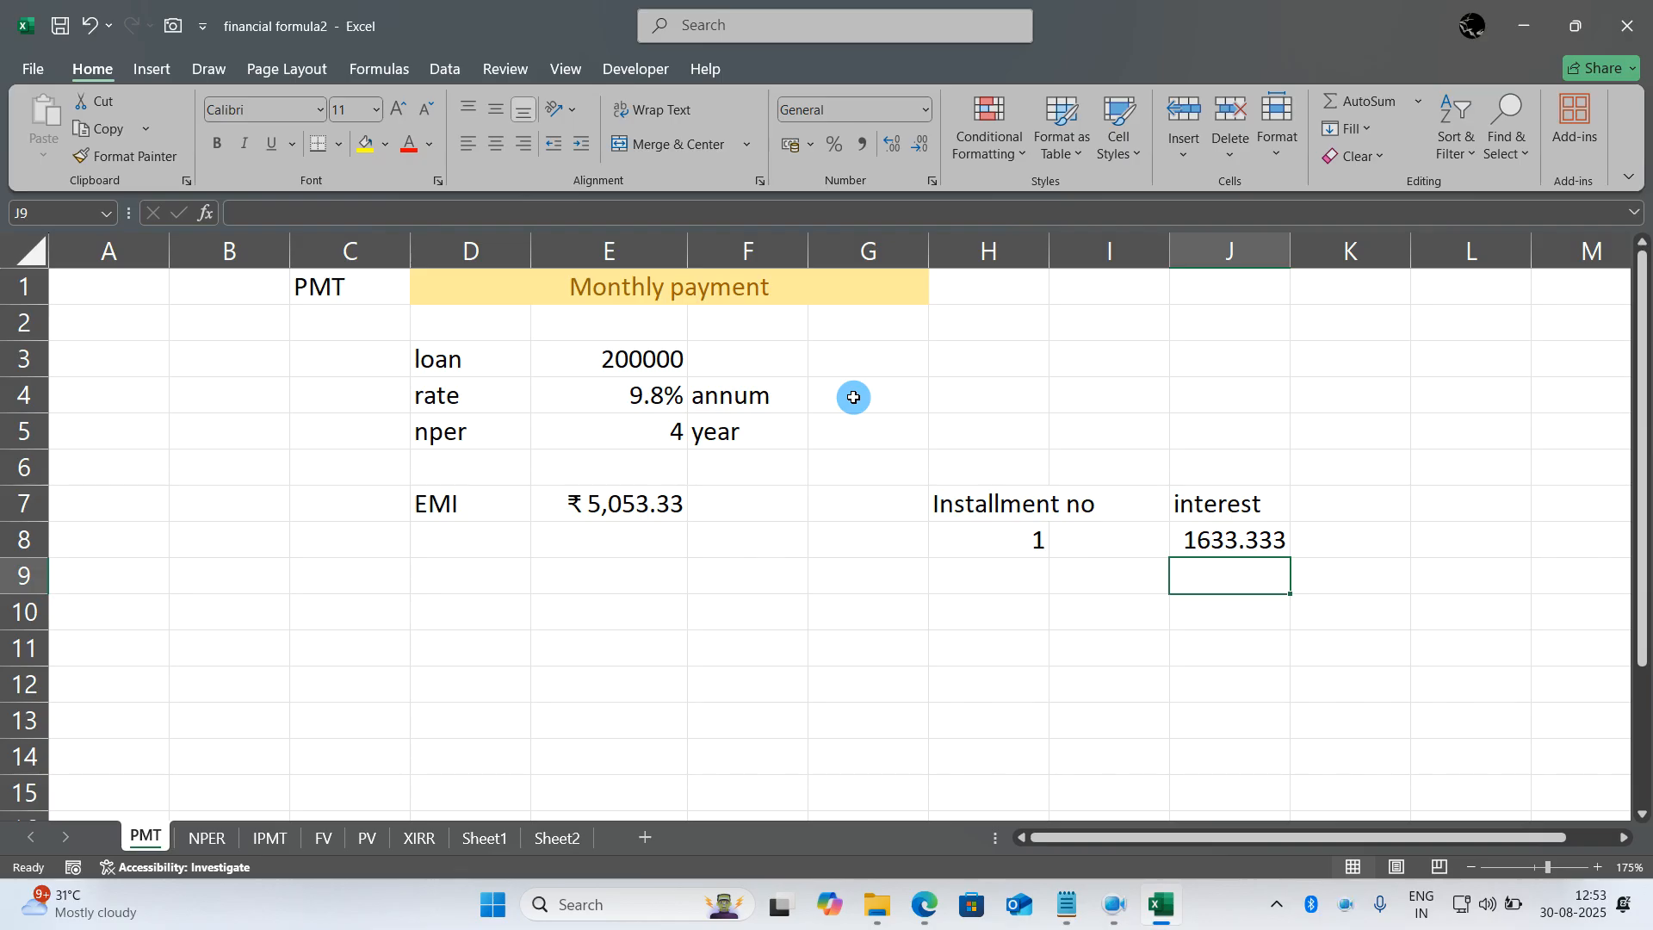
- Format the interest in J8 and the EMI in E7 to display no decimal places
{"action": "left_click", "coordinate": [1228, 541]}
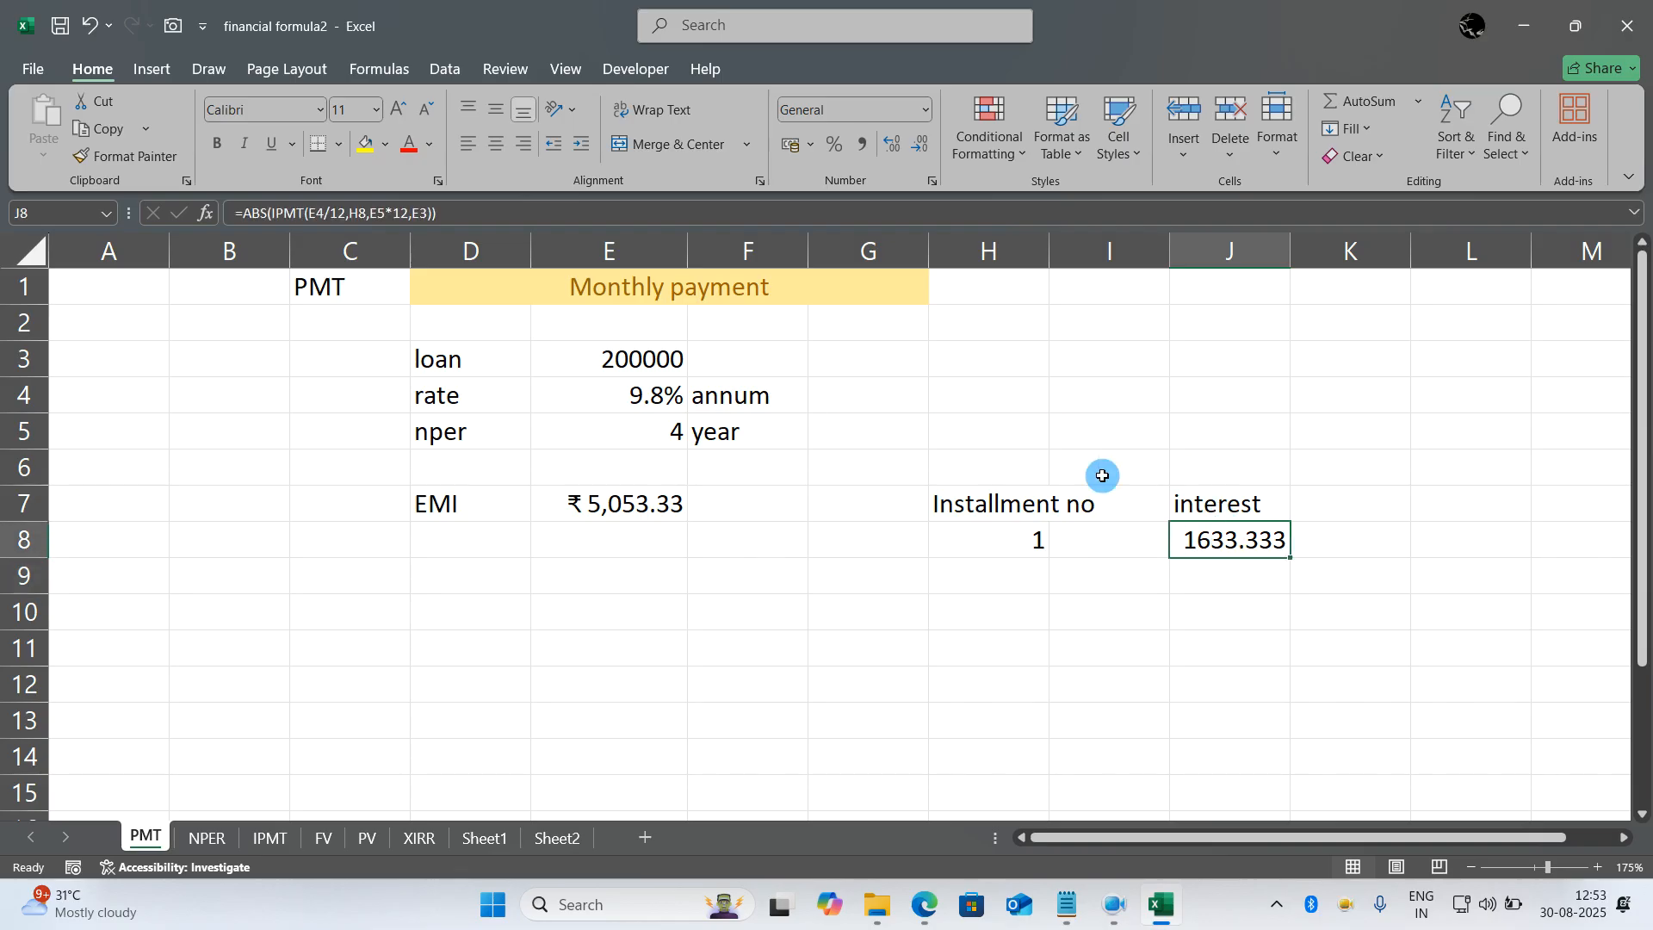
{"action": "left_click", "coordinate": [918, 144]}
{"action": "left_click", "coordinate": [917, 144]}
{"action": "left_click", "coordinate": [918, 144]}
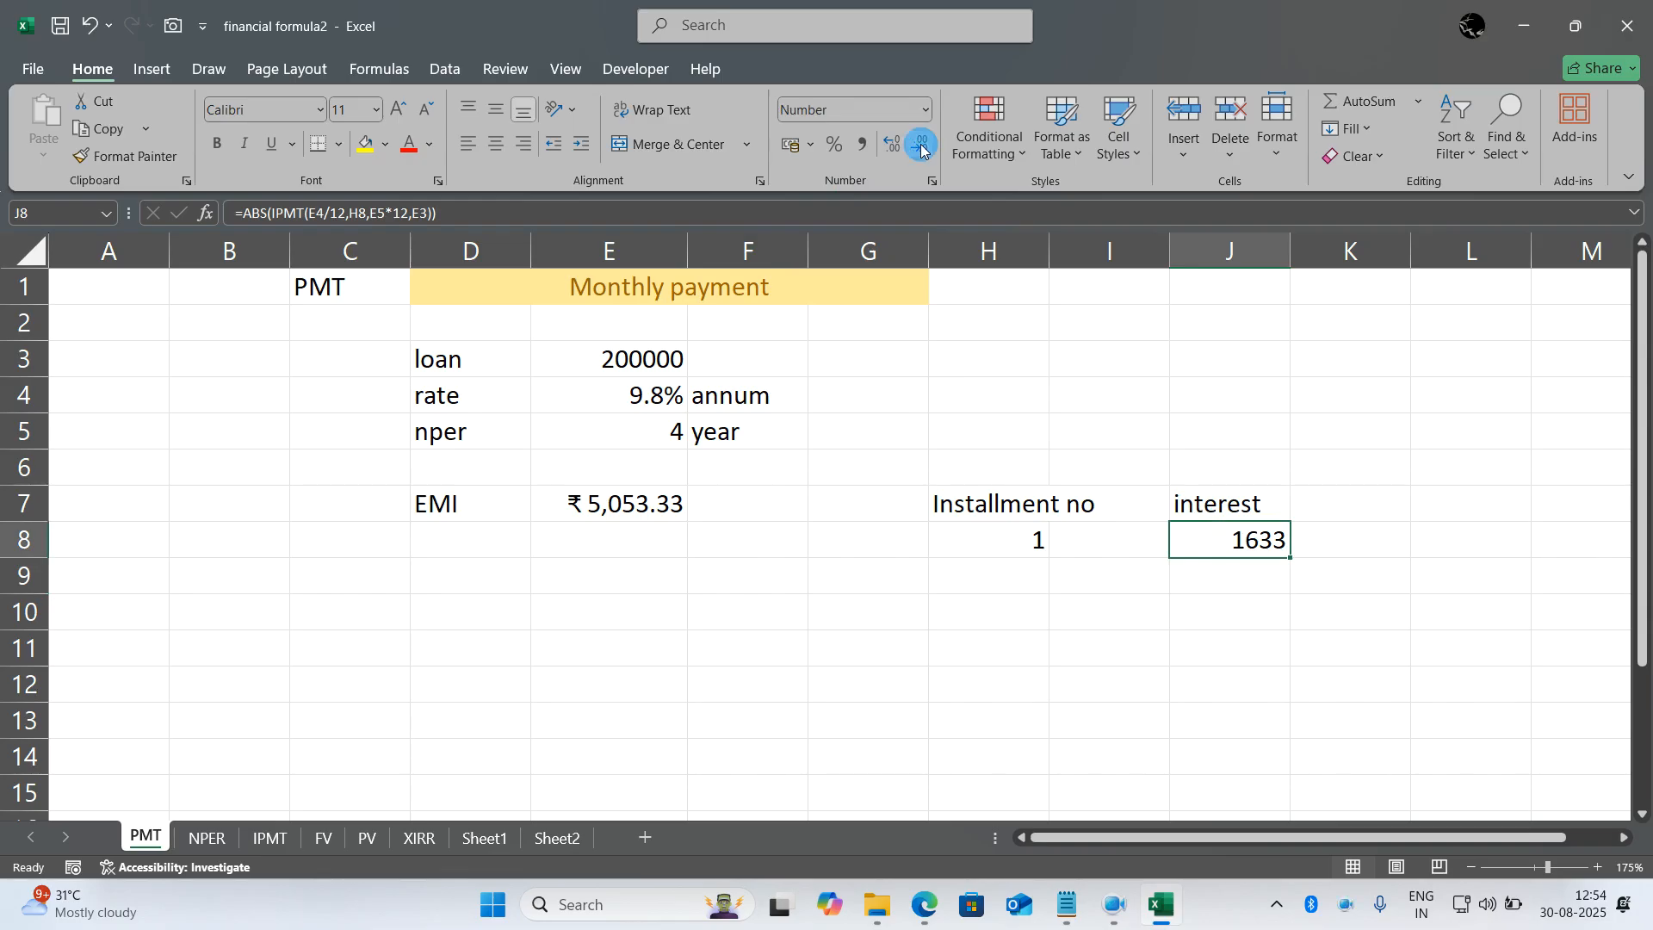
{"action": "double_click", "coordinate": [669, 499]}
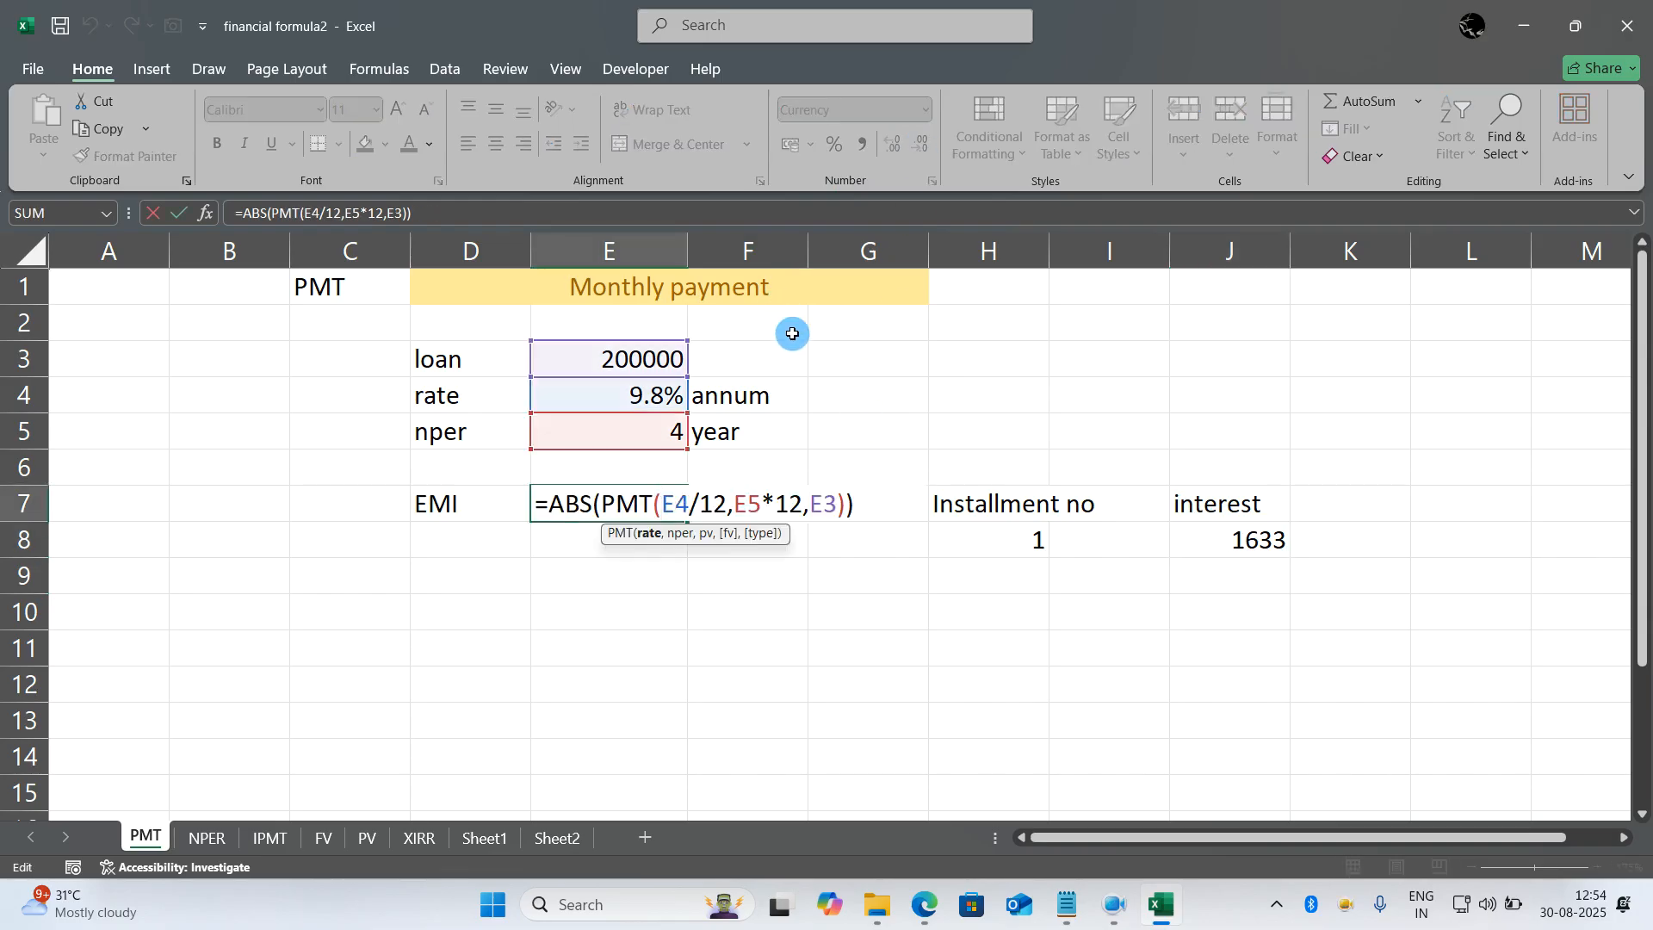
{"action": "key", "text": "Escape"}
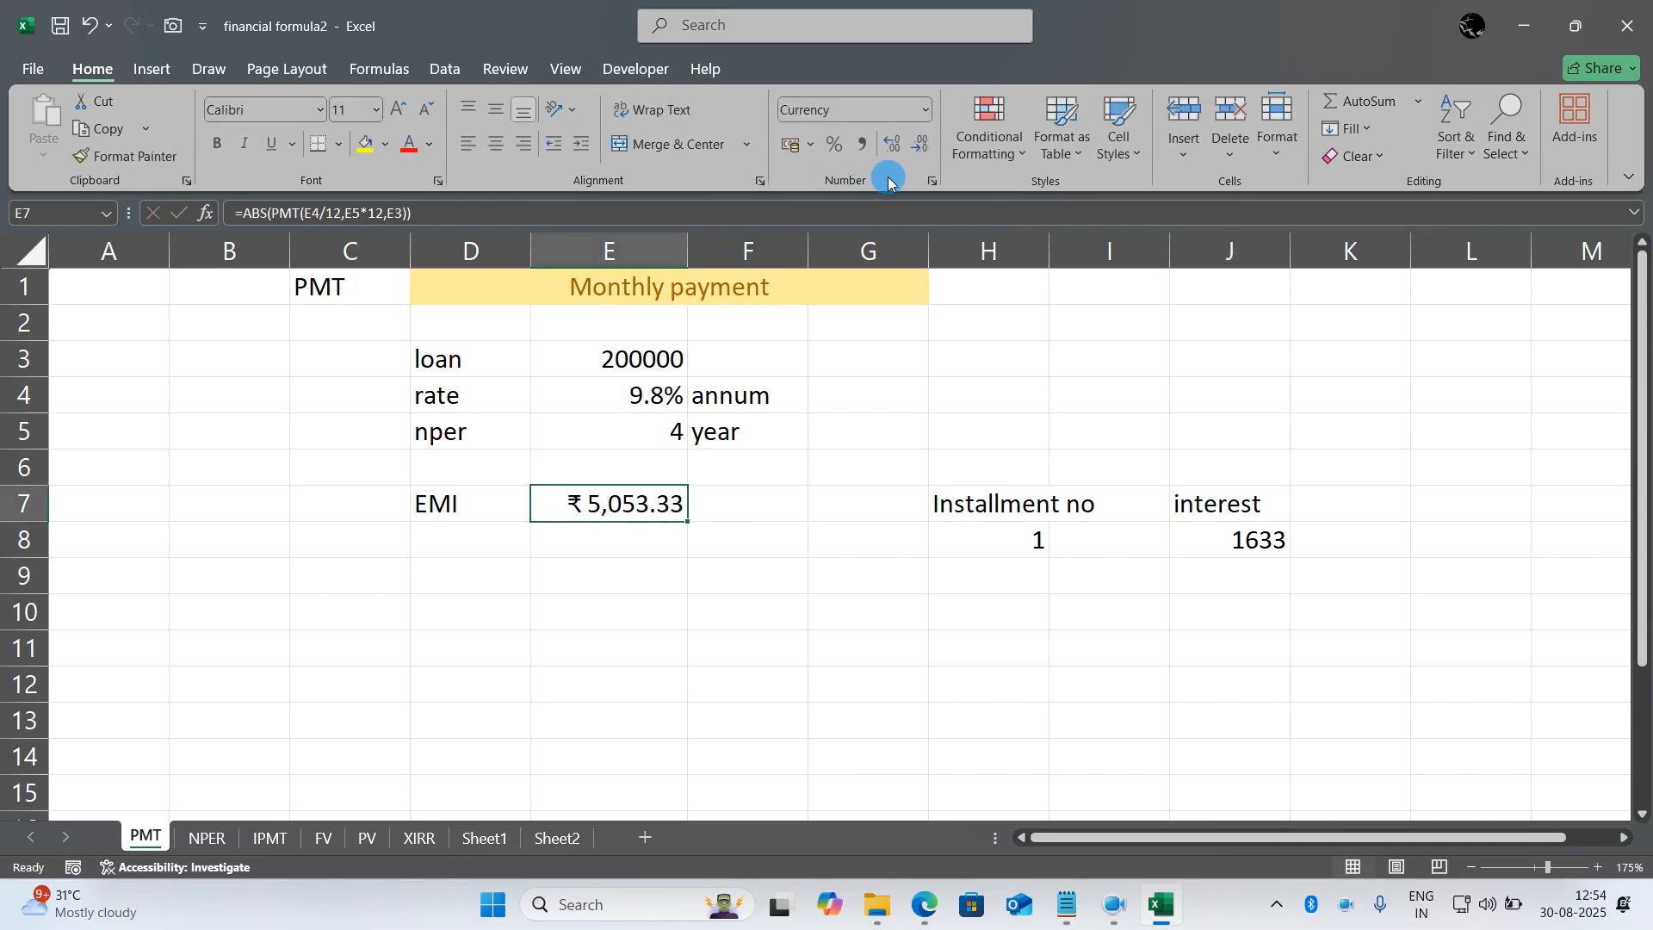
{"action": "left_click", "coordinate": [917, 148]}
{"action": "left_click", "coordinate": [917, 148]}
{"action": "left_click", "coordinate": [1005, 660]}
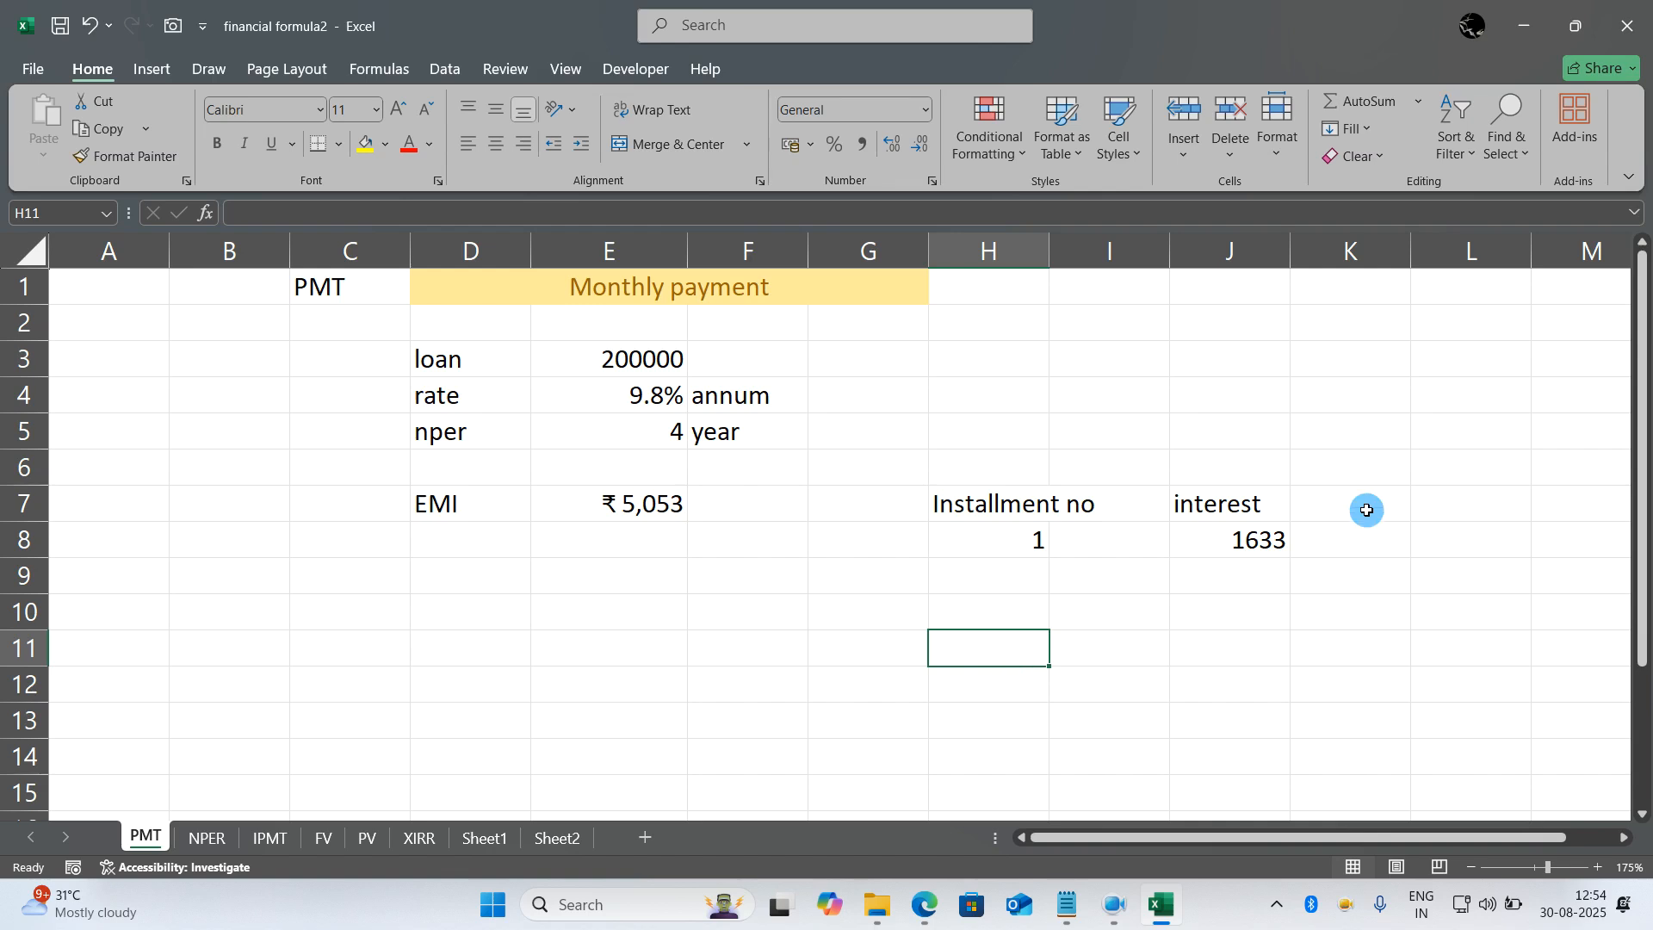
- Add the header "capital" in K7 and calculate the capital portion in K8 with =E7-J8
{"action": "left_click", "coordinate": [1369, 497]}
{"action": "type", "text": "capital"}
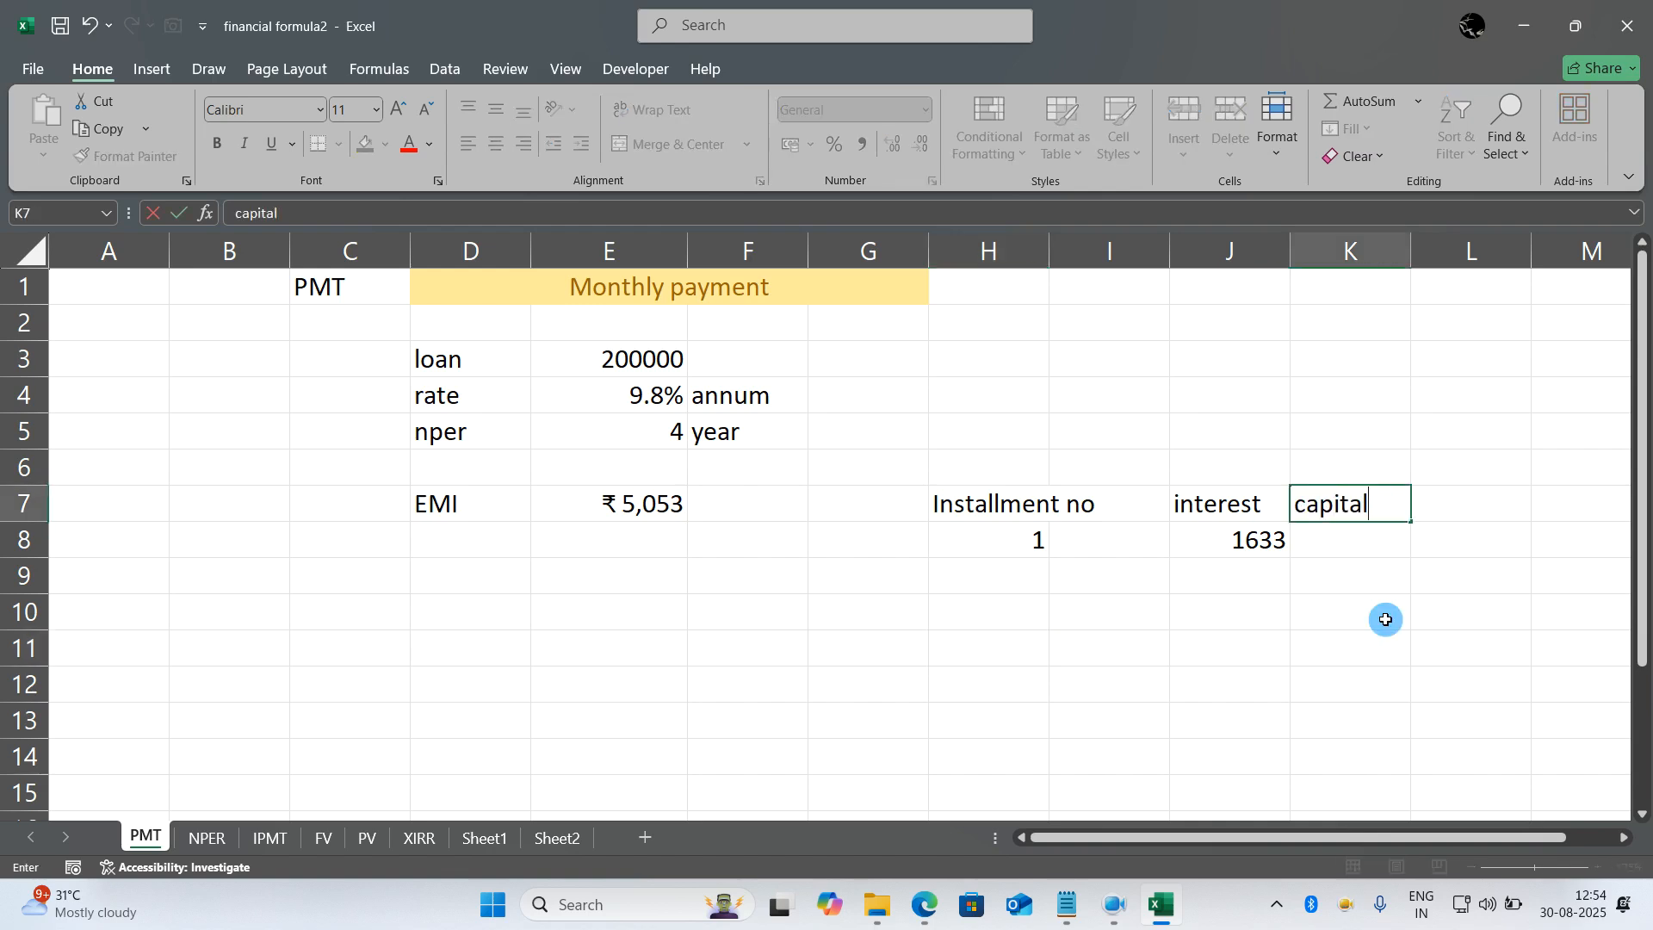
{"action": "key", "text": "Return"}
{"action": "type", "text": "="}
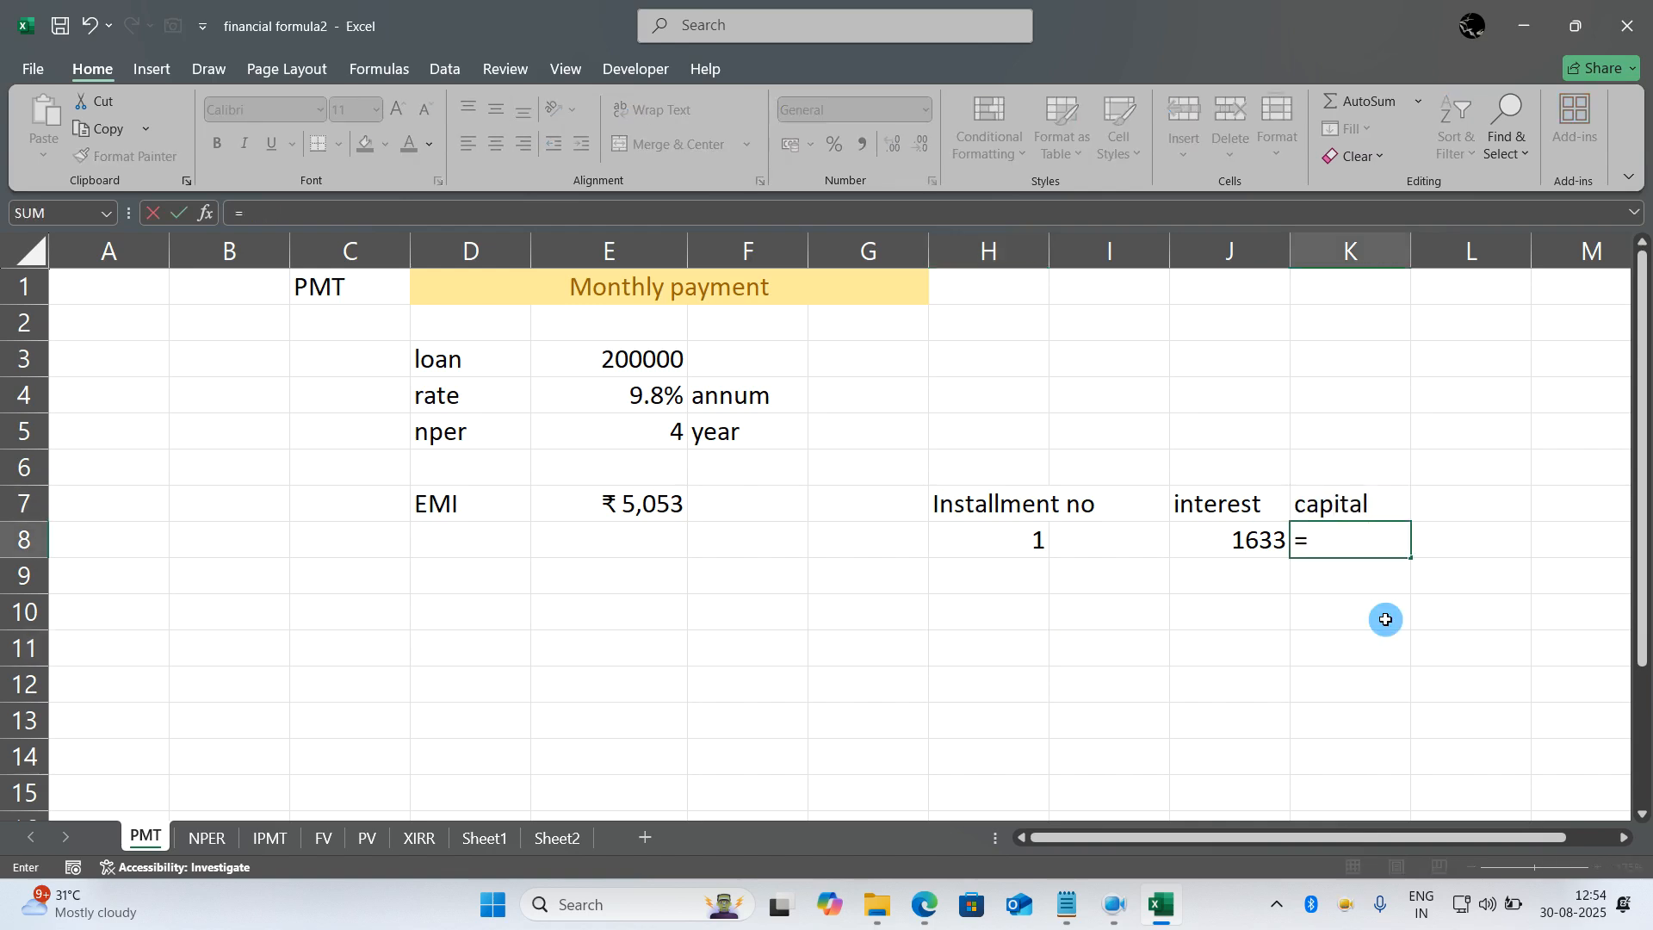
{"action": "left_click", "coordinate": [663, 505]}
{"action": "type", "text": "-"}
{"action": "left_click", "coordinate": [1245, 541]}
{"action": "key", "text": "Return"}
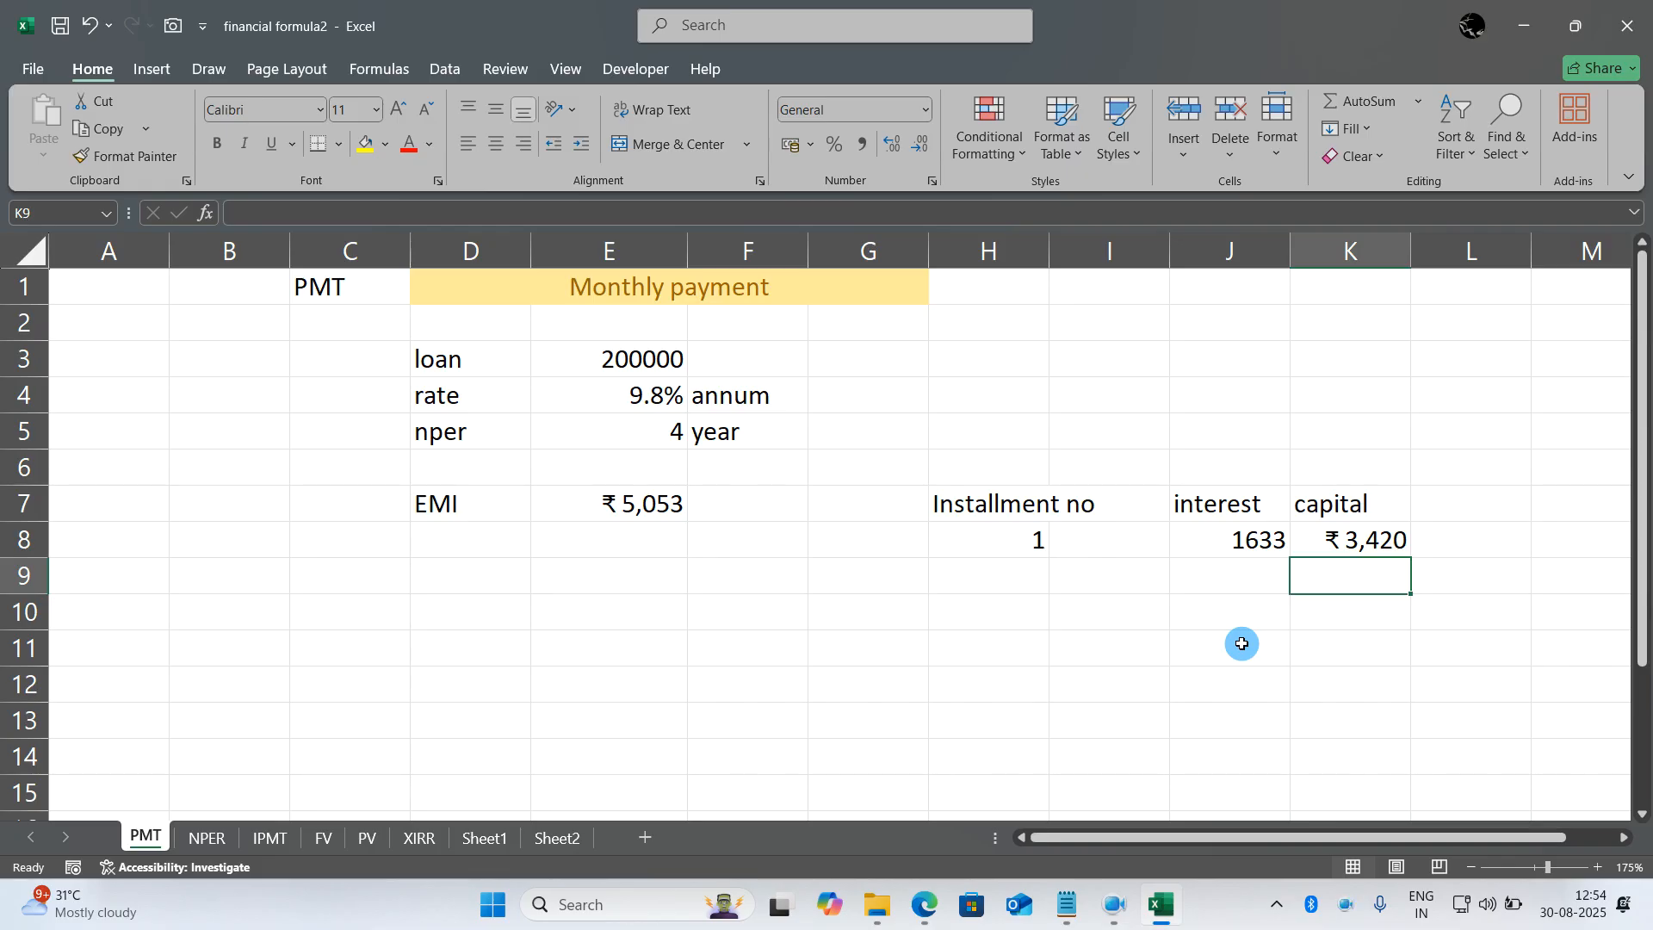
- Set the installment number in H8 to 48
{"action": "key", "text": "Left"}
{"action": "key", "text": "Left"}
{"action": "key", "text": "Left"}
{"action": "key", "text": "Up"}
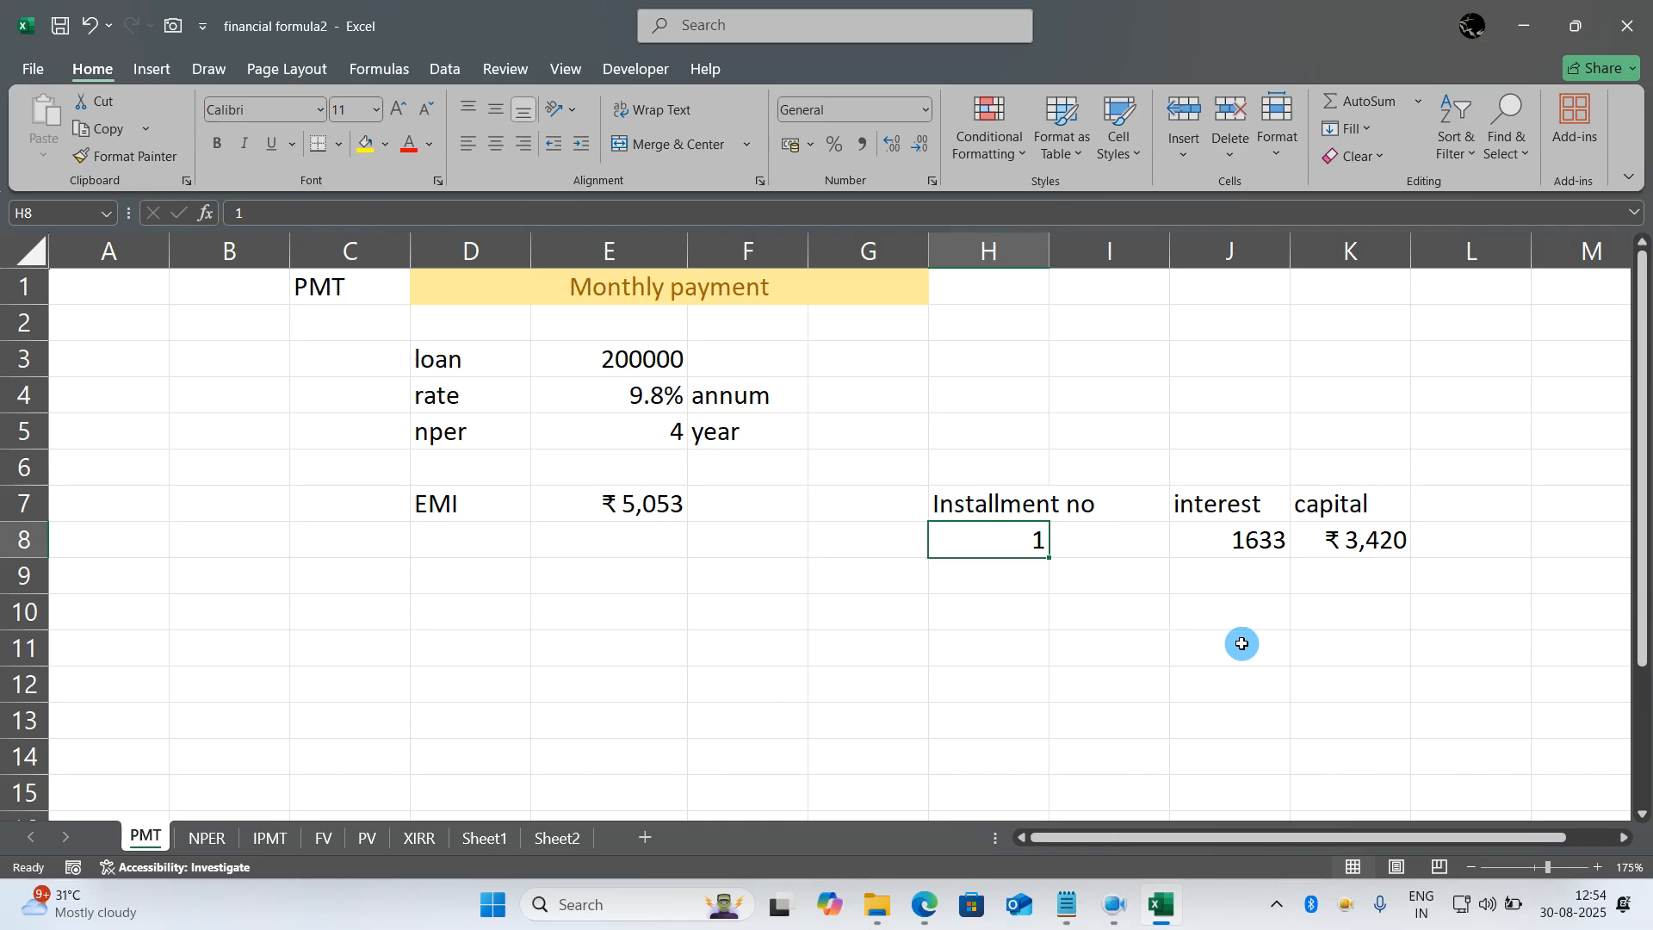
{"action": "type", "text": "48"}
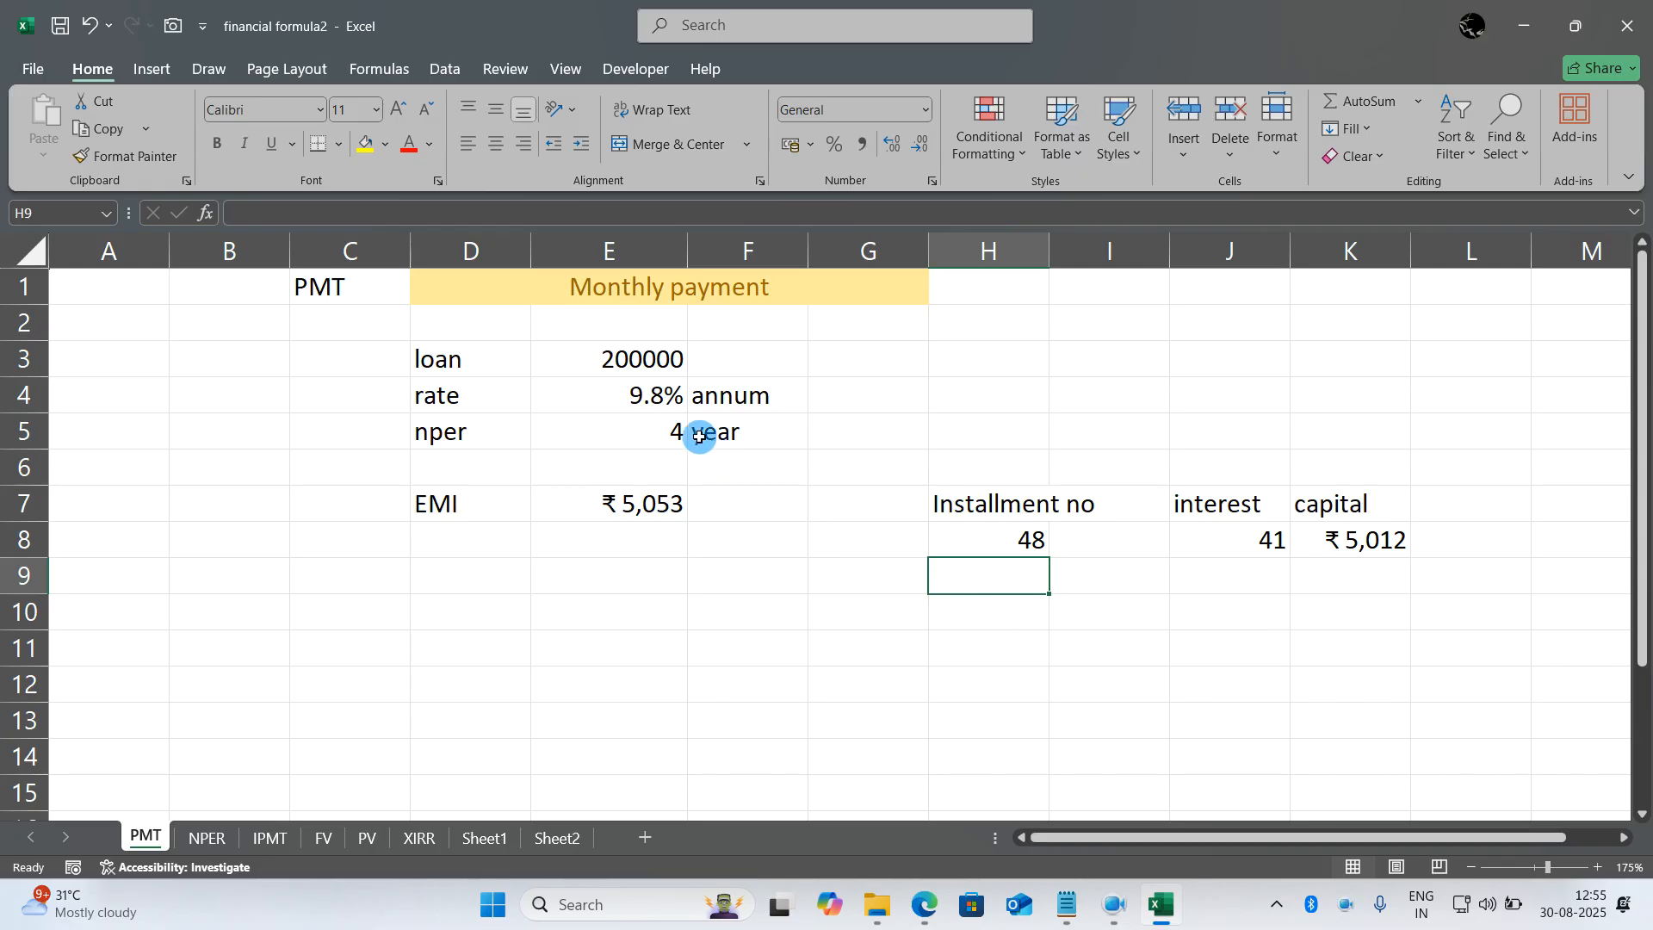
- Set the loan's nper in E5 to 18 years
{"action": "left_click", "coordinate": [656, 431]}
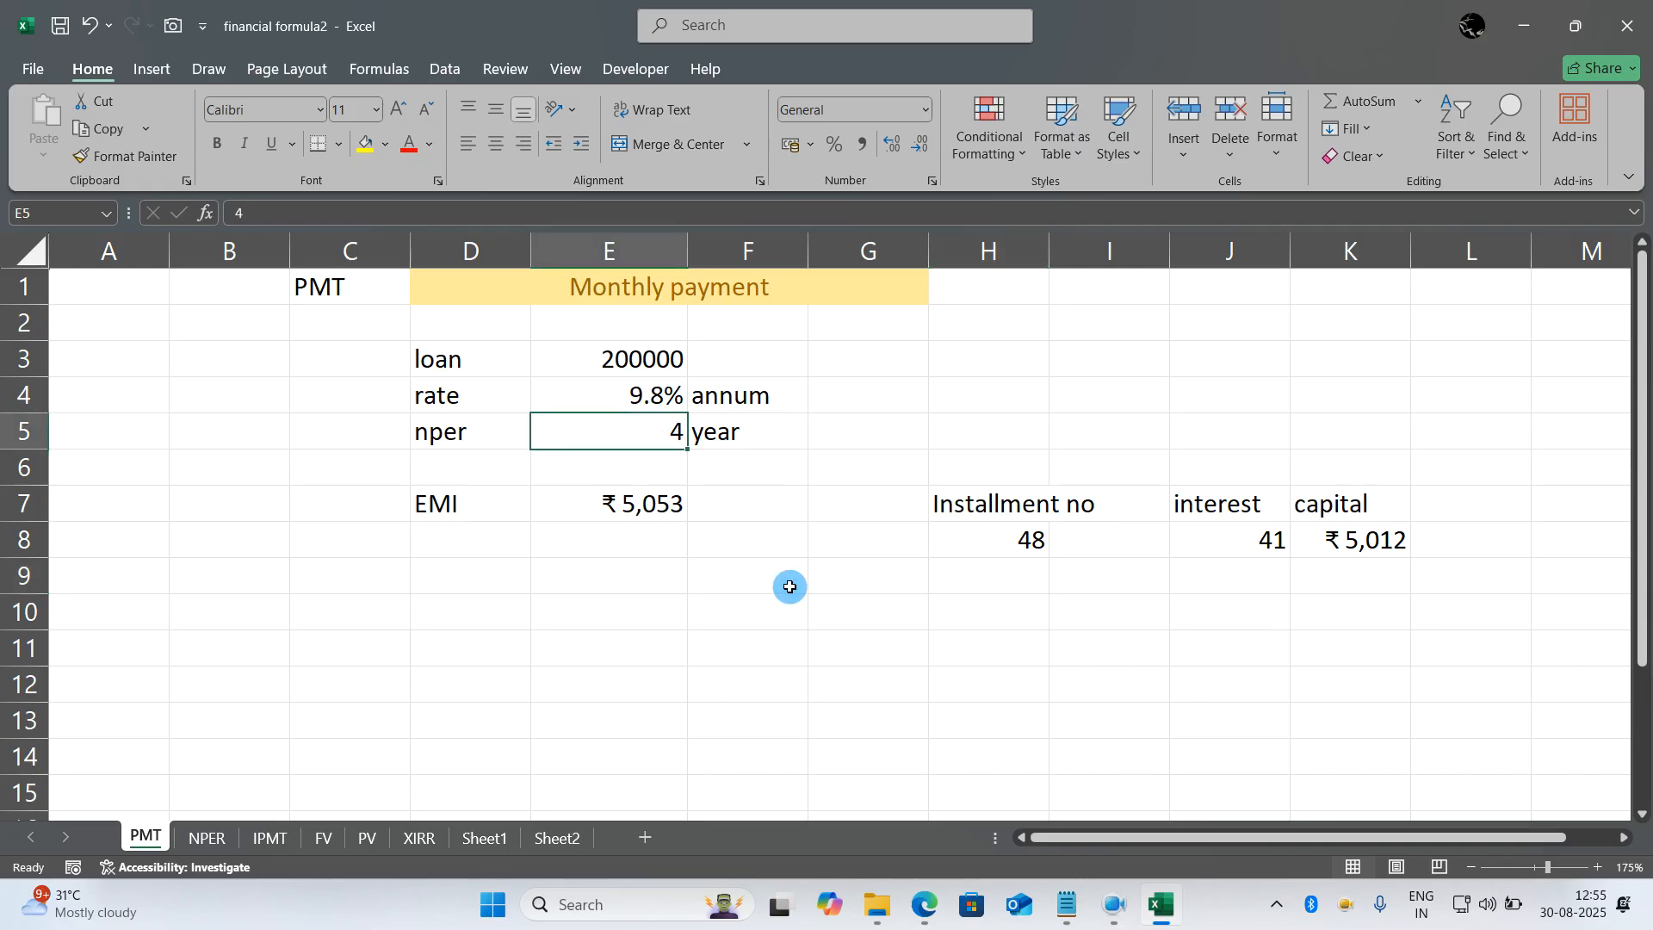
{"action": "type", "text": "18"}
{"action": "key", "text": "Return"}
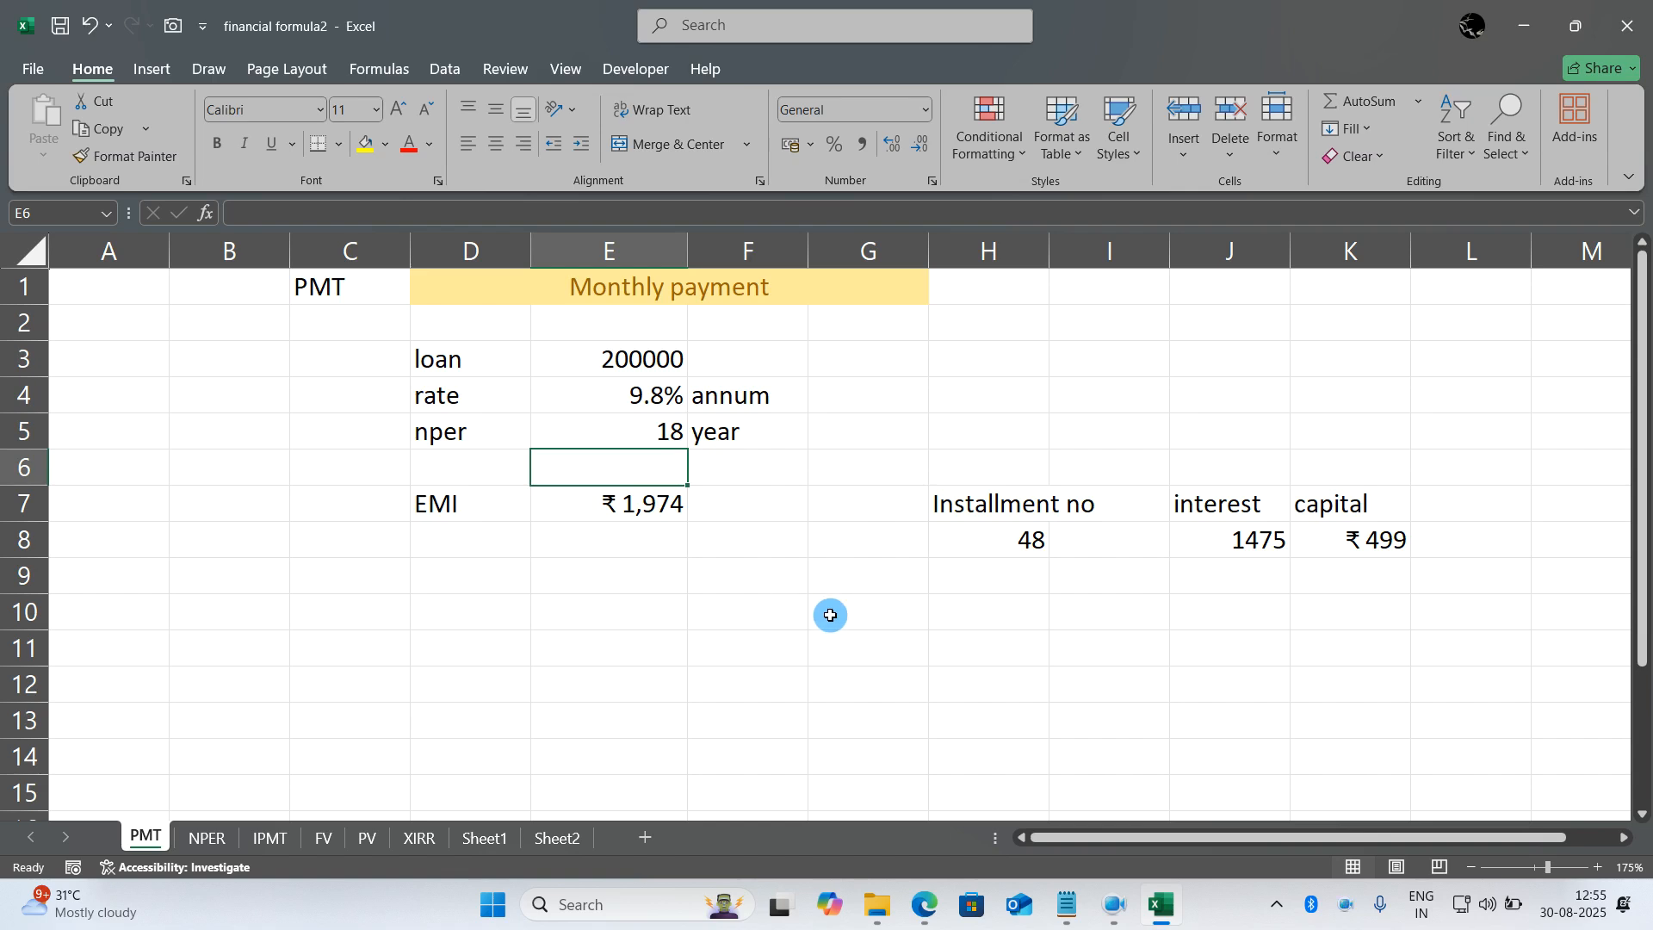
- Set the installment number in H8 to 1
{"action": "double_click", "coordinate": [1046, 540]}
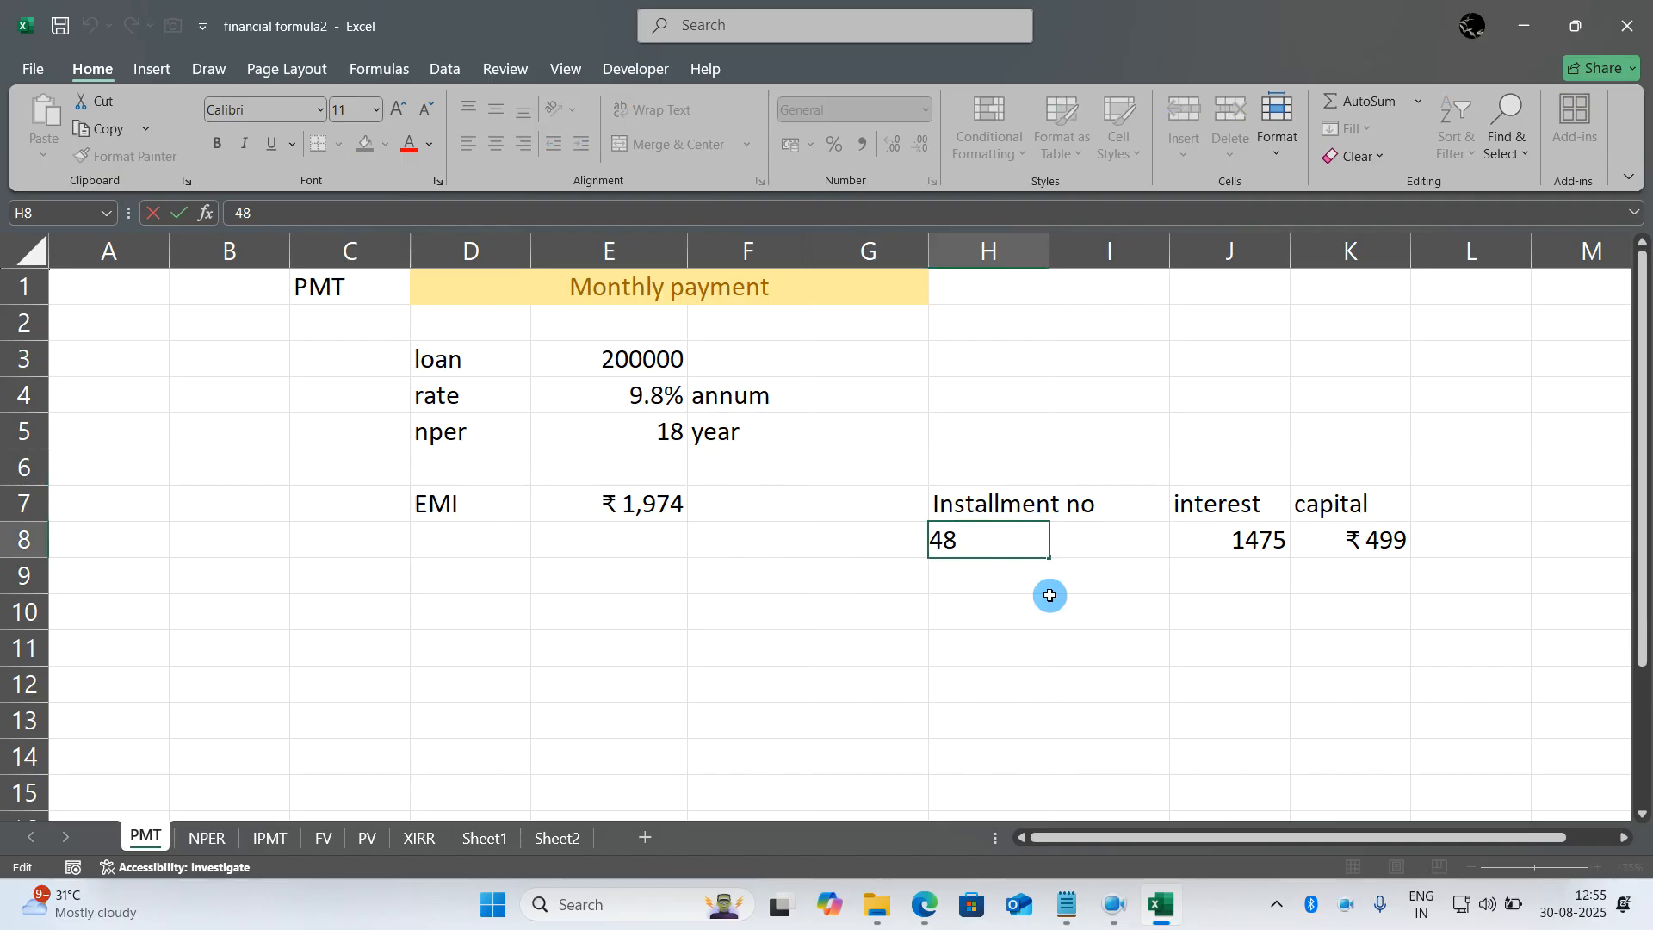
{"action": "key", "text": "BackSpace"}
{"action": "key", "text": "BackSpace"}
{"action": "type", "text": "1"}
{"action": "key", "text": "Return"}
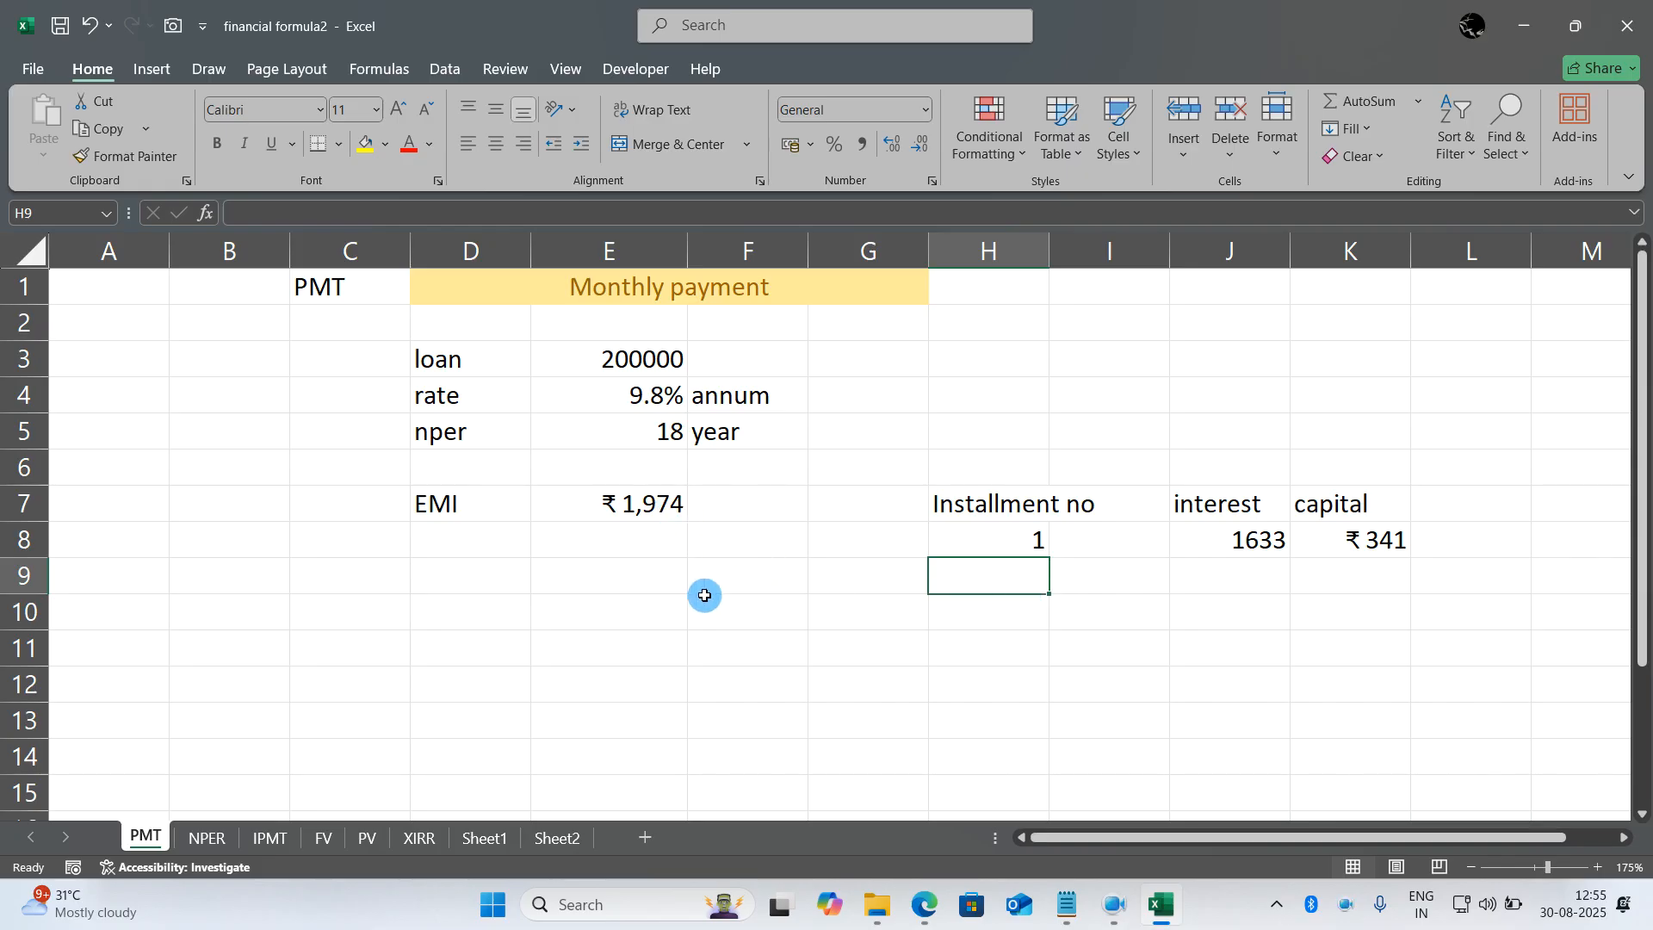
{"action": "left_click", "coordinate": [1012, 666]}
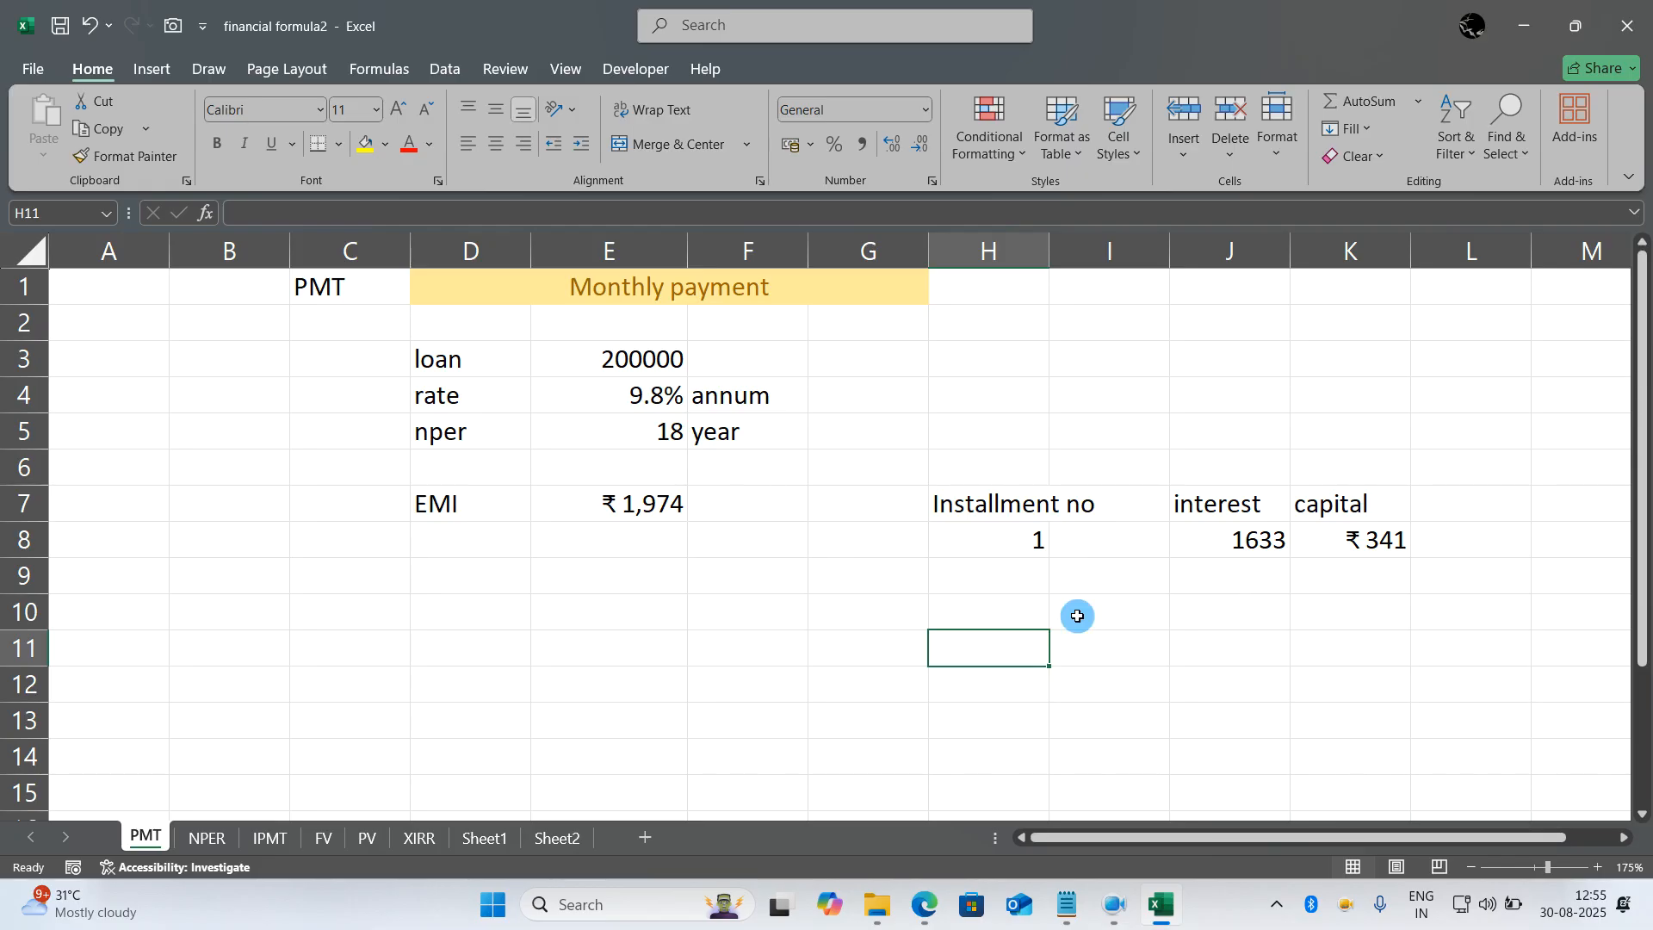
{"action": "left_click", "coordinate": [711, 618]}
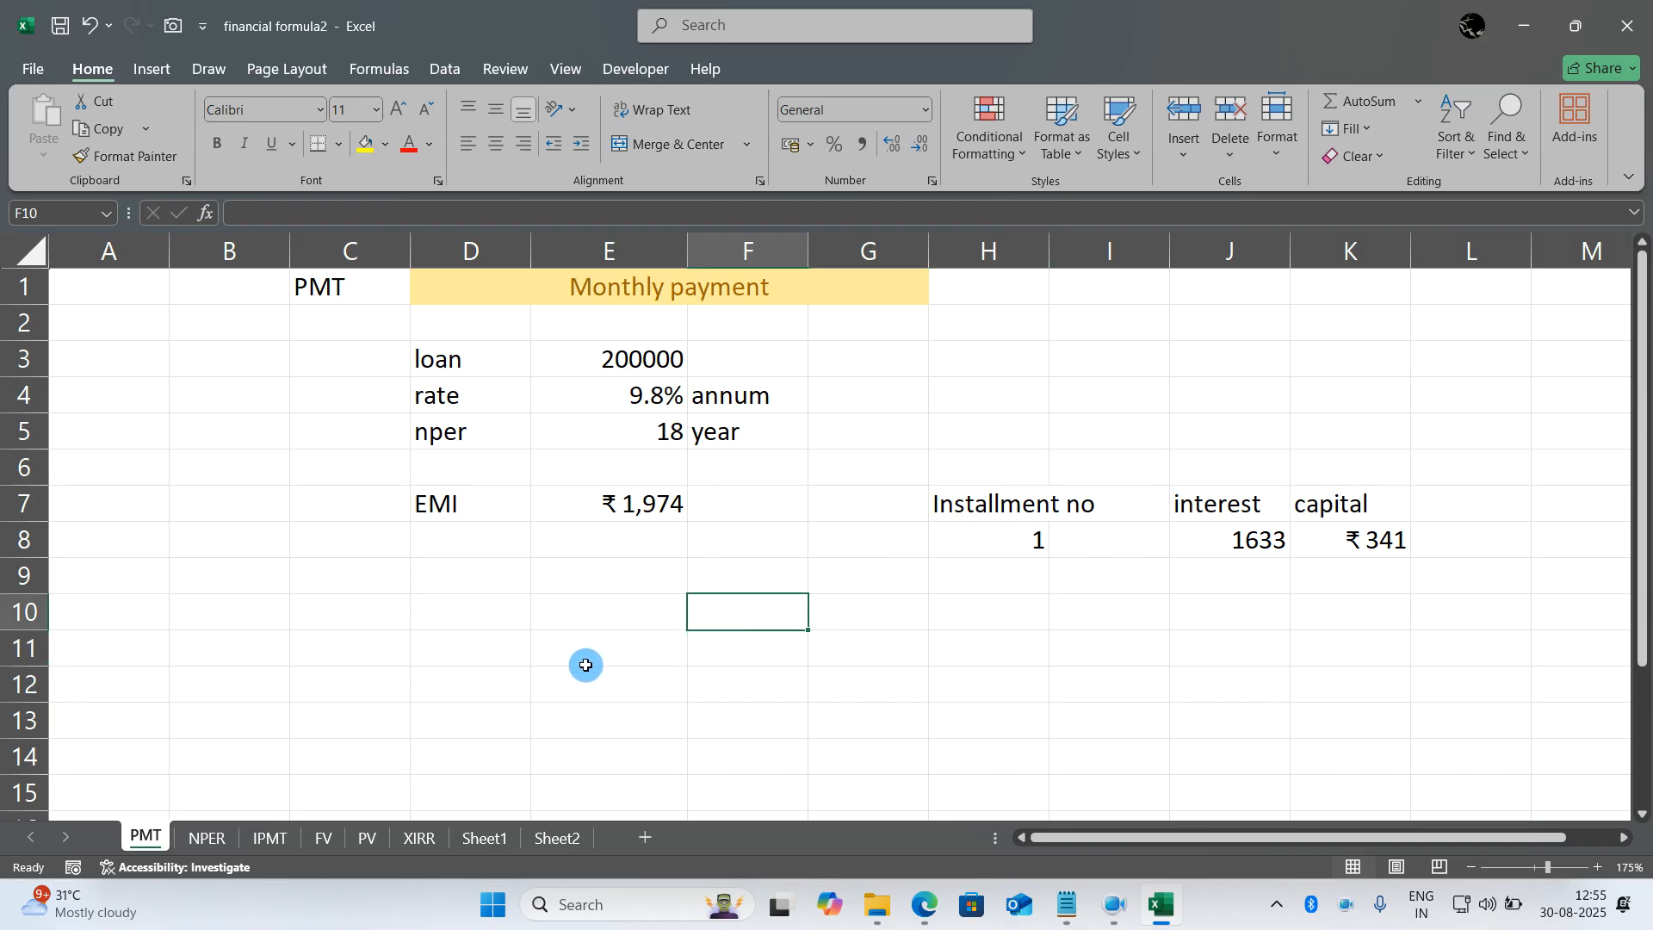
- Look at the IPMT sheet, return to PMT and open the NPER sheet
{"action": "left_click", "coordinate": [267, 837]}
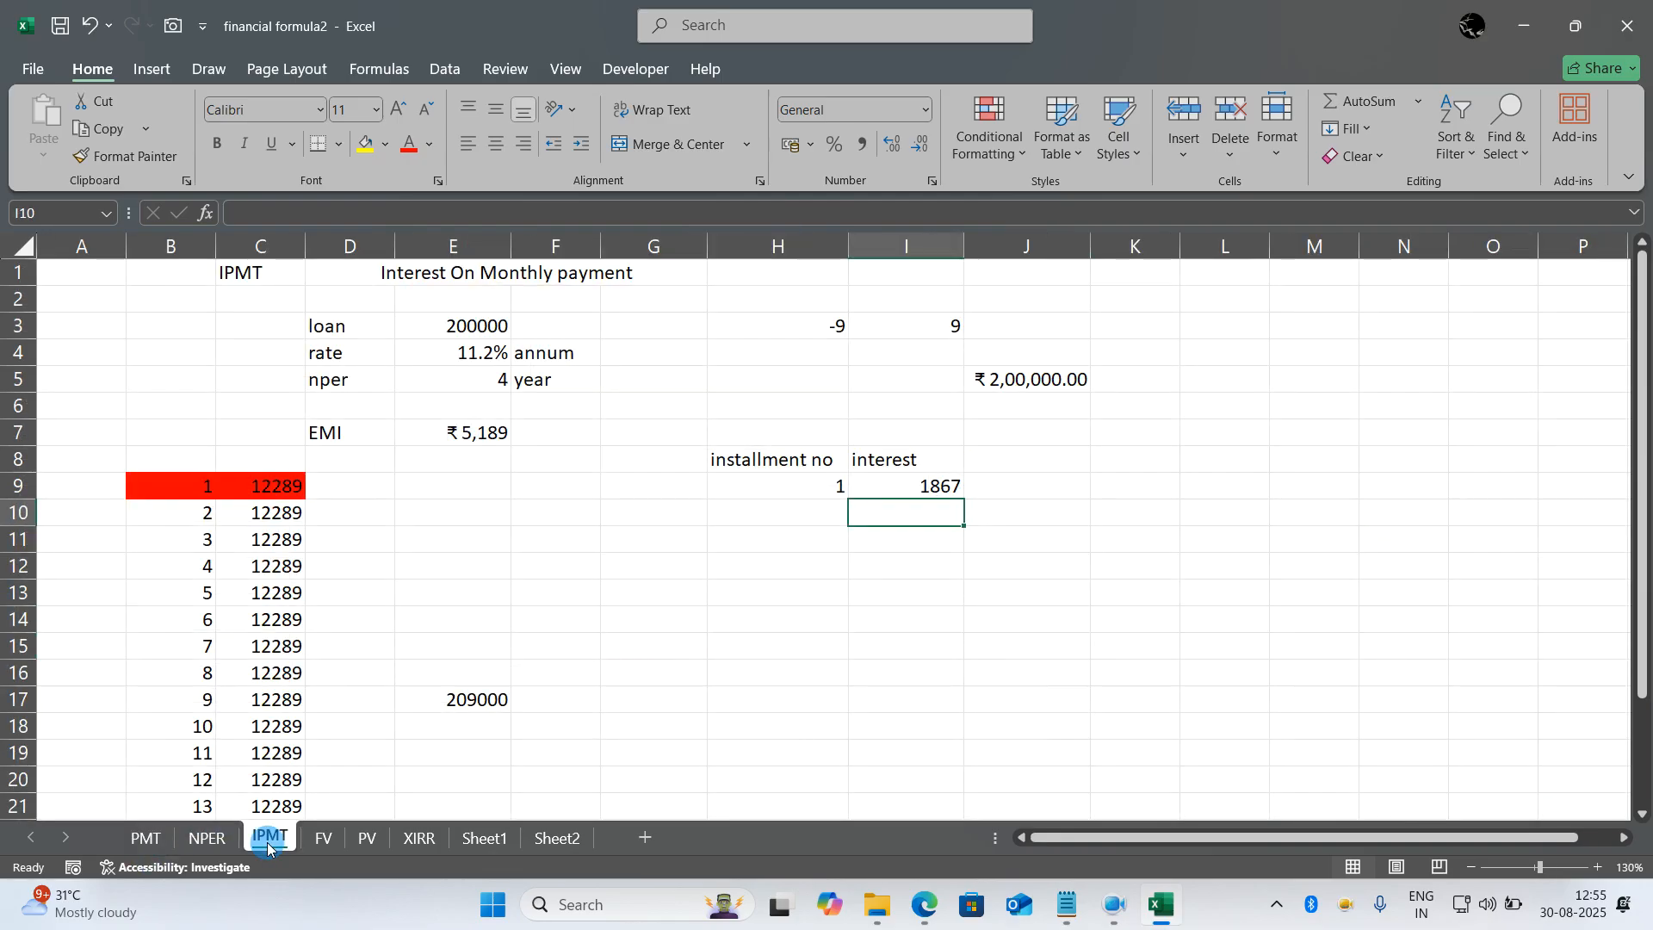
{"action": "left_click", "coordinate": [143, 836]}
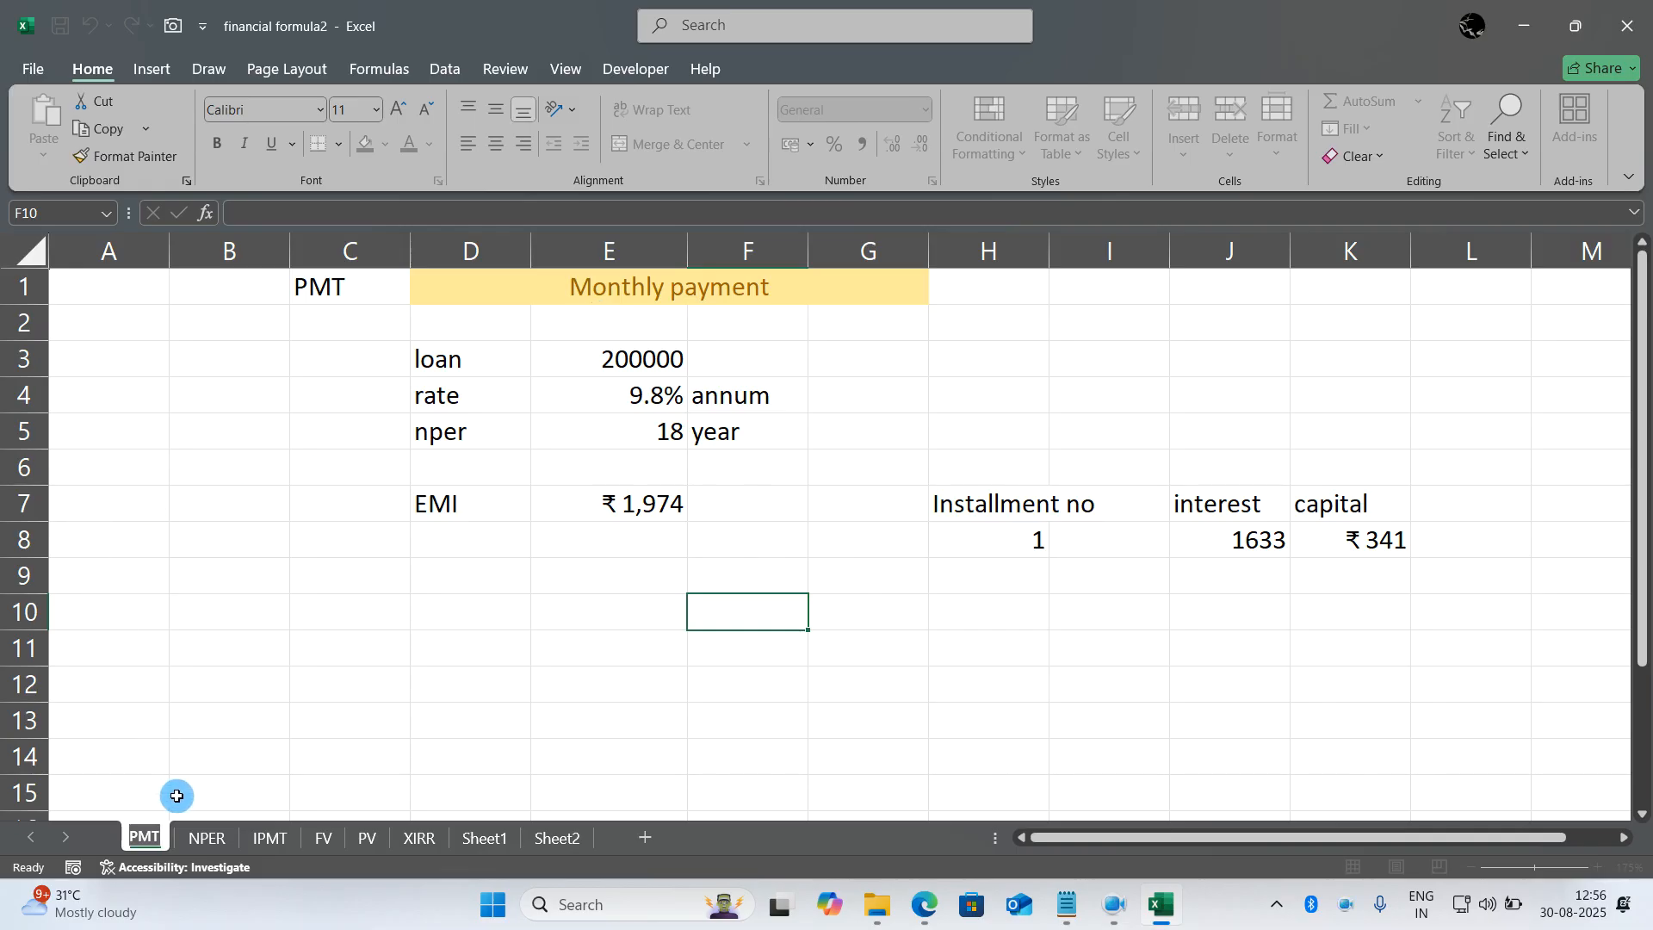
{"action": "left_click", "coordinate": [214, 836]}
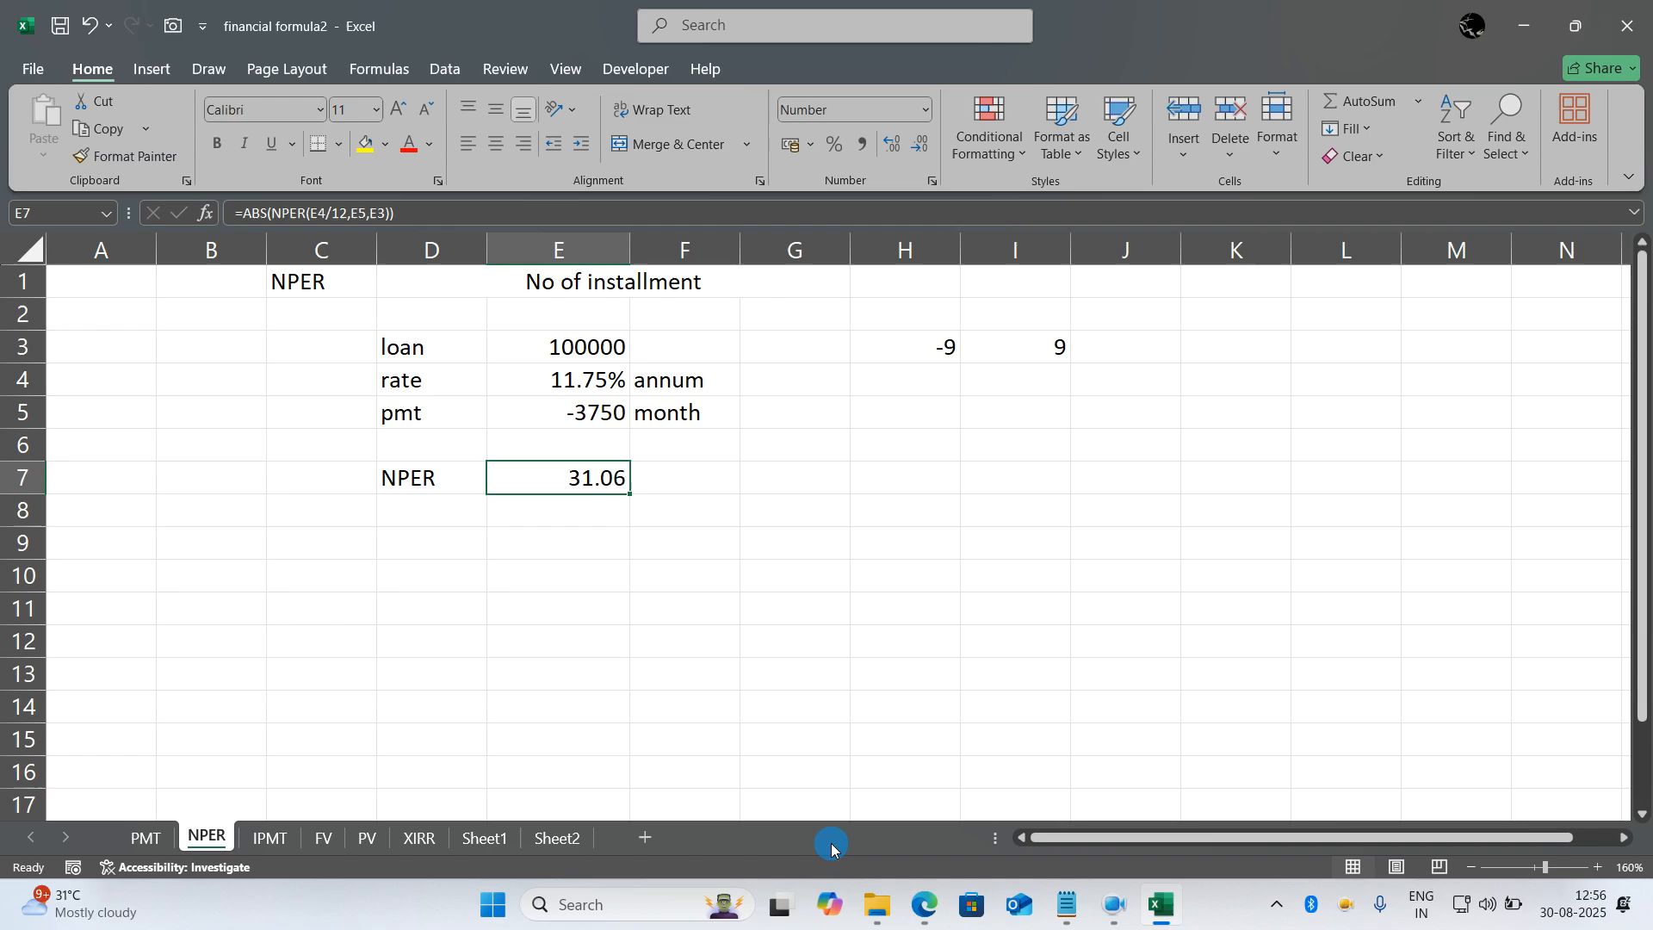
- Switch to the Google Meet call in the Edge browser window
{"action": "left_click", "coordinate": [920, 906]}
{"action": "left_click", "coordinate": [807, 805]}
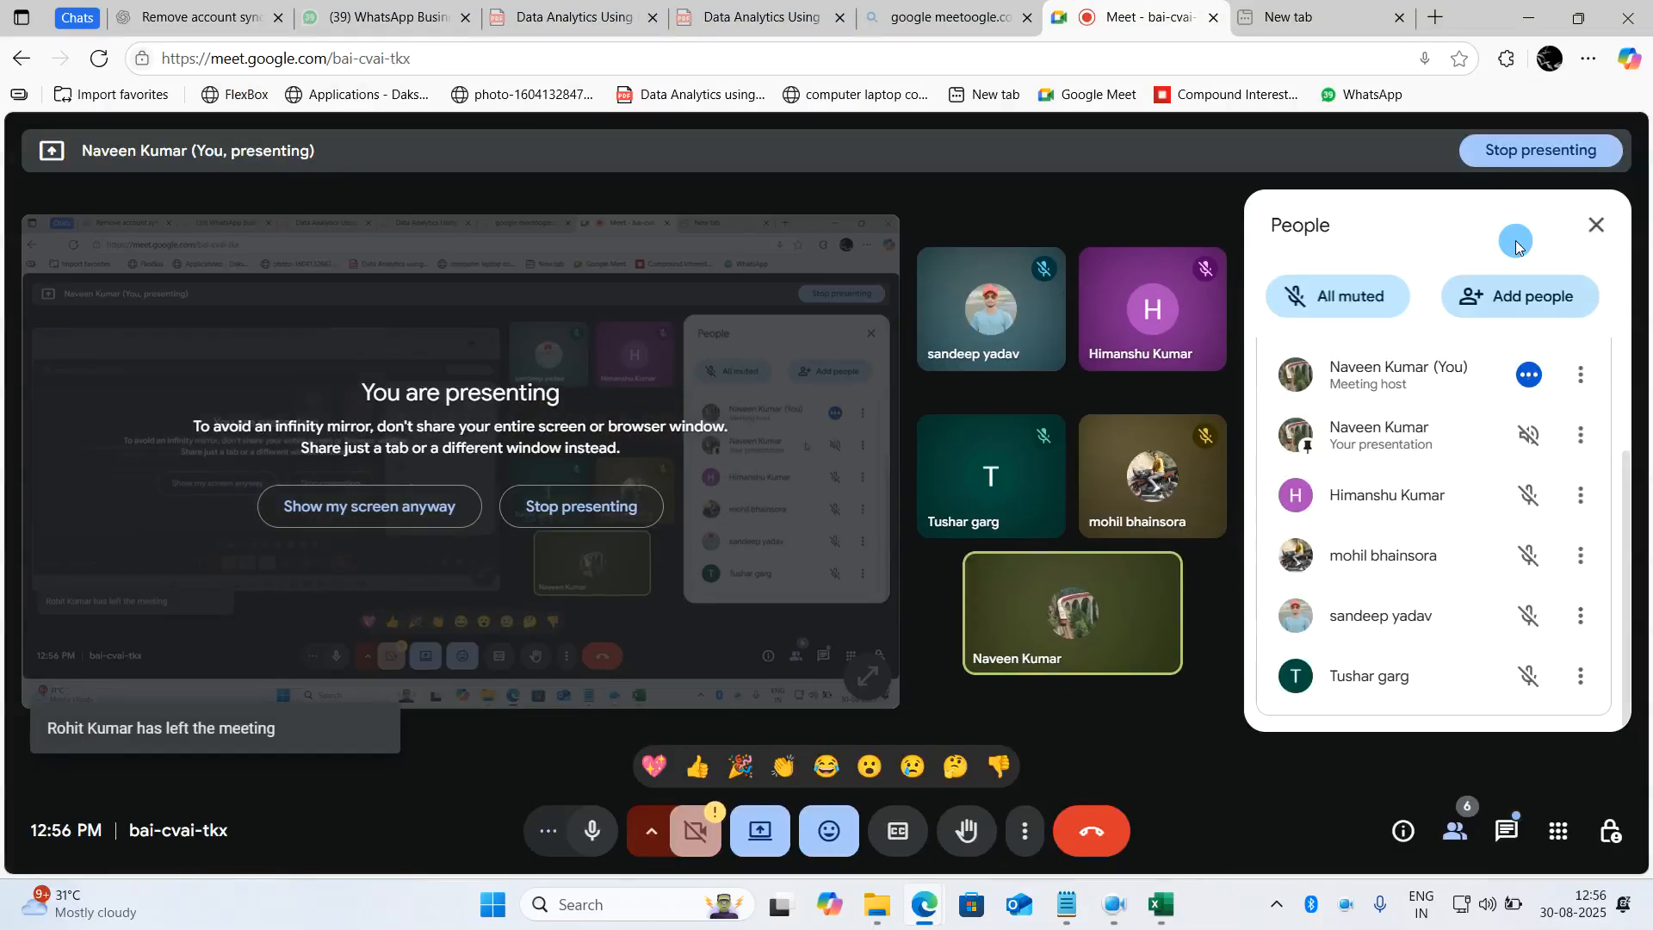
- Return to the workbook's NPER sheet in Excel and clear the NPER result in E7
{"action": "left_click", "coordinate": [1524, 26]}
{"action": "left_click", "coordinate": [804, 518]}
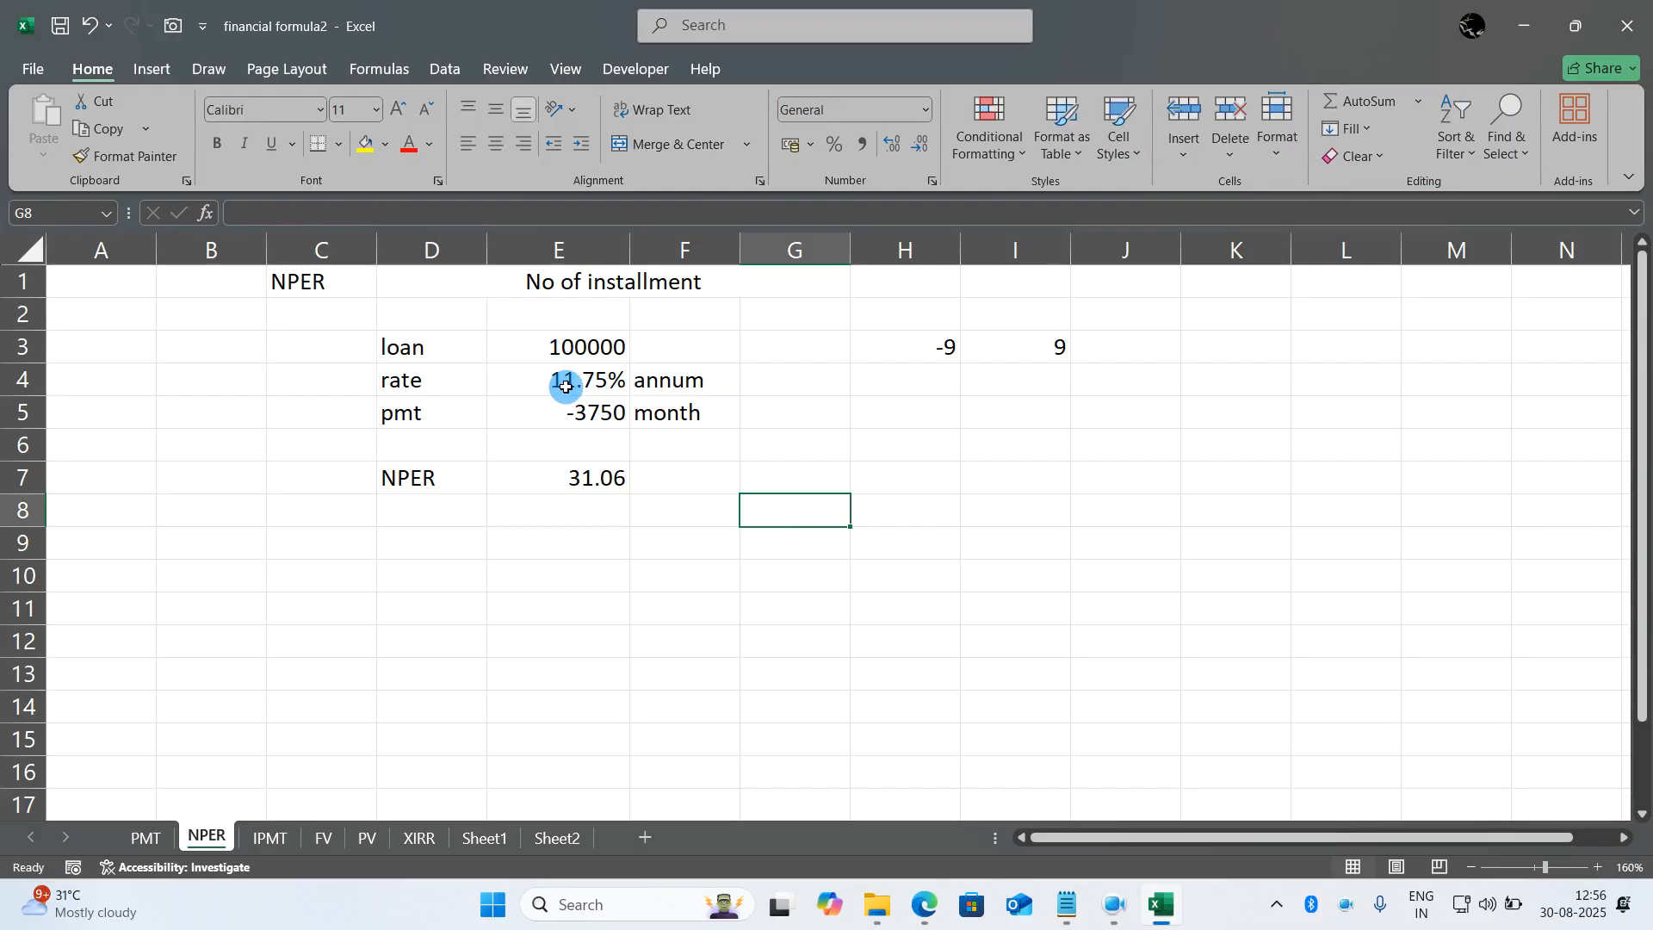
{"action": "left_click", "coordinate": [576, 466]}
{"action": "key", "text": "Delete"}
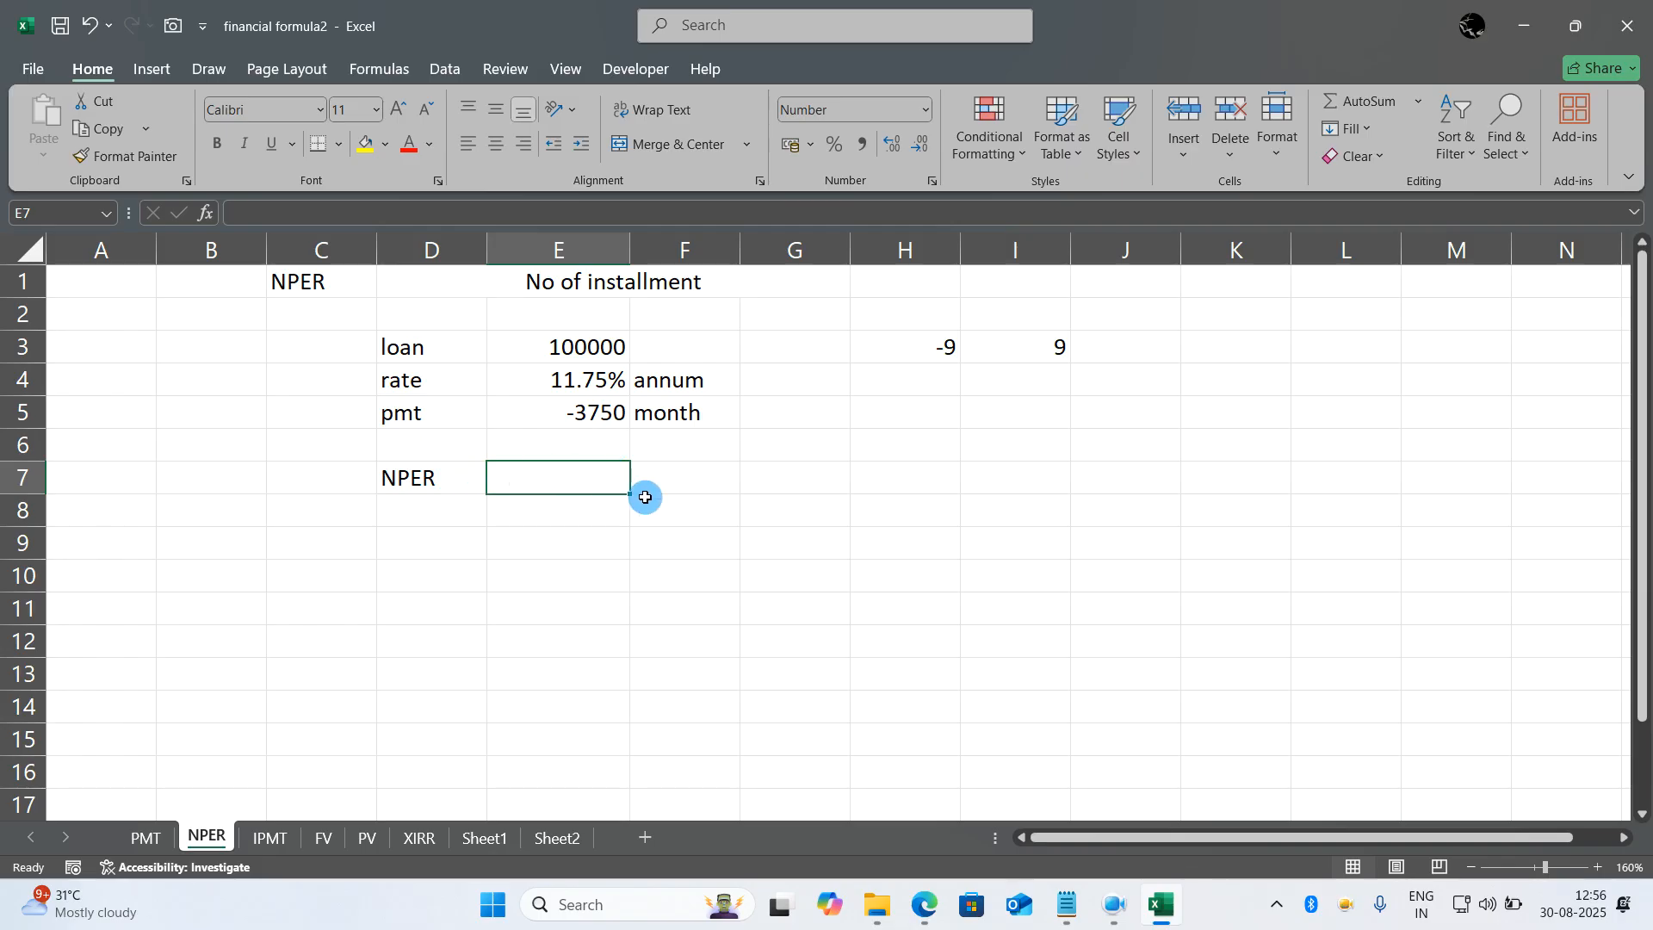
- Calculate the number of installments in E7 with the formula =abs(nper(E4/12,E5,E3))
{"action": "type", "text": "=abs"}
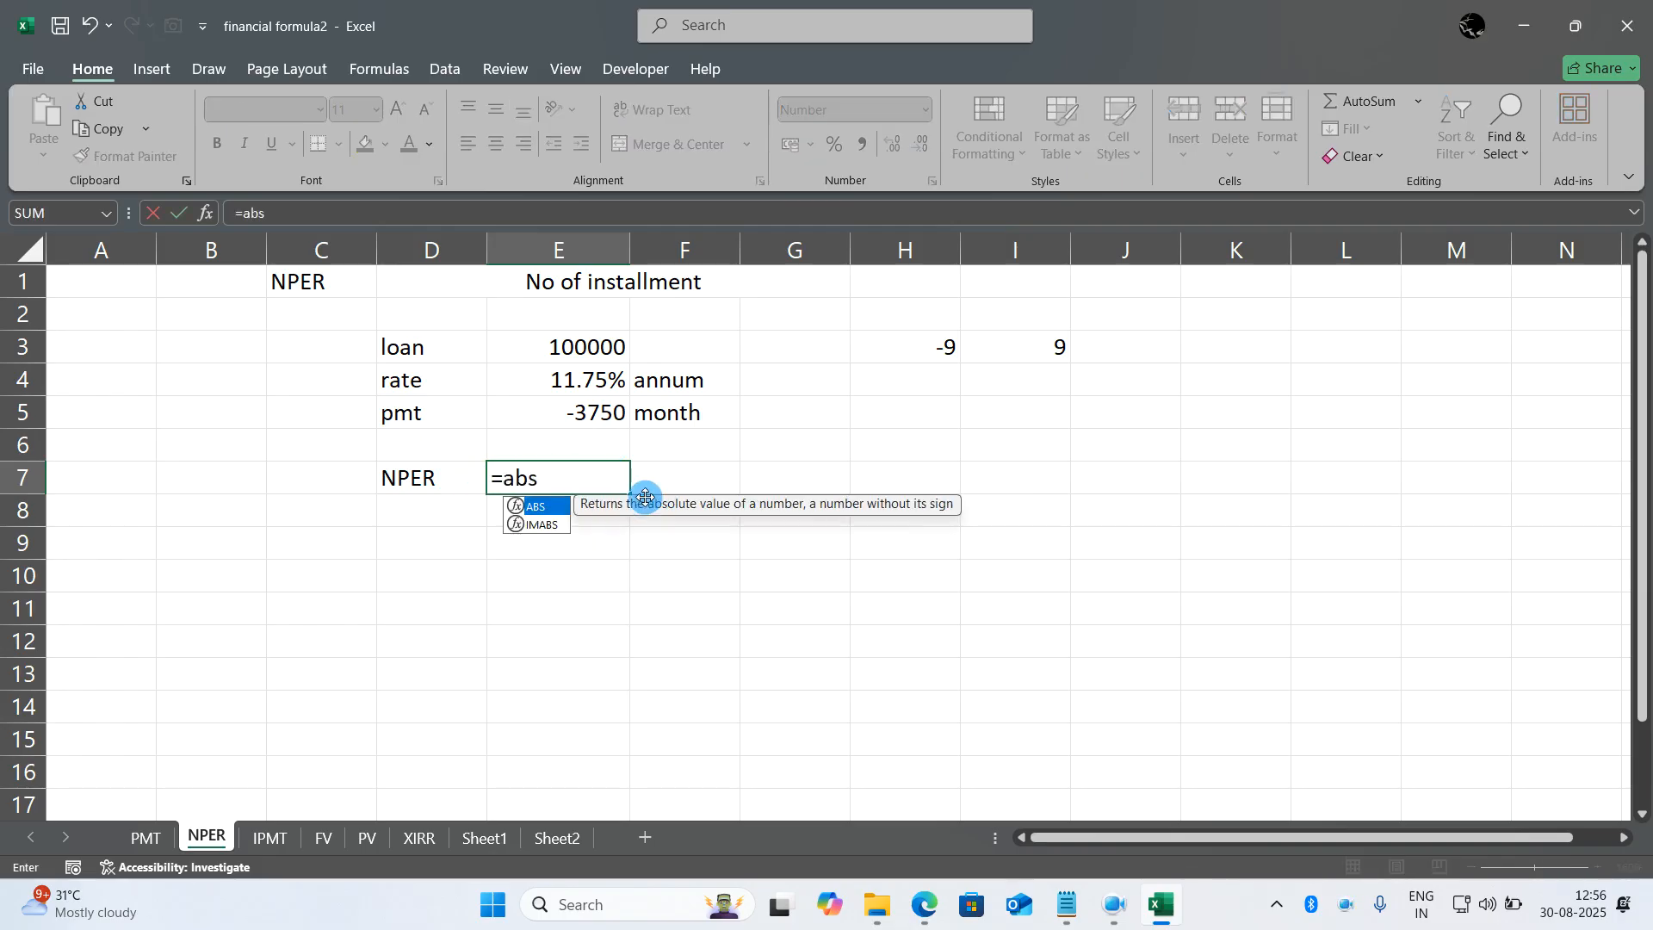
{"action": "type", "text": "(nper("}
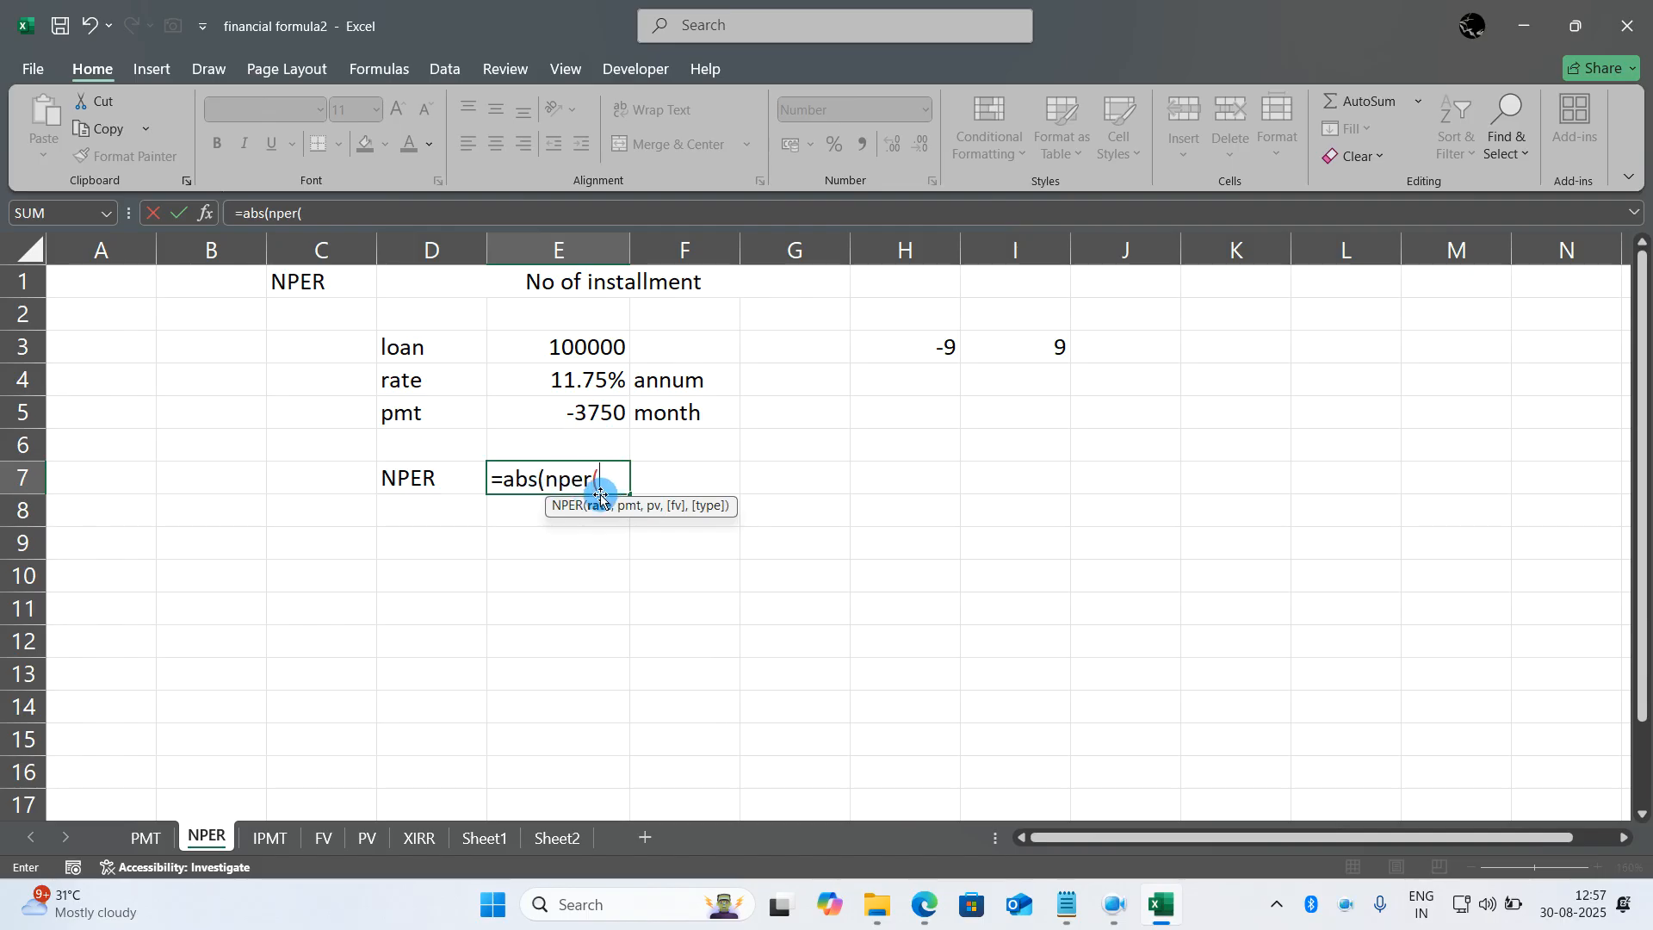
{"action": "left_click", "coordinate": [590, 379]}
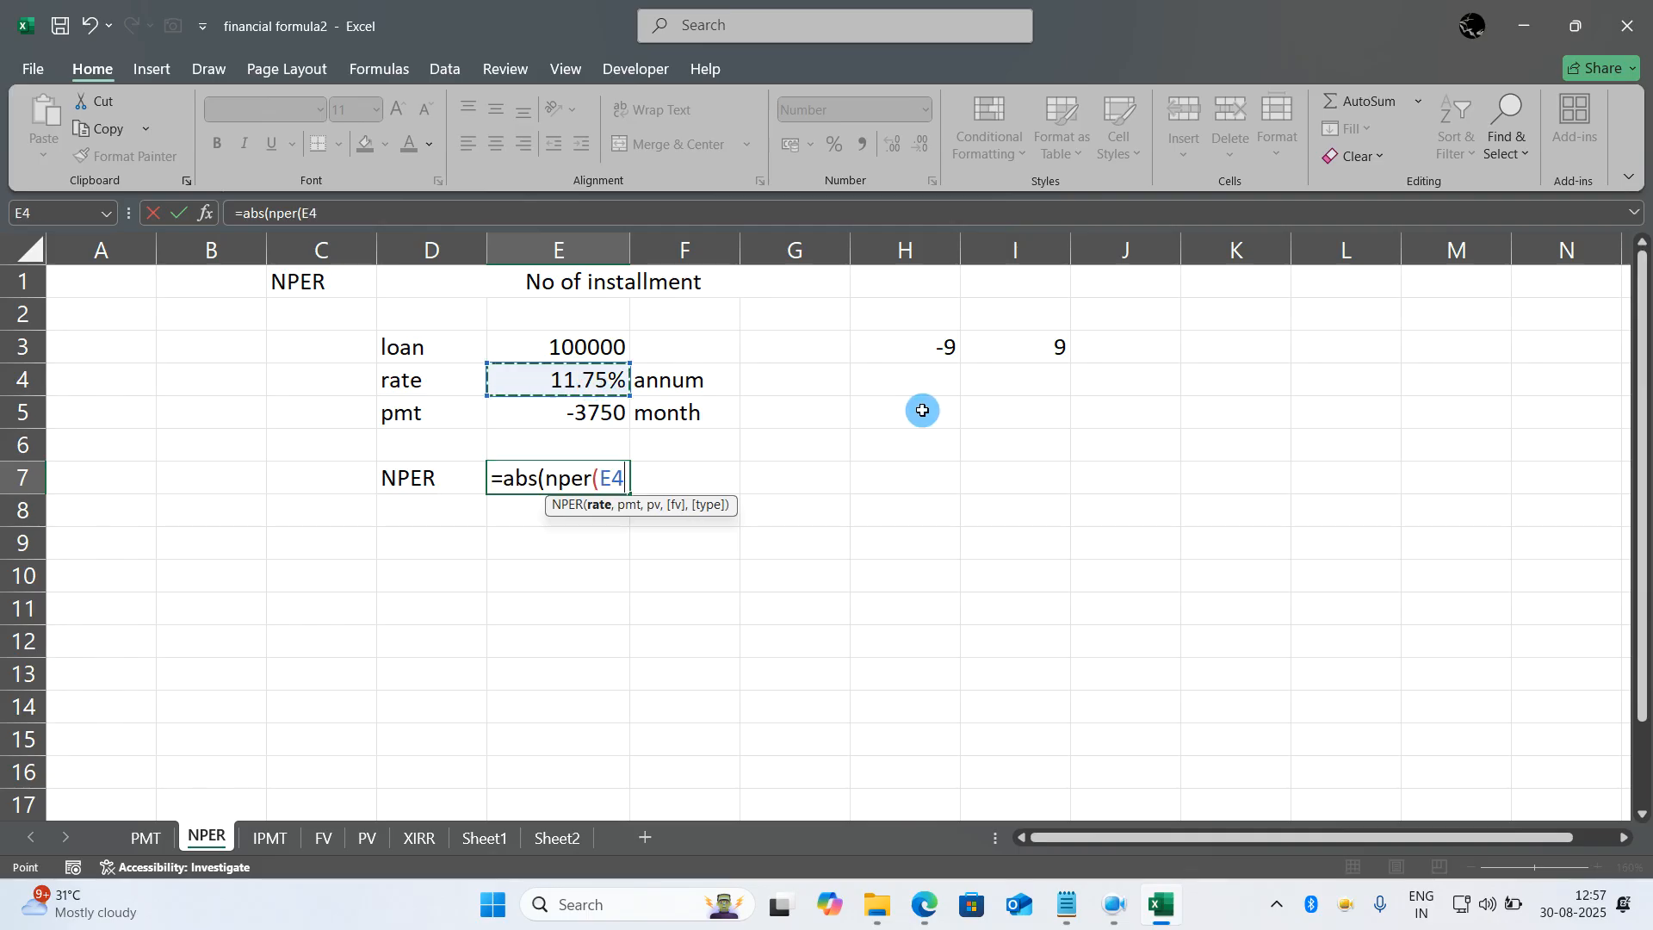
{"action": "type", "text": "/12,"}
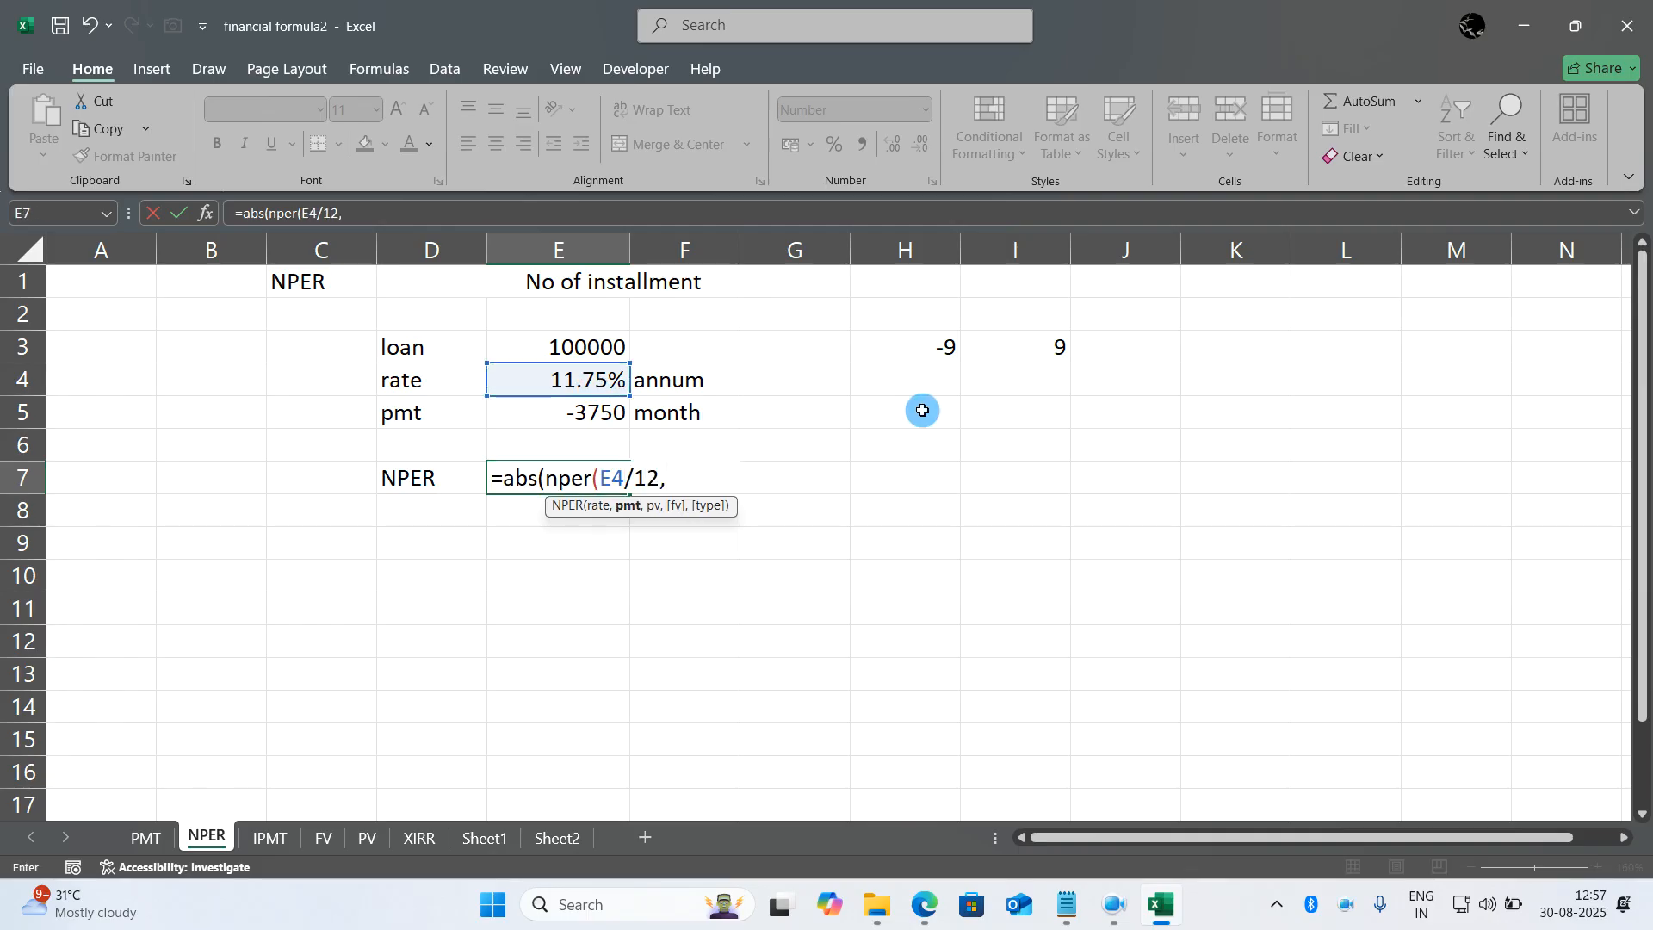
{"action": "left_click", "coordinate": [612, 422]}
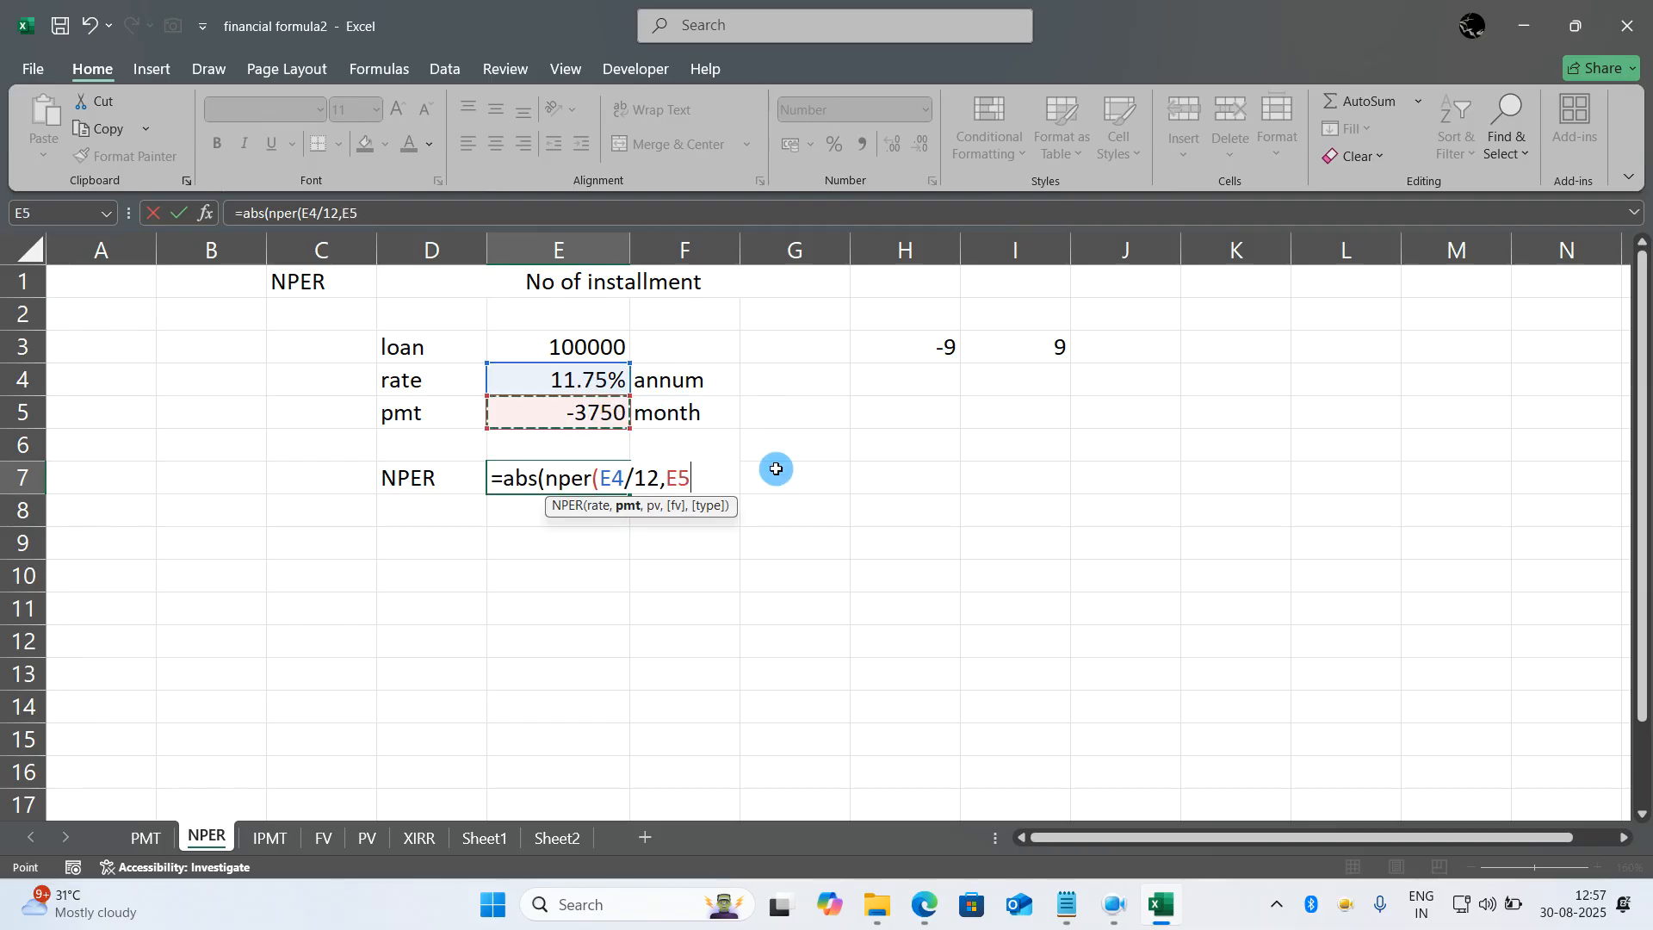
{"action": "type", "text": ","}
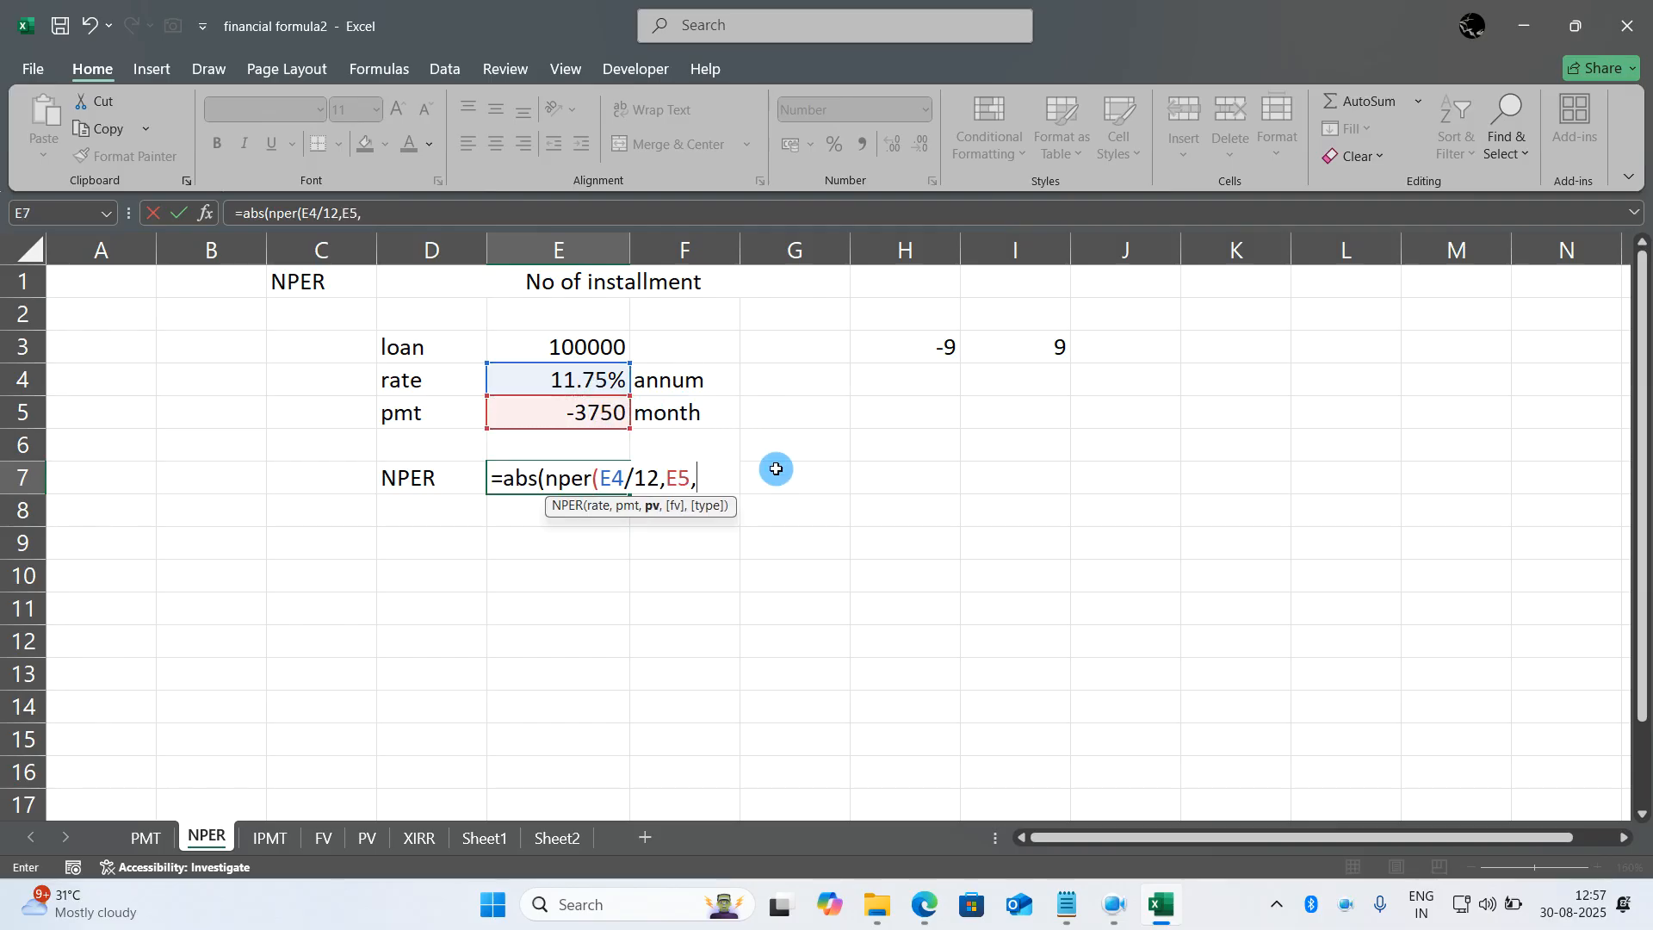
{"action": "left_click", "coordinate": [596, 347]}
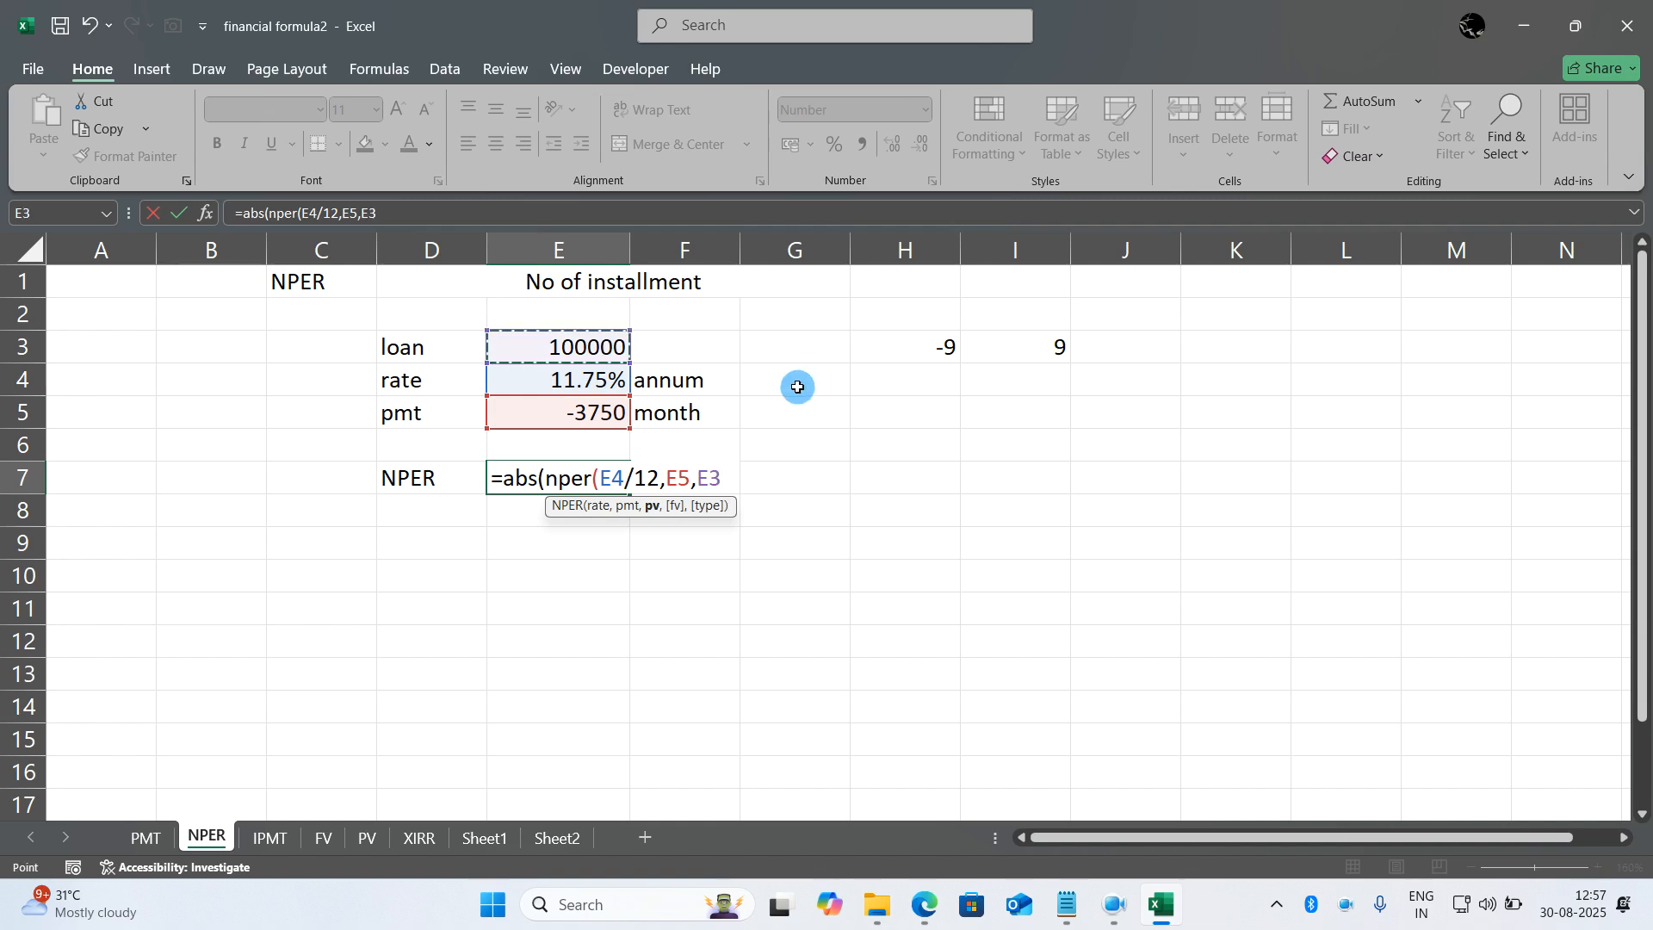
{"action": "type", "text": "))"}
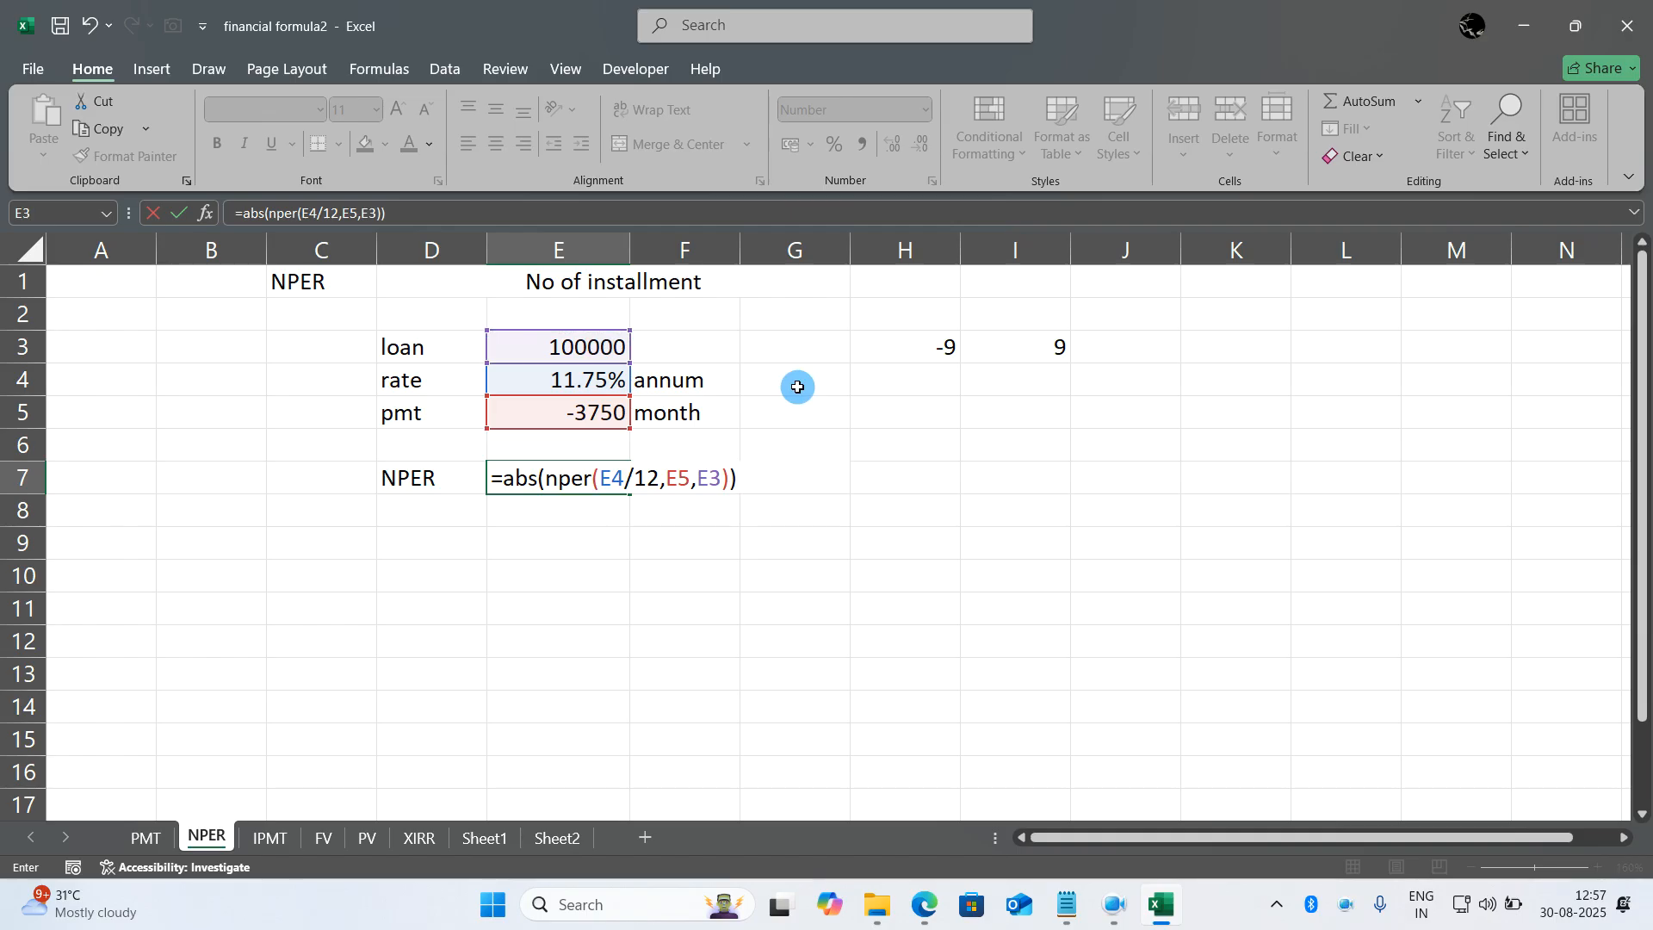
{"action": "key", "text": "Return"}
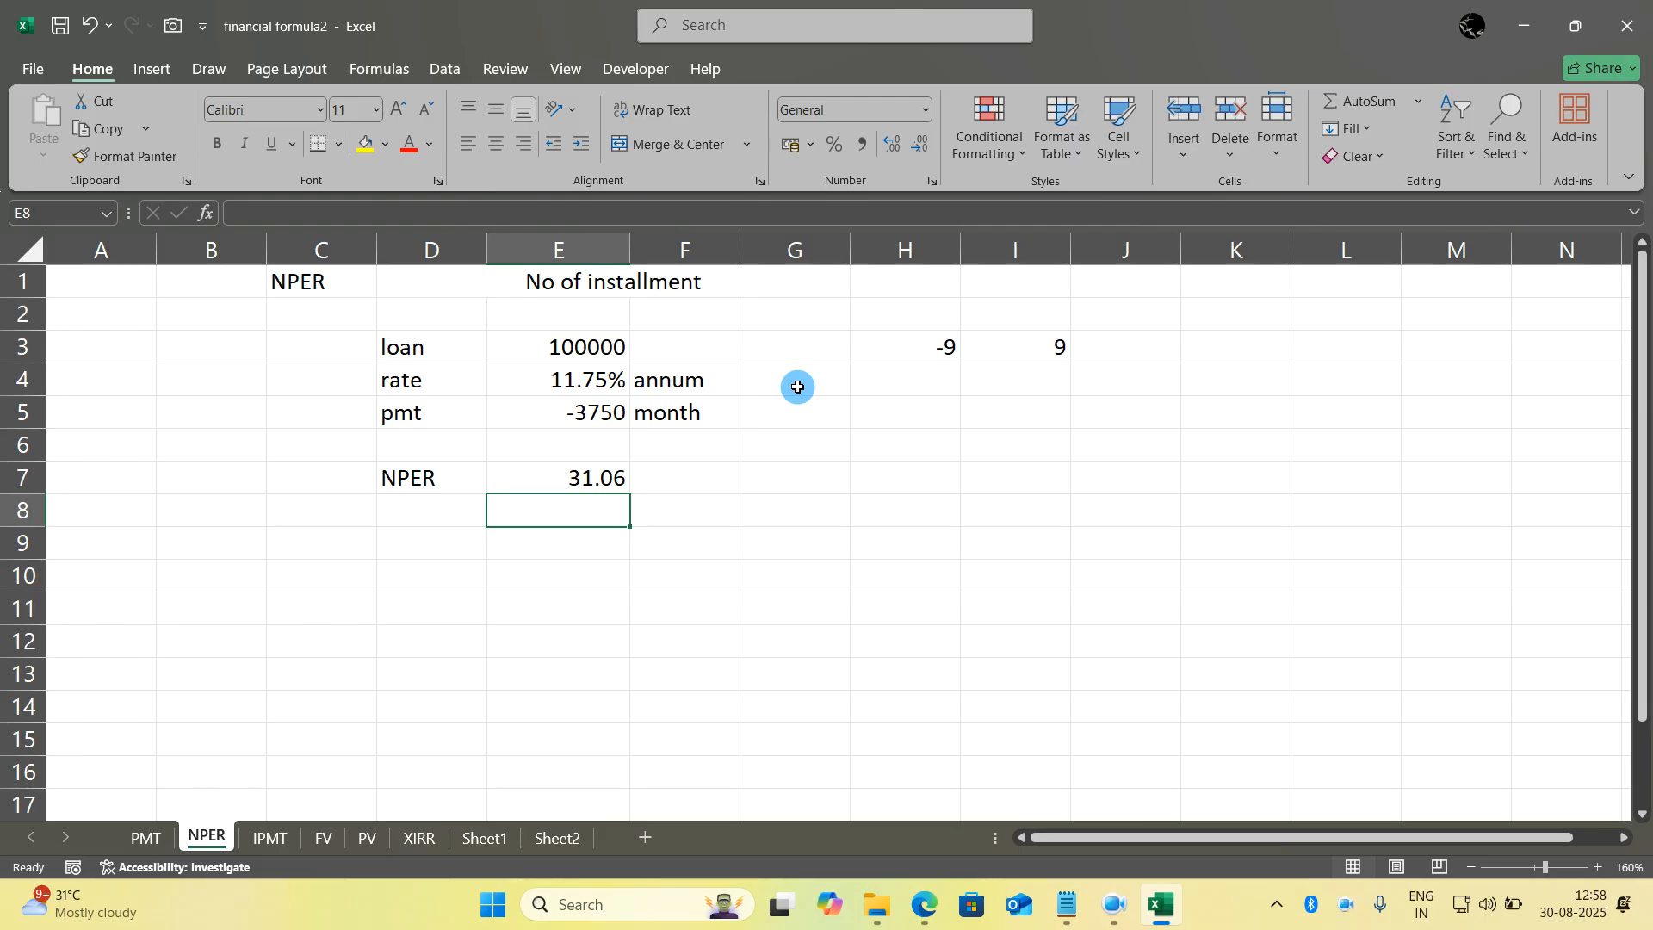
- Open the FV sheet and clear the maturity result in C7
{"action": "left_click", "coordinate": [922, 485]}
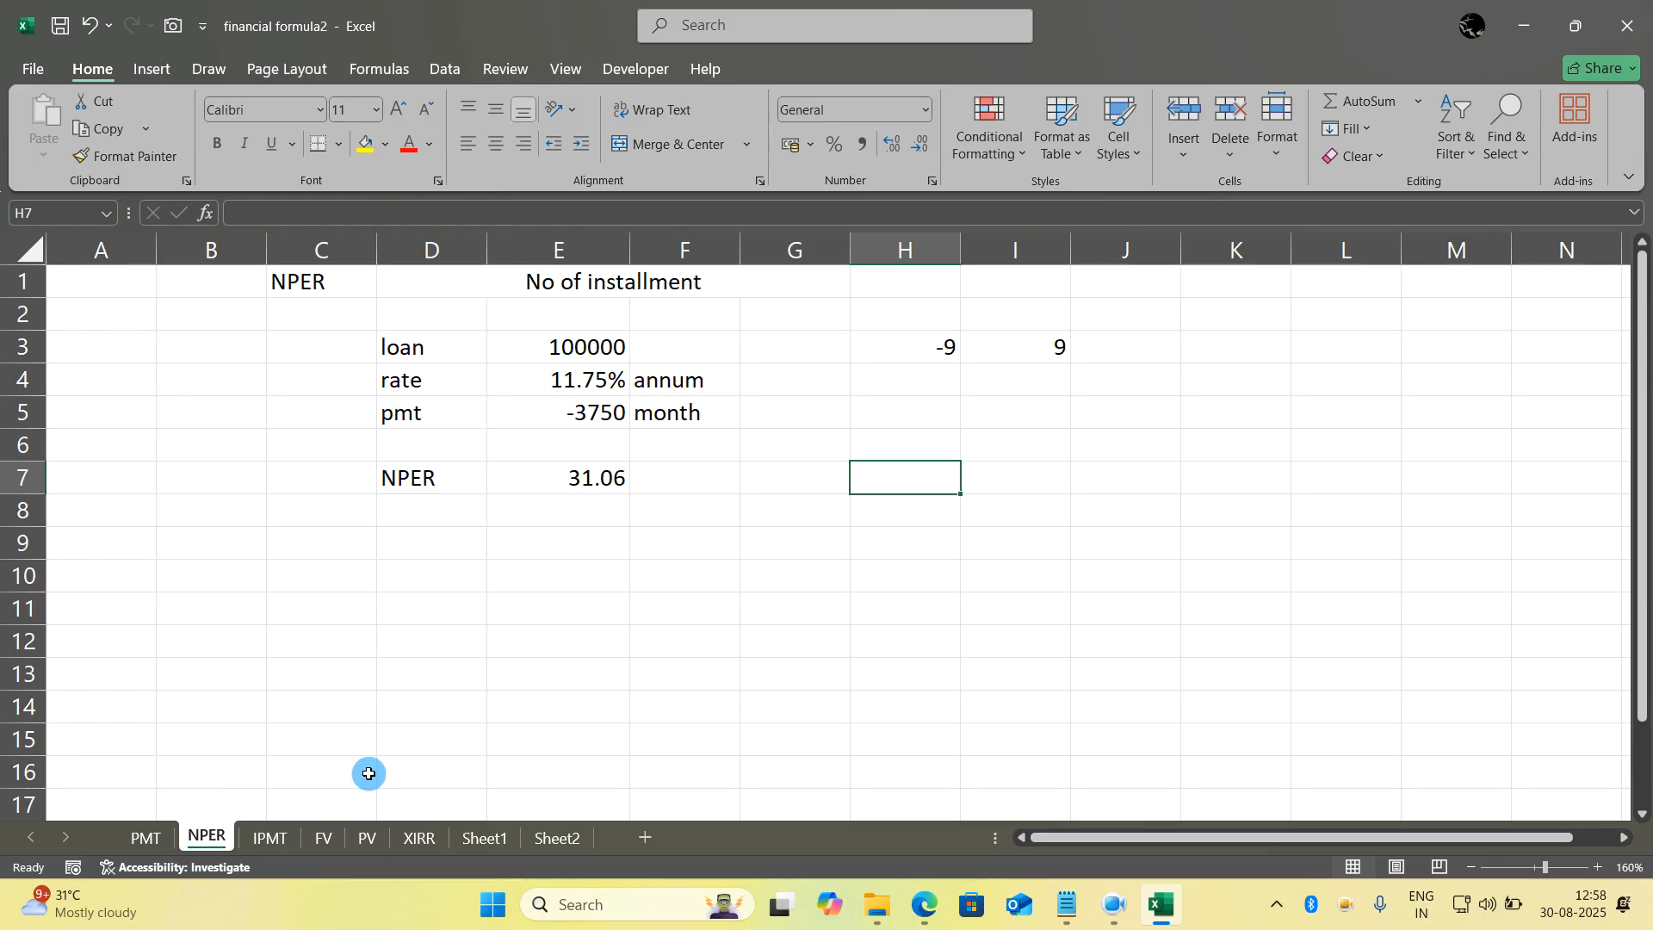
{"action": "left_click", "coordinate": [322, 839]}
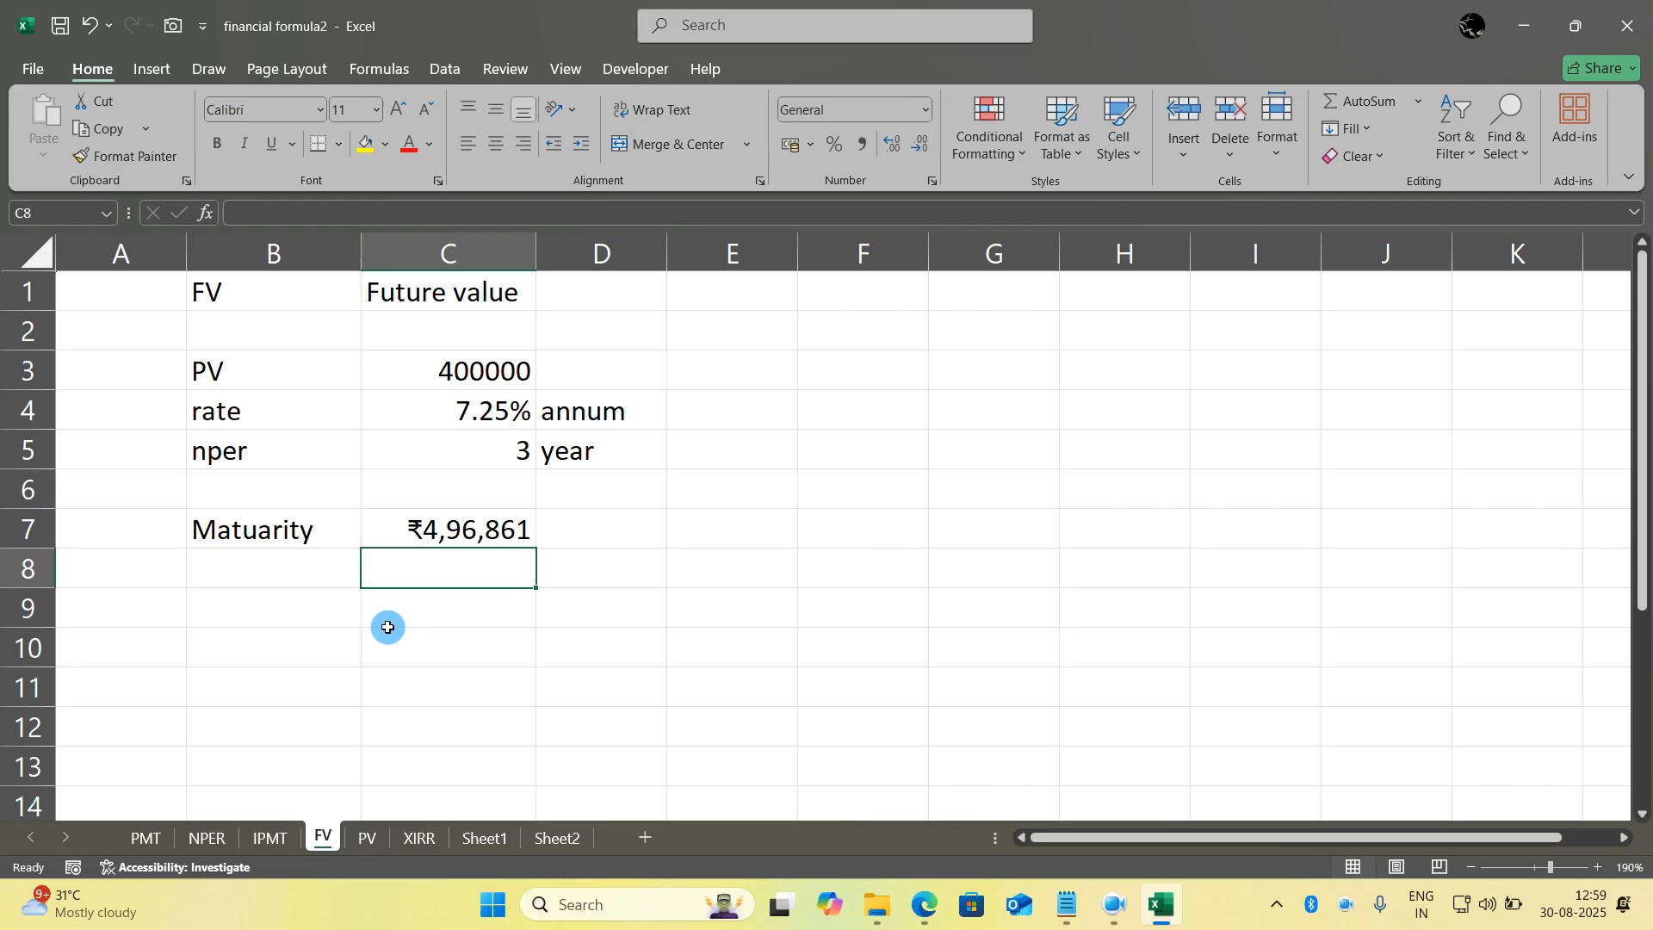
{"action": "left_click", "coordinate": [715, 699]}
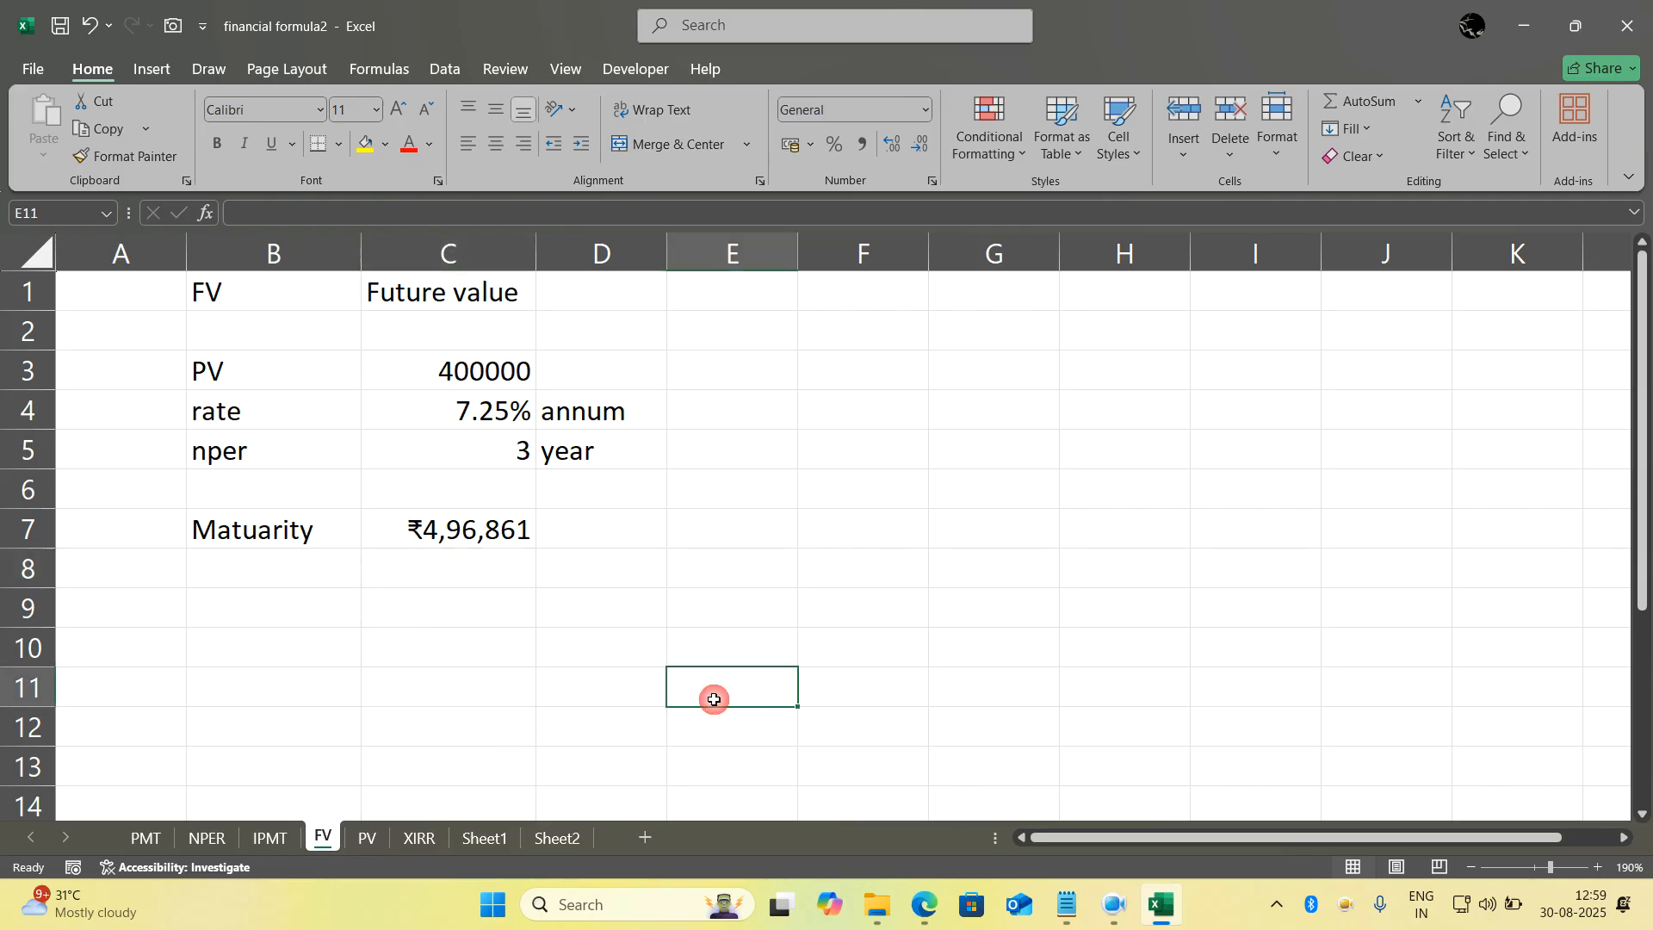
{"action": "key", "text": "ctrl+z"}
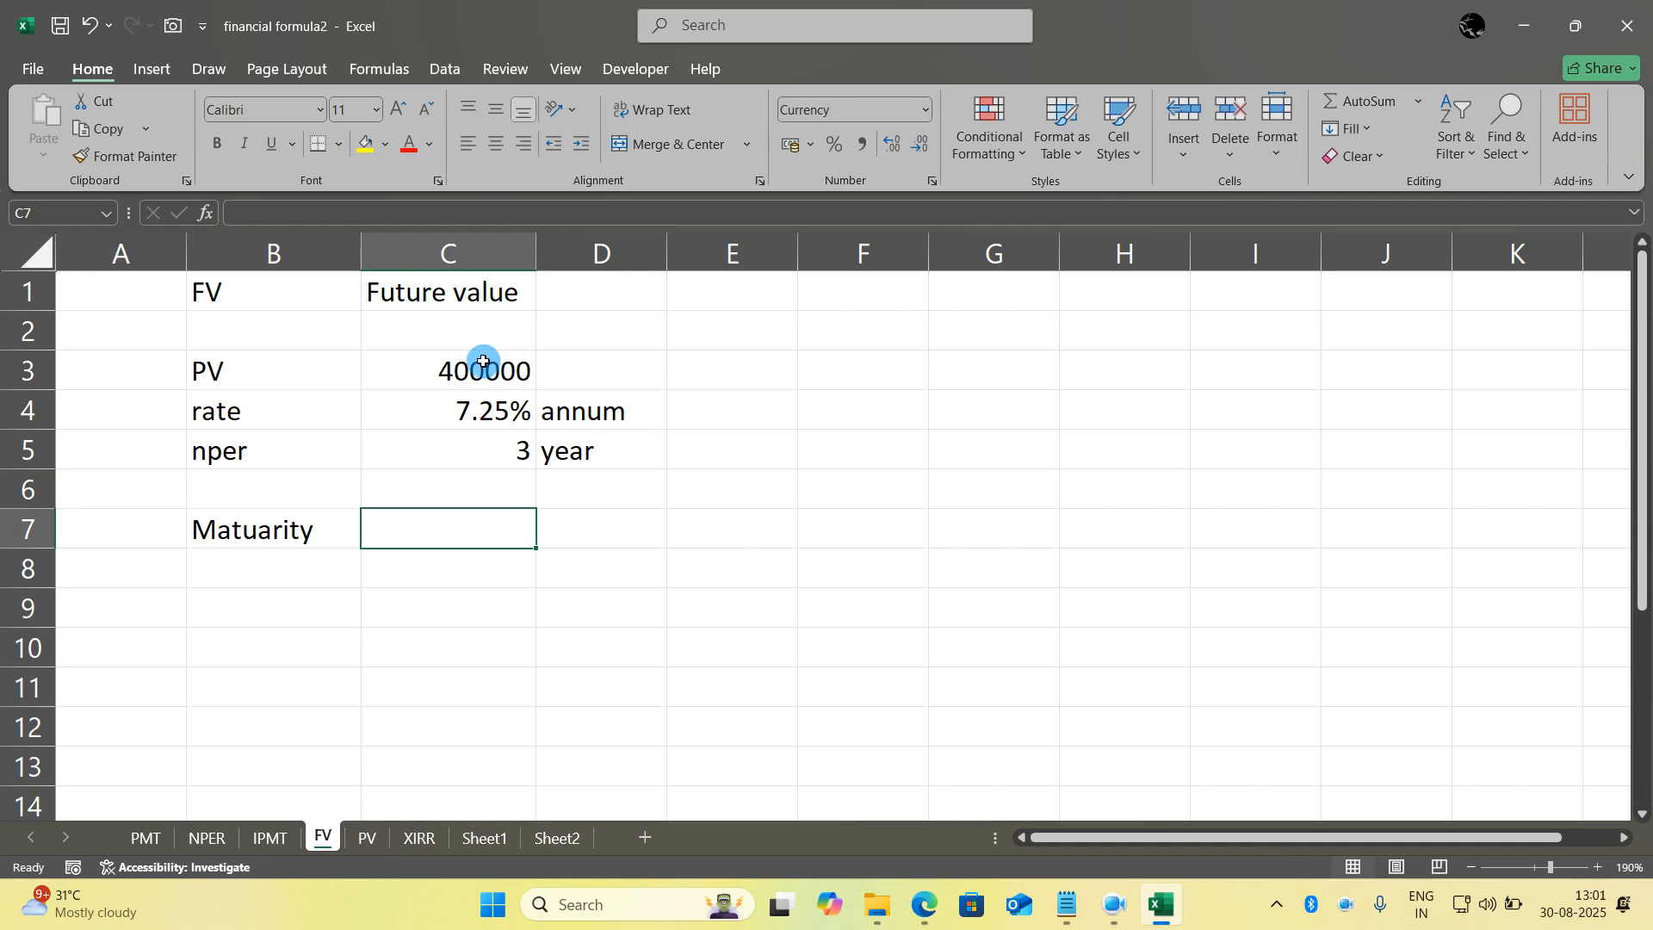
- Begin the maturity formula in C7 with =abs(fv(C4, using the annual rate as the first argument
{"action": "left_click", "coordinate": [444, 412]}
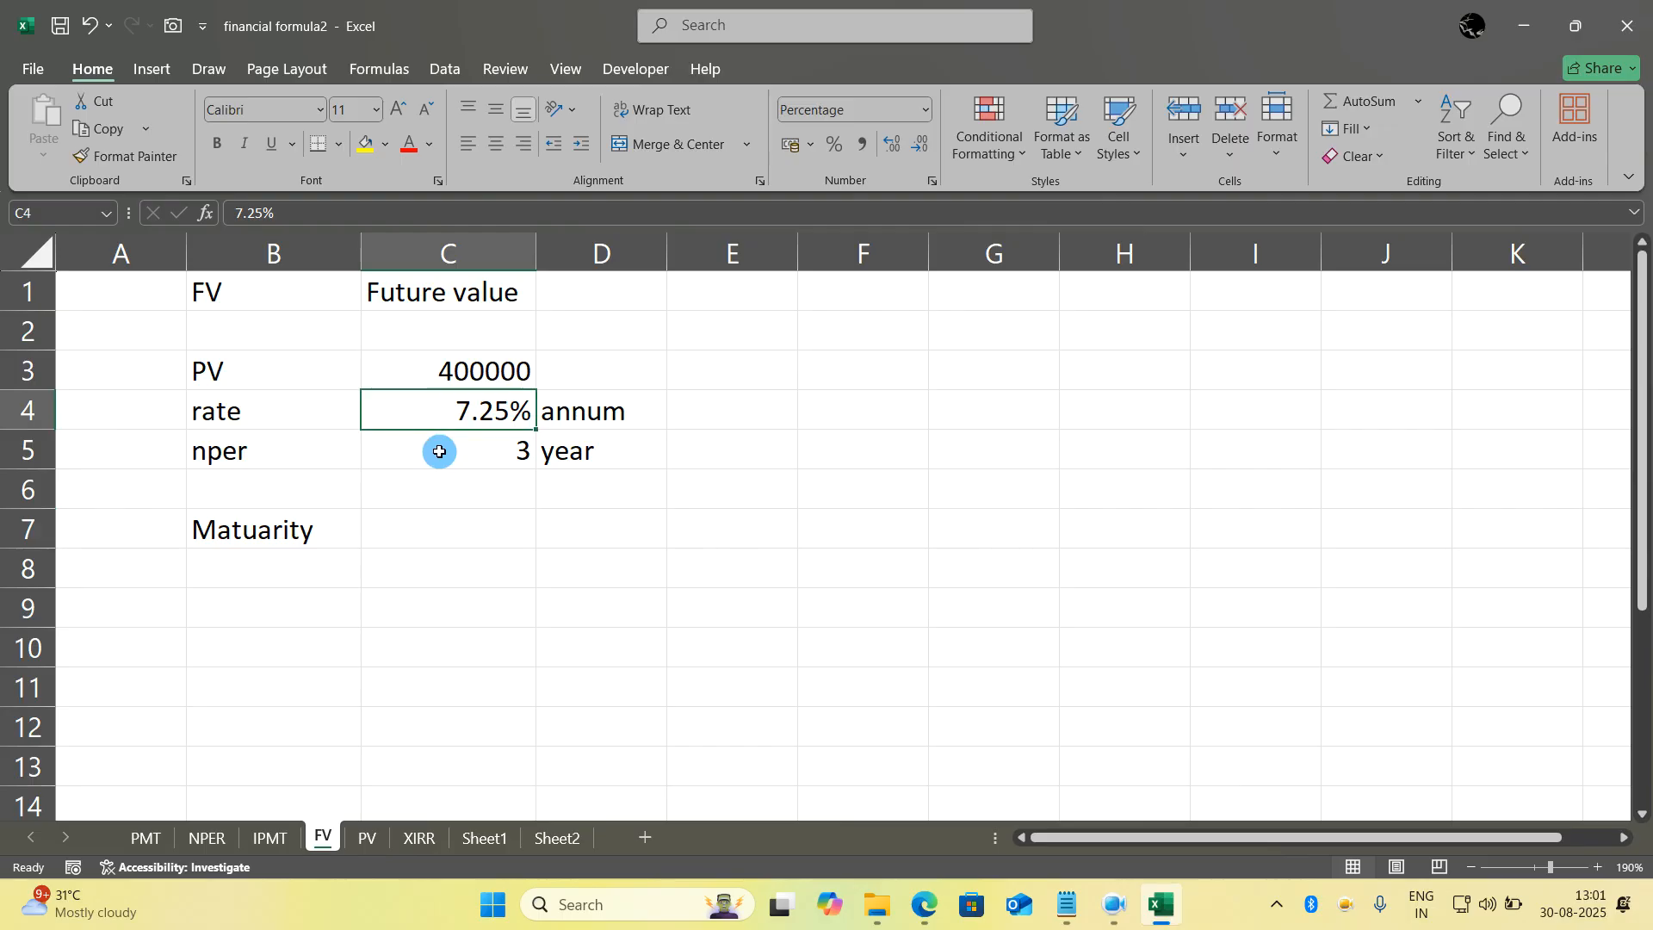
{"action": "left_click", "coordinate": [443, 519]}
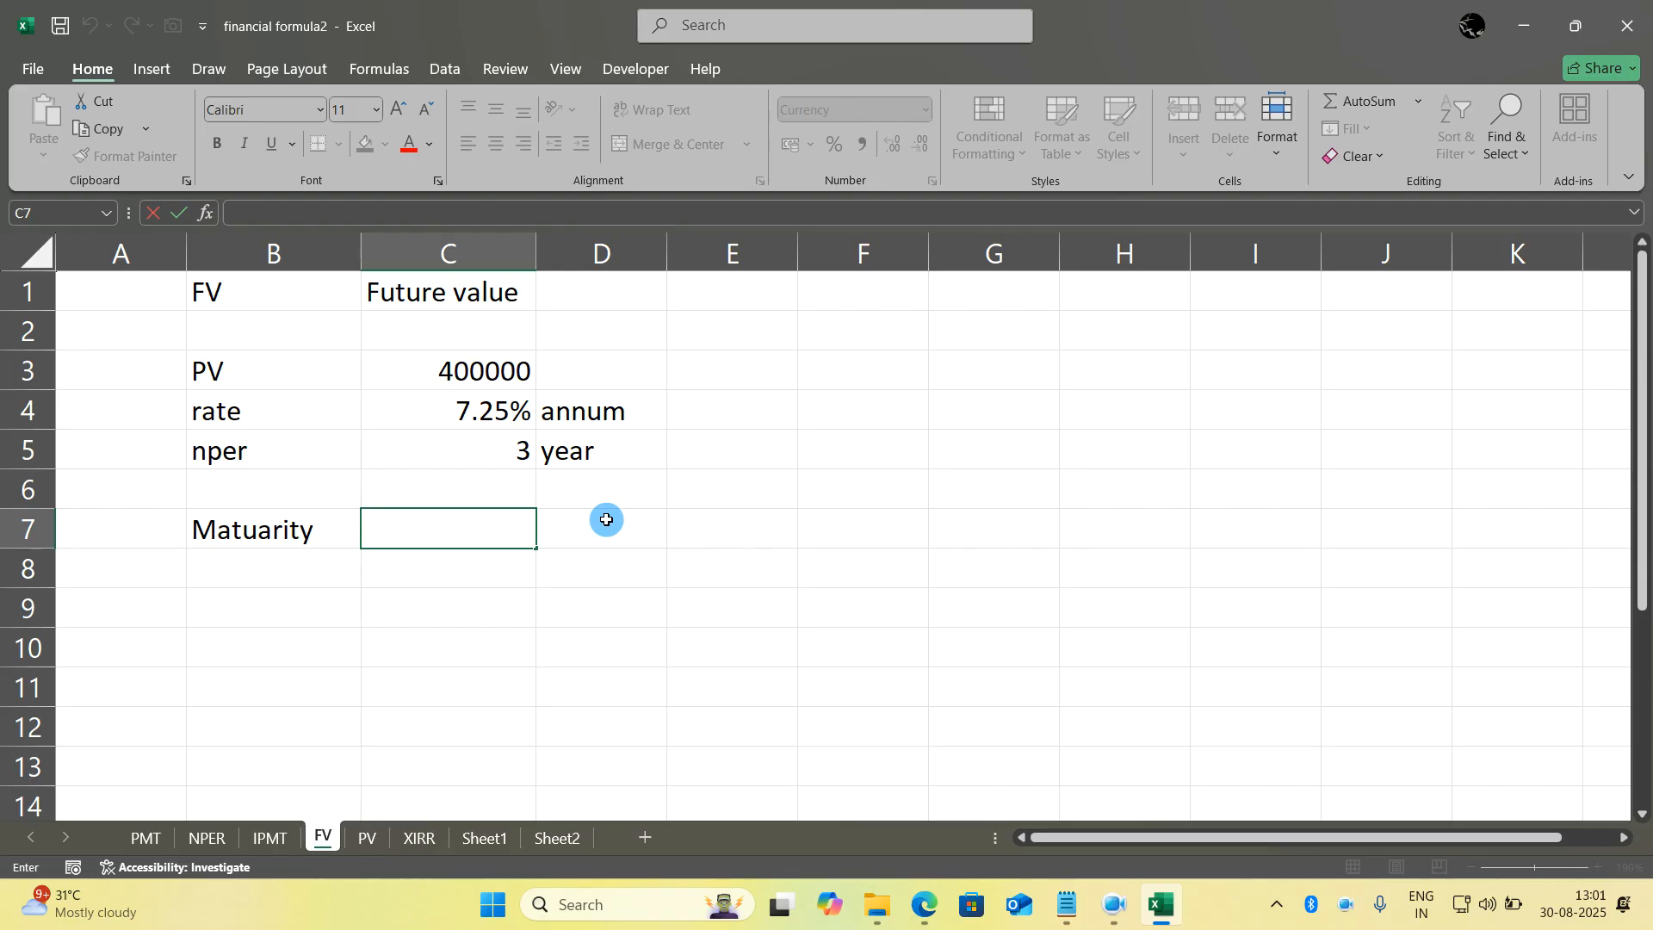
{"action": "type", "text": "="}
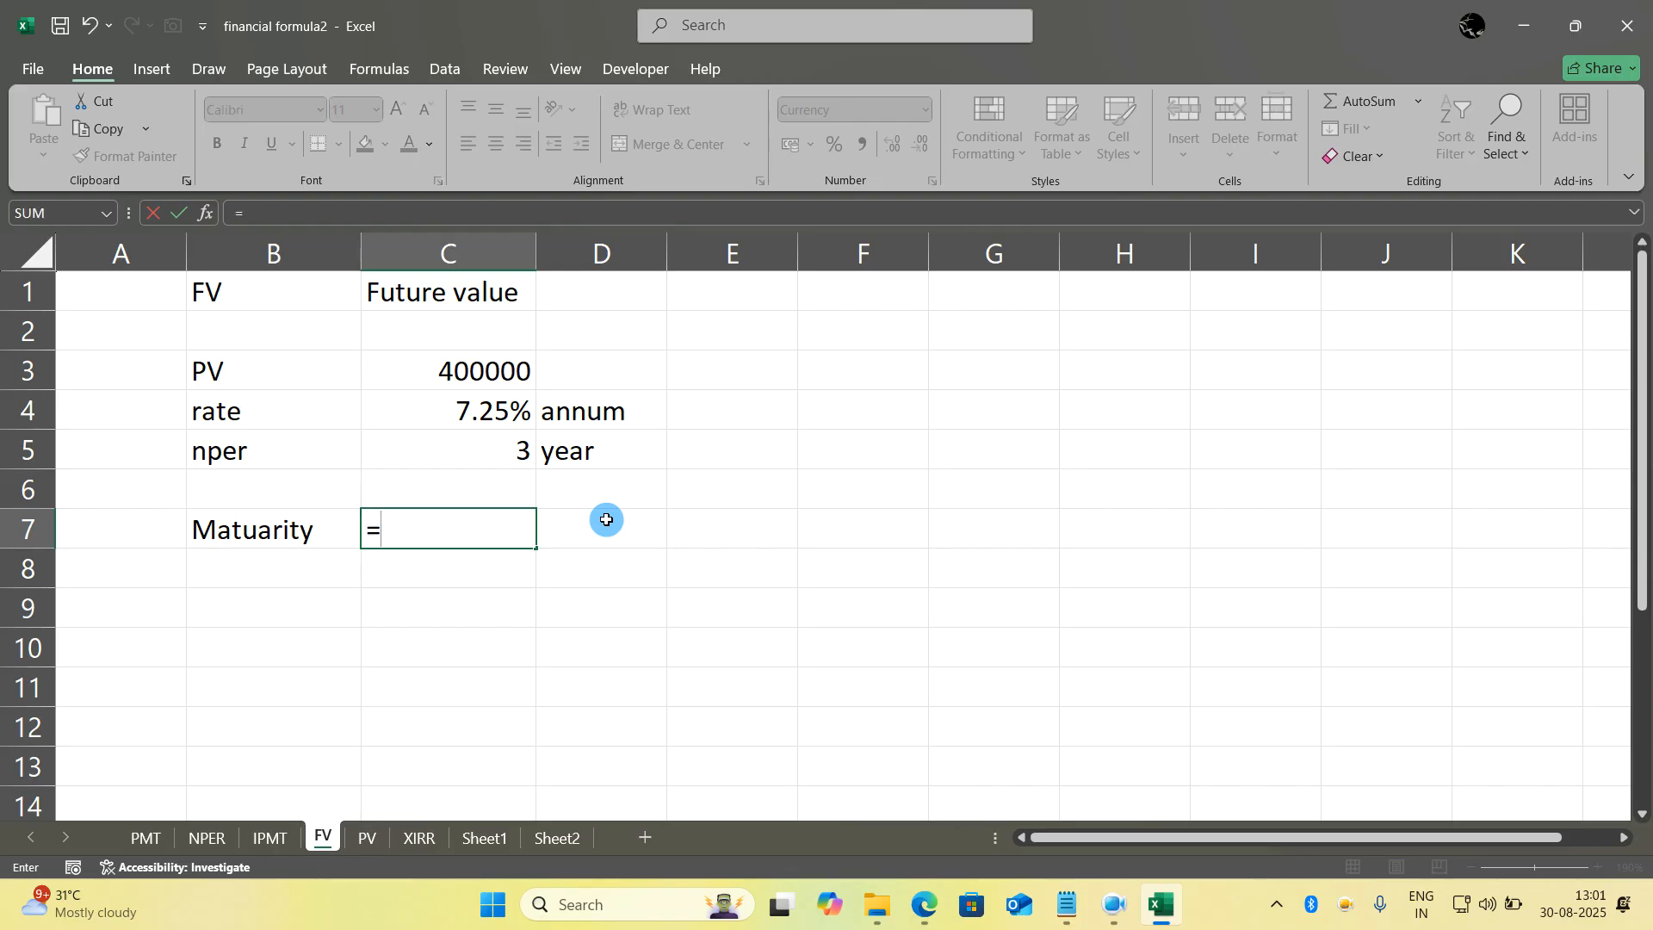
{"action": "type", "text": "abs"}
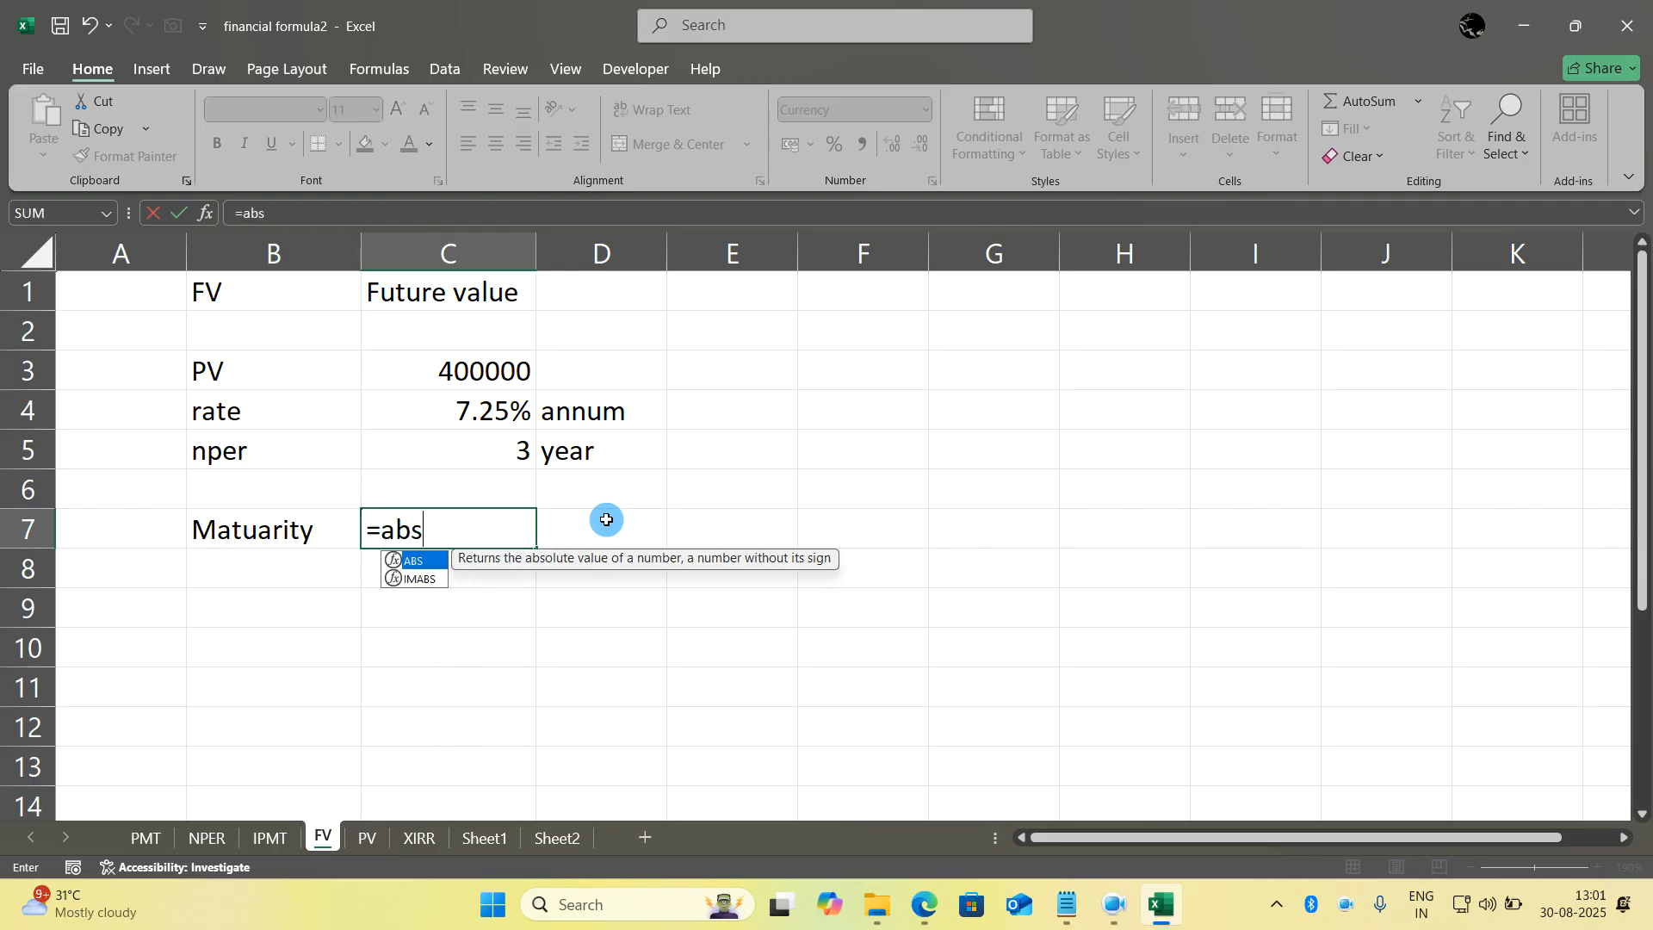
{"action": "type", "text": "(fv("}
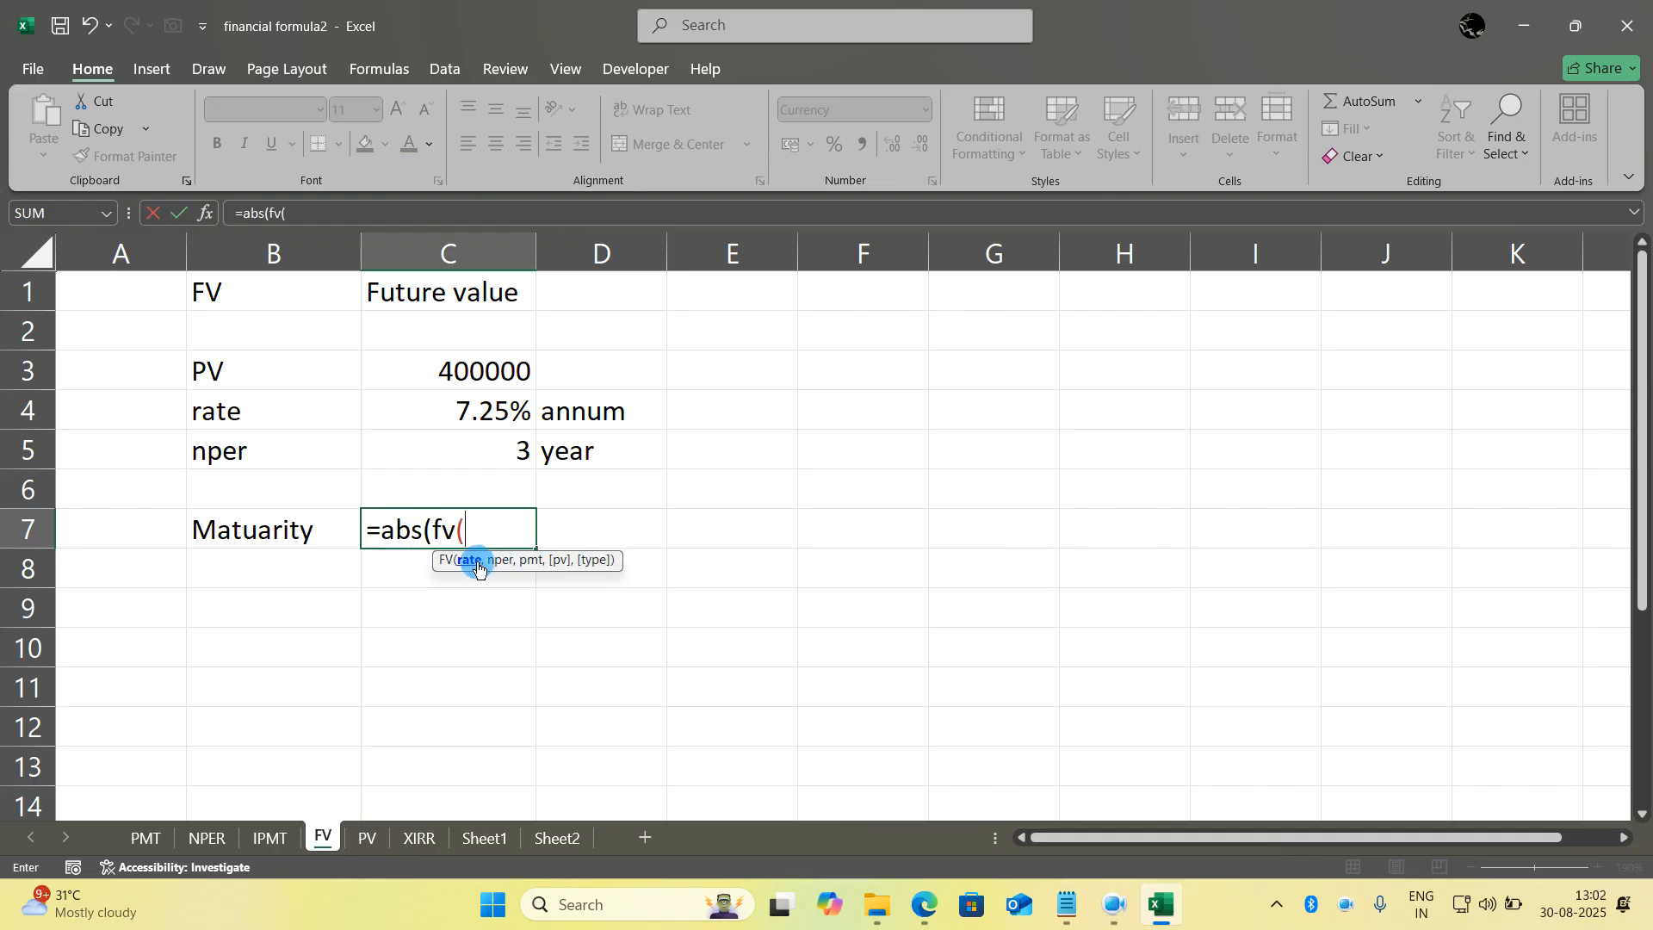
{"action": "left_click", "coordinate": [469, 419]}
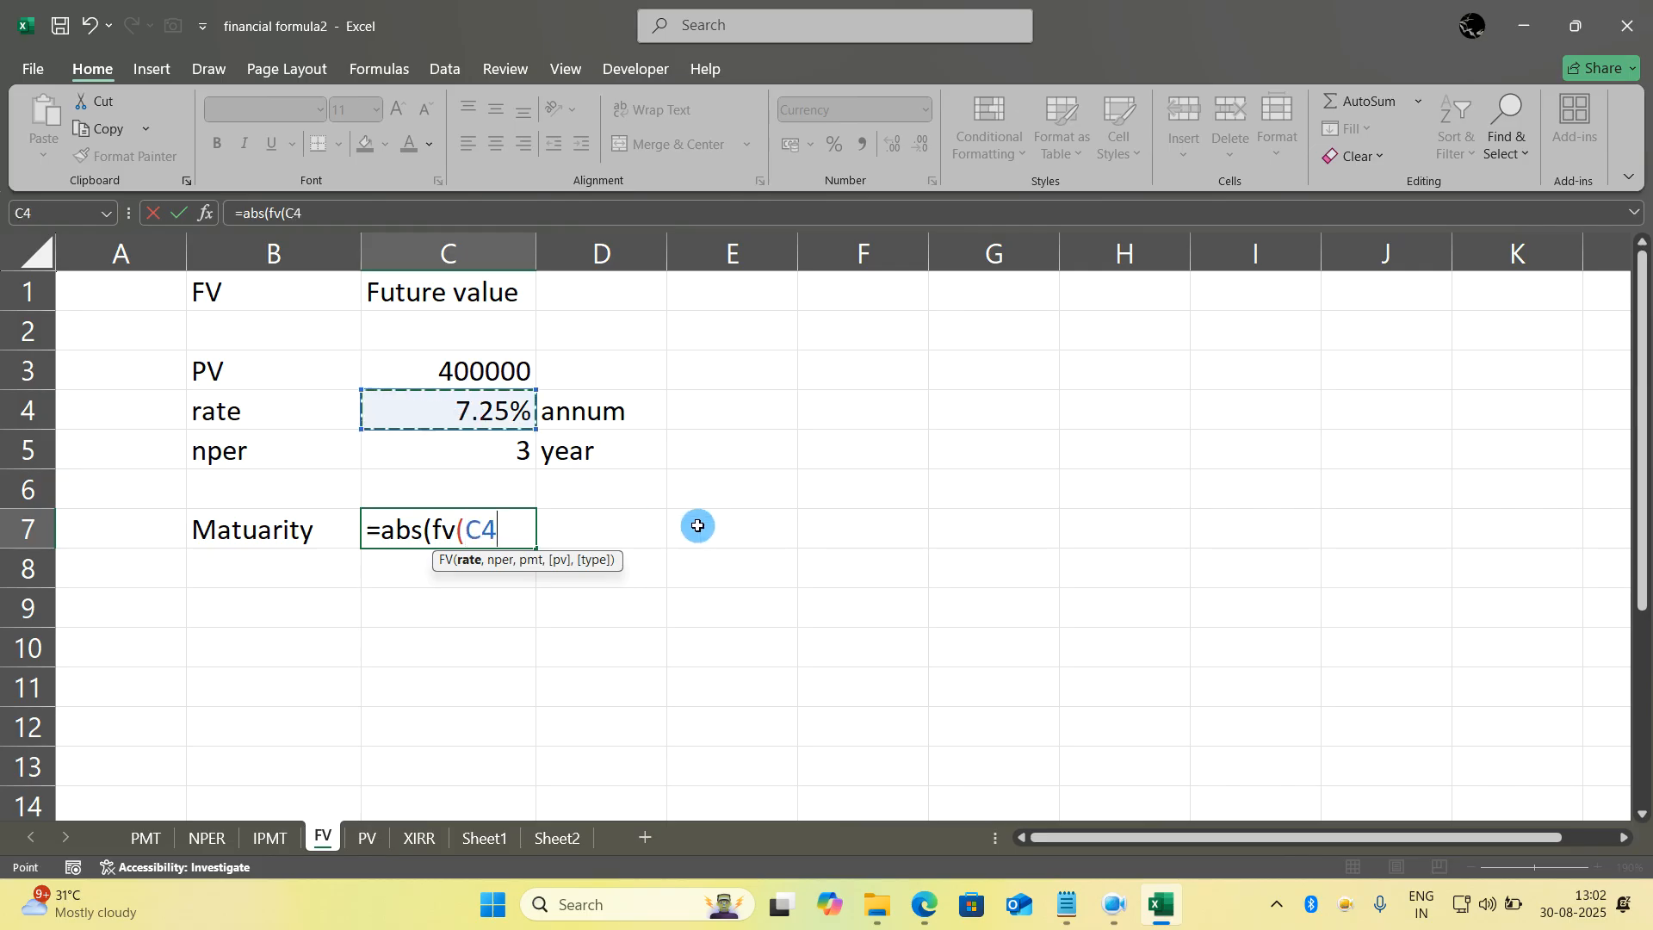
{"action": "type", "text": "/12"}
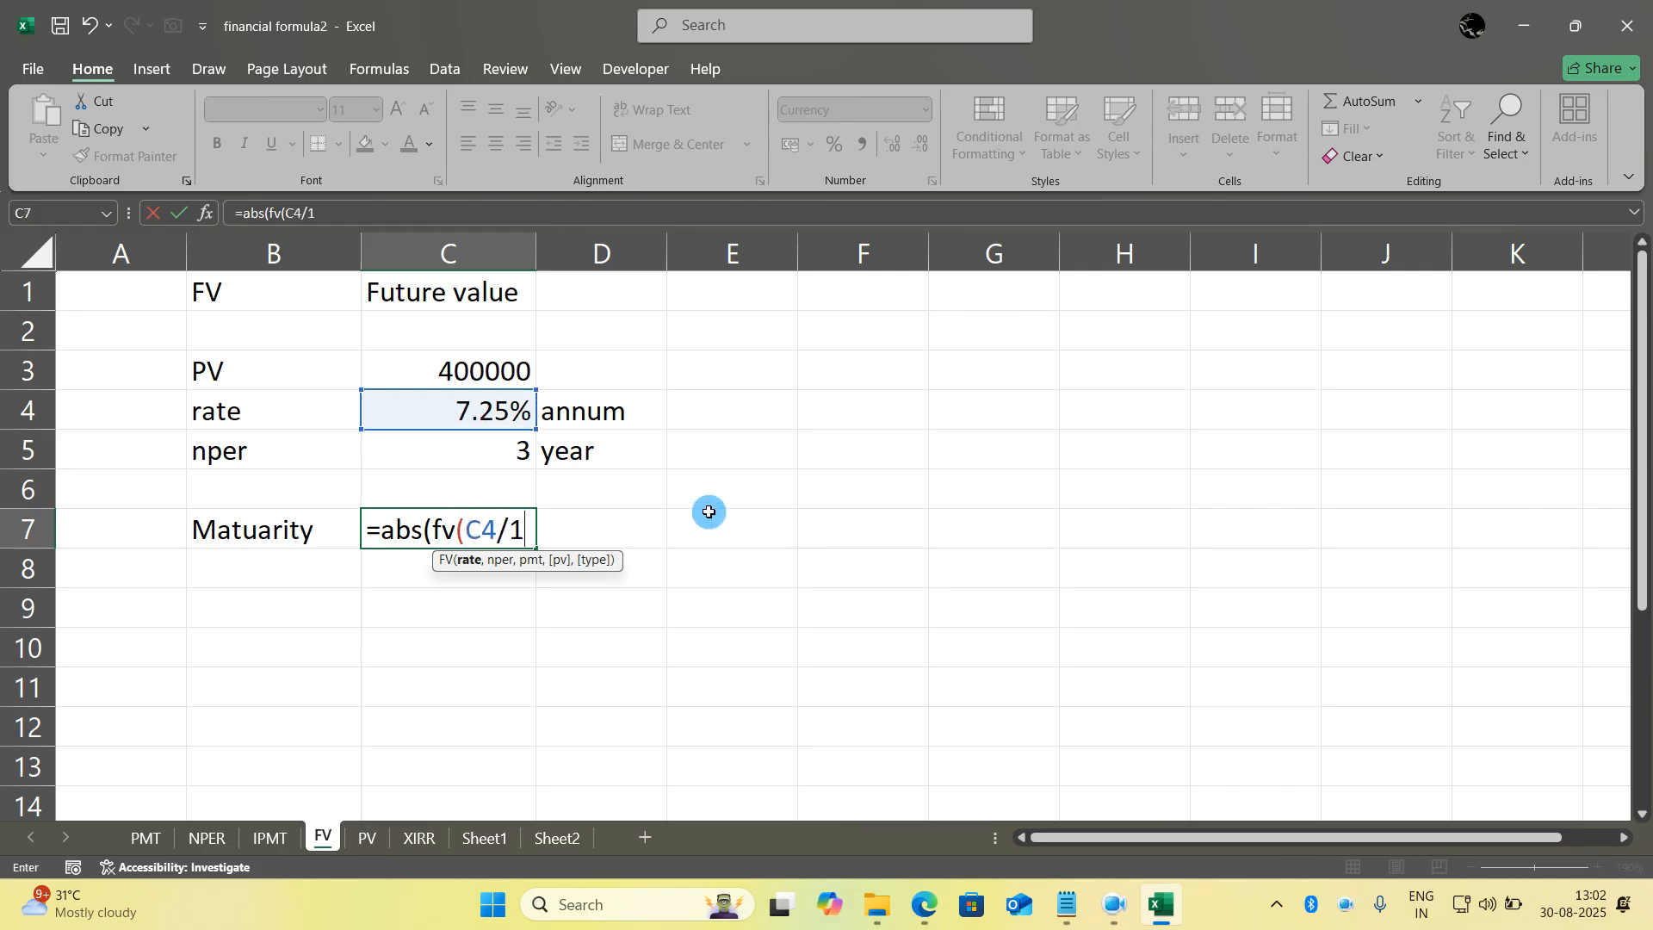
{"action": "key", "text": "BackSpace"}
{"action": "key", "text": "BackSpace"}
{"action": "key", "text": "BackSpace"}
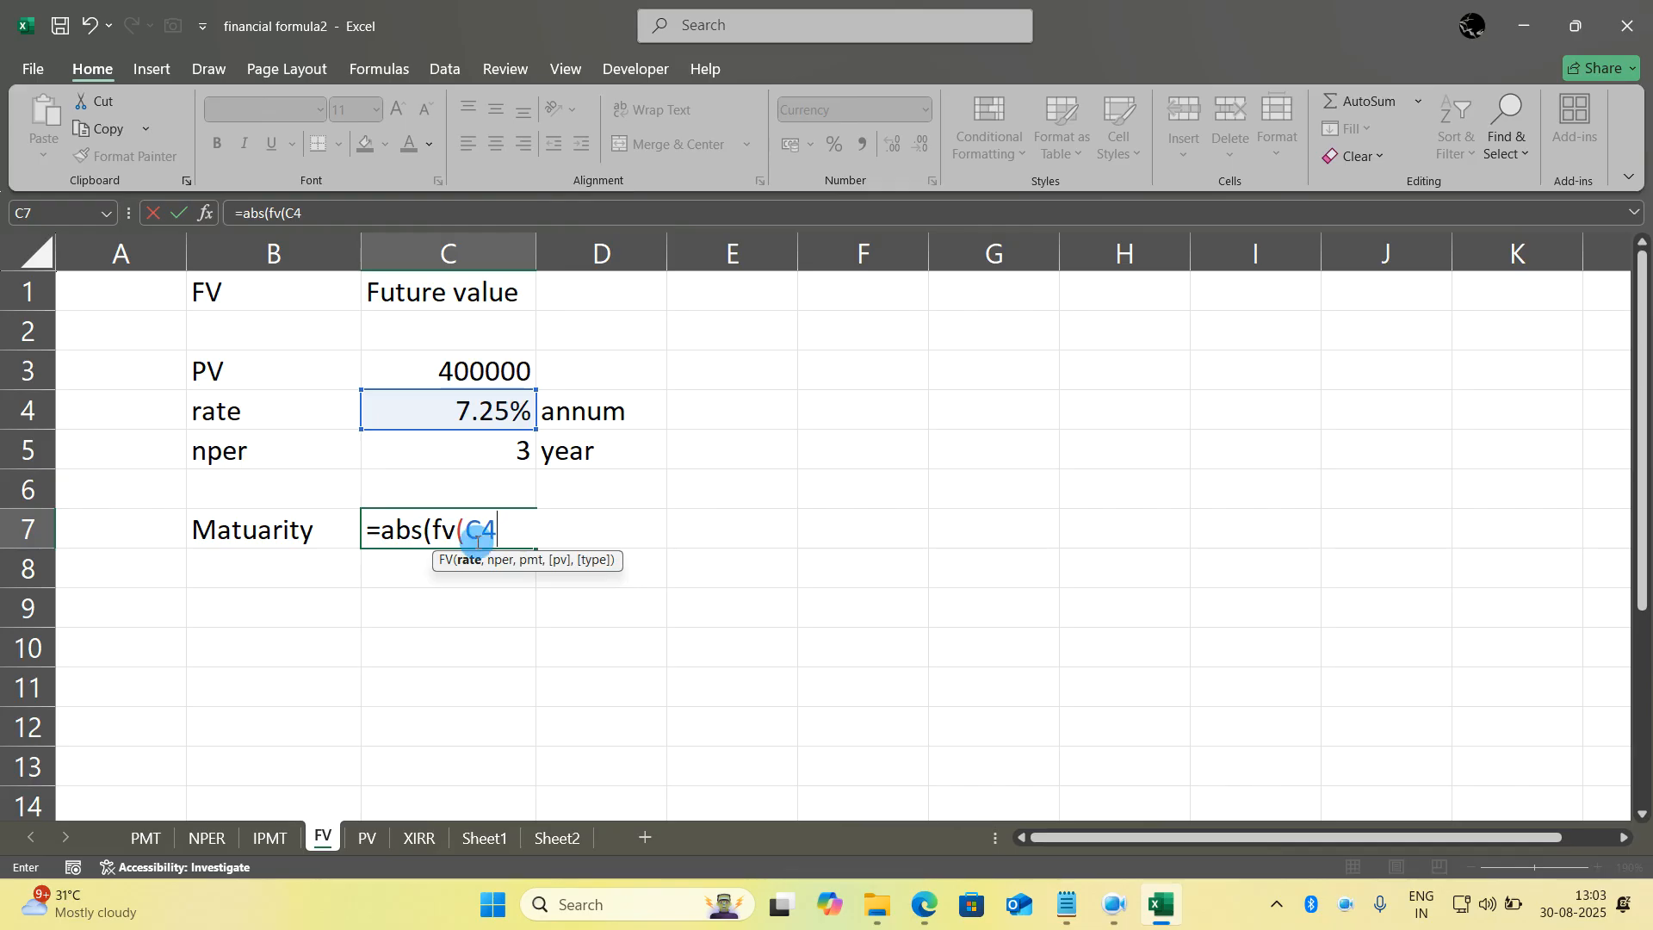
- Divide the rate by 12 and complete the maturity formula in C7 as =abs(fv(C4/12,C5*12,0,C3))
{"action": "type", "text": "/12,"}
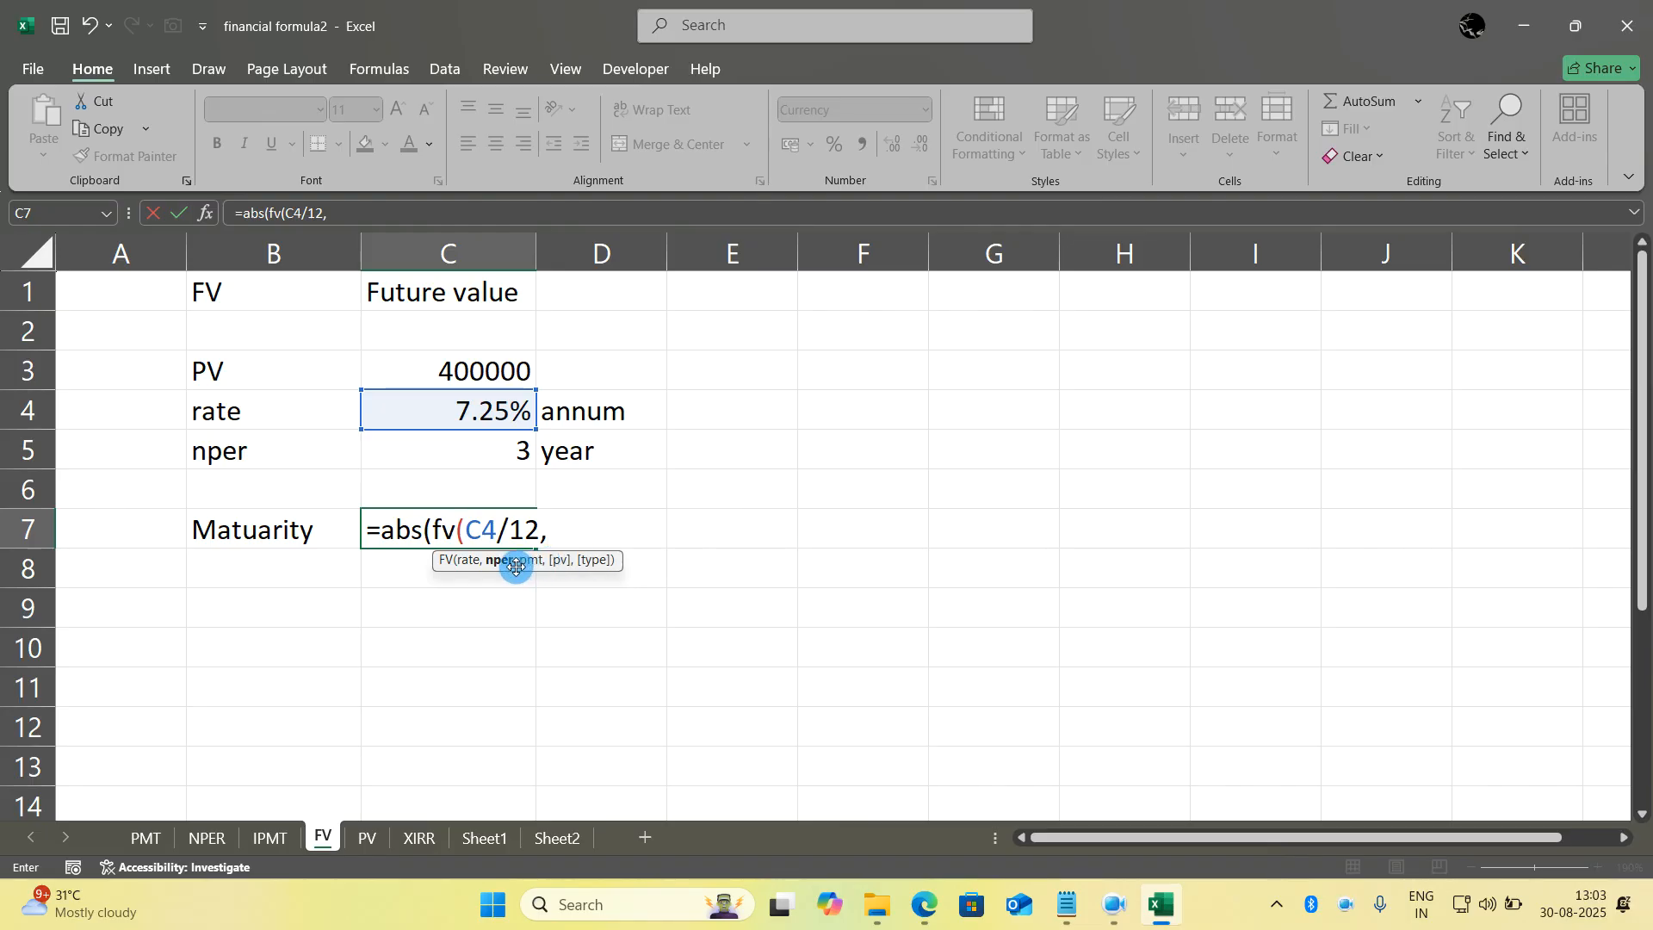
{"action": "left_click", "coordinate": [487, 452]}
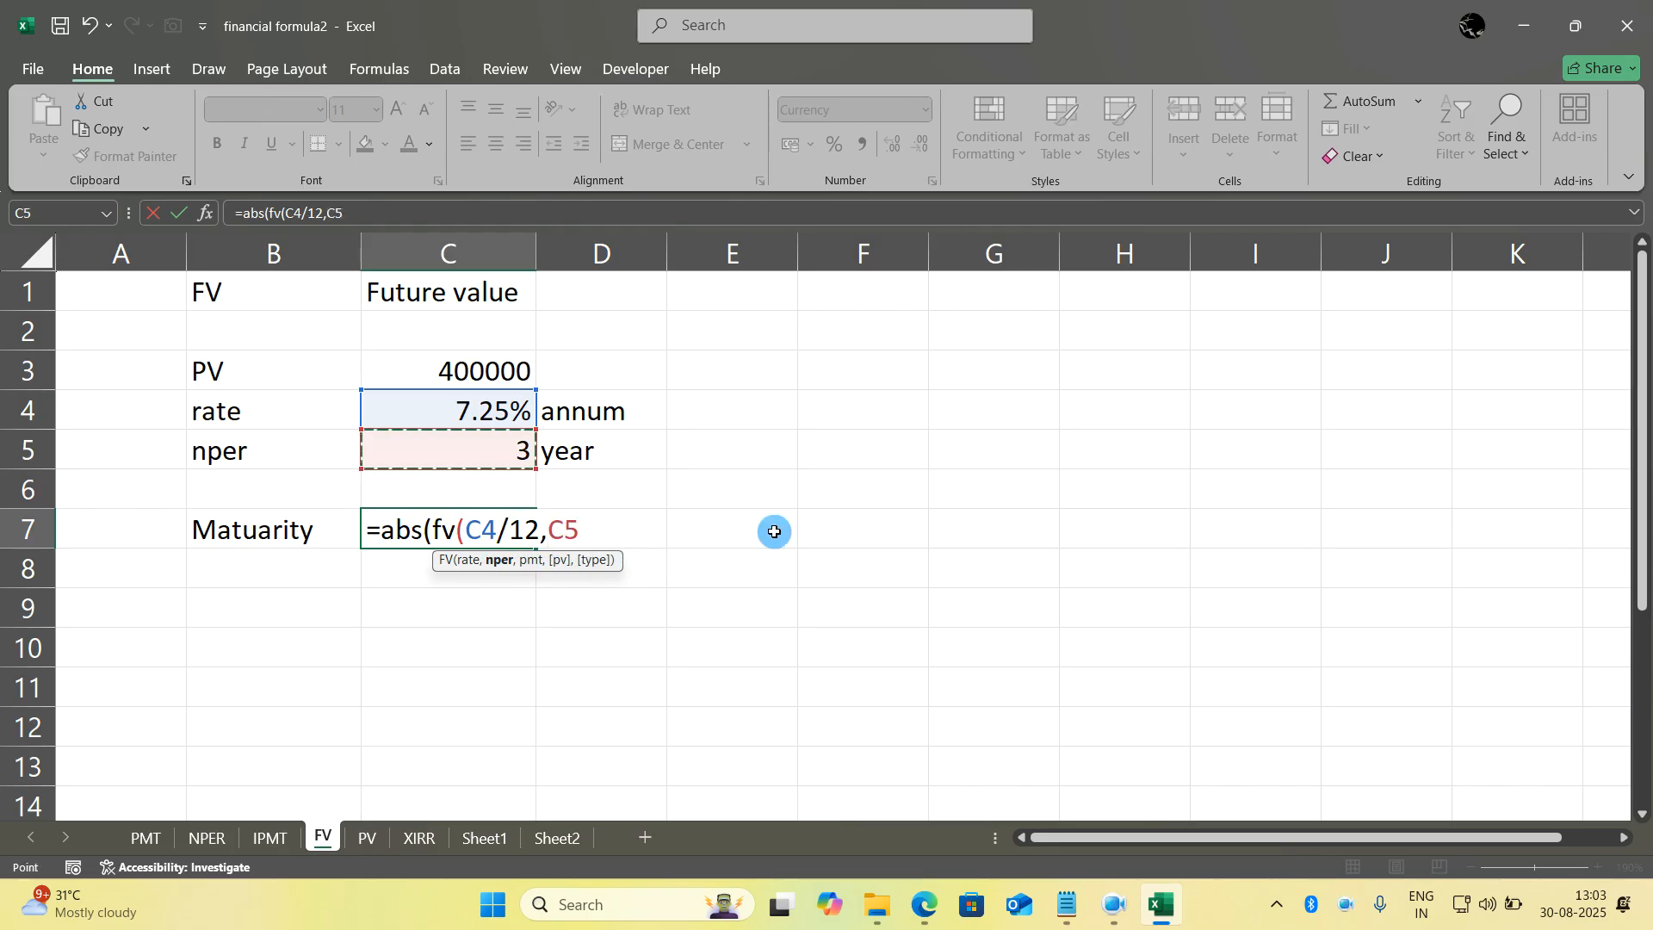
{"action": "type", "text": "*12"}
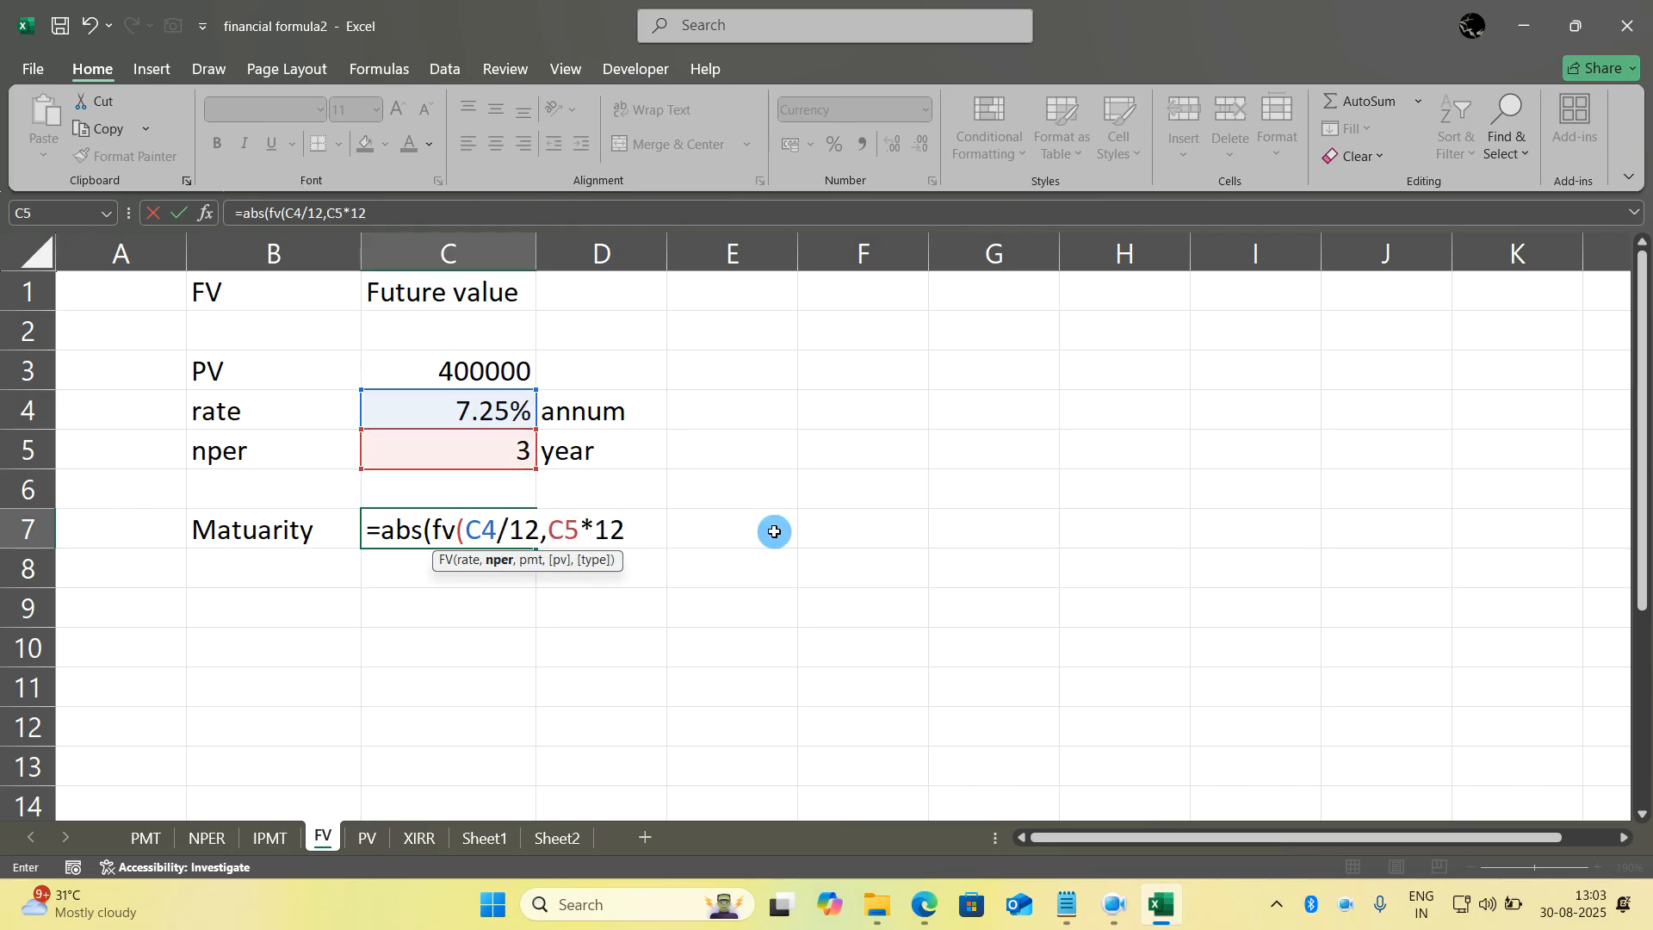
{"action": "type", "text": ","}
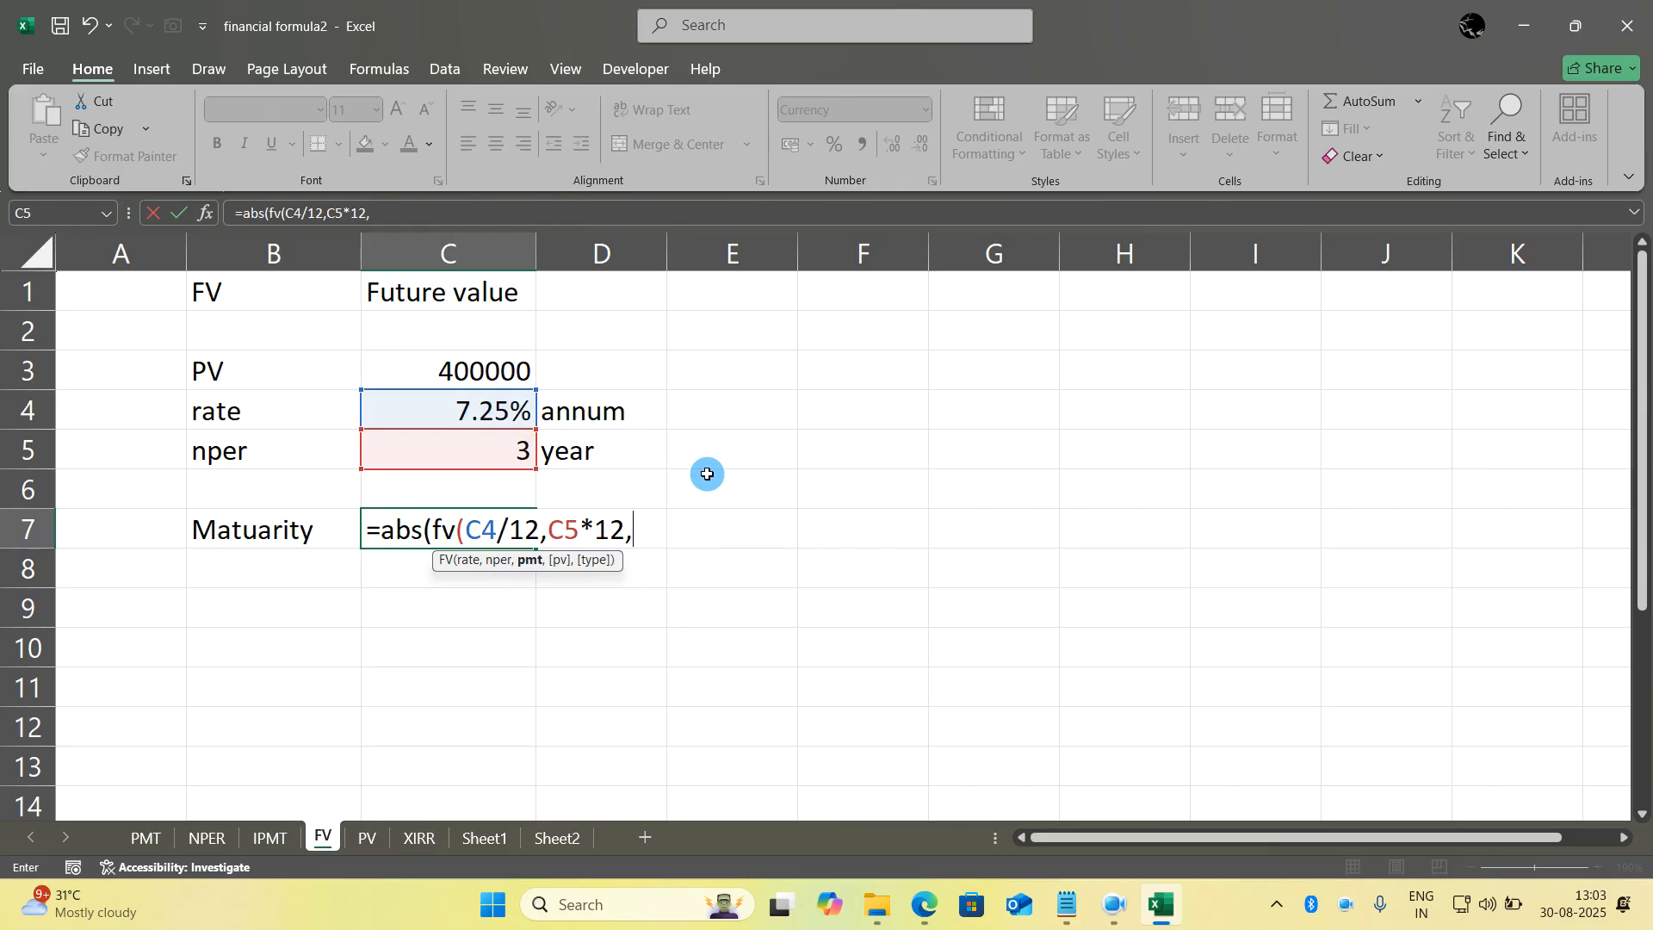
{"action": "type", "text": "0,"}
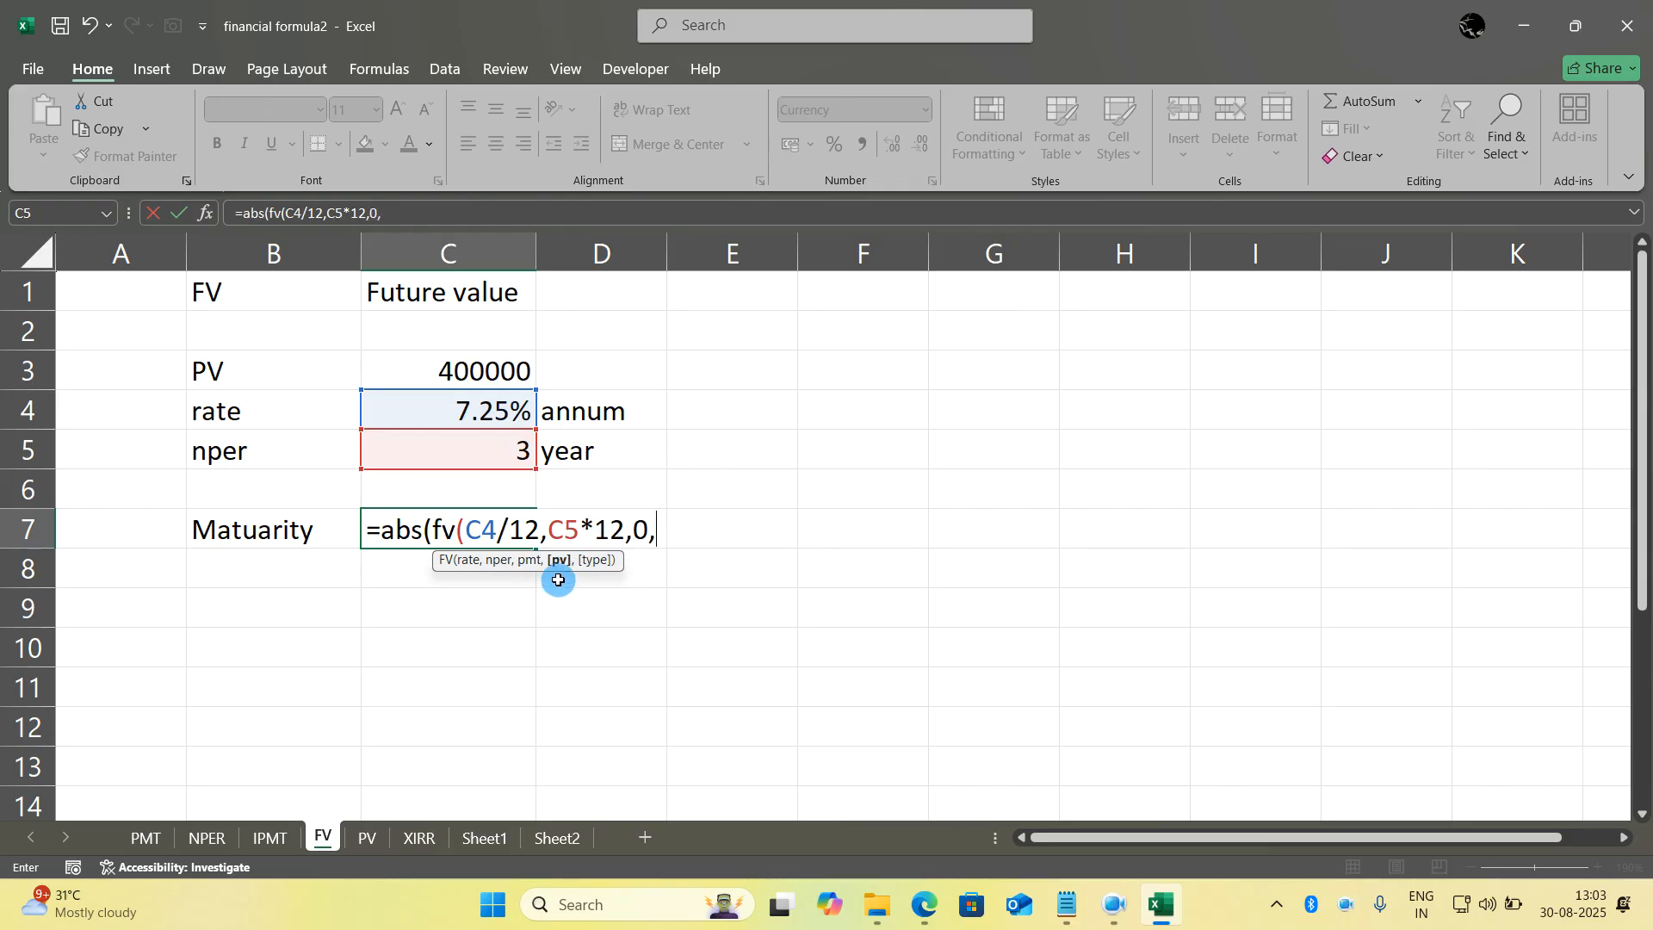
{"action": "left_click", "coordinate": [489, 373]}
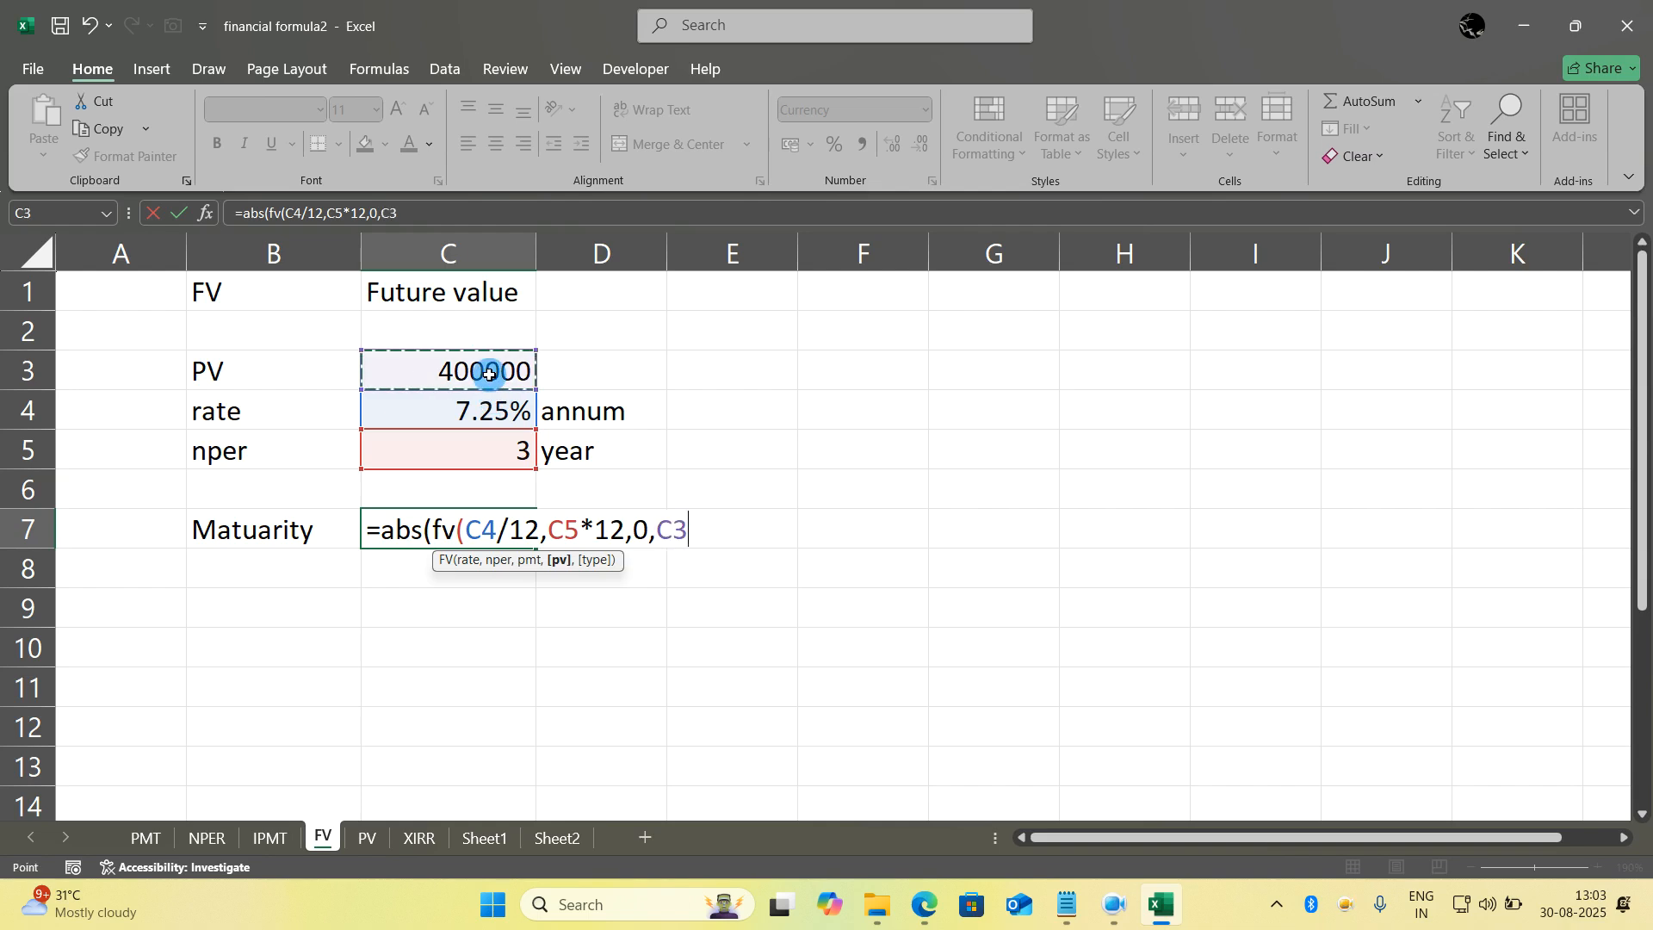
{"action": "type", "text": "))"}
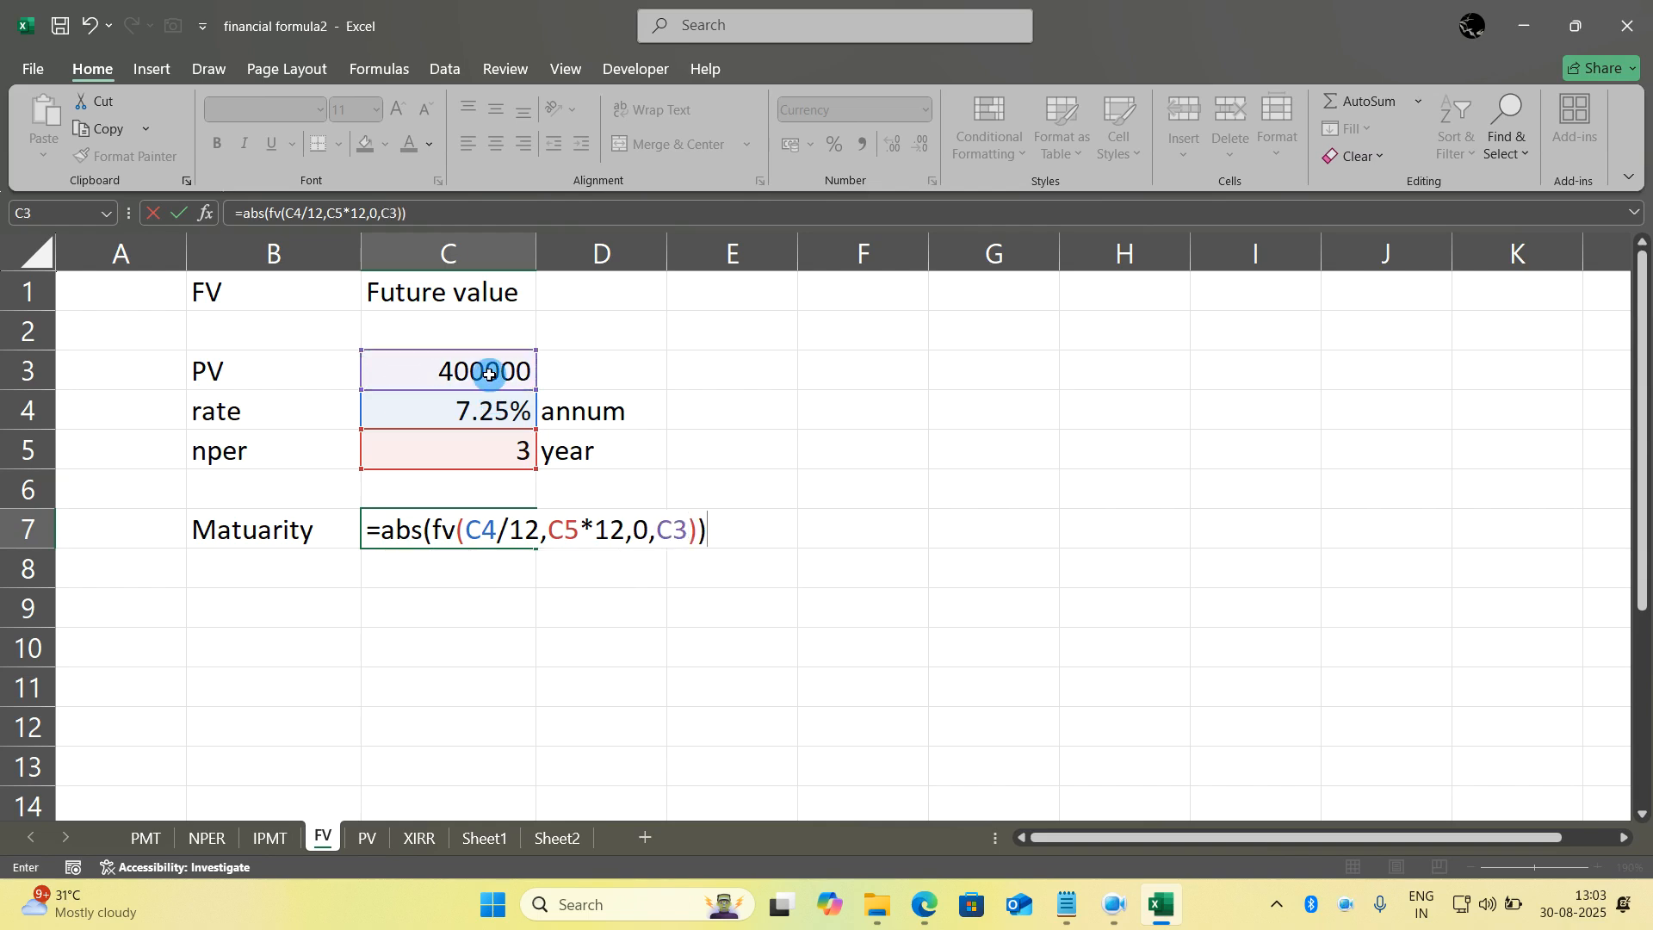
{"action": "key", "text": "Return"}
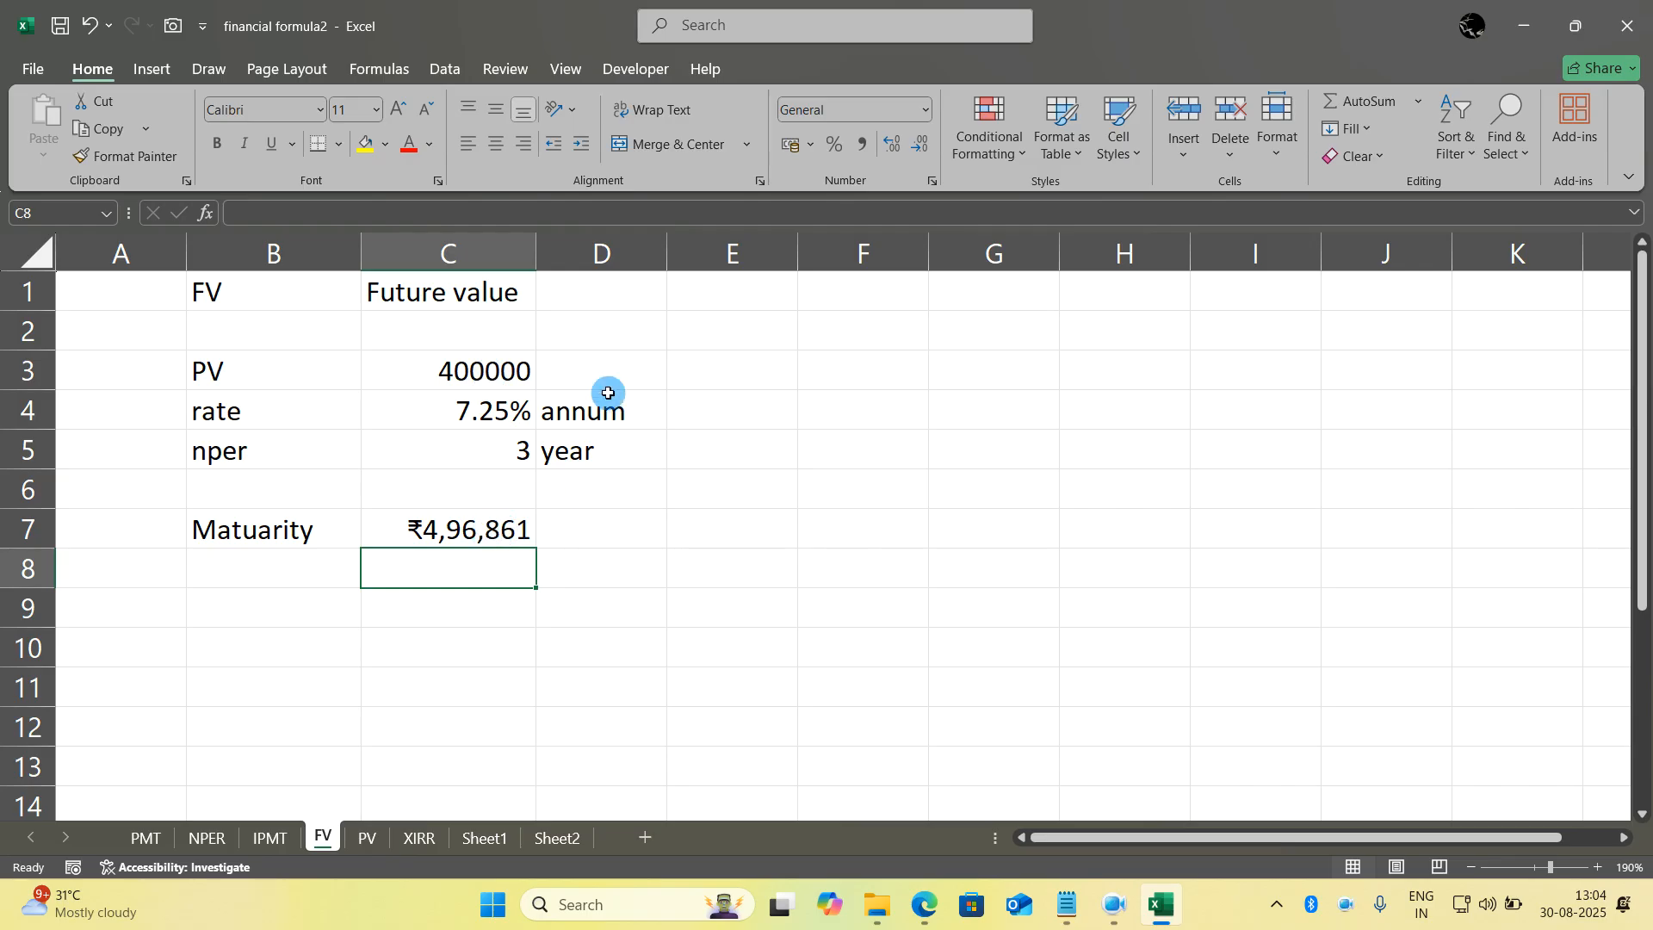
- Open the PV sheet and clear the PV result in C7
{"action": "left_click", "coordinate": [488, 364]}
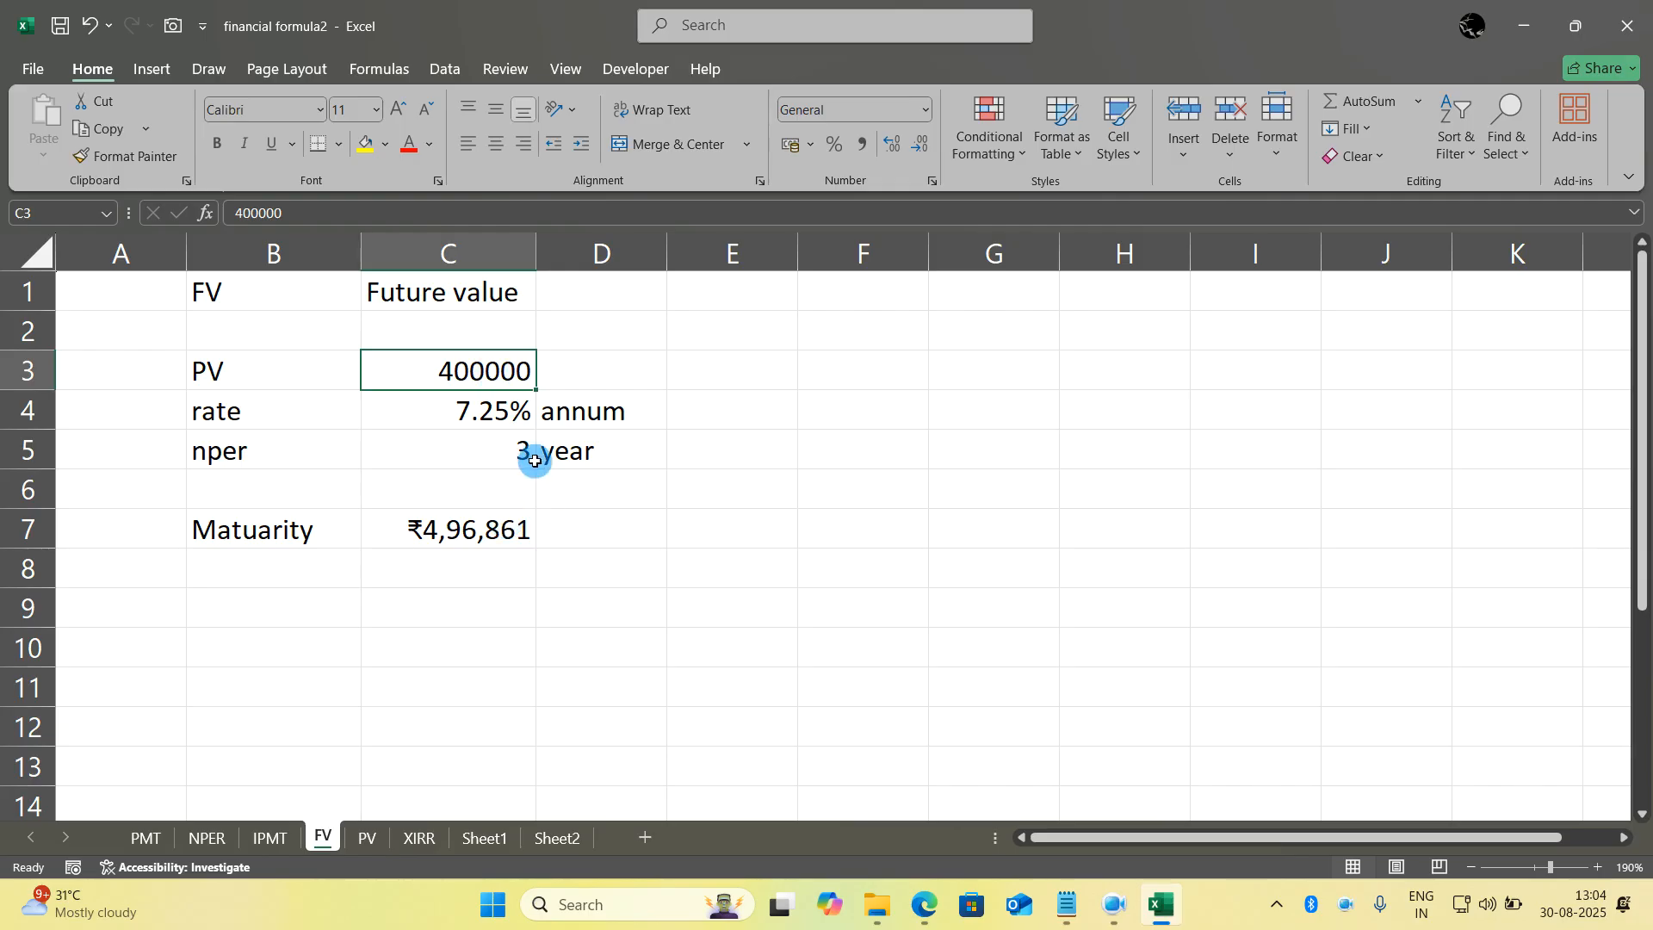
{"action": "left_click", "coordinate": [377, 844]}
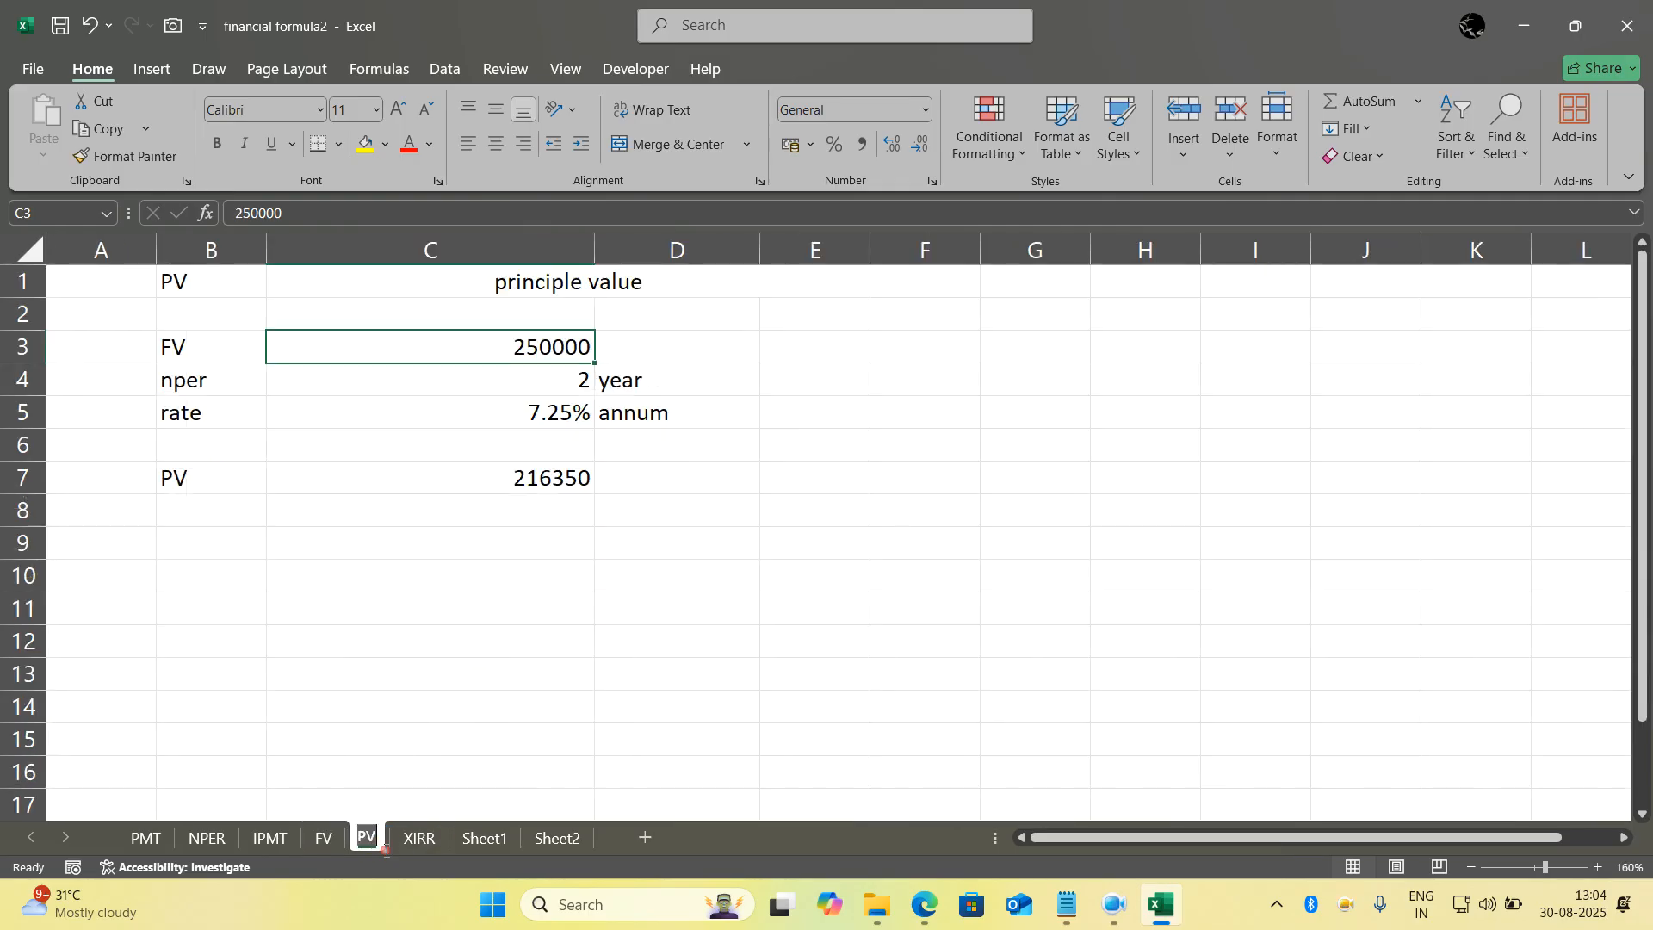
{"action": "left_click", "coordinate": [622, 685]}
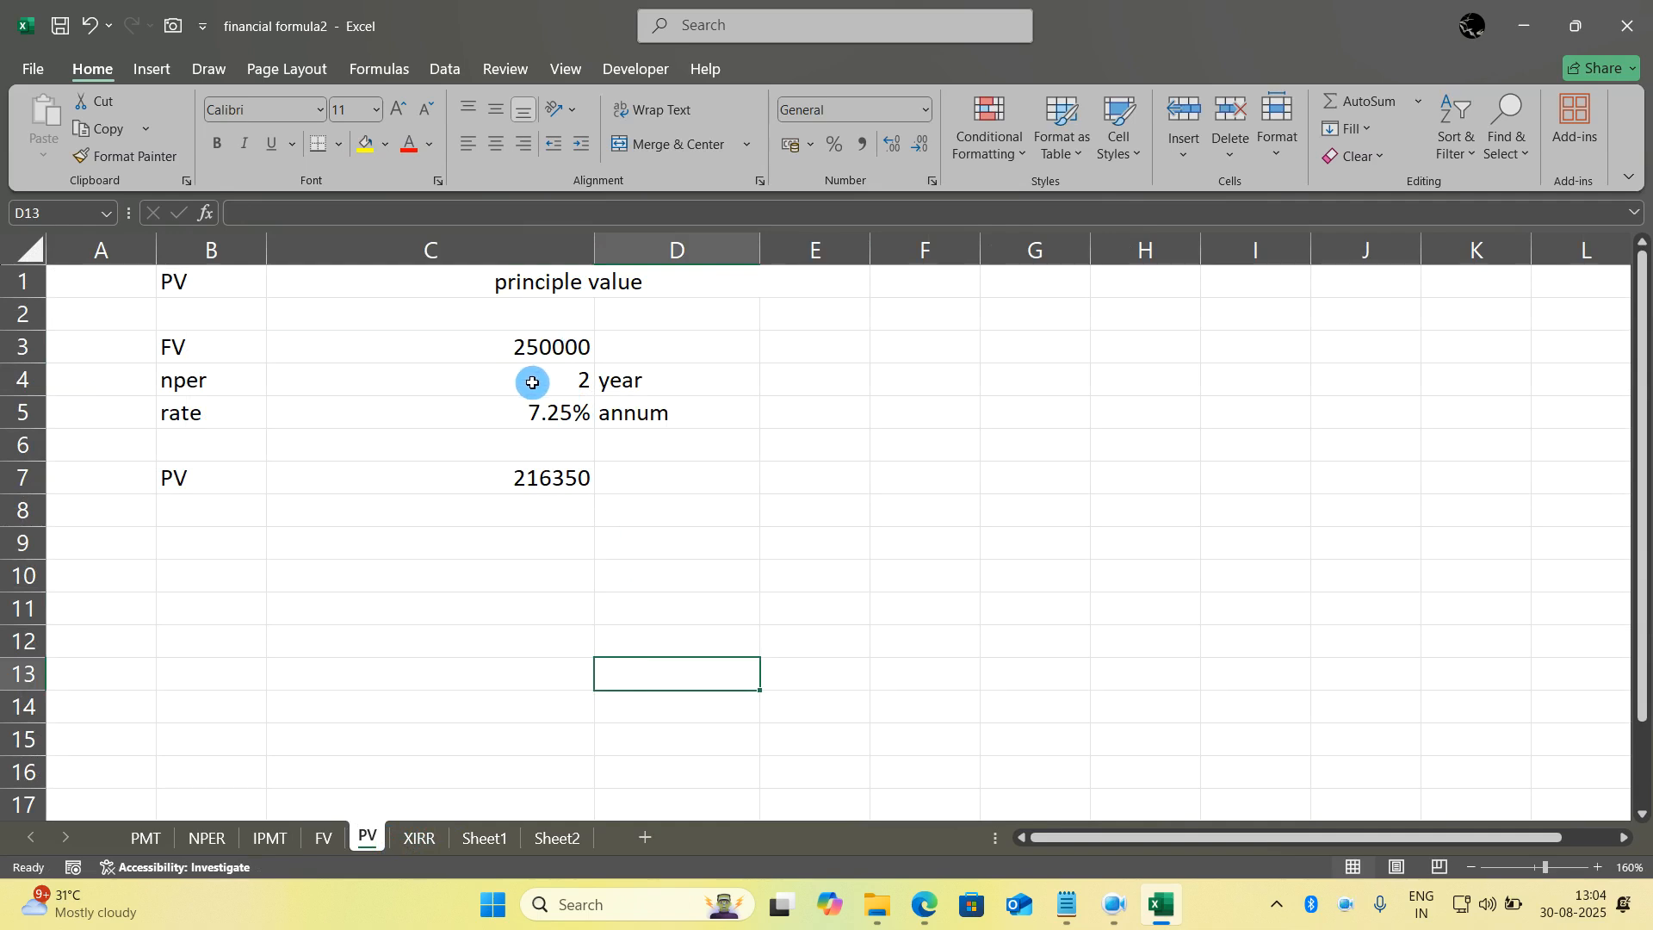
{"action": "left_click", "coordinate": [513, 478]}
{"action": "key", "text": "Delete"}
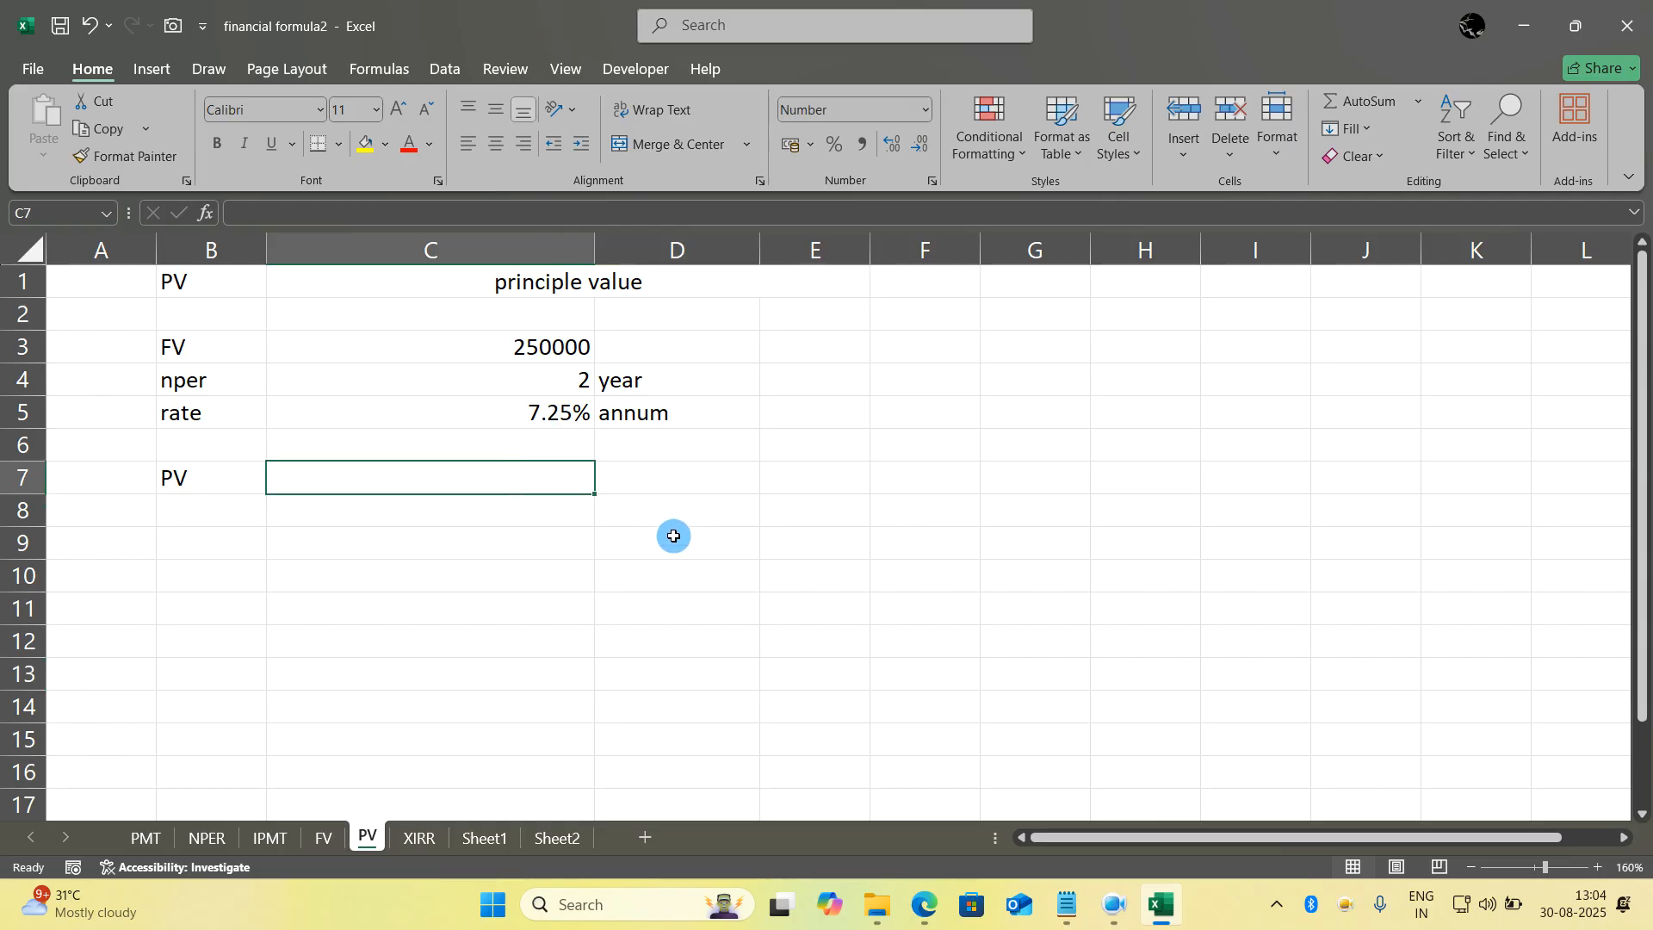
- Begin the present value formula in C7 with =abs(pv(C5/12, using the annual rate divided by 12 as the first argument
{"action": "left_click", "coordinate": [672, 534]}
{"action": "left_click", "coordinate": [580, 478]}
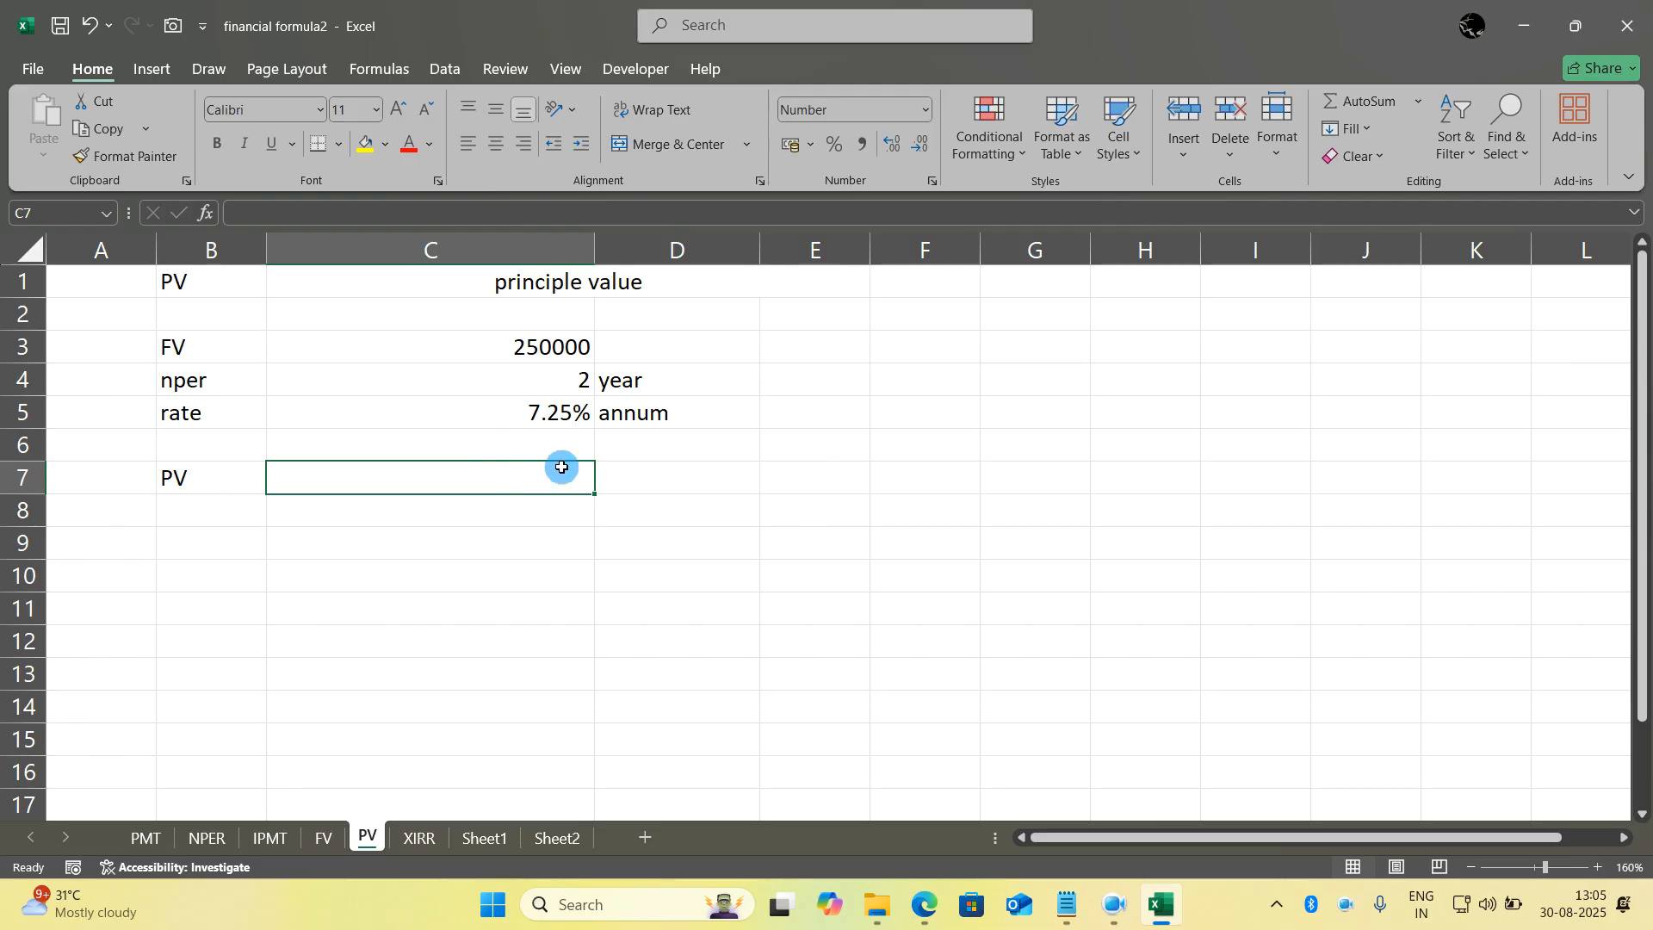
{"action": "type", "text": "="}
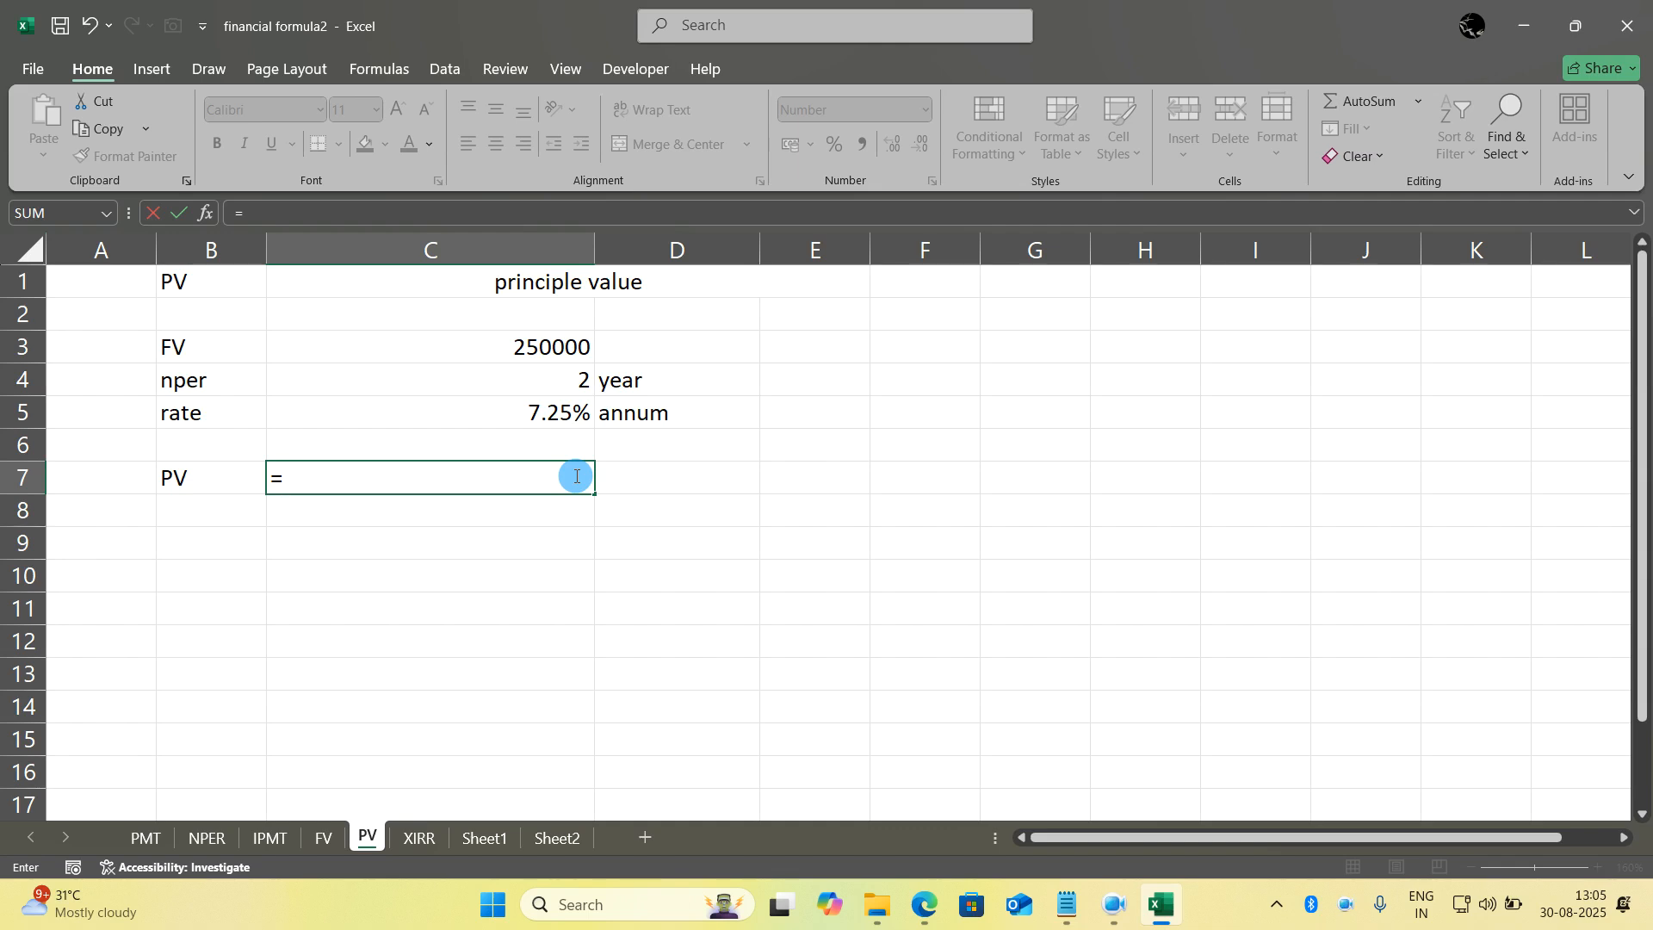
{"action": "type", "text": "abs("}
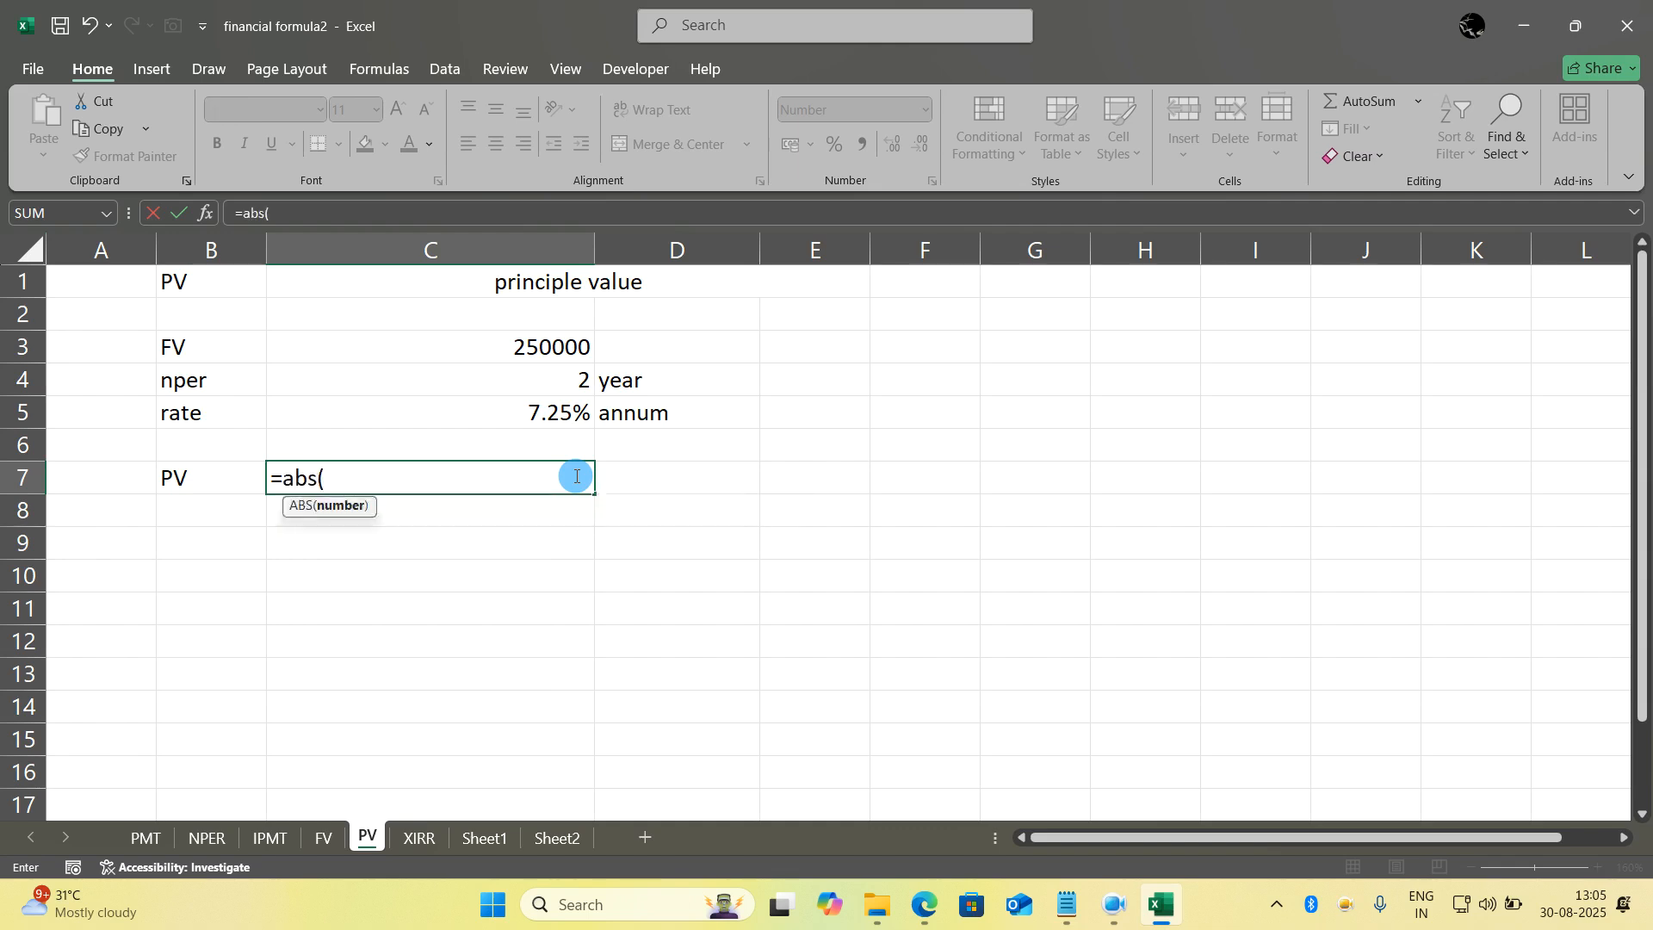
{"action": "type", "text": "pv("}
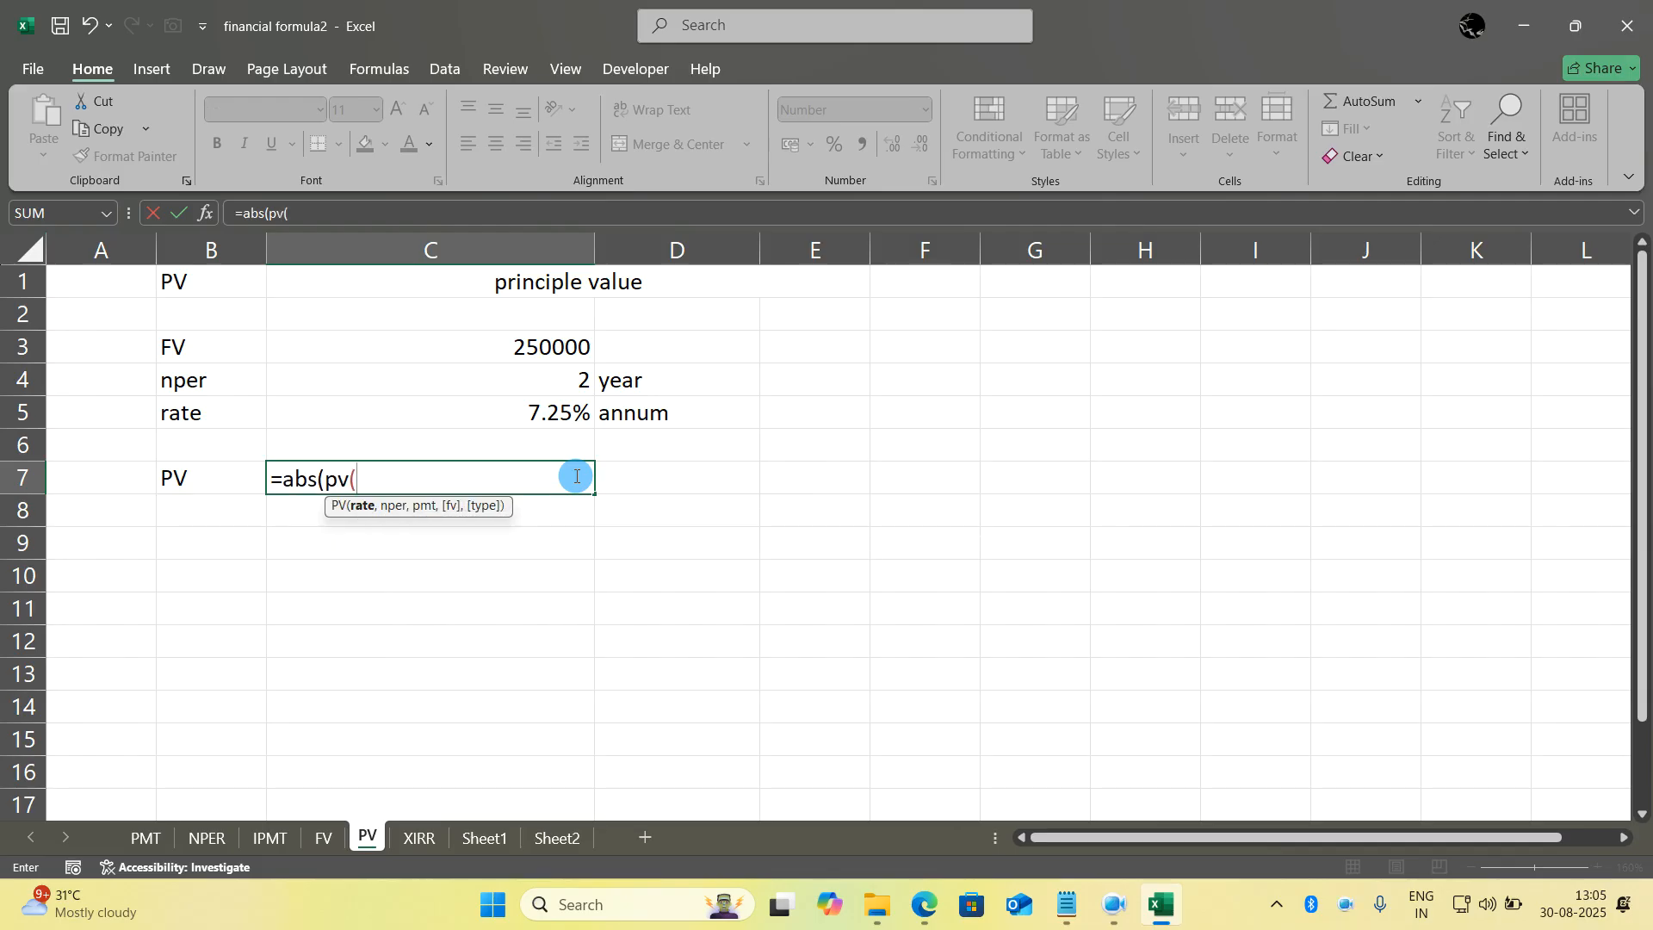
{"action": "left_click", "coordinate": [530, 416]}
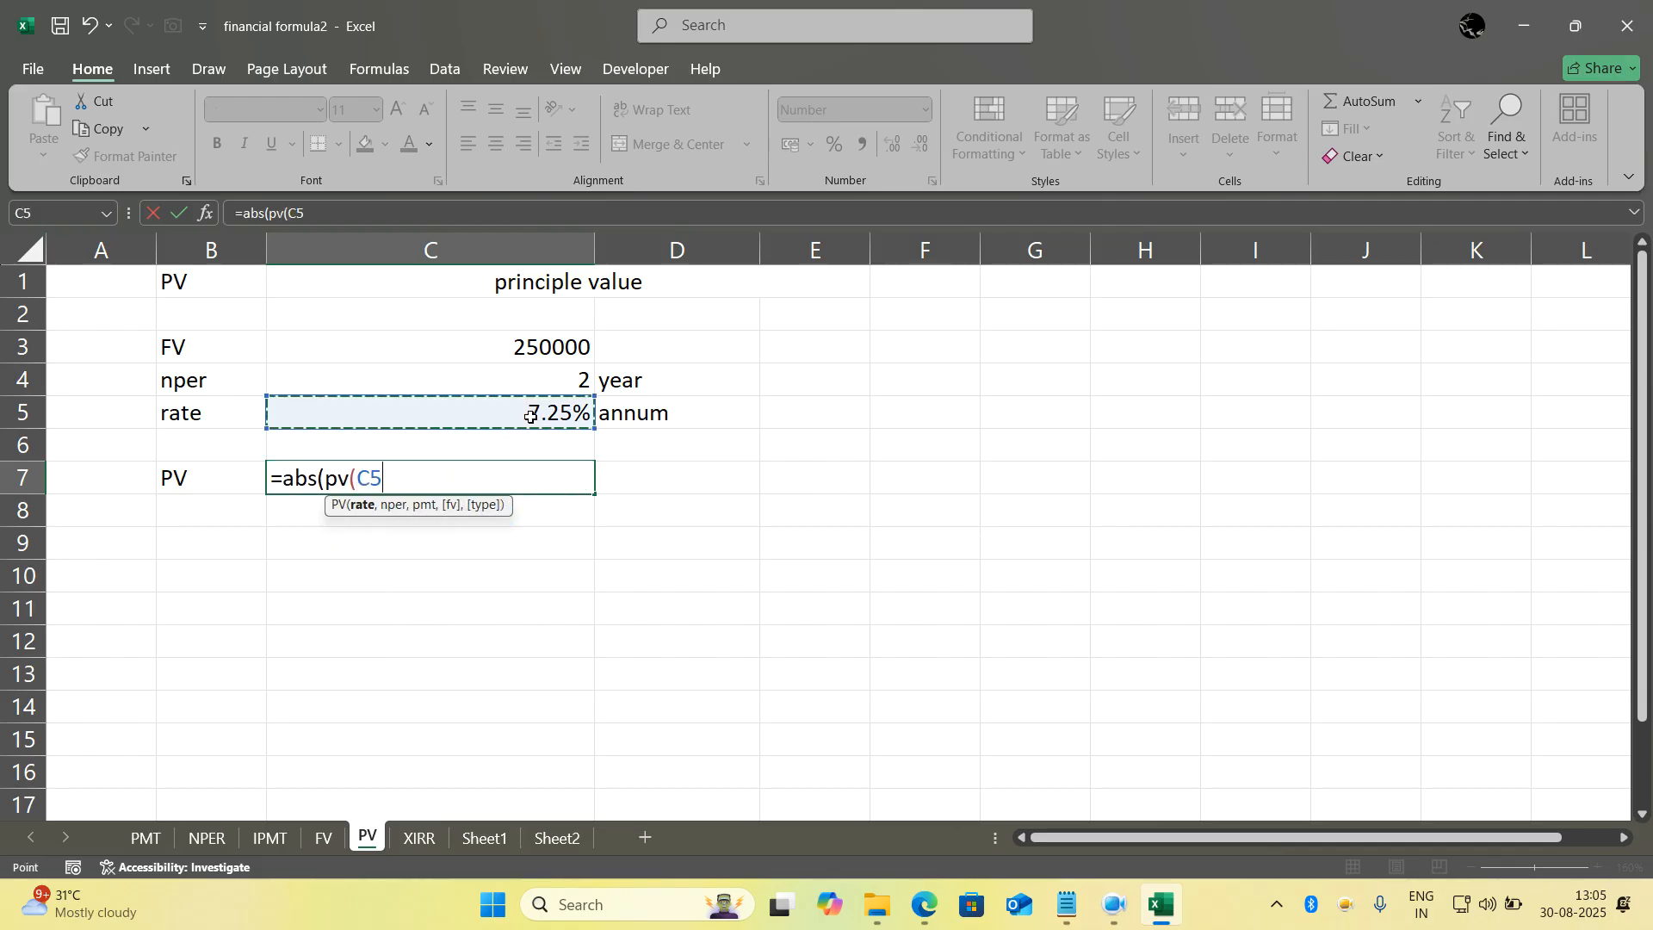
{"action": "type", "text": "/12,"}
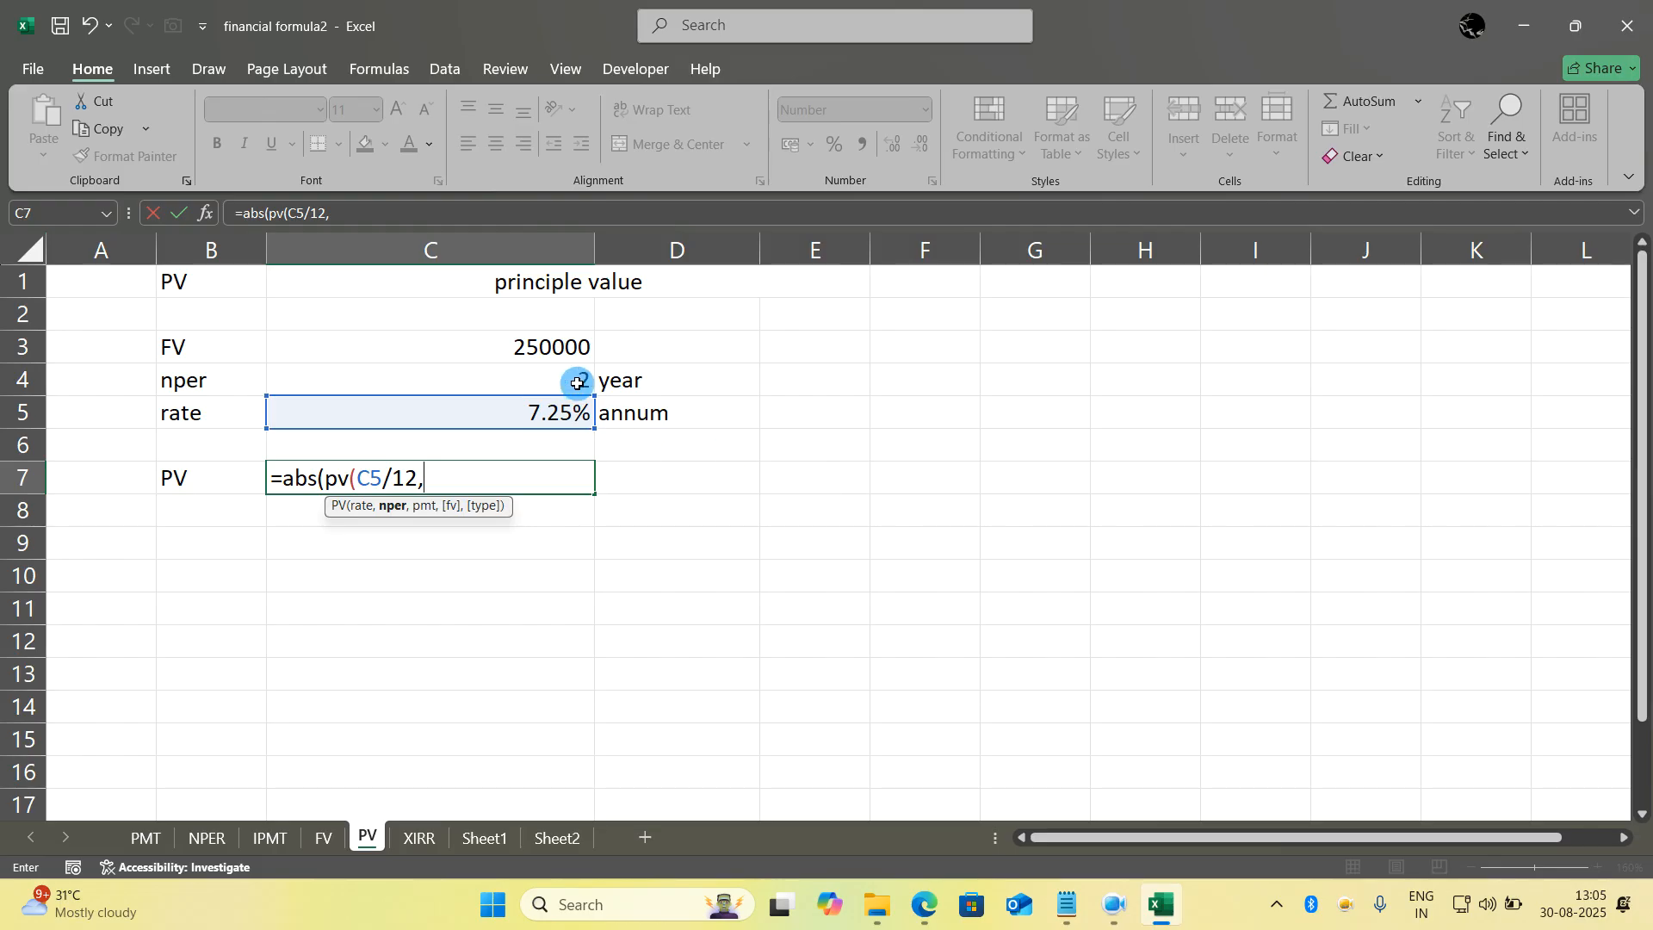
- Complete the formula in C7 with C4*12 periods, payment 0 and future value C3, as =abs(pv(C5/12,C4*12,0,C3))
{"action": "left_click", "coordinate": [577, 383]}
{"action": "type", "text": "*12,"}
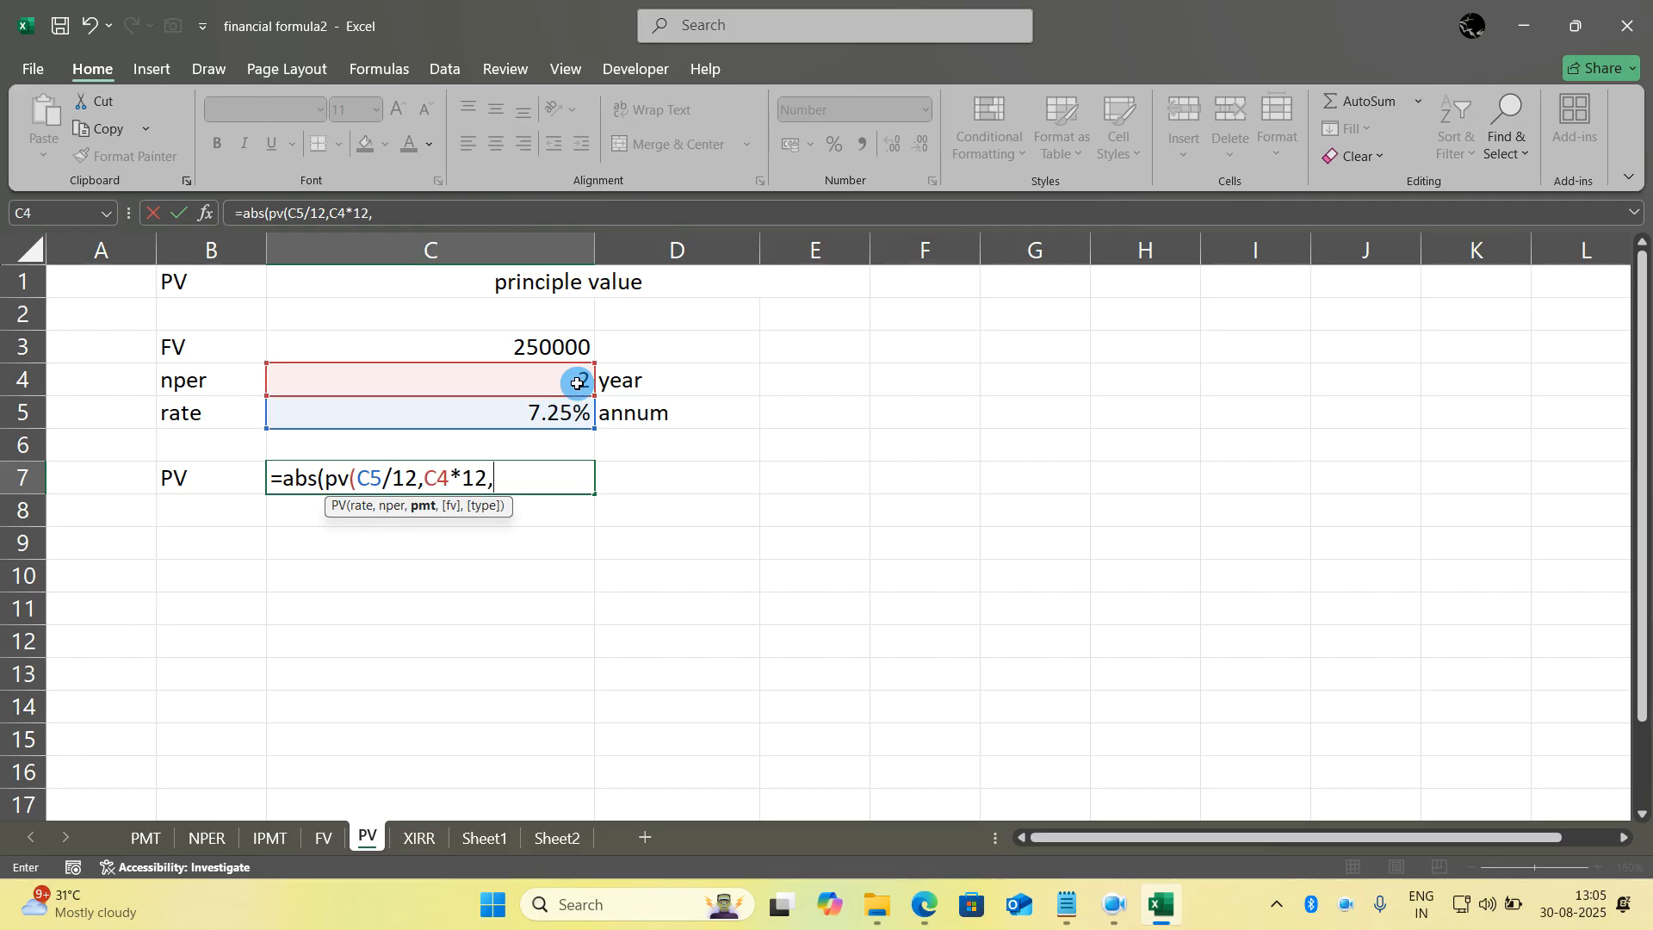
{"action": "type", "text": "0,"}
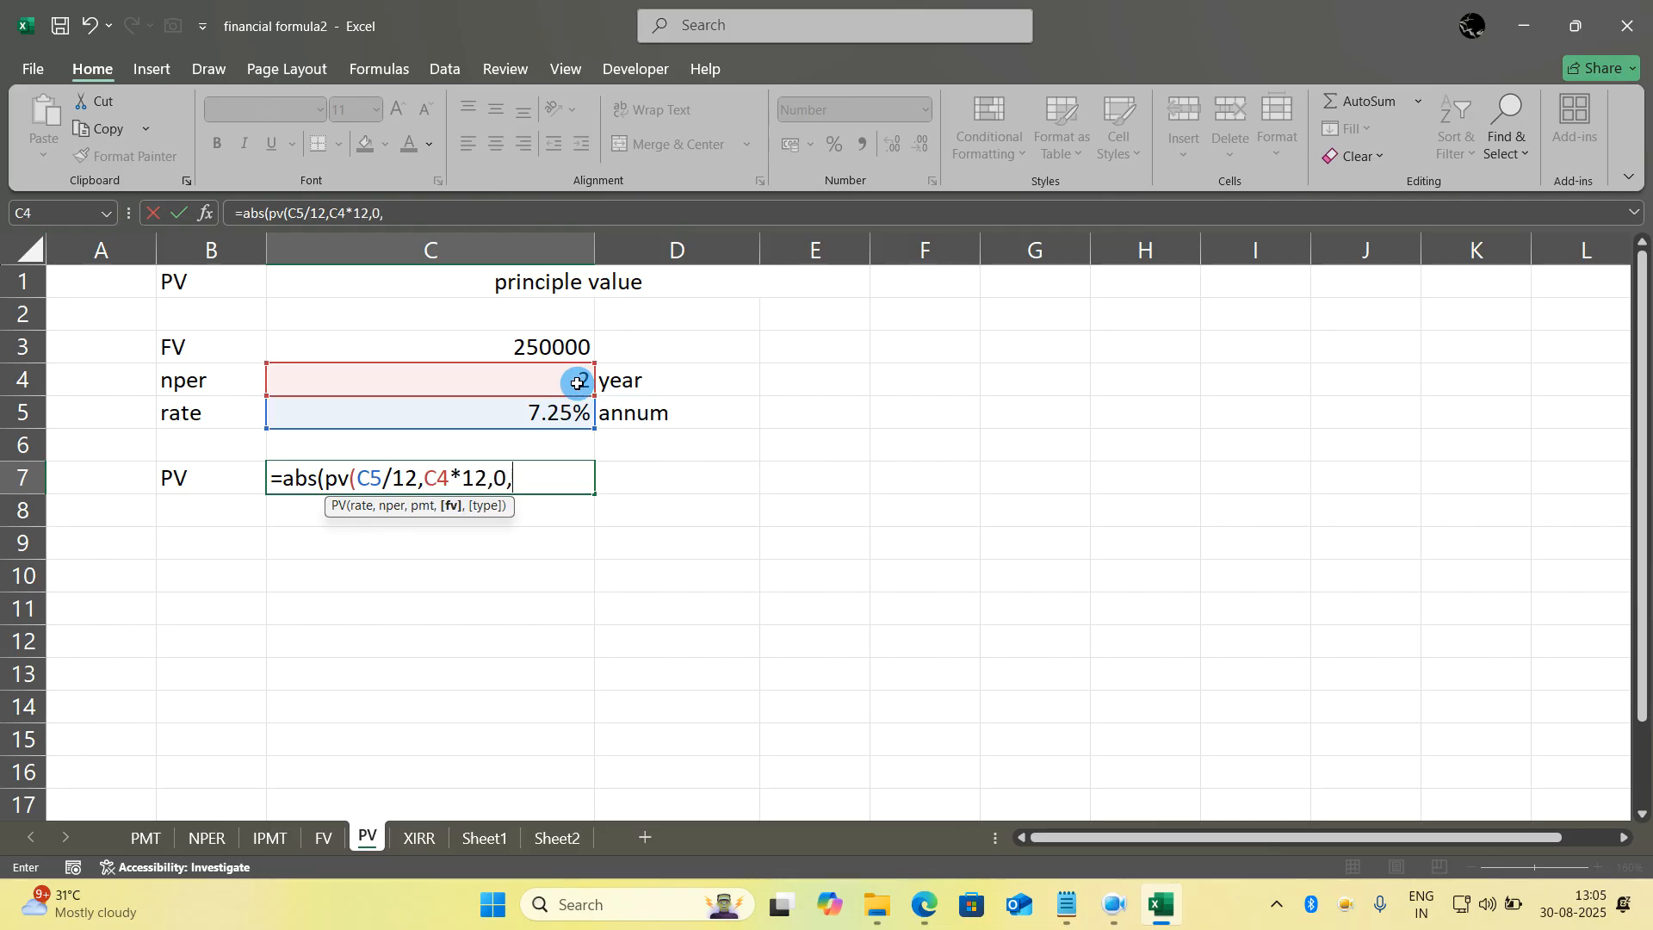
{"action": "left_click", "coordinate": [533, 346]}
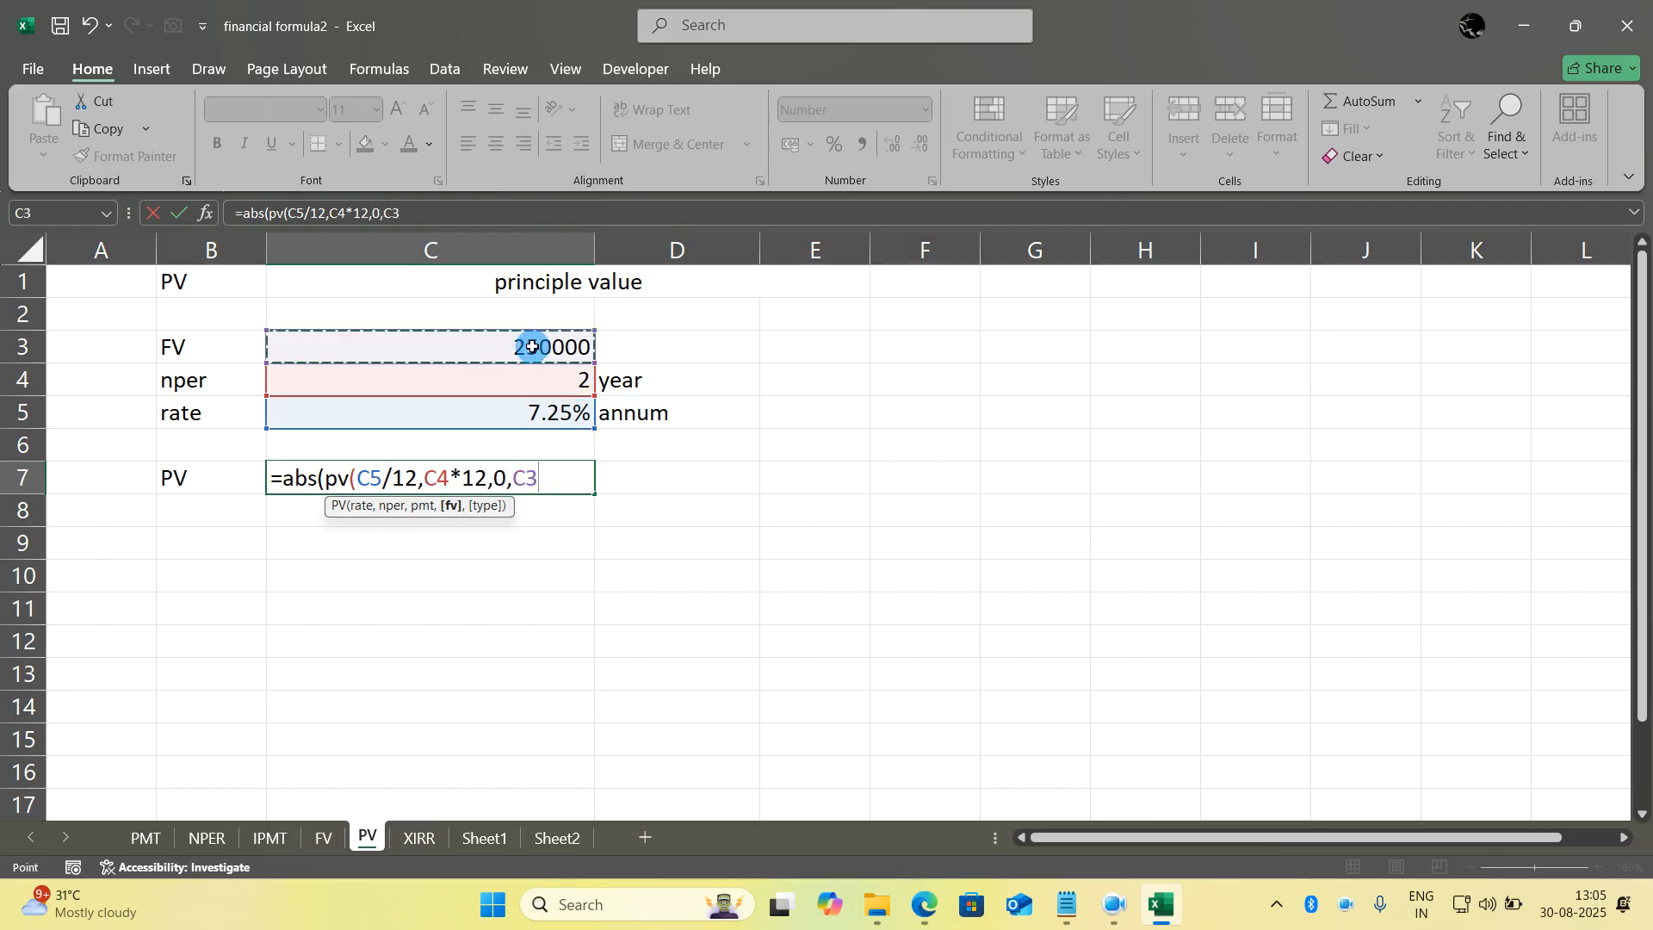
{"action": "type", "text": "))"}
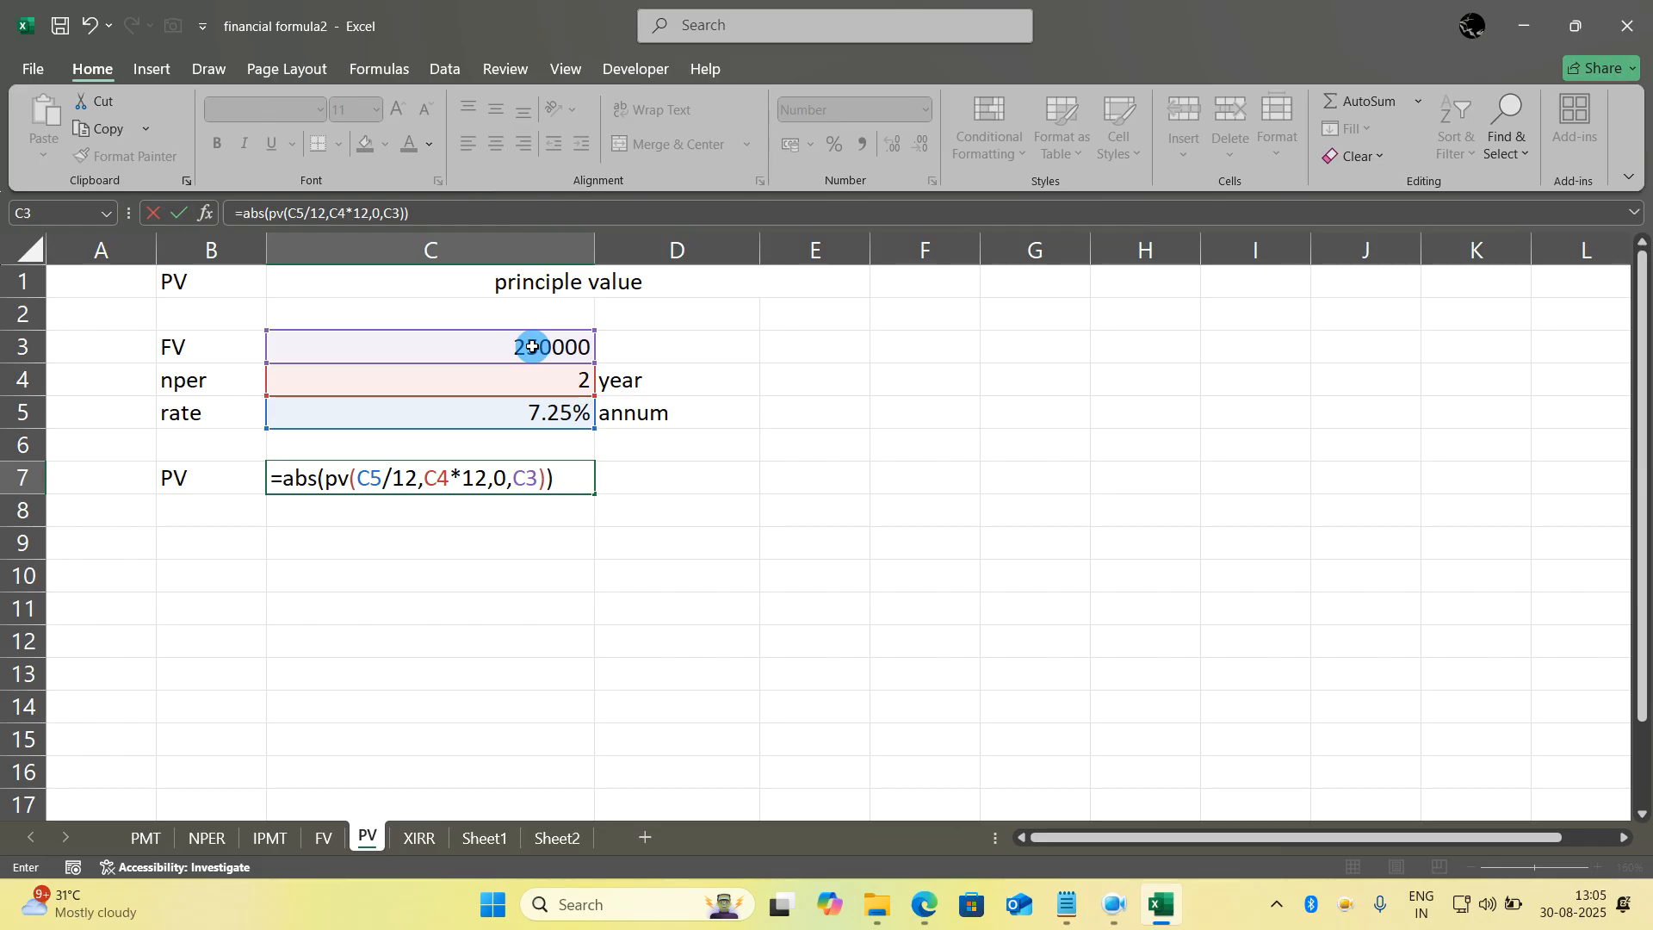
{"action": "key", "text": "Return"}
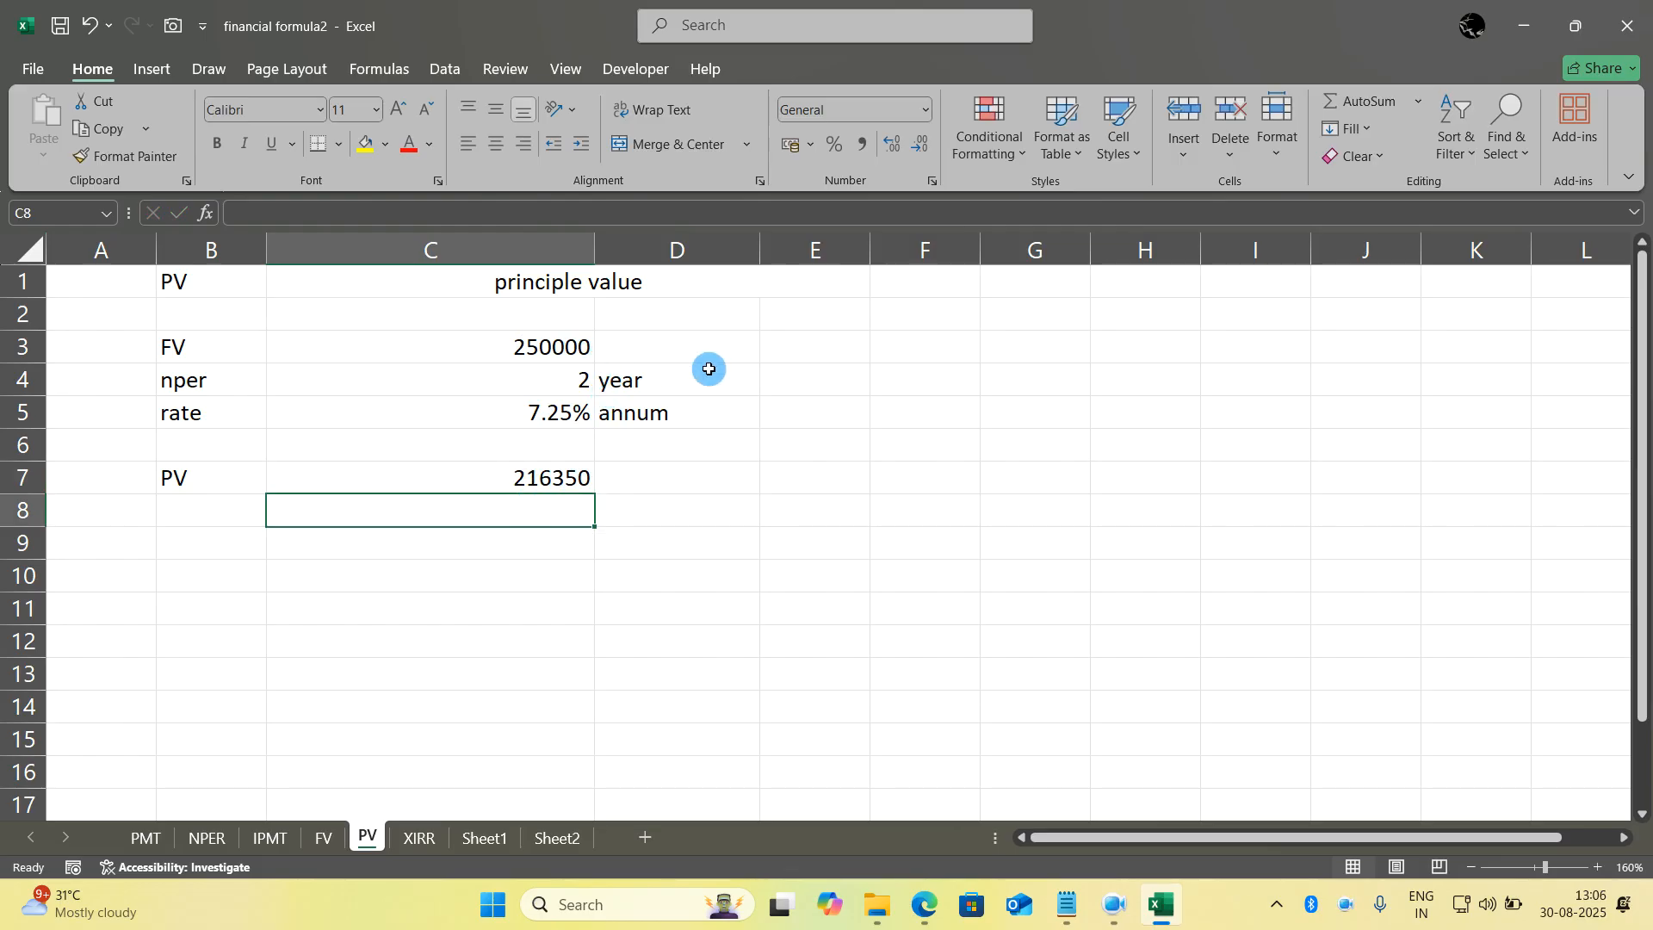
{"action": "left_click", "coordinate": [754, 487]}
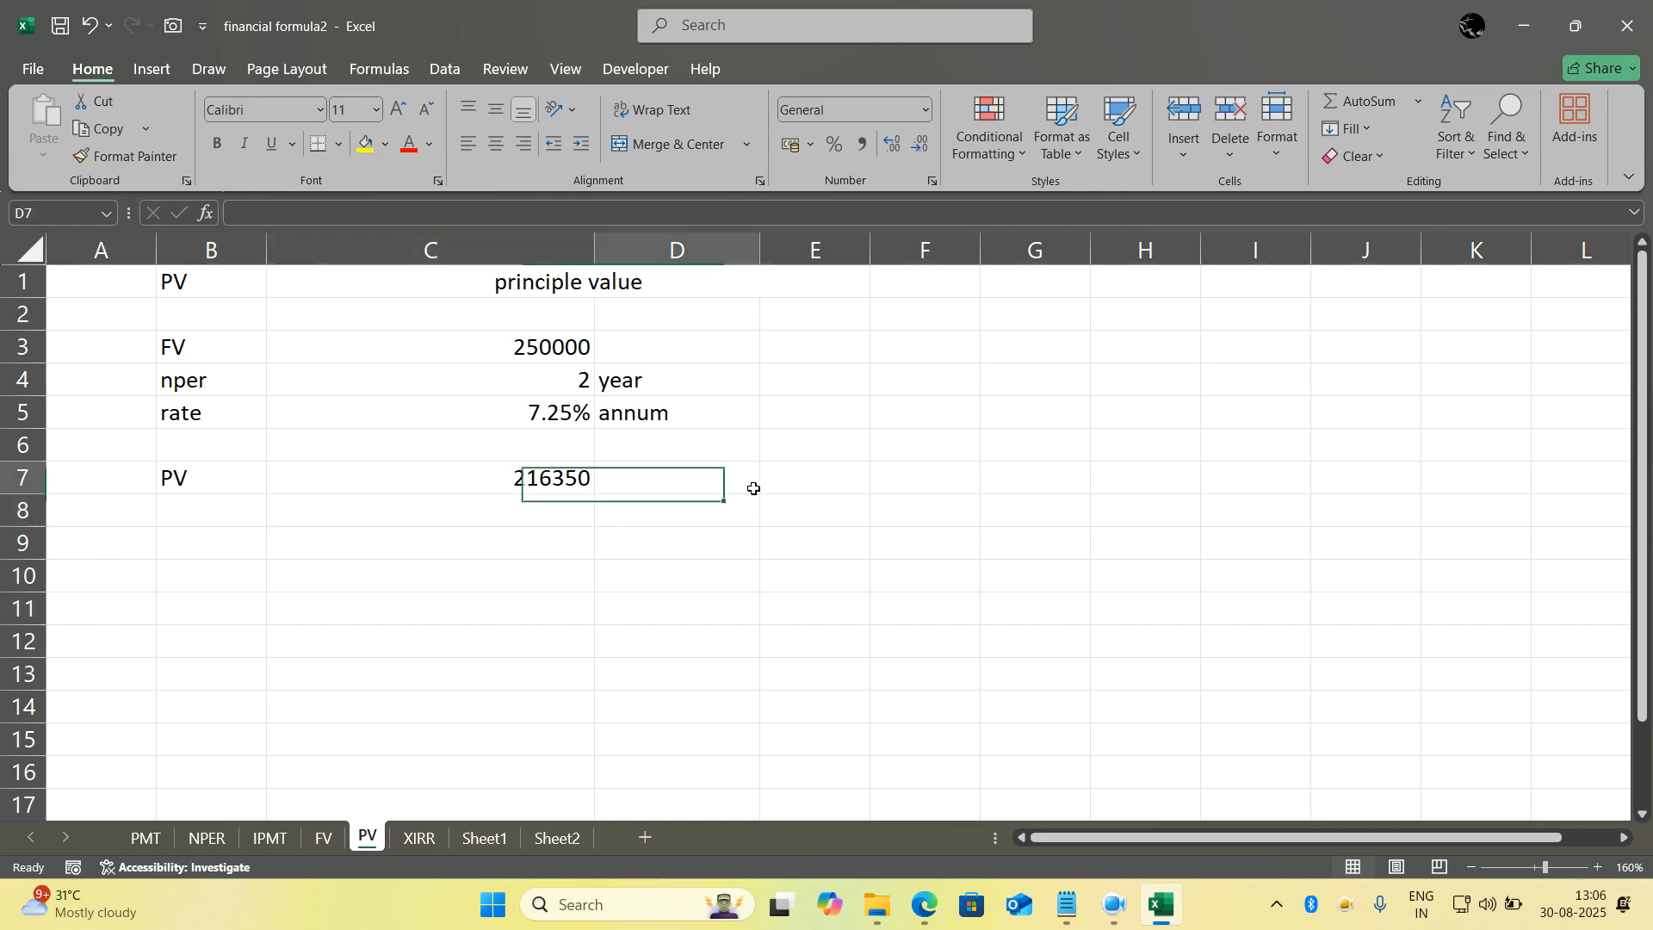
{"action": "left_click", "coordinate": [792, 553]}
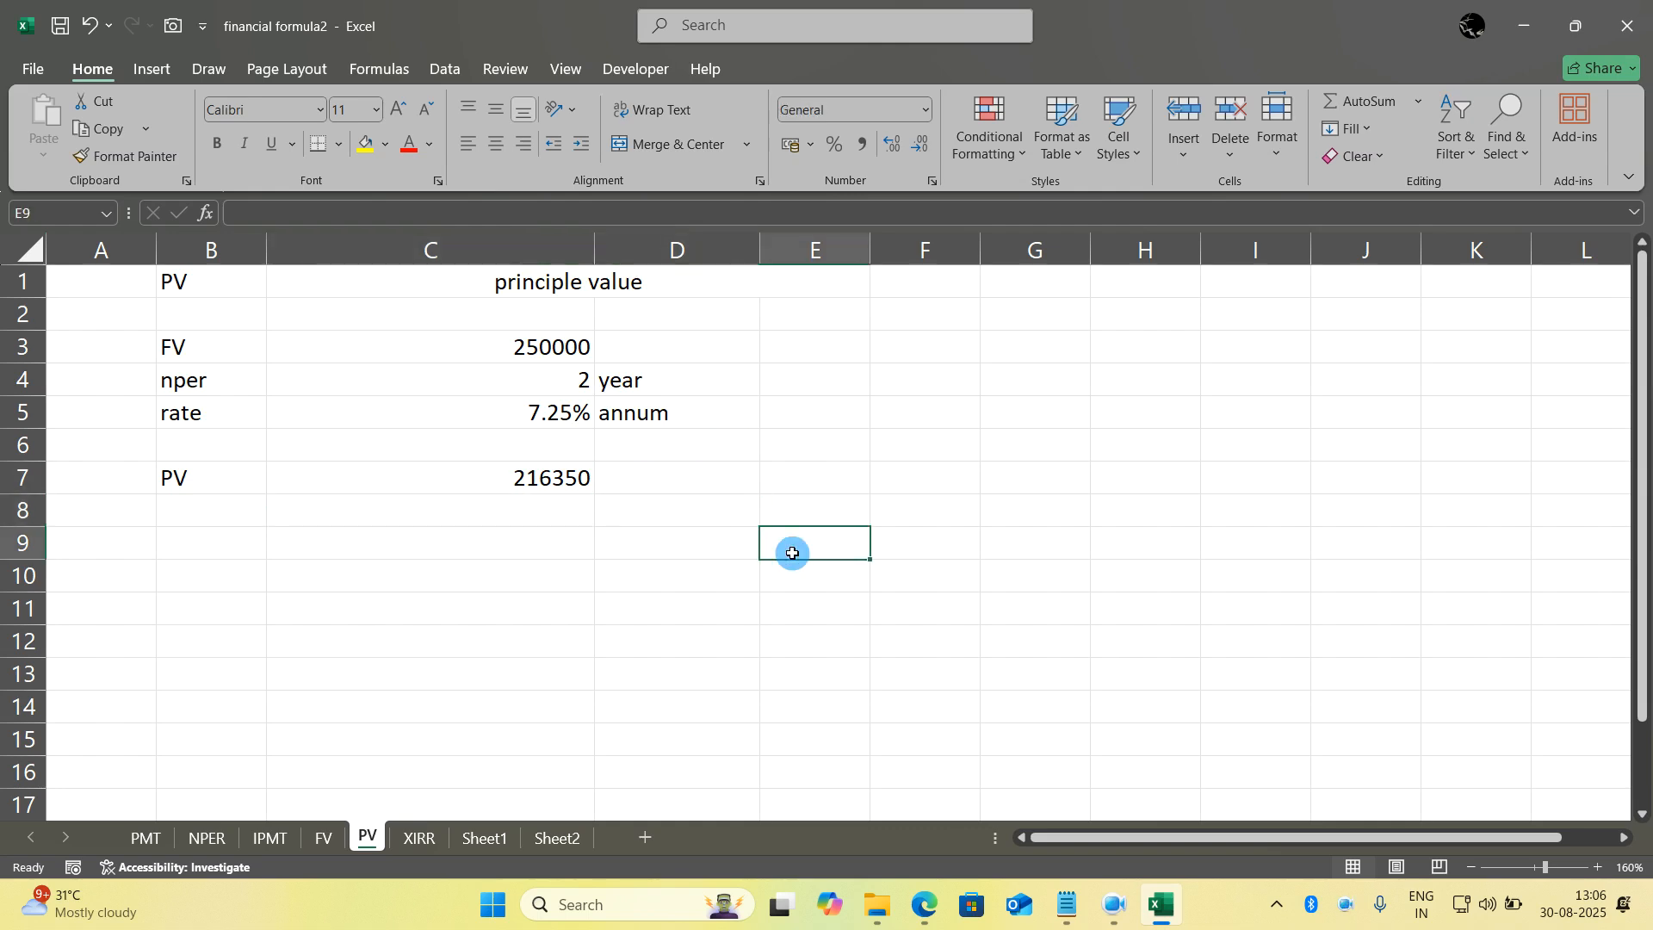